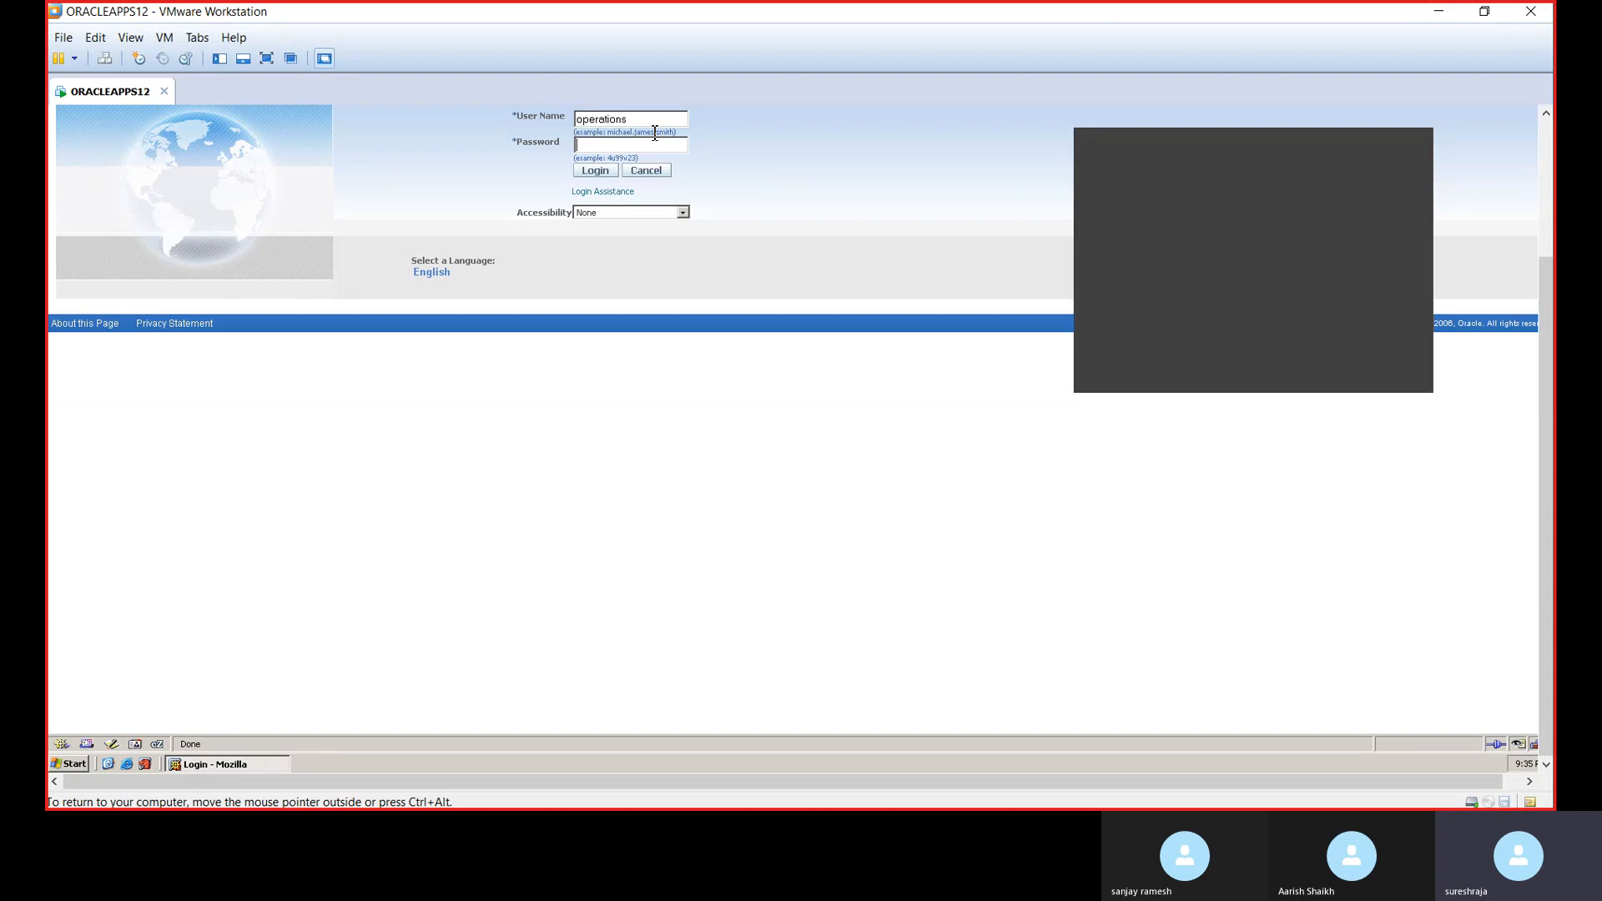
- Sign in to Oracle E-Business Suite R12 with the user's password
{"action": "type", "text": "*******"}
{"action": "left_click", "coordinate": [597, 172]}
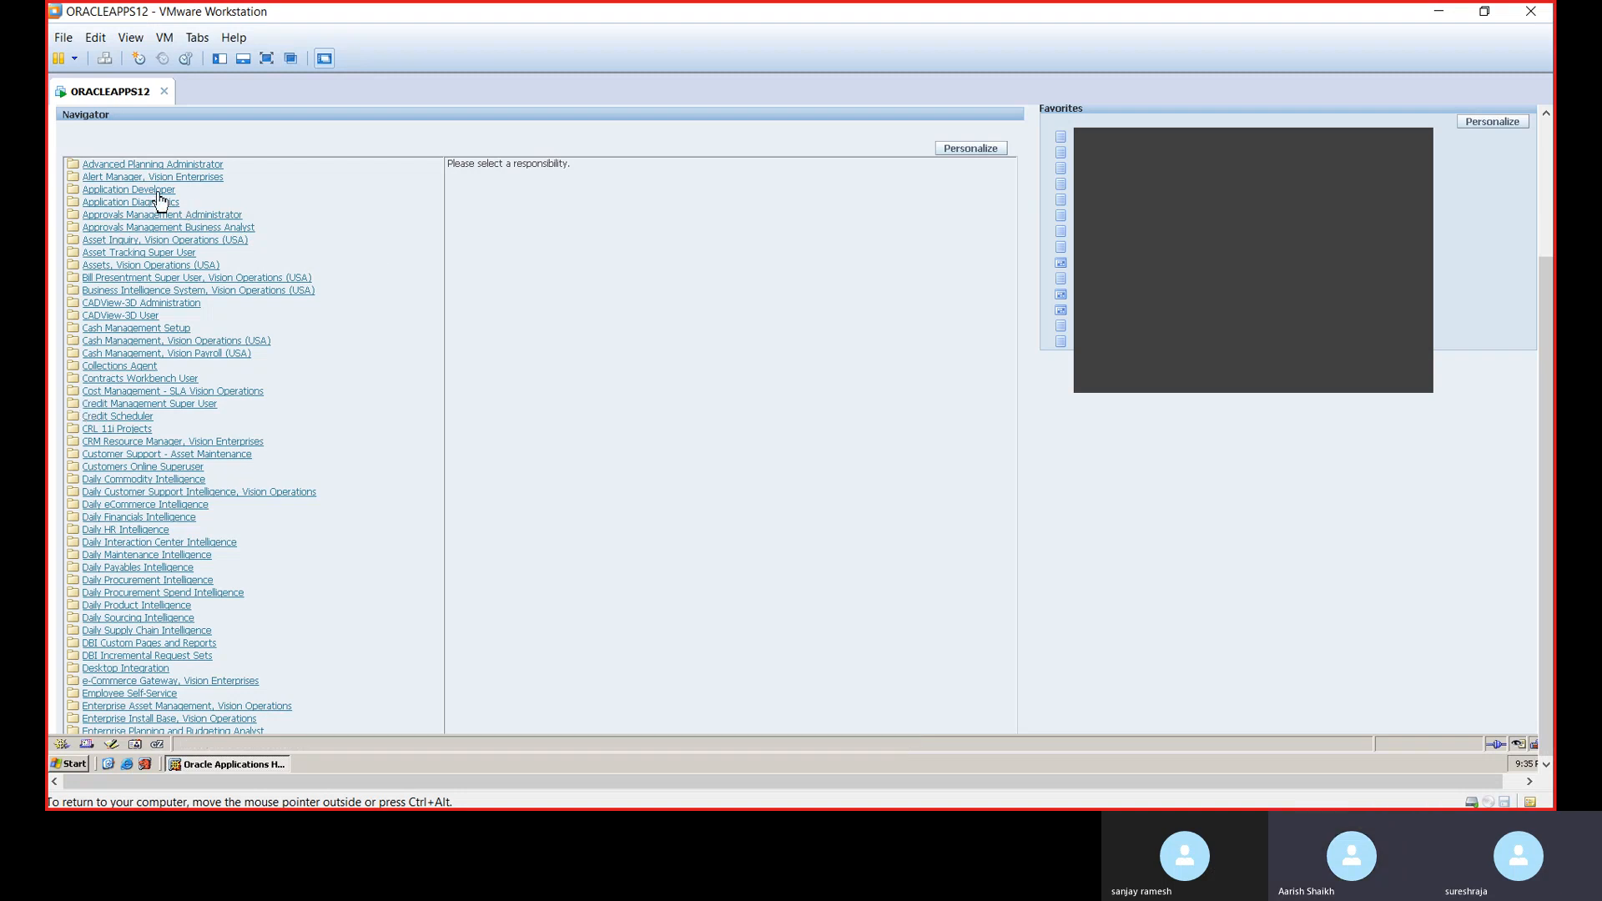
- Open Assets, Vision Operations (USA) in full-screen VMware, closing the Find Assets and Assets windows
{"action": "left_click", "coordinate": [136, 266]}
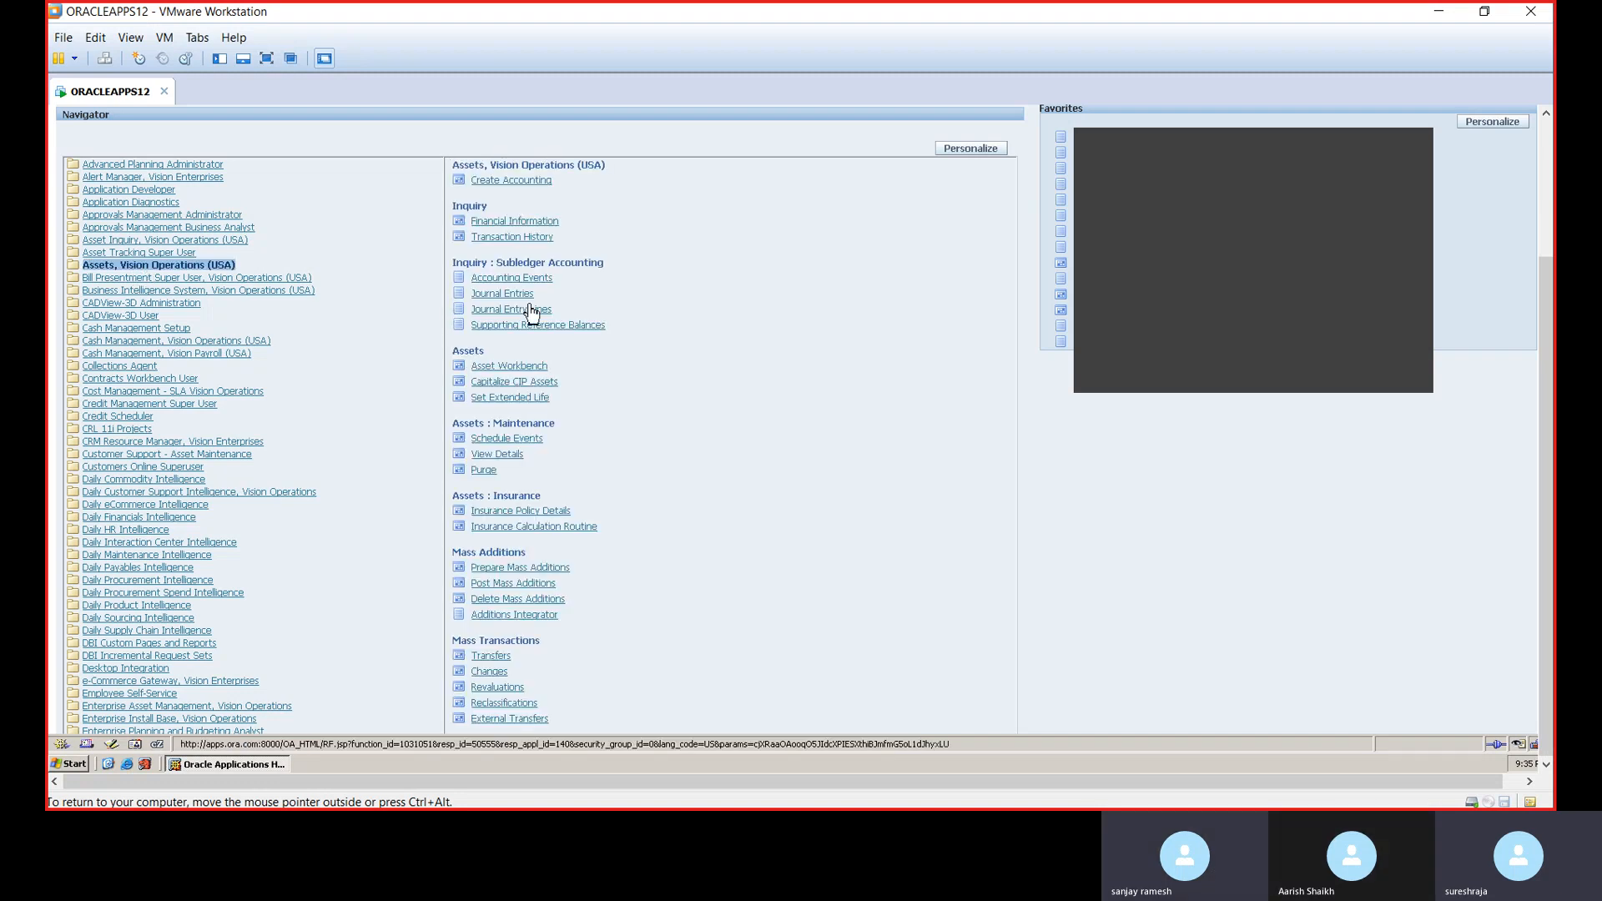
{"action": "left_click", "coordinate": [553, 223]}
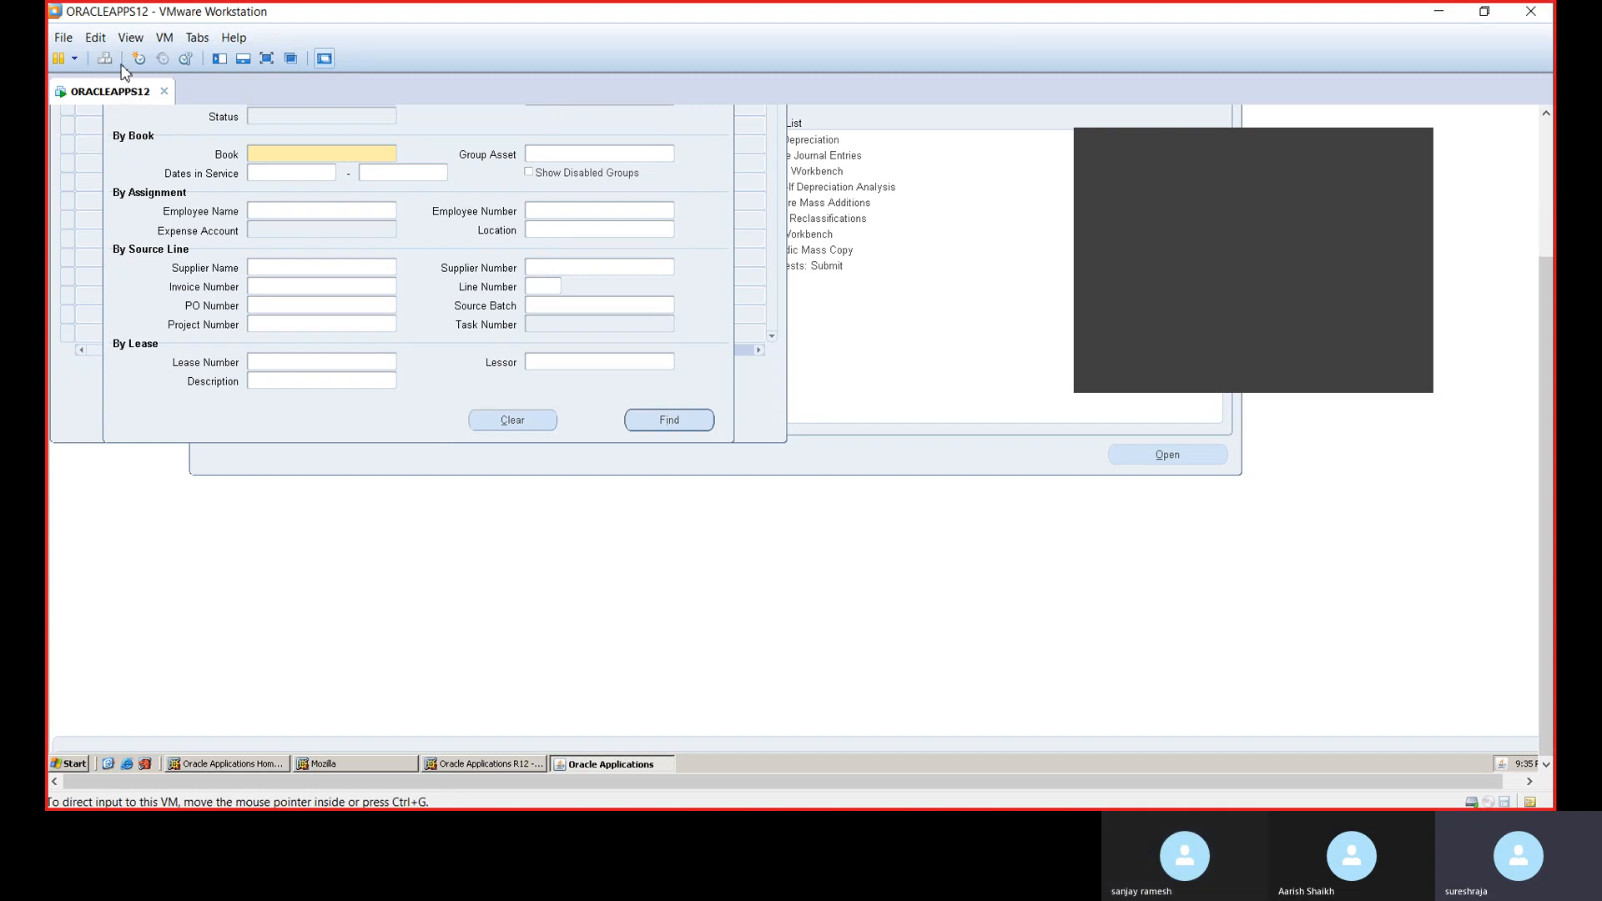
{"action": "left_click", "coordinate": [135, 40]}
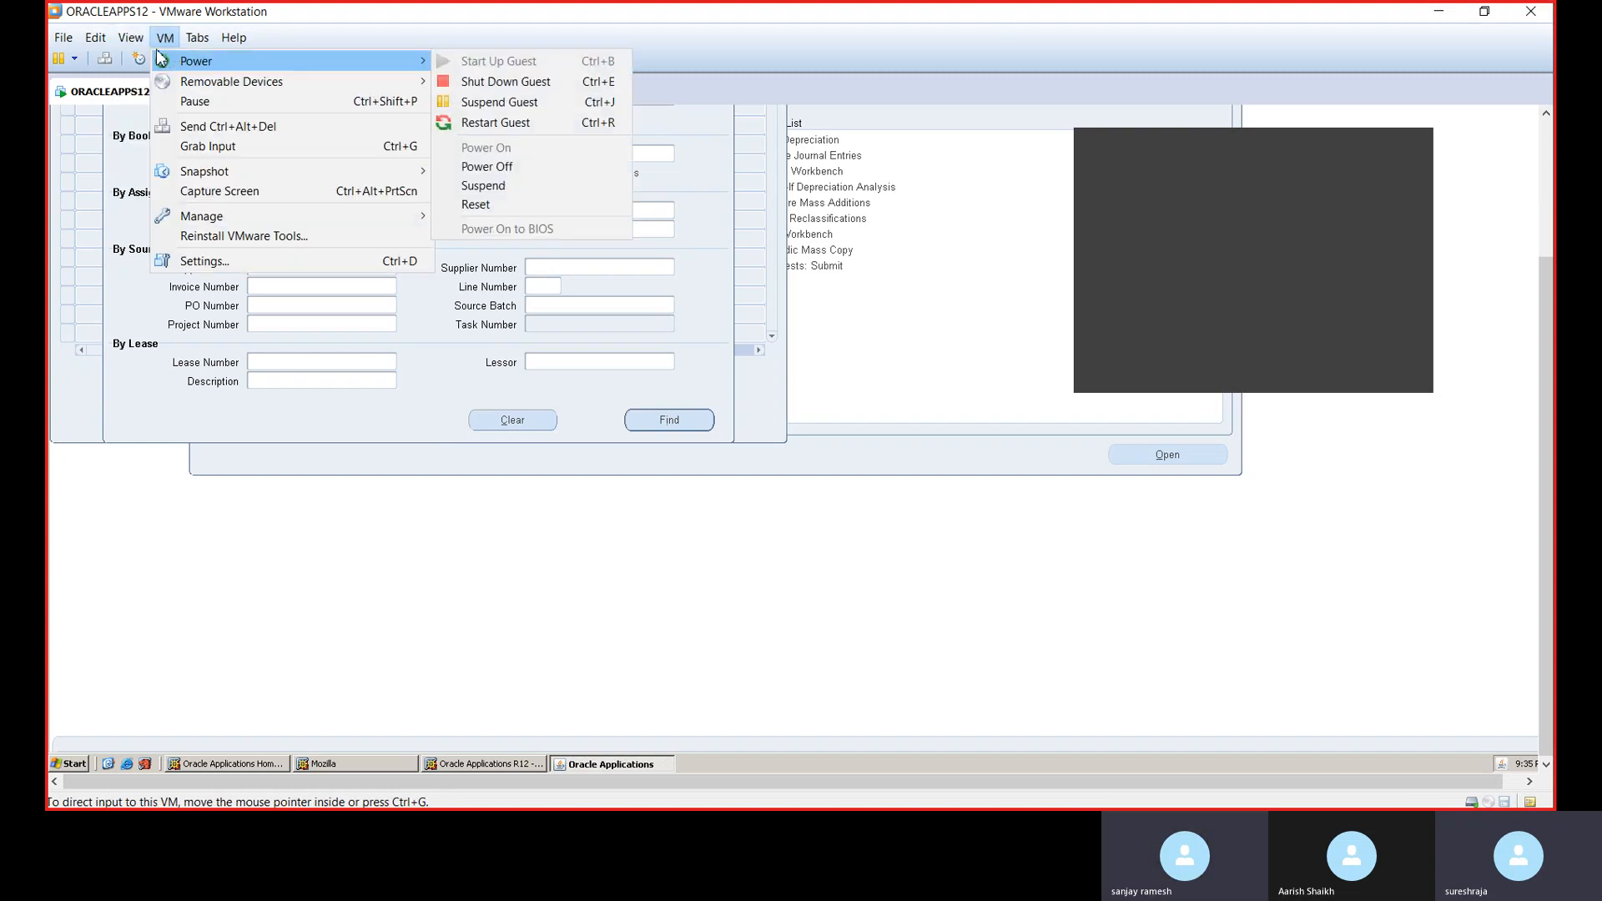
{"action": "left_click", "coordinate": [158, 61]}
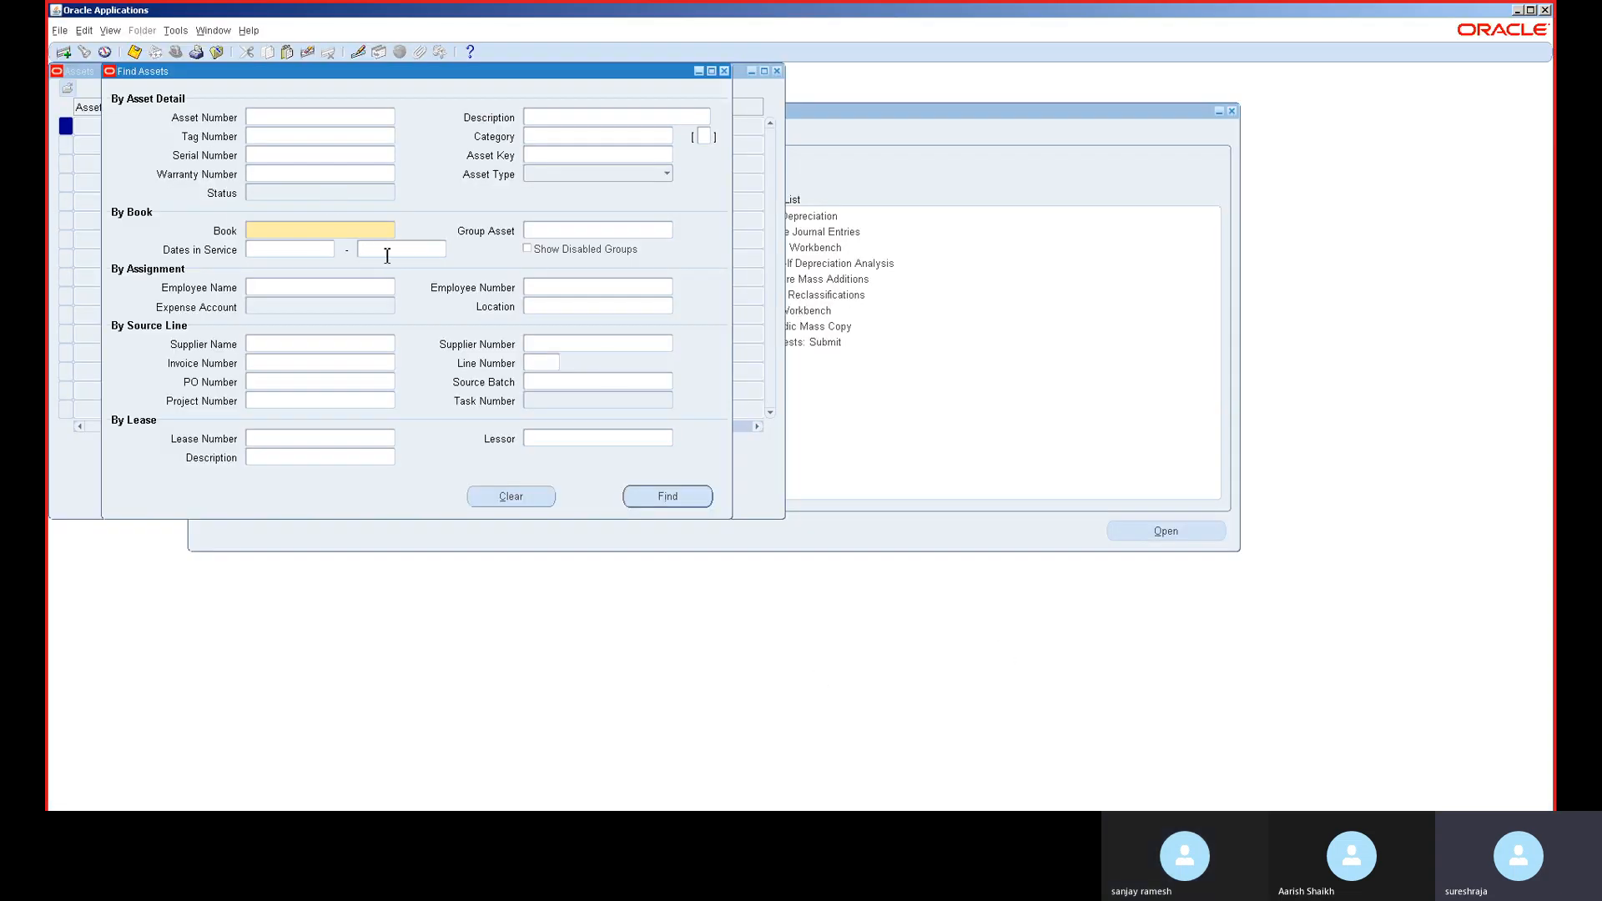
{"action": "left_click", "coordinate": [725, 71]}
{"action": "left_click", "coordinate": [777, 71]}
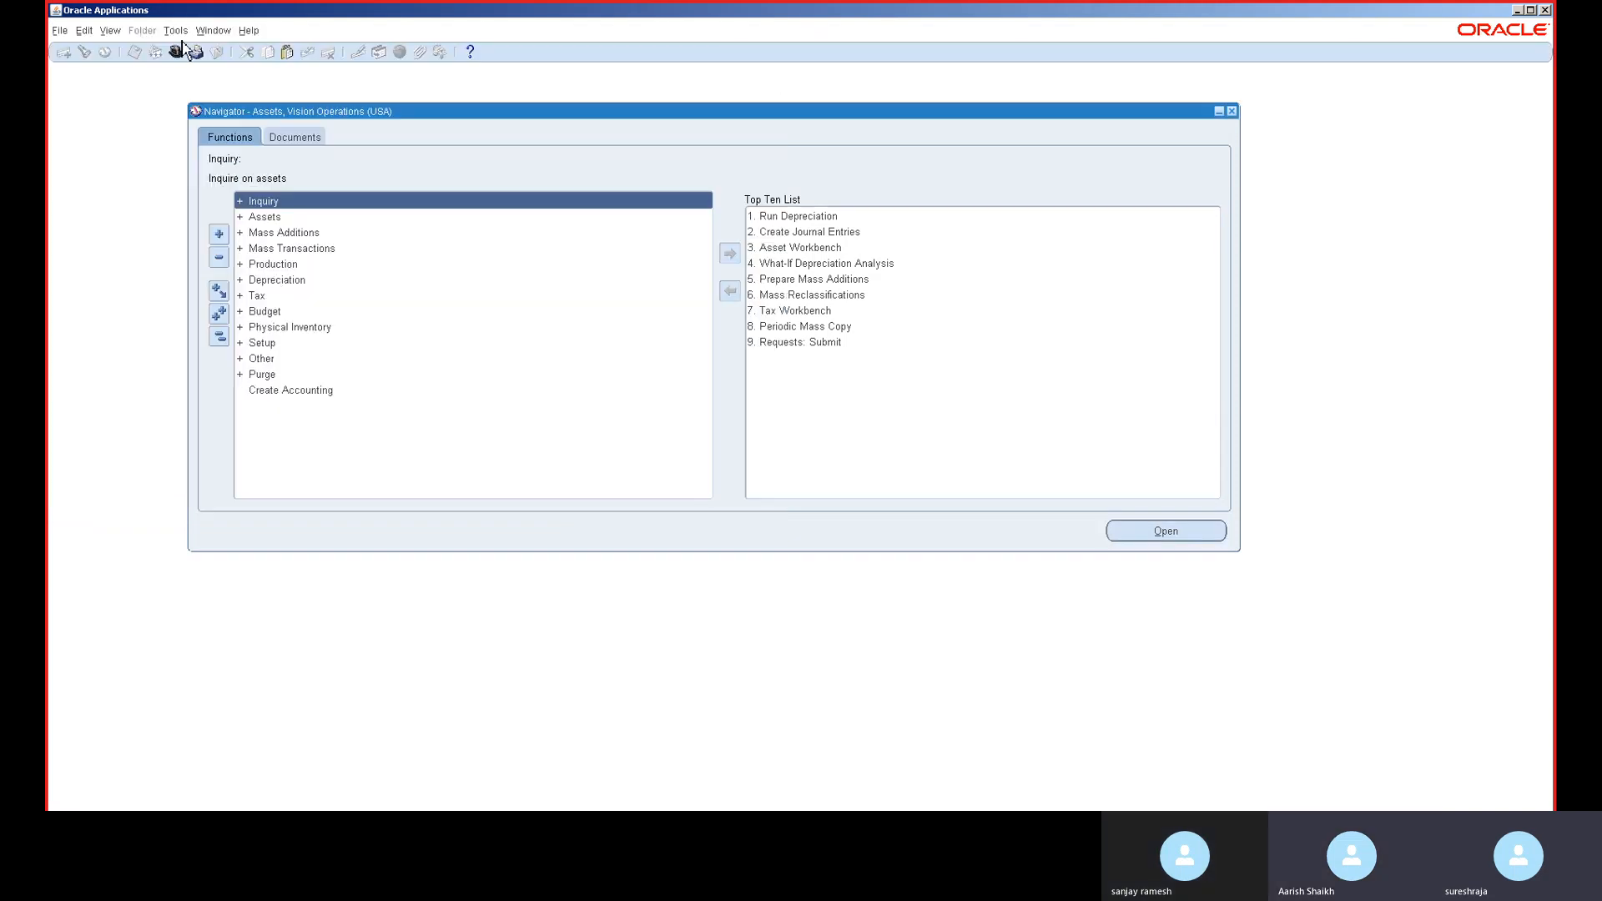
- Switch to the Receivables, Vision Operations (USA) responsibility using the re% filter
{"action": "left_click", "coordinate": [180, 57]}
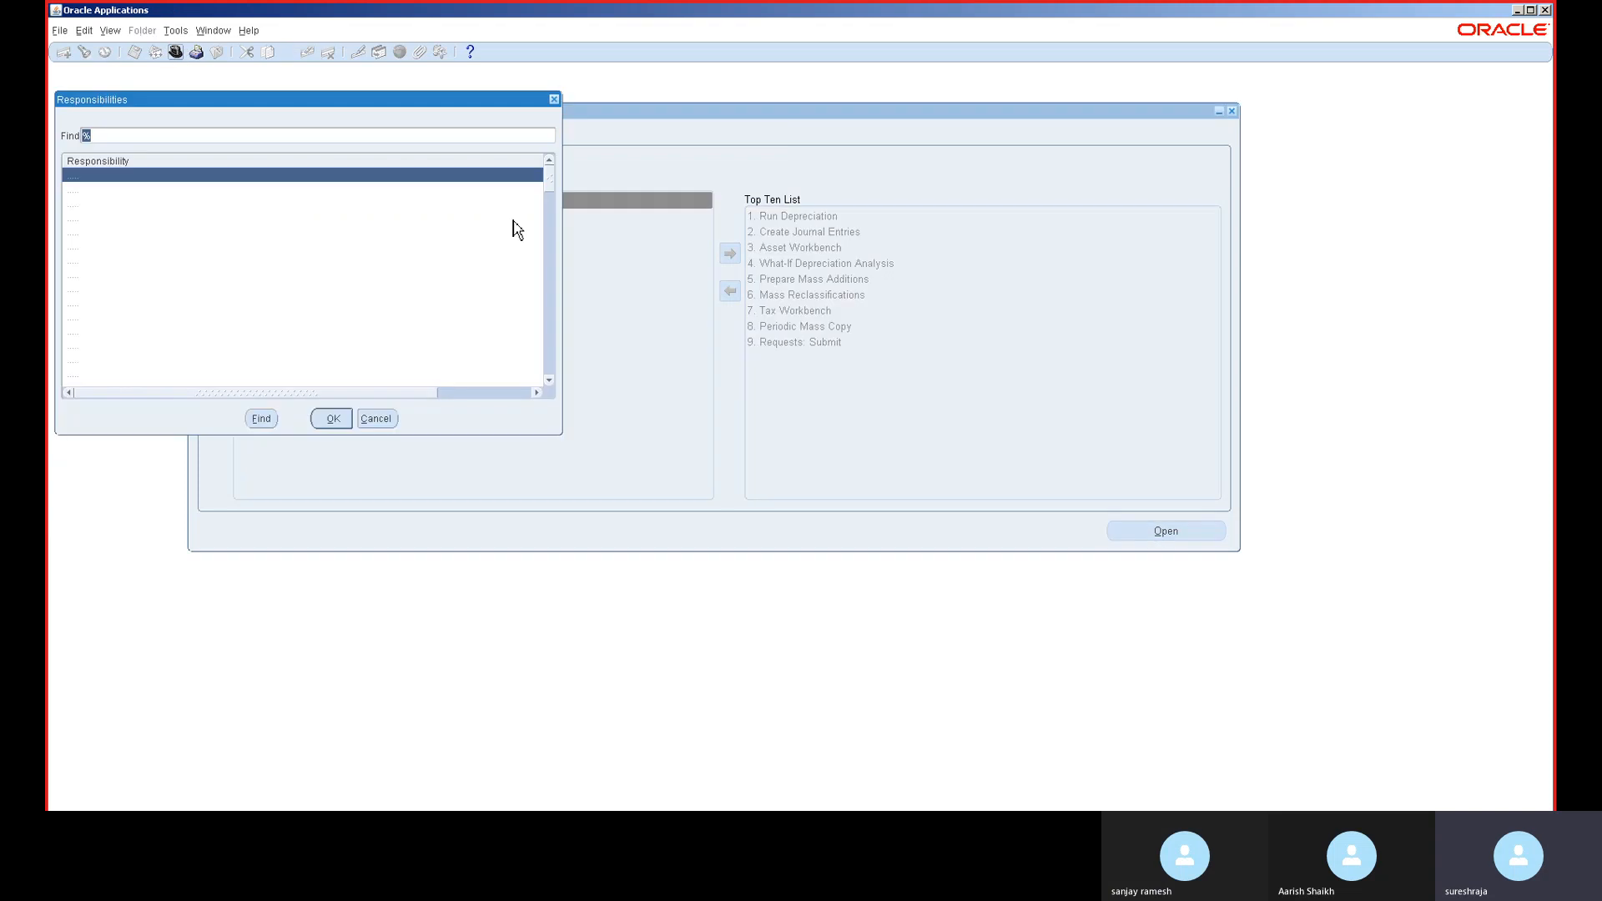
{"action": "type", "text": "re%"}
{"action": "key", "text": "Return"}
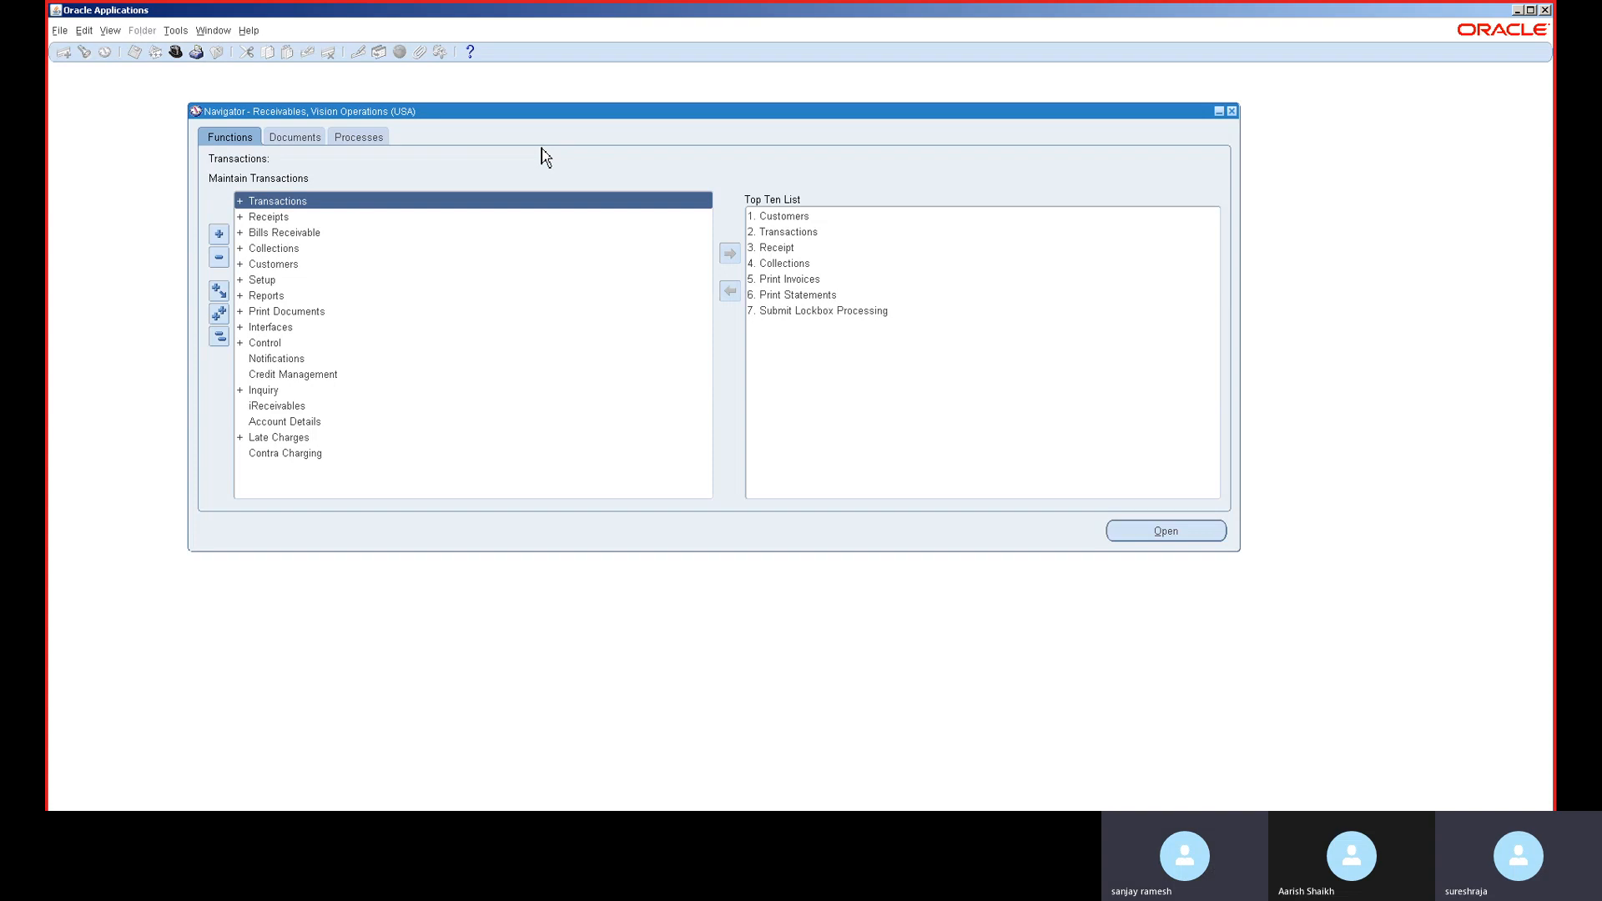
- Open the Receivables Transactions form from the Transactions menu group
{"action": "double_click", "coordinate": [386, 202]}
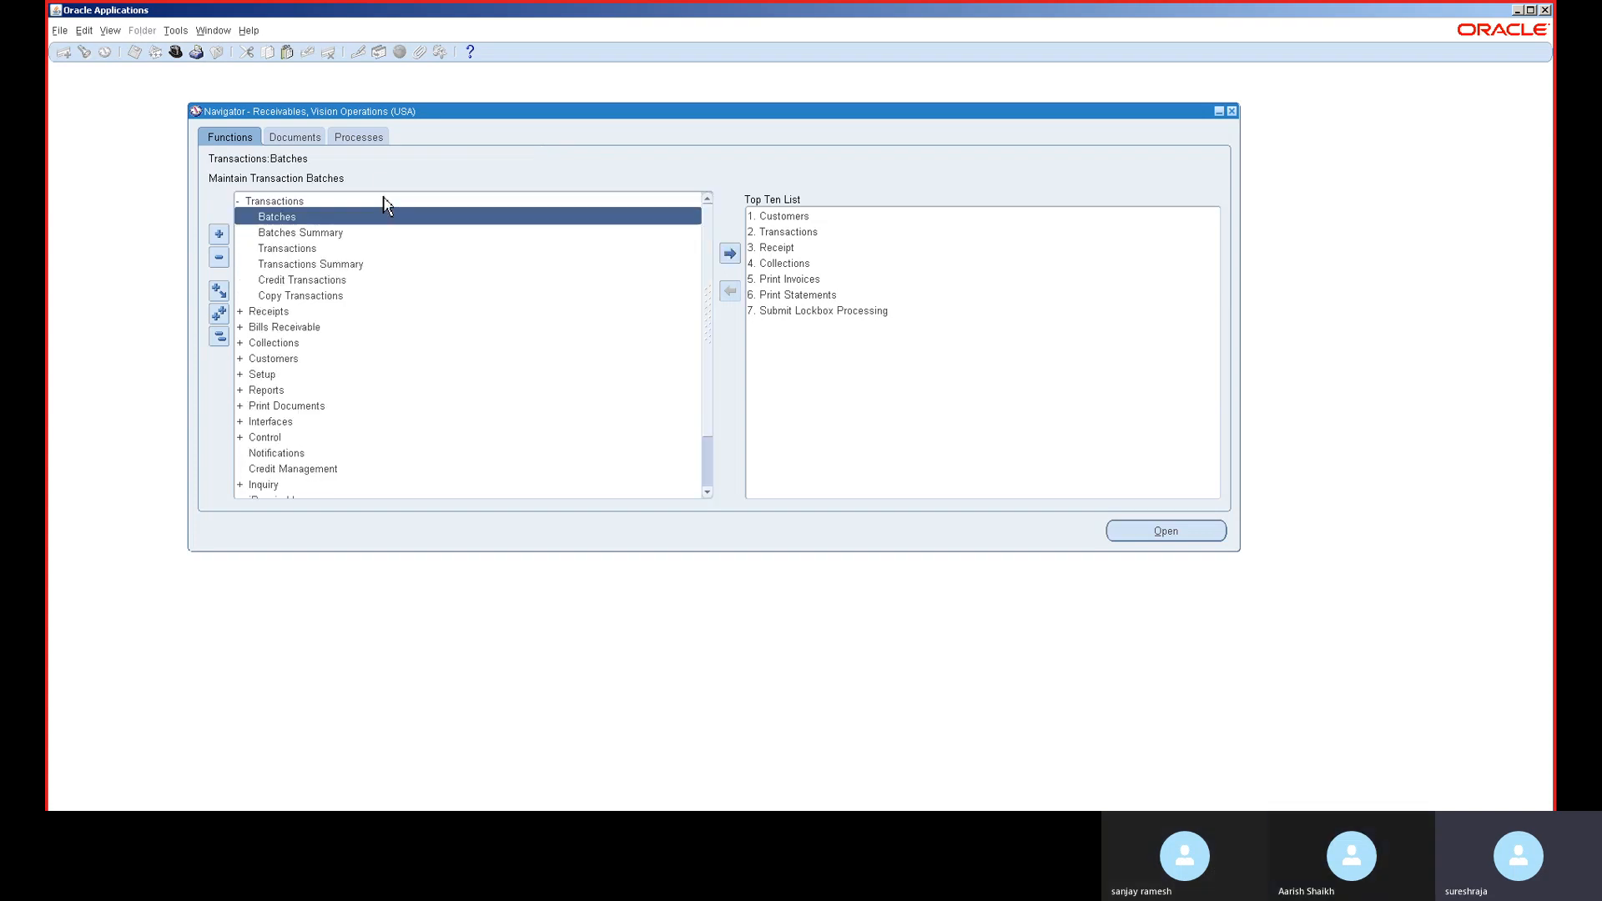
{"action": "left_click", "coordinate": [357, 264]}
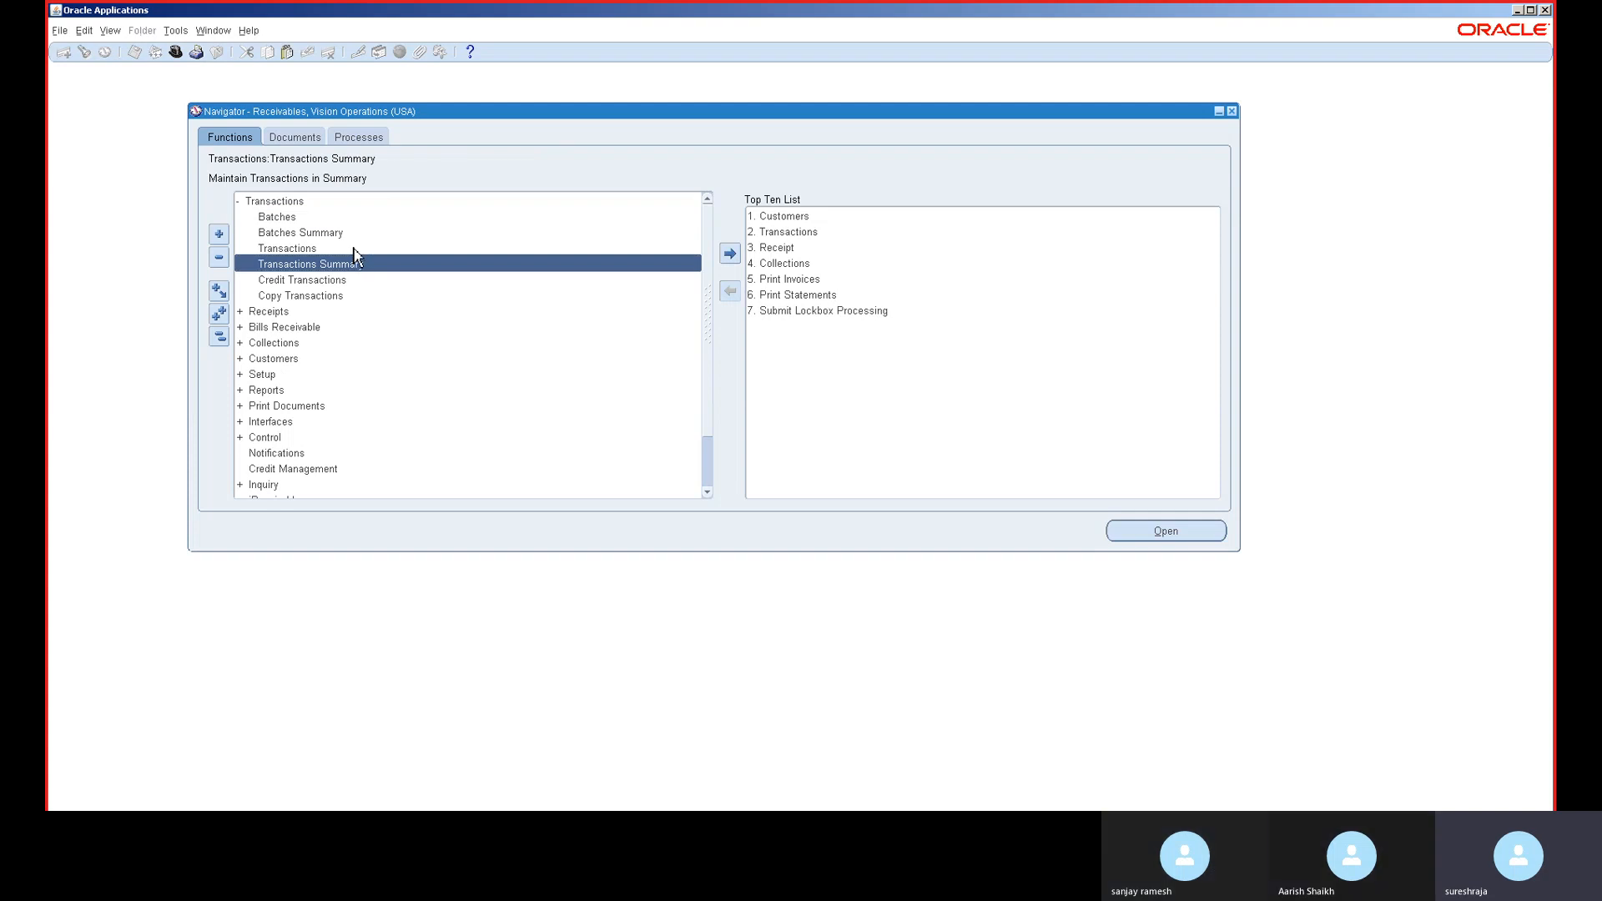
{"action": "double_click", "coordinate": [353, 247]}
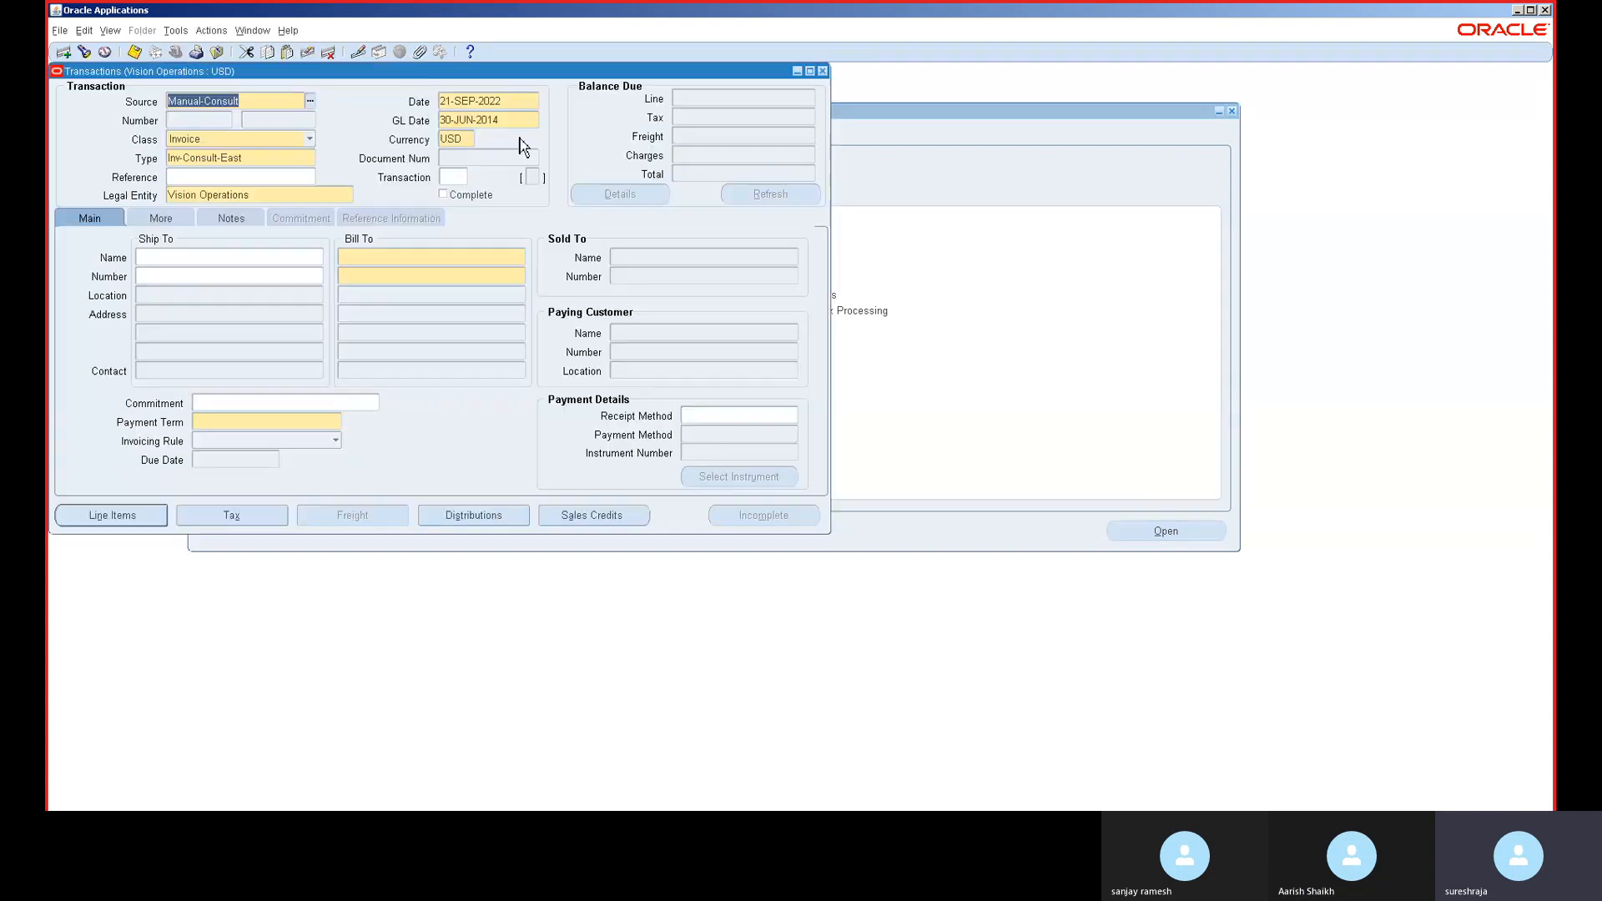
- Copy the GL date 30-JUN-2014 into the transaction Date field and move the window aside
{"action": "left_click", "coordinate": [527, 122]}
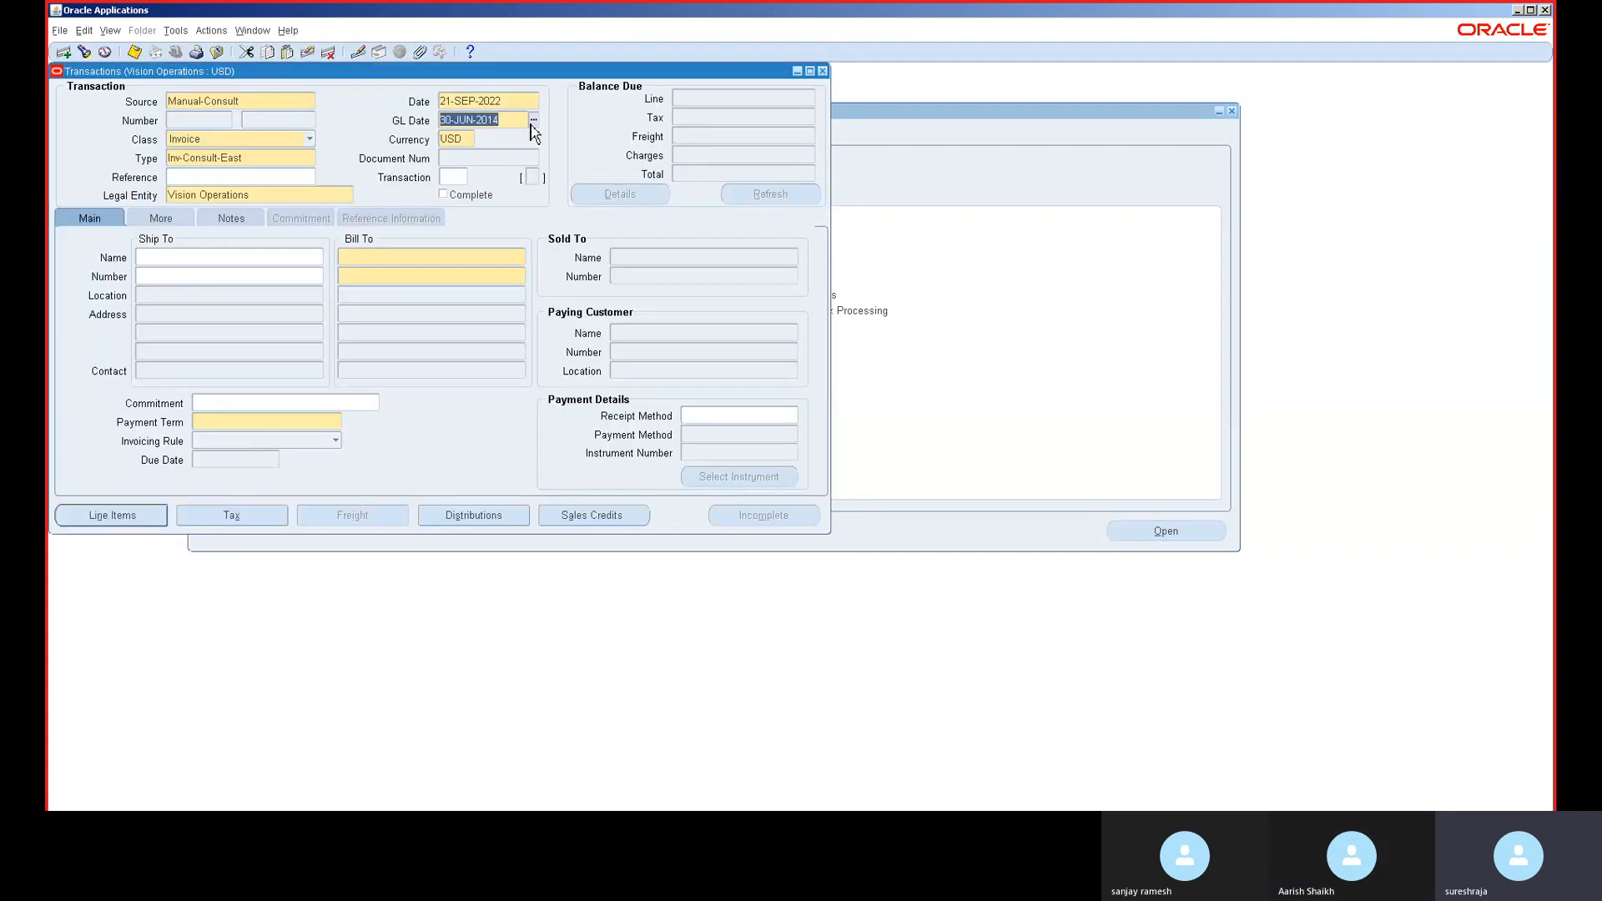
{"action": "key", "text": "ctrl+c"}
{"action": "left_click", "coordinate": [507, 103]}
{"action": "key", "text": "ctrl+v"}
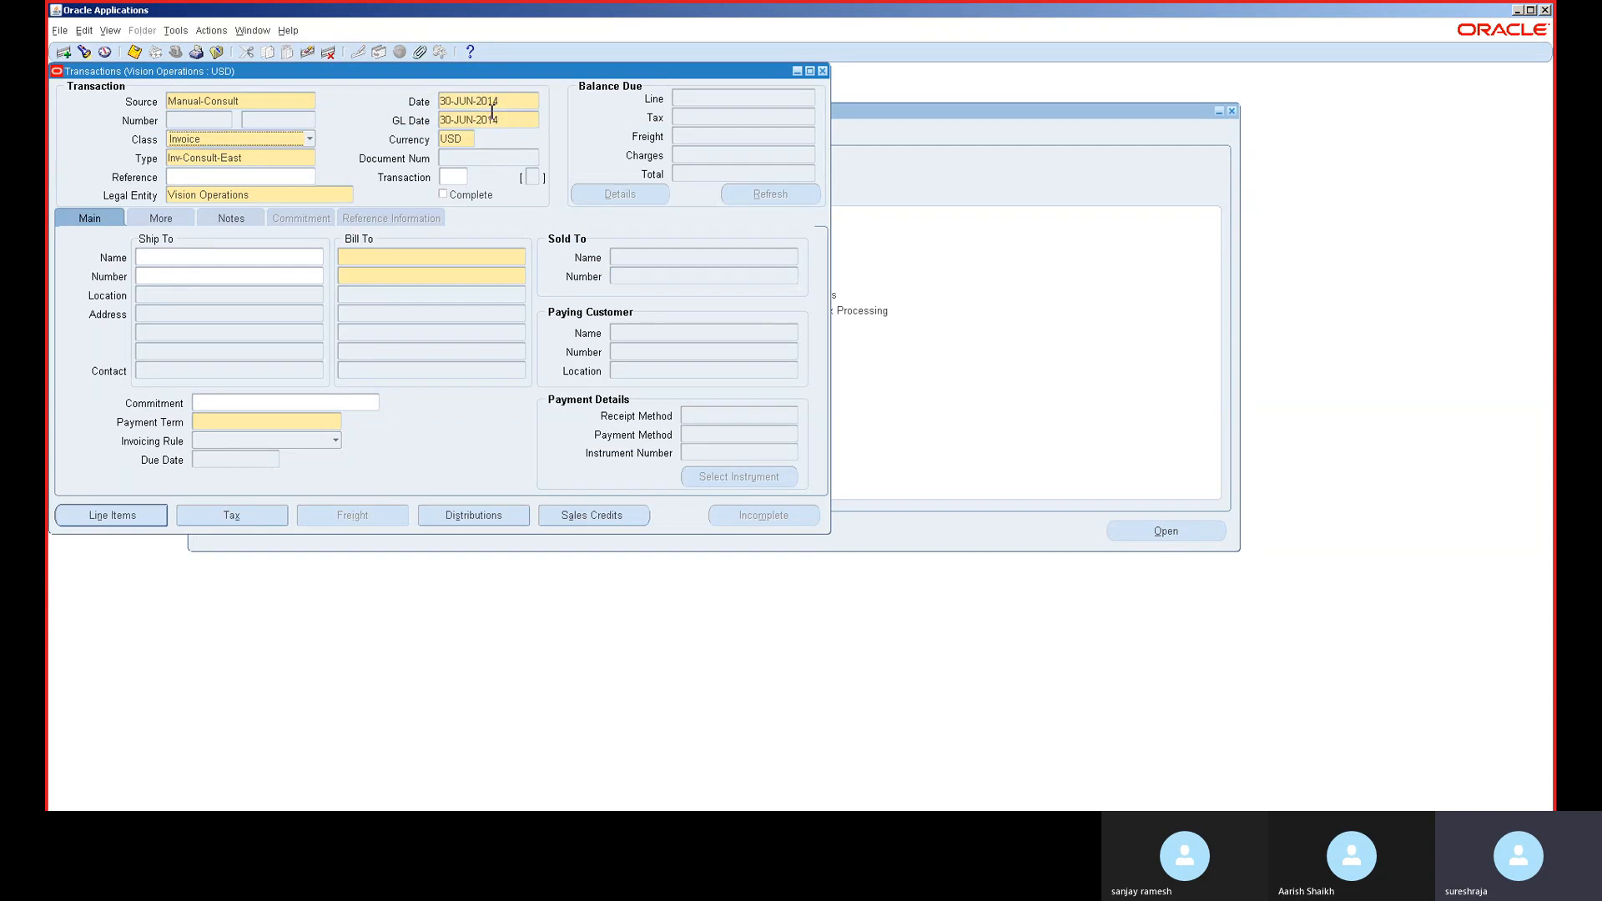
{"action": "left_click_drag", "start_coordinate": [488, 74], "coordinate": [913, 232]}
{"action": "left_click", "coordinate": [665, 260]}
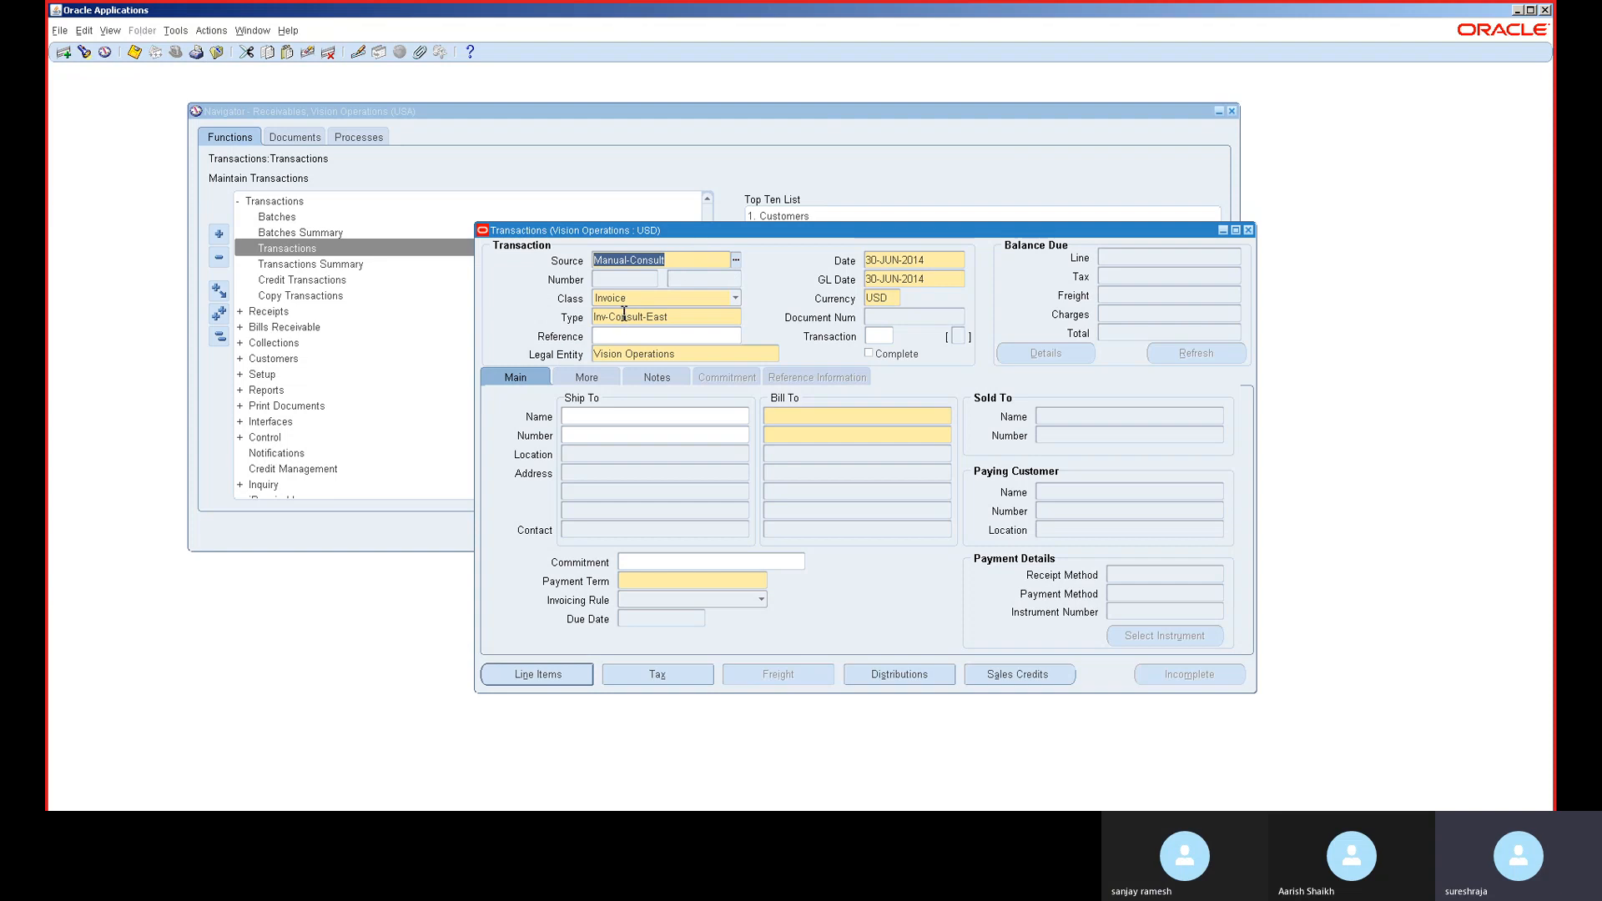
{"action": "left_click", "coordinate": [627, 301]}
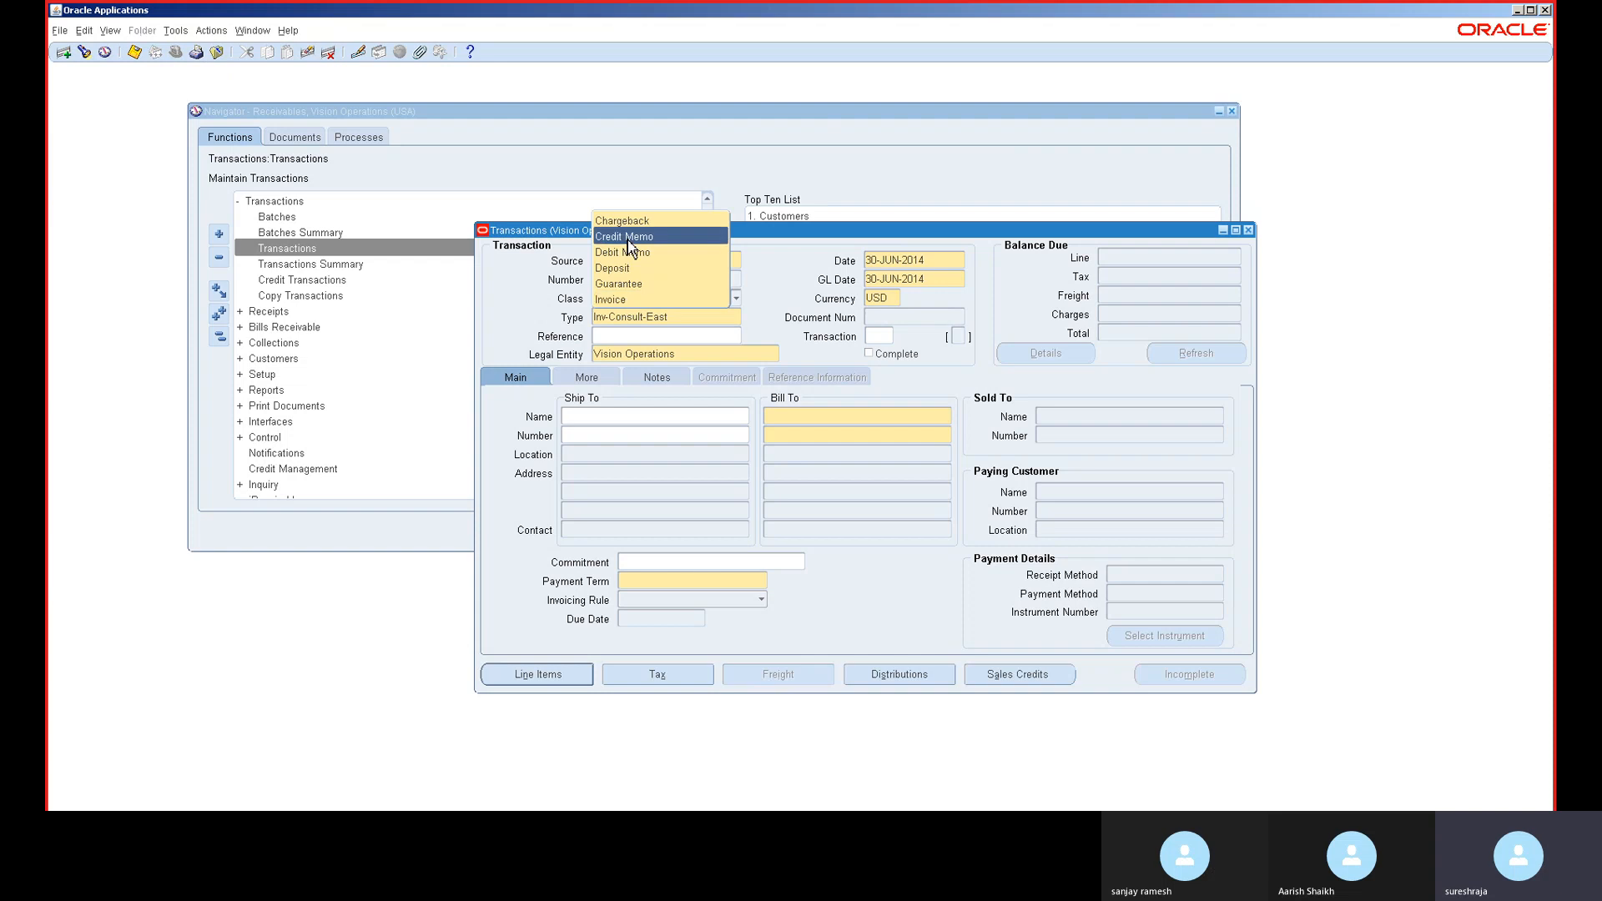
{"action": "left_click", "coordinate": [628, 300]}
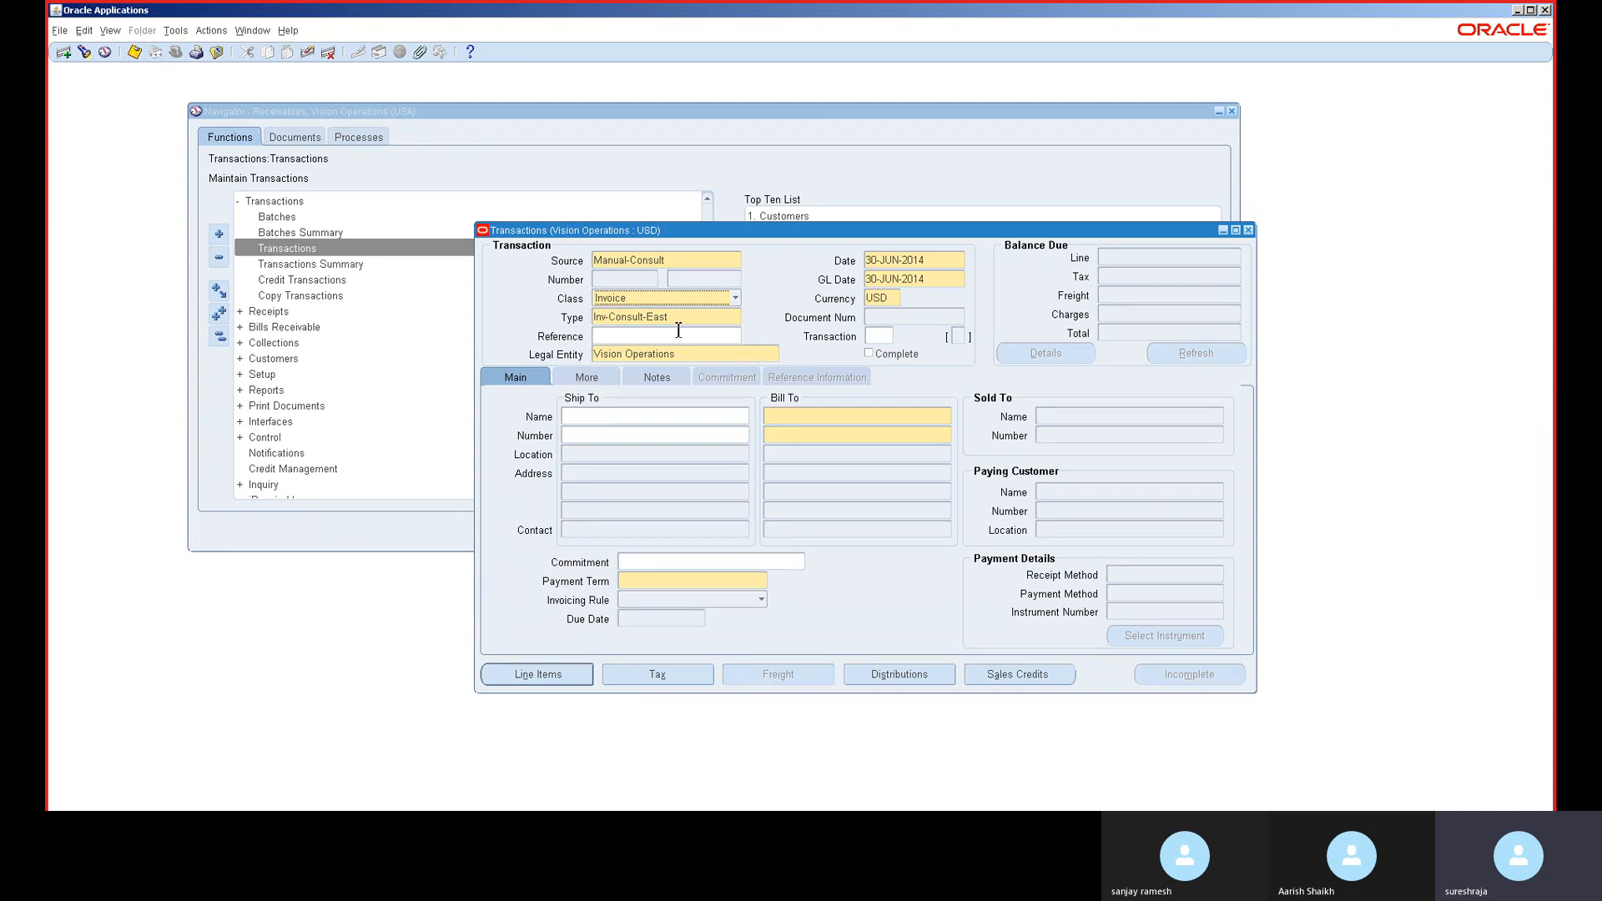
{"action": "left_click", "coordinate": [689, 357]}
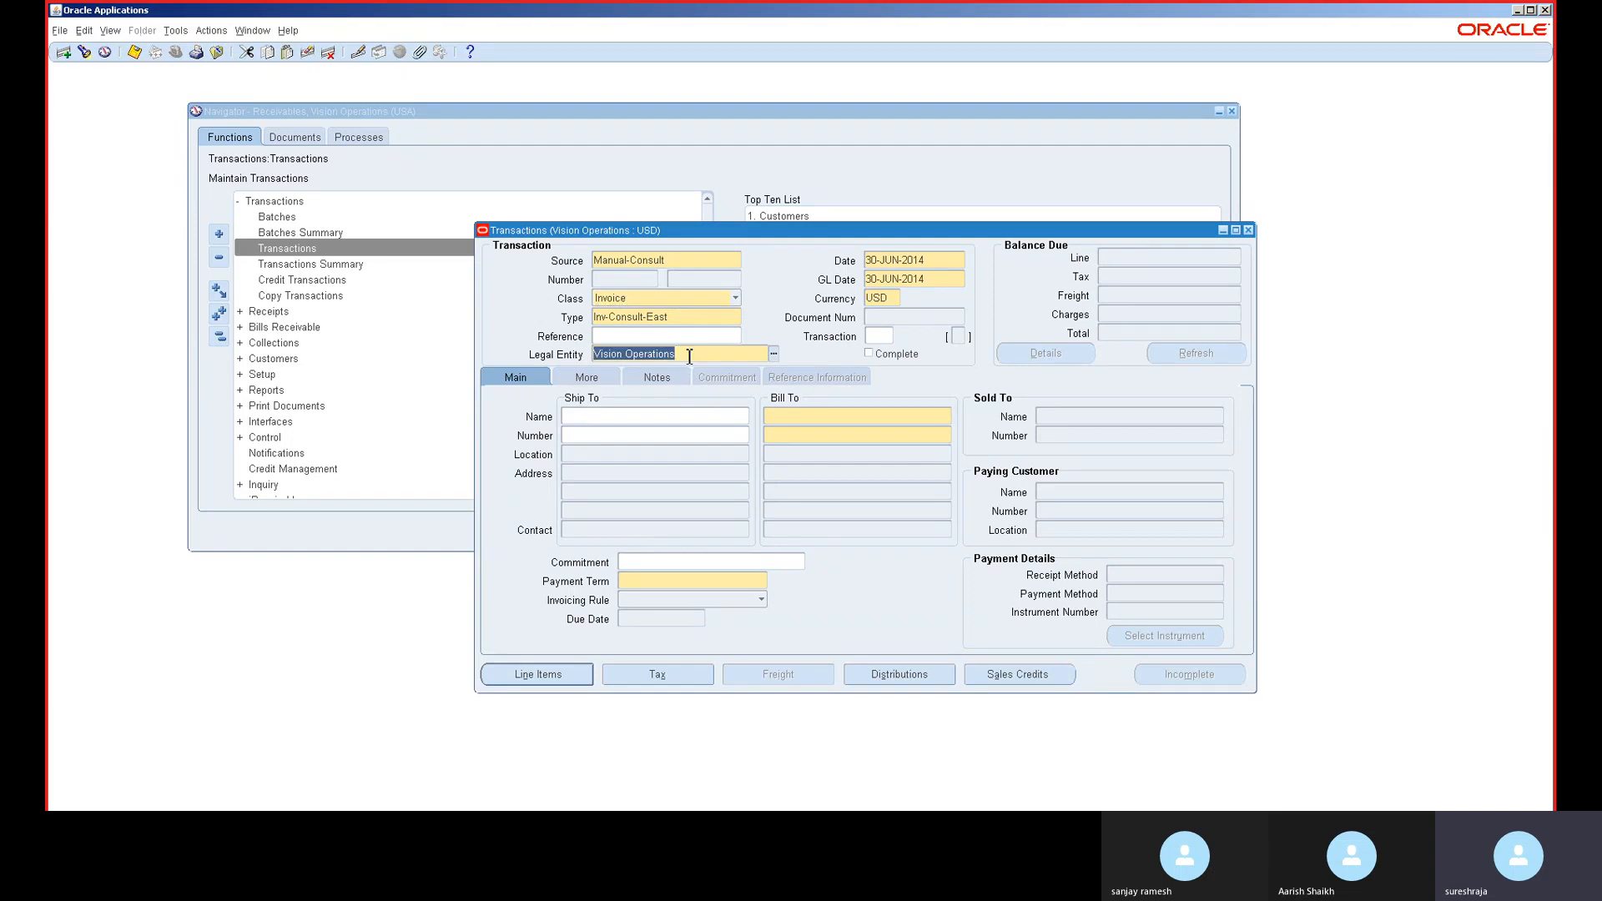
{"action": "left_click", "coordinate": [689, 356]}
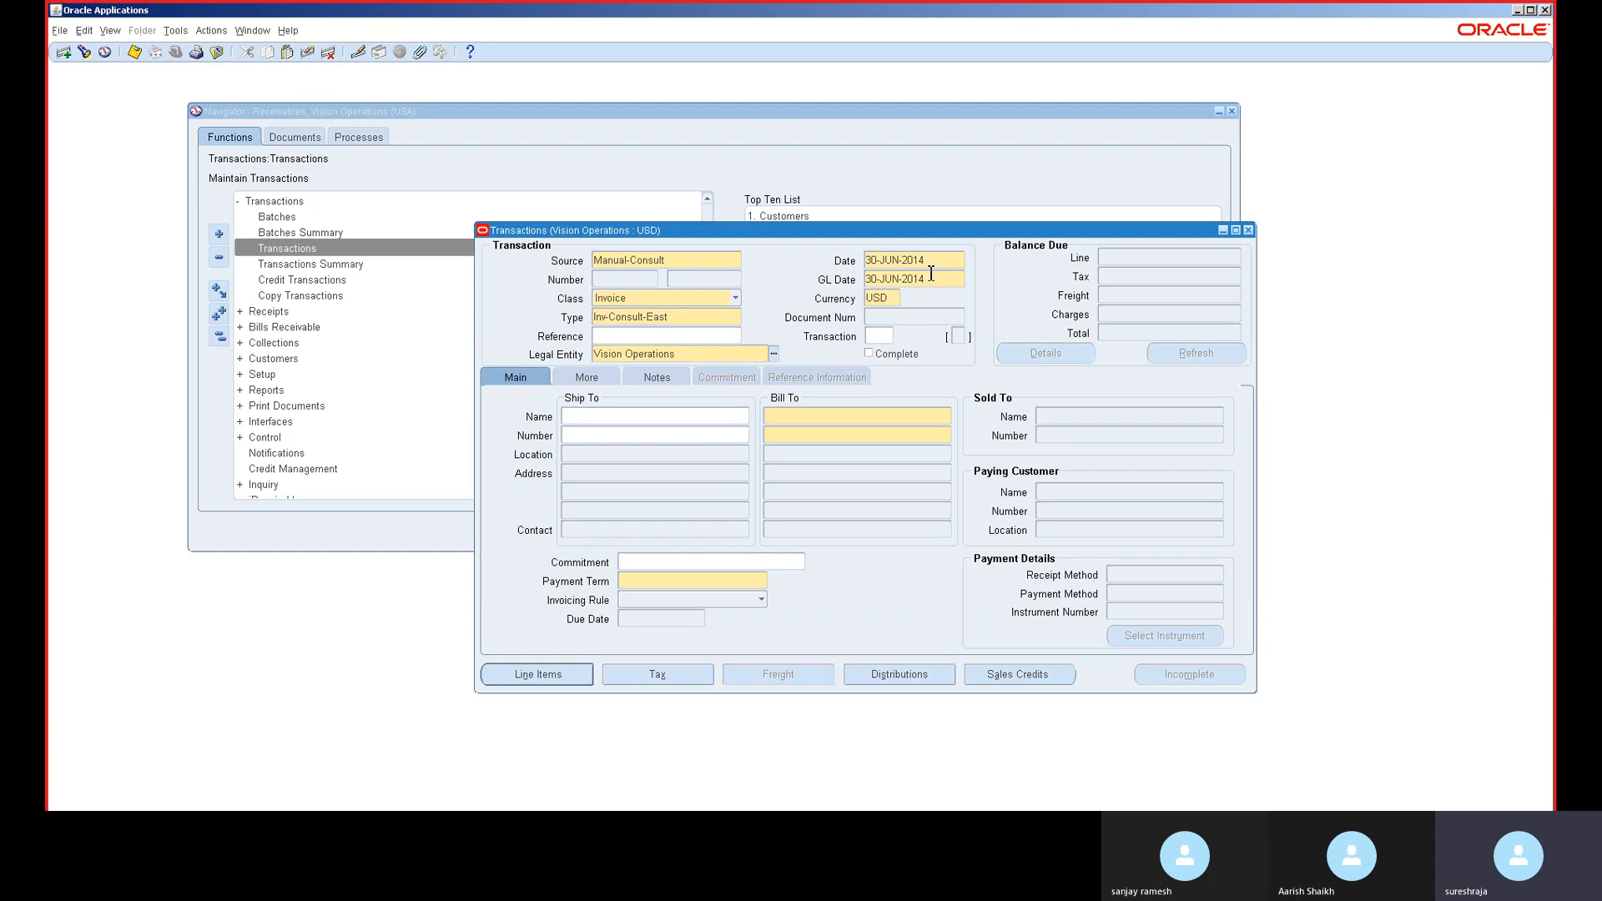
{"action": "key", "text": "Tab"}
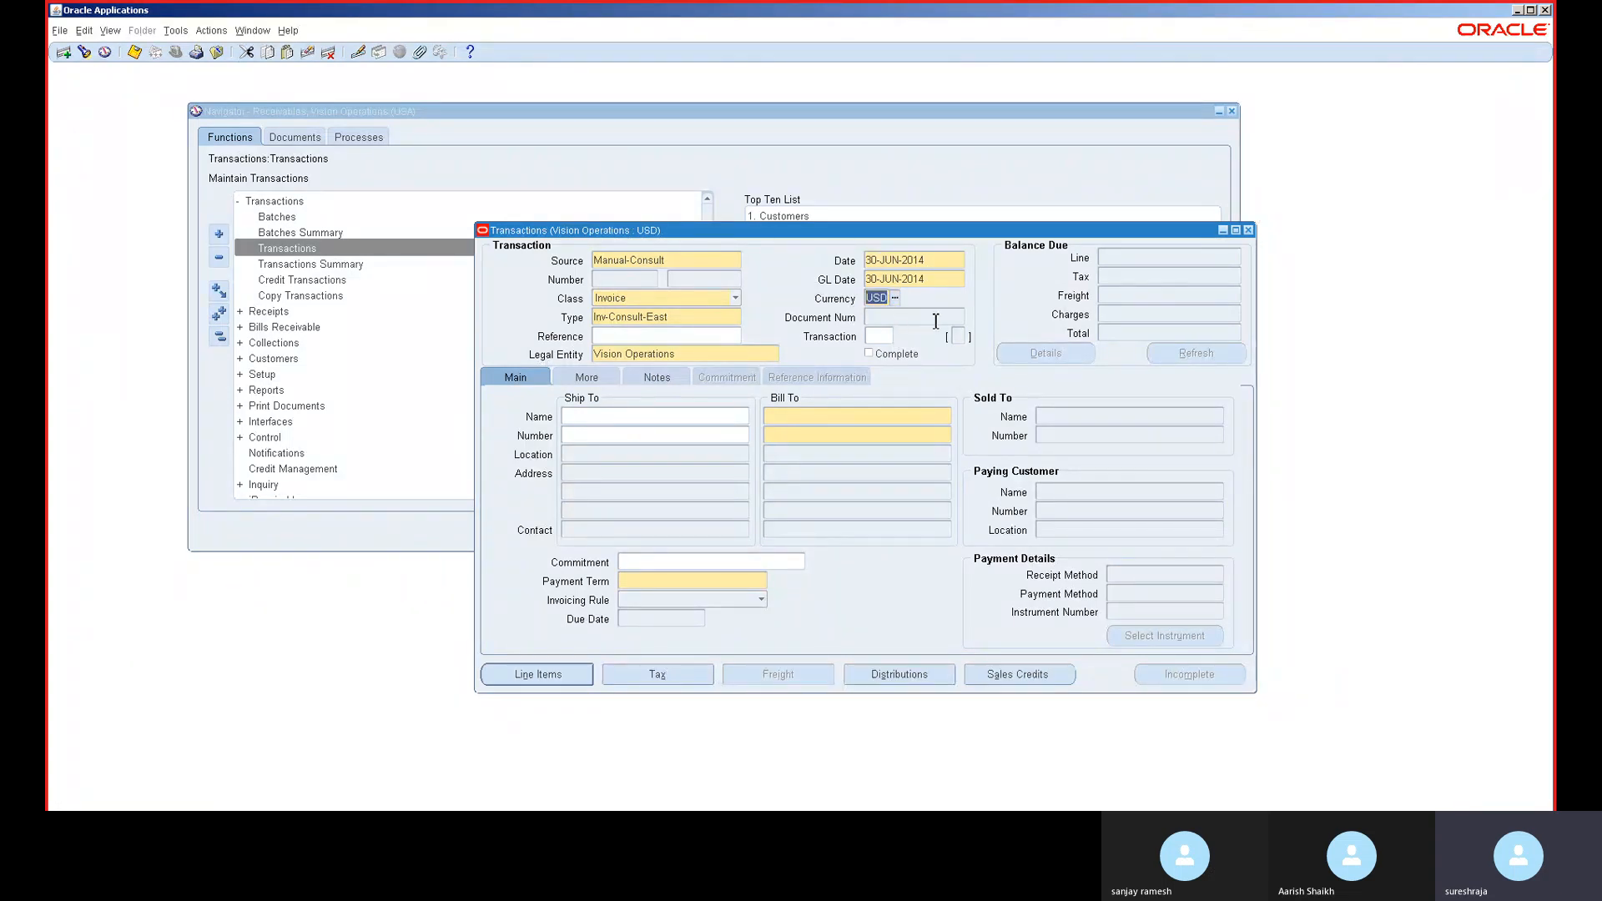
{"action": "left_click", "coordinate": [814, 423]}
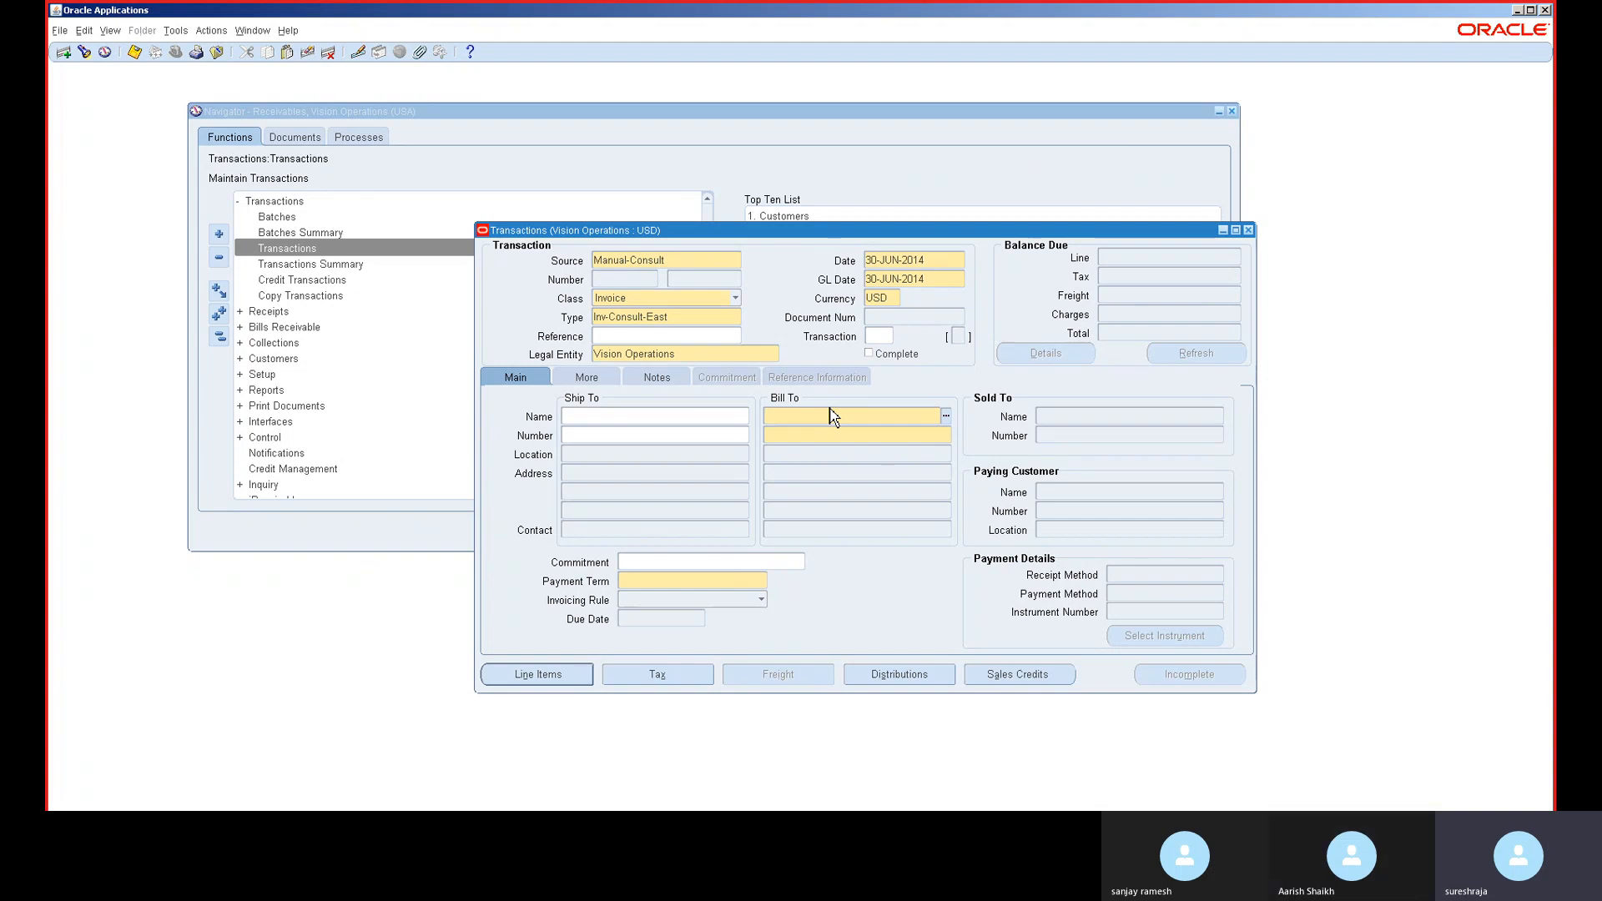
- Set the bill-to customer to A. C. Networks and open the invoice's Lines window
{"action": "left_click", "coordinate": [832, 417]}
{"action": "type", "text": "a"}
{"action": "key", "text": "Tab"}
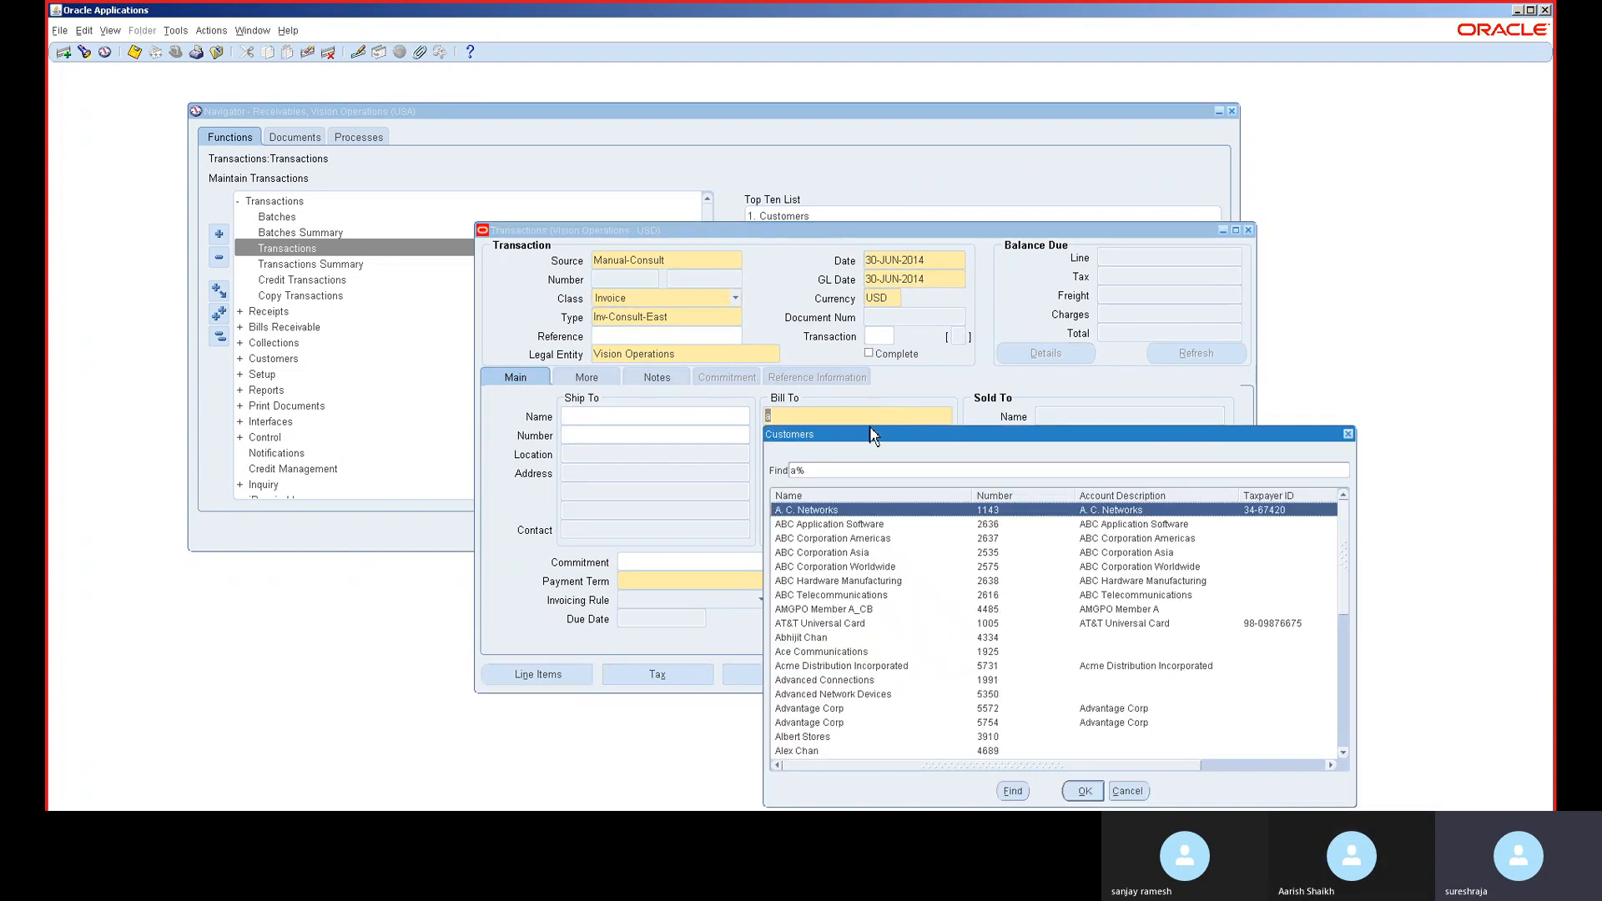
{"action": "double_click", "coordinate": [845, 509]}
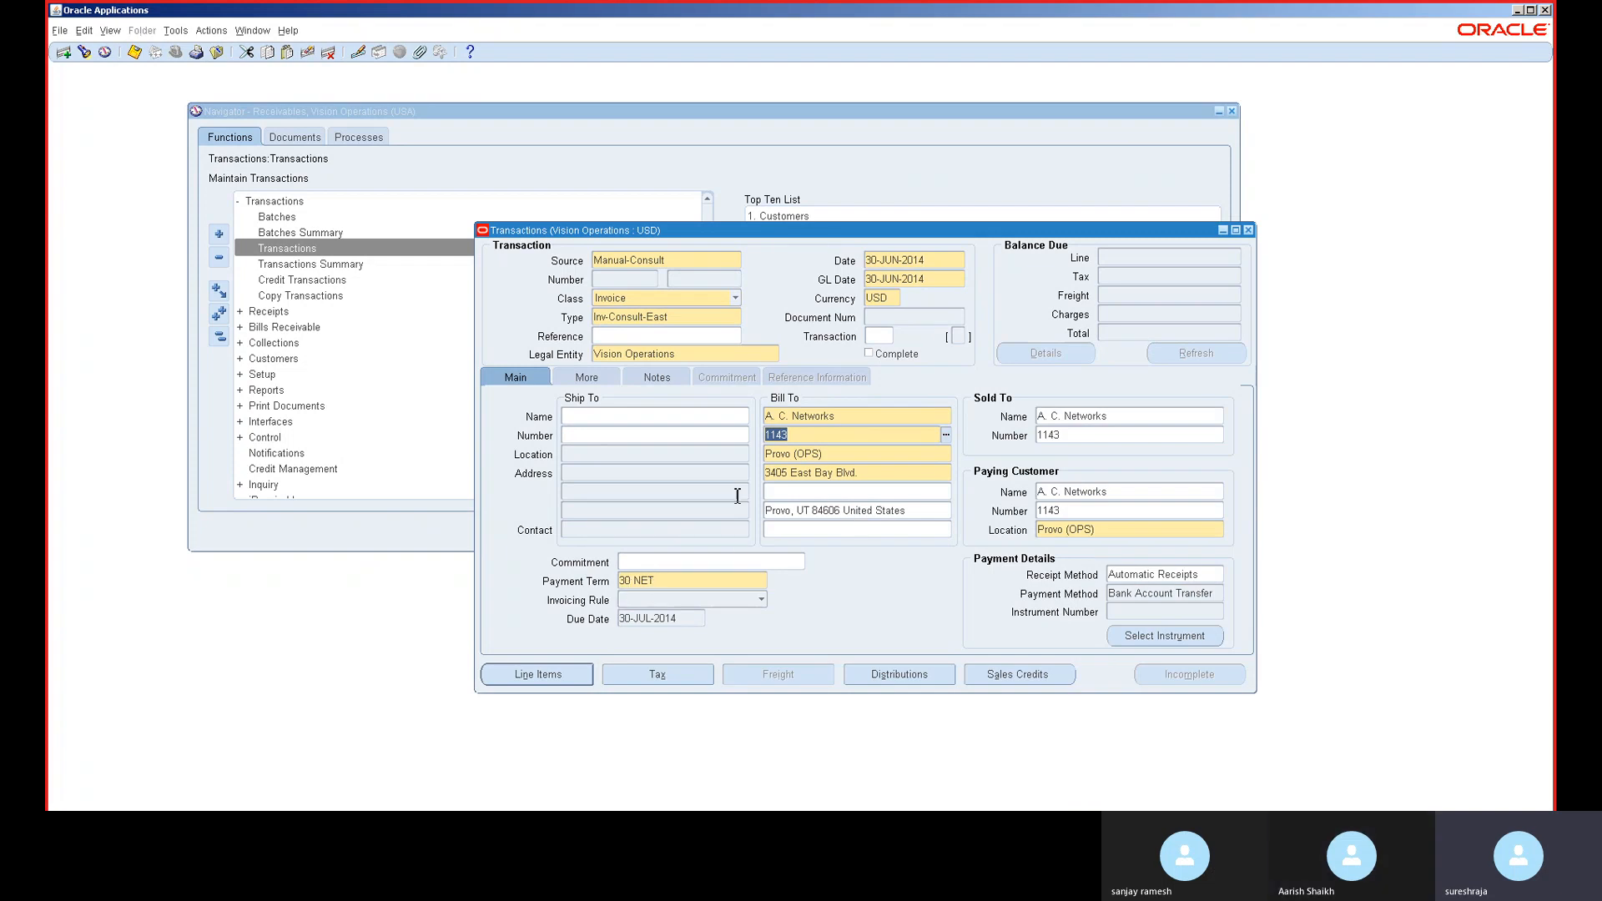
{"action": "left_click", "coordinate": [546, 673]}
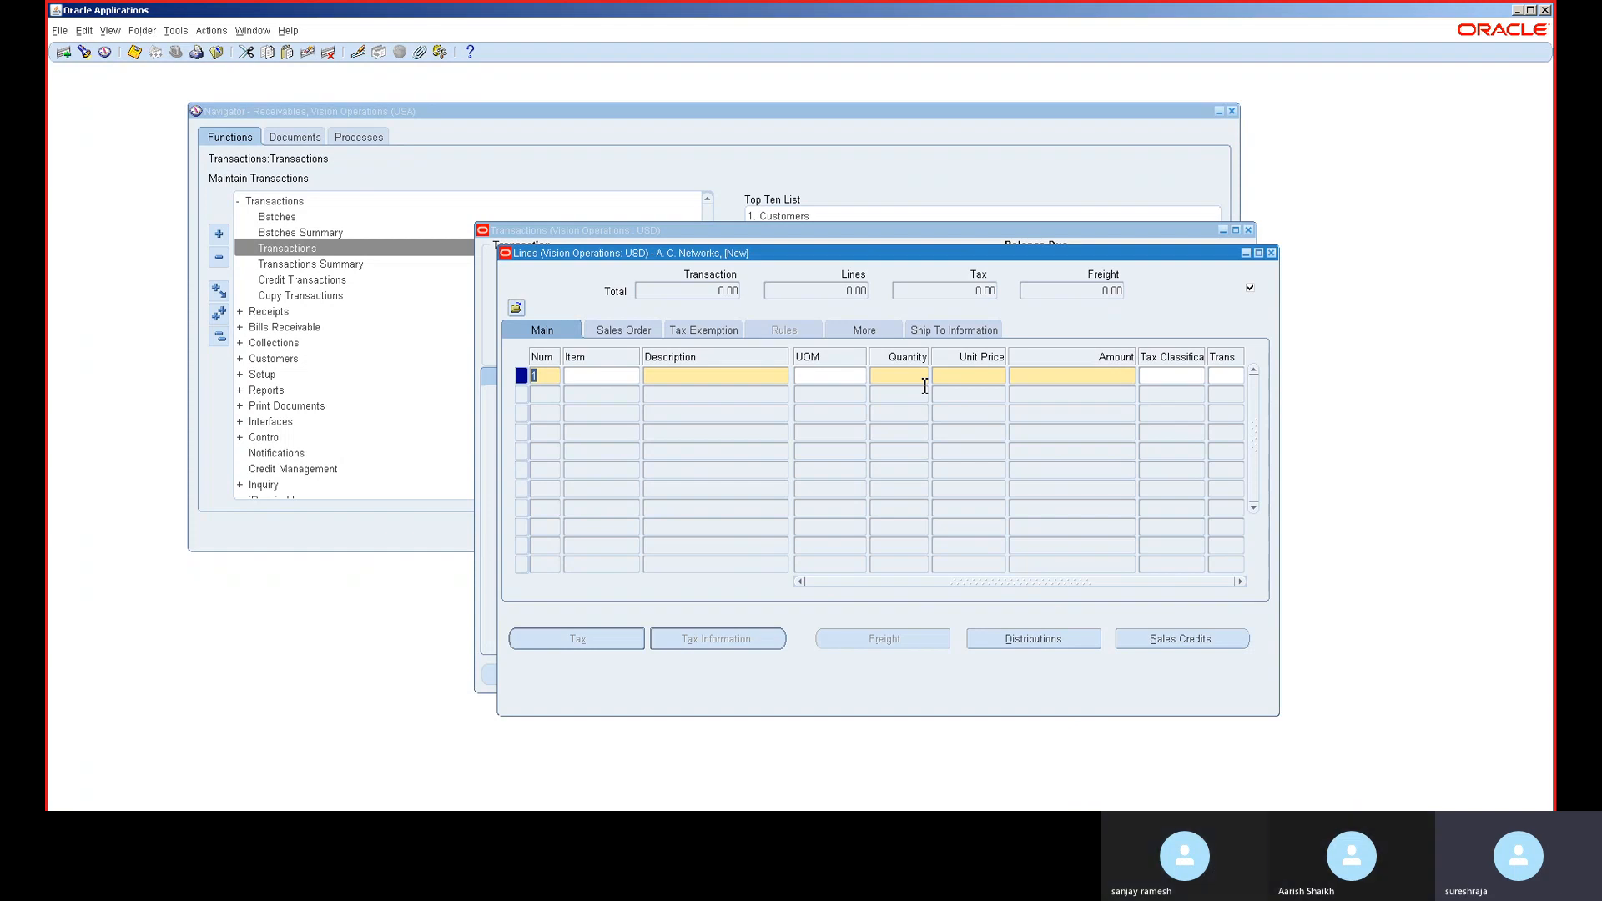
- Choose item AS16105 for line 1 from the A% item list
{"action": "key", "text": "Tab"}
{"action": "left_click", "coordinate": [623, 380]}
{"action": "left_click", "coordinate": [634, 376]}
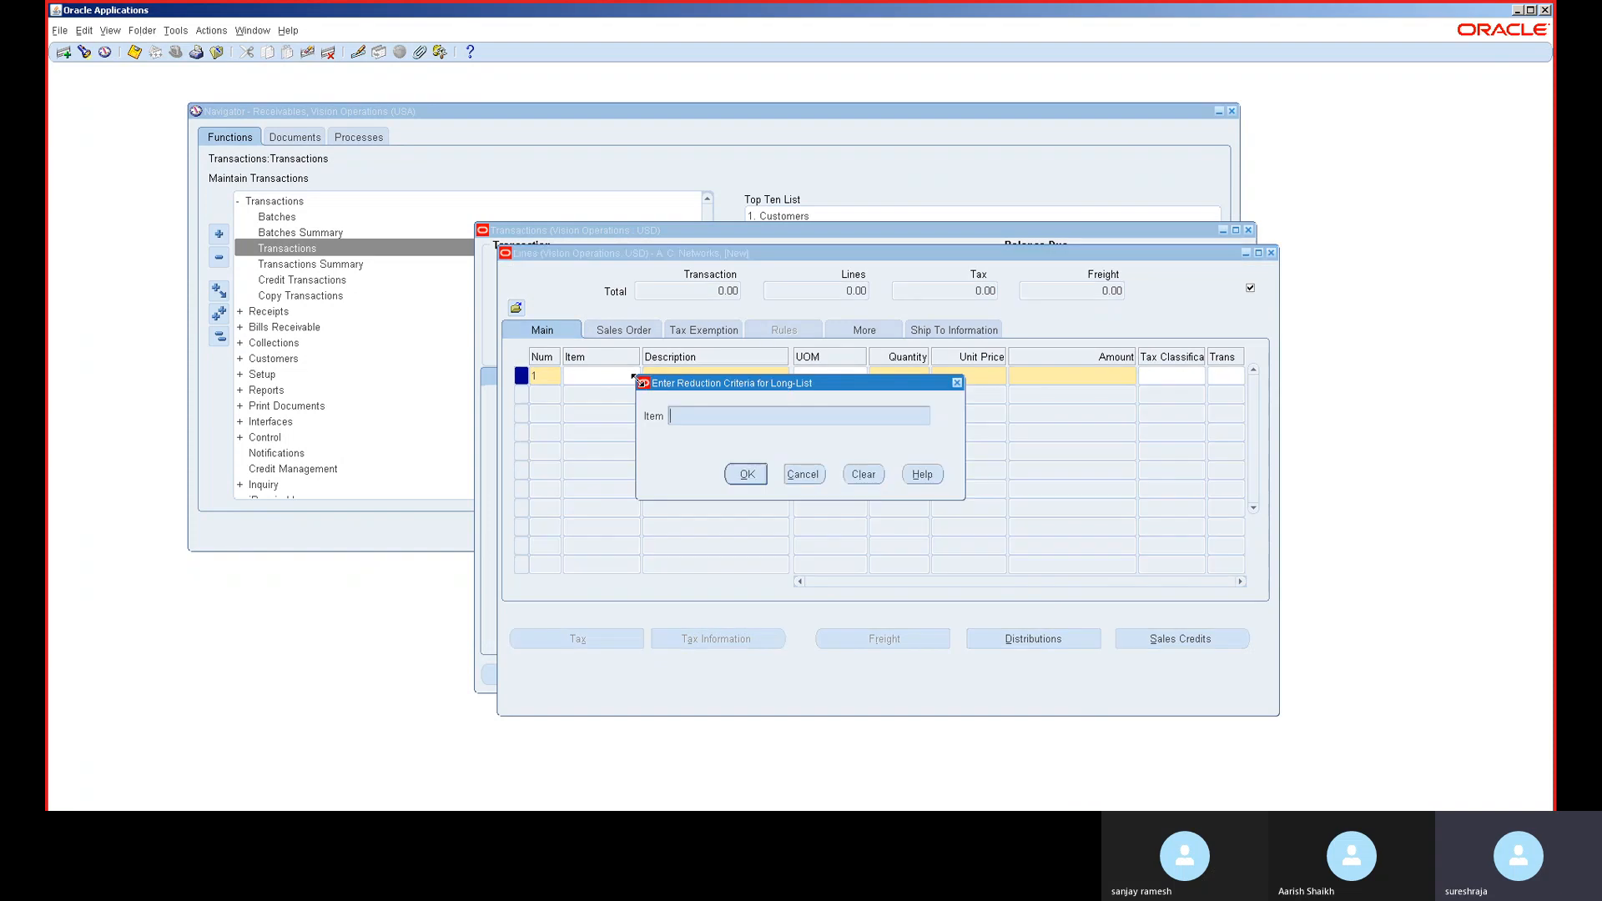
{"action": "type", "text": "A%"}
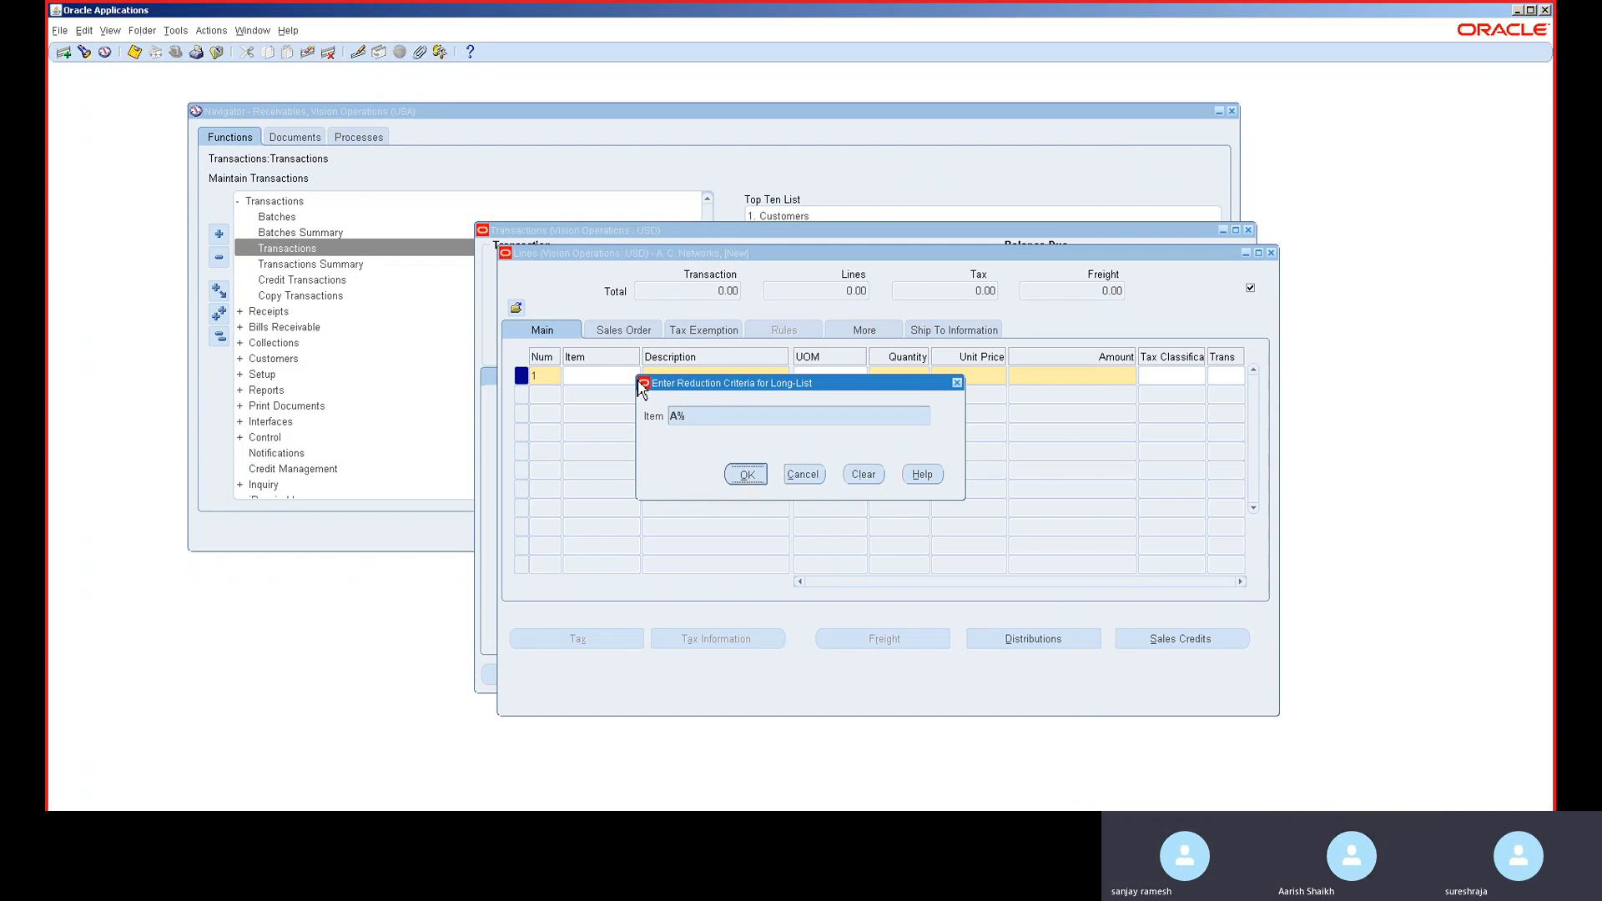
{"action": "key", "text": "Return"}
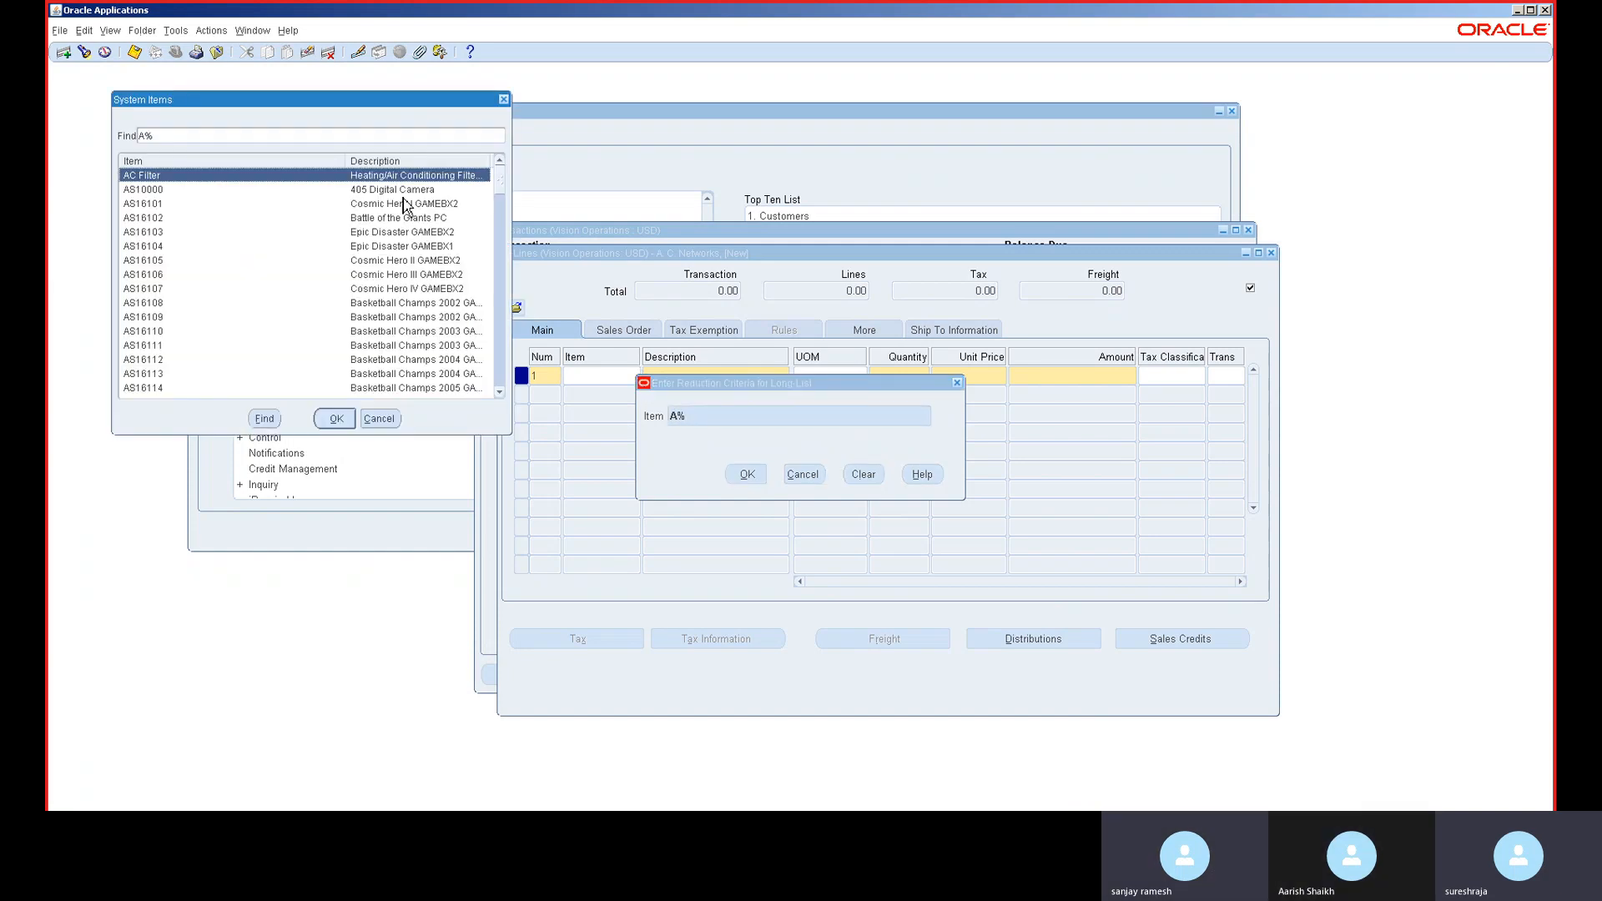
{"action": "left_click", "coordinate": [380, 260]}
{"action": "key", "text": "Escape"}
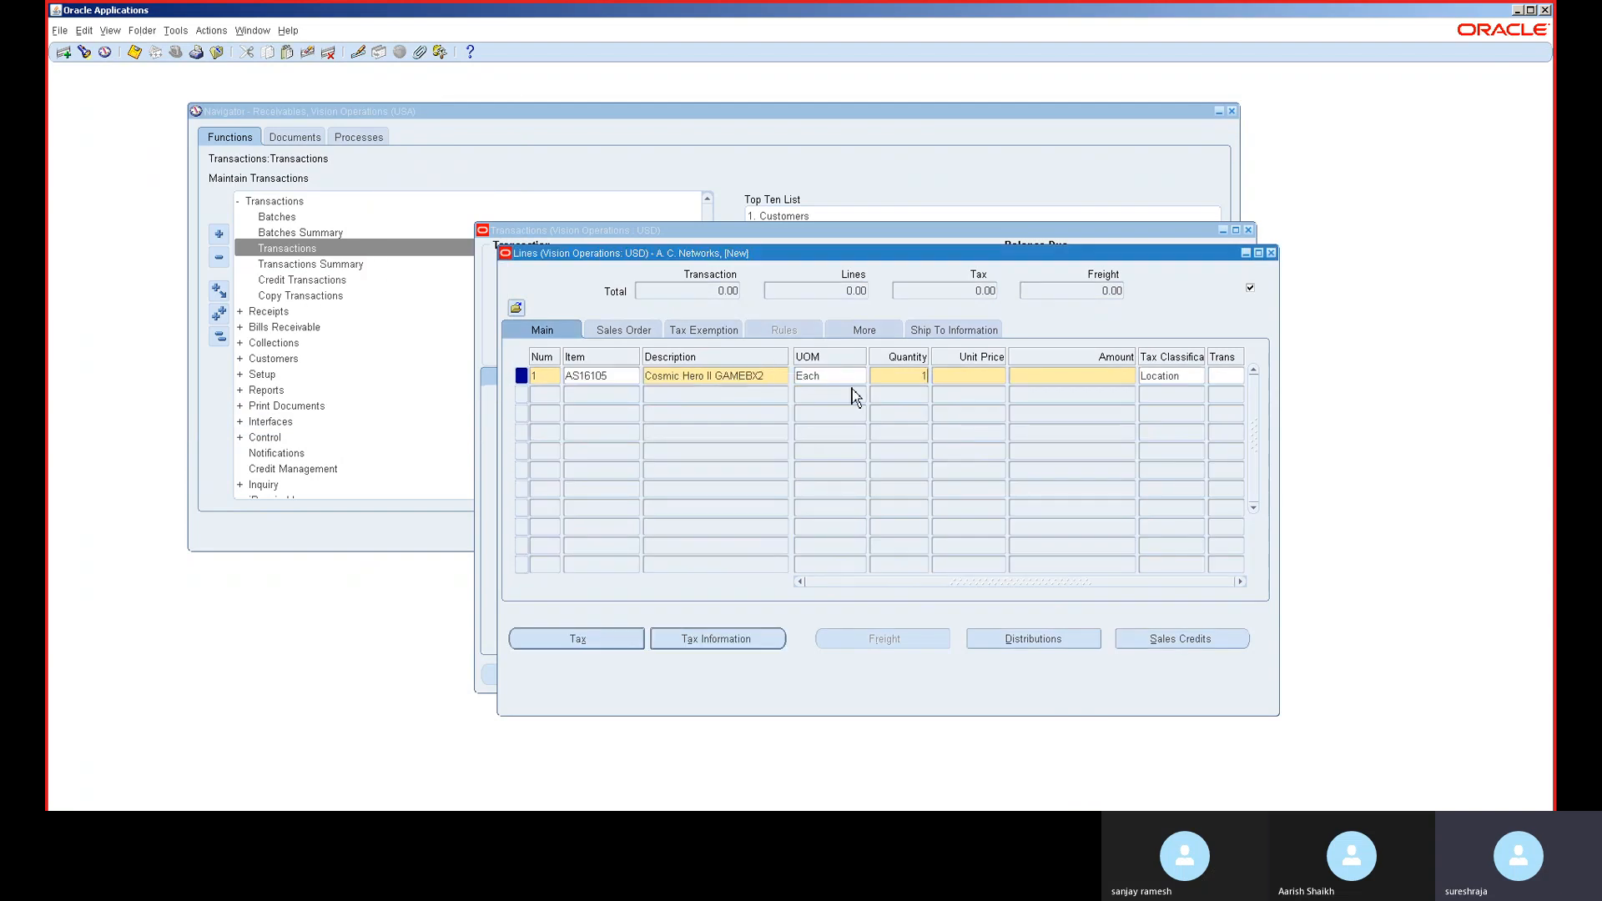
- Enter quantity 10 and unit price 190 on line 1, totalling 1,900.00
{"action": "type", "text": "0"}
{"action": "key", "text": "Tab"}
{"action": "type", "text": "190"}
{"action": "key", "text": "Tab"}
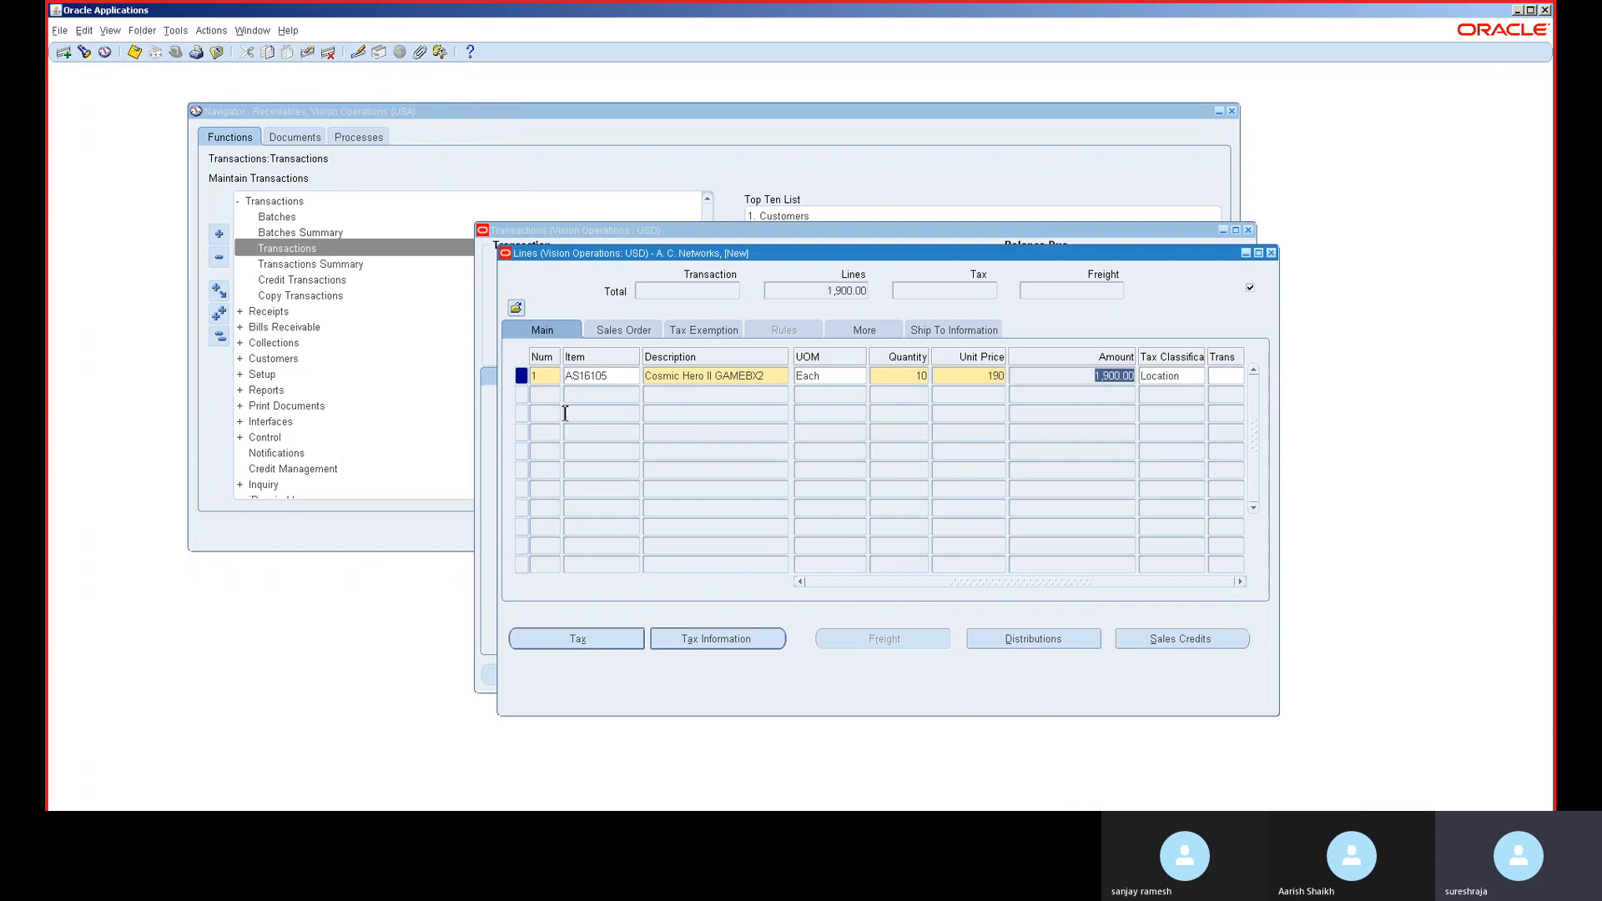
{"action": "left_click", "coordinate": [553, 395]}
{"action": "key", "text": "Tab"}
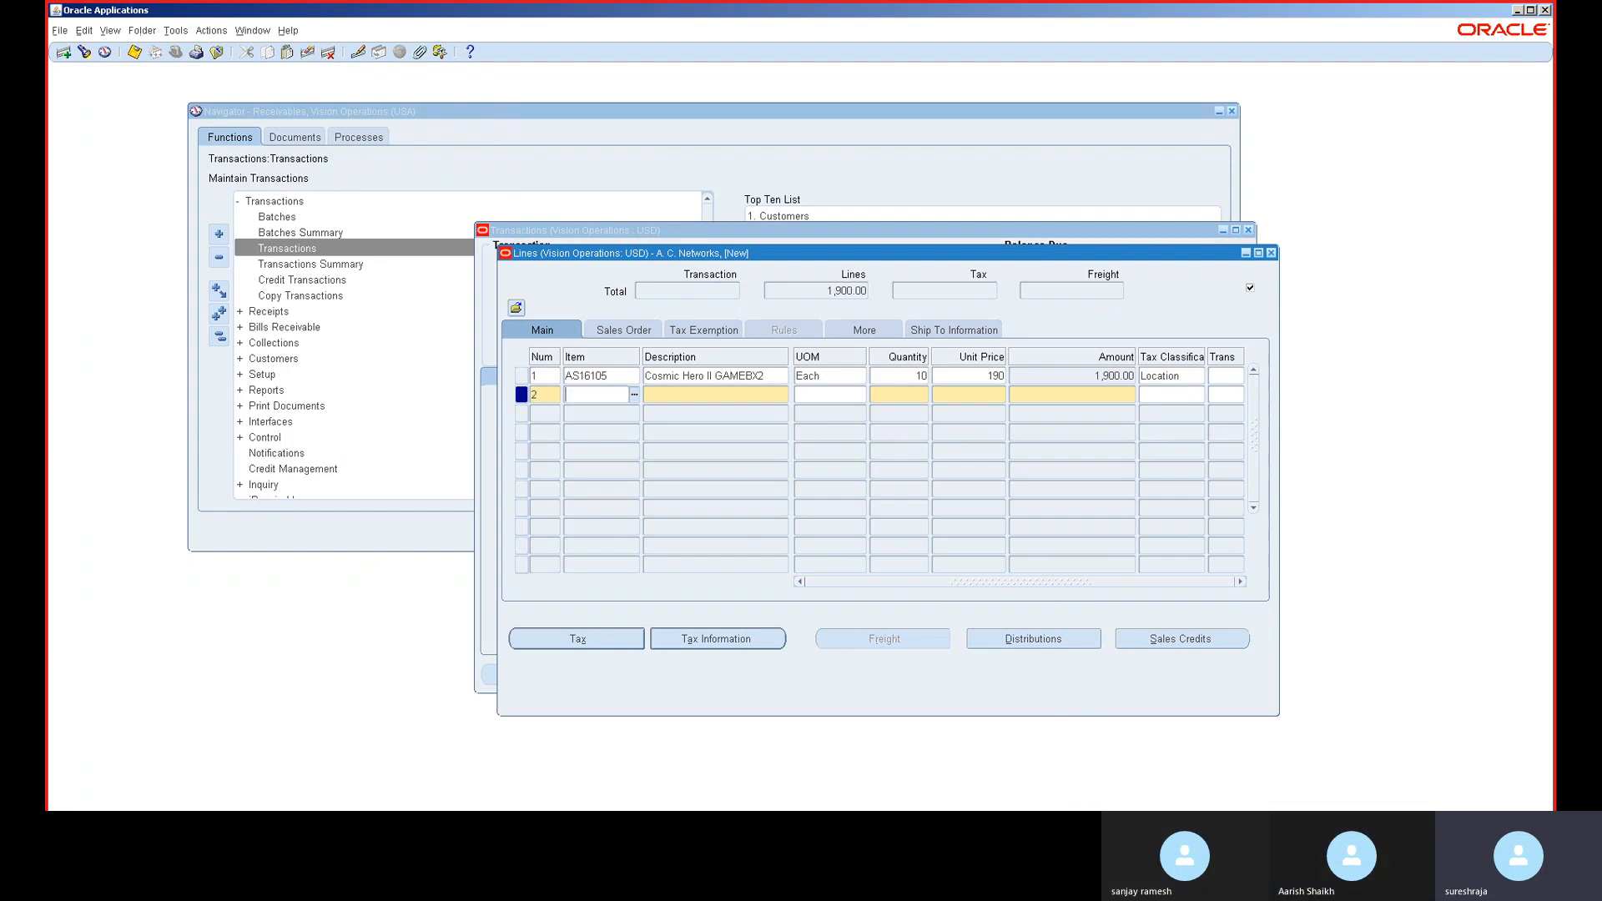
- Choose the Senior Consultant standard memo line for invoice line 2
{"action": "key", "text": "Tab"}
{"action": "left_click", "coordinate": [783, 400]}
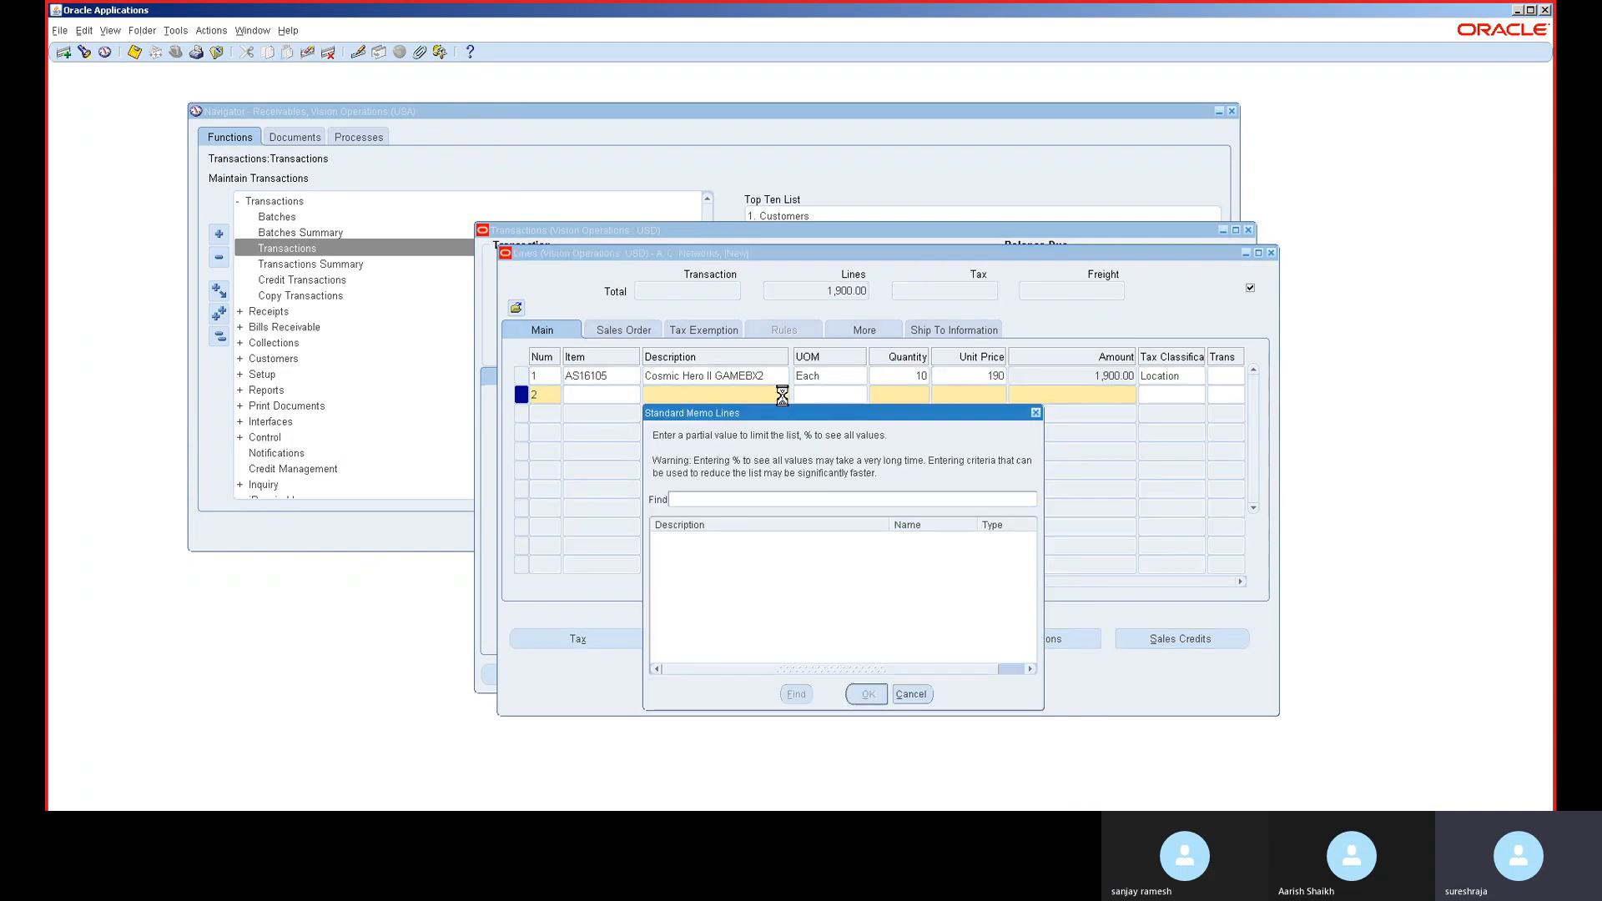
{"action": "key", "text": "Return"}
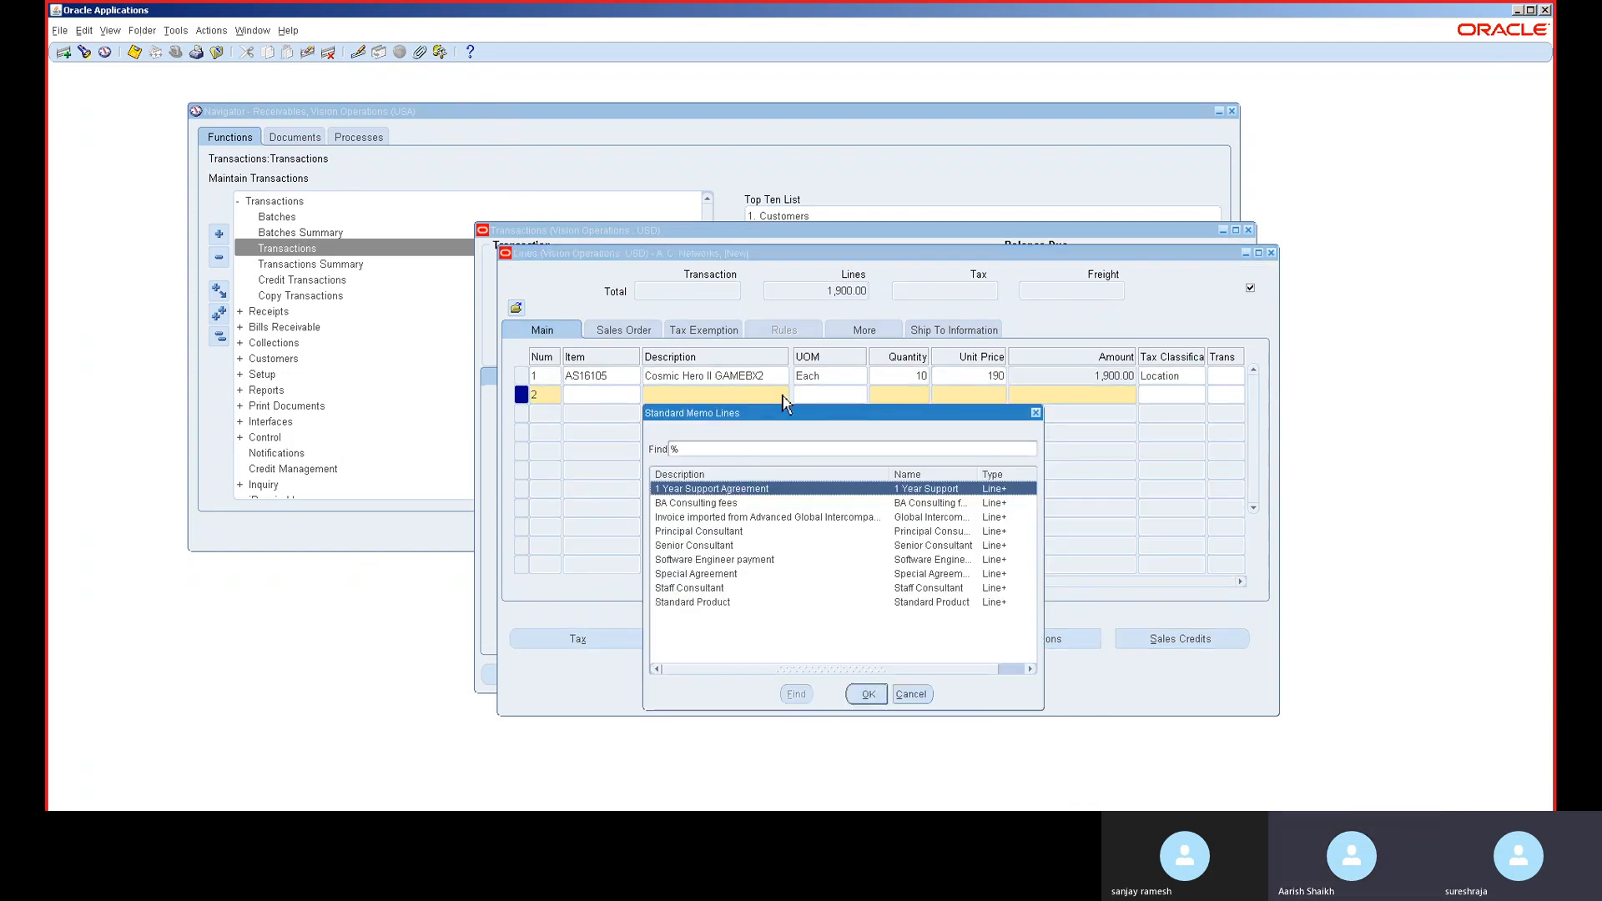
{"action": "double_click", "coordinate": [708, 552]}
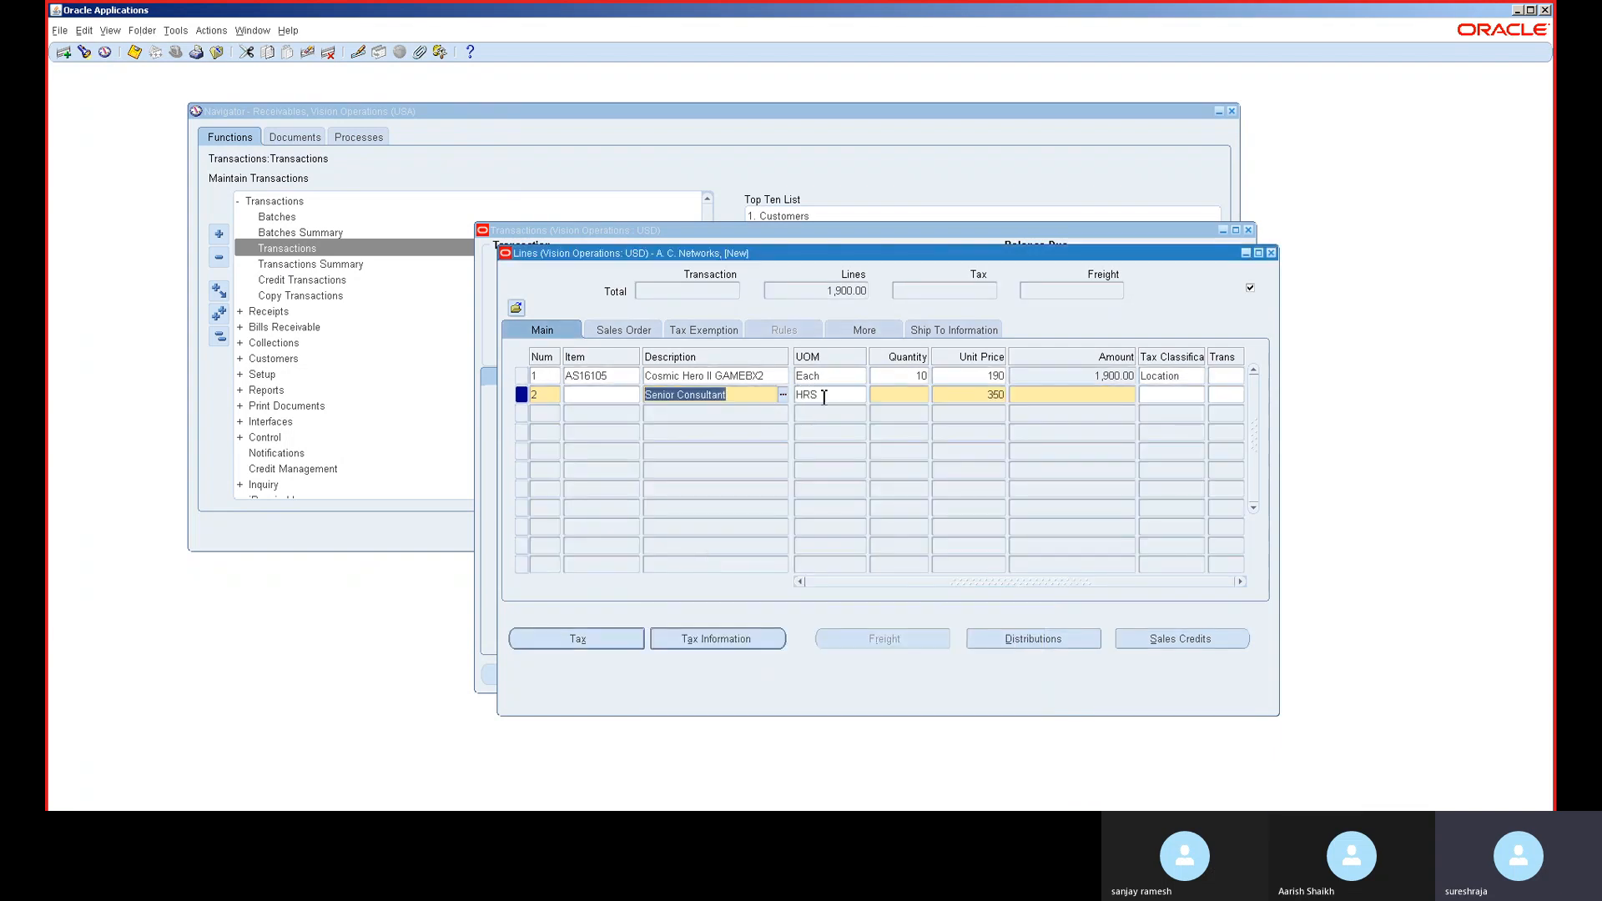
{"action": "left_click", "coordinate": [923, 395]}
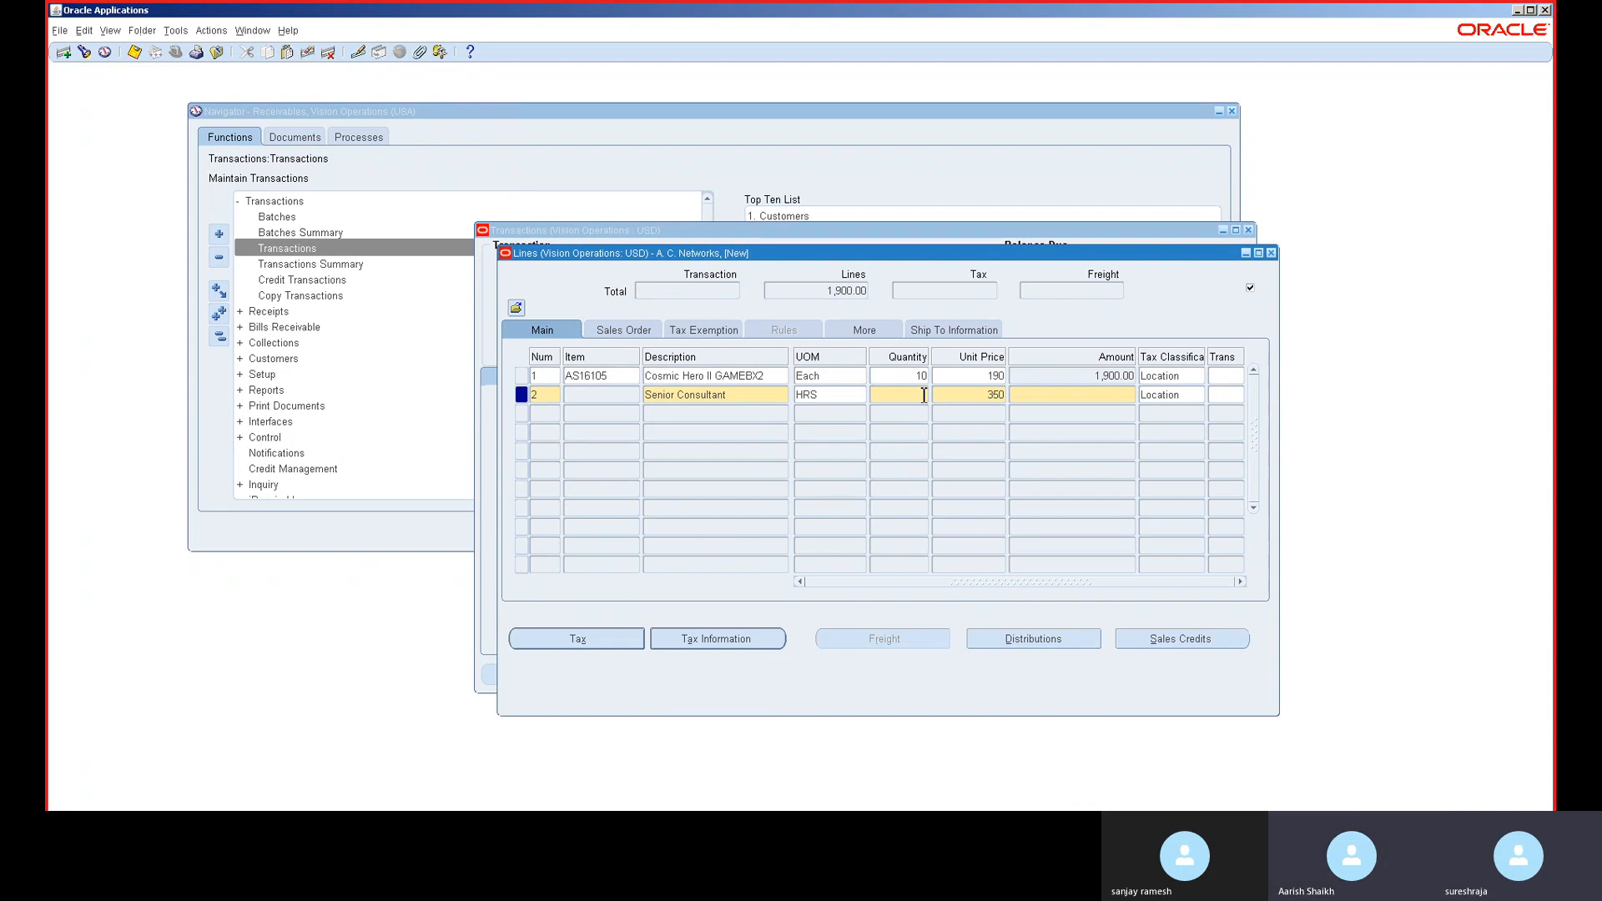
{"action": "left_click", "coordinate": [746, 393]}
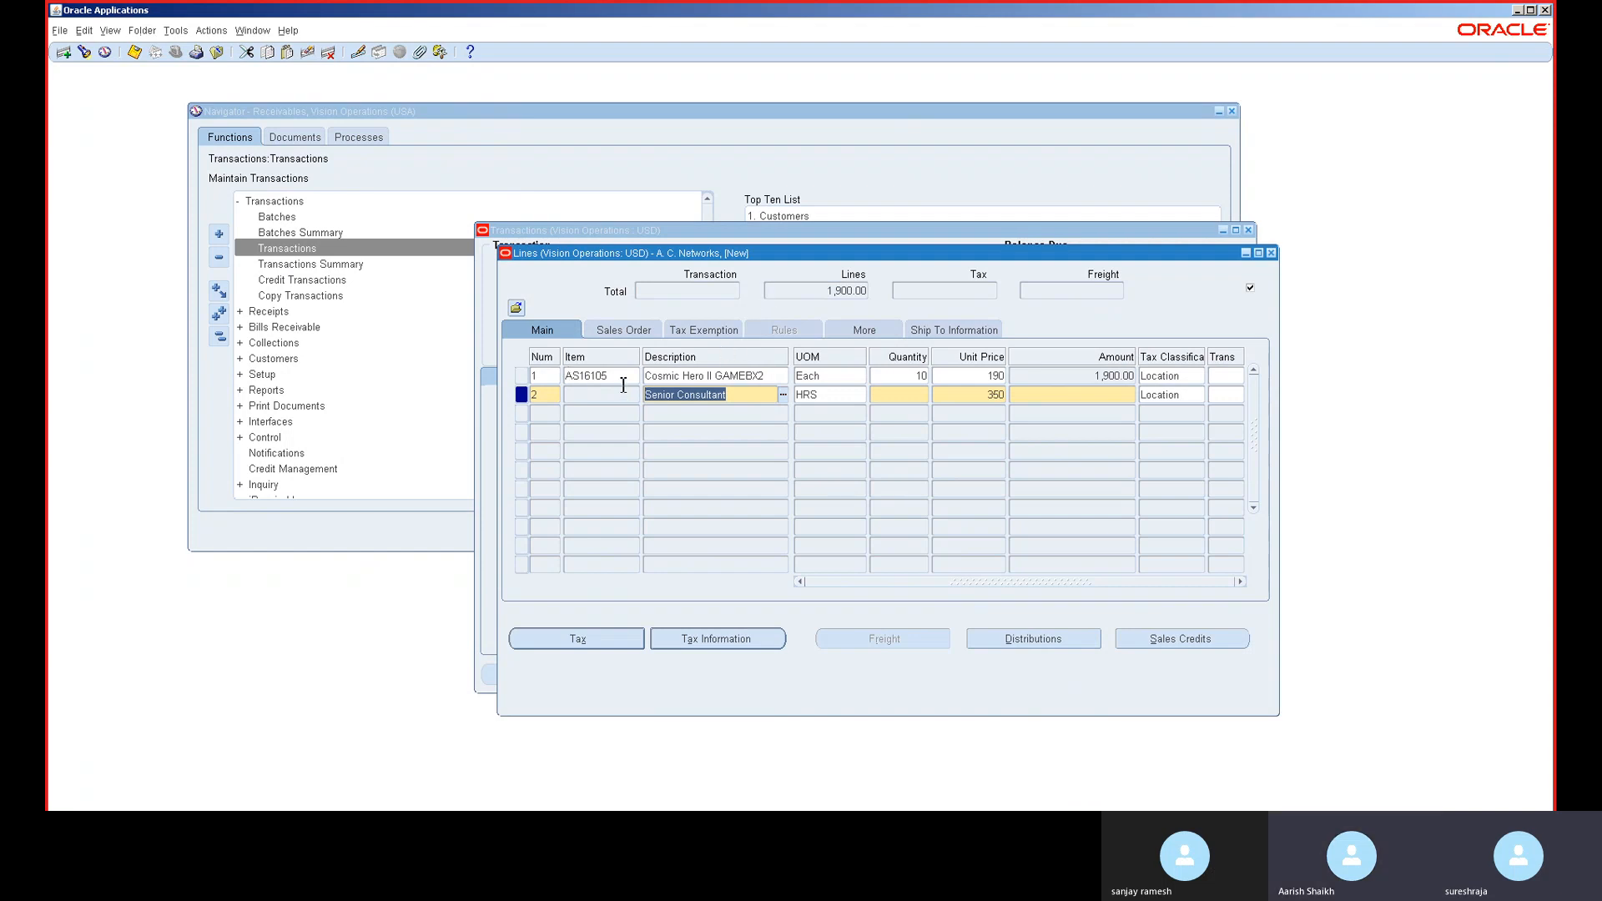
- Enter quantity 10 on line 2, close Lines, and attempt to complete the invoice
{"action": "left_click", "coordinate": [926, 395]}
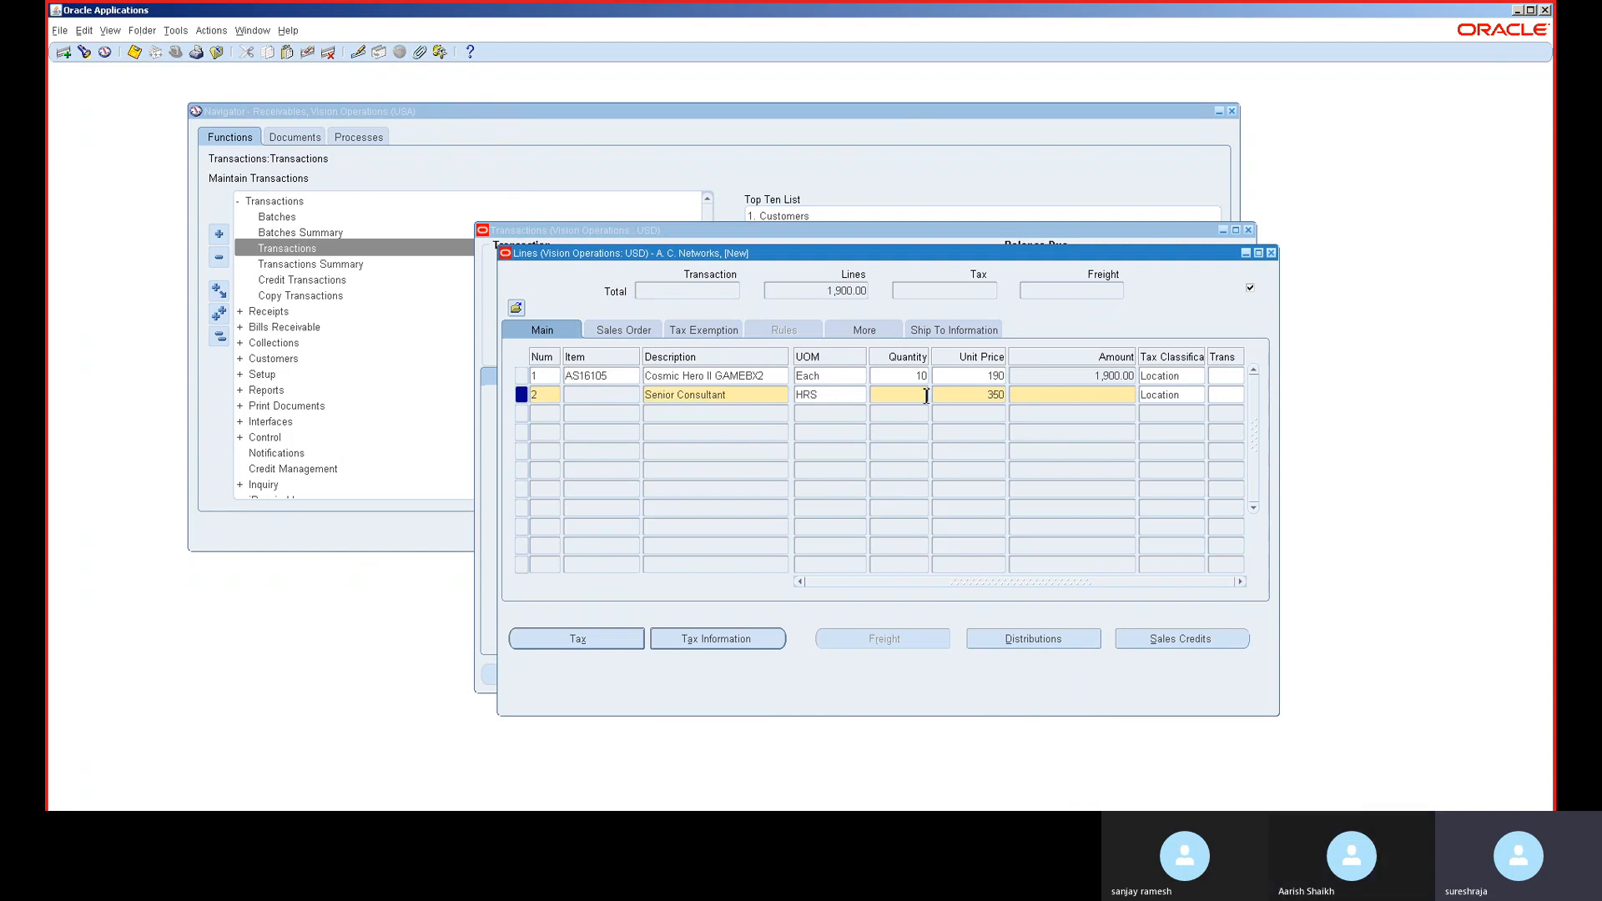
{"action": "type", "text": "10"}
{"action": "key", "text": "Tab"}
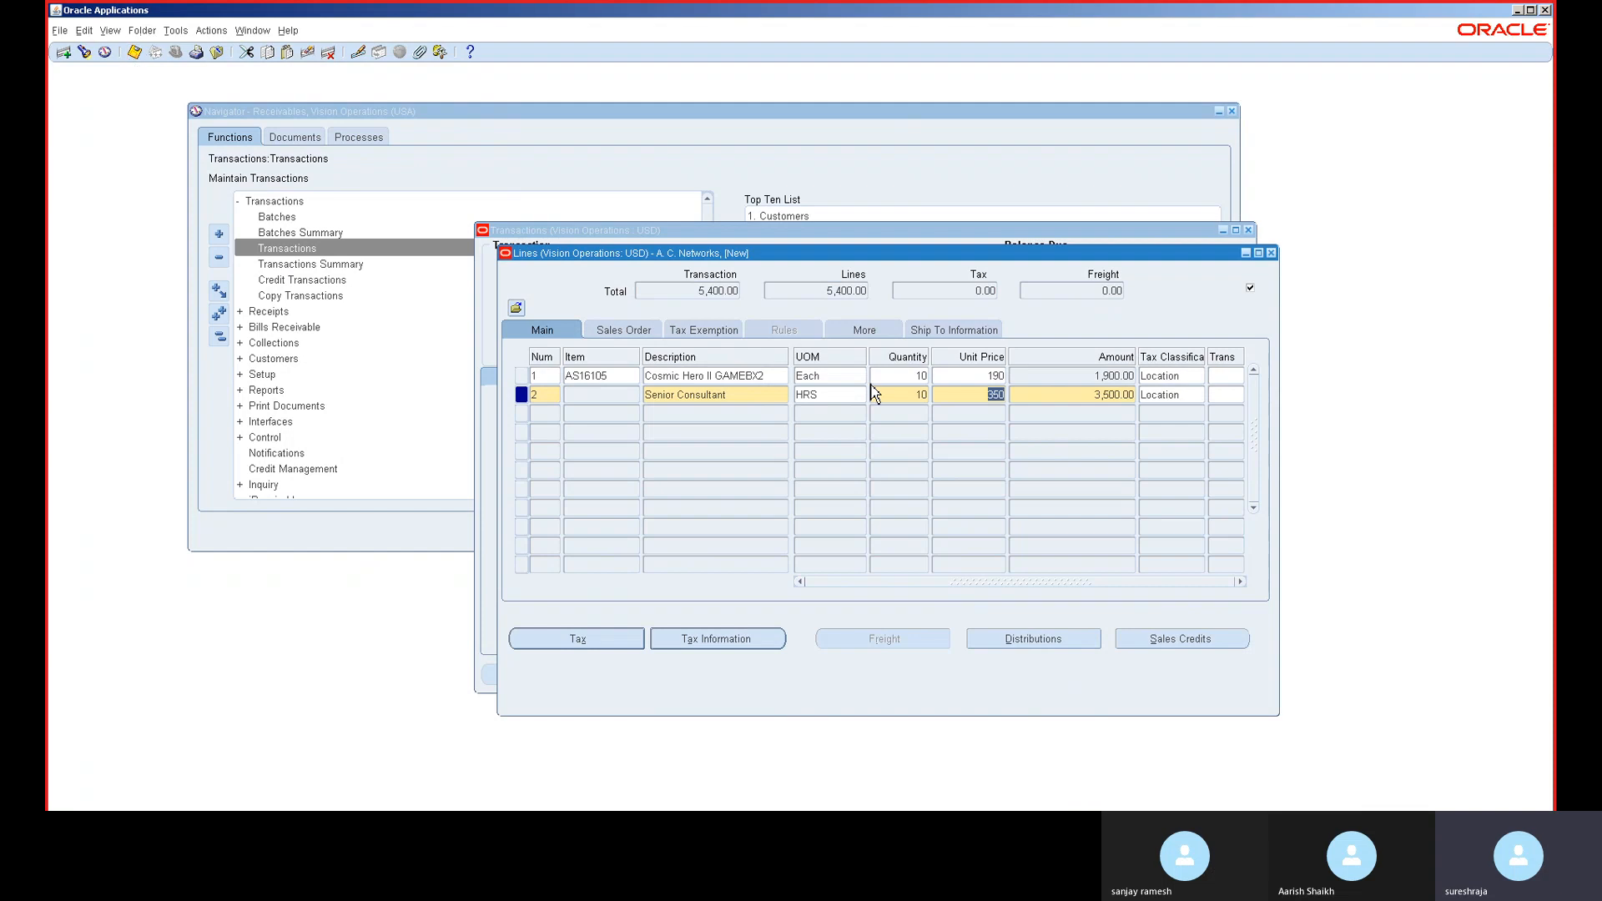
{"action": "left_click", "coordinate": [1271, 253]}
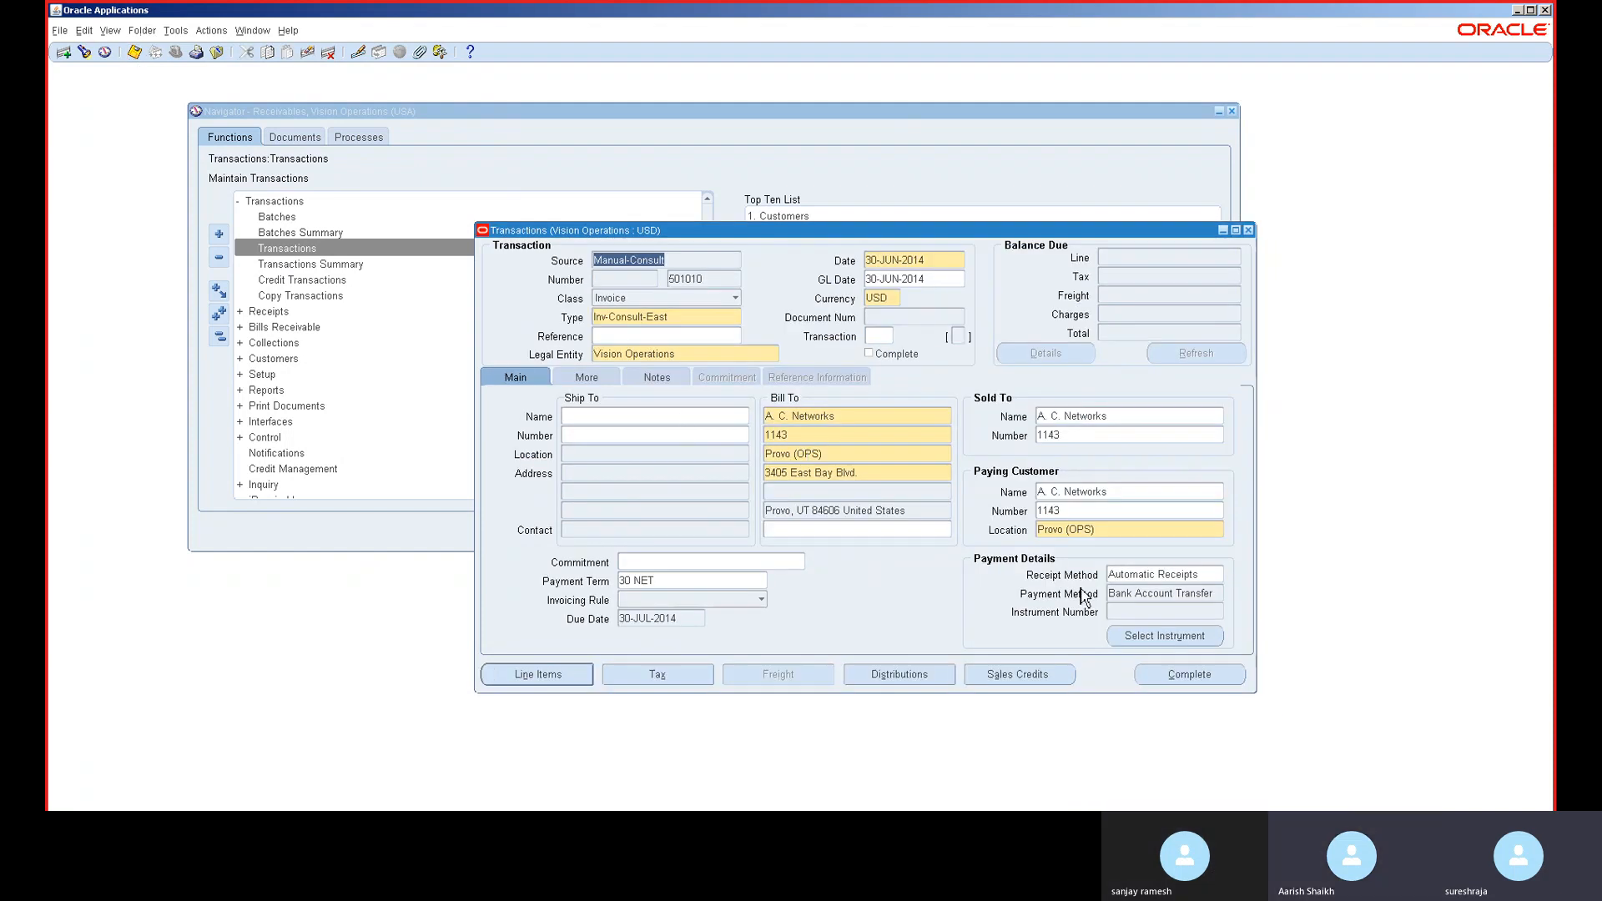
{"action": "left_click", "coordinate": [1181, 676]}
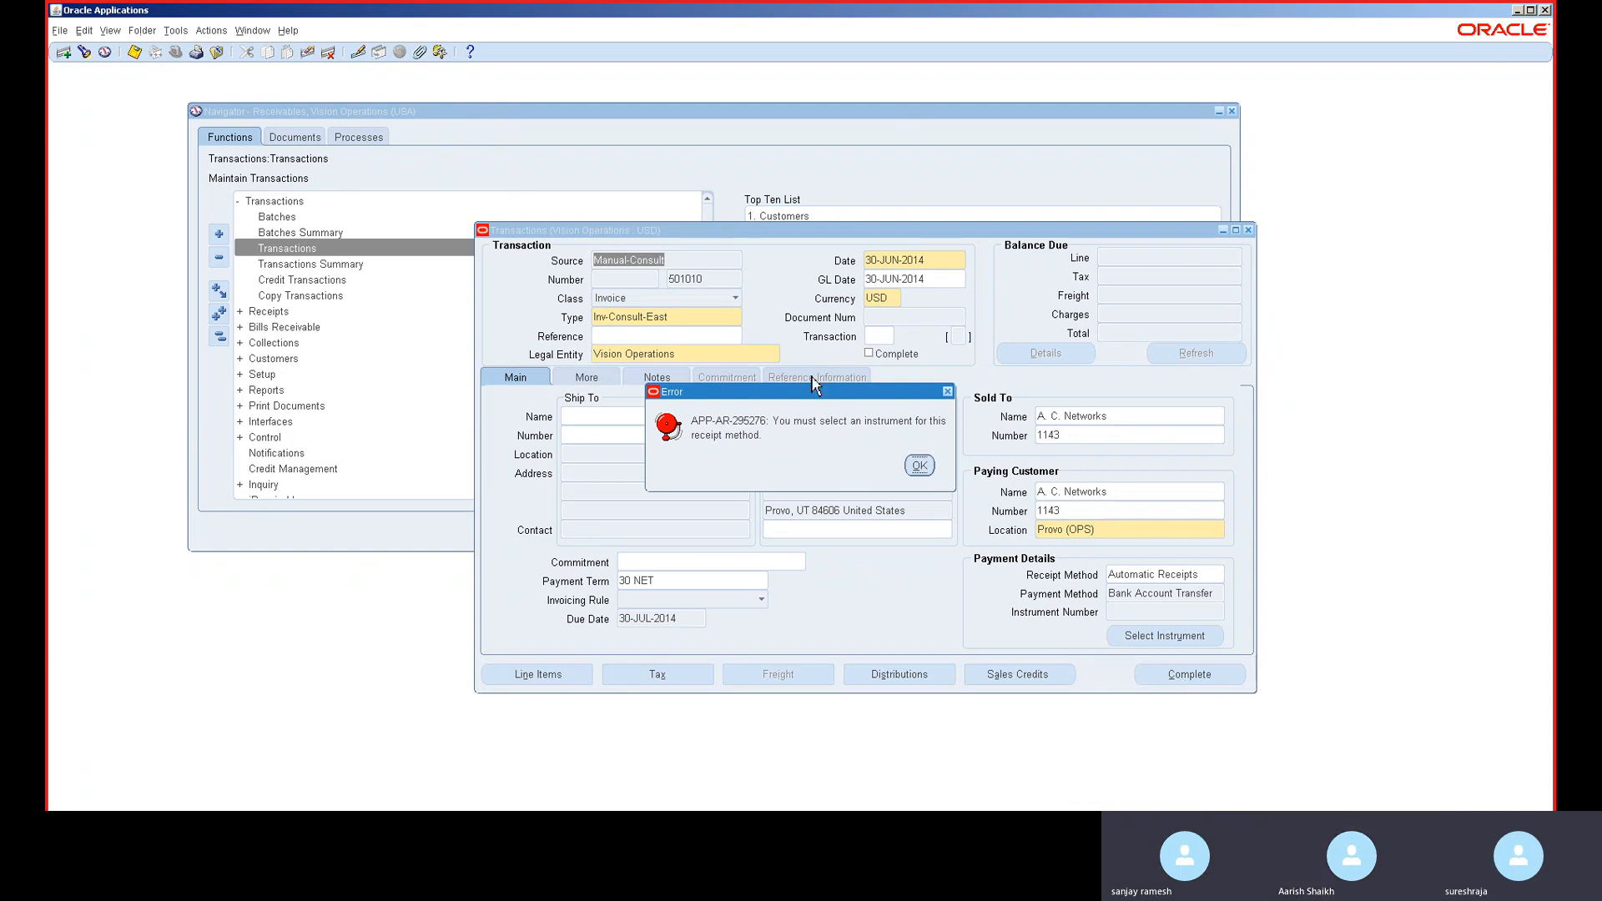
- Dismiss the APP-AR-296276 error and clear the Automatic Receipts receipt method
{"action": "left_click", "coordinate": [918, 466]}
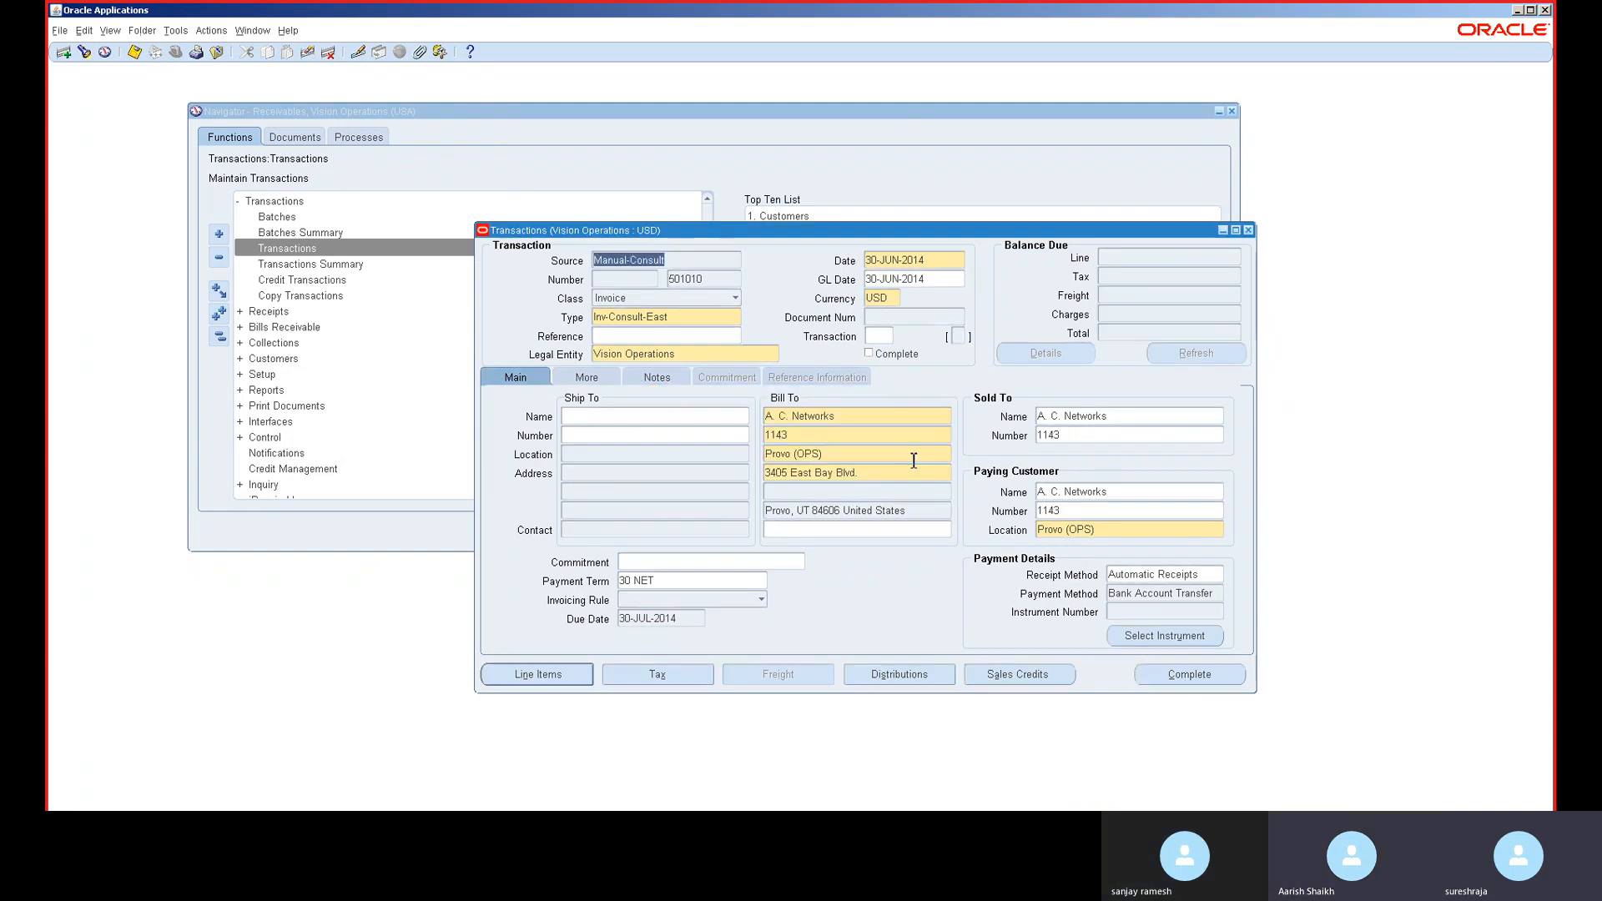
{"action": "left_click", "coordinate": [1173, 575]}
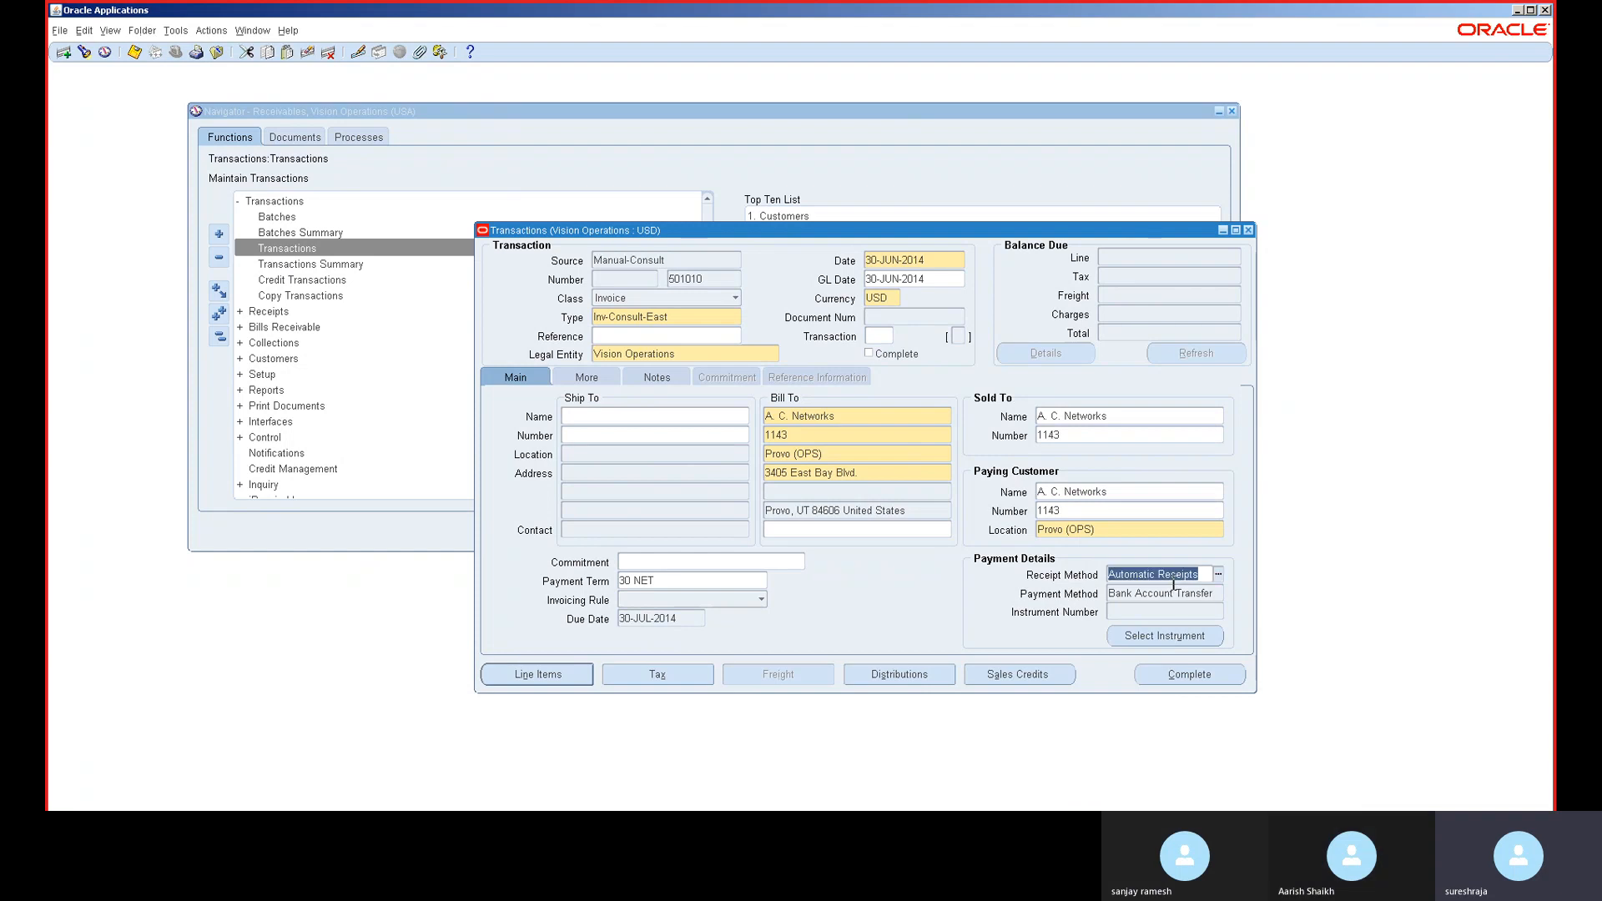
{"action": "key", "text": "BackSpace"}
{"action": "key", "text": "Tab"}
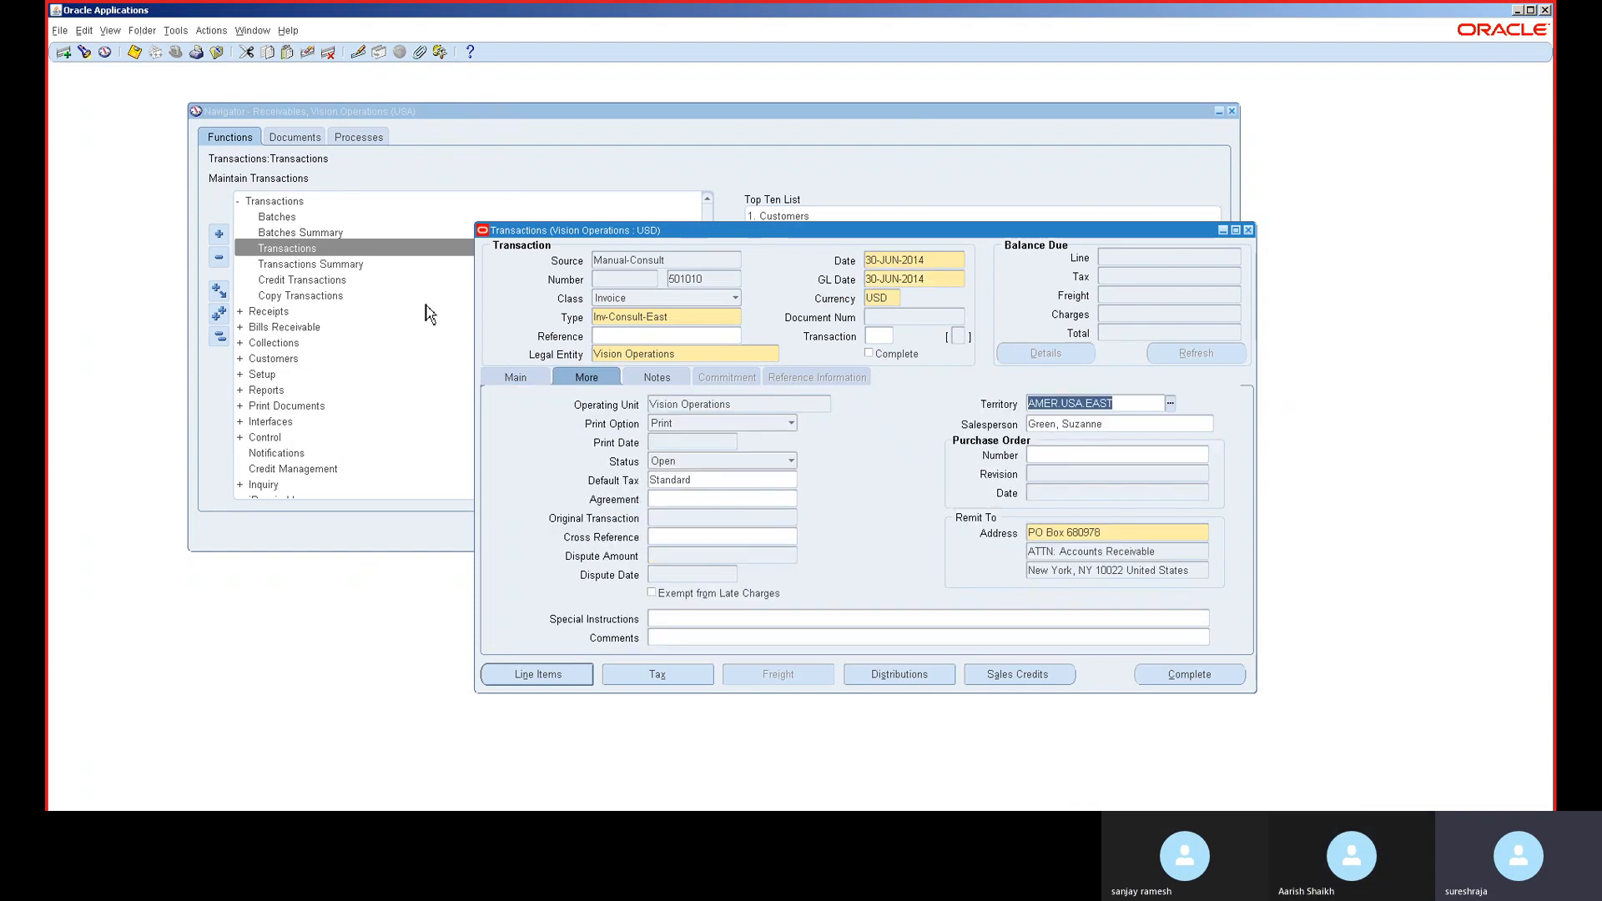
- Complete the invoice from the Main tab, leaving a 5,400.00 balance due
{"action": "left_click", "coordinate": [505, 378]}
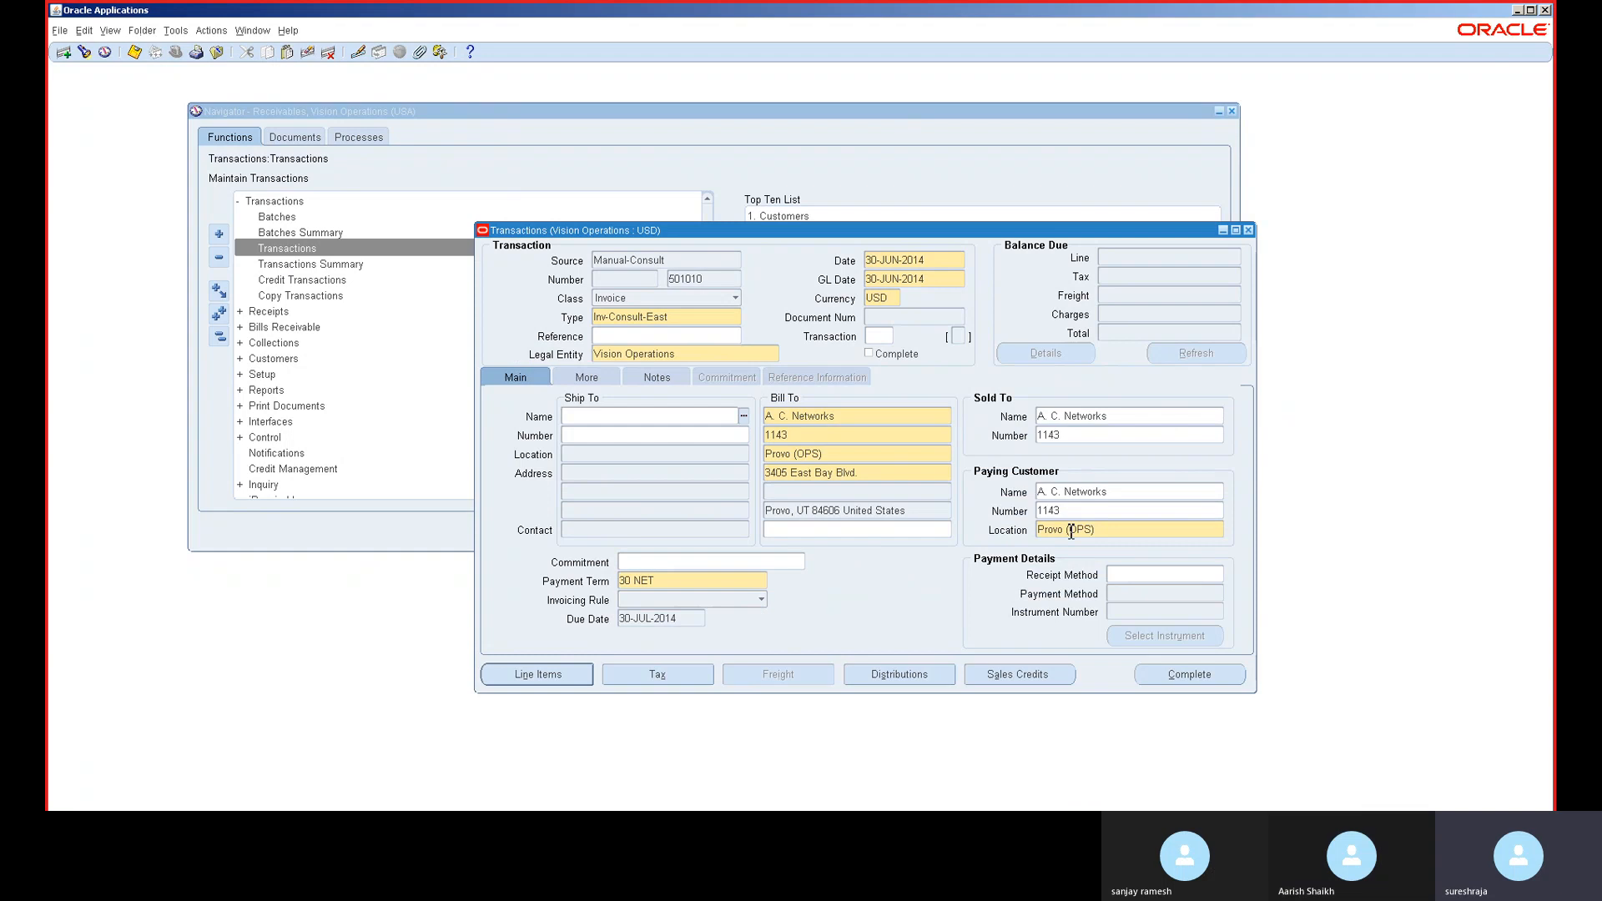
{"action": "left_click", "coordinate": [1199, 674]}
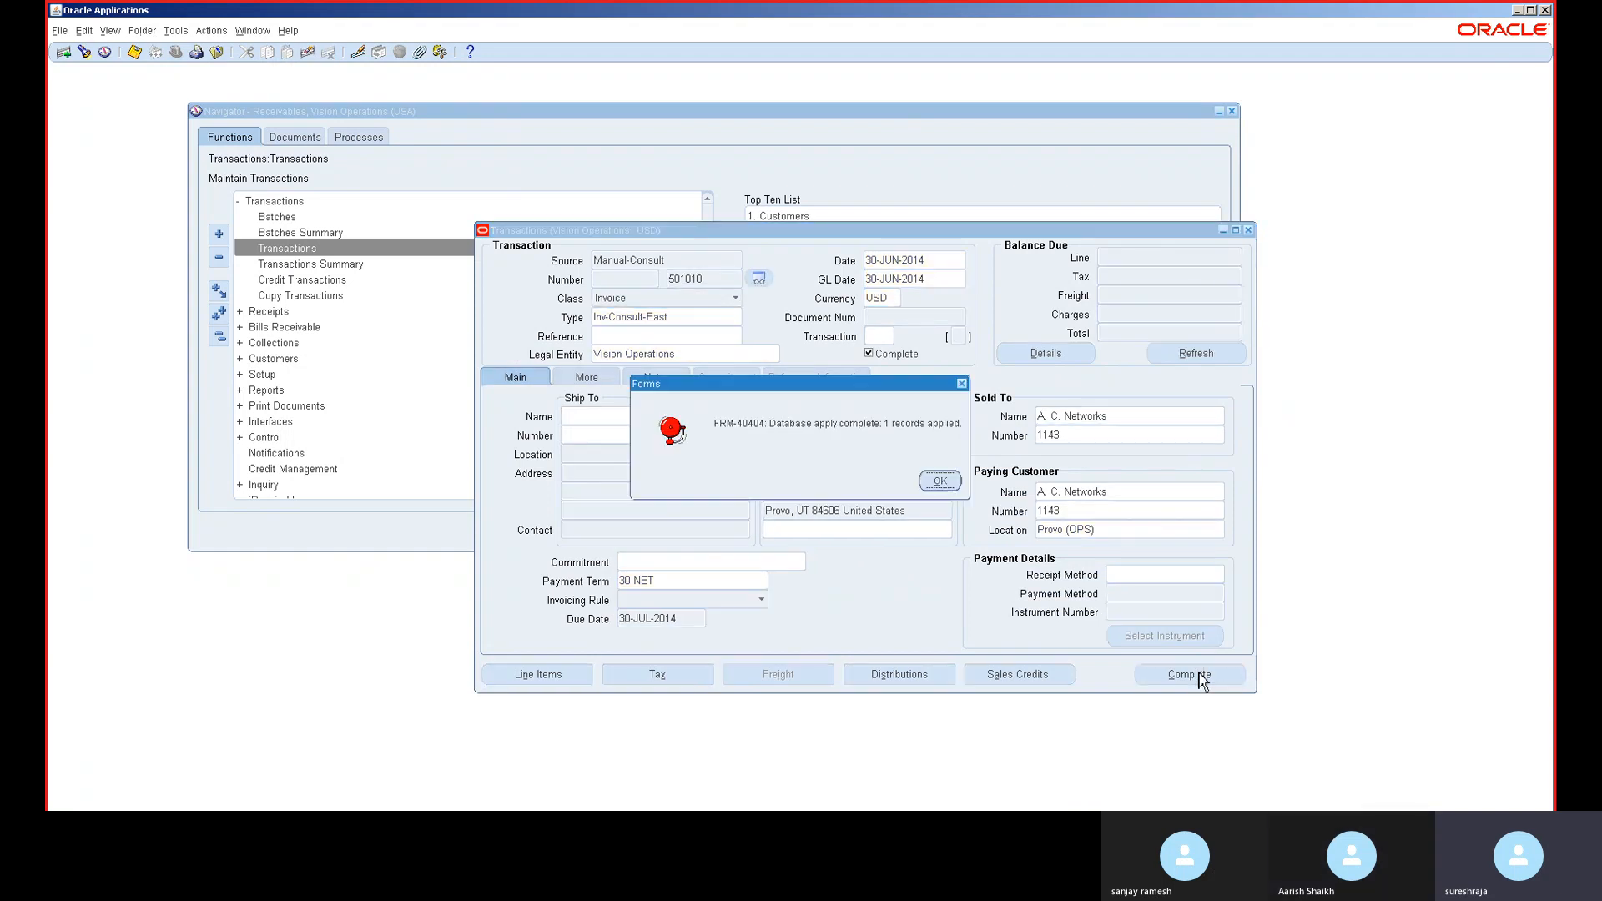
{"action": "left_click", "coordinate": [940, 481]}
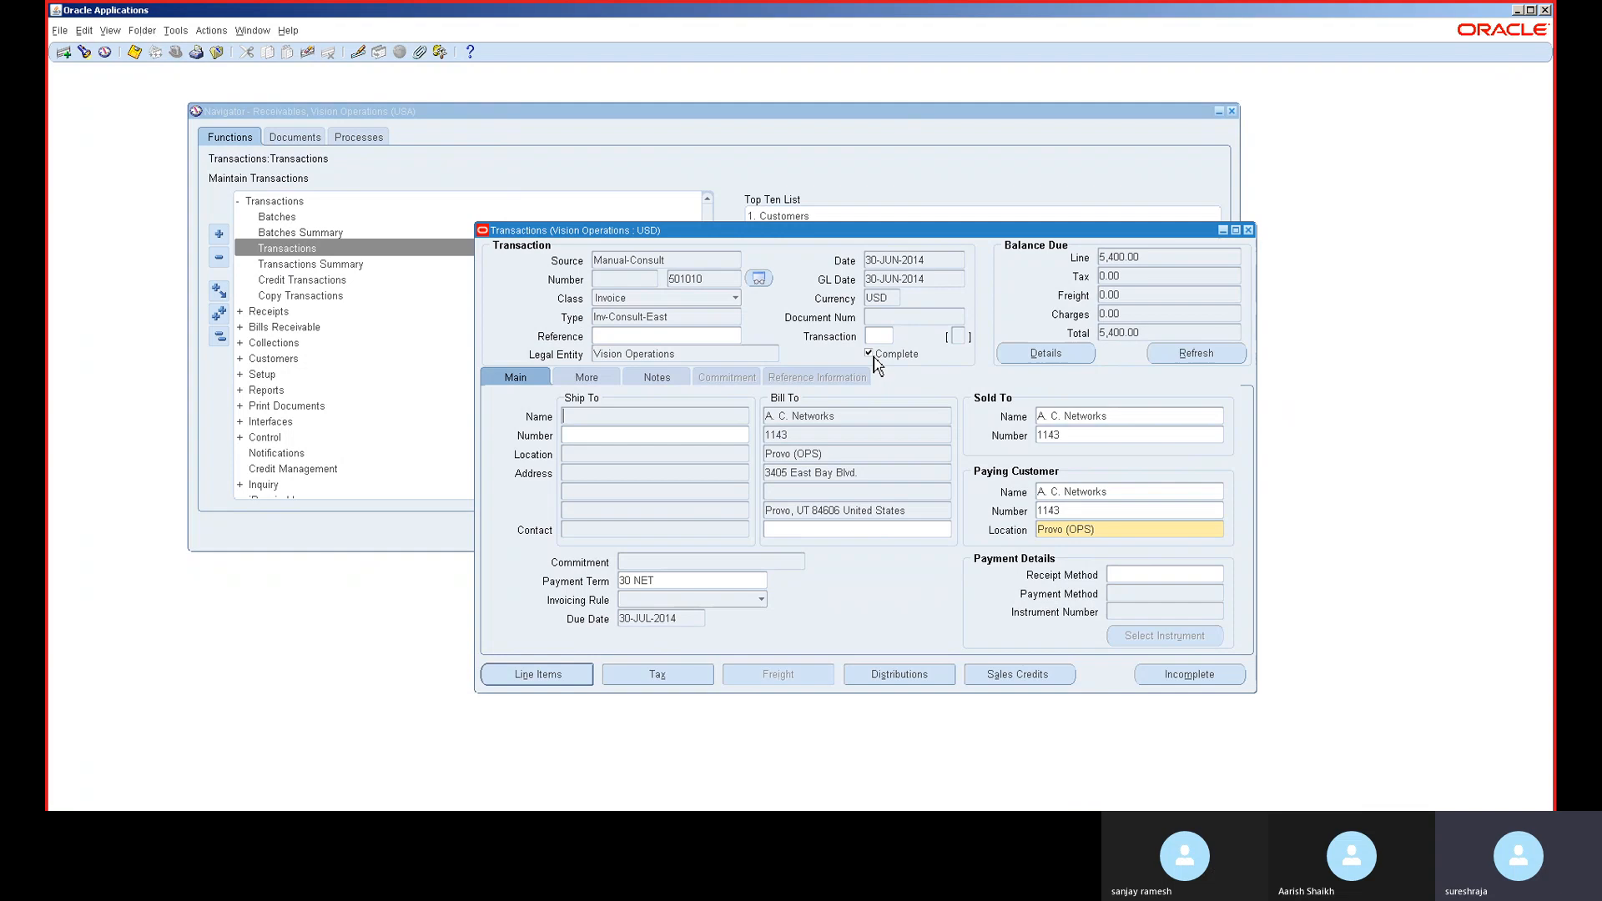
{"action": "left_click", "coordinate": [1142, 257]}
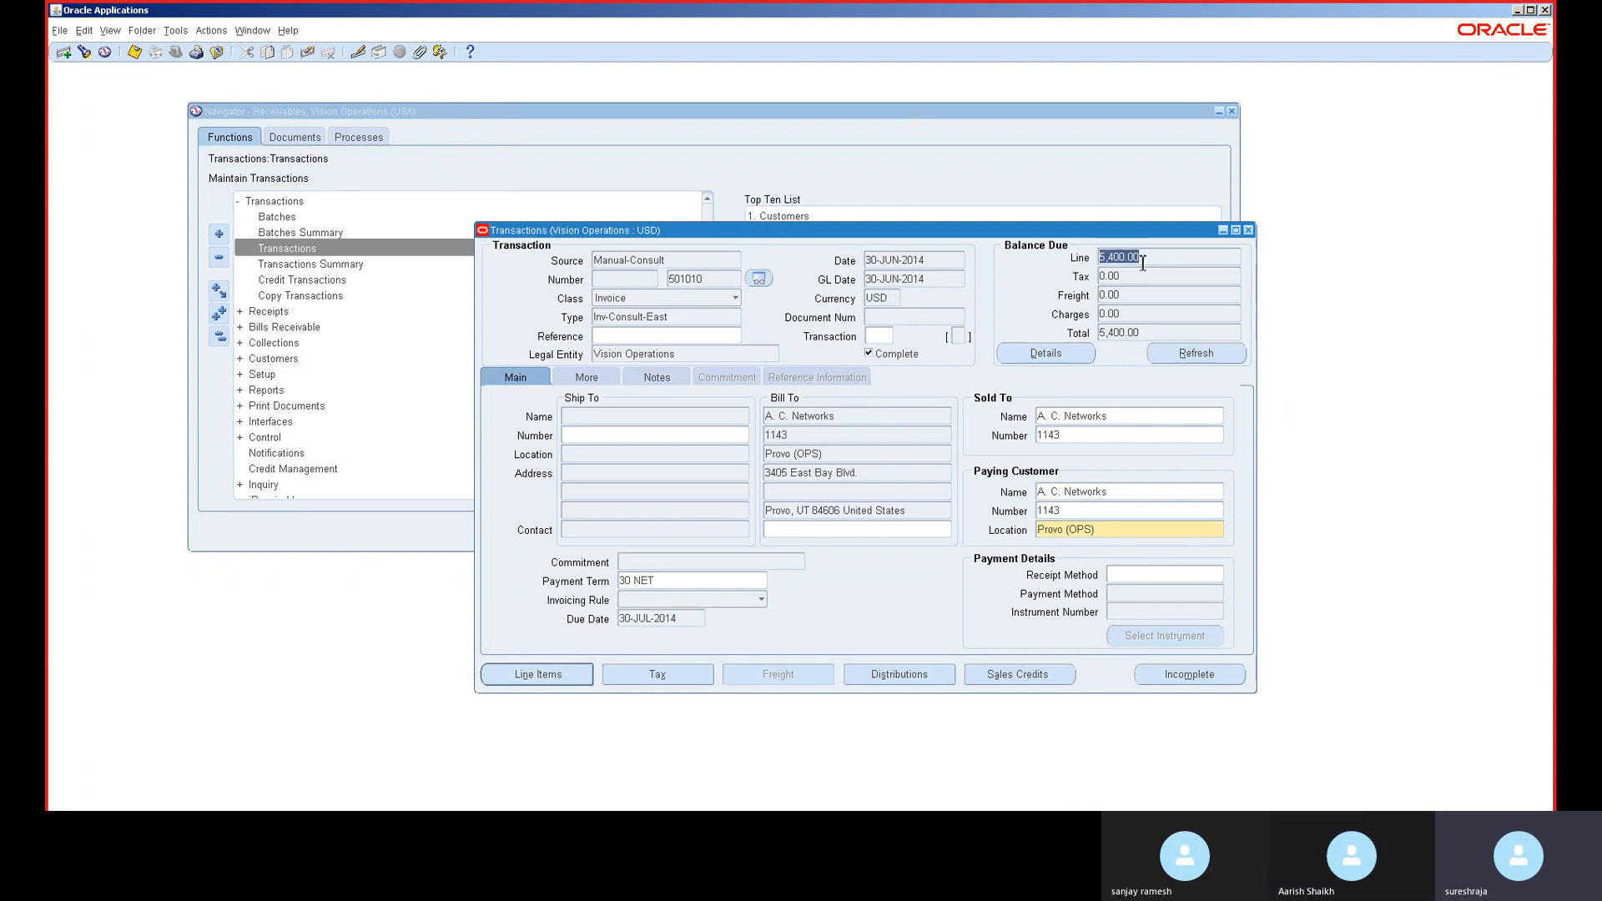
{"action": "left_click", "coordinate": [1074, 361]}
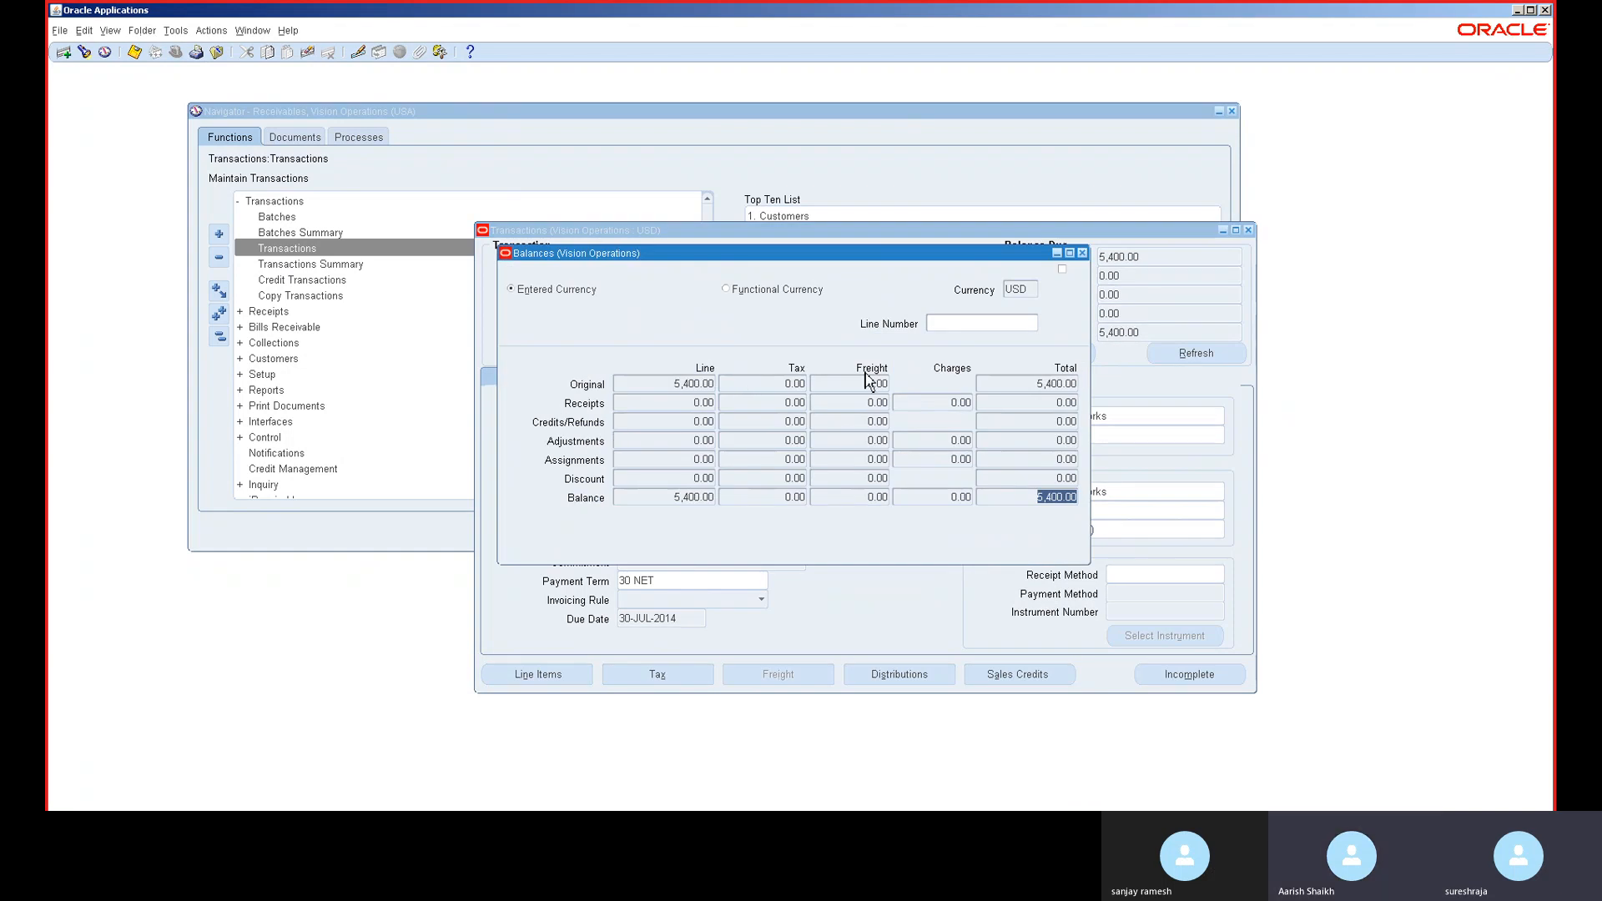
{"action": "left_click", "coordinate": [792, 292]}
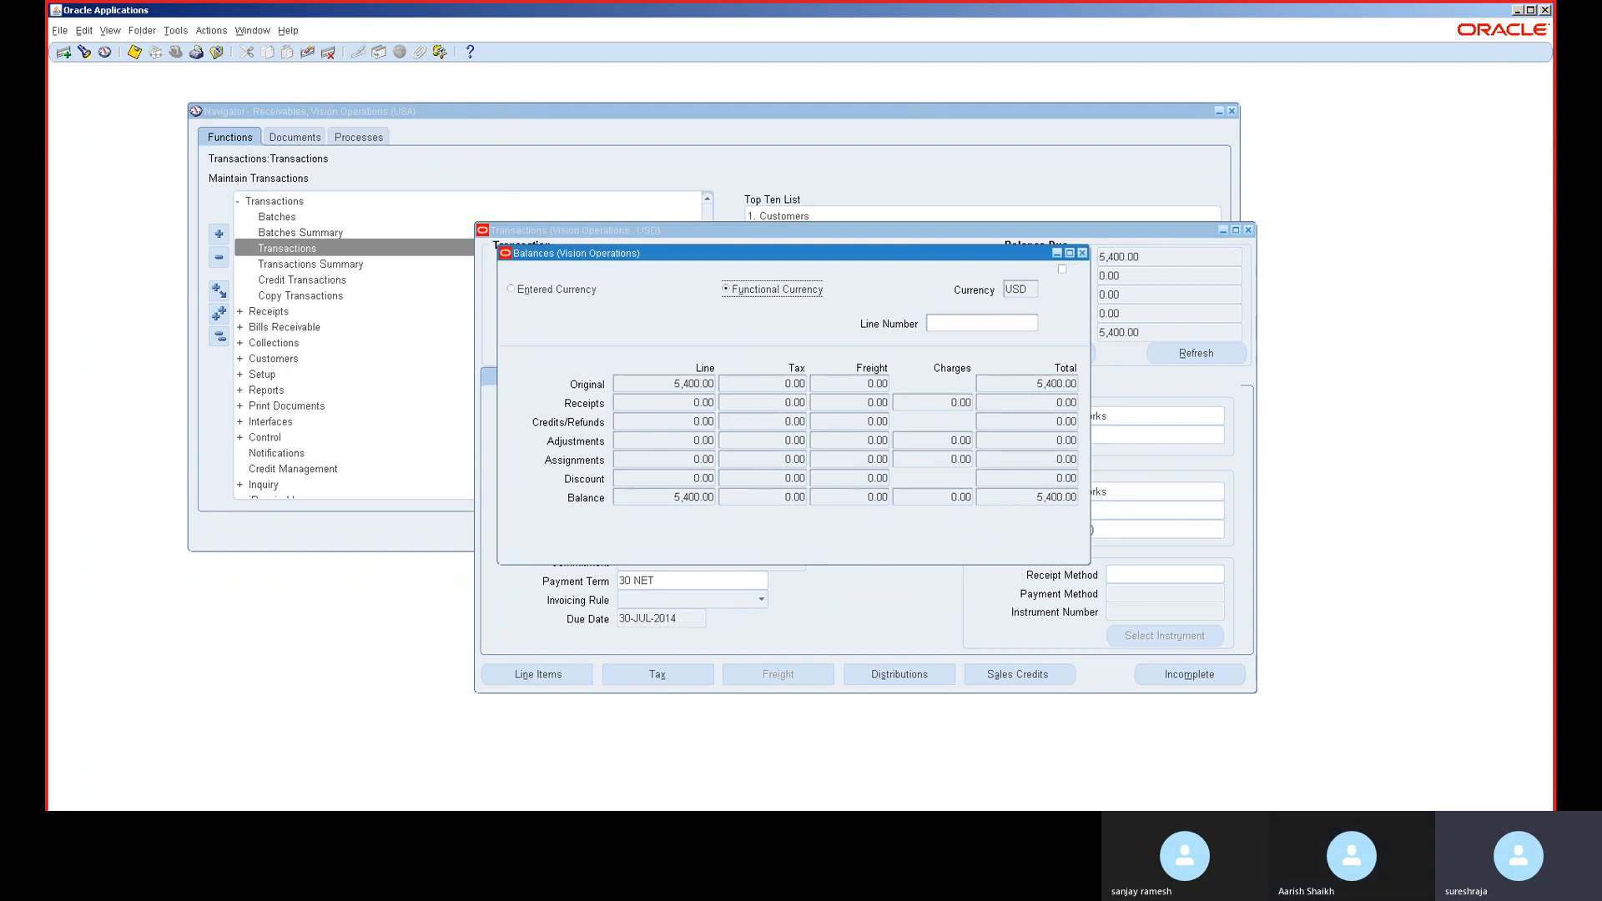
{"action": "left_click", "coordinate": [1082, 253]}
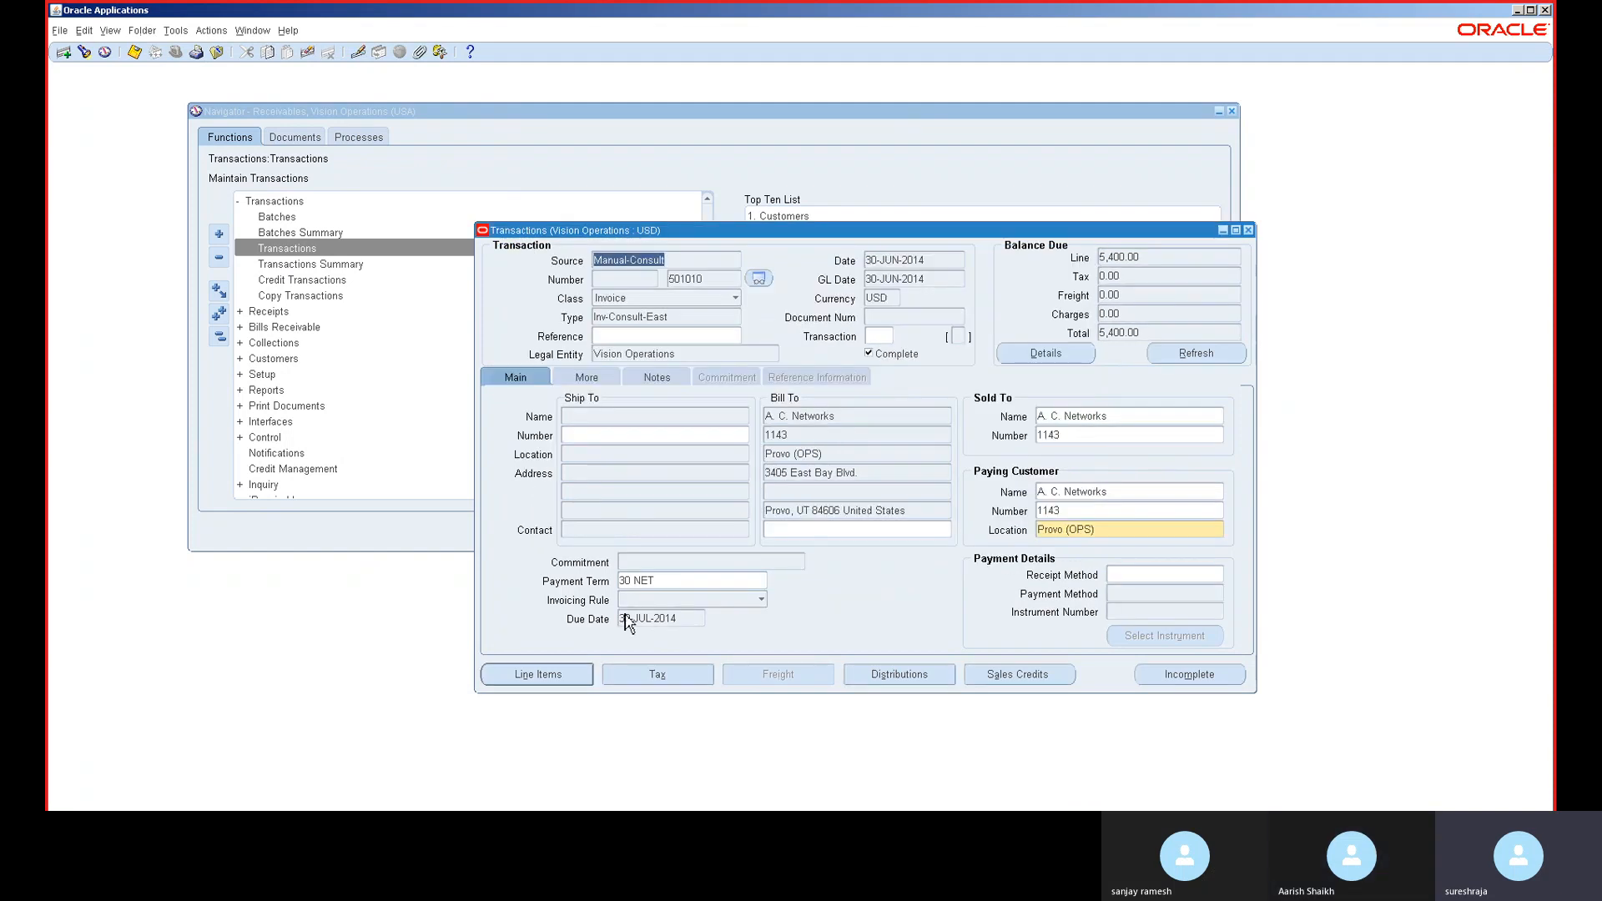
- Open the invoice distributions and the account segments of line 1's Revenue row
{"action": "left_click", "coordinate": [881, 678]}
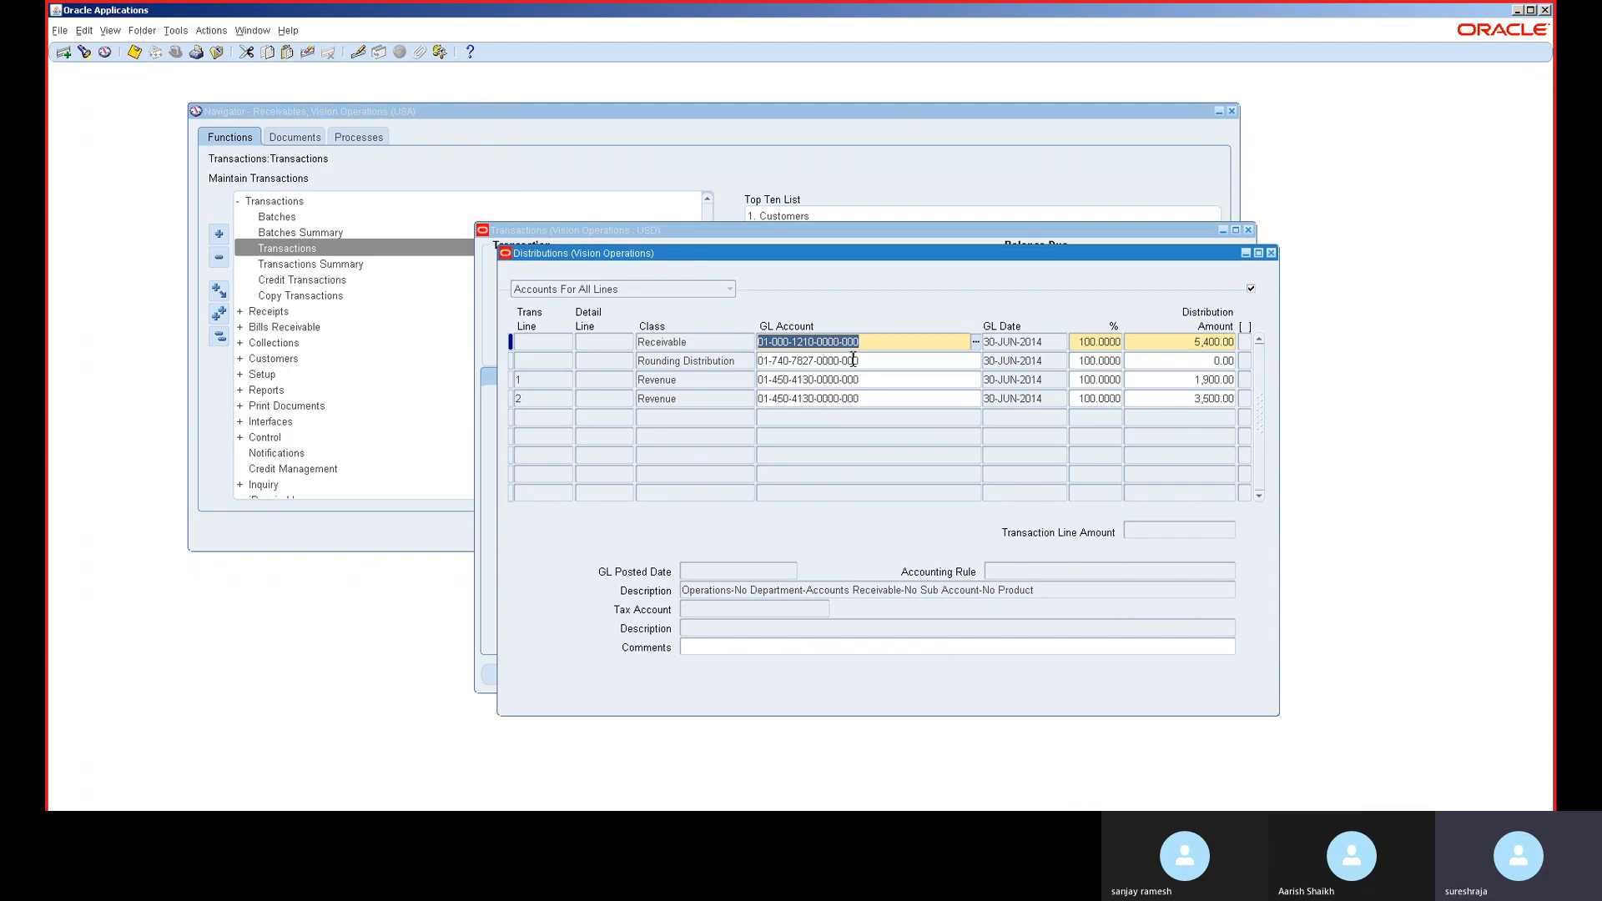
{"action": "left_click", "coordinate": [817, 381]}
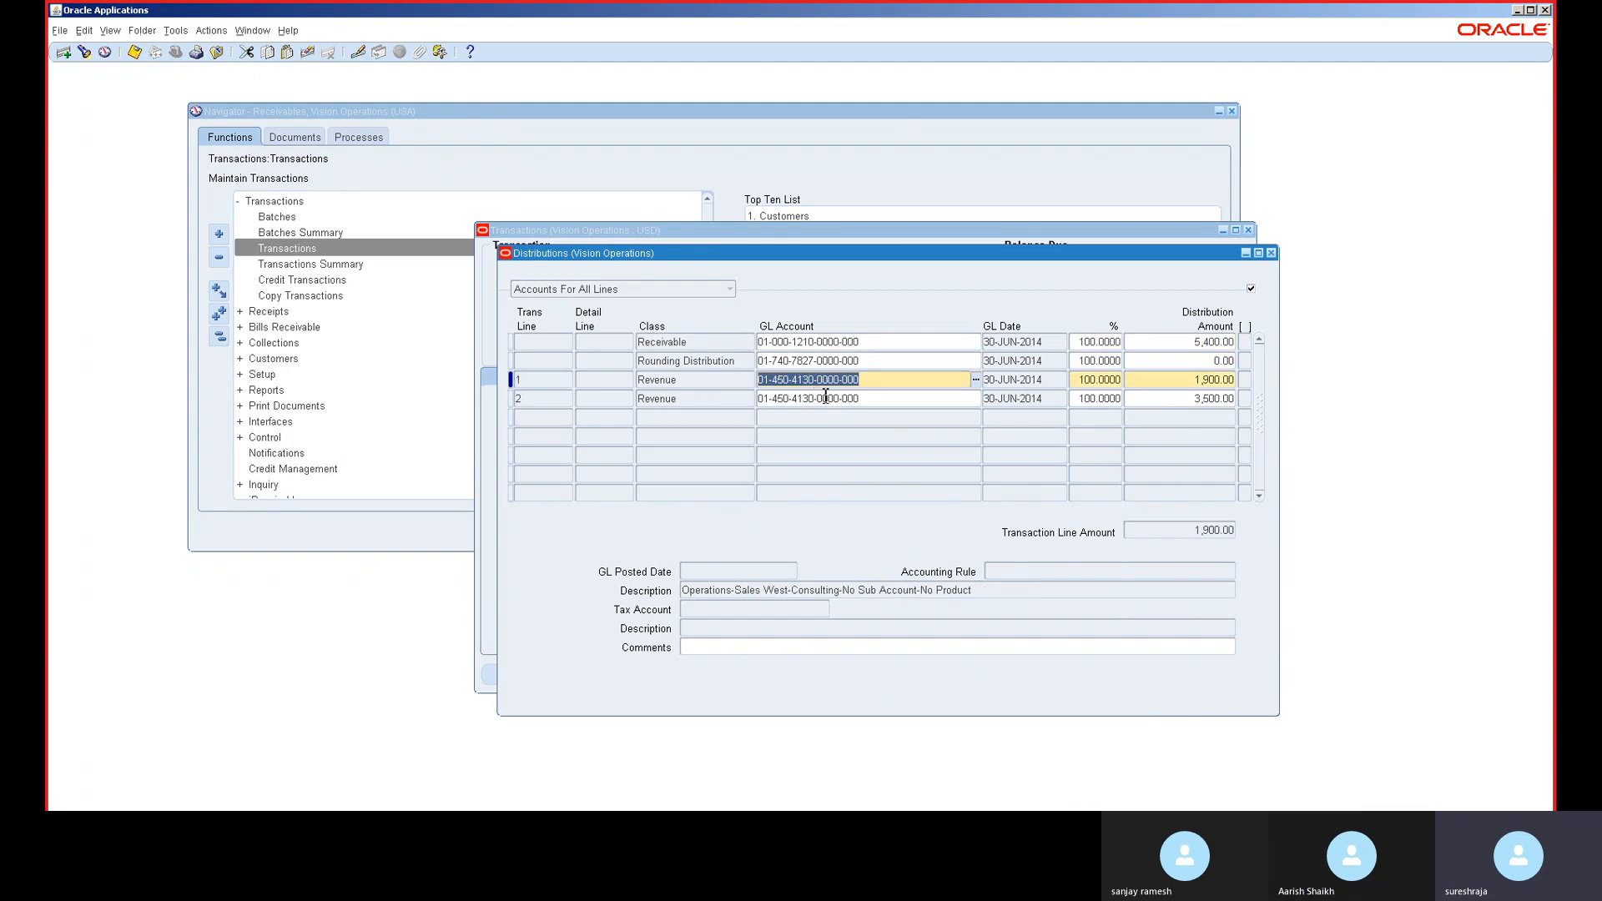
{"action": "left_click", "coordinate": [825, 397]}
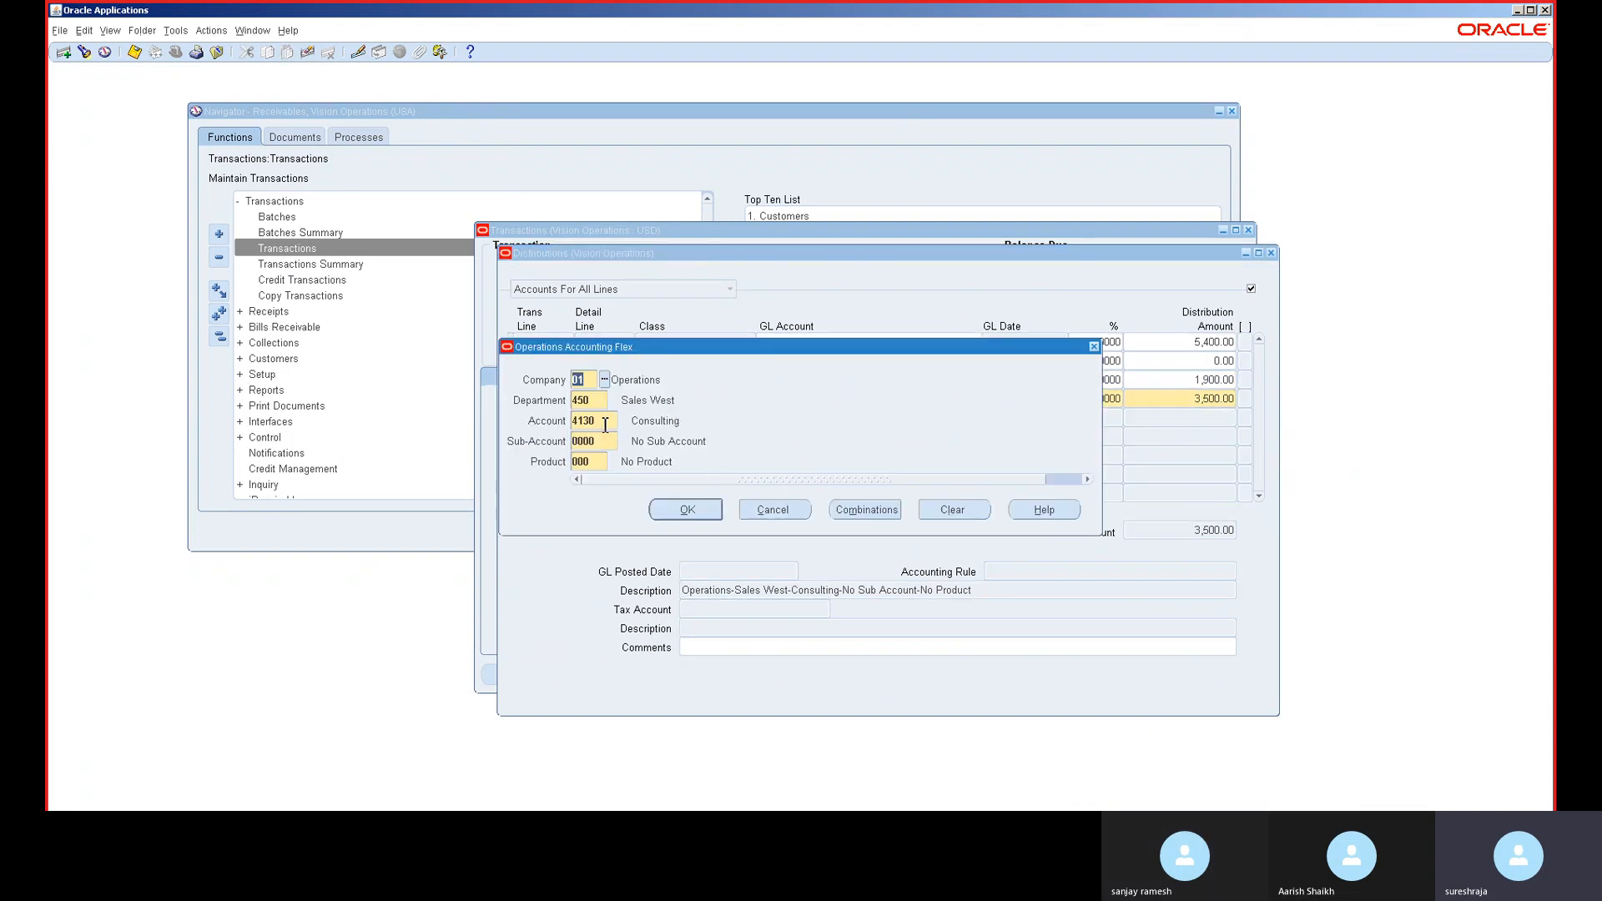
{"action": "left_click", "coordinate": [773, 510]}
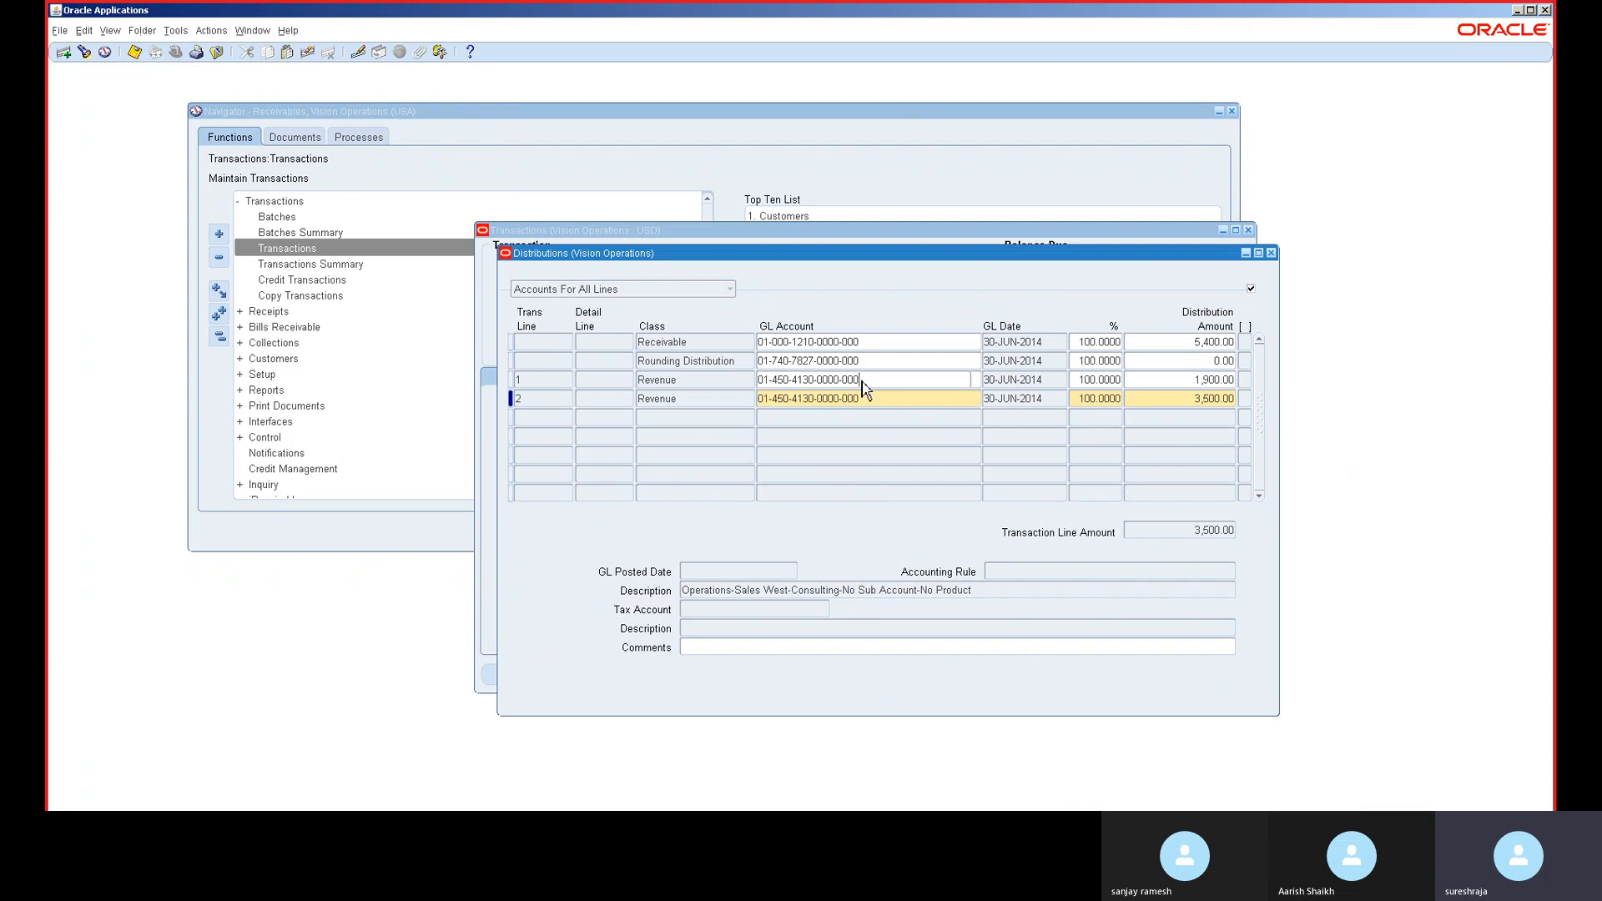
{"action": "left_click", "coordinate": [863, 381]}
{"action": "left_click", "coordinate": [976, 380]}
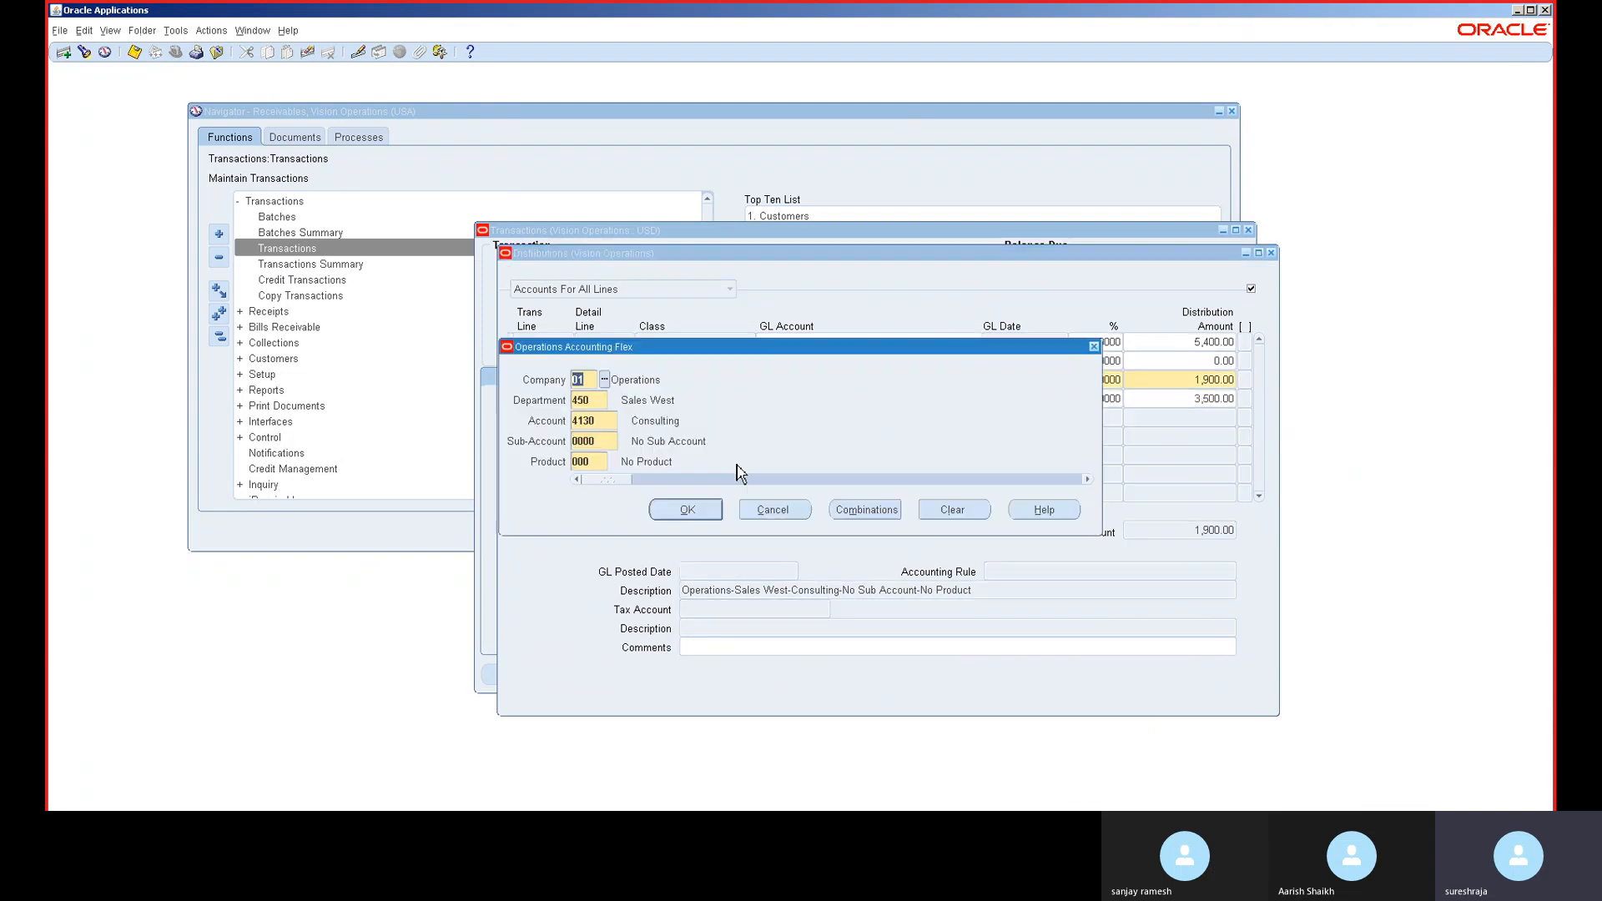
{"action": "left_click", "coordinate": [604, 423]}
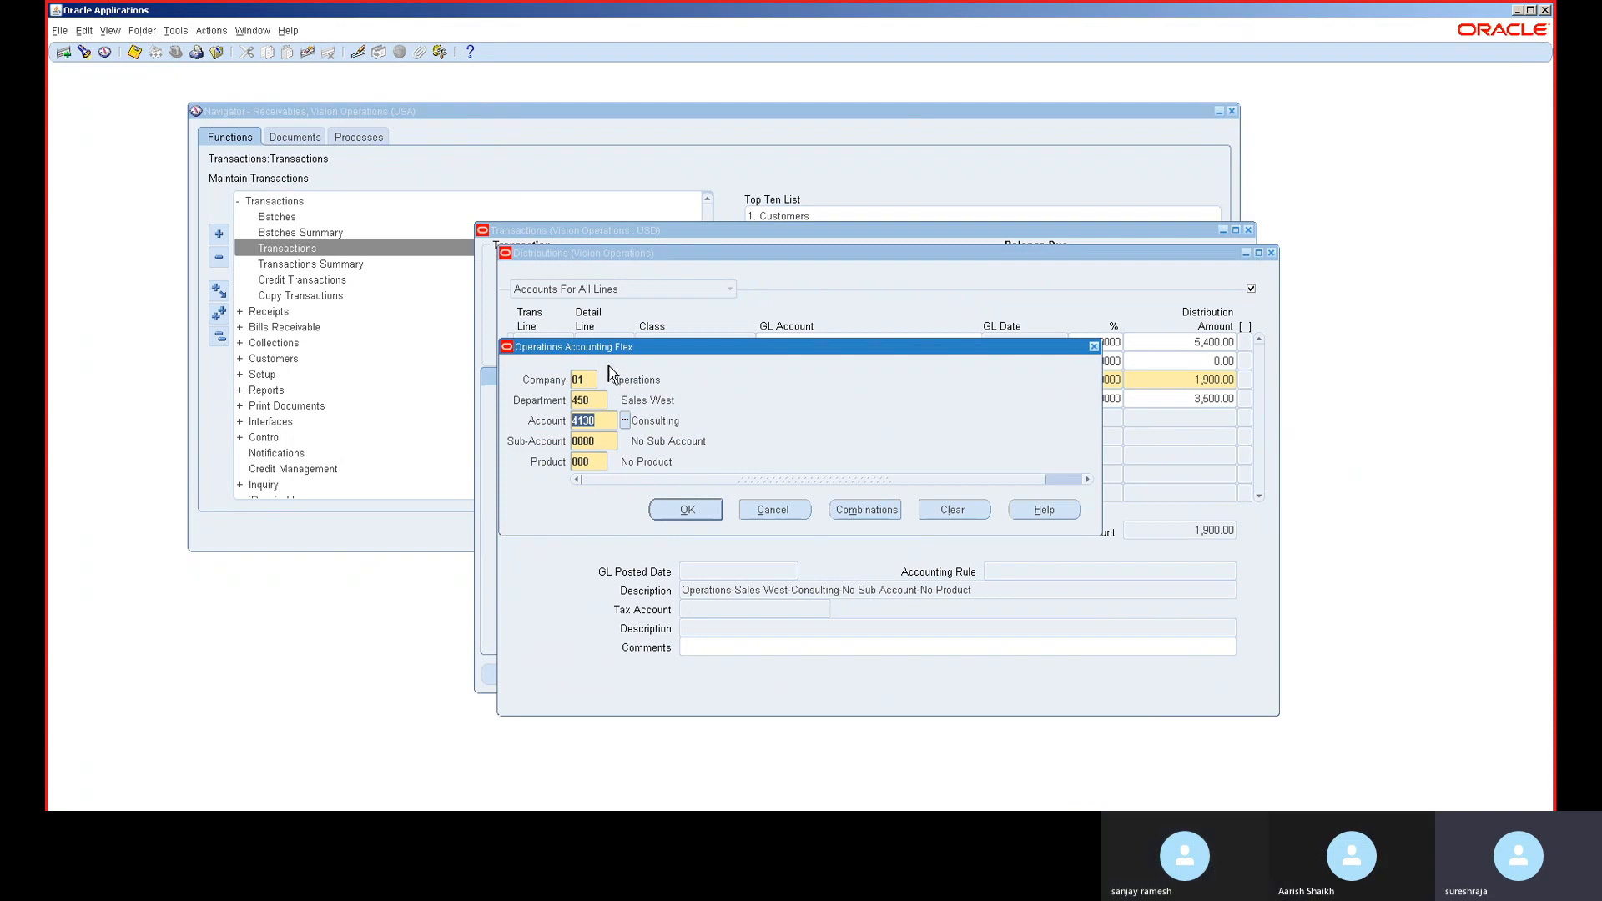
{"action": "left_click", "coordinate": [625, 422]}
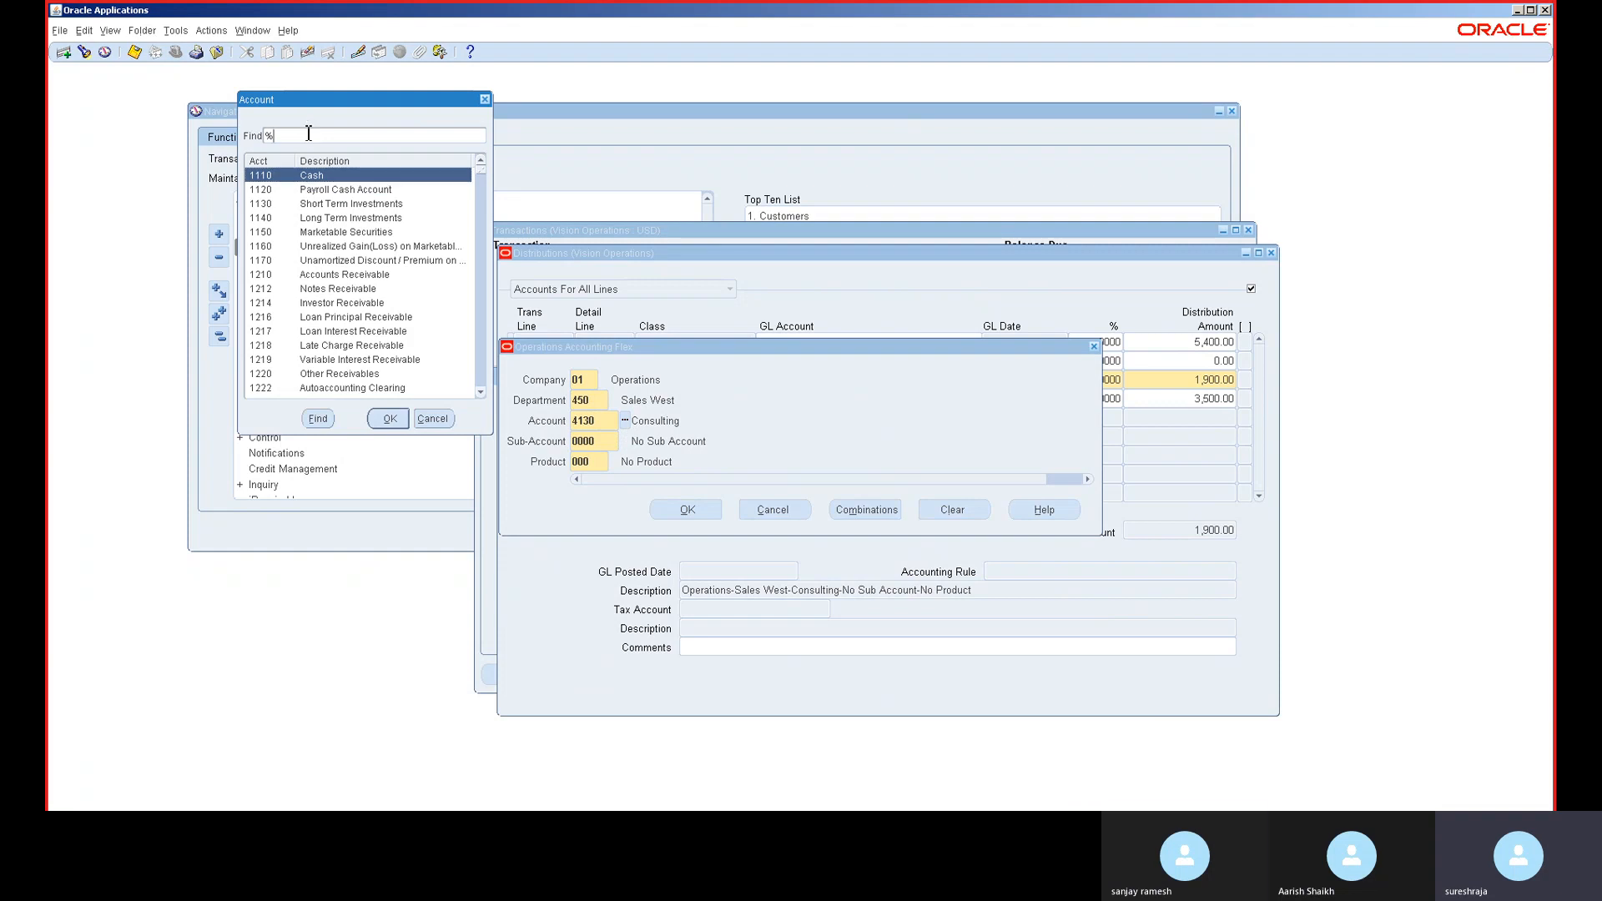
{"action": "type", "text": "inv"}
{"action": "key", "text": "Return"}
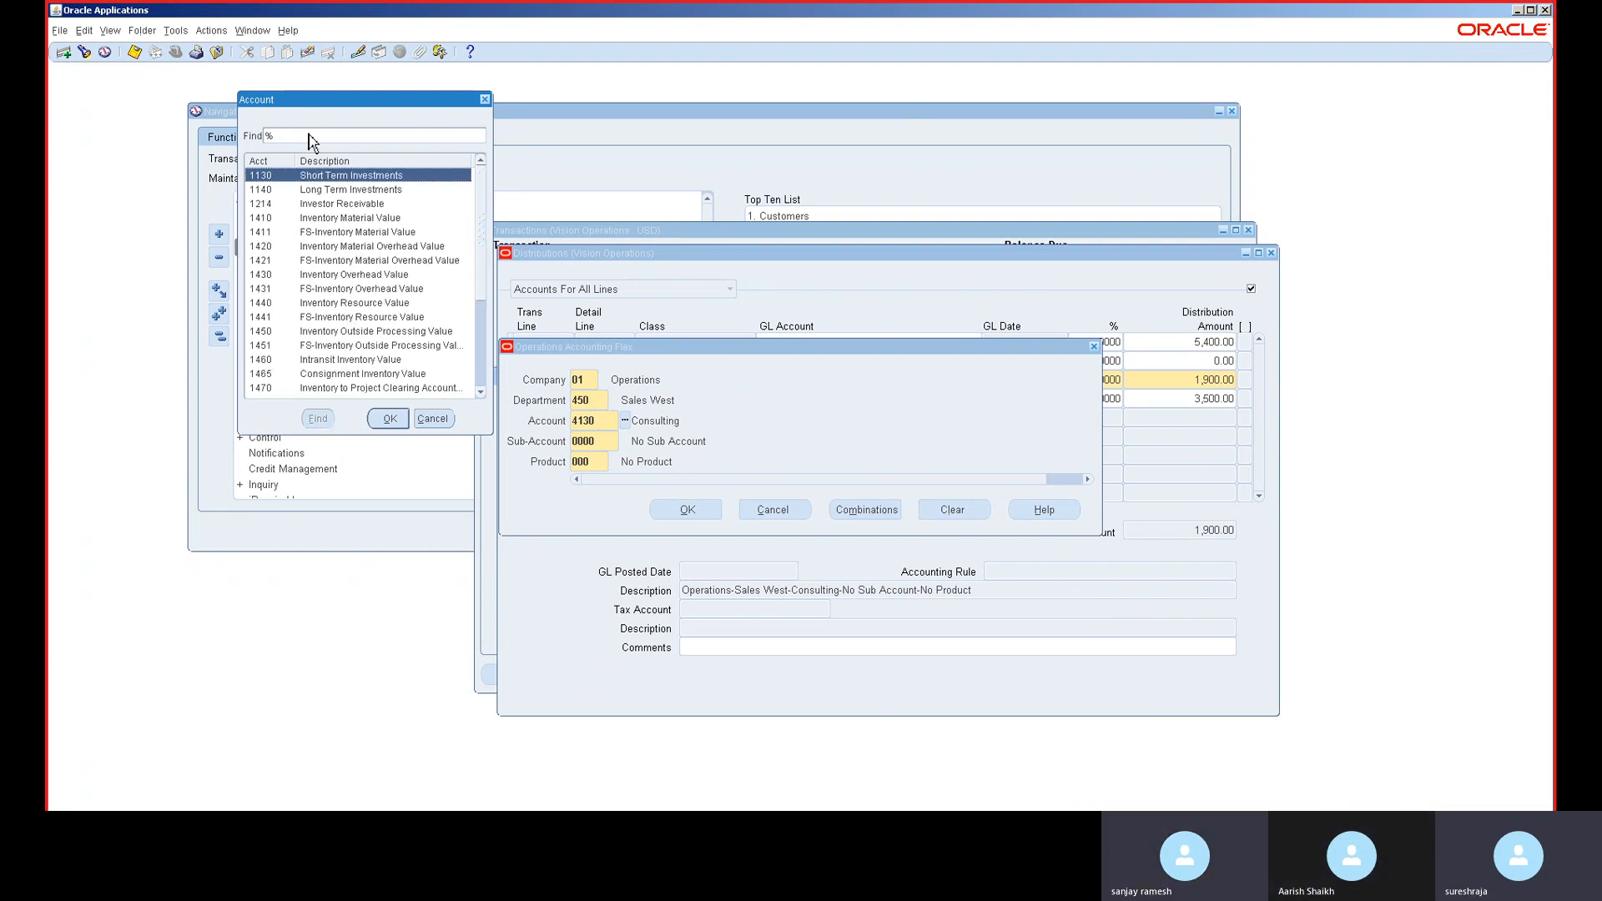
{"action": "double_click", "coordinate": [358, 248]}
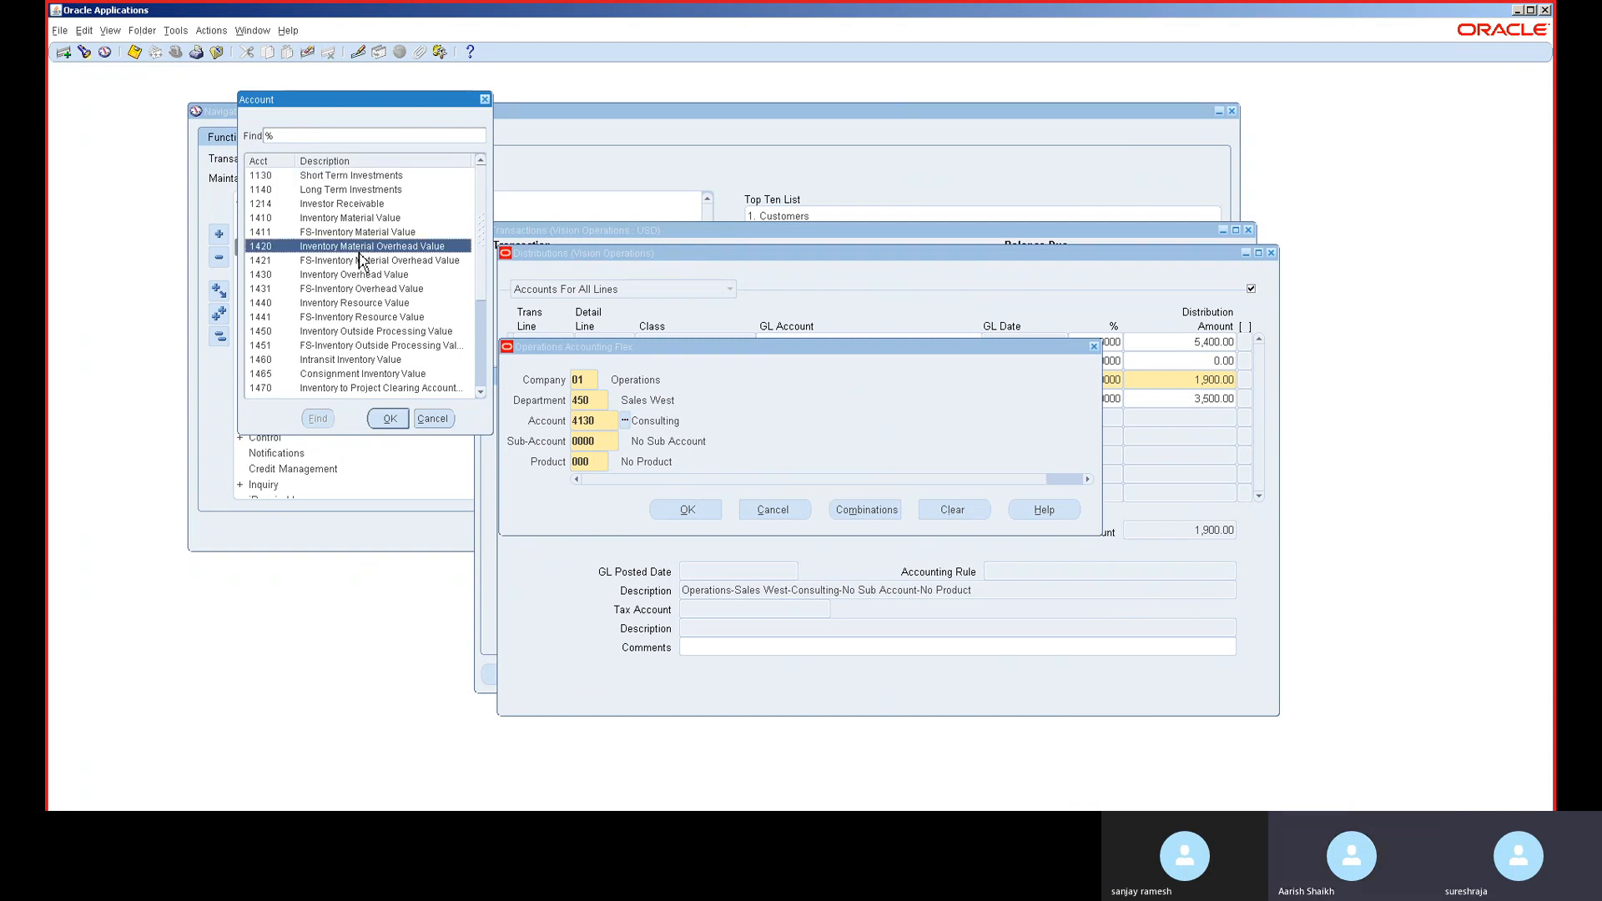
{"action": "left_click", "coordinate": [687, 510]}
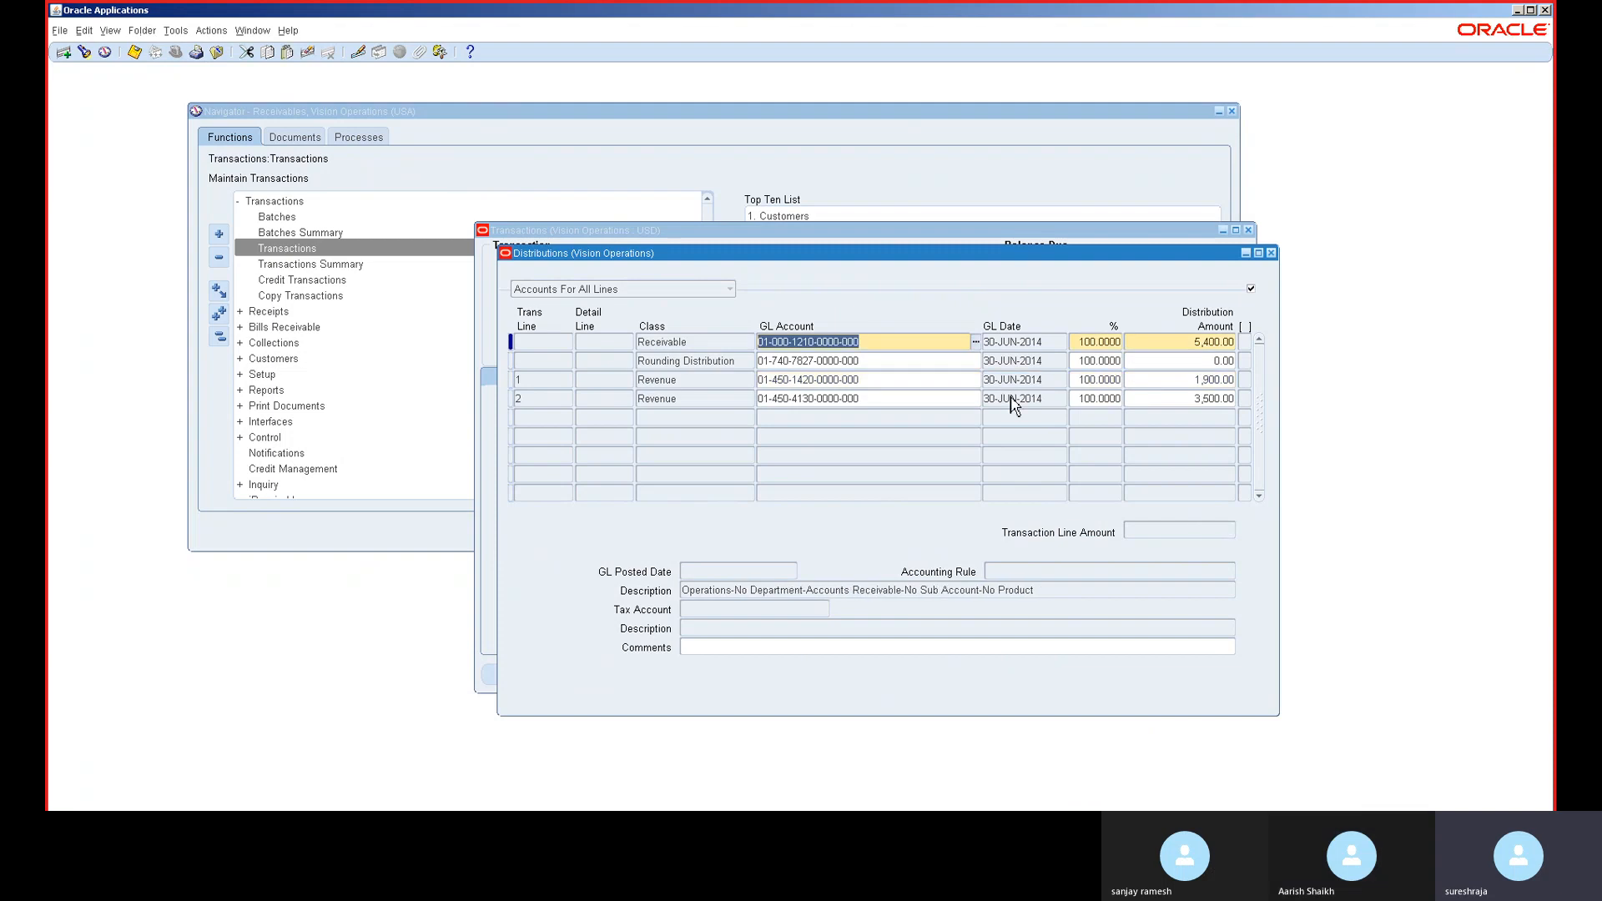
{"action": "left_click", "coordinate": [1271, 253]}
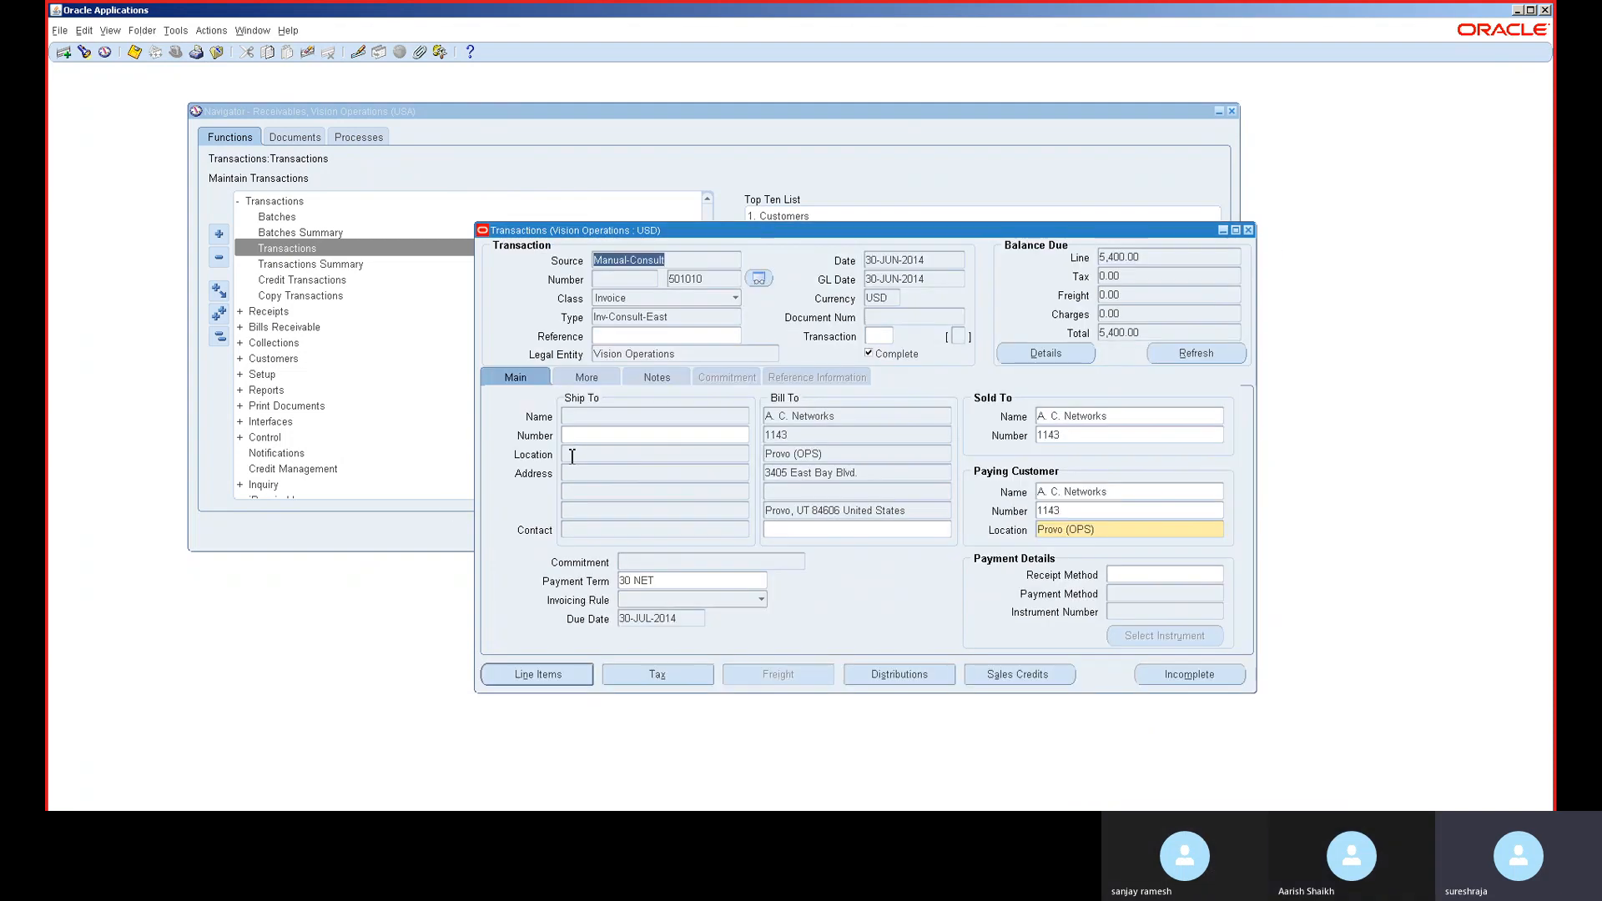
- Run Create Accounting in Final mode for document 501010 and acknowledge the failure note
{"action": "left_click", "coordinate": [176, 31]}
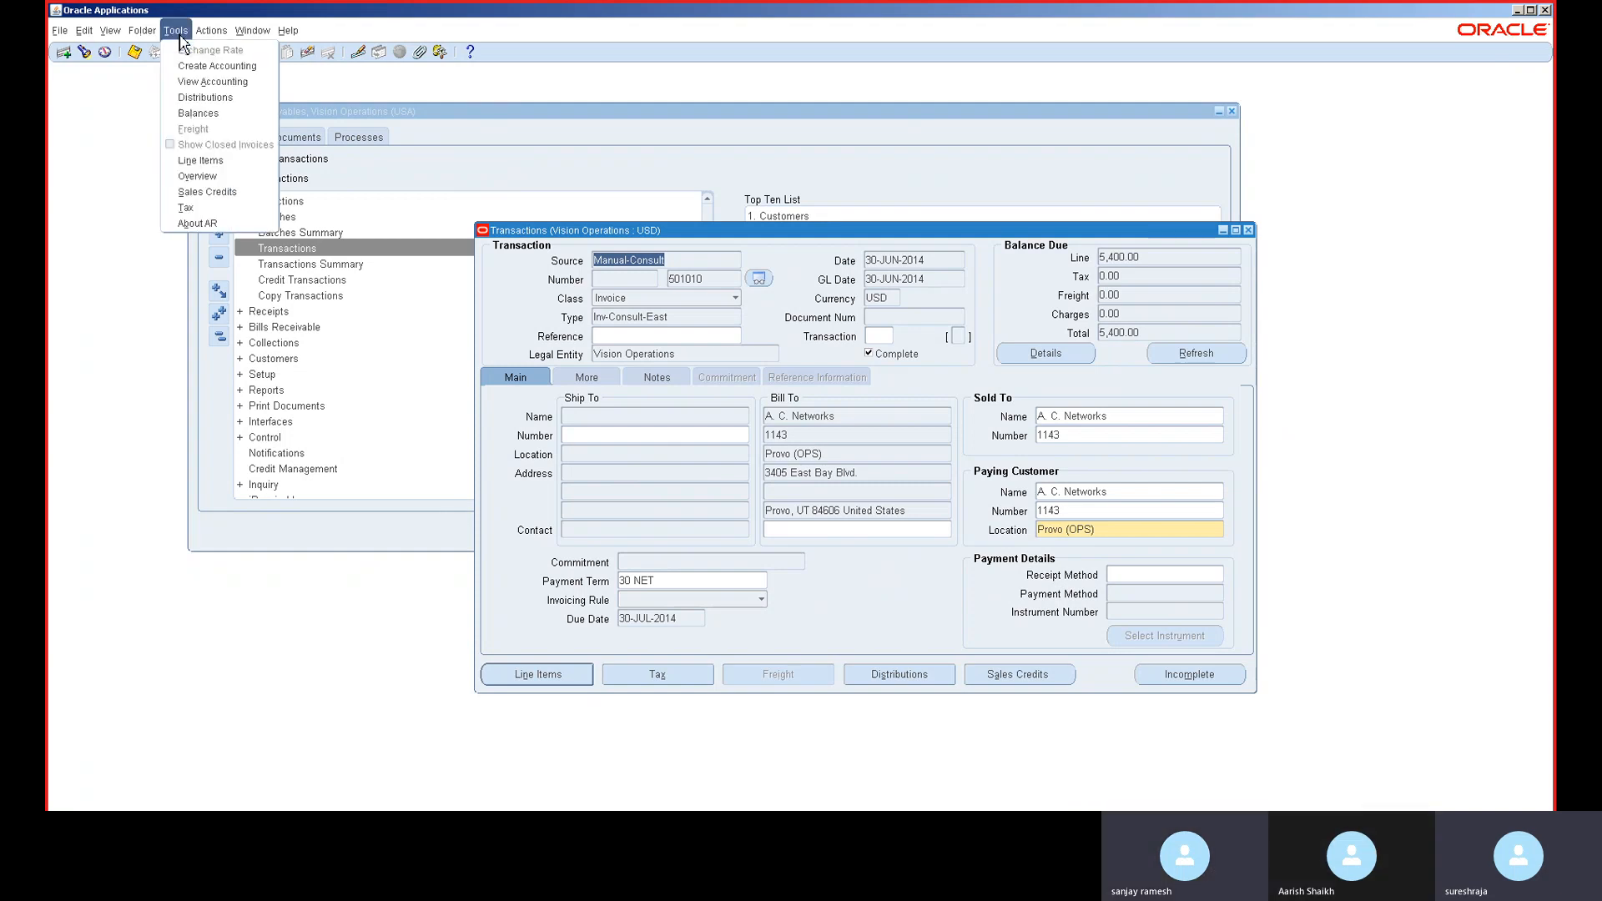
{"action": "left_click", "coordinate": [209, 67]}
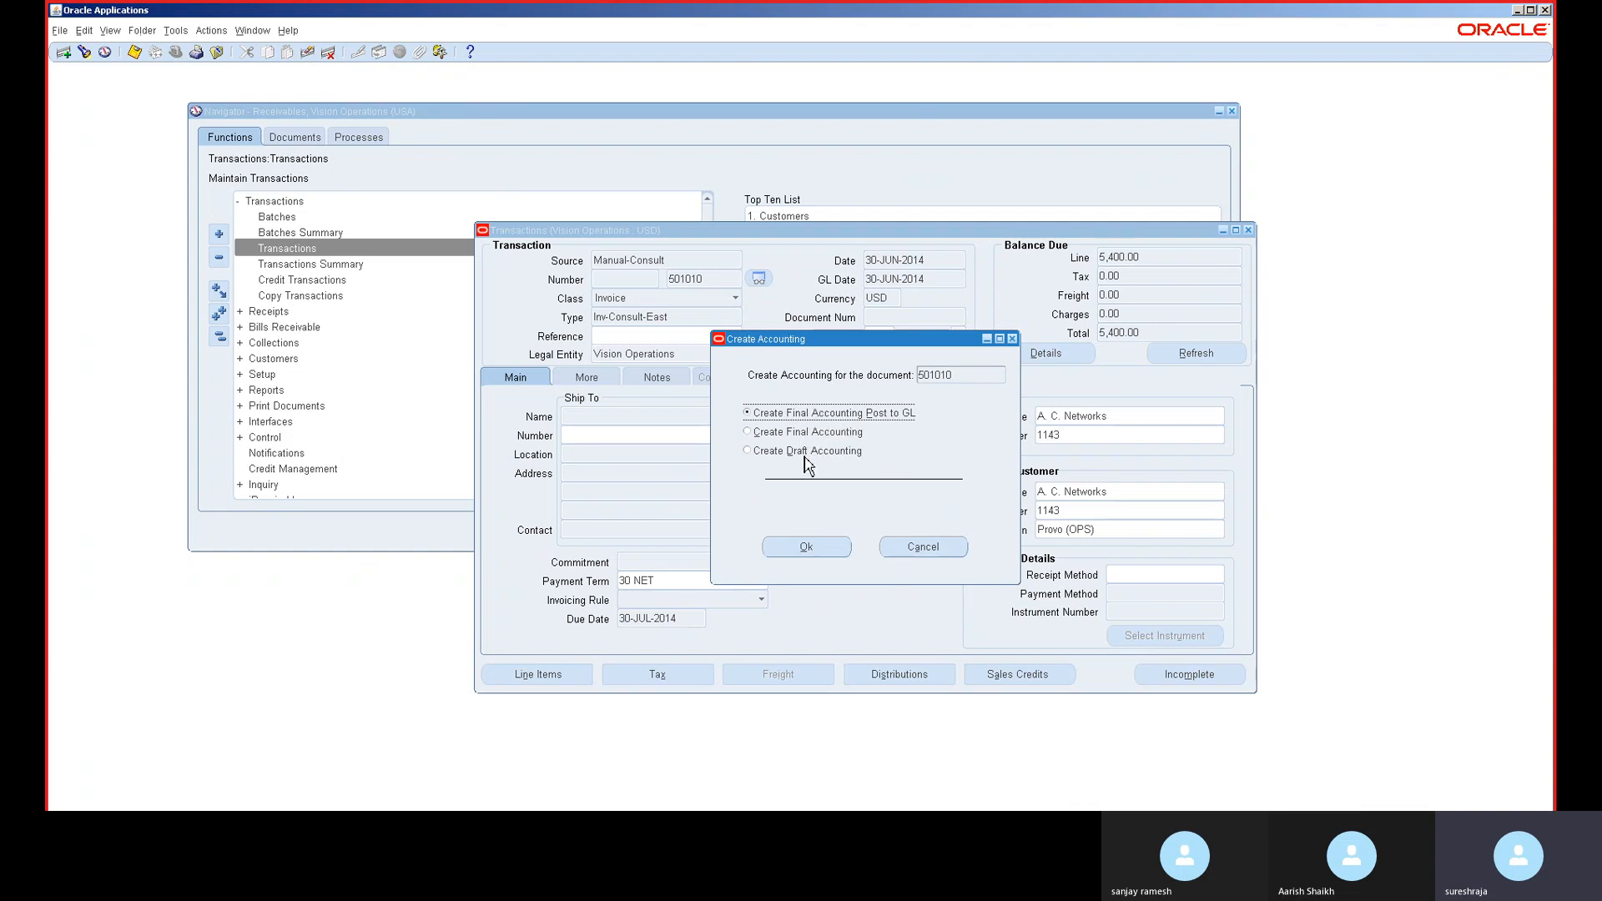
{"action": "left_click", "coordinate": [805, 454]}
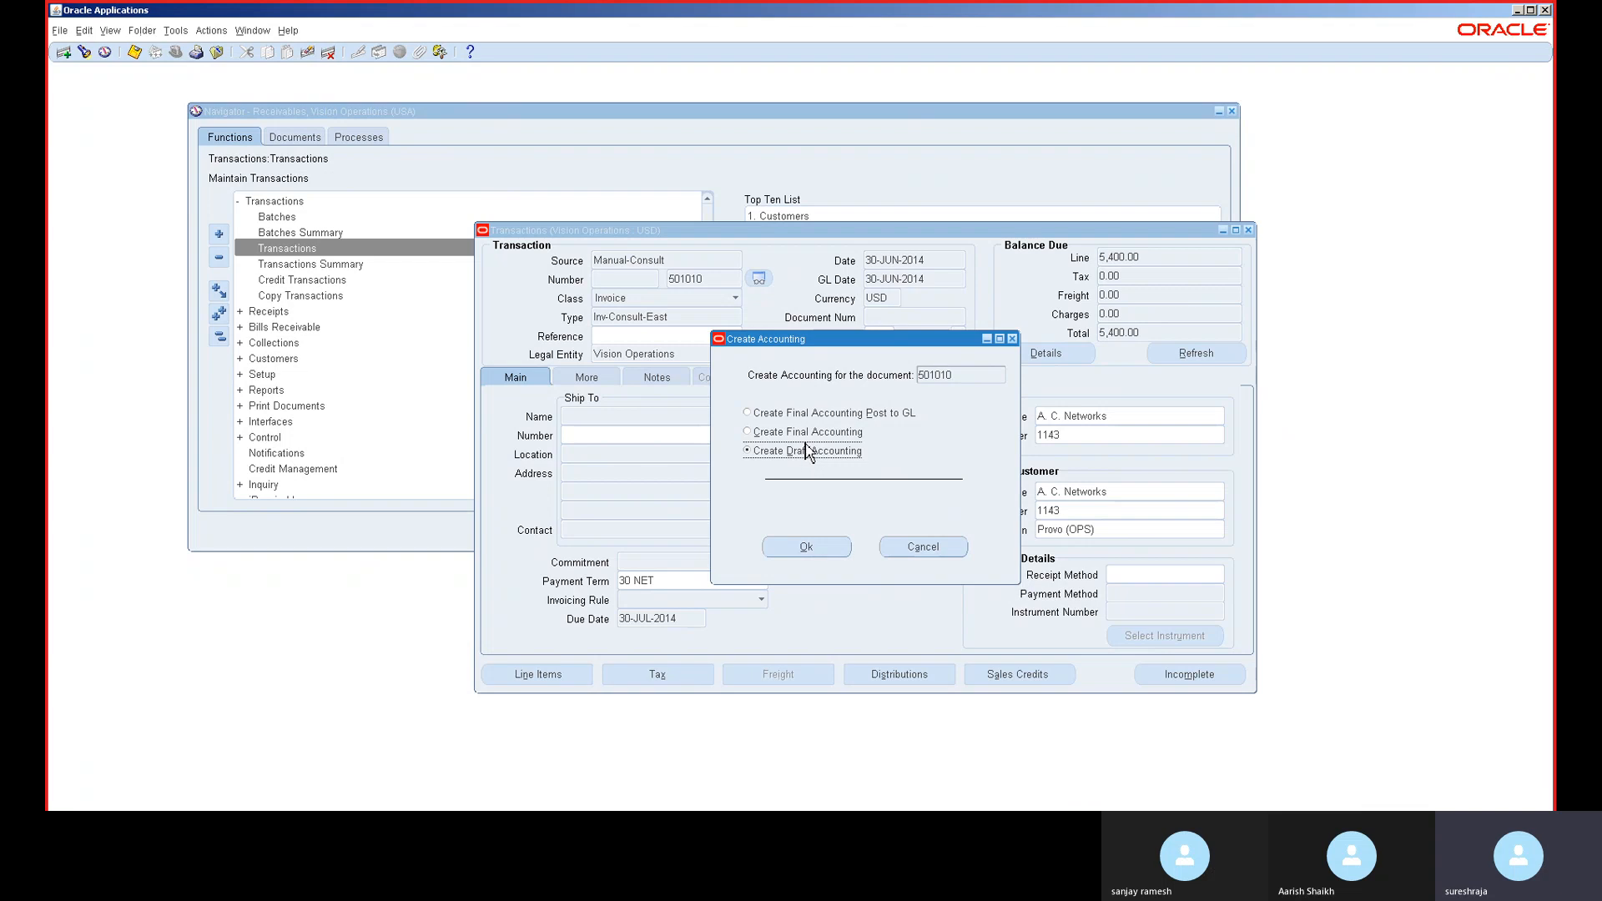
{"action": "left_click", "coordinate": [807, 437]}
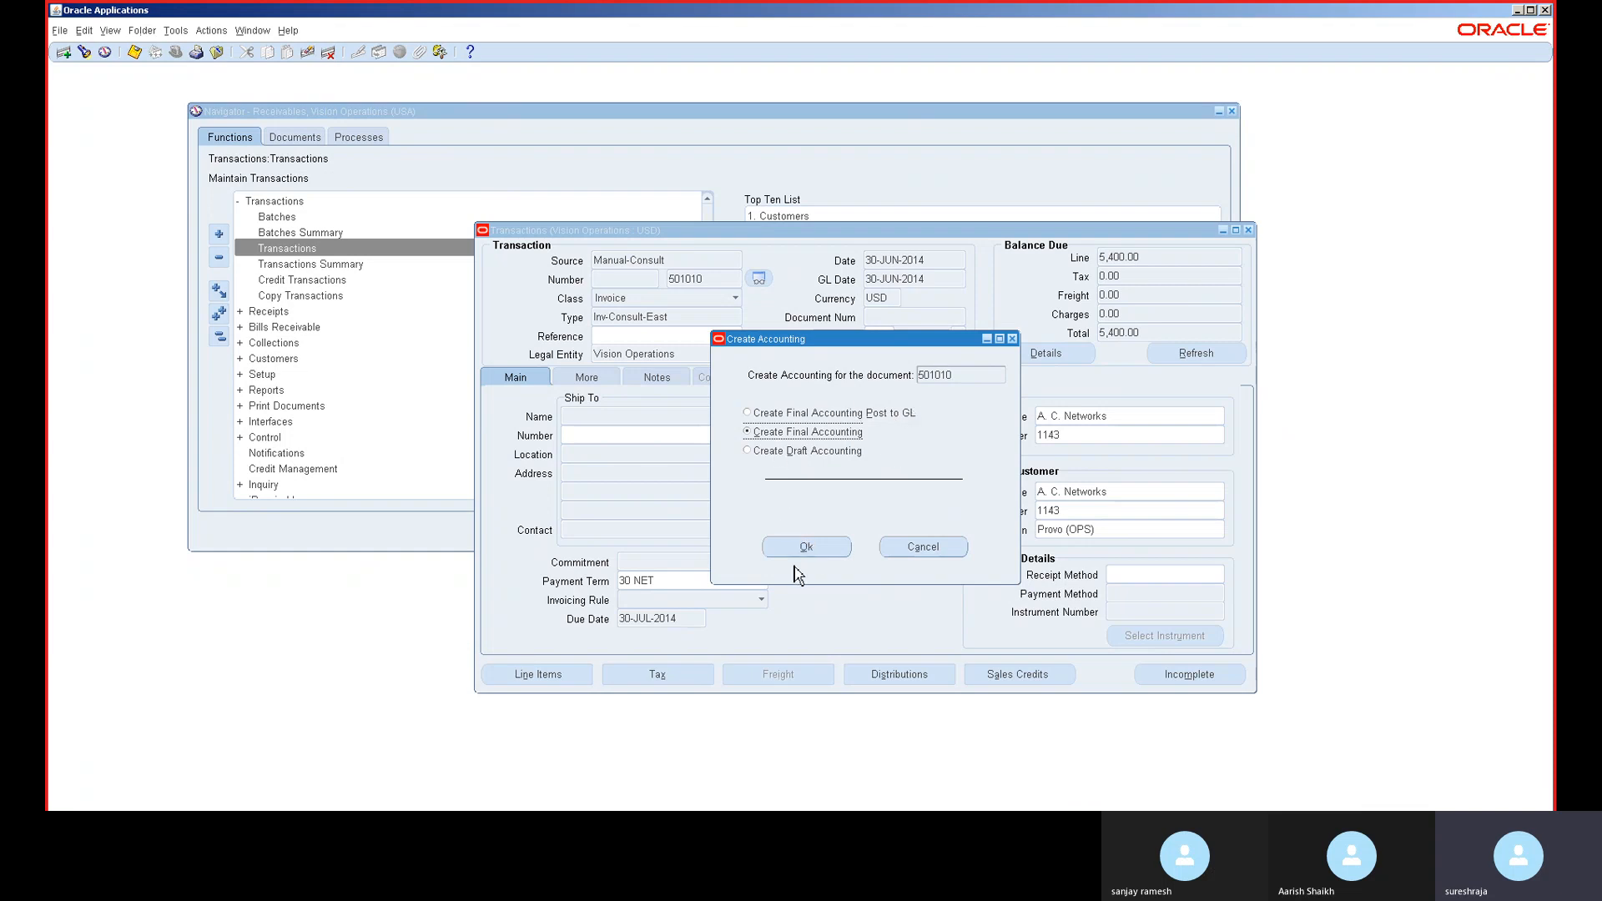
{"action": "left_click", "coordinate": [807, 548]}
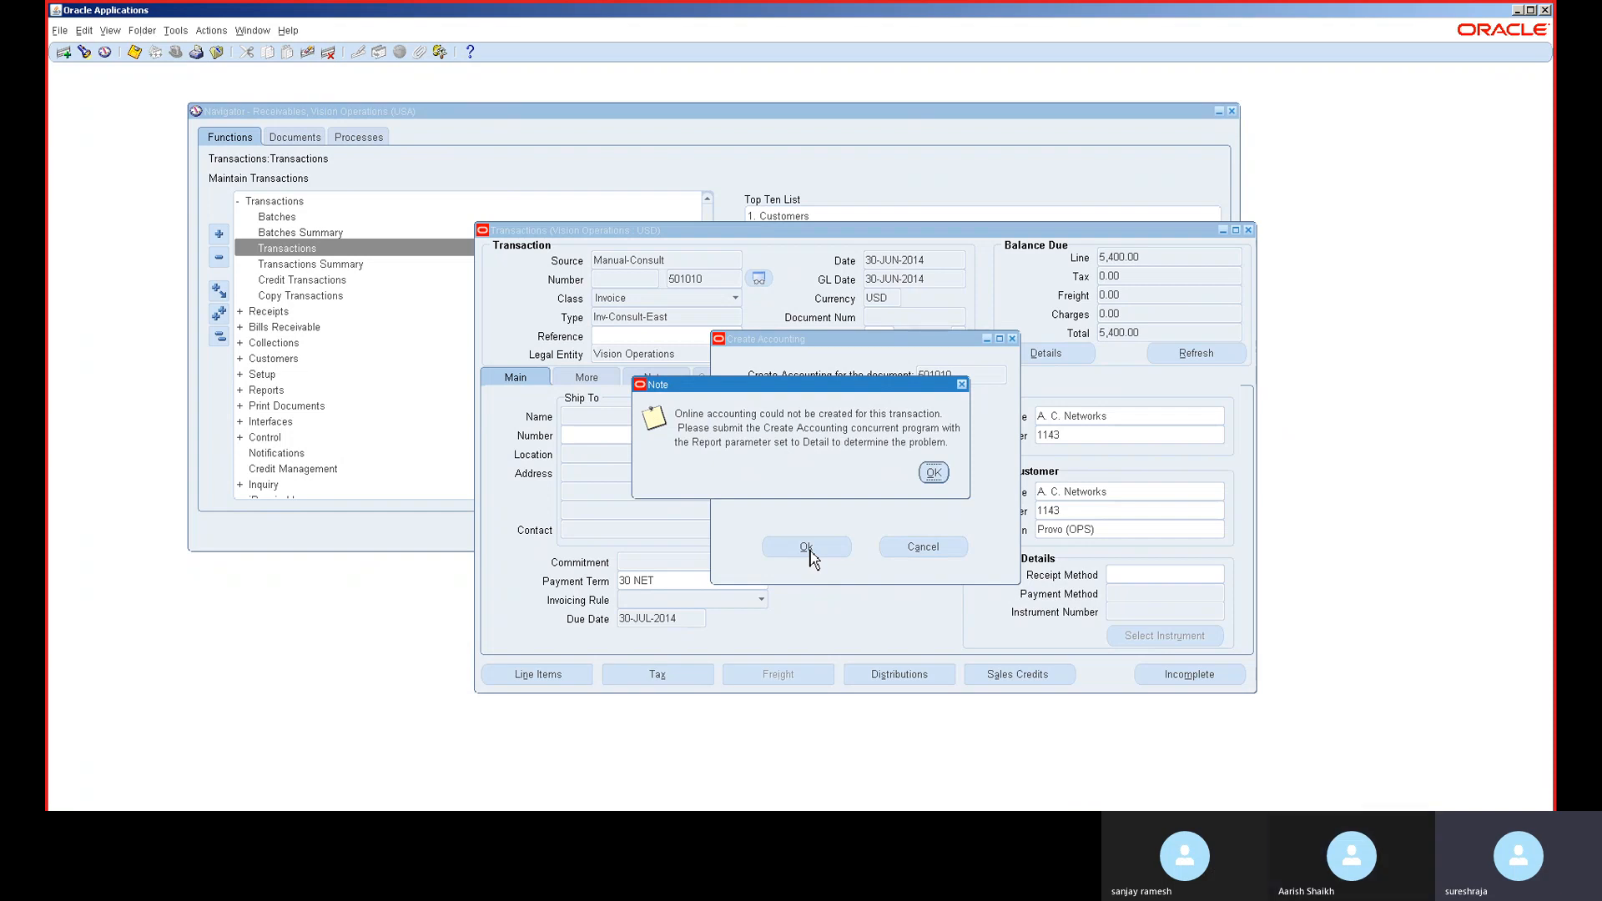
{"action": "left_click", "coordinate": [936, 473]}
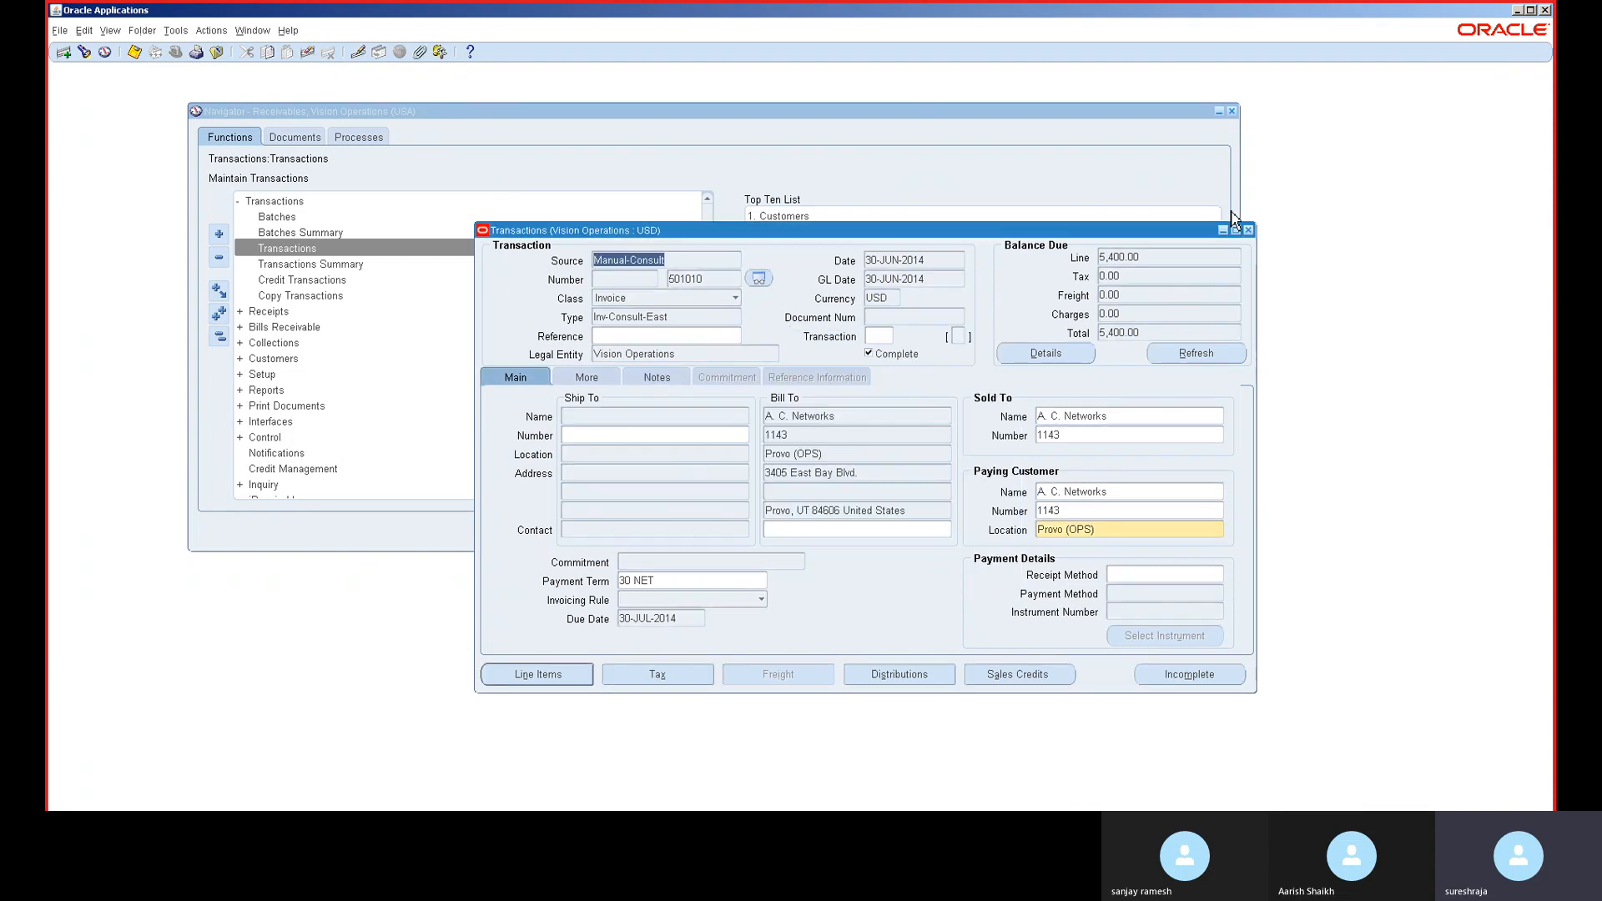
- Reopen Transactions as a new Credit Memo billed to A. C. Networks
{"action": "left_click", "coordinate": [923, 414]}
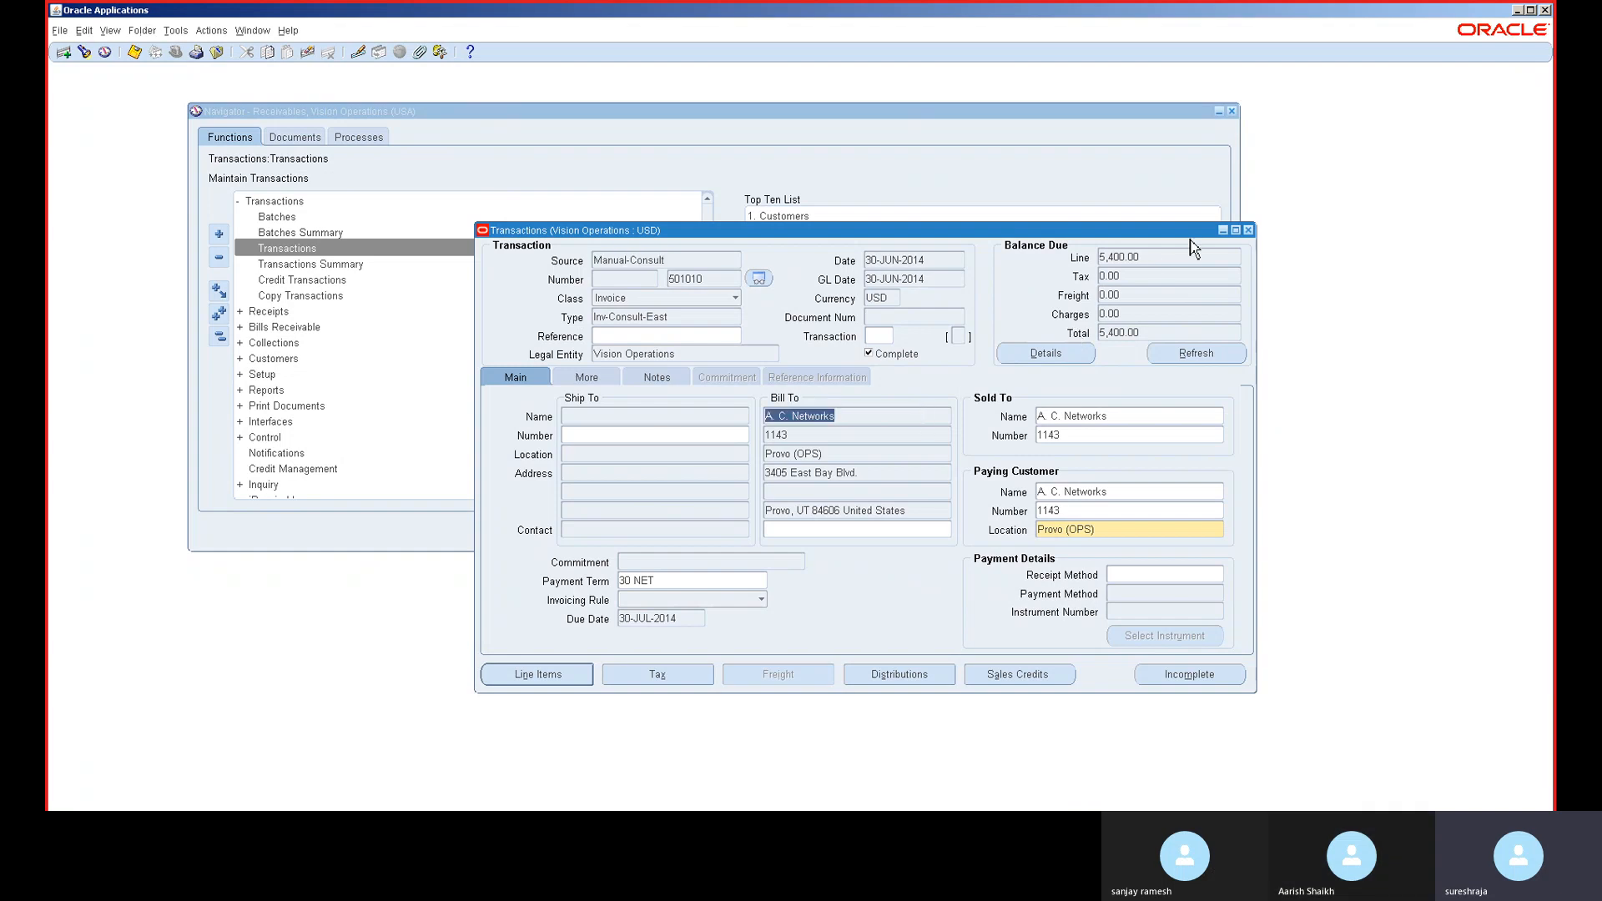
{"action": "left_click", "coordinate": [1249, 233]}
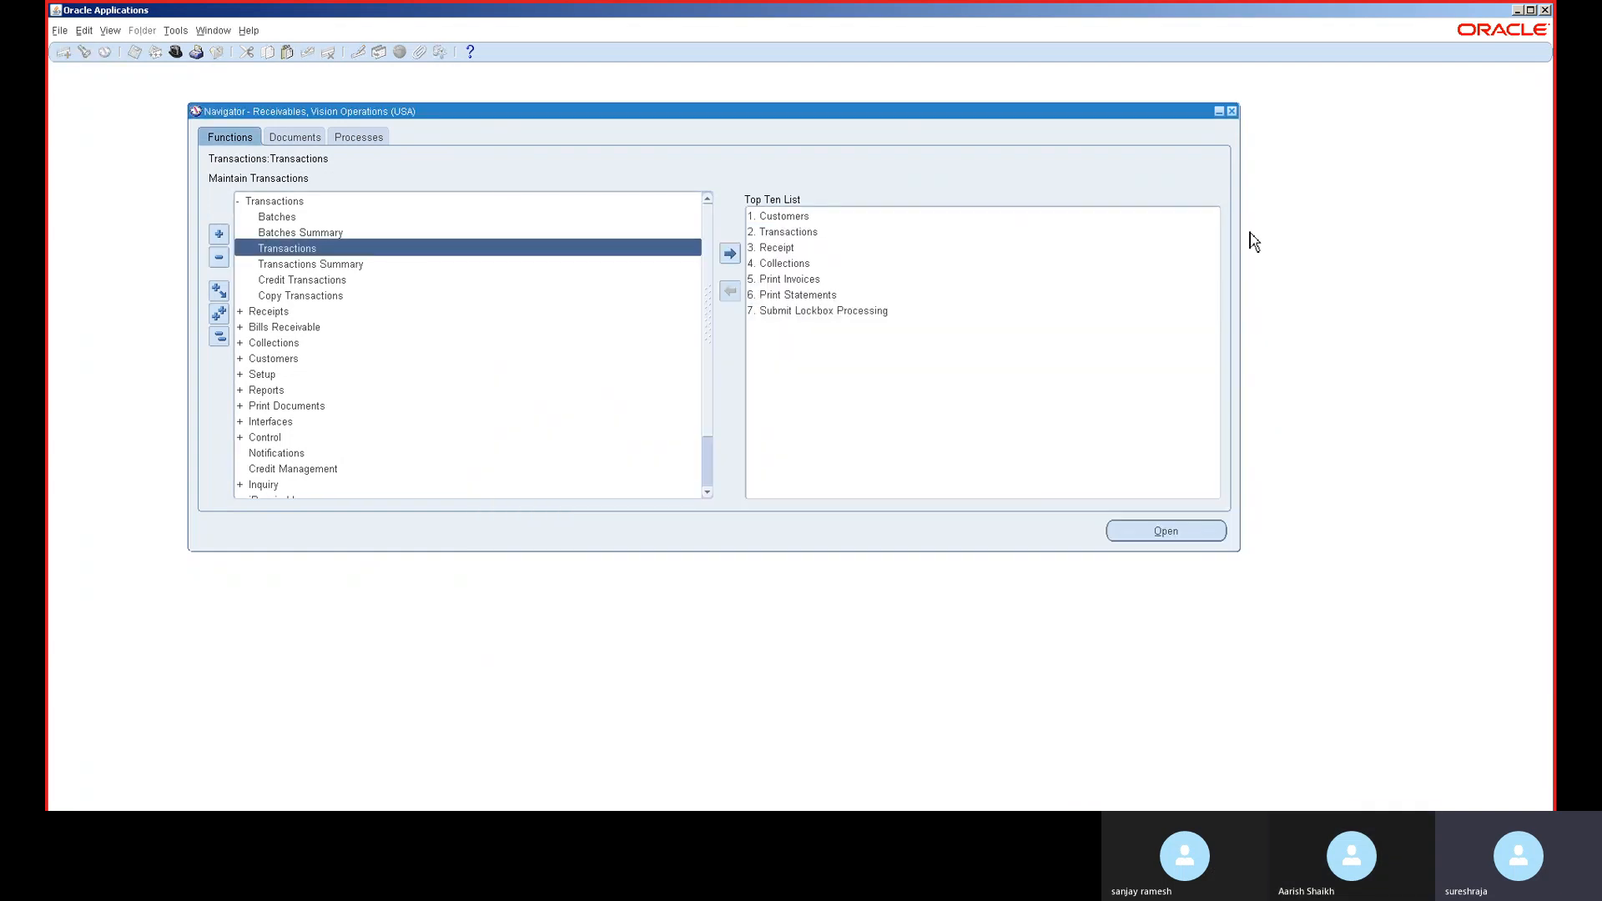
{"action": "double_click", "coordinate": [365, 251]}
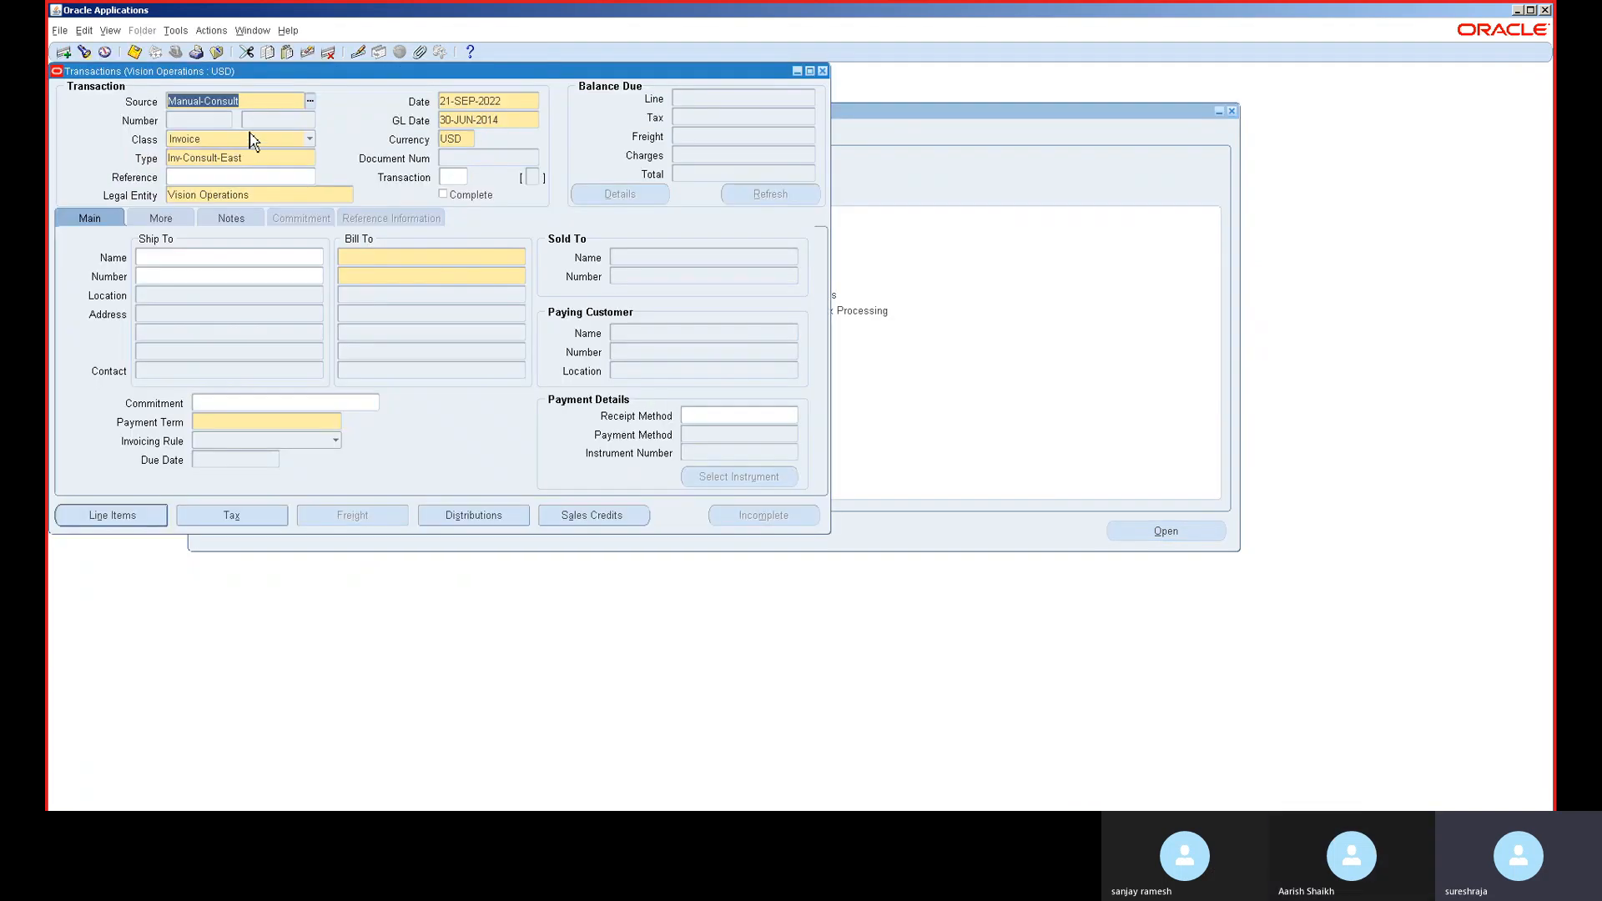
{"action": "left_click", "coordinate": [251, 140]}
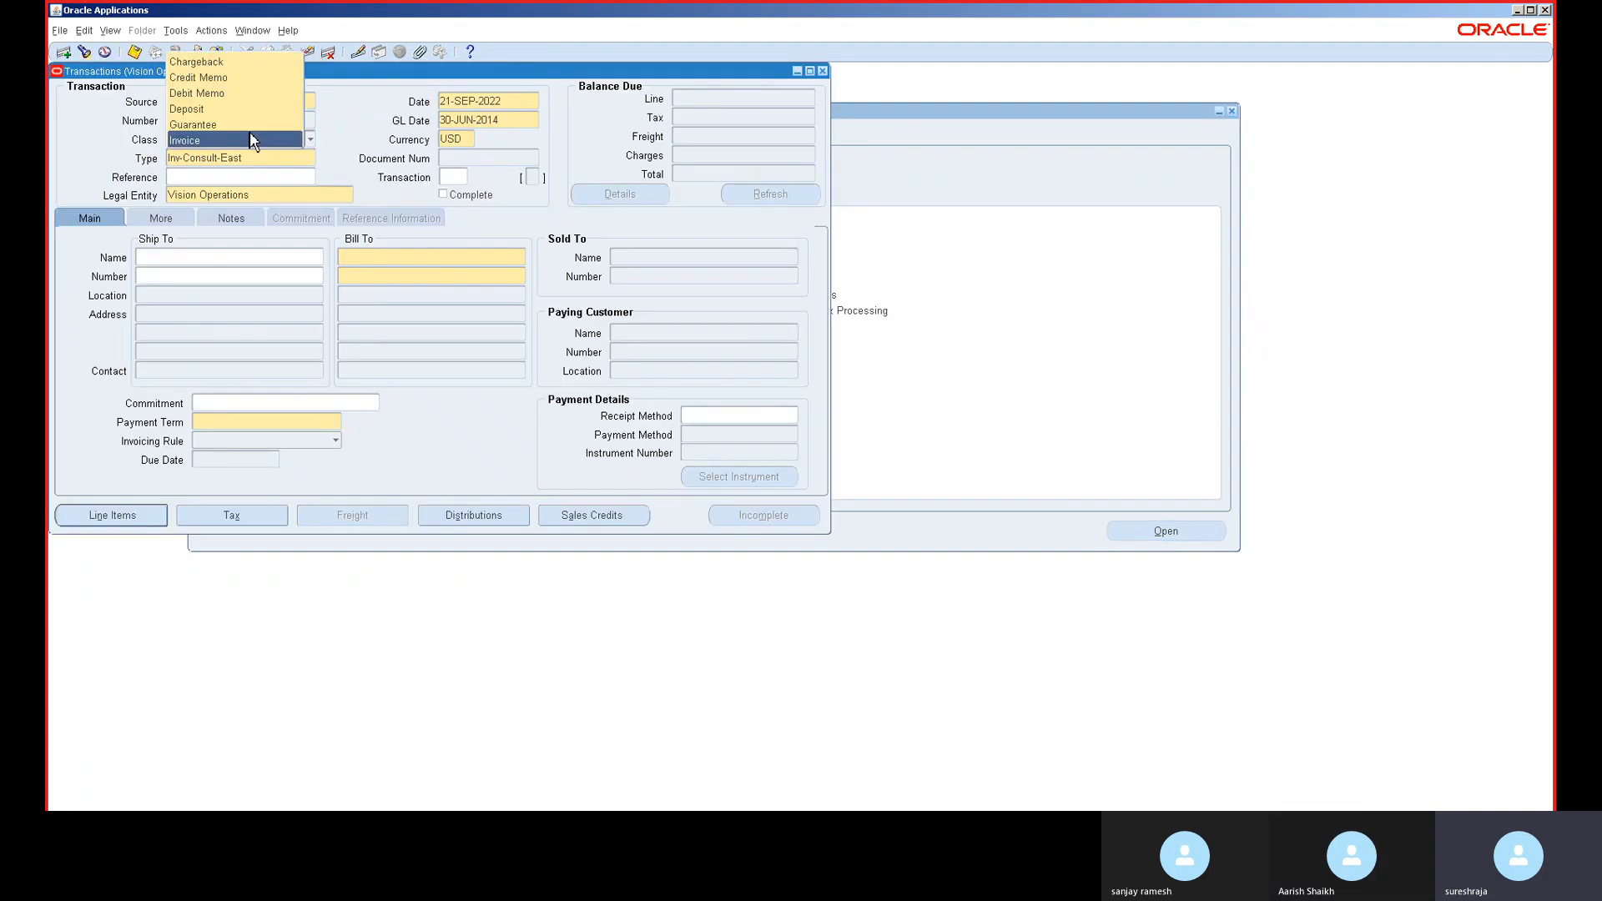
{"action": "left_click", "coordinate": [248, 78]}
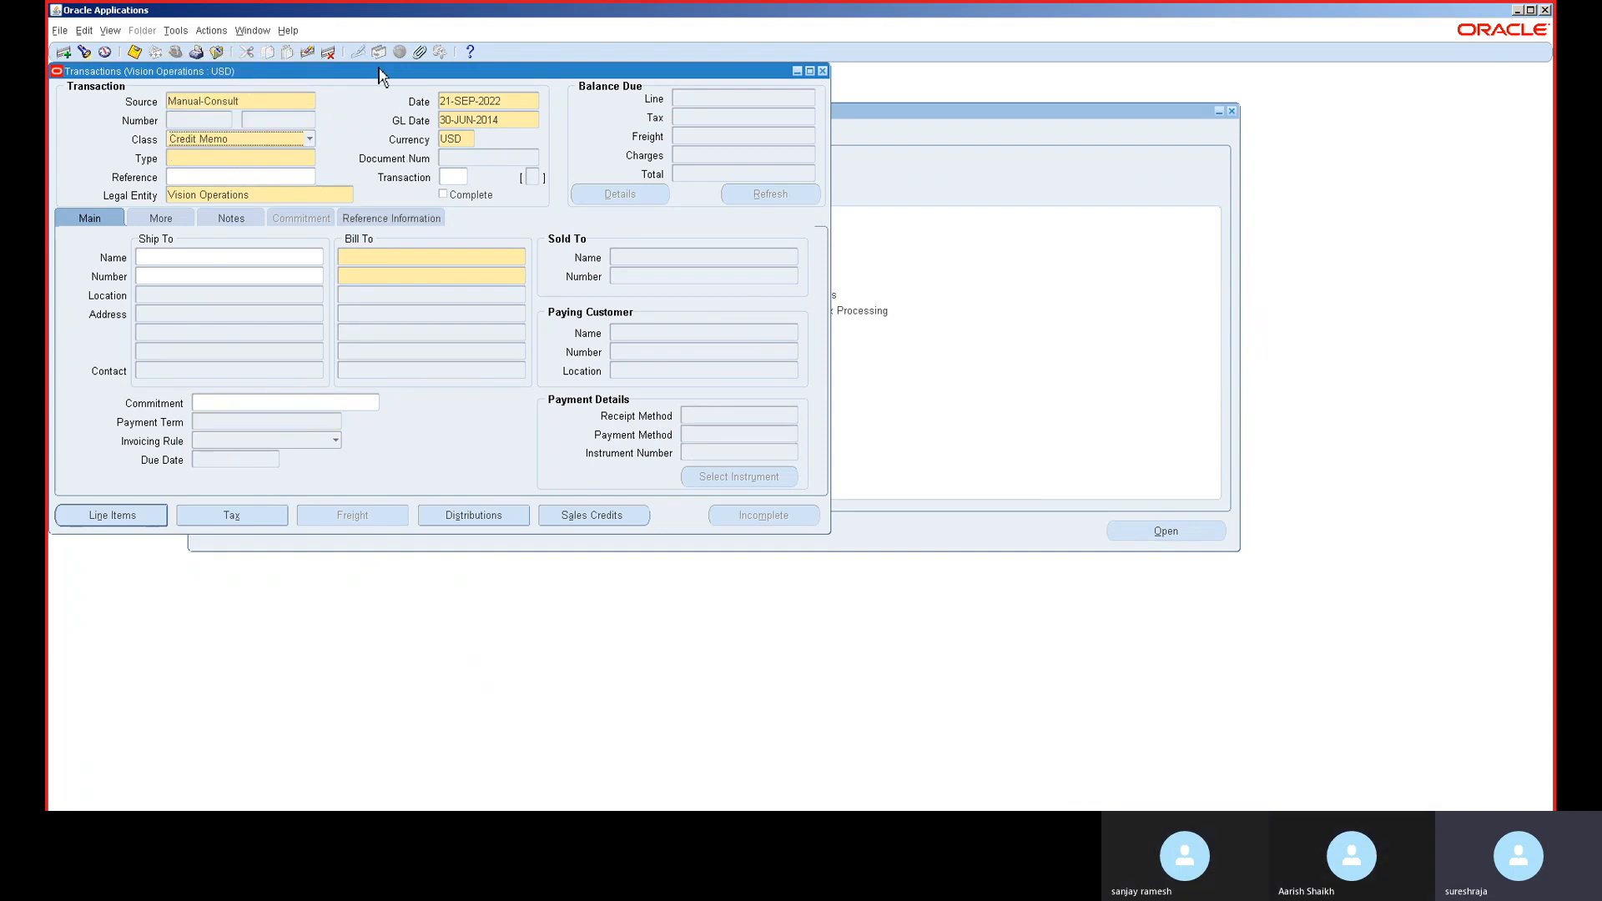
{"action": "left_click_drag", "start_coordinate": [379, 71], "coordinate": [564, 133]}
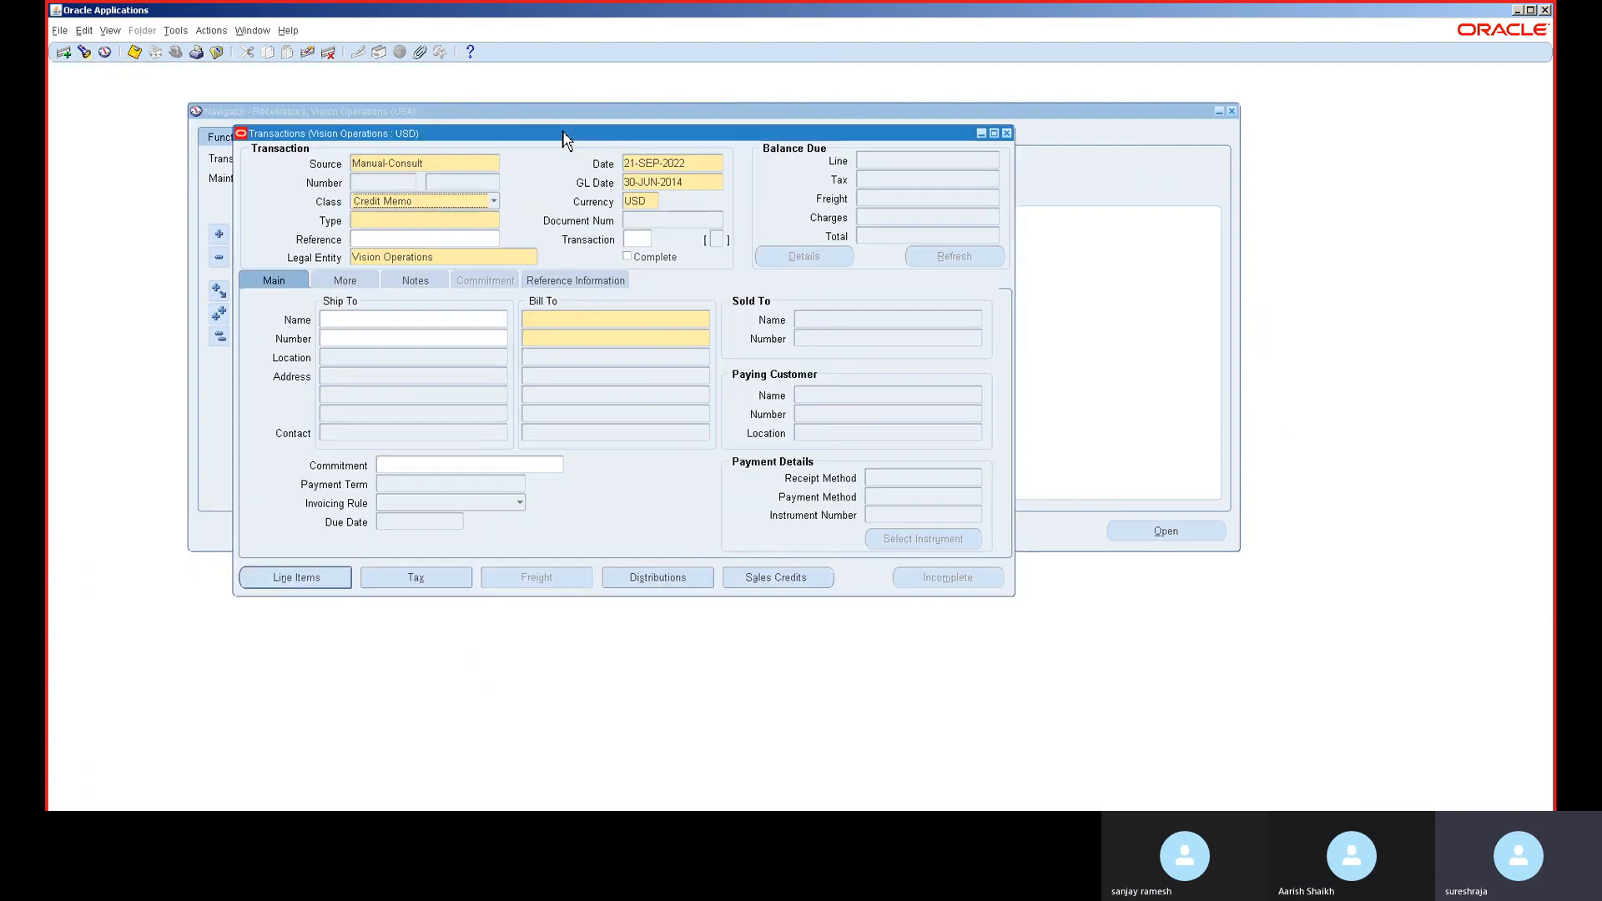
{"action": "left_click", "coordinate": [680, 180]}
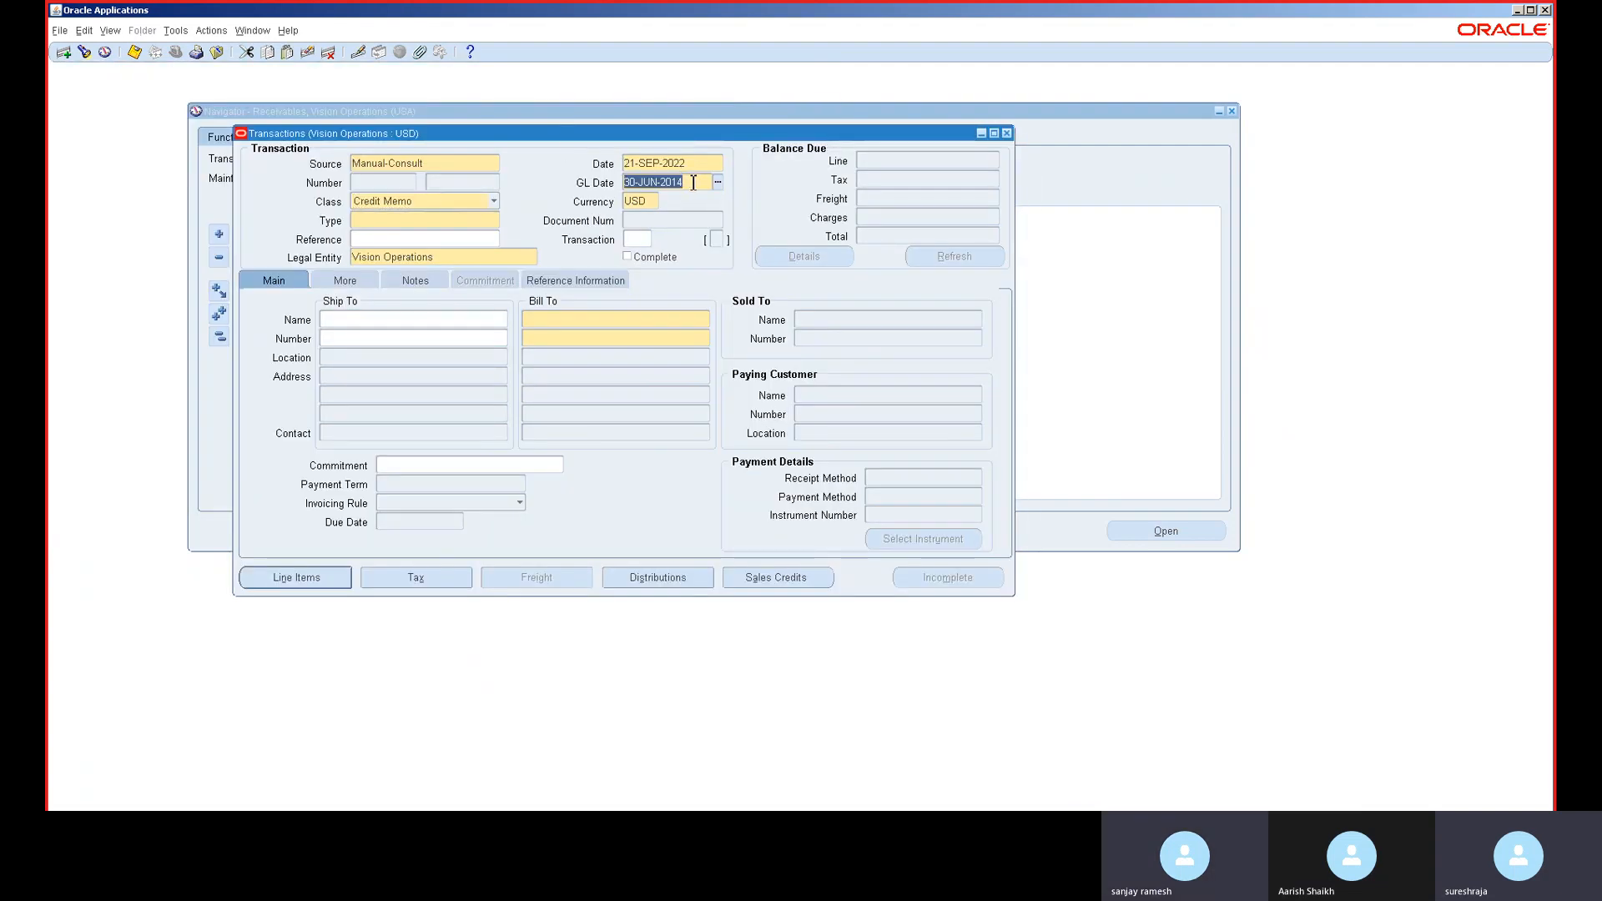
{"action": "left_click", "coordinate": [605, 321]}
{"action": "type", "text": "A. C. Networks"}
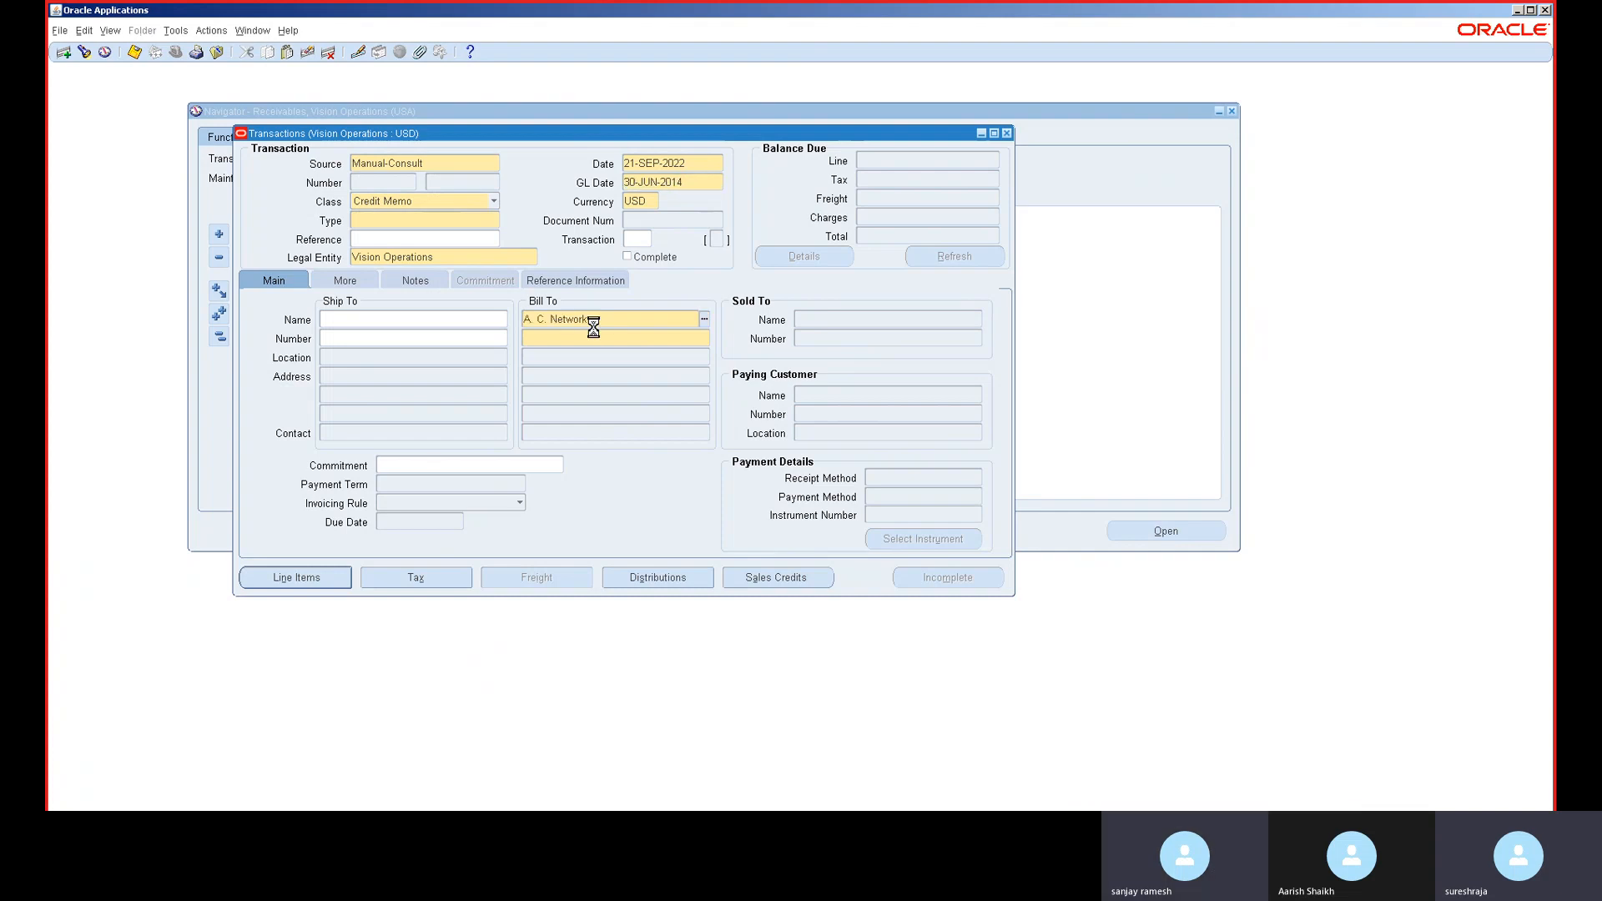
{"action": "key", "text": "Tab"}
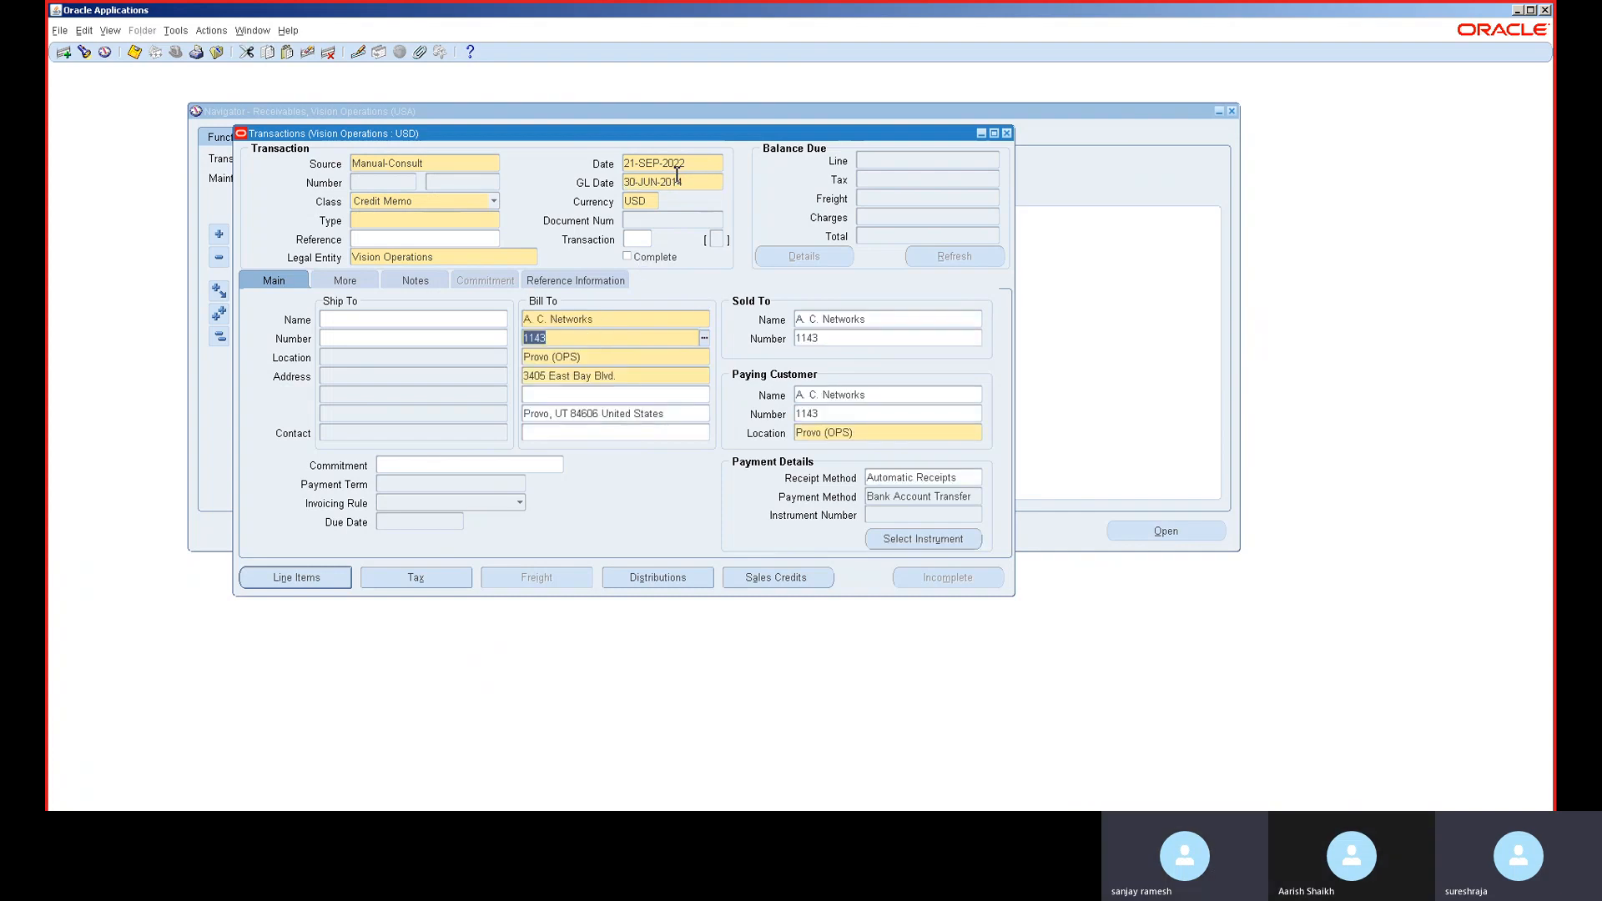
- Date the credit memo 30-JUN-2014 and clear its receipt method
{"action": "left_click", "coordinate": [681, 181]}
{"action": "key", "text": "ctrl+c"}
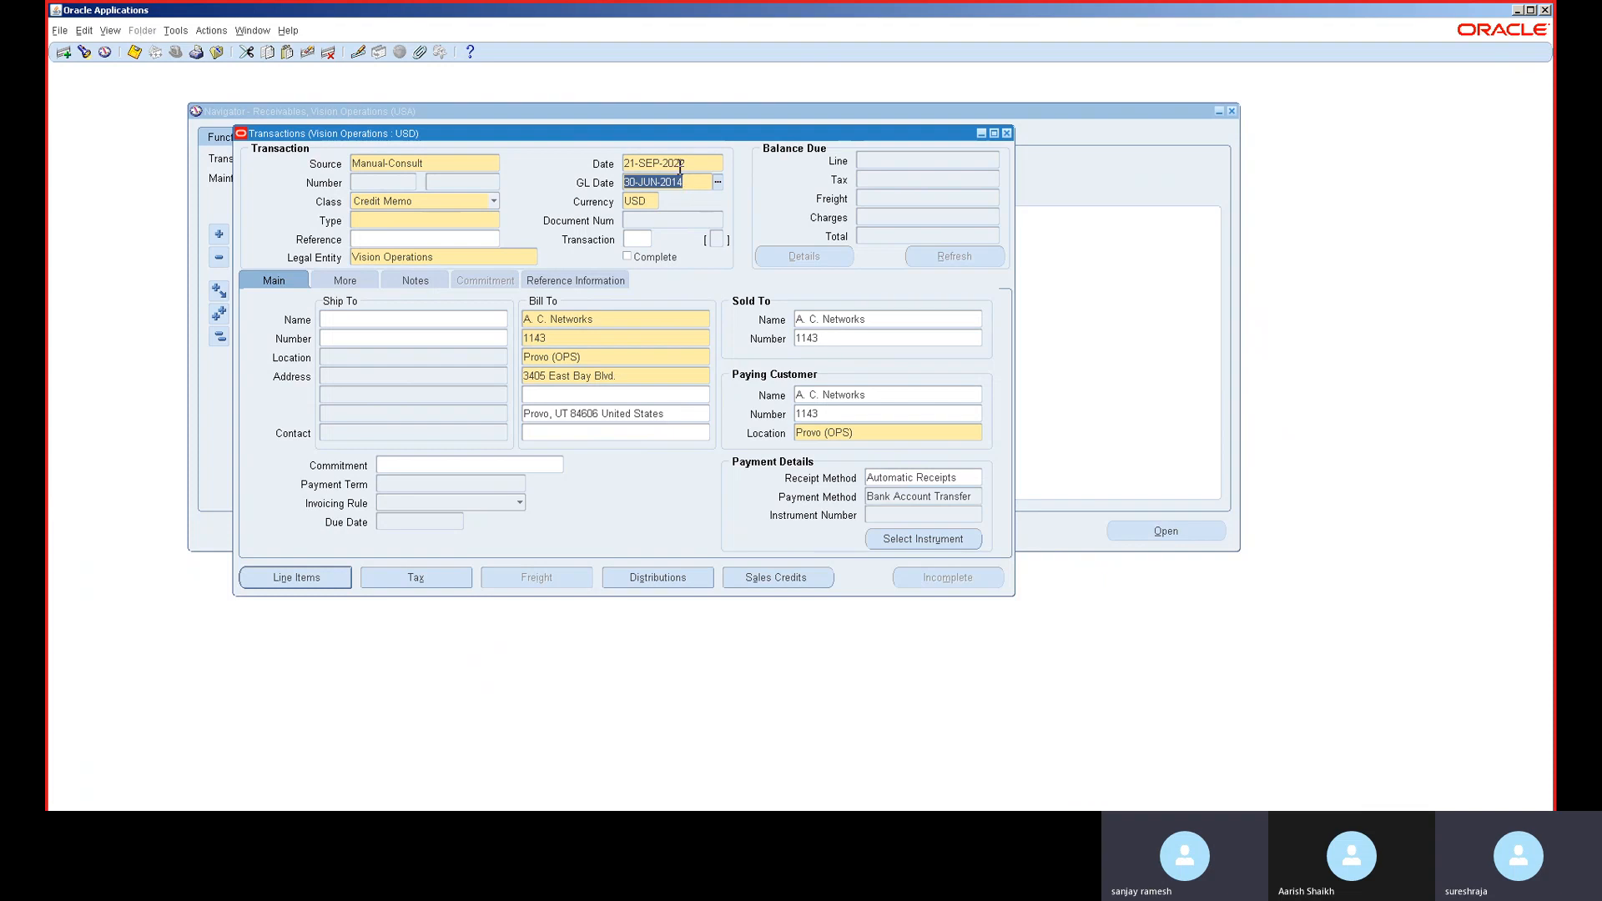
{"action": "left_click", "coordinate": [680, 164]}
{"action": "key", "text": "ctrl+v"}
{"action": "left_click", "coordinate": [680, 182]}
{"action": "key", "text": "ctrl+c"}
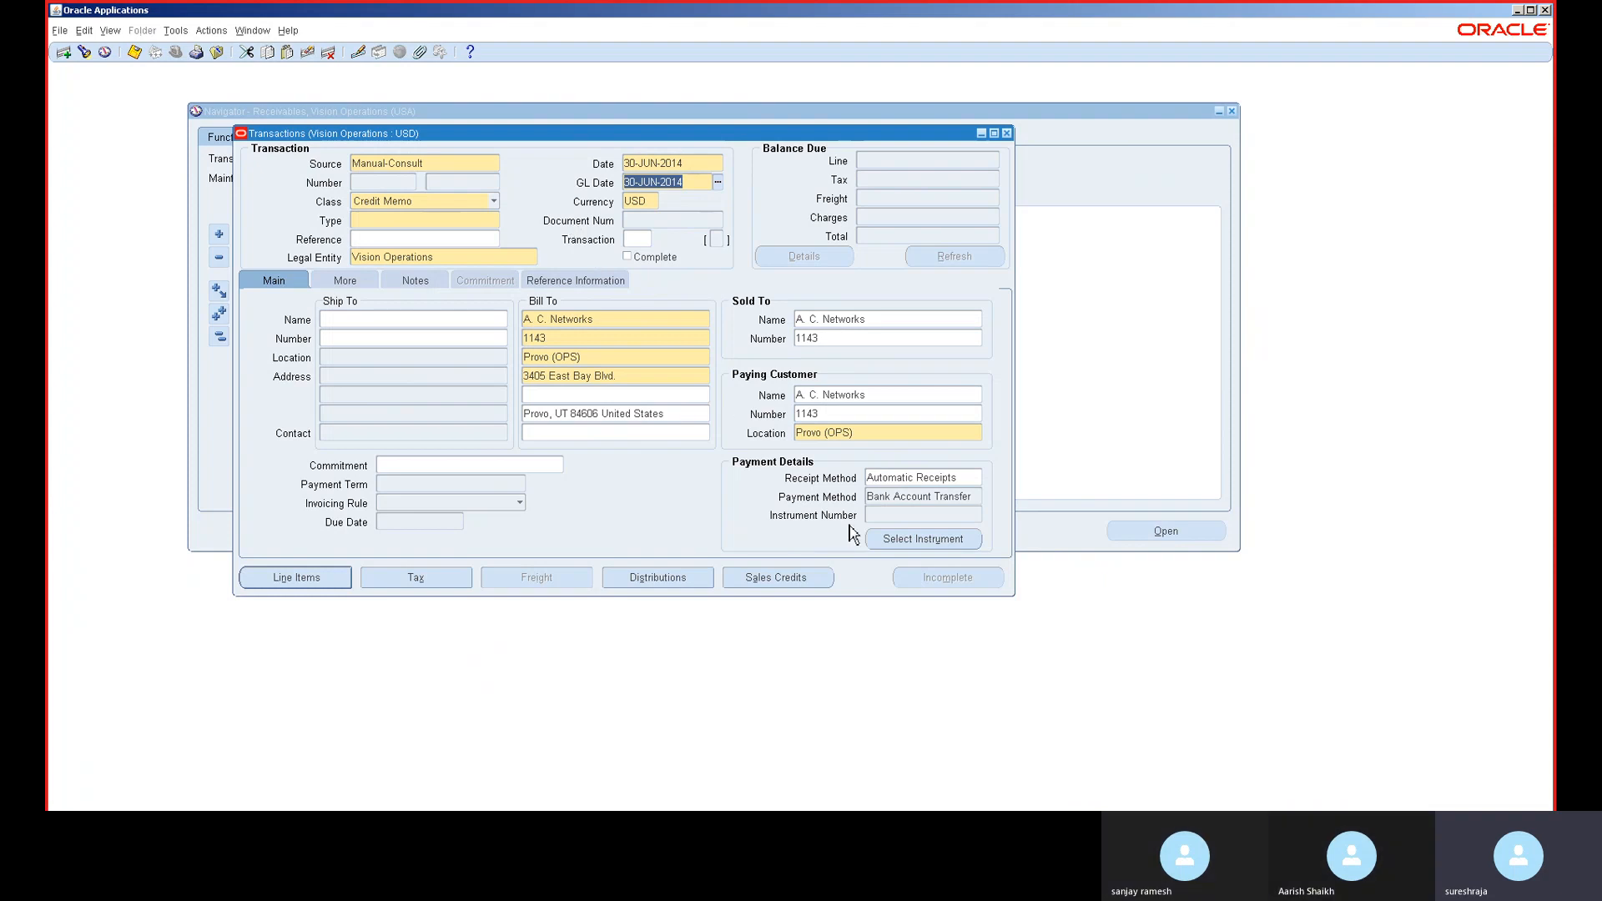
{"action": "left_click", "coordinate": [908, 478]}
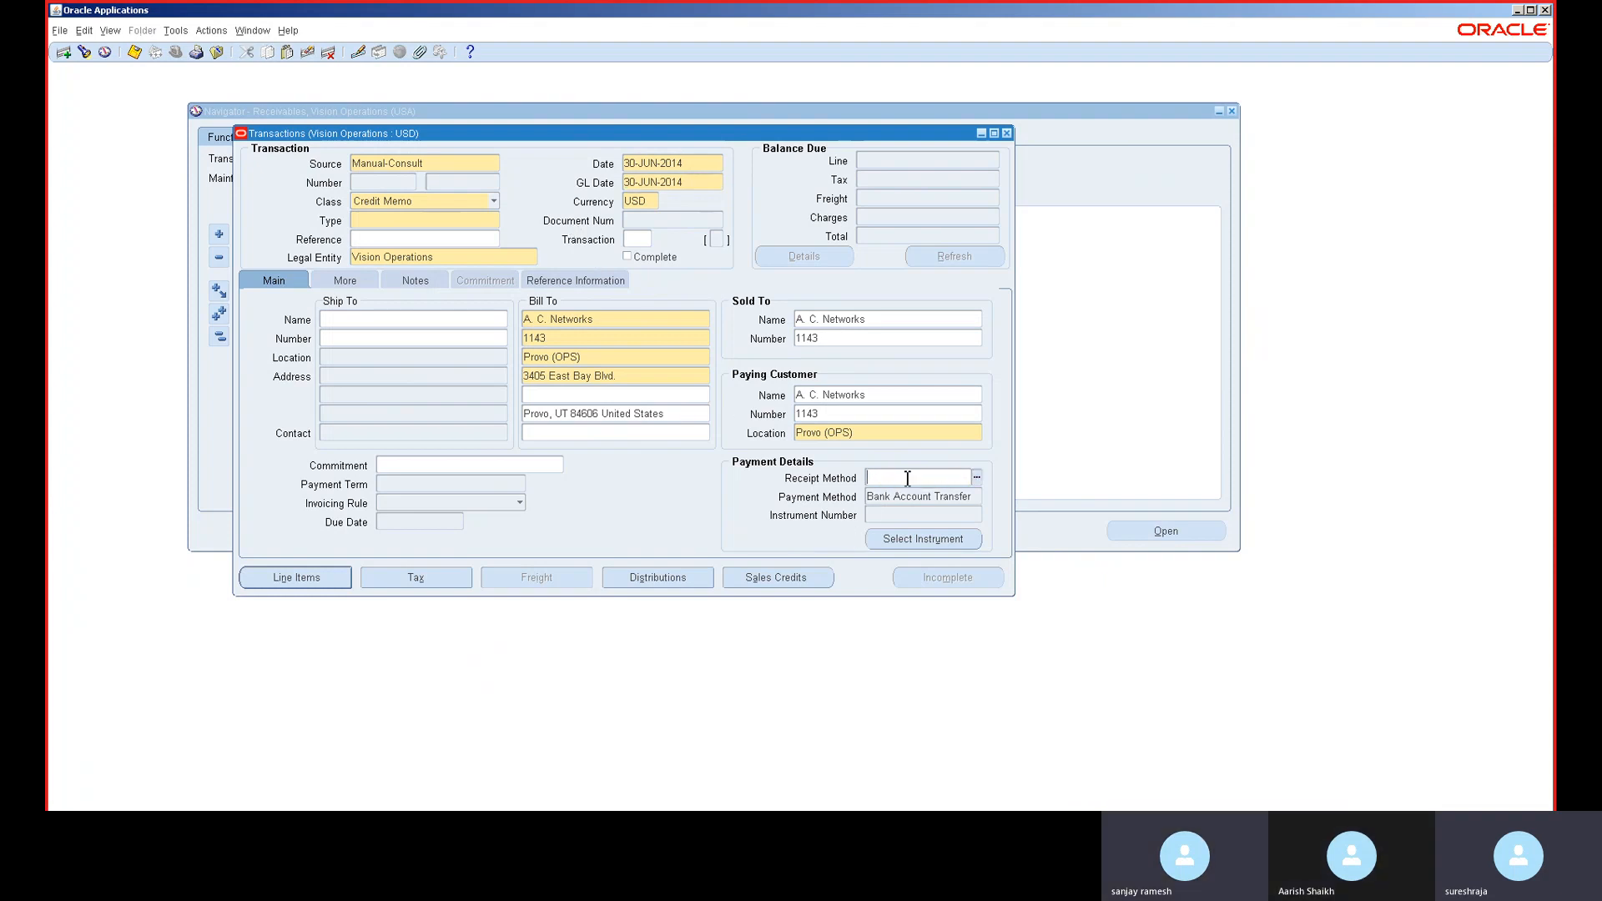
{"action": "key", "text": "Tab"}
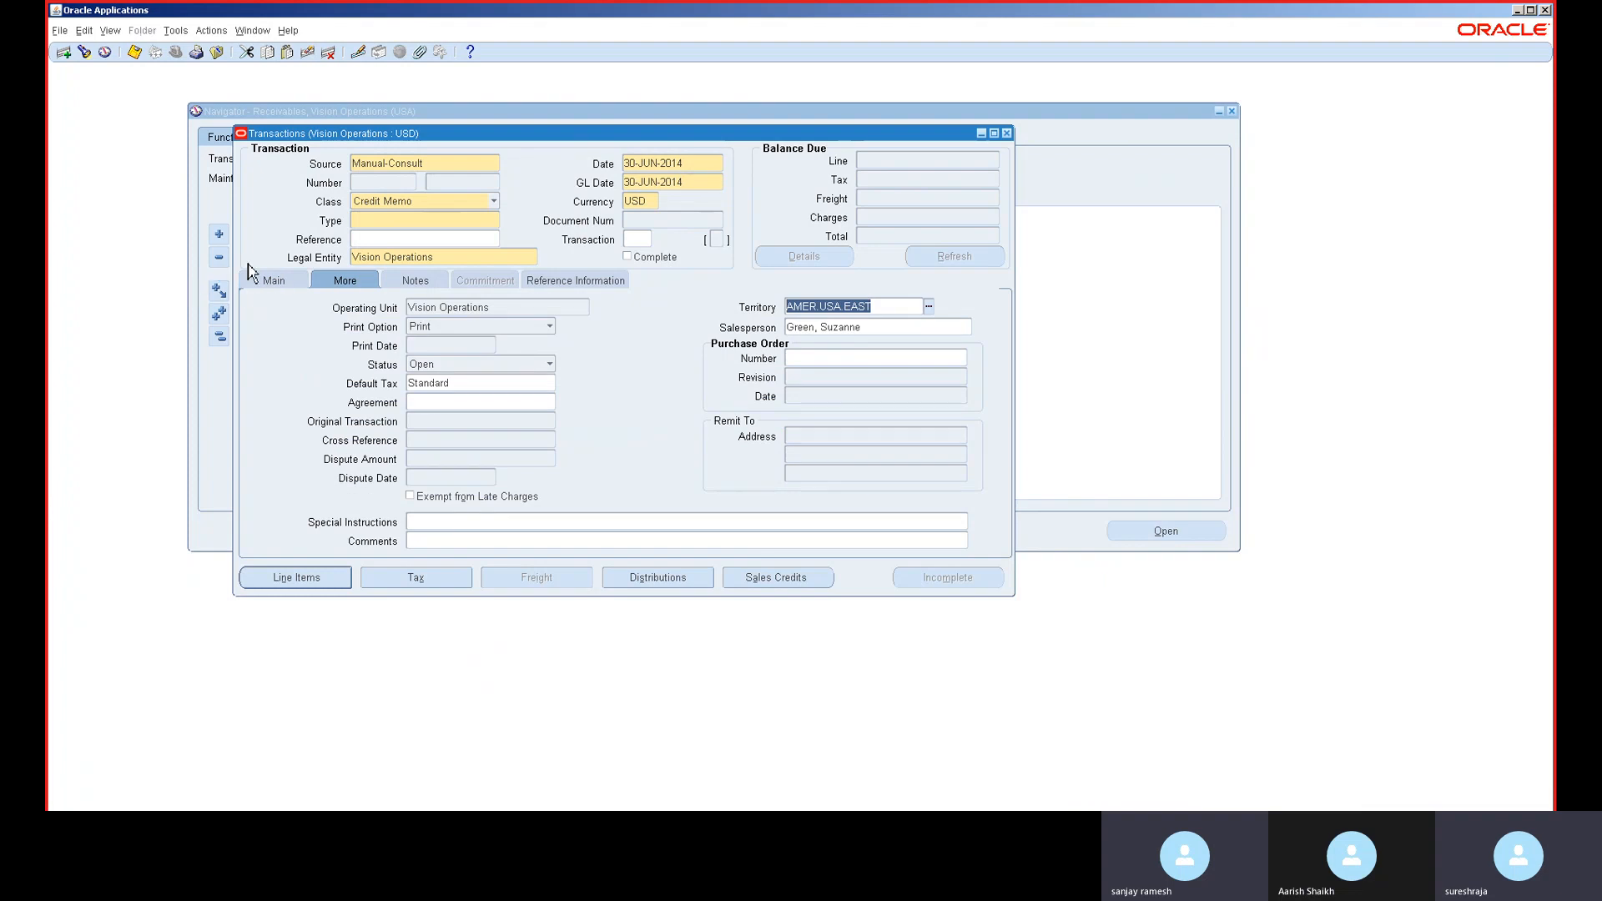
{"action": "left_click", "coordinate": [272, 280]}
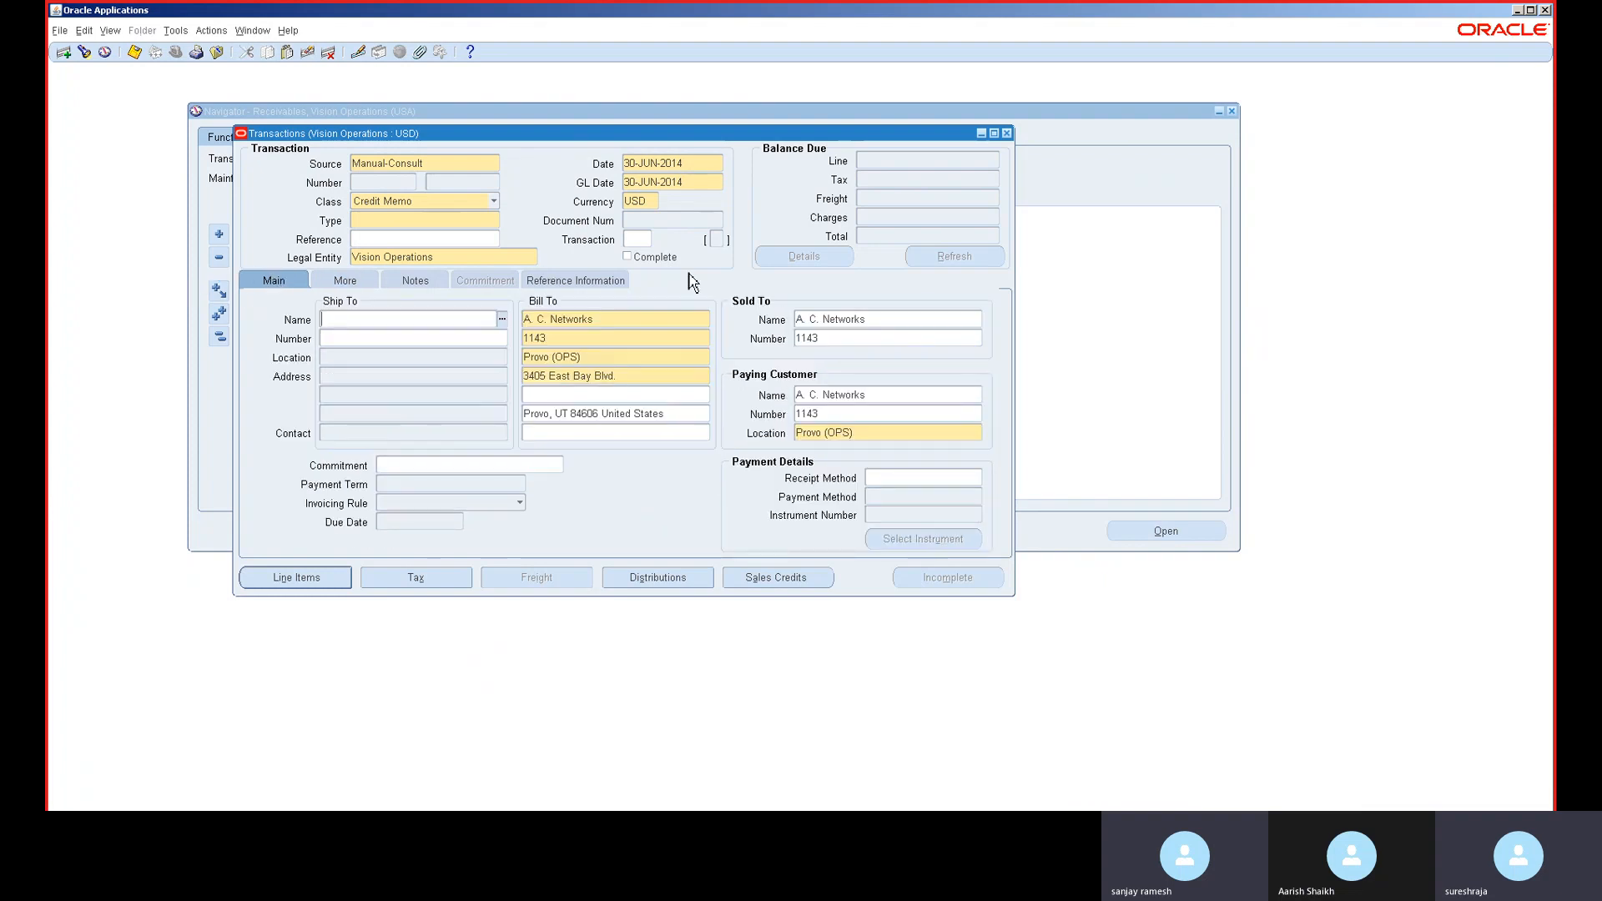
- Choose BR Credit Memo from the Transaction Types list and bring up the empty line items
{"action": "left_click", "coordinate": [434, 222]}
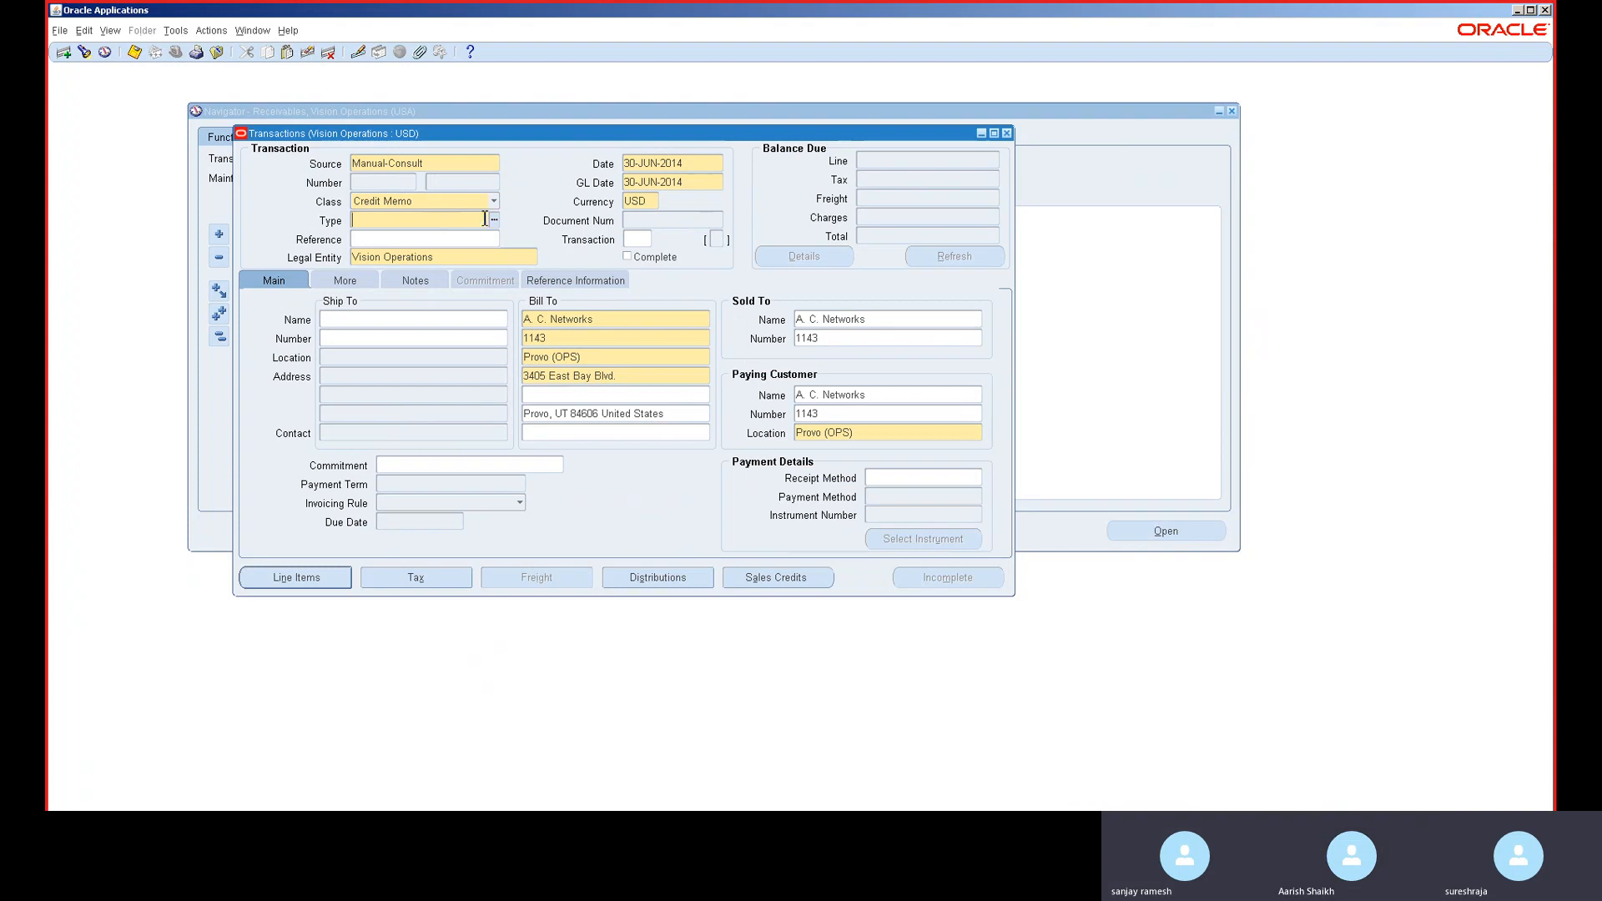
{"action": "left_click", "coordinate": [494, 220]}
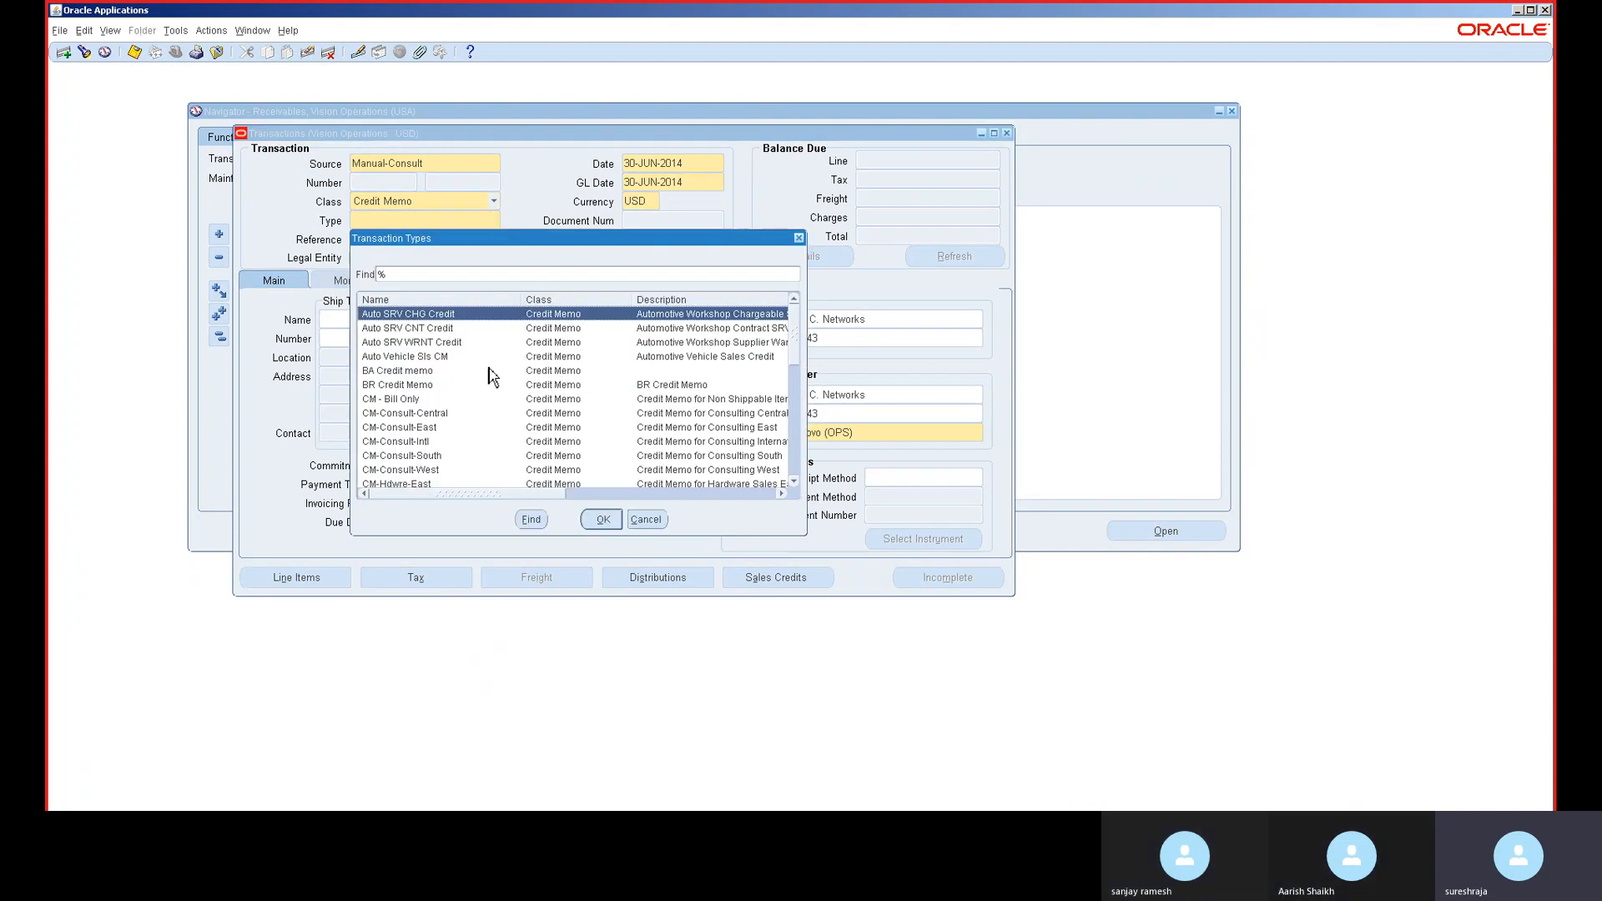
{"action": "double_click", "coordinate": [485, 387]}
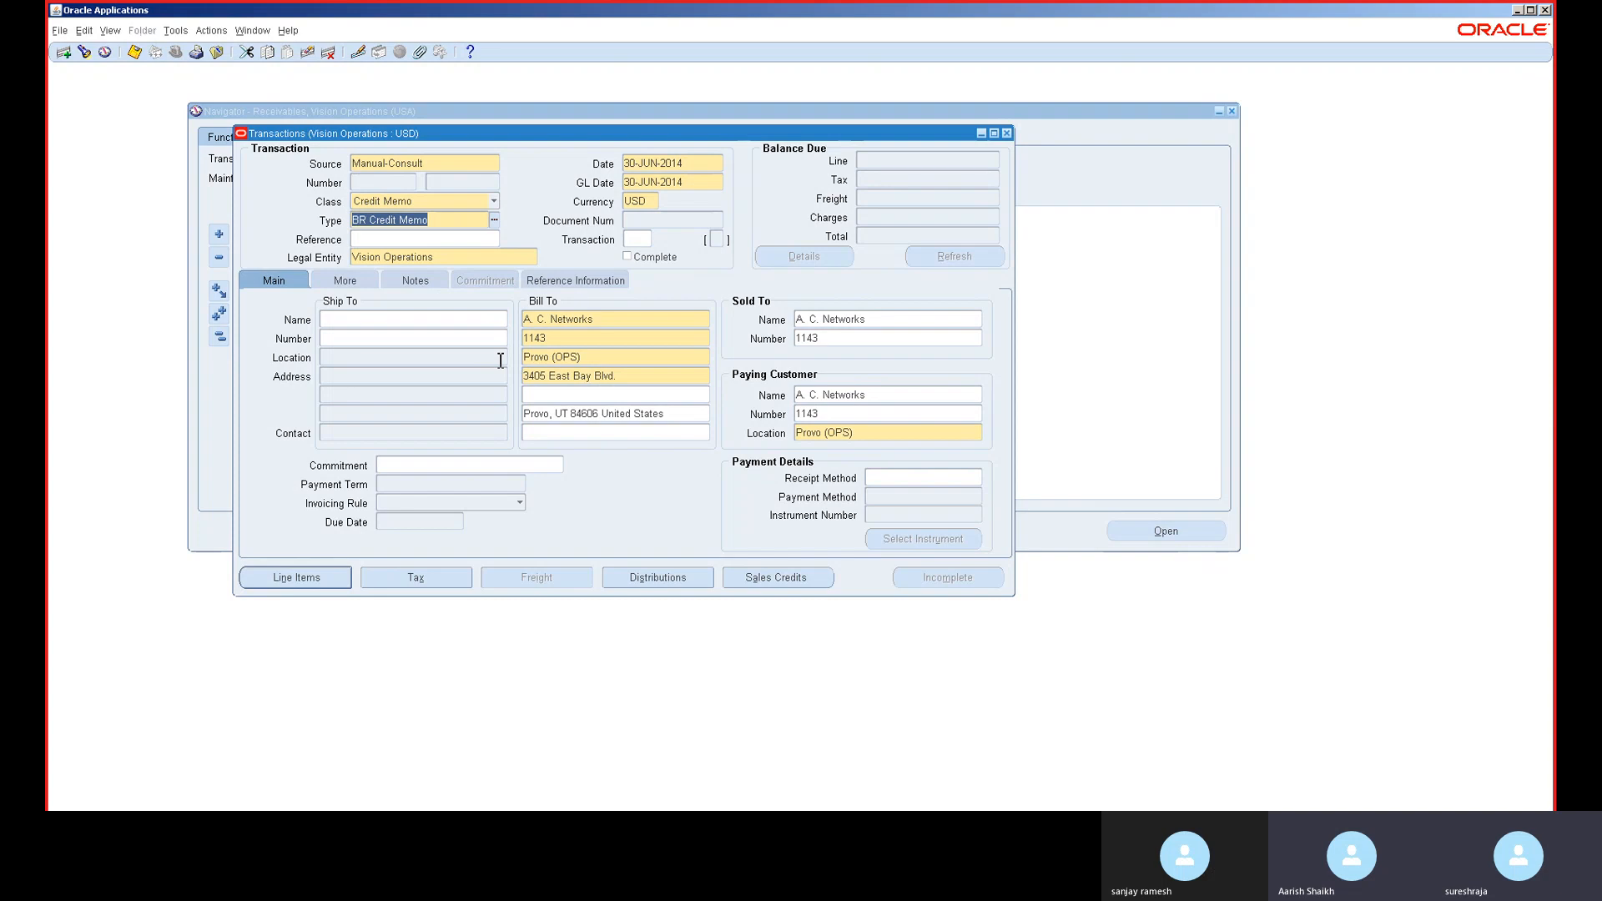
{"action": "left_click", "coordinate": [310, 577]}
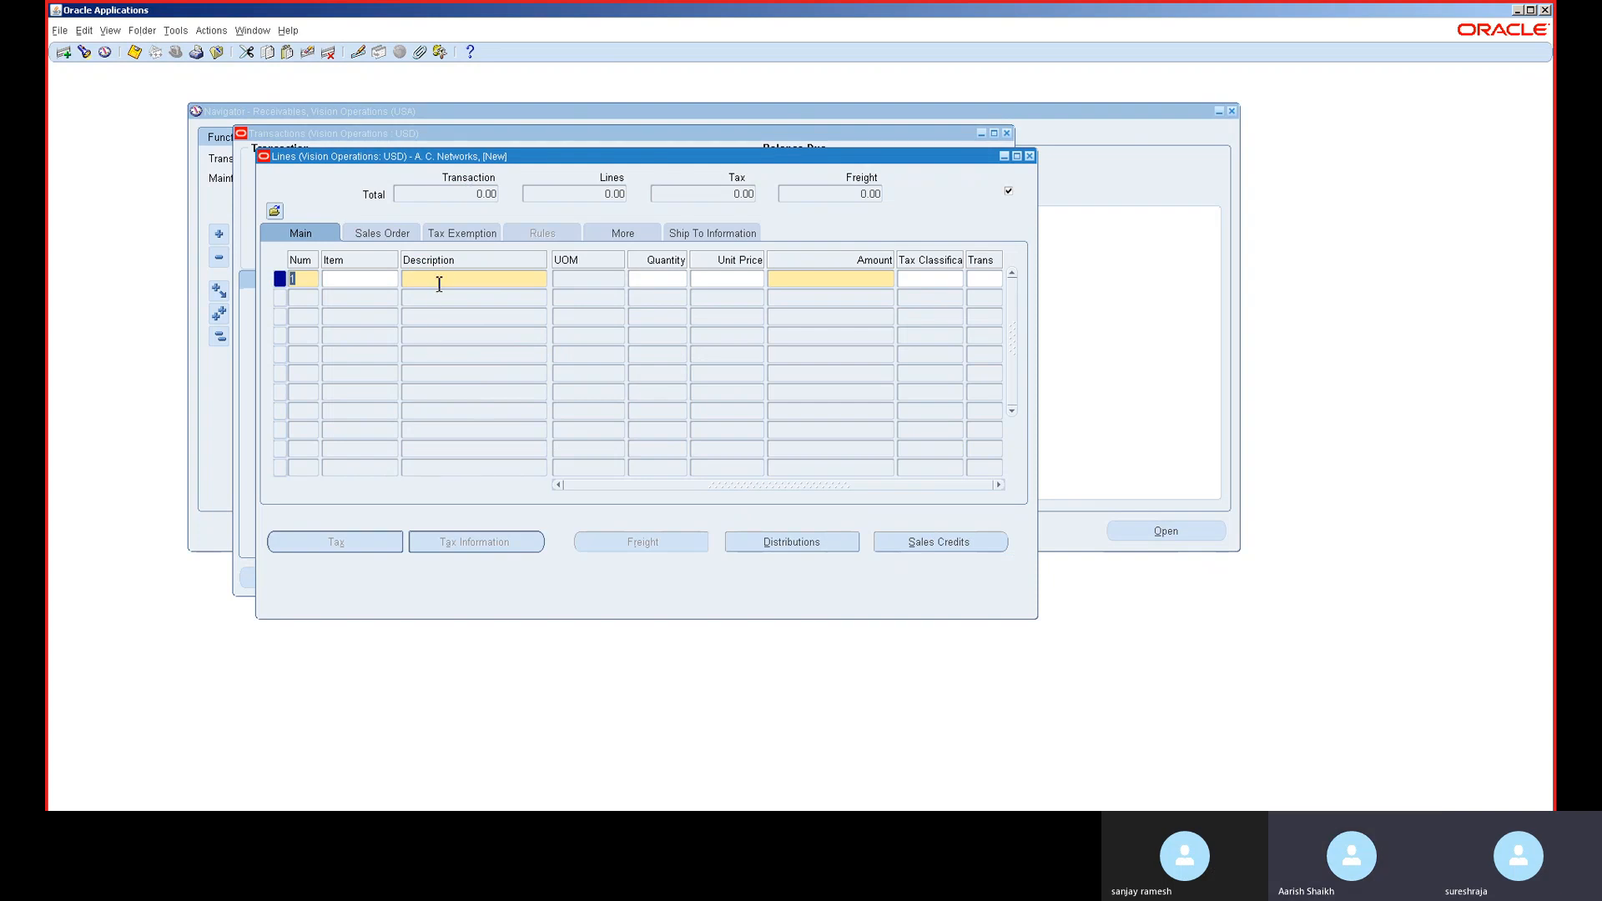
- Enter line 1 'Tset' with quantity 10 at unit price -900, totalling <9,000.00>
{"action": "left_click", "coordinate": [439, 284]}
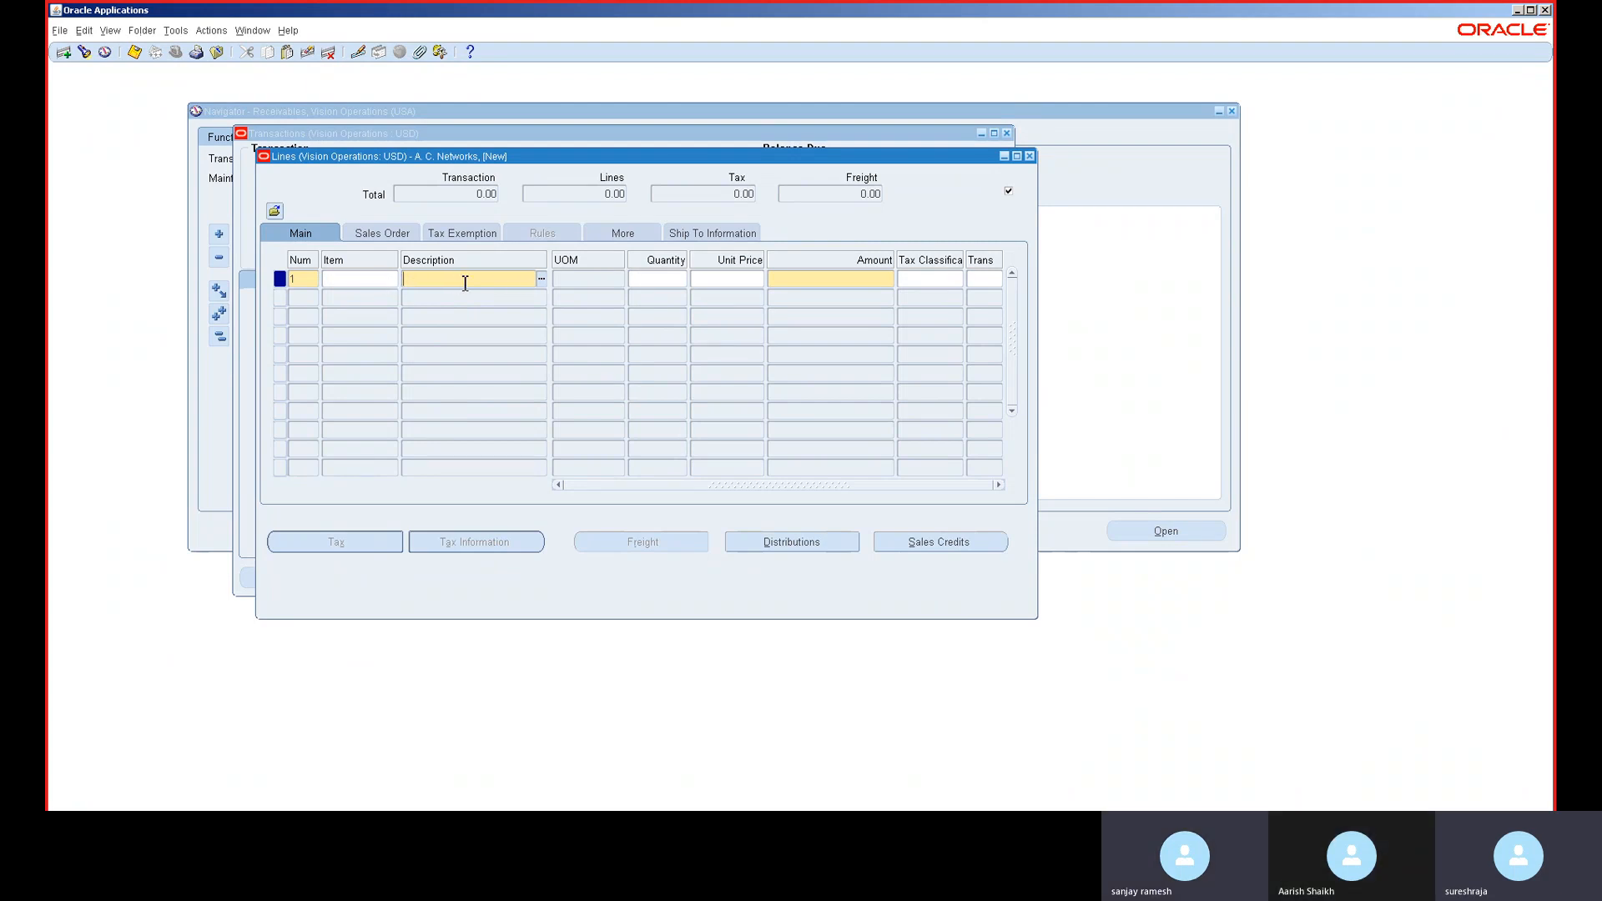
{"action": "type", "text": "t"}
{"action": "key", "text": "Tab"}
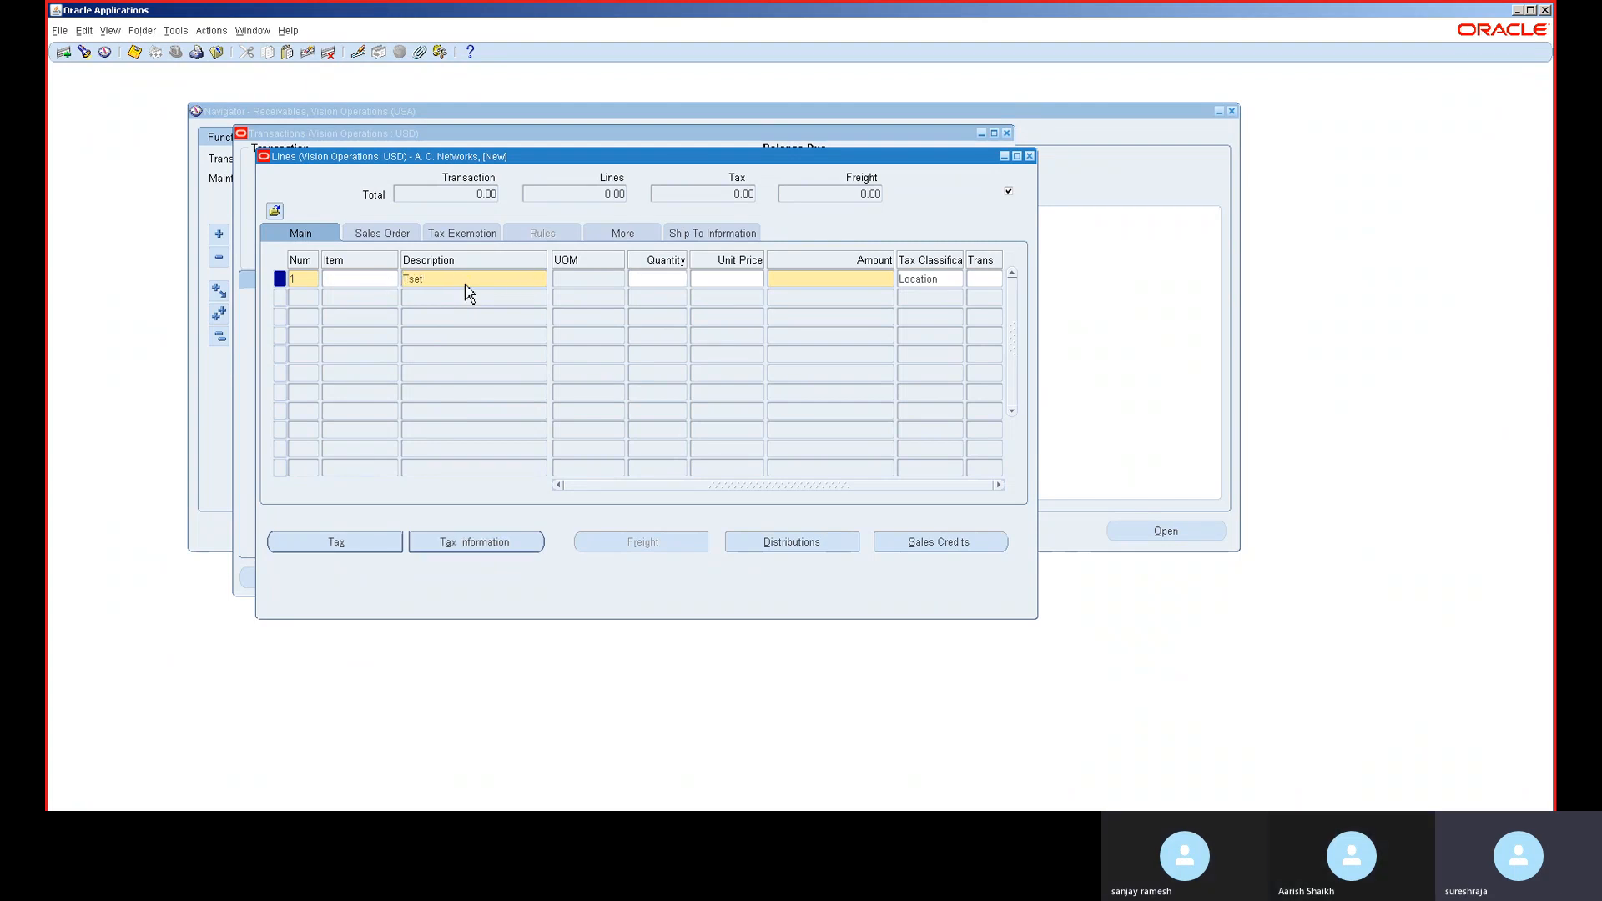
{"action": "type", "text": "10"}
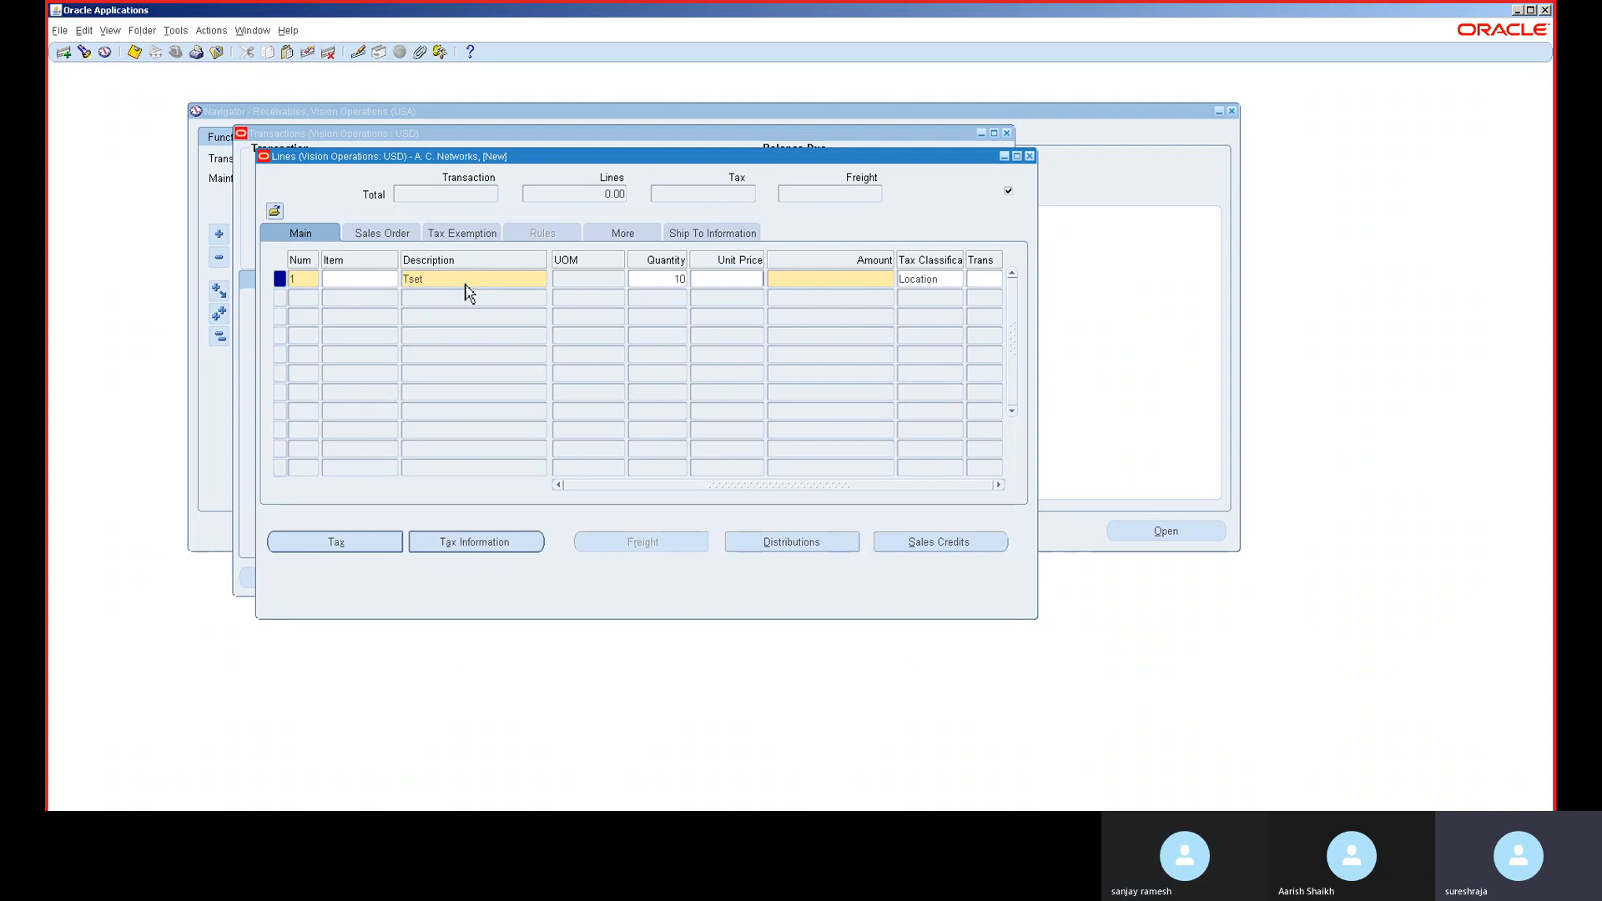
{"action": "type", "text": "900"}
{"action": "key", "text": "Tab"}
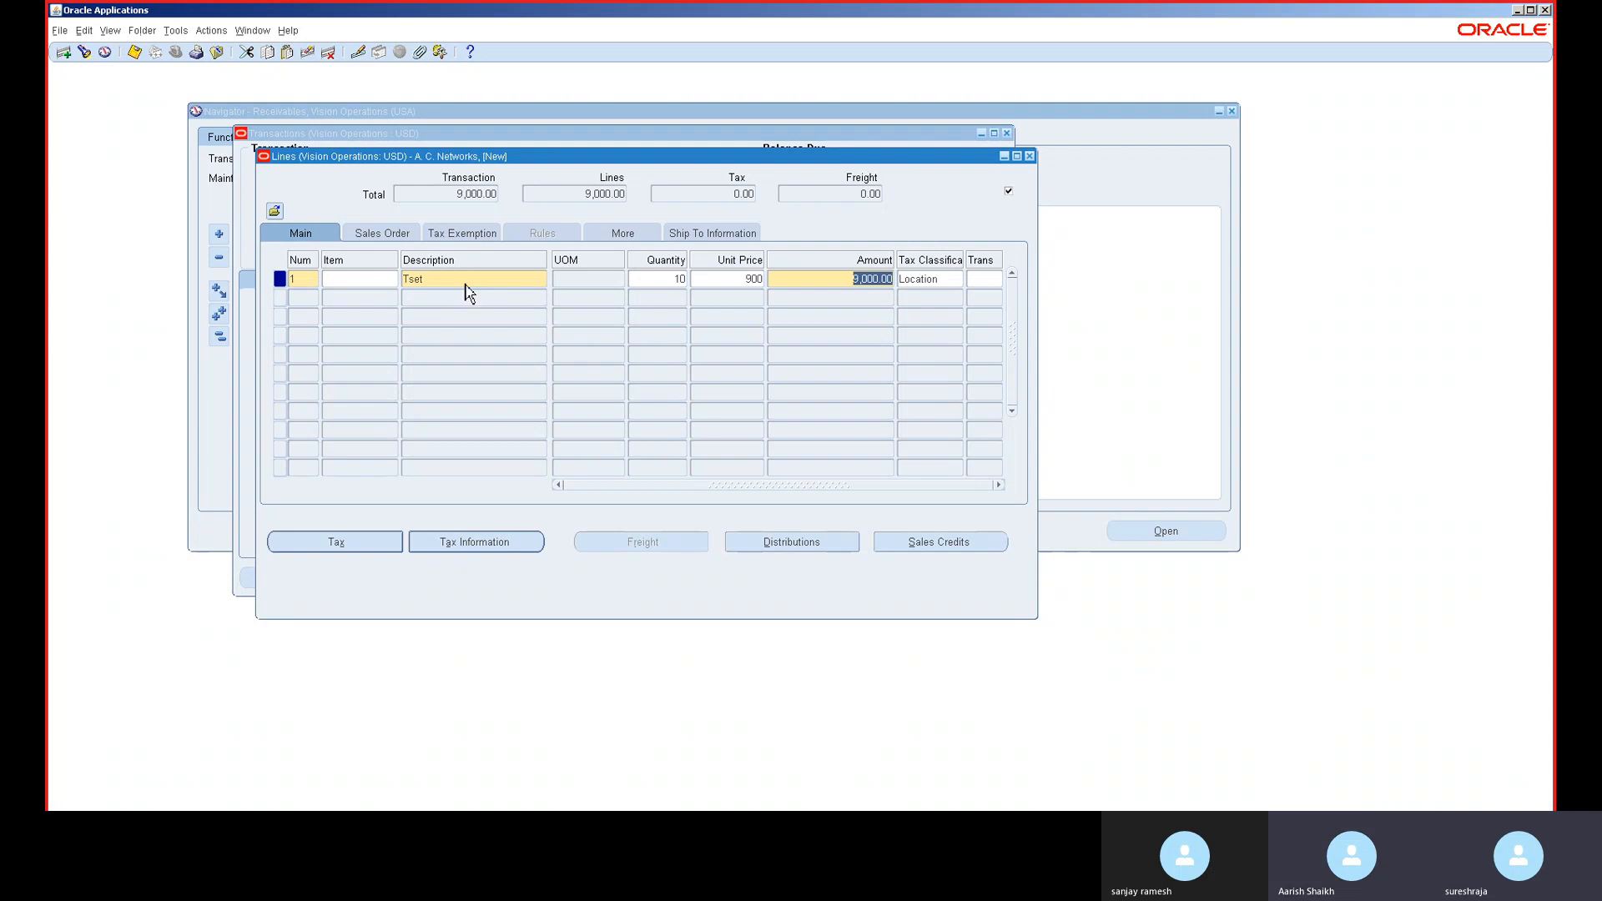
{"action": "double_click", "coordinate": [745, 283]}
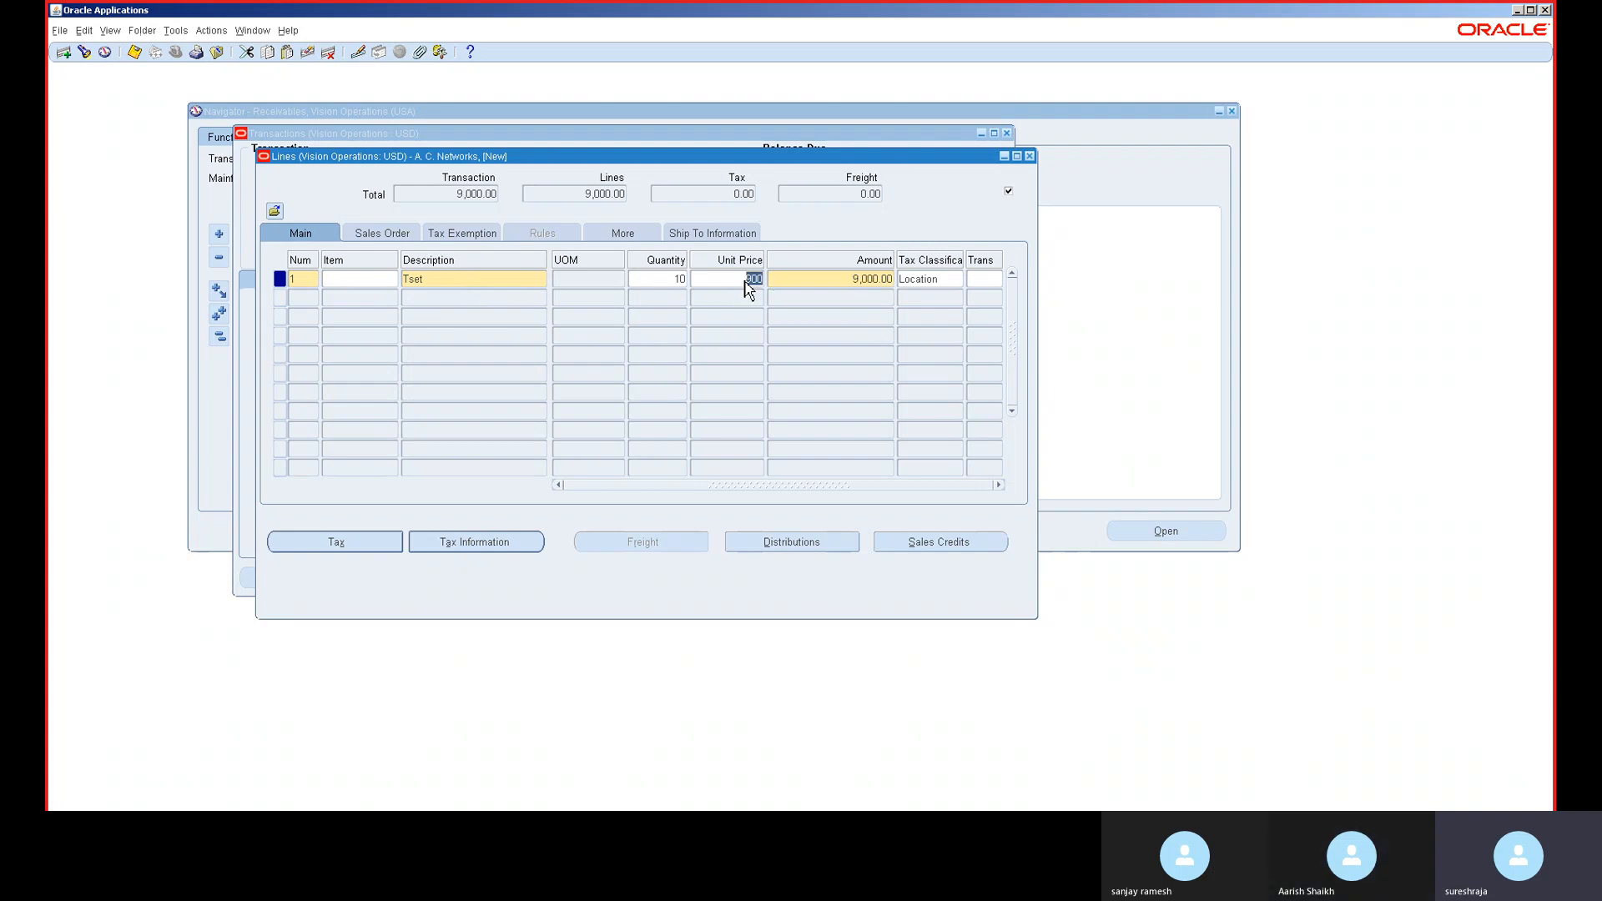
{"action": "left_click", "coordinate": [746, 280]}
{"action": "type", "text": "-"}
{"action": "key", "text": "Tab"}
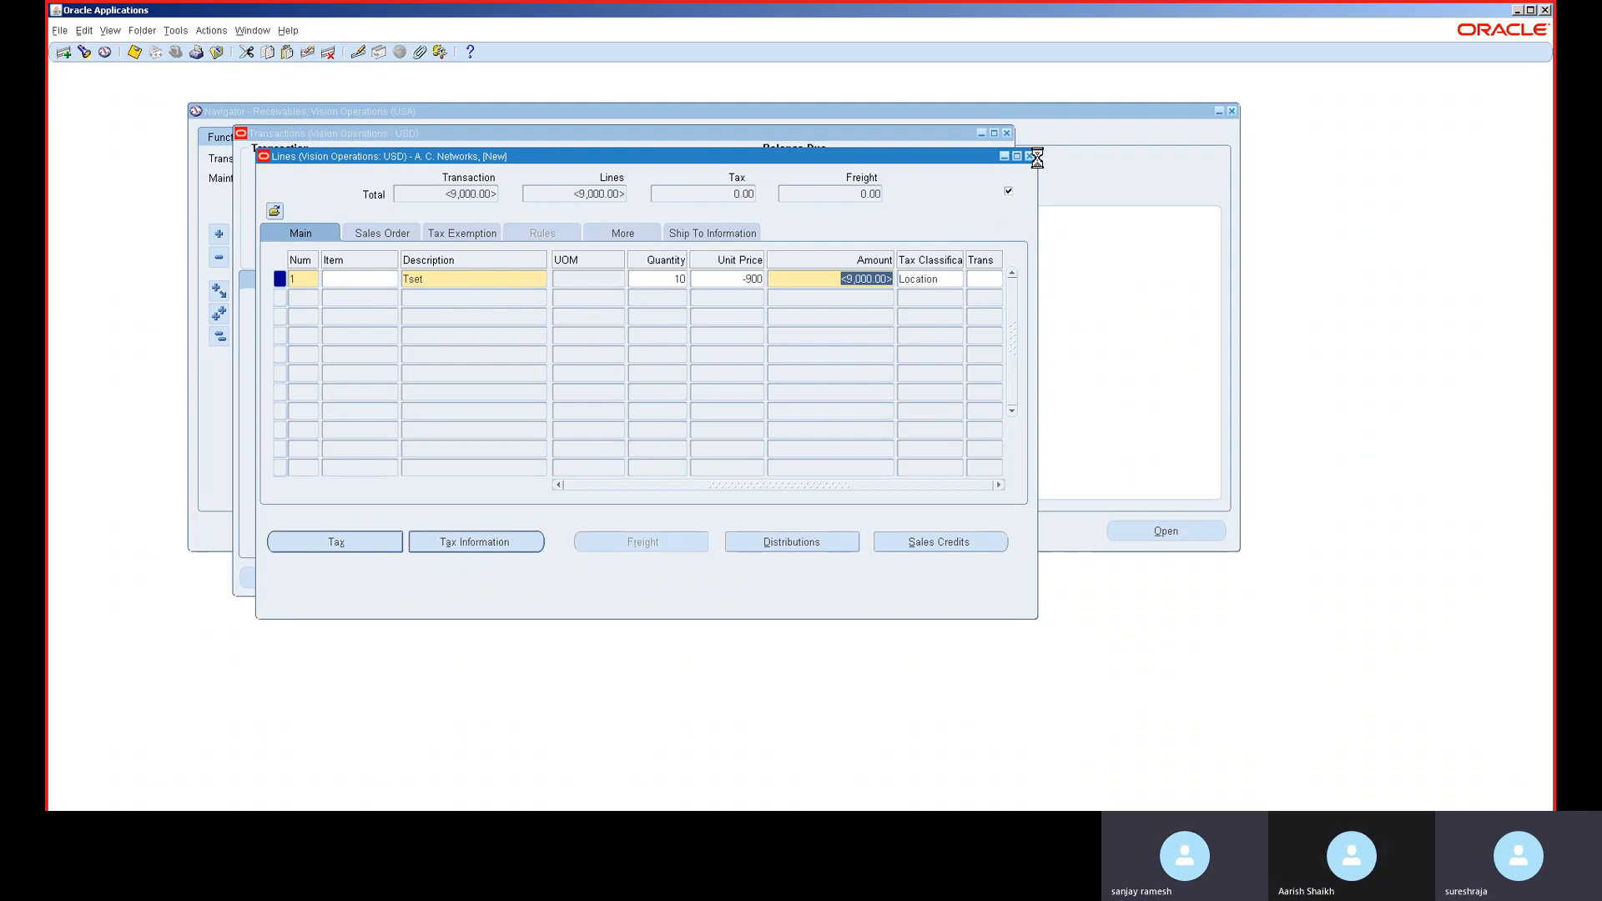
{"action": "left_click", "coordinate": [1030, 156]}
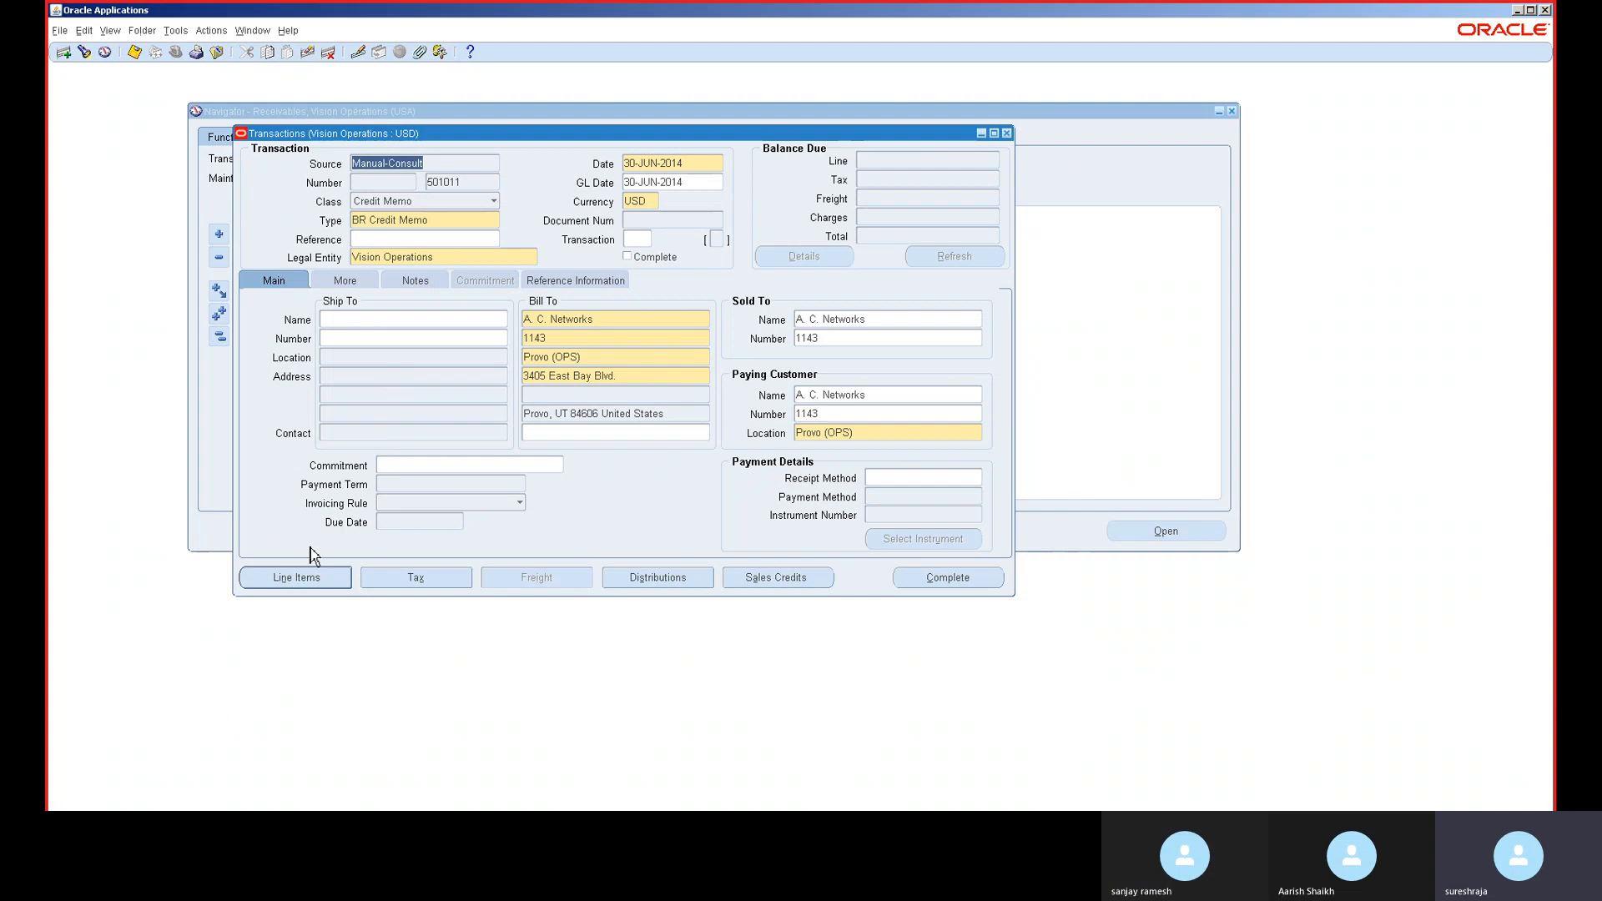
- Complete credit memo 501011 with a <9,000.00> balance due, then view its Actions menu
{"action": "left_click", "coordinate": [952, 579]}
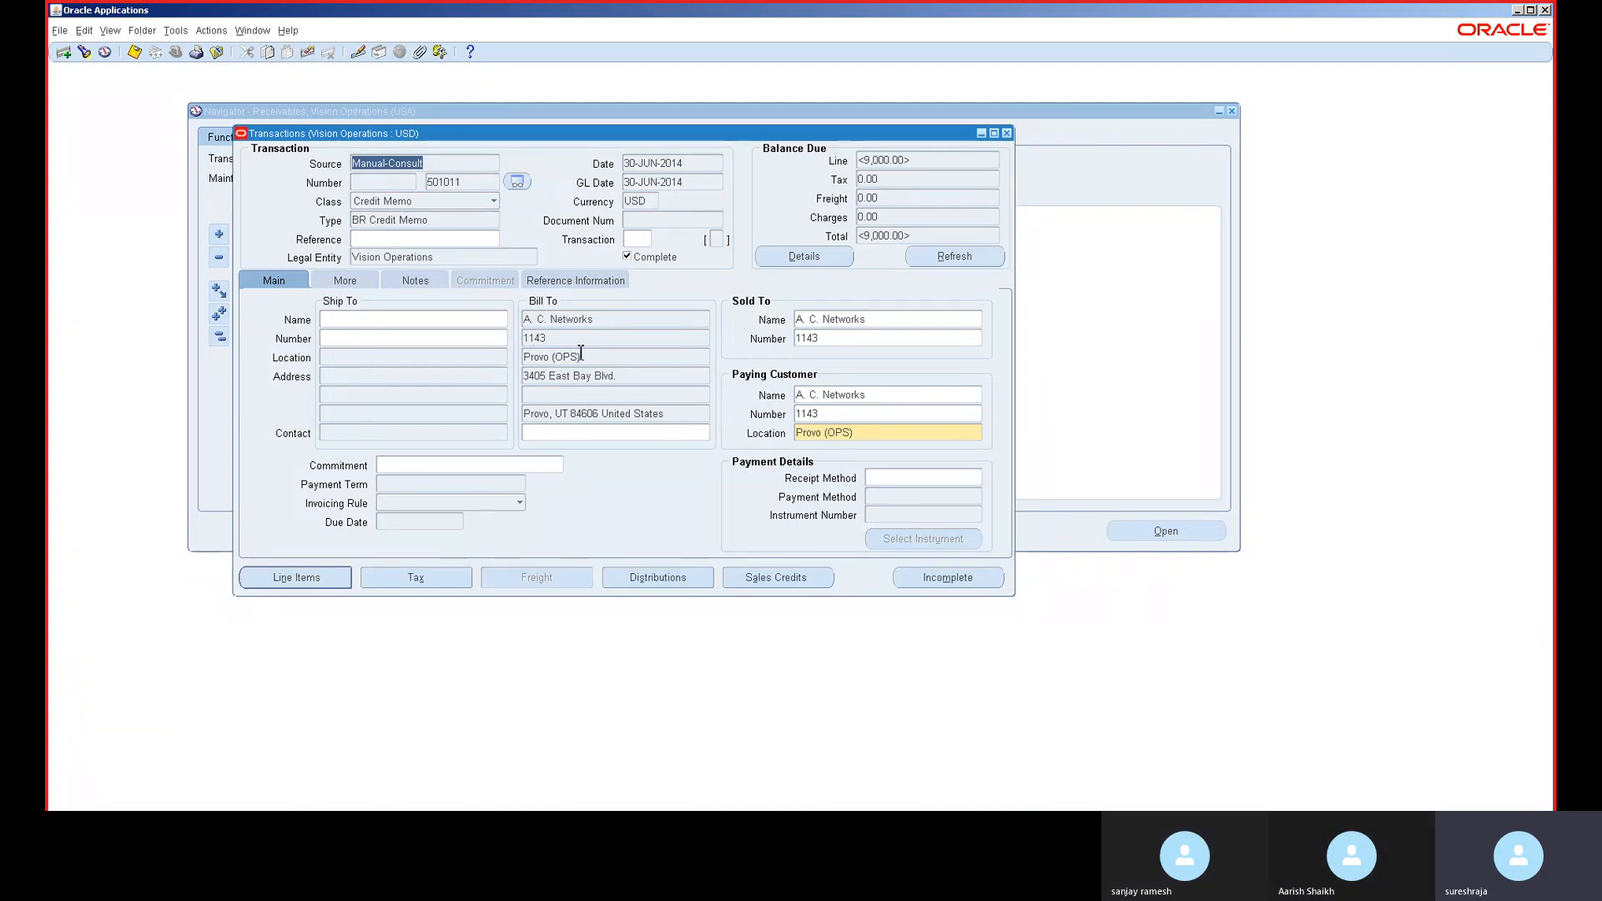
{"action": "left_click", "coordinate": [686, 317]}
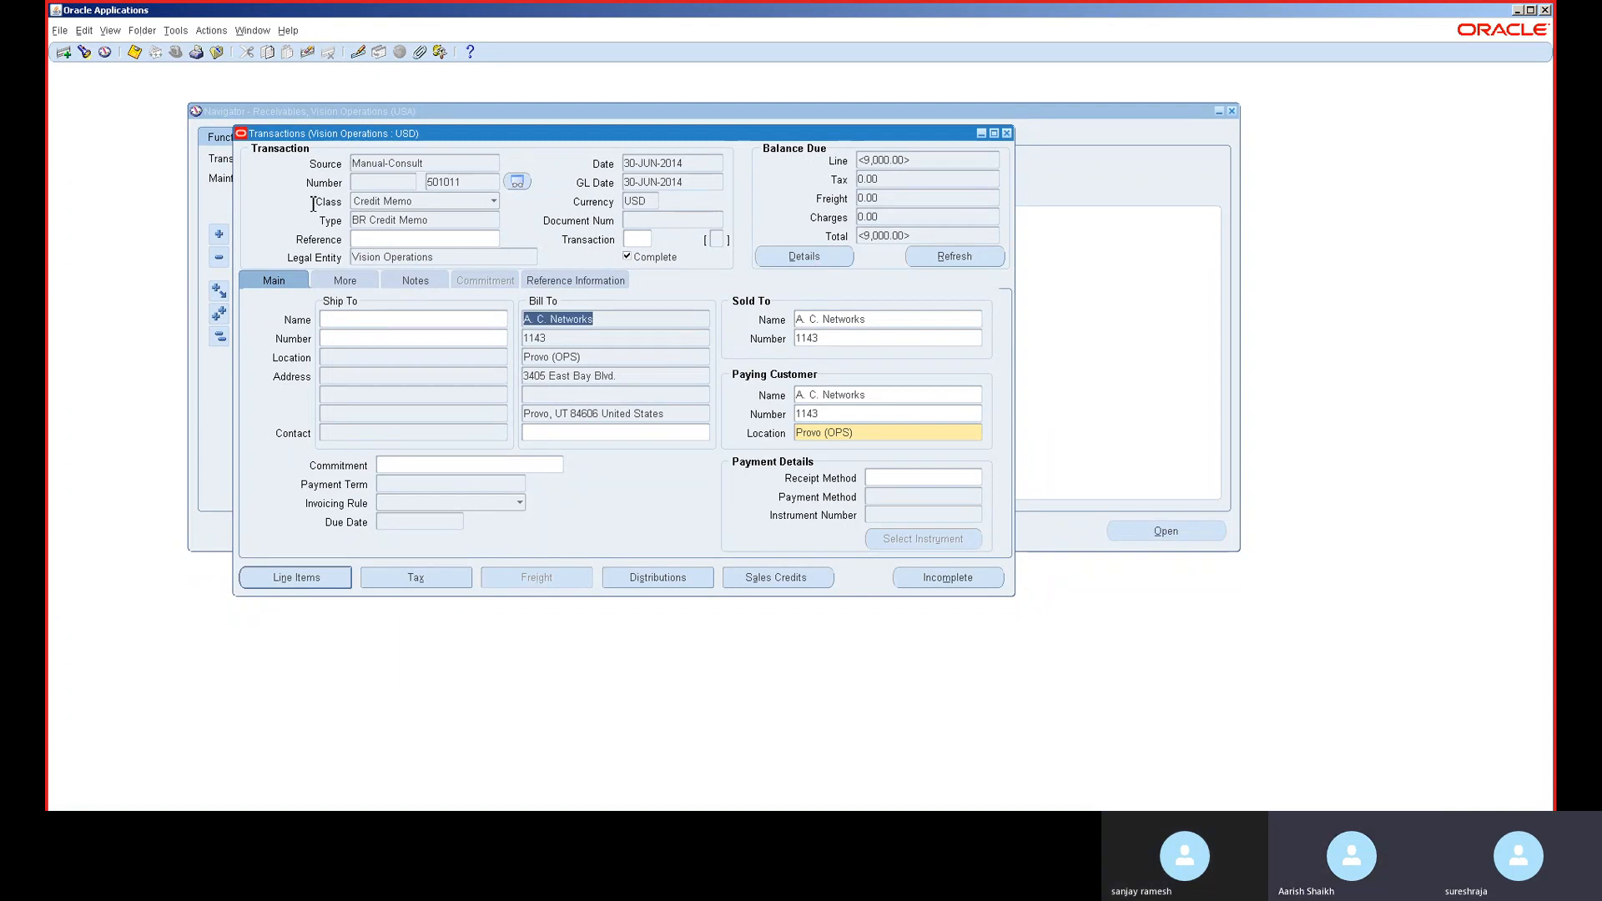
{"action": "left_click", "coordinate": [212, 31]}
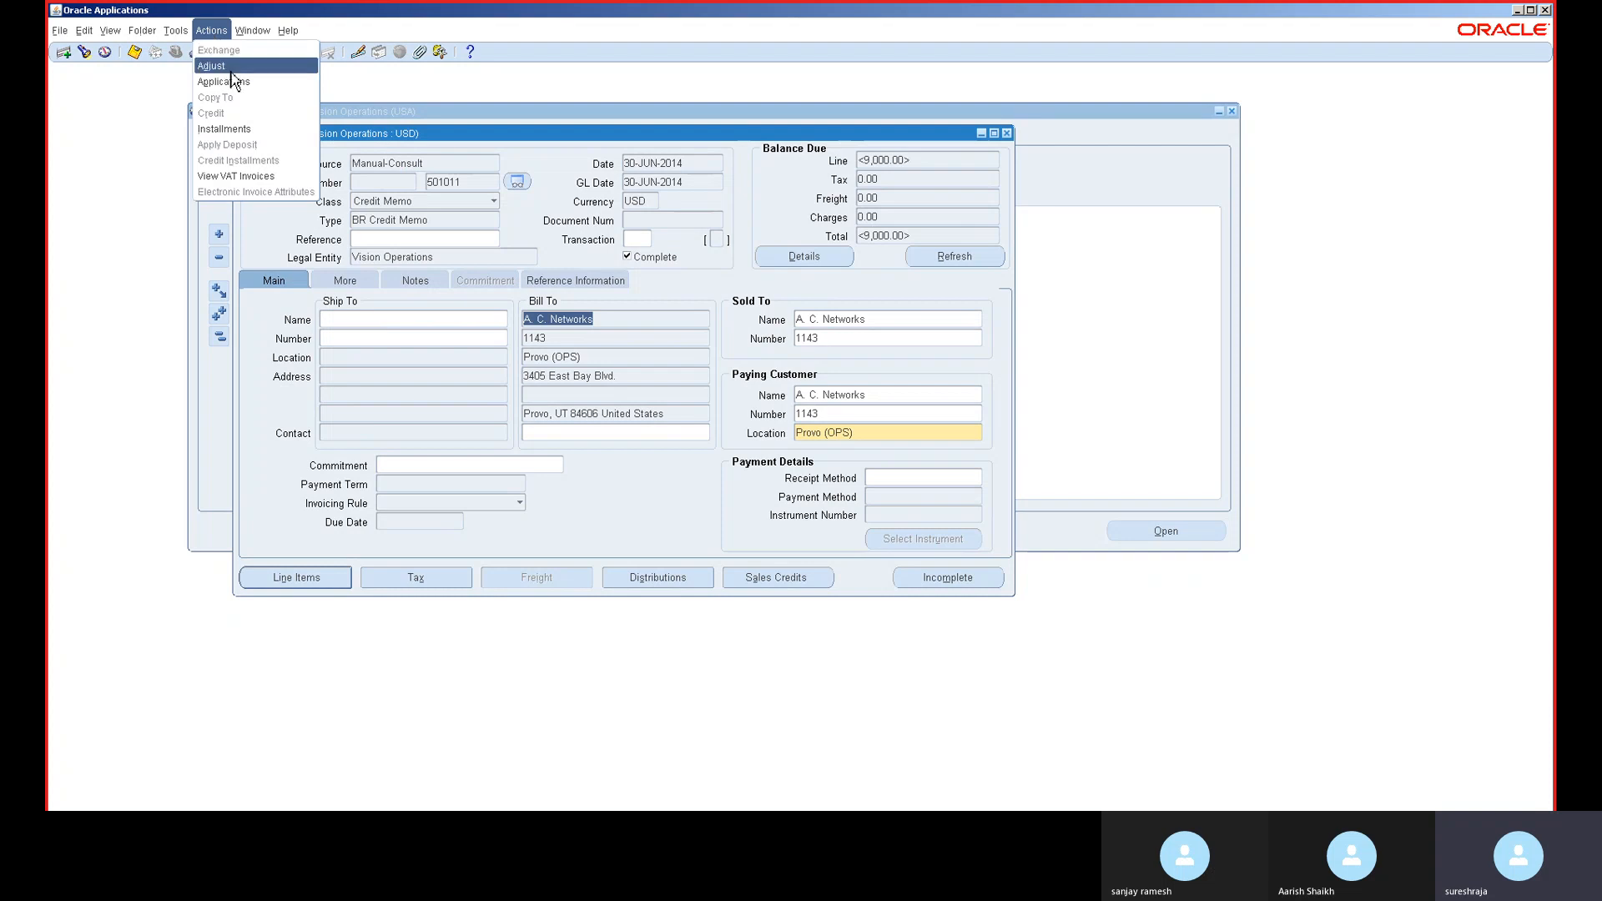
- Apply 9,000 of the credit memo to invoice 10037245 with apply date 30-JUN-2014
{"action": "left_click", "coordinate": [241, 84]}
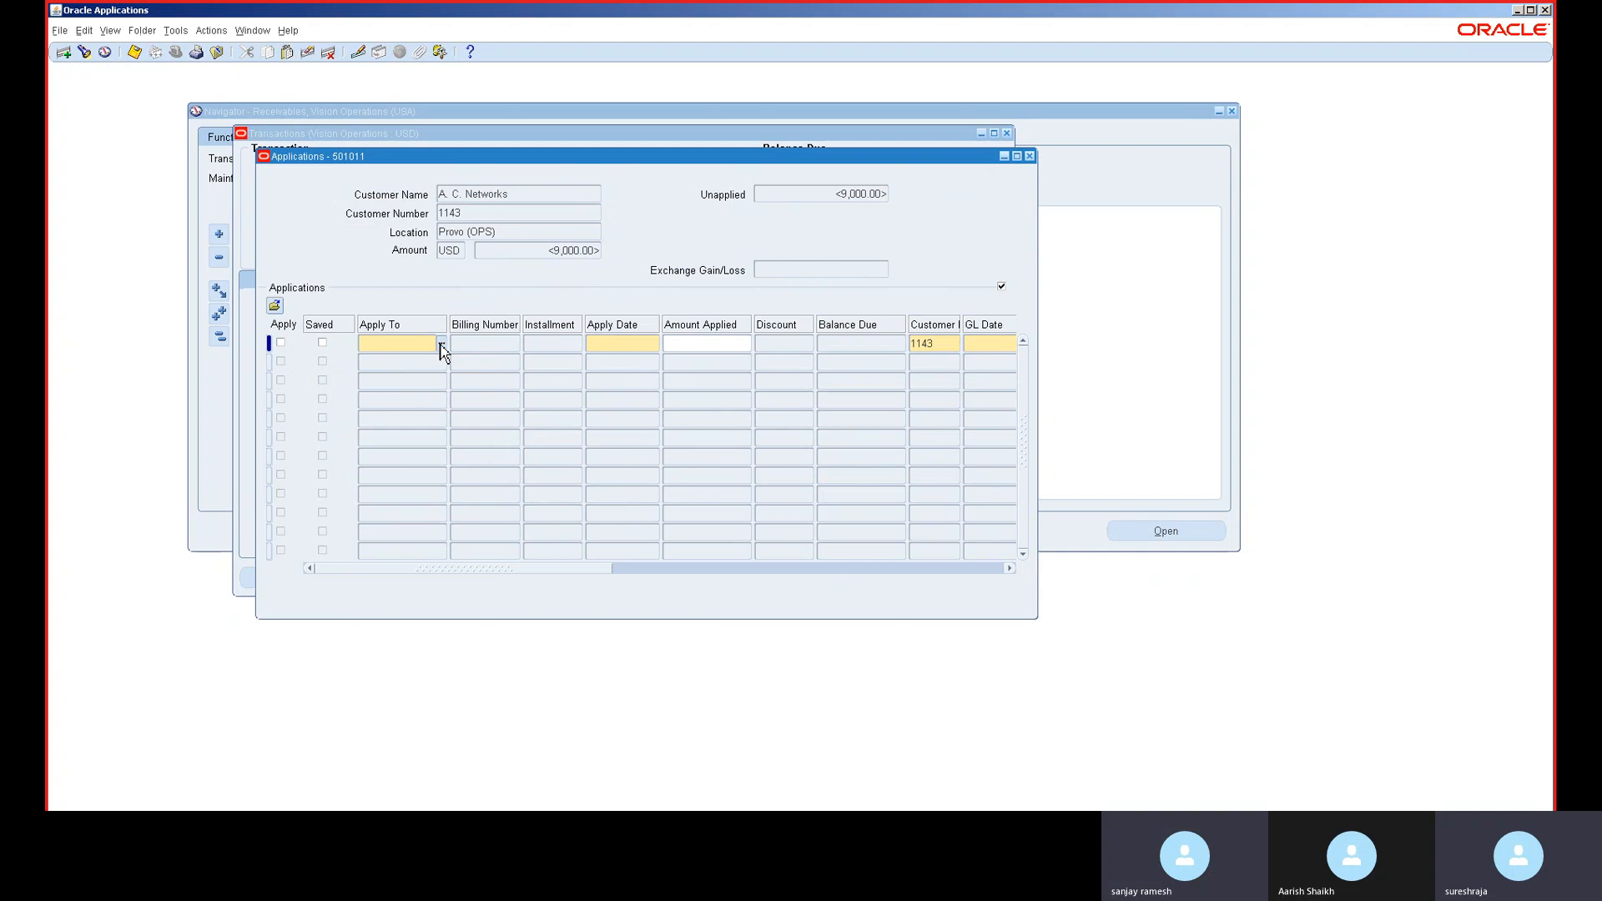
{"action": "left_click", "coordinate": [442, 344]}
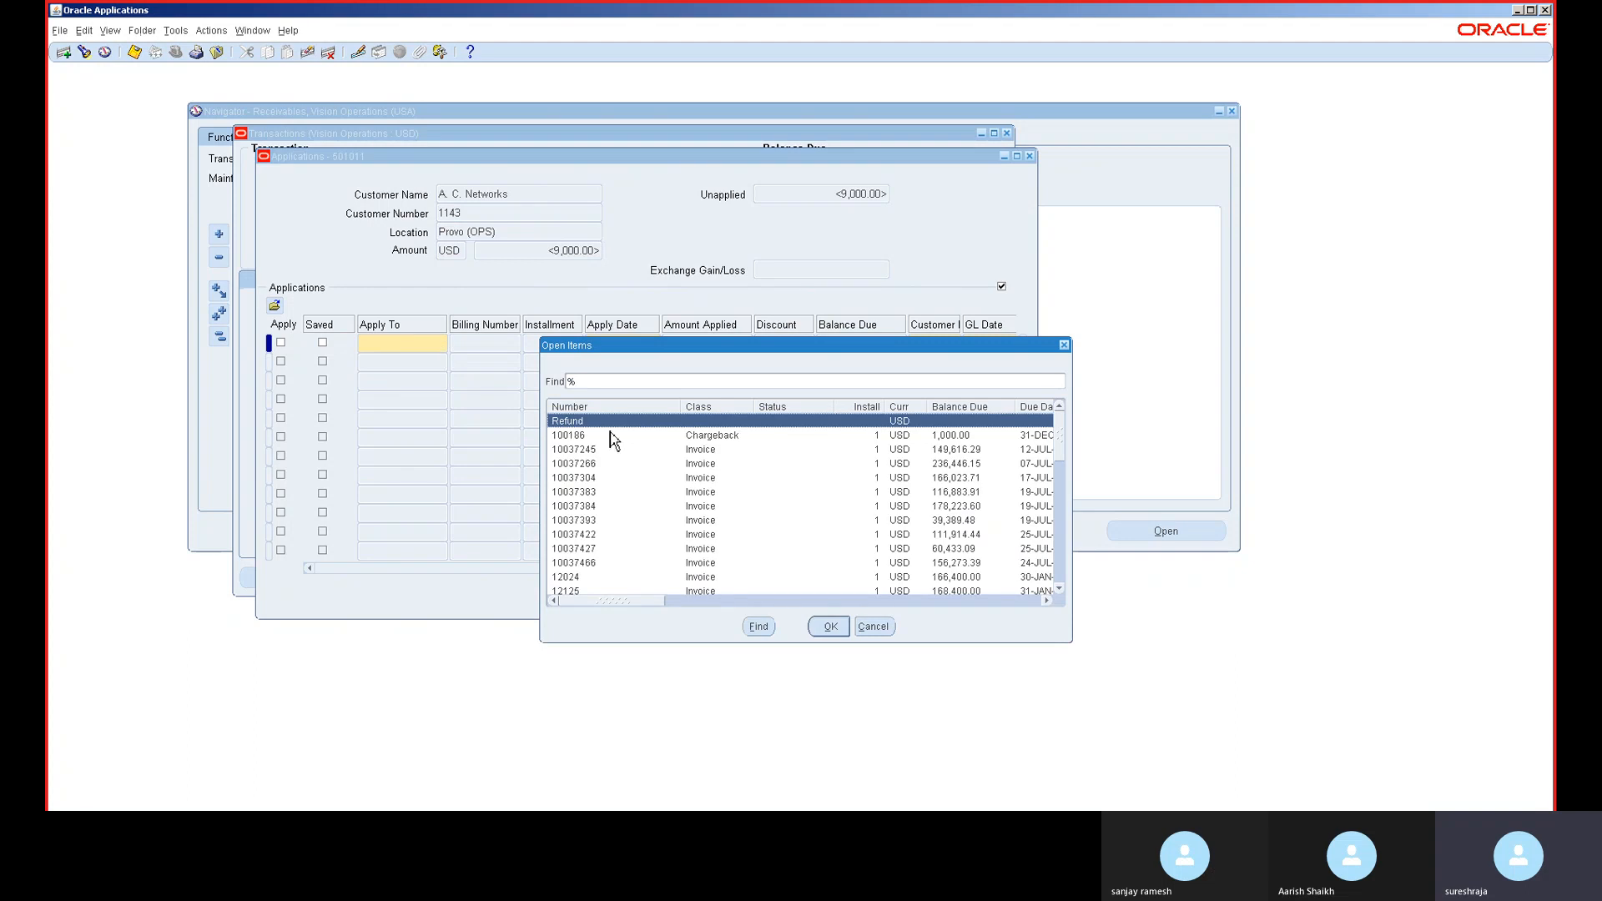
{"action": "double_click", "coordinate": [755, 455]}
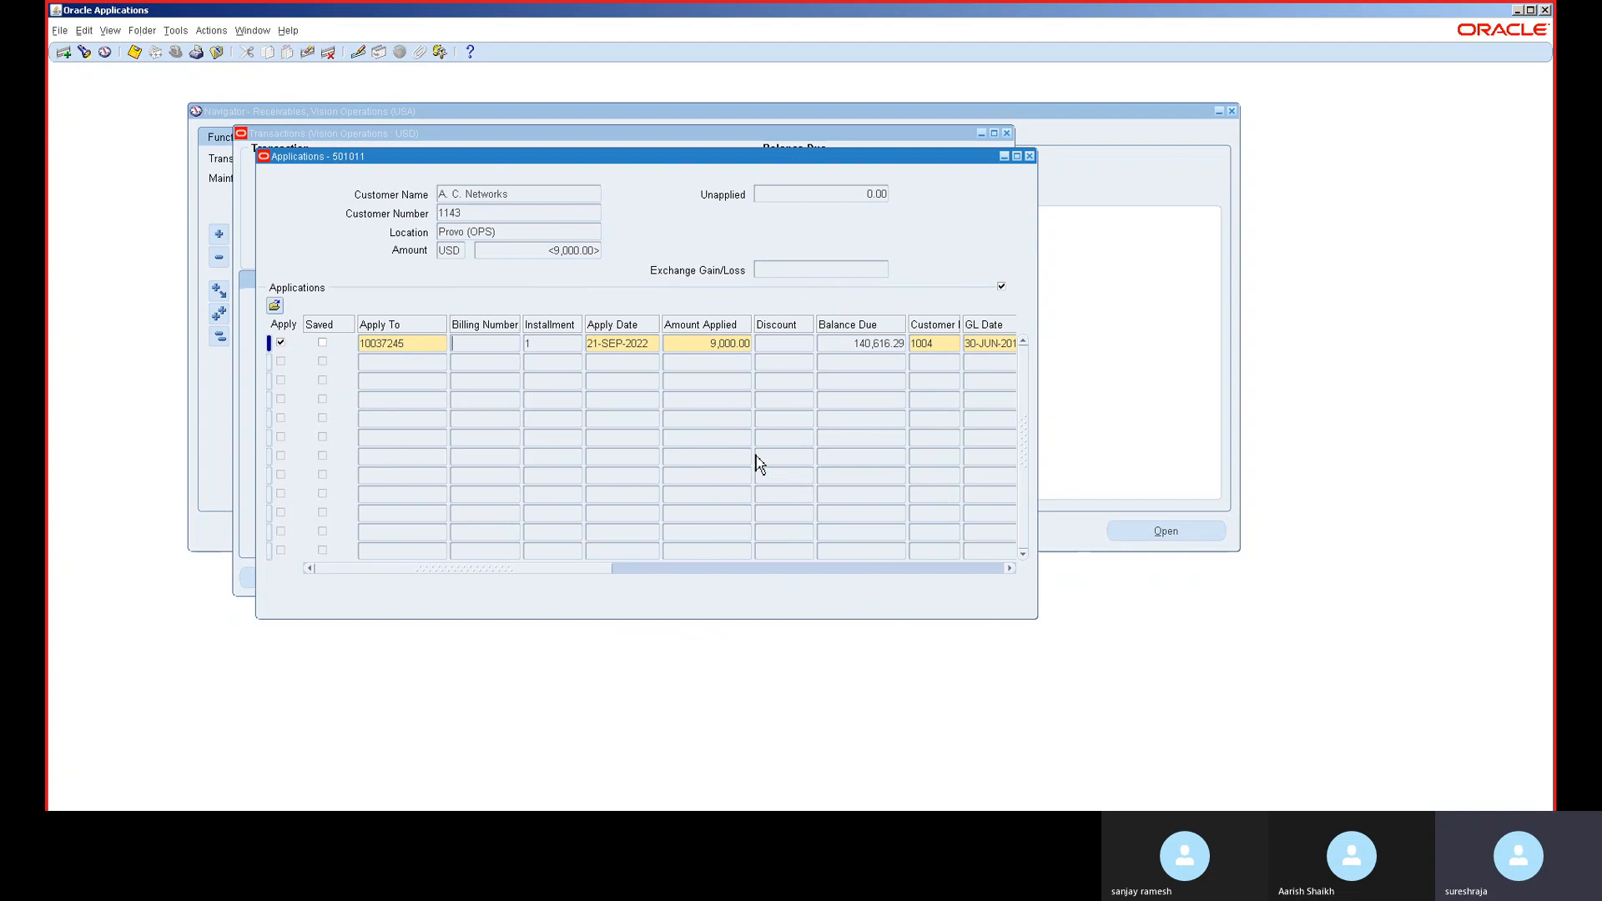
{"action": "double_click", "coordinate": [618, 343]}
{"action": "key", "text": "ctrl+v"}
{"action": "key", "text": "Tab"}
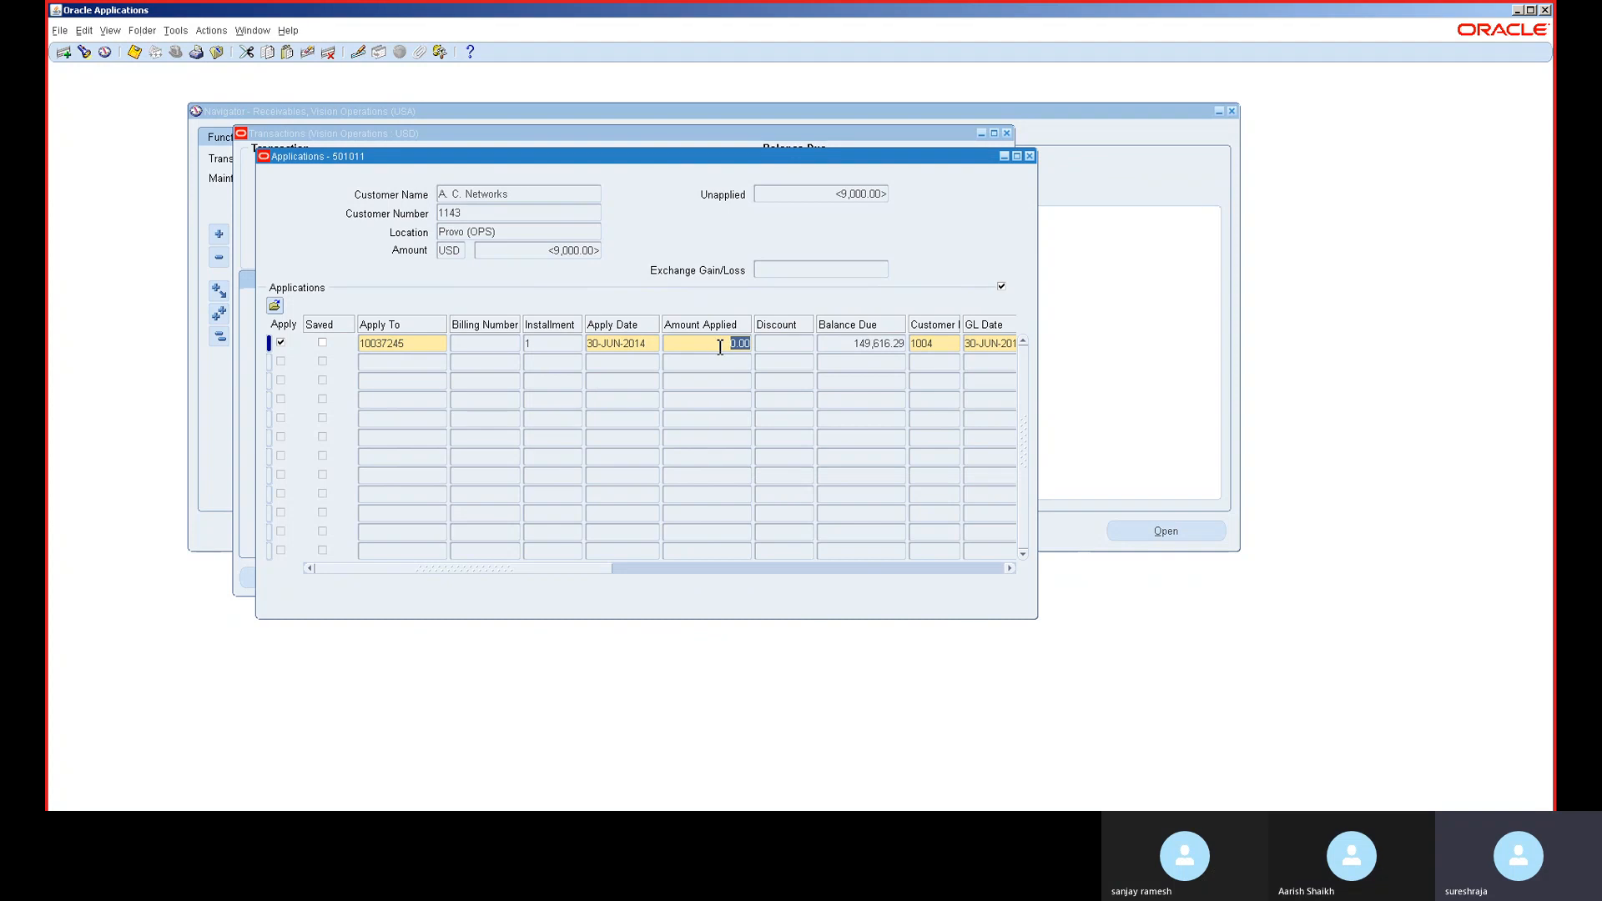
{"action": "left_click_drag", "start_coordinate": [727, 155], "coordinate": [726, 160]}
{"action": "type", "text": "9,"}
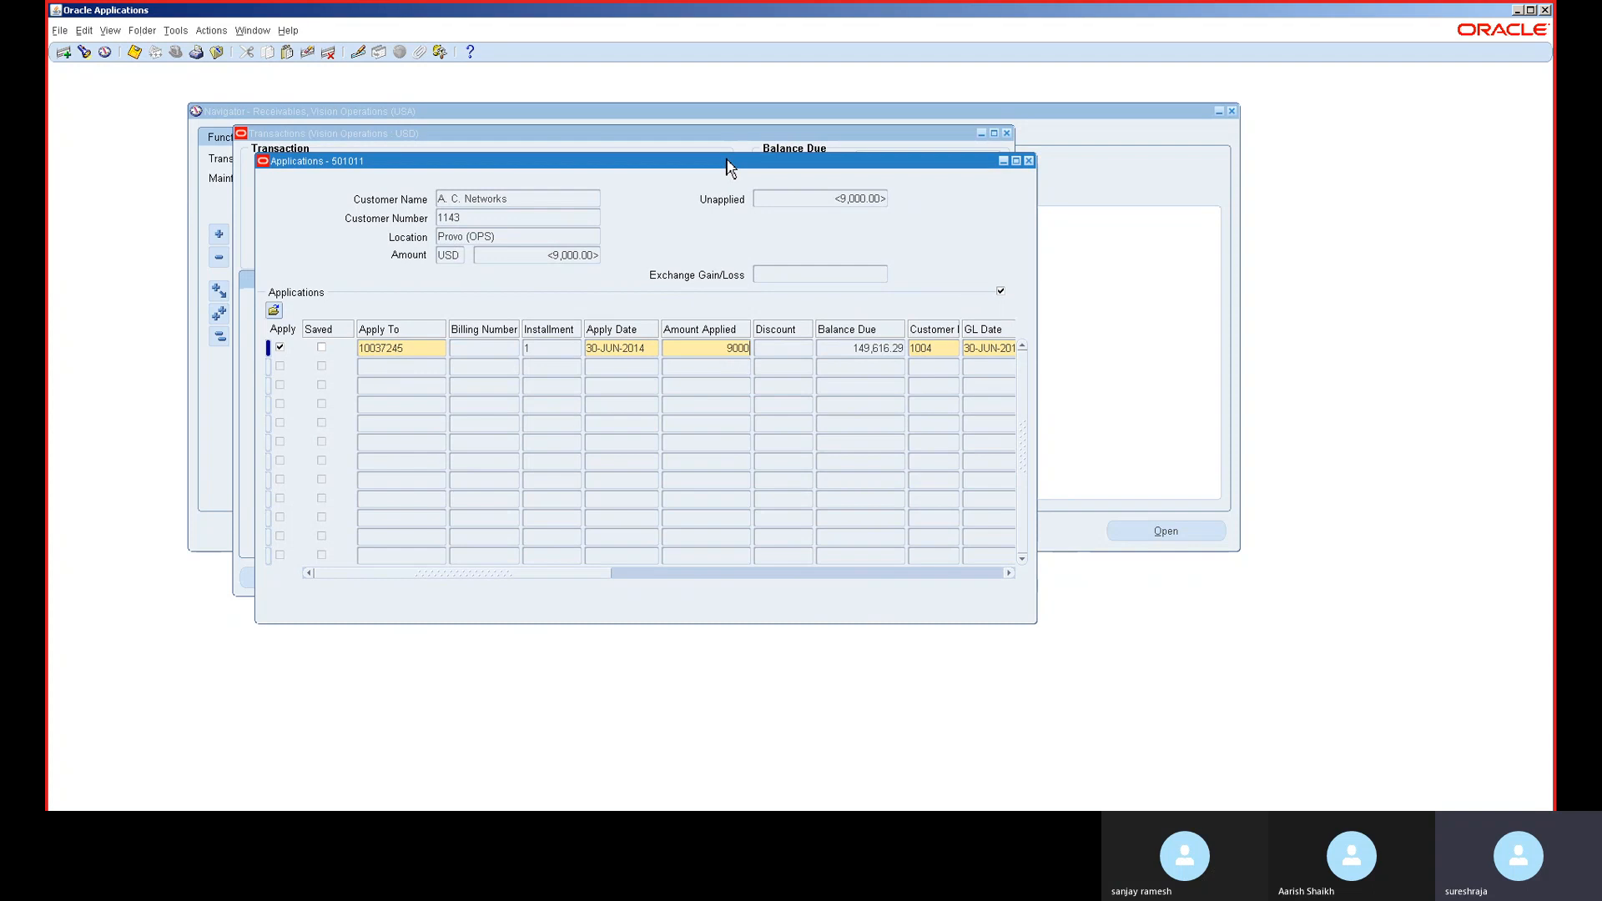
{"action": "type", "text": "000"}
{"action": "key", "text": "Tab"}
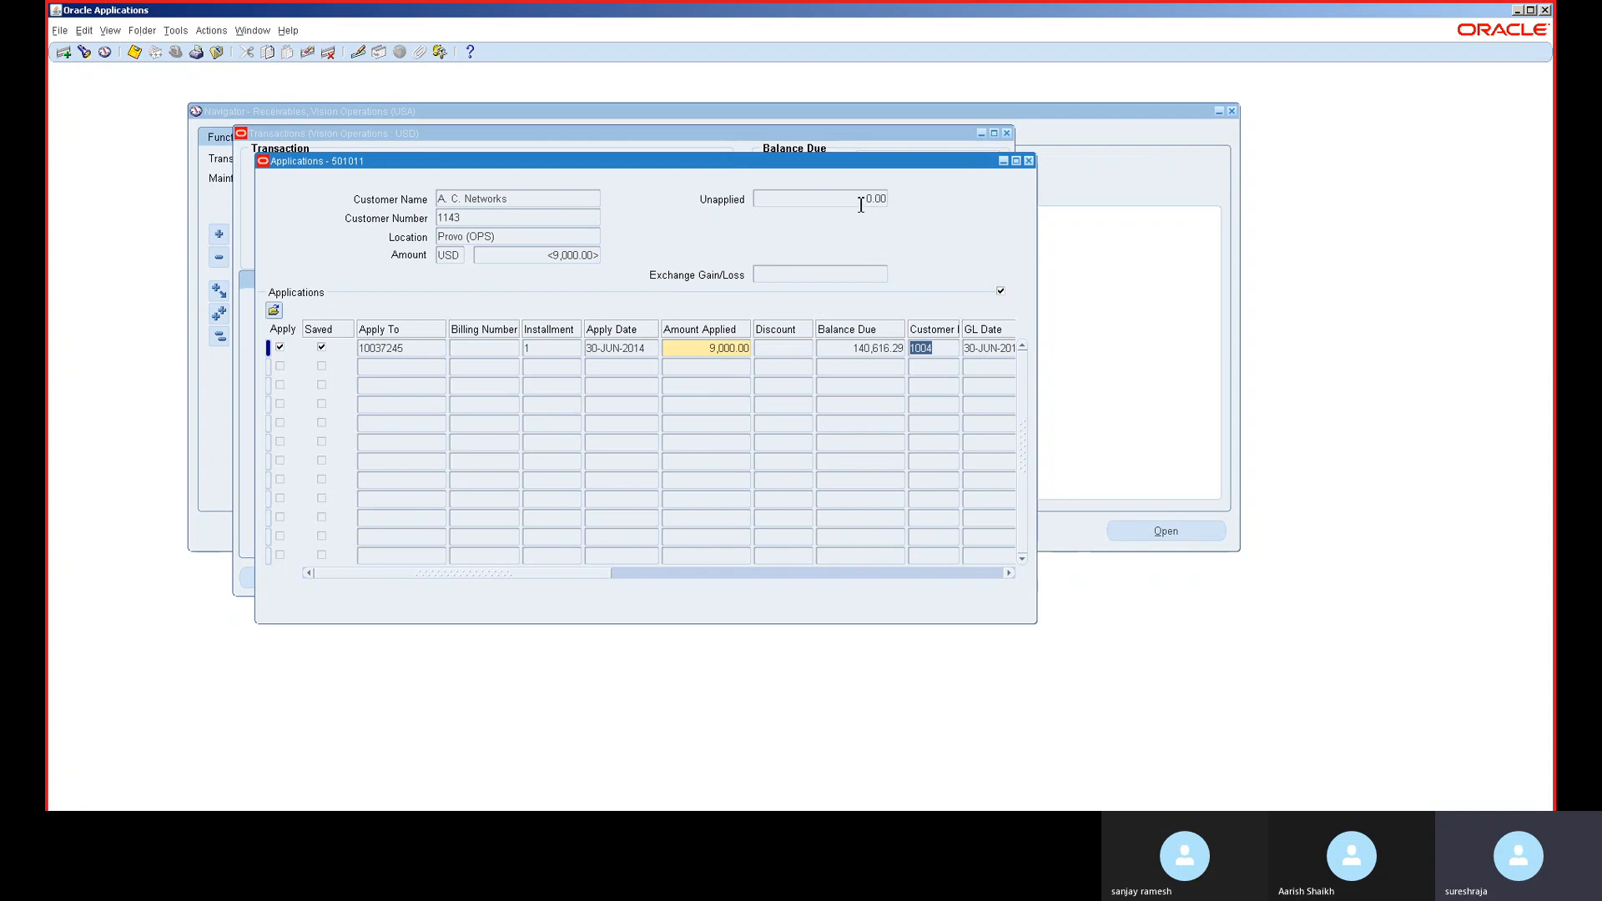
{"action": "left_click", "coordinate": [1028, 161]}
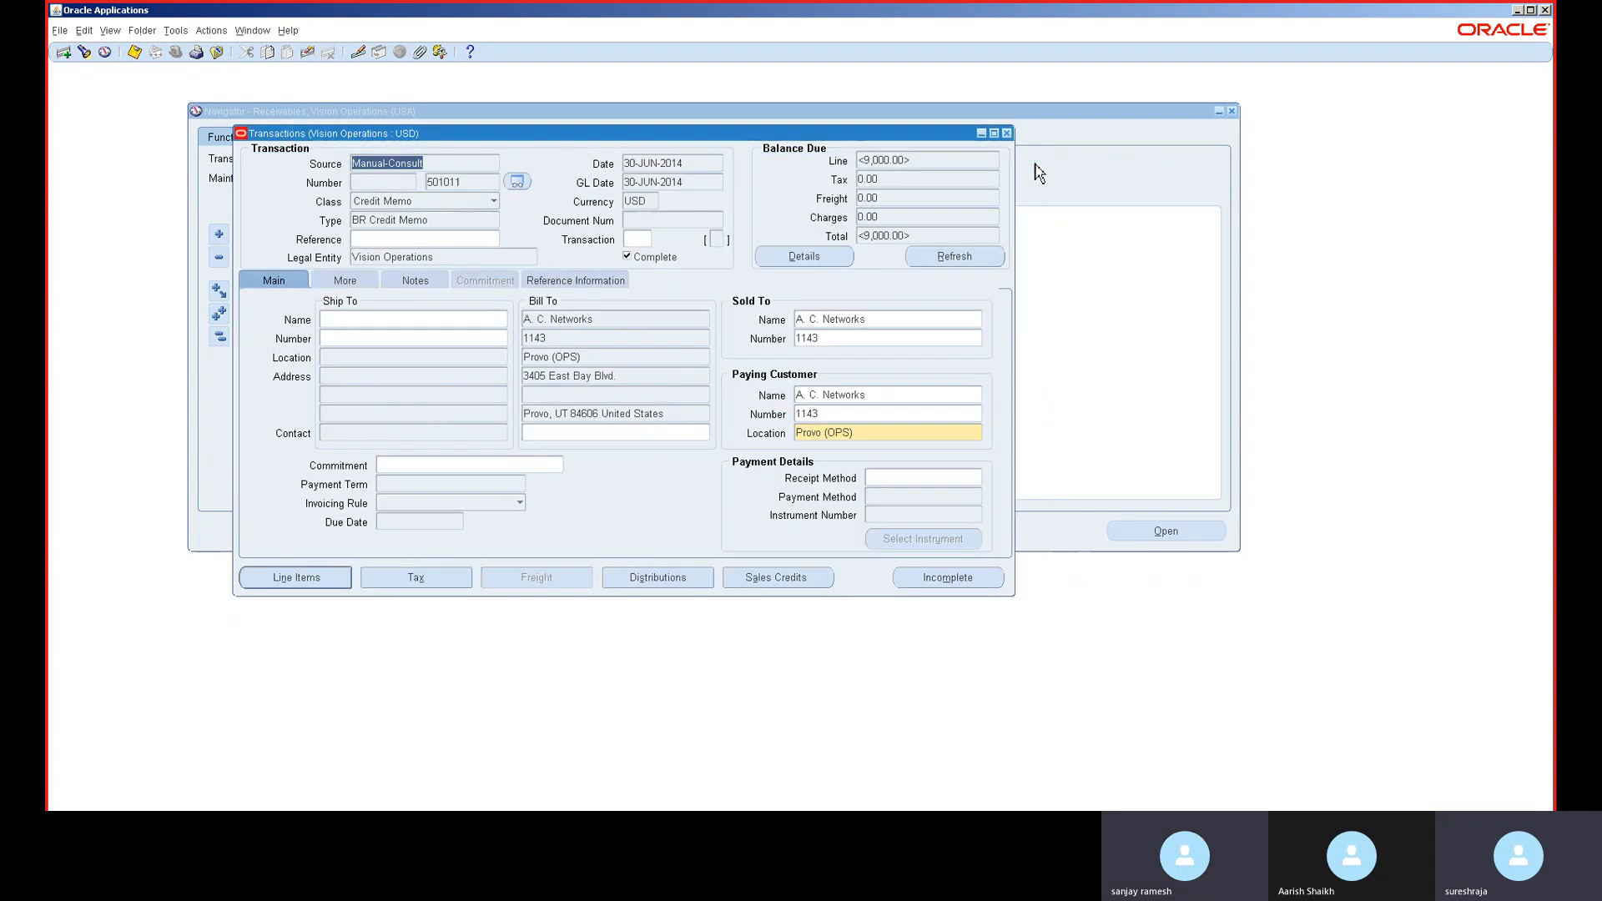
- Refresh the balance due to 0.00 and review the credit memo's distributions and detailed balances
{"action": "left_click", "coordinate": [951, 260]}
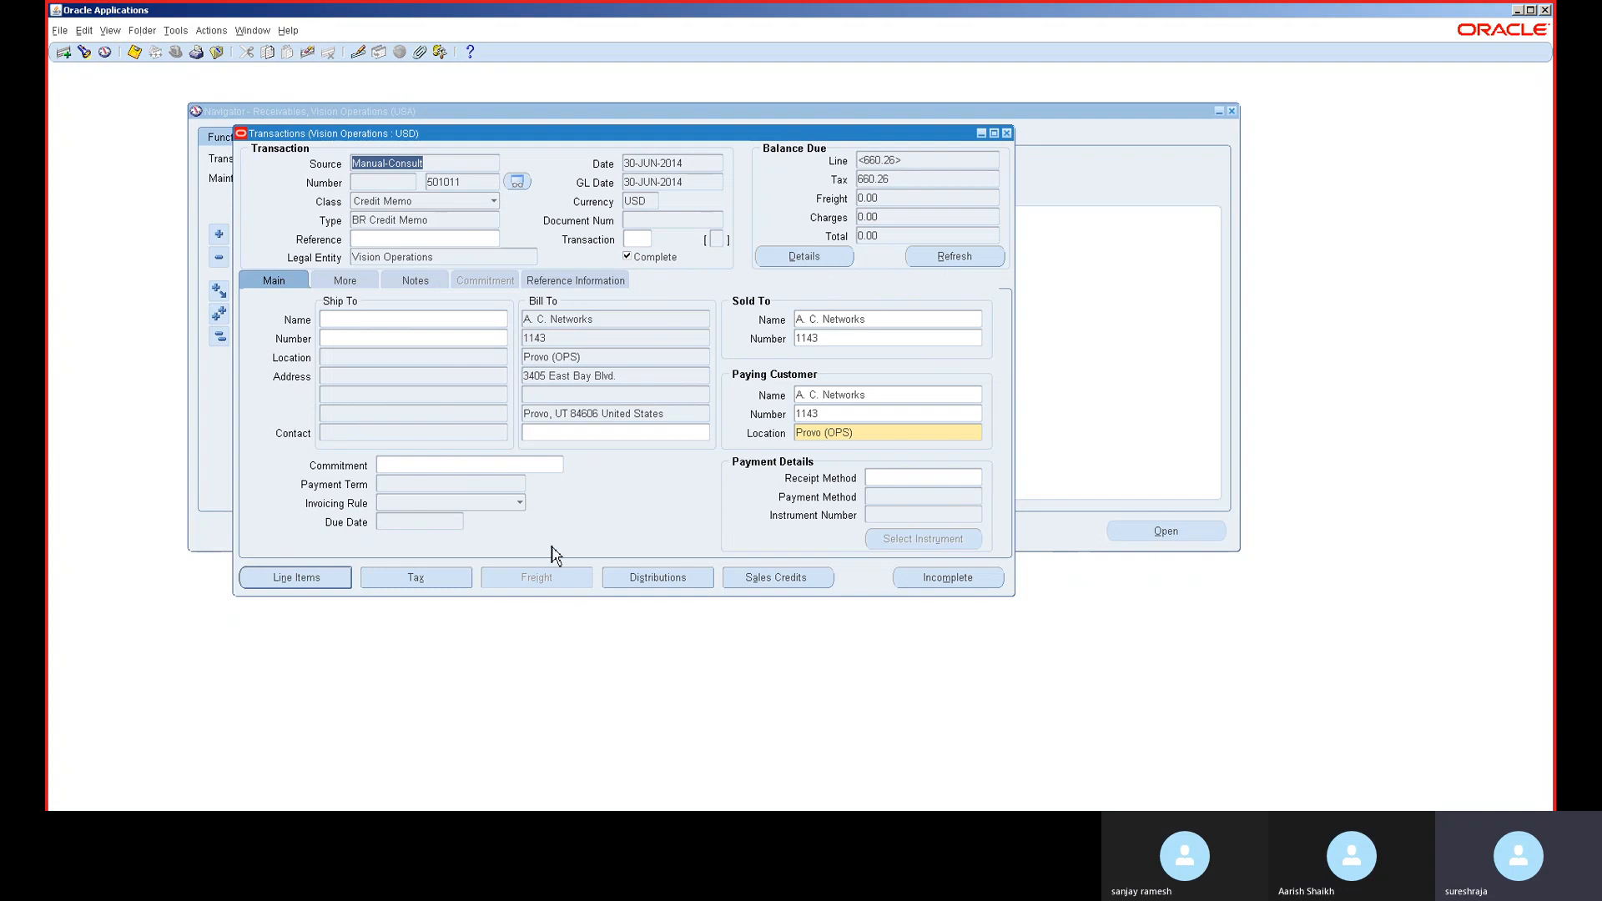
{"action": "left_click", "coordinate": [668, 582]}
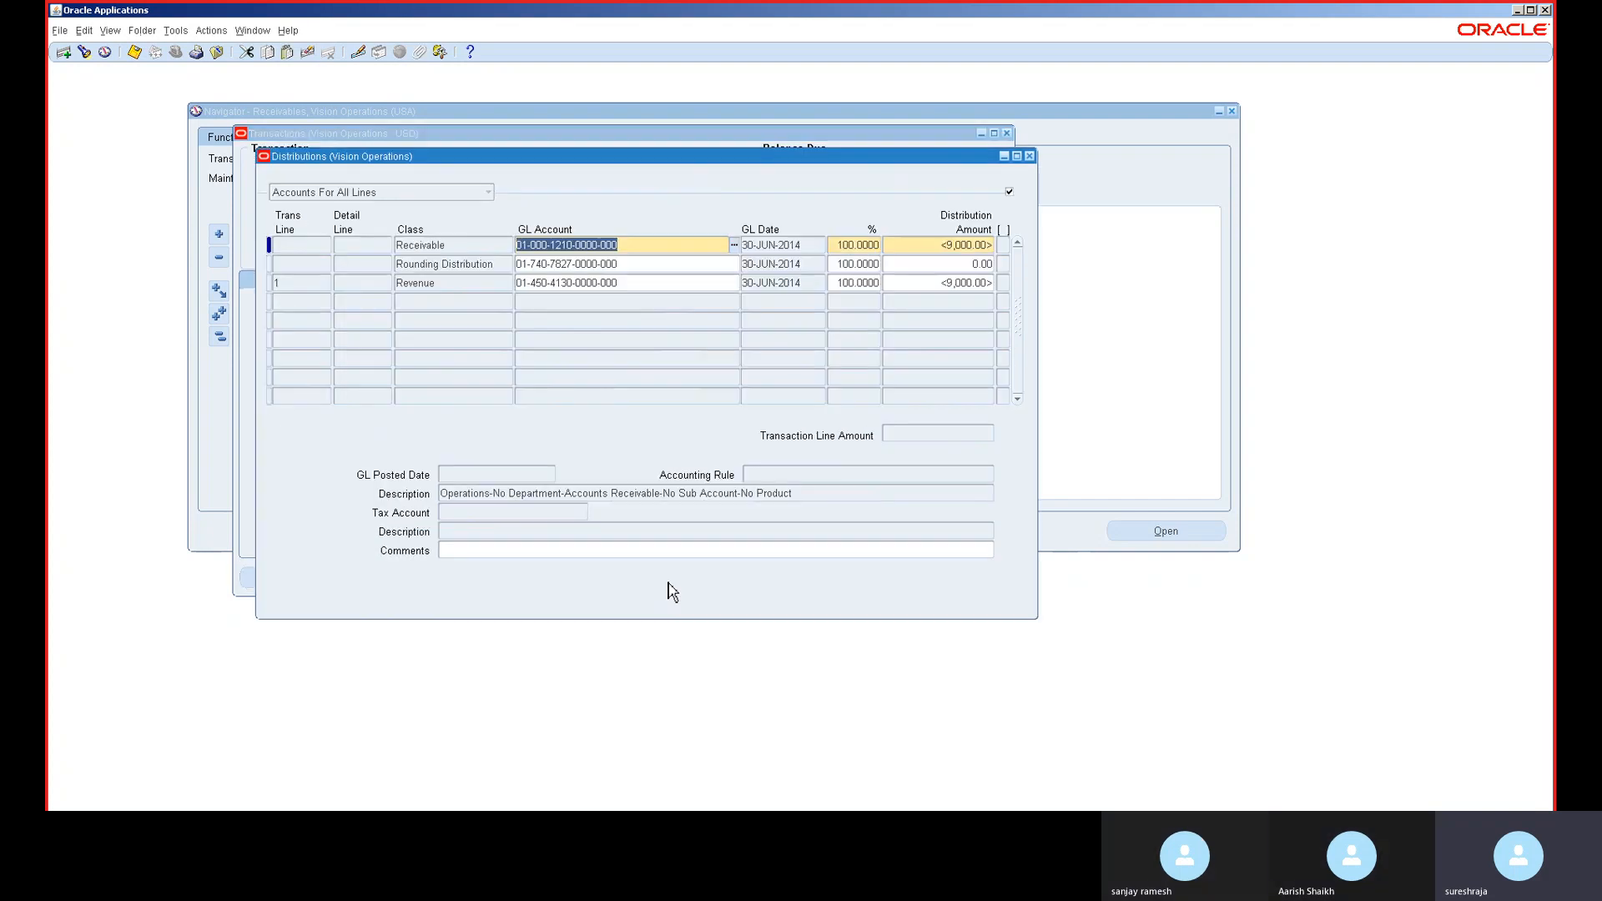
{"action": "left_click", "coordinate": [1030, 156]}
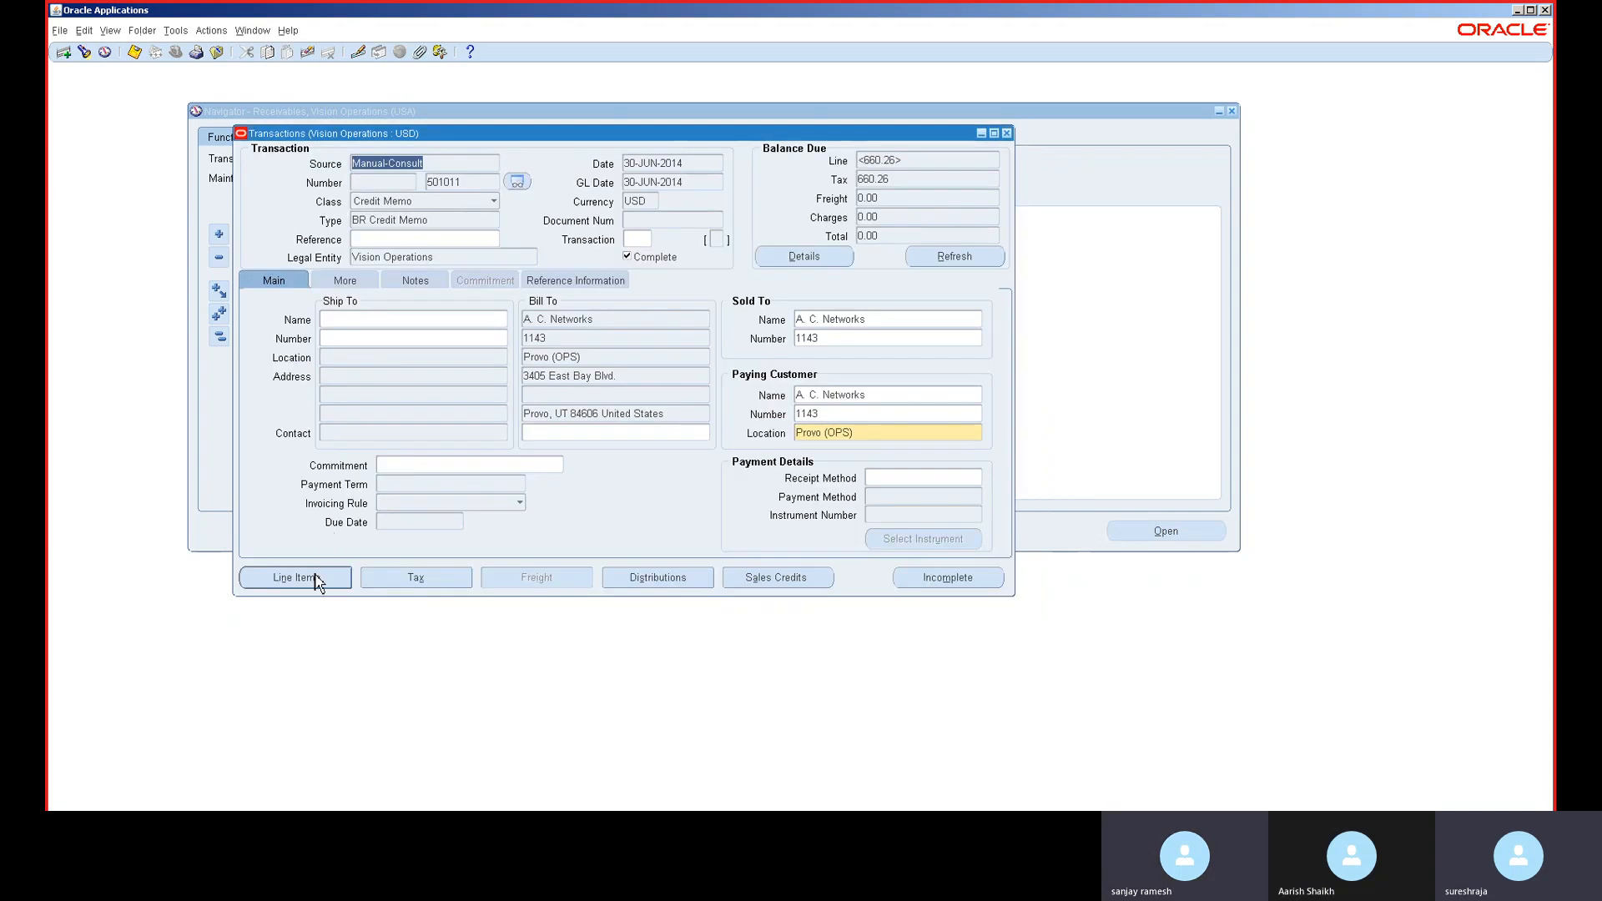
{"action": "left_click", "coordinate": [822, 260]}
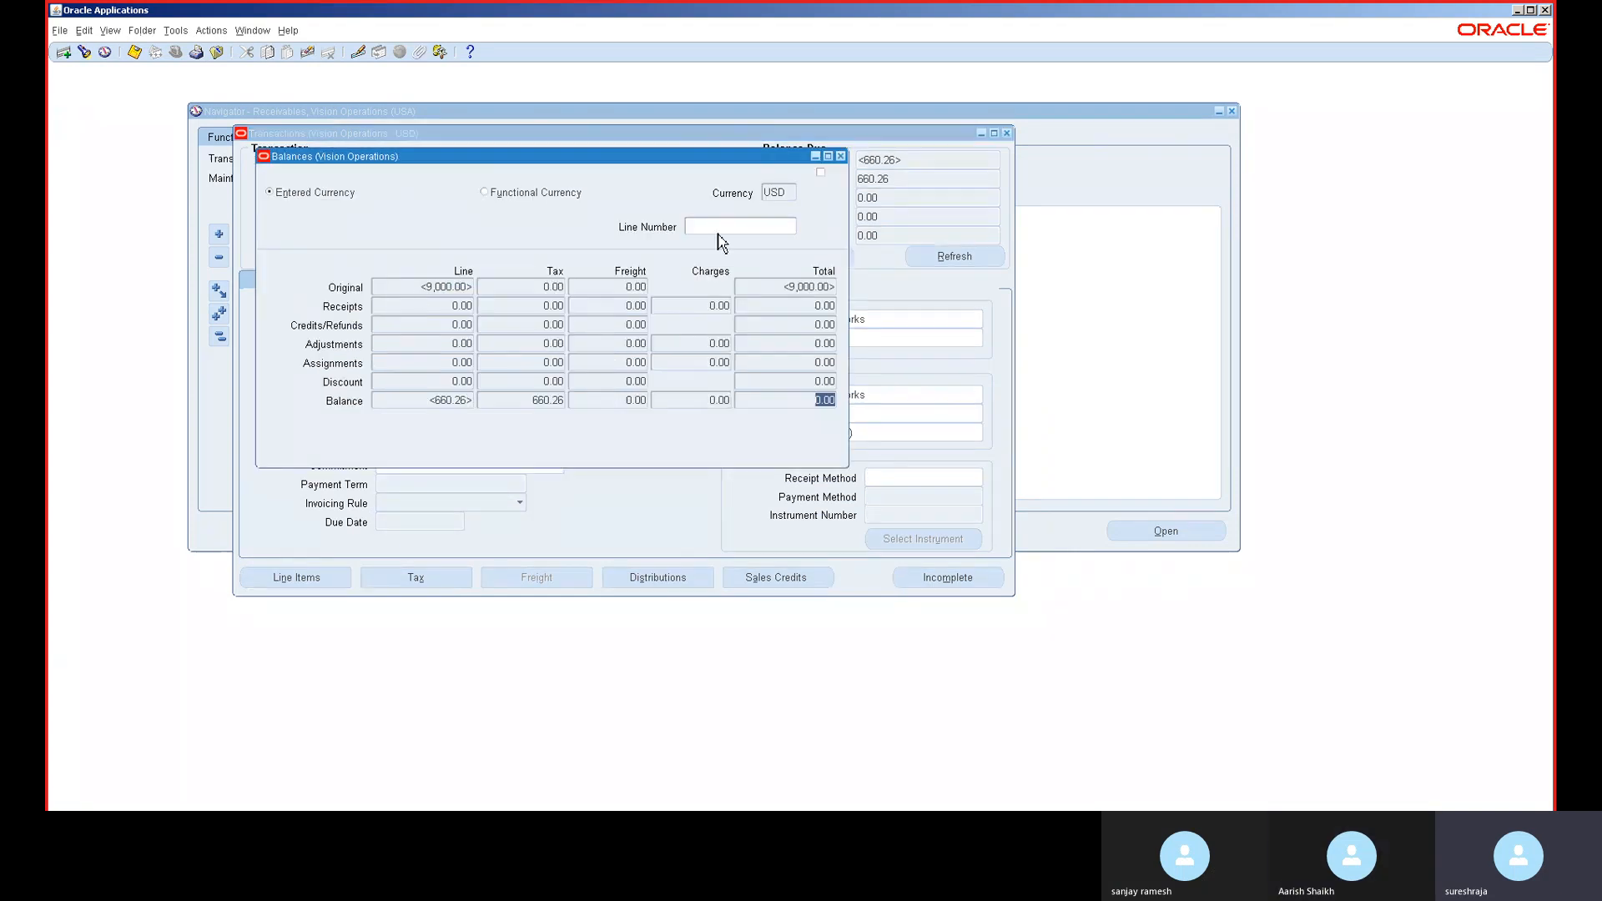
{"action": "left_click", "coordinate": [841, 157]}
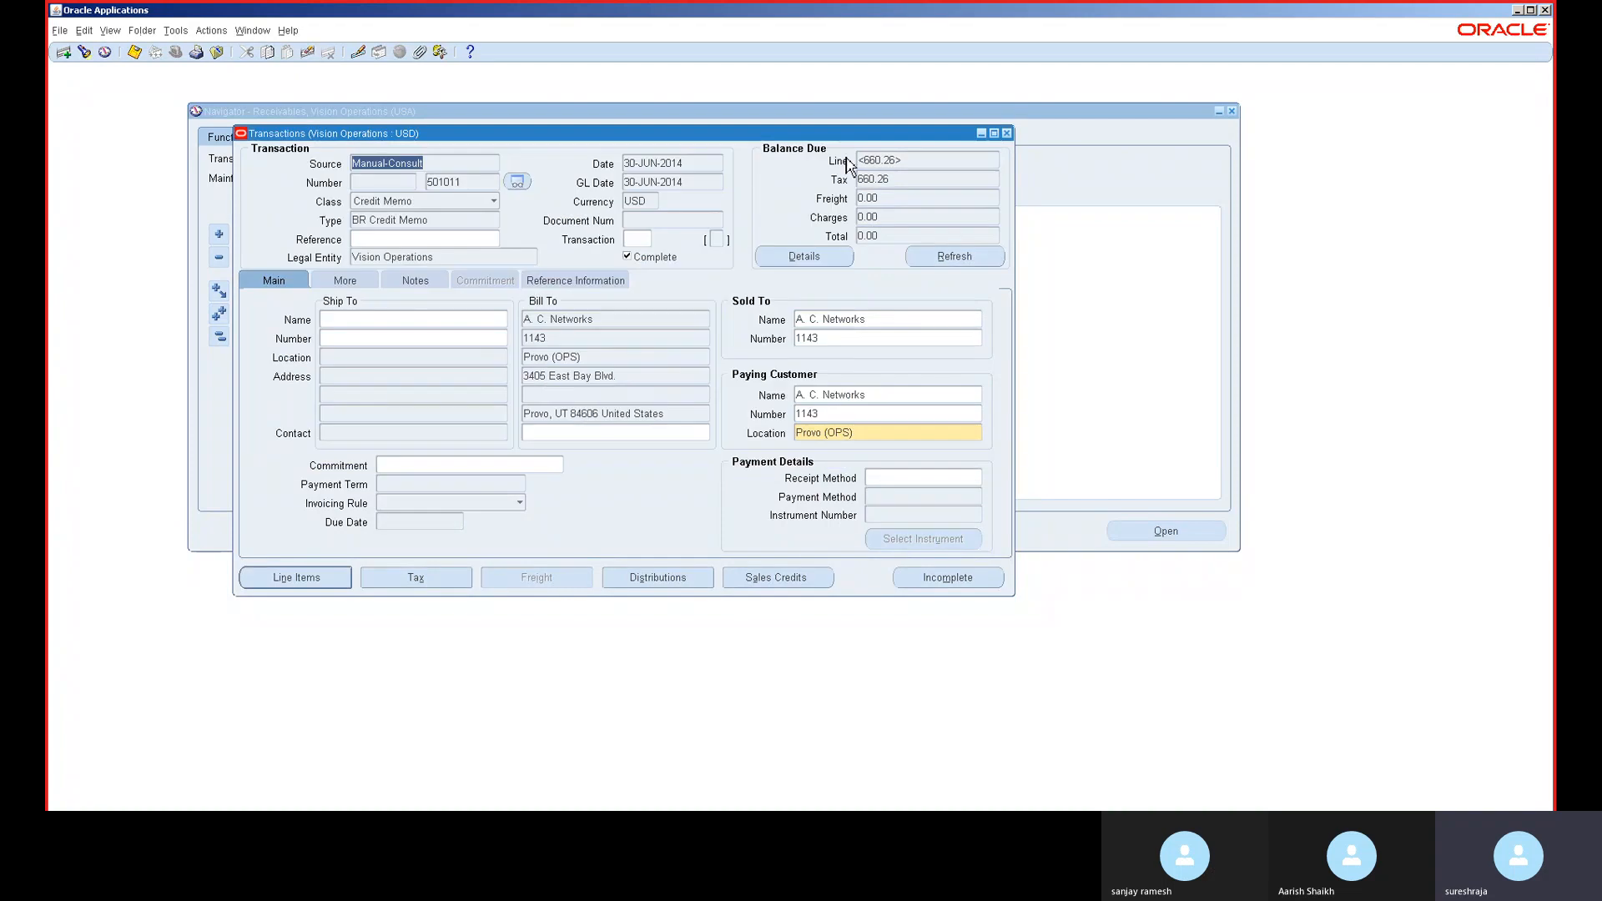
{"action": "left_click", "coordinate": [967, 262]}
{"action": "left_click", "coordinate": [961, 261]}
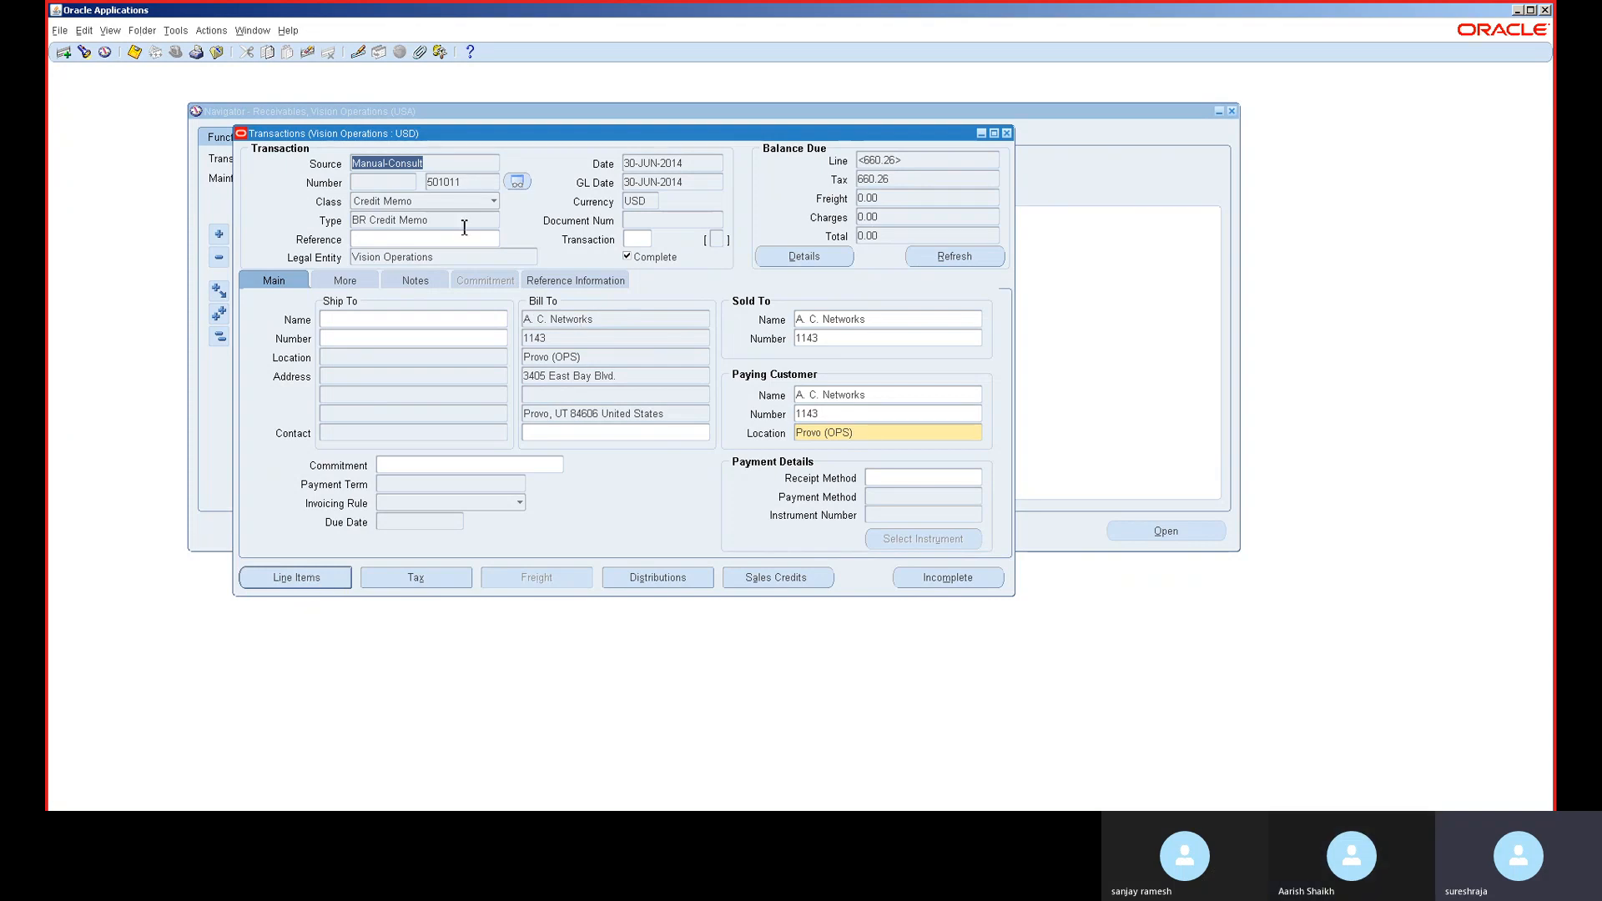
{"action": "double_click", "coordinate": [489, 182]}
{"action": "key", "text": "ctrl+c"}
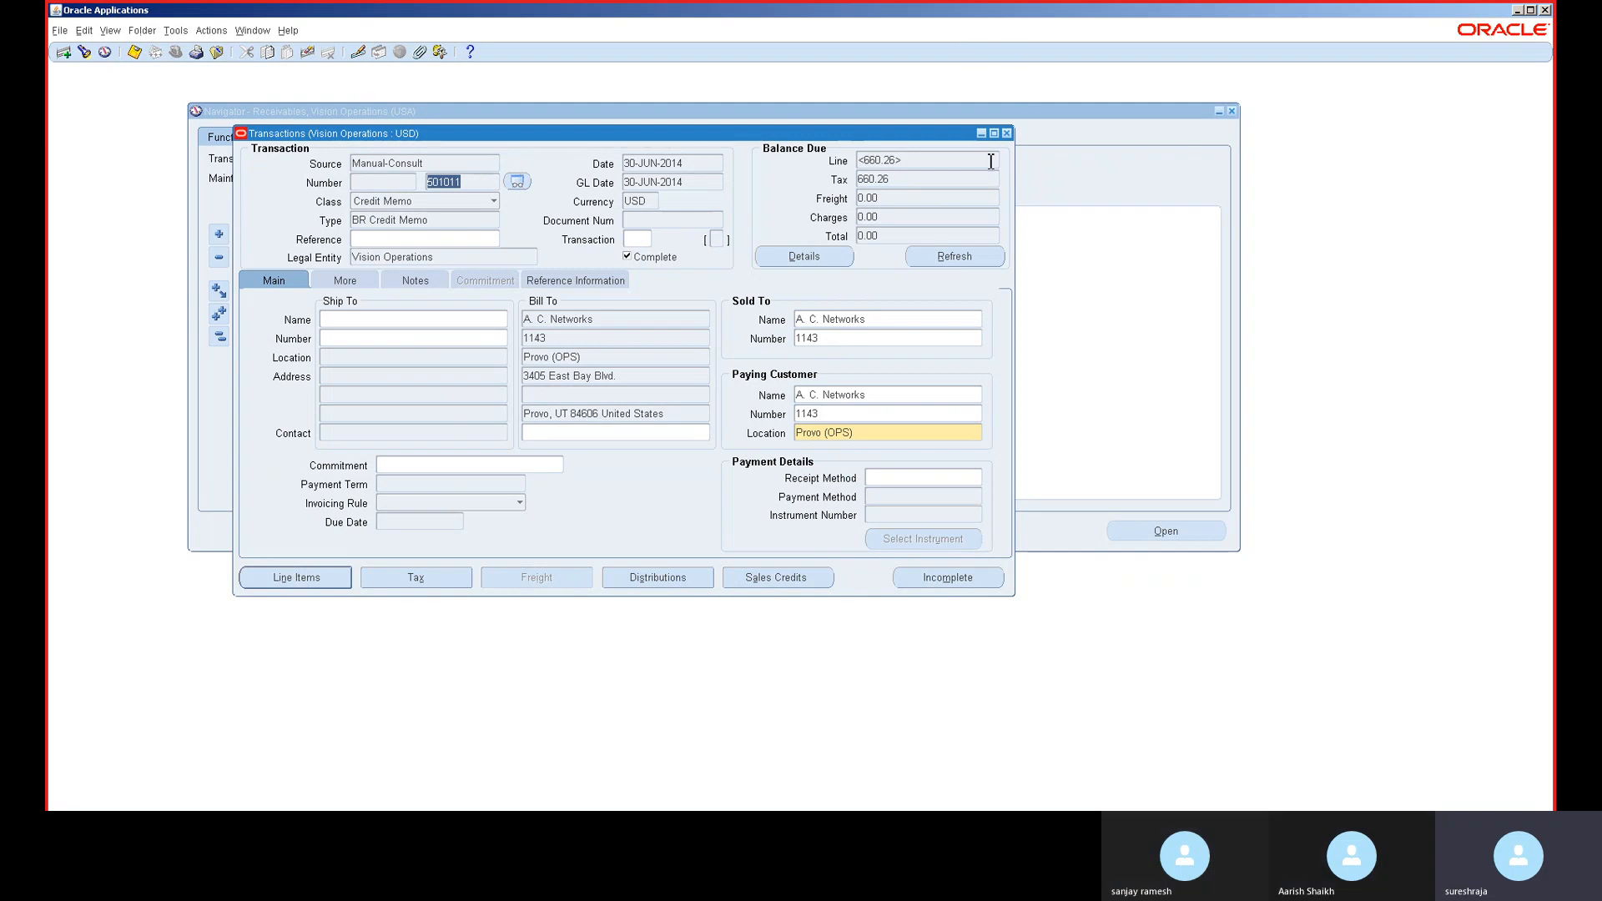
- Reopen Transactions and find credit memo 501011 by its transaction number
{"action": "left_click", "coordinate": [1007, 133]}
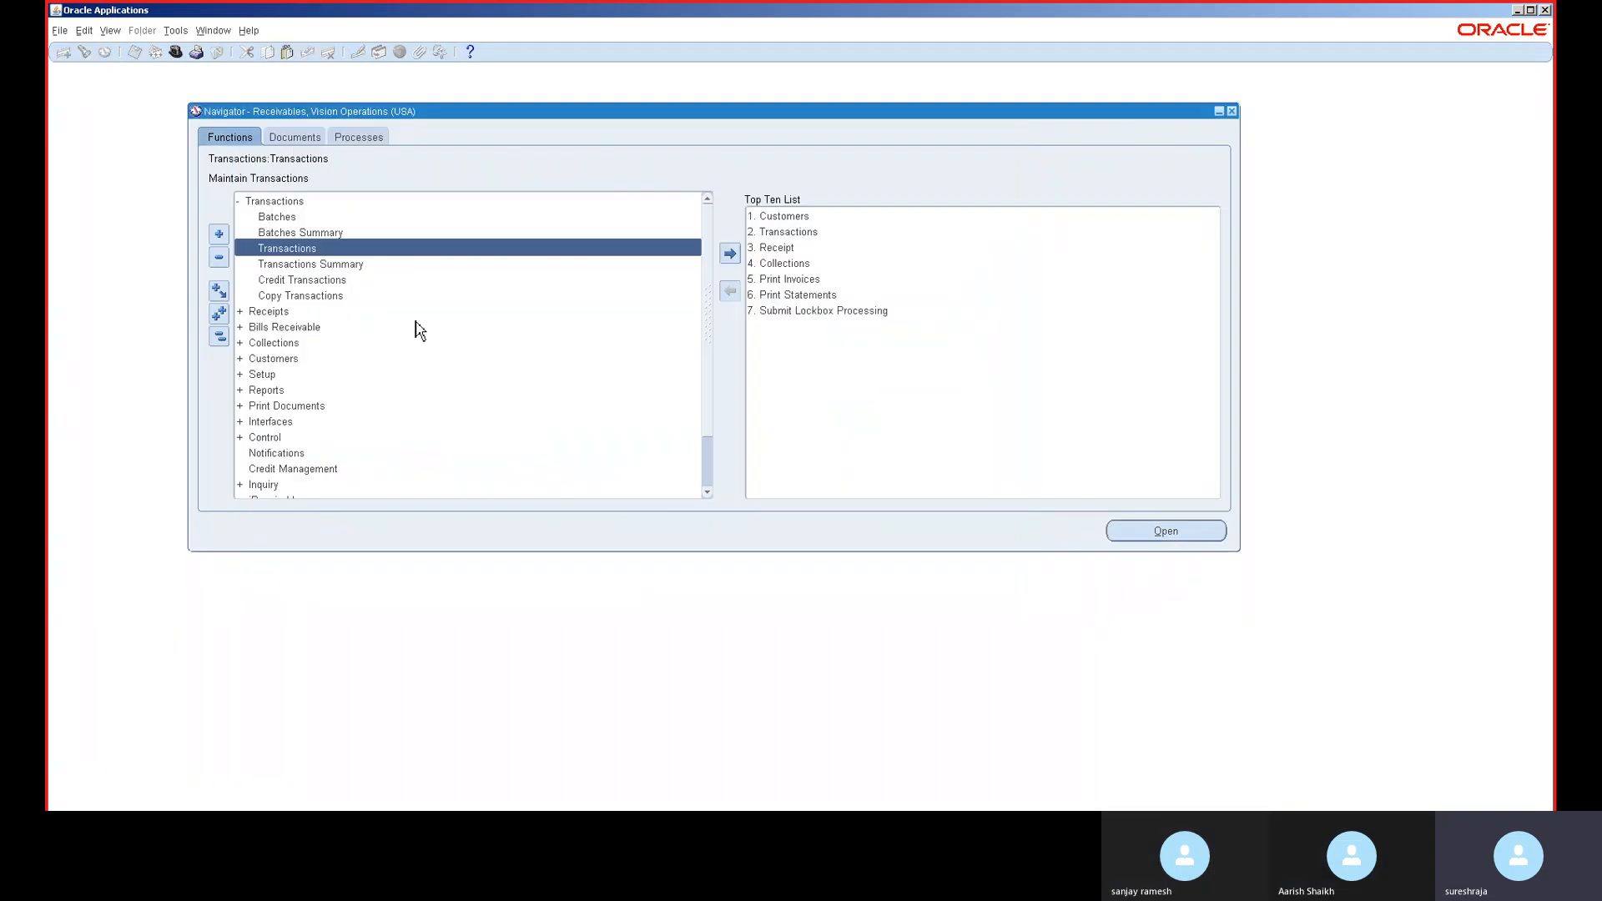
{"action": "double_click", "coordinate": [365, 248]}
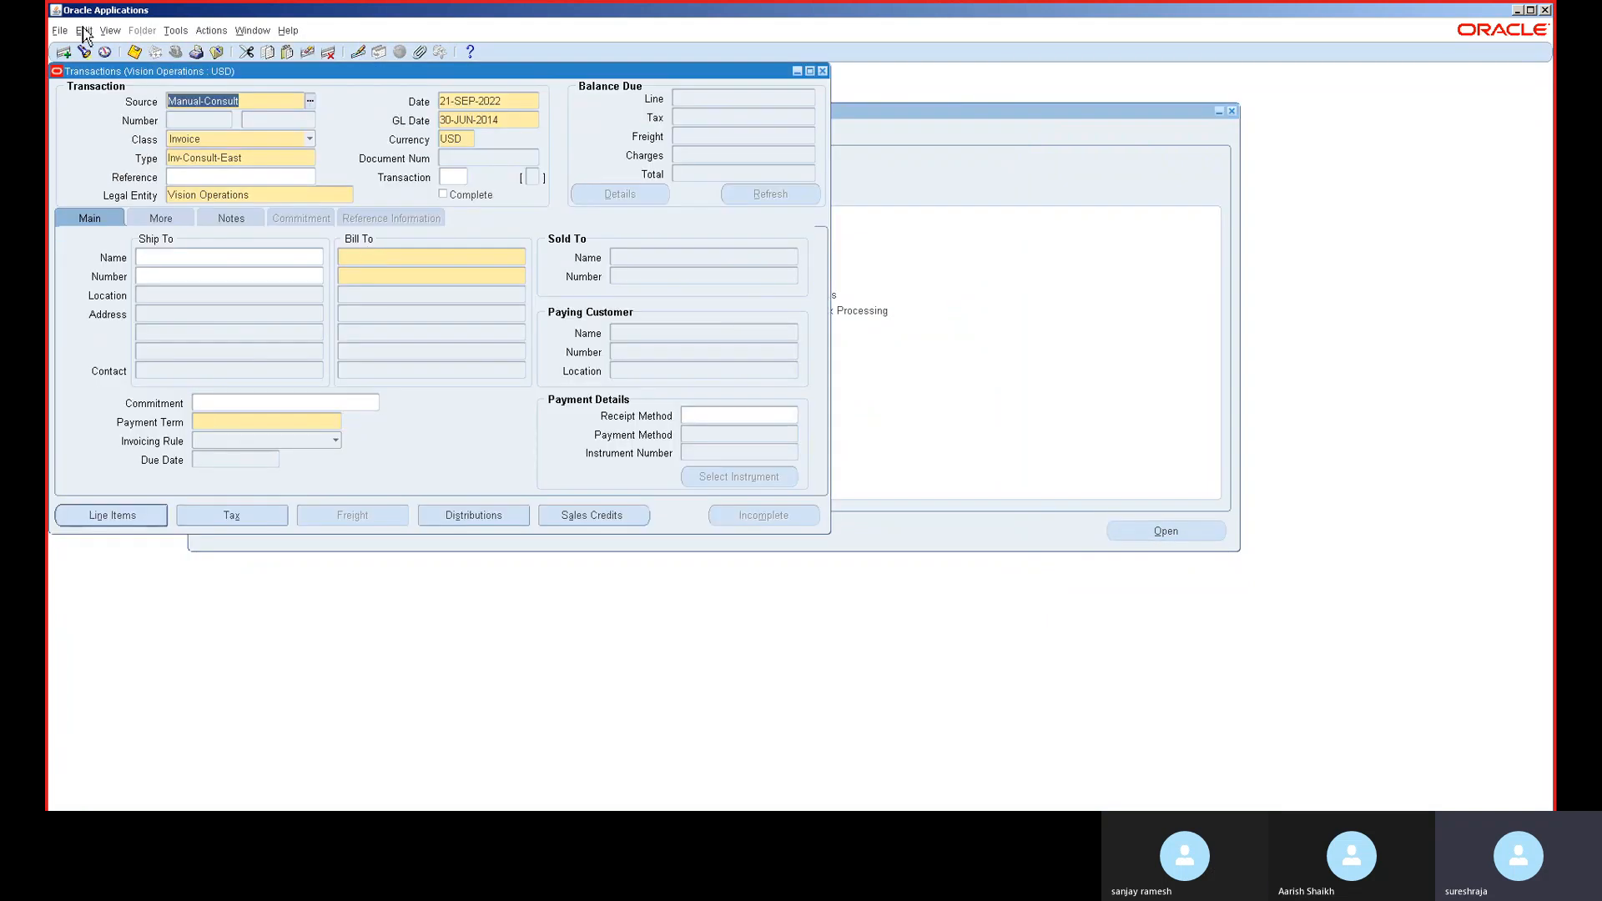
{"action": "left_click", "coordinate": [86, 53]}
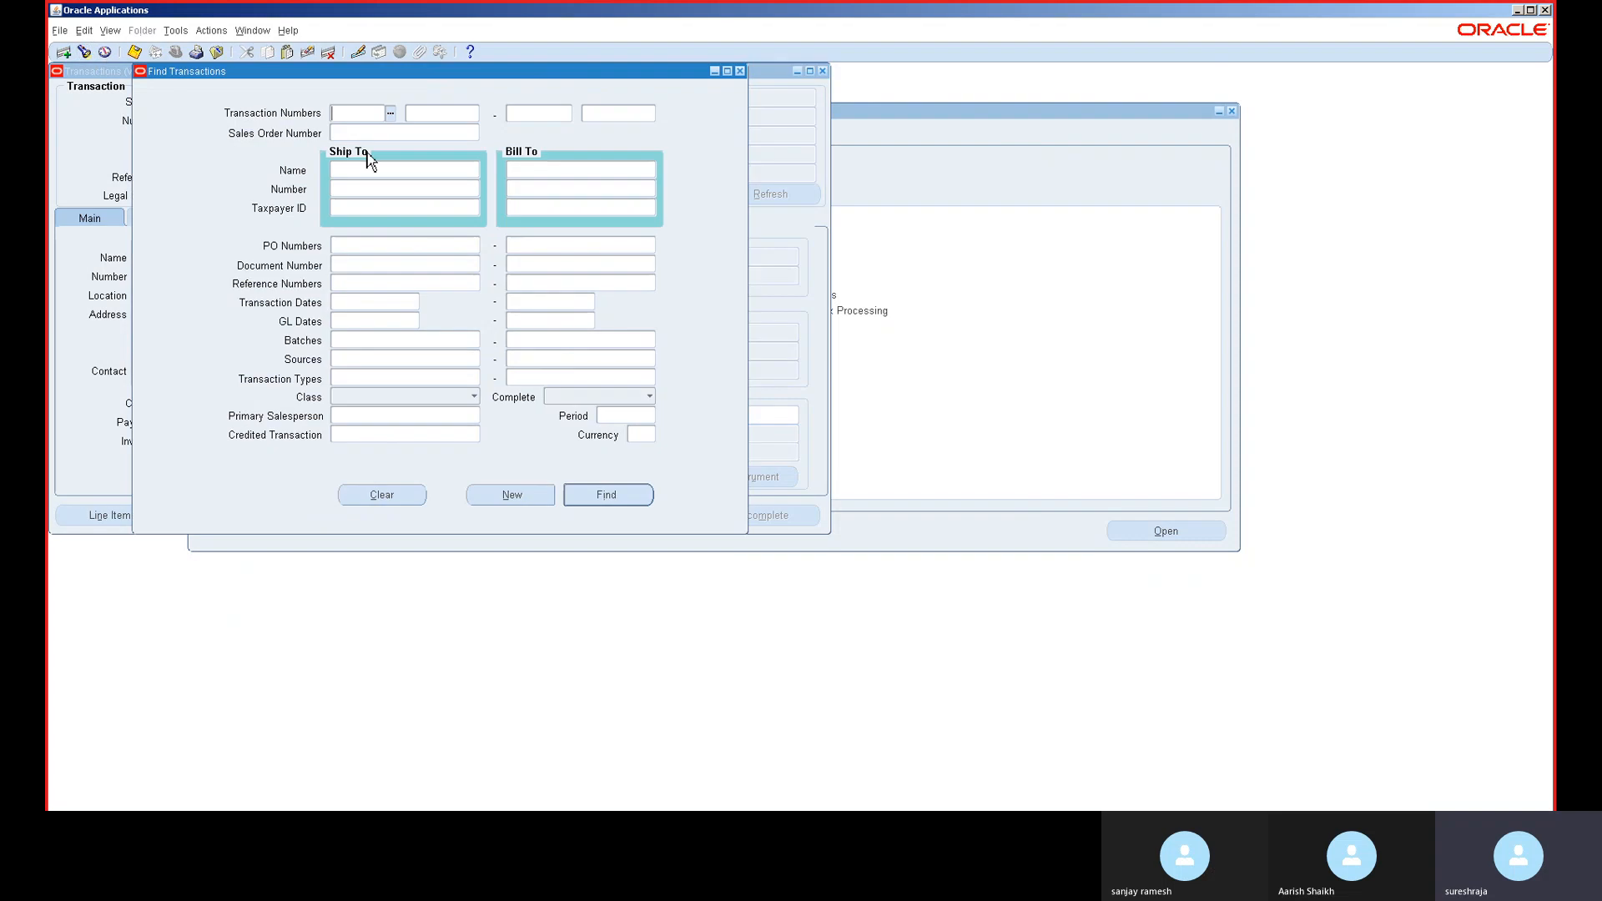
{"action": "key", "text": "ctrl+v"}
{"action": "key", "text": "Tab"}
{"action": "left_click", "coordinate": [616, 496]}
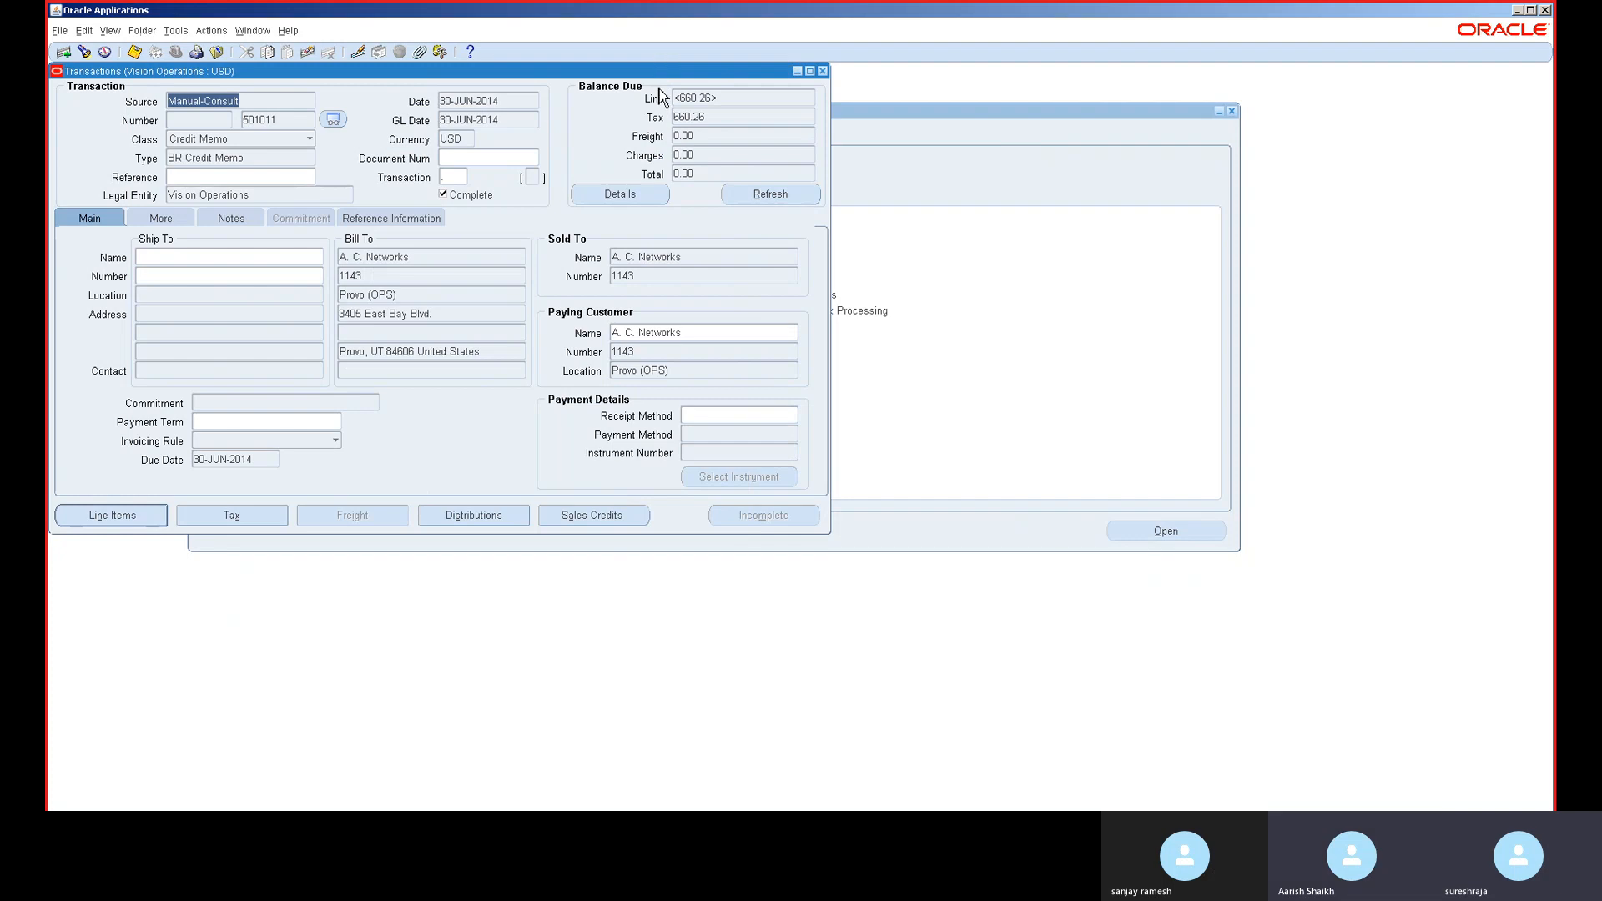
{"action": "left_click_drag", "start_coordinate": [658, 73], "coordinate": [859, 116]}
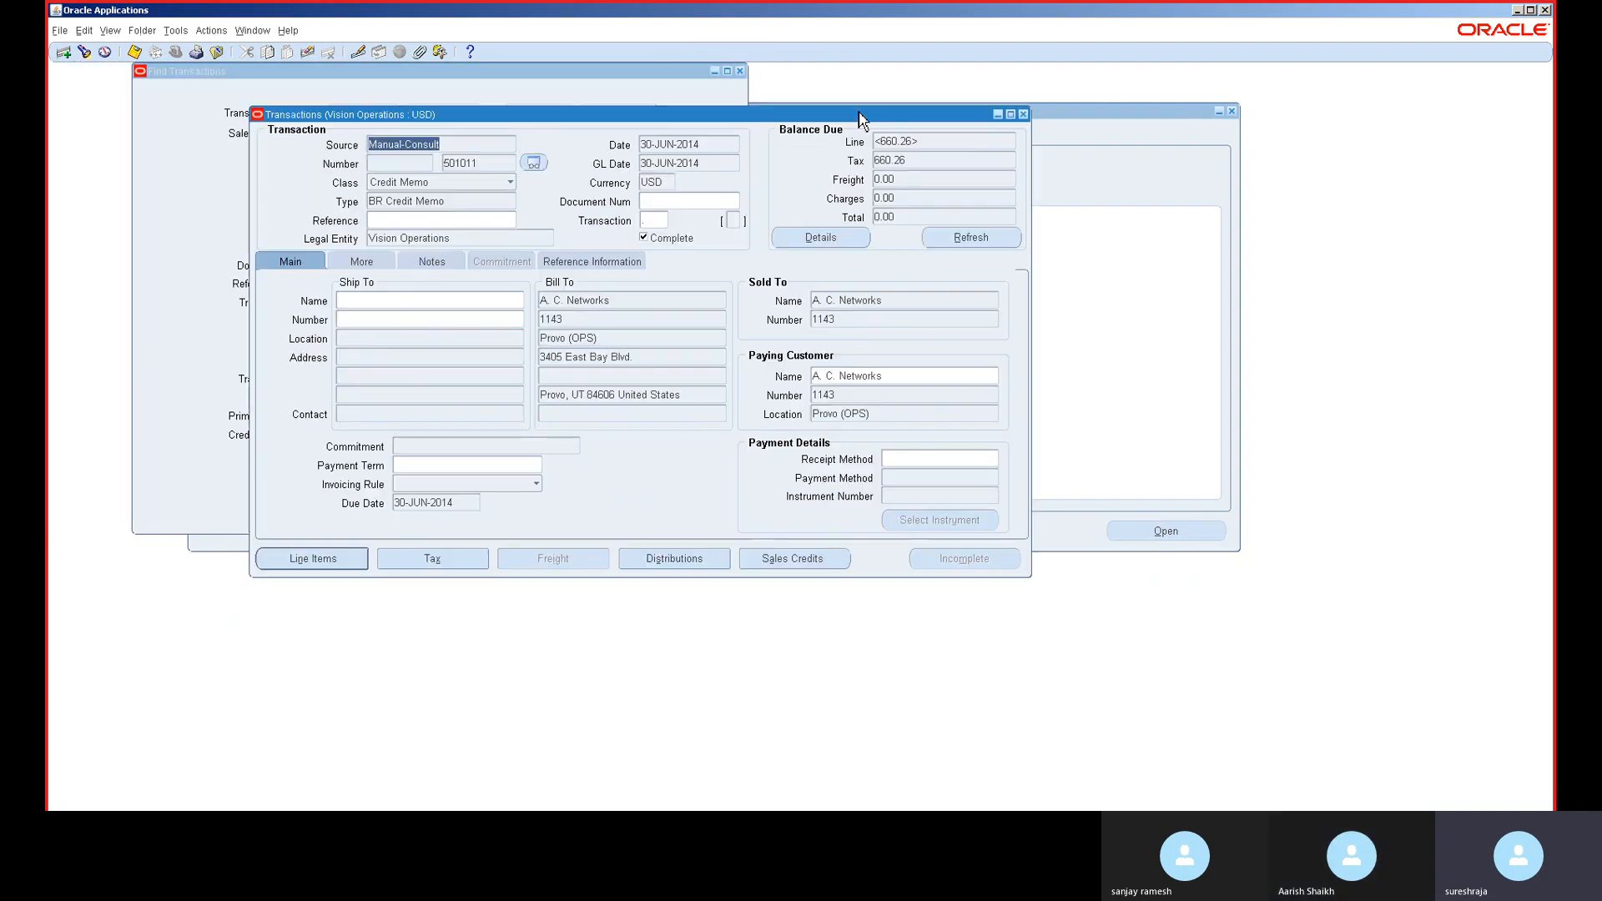
- Review credit memo 501011's functional-currency balances, distributions and line items
{"action": "left_click", "coordinate": [806, 240]}
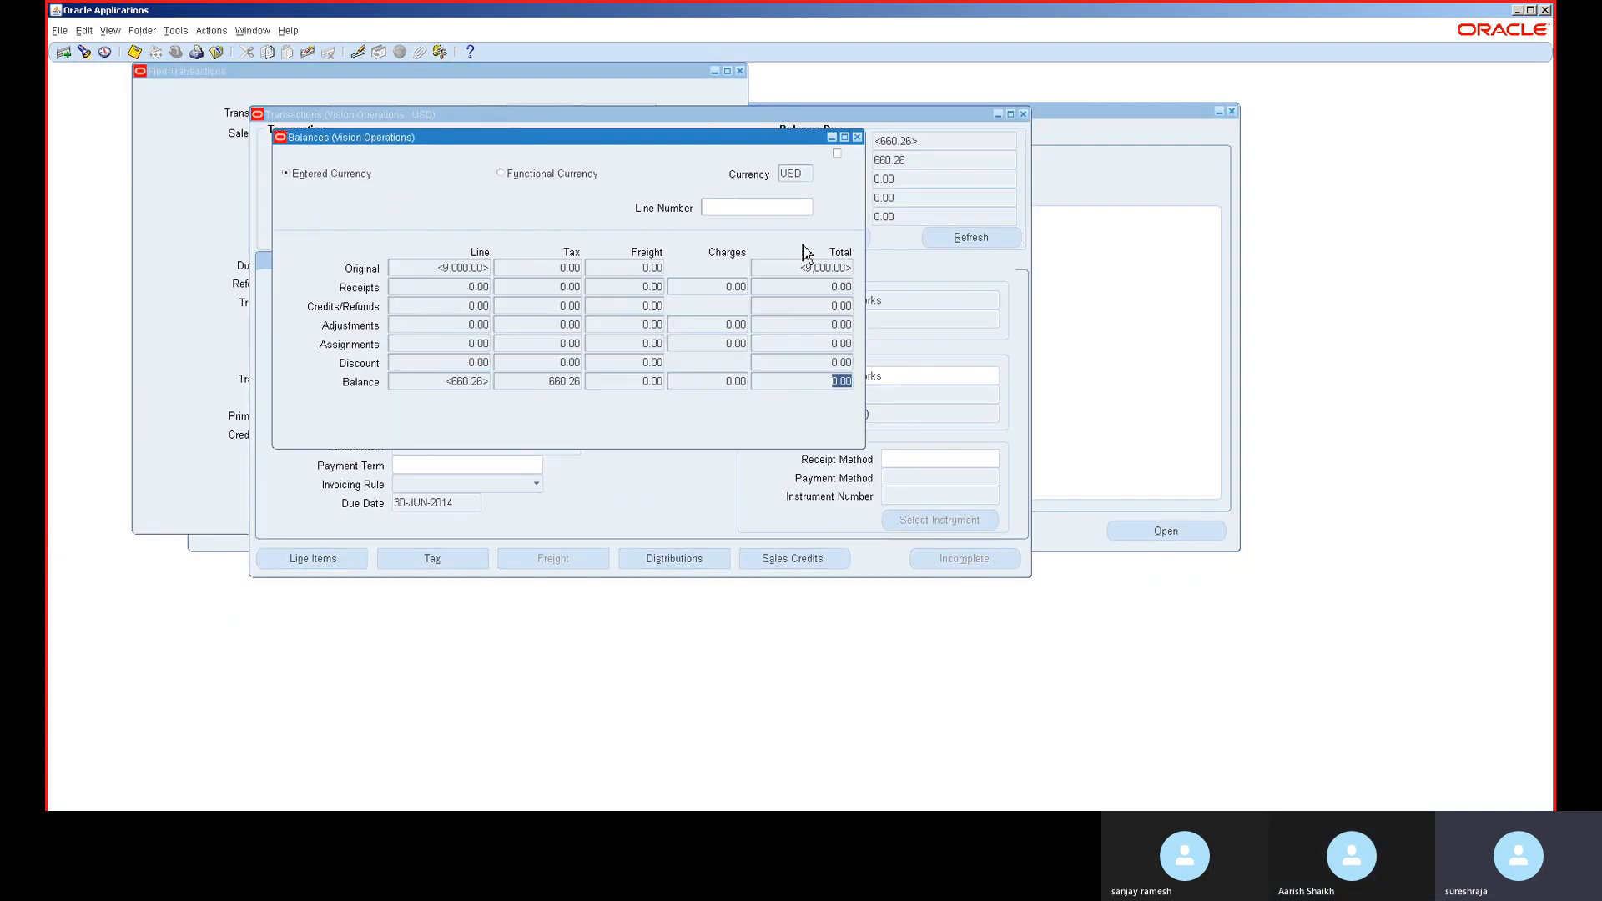
{"action": "left_click", "coordinate": [593, 174]}
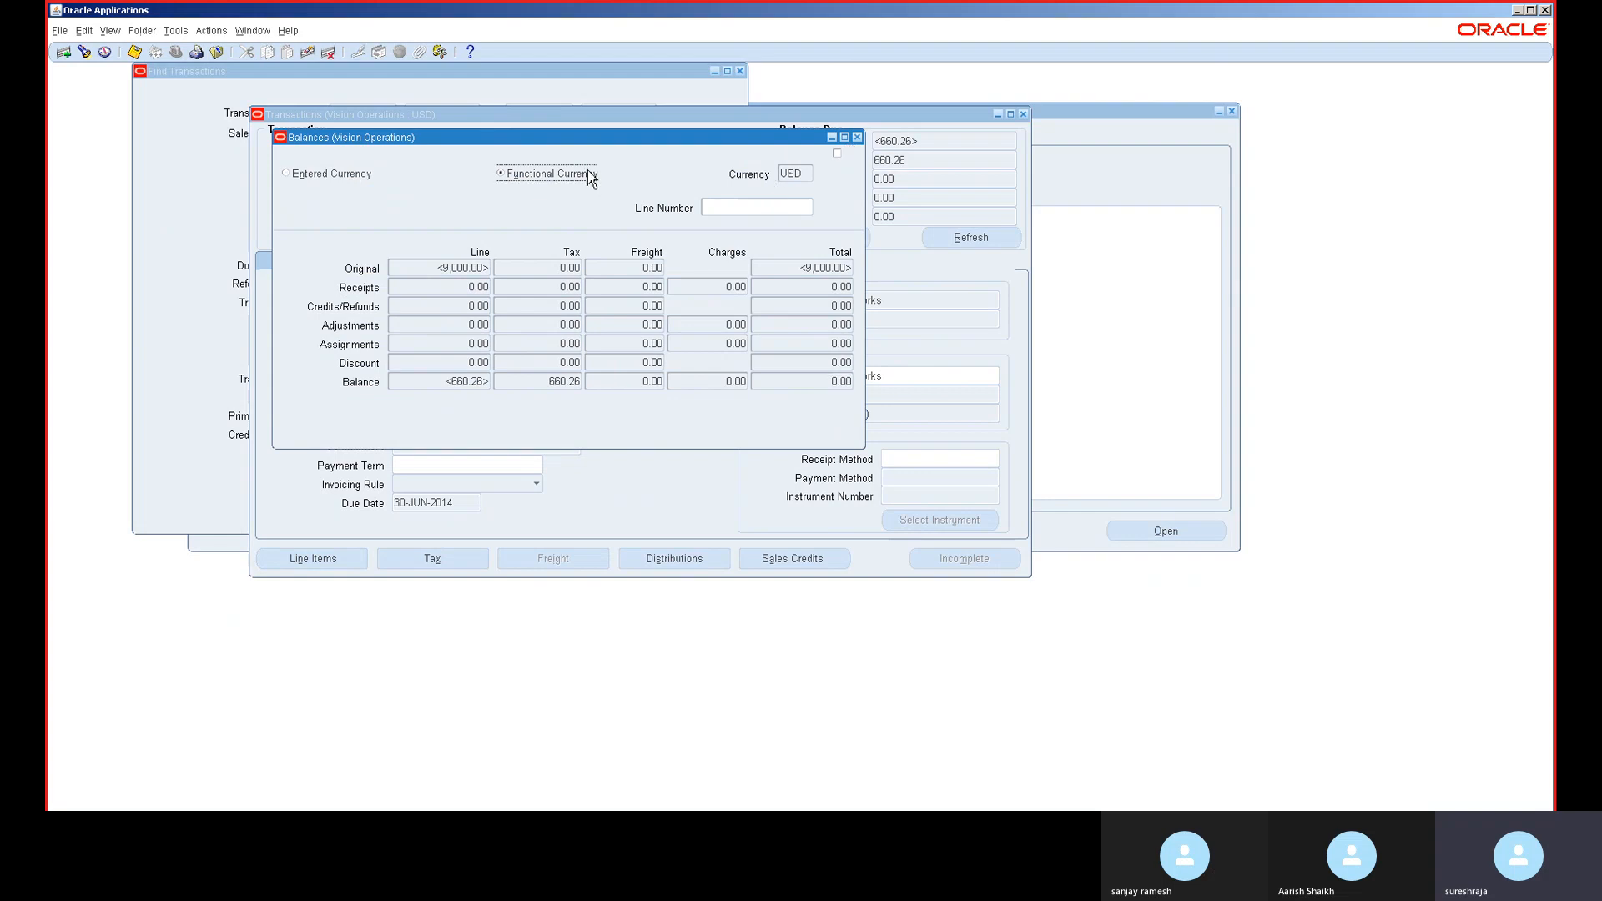
{"action": "left_click", "coordinate": [857, 138]}
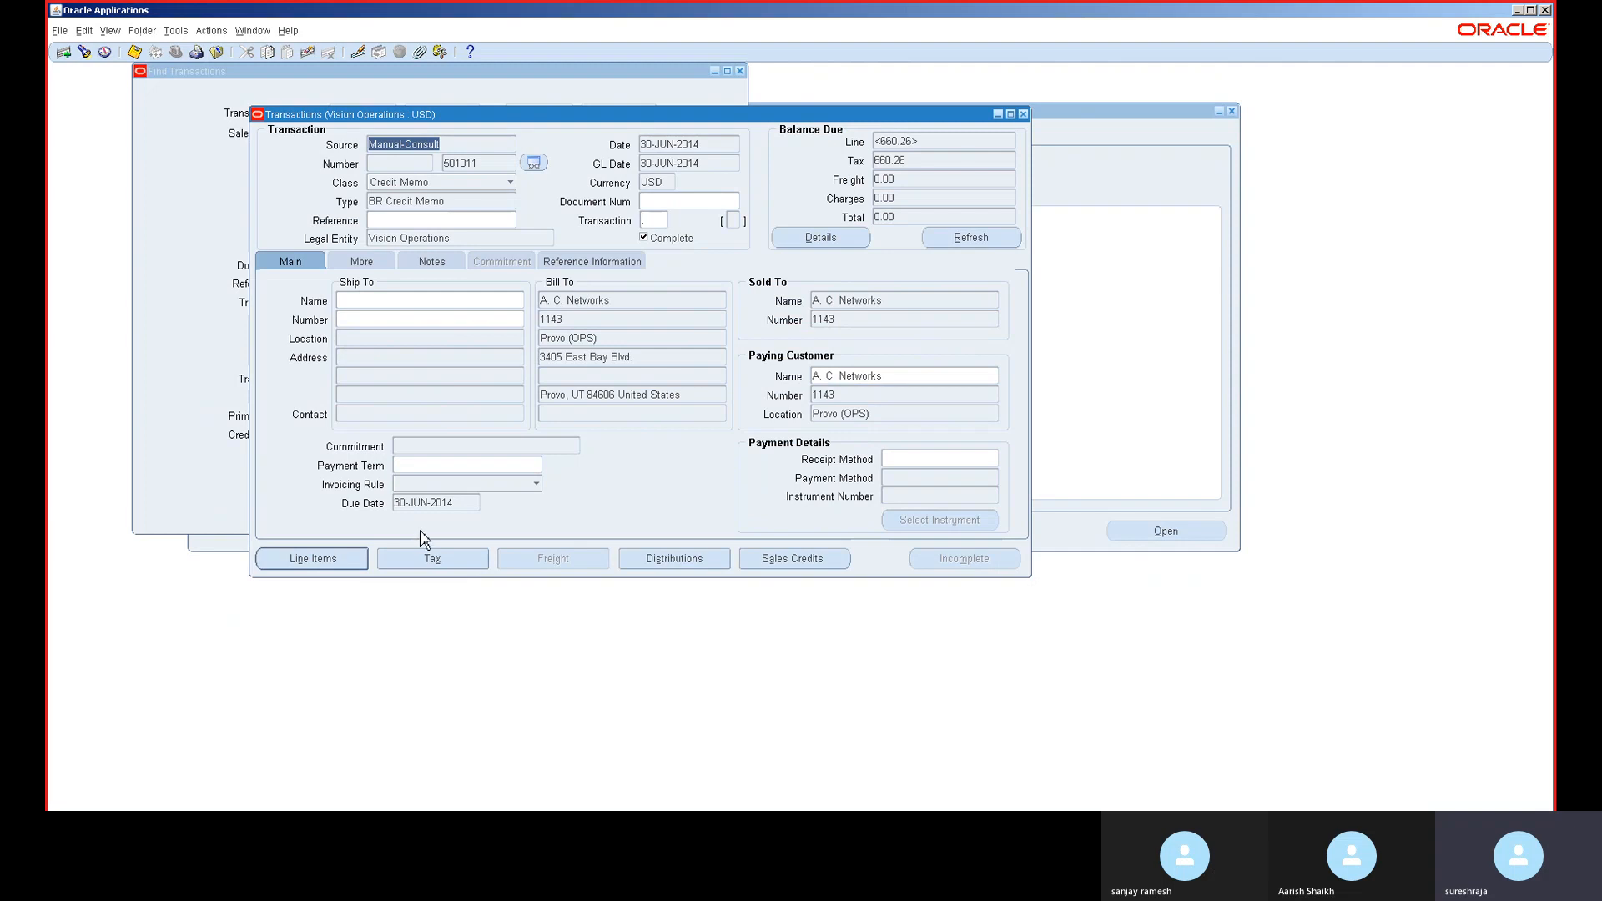
{"action": "left_click", "coordinate": [668, 560]}
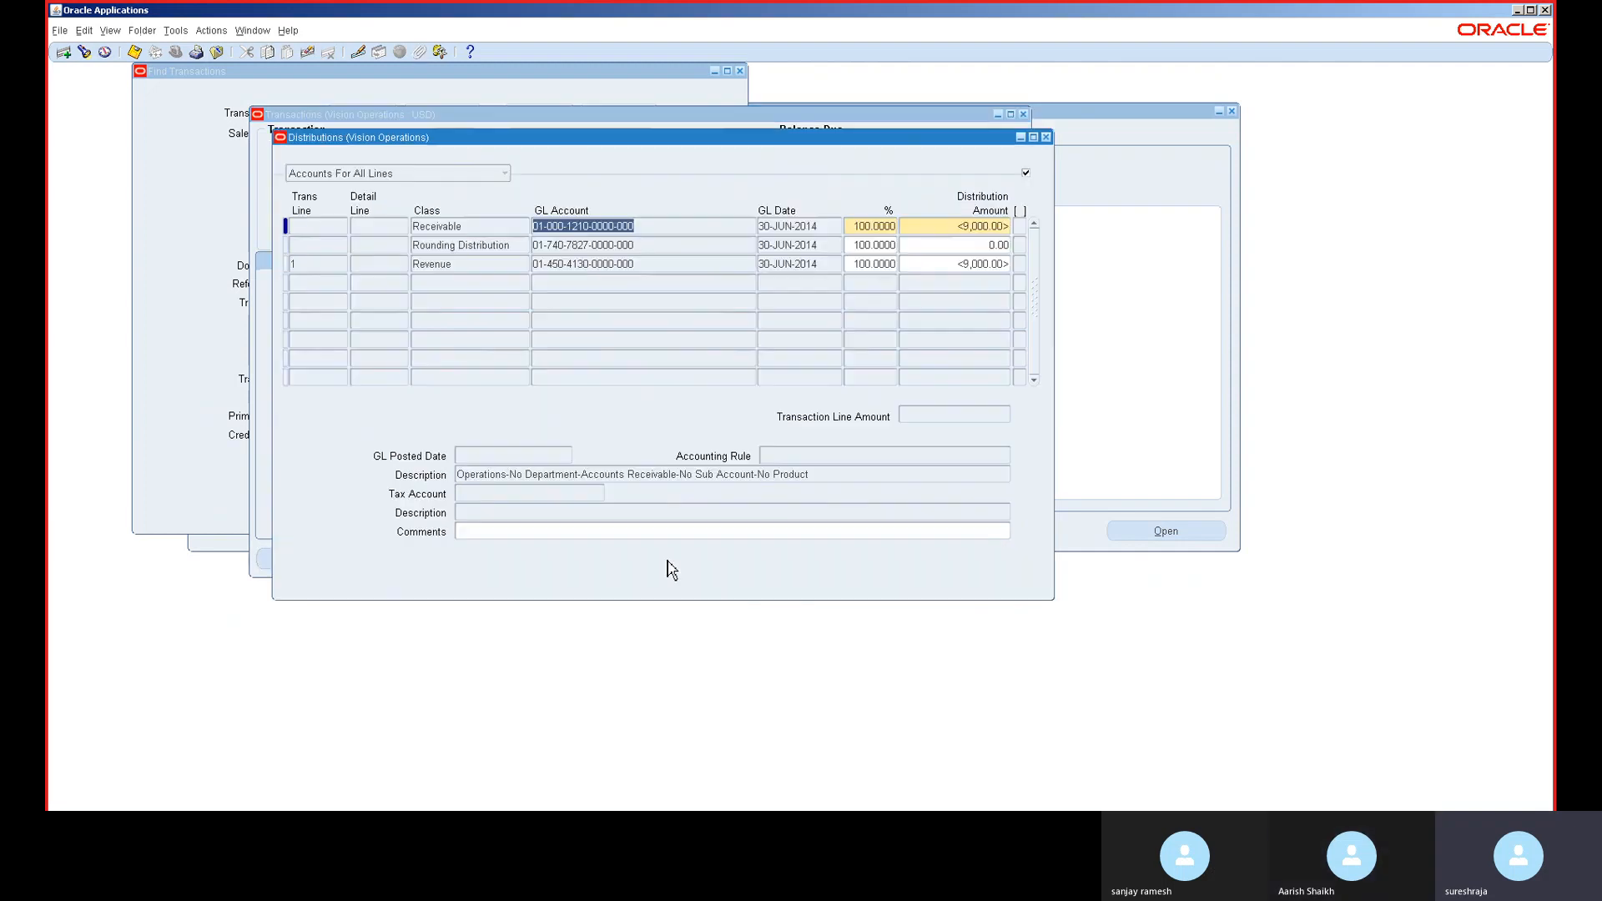
{"action": "left_click", "coordinate": [1046, 138]}
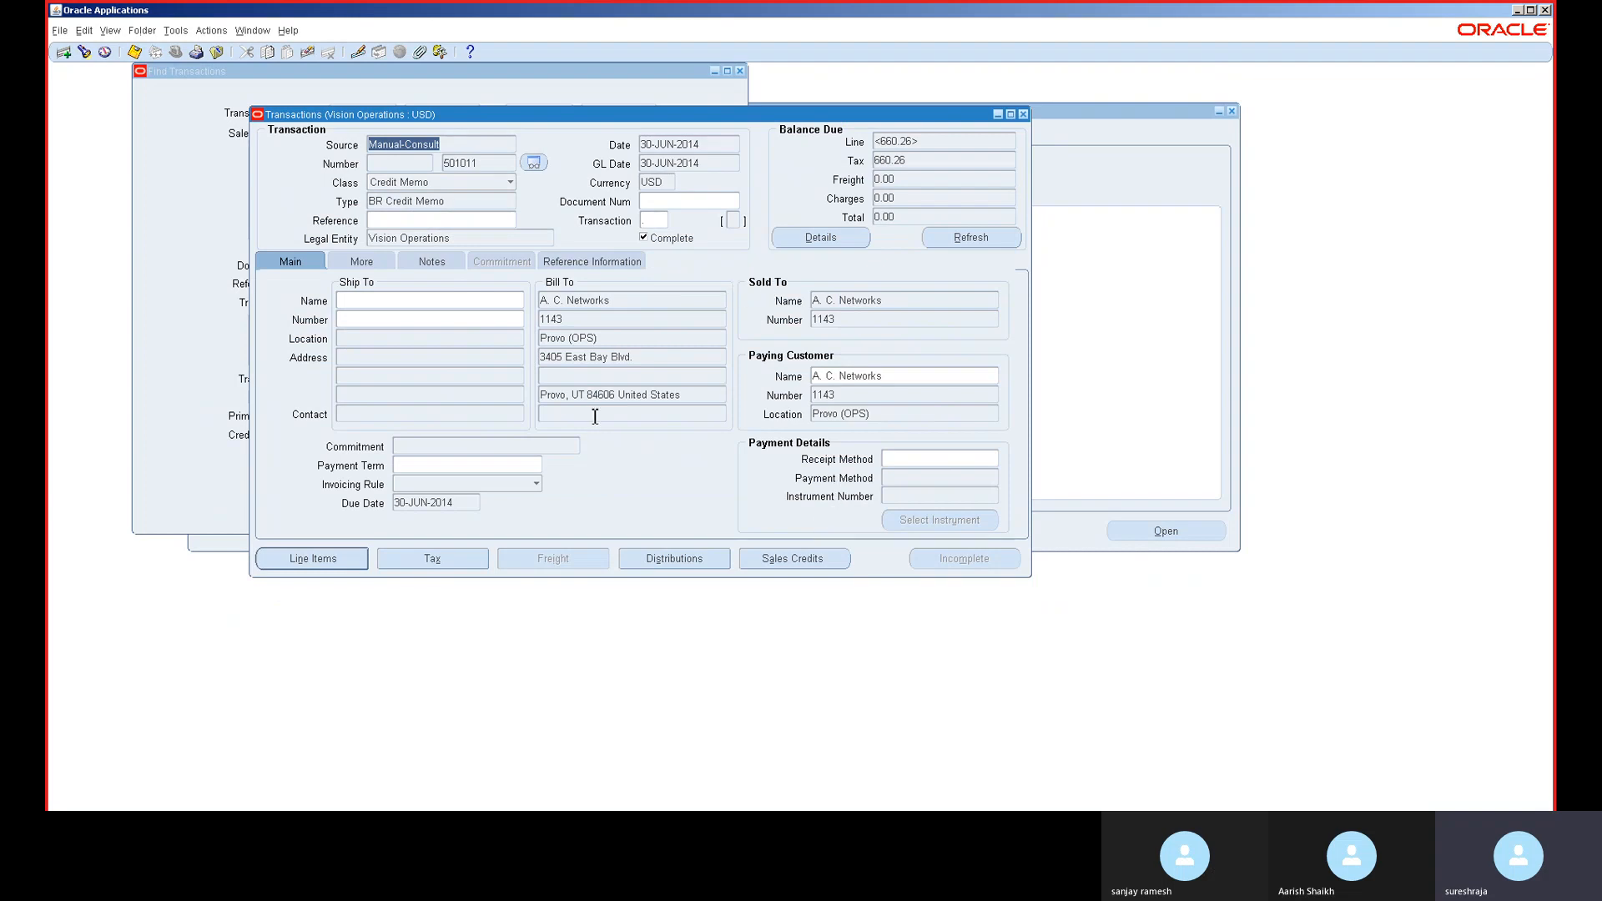
{"action": "left_click", "coordinate": [347, 561]}
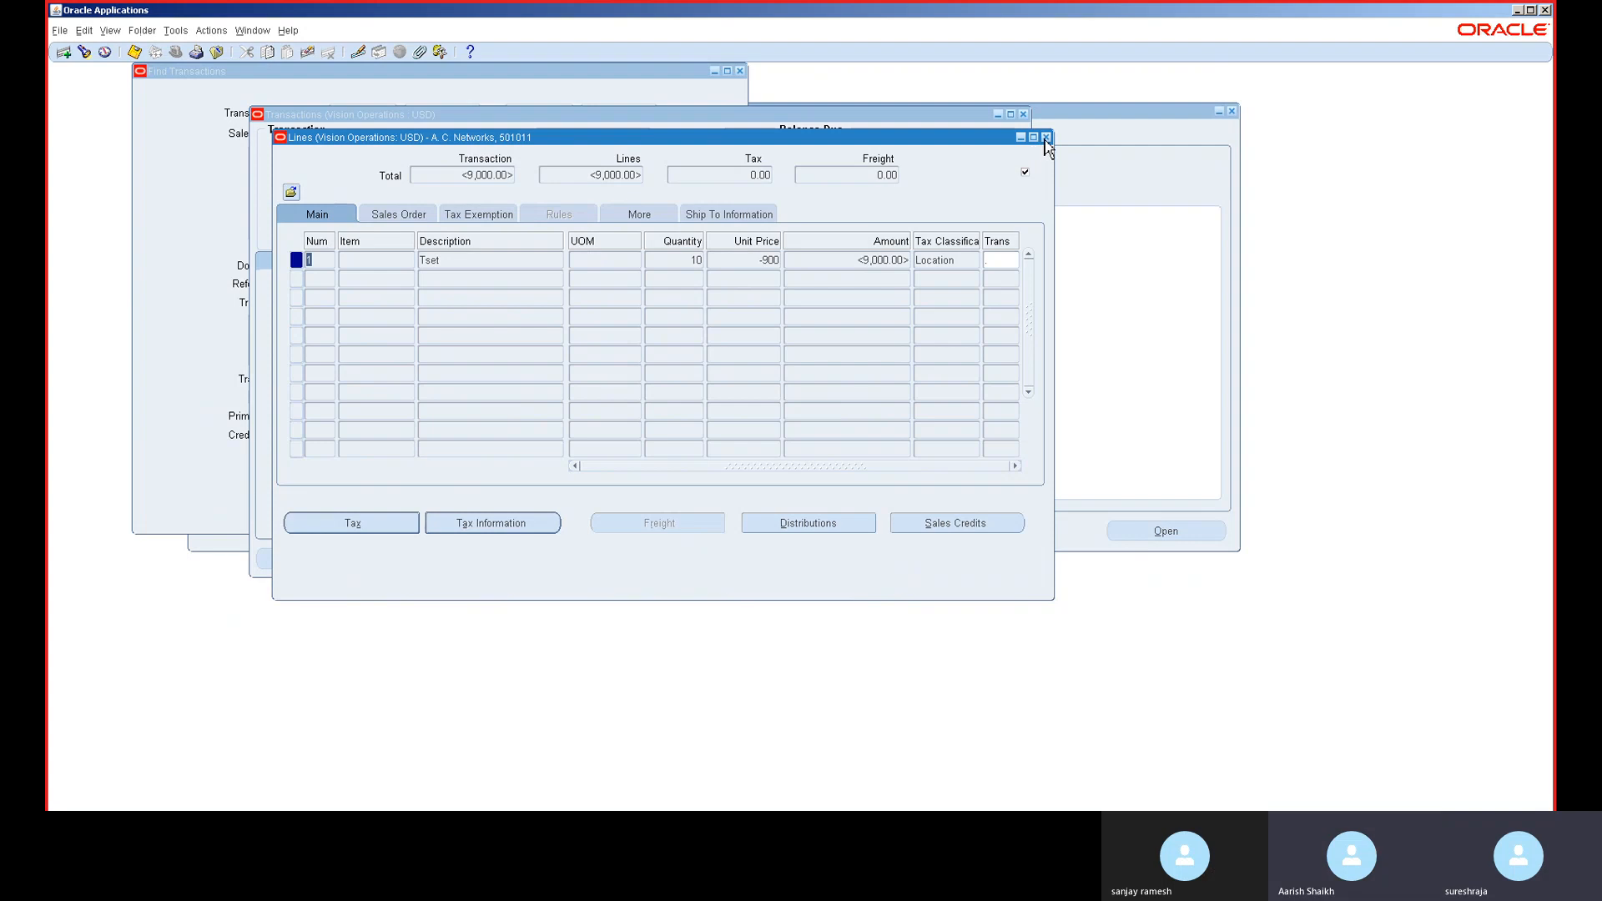
{"action": "left_click", "coordinate": [1045, 138]}
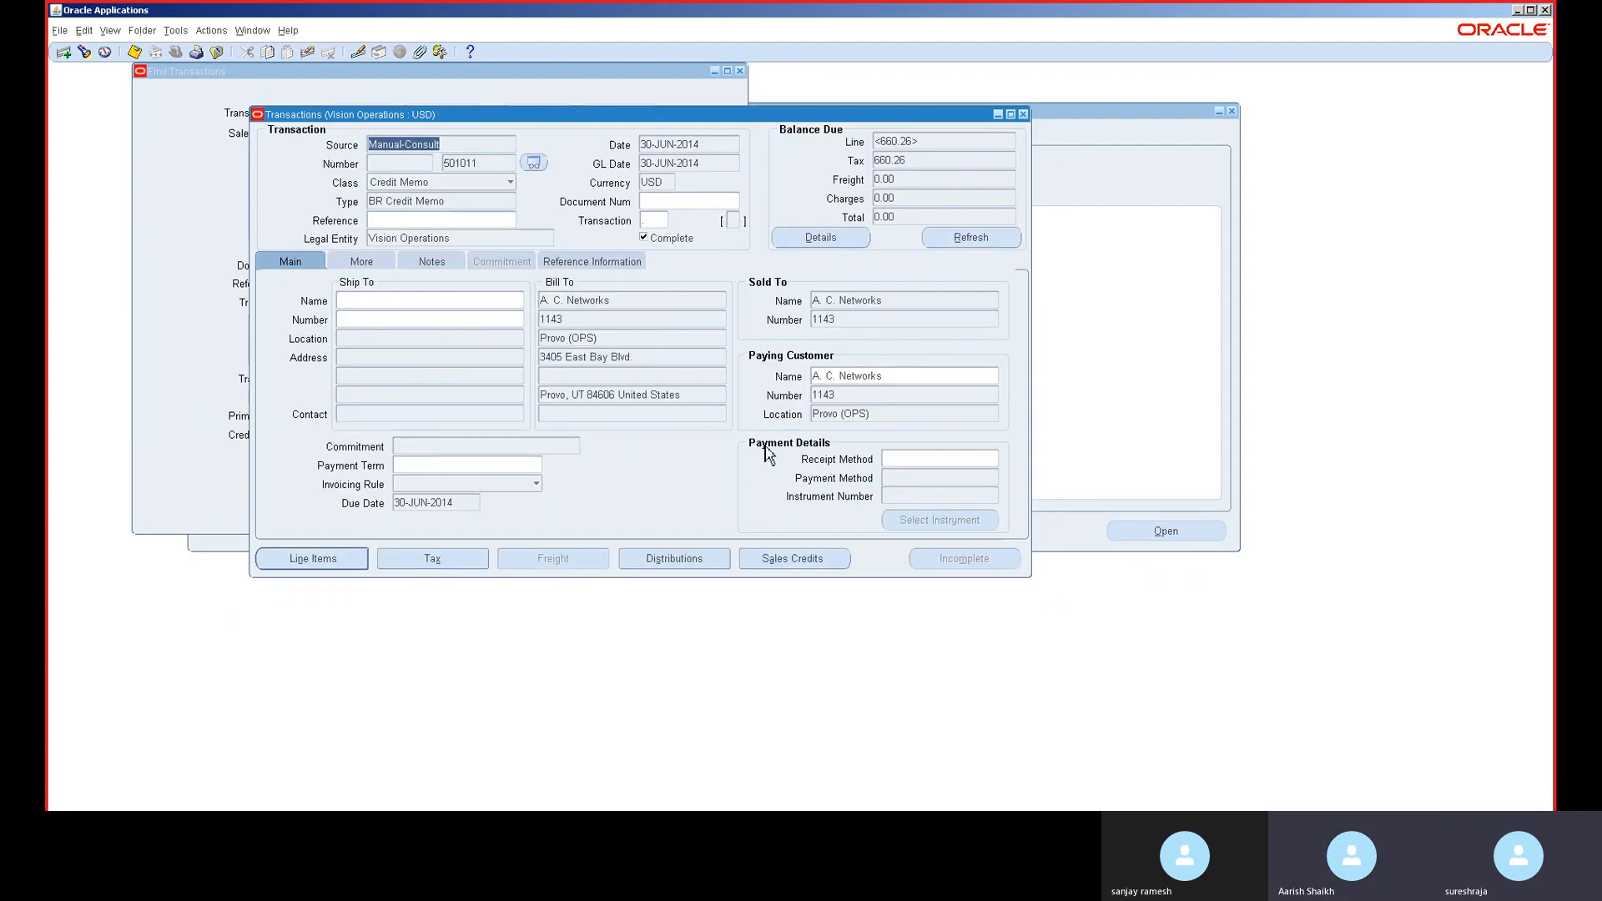
{"action": "left_click", "coordinate": [889, 159]}
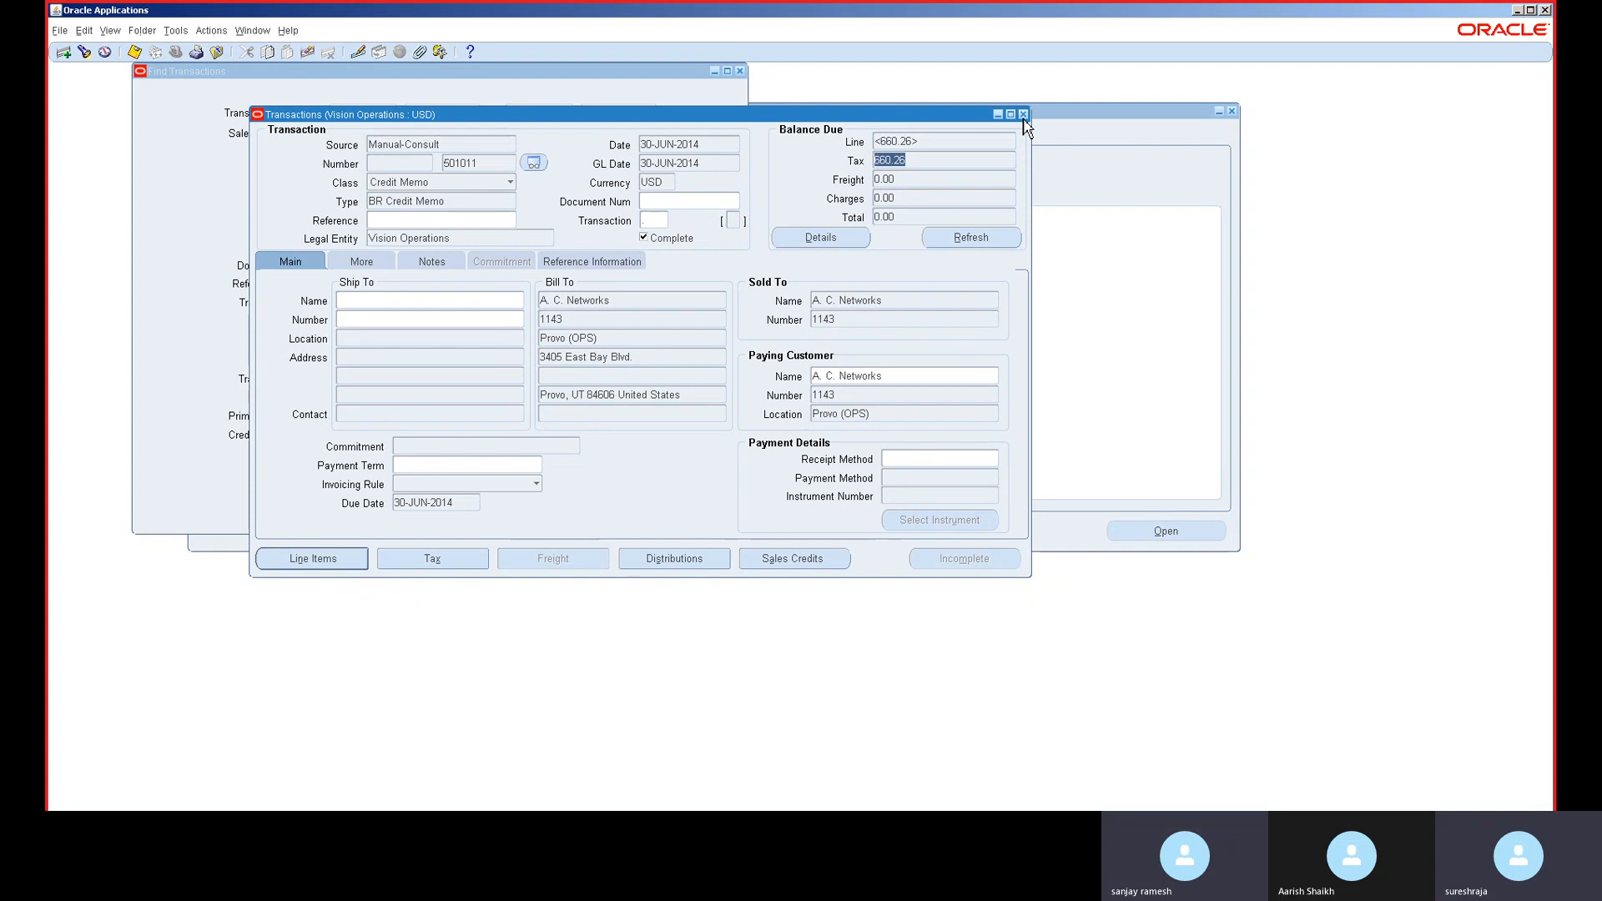
- Browse the Actions and Window menus, then place the cursor in the Source field
{"action": "left_click", "coordinate": [210, 33]}
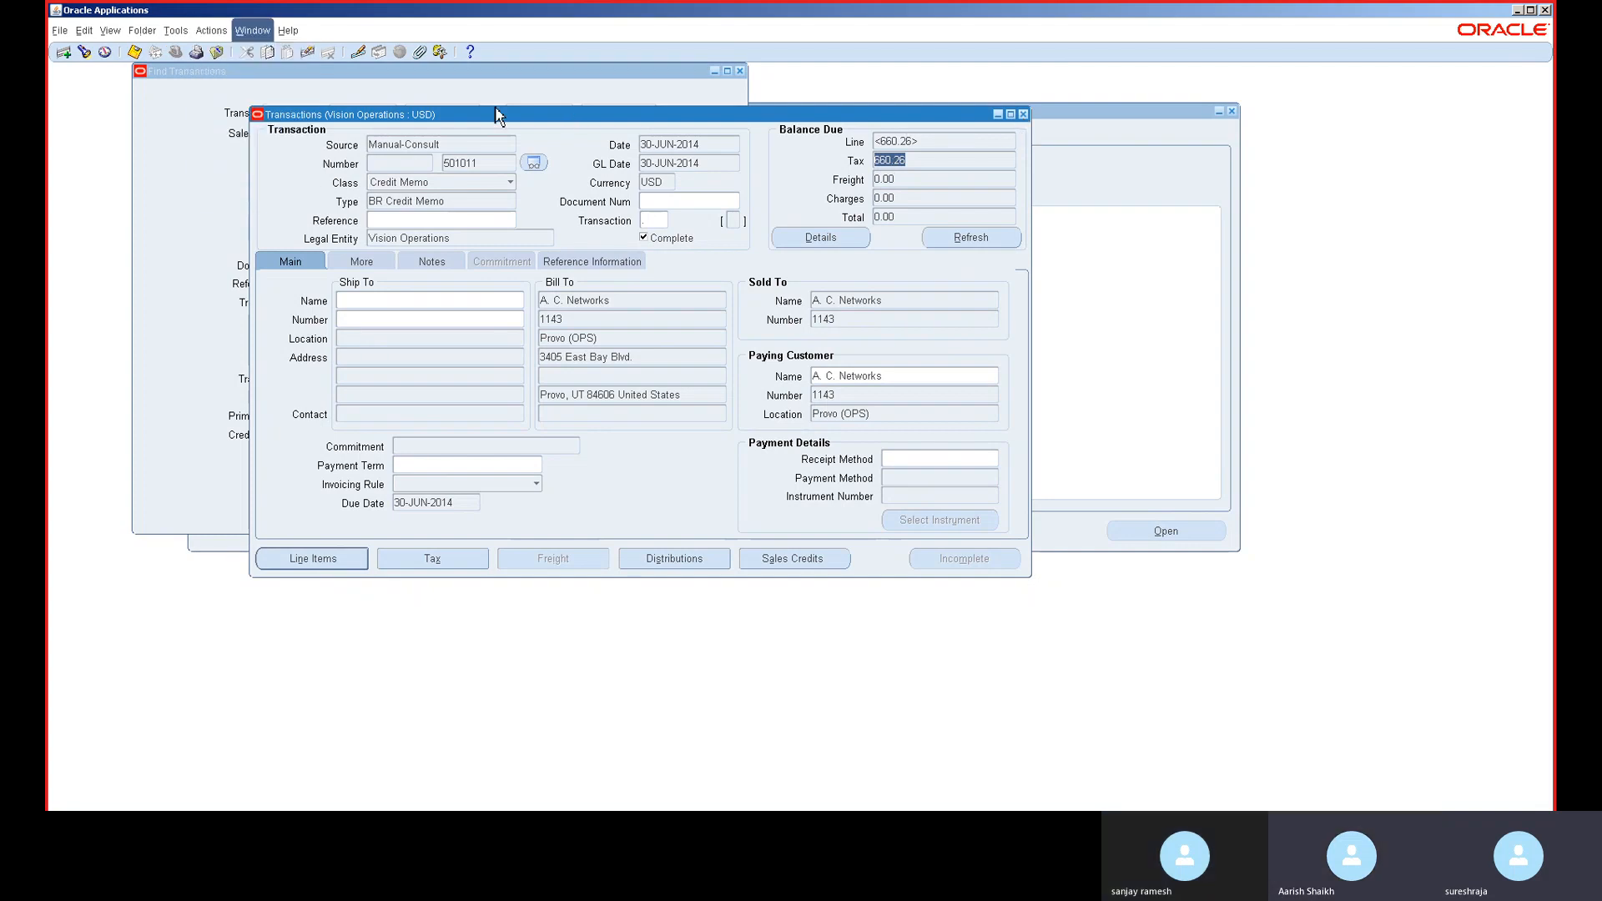
{"action": "left_click", "coordinate": [252, 30]}
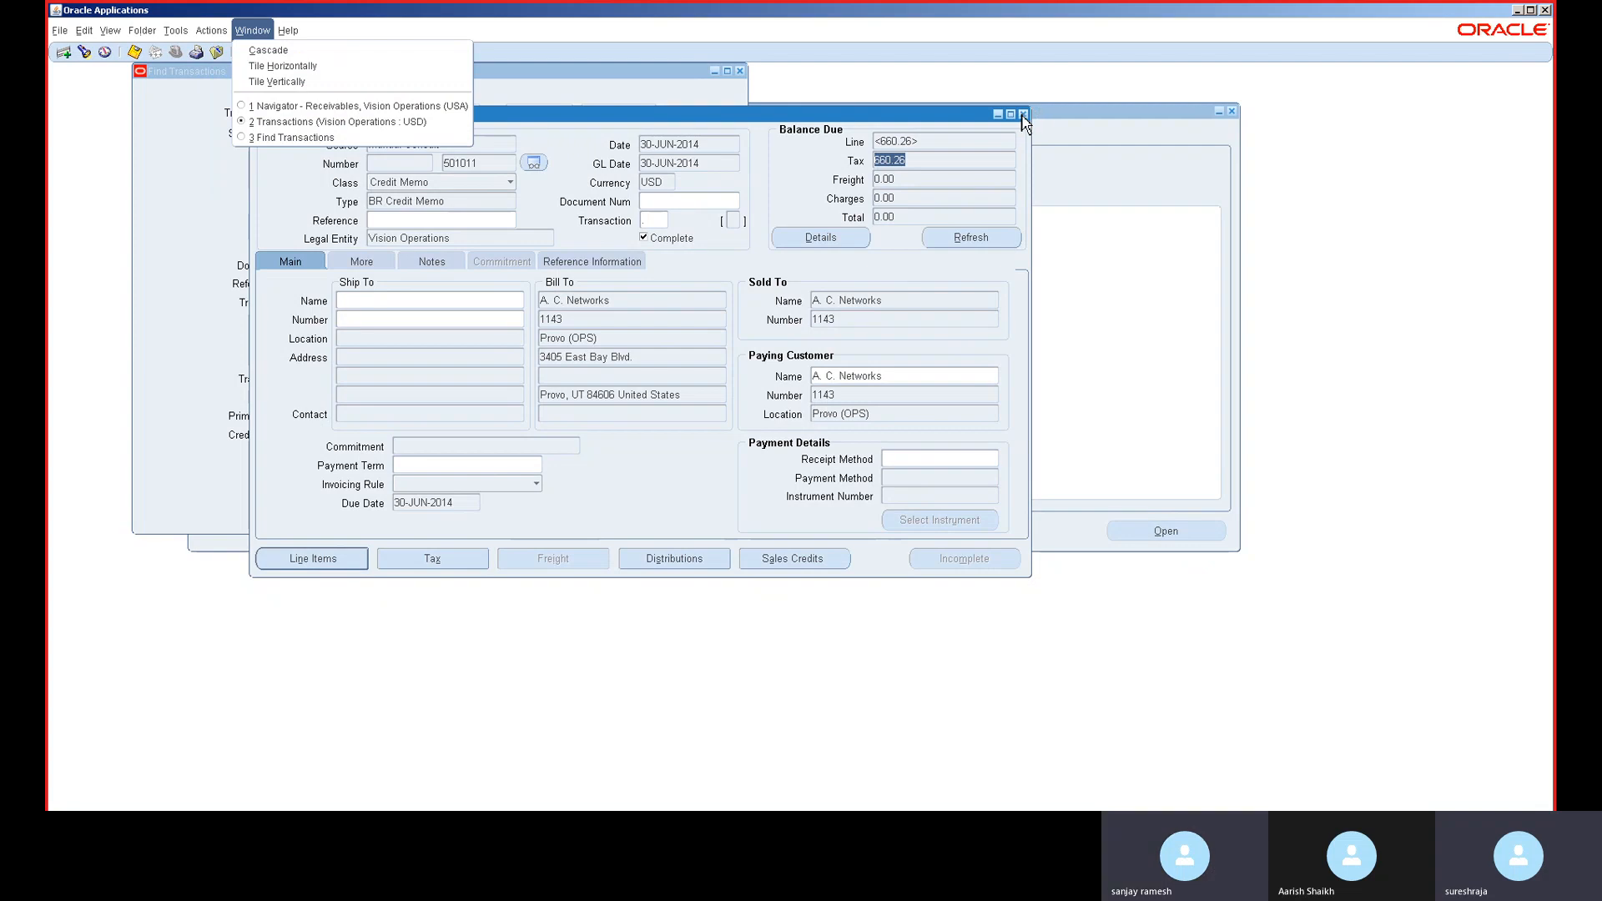
{"action": "left_click", "coordinate": [417, 204]}
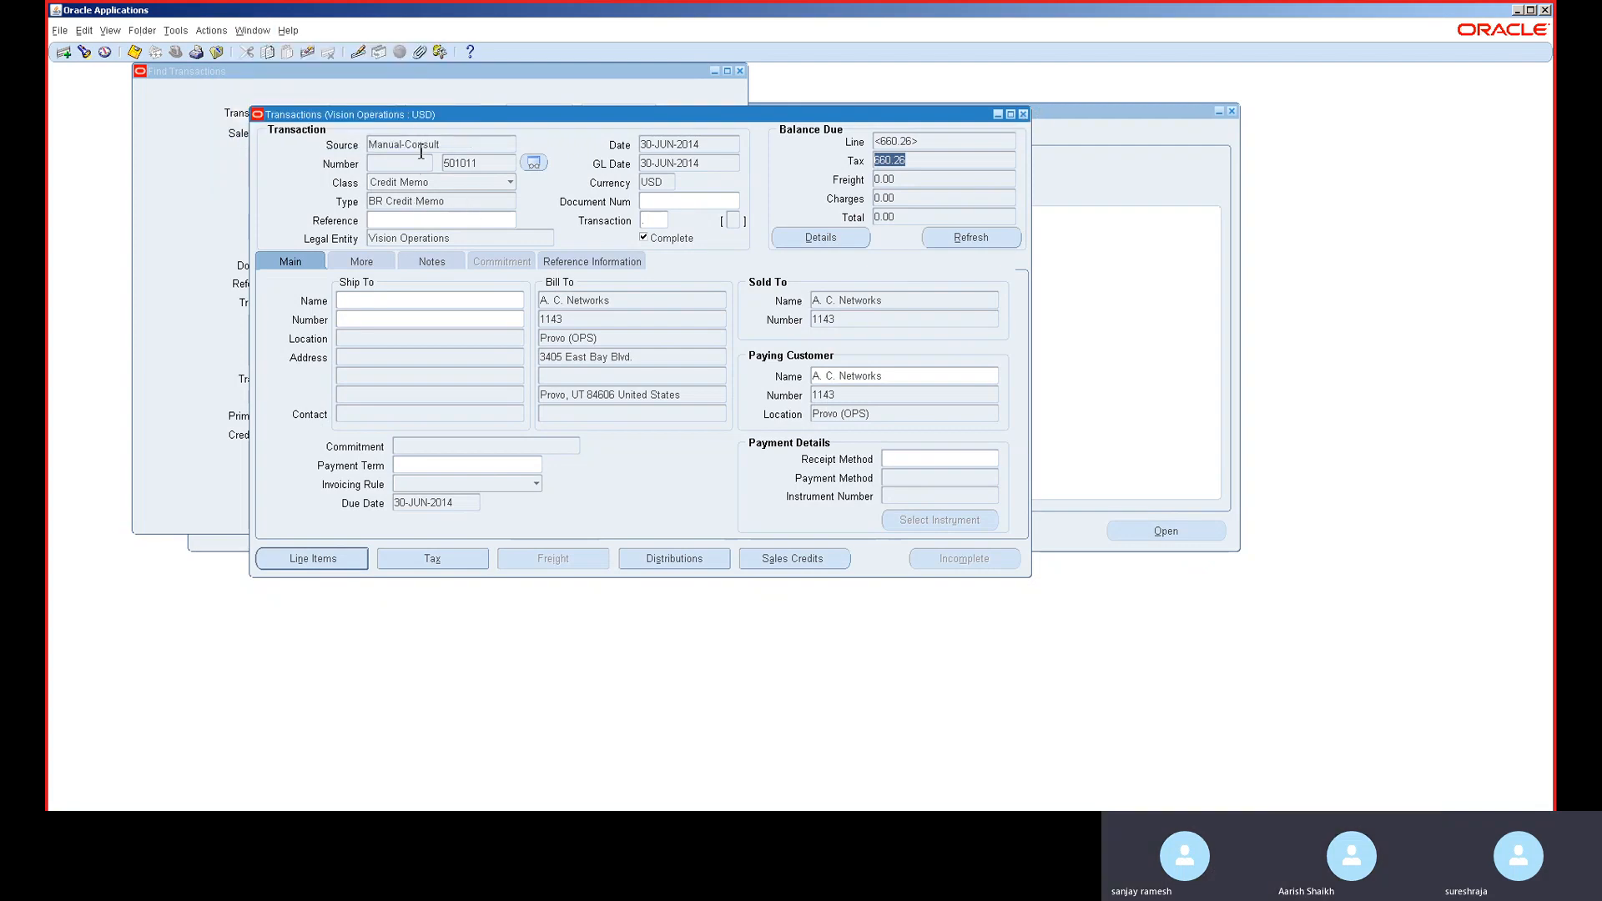
{"action": "left_click", "coordinate": [422, 147]}
- Start a new record as a Debit Memo of type BR Debit Memo
{"action": "key", "text": "ctrl+Down"}
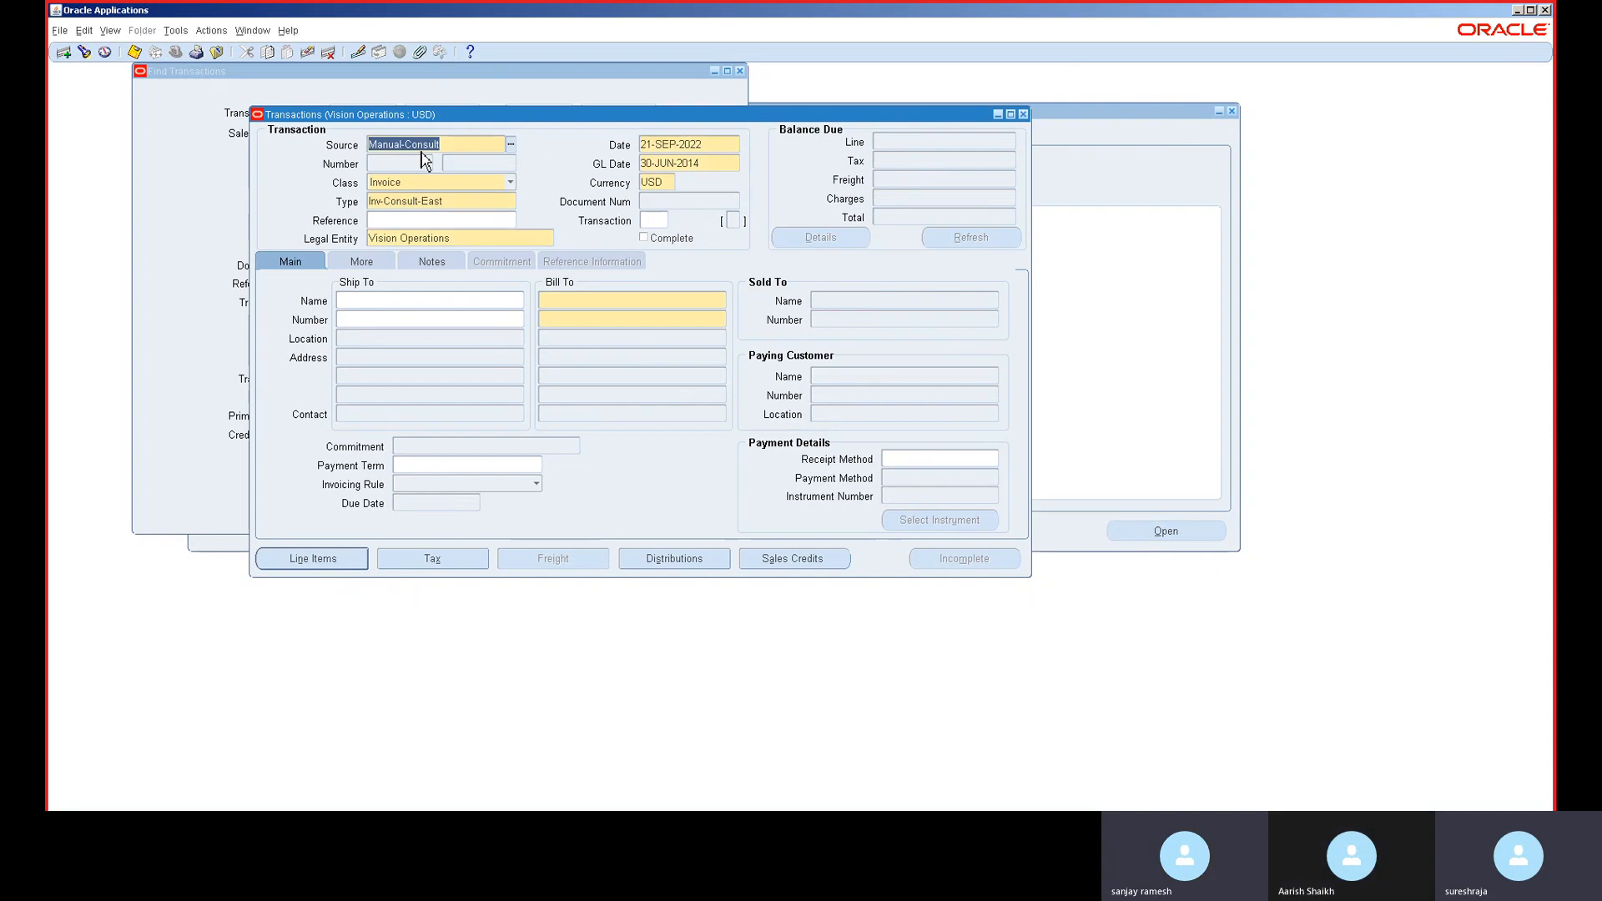
{"action": "left_click", "coordinate": [425, 187]}
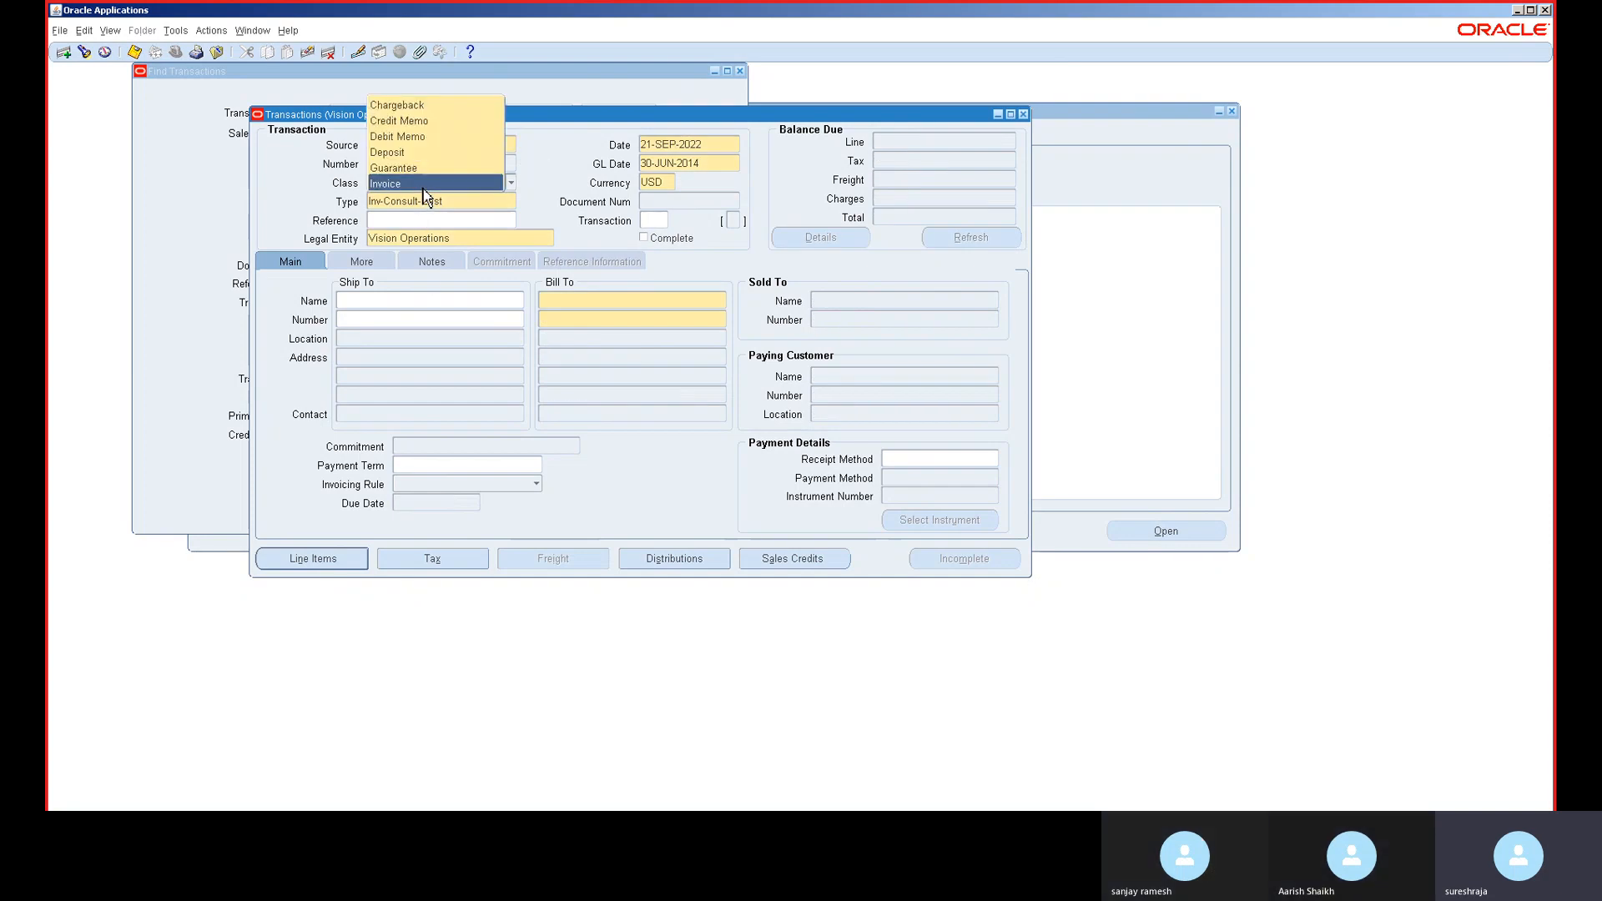
{"action": "left_click", "coordinate": [415, 146]}
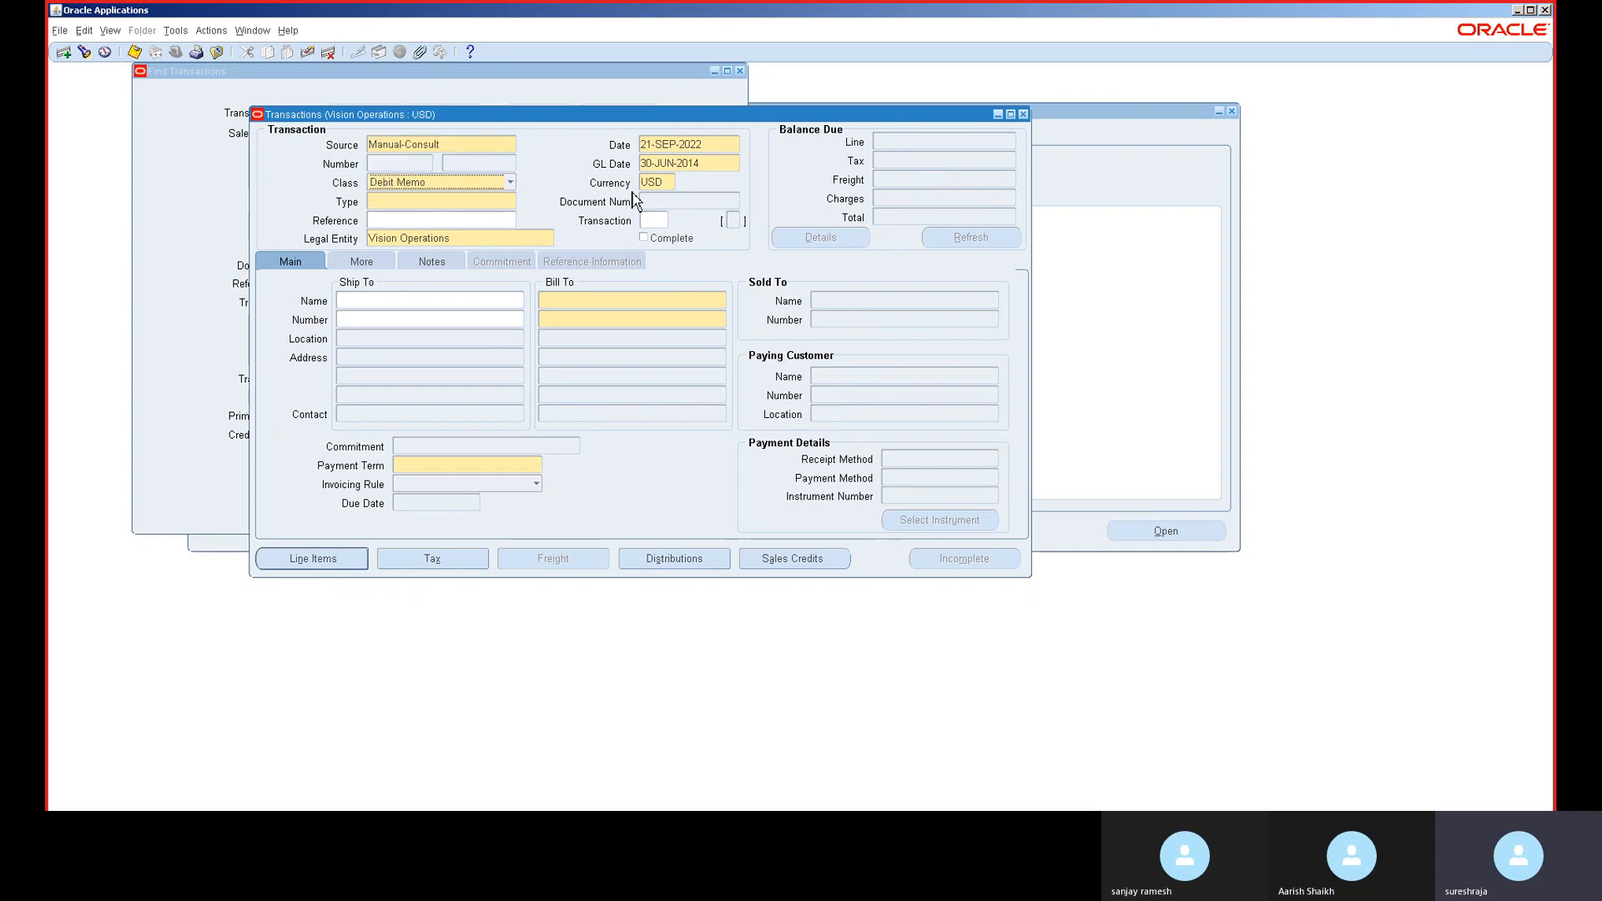
{"action": "left_click", "coordinate": [421, 204]}
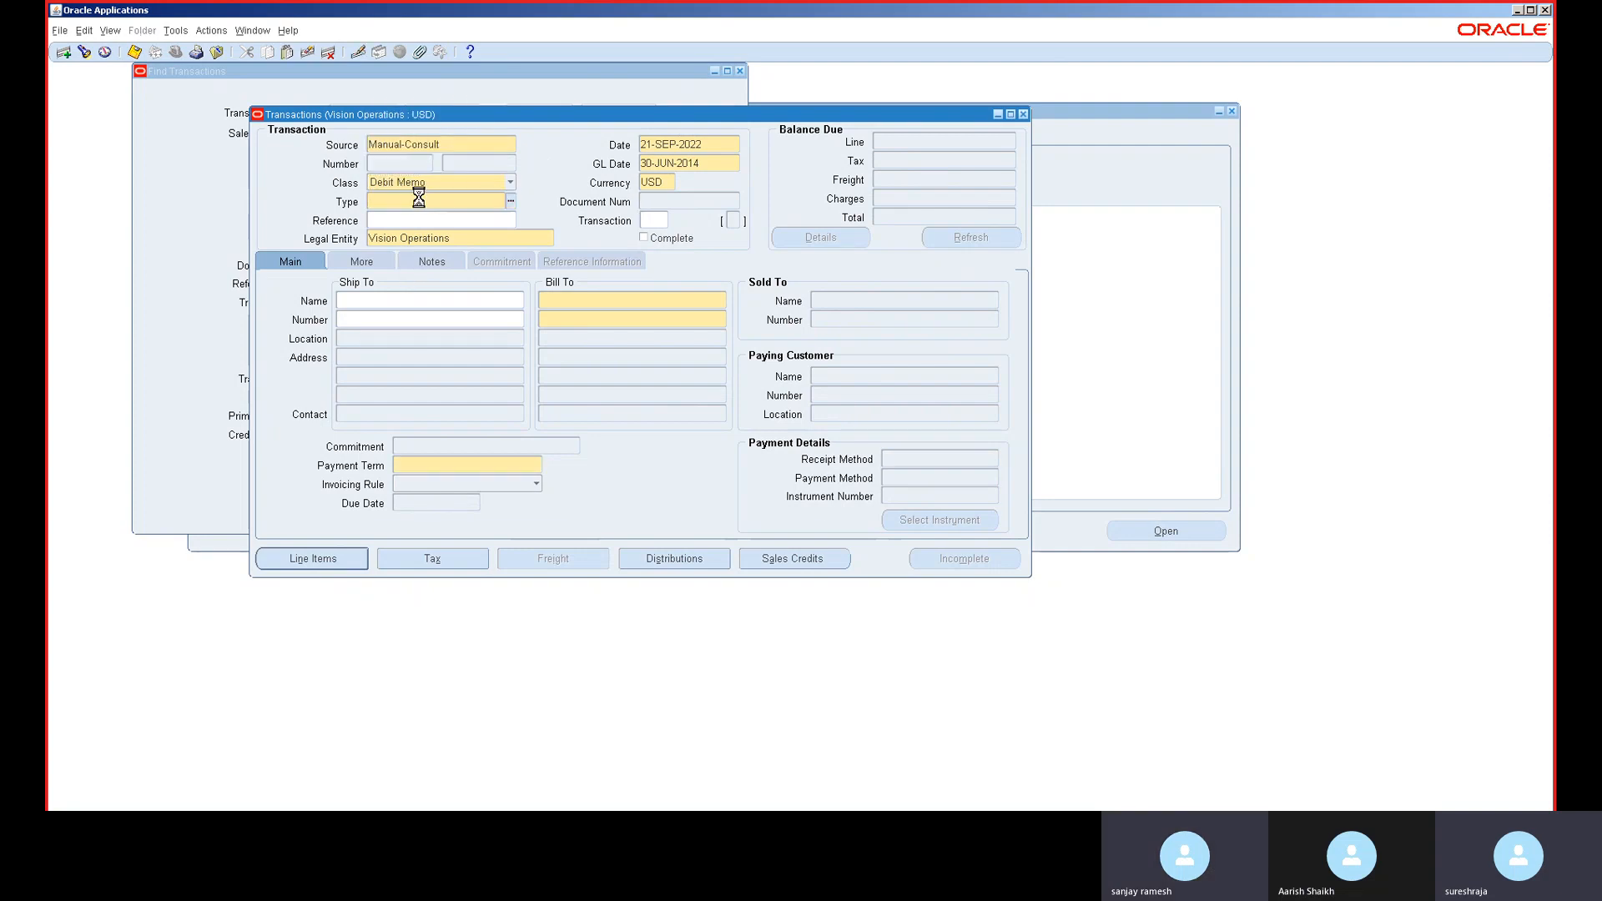
{"action": "key", "text": "ctrl+l"}
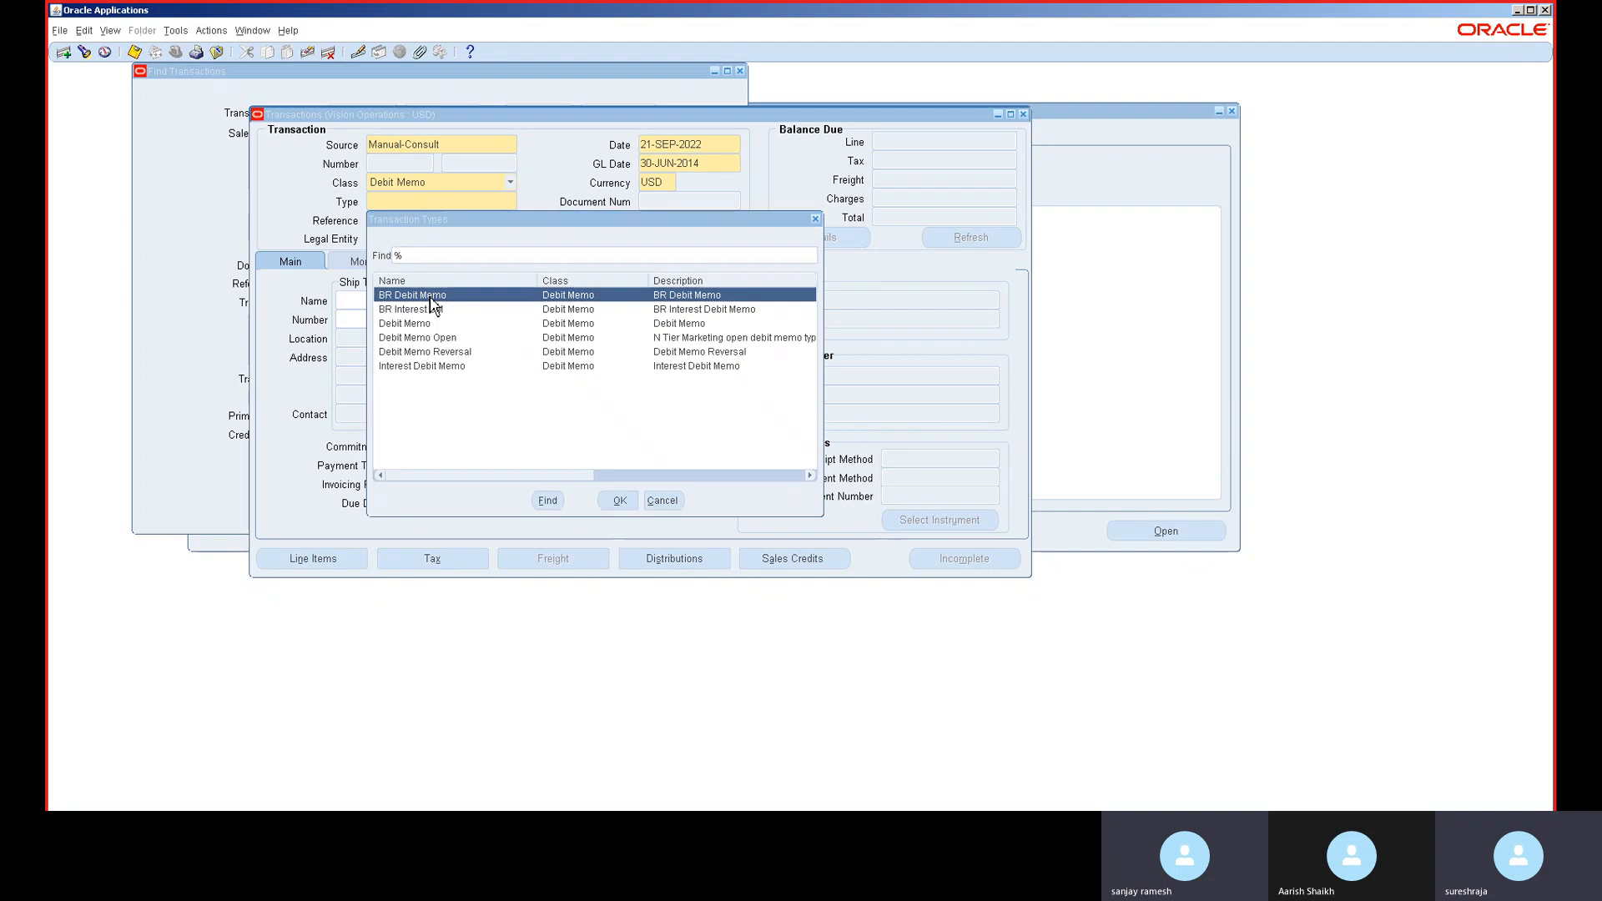
{"action": "double_click", "coordinate": [431, 298]}
- Change the transaction date to 30-JUN-2014 and the currency to GBP
{"action": "left_click", "coordinate": [712, 161]}
{"action": "key", "text": "ctrl+c"}
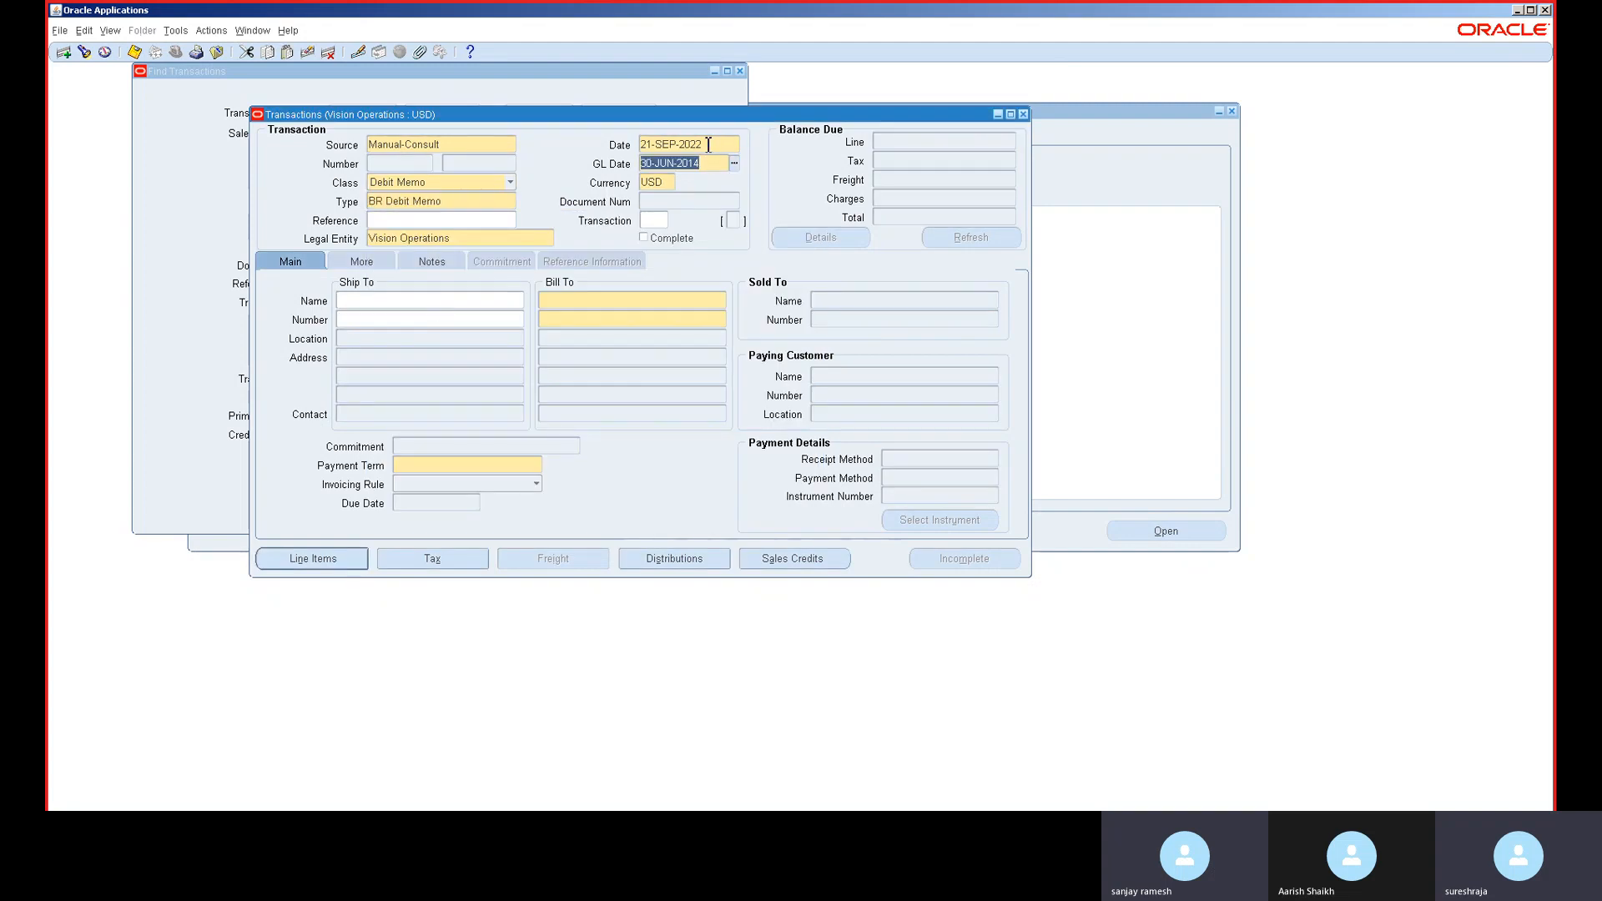
{"action": "left_click", "coordinate": [709, 144]}
{"action": "left_click", "coordinate": [709, 145]}
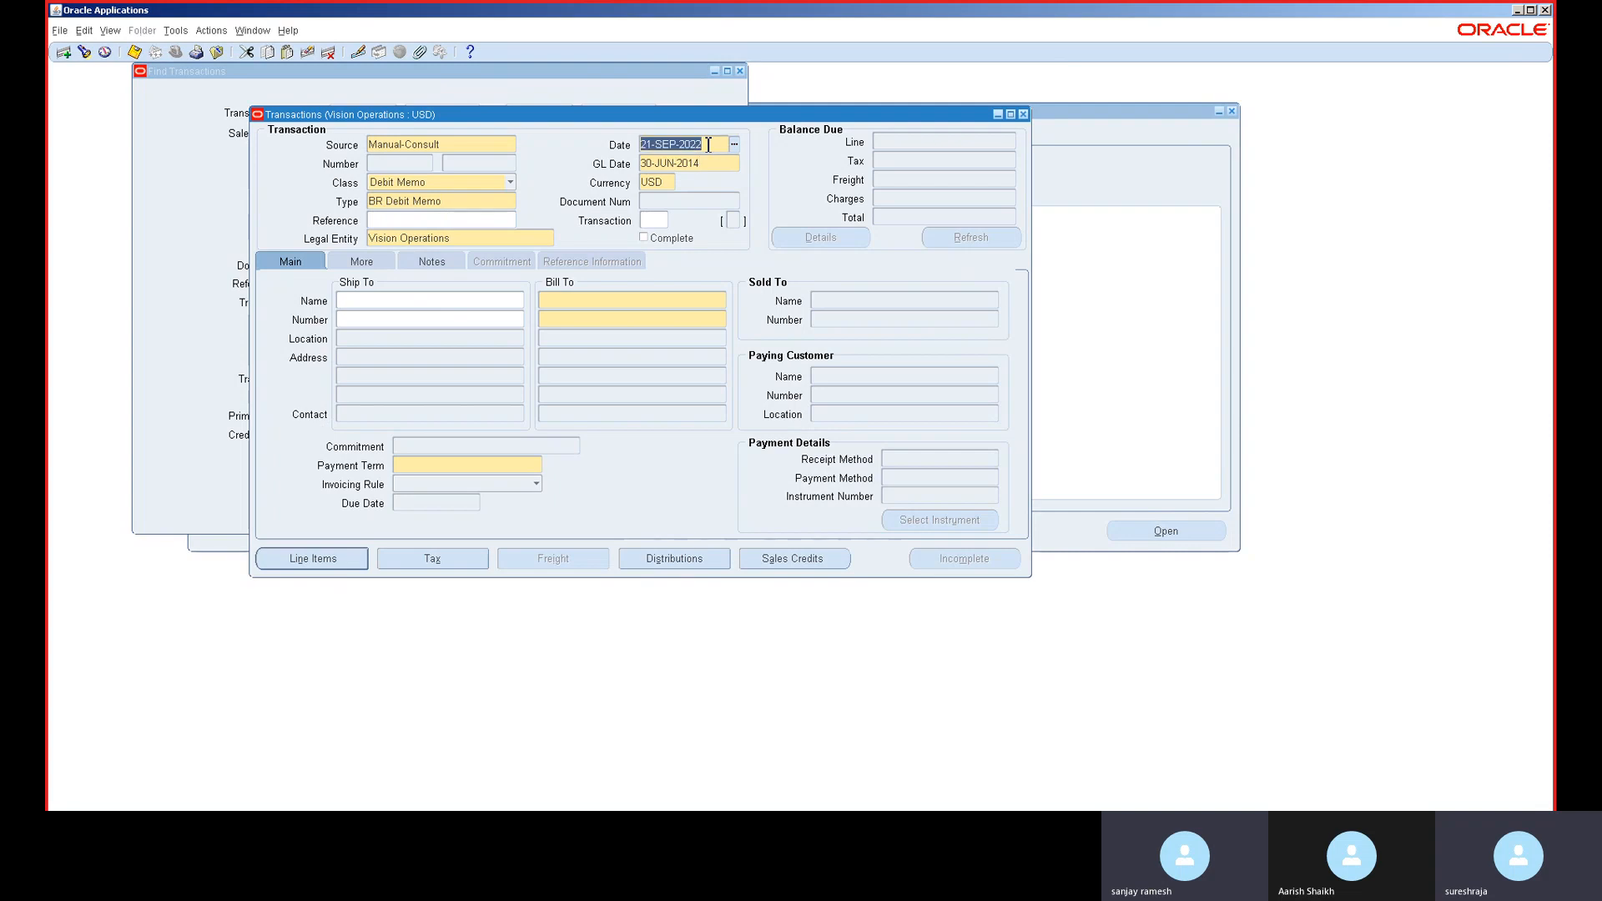
{"action": "double_click", "coordinate": [708, 145]}
{"action": "key", "text": "BackSpace"}
{"action": "key", "text": "BackSpace"}
{"action": "key", "text": "BackSpace"}
{"action": "key", "text": "BackSpace"}
{"action": "key", "text": "BackSpace"}
{"action": "key", "text": "BackSpace"}
{"action": "key", "text": "BackSpace"}
{"action": "key", "text": "BackSpace"}
{"action": "key", "text": "ctrl+v"}
{"action": "key", "text": "Tab"}
{"action": "left_click", "coordinate": [657, 190]}
{"action": "type", "text": "GBP"}
{"action": "key", "text": "Tab"}
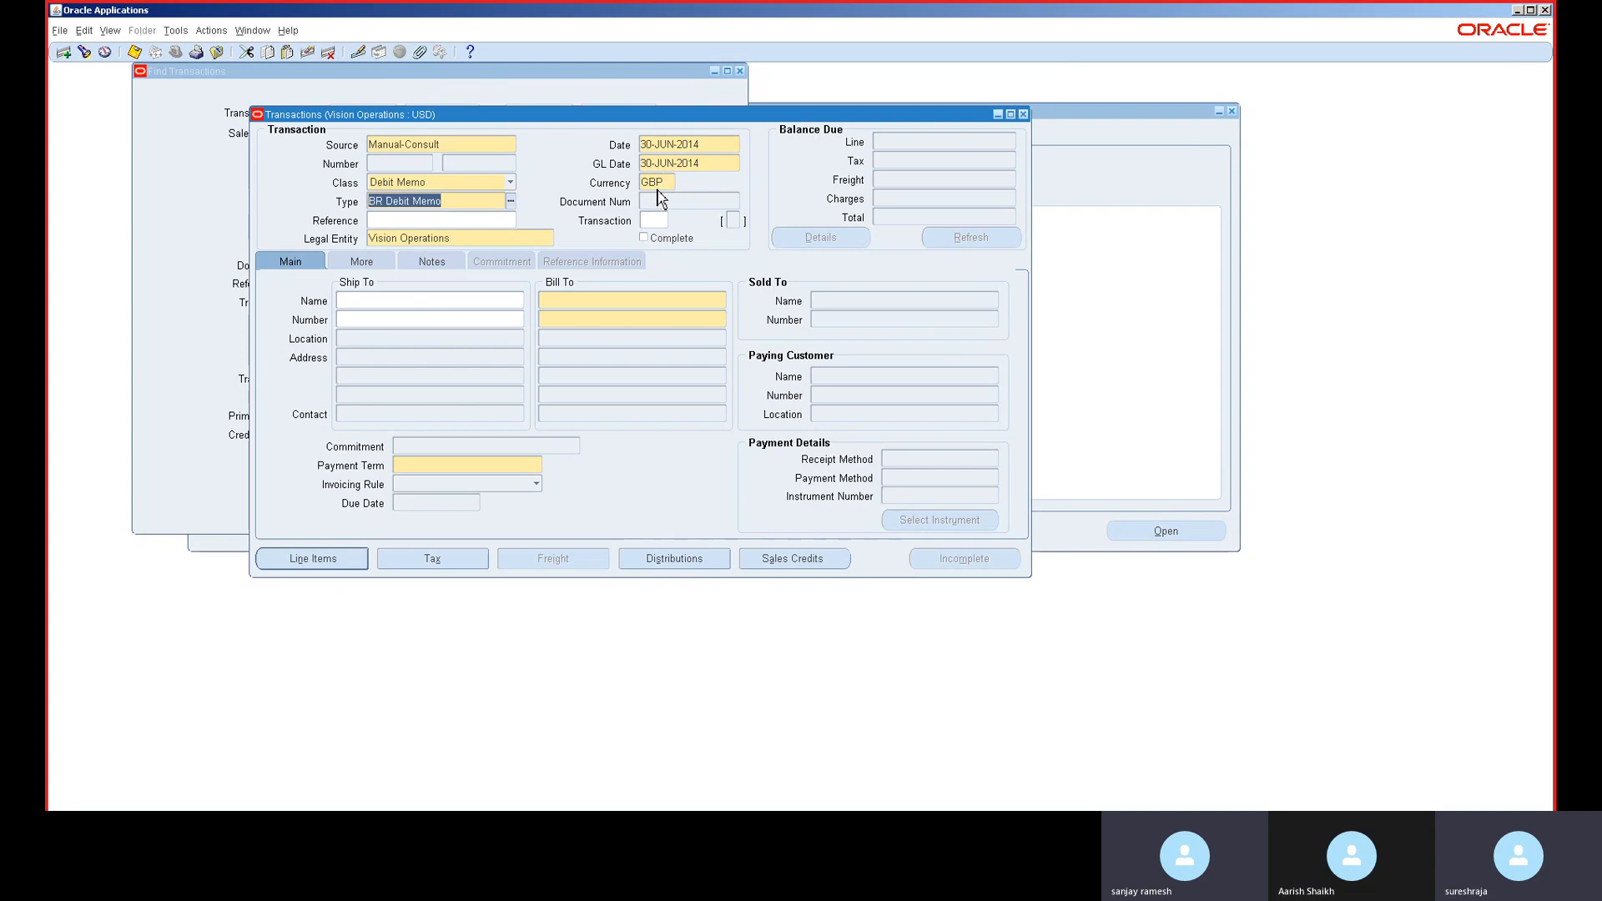
- Set the GBP exchange rate type to User with rate 1 dated 30-JUN-2014
{"action": "left_click", "coordinate": [559, 309]}
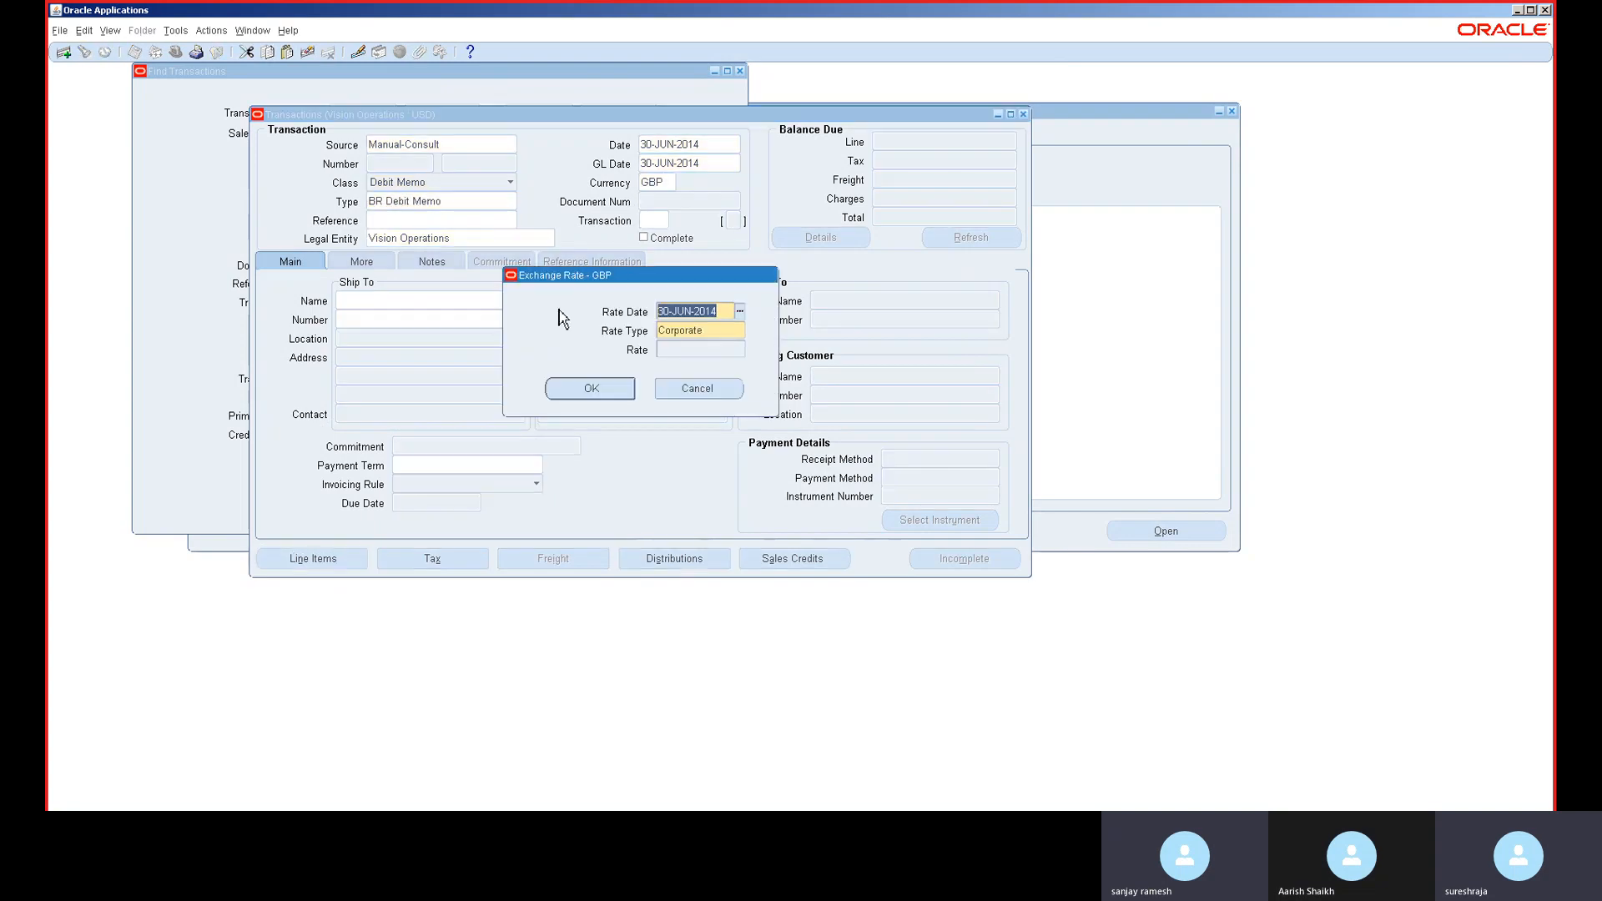
{"action": "left_click", "coordinate": [687, 332]}
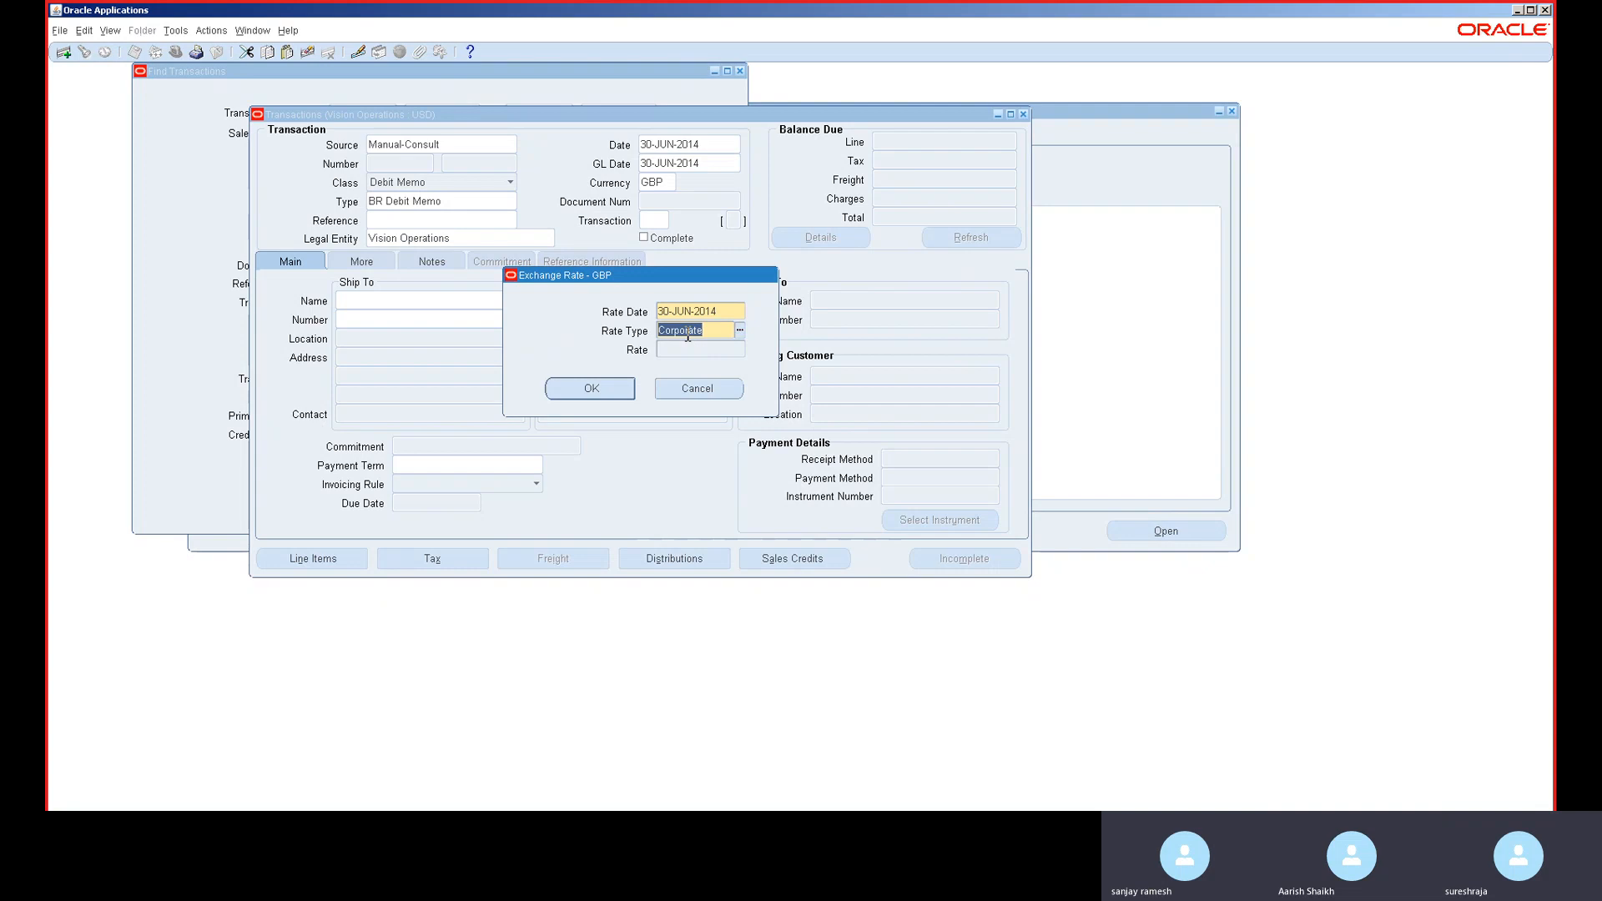
{"action": "left_click", "coordinate": [740, 332]}
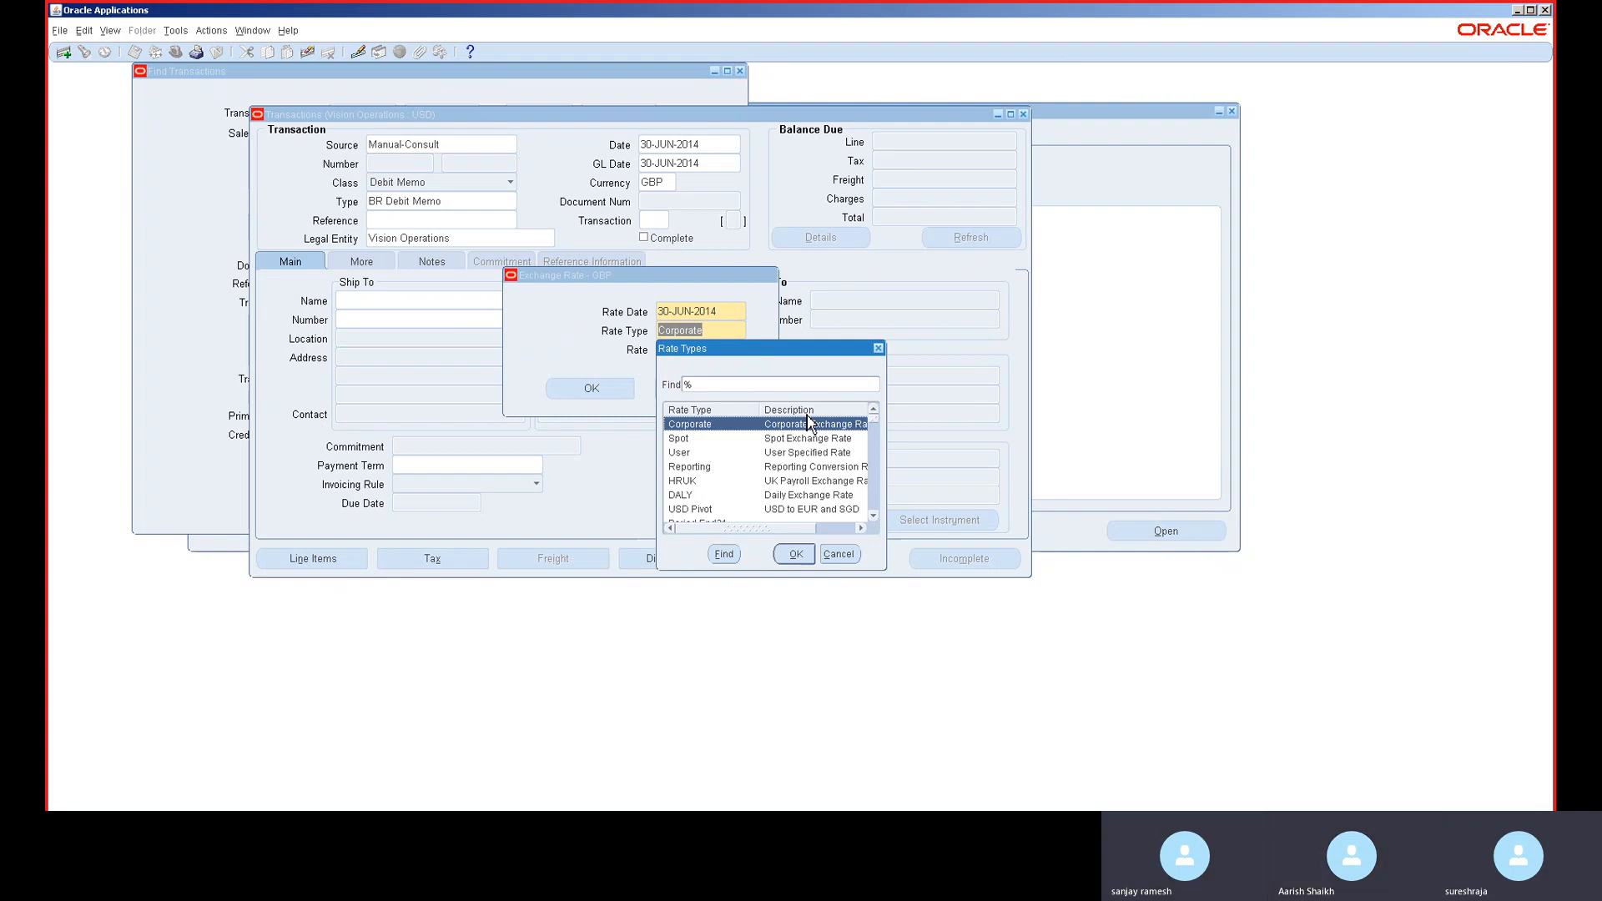
{"action": "left_click", "coordinate": [774, 444]}
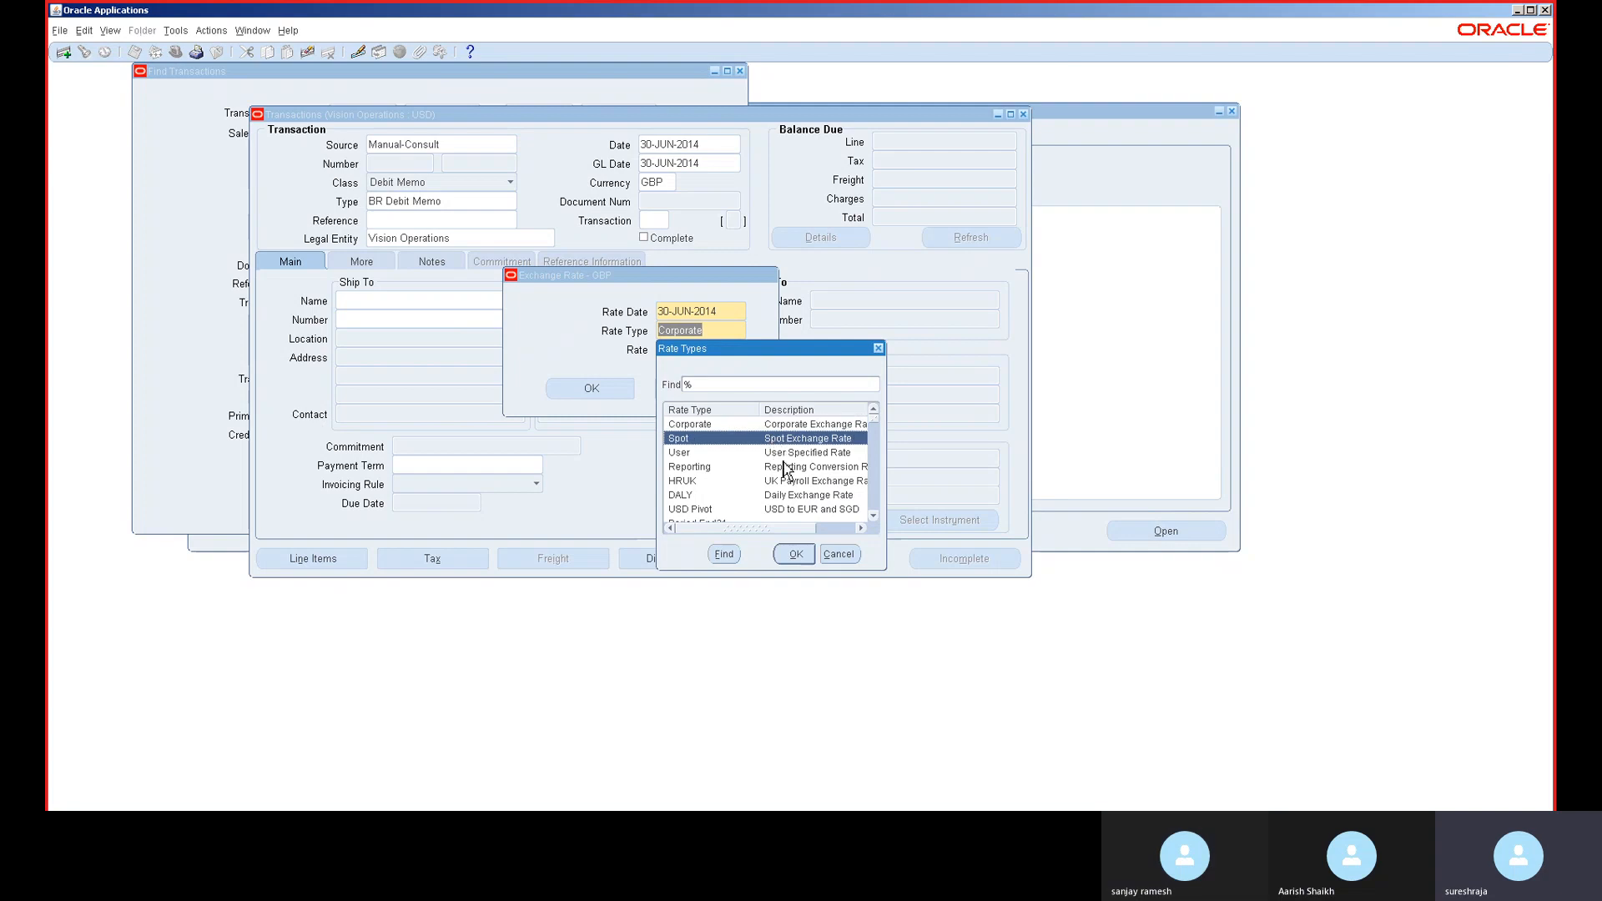
{"action": "double_click", "coordinate": [786, 455]}
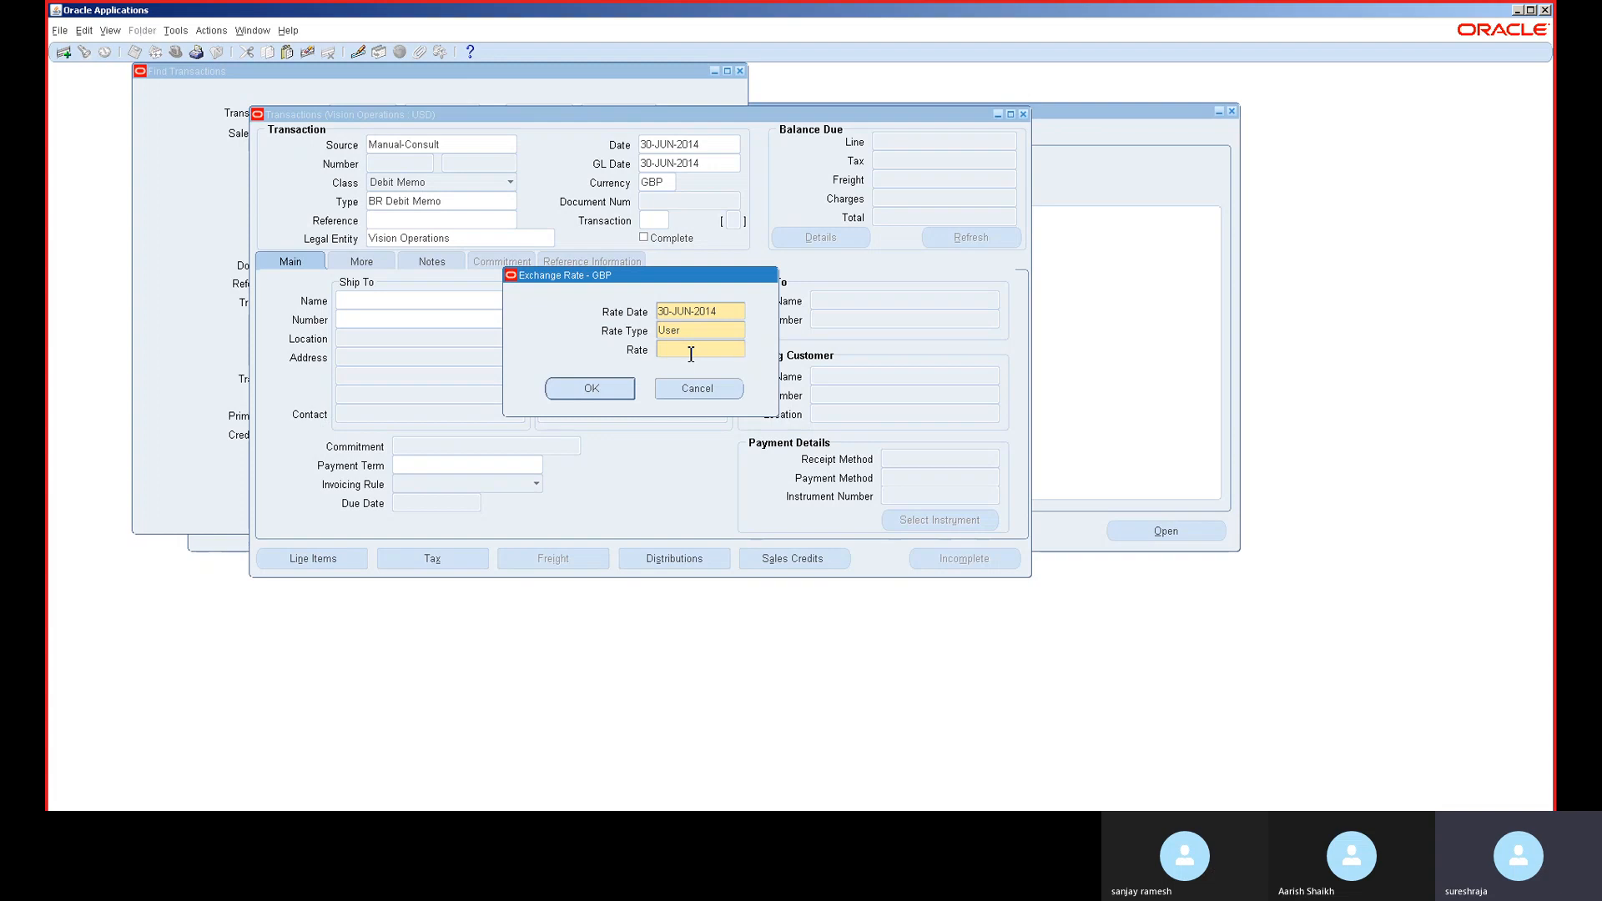
{"action": "type", "text": "1.2"}
{"action": "left_click", "coordinate": [590, 389]}
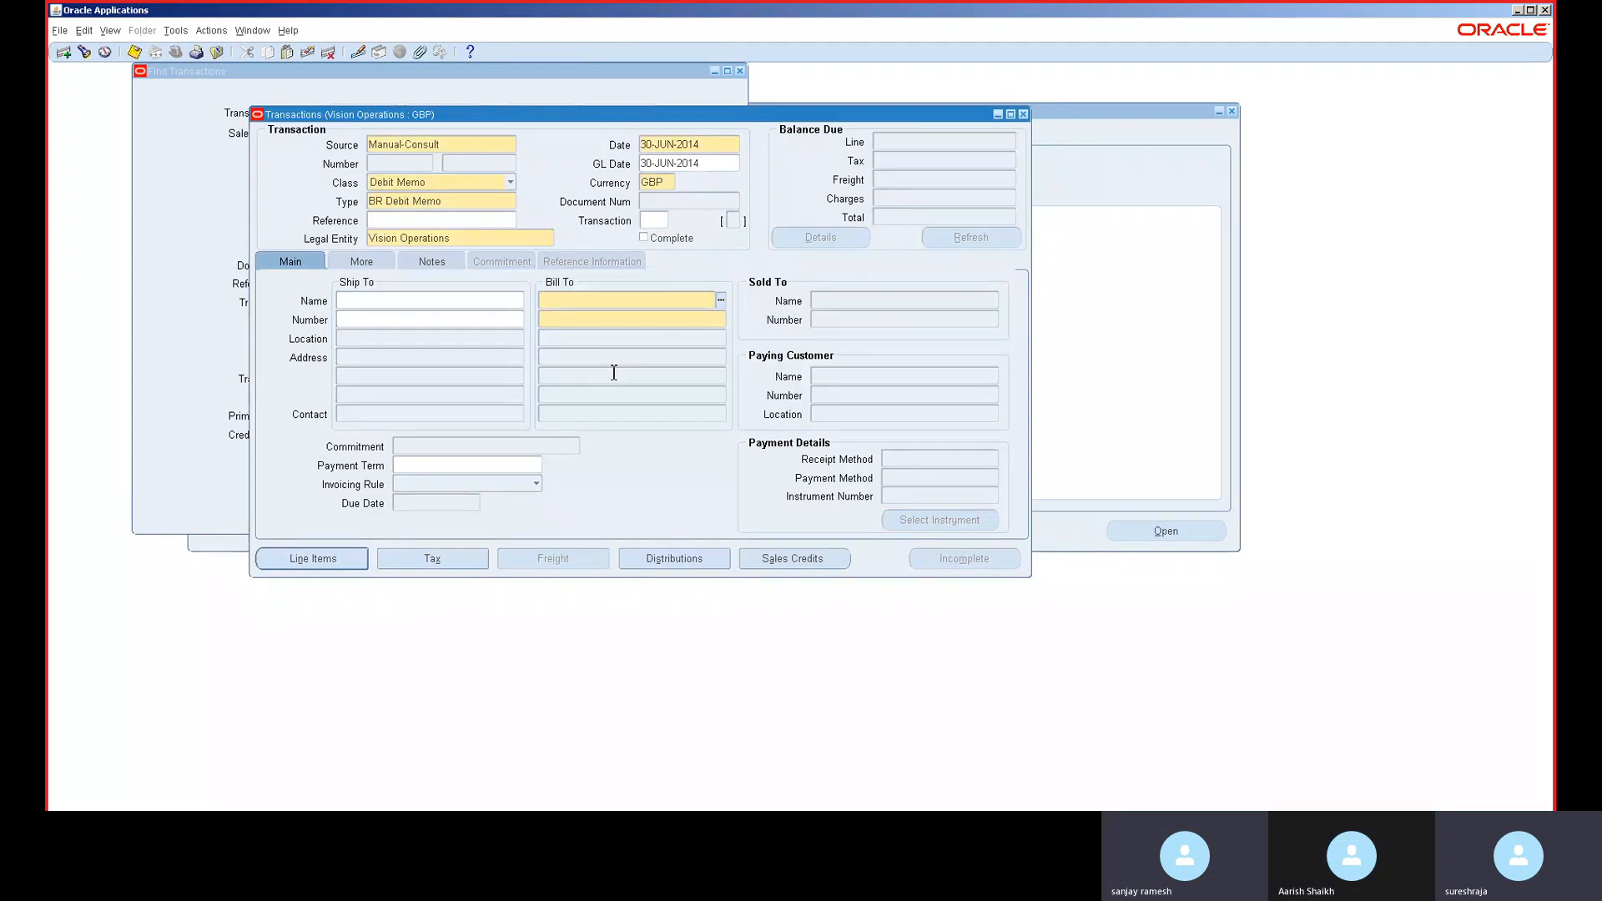
- Bill the debit memo to customer AMGPO Member A_CB
{"action": "left_click", "coordinate": [615, 299]}
{"action": "type", "text": "a"}
{"action": "key", "text": "Tab"}
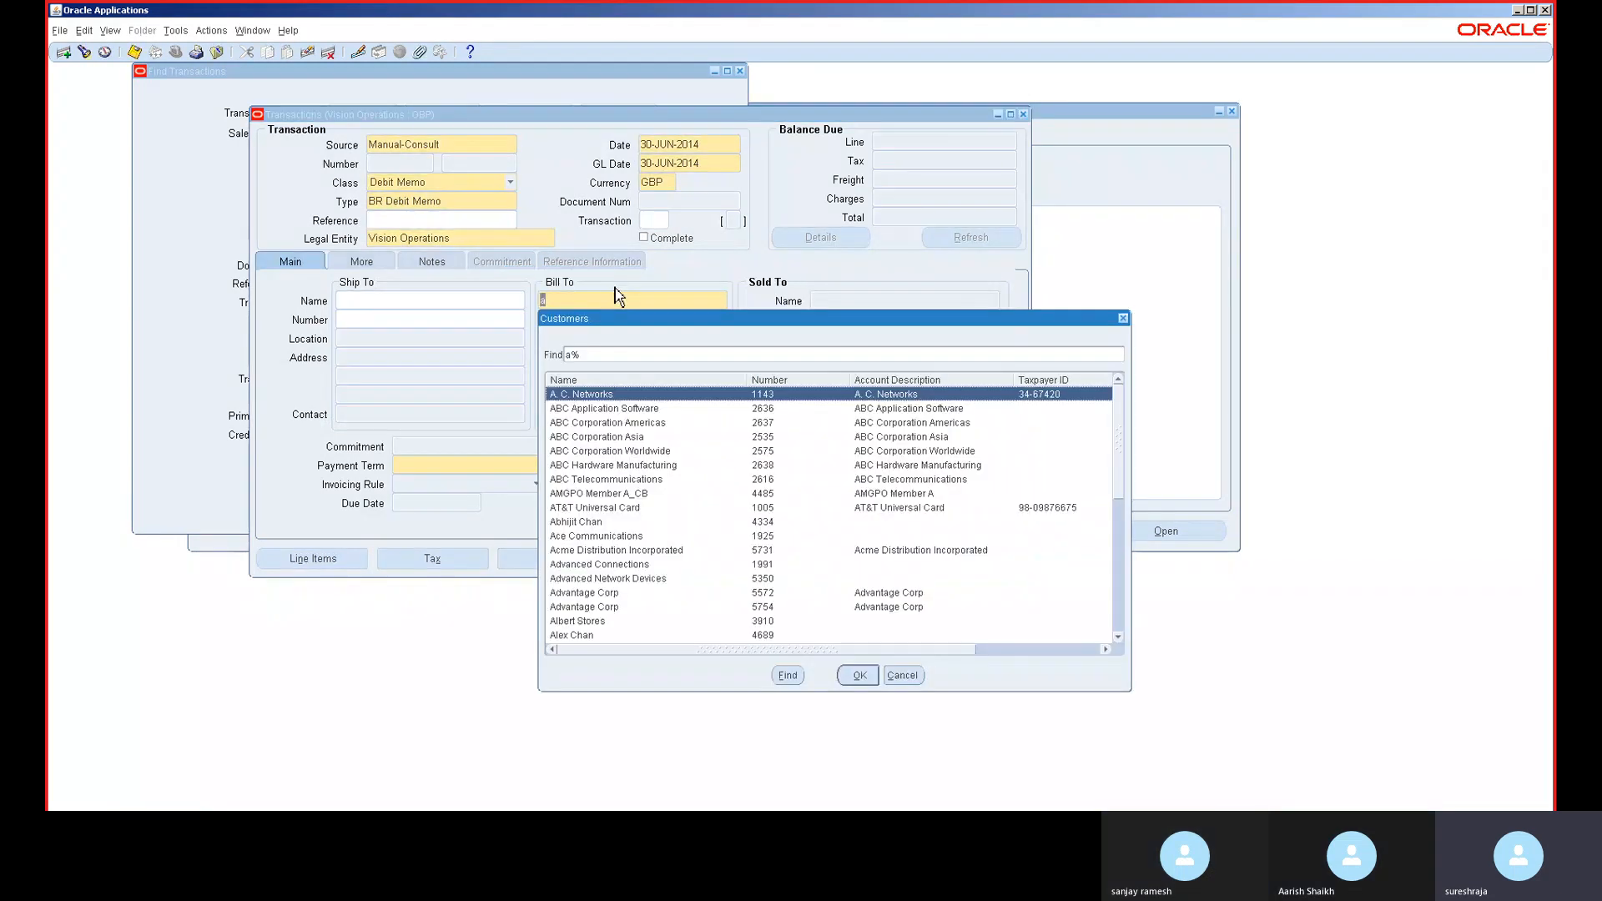
{"action": "double_click", "coordinate": [622, 494]}
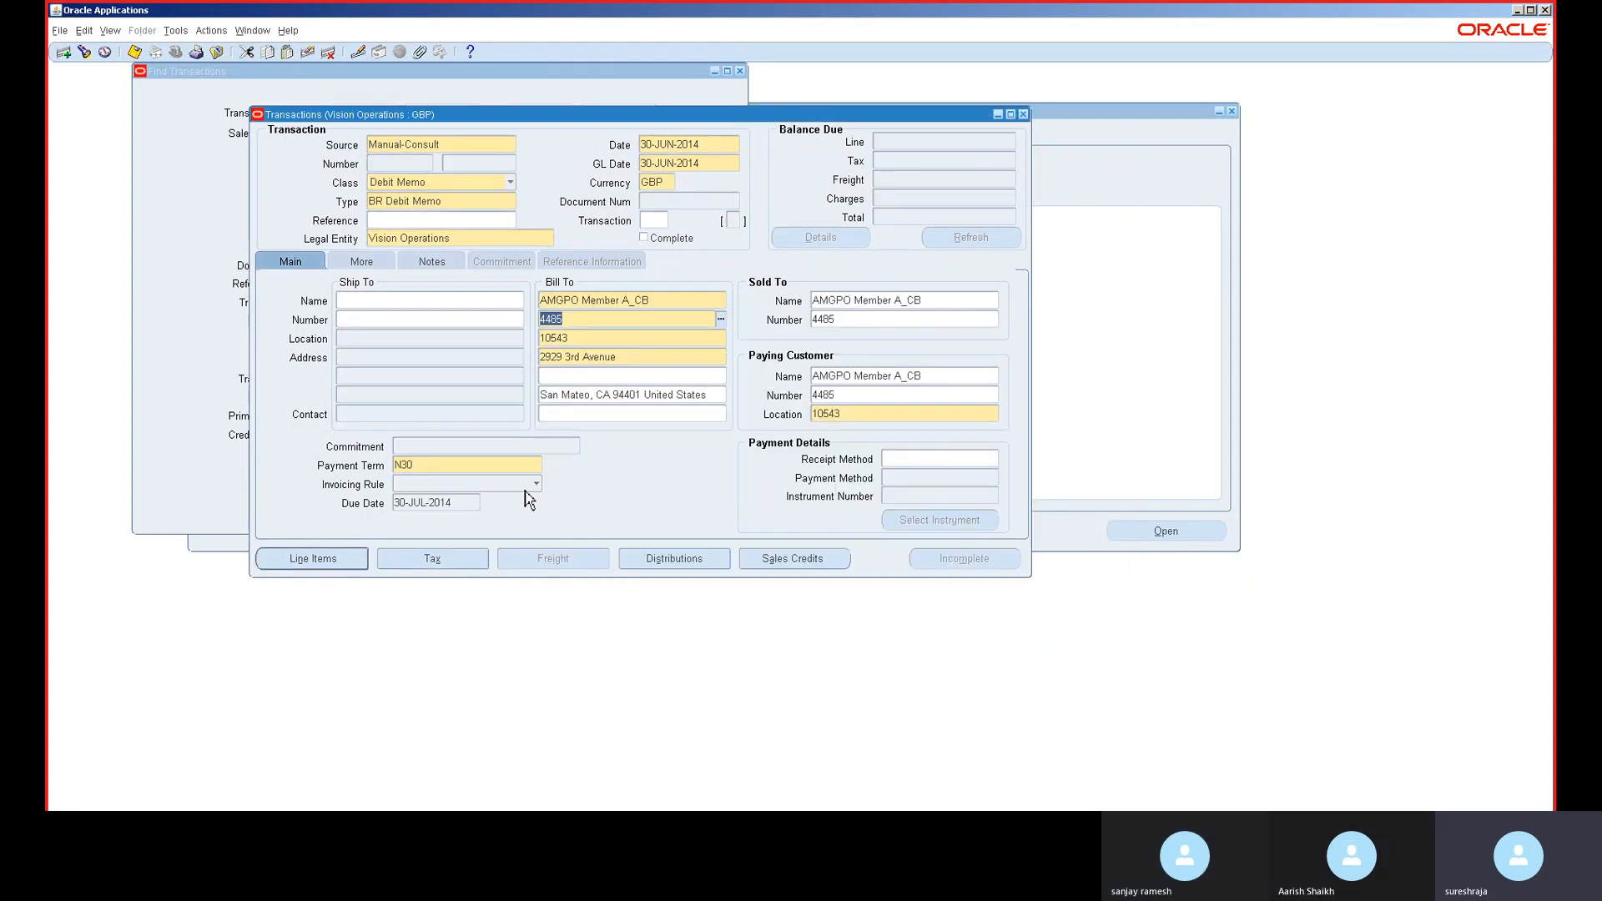
- Add a Principal Consultant memo line with quantity 100, totalling 51,000.00
{"action": "left_click", "coordinate": [341, 561]}
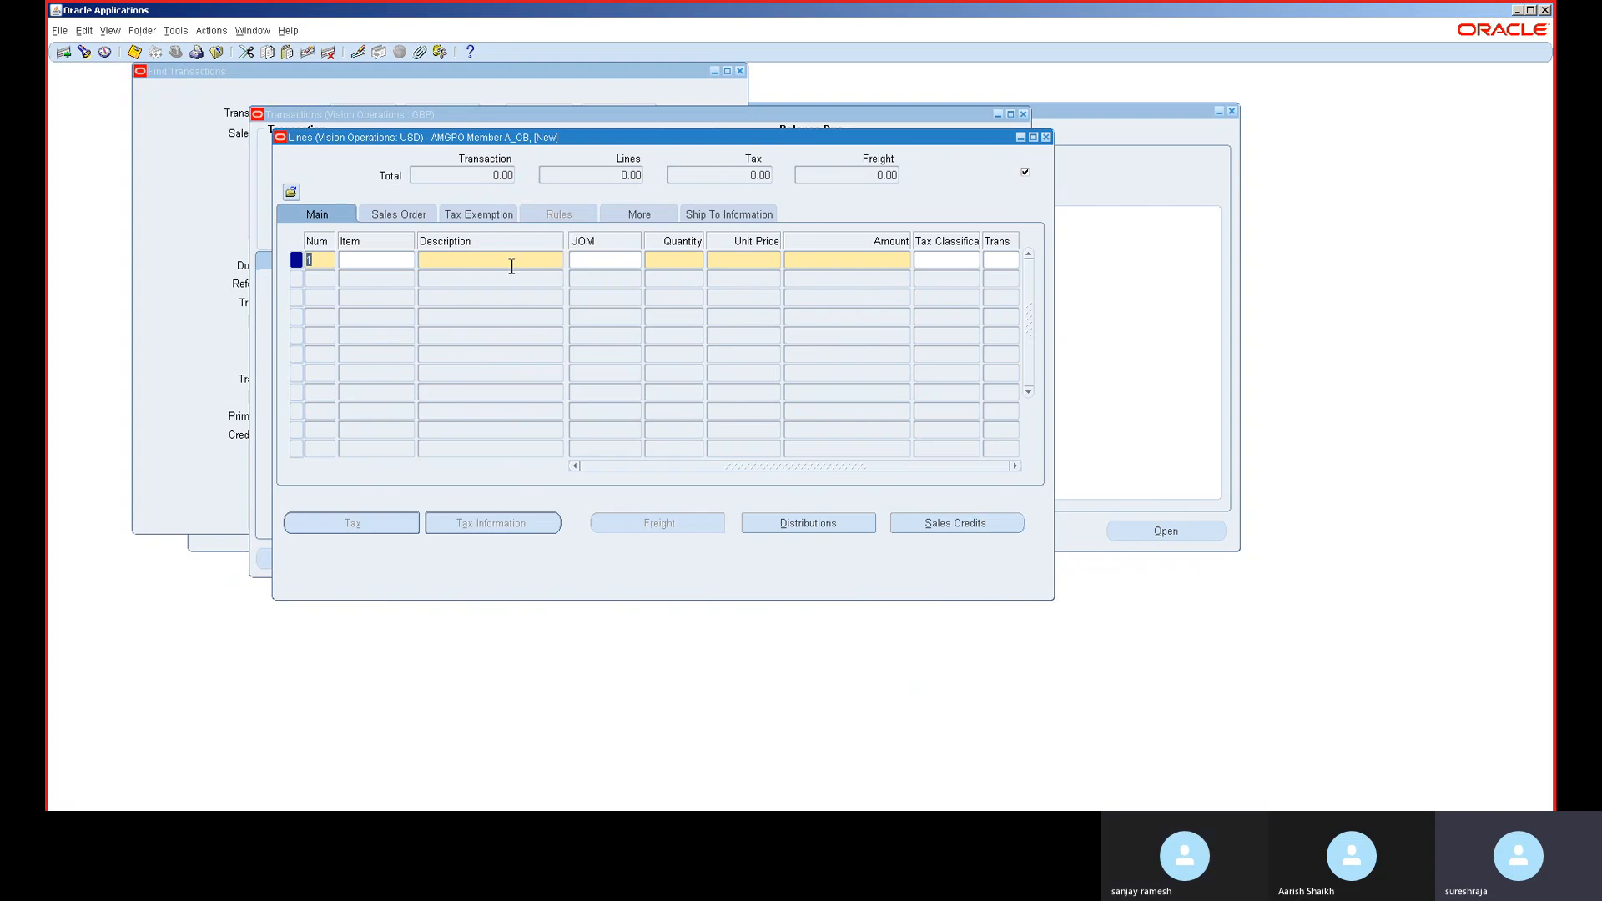
{"action": "left_click", "coordinate": [553, 262]}
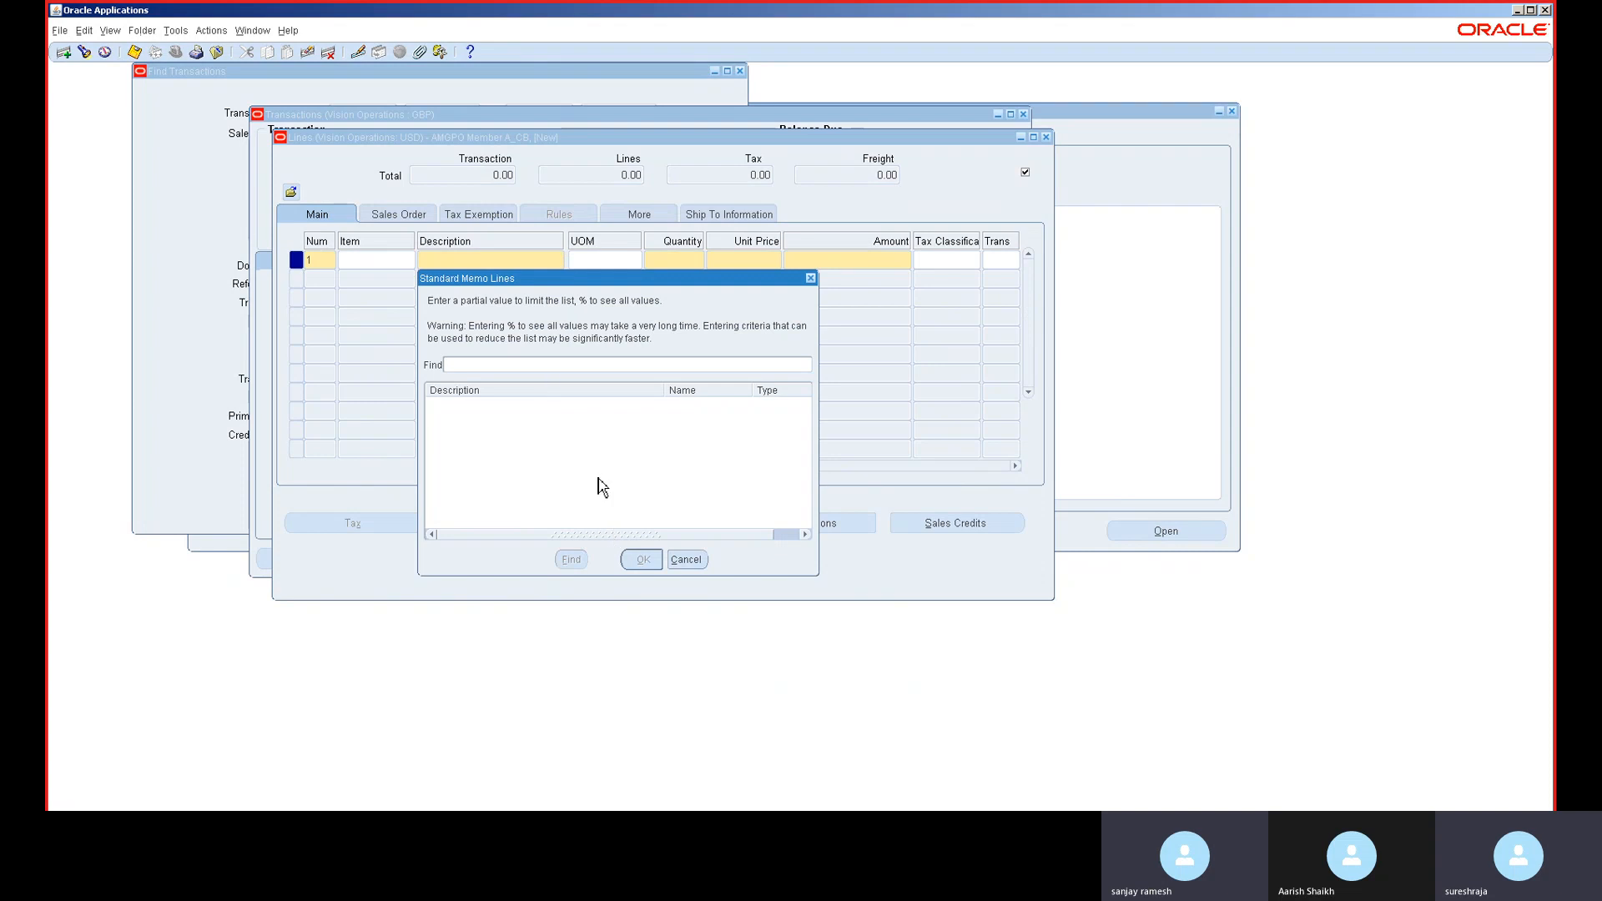
{"action": "type", "text": "%"}
{"action": "key", "text": "Return"}
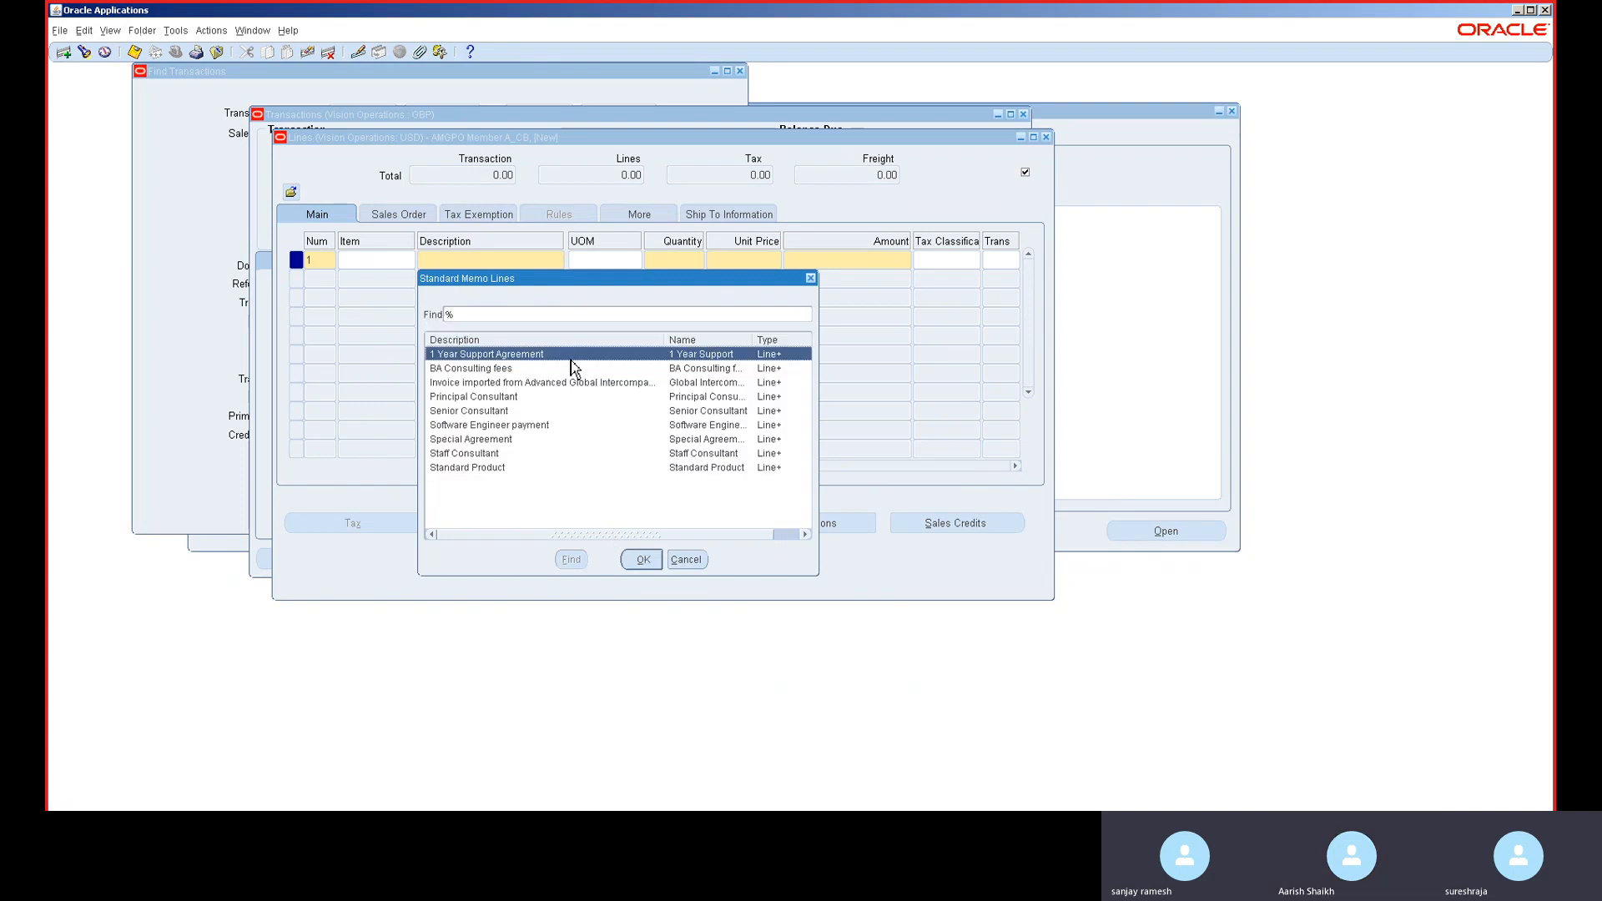
{"action": "left_click", "coordinate": [524, 400]}
{"action": "double_click", "coordinate": [524, 399]}
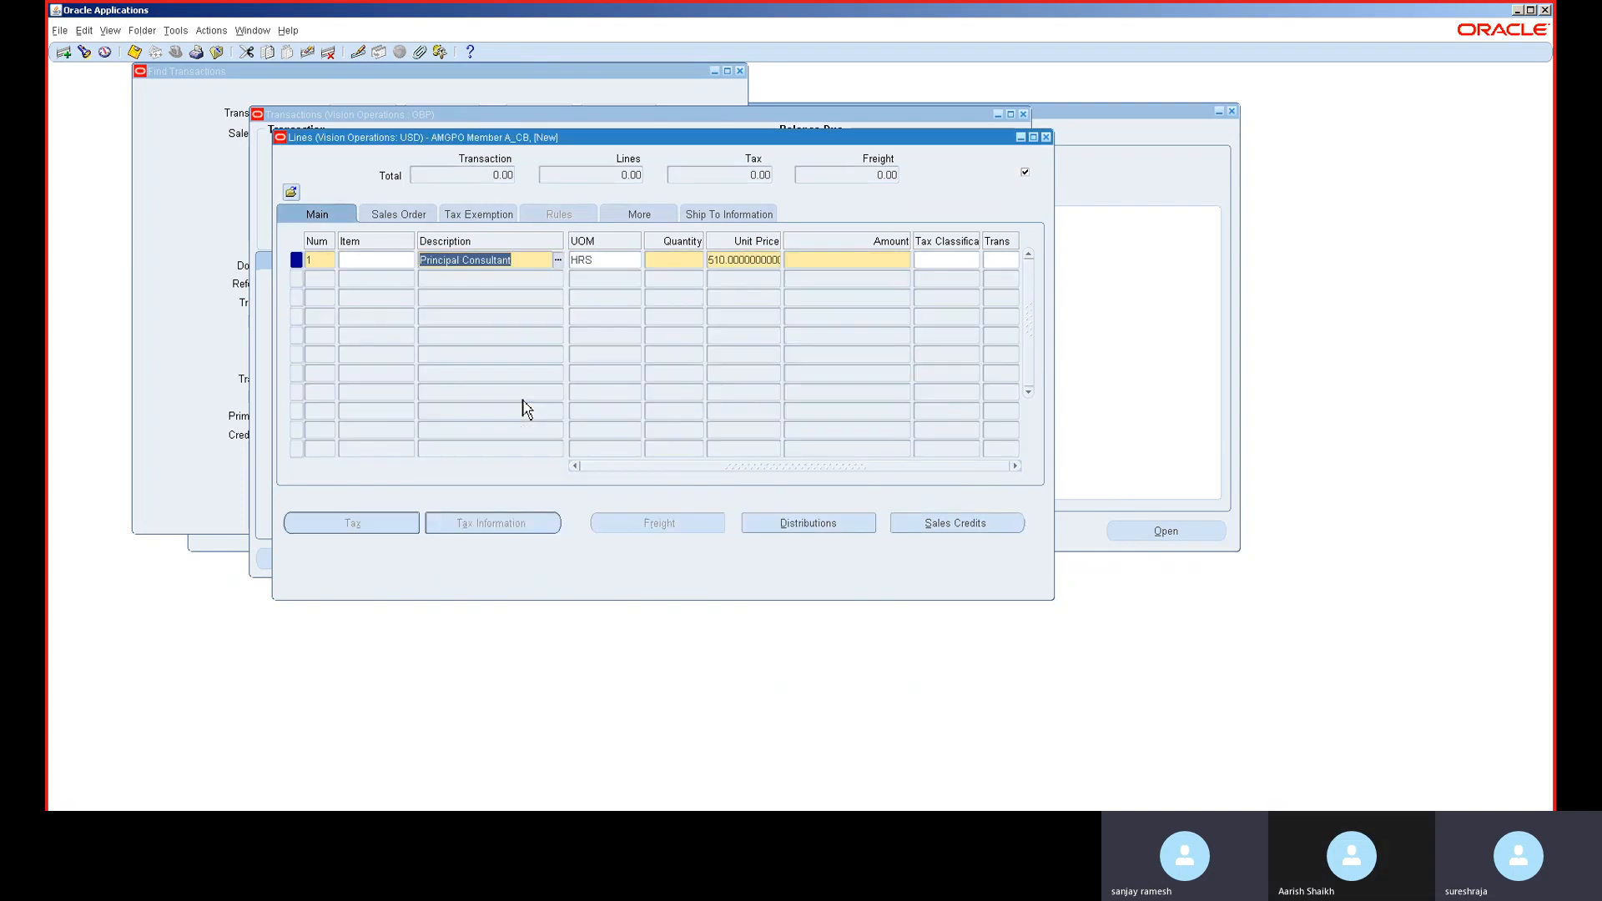
{"action": "type", "text": "100"}
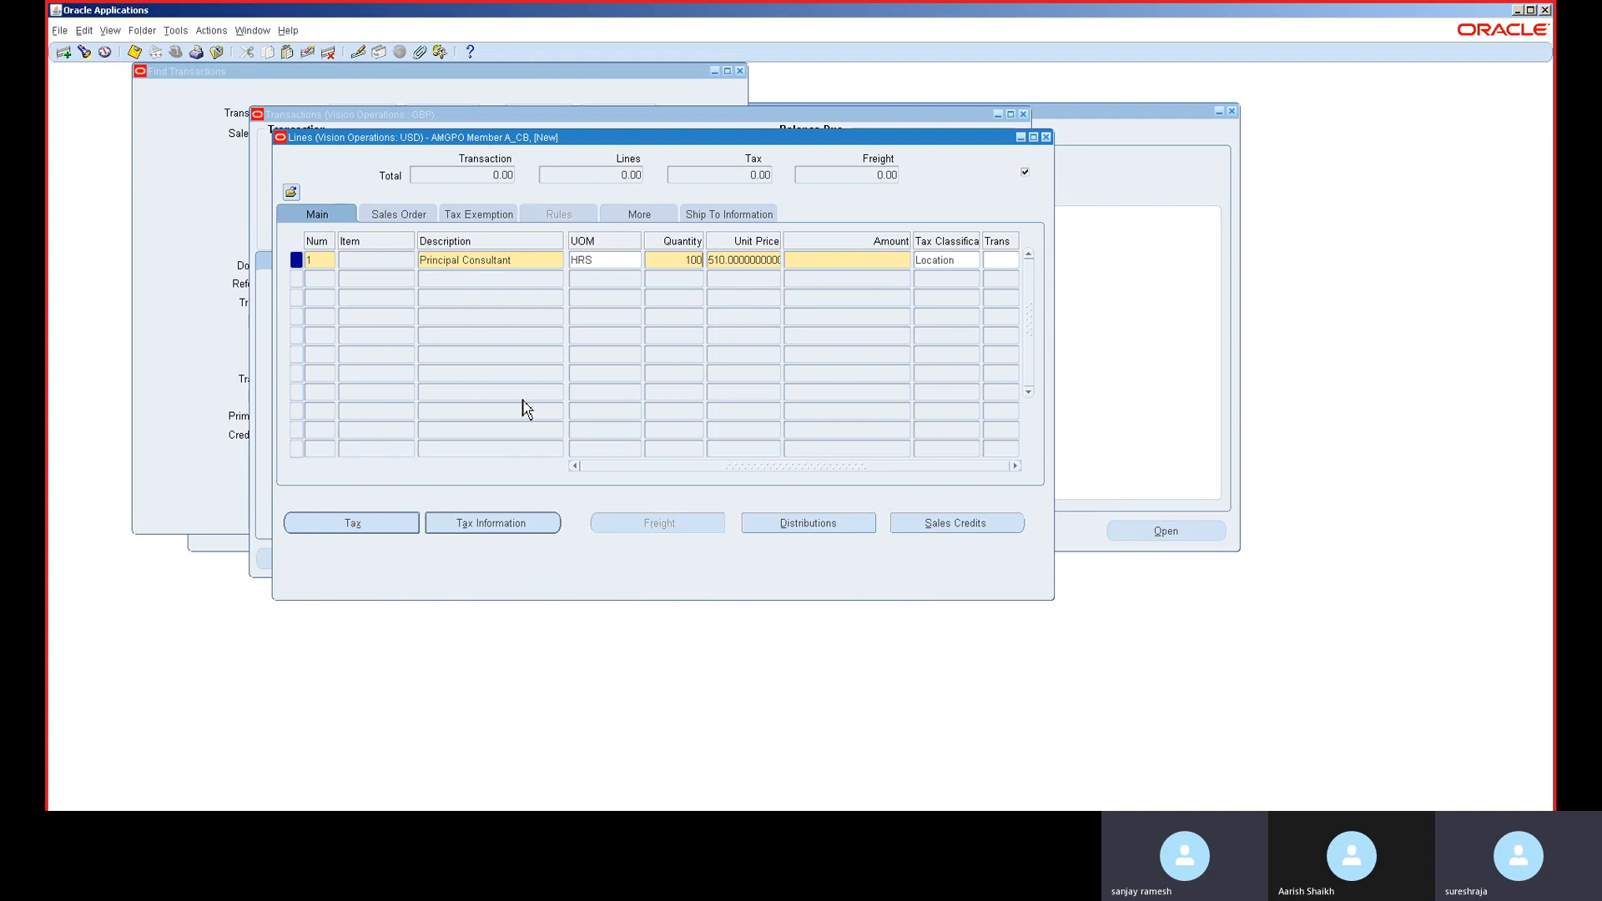
{"action": "key", "text": "Tab"}
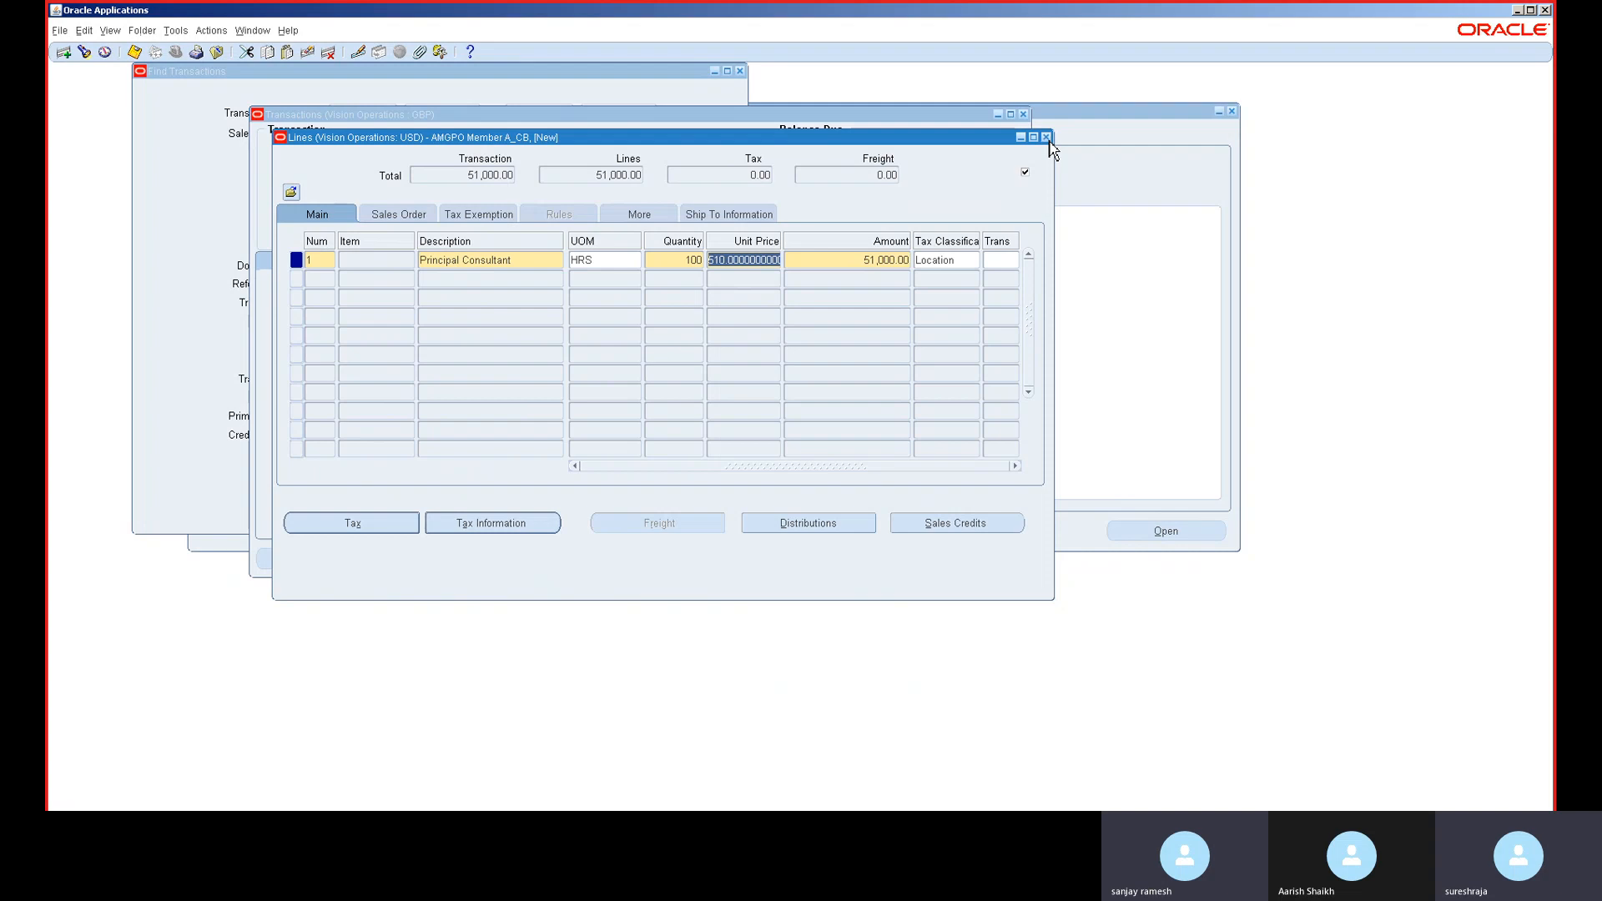
{"action": "left_click", "coordinate": [1046, 138]}
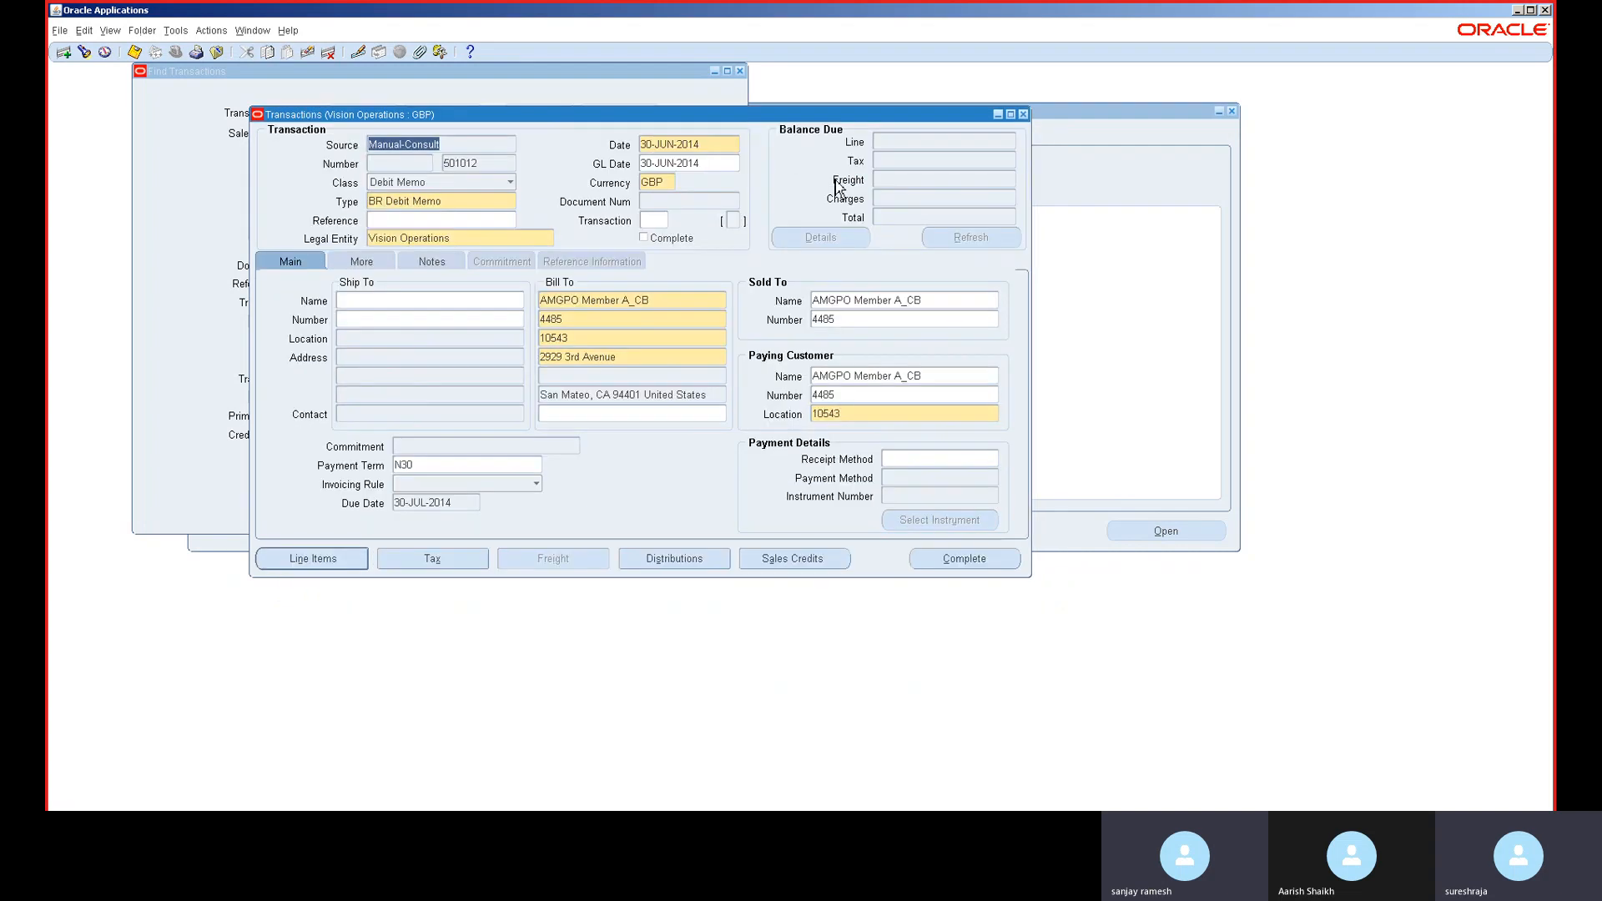
{"action": "left_click", "coordinate": [962, 566]}
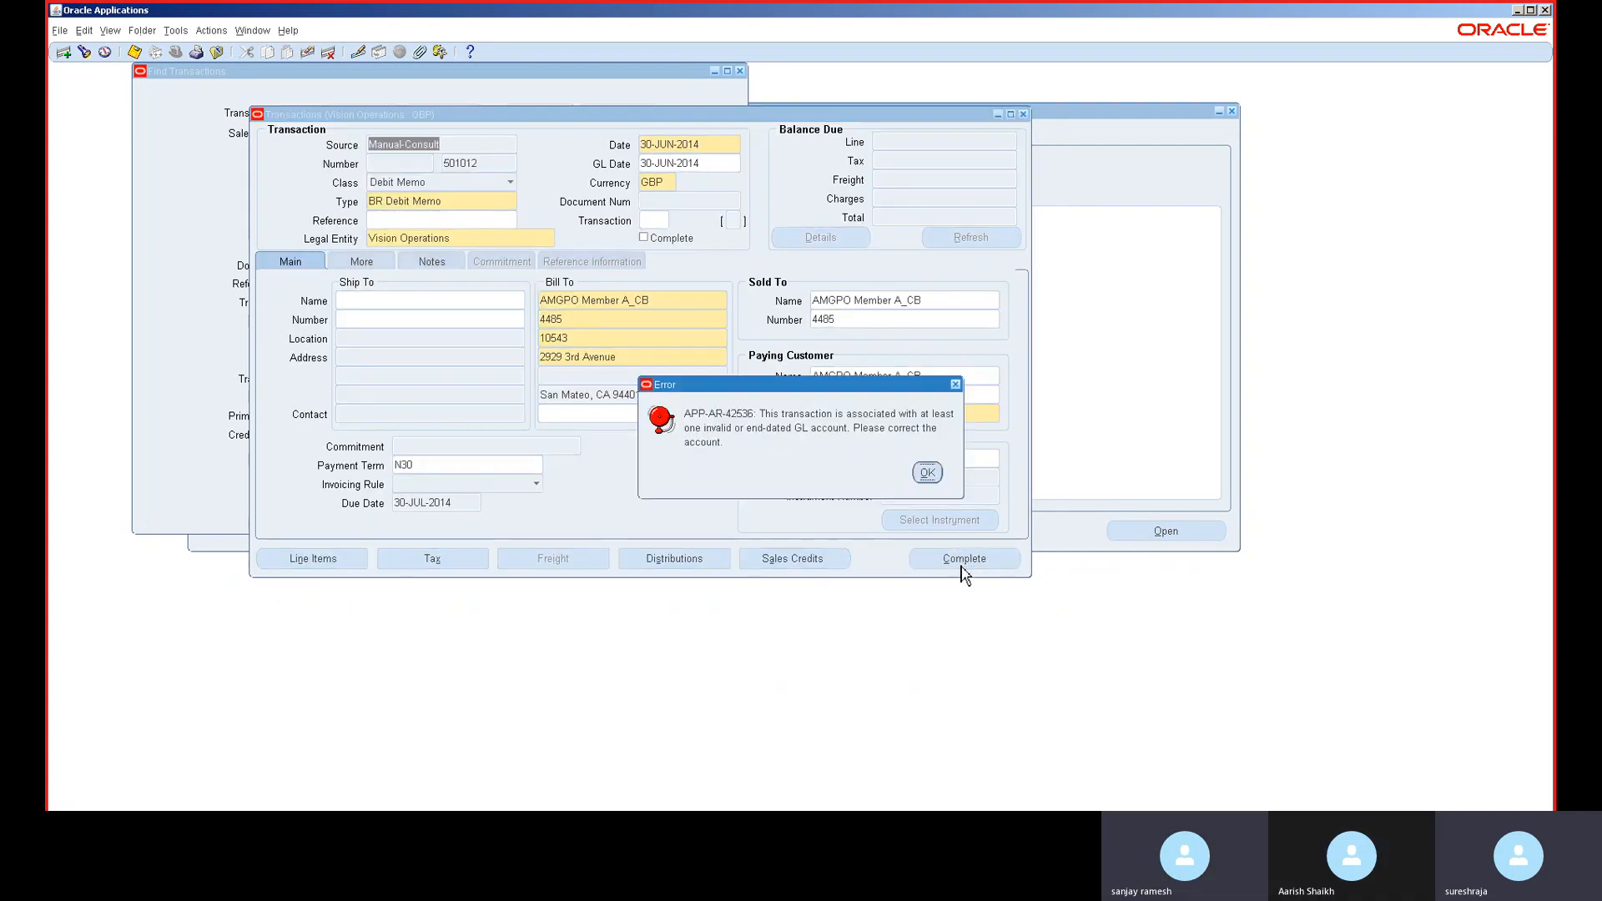
{"action": "left_click", "coordinate": [927, 474]}
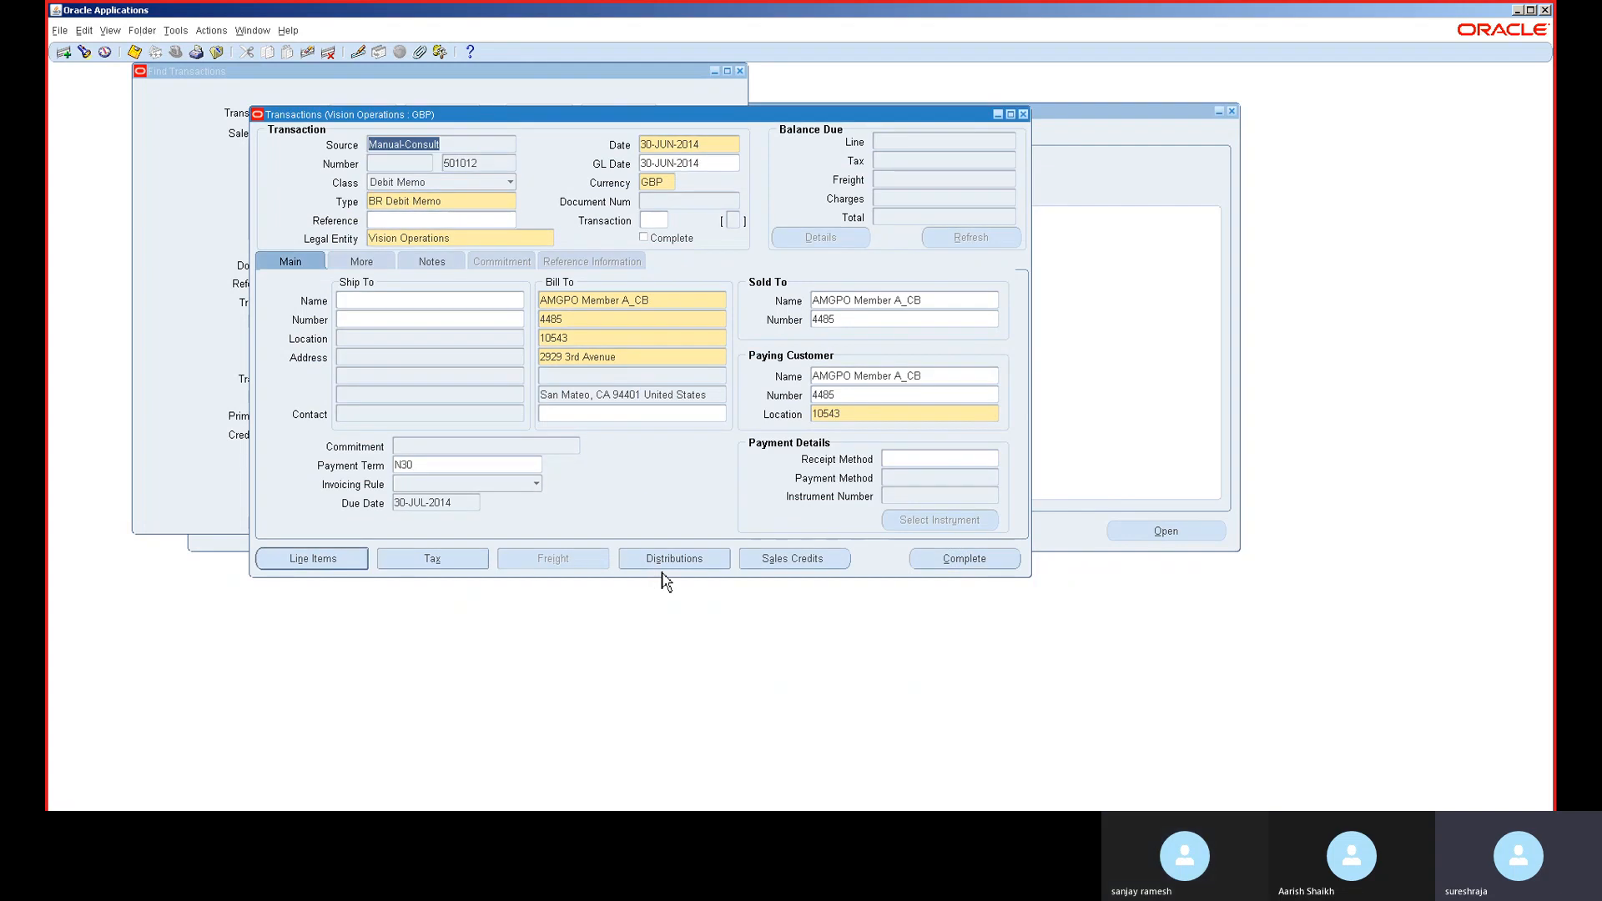
{"action": "left_click", "coordinate": [668, 560]}
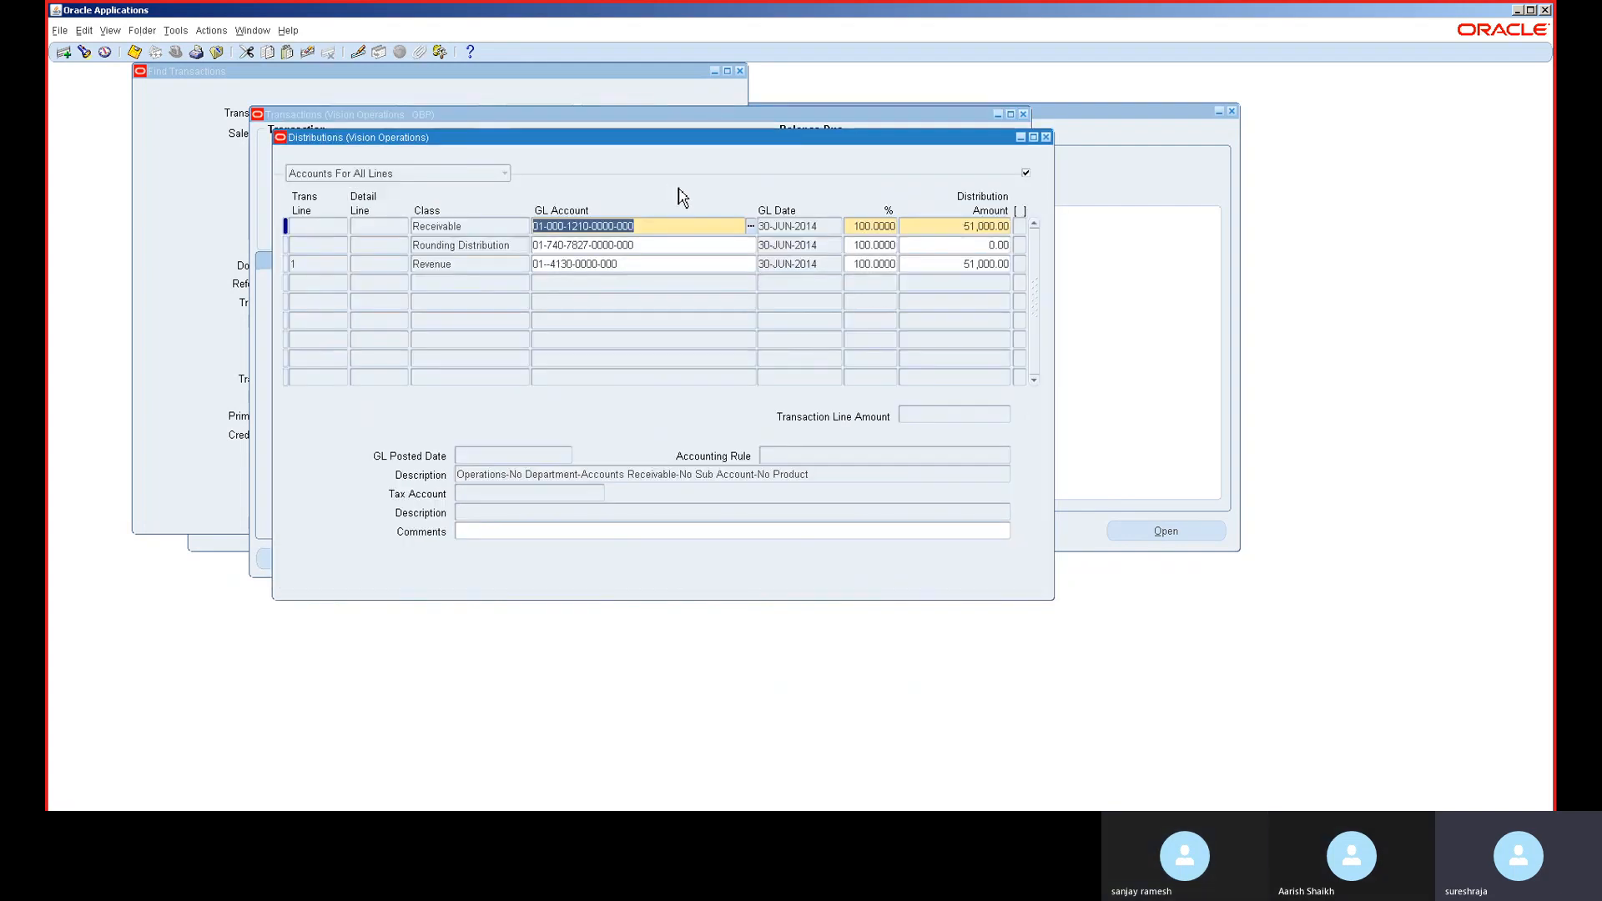
{"action": "left_click", "coordinate": [754, 268]}
{"action": "left_click", "coordinate": [751, 264]}
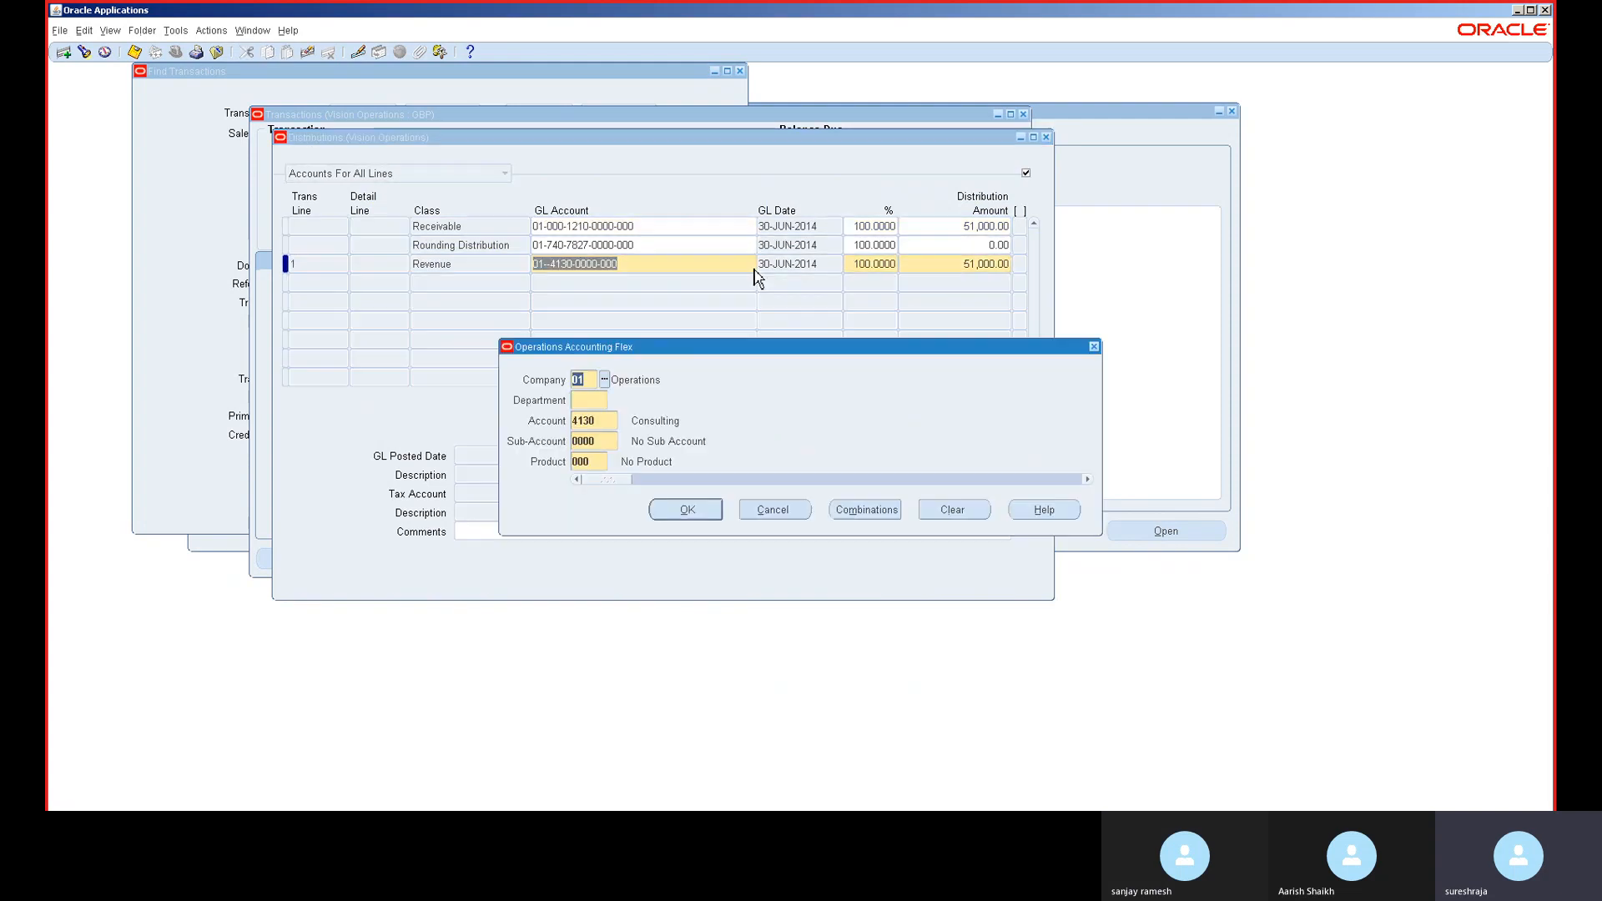
{"action": "left_click", "coordinate": [590, 402]}
{"action": "type", "text": "0"}
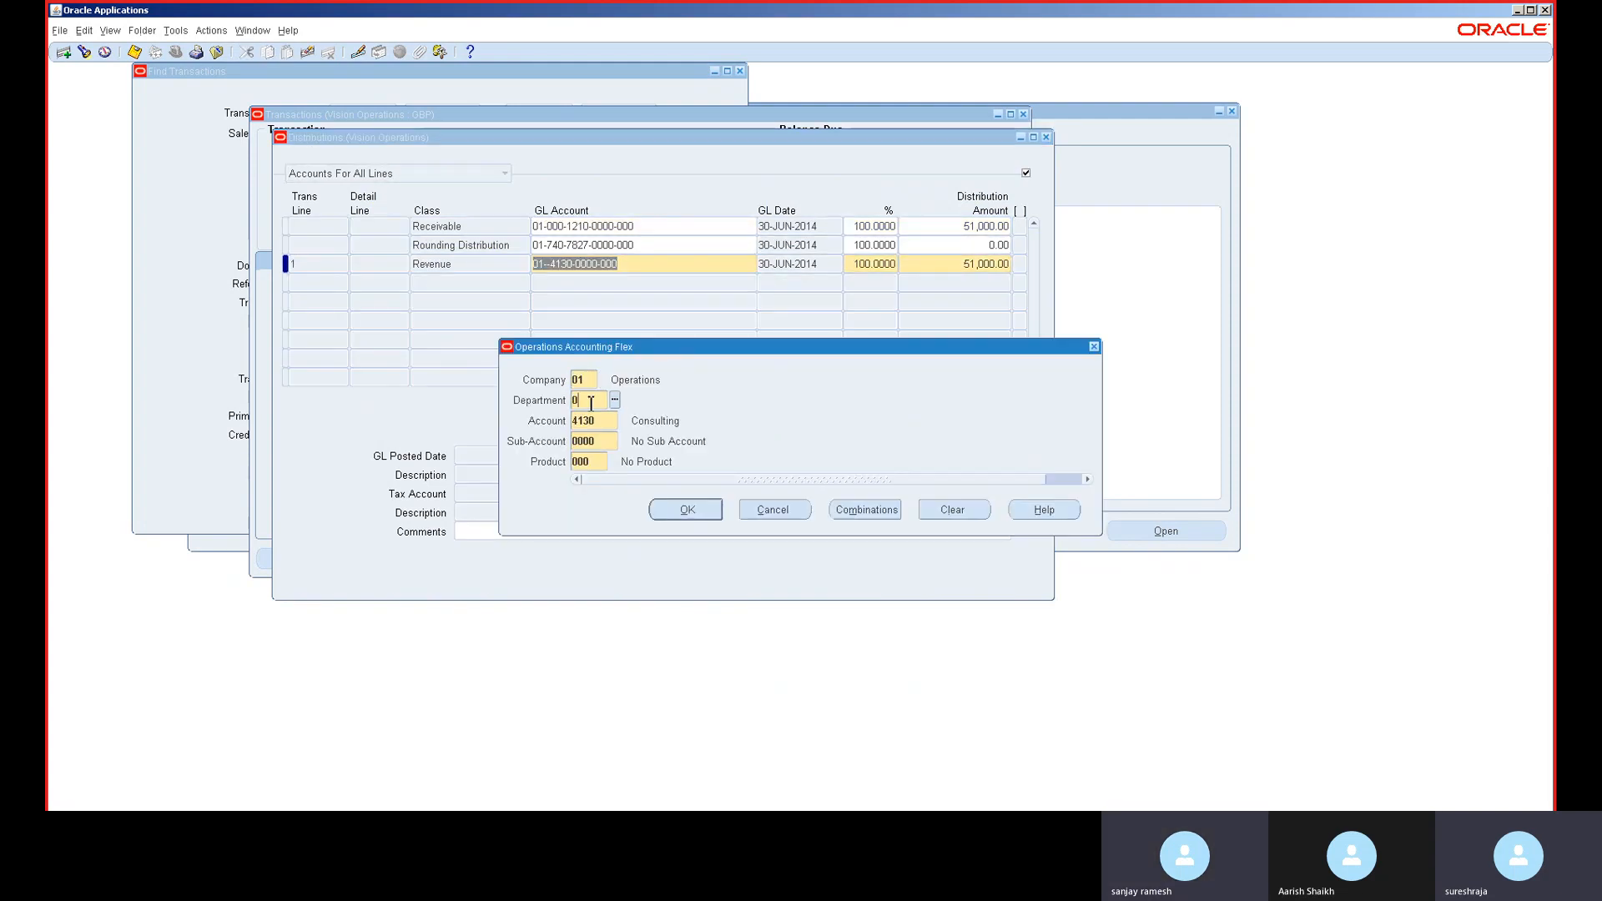
{"action": "type", "text": "00"}
{"action": "key", "text": "Tab"}
{"action": "left_click", "coordinate": [657, 513]}
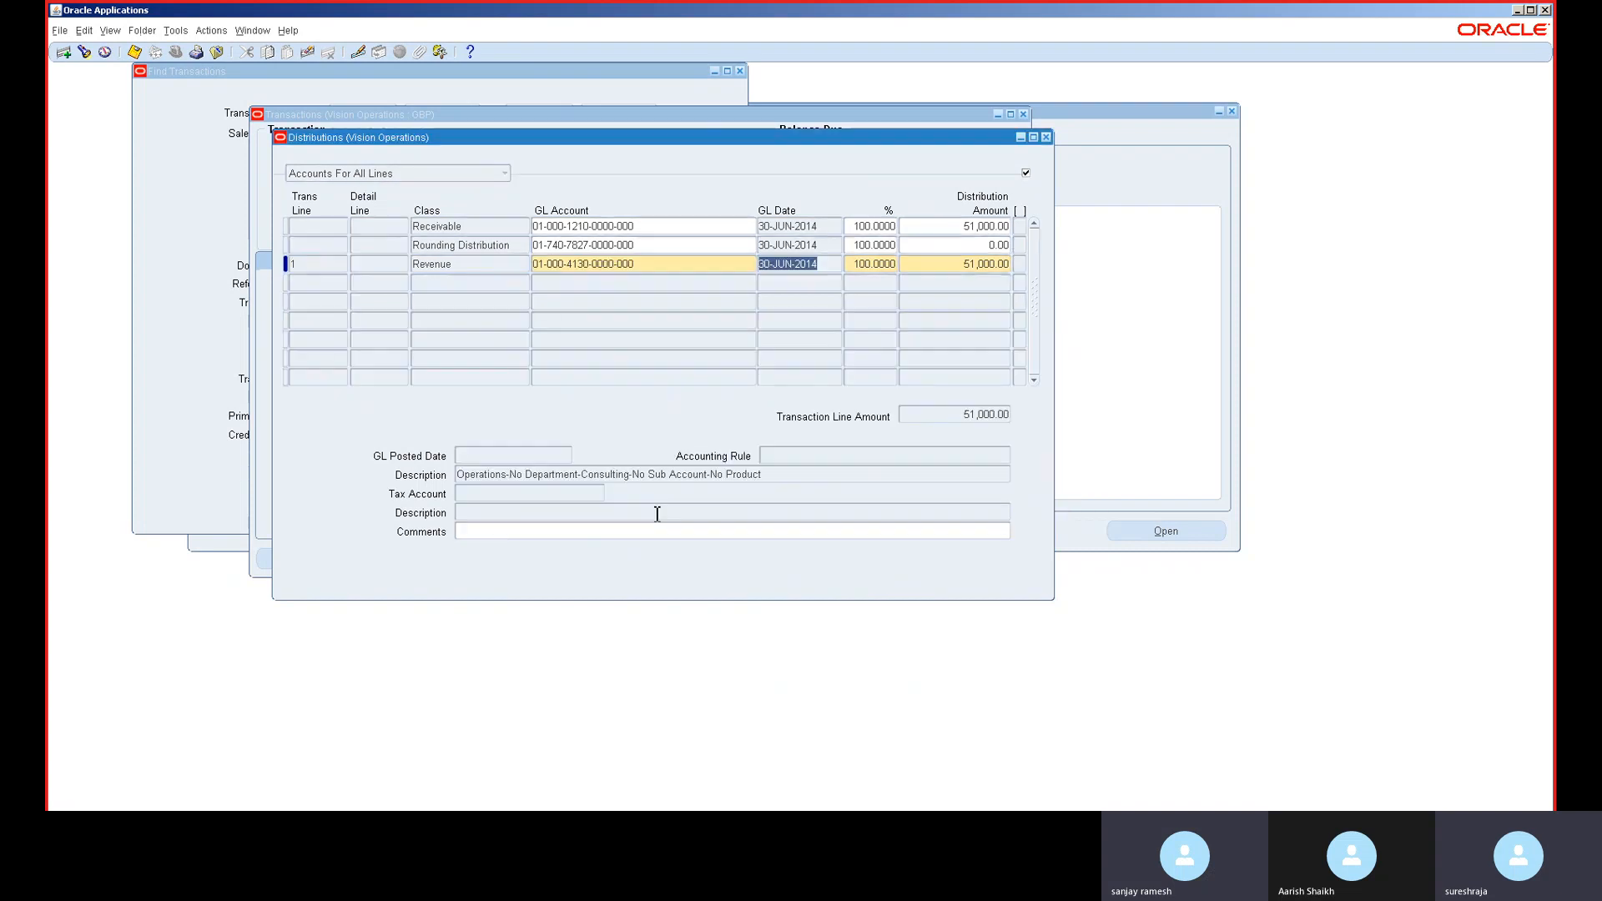
{"action": "key", "text": "ctrl+s"}
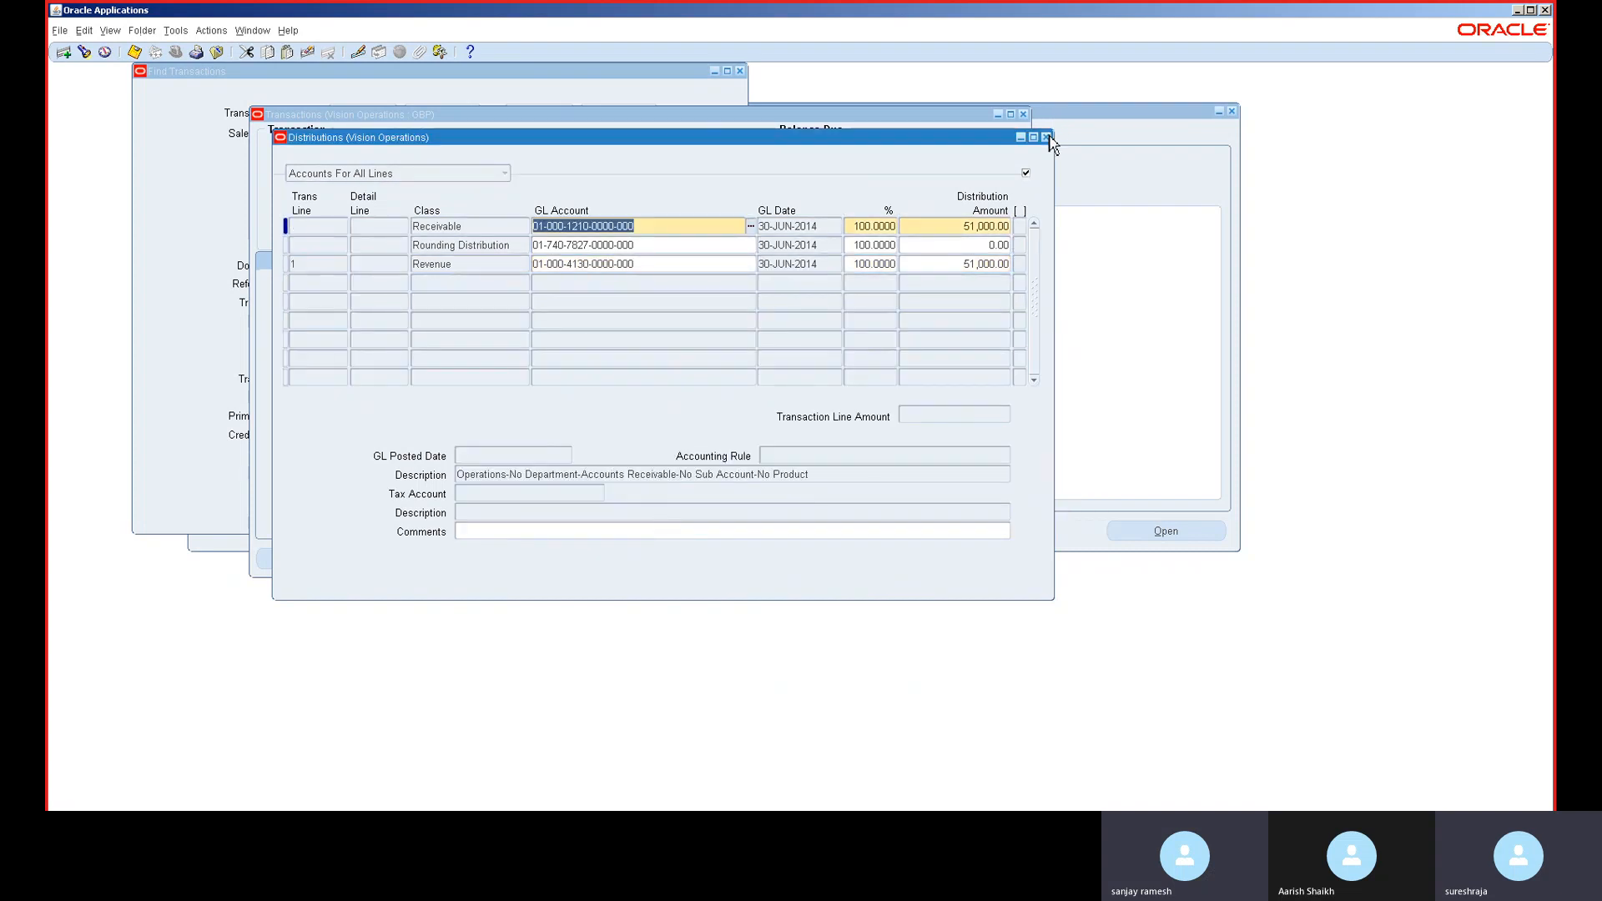
{"action": "left_click", "coordinate": [1046, 138]}
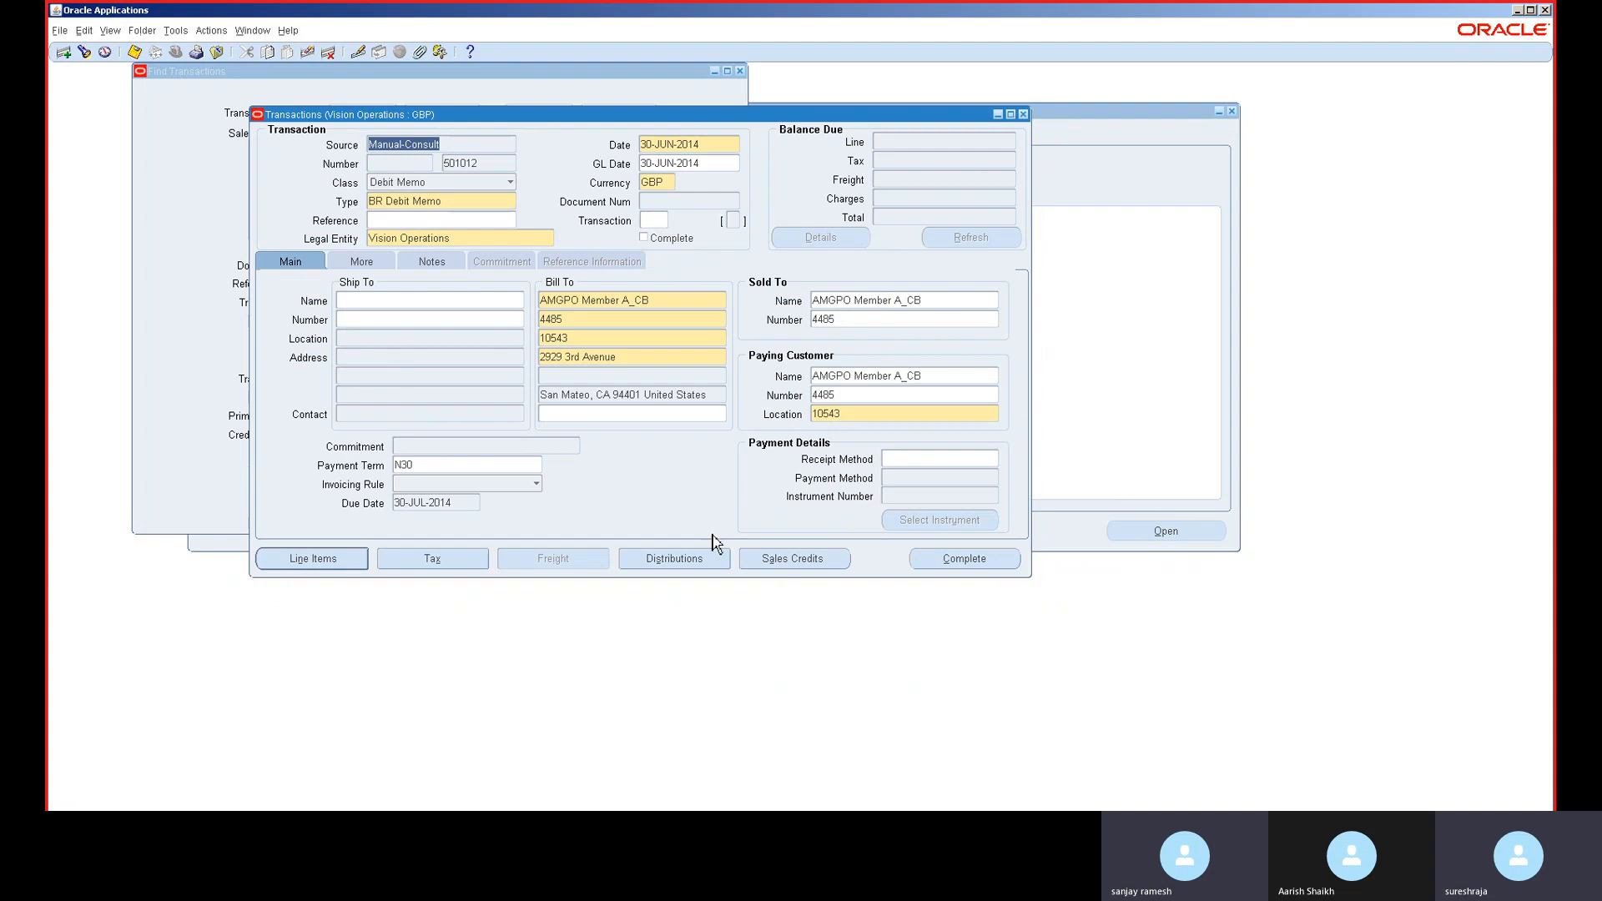
- Complete debit memo 501012 and compare balances: 51,000.00 GBP entered, 42,500.00 USD functional
{"action": "left_click", "coordinate": [957, 564]}
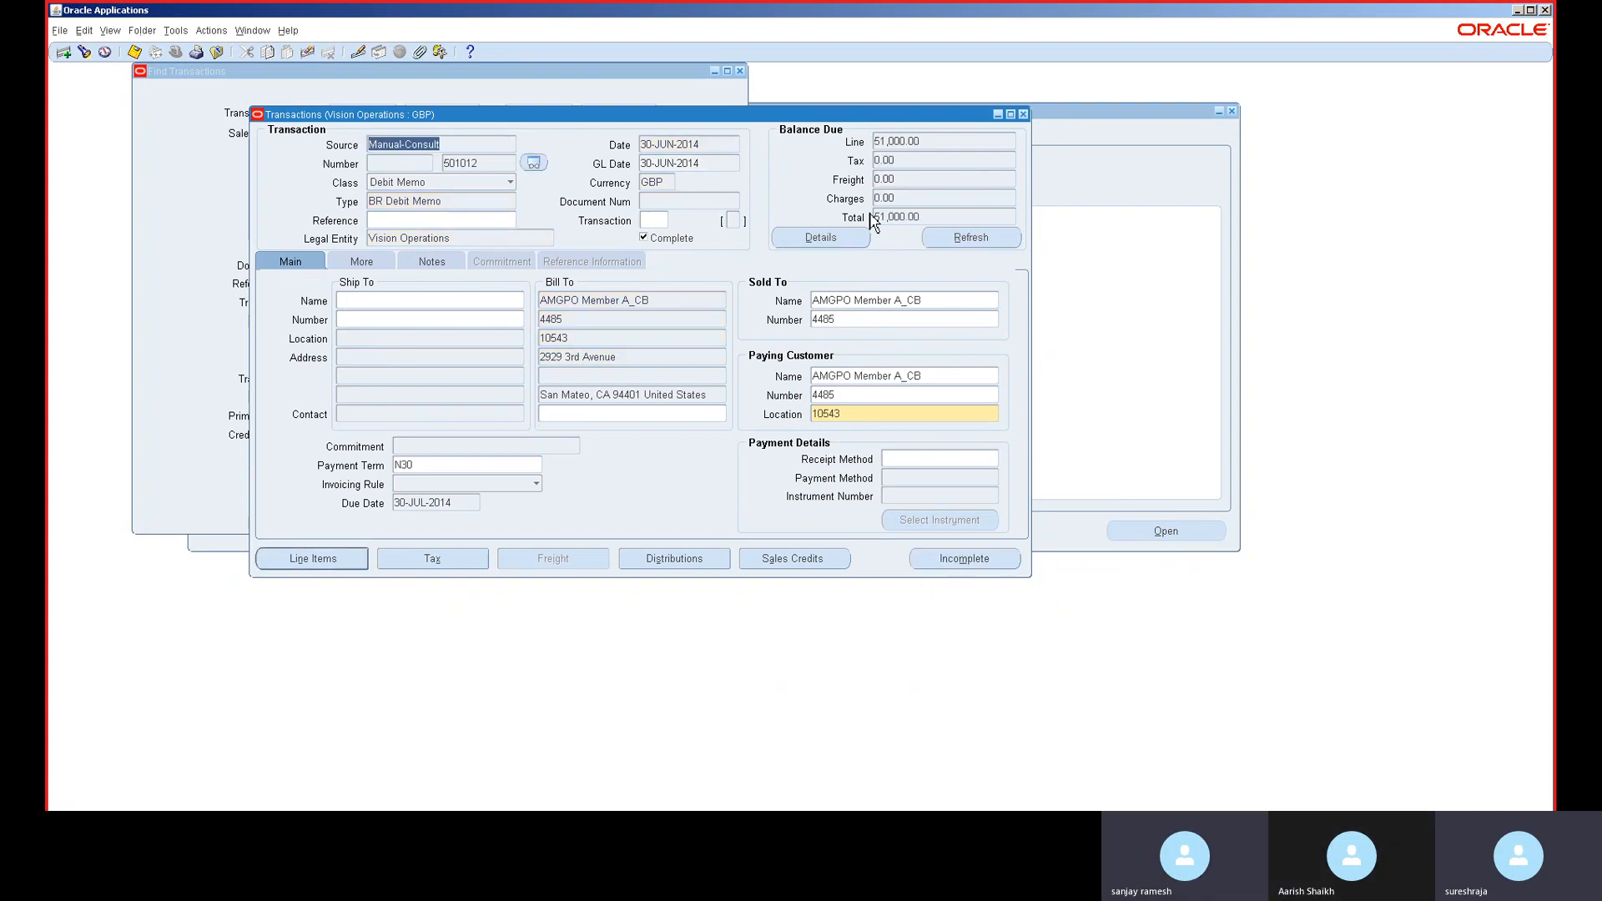
{"action": "left_click", "coordinate": [846, 242]}
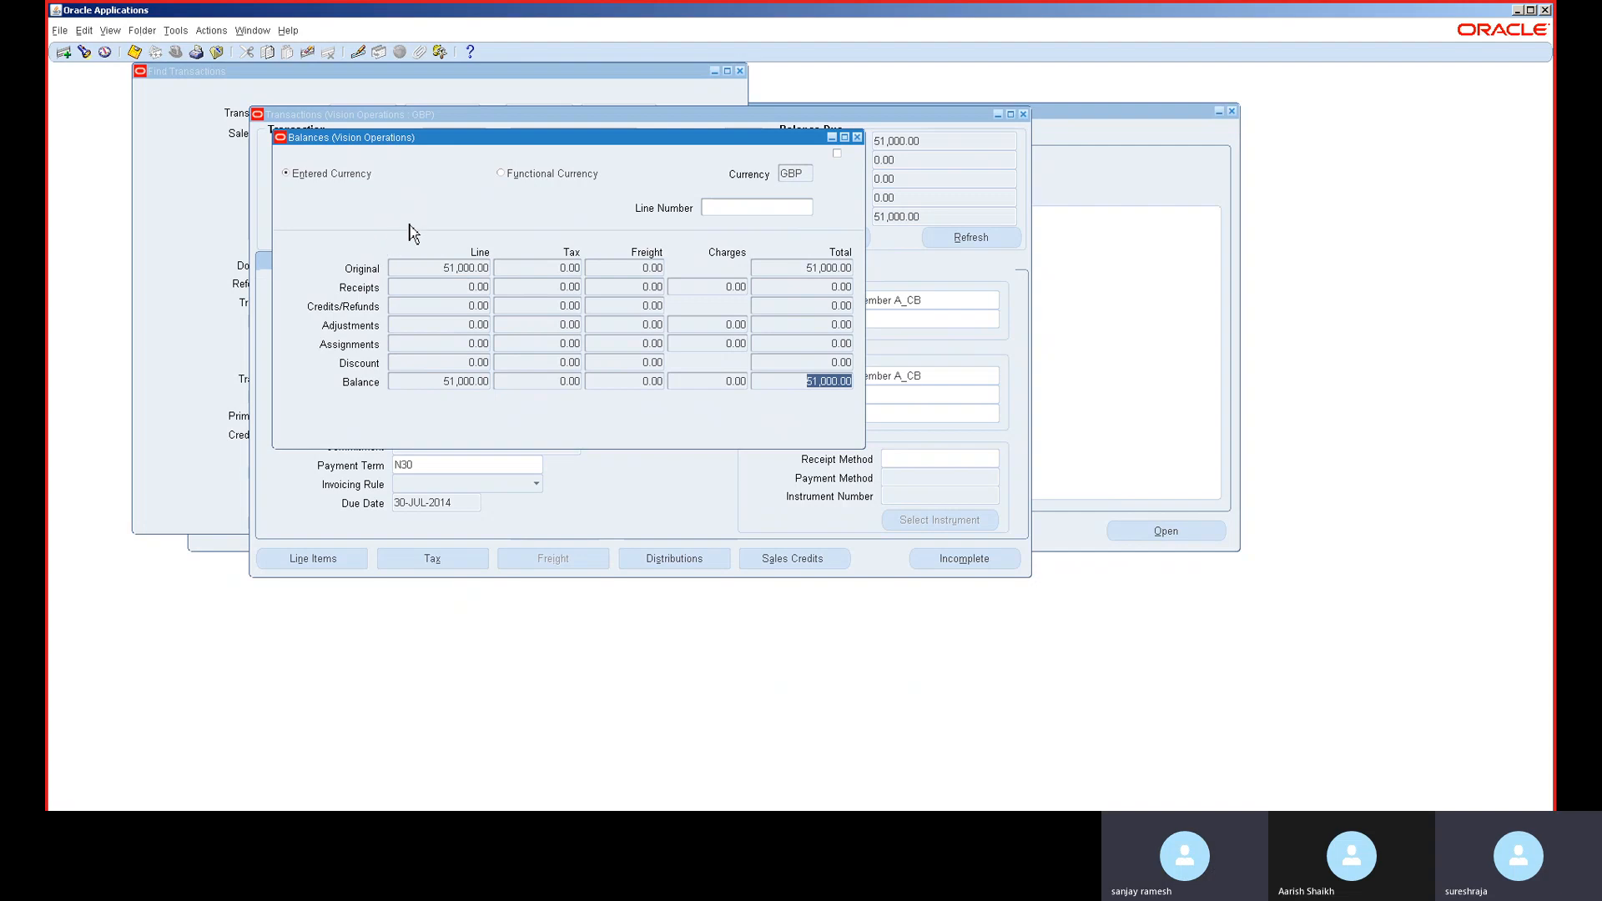
{"action": "left_click", "coordinate": [525, 179]}
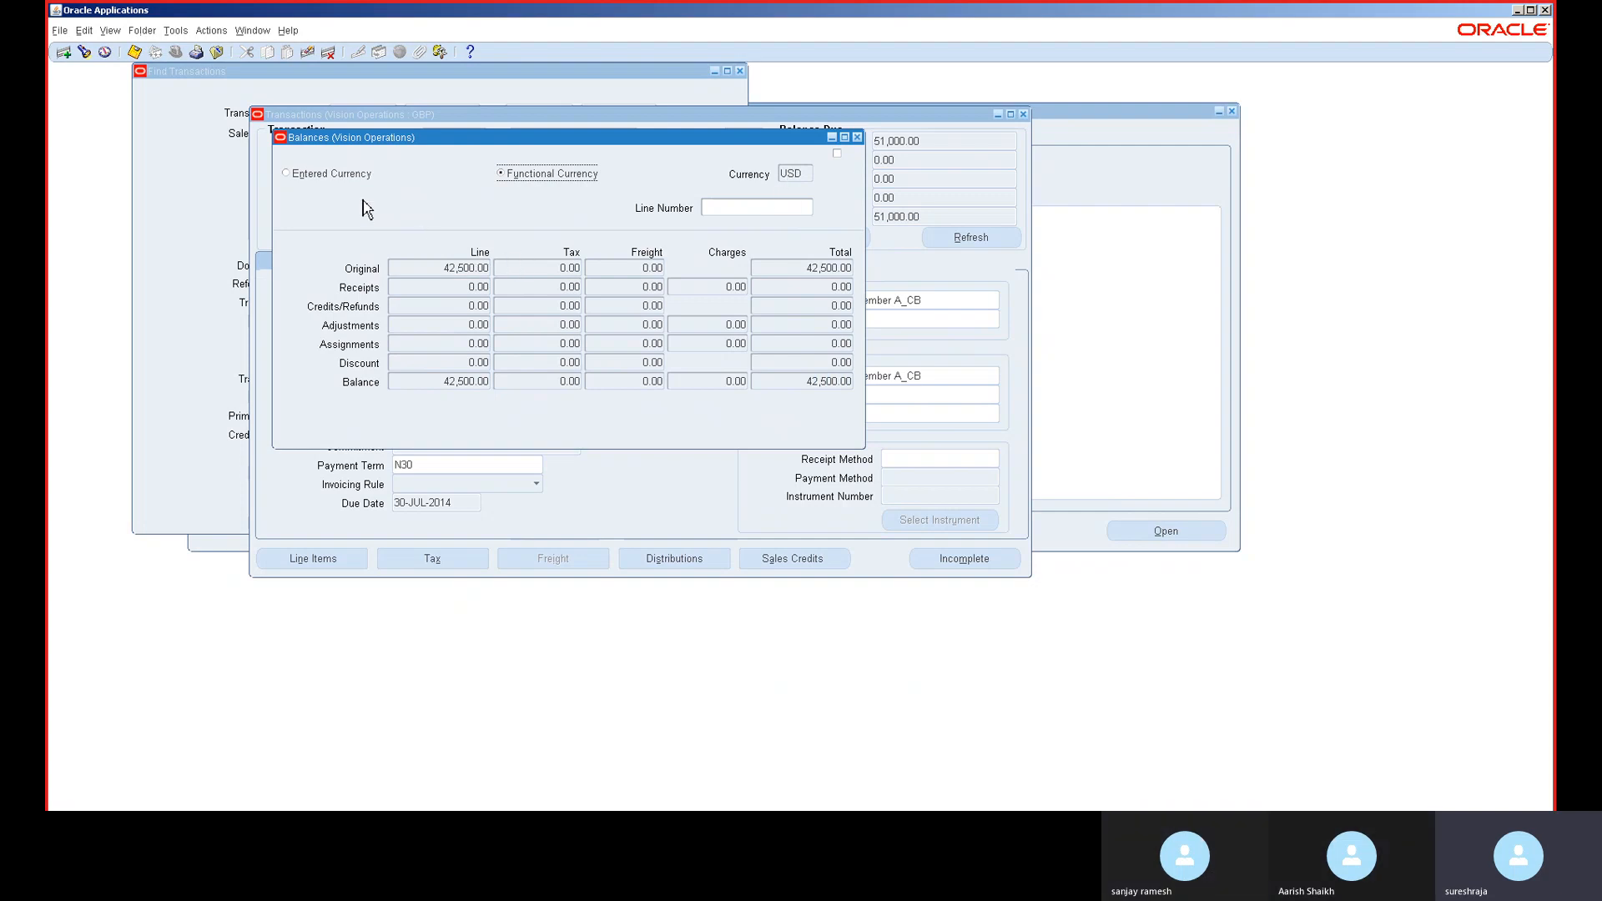
{"action": "left_click", "coordinate": [350, 177]}
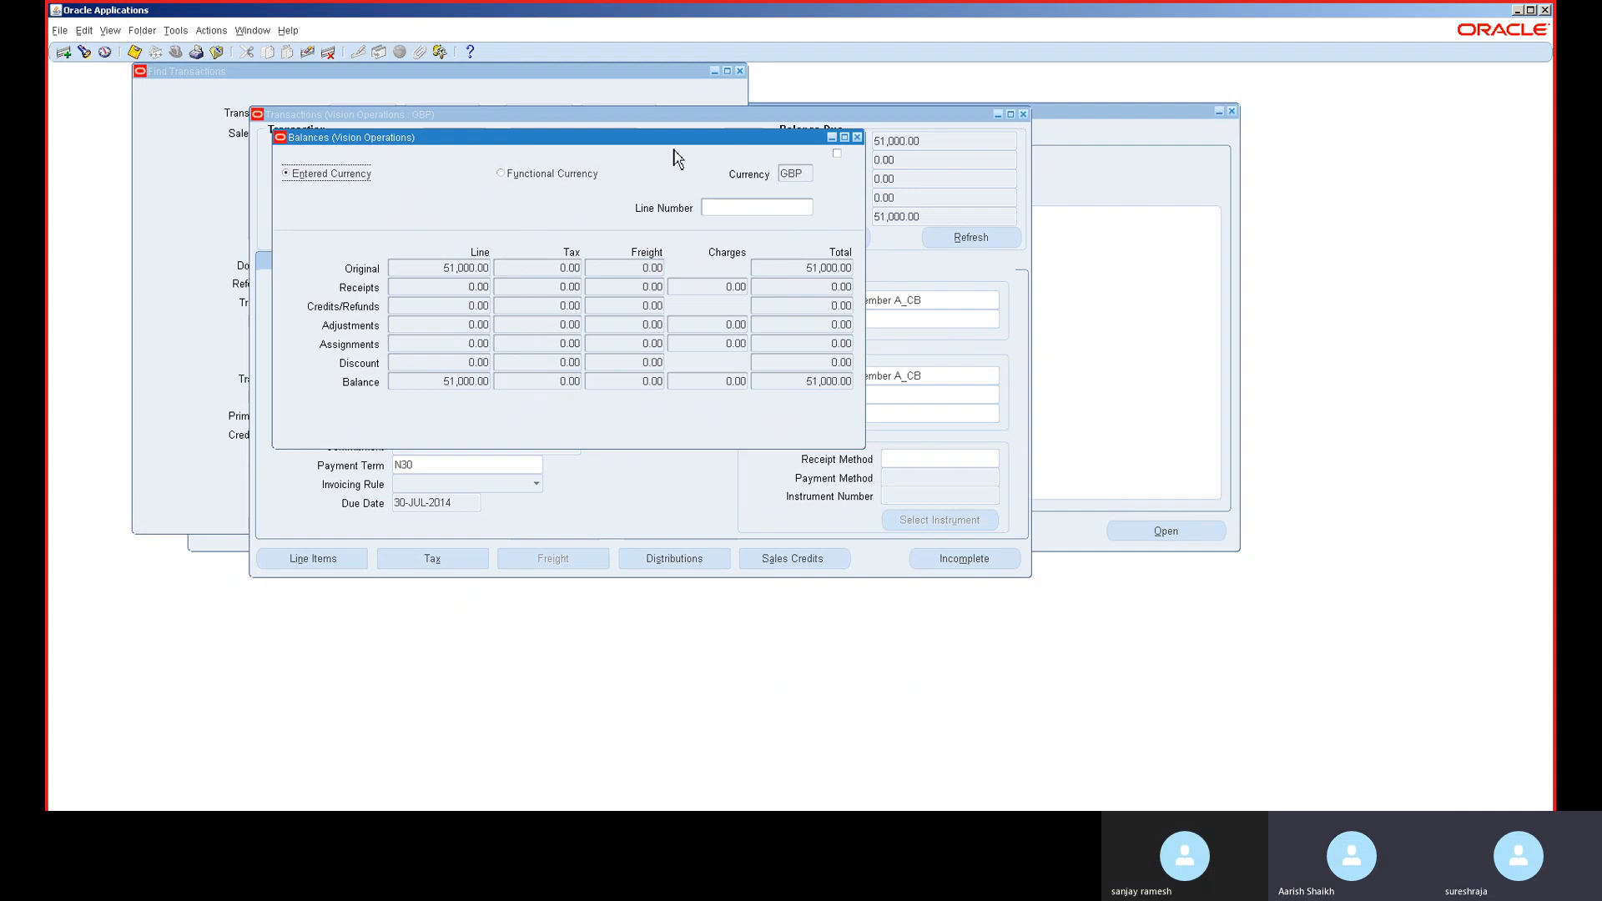
{"action": "left_click", "coordinate": [528, 177]}
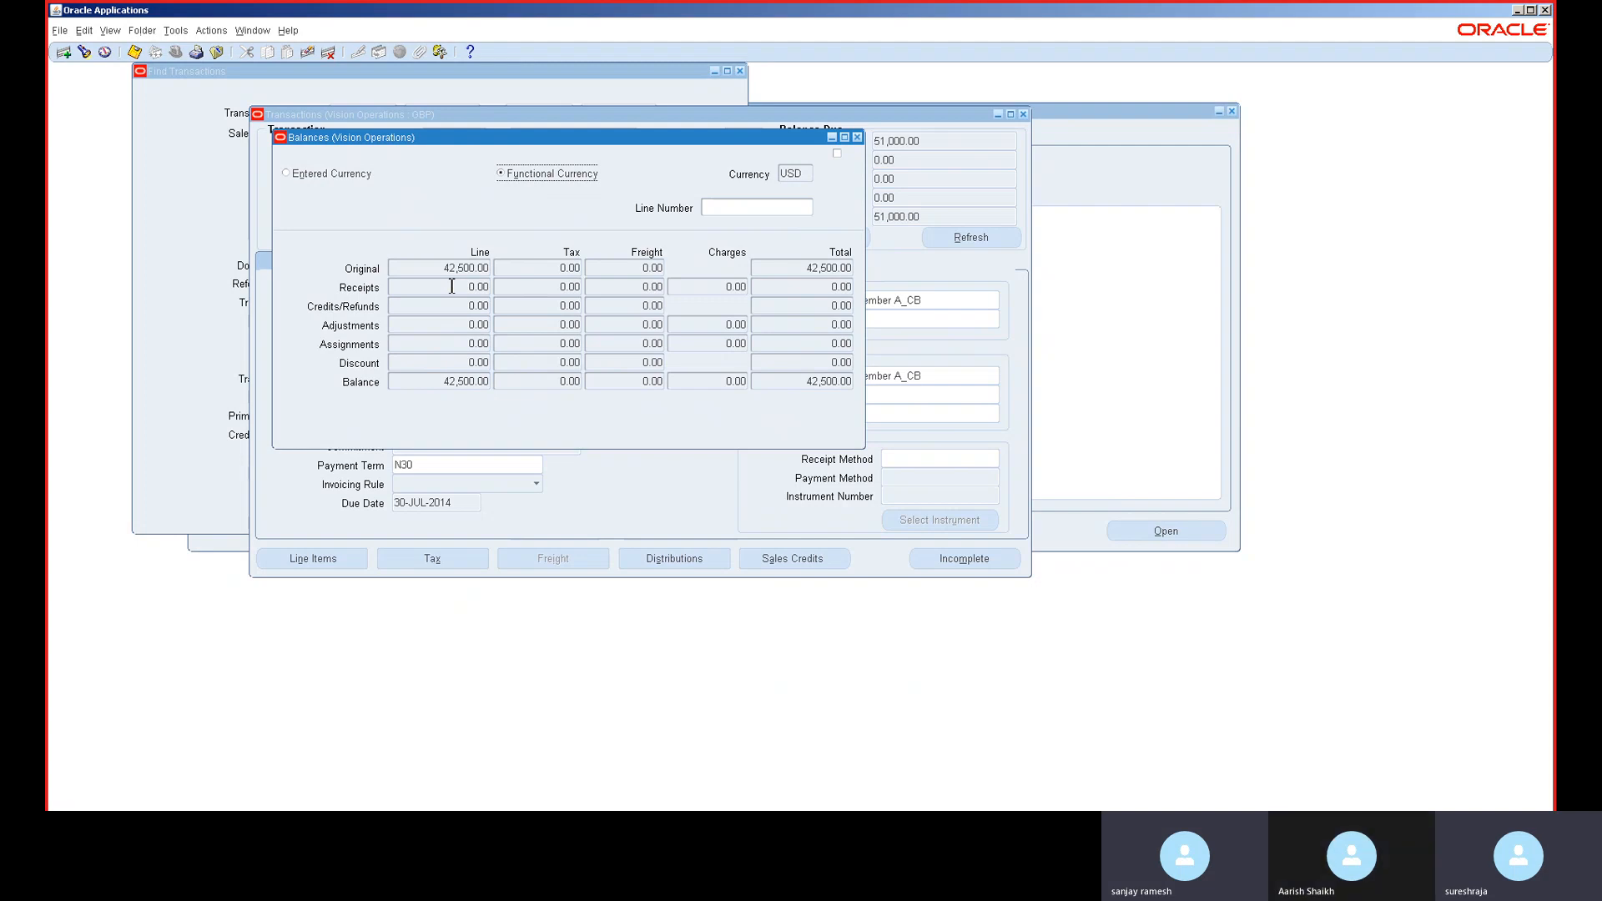
{"action": "left_click", "coordinate": [857, 138]}
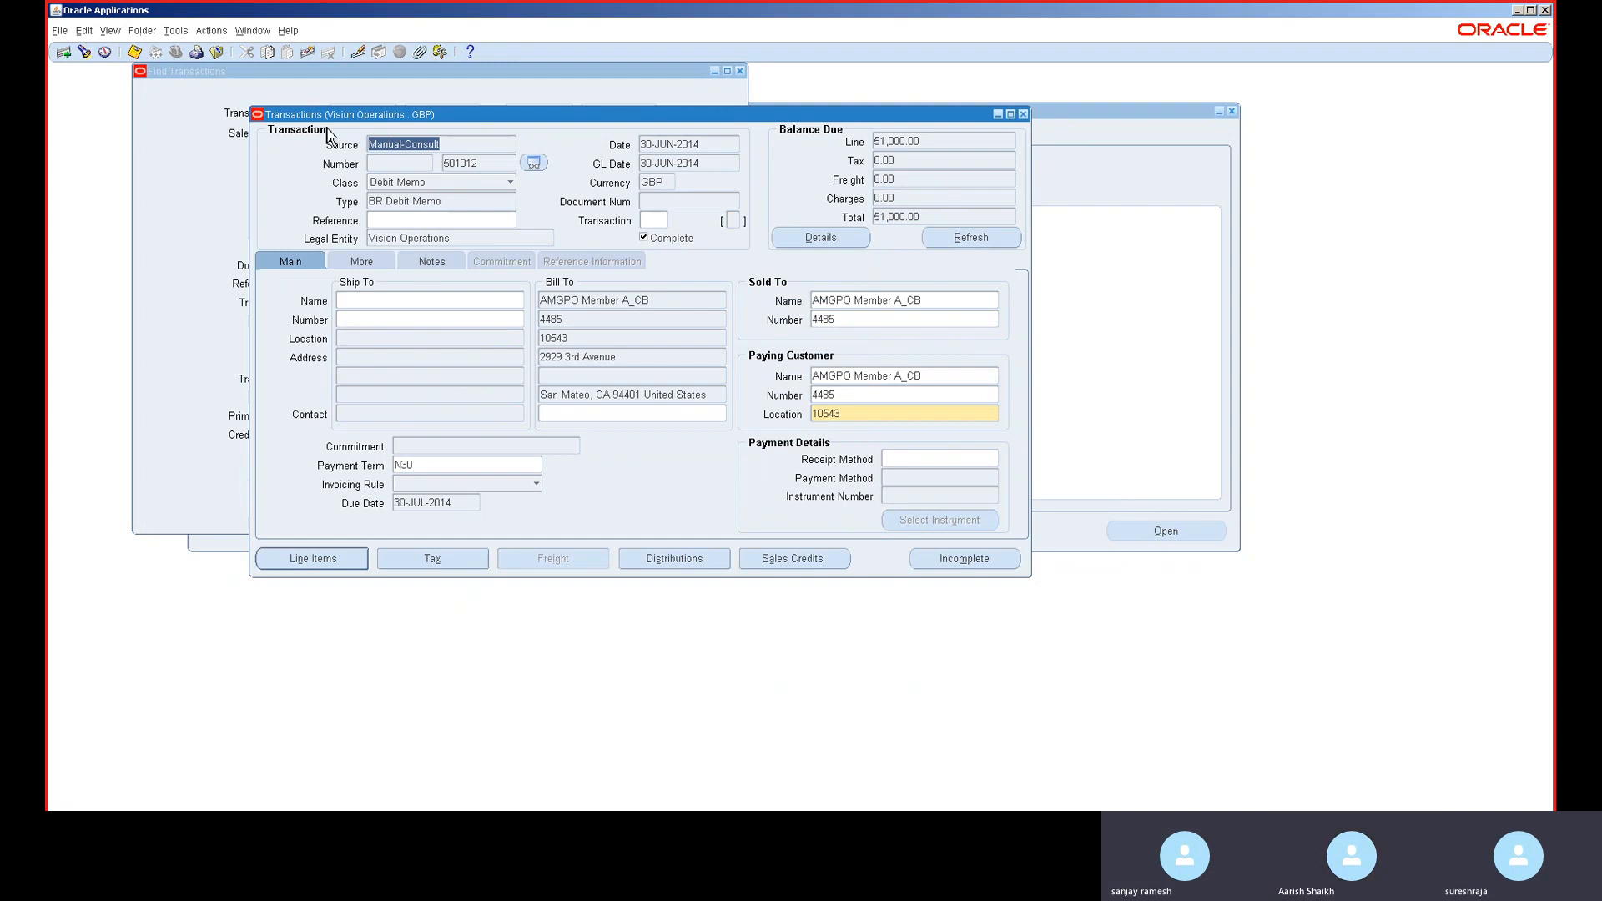
- Start a new transaction with class Deposit and type Deposit
{"action": "left_click", "coordinate": [60, 53]}
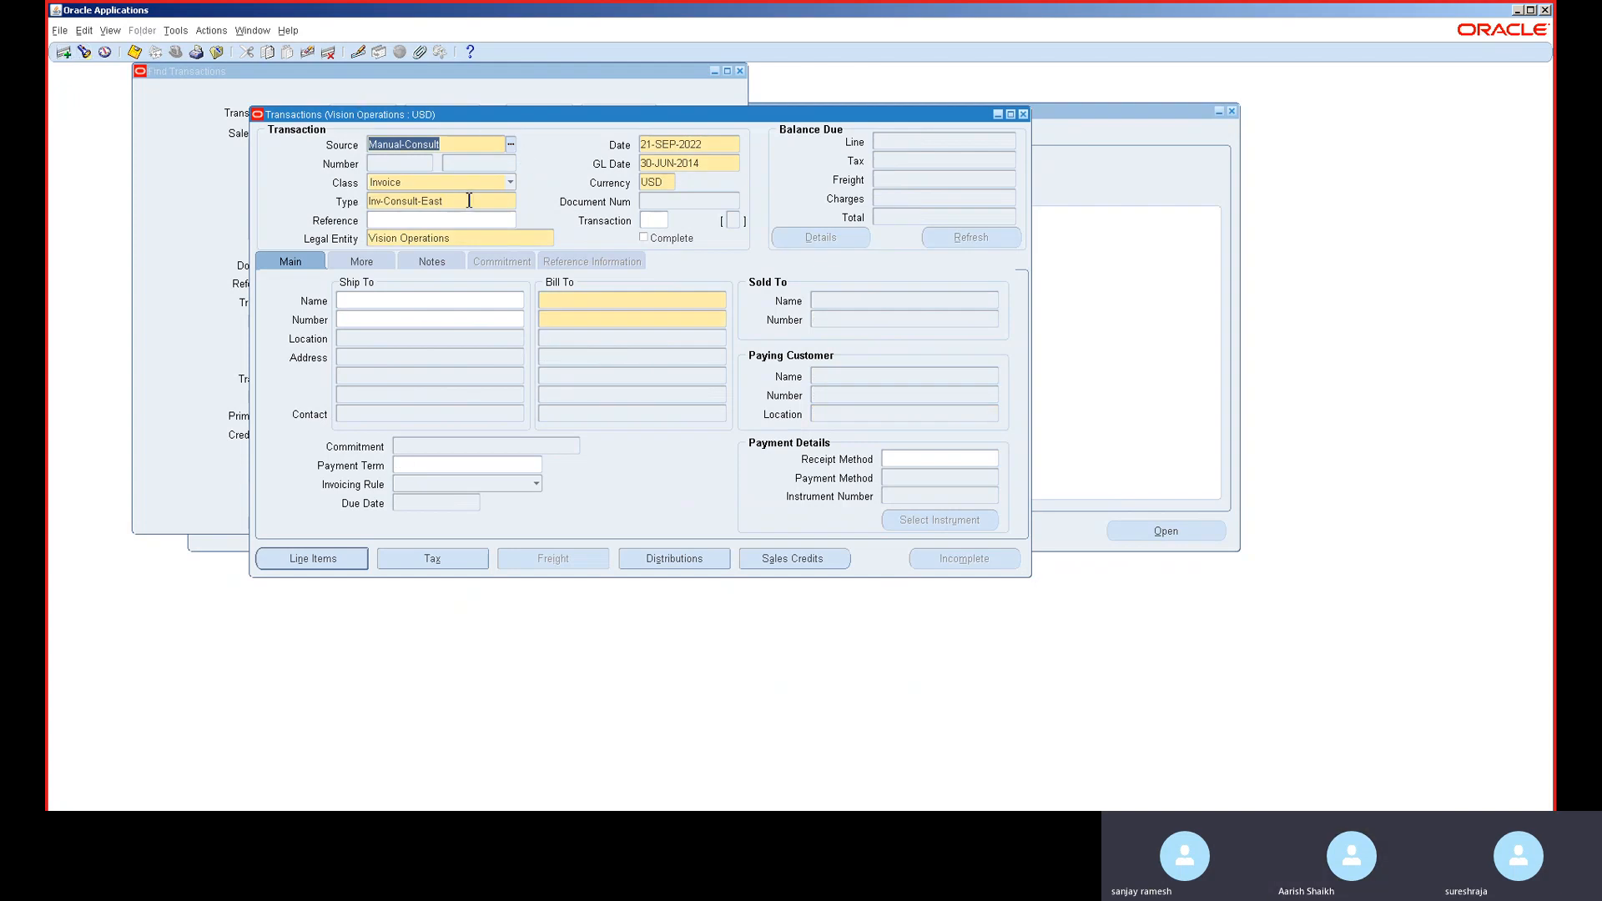
{"action": "left_click", "coordinate": [470, 188]}
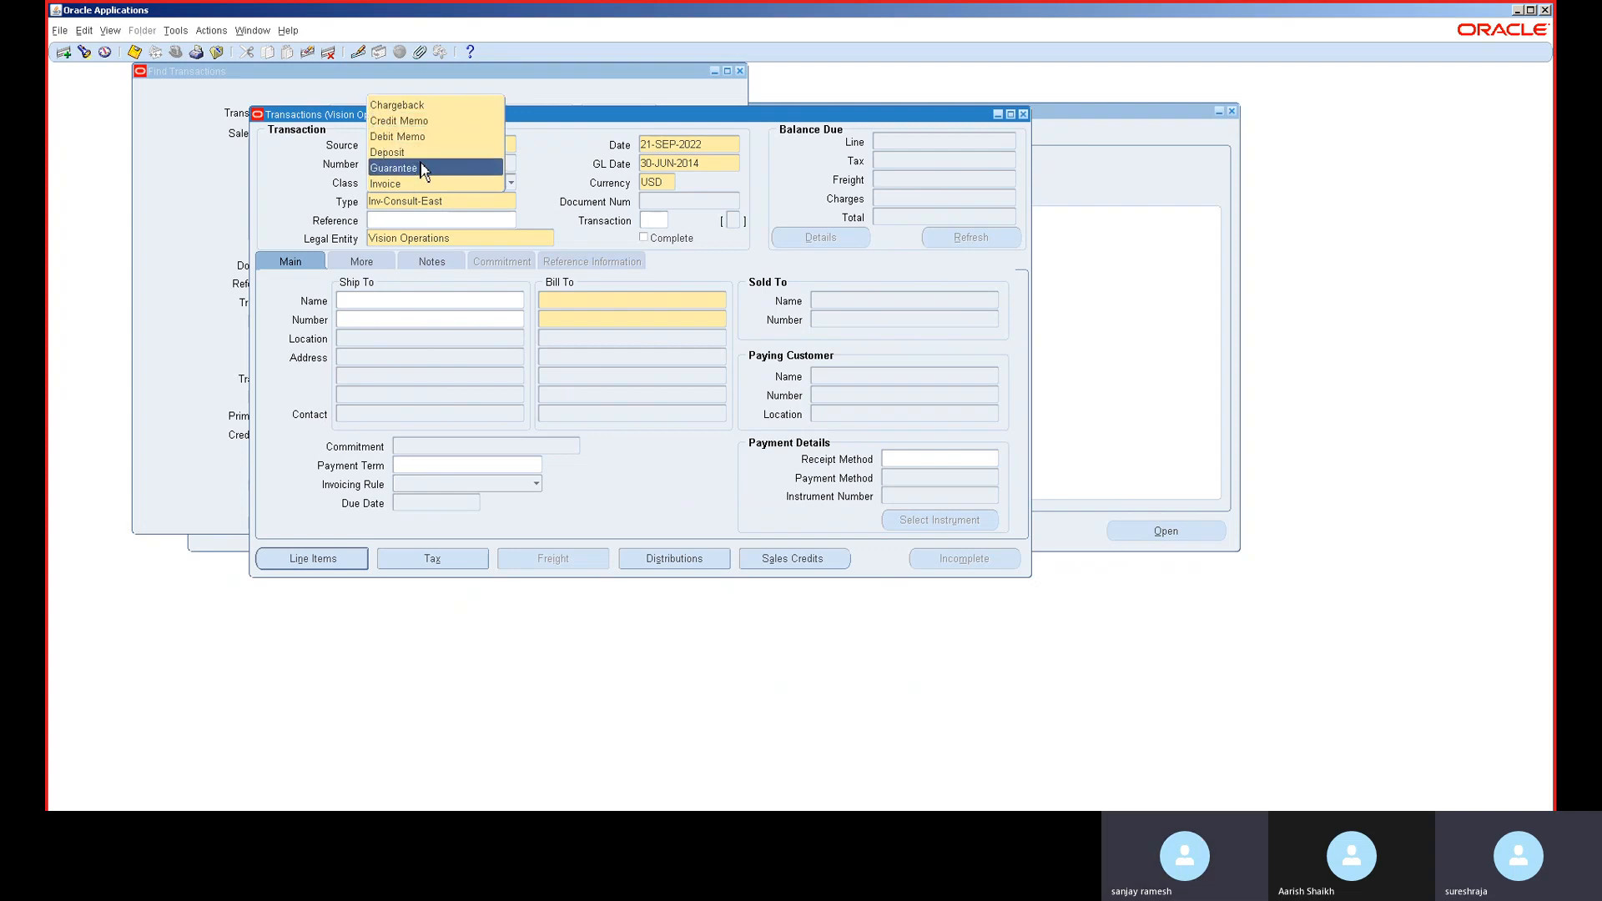
{"action": "left_click", "coordinate": [427, 161]}
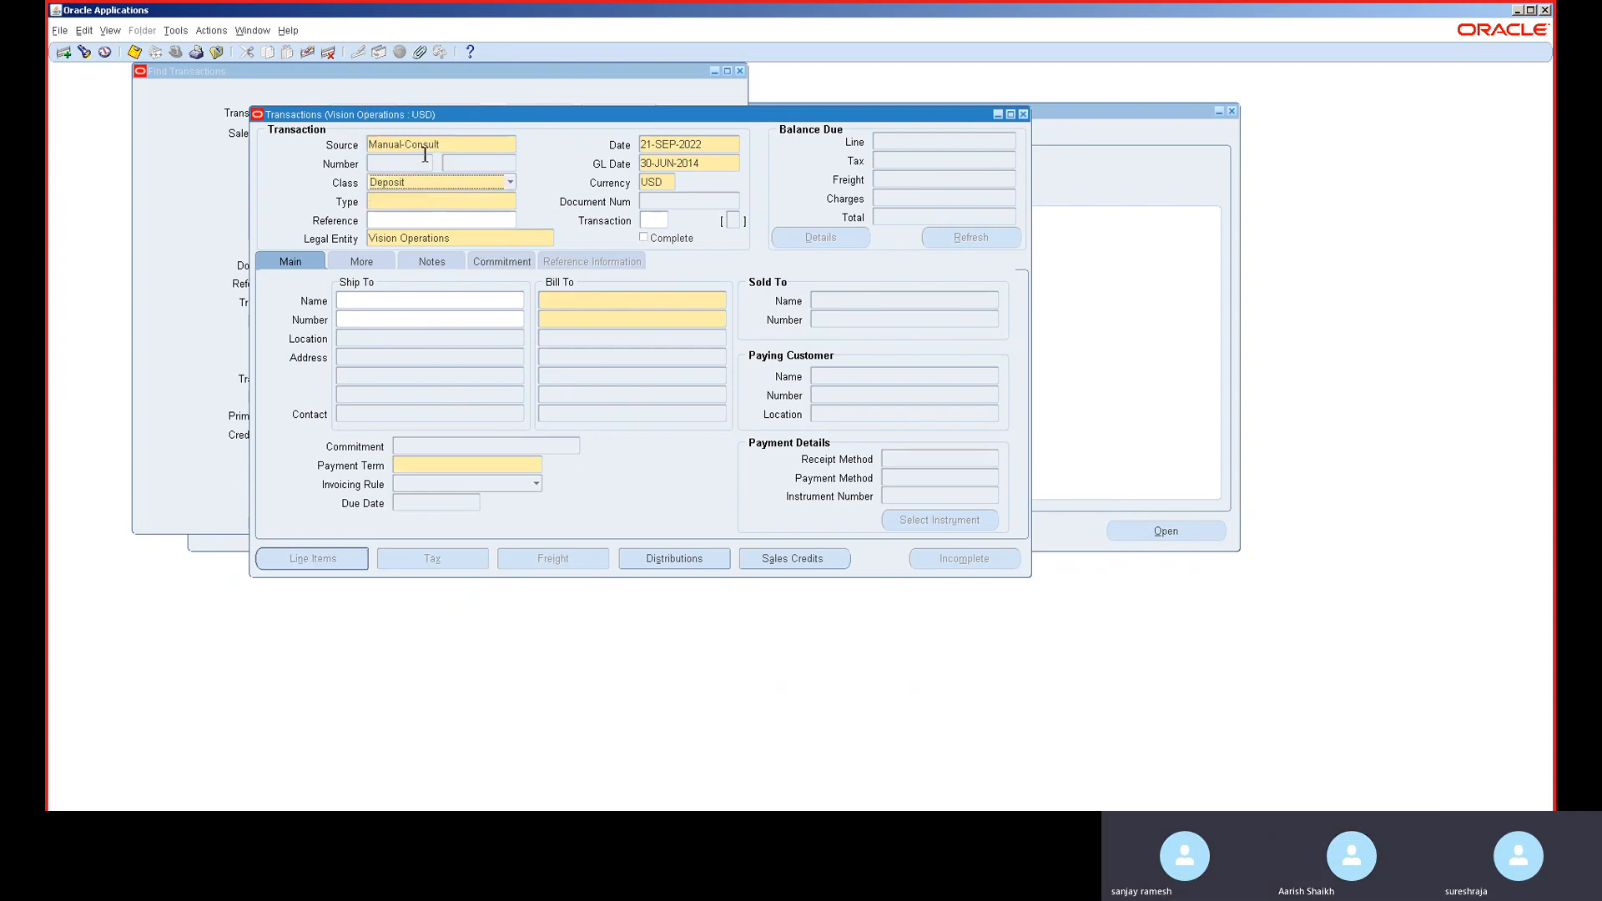
{"action": "left_click", "coordinate": [473, 203]}
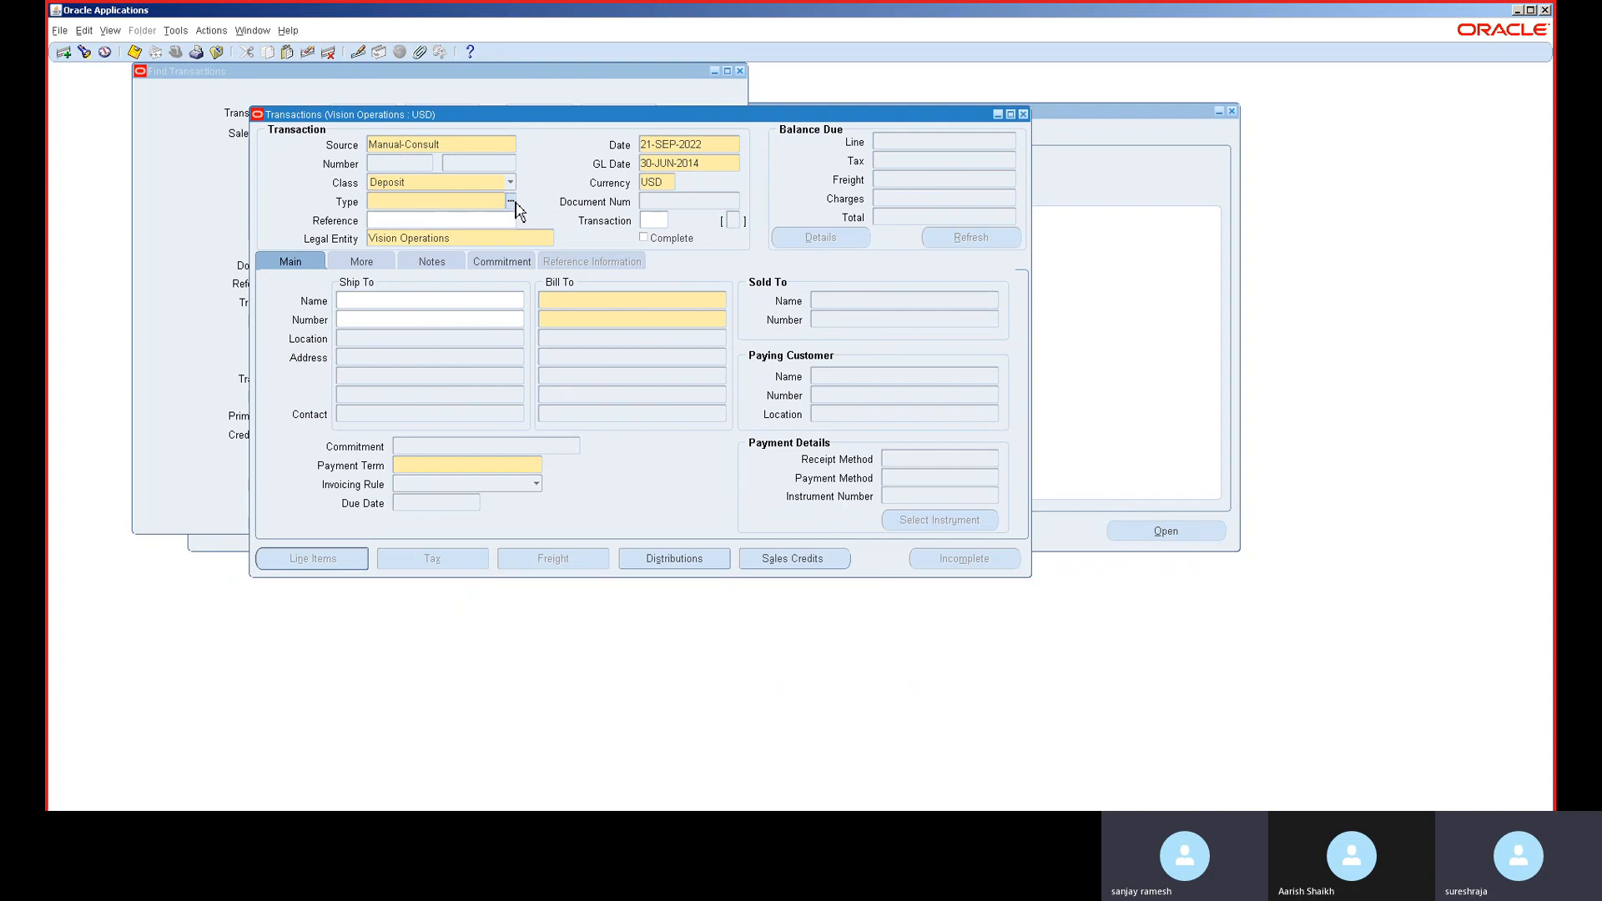
{"action": "left_click", "coordinate": [512, 204]}
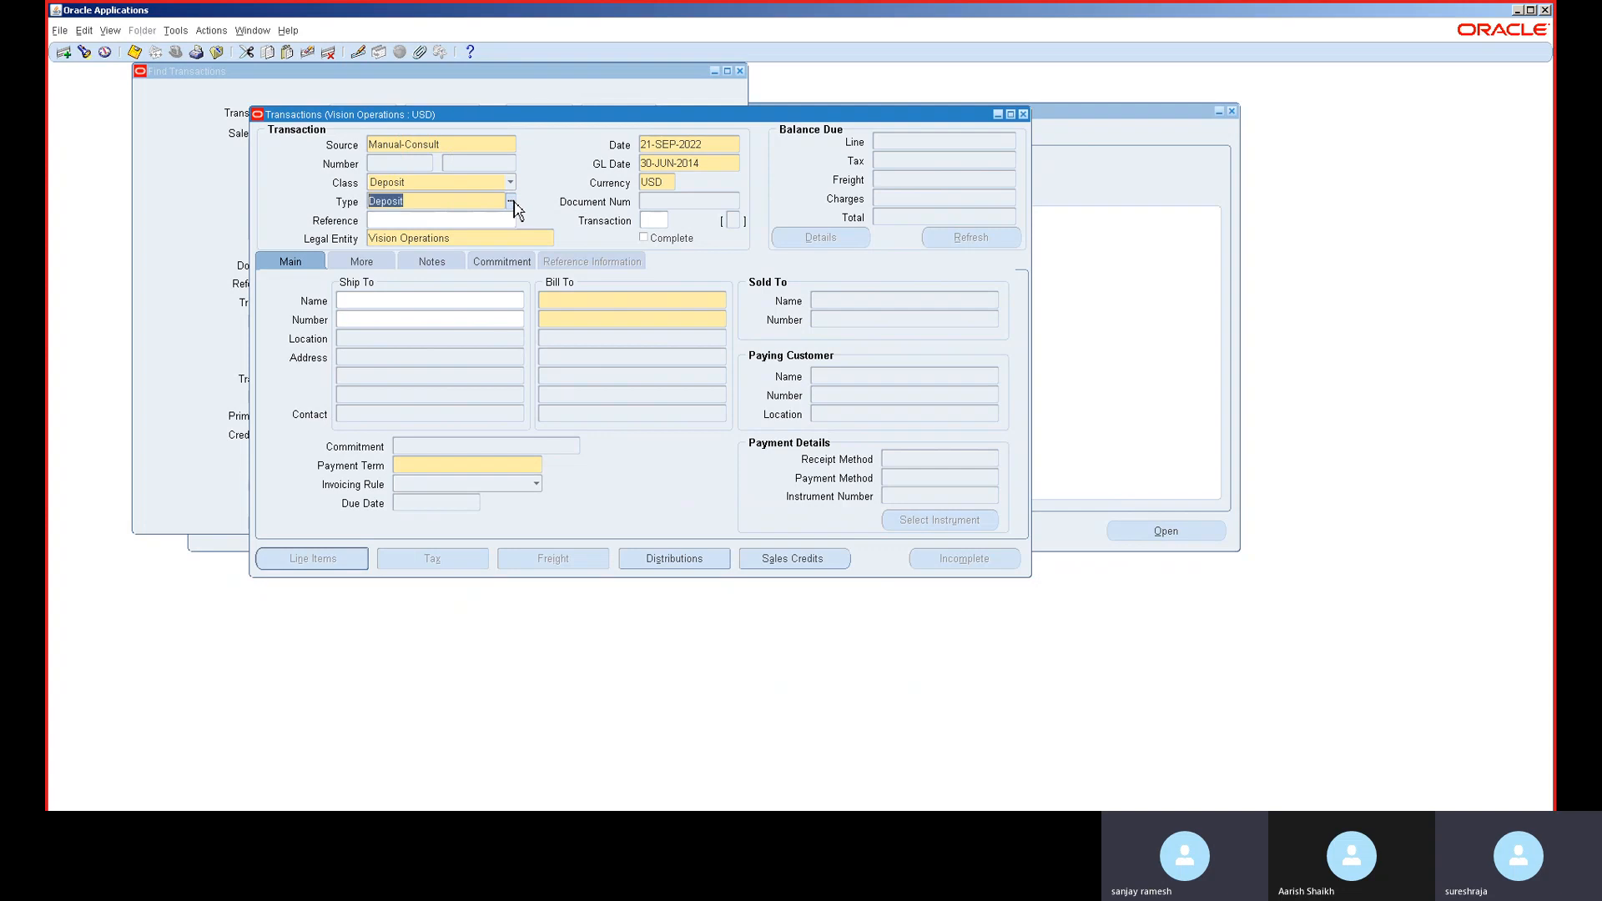
- Bill the deposit to ABC Application Software, defaulting Net 15 terms
{"action": "left_click", "coordinate": [572, 299]}
{"action": "type", "text": "a"}
{"action": "key", "text": "Tab"}
{"action": "double_click", "coordinate": [607, 413]}
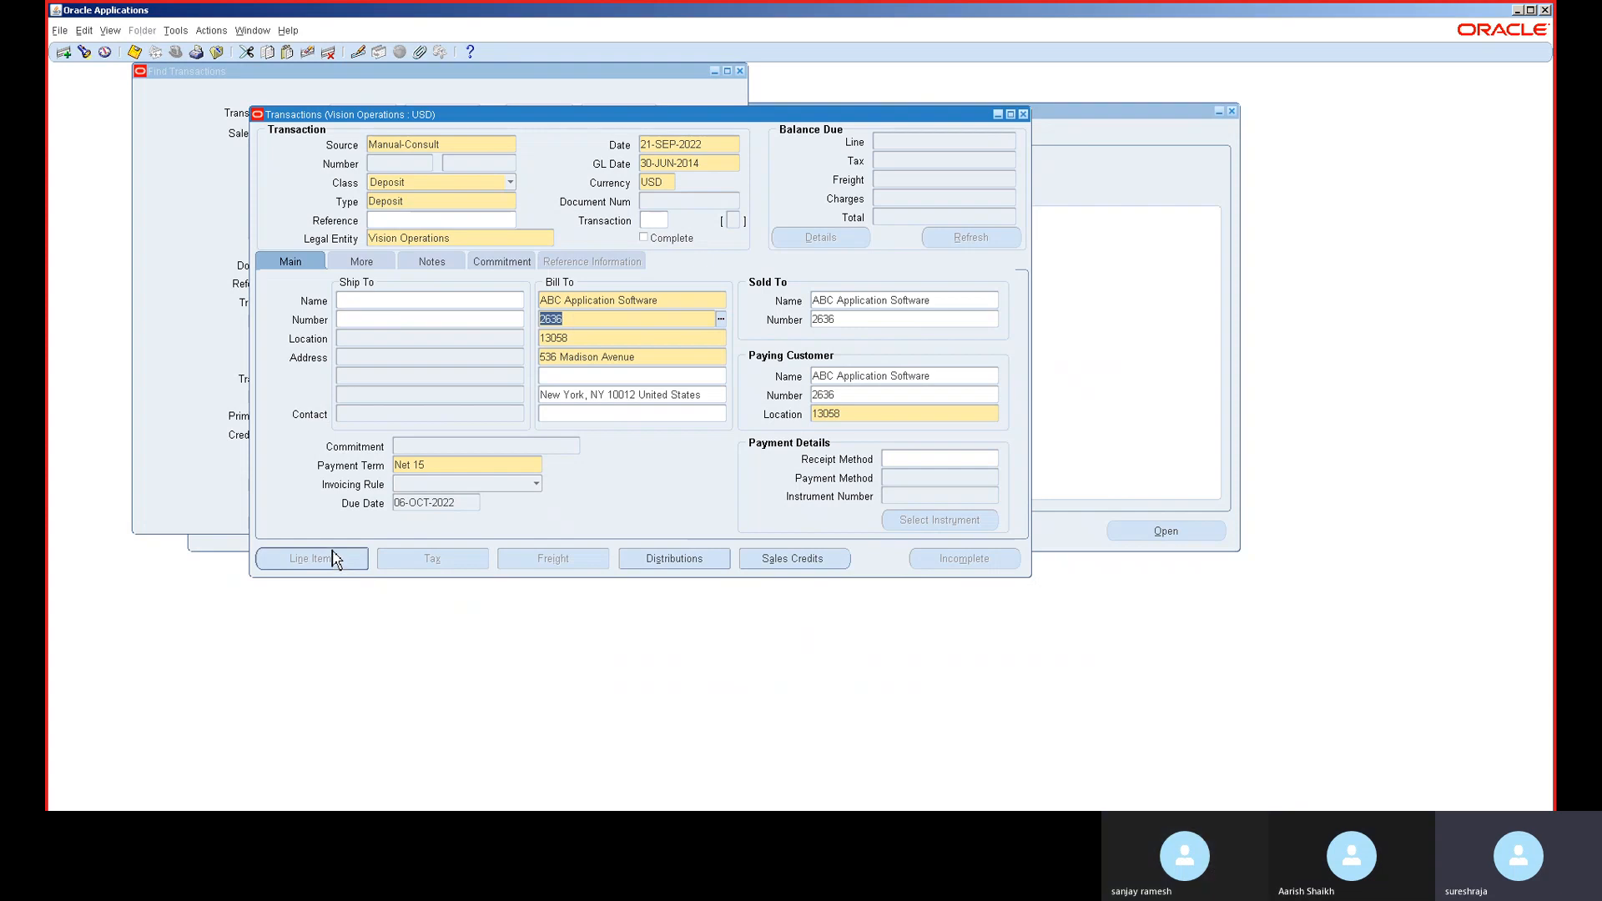
{"action": "left_click", "coordinate": [362, 262]}
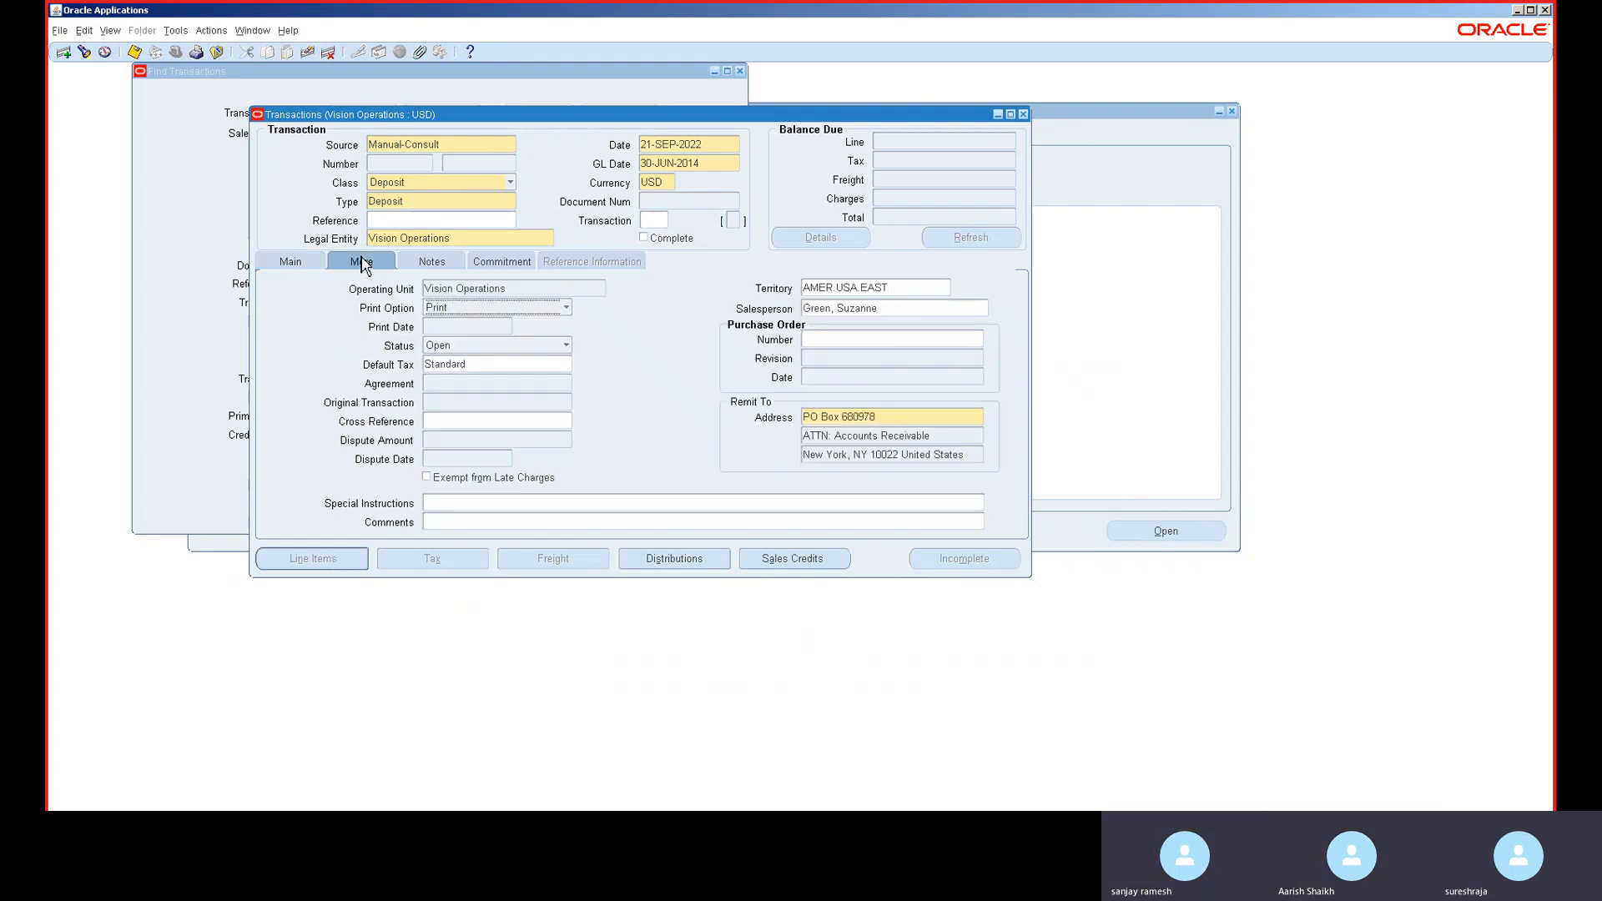
- Give the commitment effective date 21-SEP-2022 and amount 1,000,000.00
{"action": "left_click", "coordinate": [417, 263]}
{"action": "left_click", "coordinate": [505, 263]}
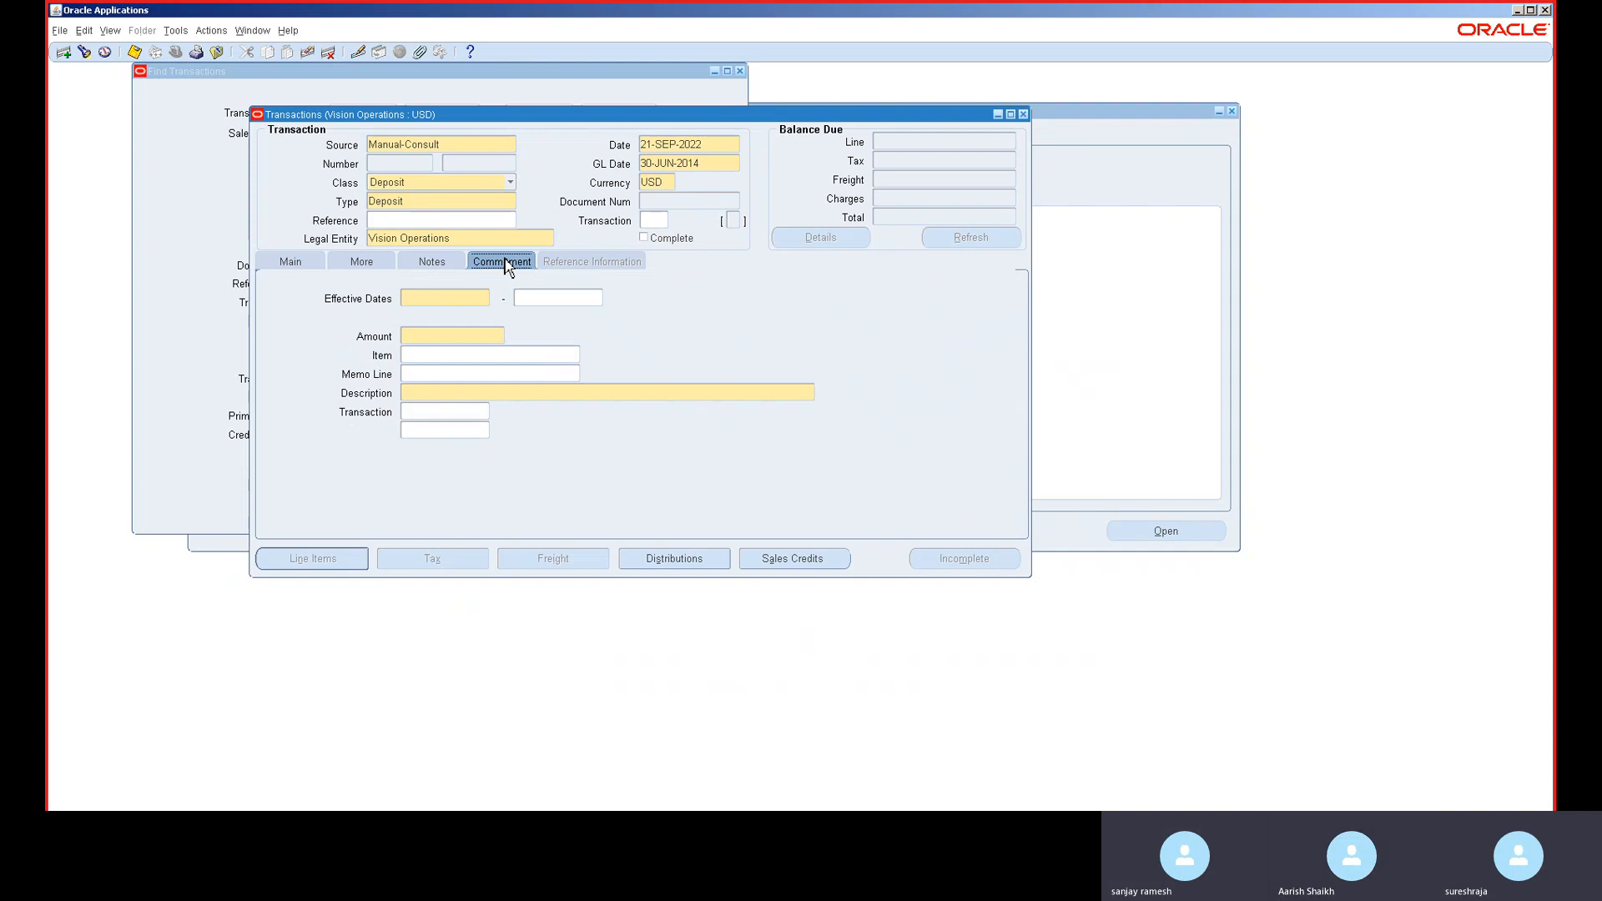
{"action": "left_click", "coordinate": [428, 298]}
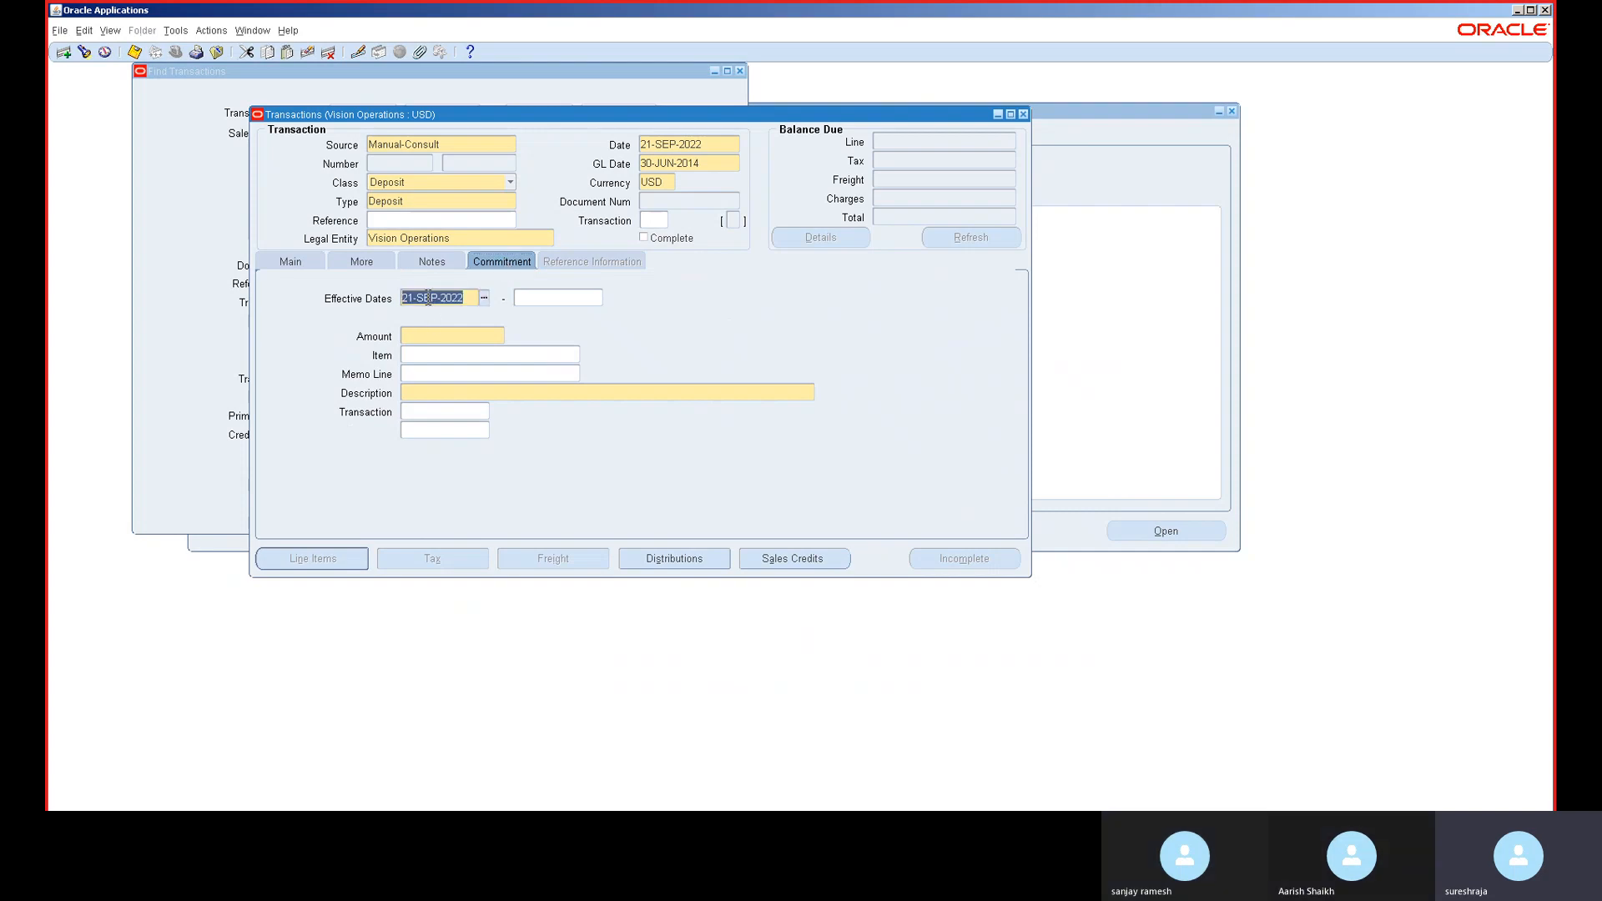
{"action": "left_click", "coordinate": [434, 337]}
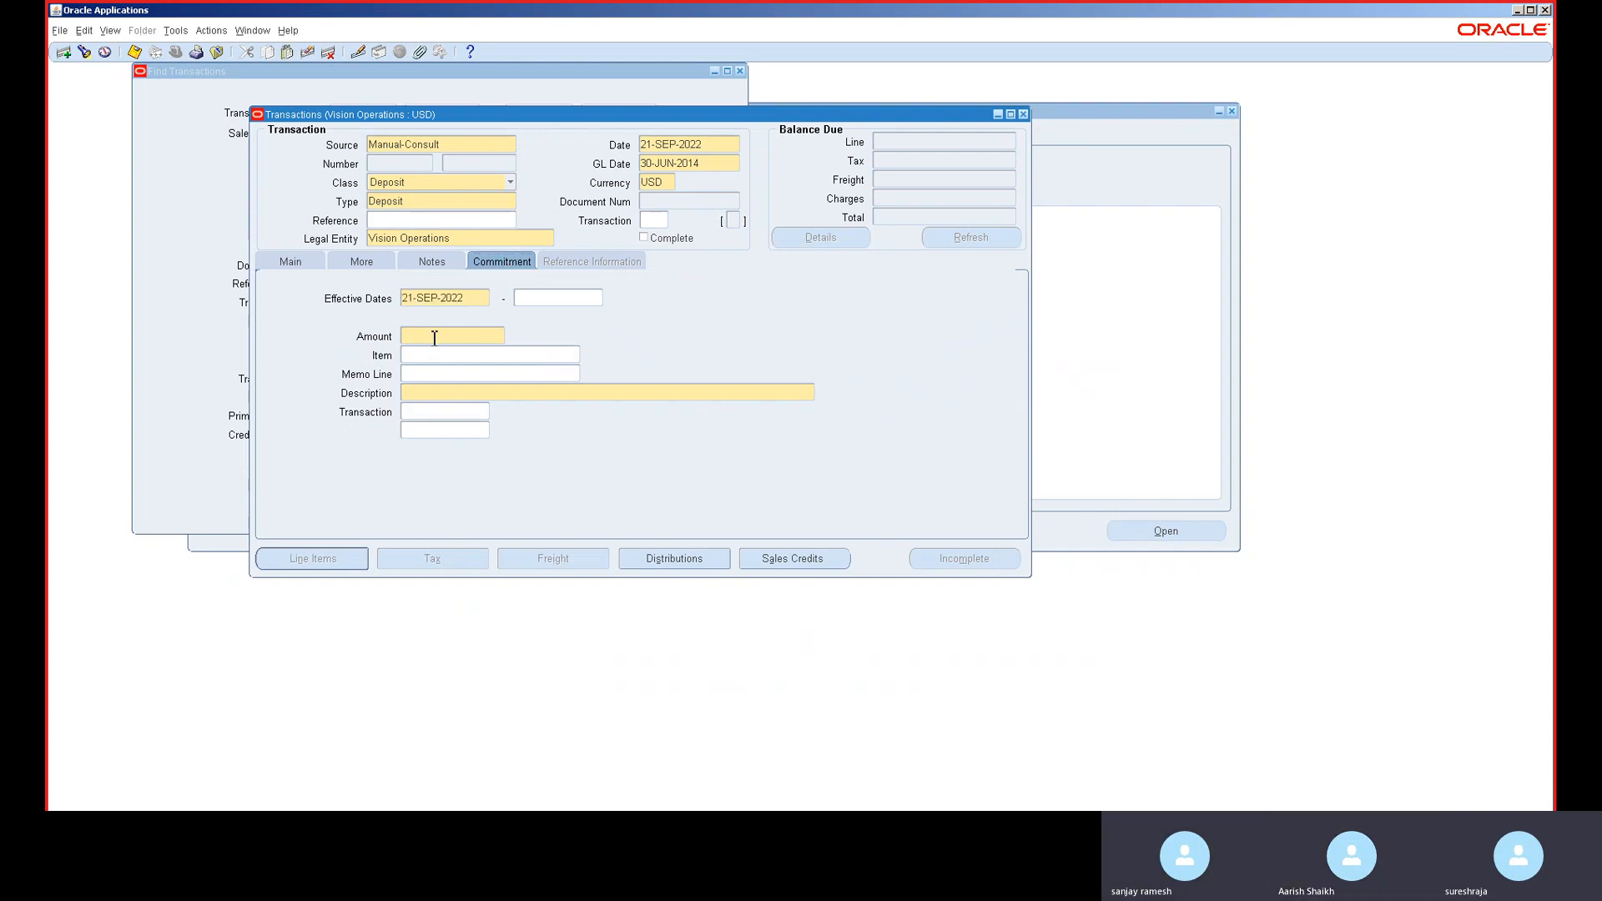
{"action": "type", "text": "100"}
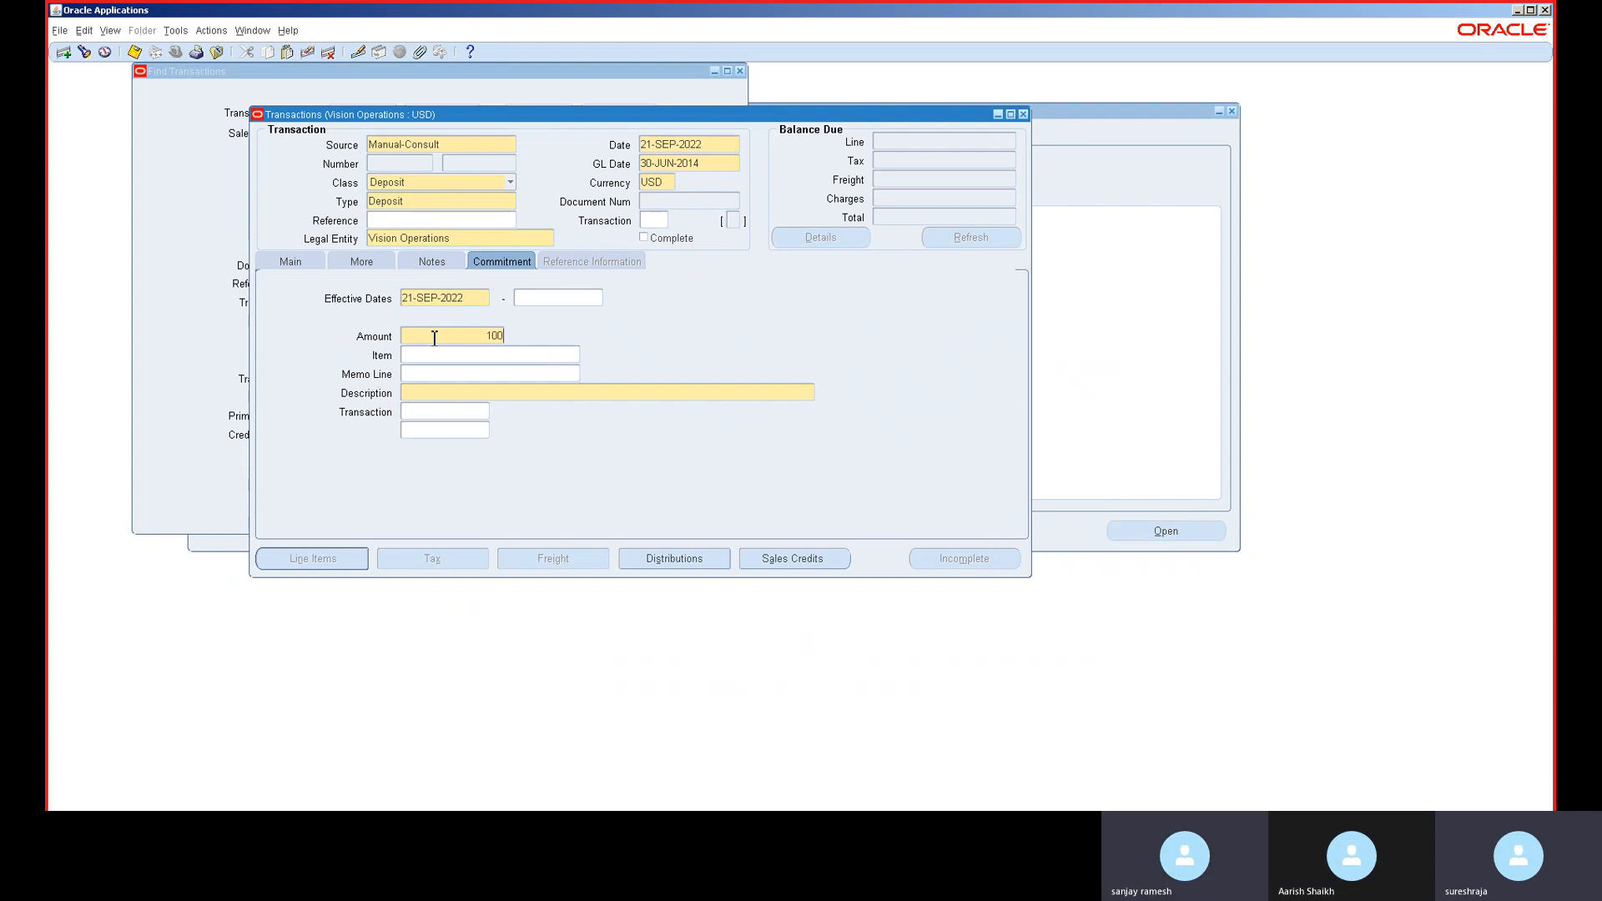
{"action": "type", "text": "0000"}
{"action": "key", "text": "Tab"}
- Describe the commitment as Generic Commitment and save the deposit as 501013
{"action": "left_click", "coordinate": [425, 391]}
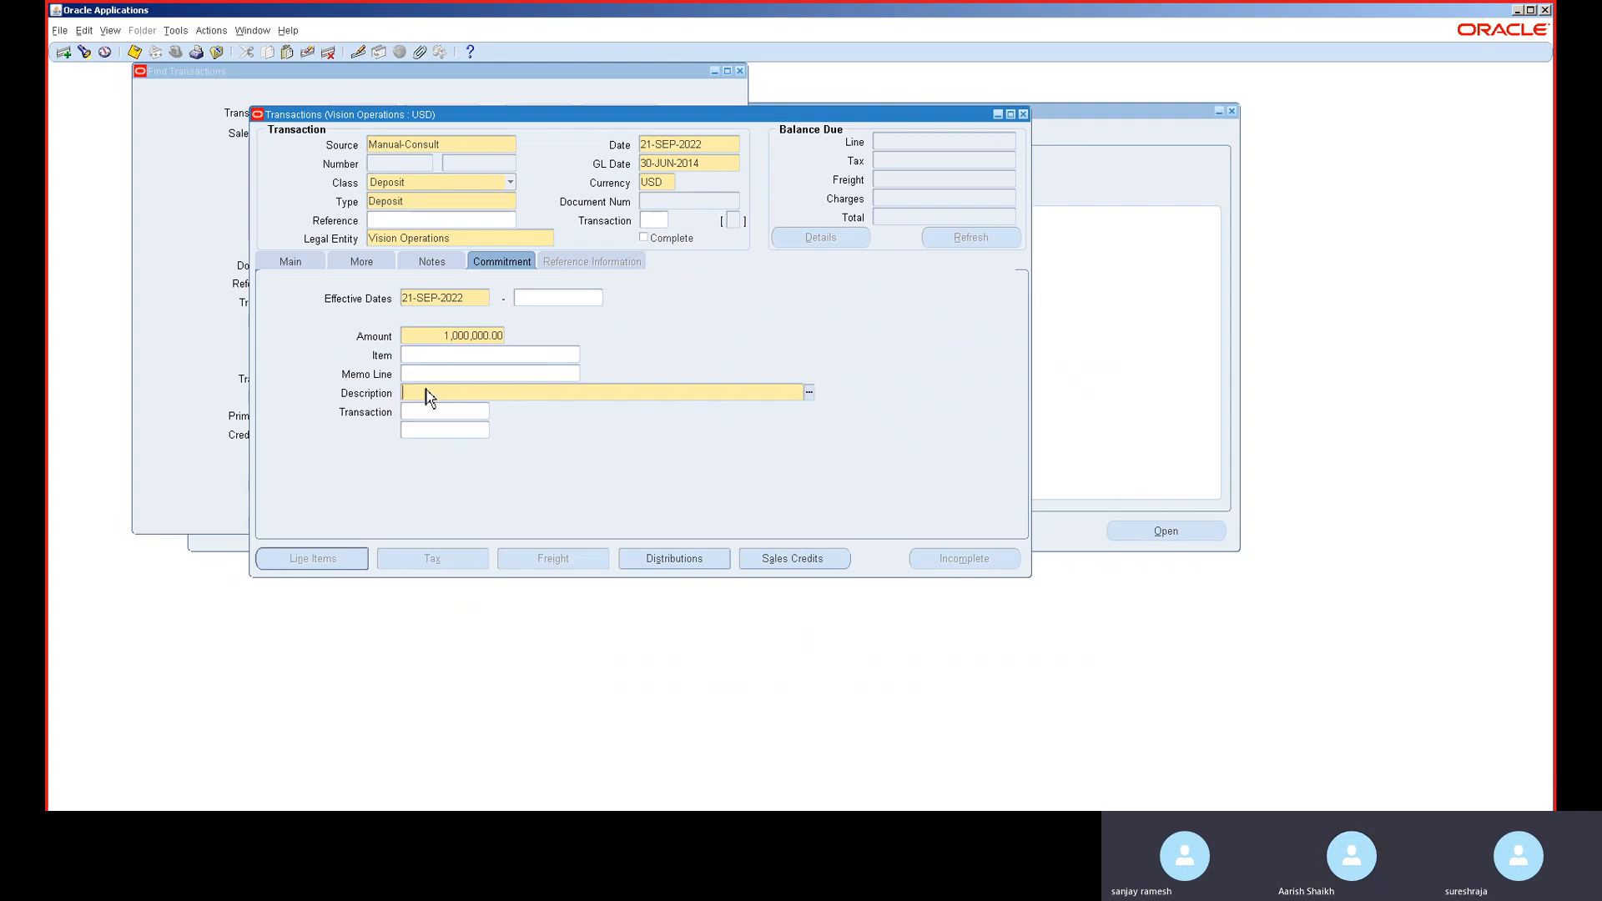
{"action": "type", "text": "De"}
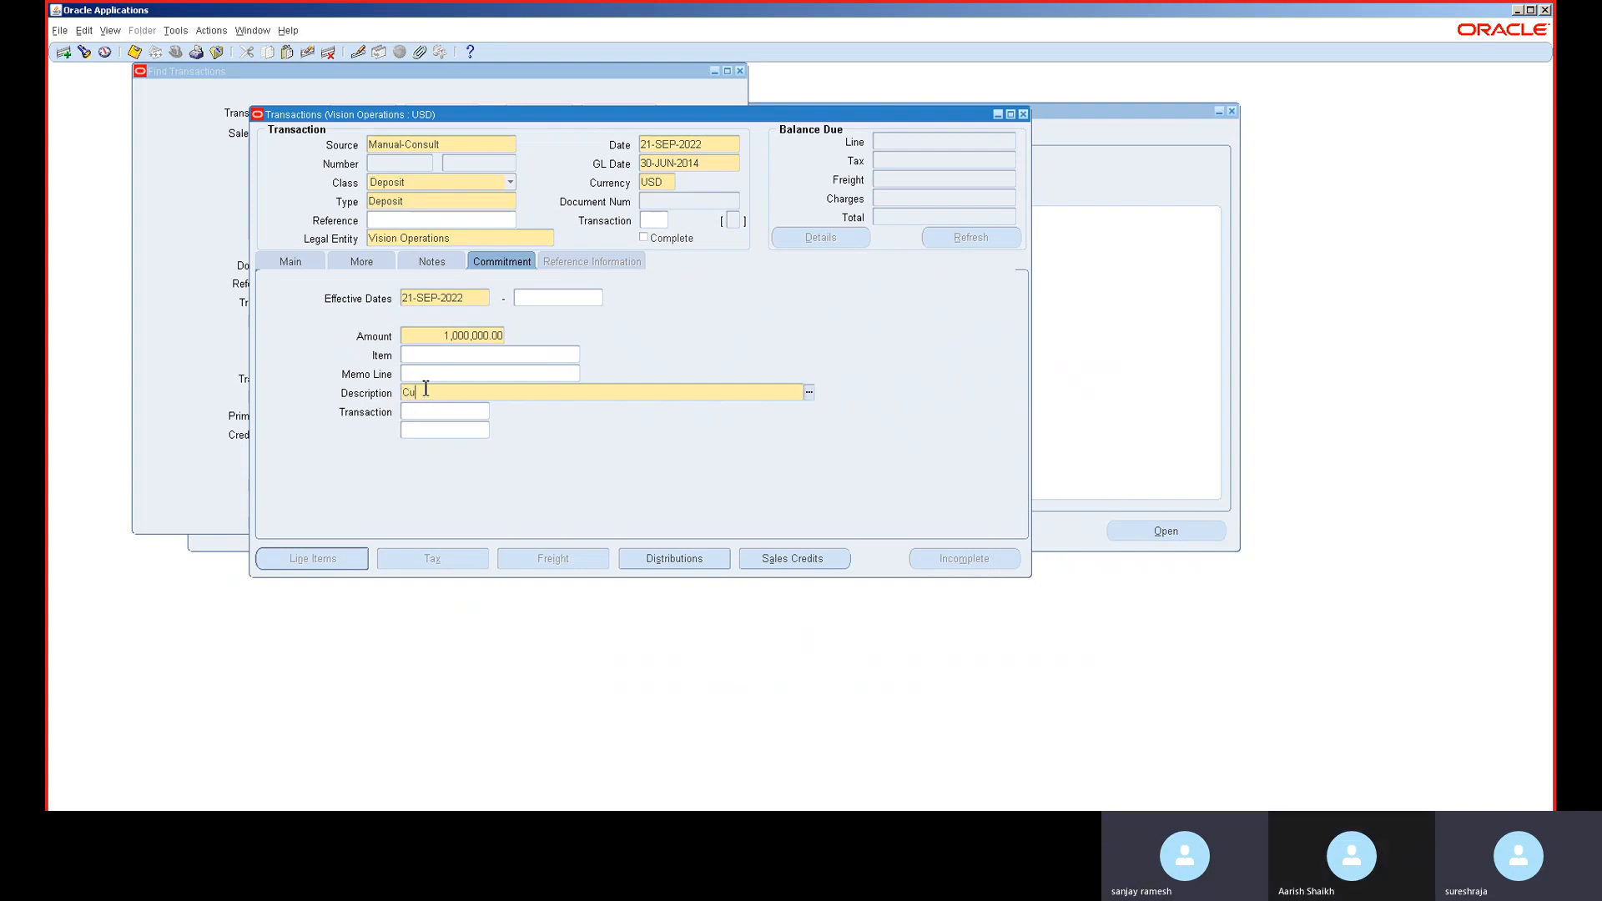
{"action": "key", "text": "BackSpace"}
{"action": "key", "text": "BackSpace"}
{"action": "key", "text": "ctrl+l"}
{"action": "left_click", "coordinate": [444, 375]}
{"action": "key", "text": "ctrl+s"}
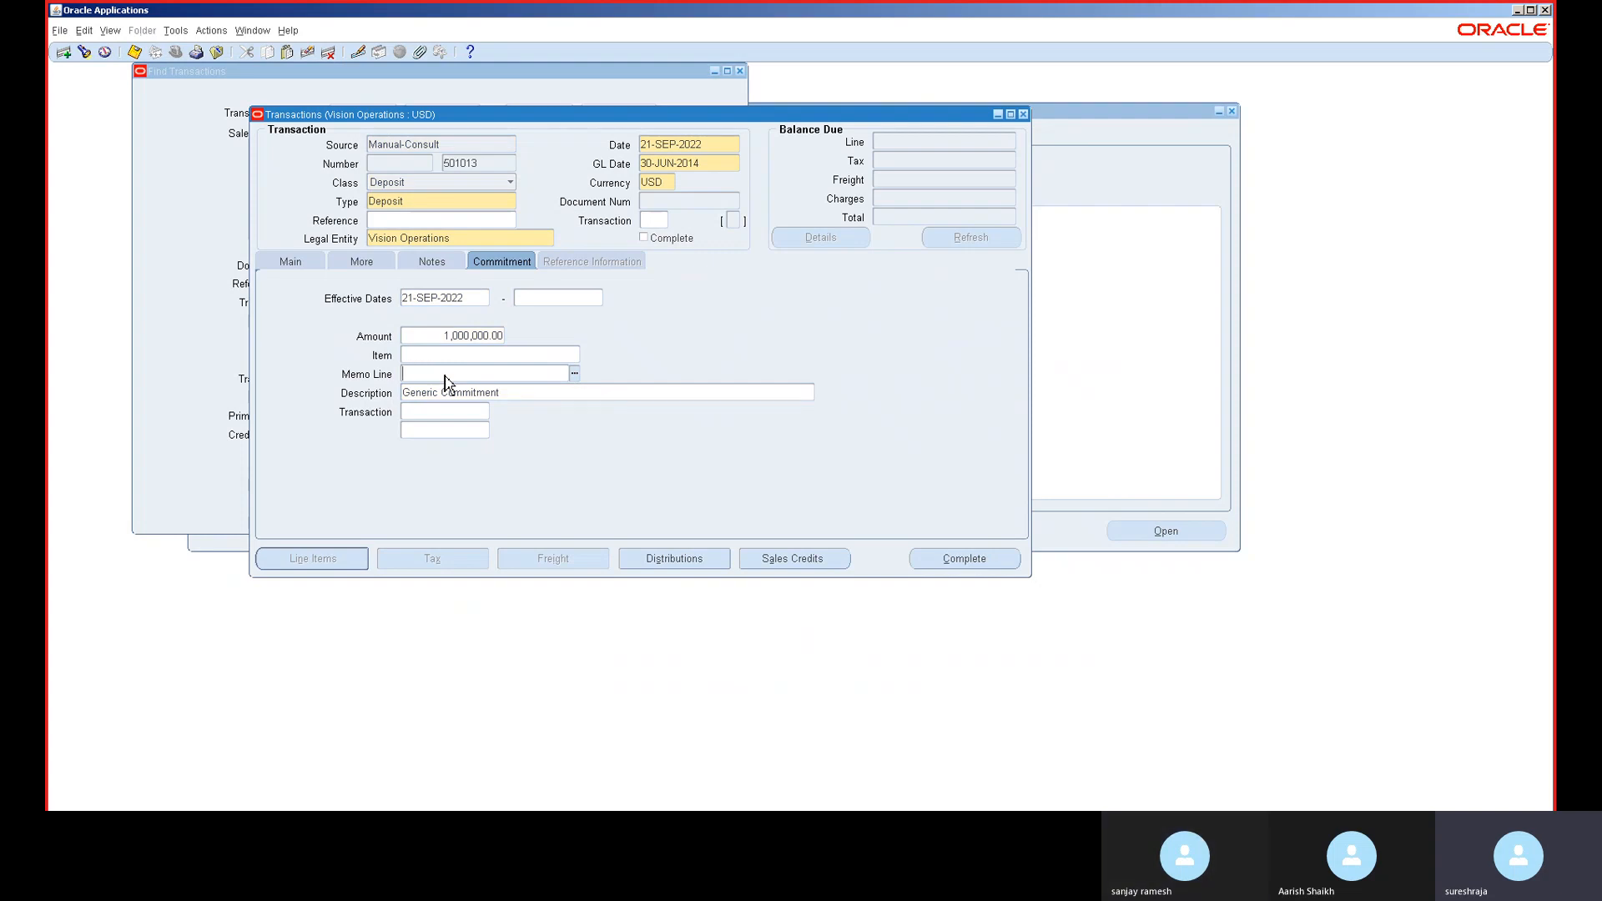
{"action": "left_click", "coordinate": [310, 265]}
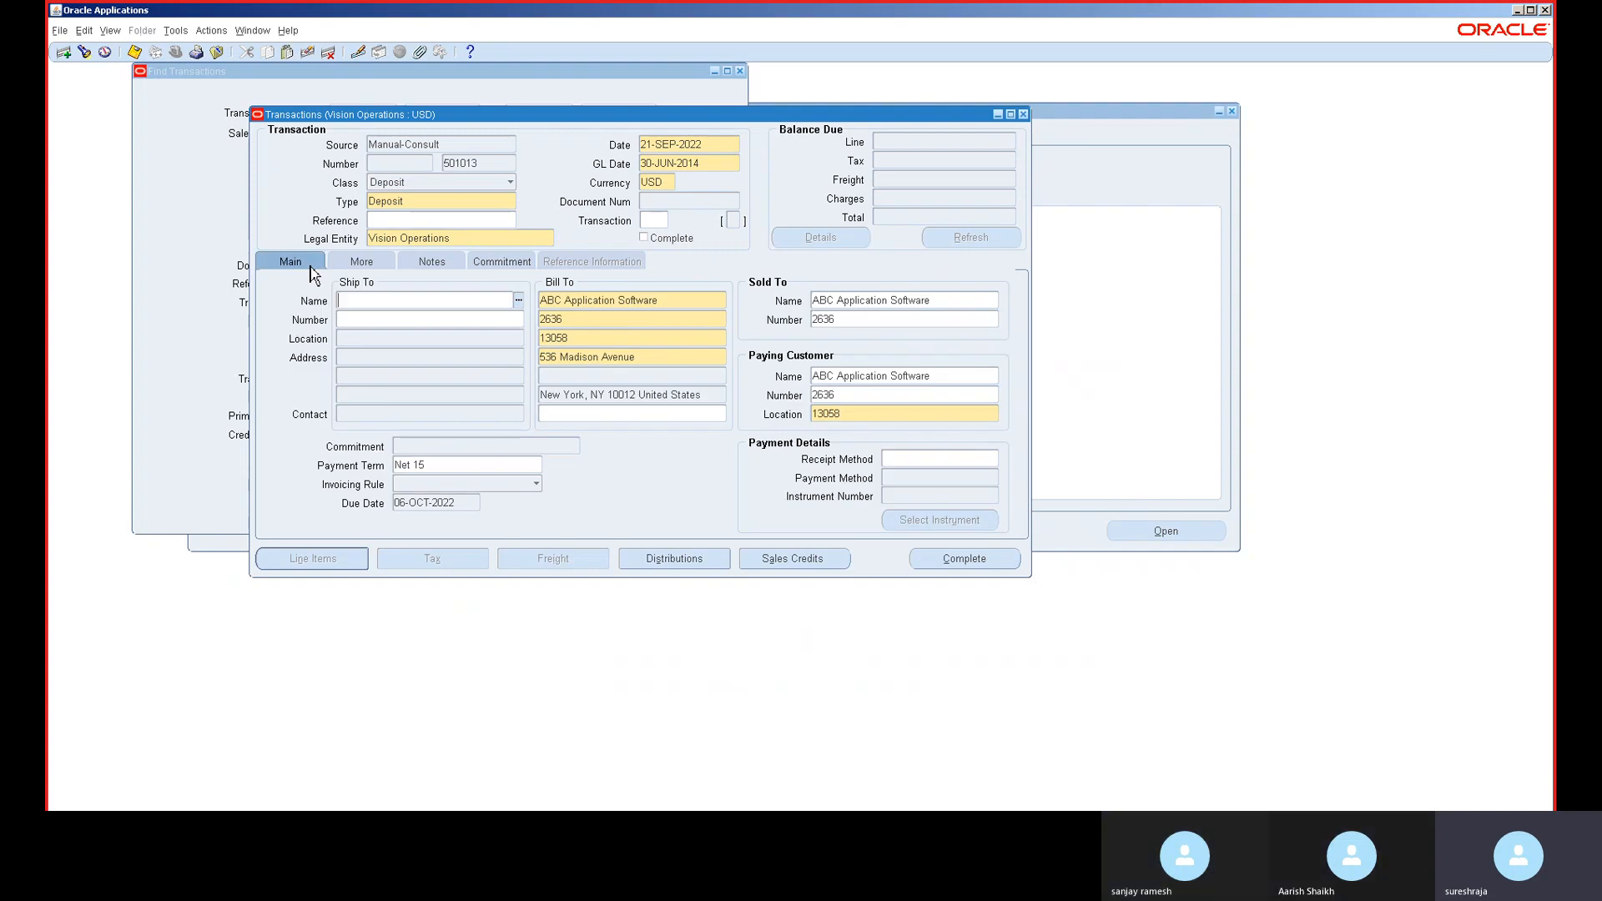
- Start a new transaction with class Guarantee and type Guarantee
{"action": "left_click", "coordinate": [466, 196]}
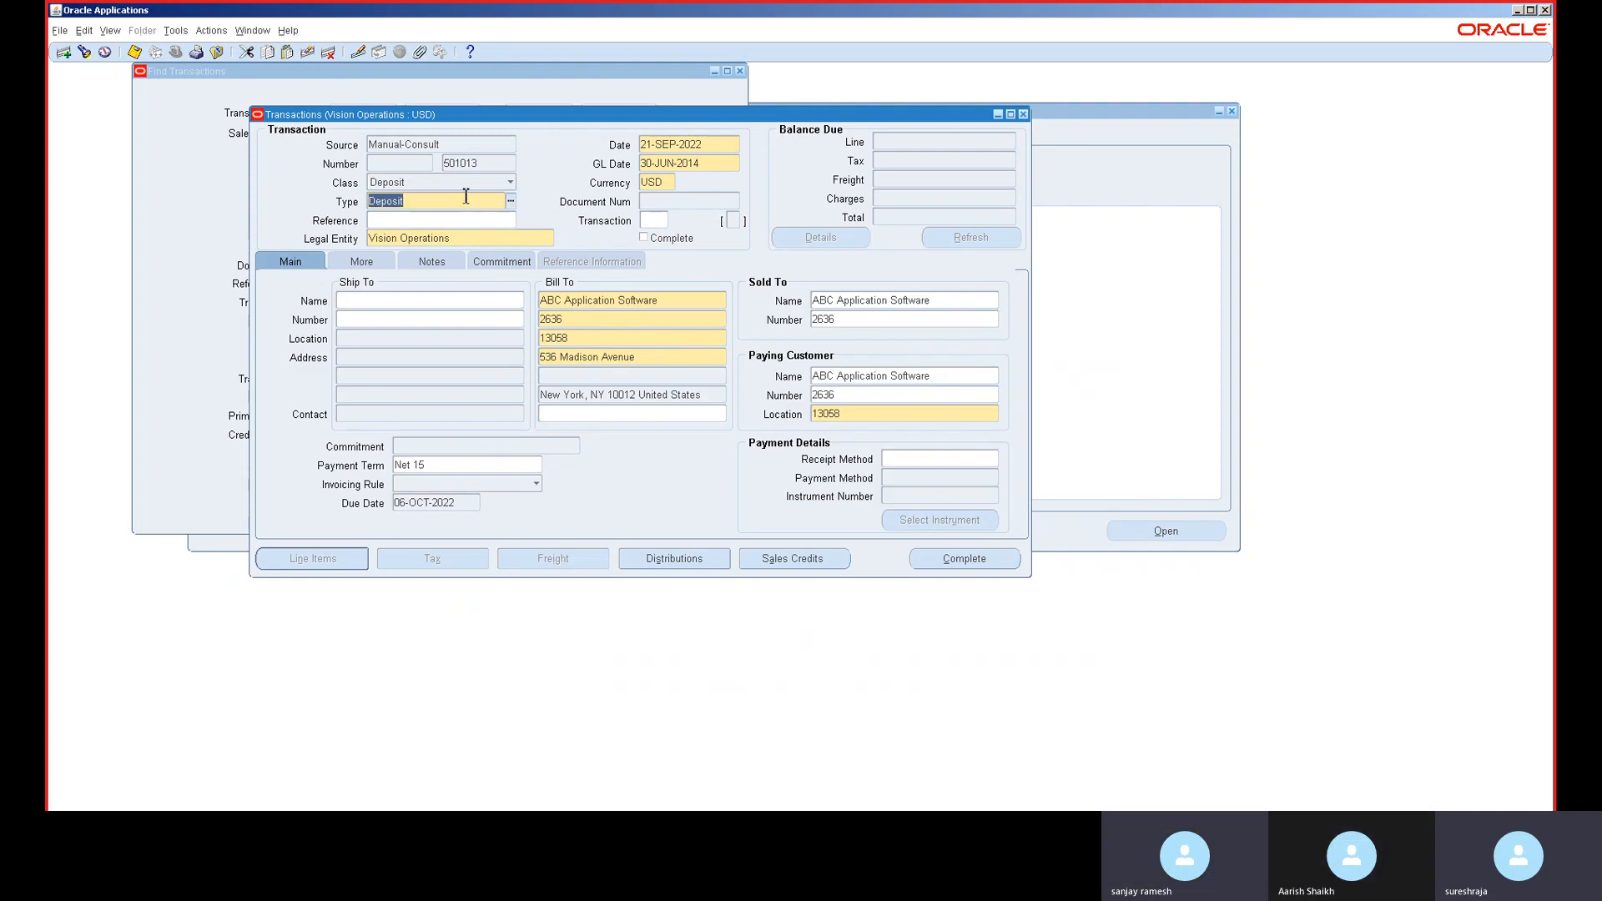
{"action": "key", "text": "Down"}
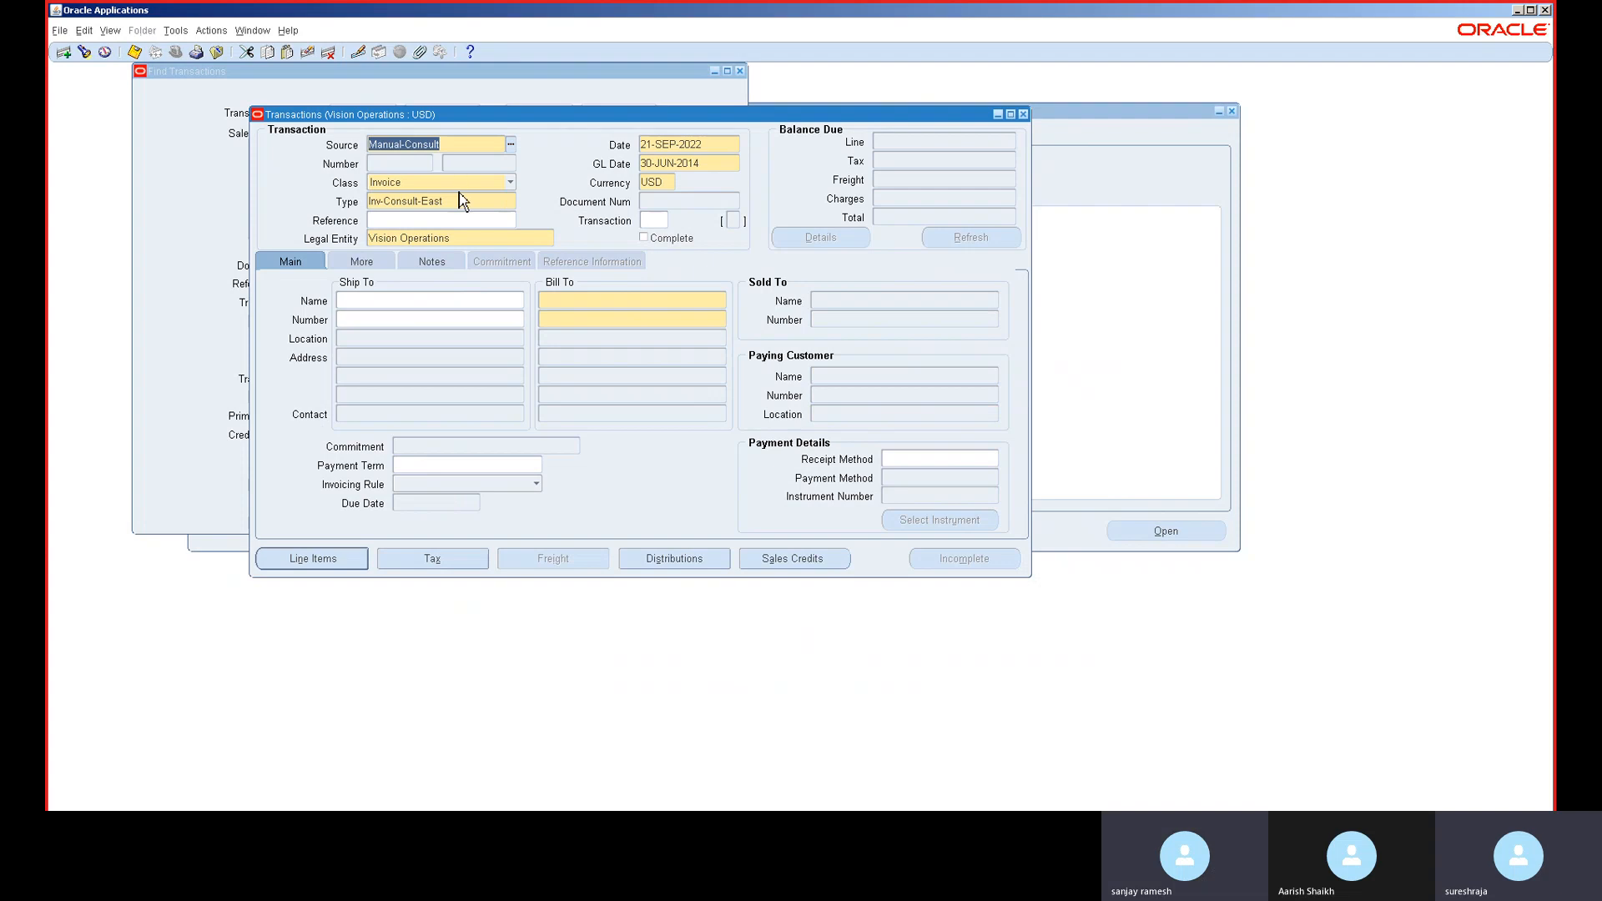
{"action": "left_click", "coordinate": [458, 186]}
{"action": "left_click", "coordinate": [457, 185]}
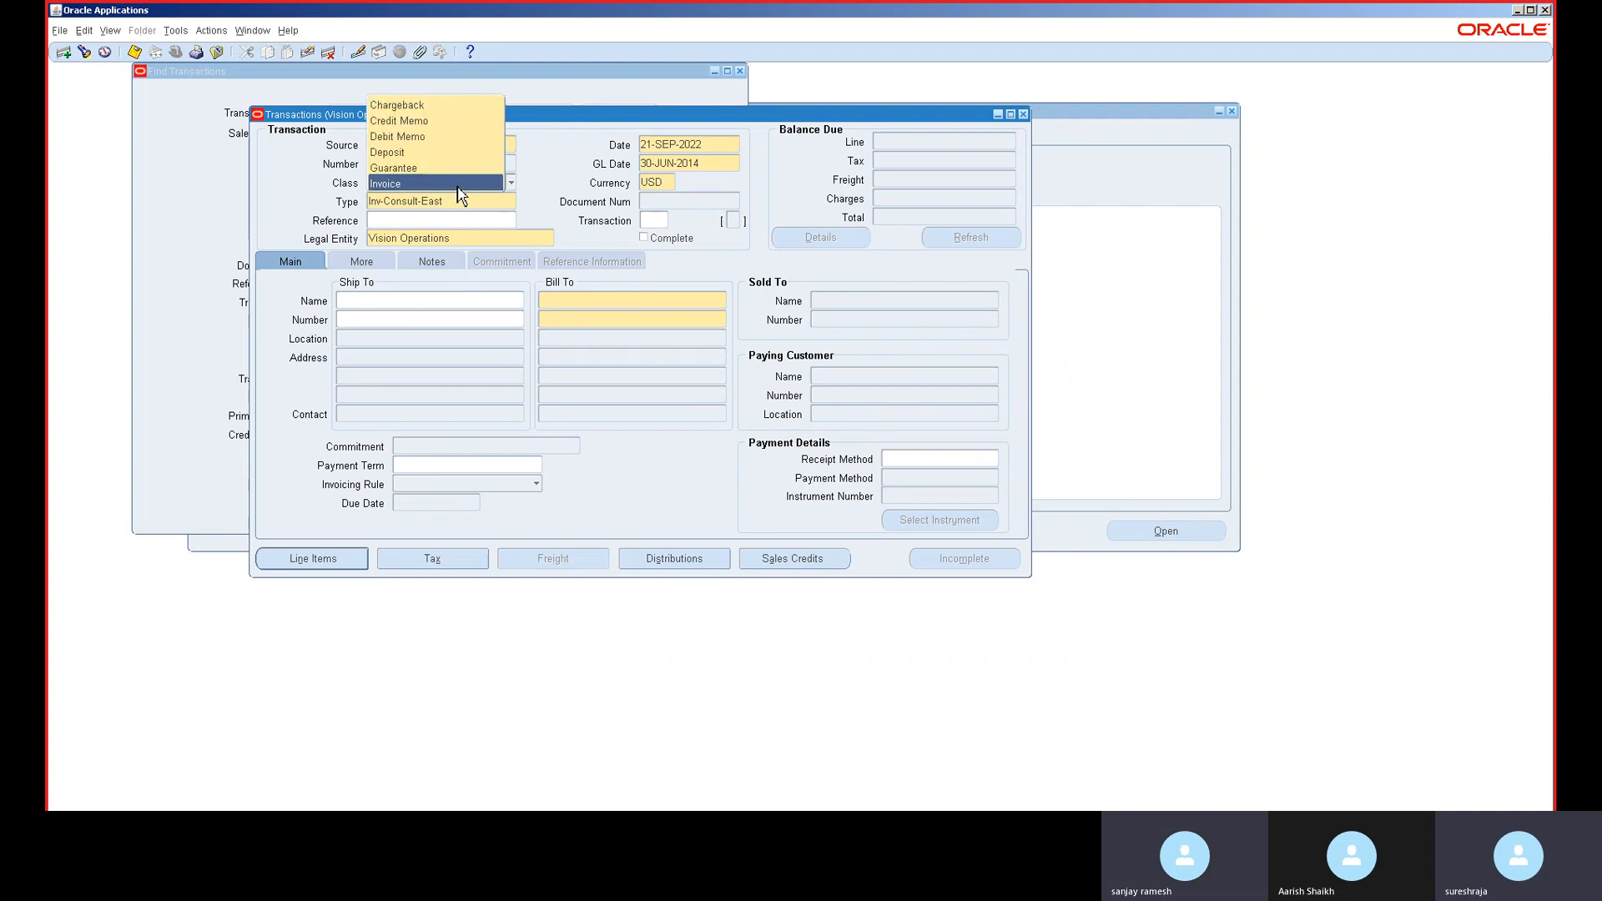
{"action": "left_click", "coordinate": [425, 168]}
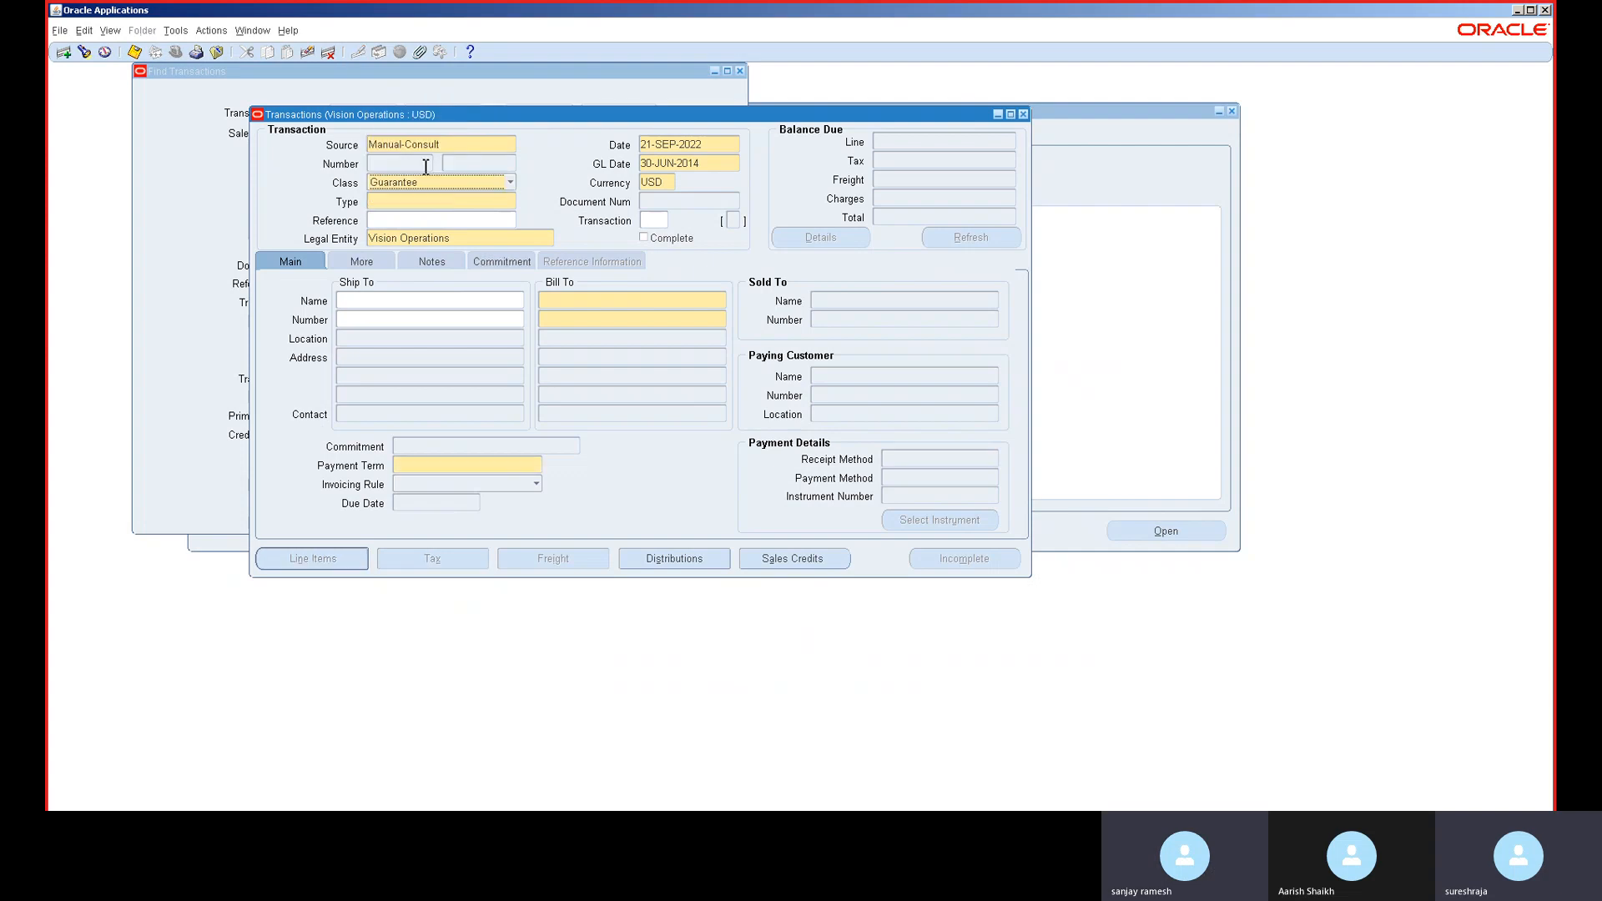
{"action": "left_click", "coordinate": [443, 203]}
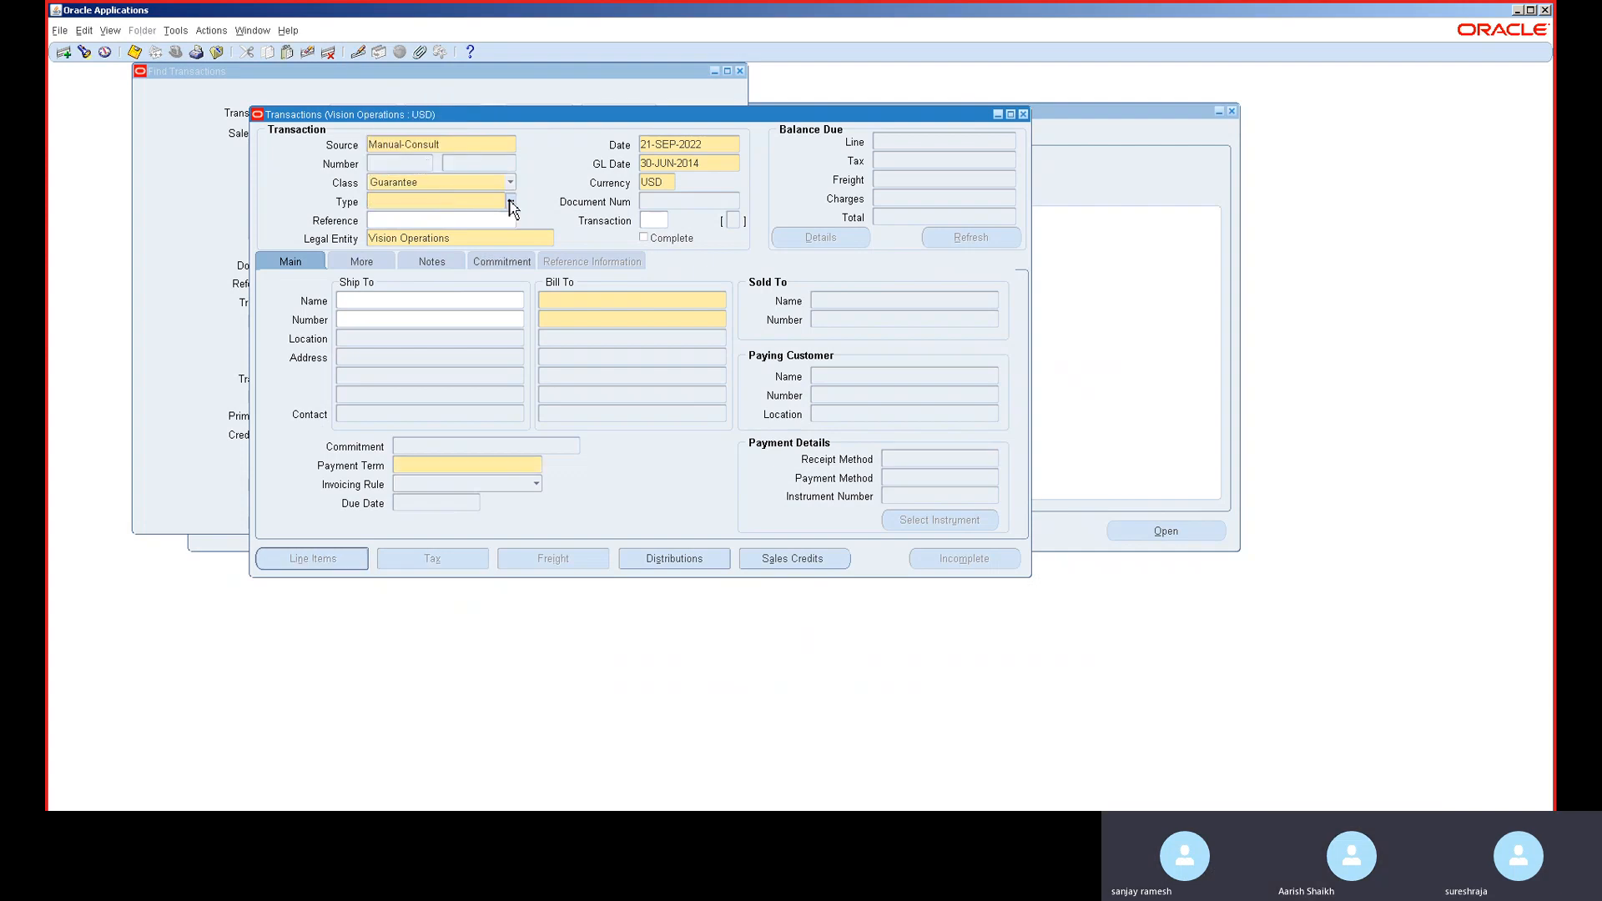
- Bill the guarantee to a customer found by searching 'b', giving N30 terms
{"action": "left_click", "coordinate": [576, 302]}
{"action": "type", "text": "b"}
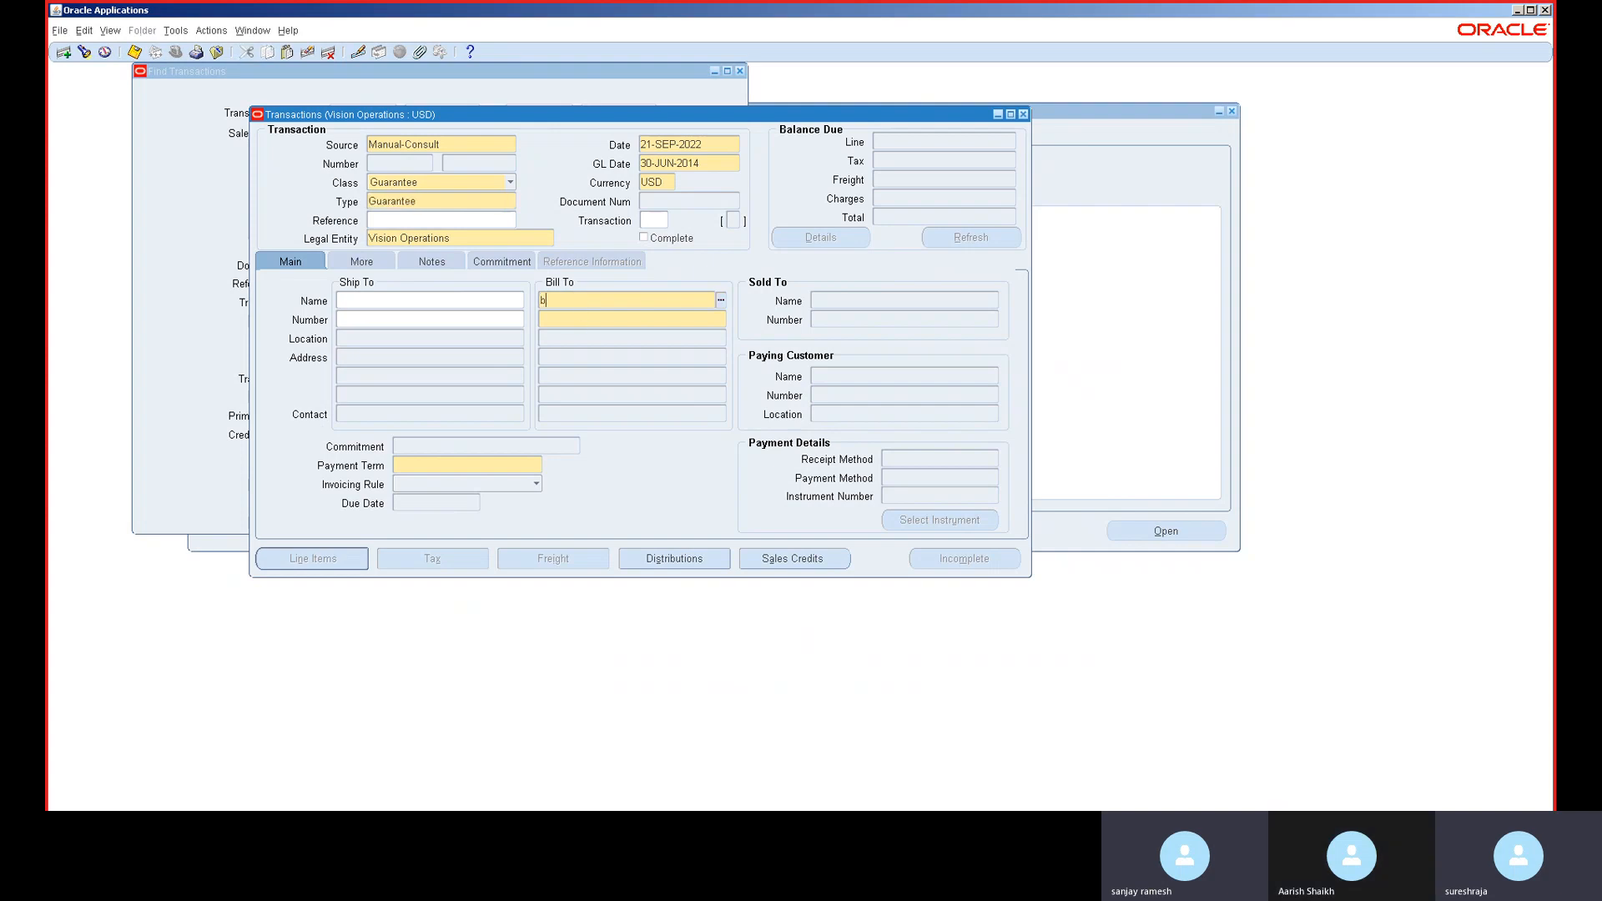
{"action": "key", "text": "Tab"}
{"action": "double_click", "coordinate": [613, 451]}
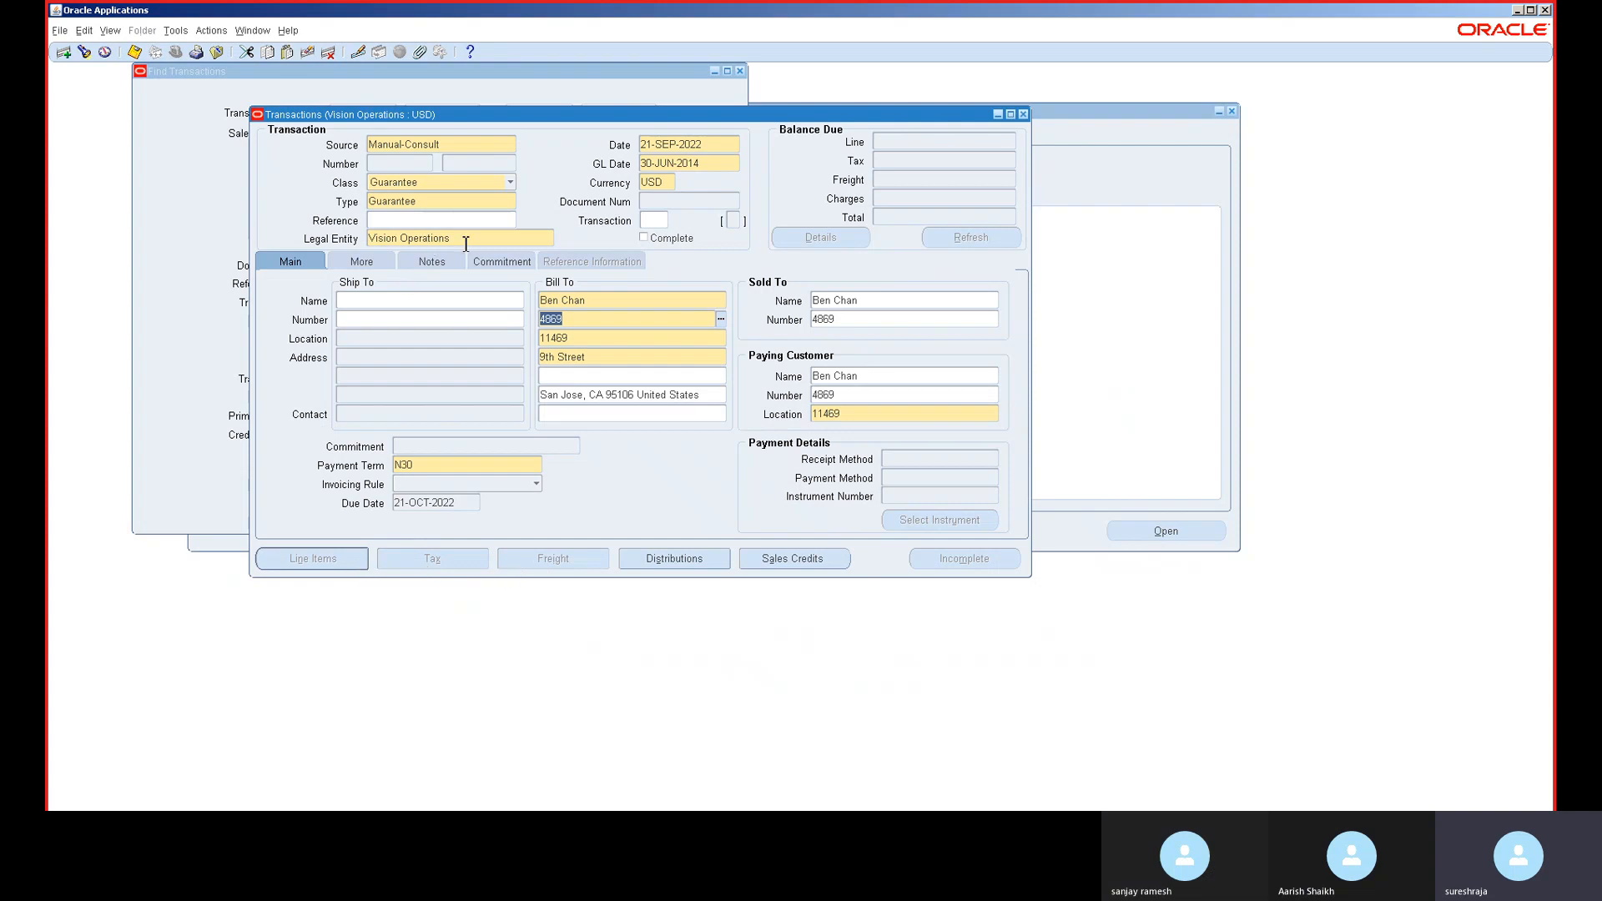
{"action": "left_click", "coordinate": [503, 262]}
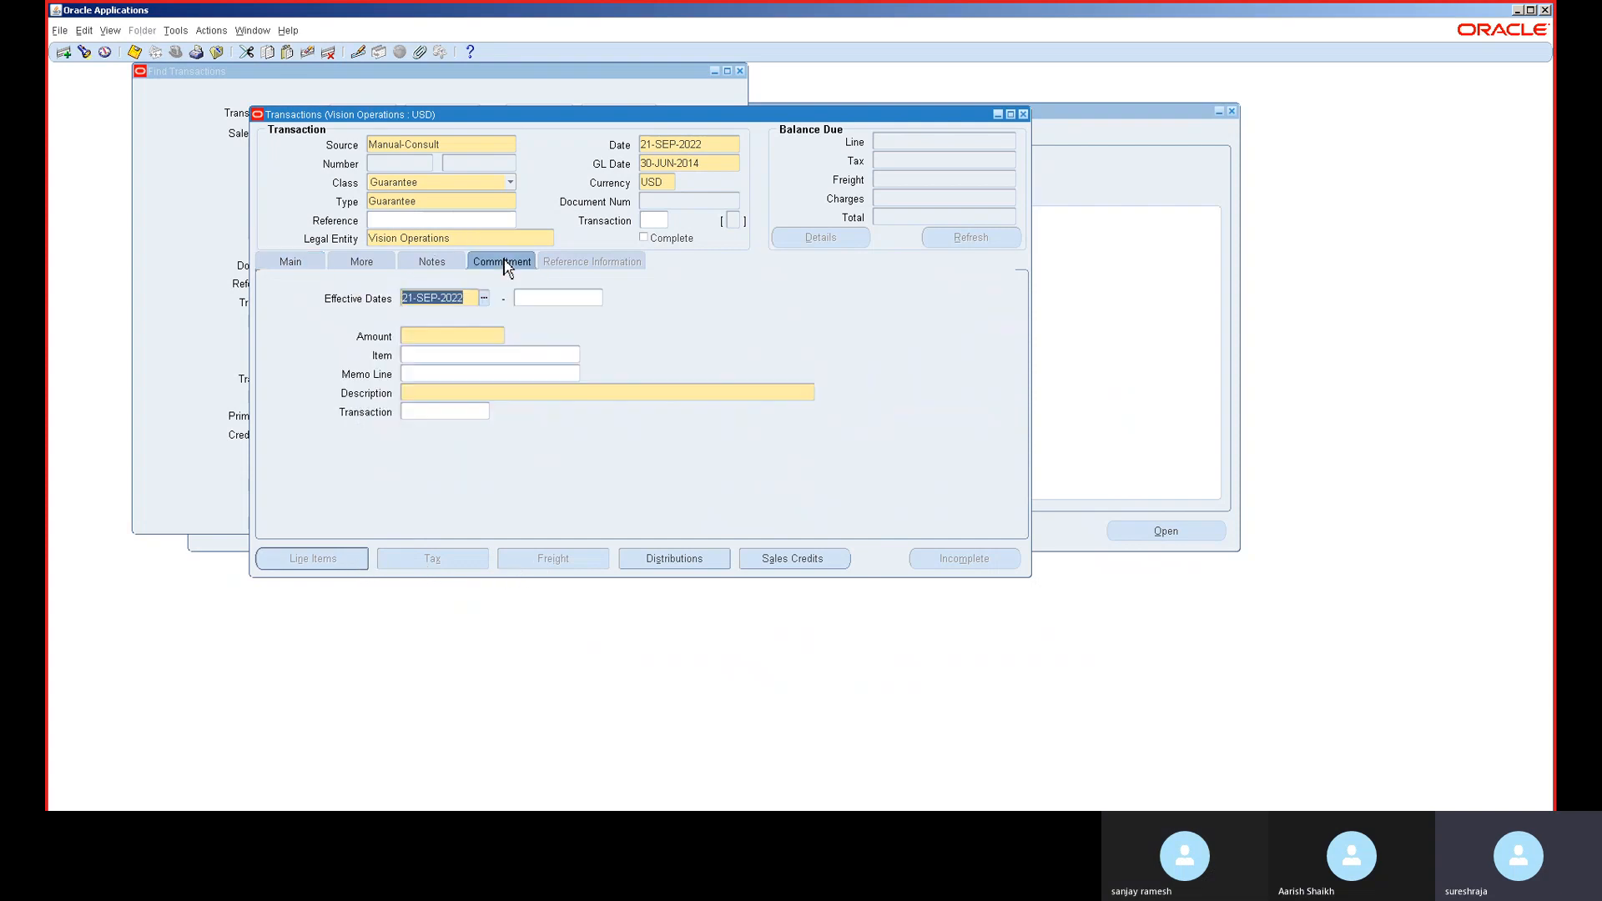
- Enter an 8,000,000 Generic Commitment amount and save the guarantee as 501014
{"action": "left_click", "coordinate": [452, 336]}
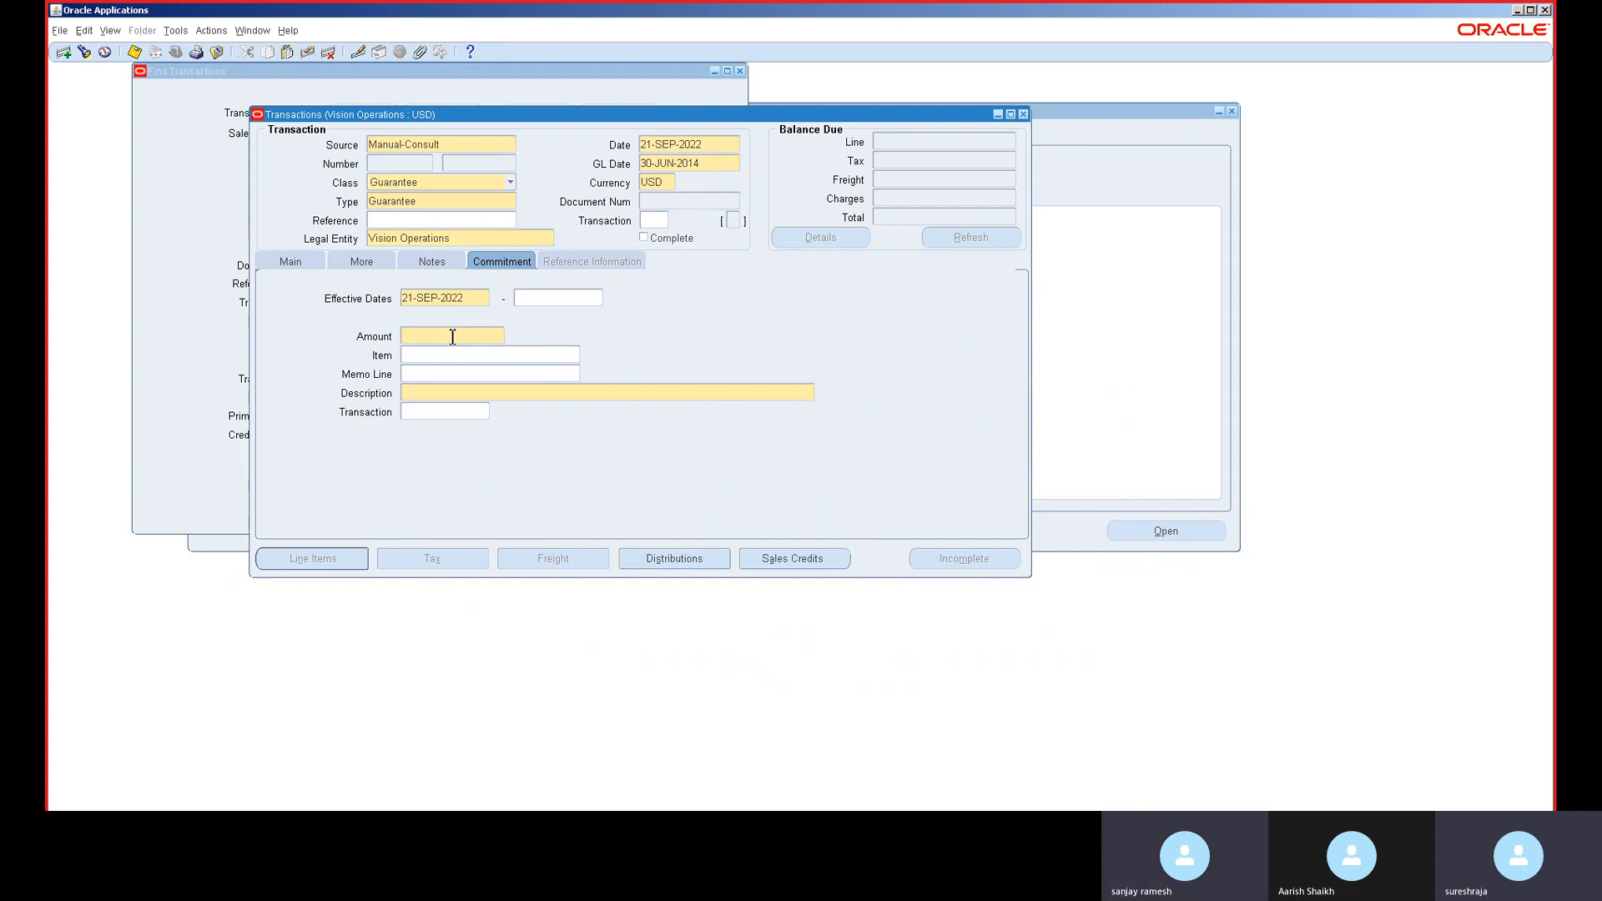
{"action": "type", "text": "8,000,0"}
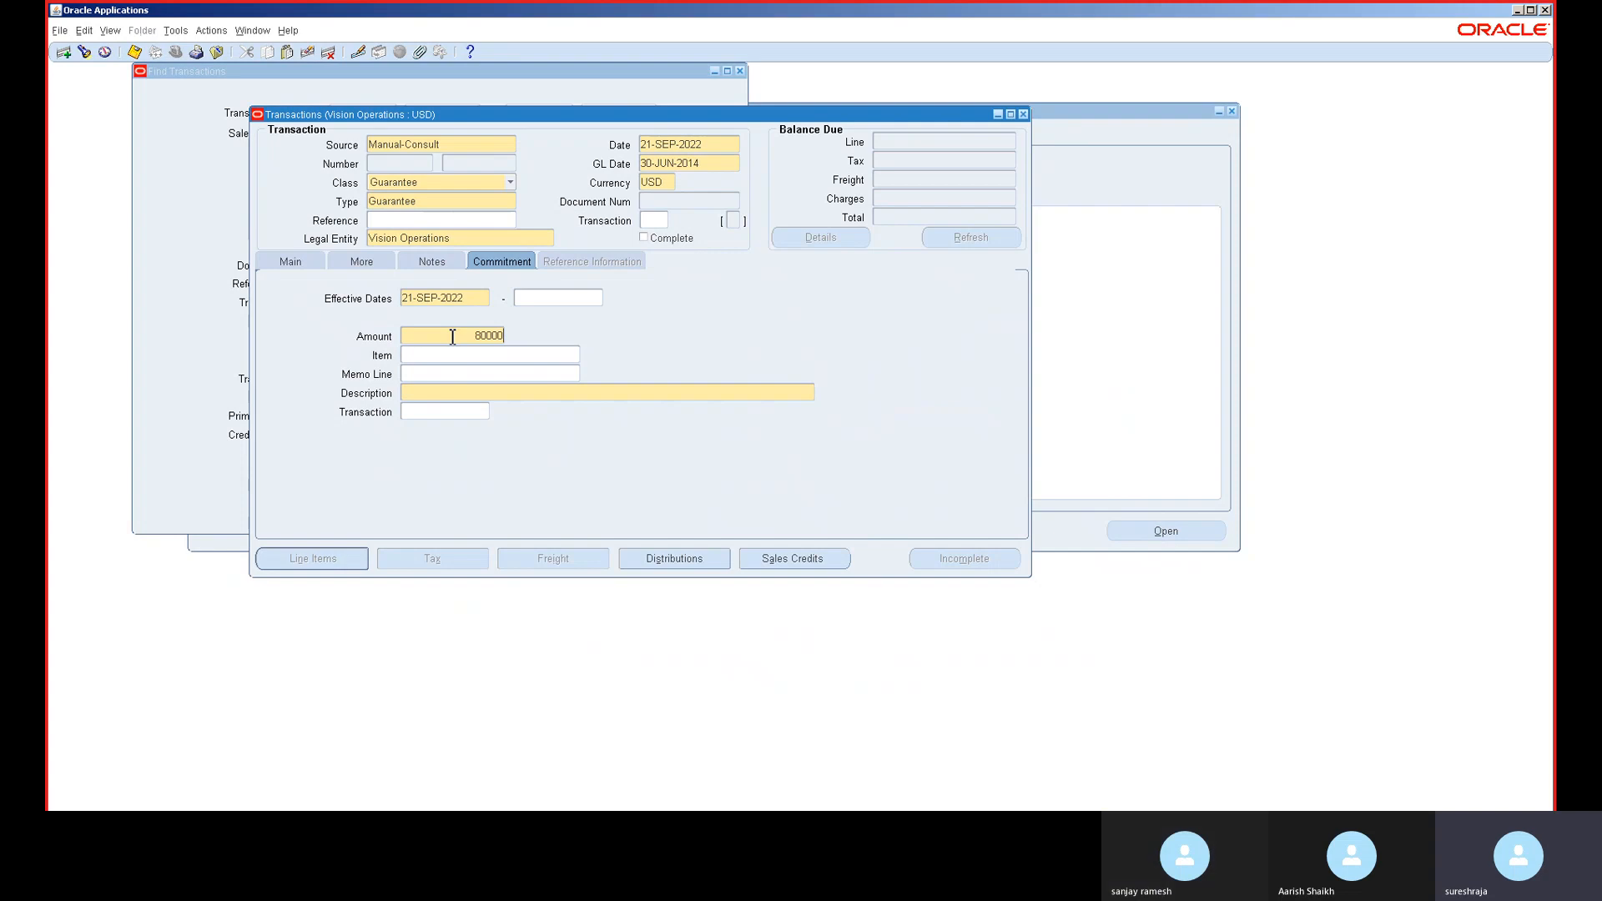
{"action": "type", "text": "0"}
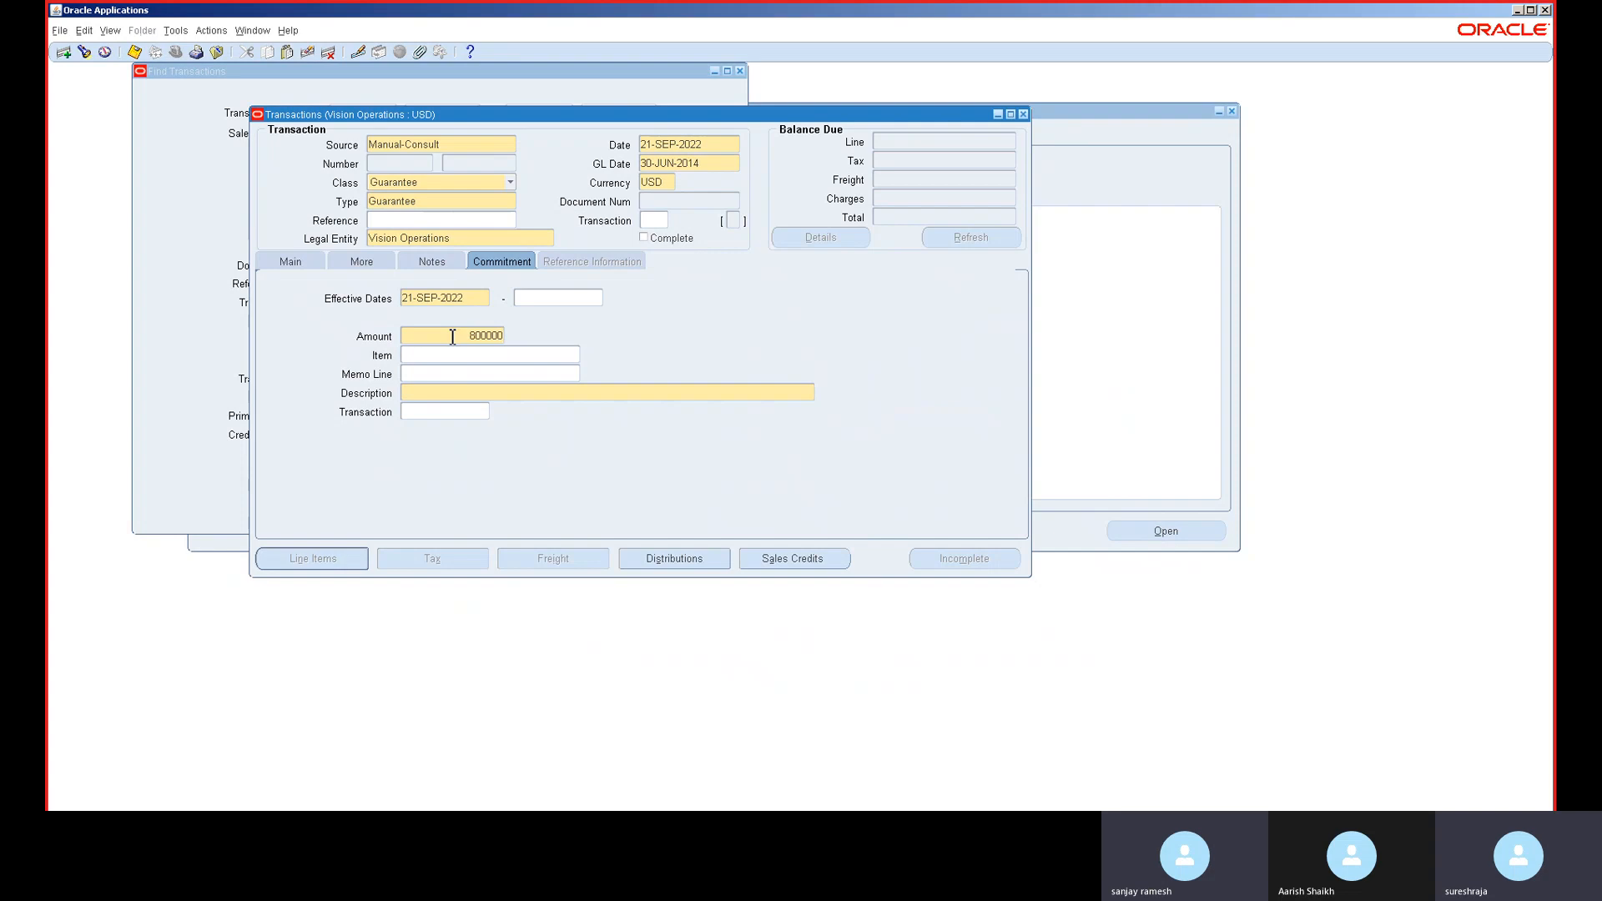
{"action": "type", "text": "0"}
{"action": "left_click", "coordinate": [464, 355]}
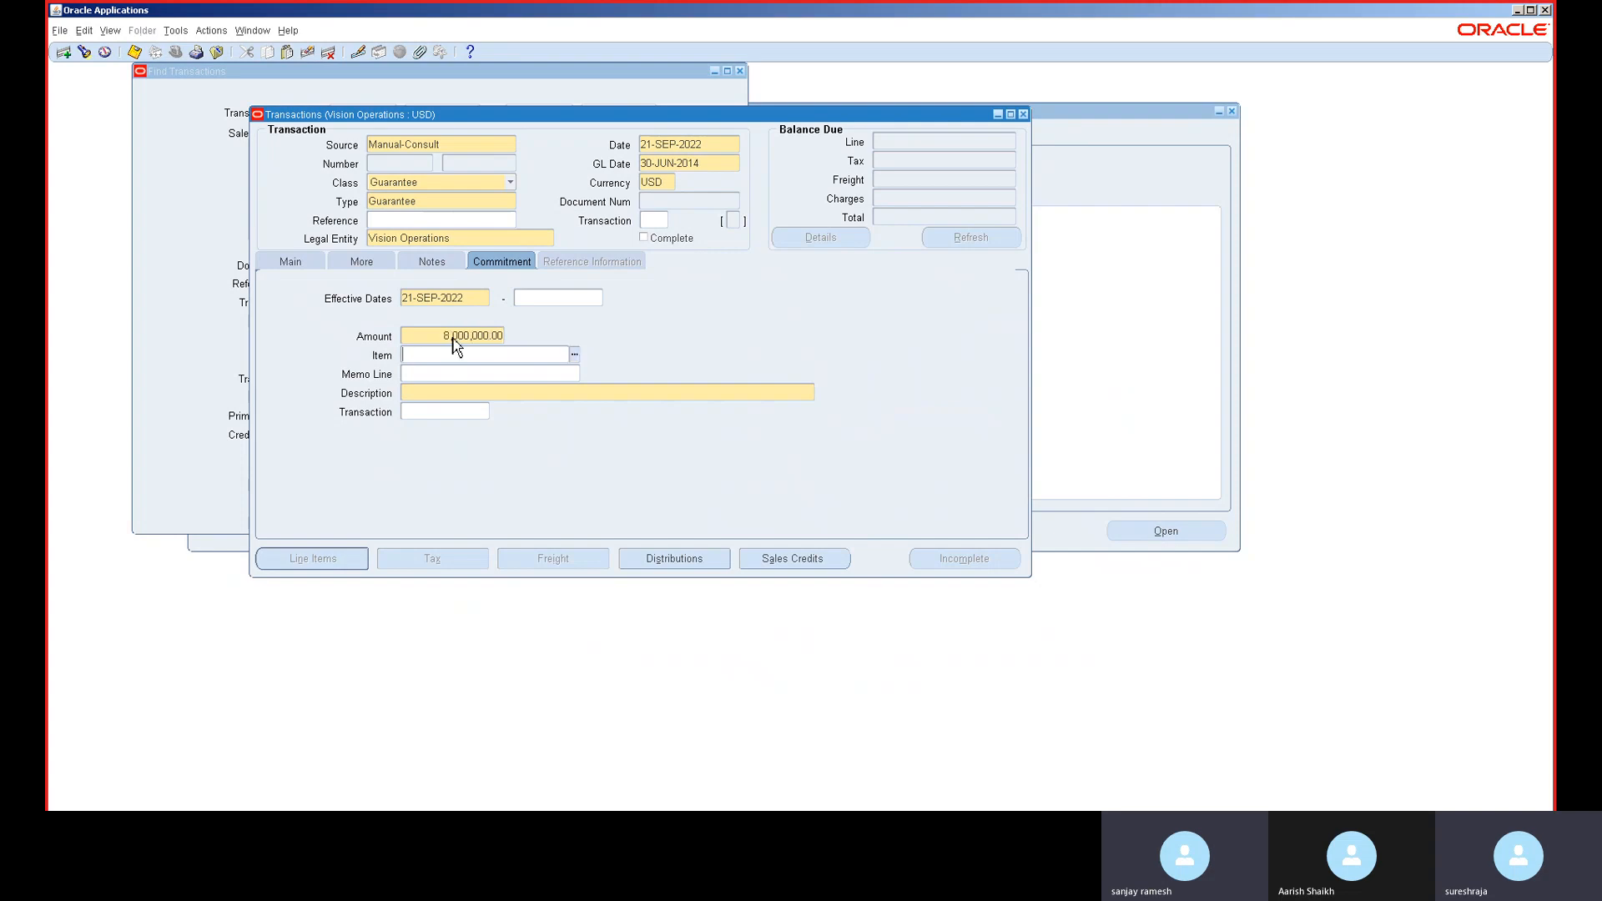
{"action": "left_click", "coordinate": [460, 392]}
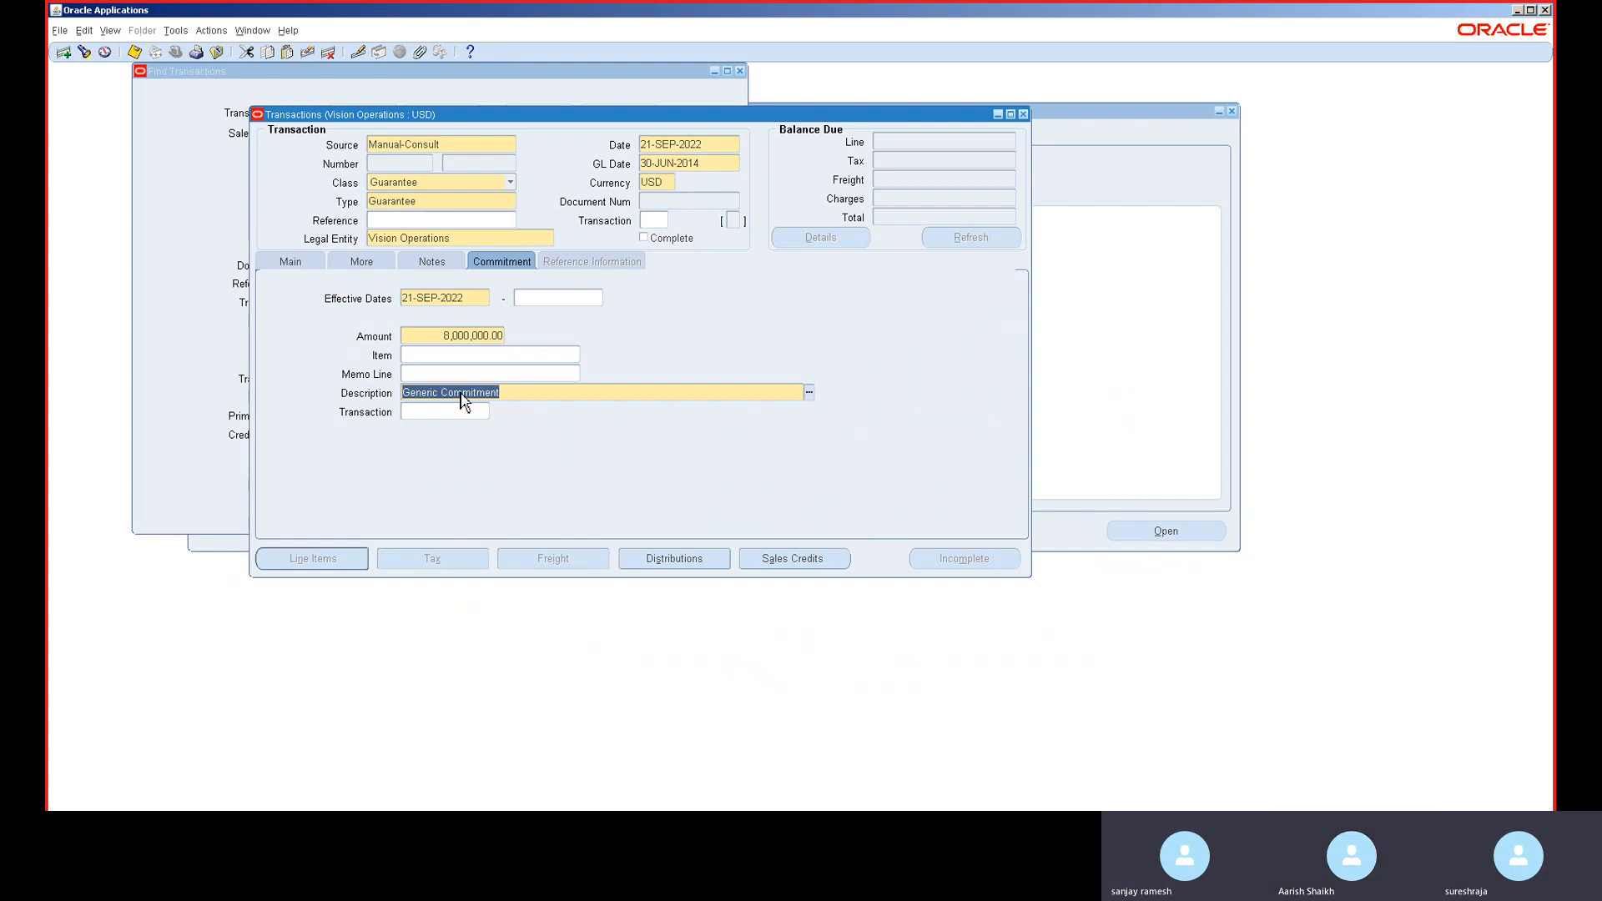
{"action": "key", "text": "ctrl+s"}
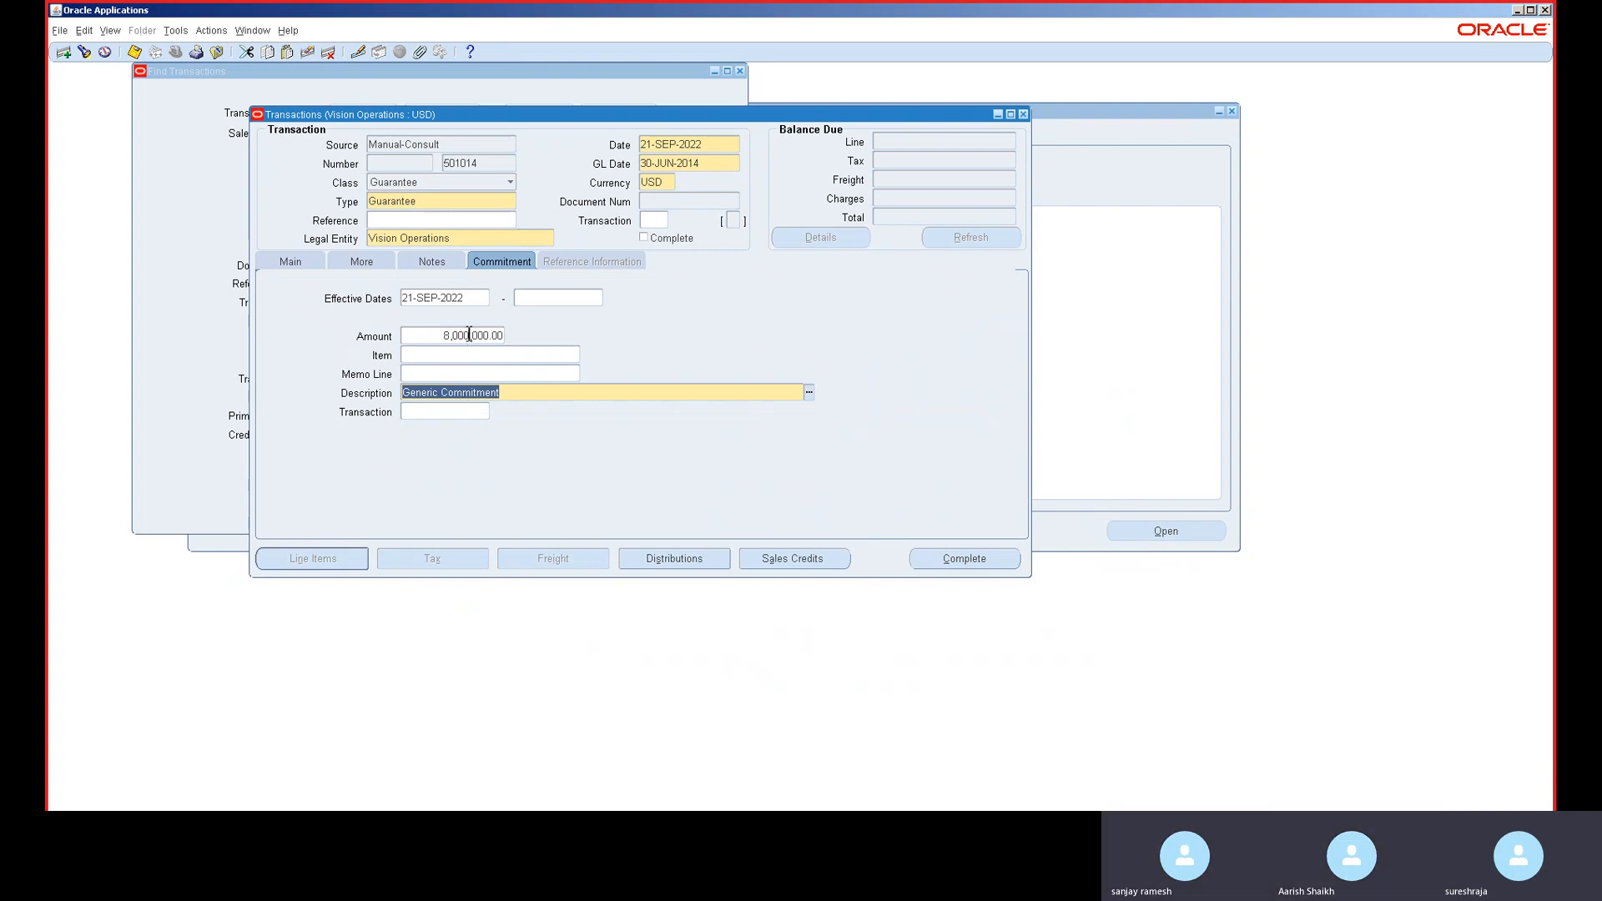
{"action": "left_click", "coordinate": [465, 335]}
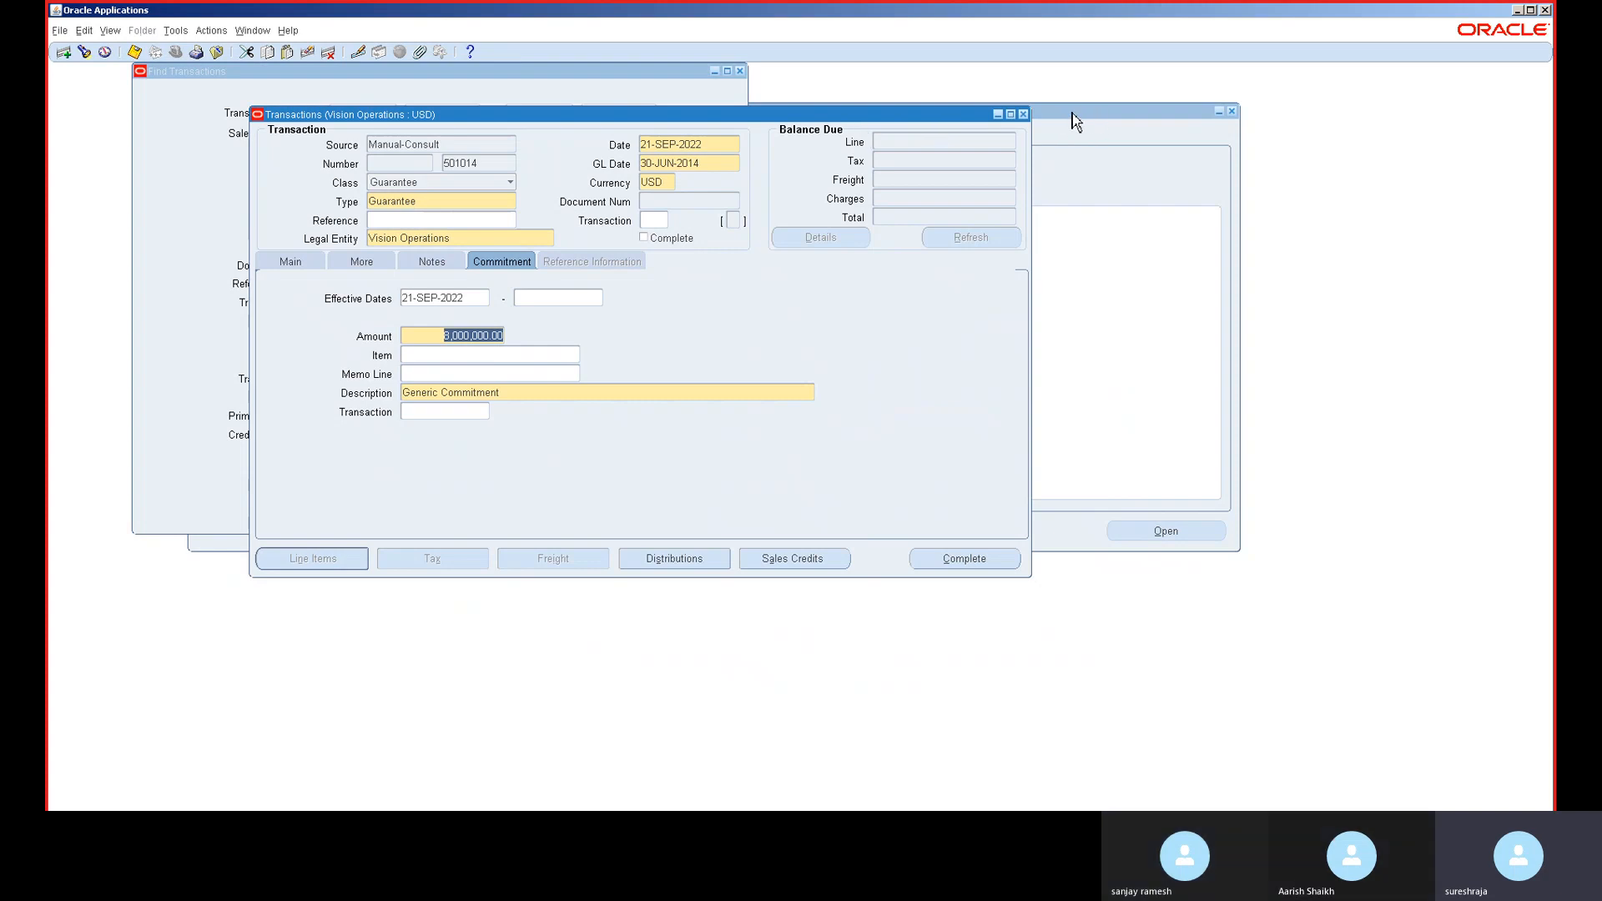
- Close the Transactions window and open the Receipts form from the Navigator
{"action": "left_click", "coordinate": [1025, 116]}
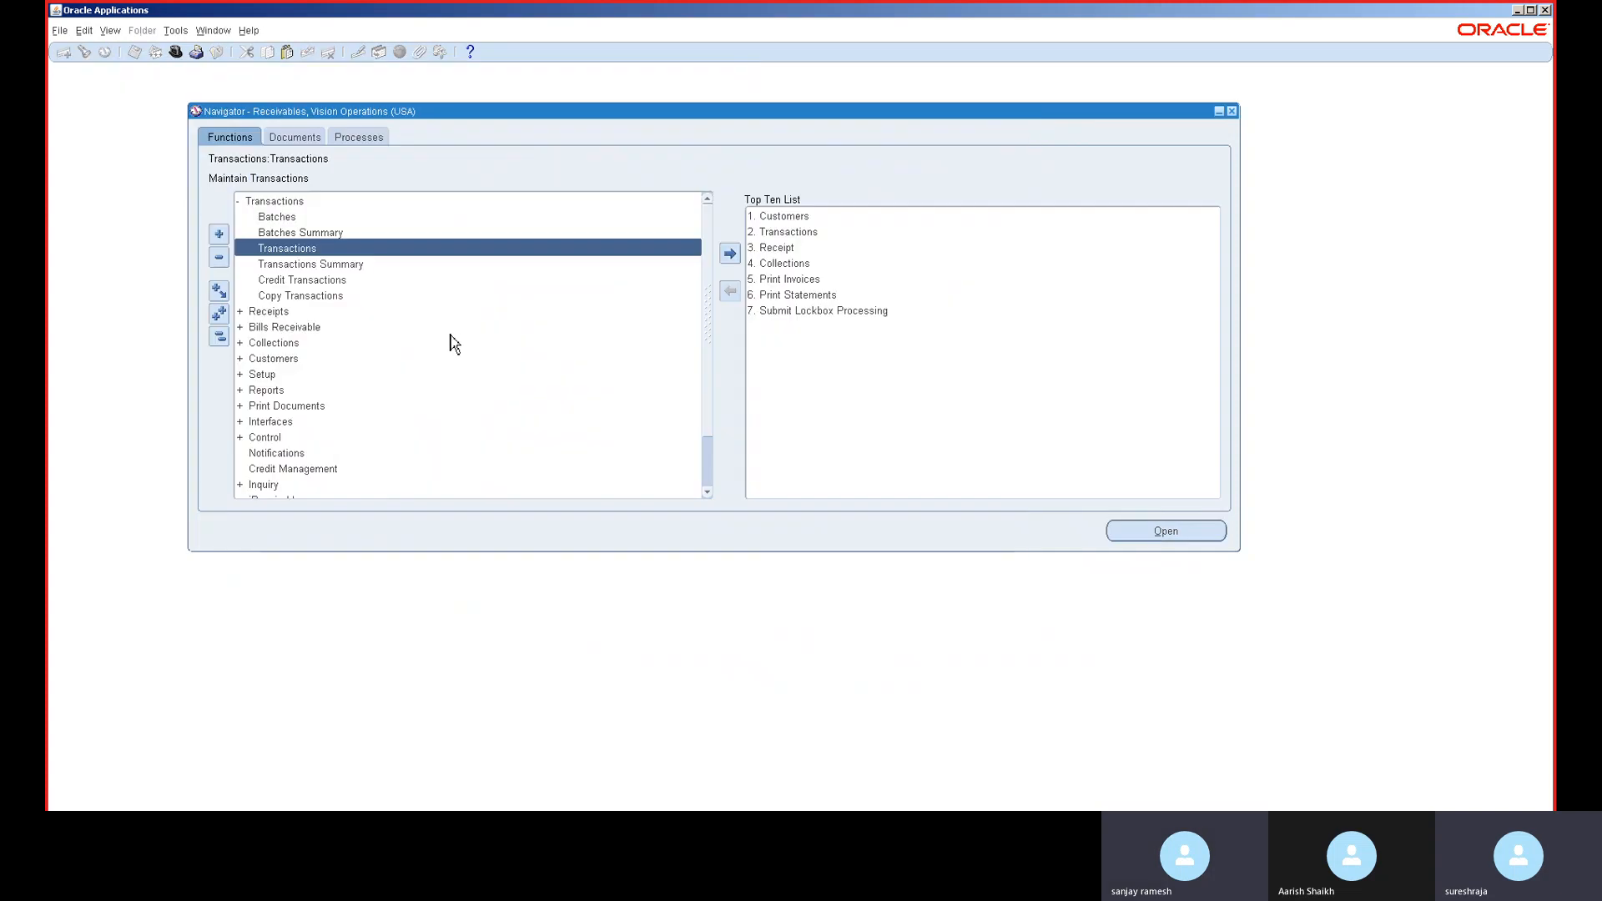
{"action": "left_click", "coordinate": [219, 337]}
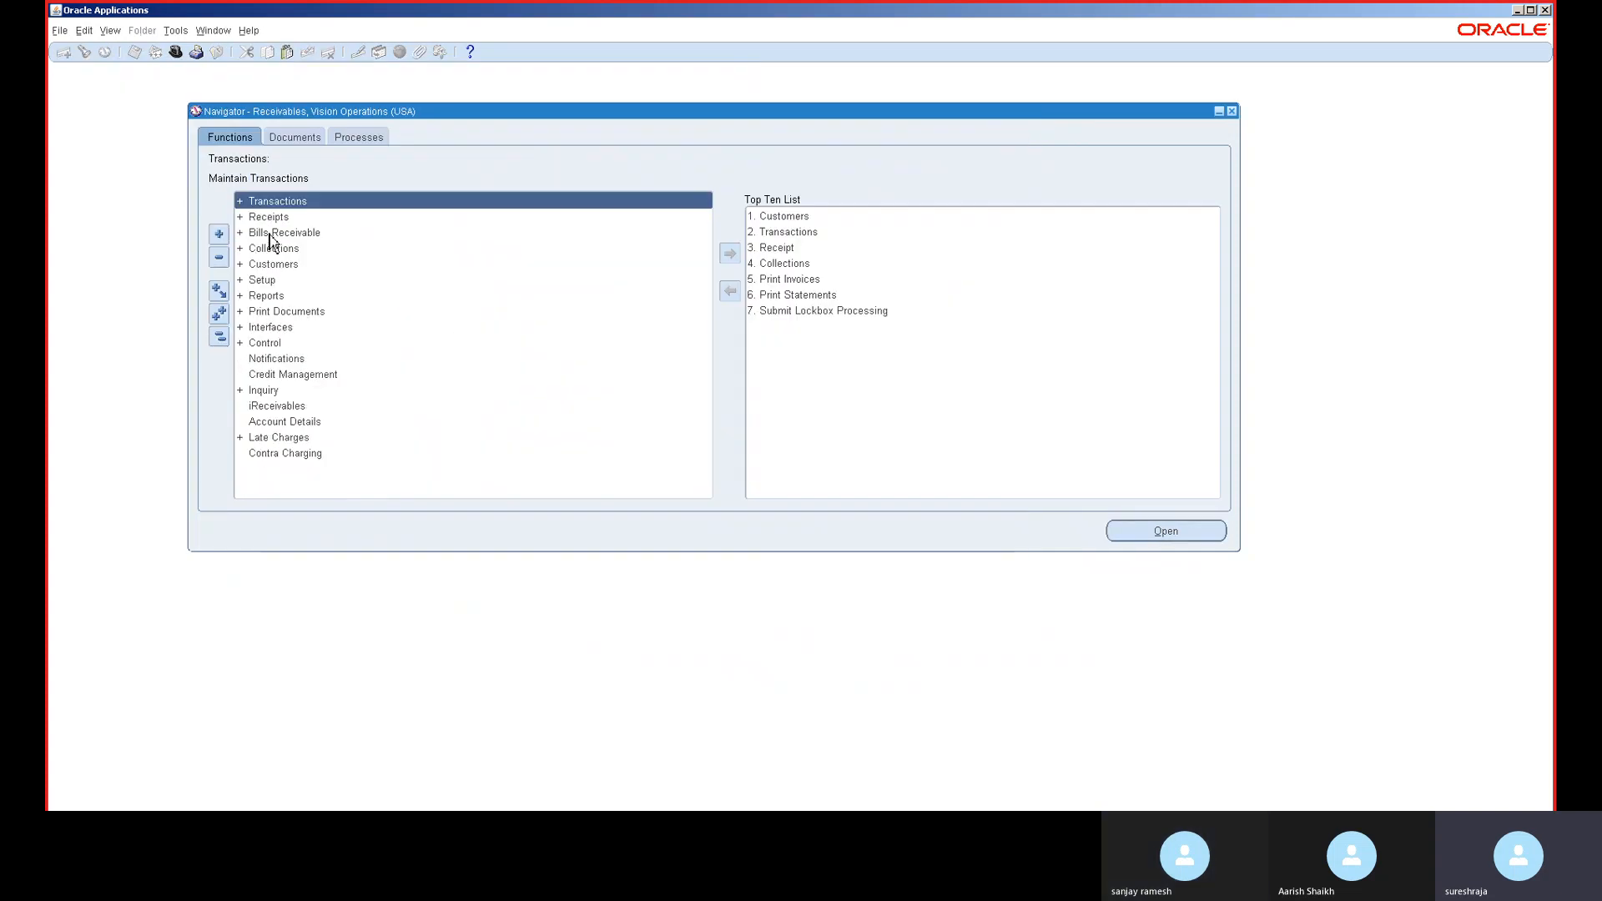
{"action": "double_click", "coordinate": [285, 217]}
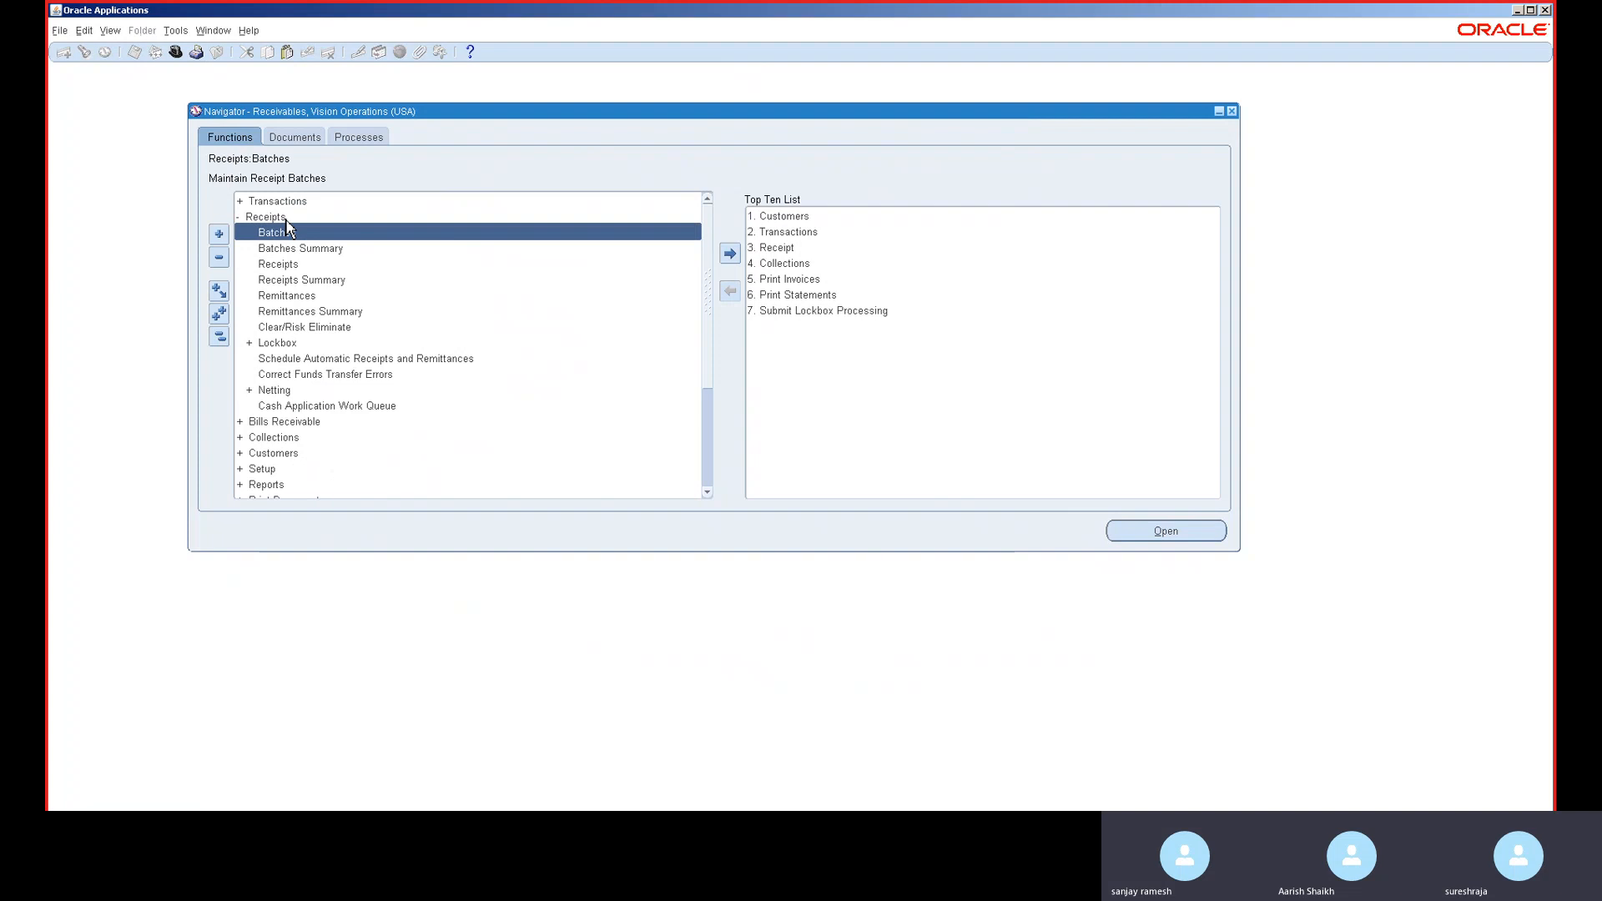
{"action": "double_click", "coordinate": [307, 265]}
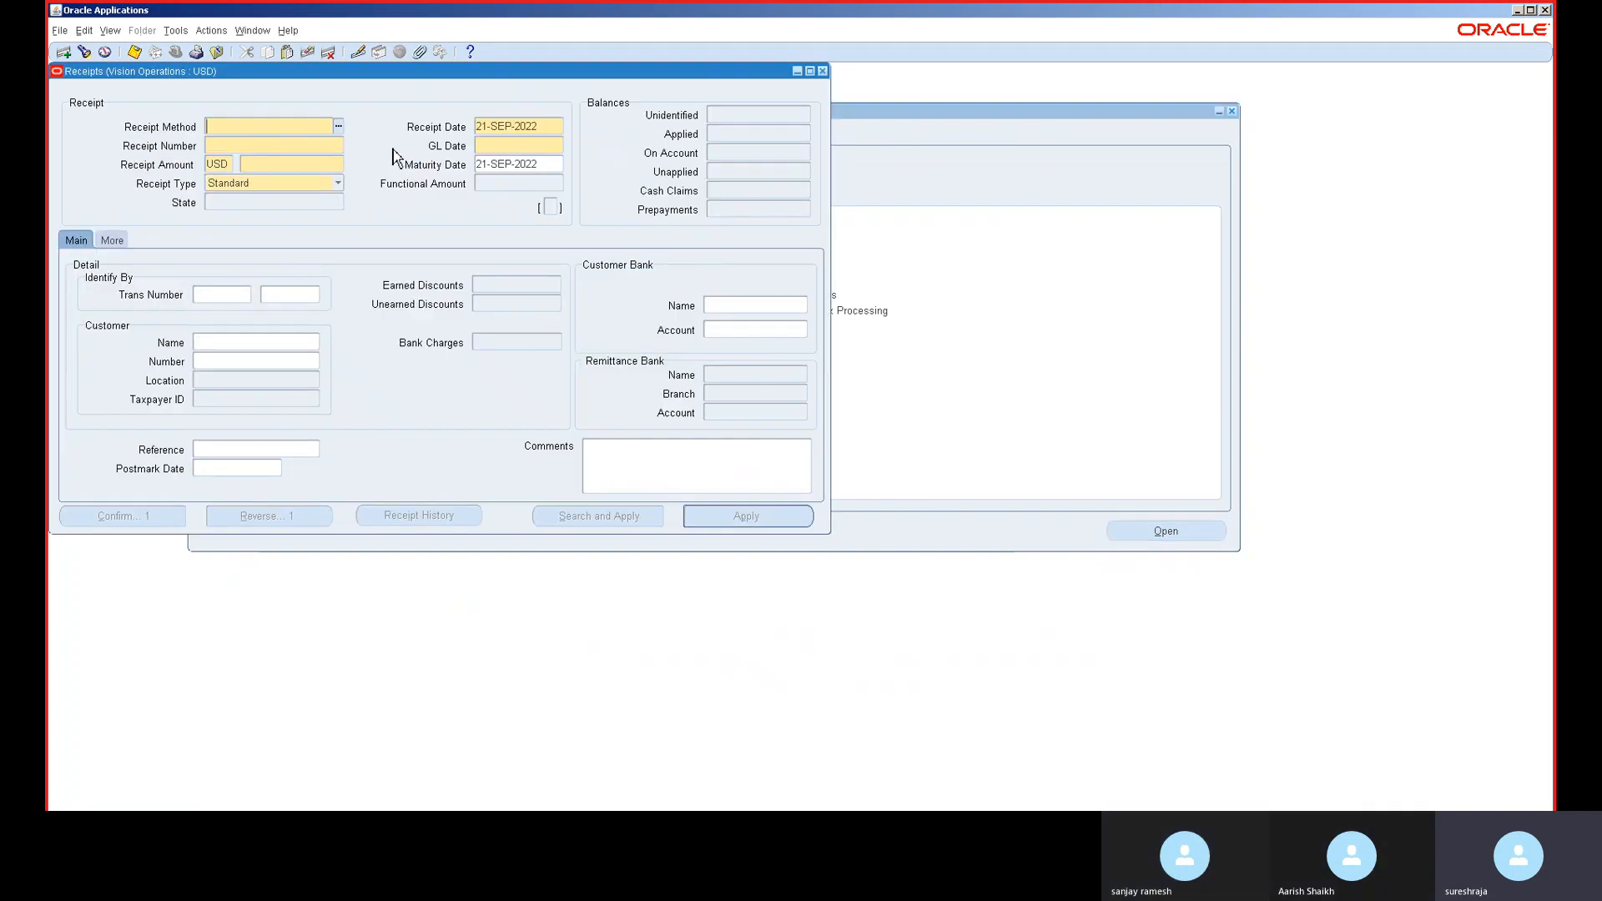
{"action": "left_click_drag", "start_coordinate": [419, 71], "coordinate": [597, 141]}
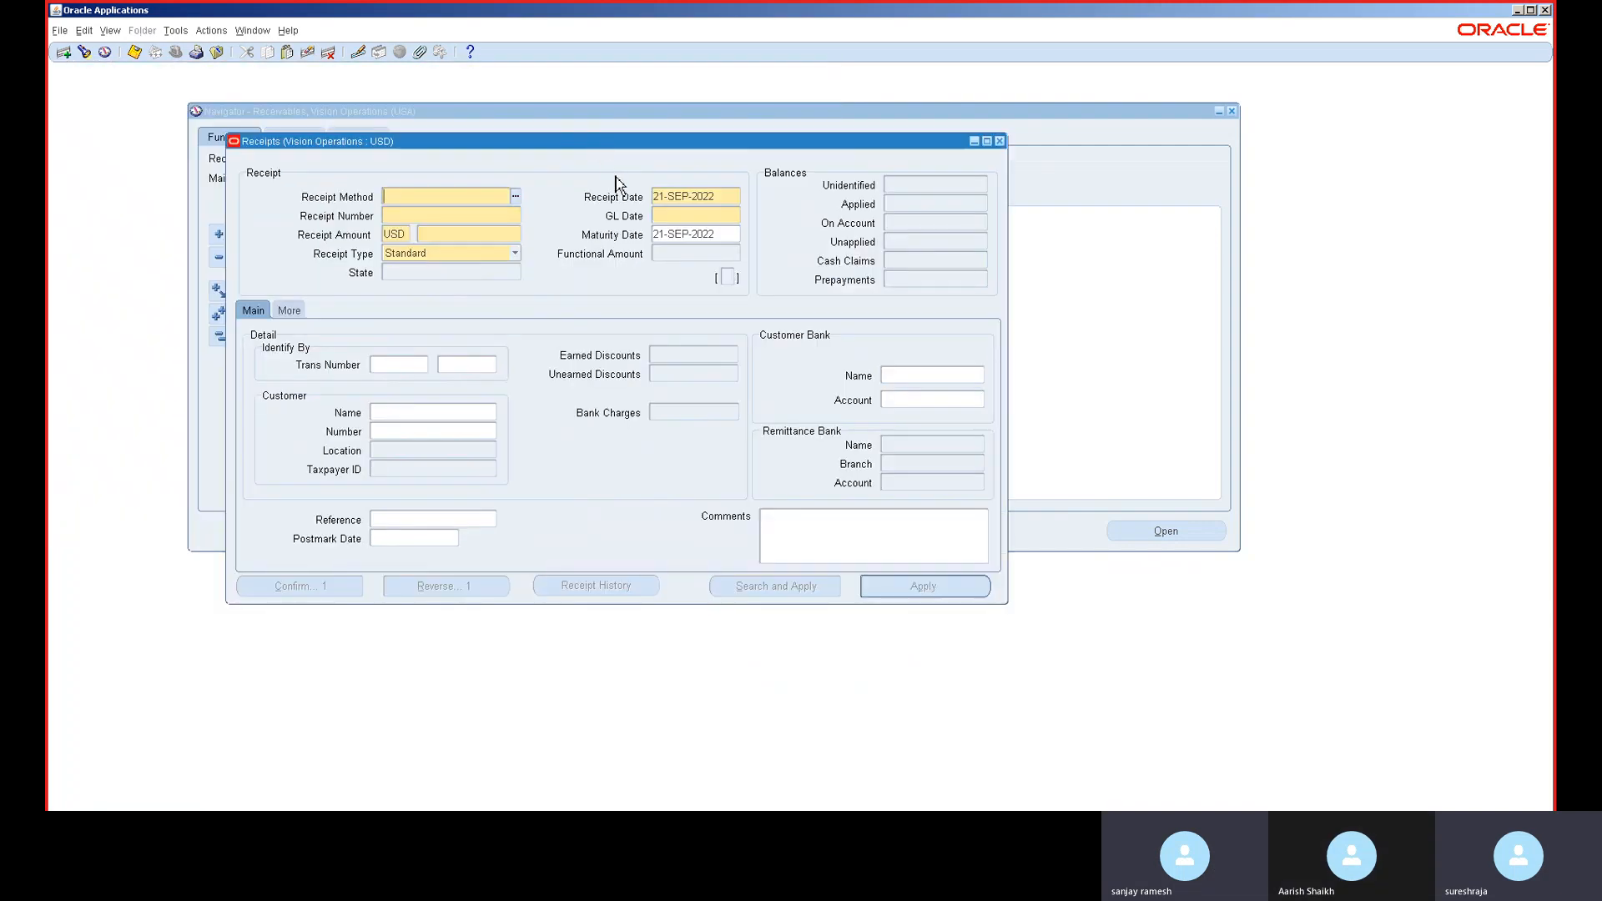
- Set the receipt date to 30-JUN-2014 to match the GL date, then list receipt methods
{"action": "left_click", "coordinate": [686, 215]}
{"action": "left_click", "coordinate": [686, 198]}
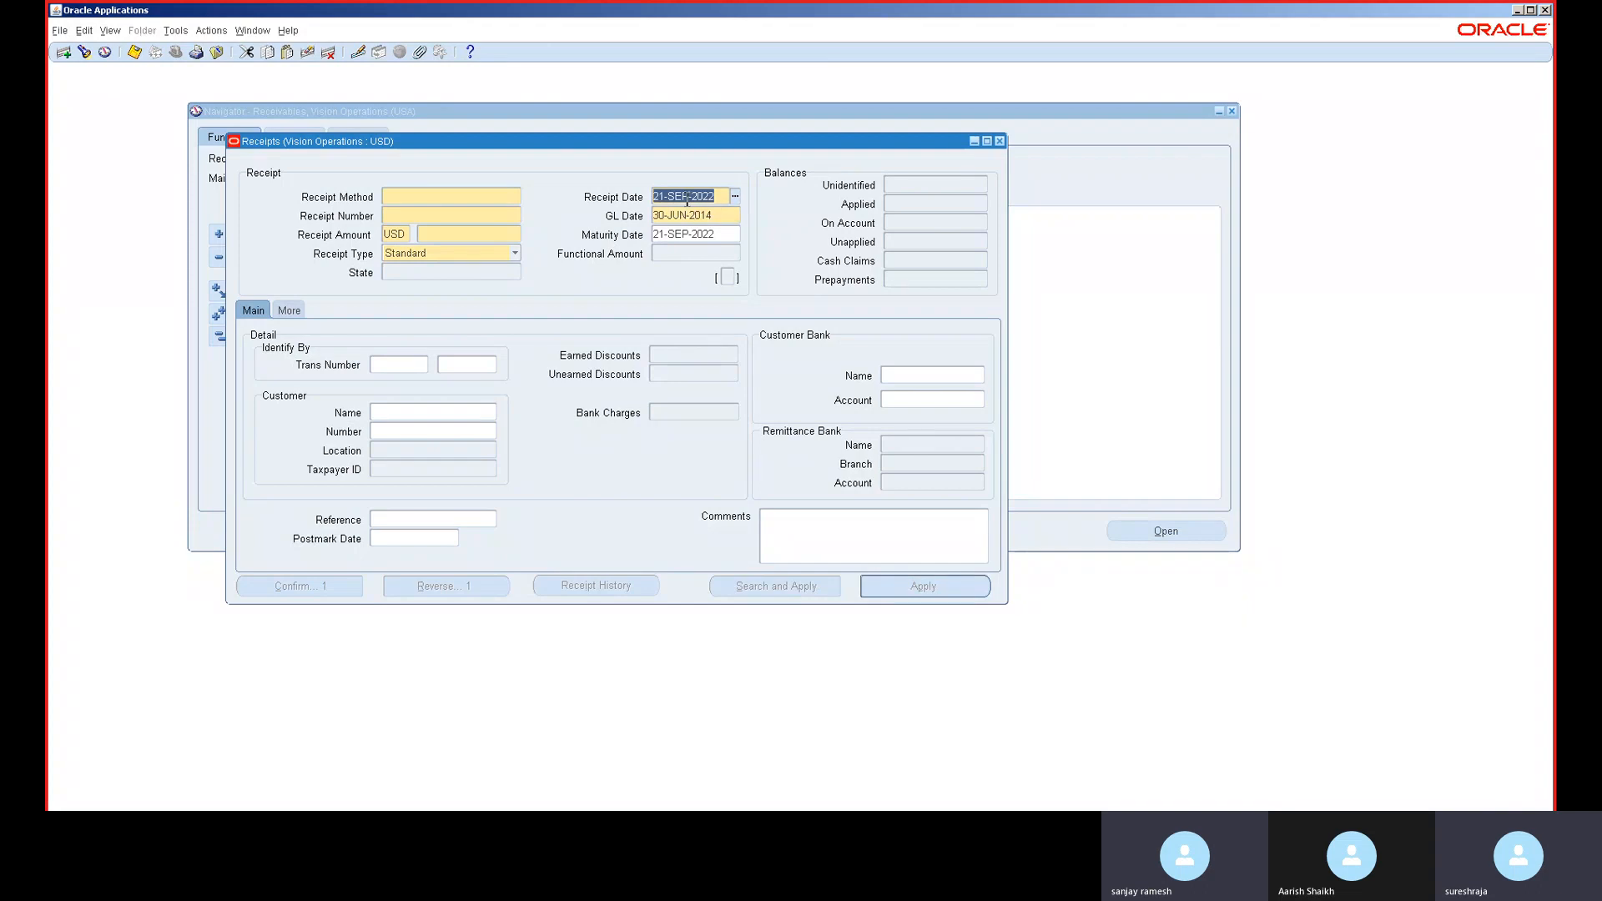
{"action": "type", "text": "30-JUN-2014"}
{"action": "key", "text": "Tab"}
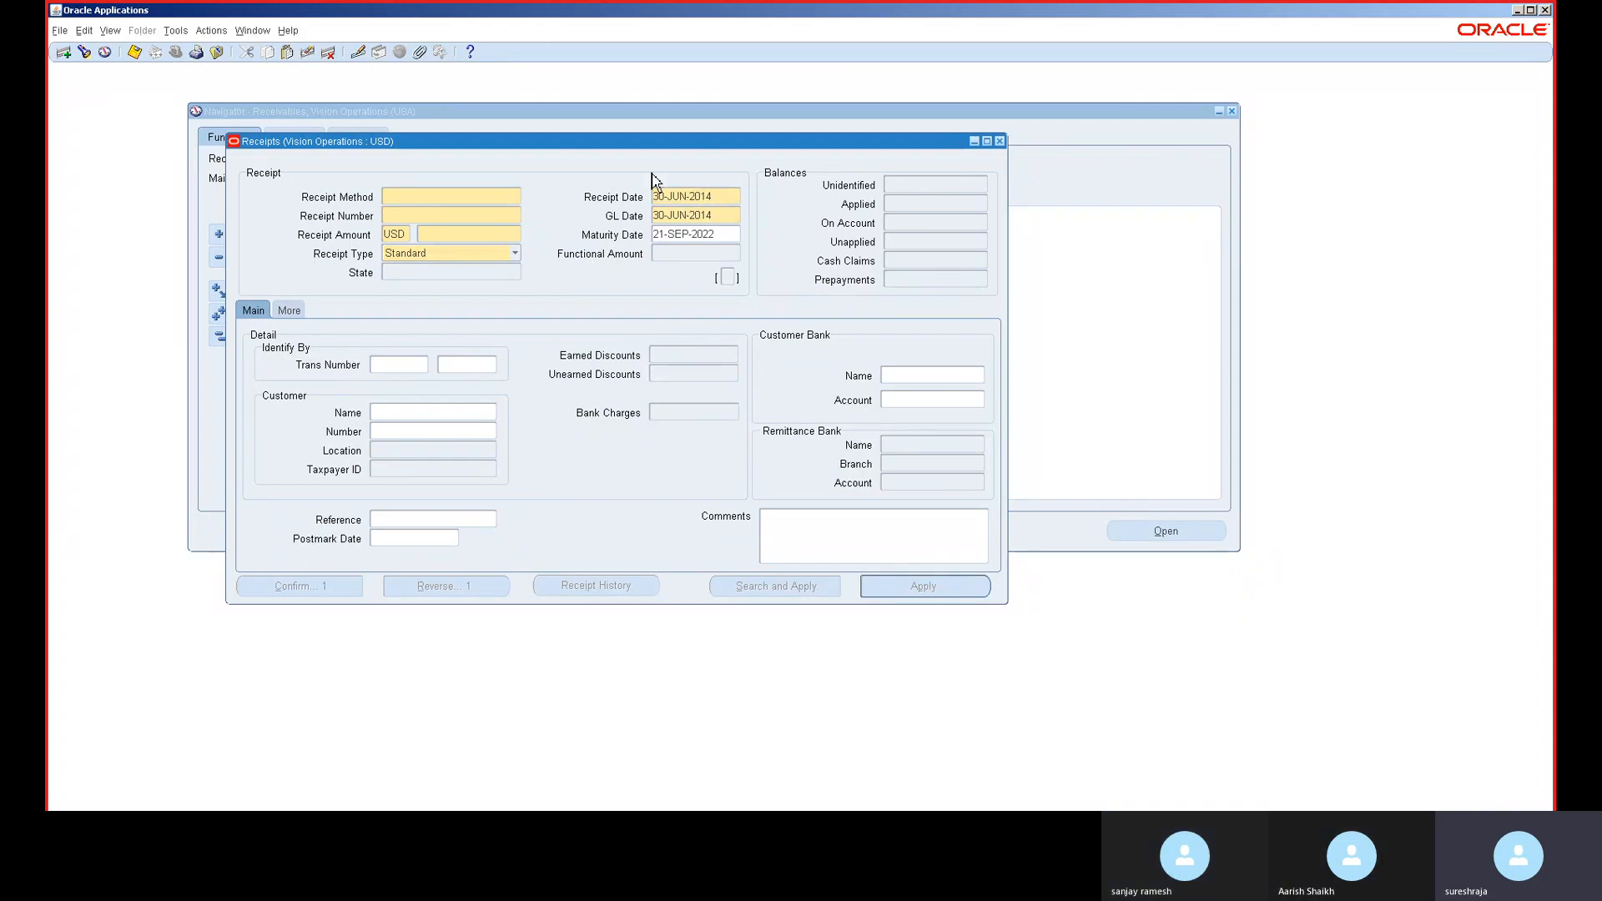
{"action": "left_click", "coordinate": [457, 201]}
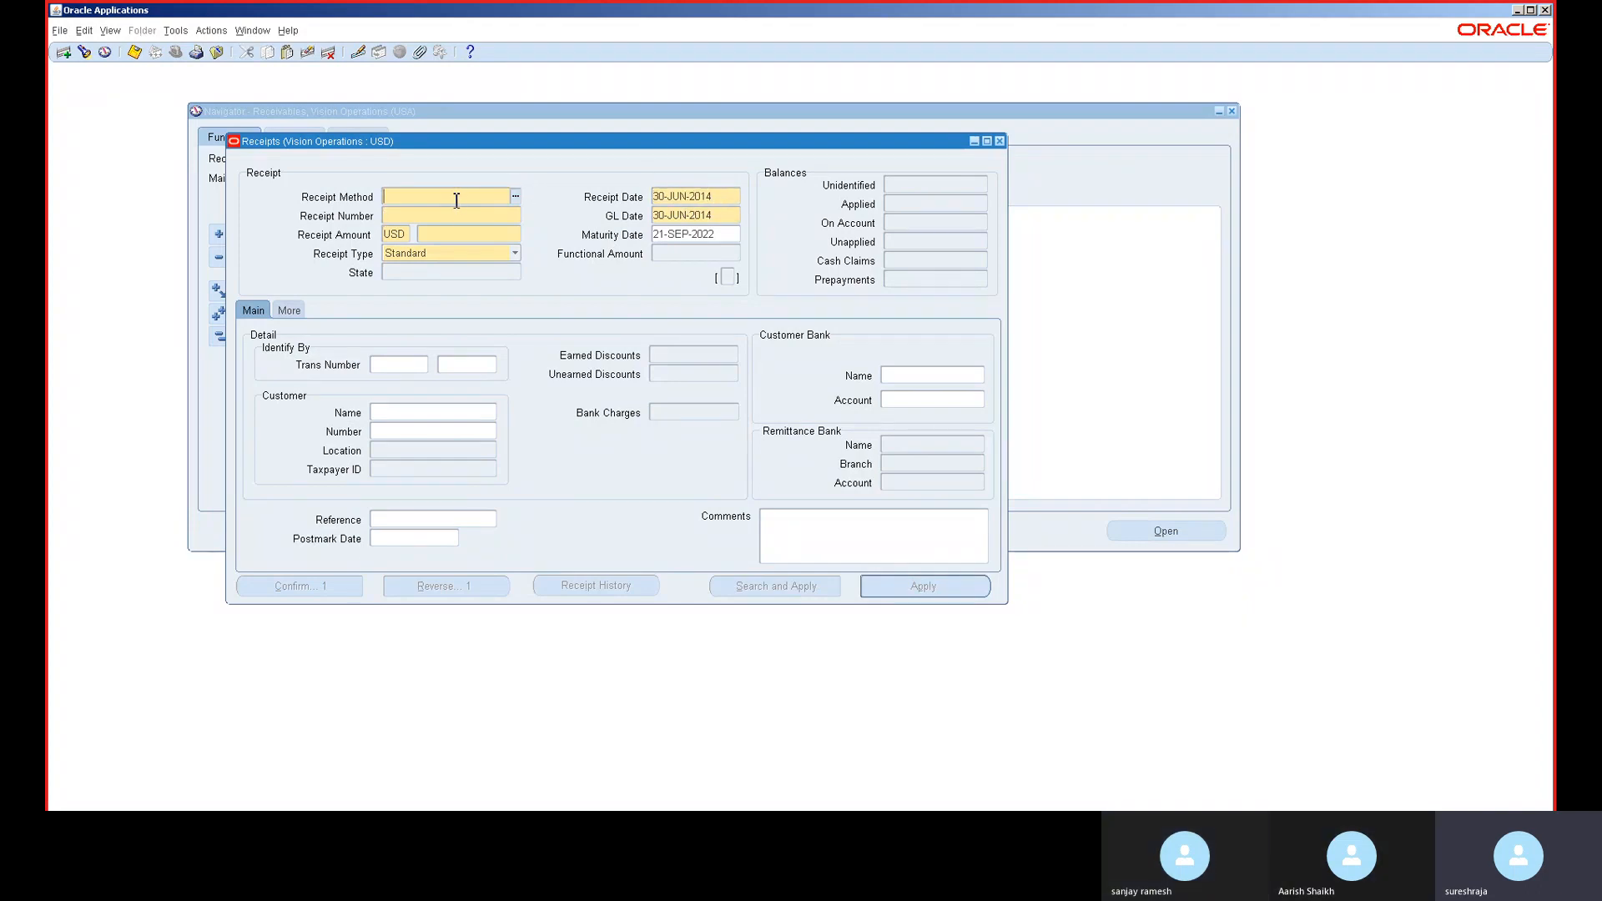
{"action": "left_click", "coordinate": [516, 196]}
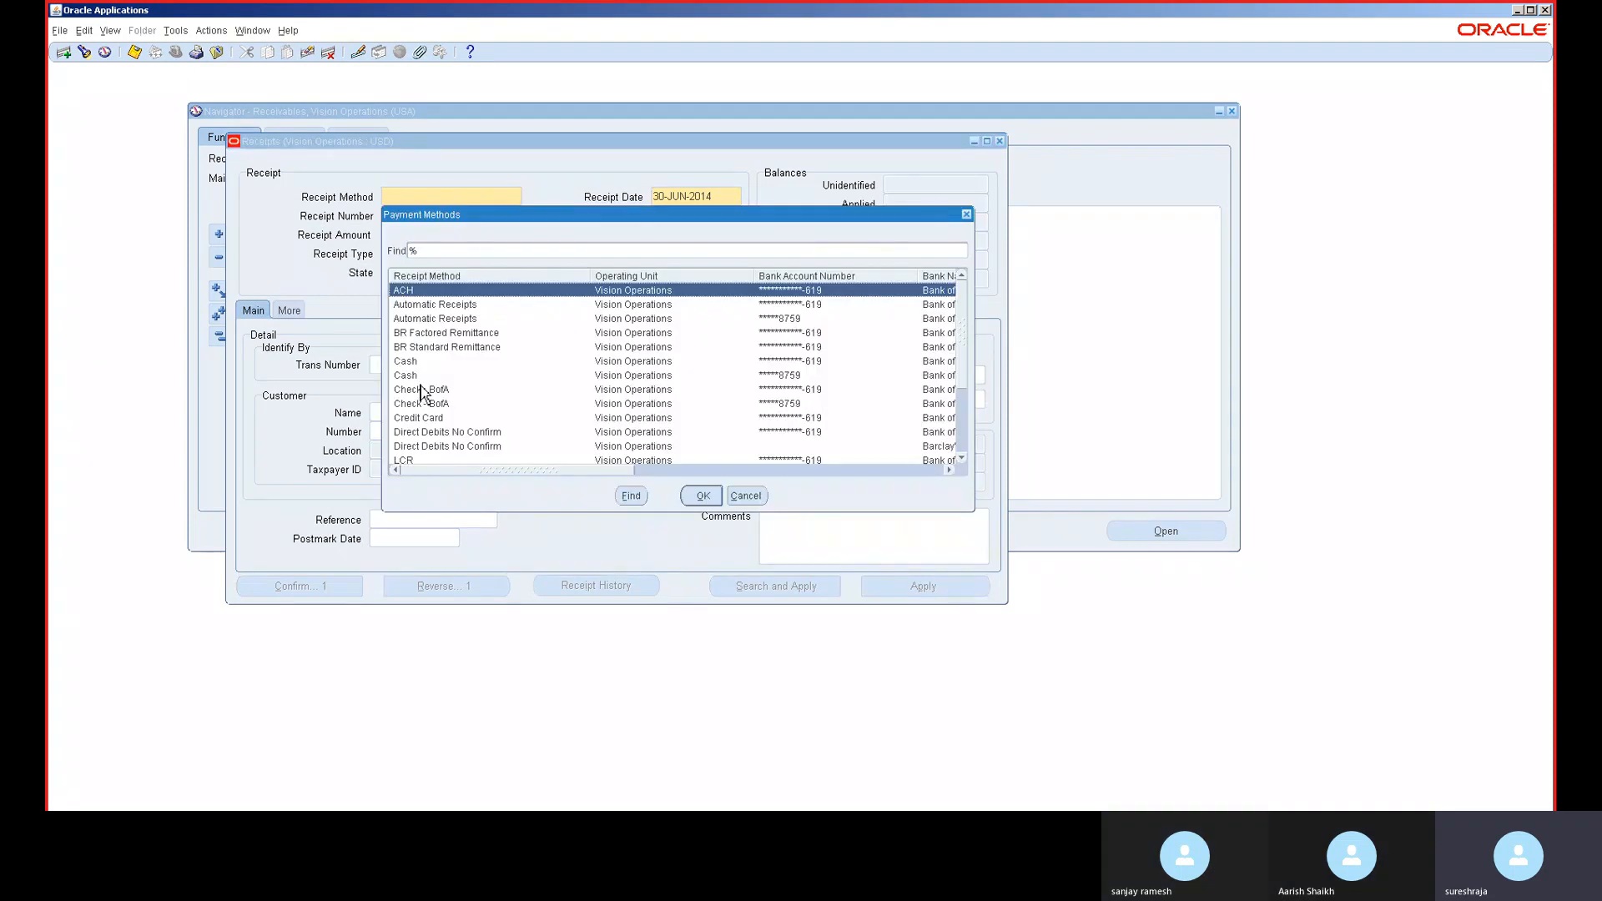
- Fill in a Cash receipt numbered RP123 for 1,000.00 USD
{"action": "double_click", "coordinate": [421, 366]}
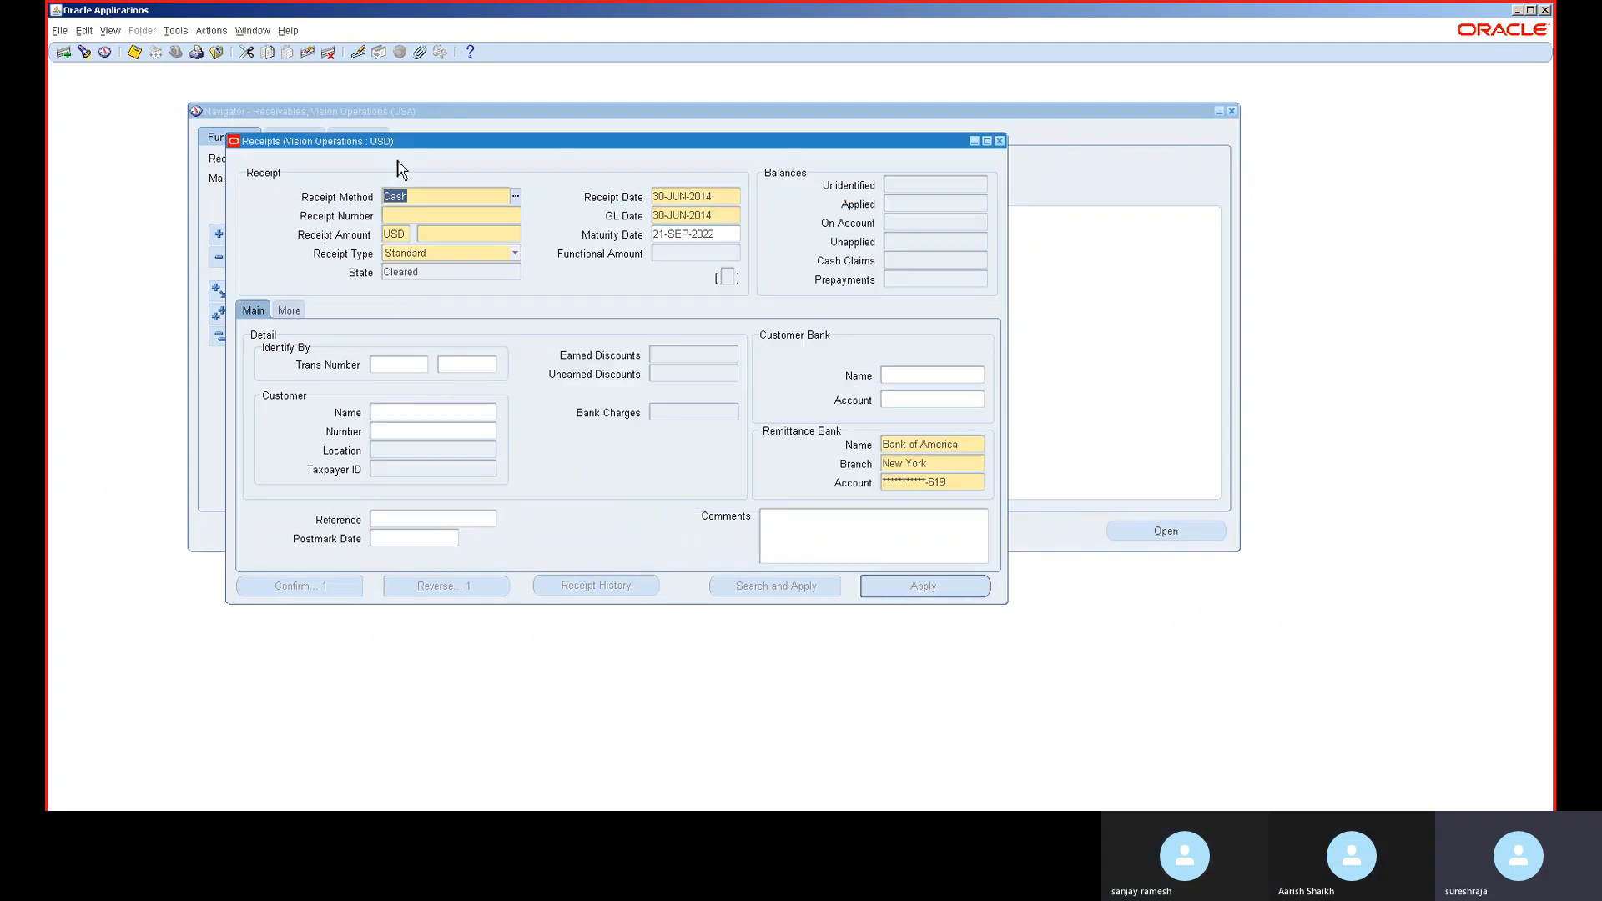
{"action": "left_click", "coordinate": [410, 214]}
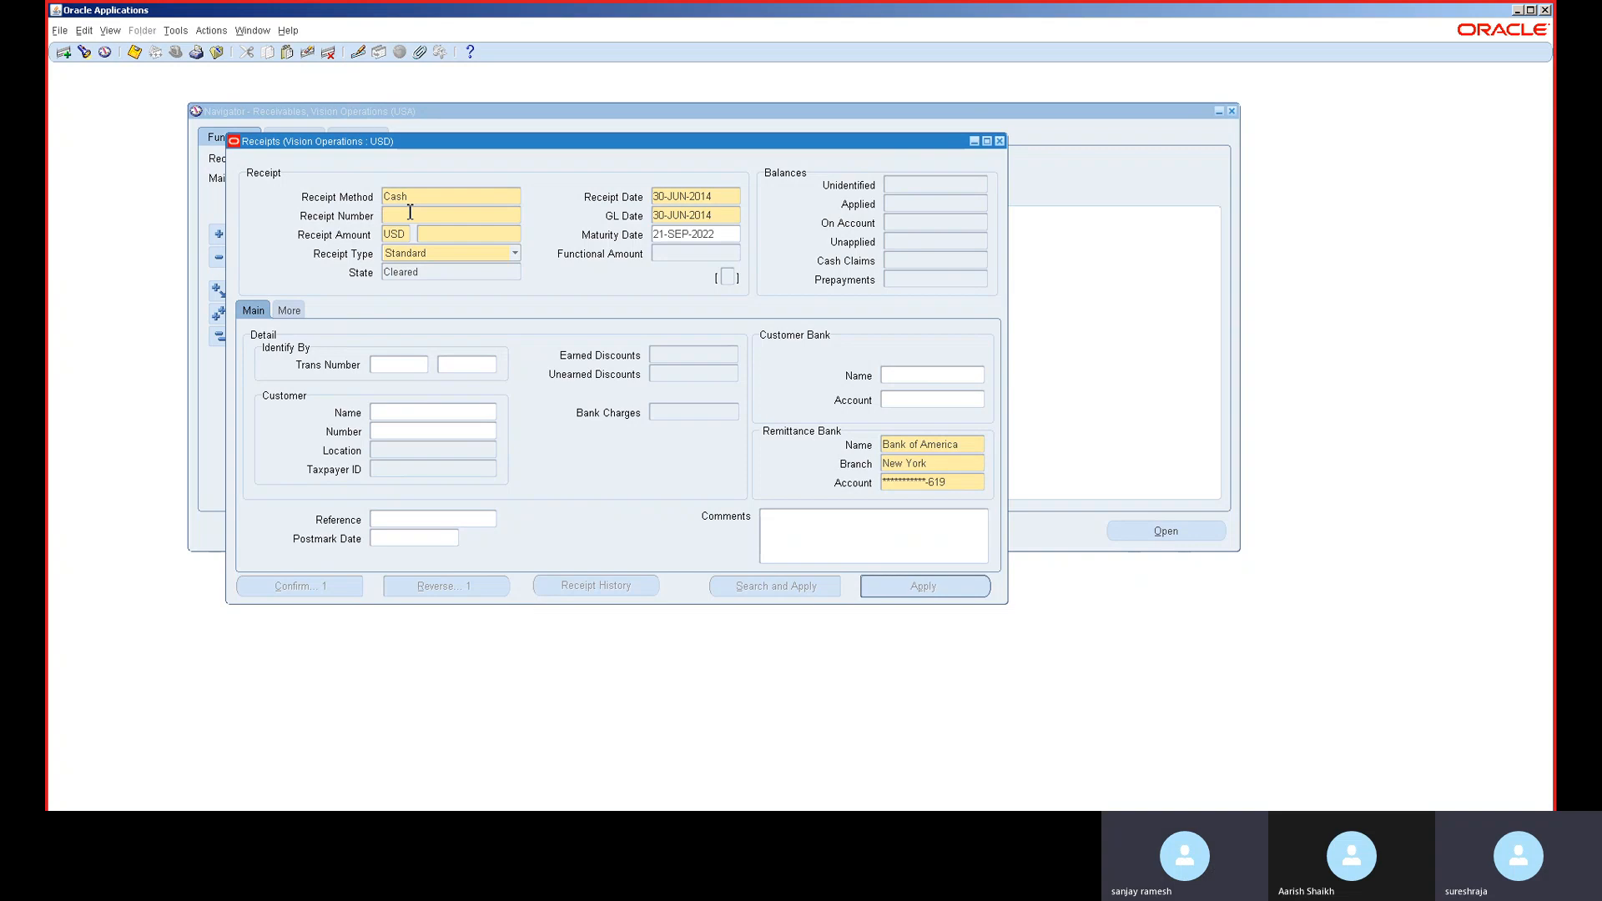
{"action": "type", "text": "R"}
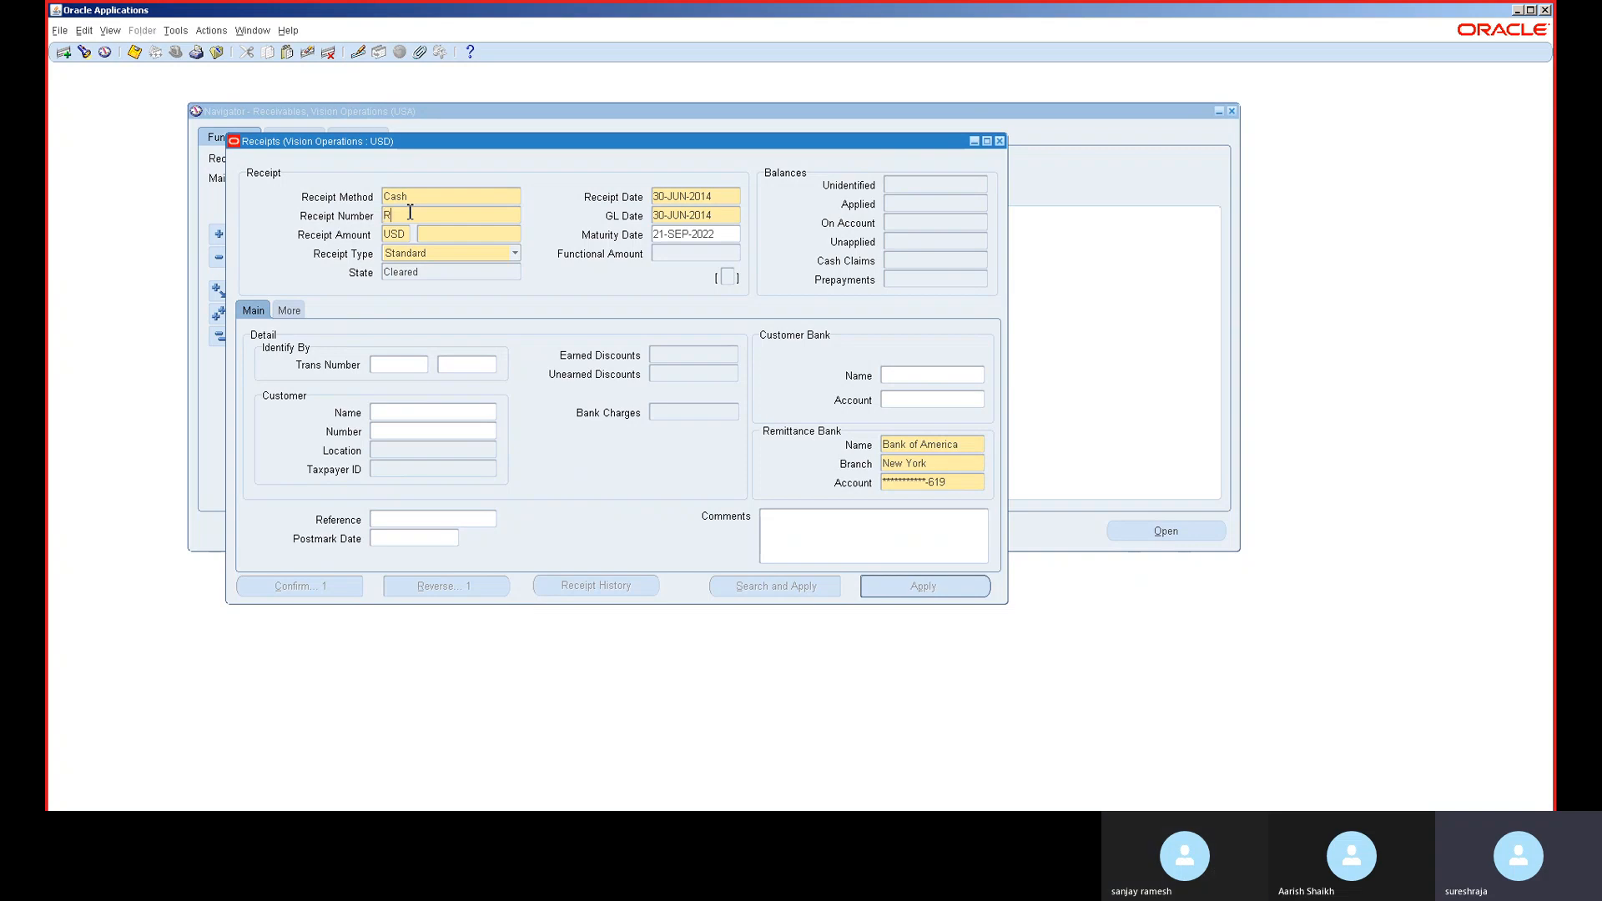
{"action": "type", "text": "P12"}
{"action": "key", "text": "Tab"}
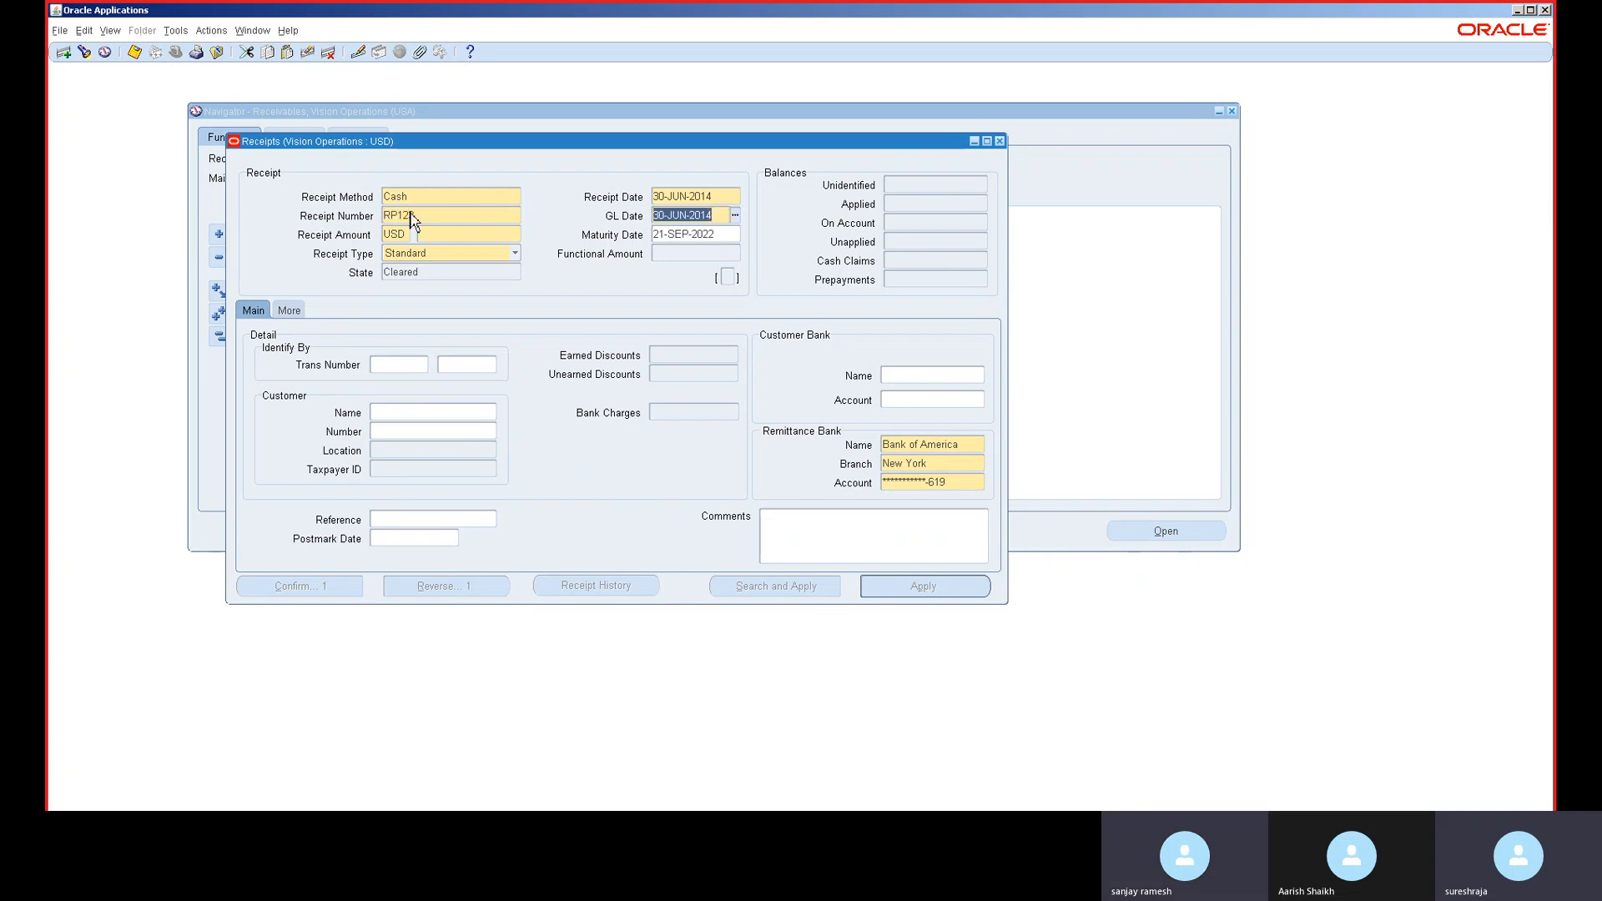
{"action": "key", "text": "Tab"}
{"action": "key", "text": "Tab"}
{"action": "type", "text": "1,000"}
{"action": "key", "text": "Tab"}
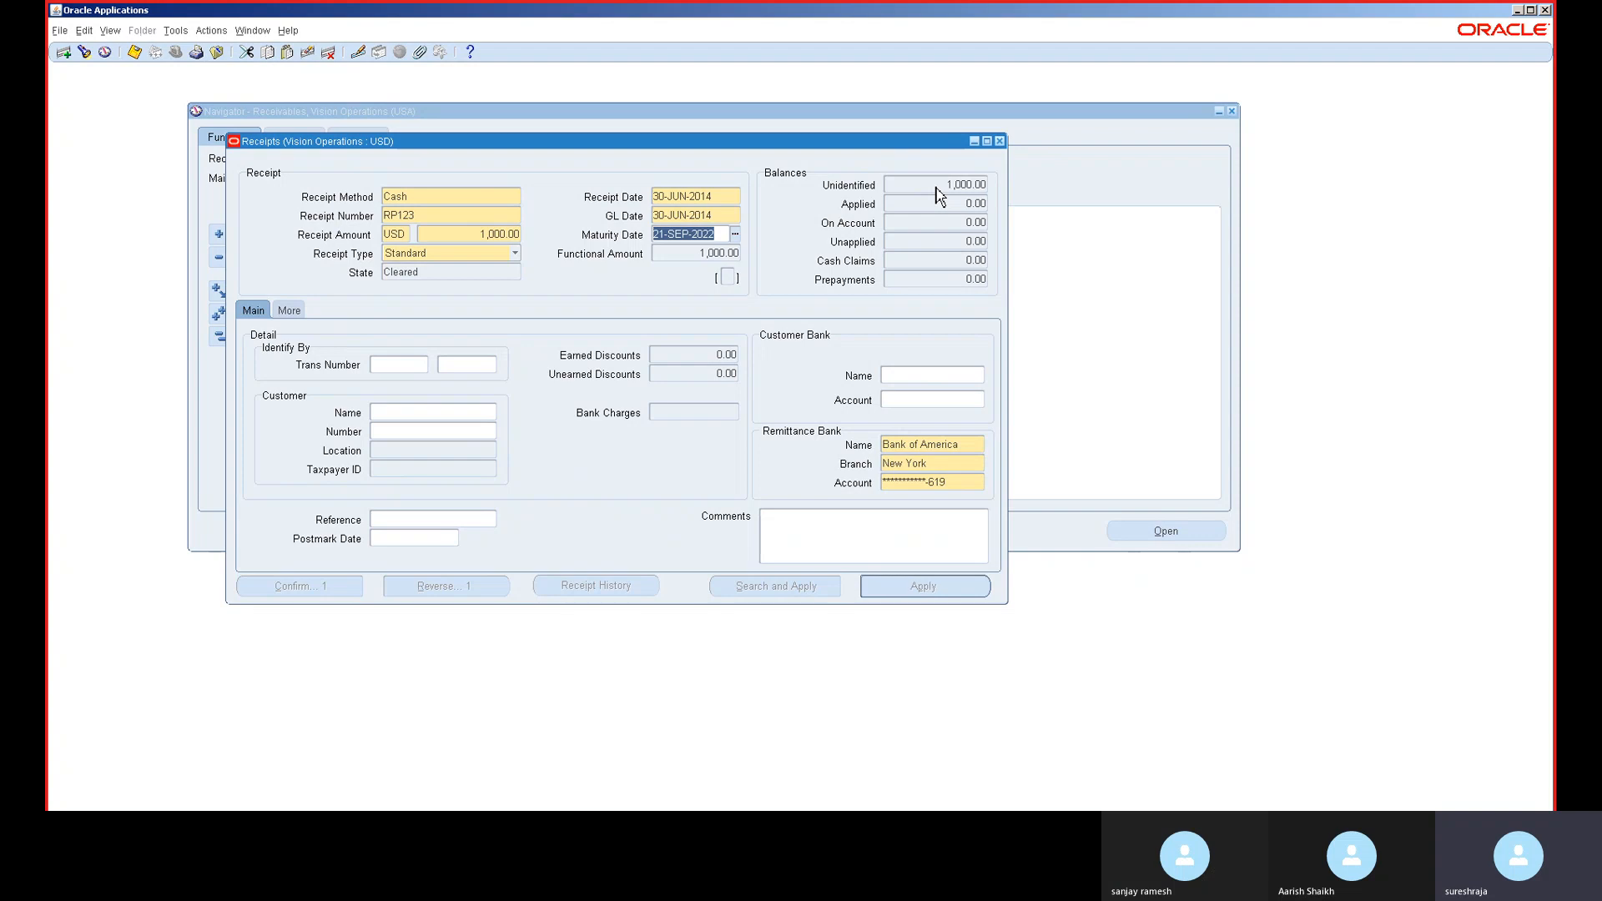
- Pick ABC Application Software from the customer list for receipt RP123, save, and confirm 1,000.00 unapplied
{"action": "left_click", "coordinate": [935, 187]}
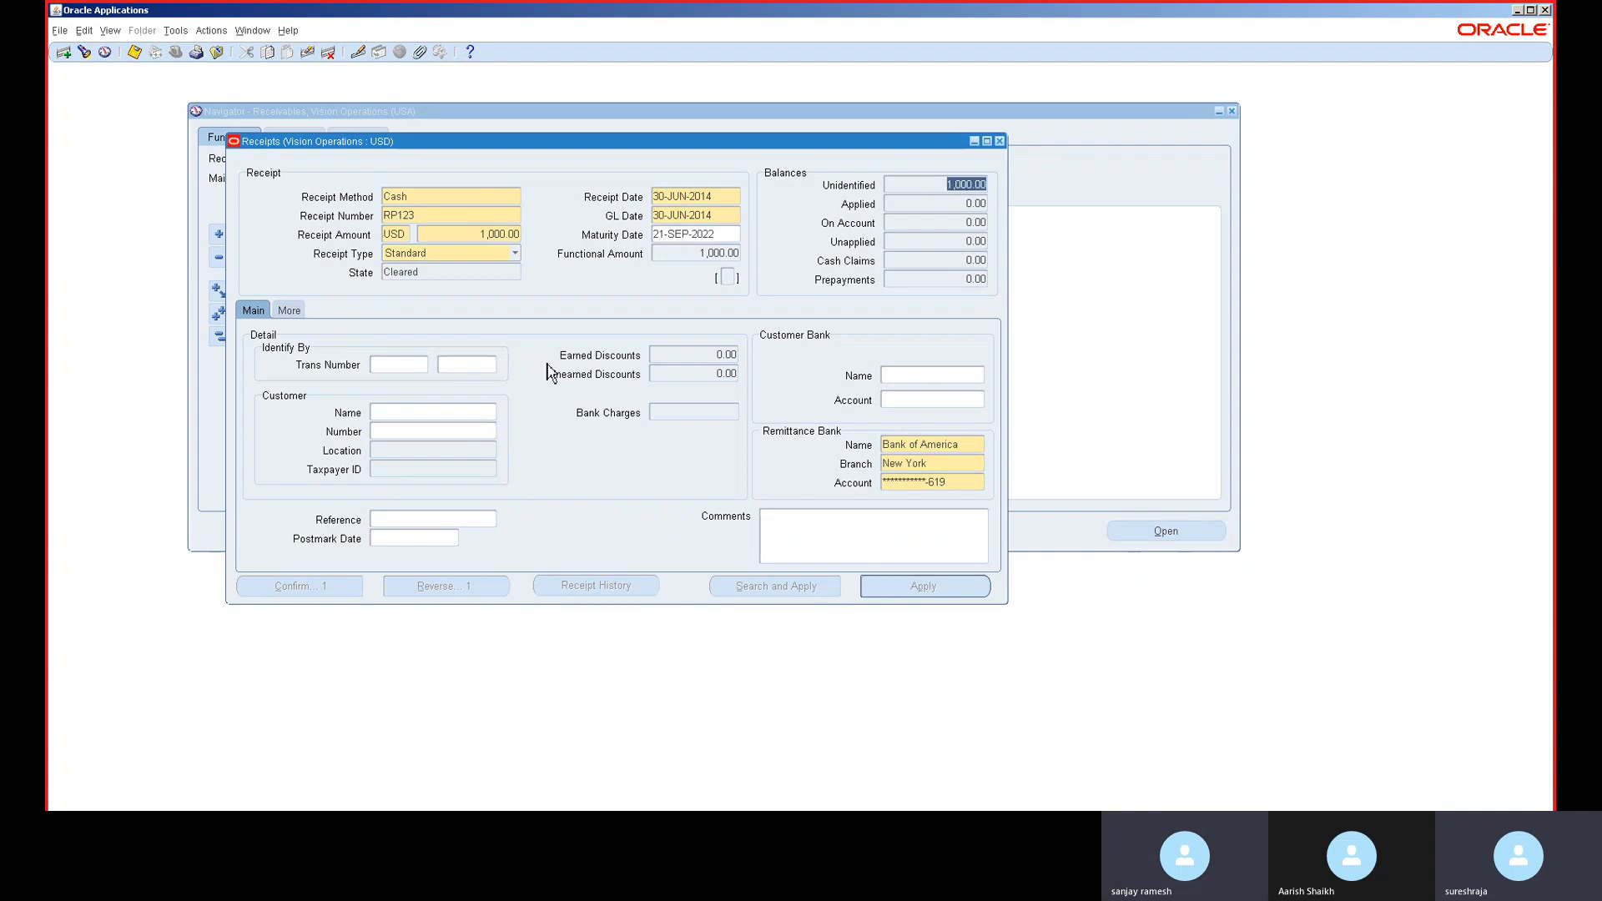
{"action": "left_click", "coordinate": [413, 415]}
{"action": "type", "text": "a"}
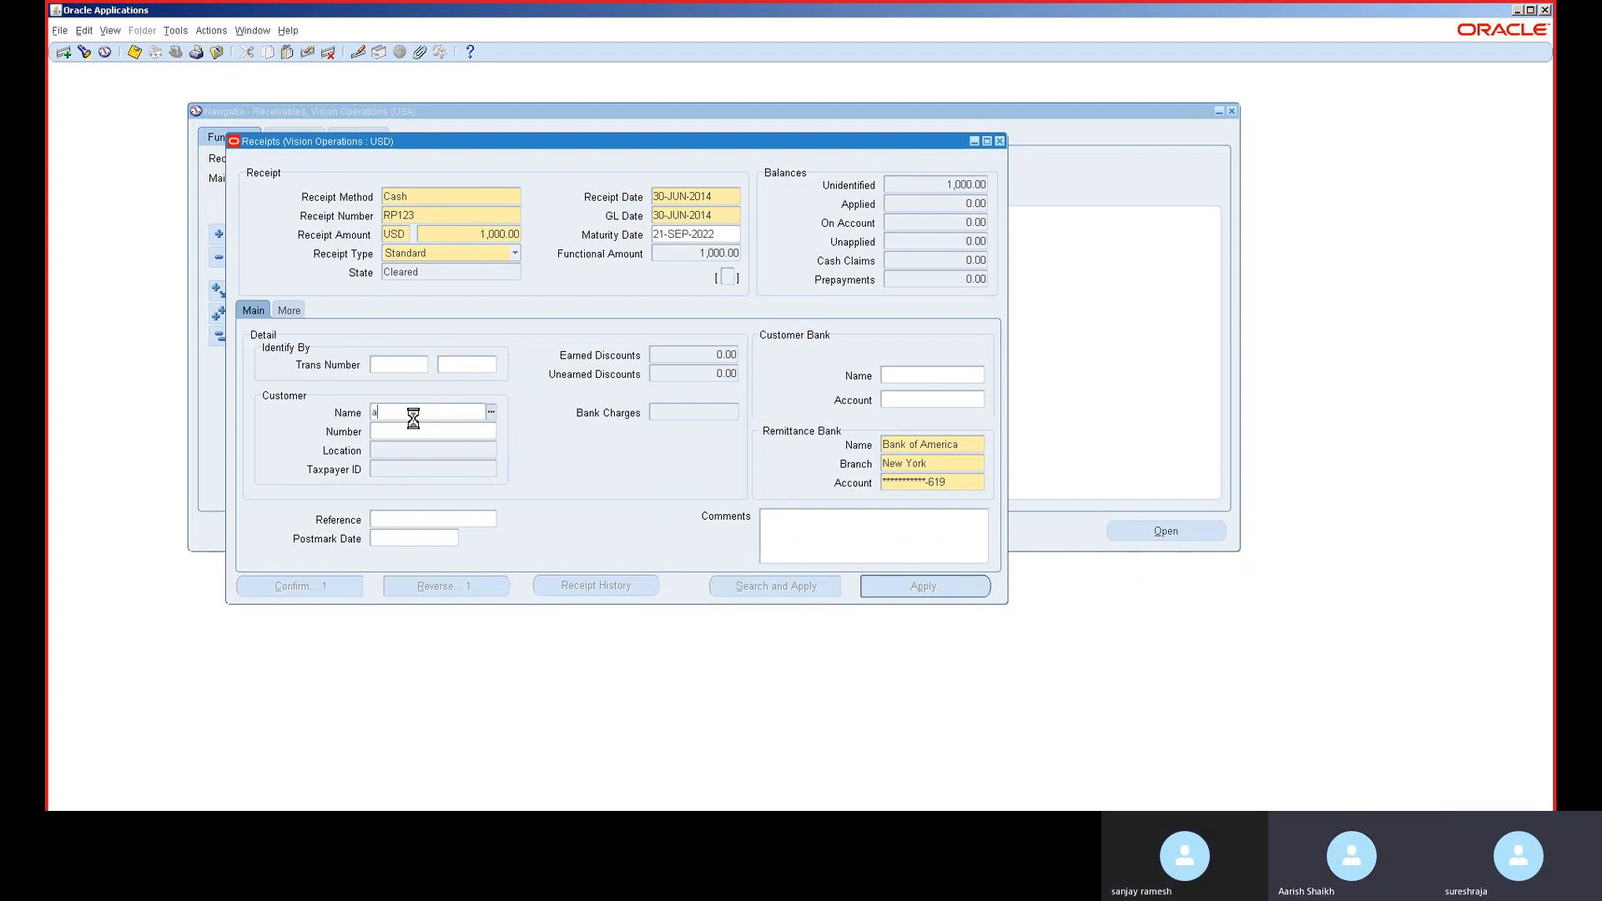
{"action": "key", "text": "Tab"}
{"action": "double_click", "coordinate": [454, 535]}
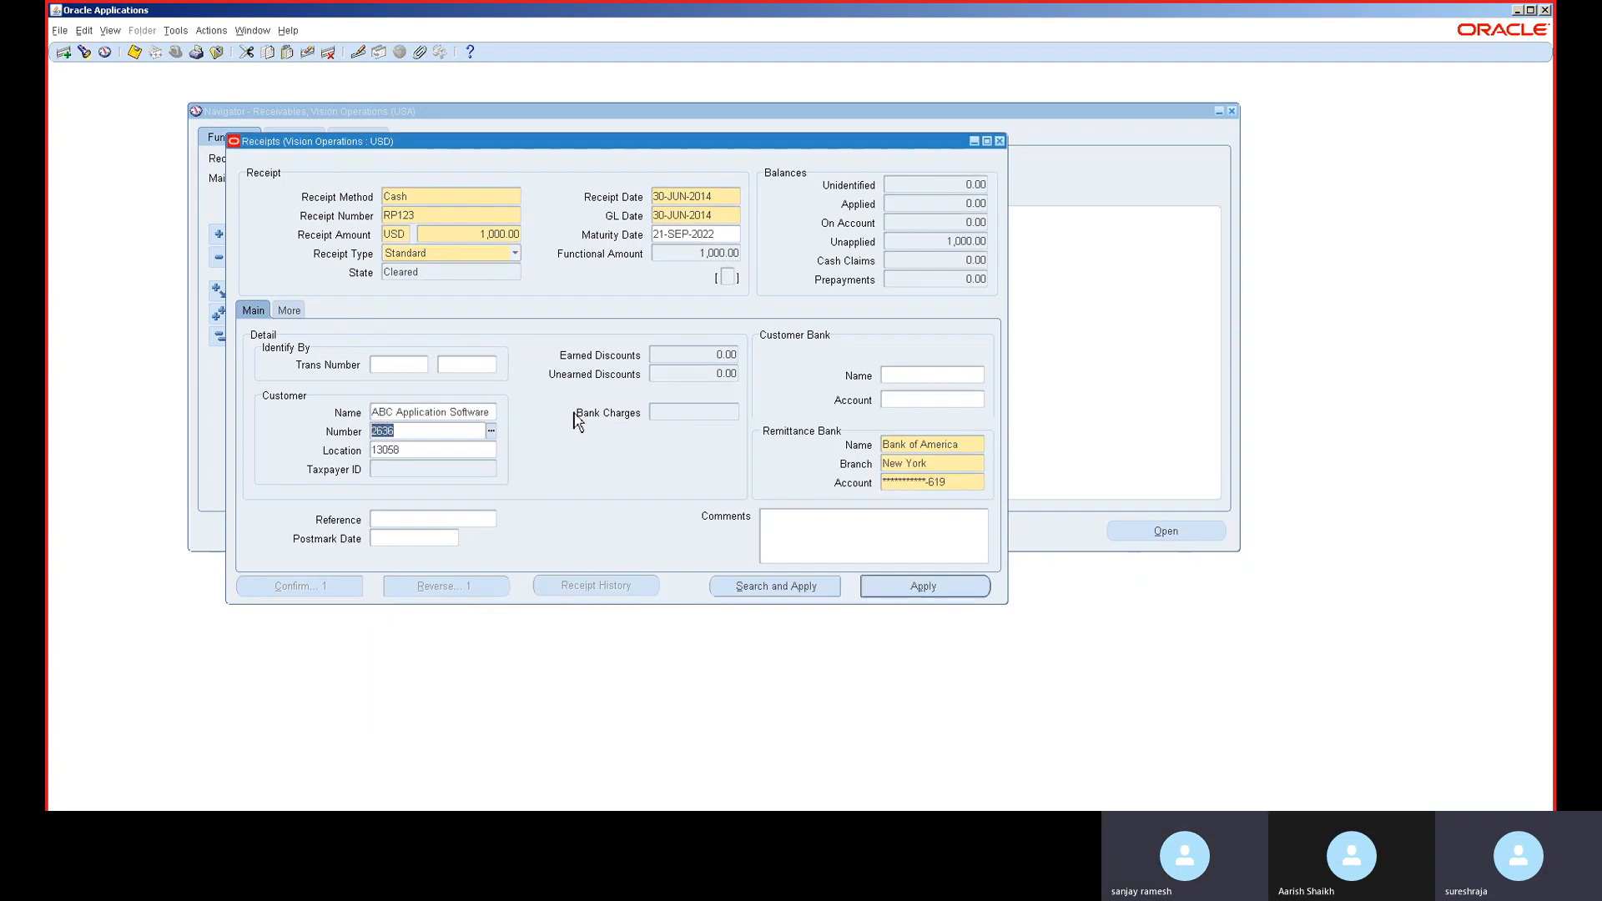
{"action": "key", "text": "ctrl+s"}
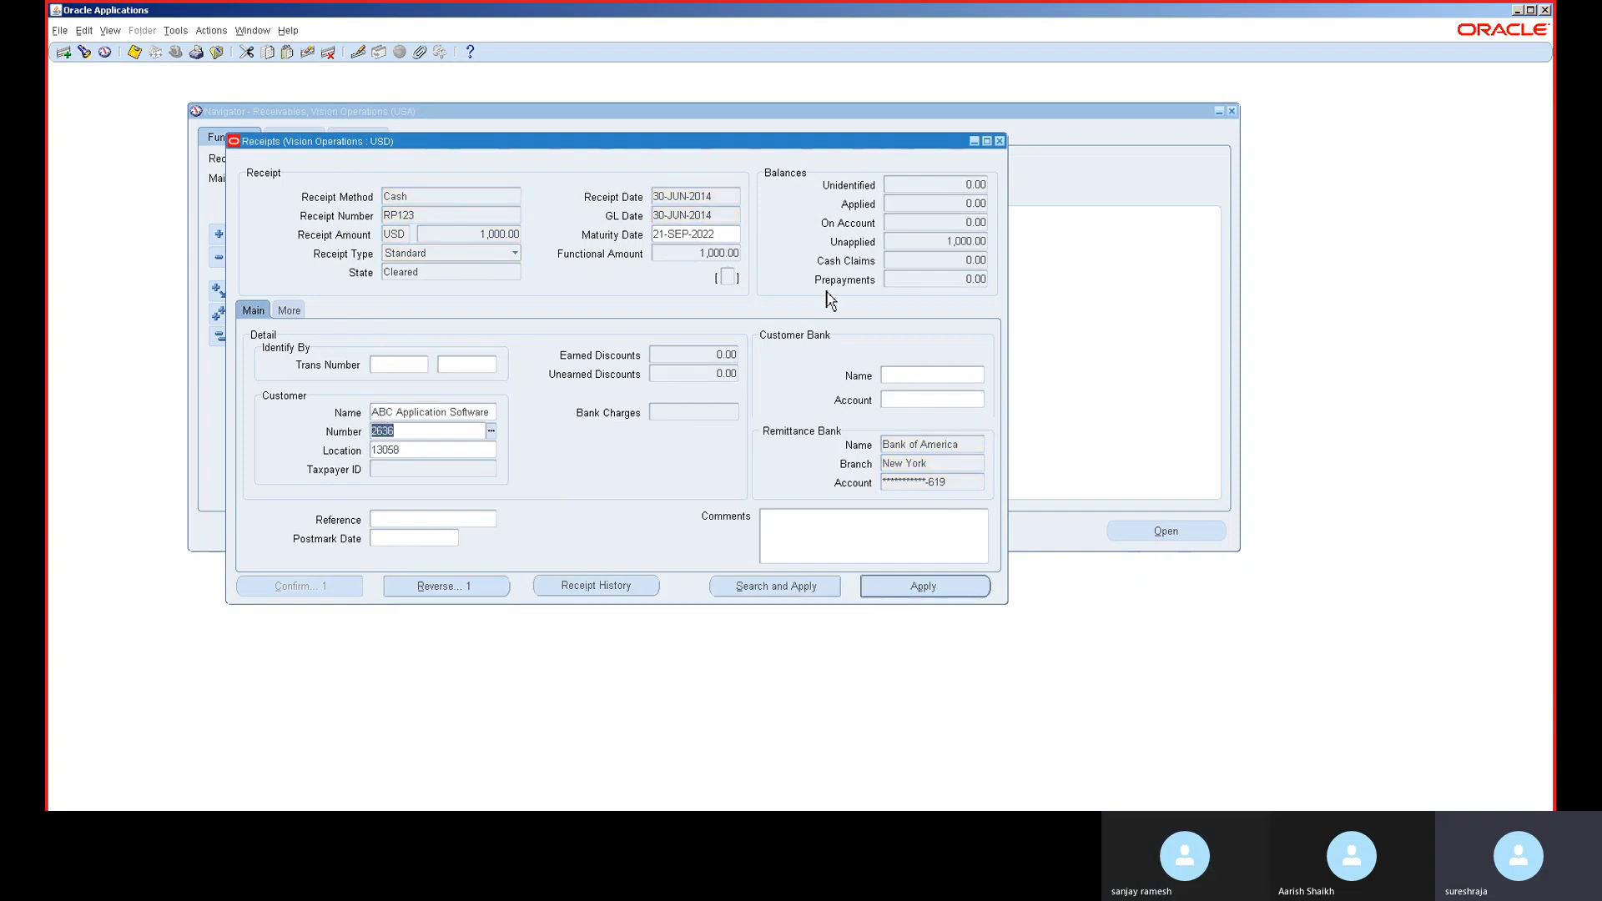
{"action": "left_click", "coordinate": [970, 242]}
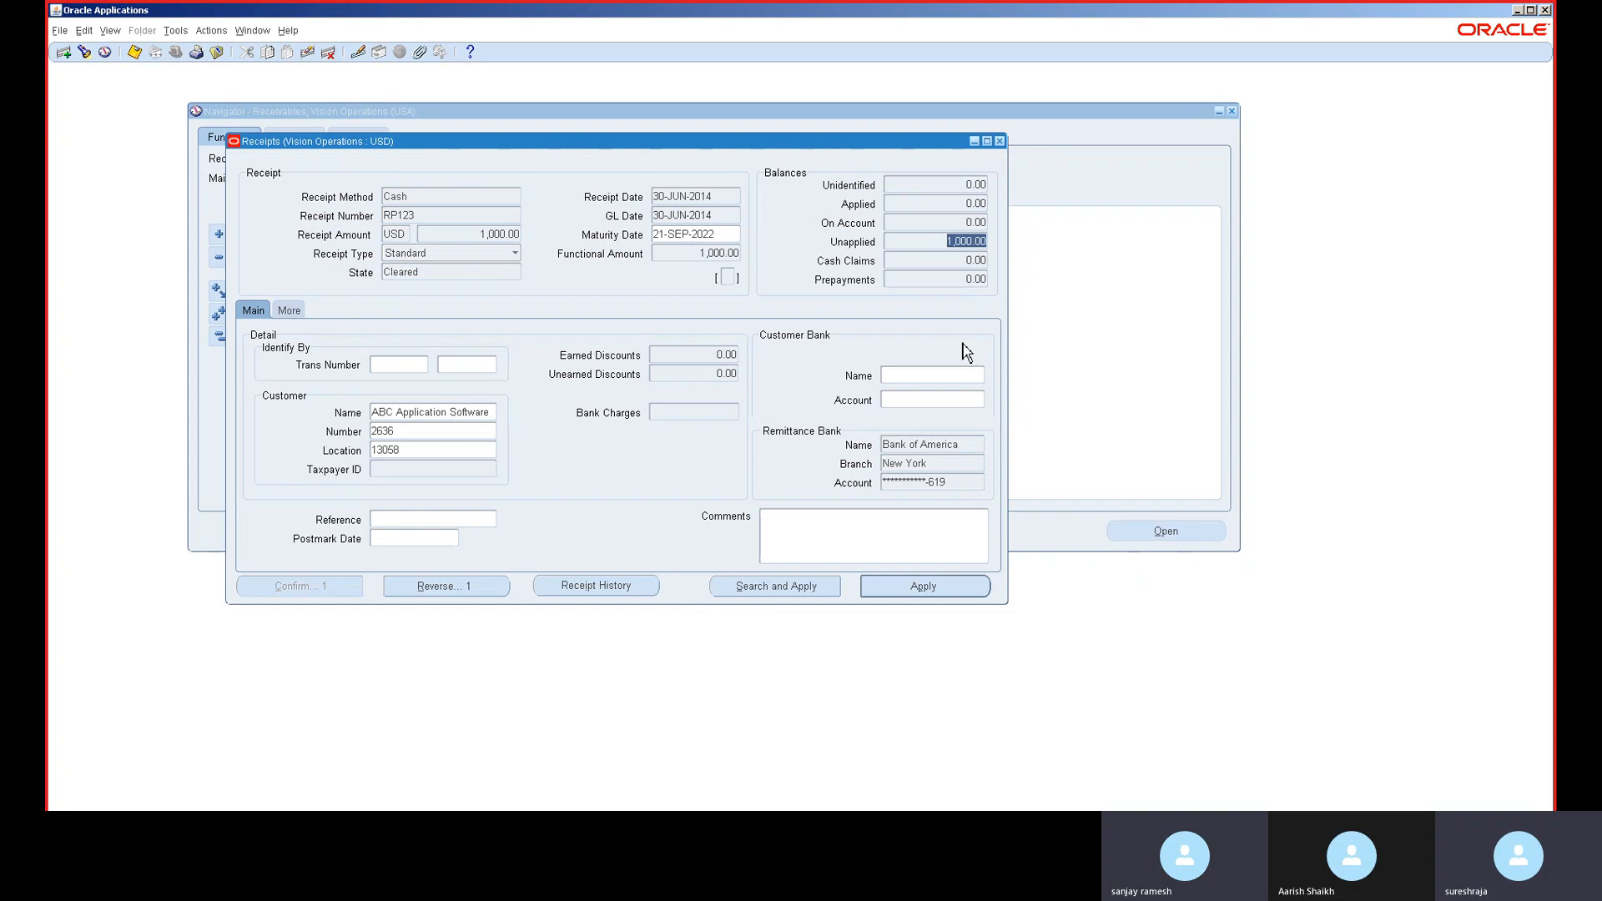
- Apply the full 1,000.00 of receipt RP123 On Account and save, leaving 0.00 unapplied
{"action": "left_click", "coordinate": [918, 587]}
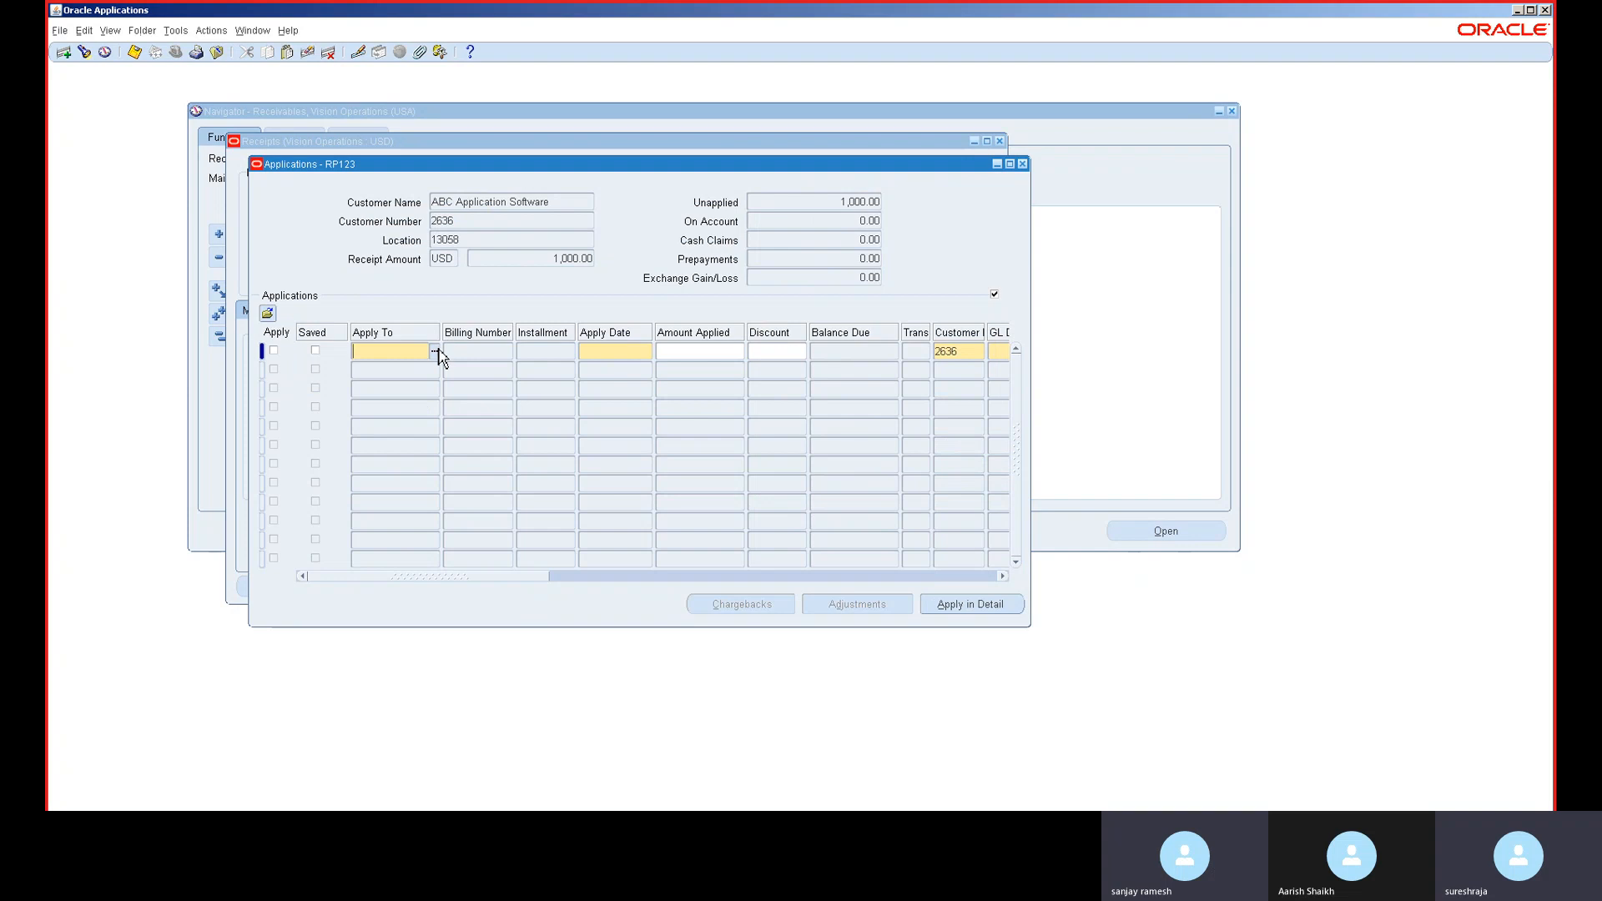
{"action": "left_click", "coordinate": [435, 350]}
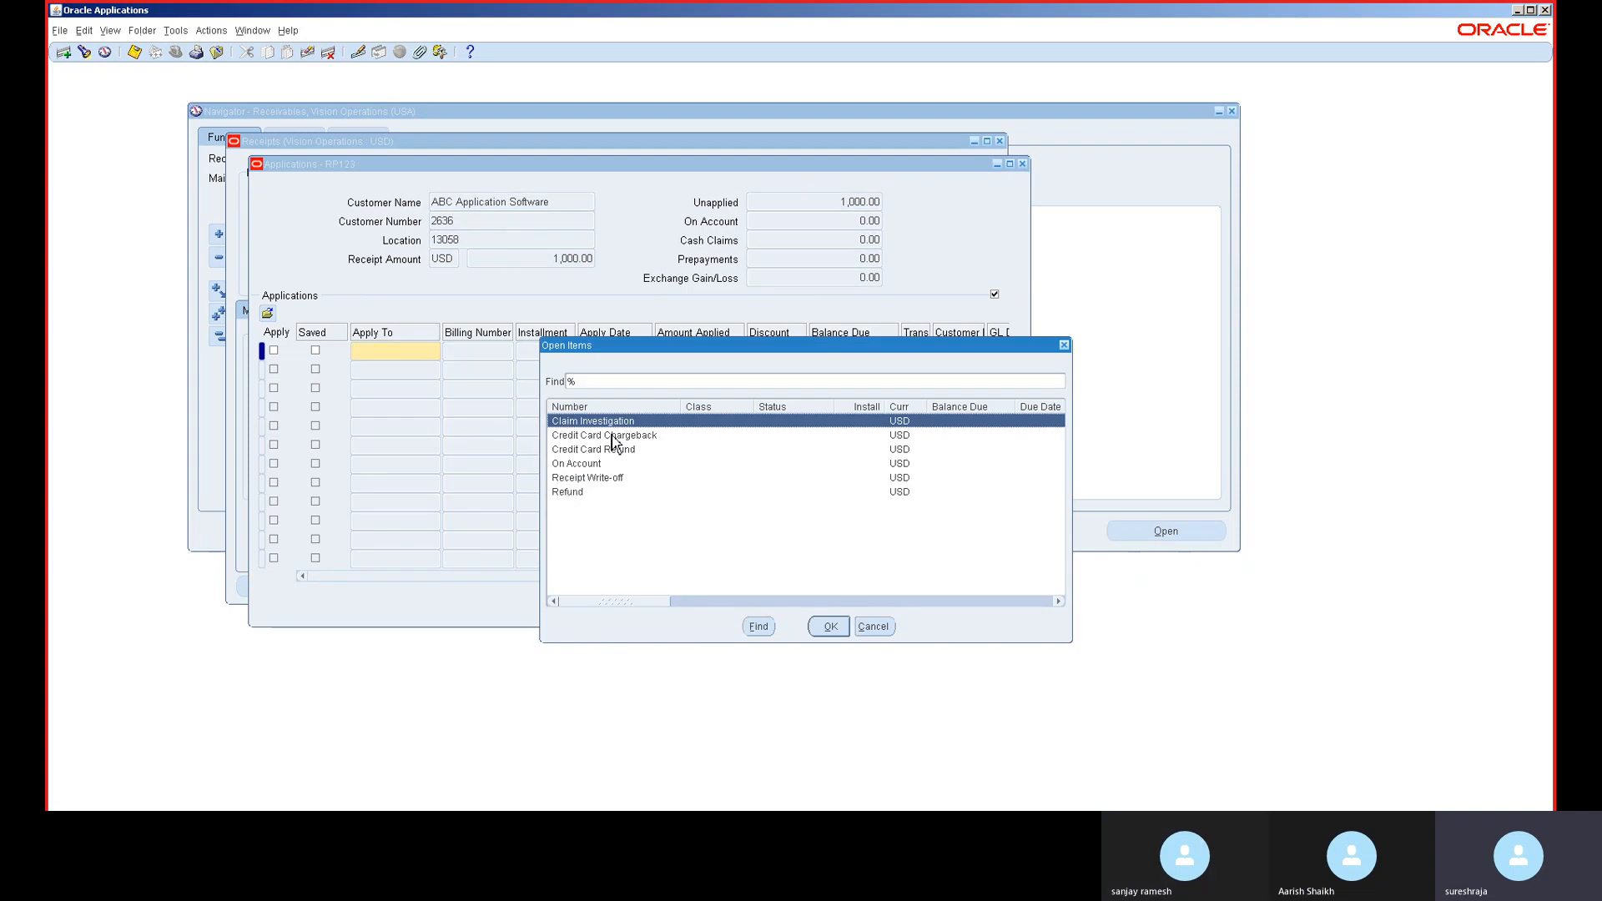
{"action": "left_click", "coordinate": [875, 626]}
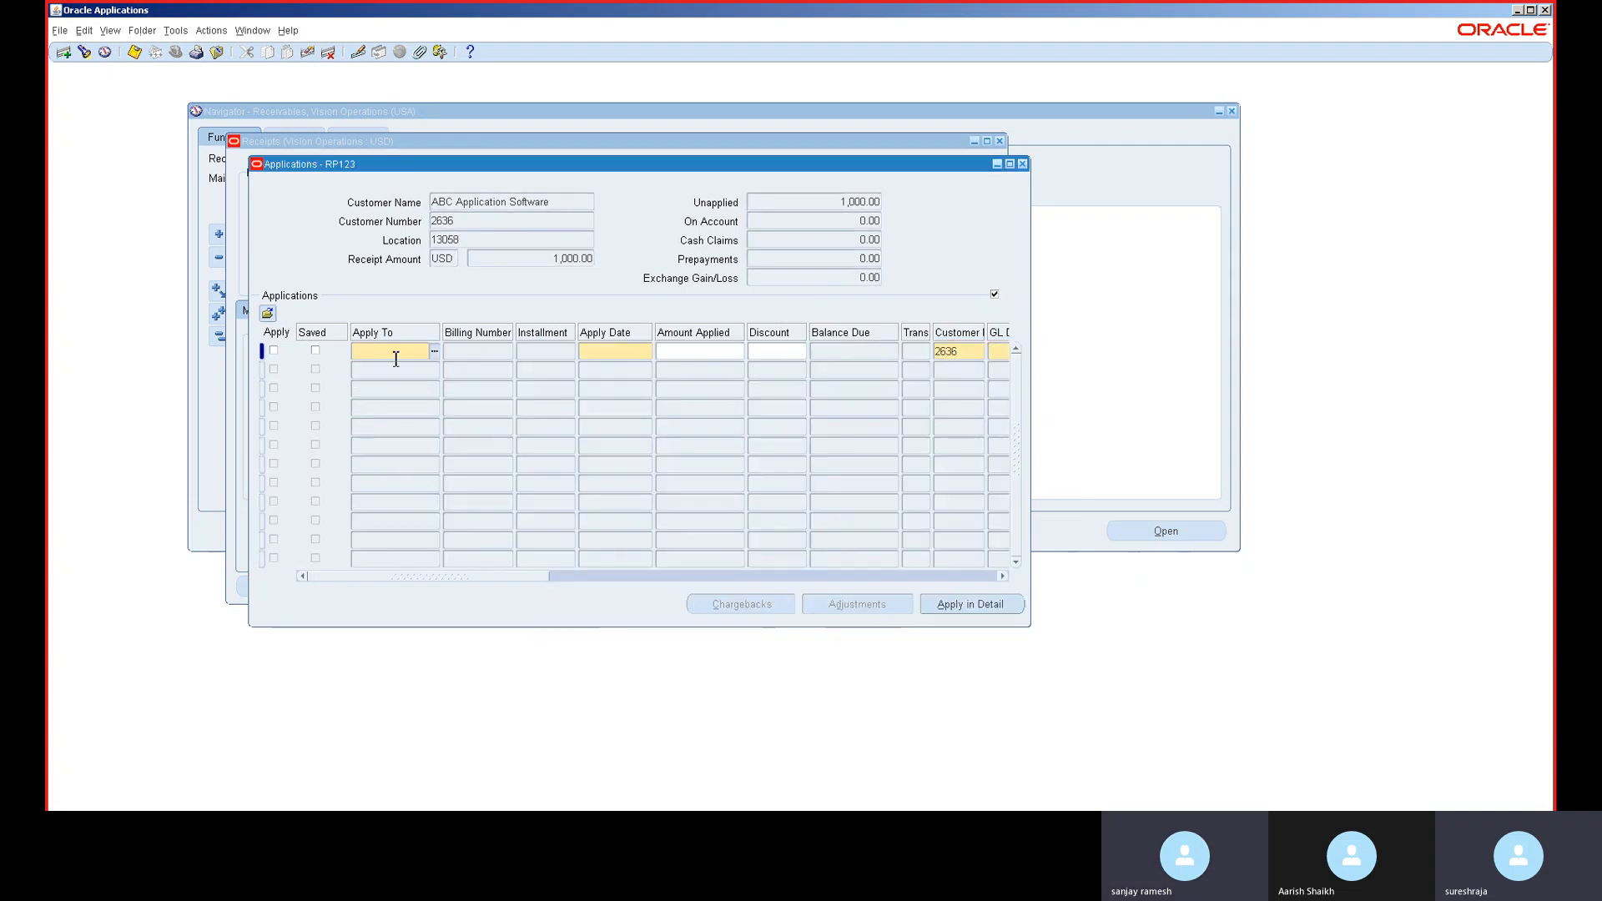
{"action": "left_click", "coordinate": [435, 353]}
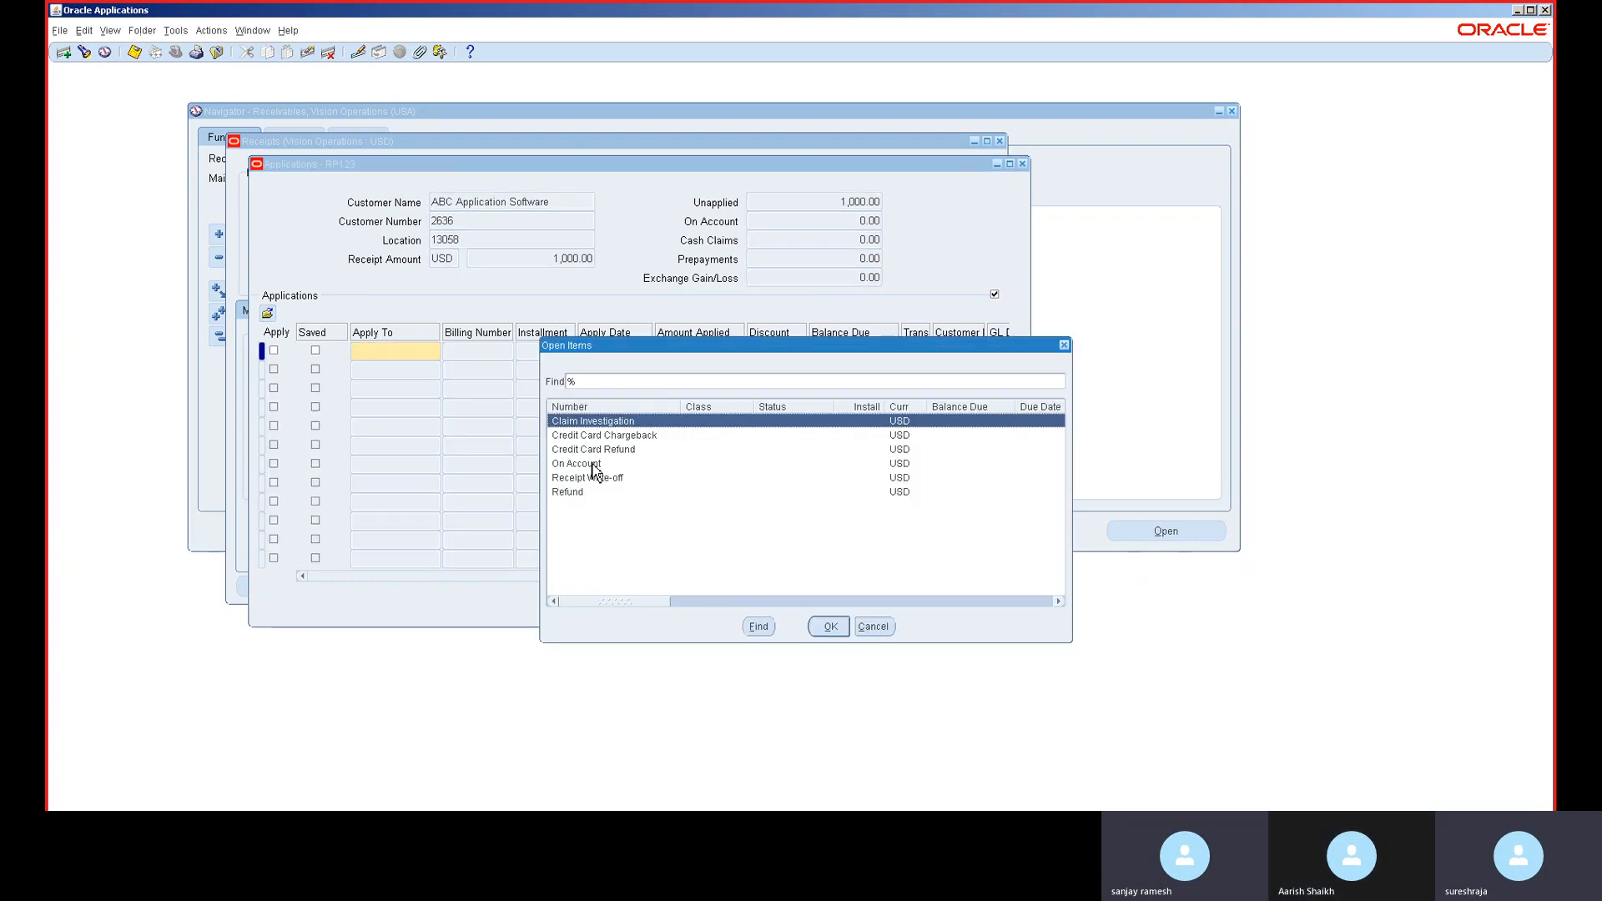
{"action": "double_click", "coordinate": [594, 465]}
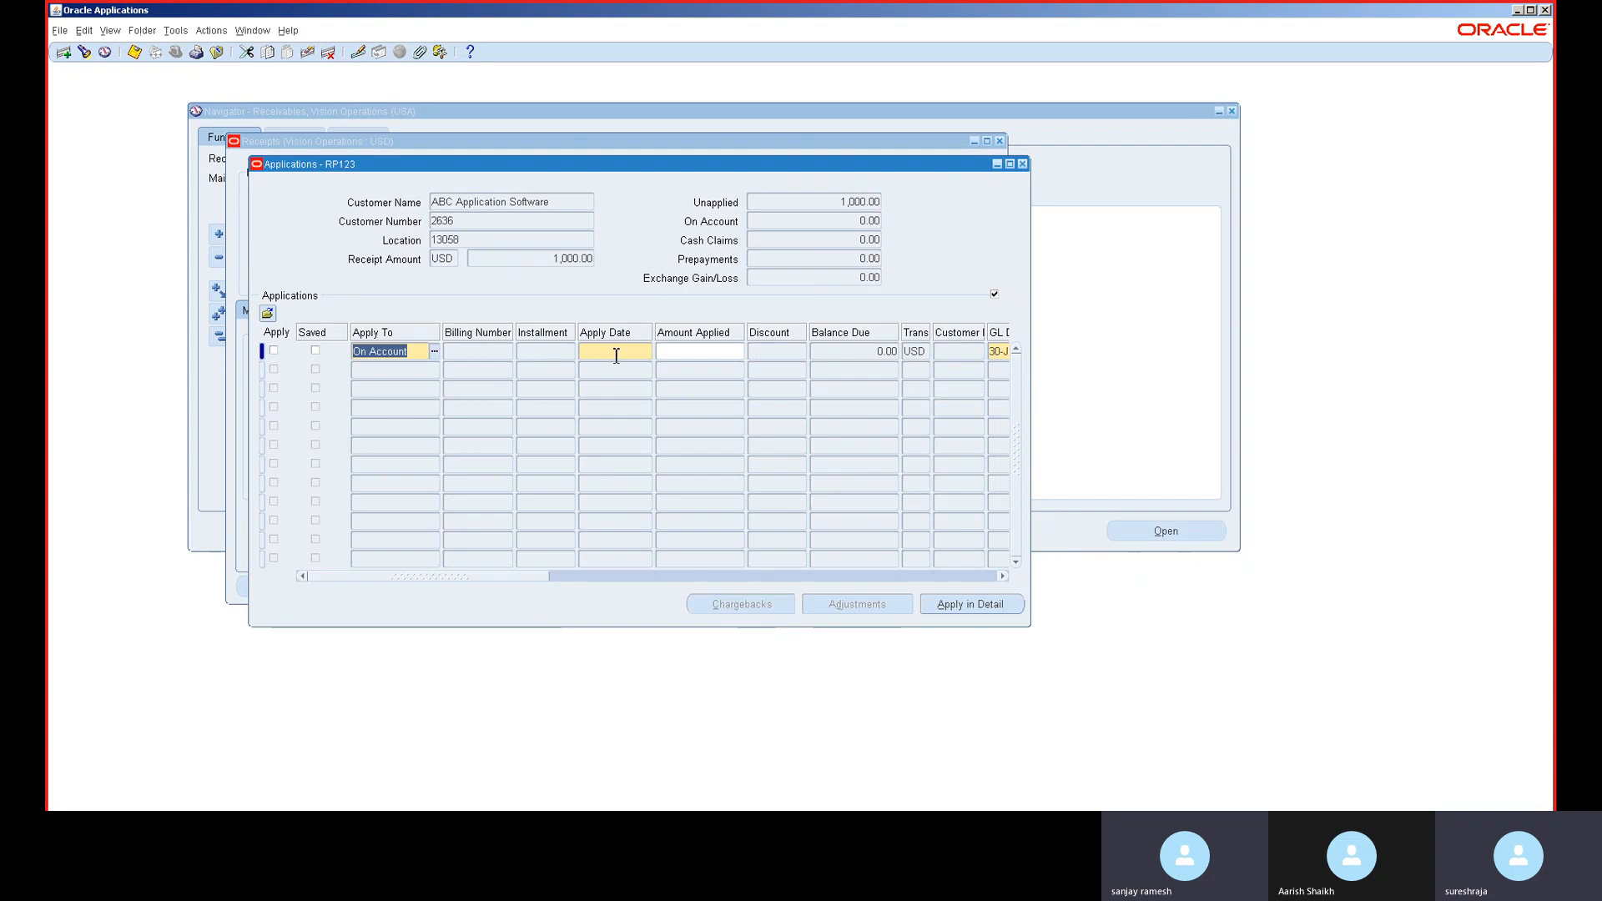
{"action": "left_click", "coordinate": [617, 352]}
{"action": "key", "text": "Tab"}
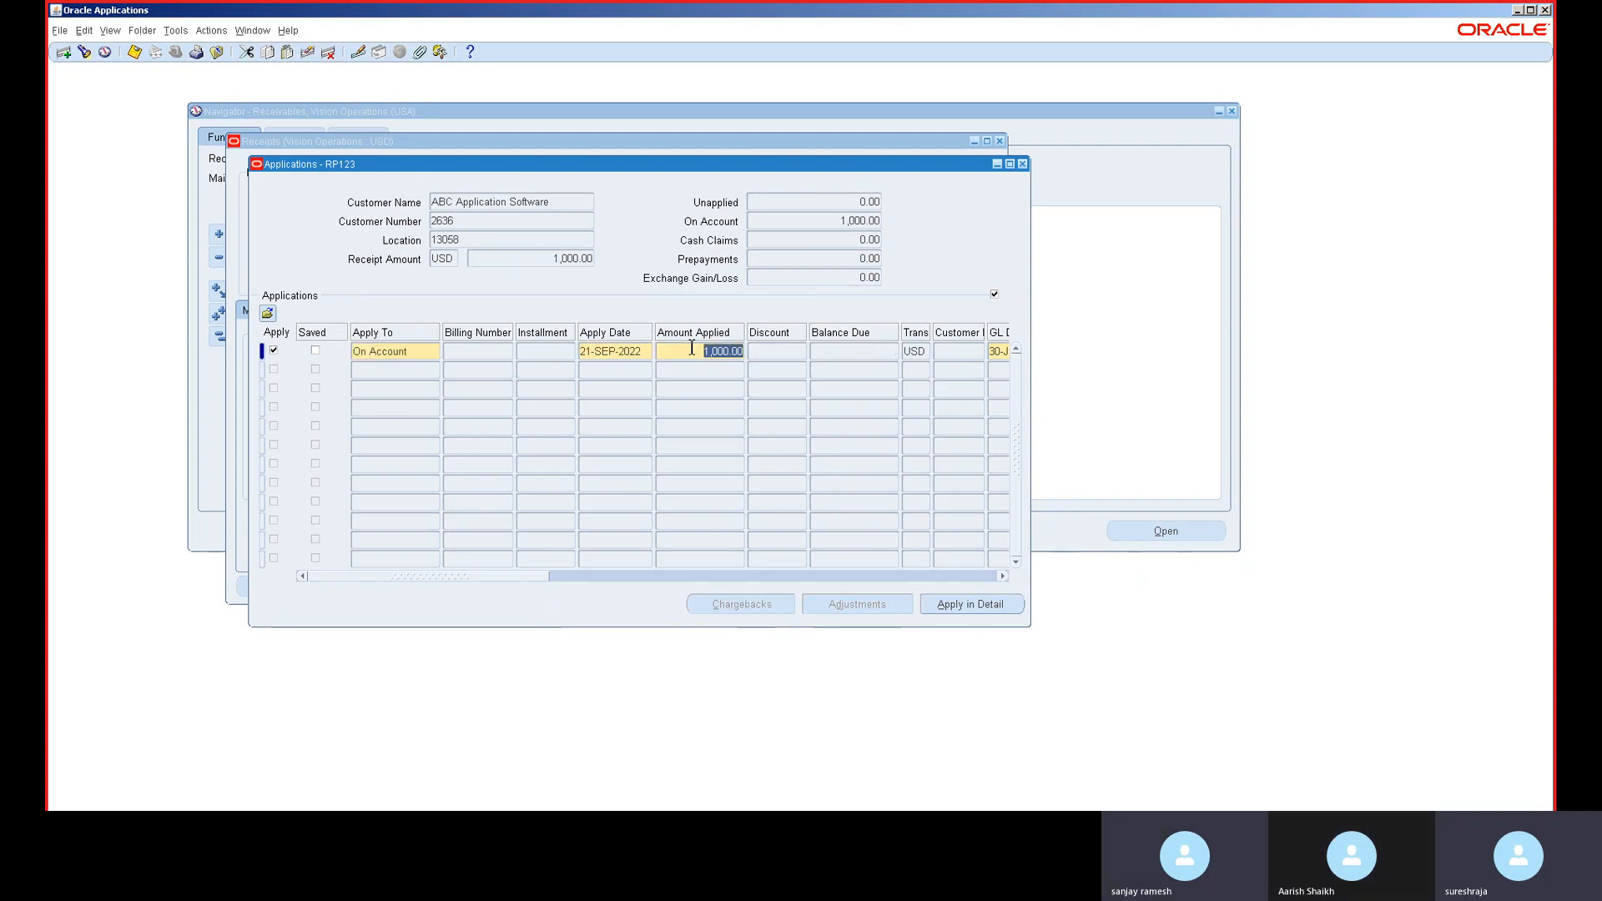
{"action": "key", "text": "ctrl+s"}
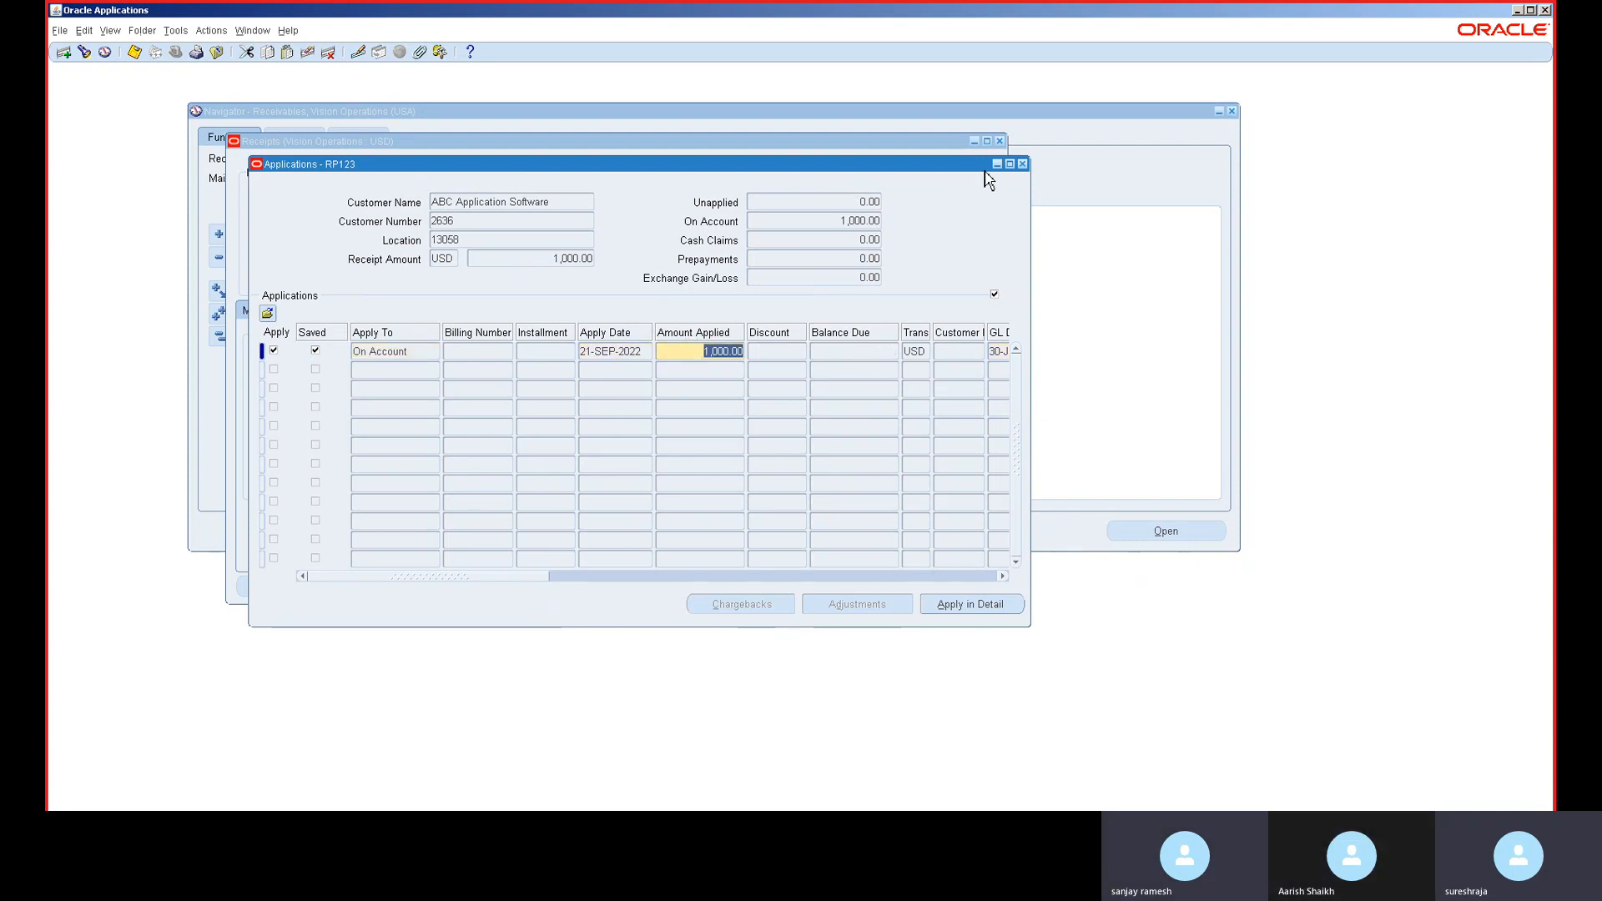
- Start a new receipt with Cash as the receipt method and receipt date 30-JUN-2014
{"action": "left_click", "coordinate": [1023, 165]}
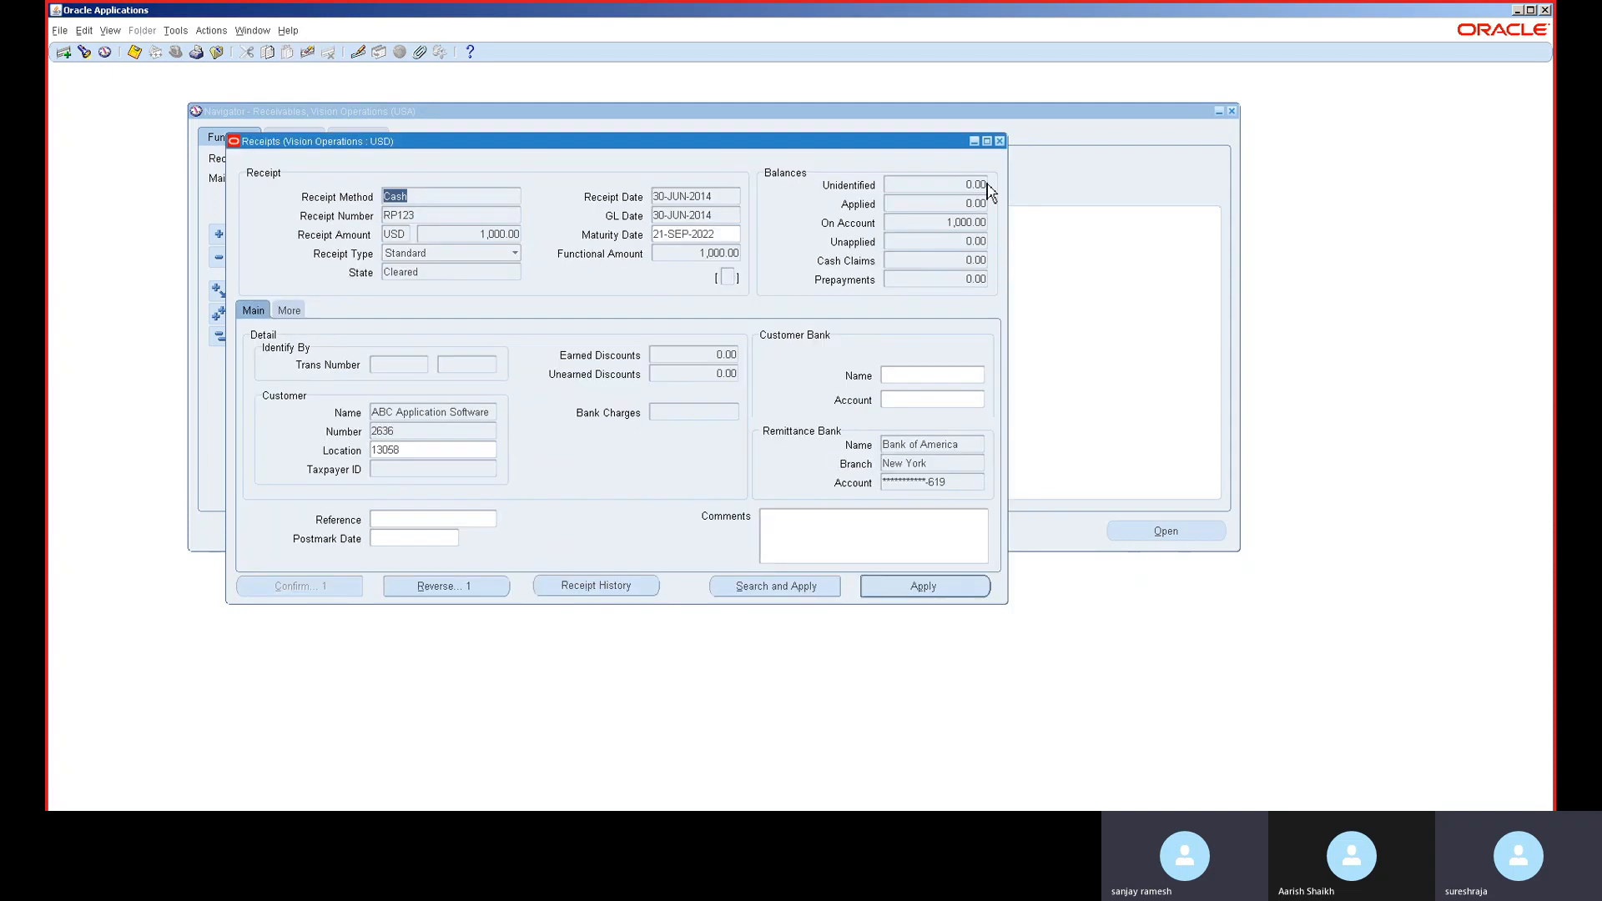
{"action": "key", "text": "Down"}
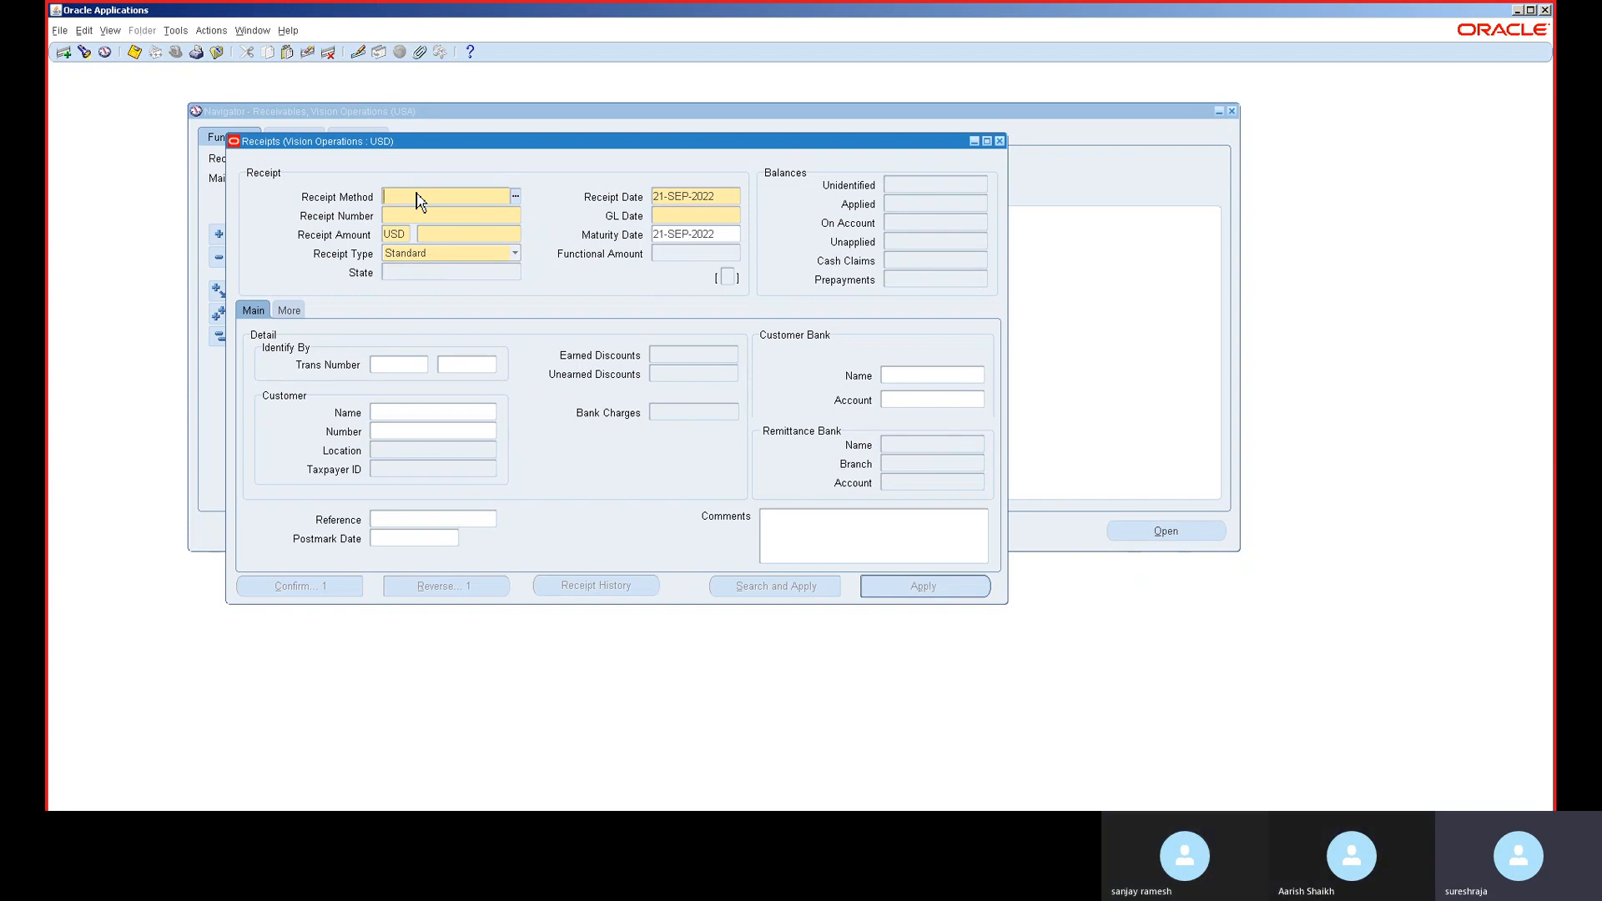
{"action": "double_click", "coordinate": [417, 200]}
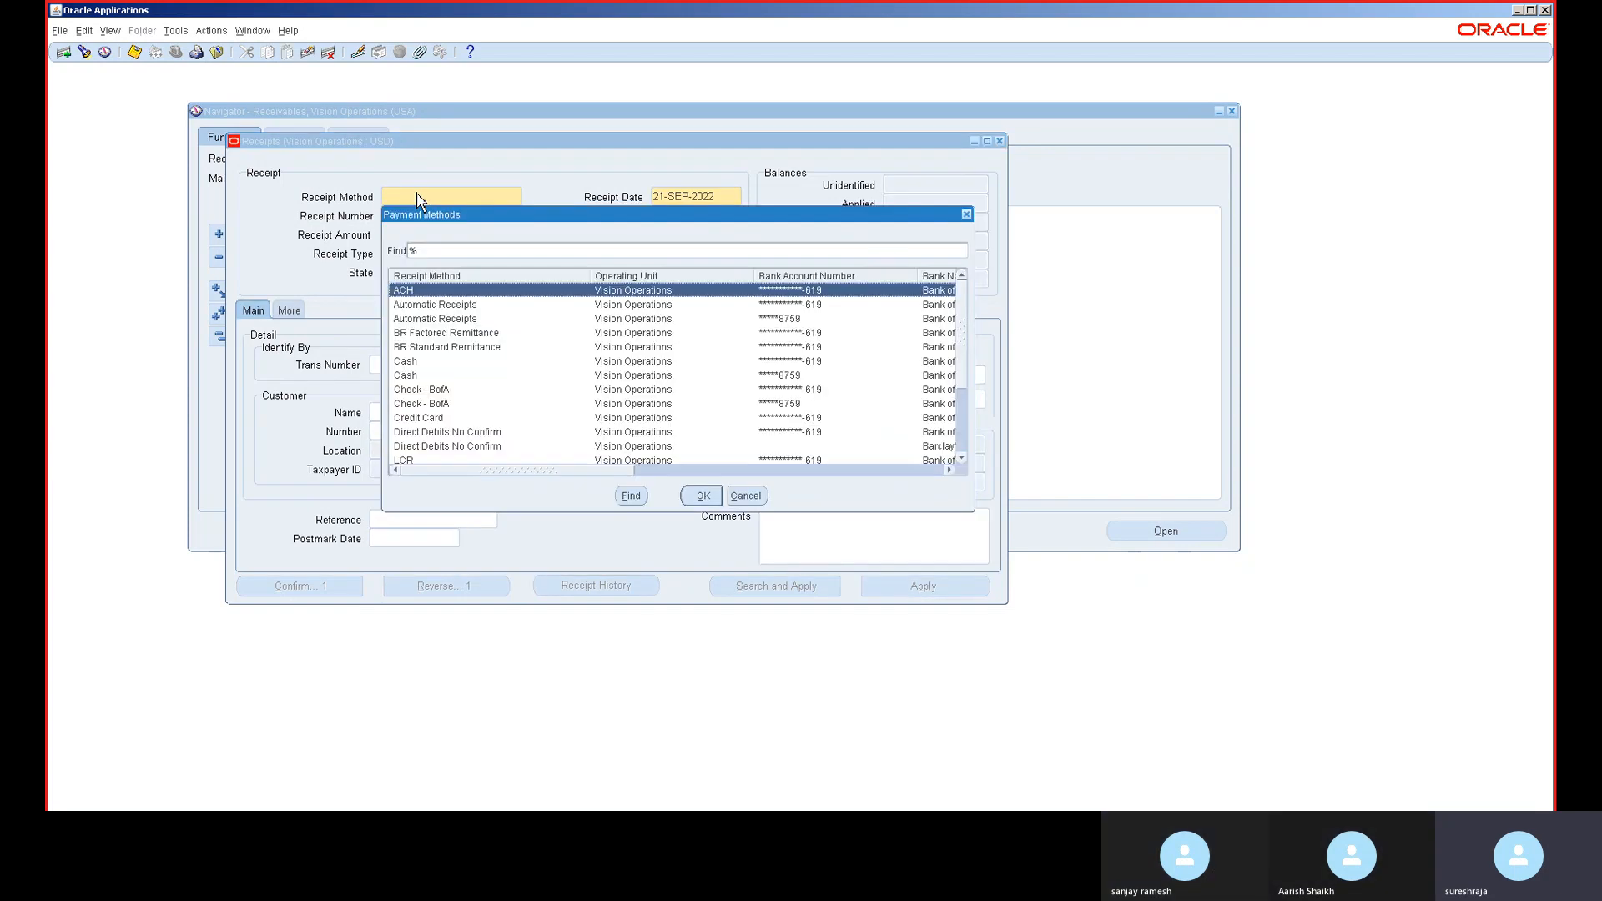
{"action": "double_click", "coordinate": [439, 365]}
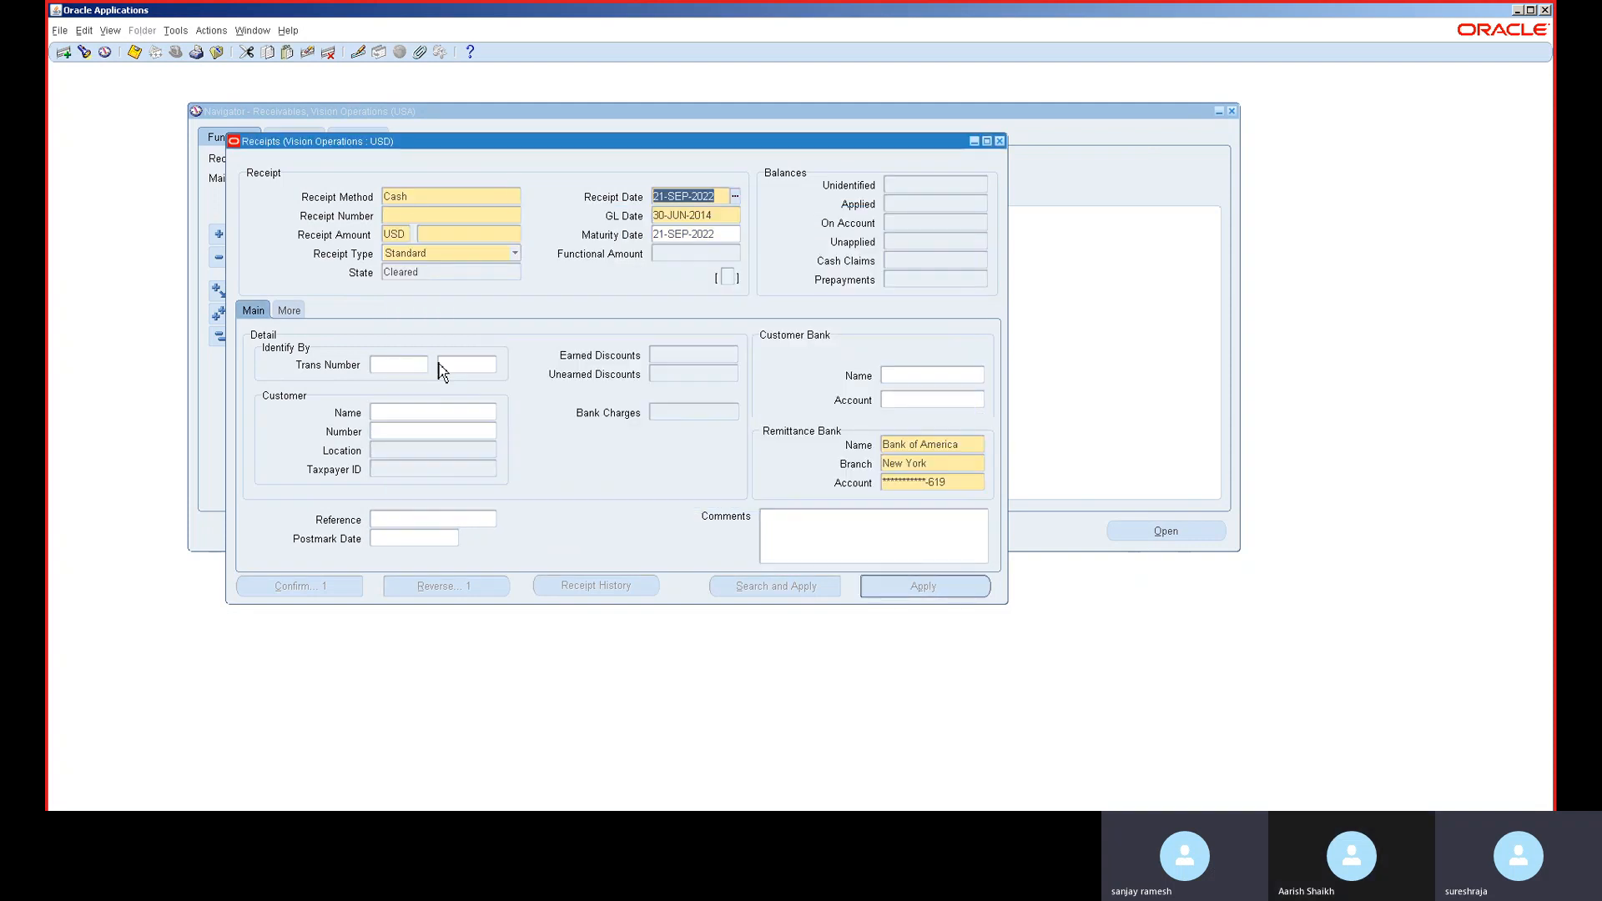
{"action": "left_click", "coordinate": [401, 216]}
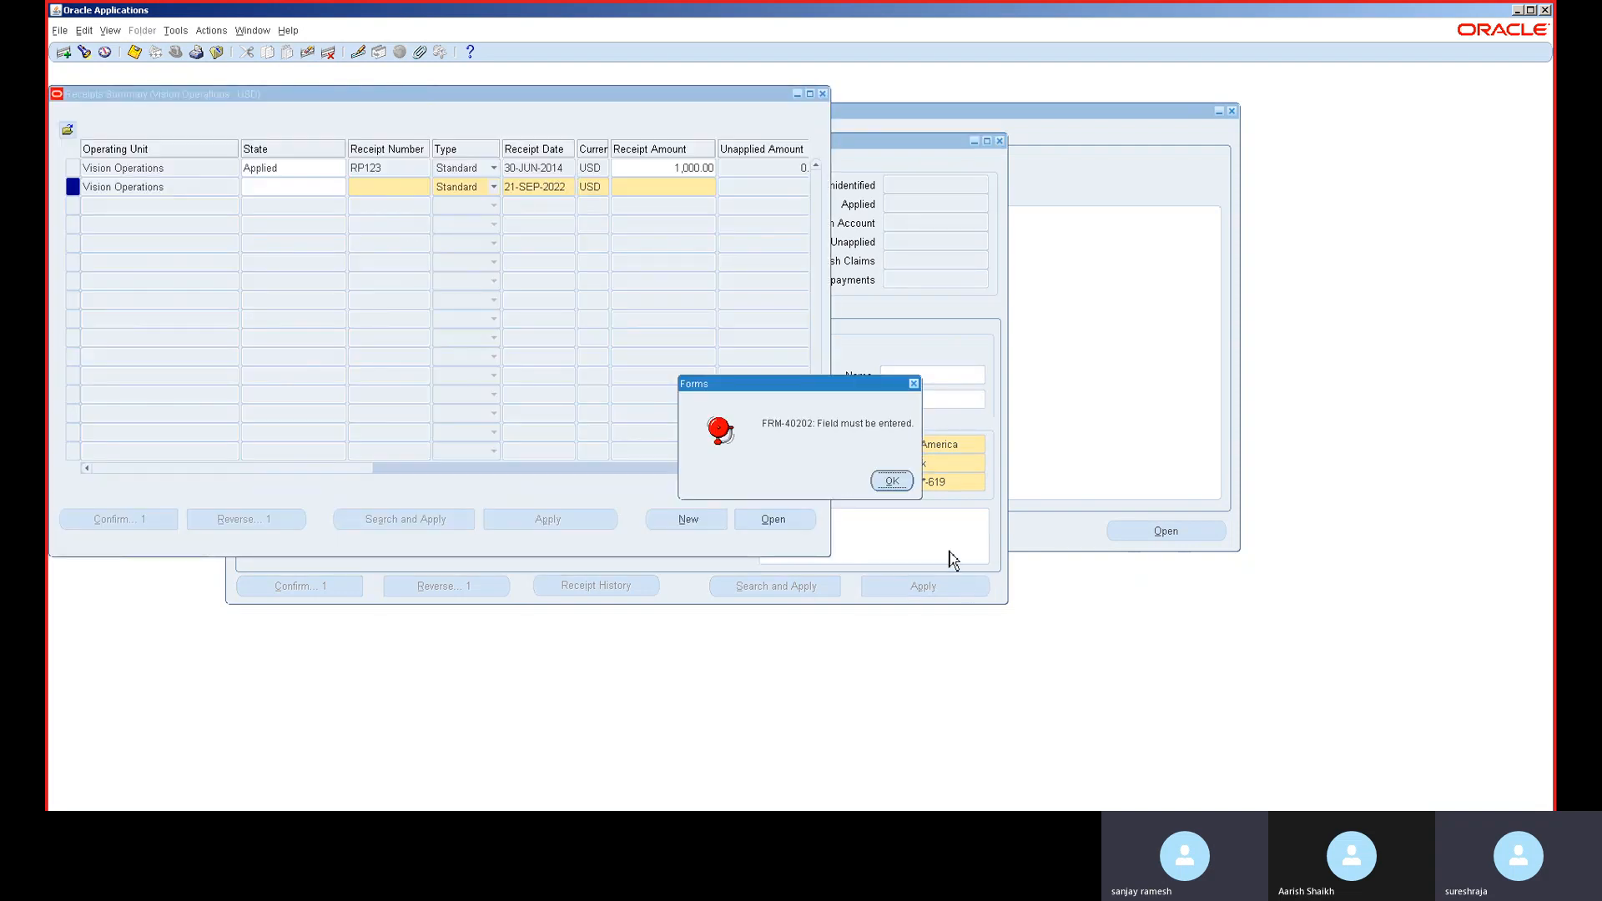
{"action": "left_click", "coordinate": [905, 485]}
{"action": "left_click", "coordinate": [907, 482]}
{"action": "left_click", "coordinate": [891, 481]}
{"action": "type", "text": "2"}
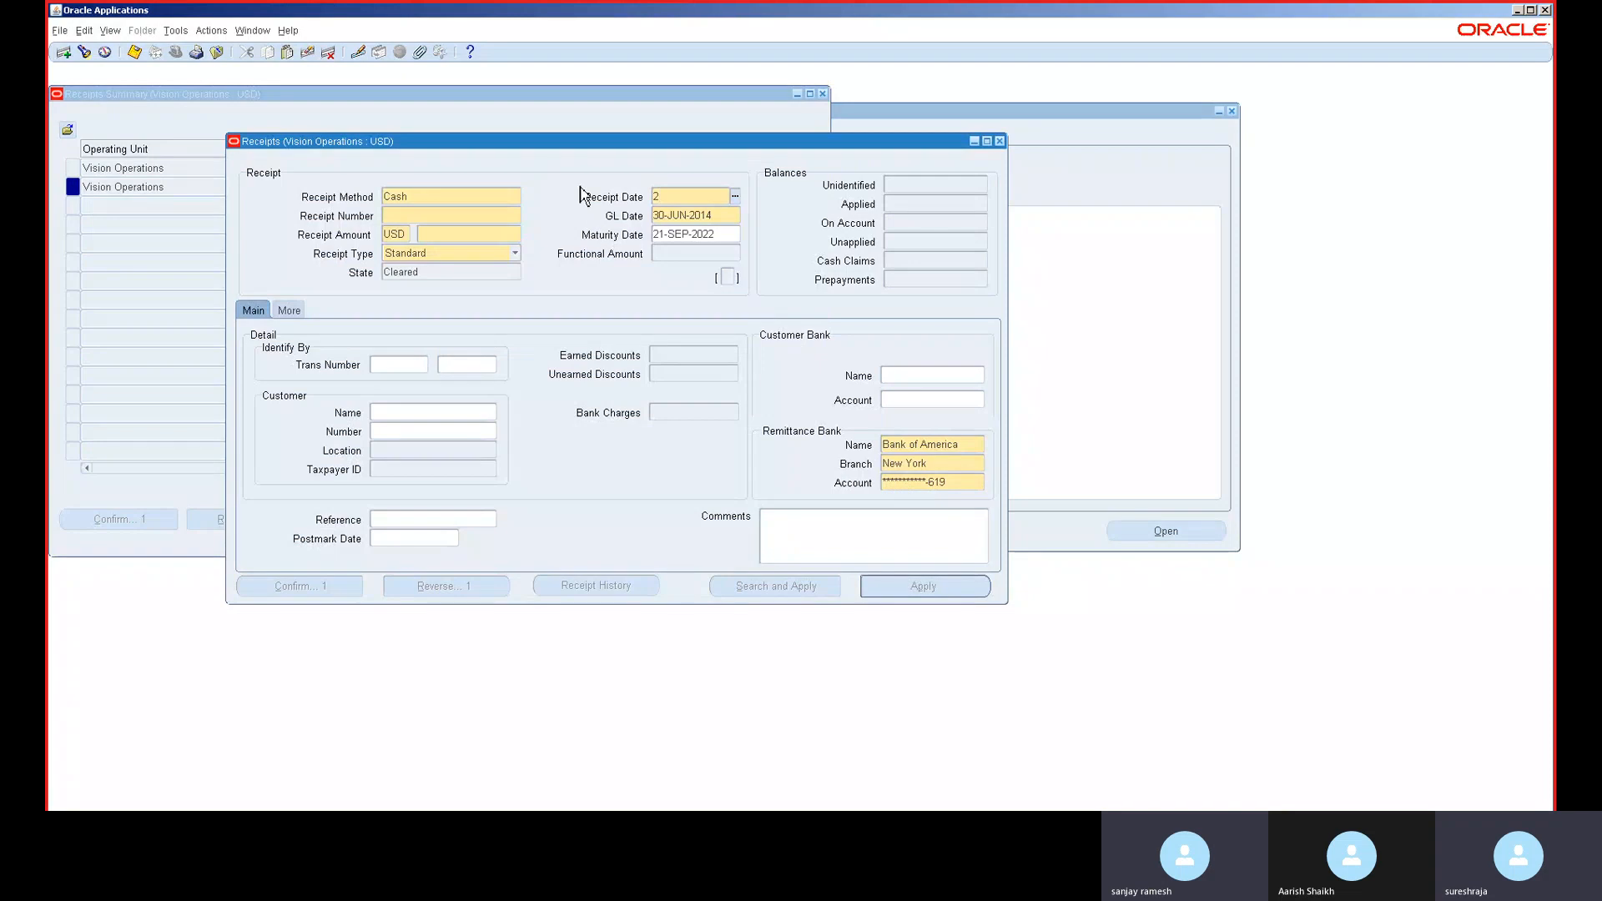
{"action": "type", "text": "30JUN-2014"}
- Enter receipt number RC123 with an amount of 80,001.00
{"action": "left_click", "coordinate": [478, 216]}
{"action": "type", "text": "RC123"}
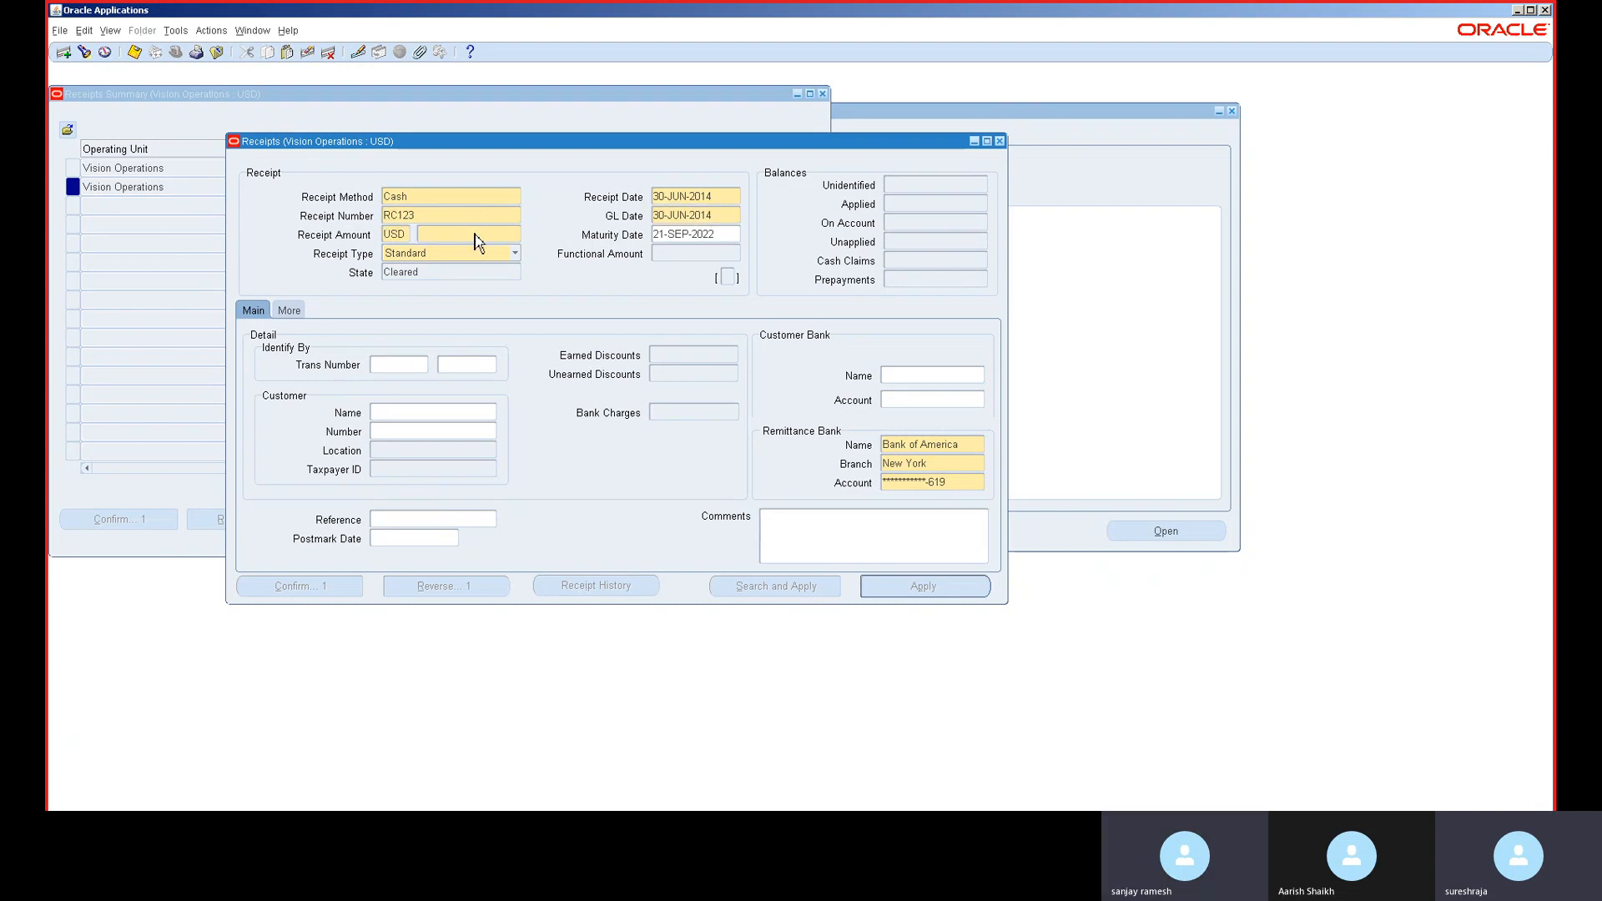
{"action": "type", "text": "01"}
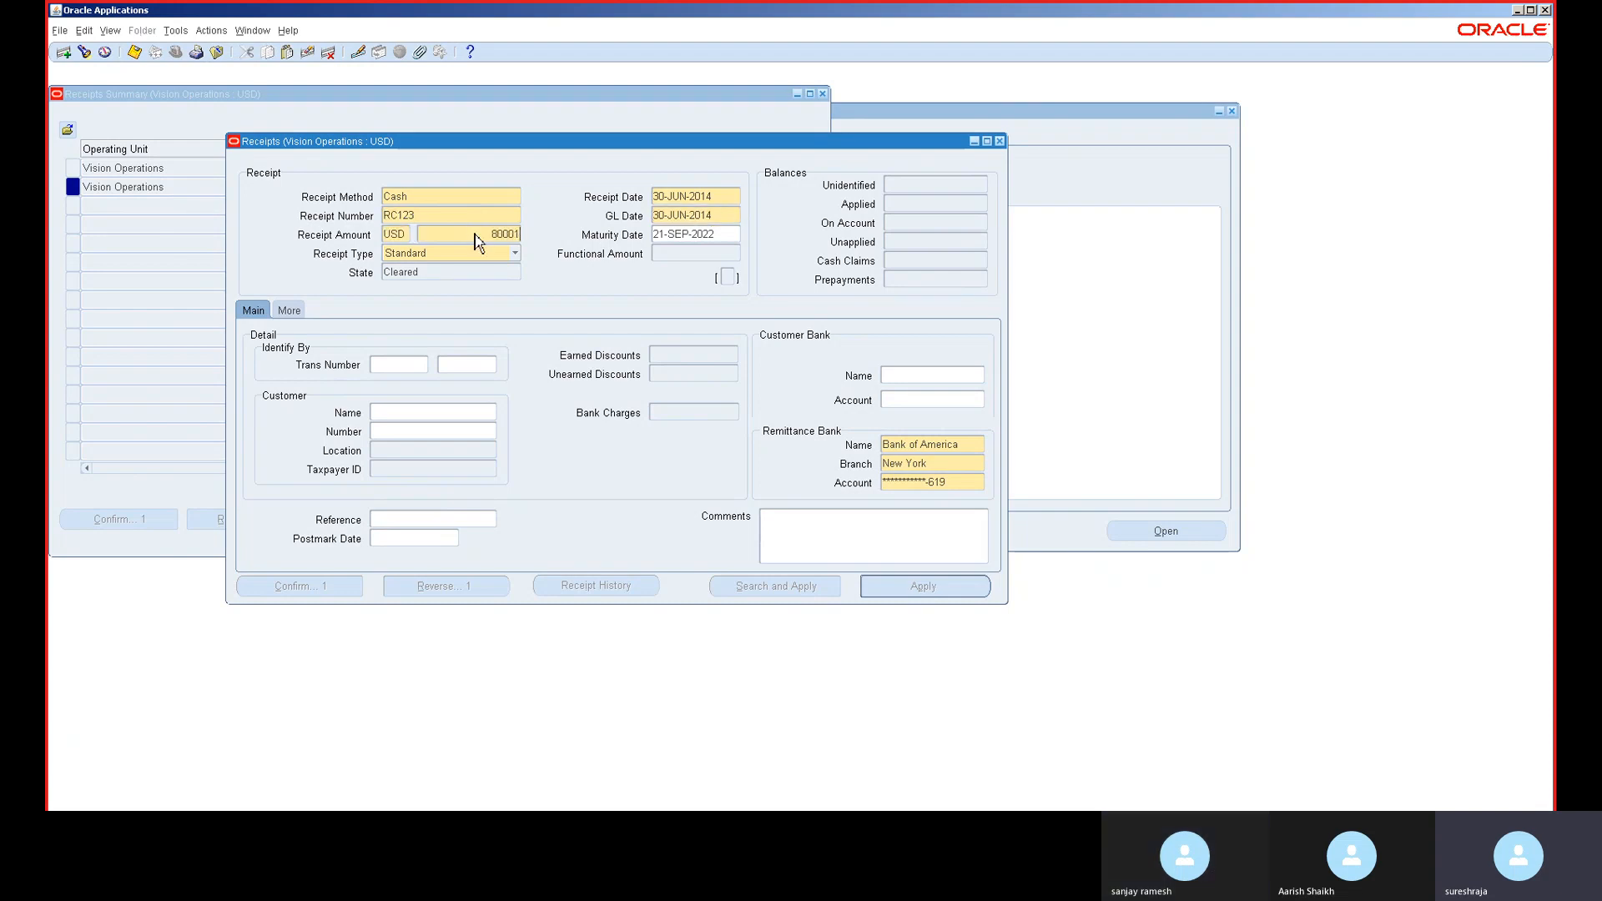
{"action": "key", "text": "Tab"}
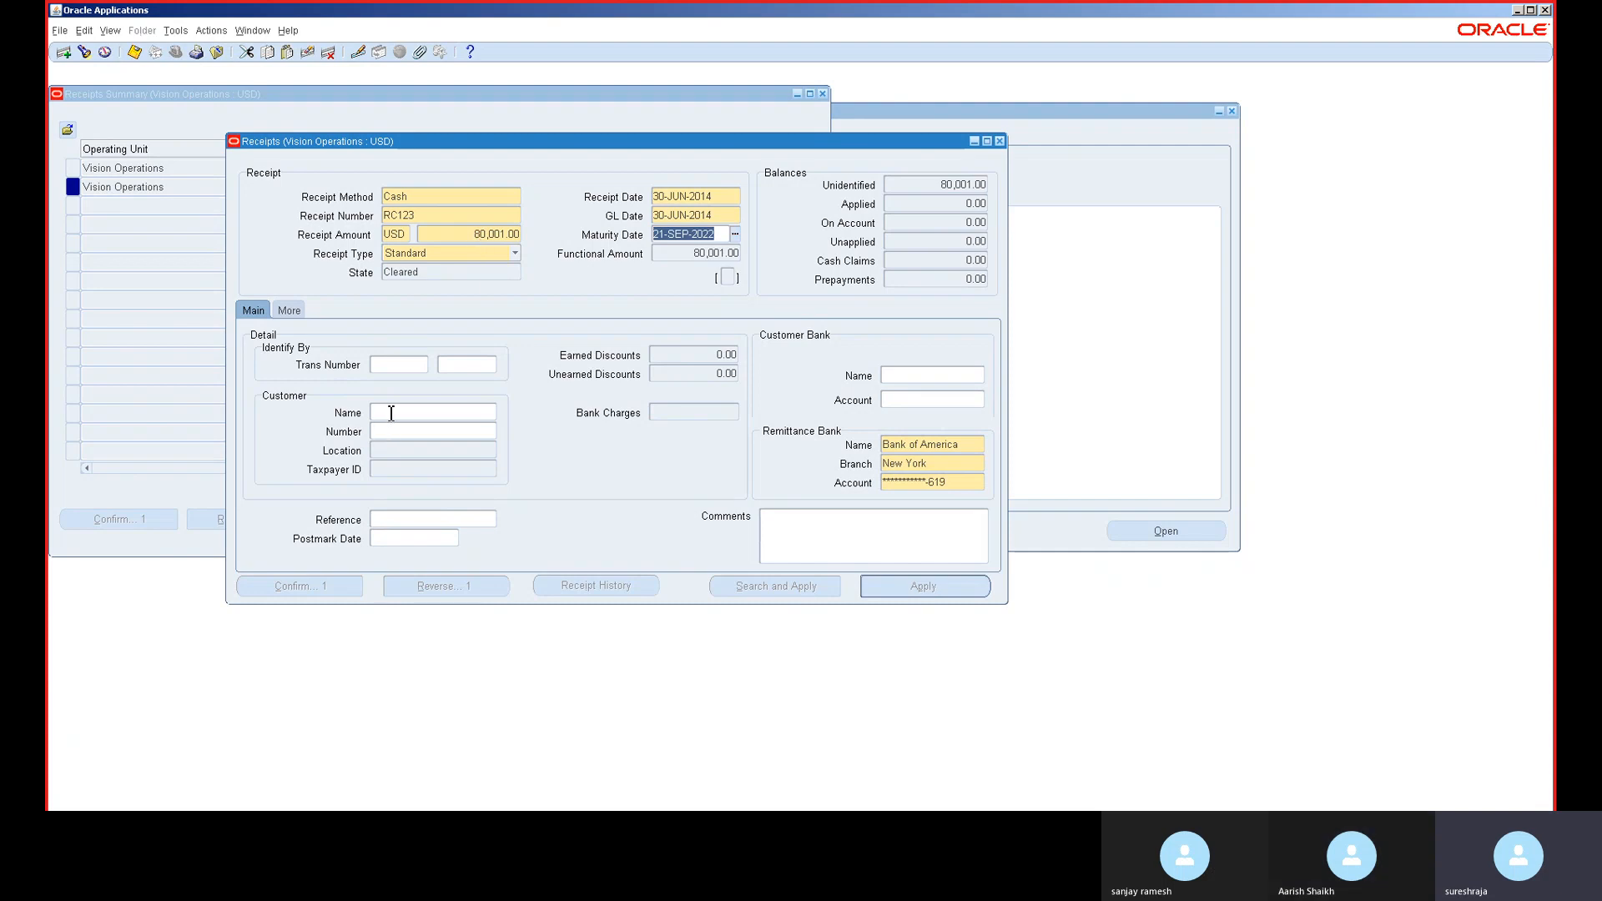
- Leave the maturity date empty and pick A. C. Networks as the customer
{"action": "left_click", "coordinate": [392, 414]}
{"action": "type", "text": "A"}
{"action": "key", "text": "Tab"}
{"action": "key", "text": "BackSpace"}
{"action": "key", "text": "Tab"}
{"action": "key", "text": "Tab"}
{"action": "key", "text": "Tab"}
{"action": "key", "text": "Tab"}
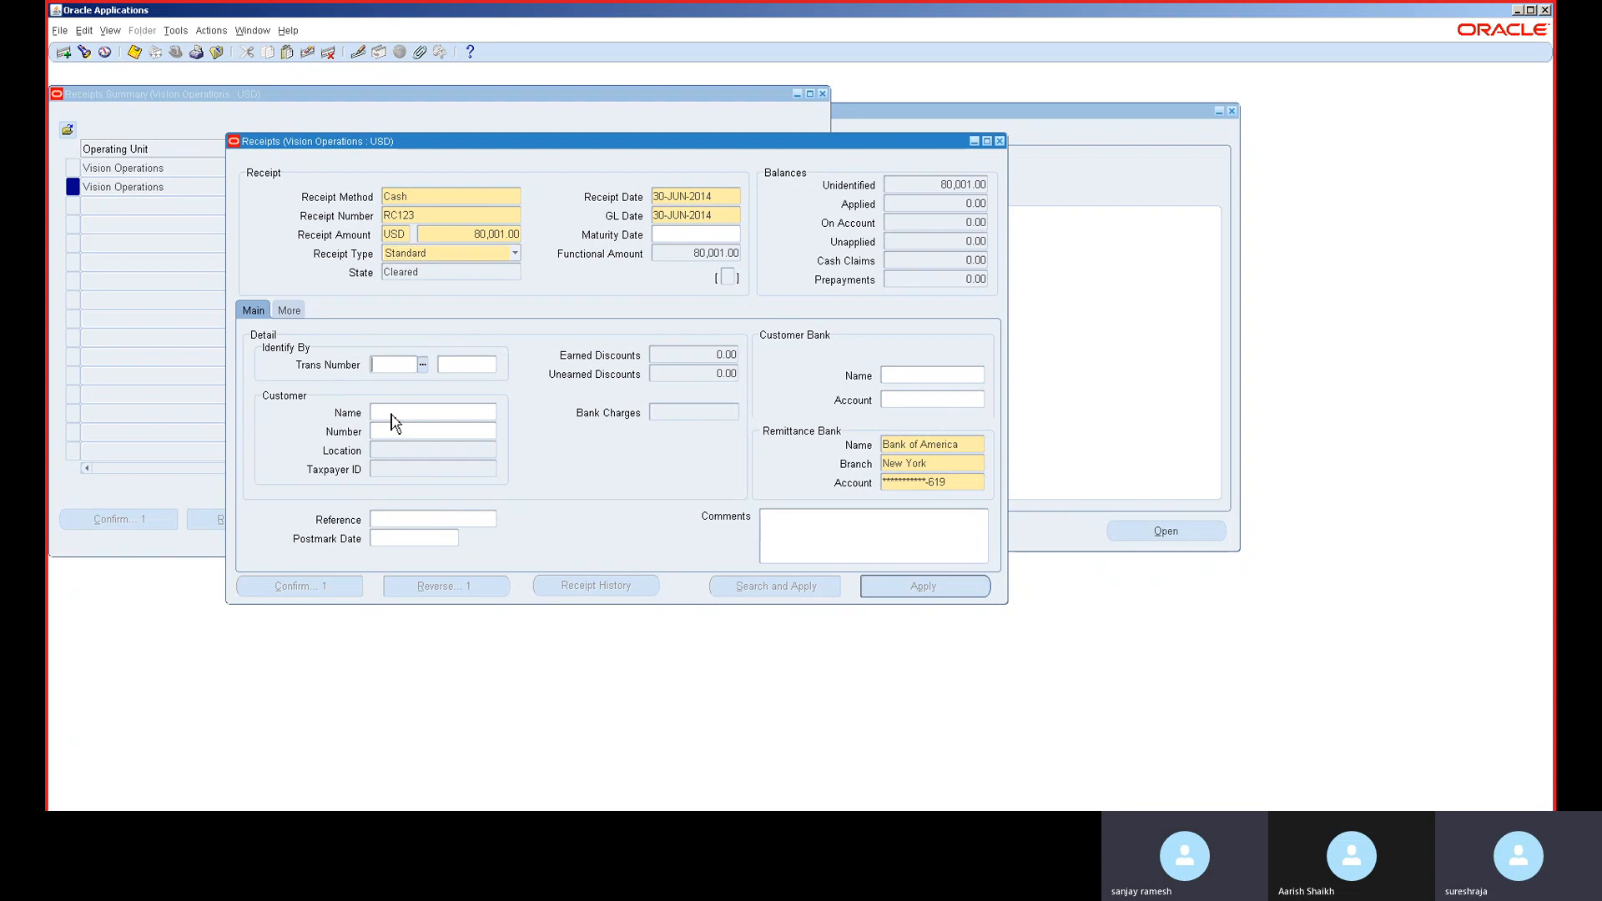
{"action": "type", "text": "A"}
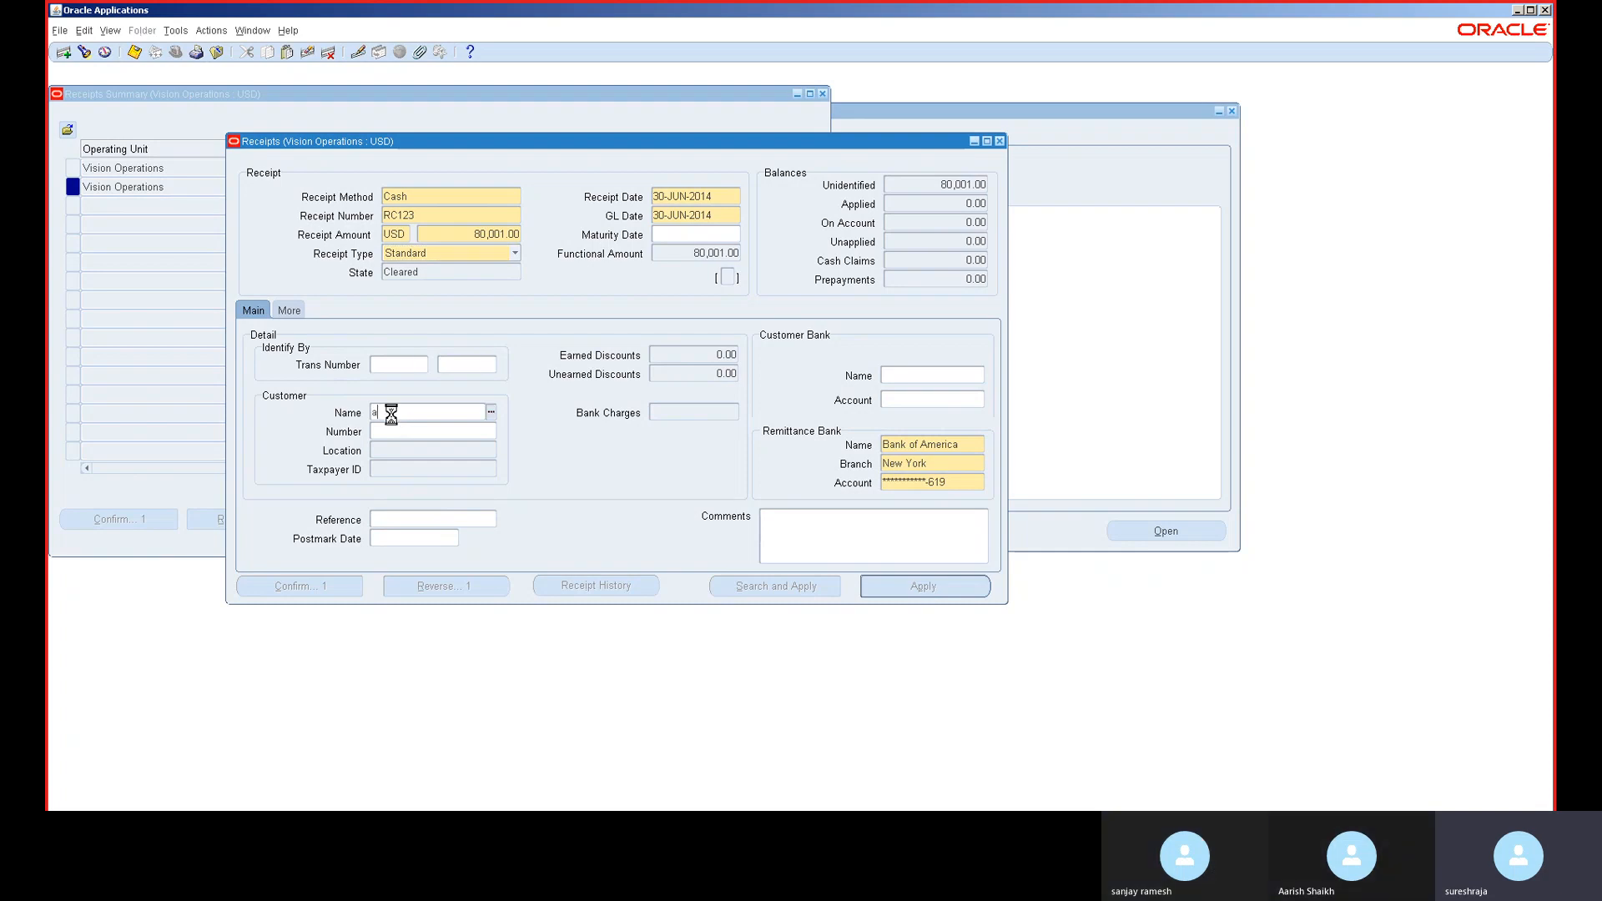
{"action": "key", "text": "Tab"}
{"action": "key", "text": "Return"}
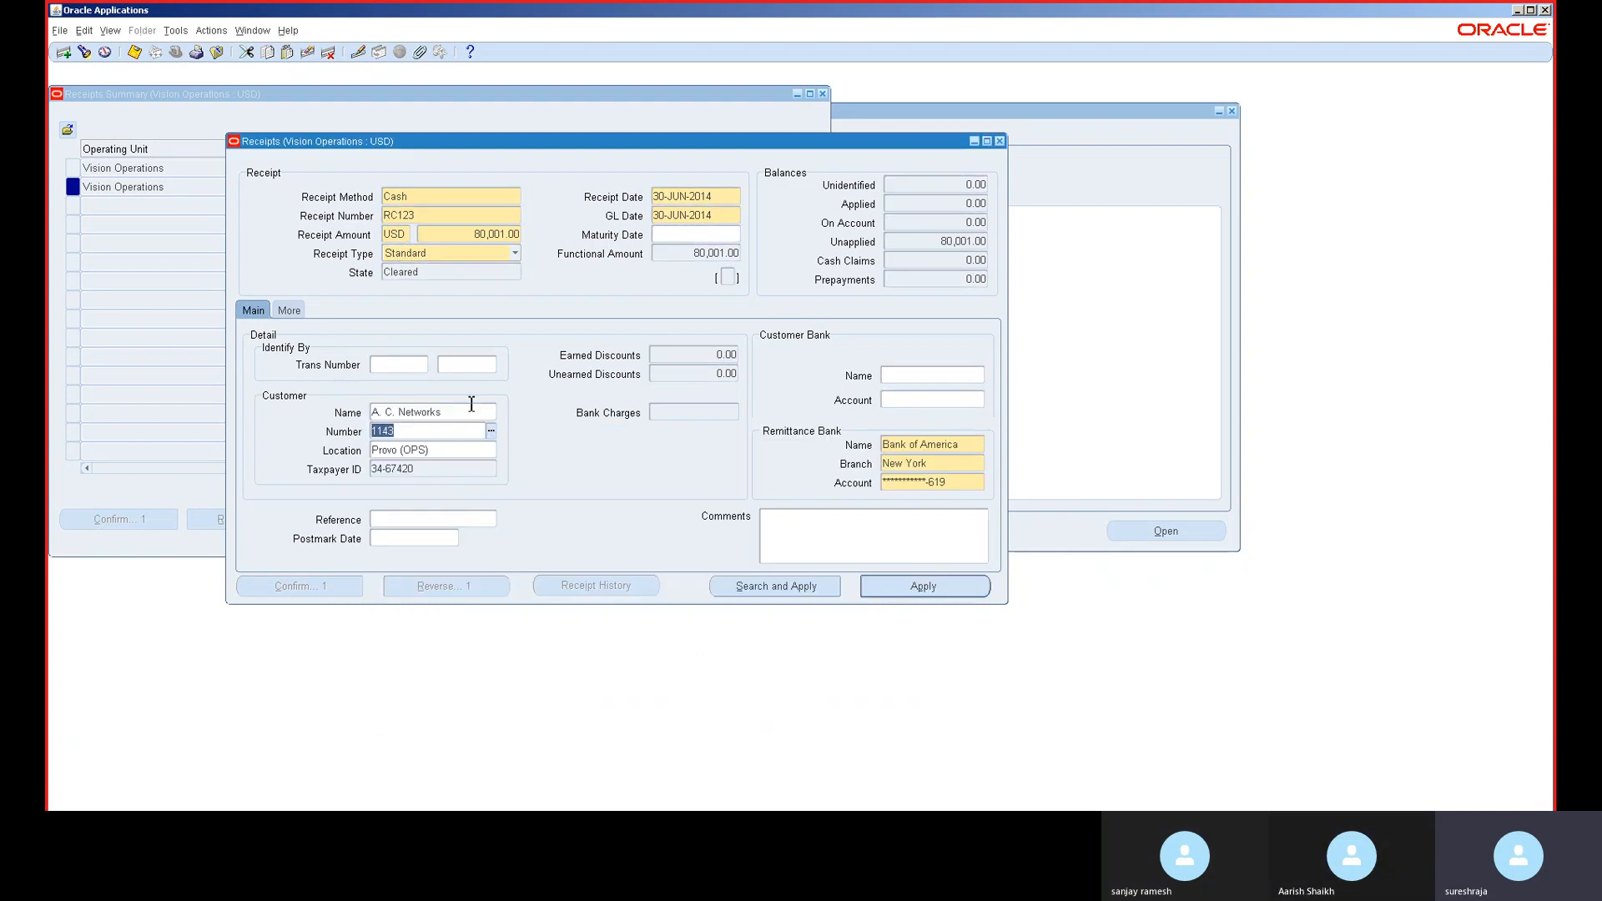
{"action": "left_click", "coordinate": [959, 590]}
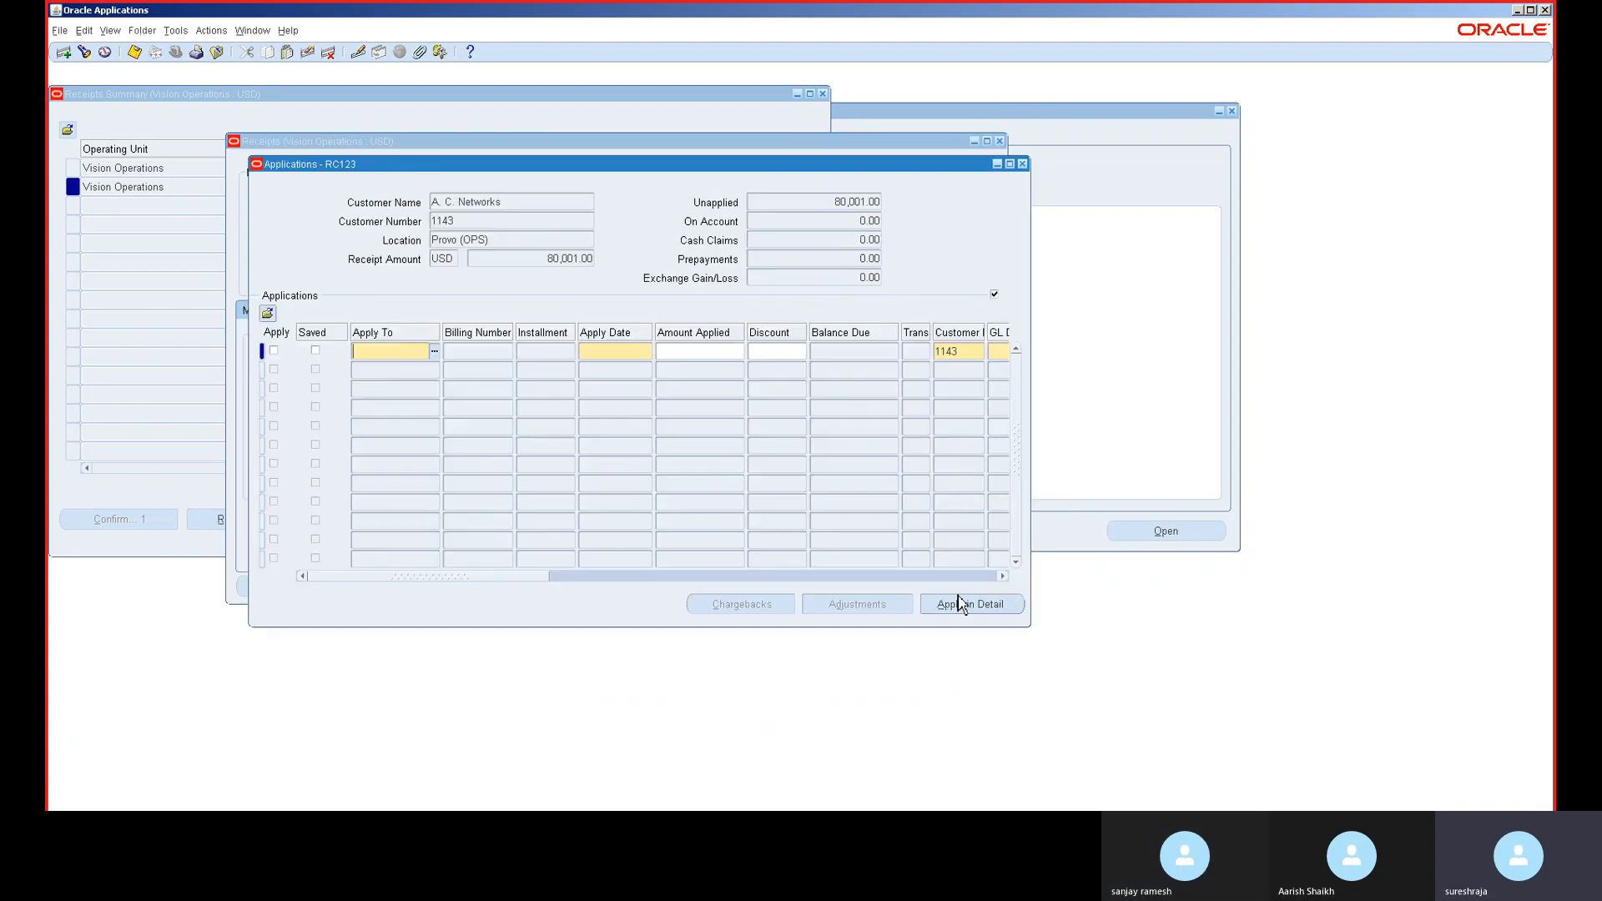
{"action": "left_click", "coordinate": [434, 354]}
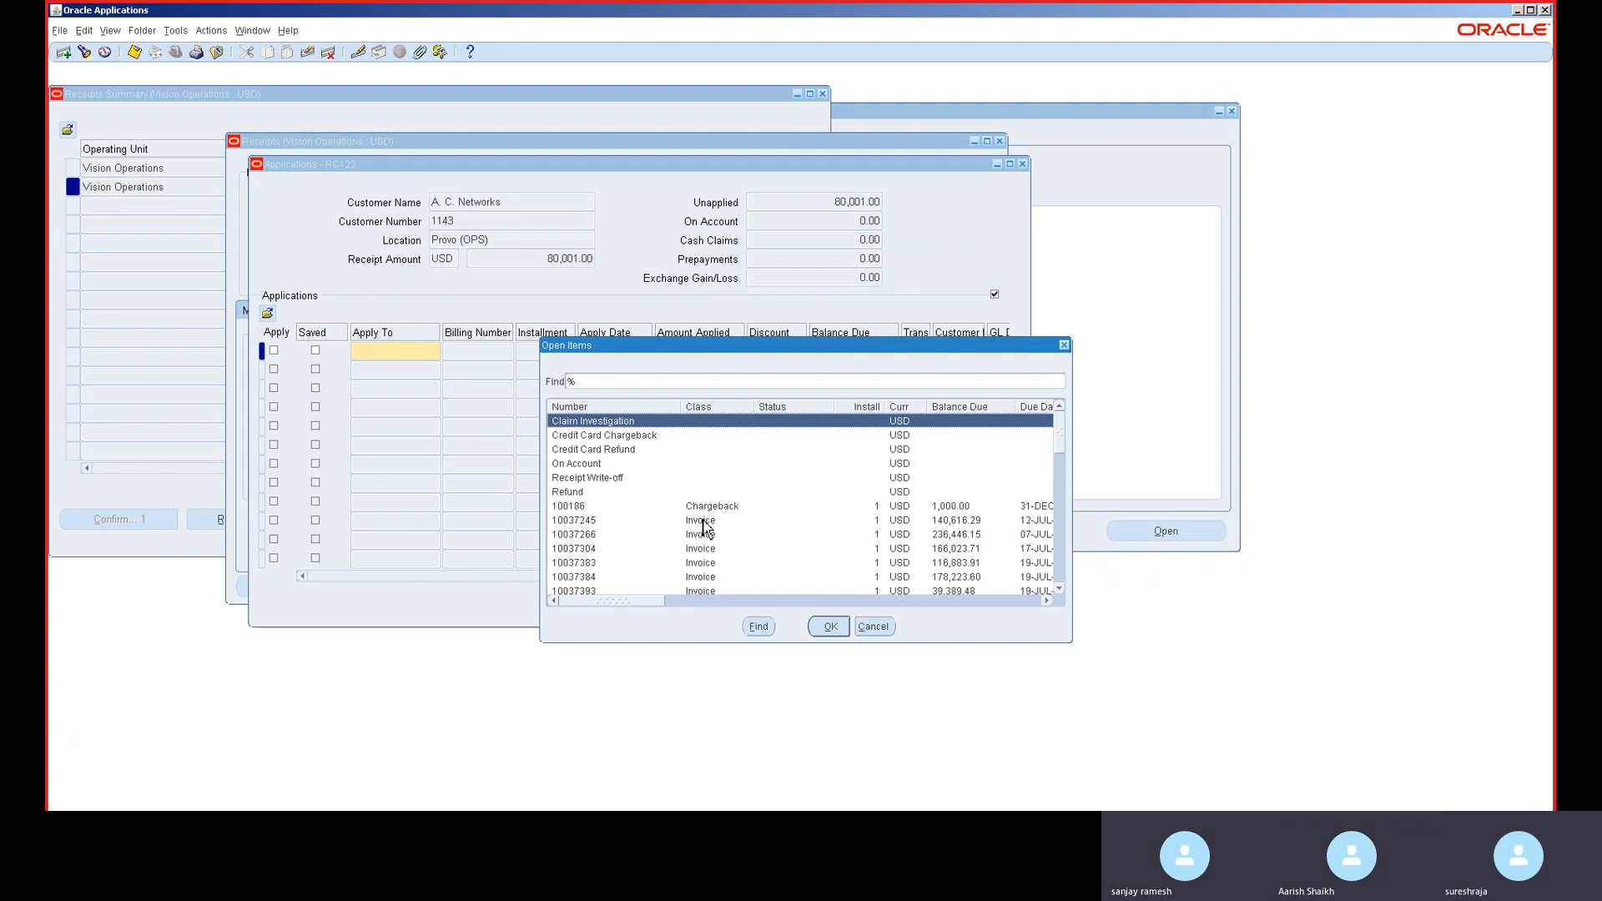
{"action": "left_click", "coordinate": [959, 523]}
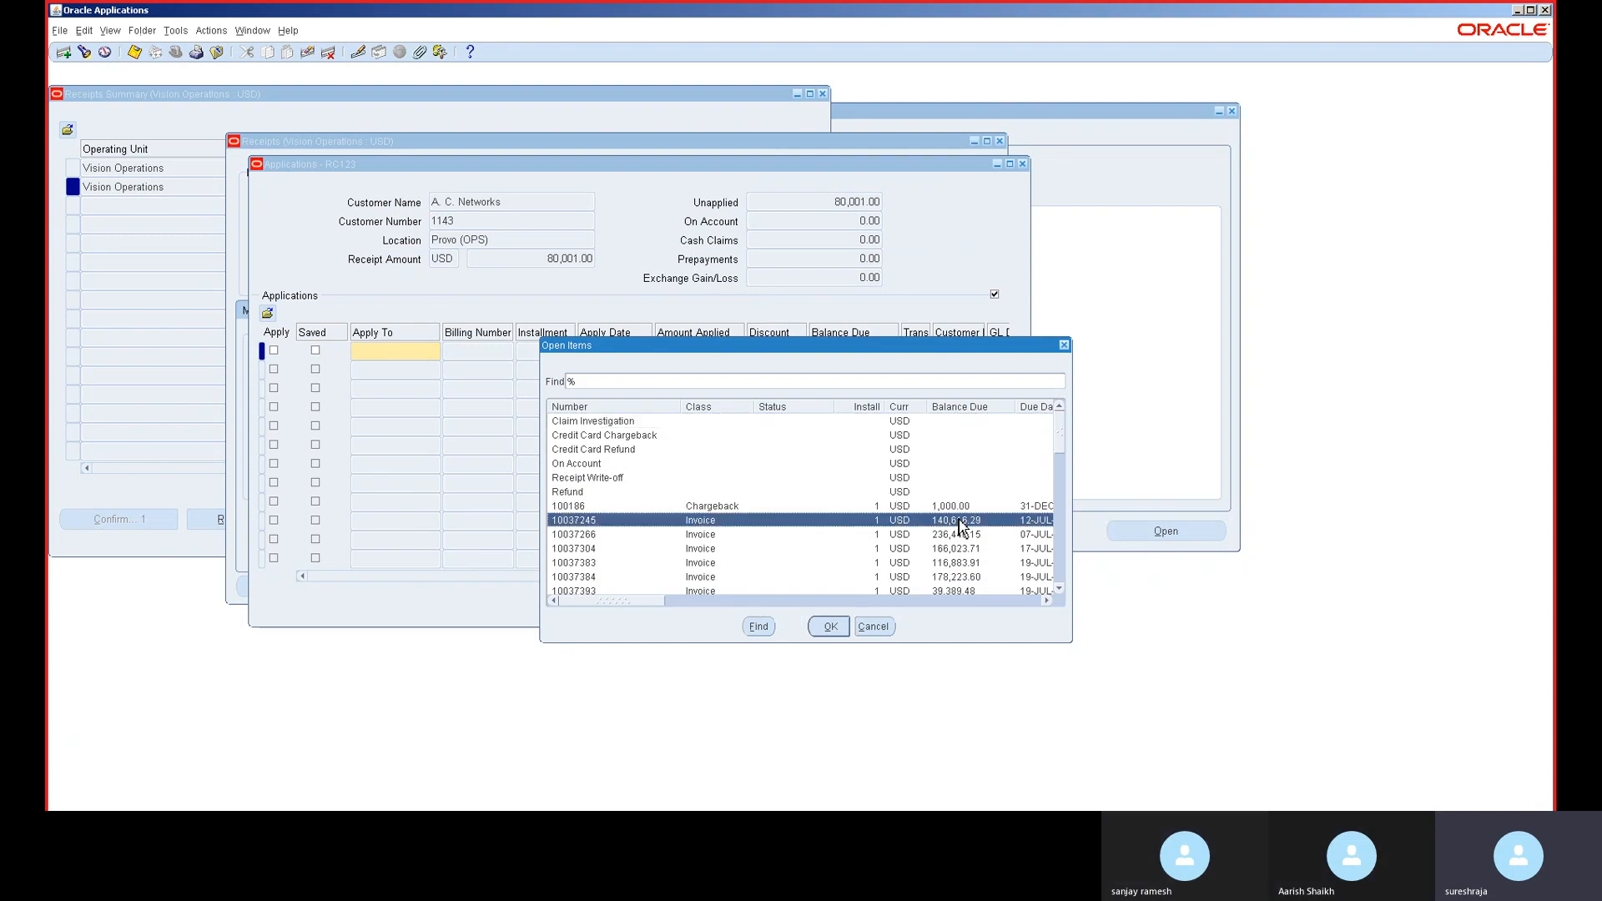
{"action": "double_click", "coordinate": [959, 522]}
{"action": "left_click", "coordinate": [608, 350]}
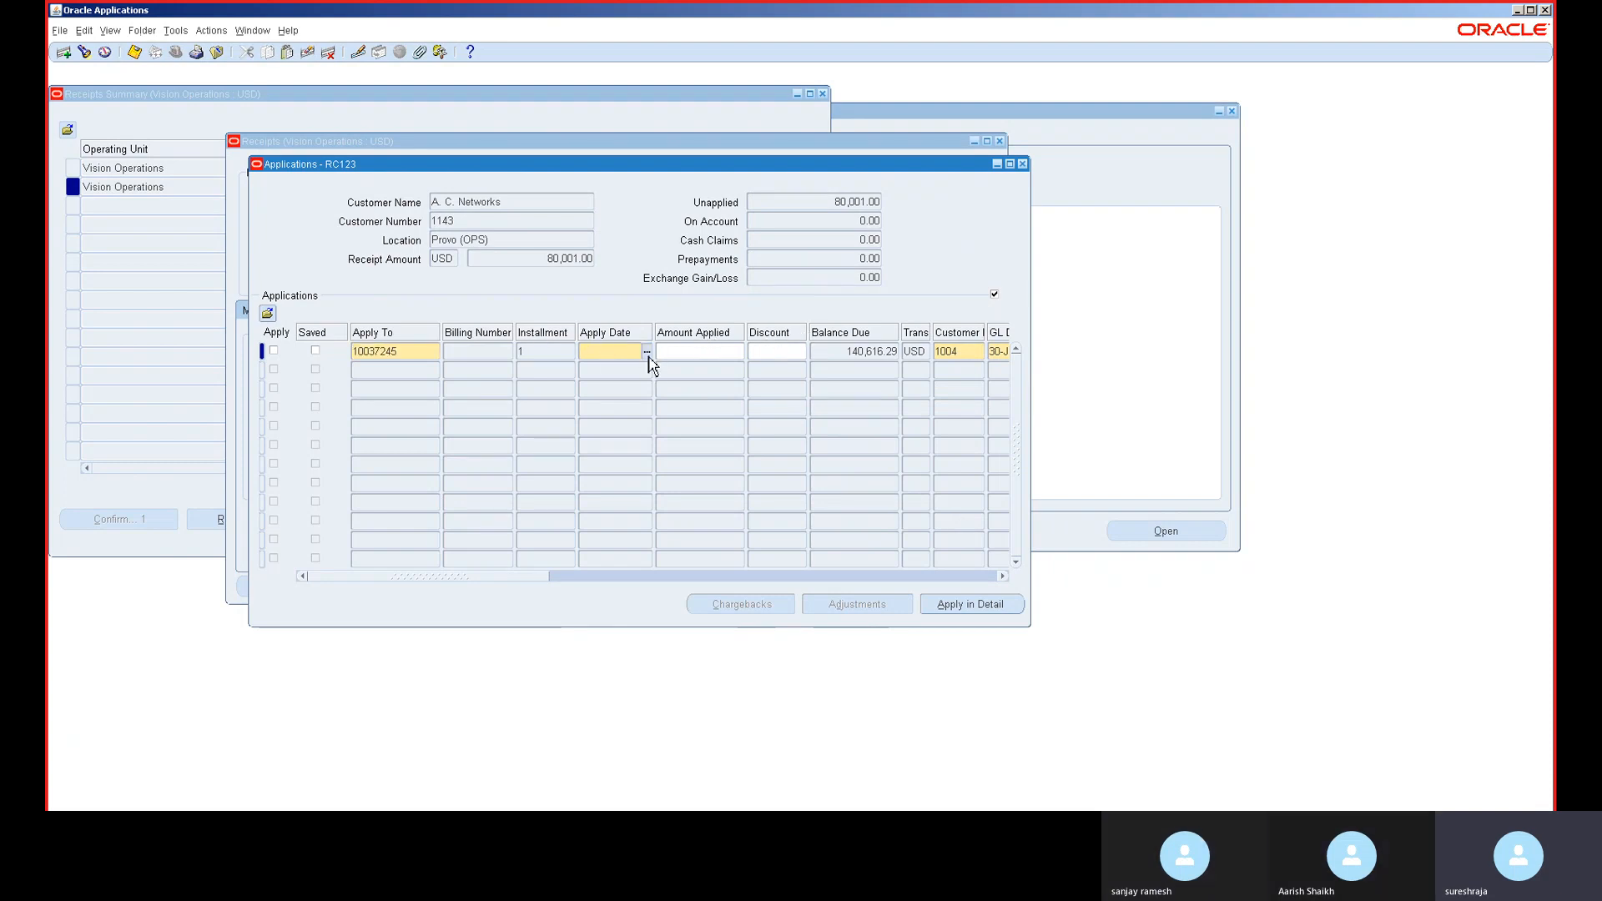
{"action": "left_click", "coordinate": [648, 351]}
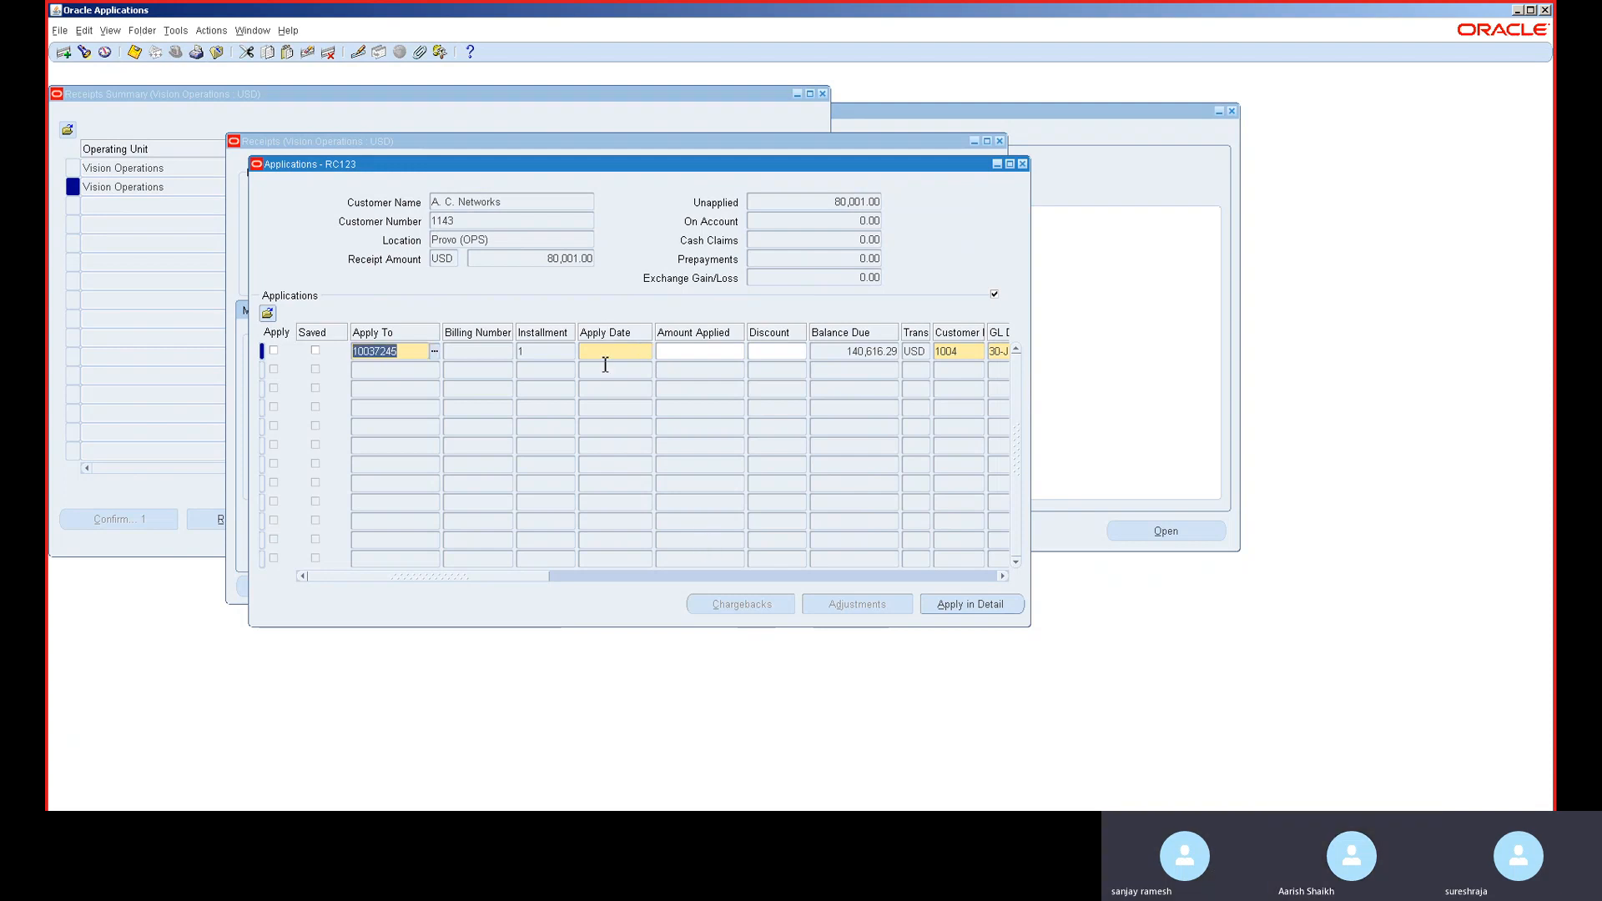
{"action": "key", "text": "Tab"}
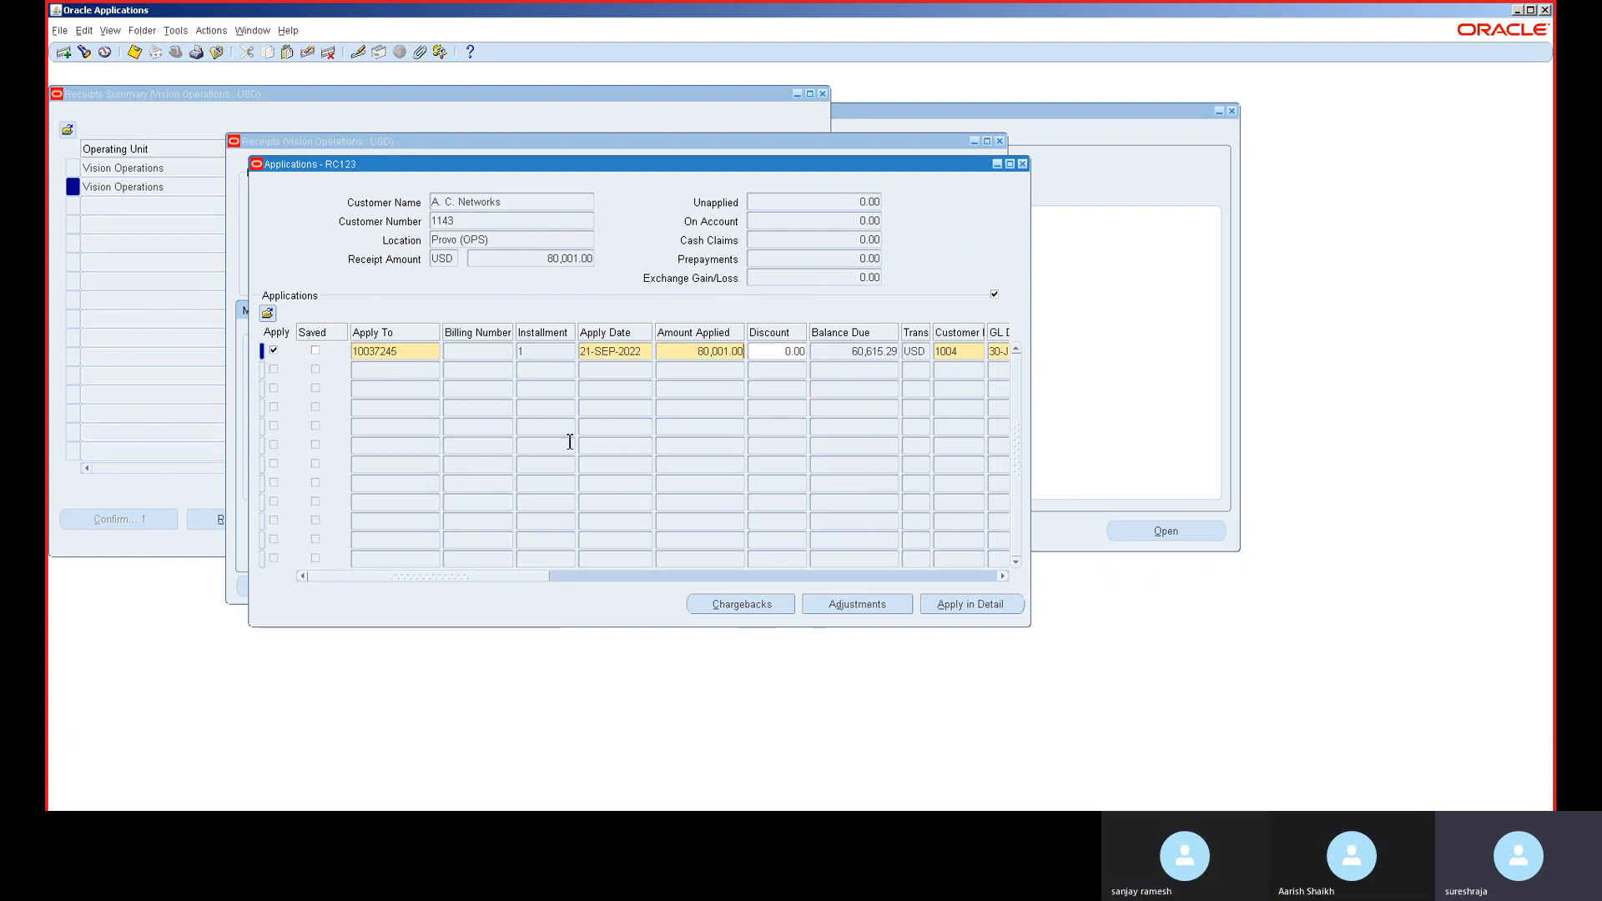
{"action": "key", "text": "BackSpace"}
{"action": "key", "text": "BackSpace"}
{"action": "key", "text": "BackSpace"}
{"action": "key", "text": "BackSpace"}
{"action": "key", "text": "BackSpace"}
{"action": "key", "text": "BackSpace"}
{"action": "key", "text": "BackSpace"}
{"action": "key", "text": "BackSpace"}
{"action": "key", "text": "BackSpace"}
{"action": "key", "text": "shift+Home"}
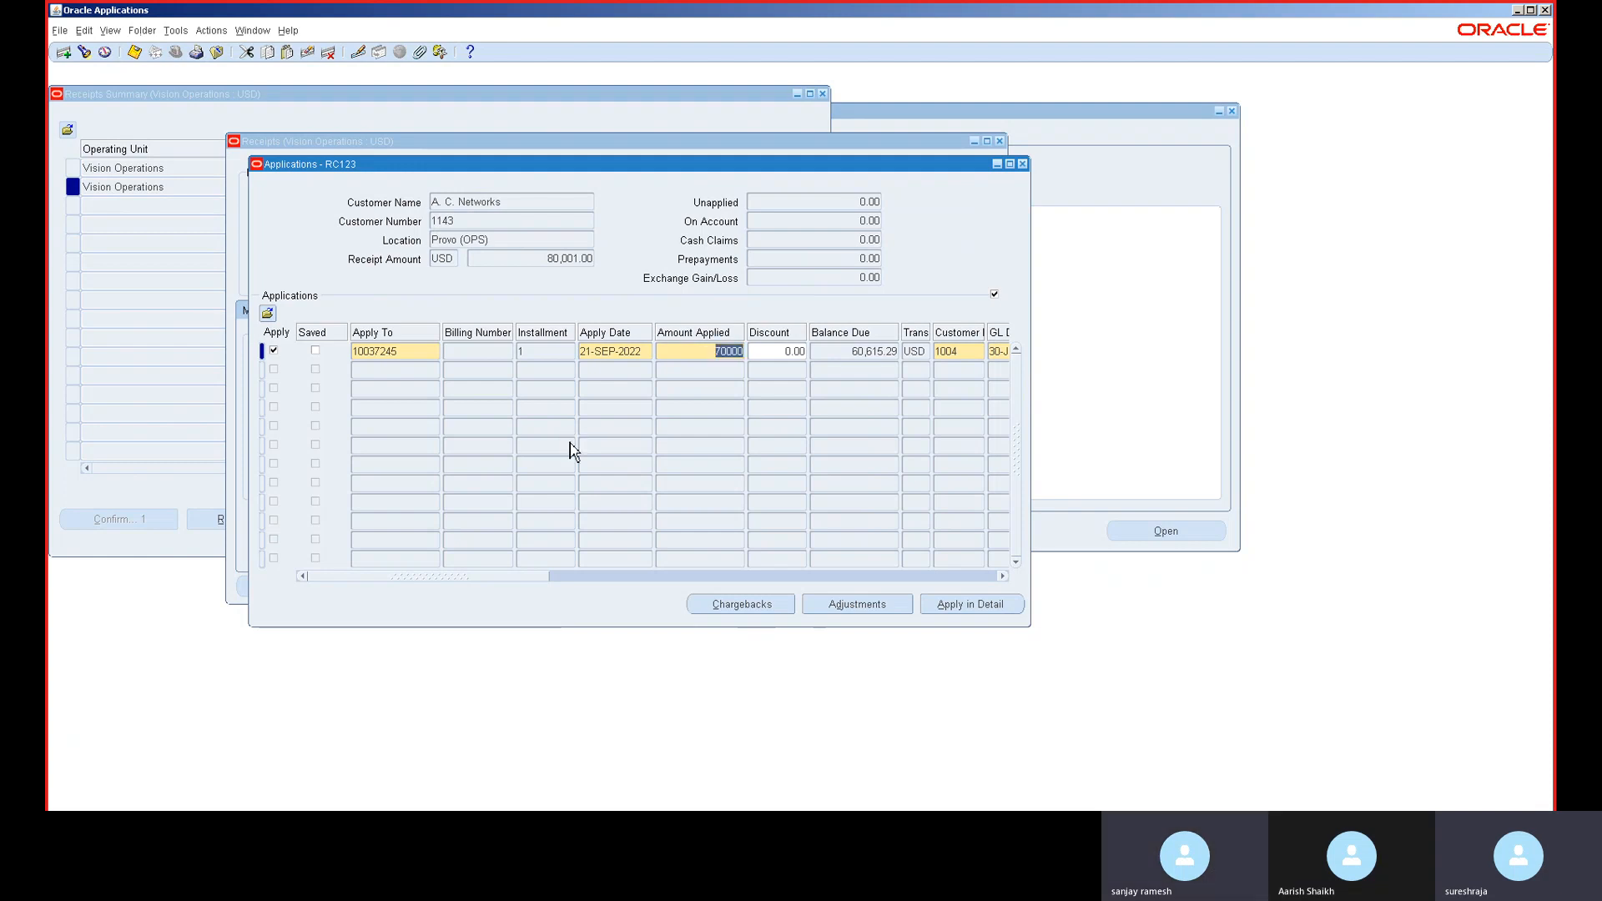
{"action": "key", "text": "End"}
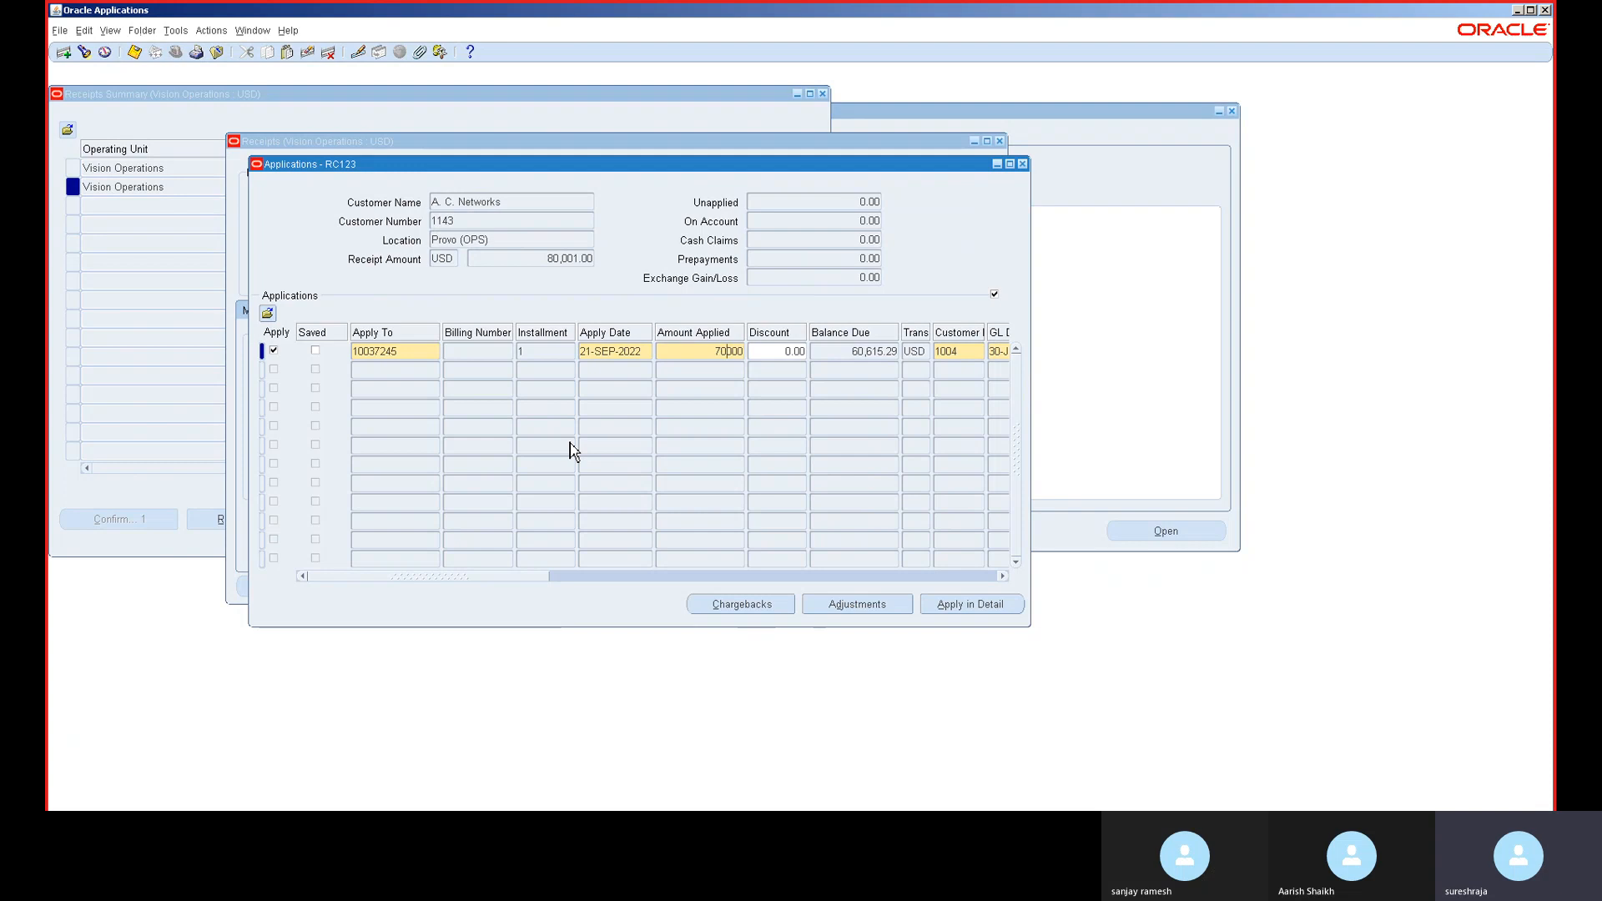
{"action": "key", "text": "Tab"}
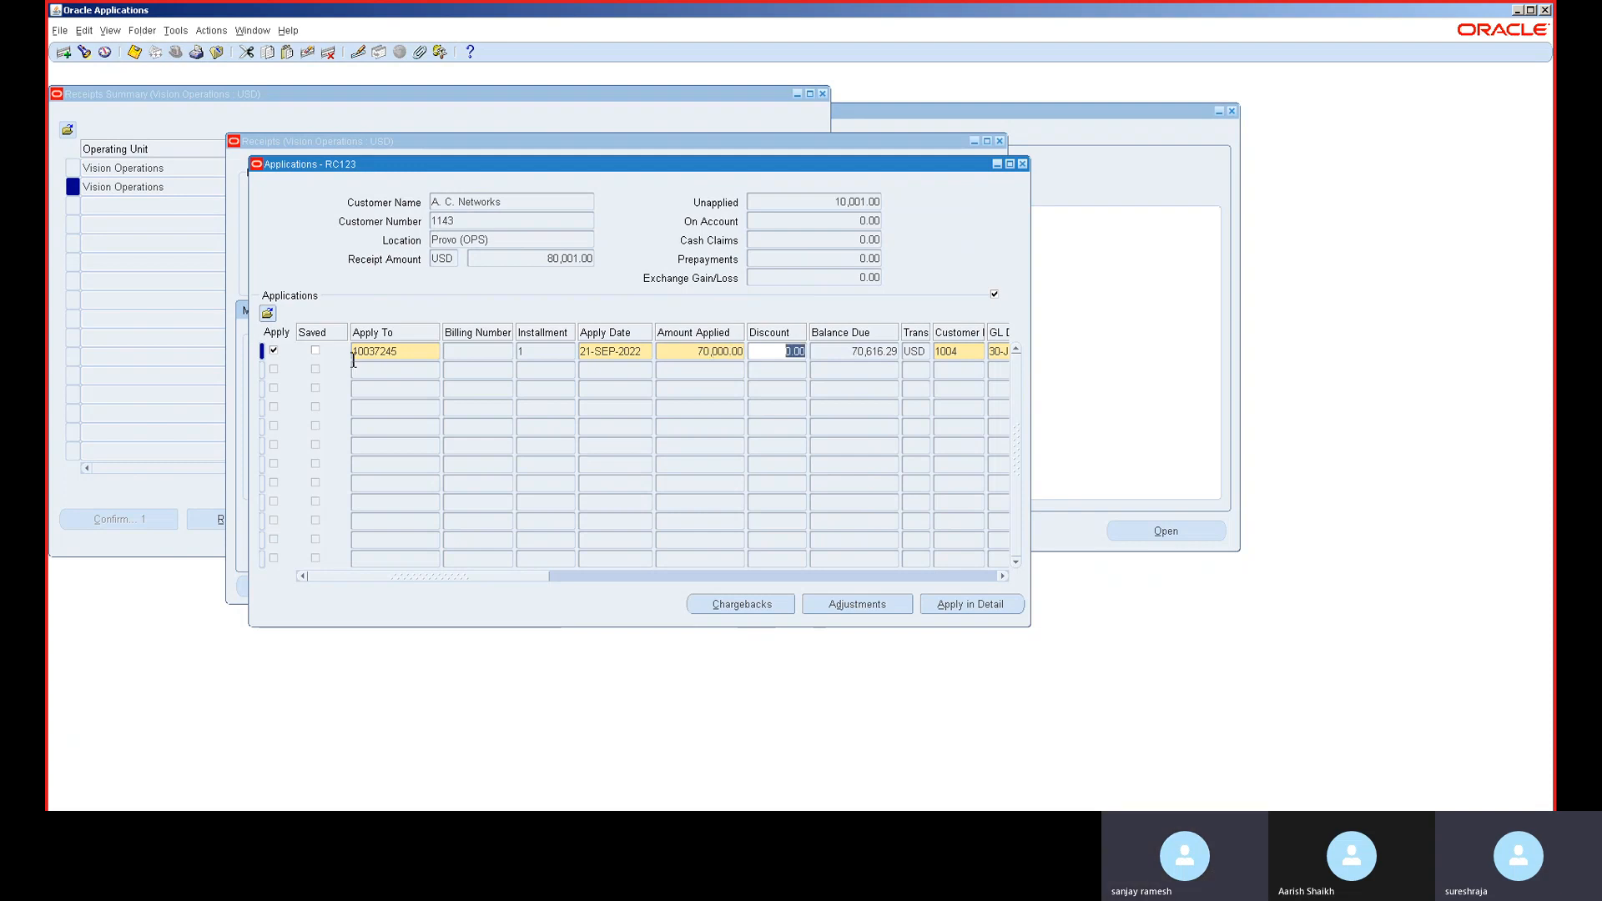
- Add a second application line refunding the remaining 10,001.00 unapplied
{"action": "left_click", "coordinate": [381, 372]}
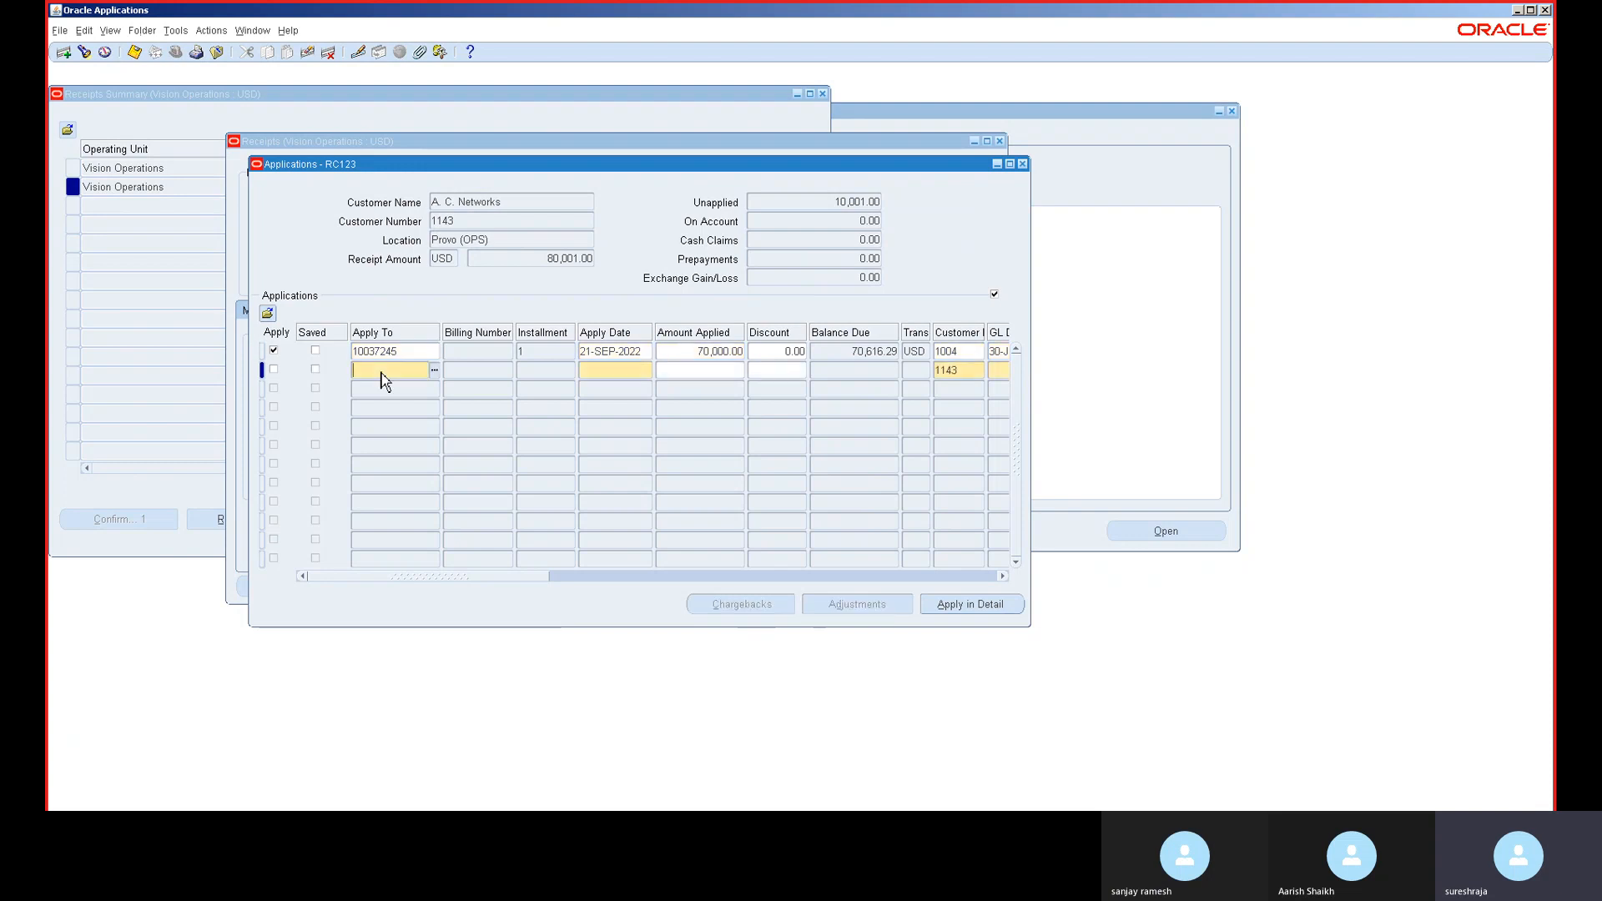
{"action": "left_click", "coordinate": [435, 371]}
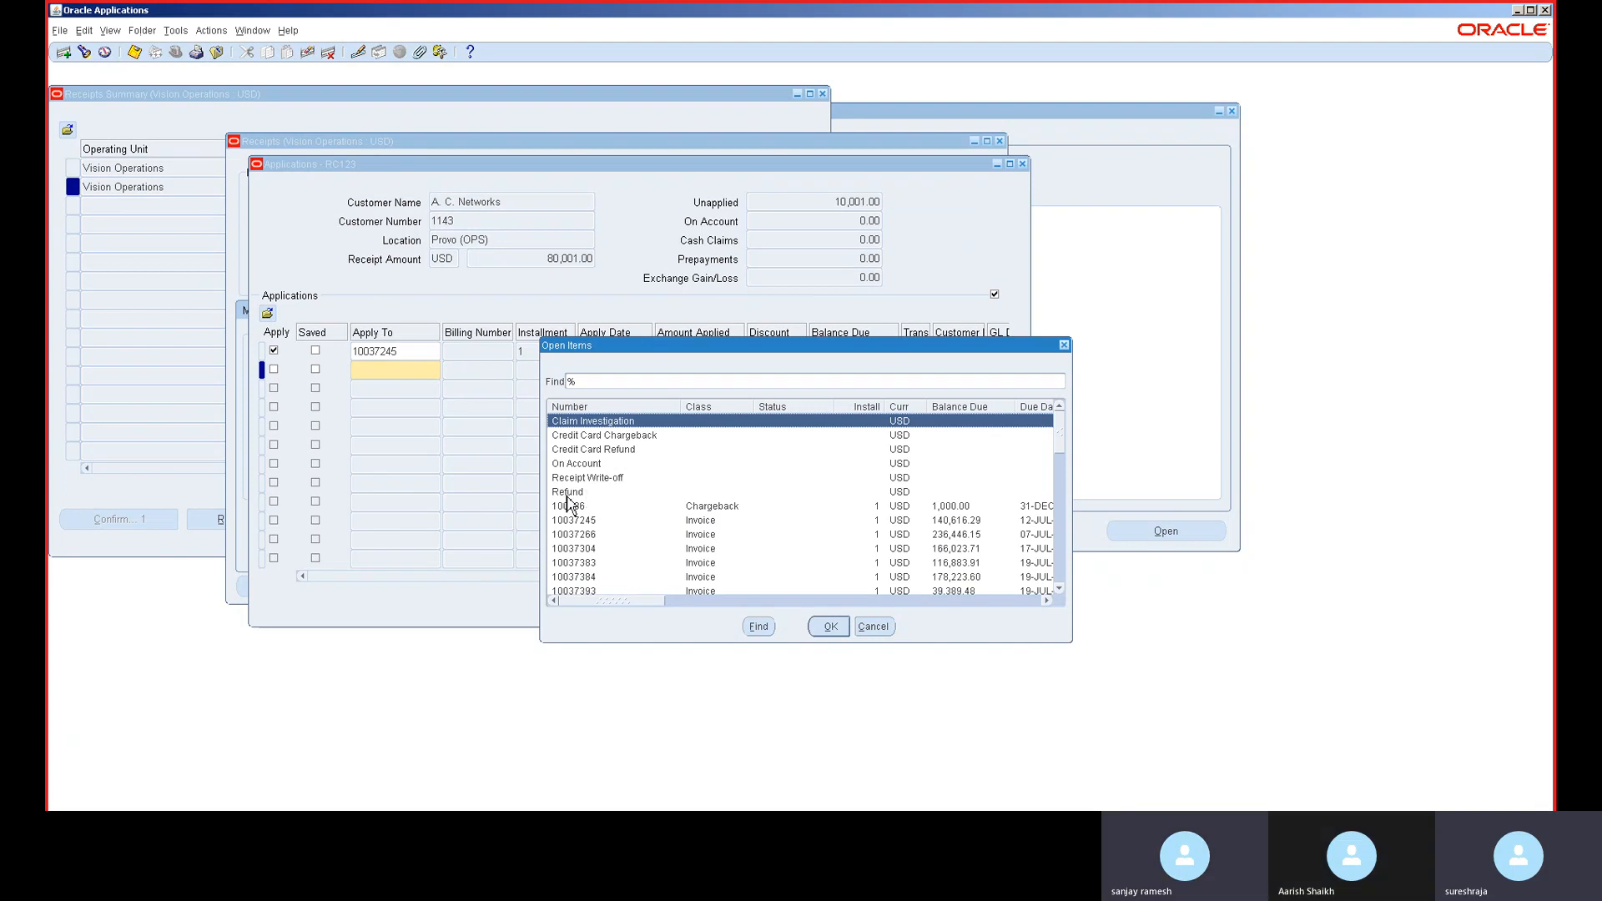
{"action": "double_click", "coordinate": [602, 493]}
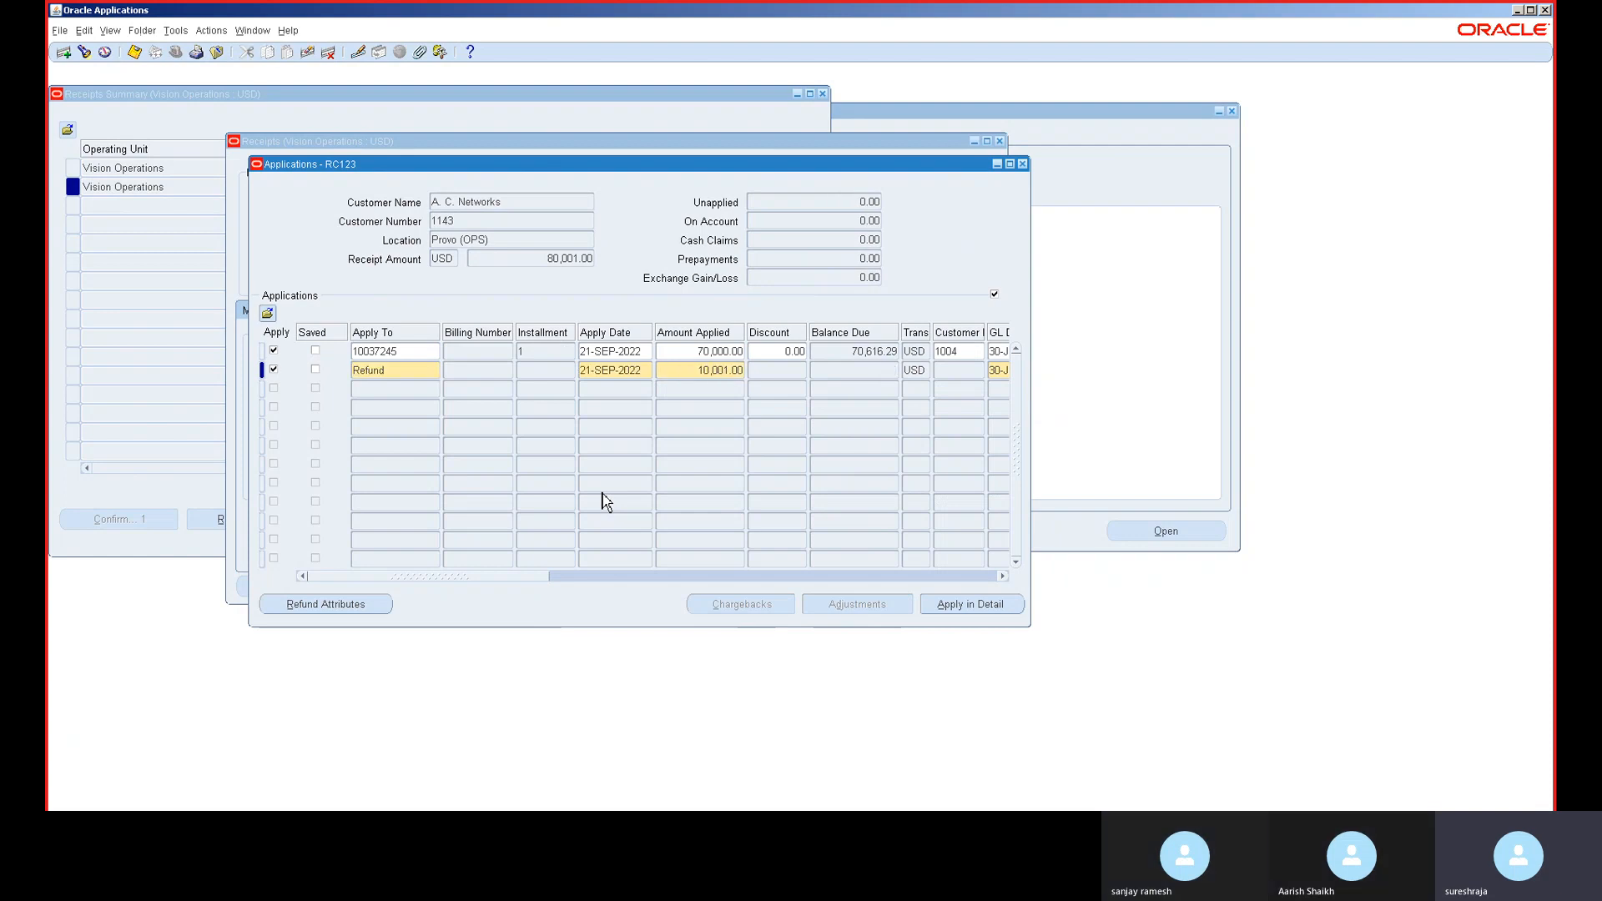
{"action": "key", "text": "Tab"}
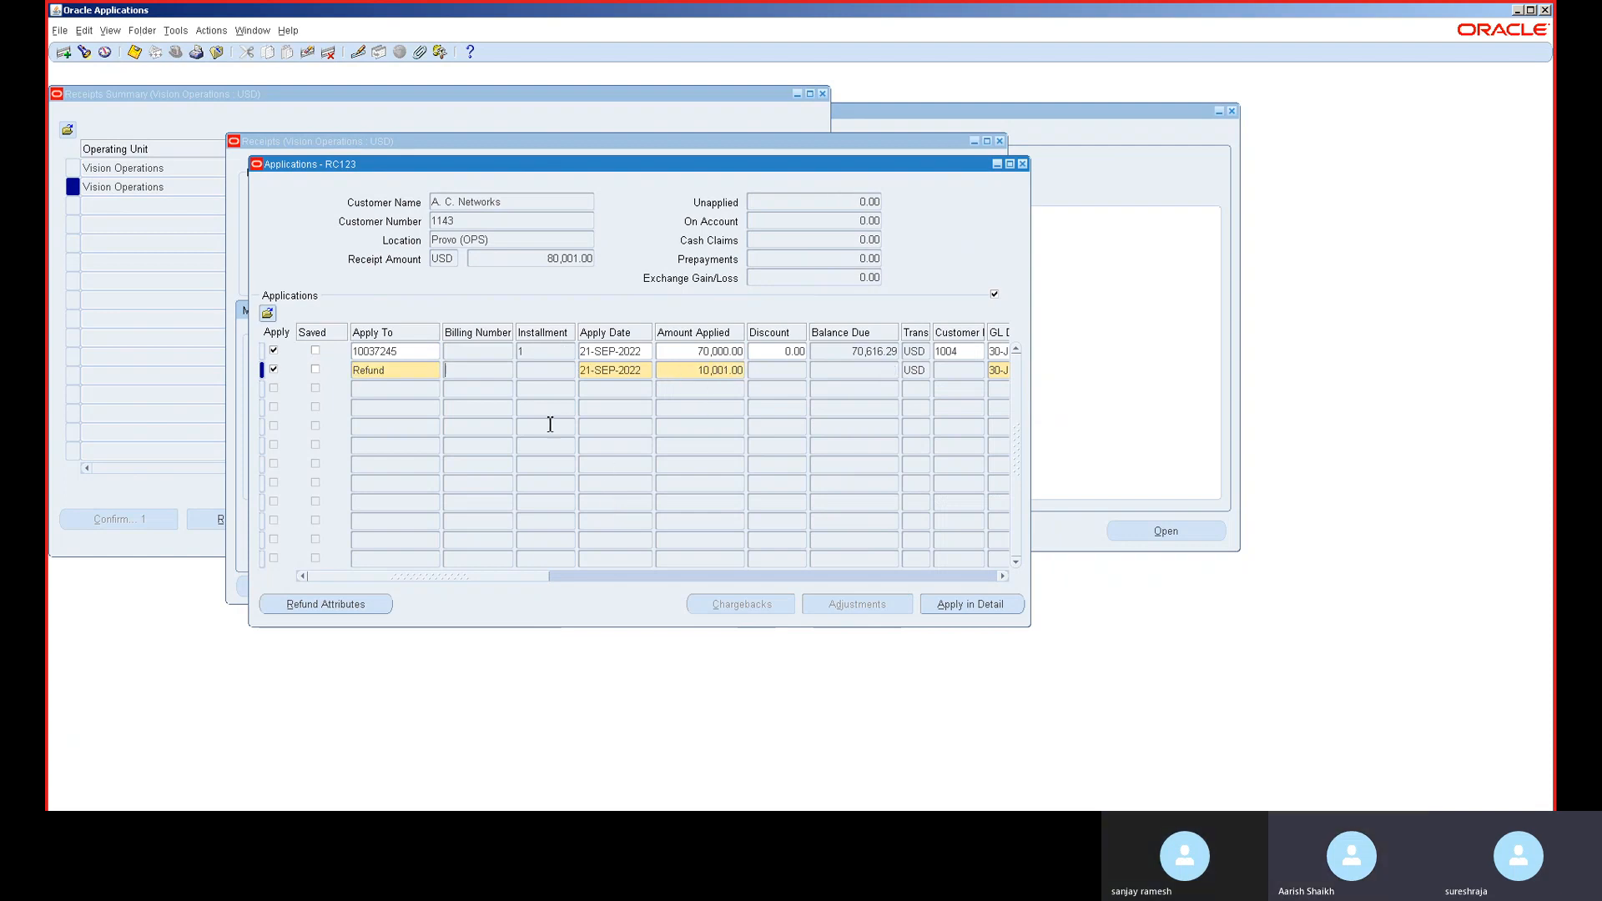
- In the refund attributes, set the refund payment method to Check
{"action": "left_click", "coordinate": [354, 616]}
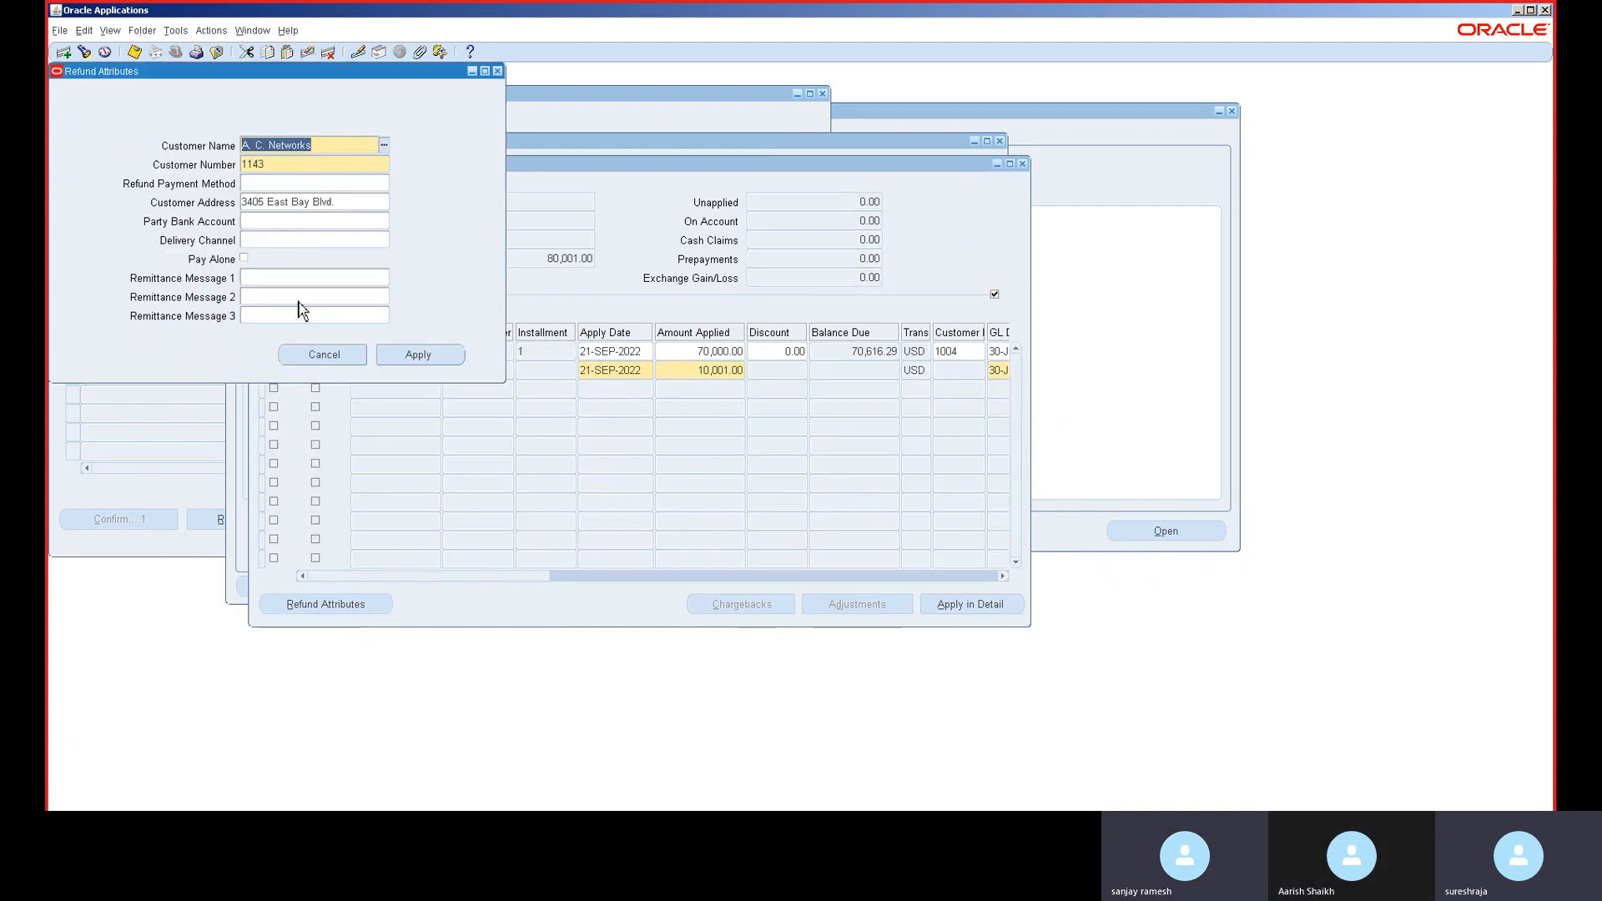
{"action": "left_click", "coordinate": [313, 184]}
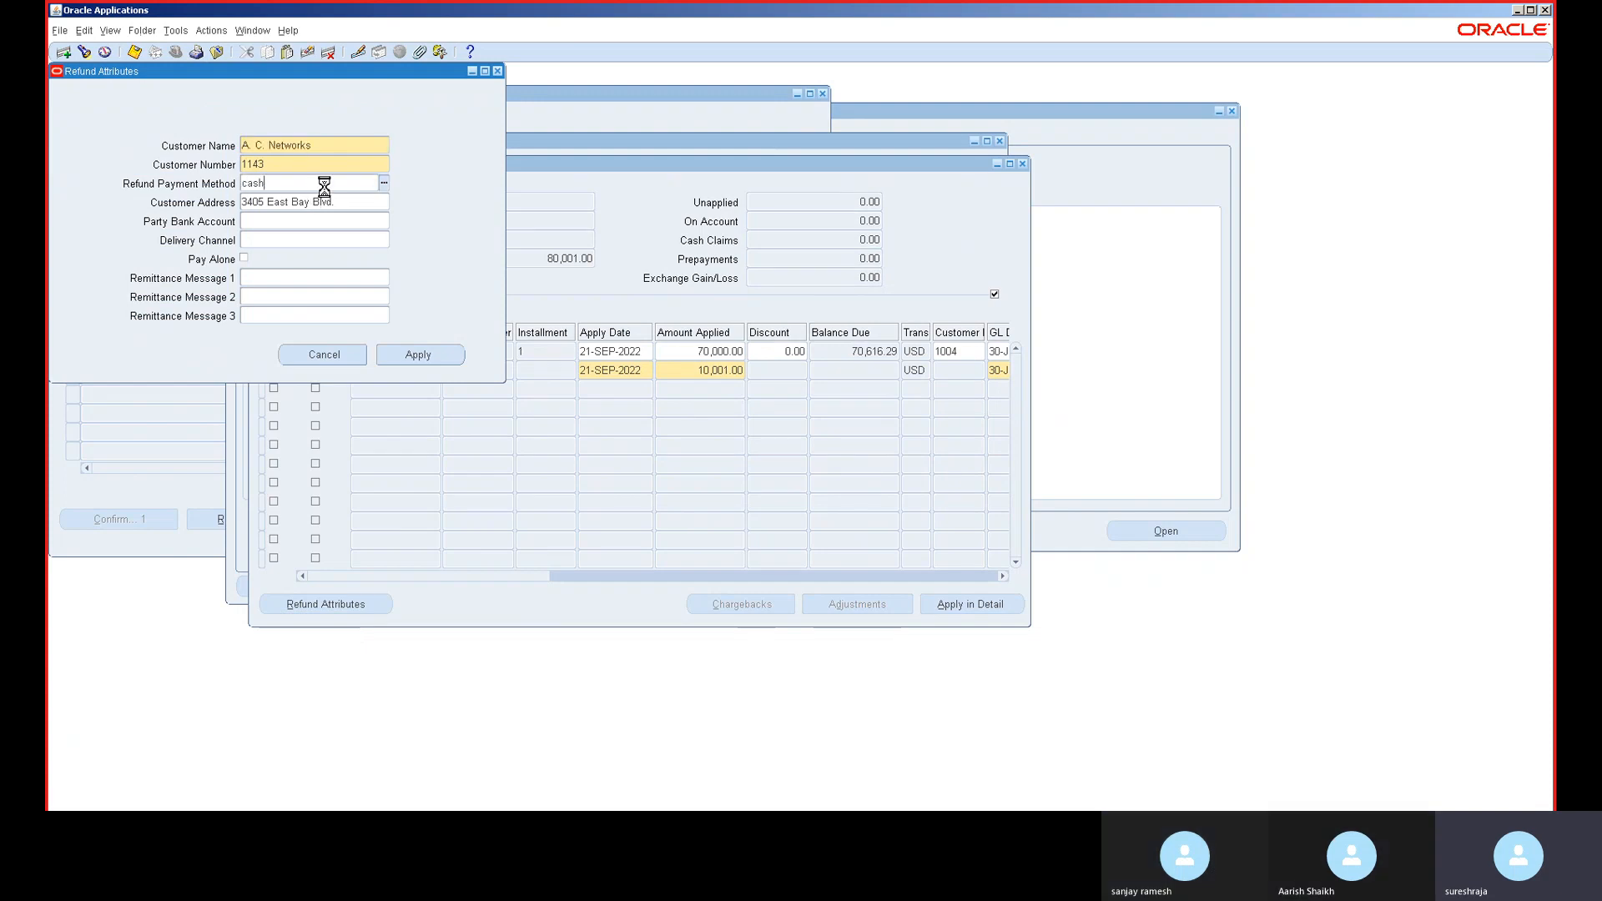
{"action": "double_click", "coordinate": [324, 184]}
{"action": "key", "text": "BackSpace"}
{"action": "left_click", "coordinate": [378, 184]}
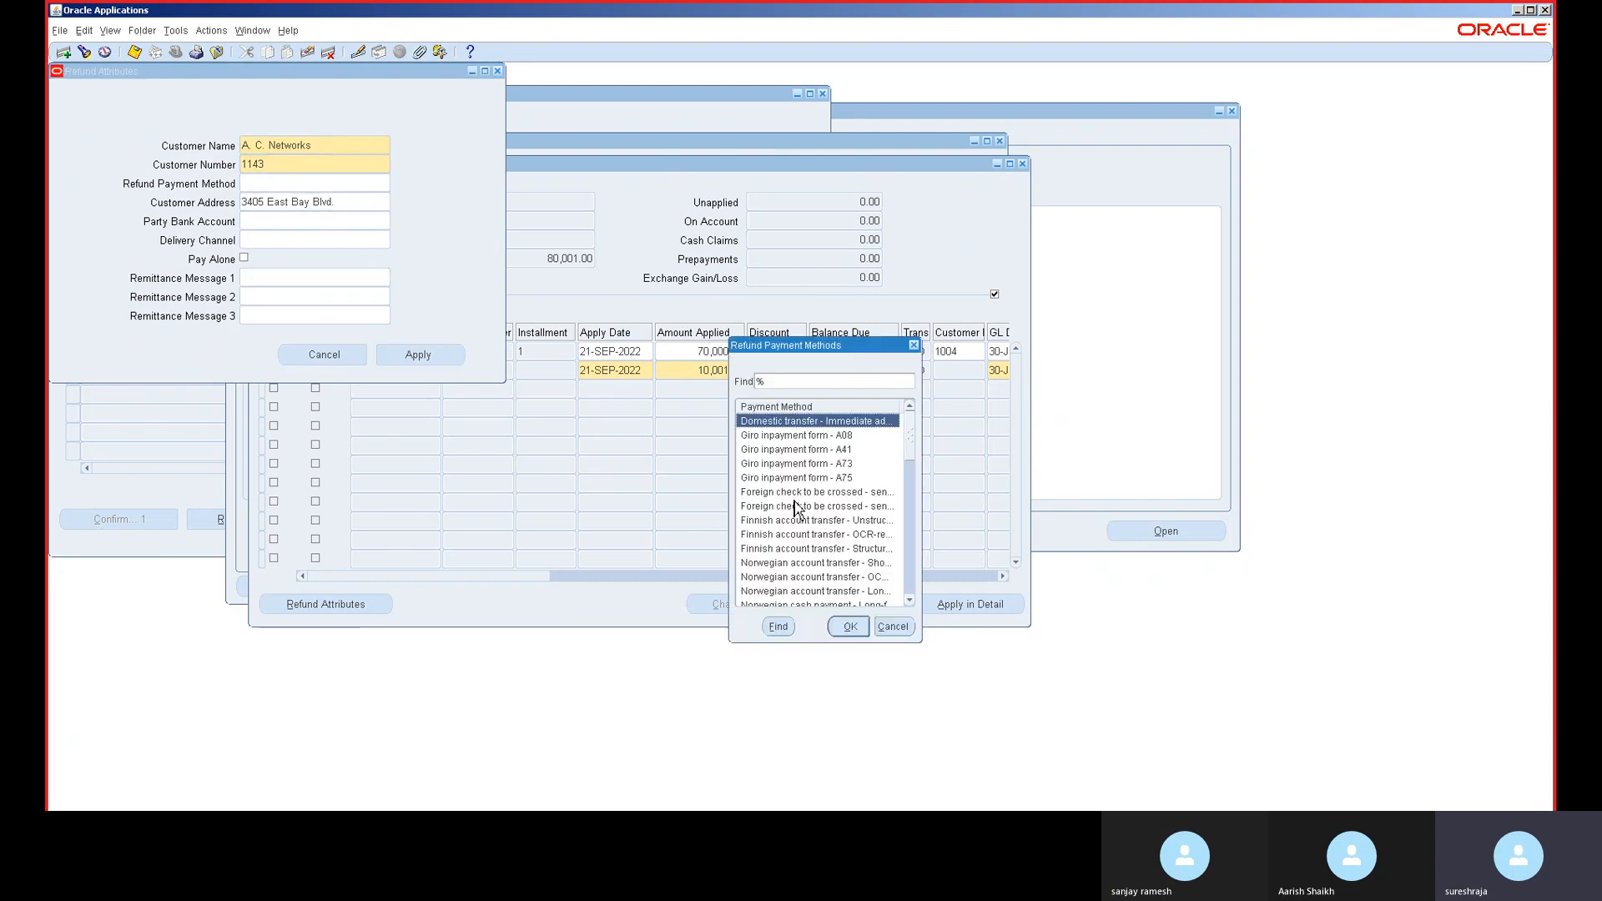
{"action": "type", "text": "c"}
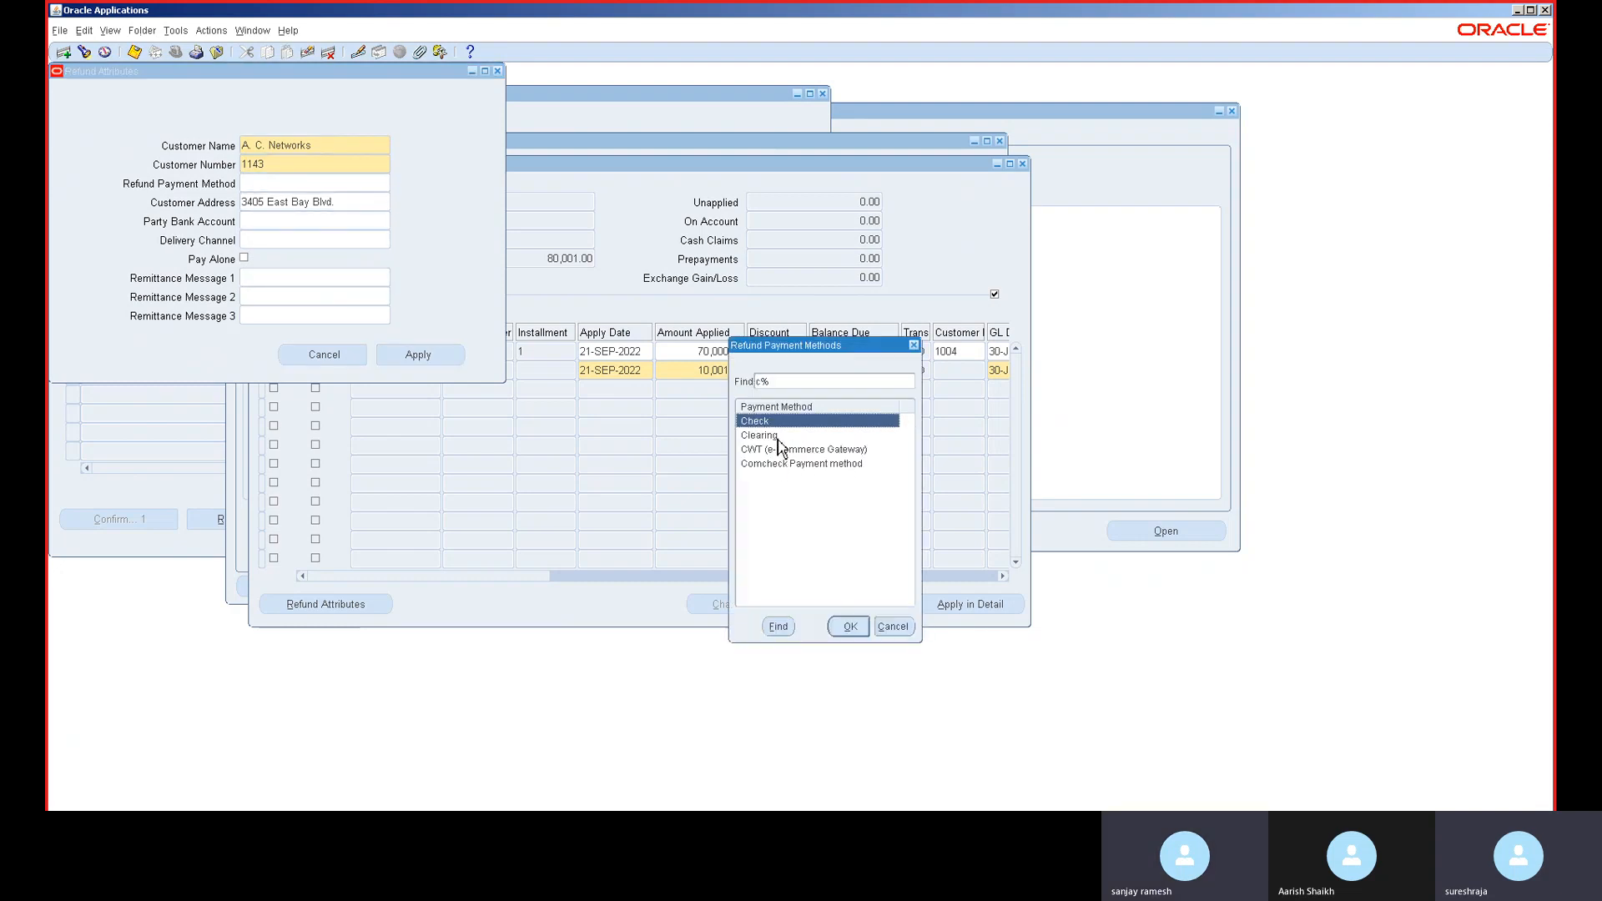
{"action": "double_click", "coordinate": [774, 422]}
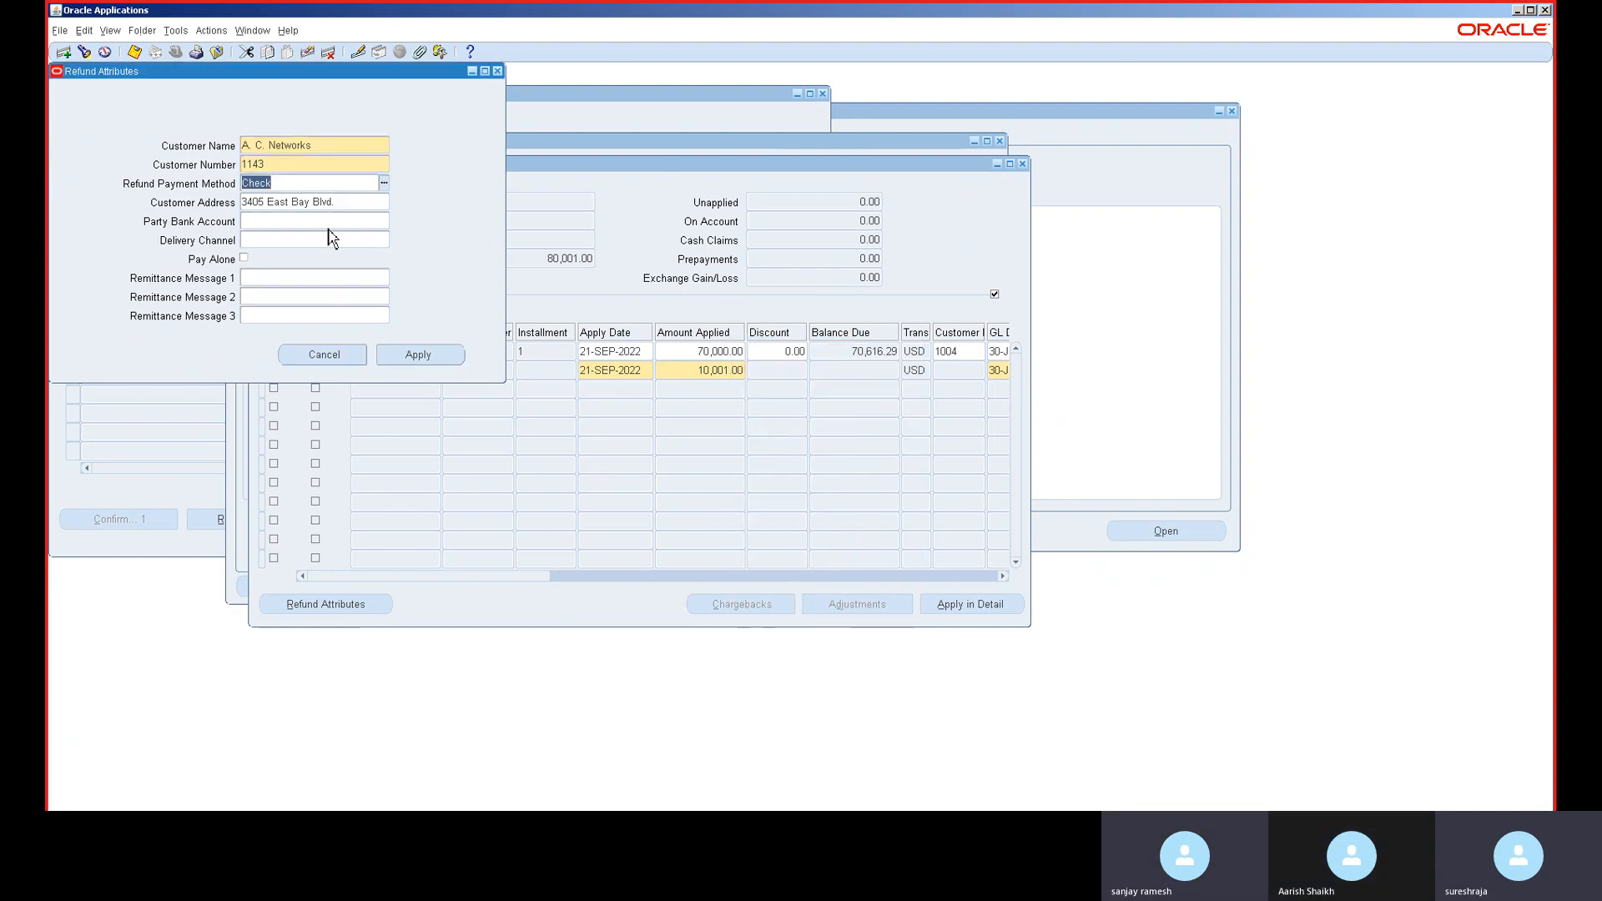
- Try applying the refund line with date 30APR2022, hitting closed-period and positive-refund-amount errors
{"action": "left_click", "coordinate": [435, 358]}
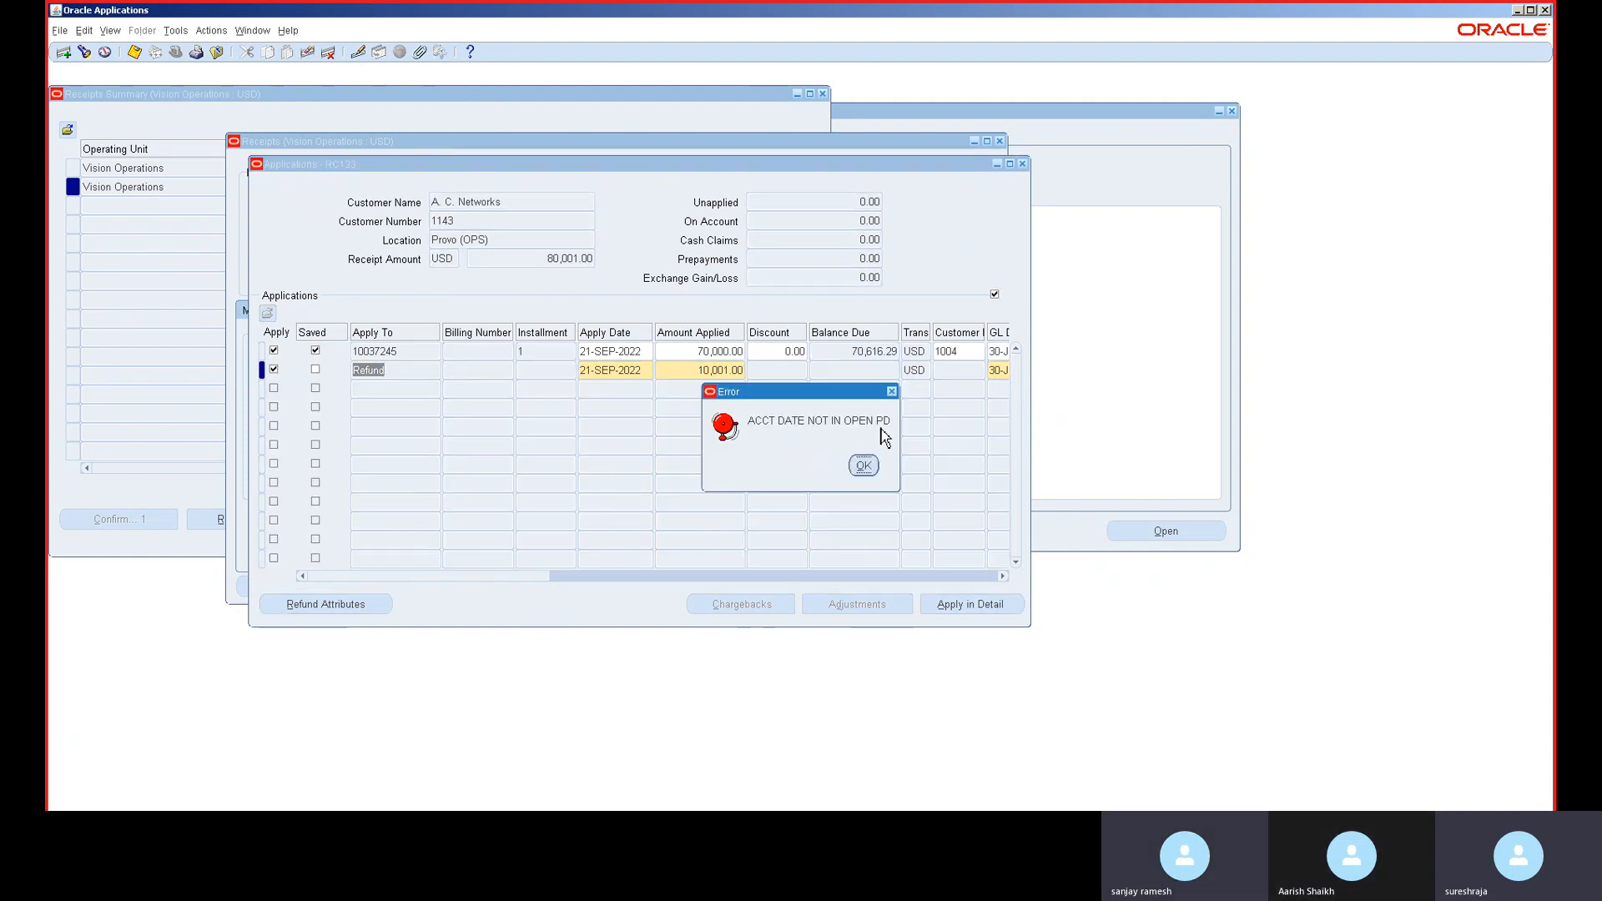
{"action": "left_click", "coordinate": [864, 465]}
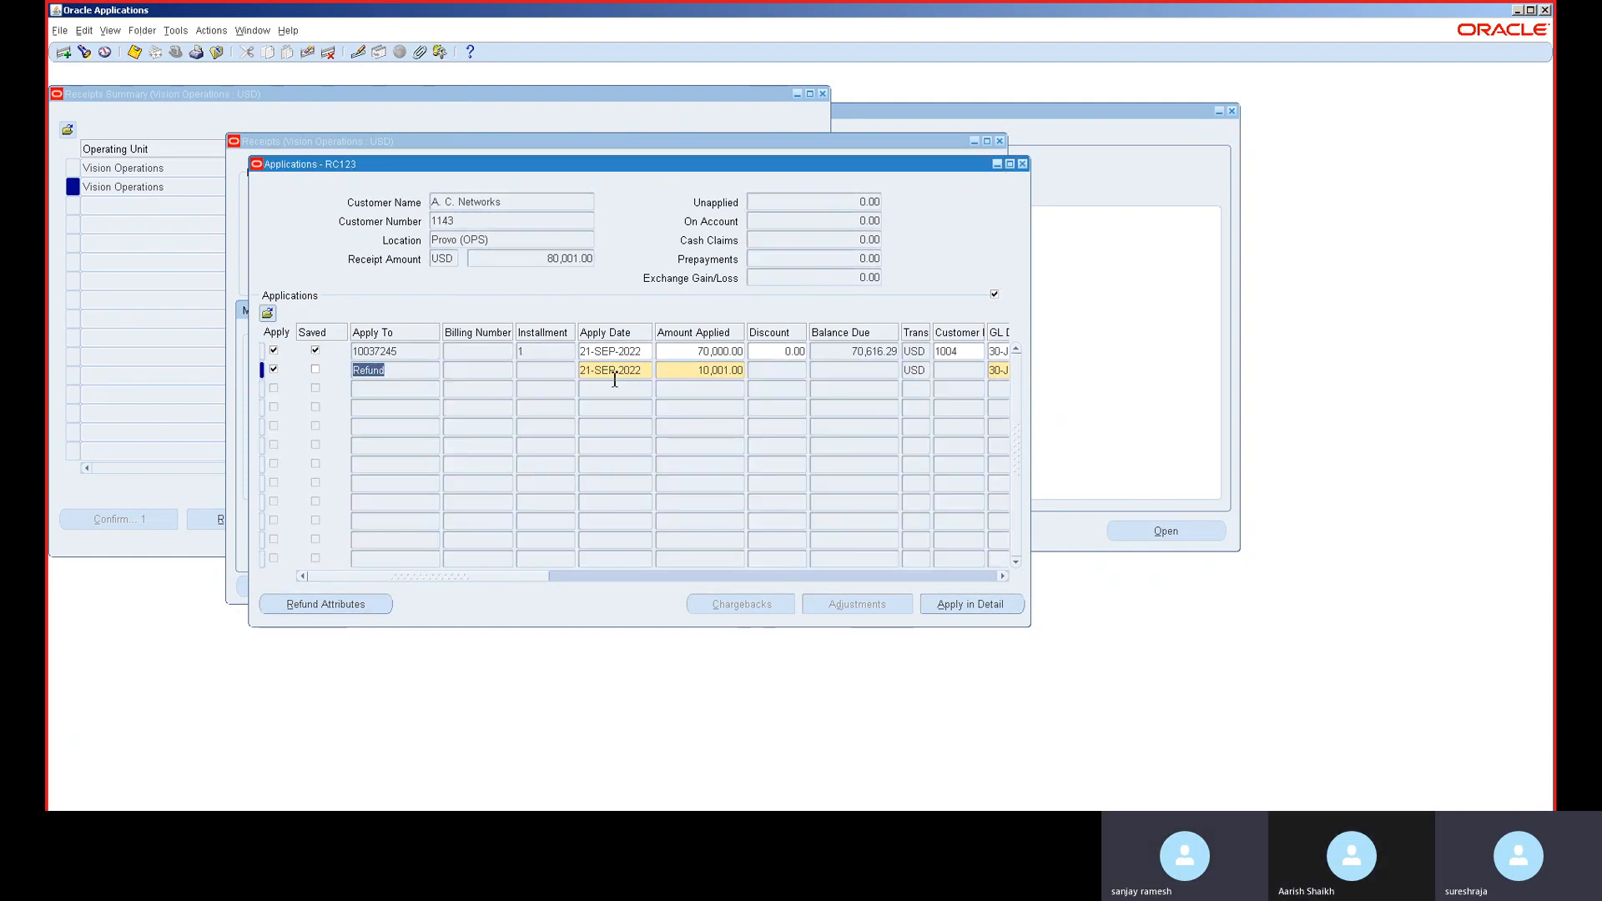
{"action": "key", "text": "Tab"}
{"action": "key", "text": "Tab"}
{"action": "type", "text": "3"}
{"action": "type", "text": "0APR2022"}
{"action": "key", "text": "Tab"}
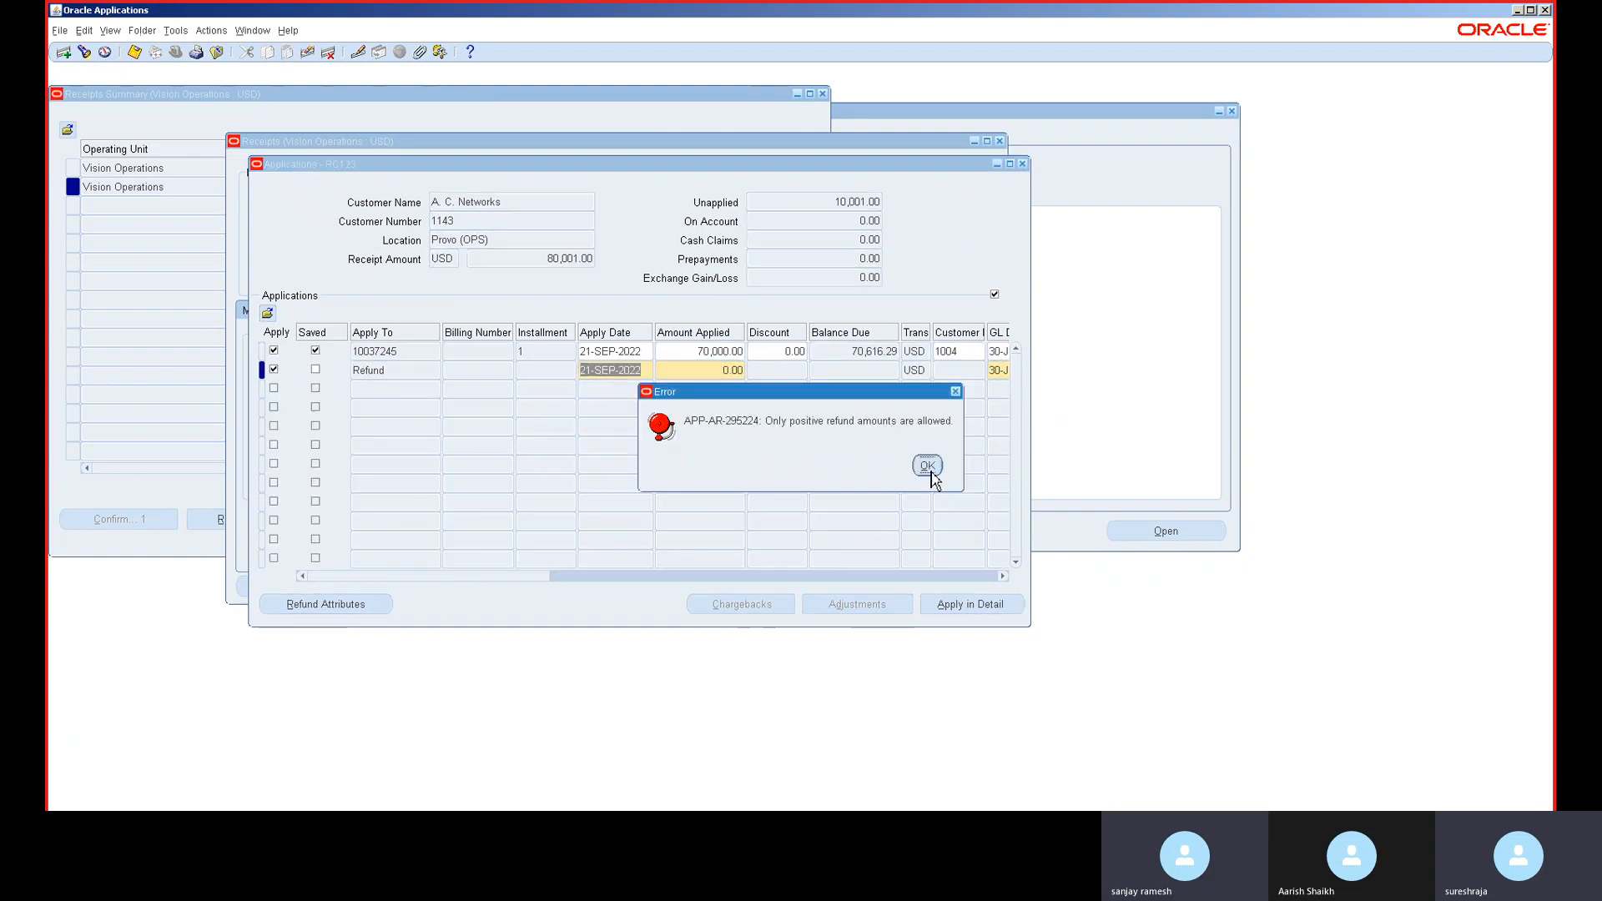
{"action": "left_click", "coordinate": [927, 466]}
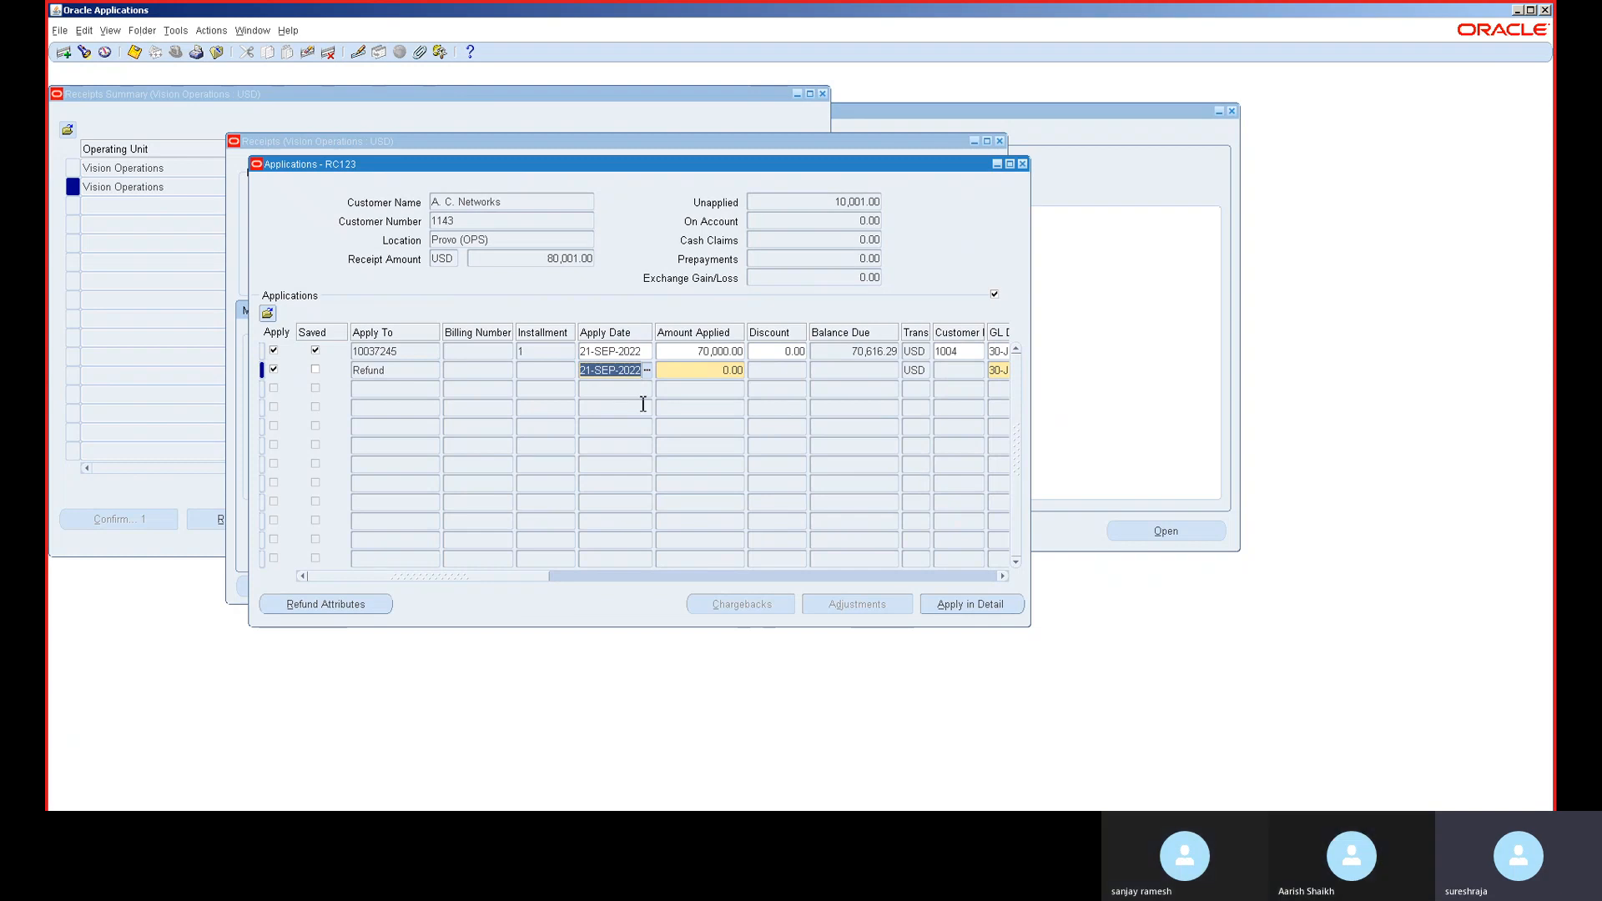
{"action": "type", "text": "30APR2014"}
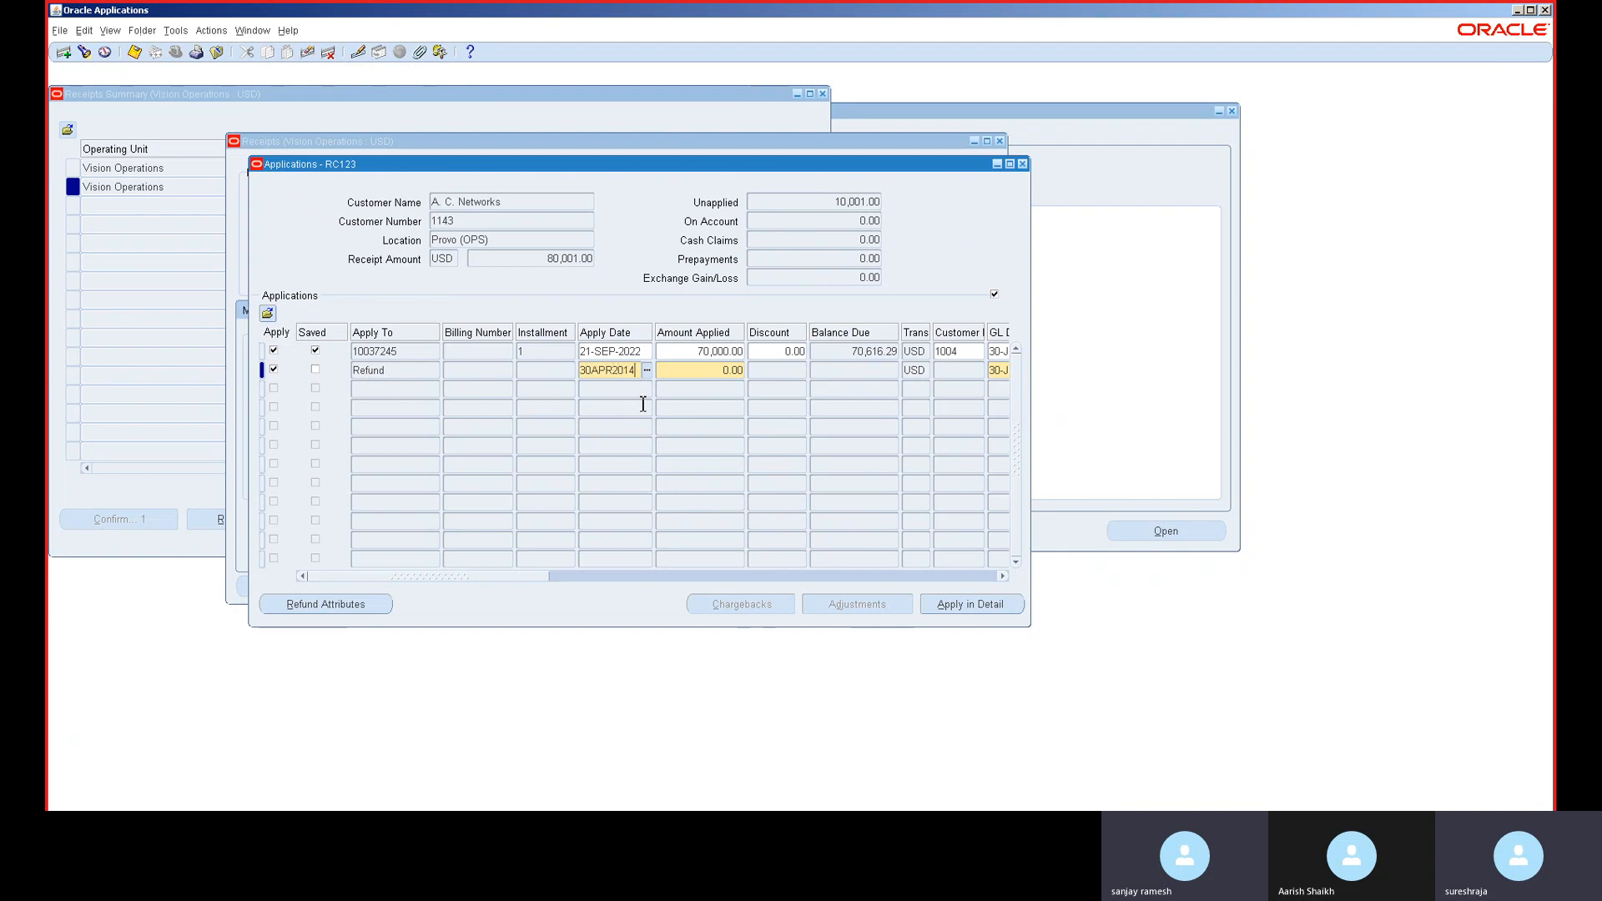
{"action": "key", "text": "Tab"}
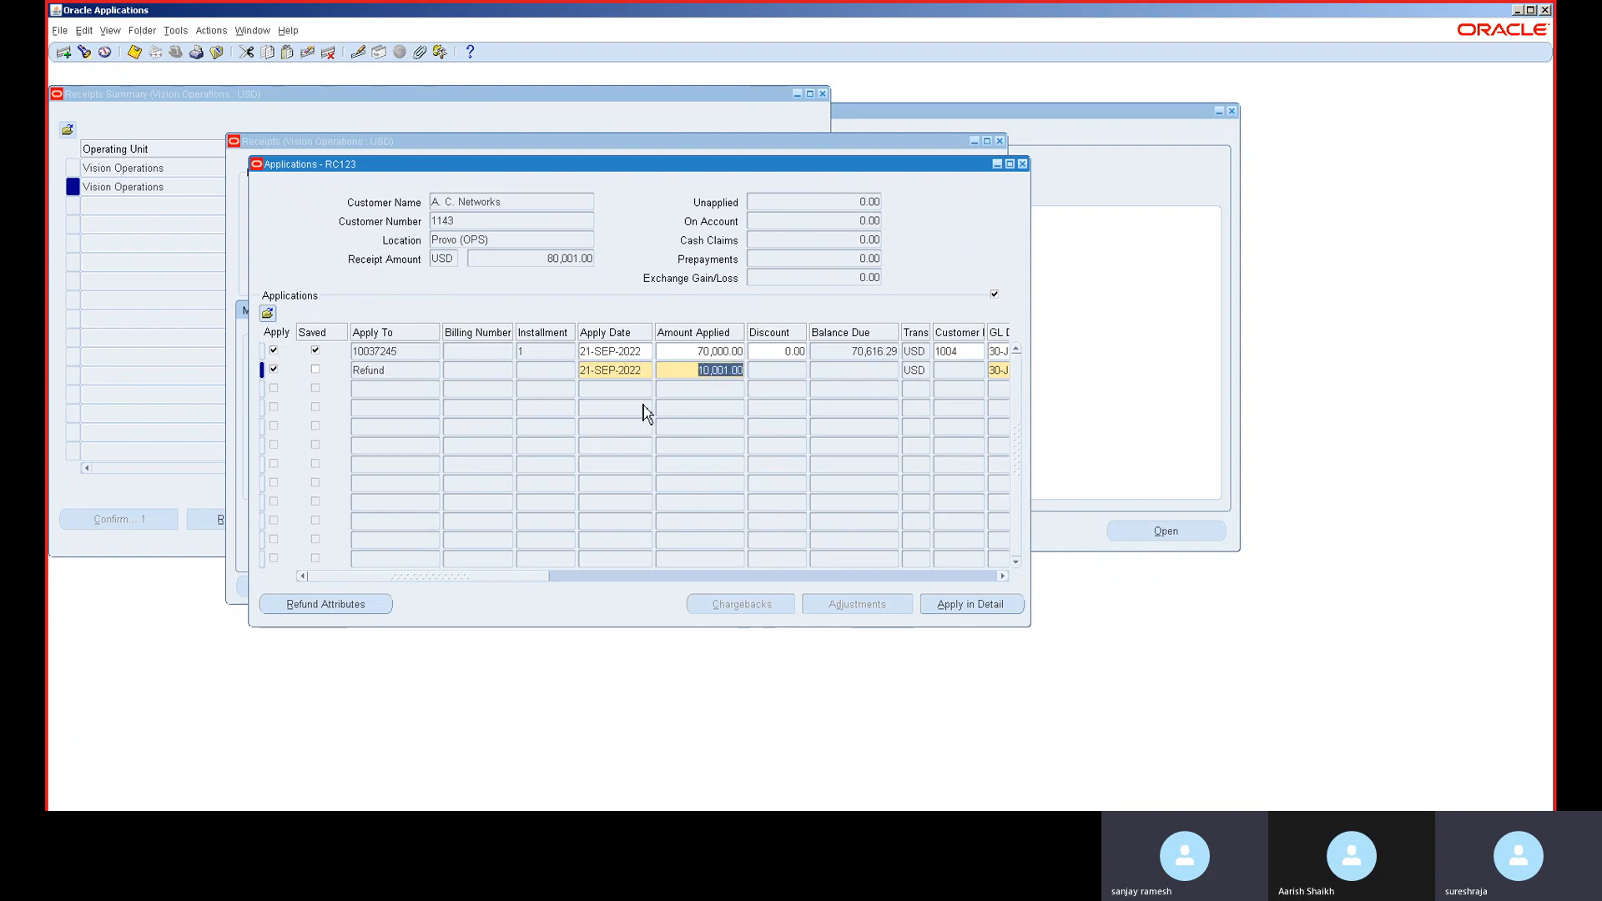
- Re-enter 30APR2022 as the refund row's apply date; the refund amount error keeps recurring
{"action": "key", "text": "shift+Tab"}
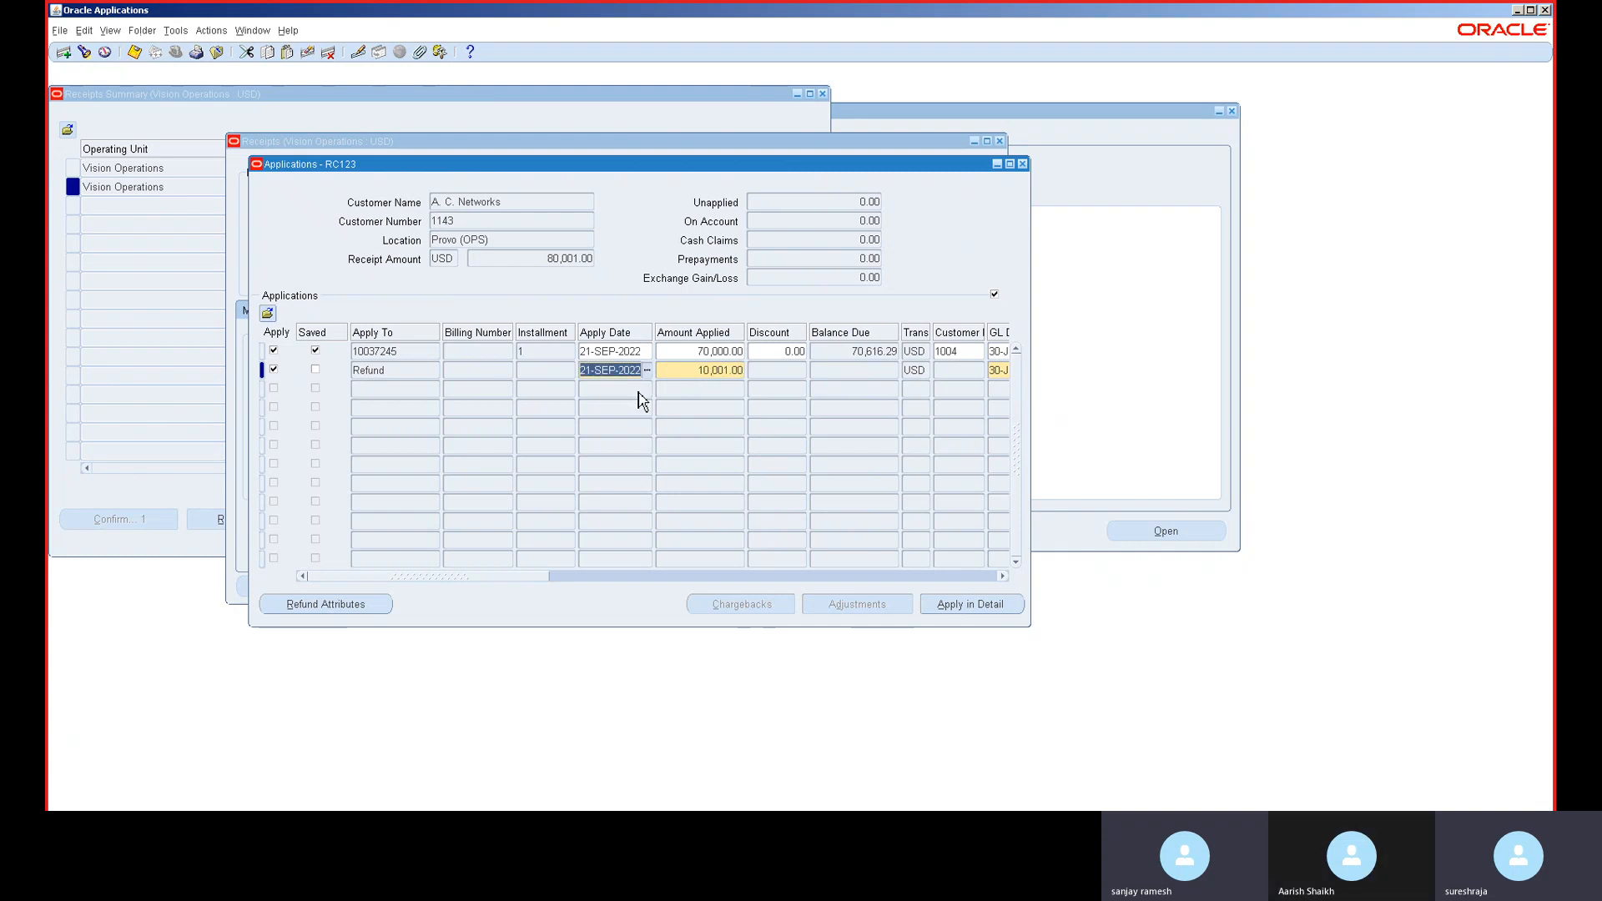
{"action": "type", "text": "30A"}
{"action": "type", "text": "PR2022"}
{"action": "key", "text": "Tab"}
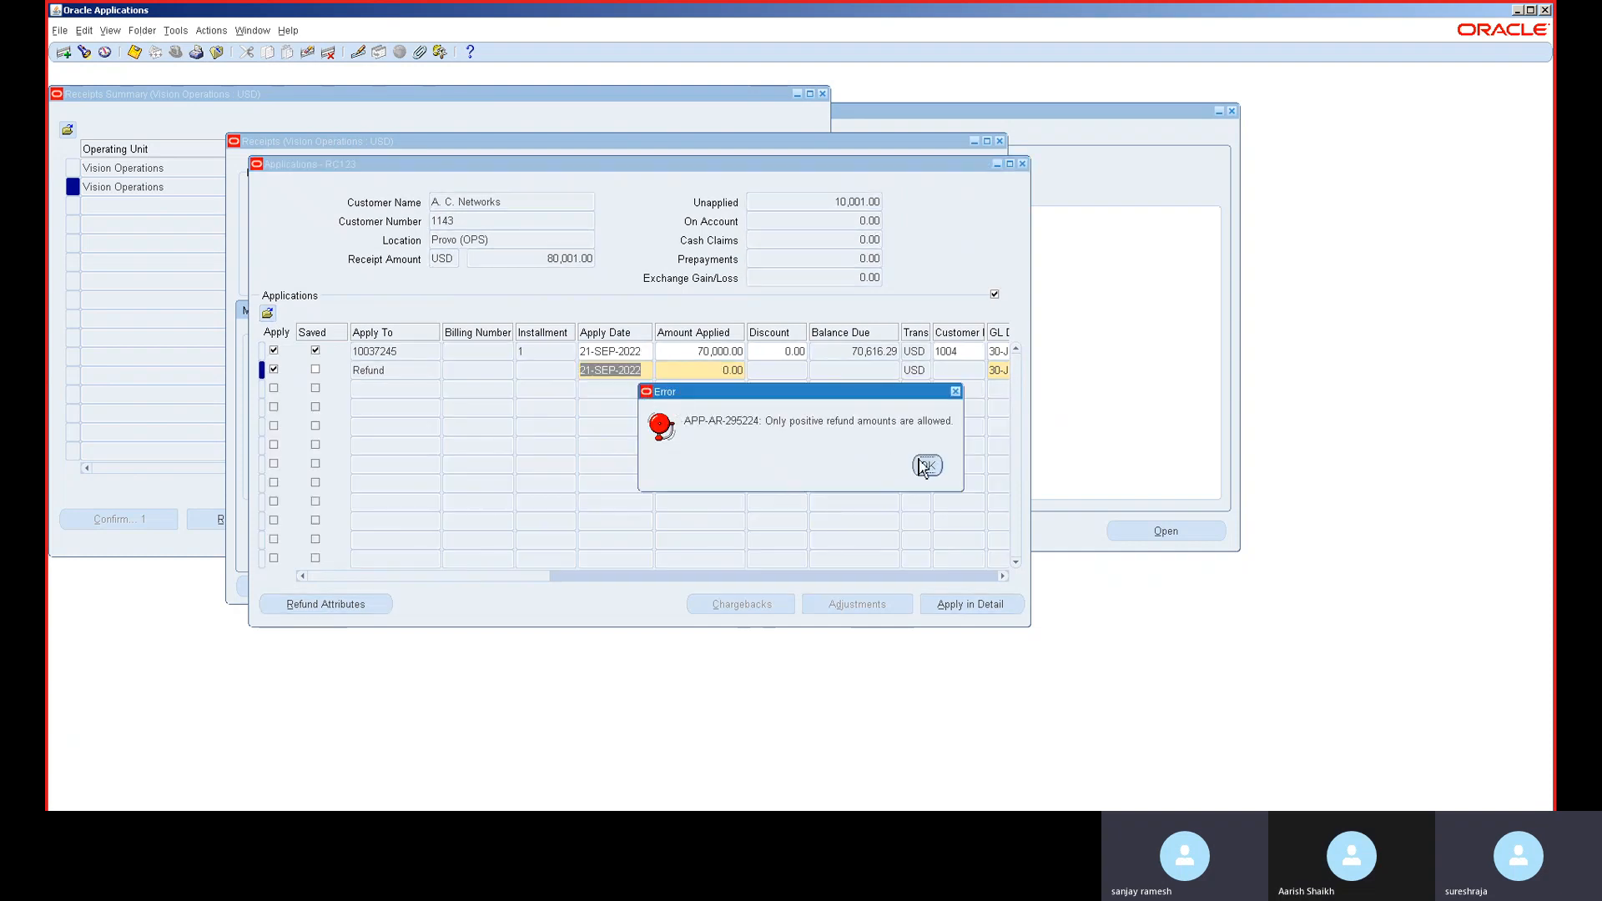
{"action": "left_click", "coordinate": [926, 464]}
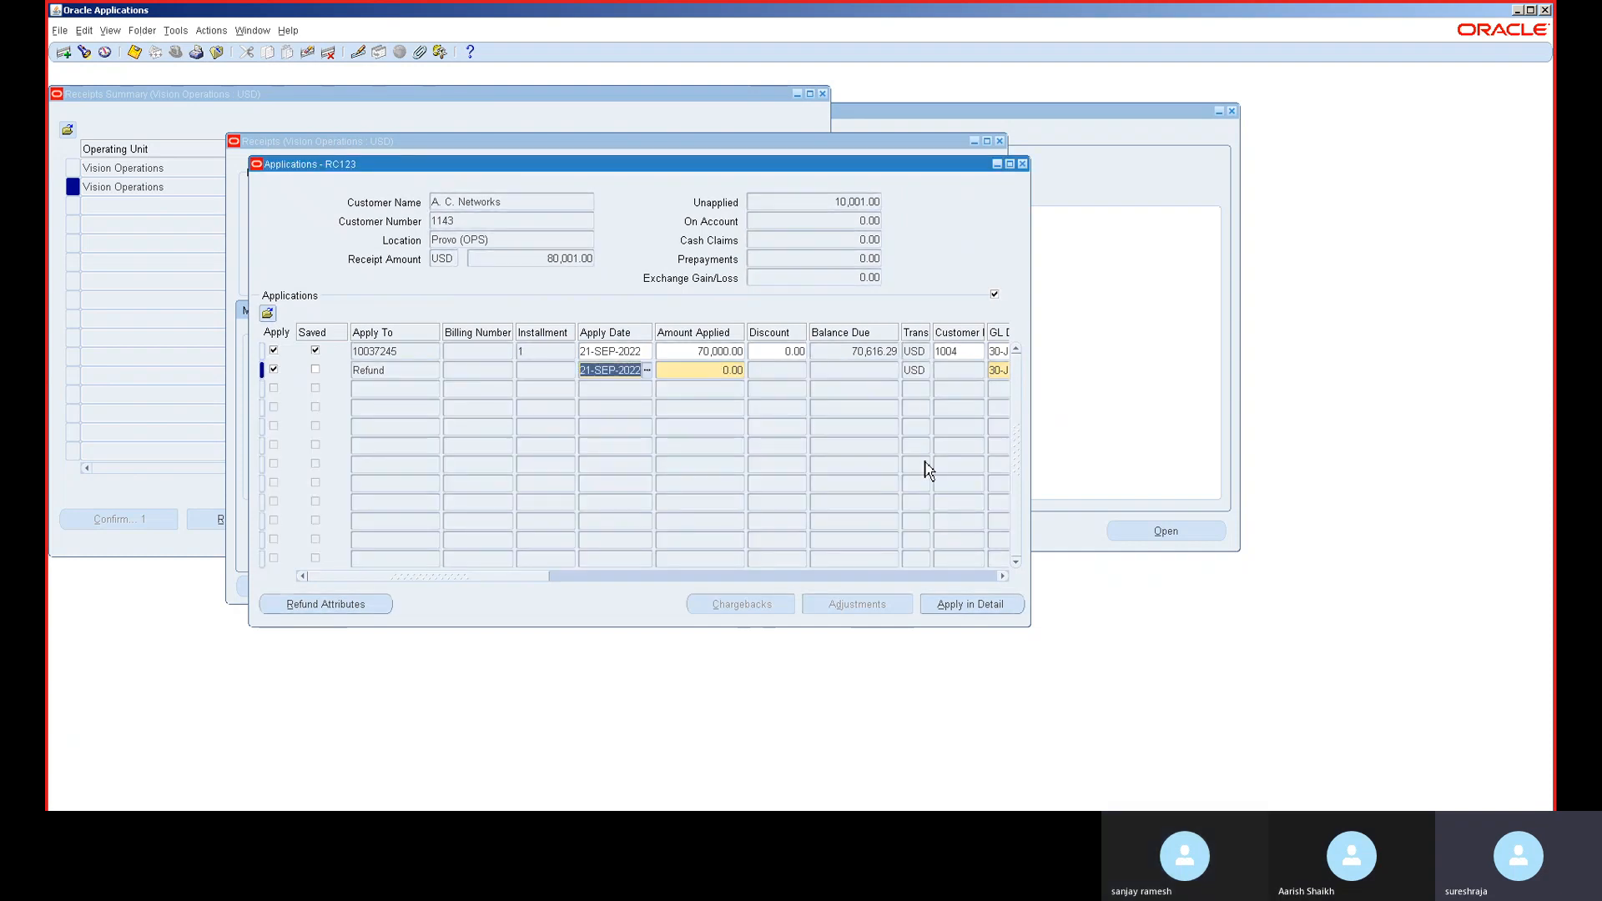
{"action": "key", "text": "Tab"}
{"action": "left_click", "coordinate": [925, 462]}
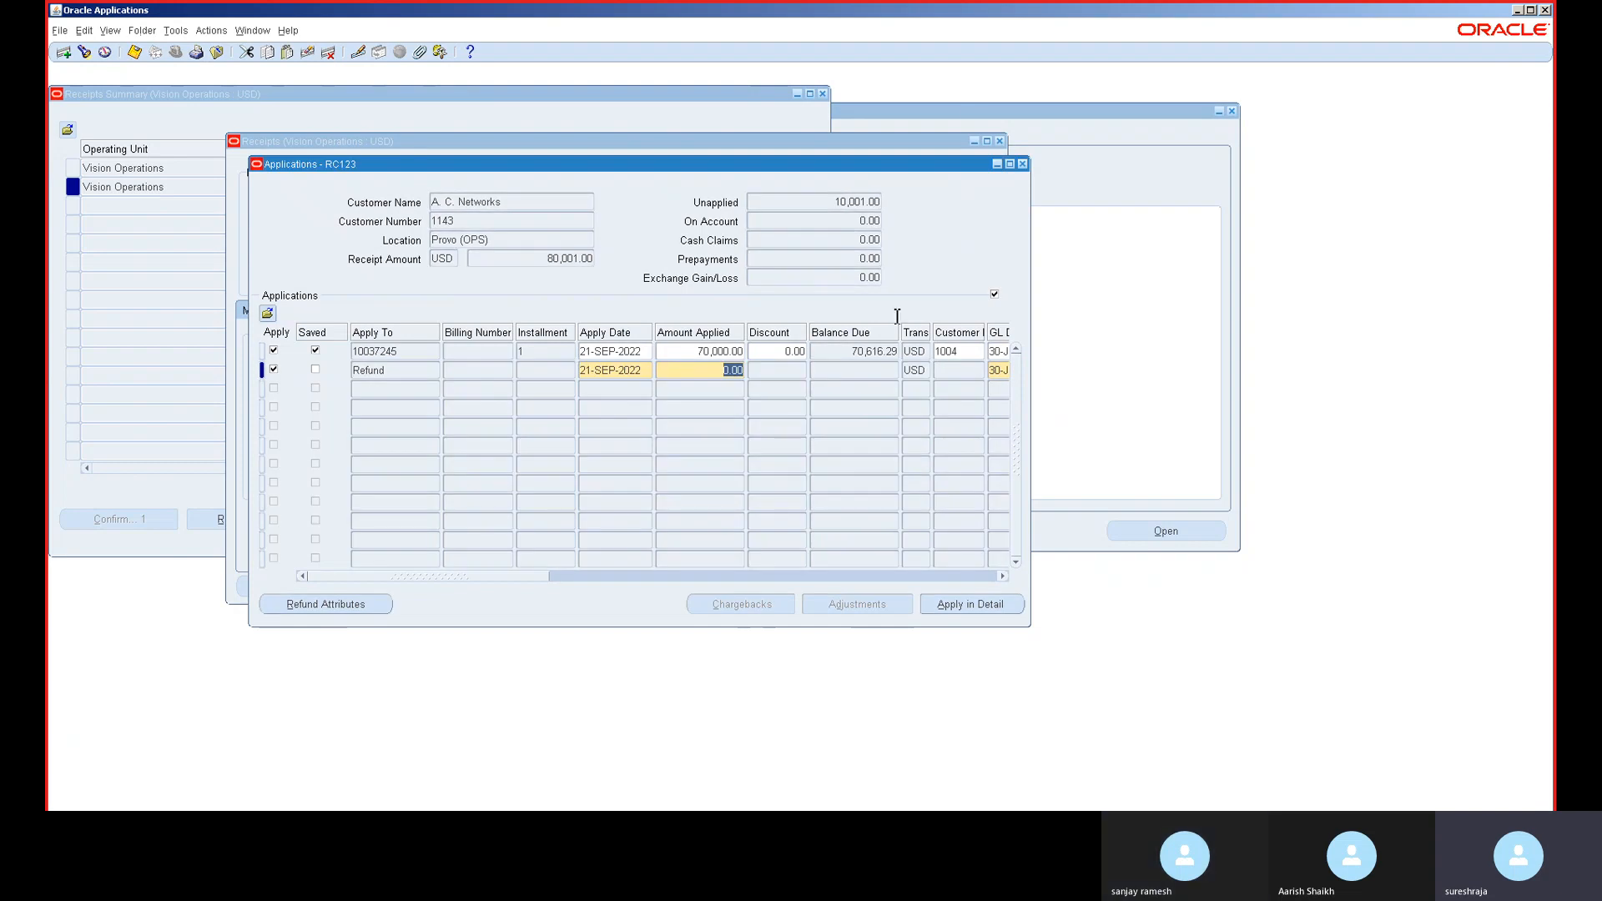
- Close the Applications window and receipt forms, confirming the close despite the errors
{"action": "left_click", "coordinate": [1021, 163]}
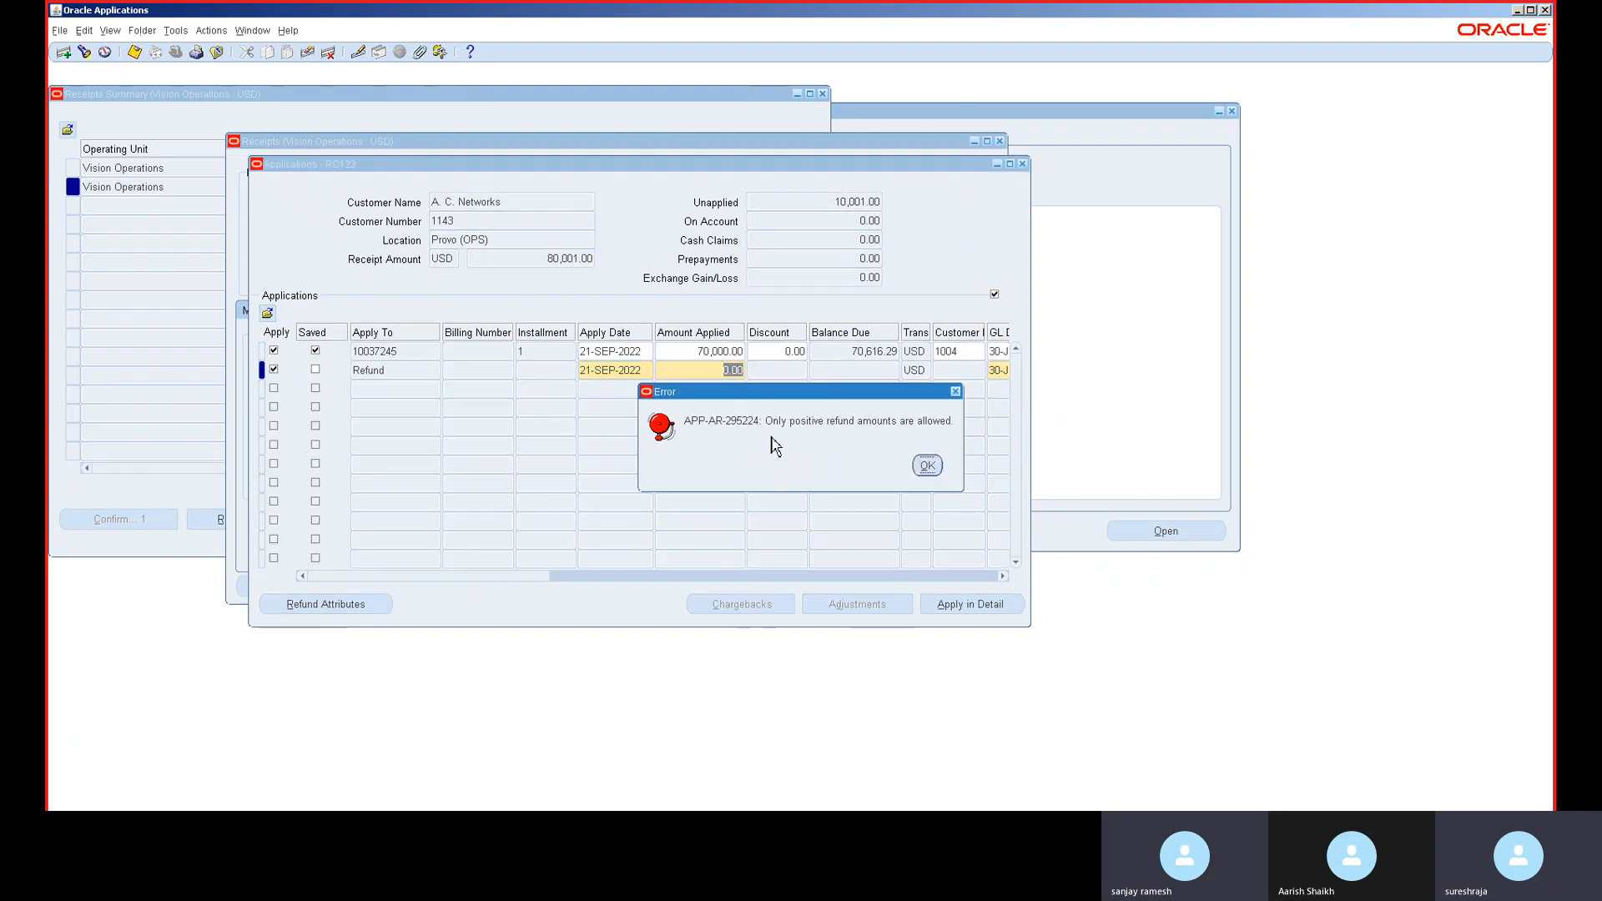
{"action": "left_click", "coordinate": [927, 465]}
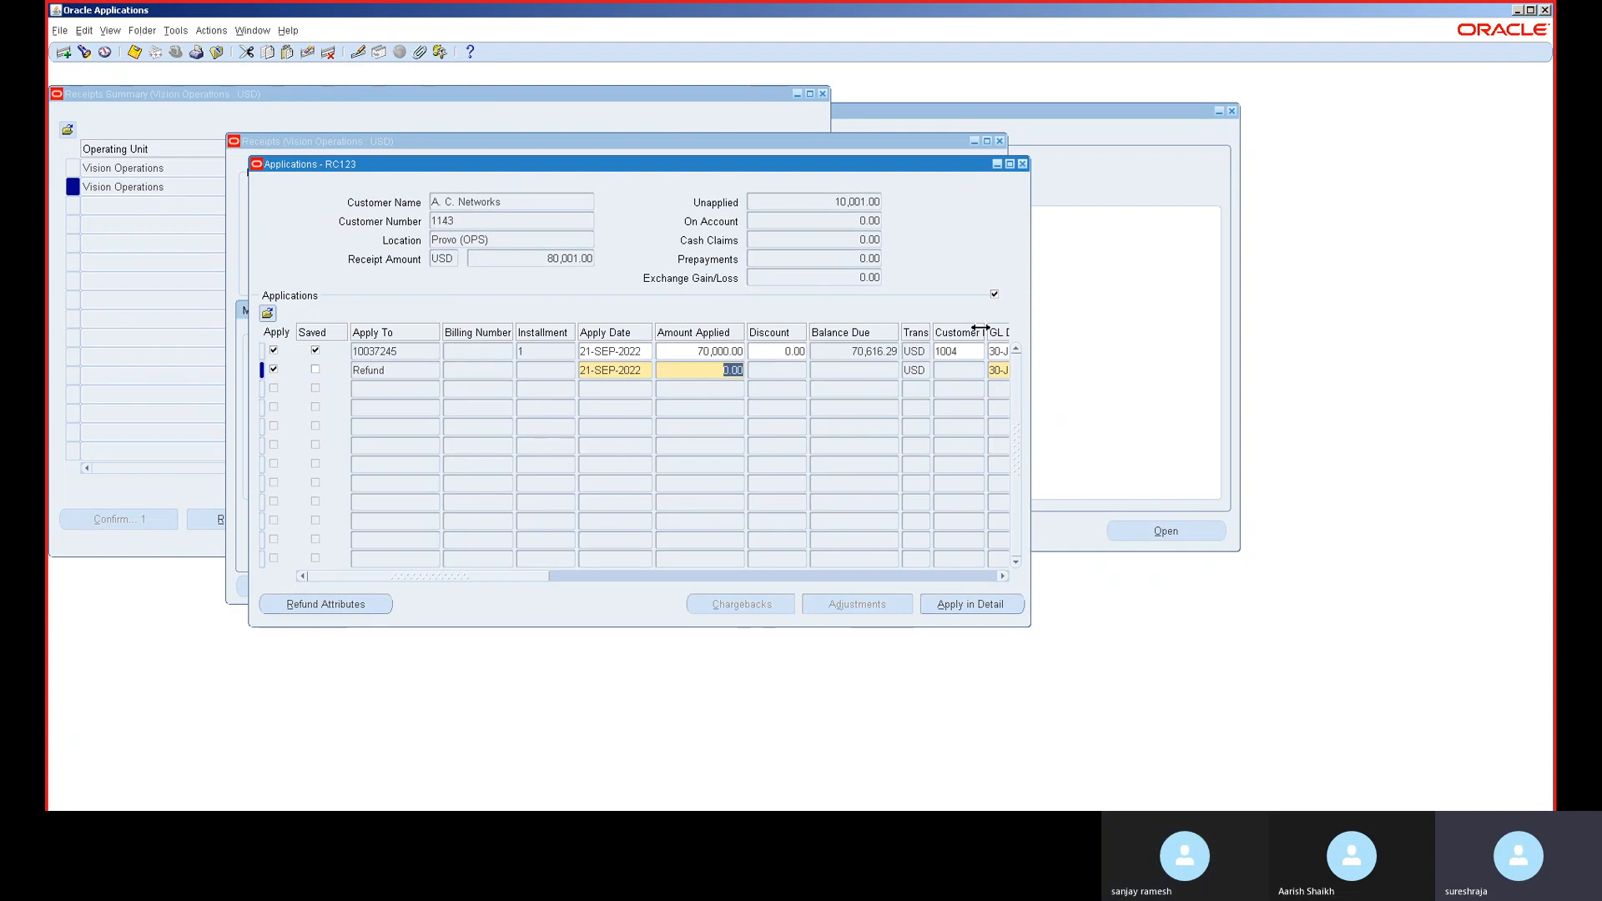
{"action": "left_click", "coordinate": [980, 328]}
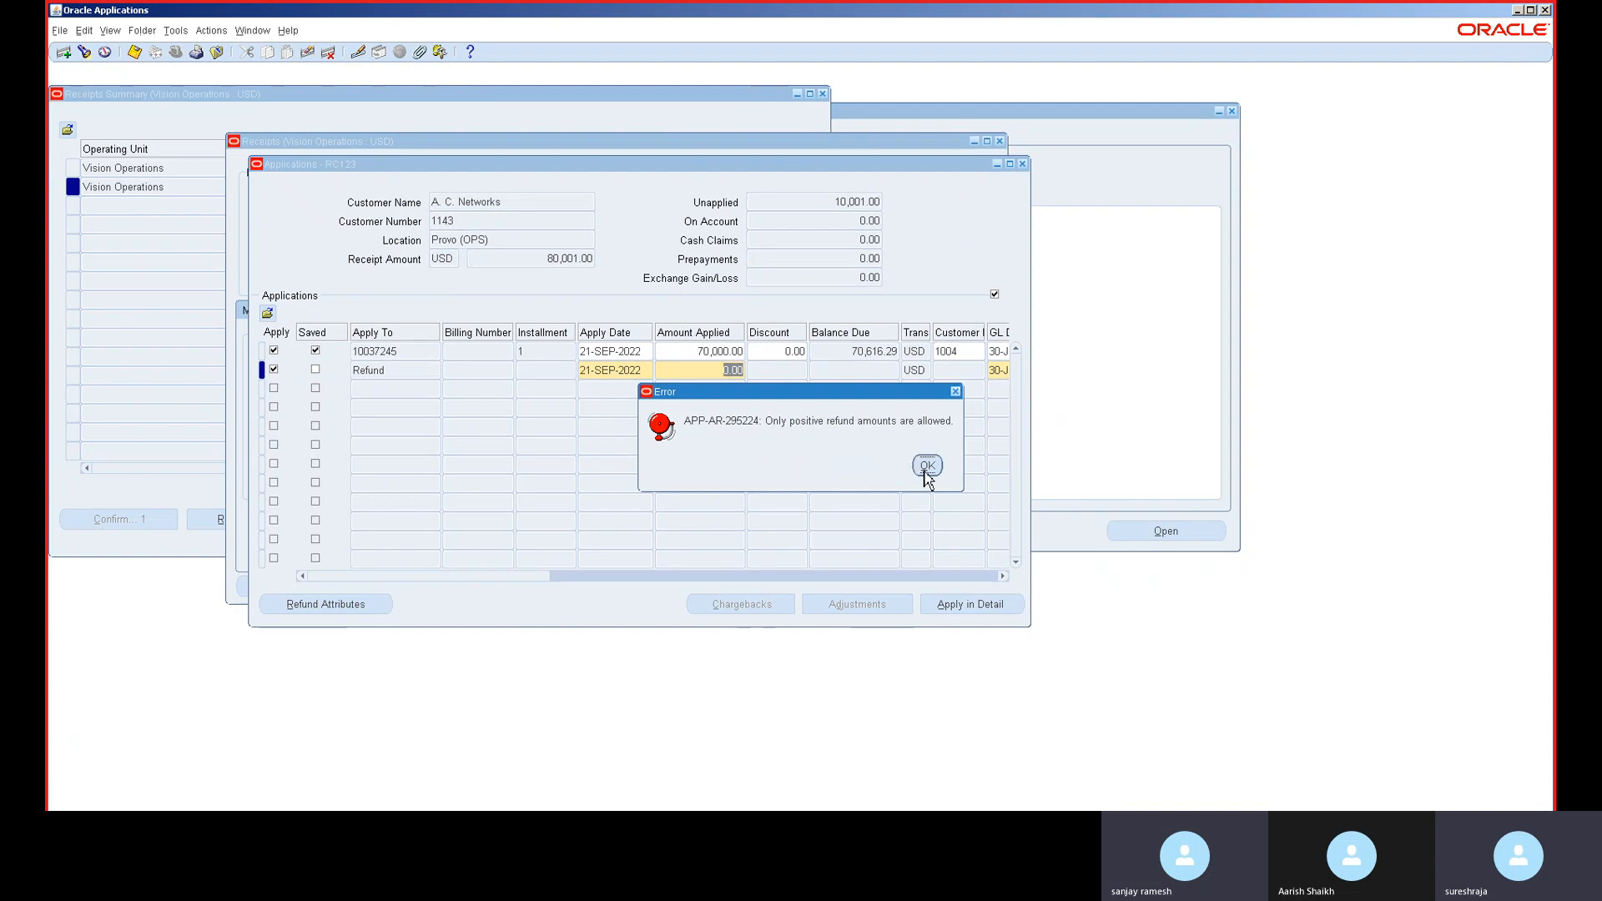
{"action": "left_click", "coordinate": [927, 466]}
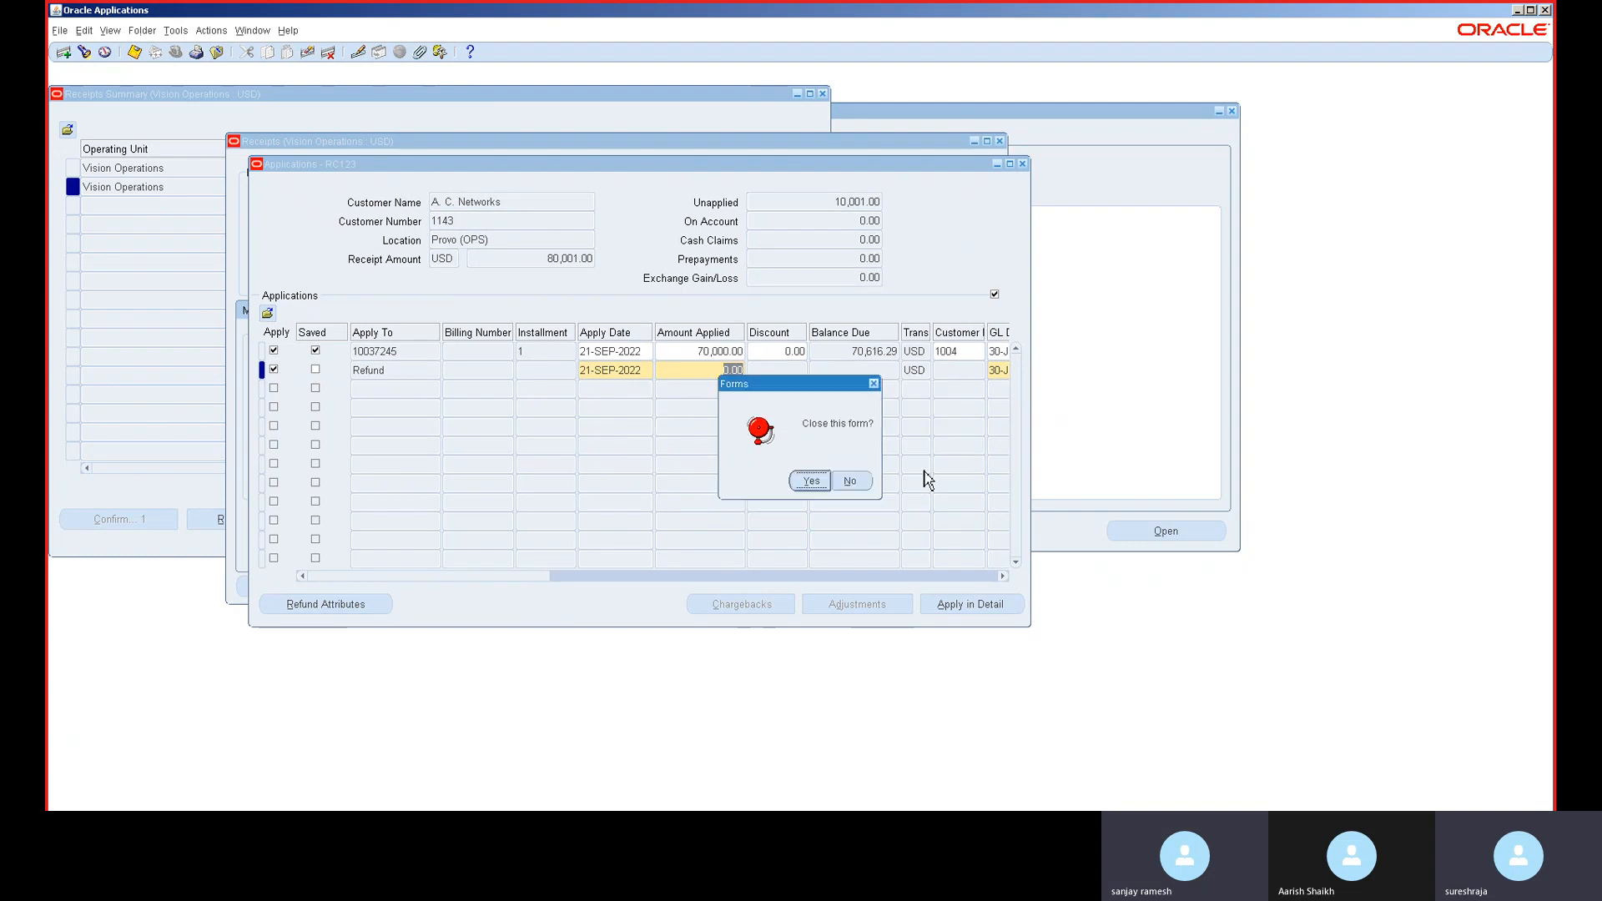
{"action": "left_click", "coordinate": [821, 482]}
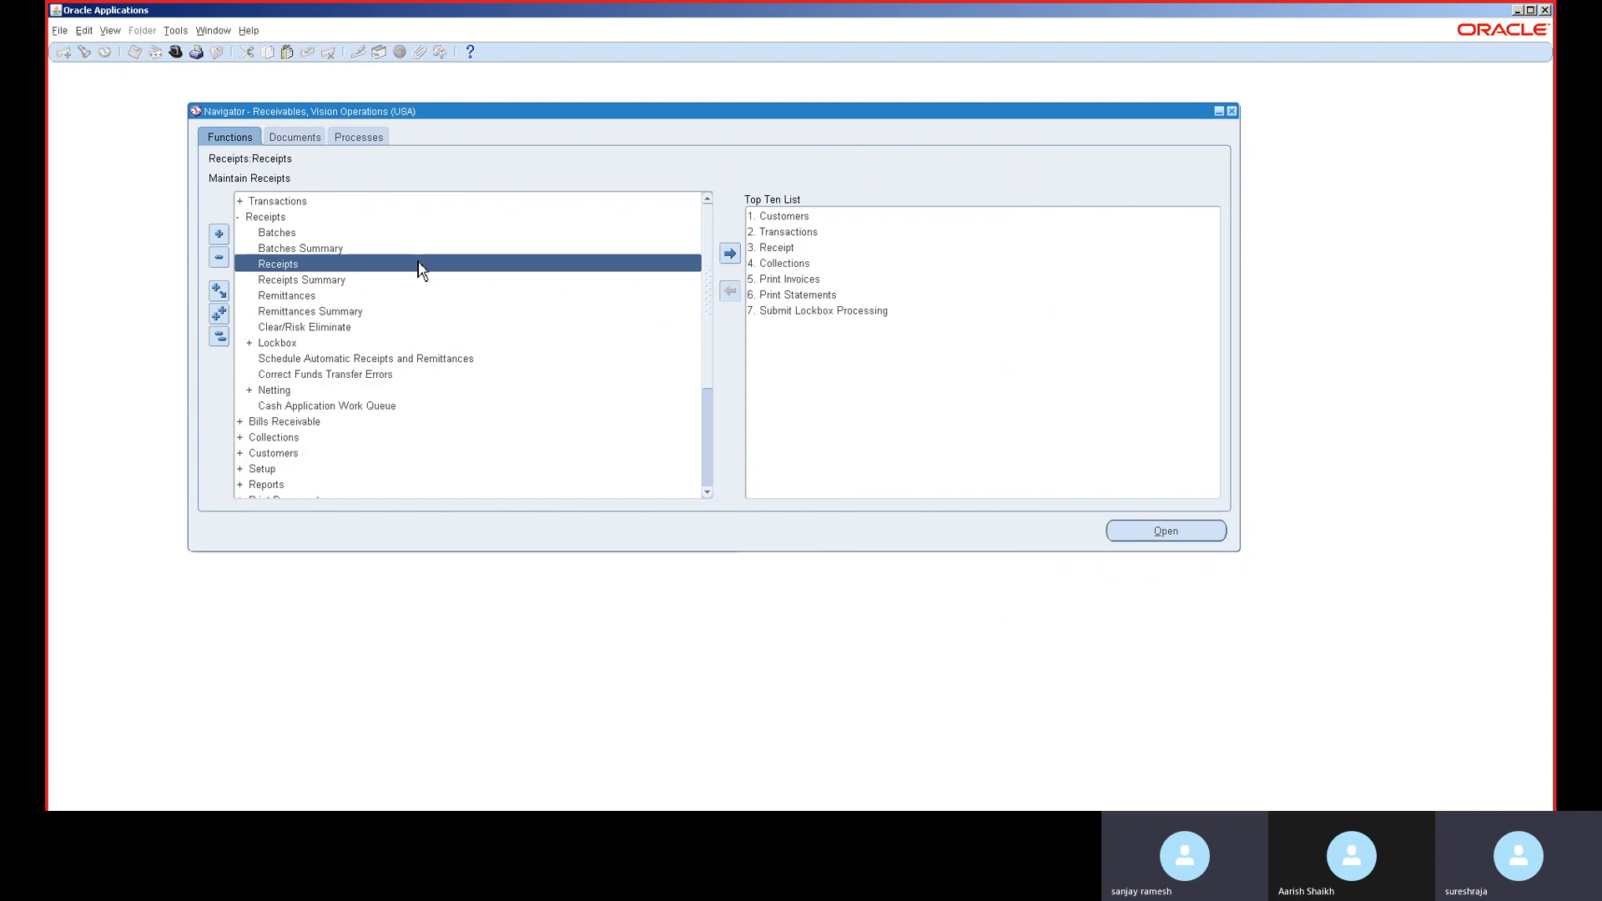
- Open Receipts and enter a Cash receipt dated 30-JUN-2014 for 5,000.00
{"action": "double_click", "coordinate": [419, 265]}
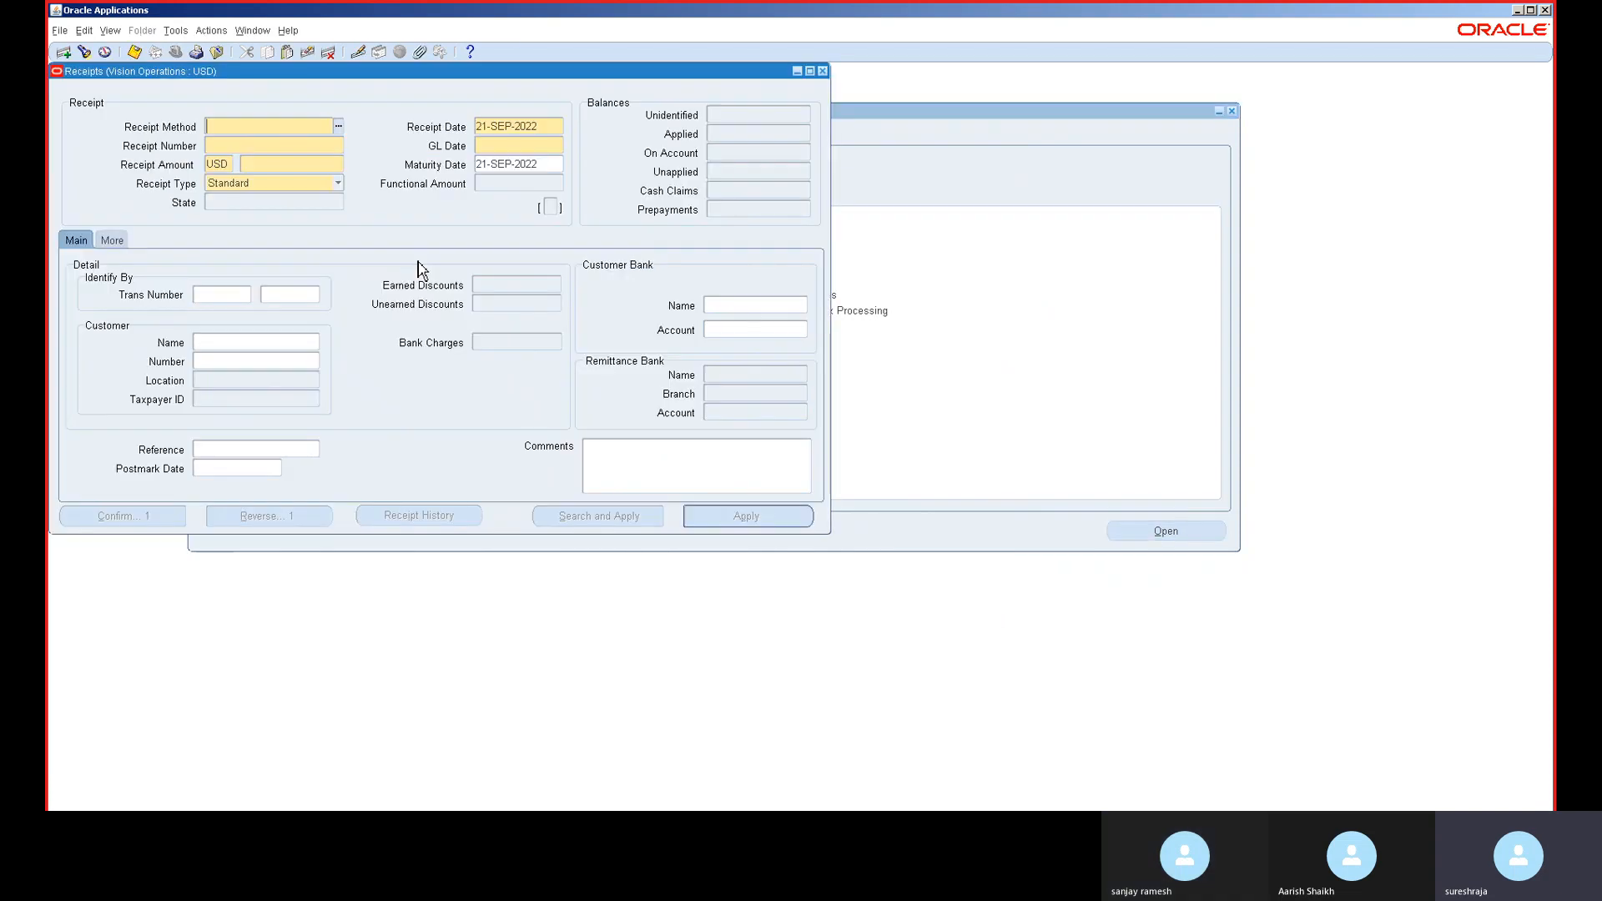
{"action": "type", "text": "cash"}
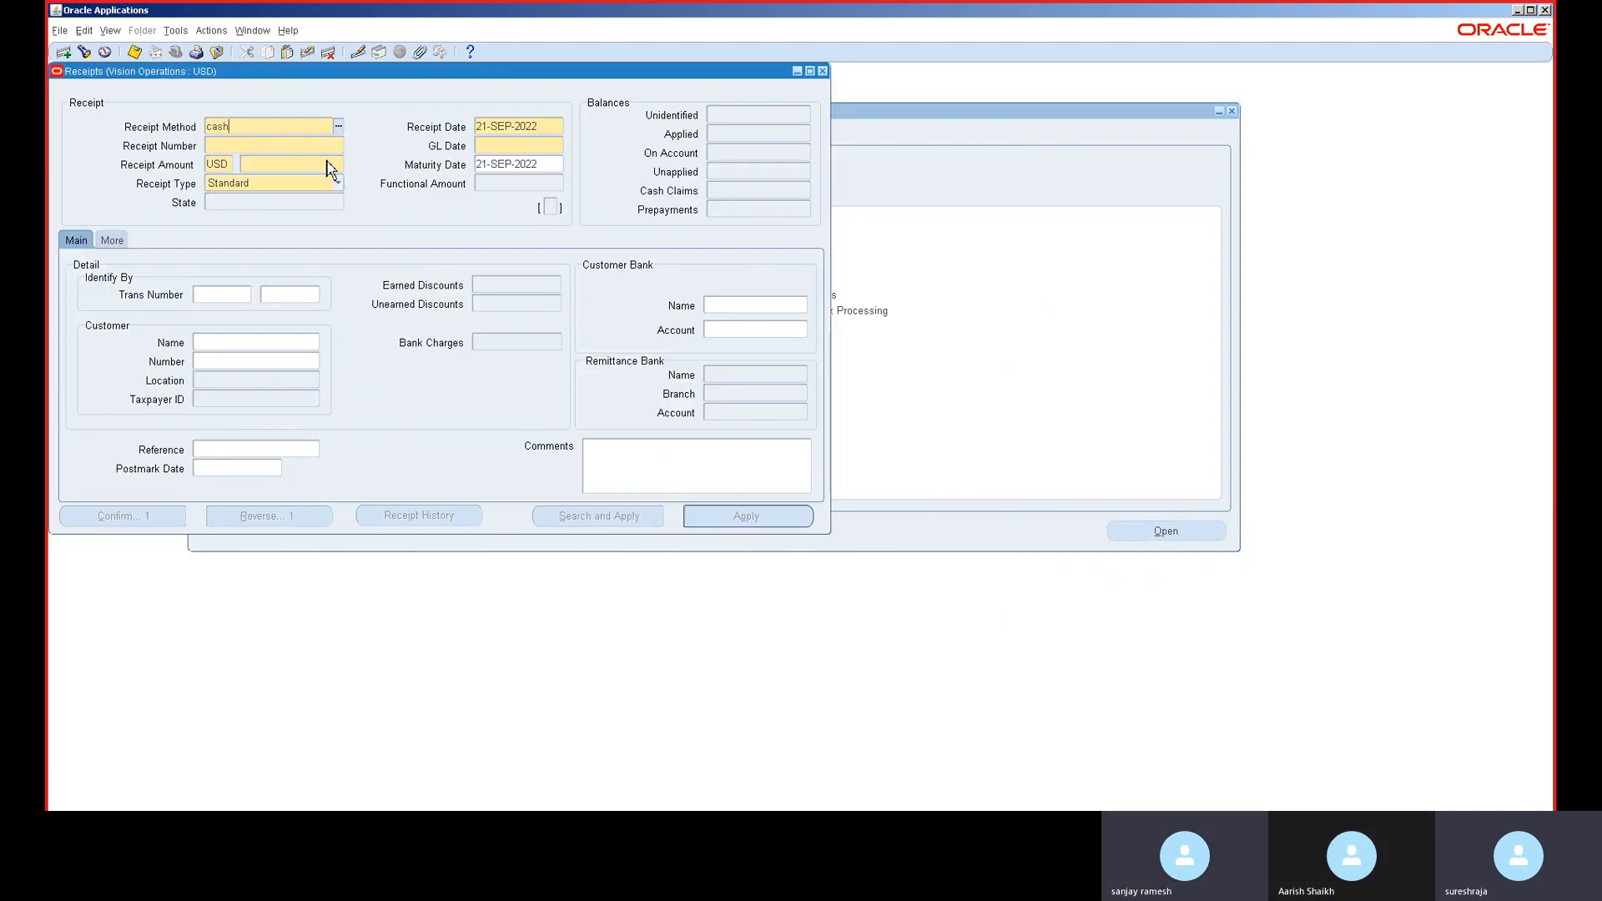
{"action": "key", "text": "Tab"}
{"action": "key", "text": "Return"}
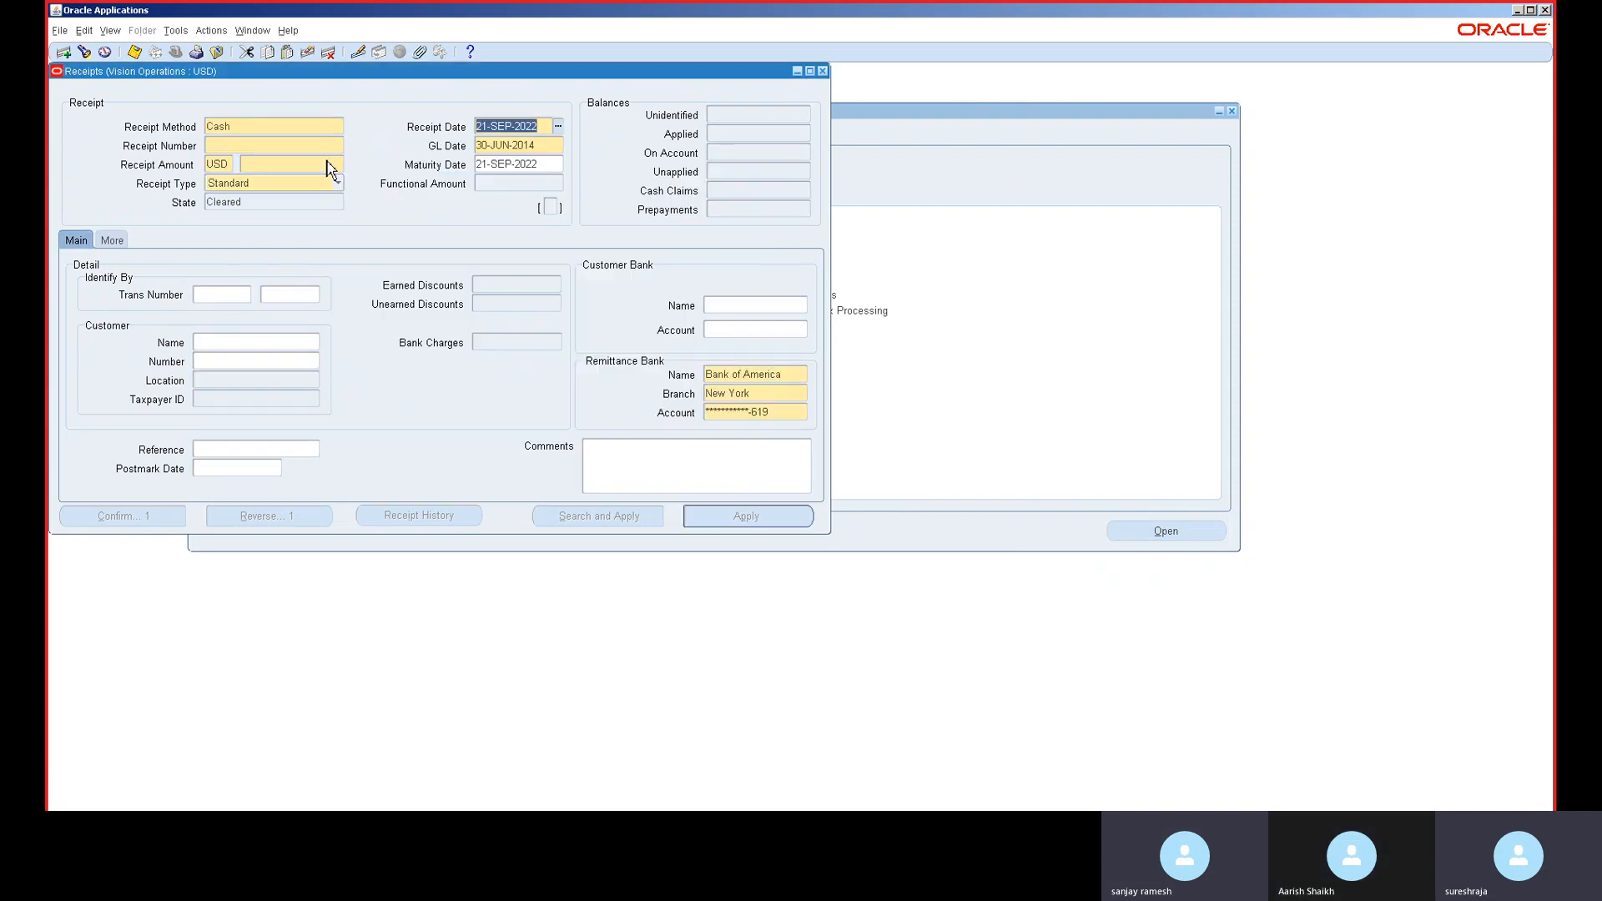
{"action": "left_click", "coordinate": [527, 147]}
{"action": "key", "text": "ctrl+c"}
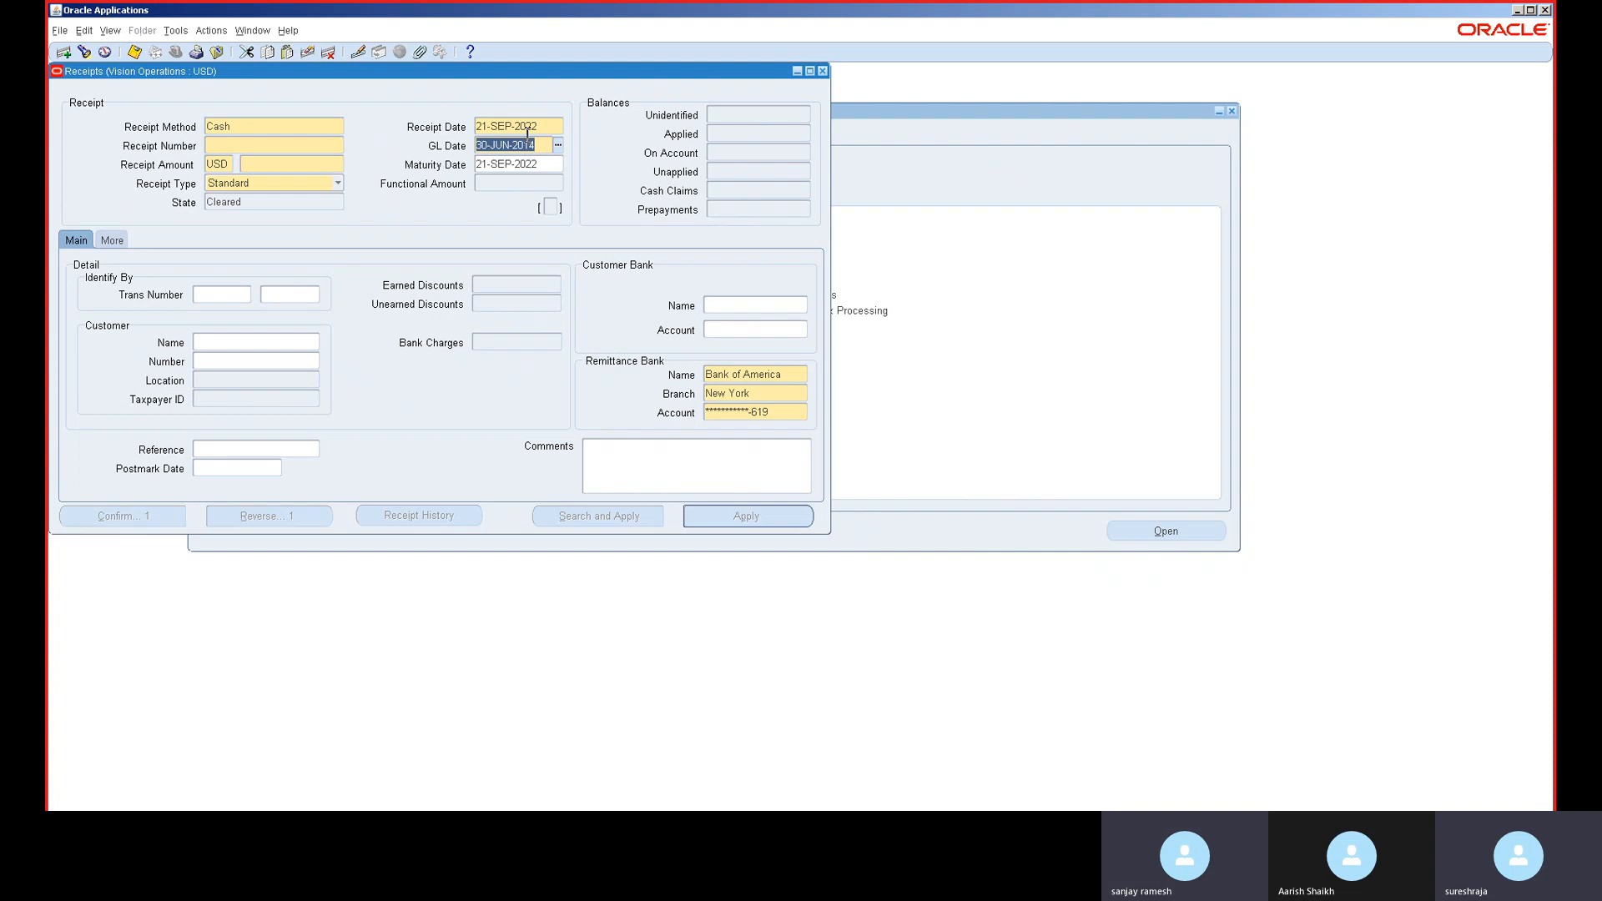
{"action": "double_click", "coordinate": [527, 126]}
{"action": "key", "text": "ctrl+v"}
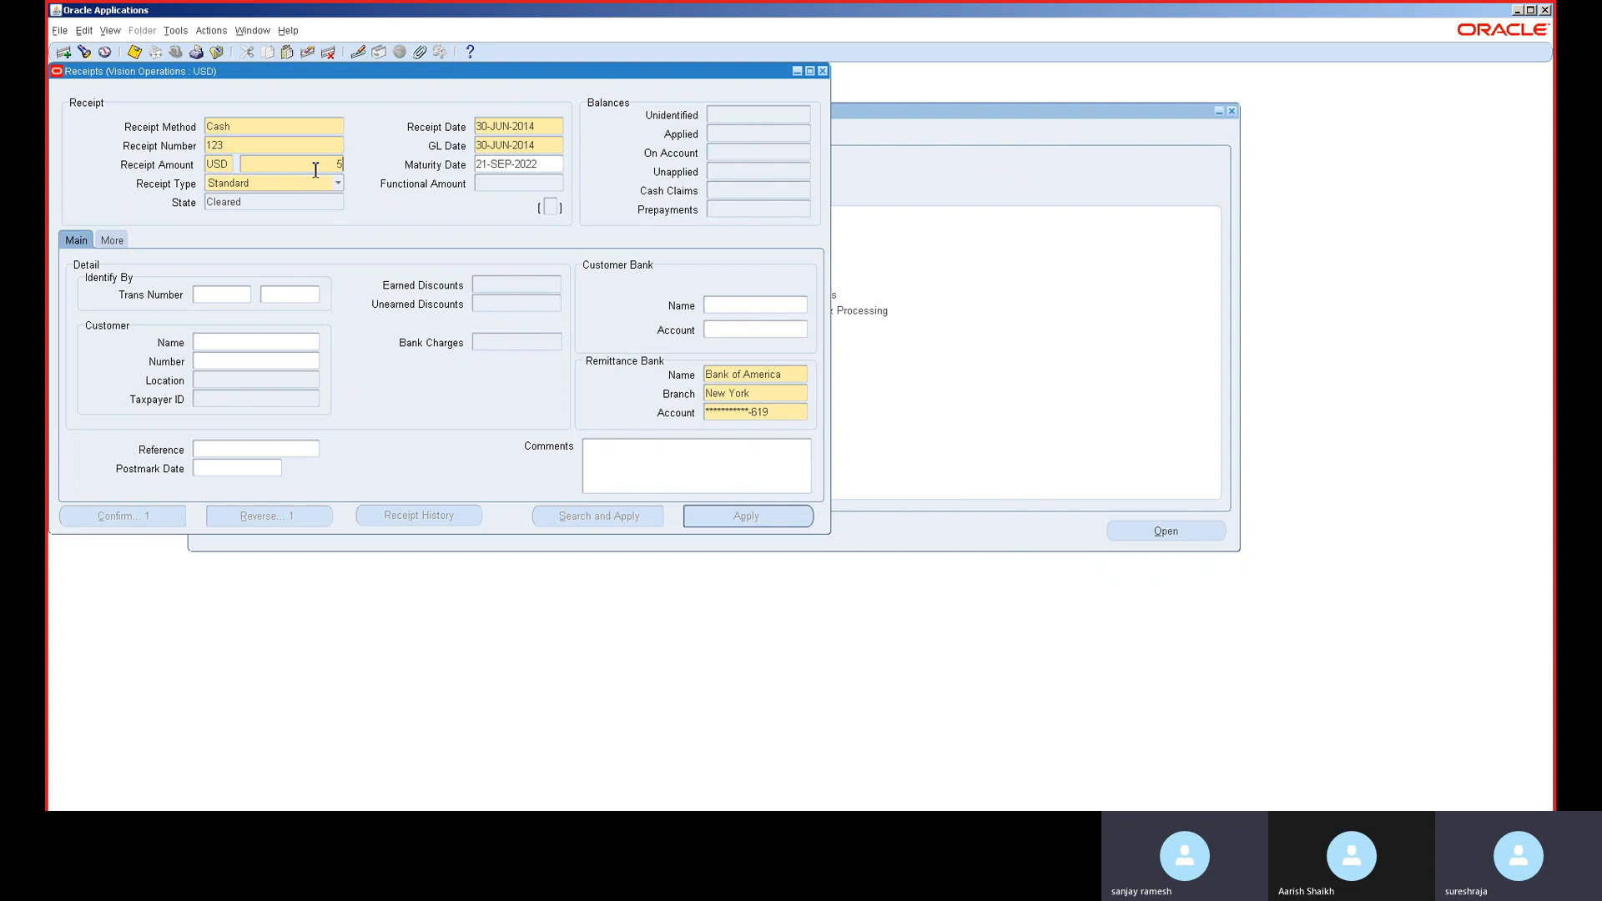
{"action": "key", "text": "Tab"}
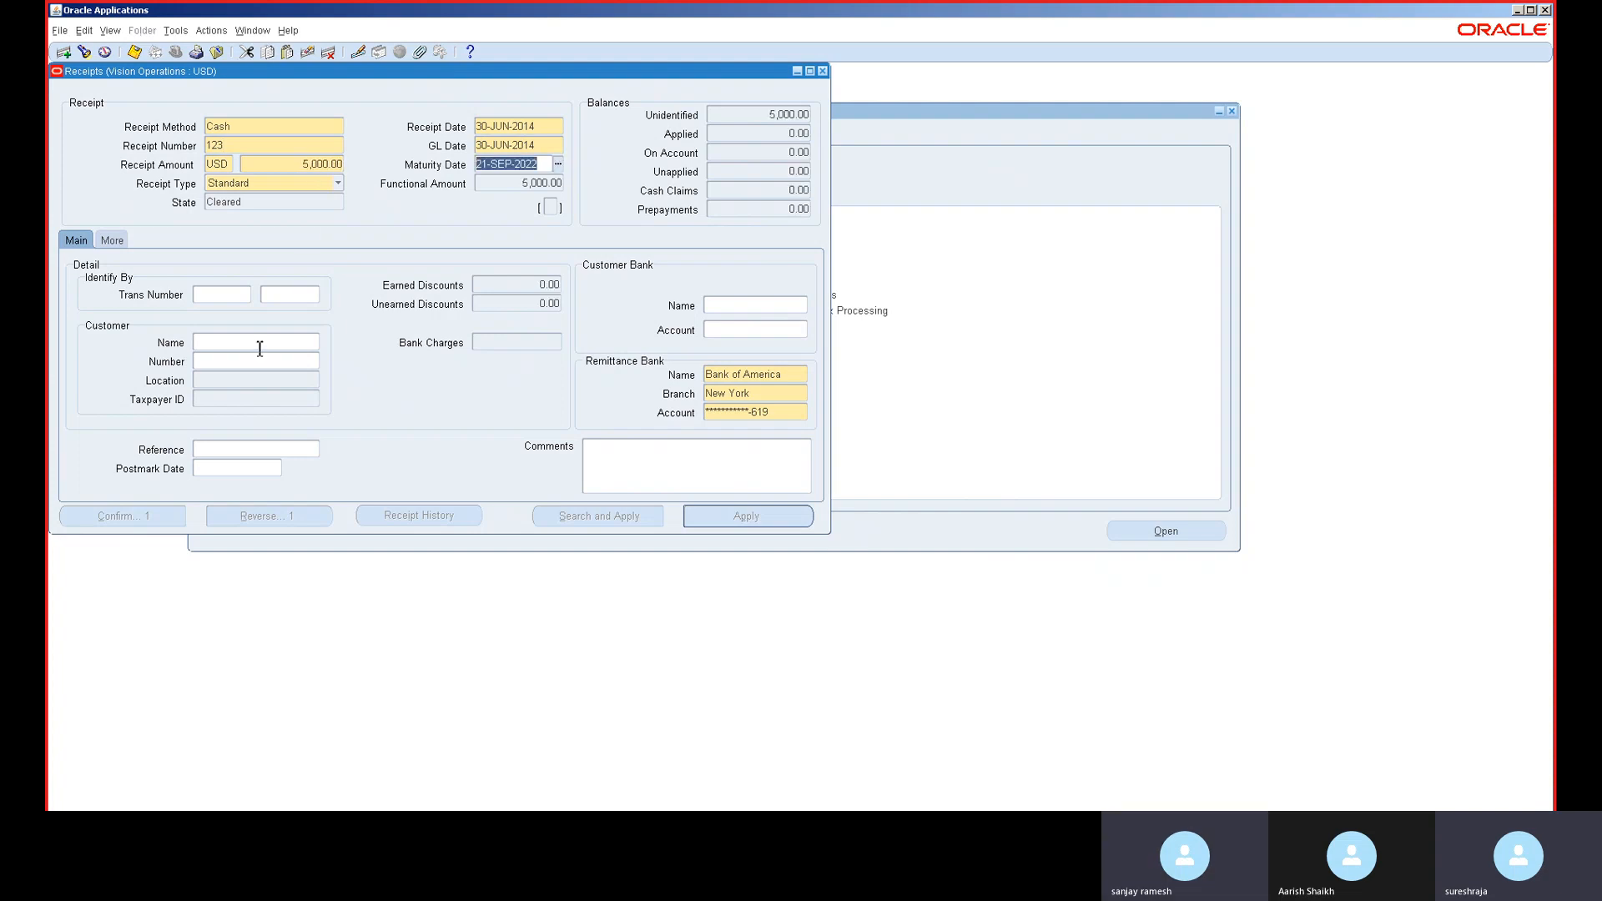
- Pick ABC Corporation Americas as the receipt's customer
{"action": "left_click", "coordinate": [256, 347]}
{"action": "type", "text": "a"}
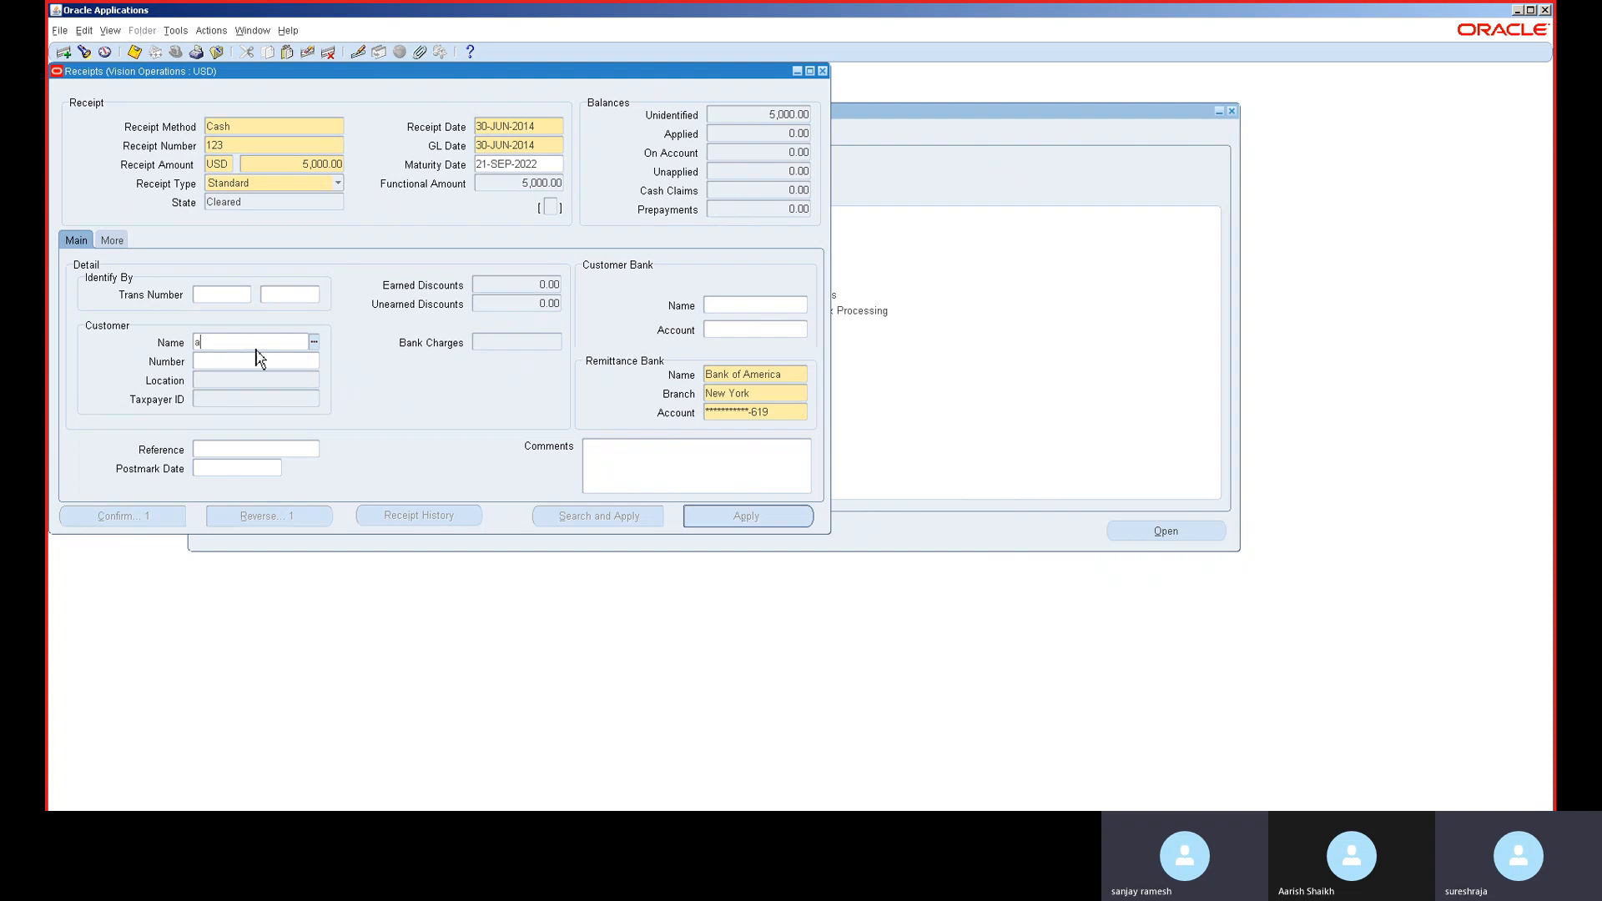
{"action": "key", "text": "Tab"}
{"action": "double_click", "coordinate": [303, 482]}
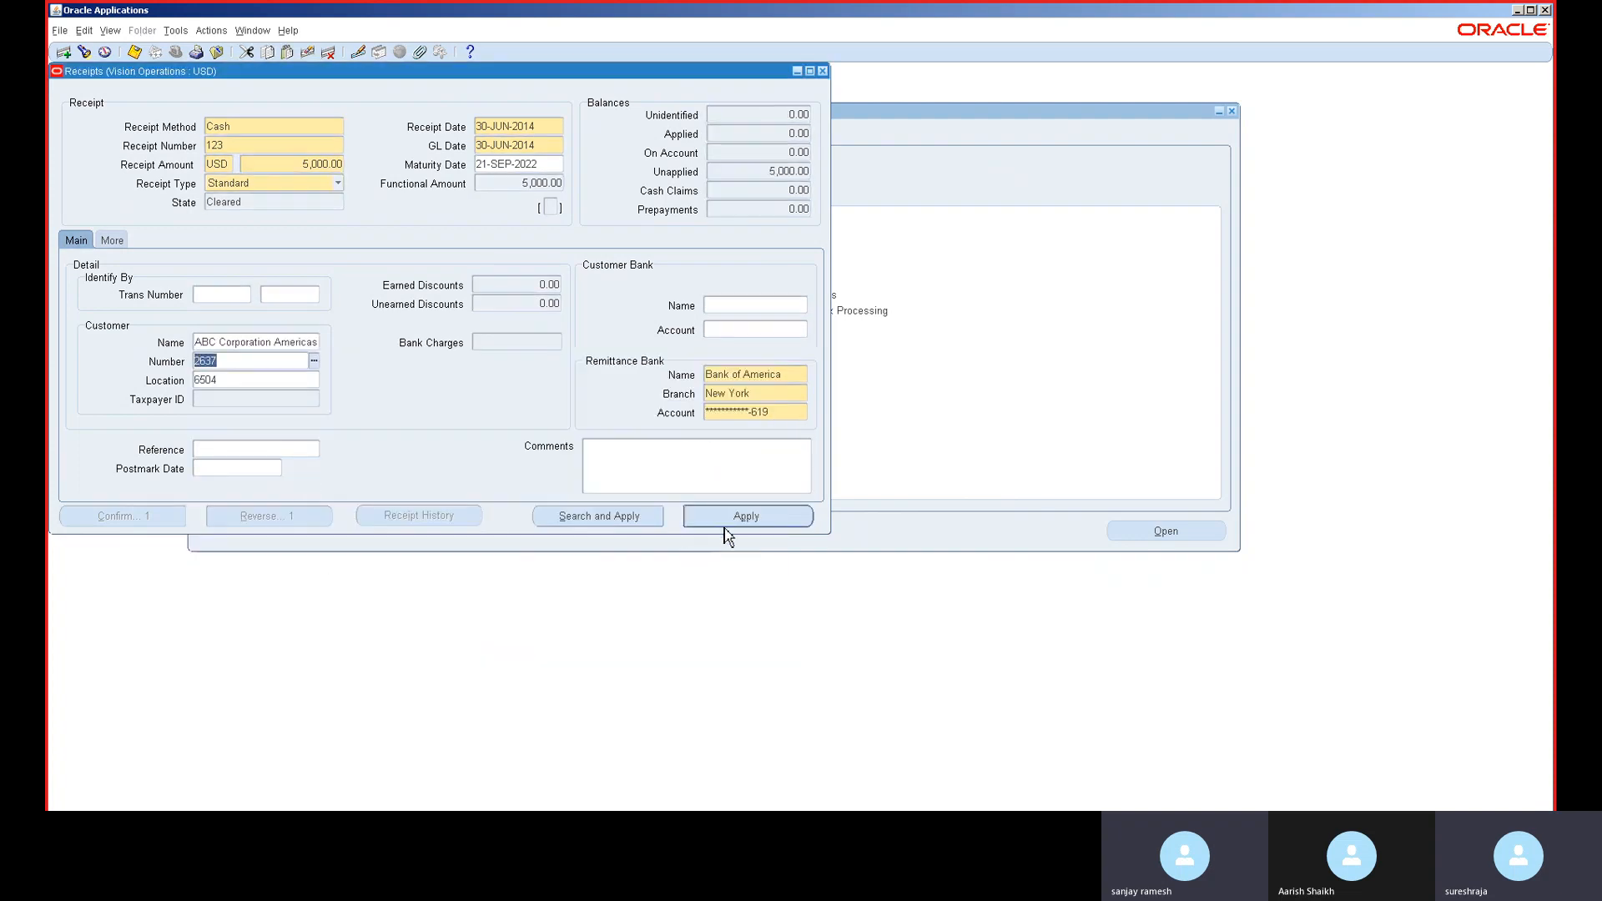
- Apply receipt 123 to Refund with apply date 30-JUN-2014 and amount 5,000, leaving 0.00 unapplied
{"action": "left_click", "coordinate": [735, 515]}
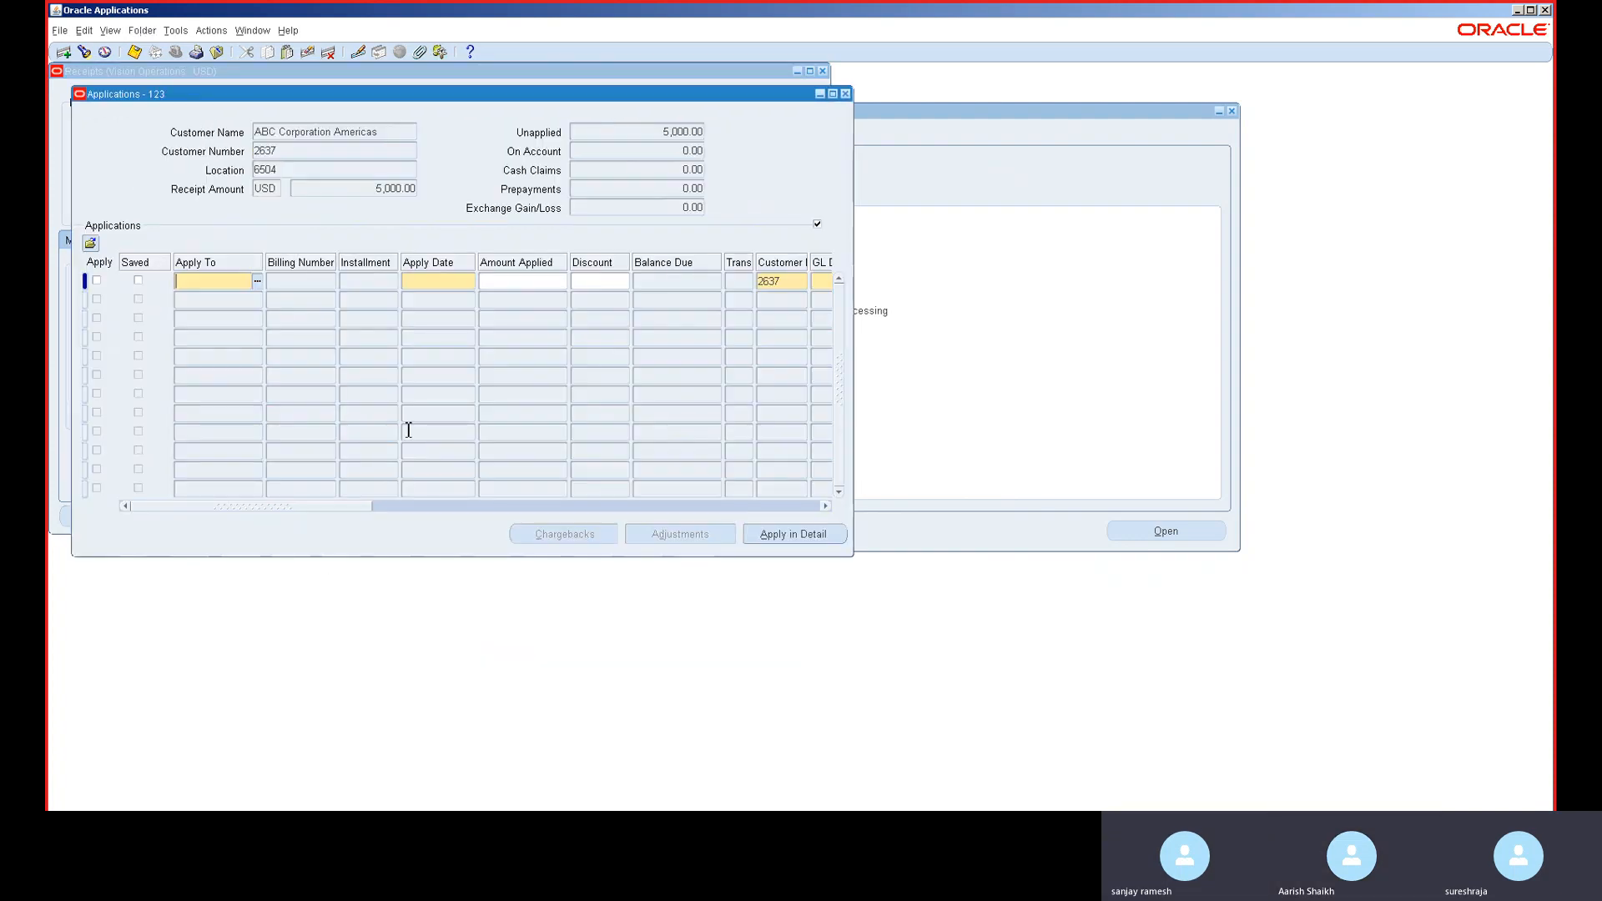
{"action": "left_click", "coordinate": [258, 282]}
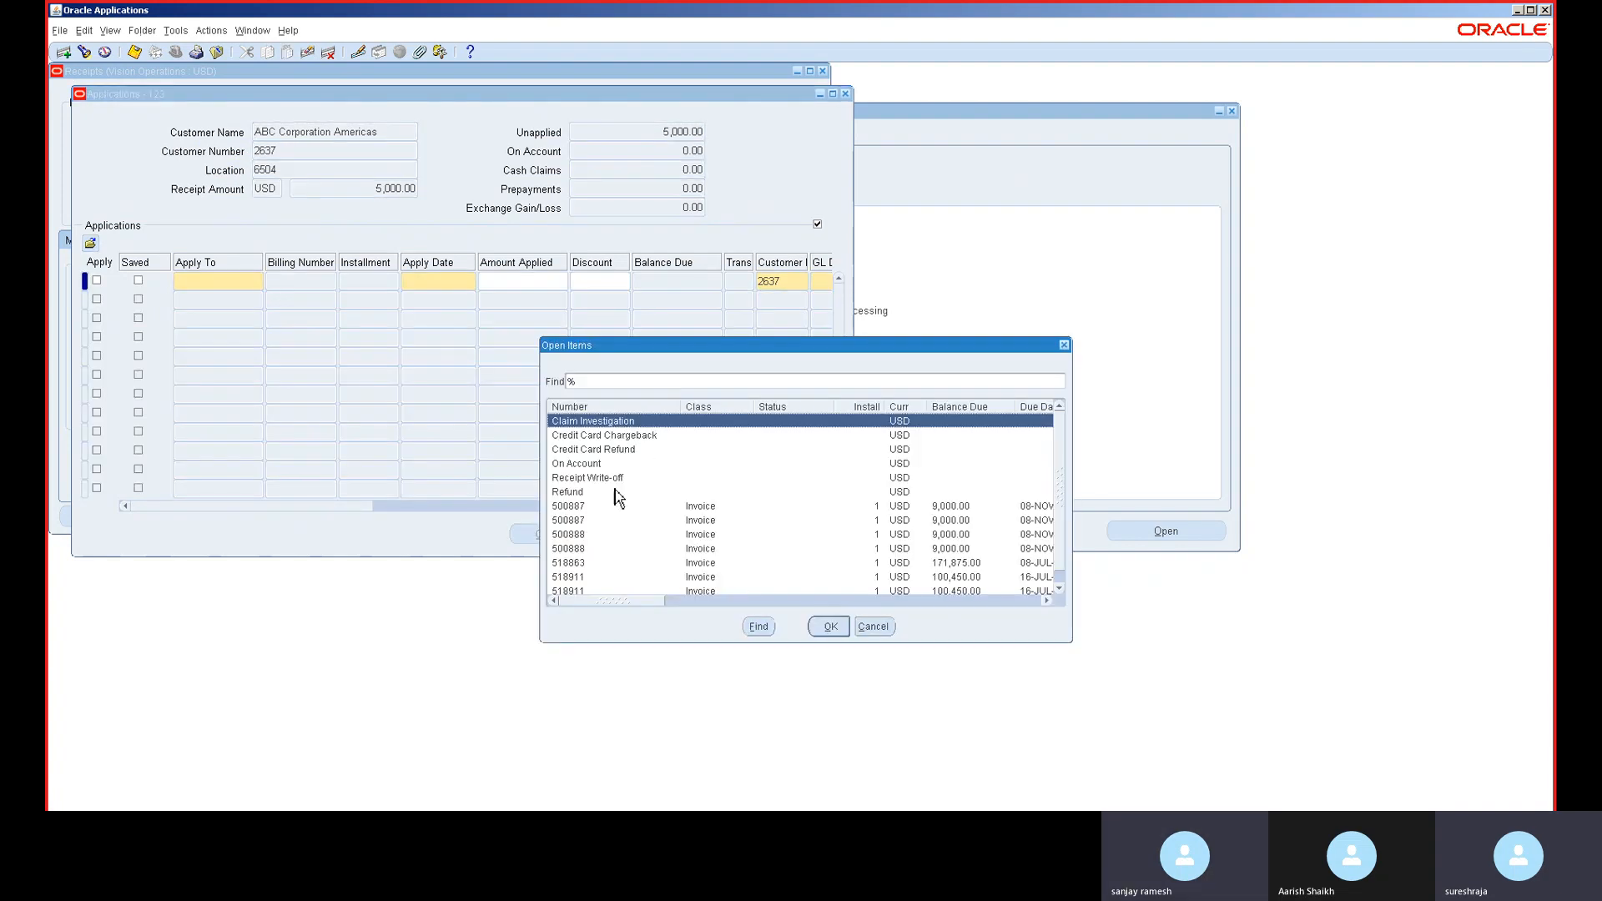
{"action": "double_click", "coordinate": [615, 492]}
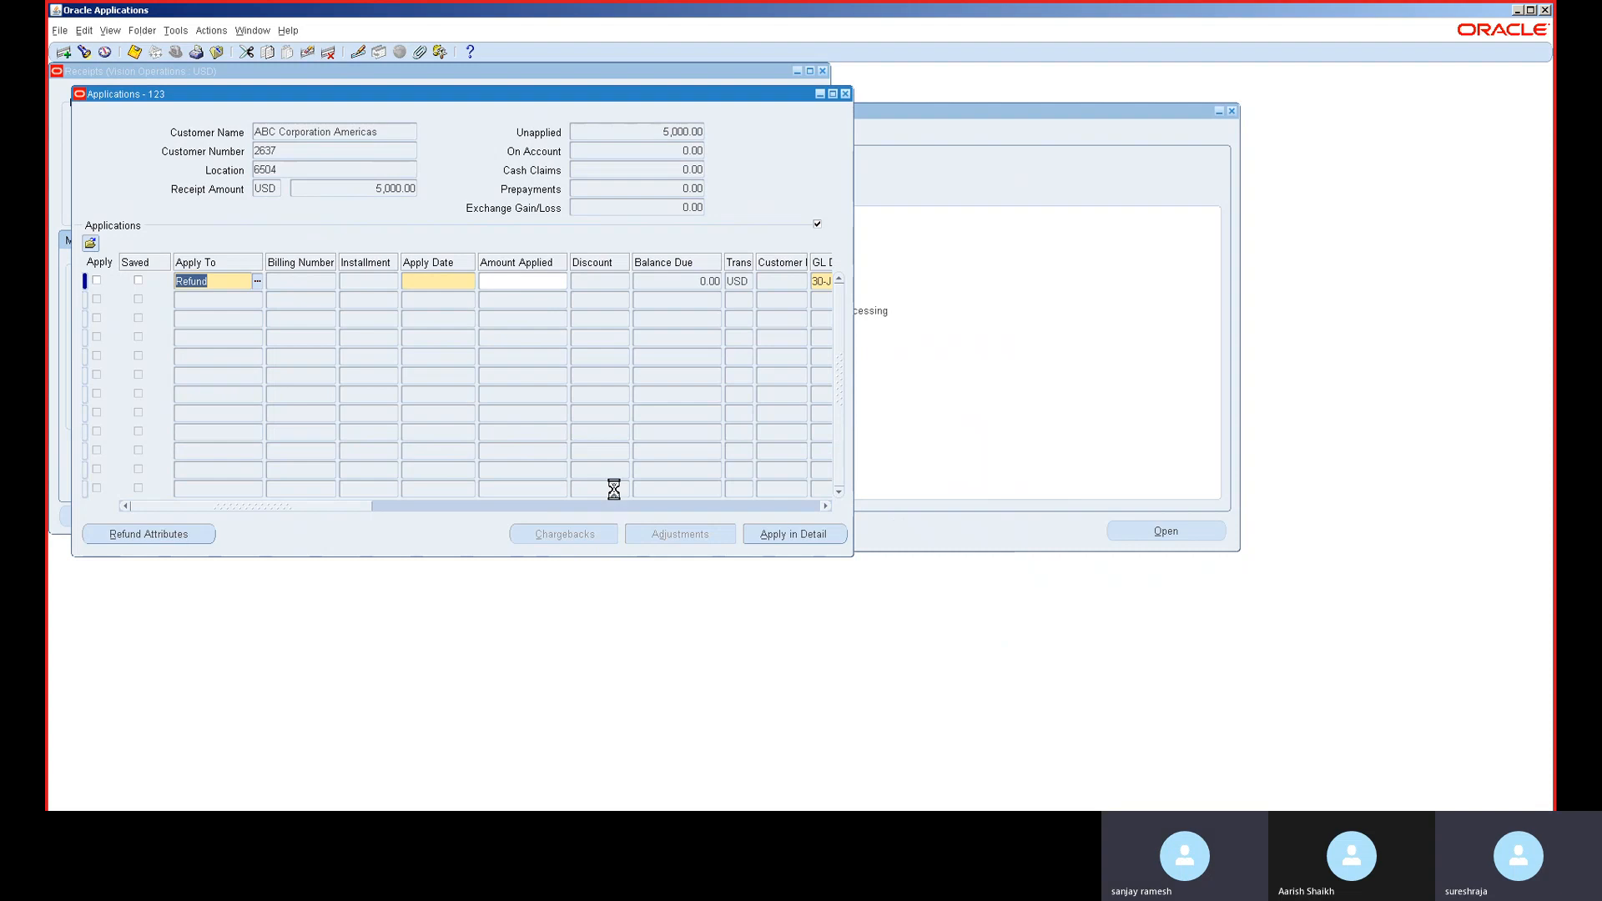
{"action": "key", "text": "Tab"}
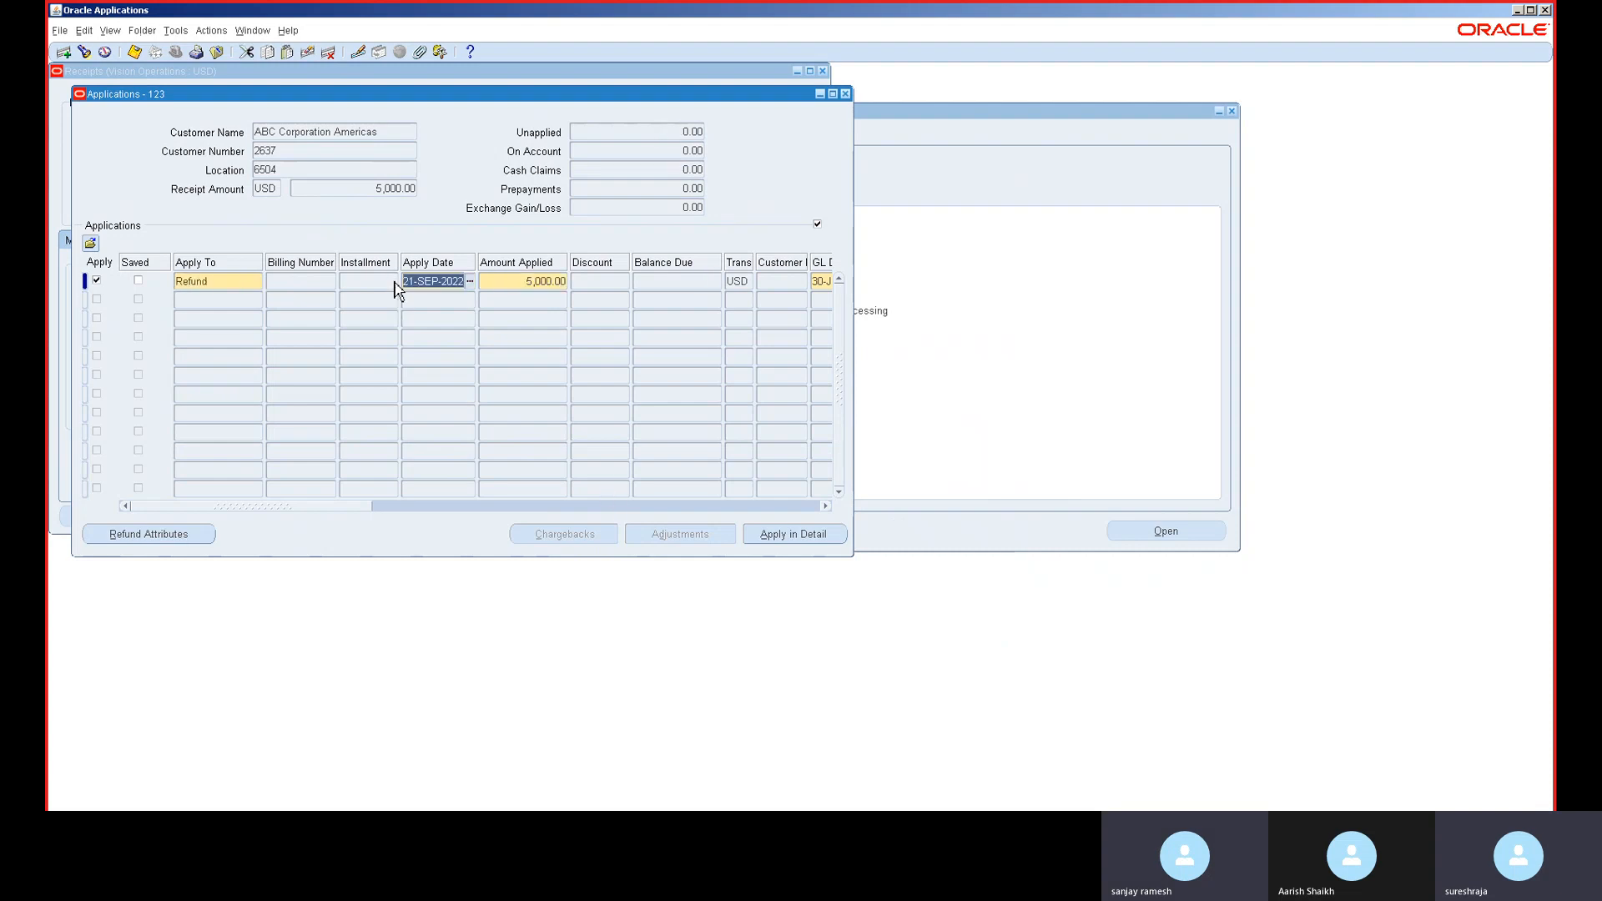
{"action": "type", "text": "30-JUN-2014"}
{"action": "key", "text": "Tab"}
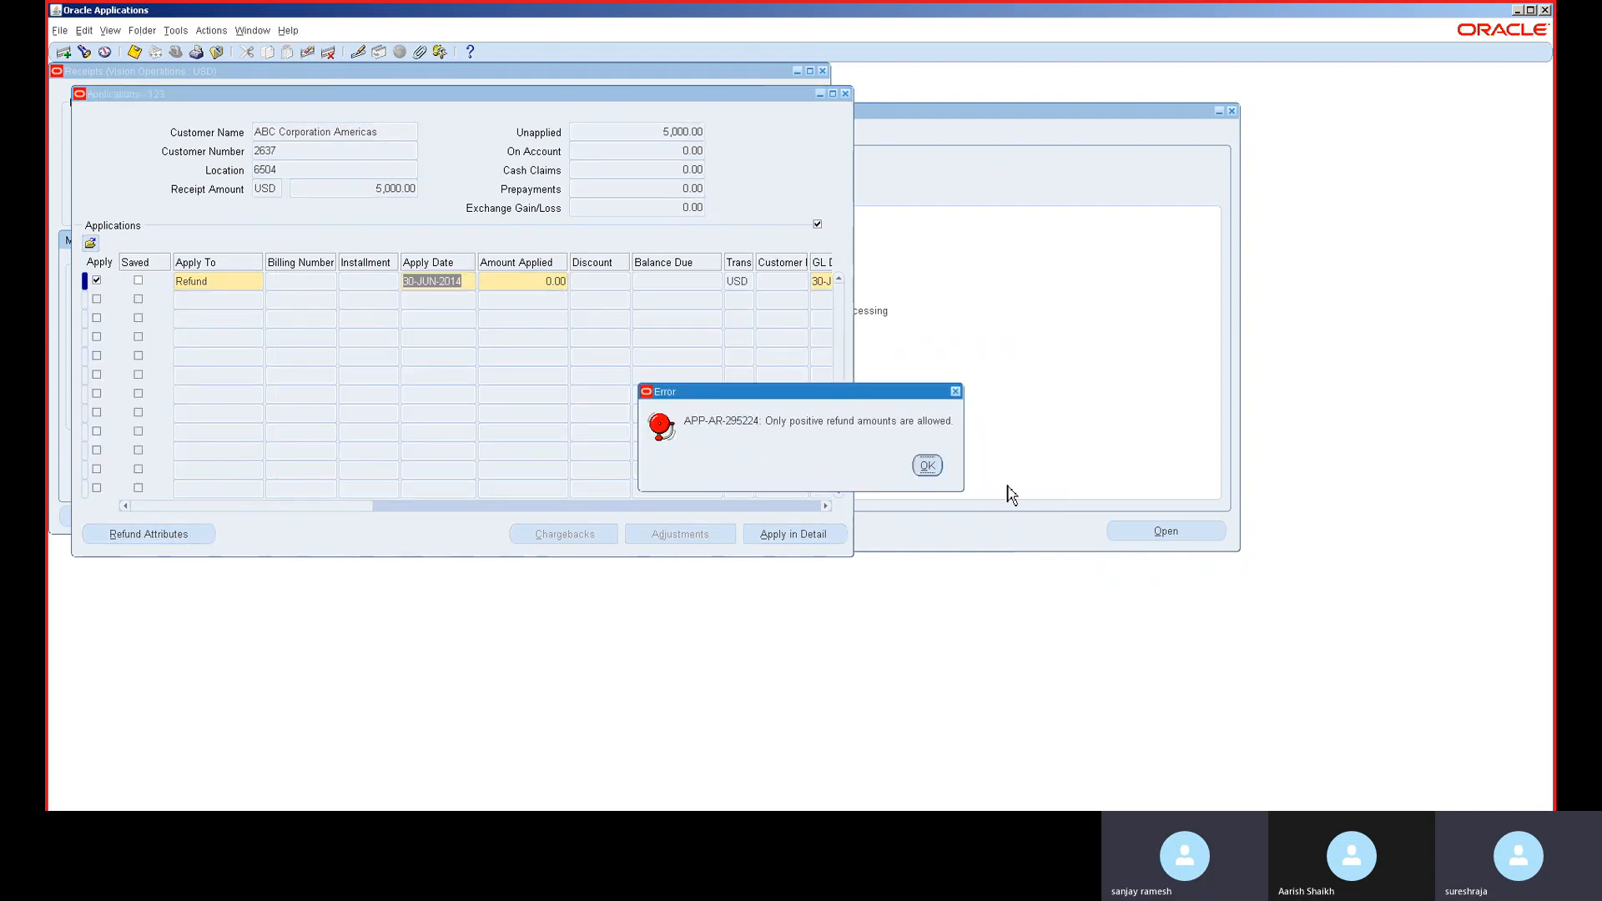
{"action": "left_click", "coordinate": [927, 467]}
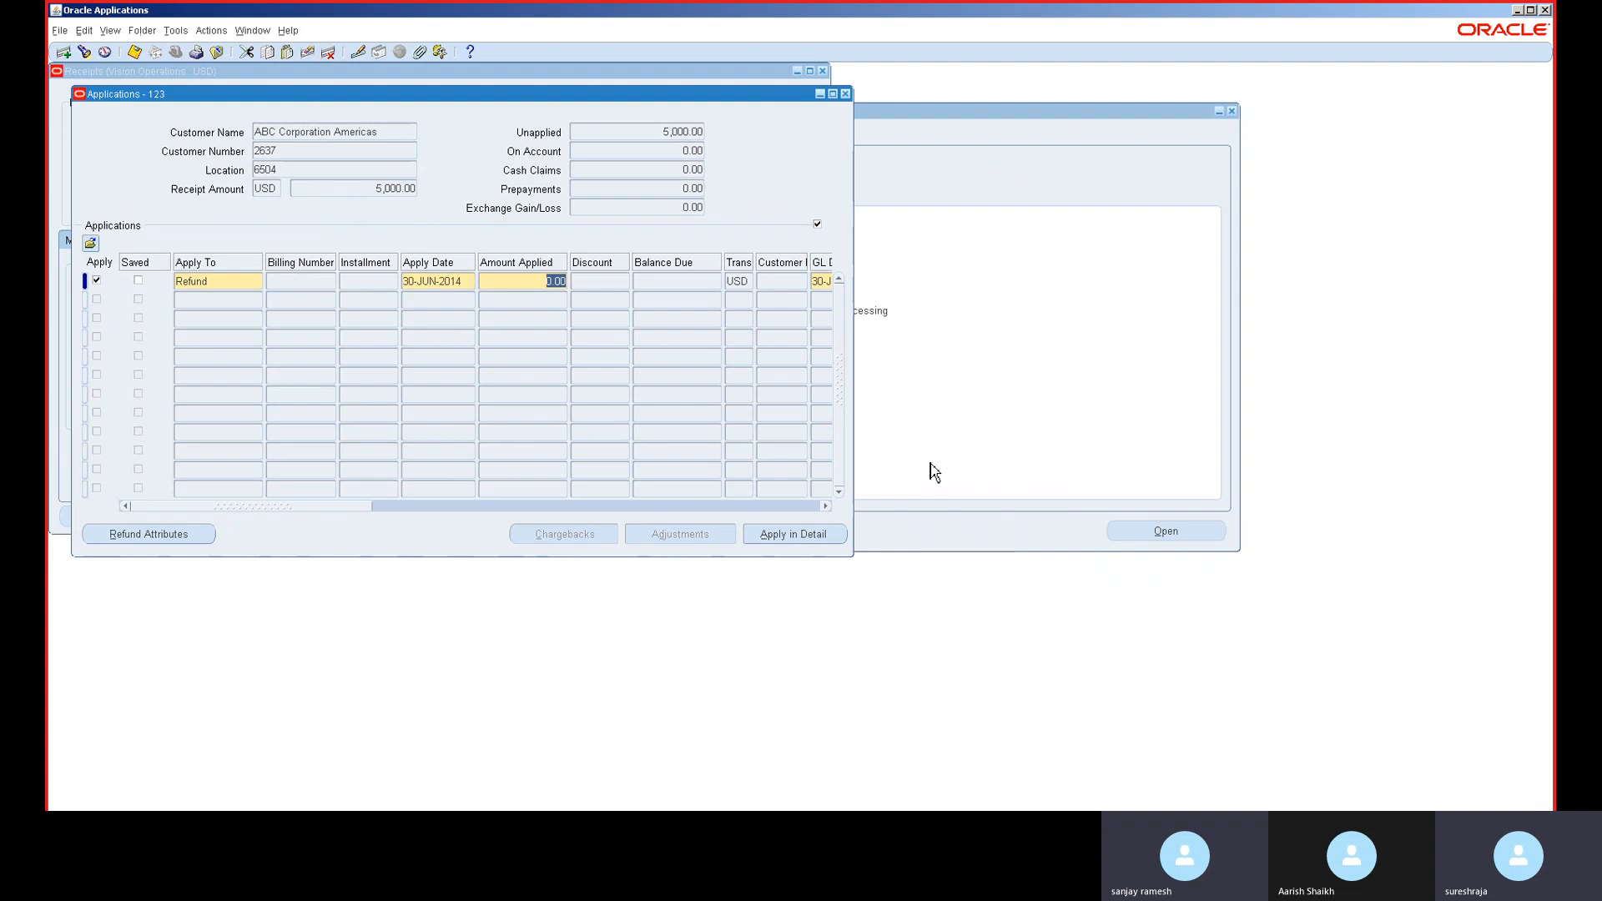
{"action": "type", "text": "5,"}
{"action": "type", "text": "000"}
{"action": "key", "text": "Tab"}
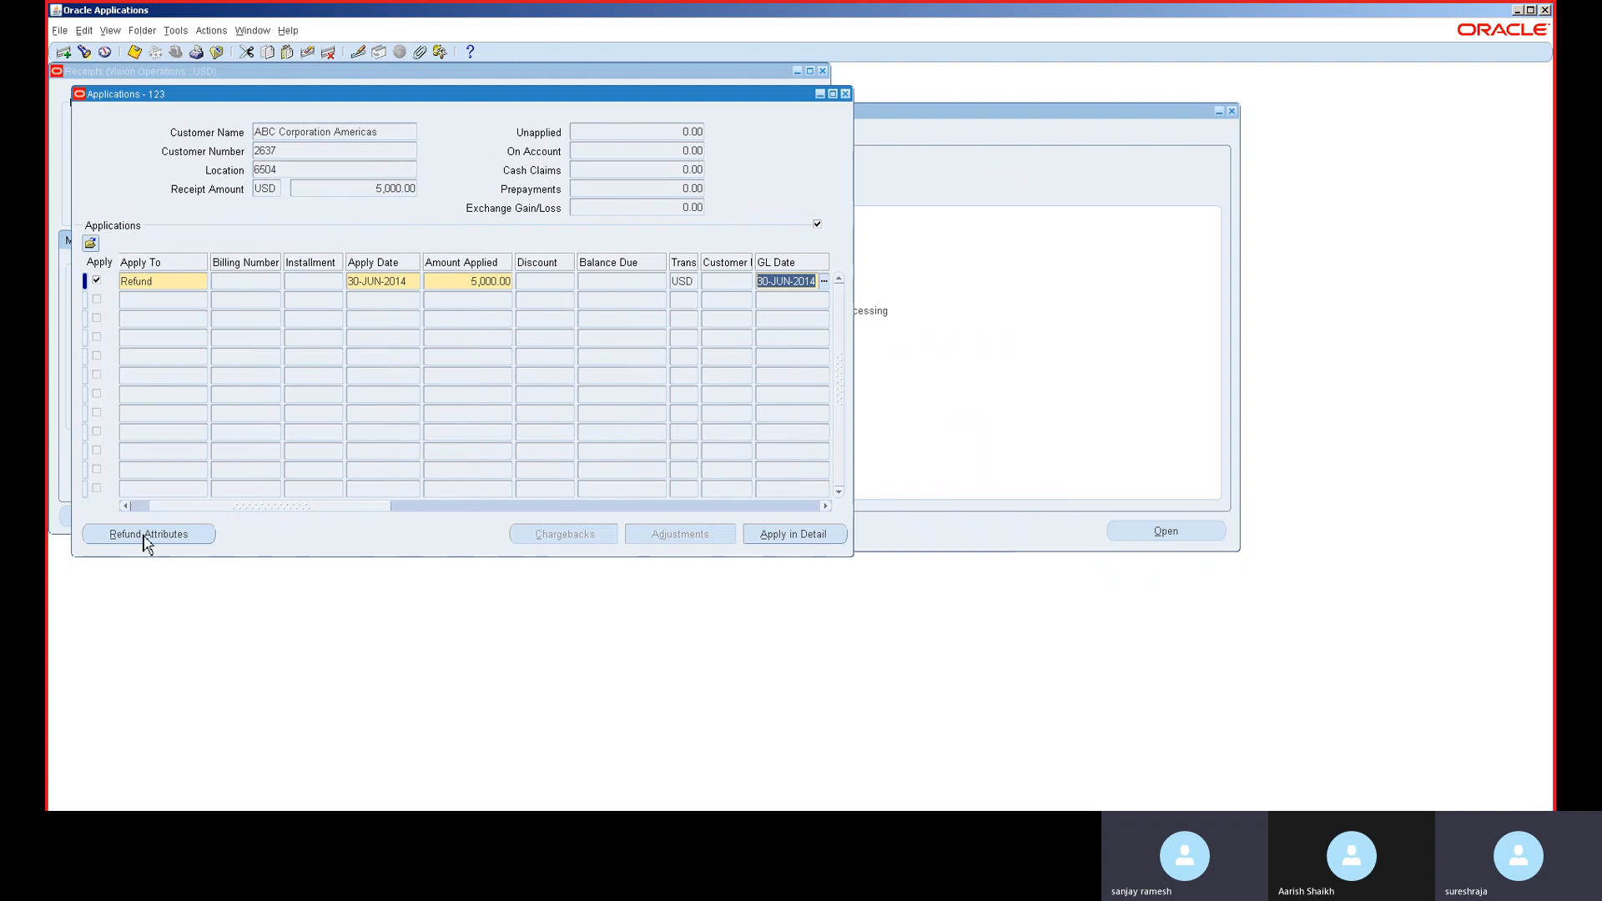
- Try accepting the refund details without a payment method, getting missing receipt method errors
{"action": "left_click", "coordinate": [147, 538]}
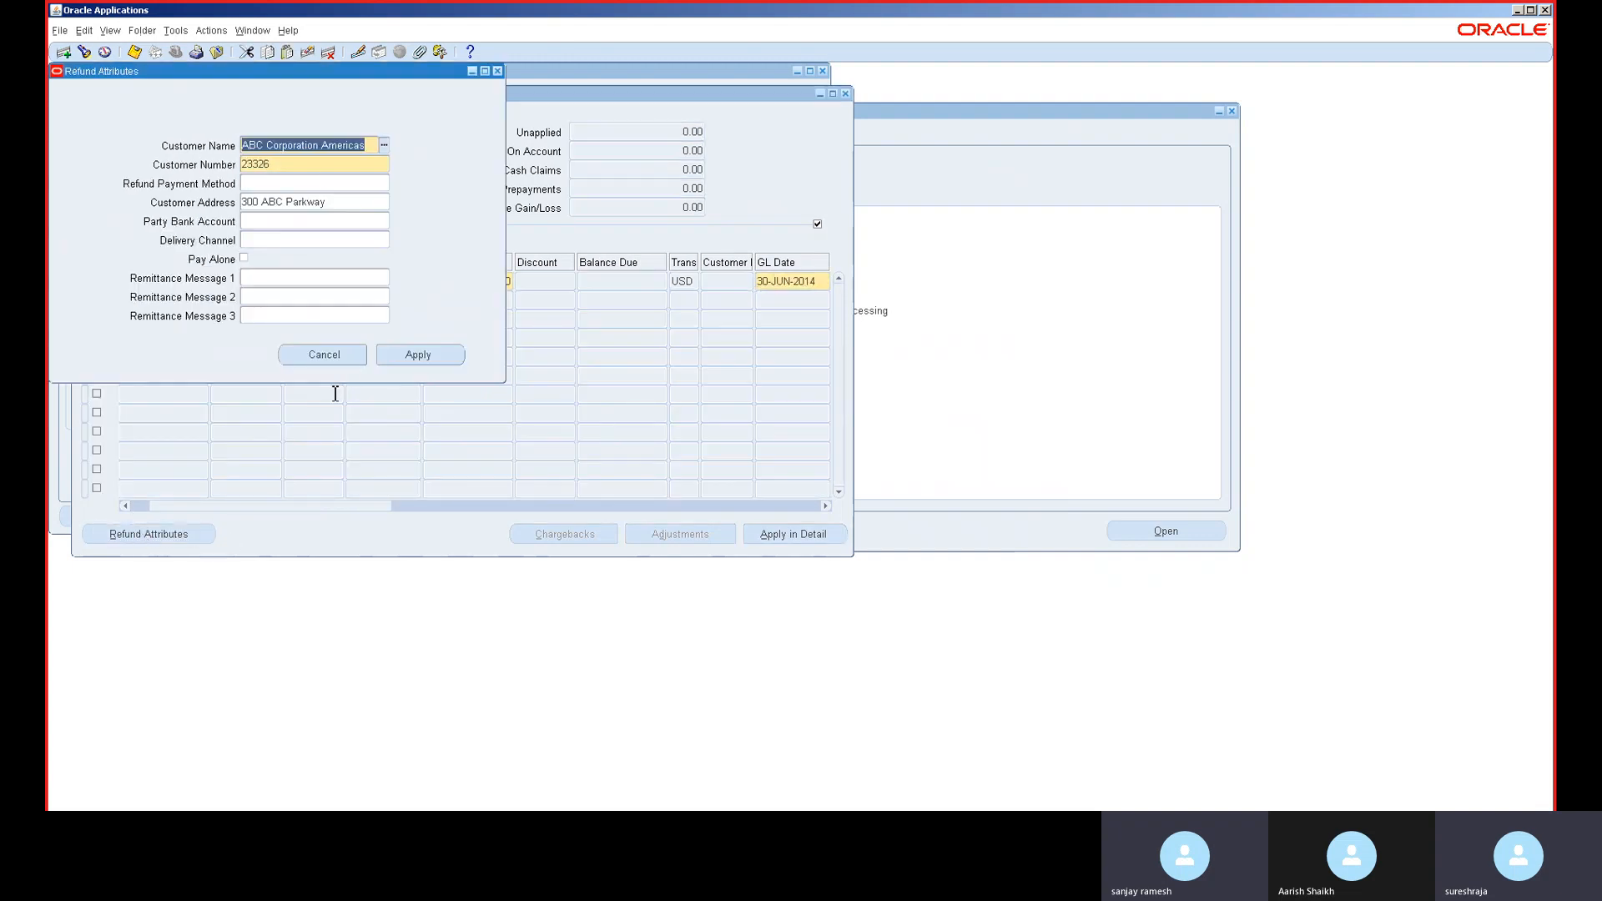
{"action": "left_click", "coordinate": [420, 357]}
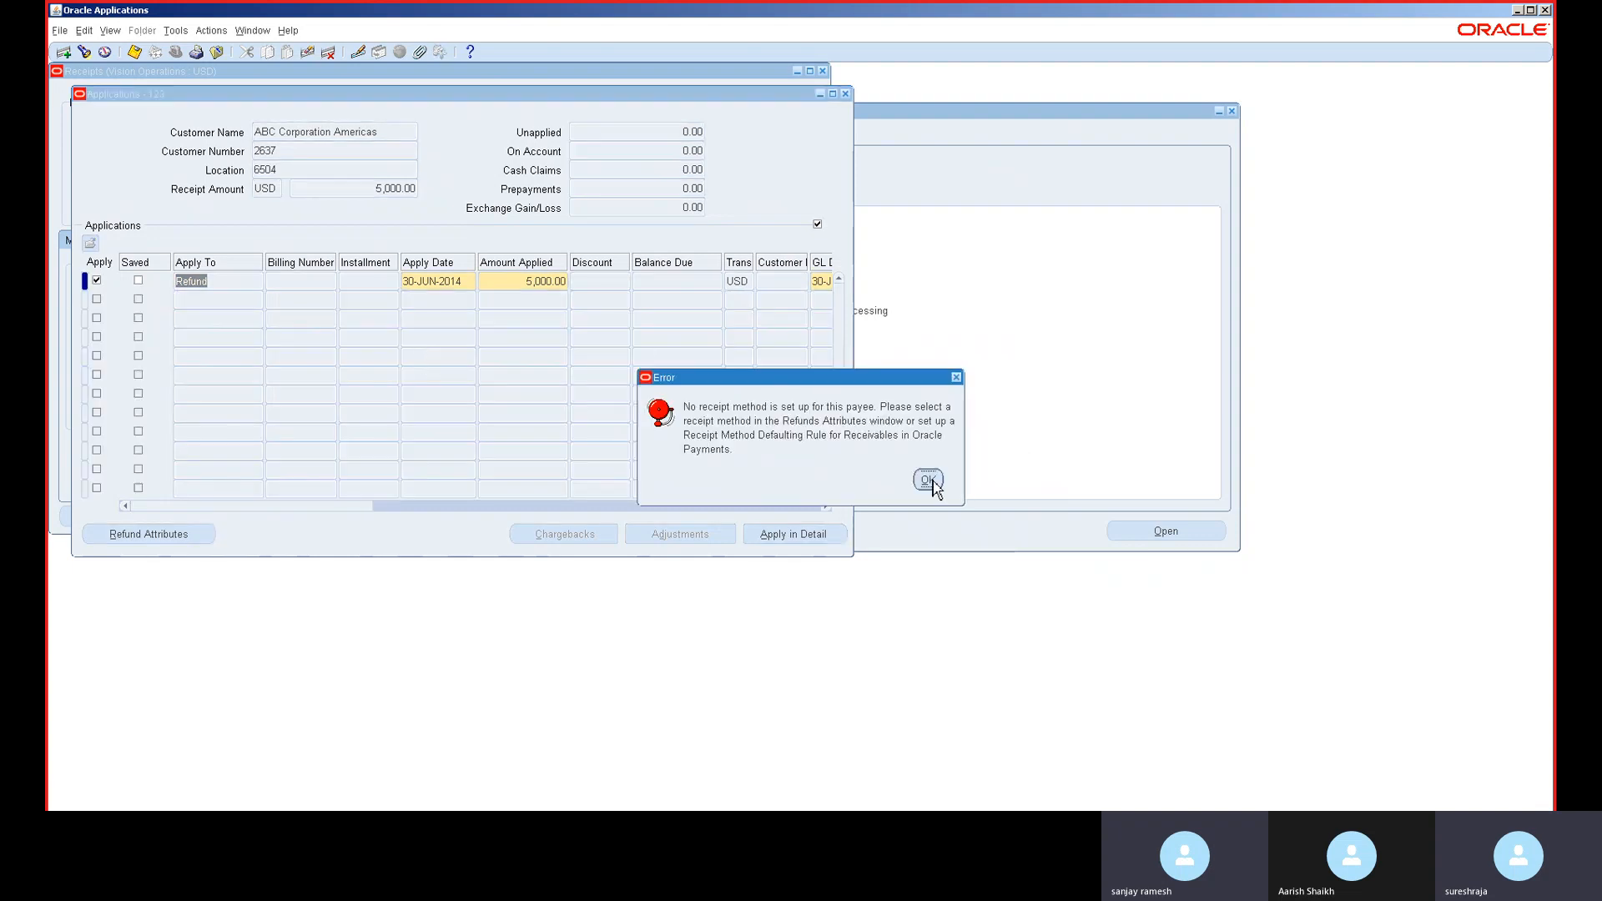
{"action": "left_click", "coordinate": [928, 480]}
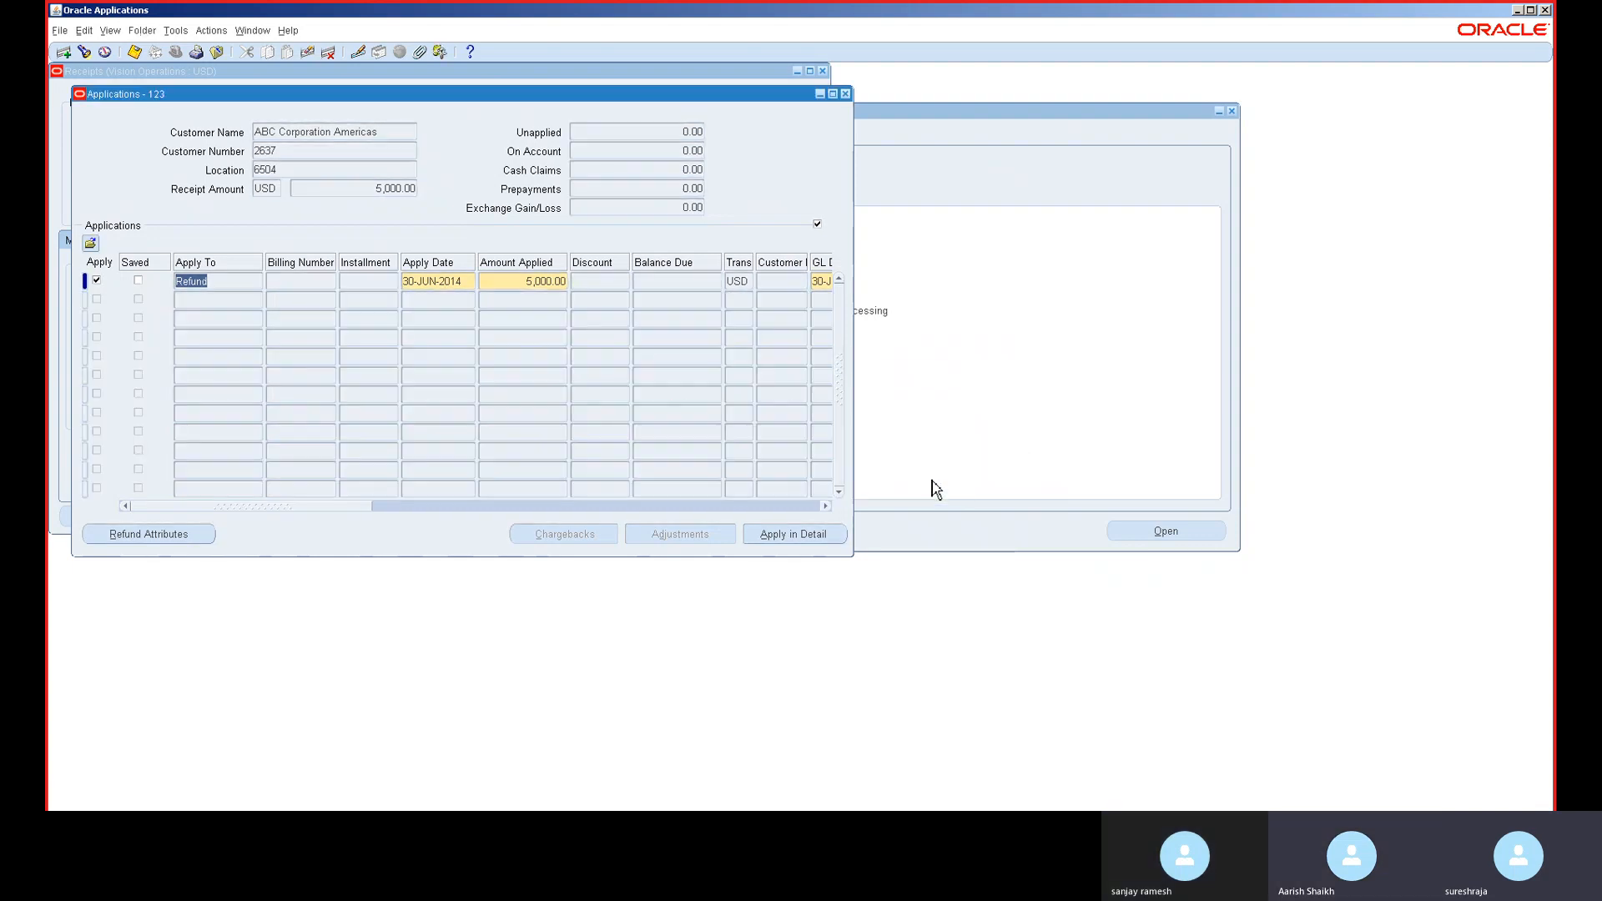
{"action": "left_click", "coordinate": [551, 388]}
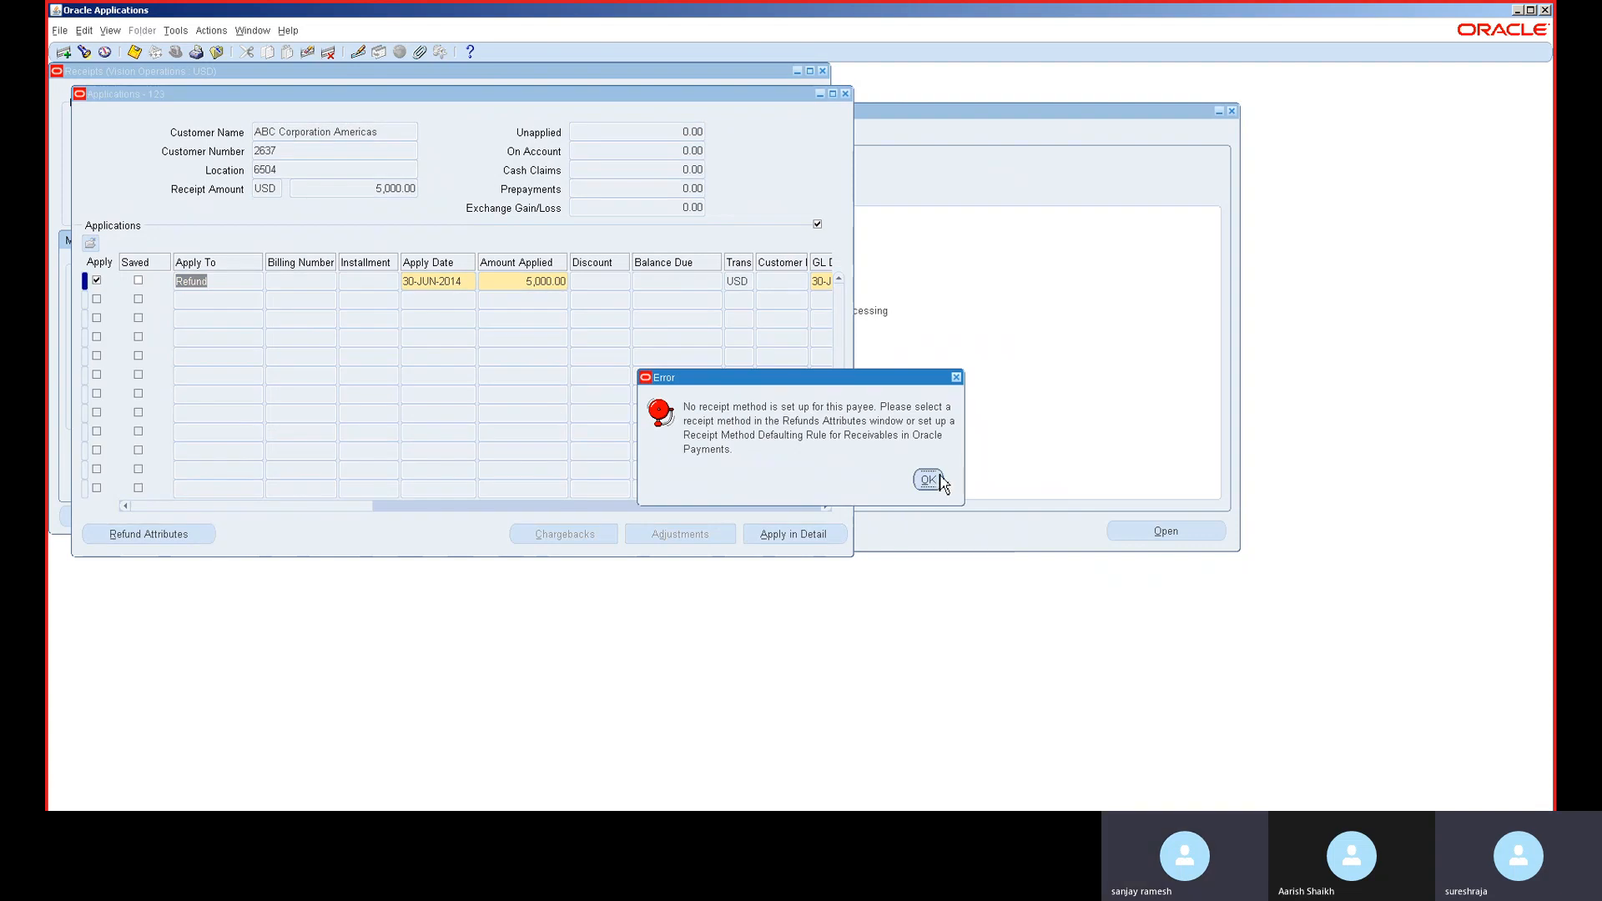
{"action": "left_click", "coordinate": [928, 480]}
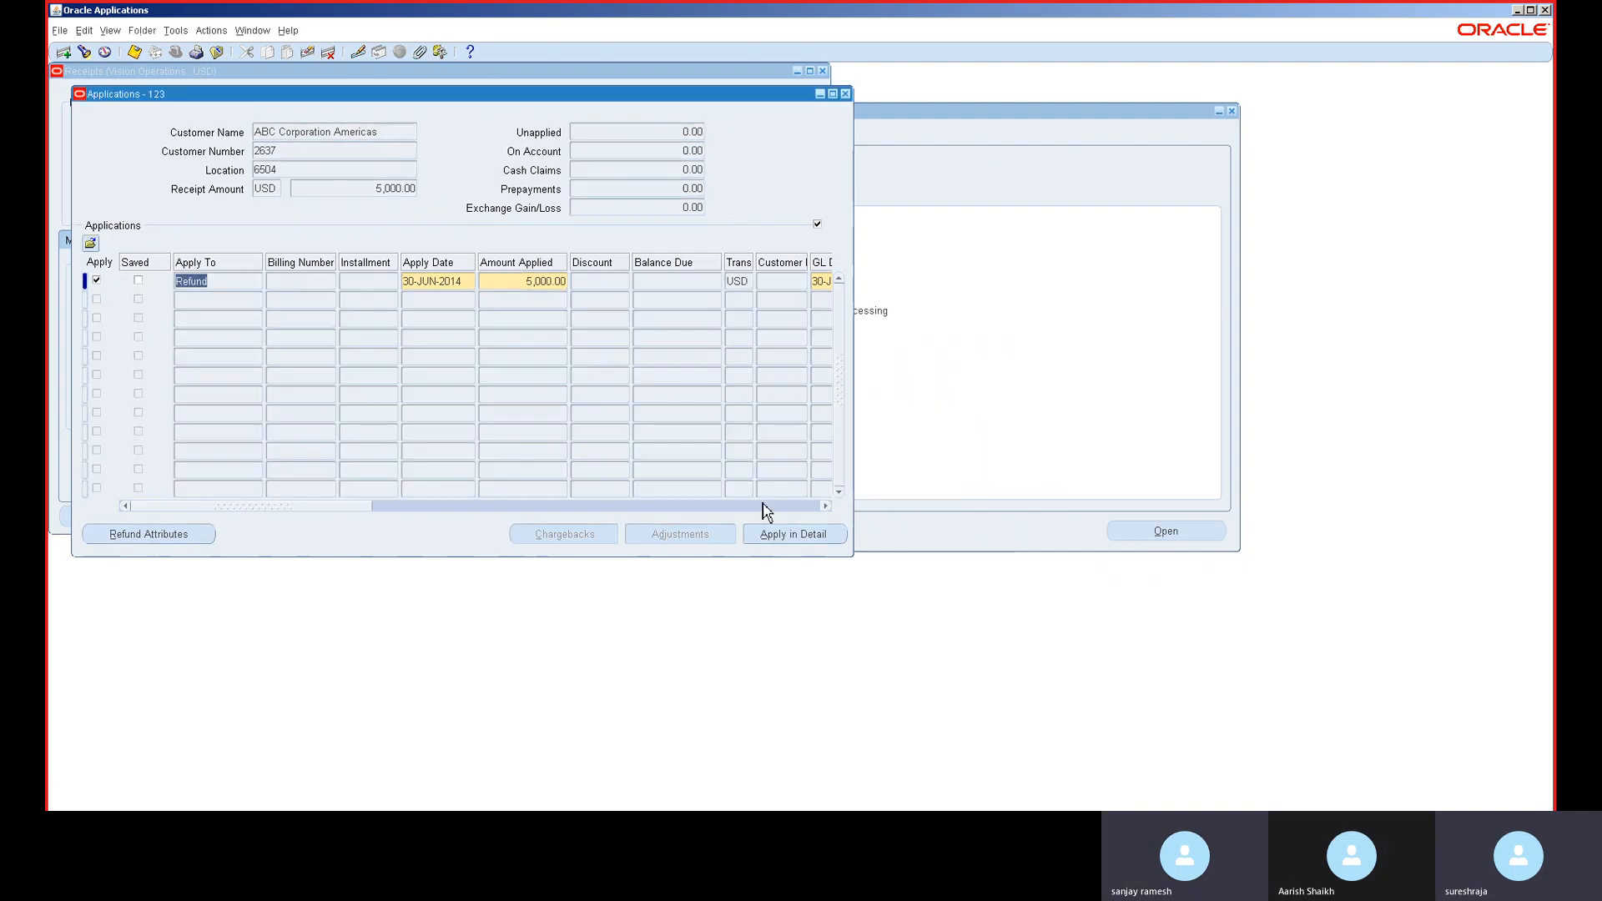
- Set the refund payment method to domestic transfer and apply, acknowledging the accounting date not open error
{"action": "left_click", "coordinate": [160, 536]}
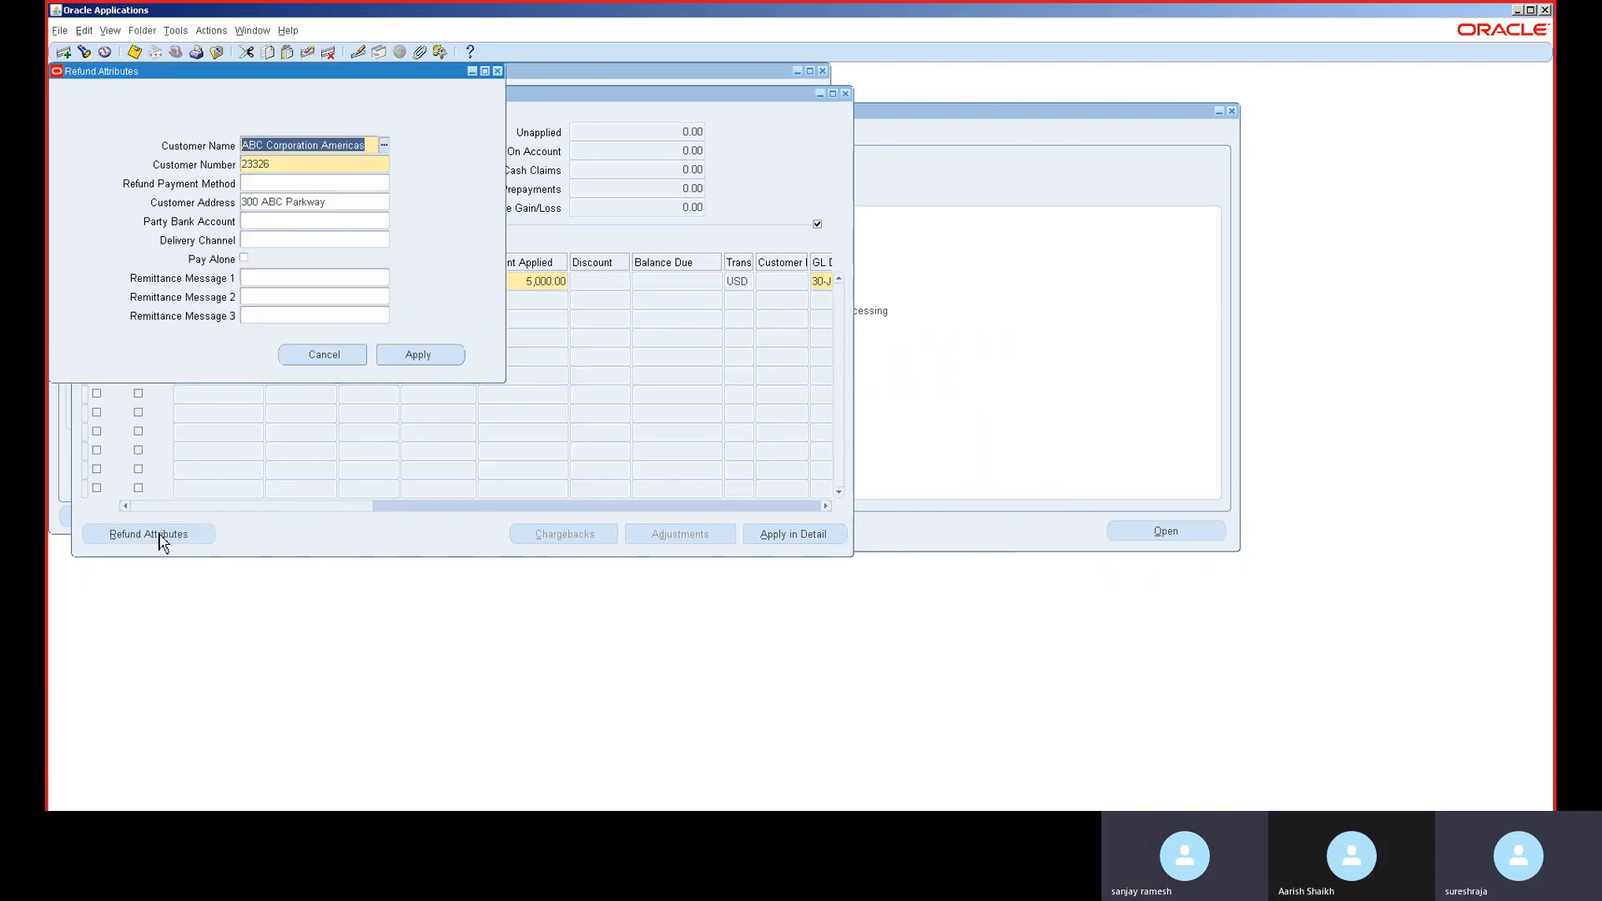
{"action": "left_click", "coordinate": [294, 184]}
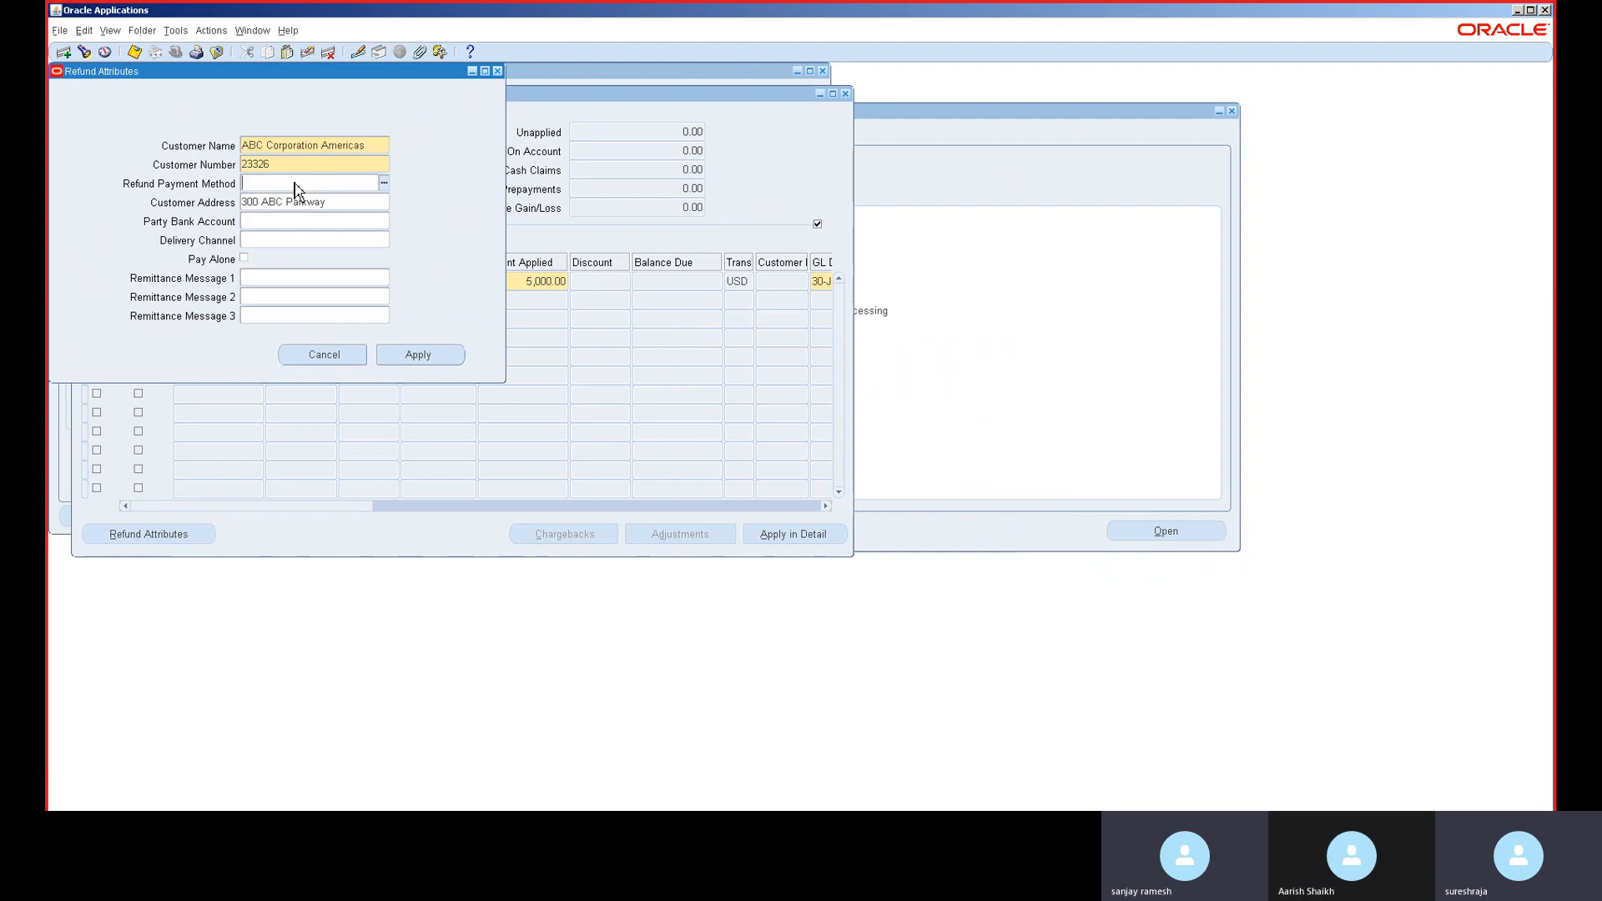
{"action": "left_click", "coordinate": [384, 184]}
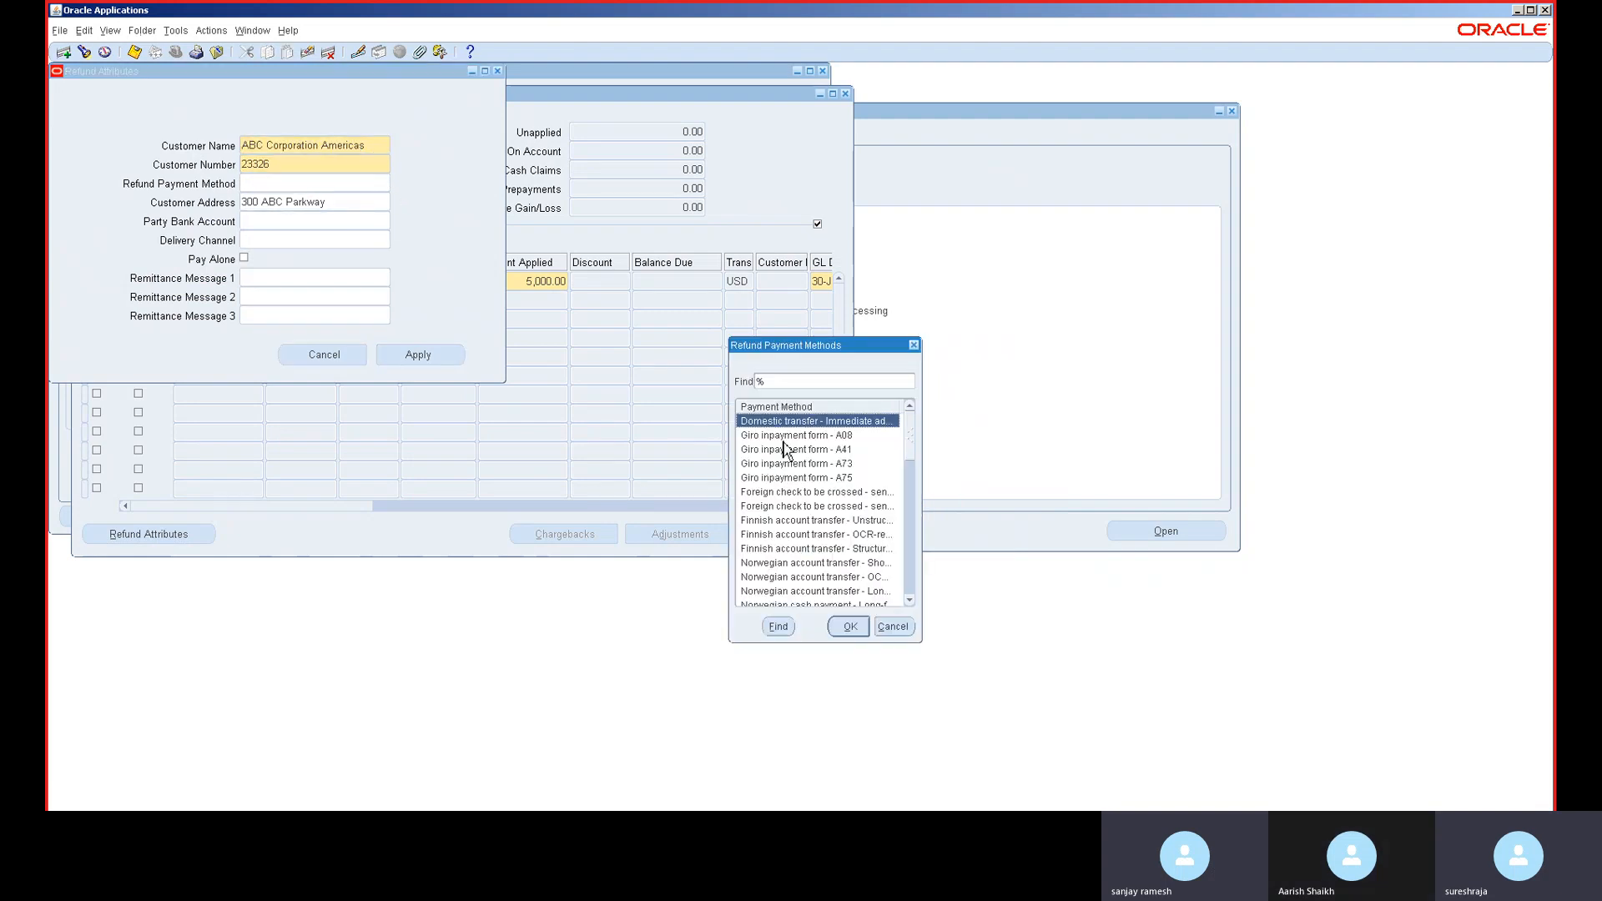
{"action": "double_click", "coordinate": [791, 424]}
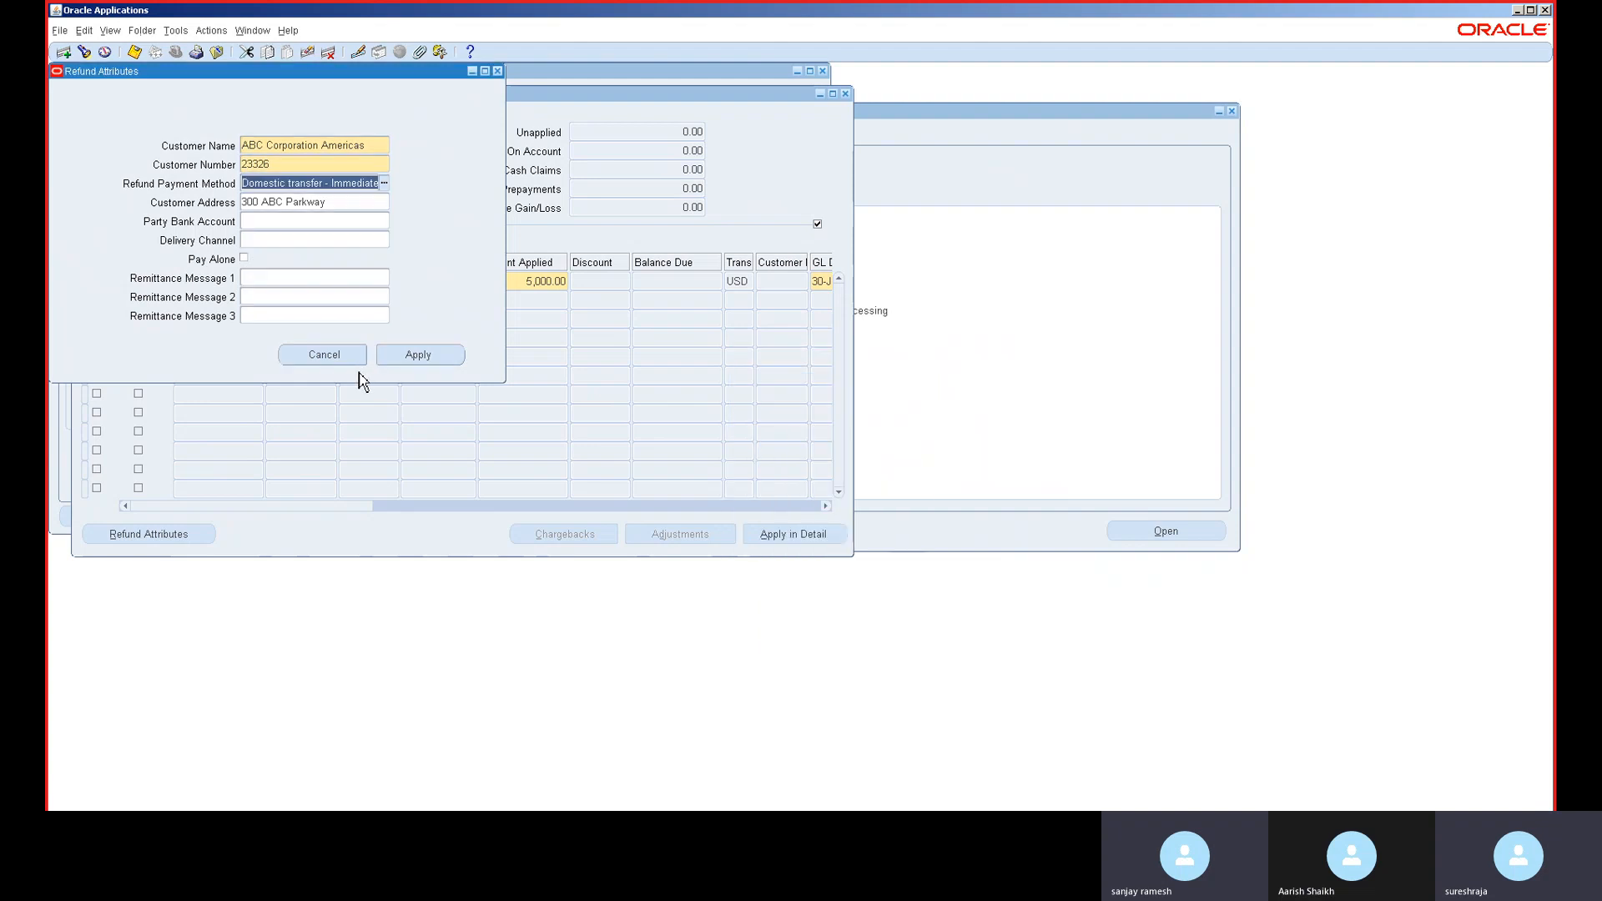
{"action": "left_click", "coordinate": [403, 358]}
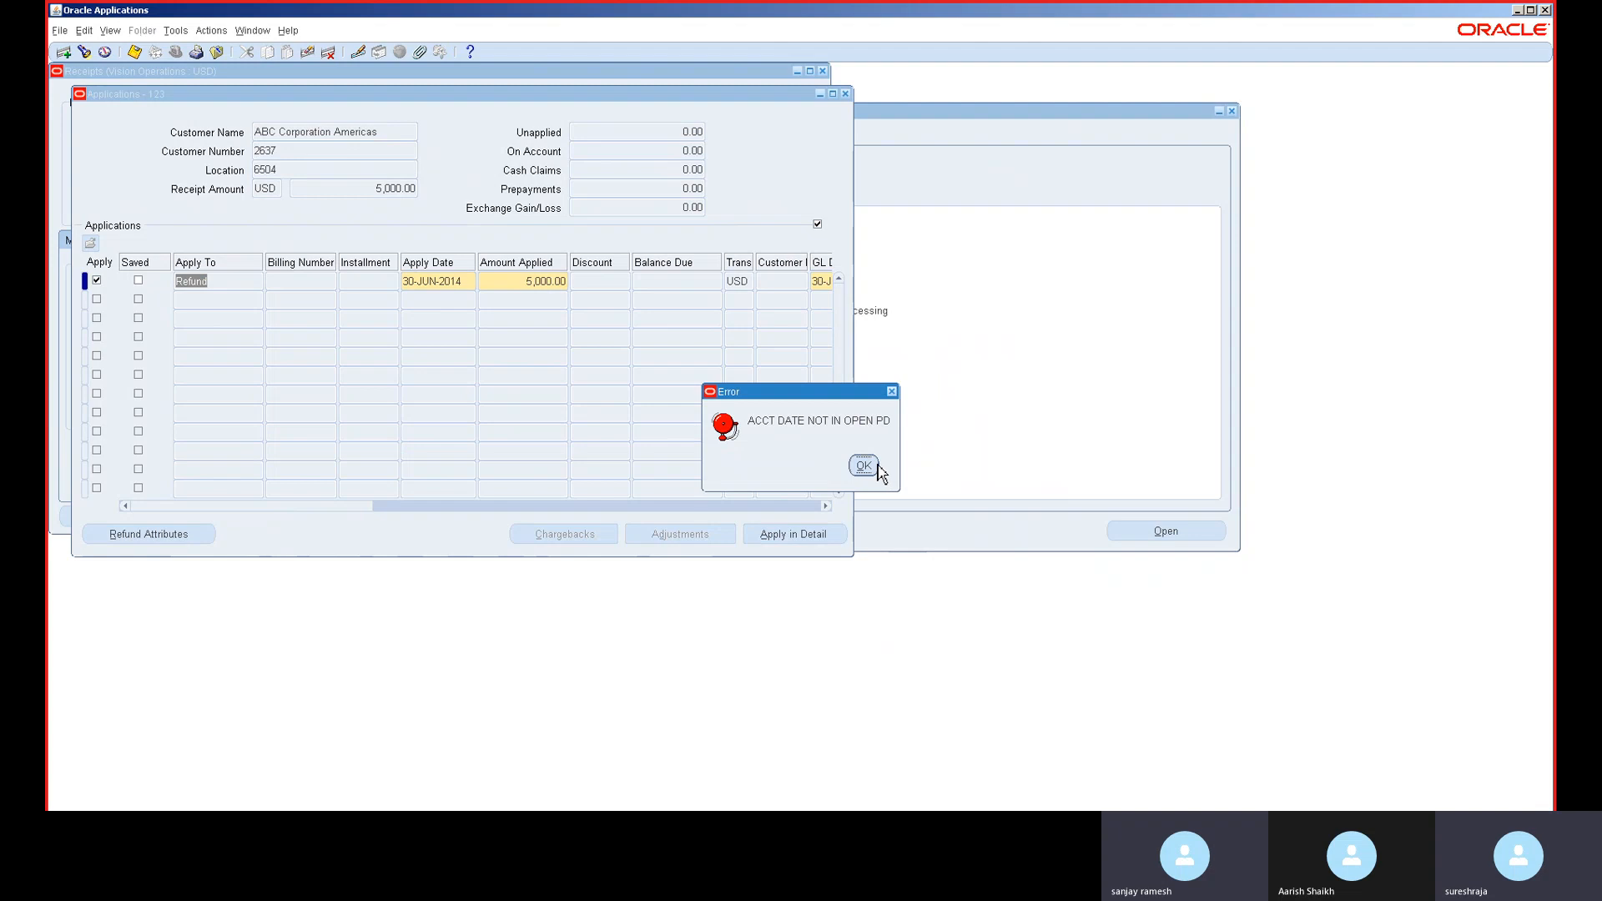
{"action": "left_click", "coordinate": [864, 466]}
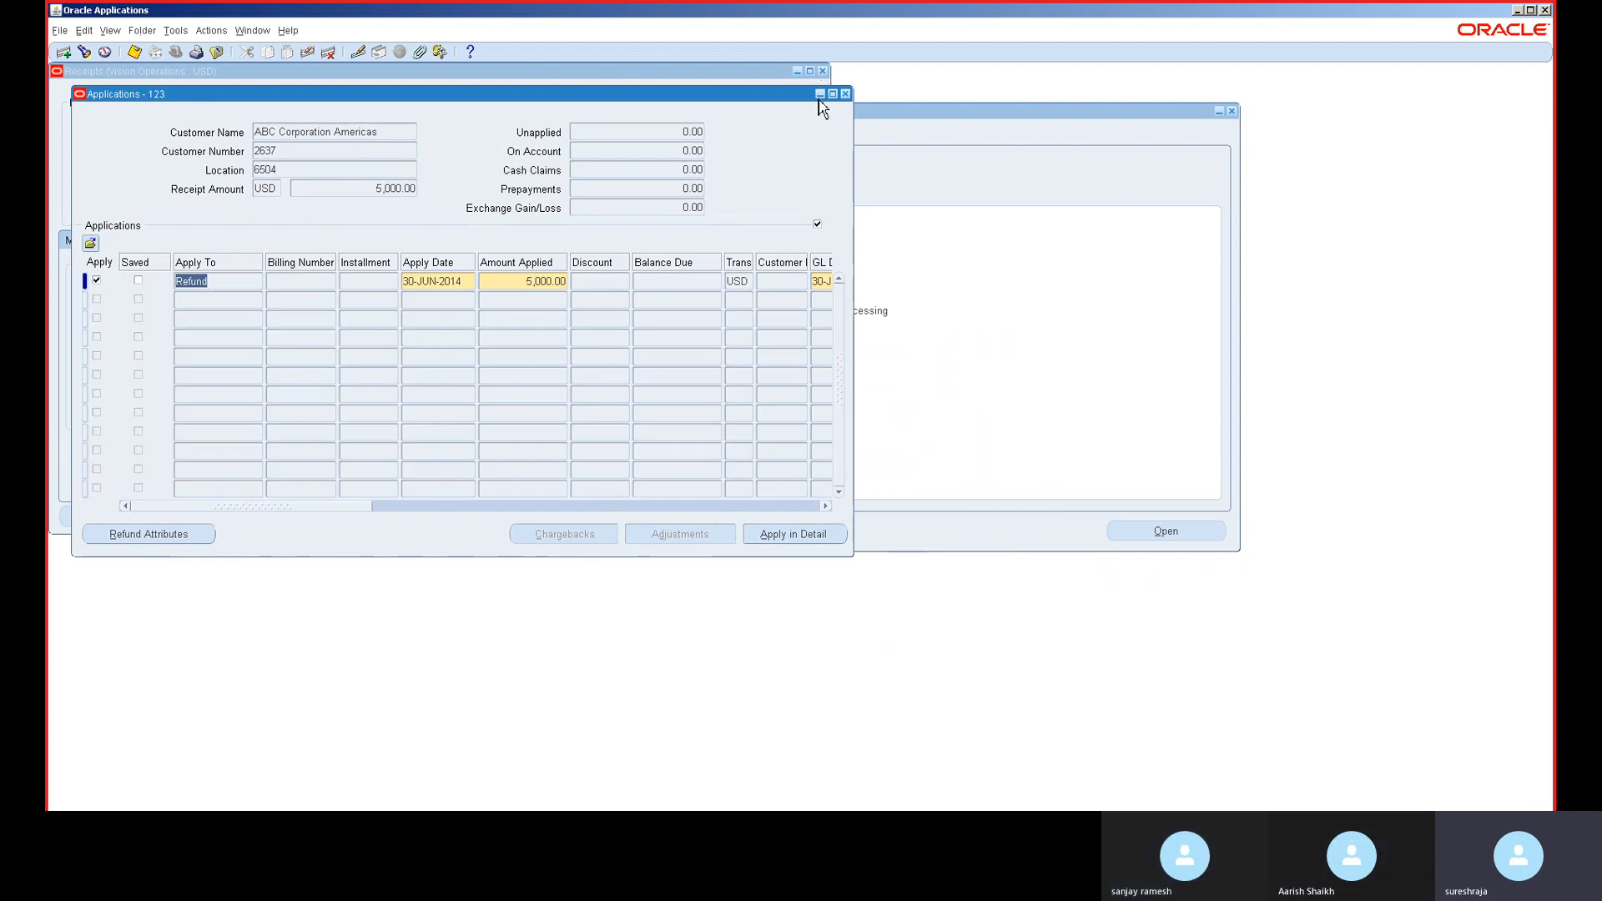
- Close the Applications and Receipts windows without saving the receipt changes
{"action": "left_click", "coordinate": [845, 94]}
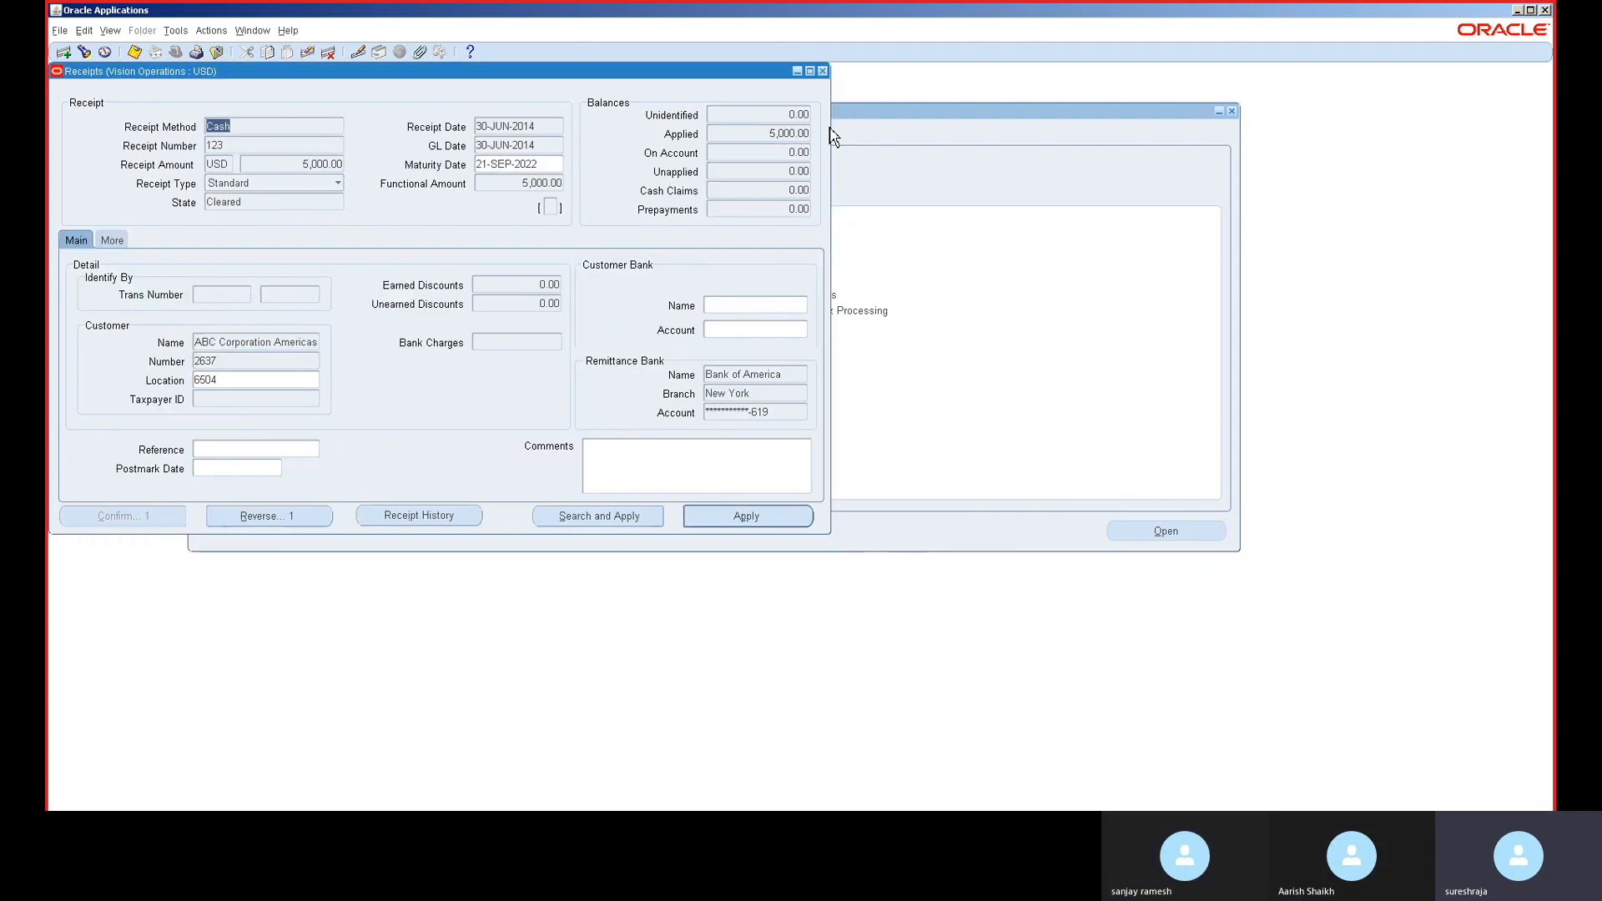
{"action": "left_click", "coordinate": [823, 72]}
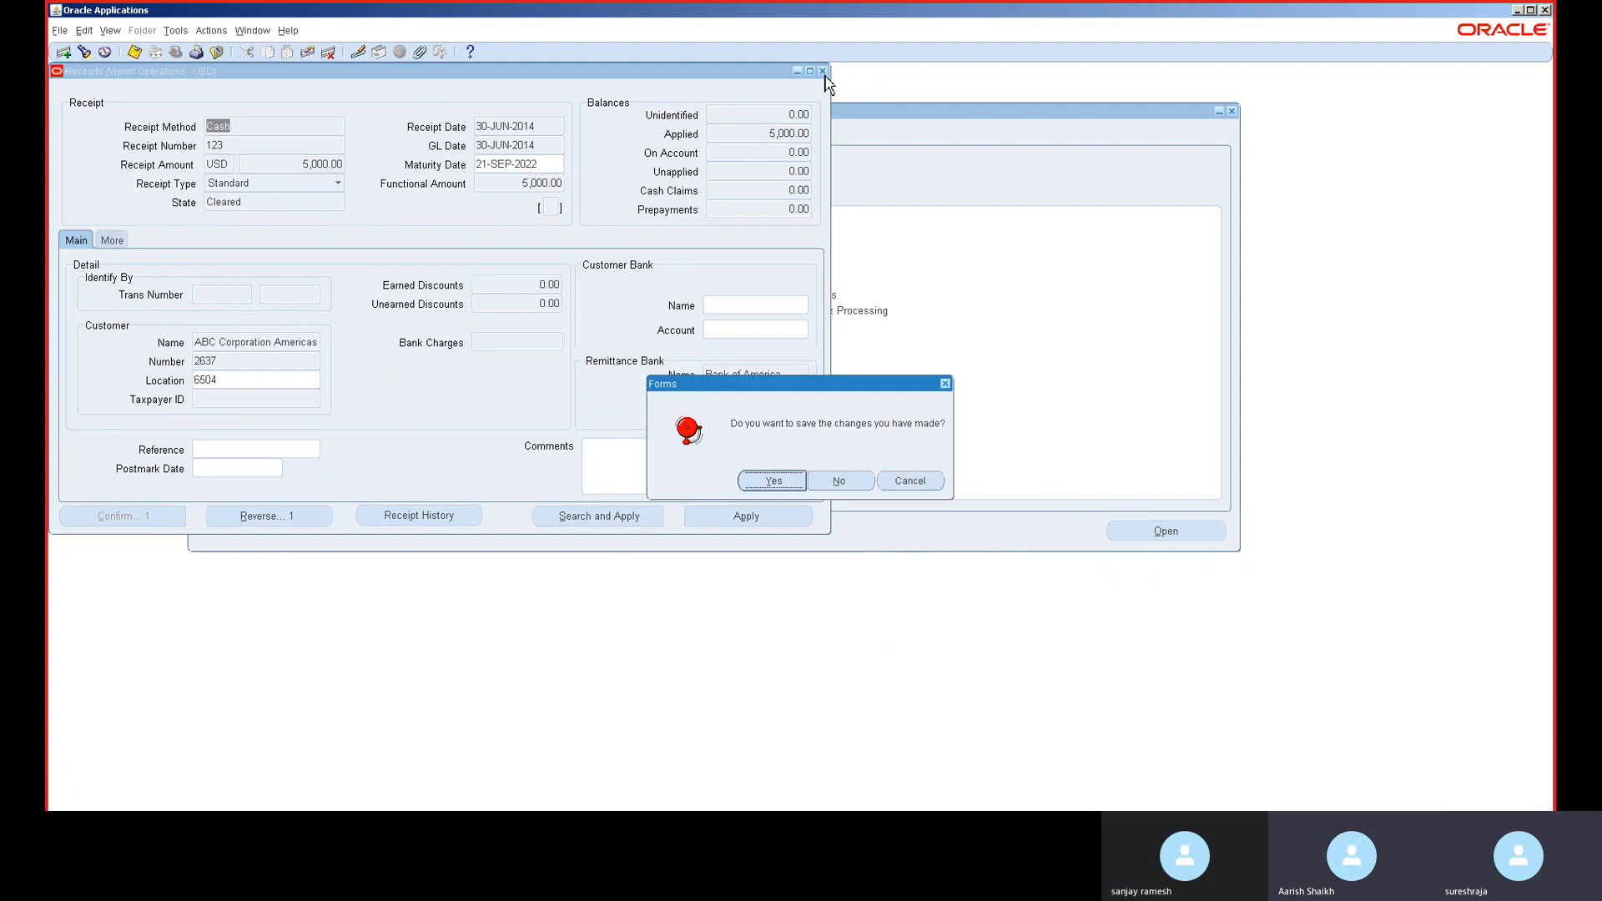
{"action": "left_click", "coordinate": [837, 483]}
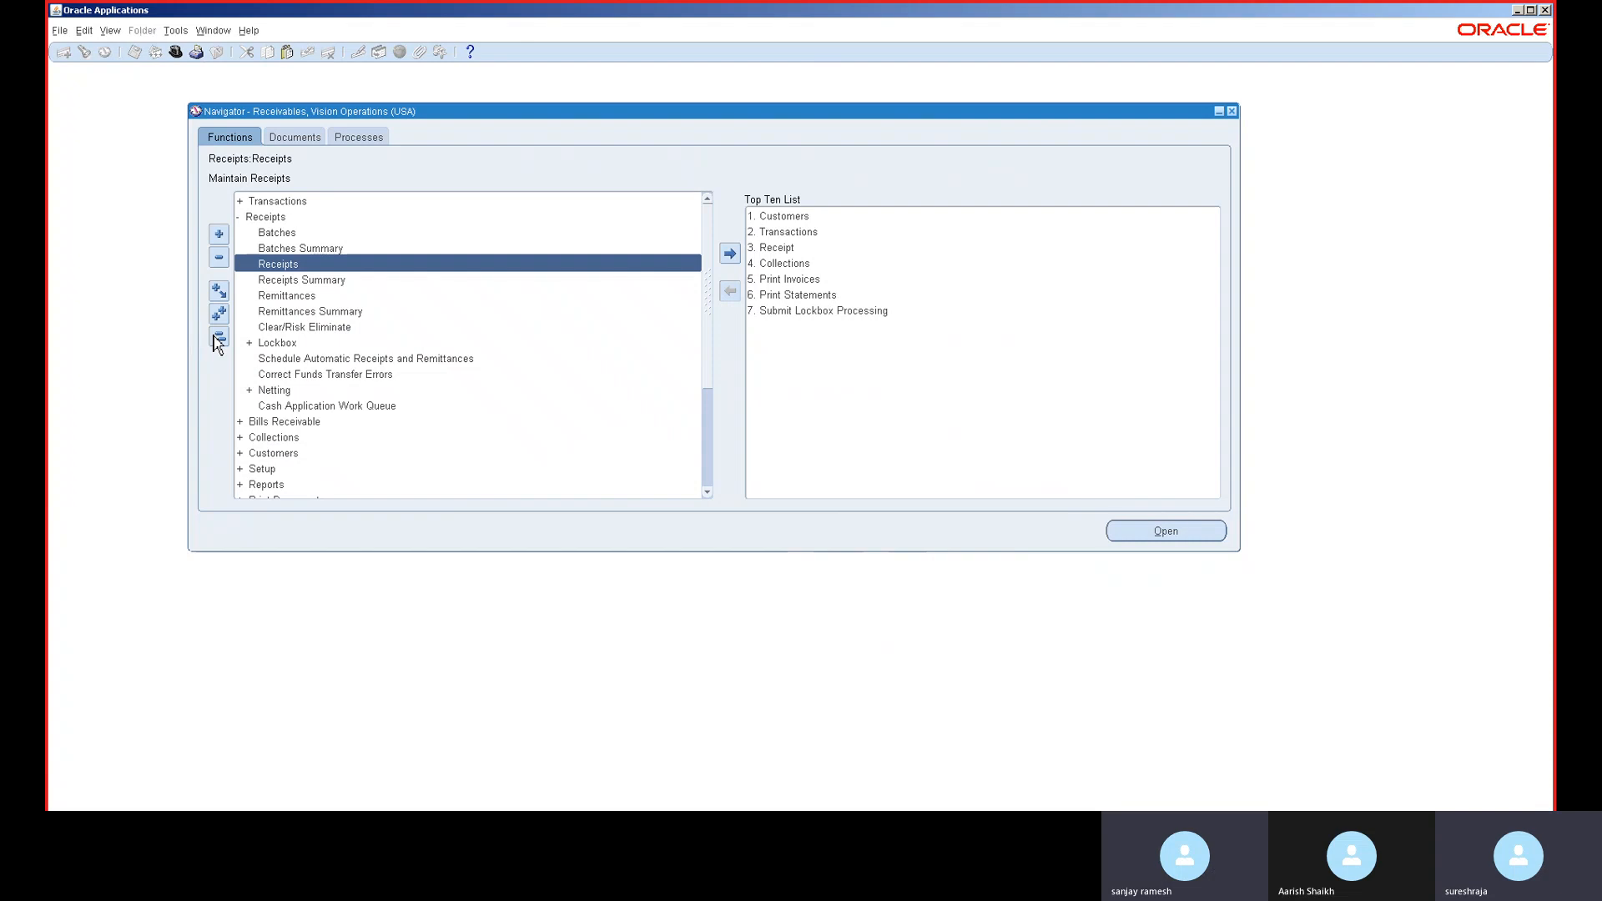
- Search Navigator functions for 'peri' and open Open/Close Accounting Periods
{"action": "left_click", "coordinate": [218, 336]}
{"action": "key", "text": "ctrl+l"}
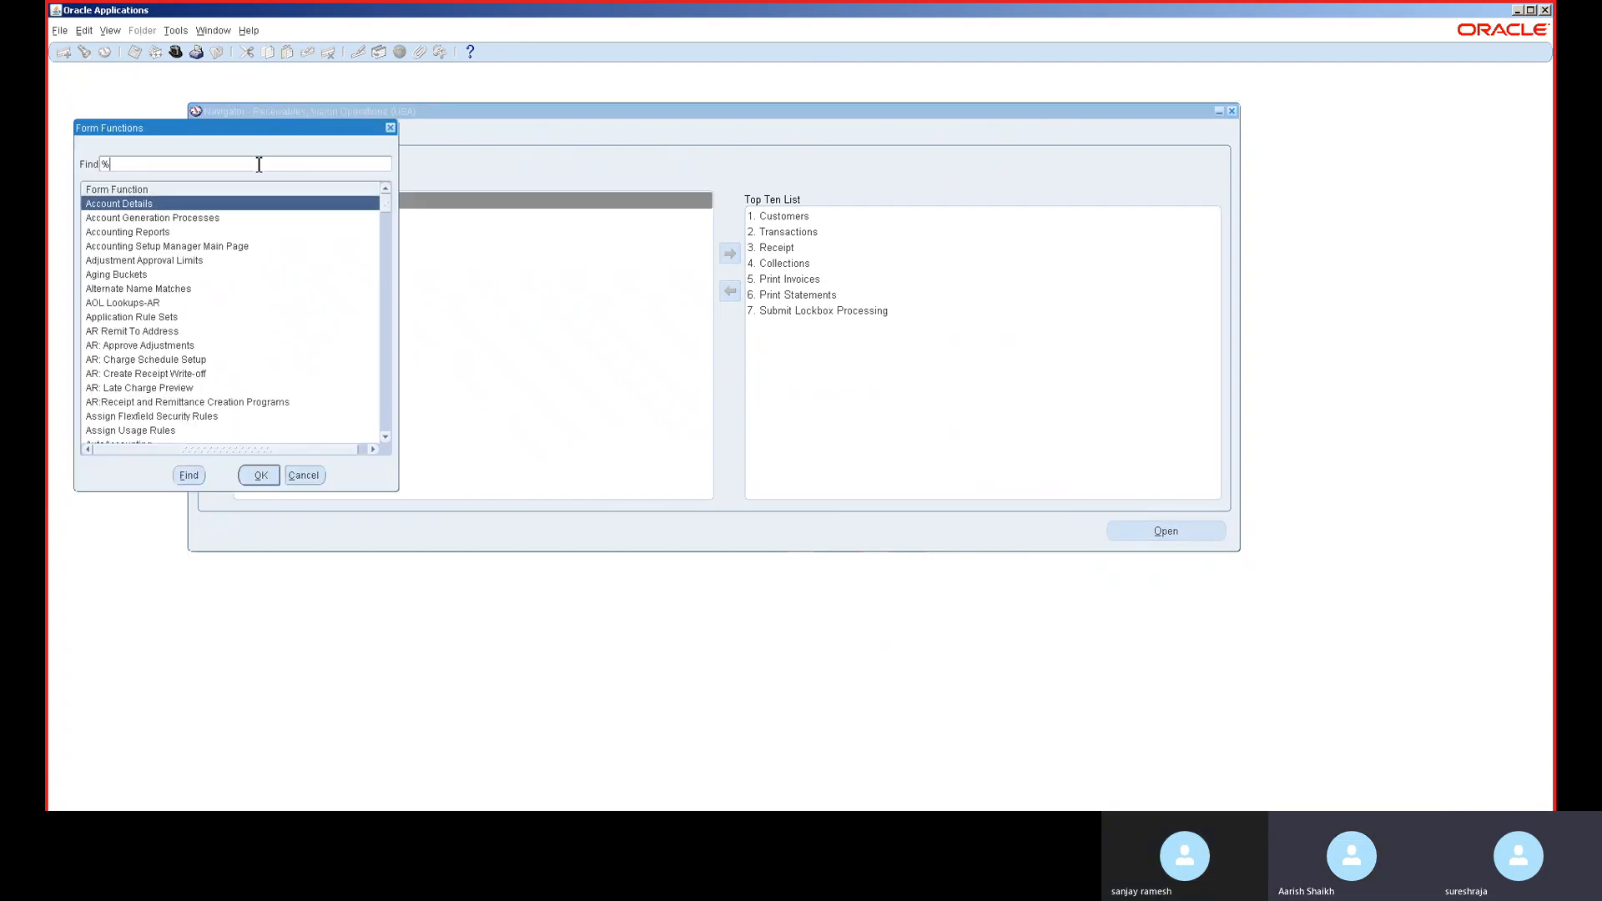
{"action": "type", "text": "period"}
{"action": "key", "text": "Return"}
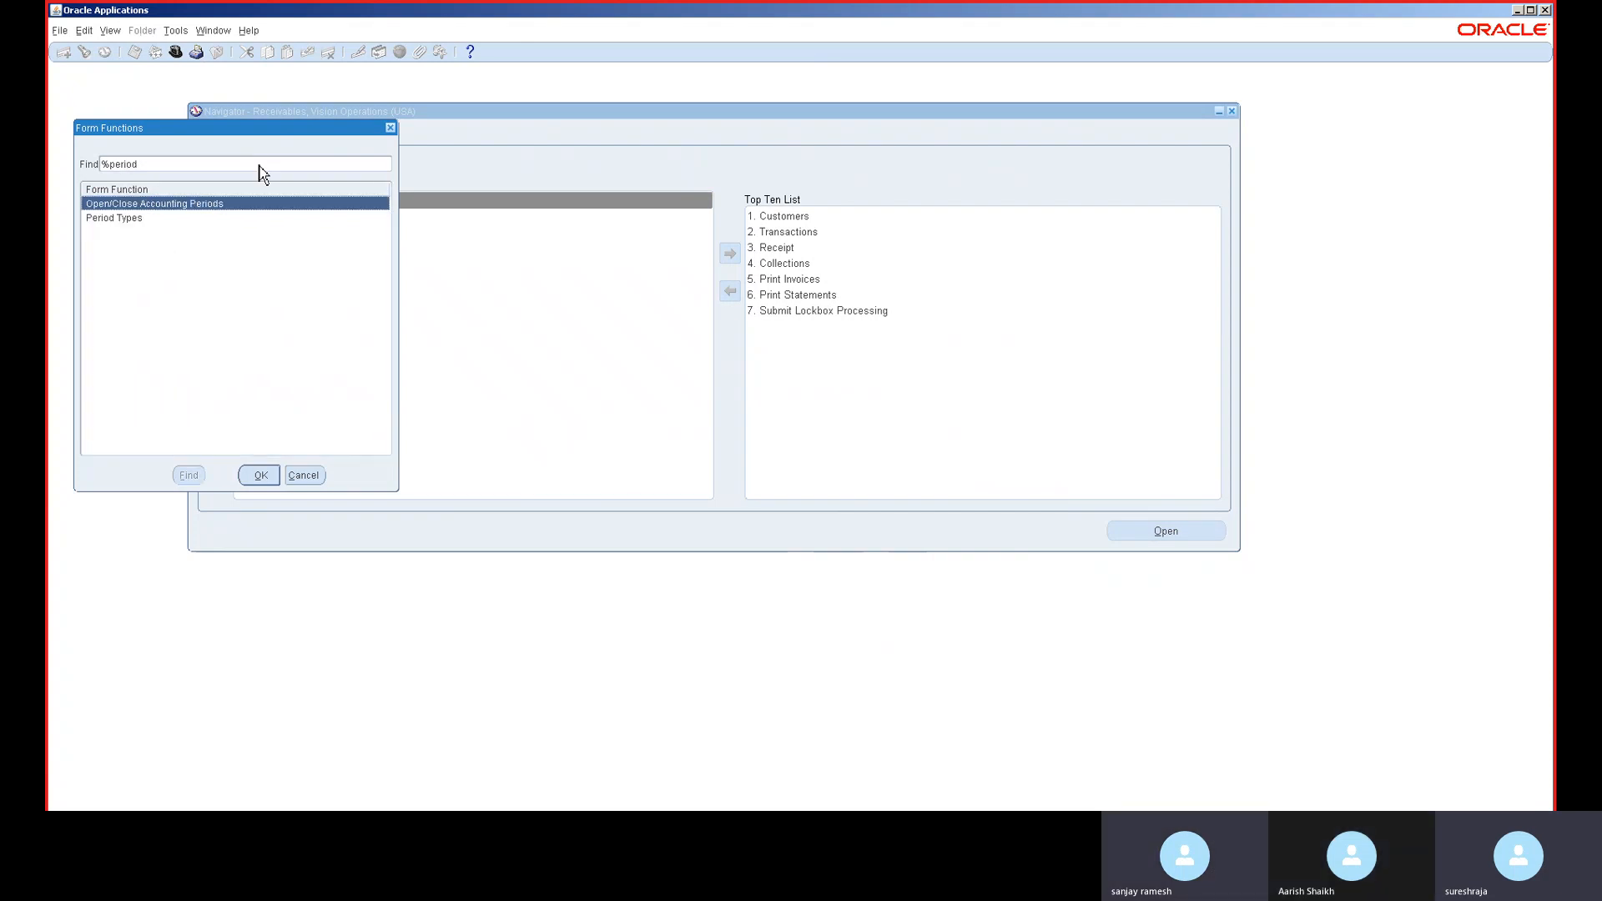
{"action": "double_click", "coordinate": [222, 205]}
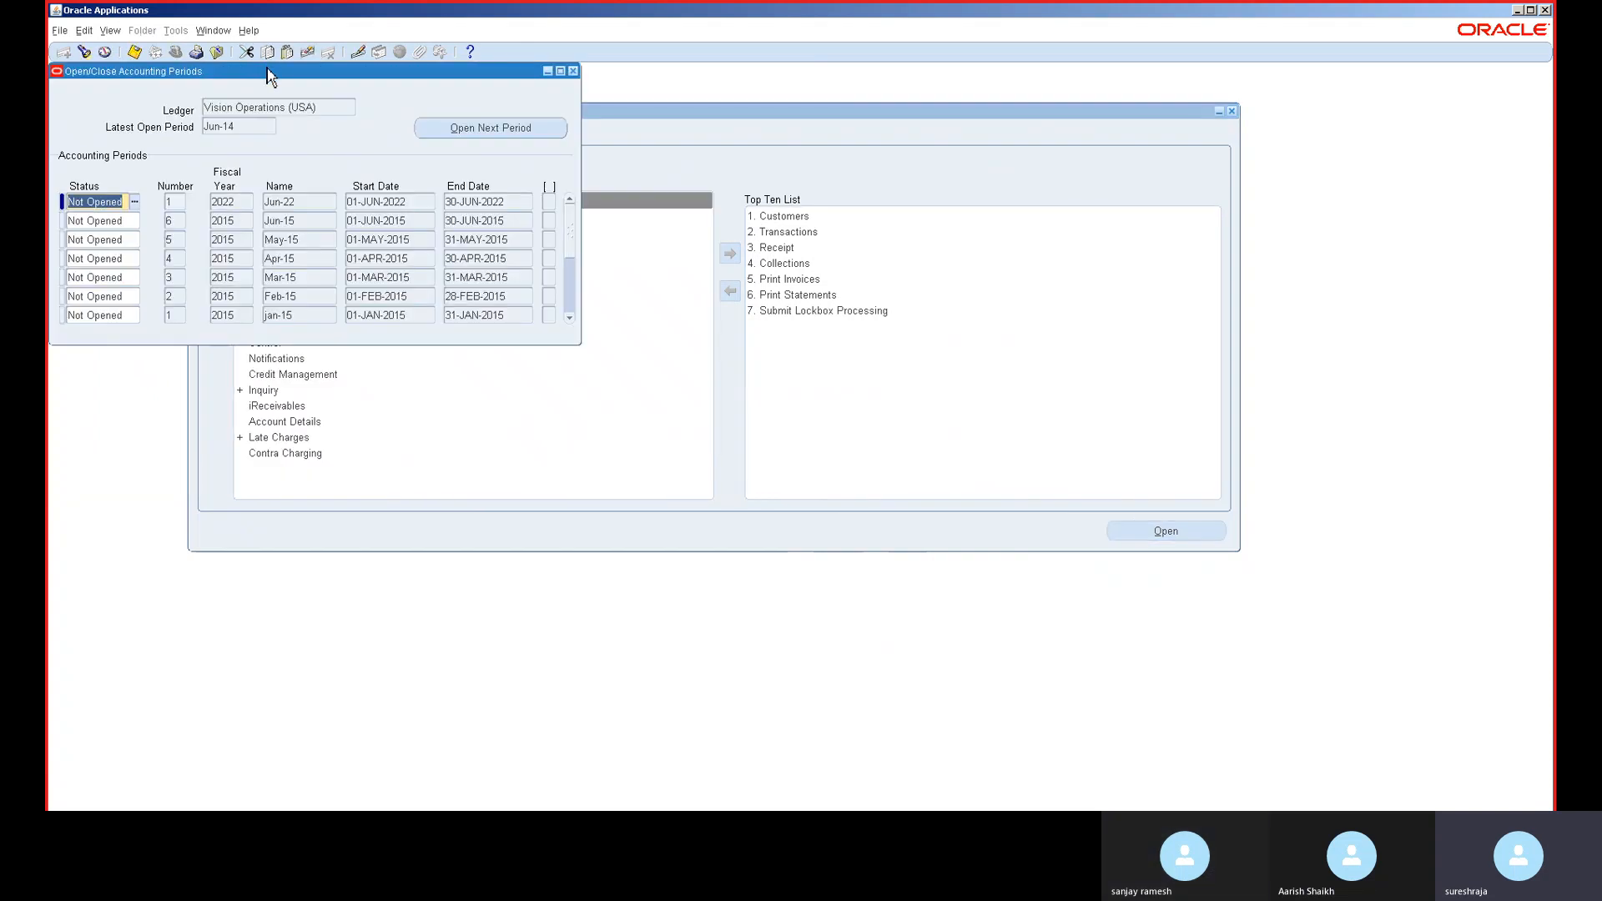
- Set the Jul-14, Aug-14, Sep-14 and Oct-14 period statuses to Open
{"action": "left_click_drag", "start_coordinate": [267, 76], "coordinate": [543, 112]}
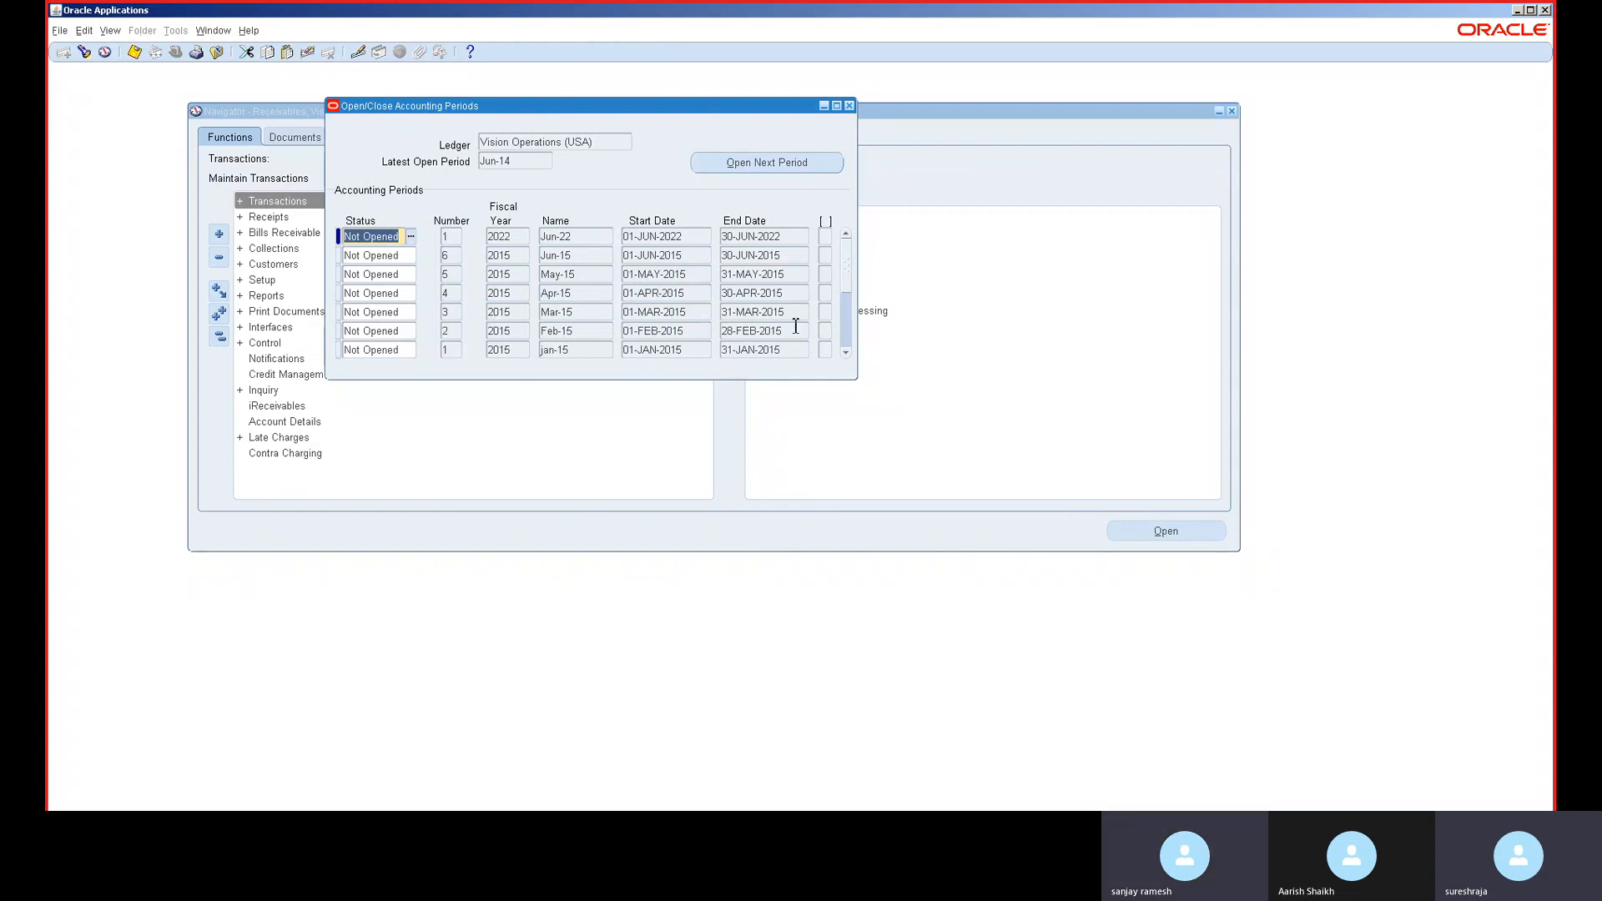
{"action": "left_click", "coordinate": [847, 335]}
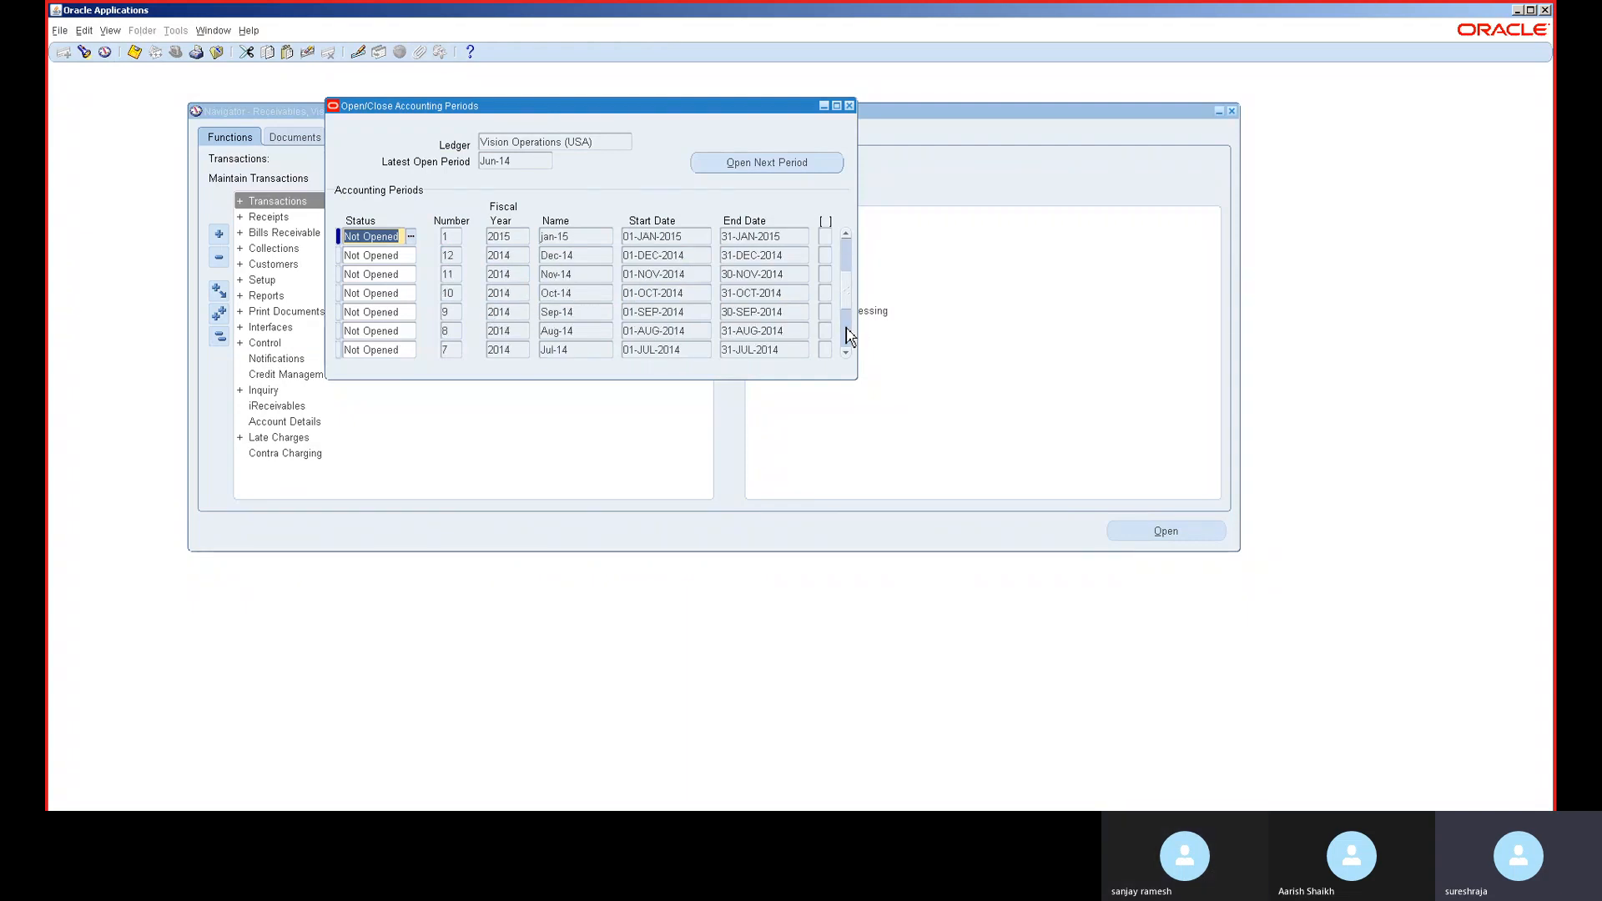
{"action": "left_click", "coordinate": [847, 334]}
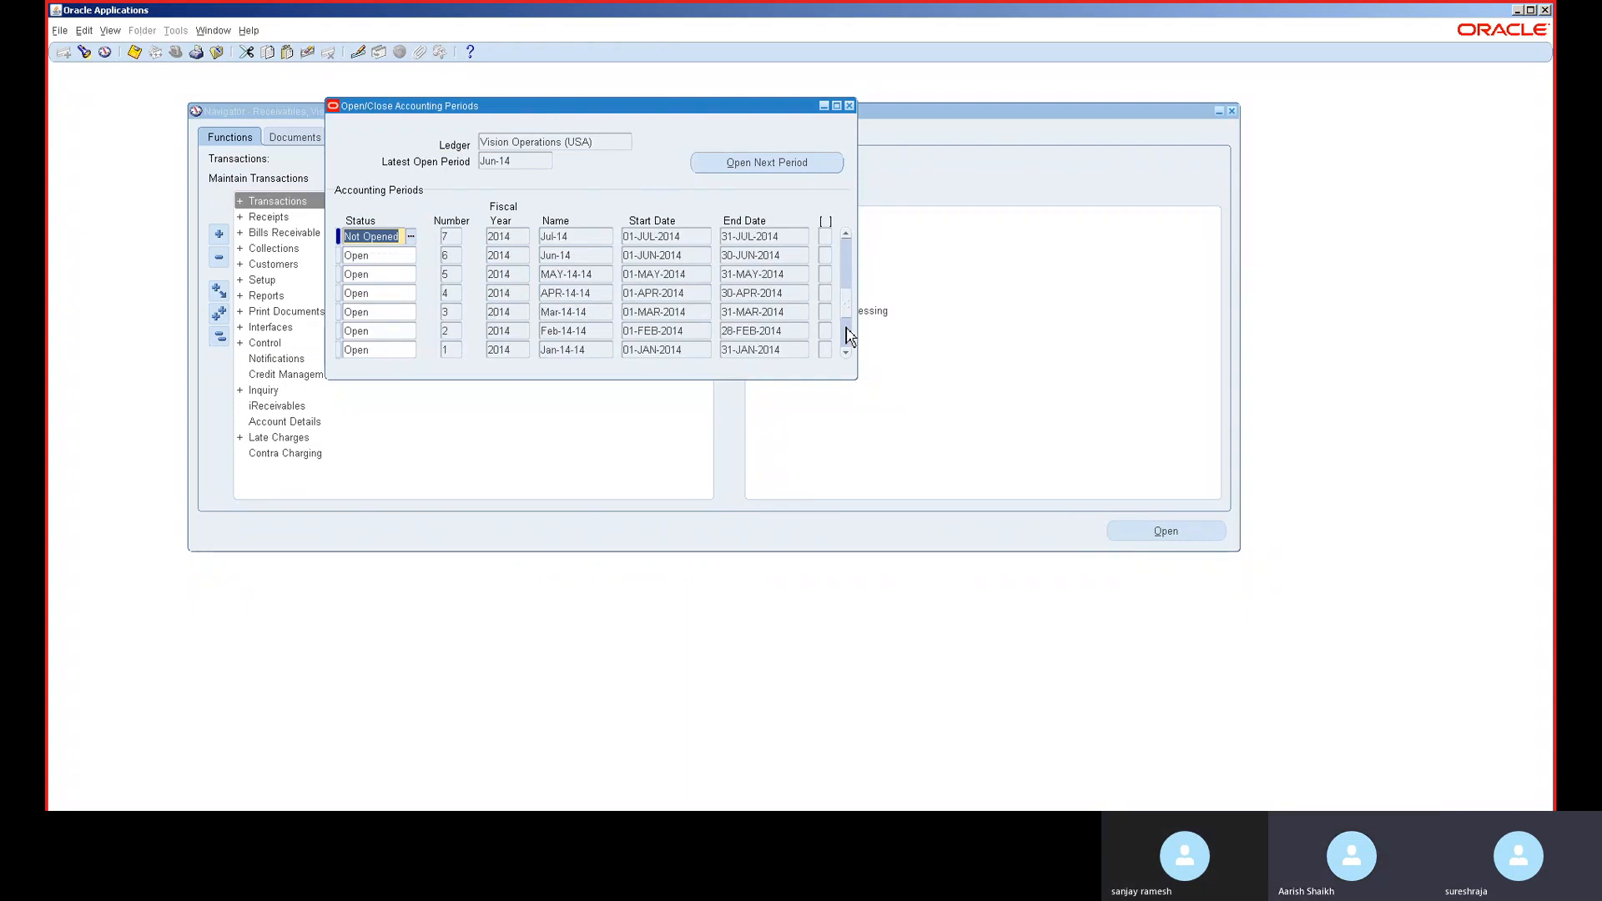
{"action": "left_click", "coordinate": [847, 234]}
{"action": "left_click", "coordinate": [846, 235]}
{"action": "left_click", "coordinate": [846, 234]}
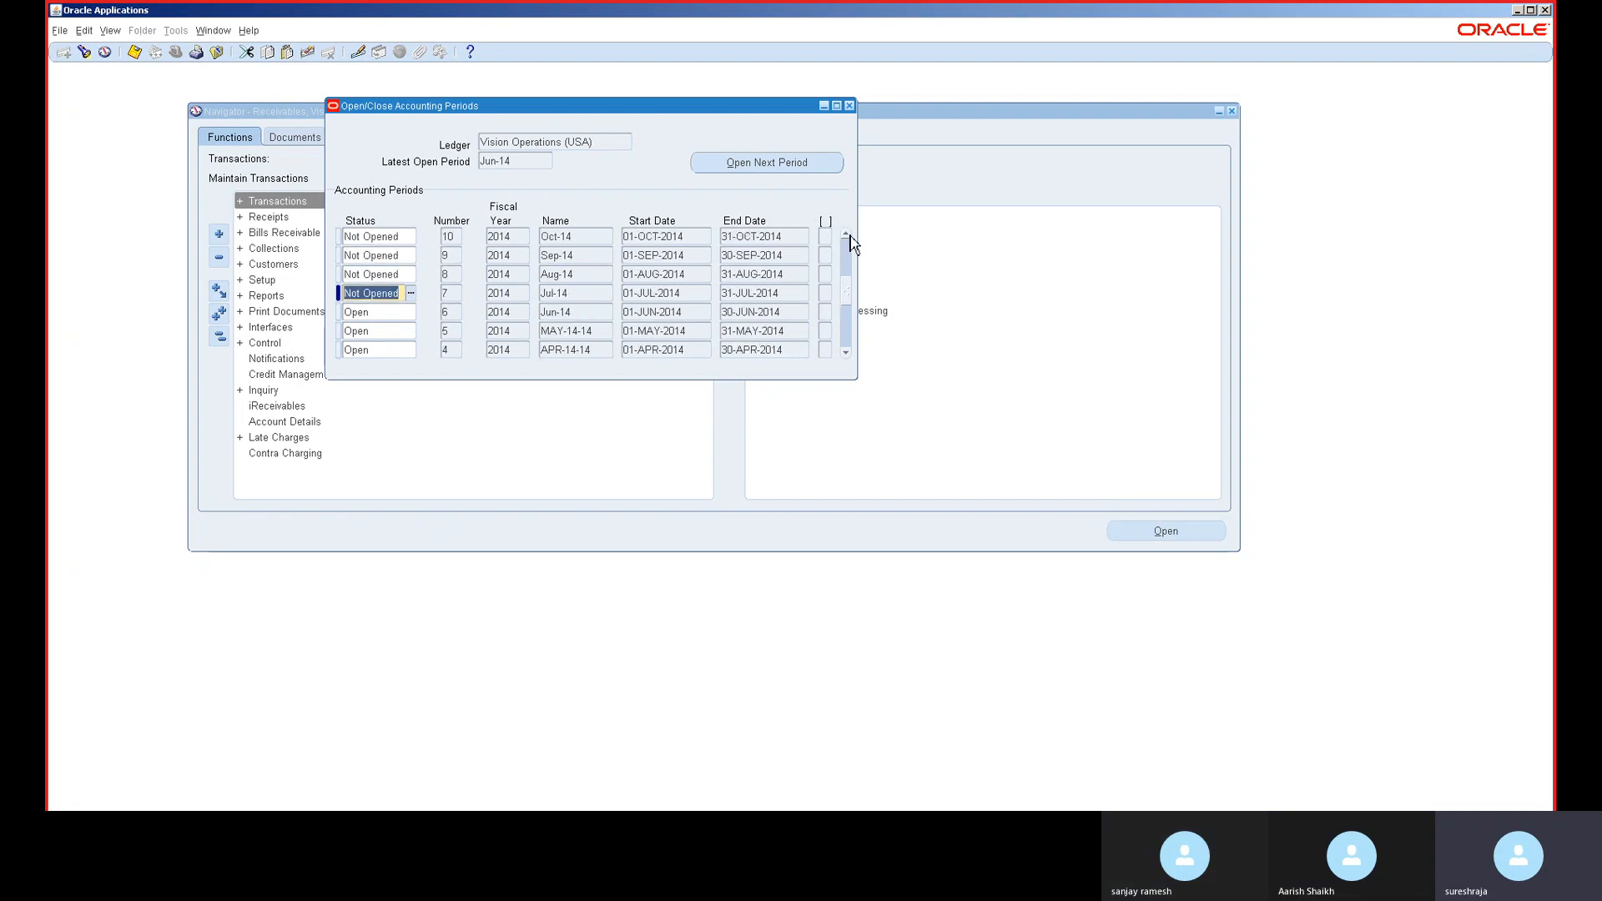
{"action": "type", "text": "ope"}
{"action": "key", "text": "Down"}
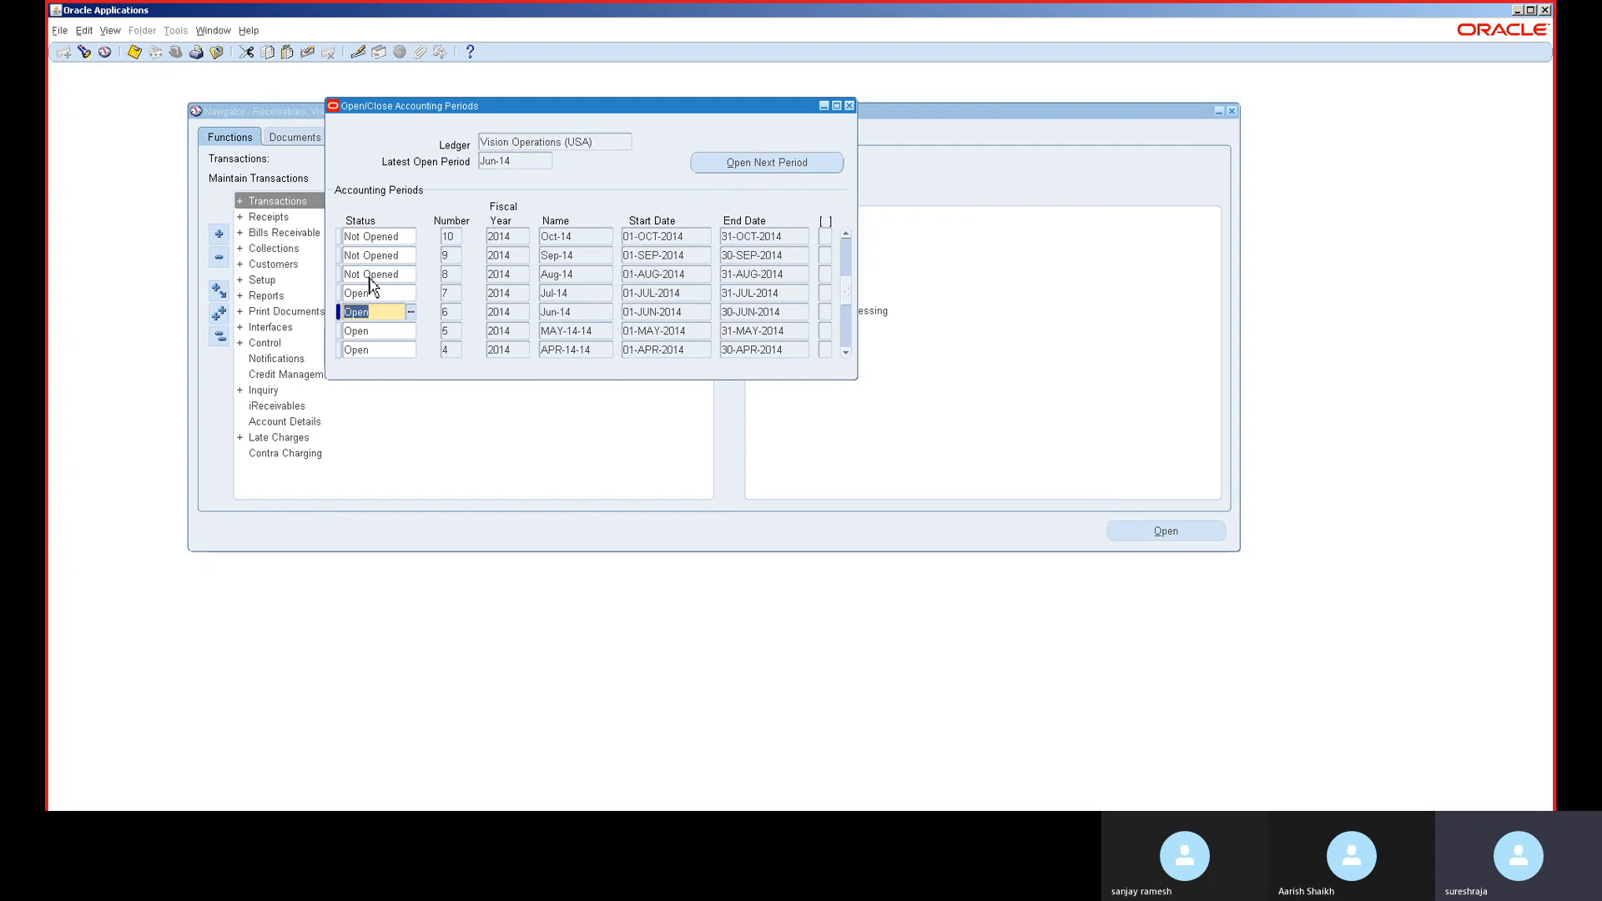
{"action": "left_click", "coordinate": [370, 278]}
{"action": "type", "text": "ope"}
{"action": "key", "text": "Down"}
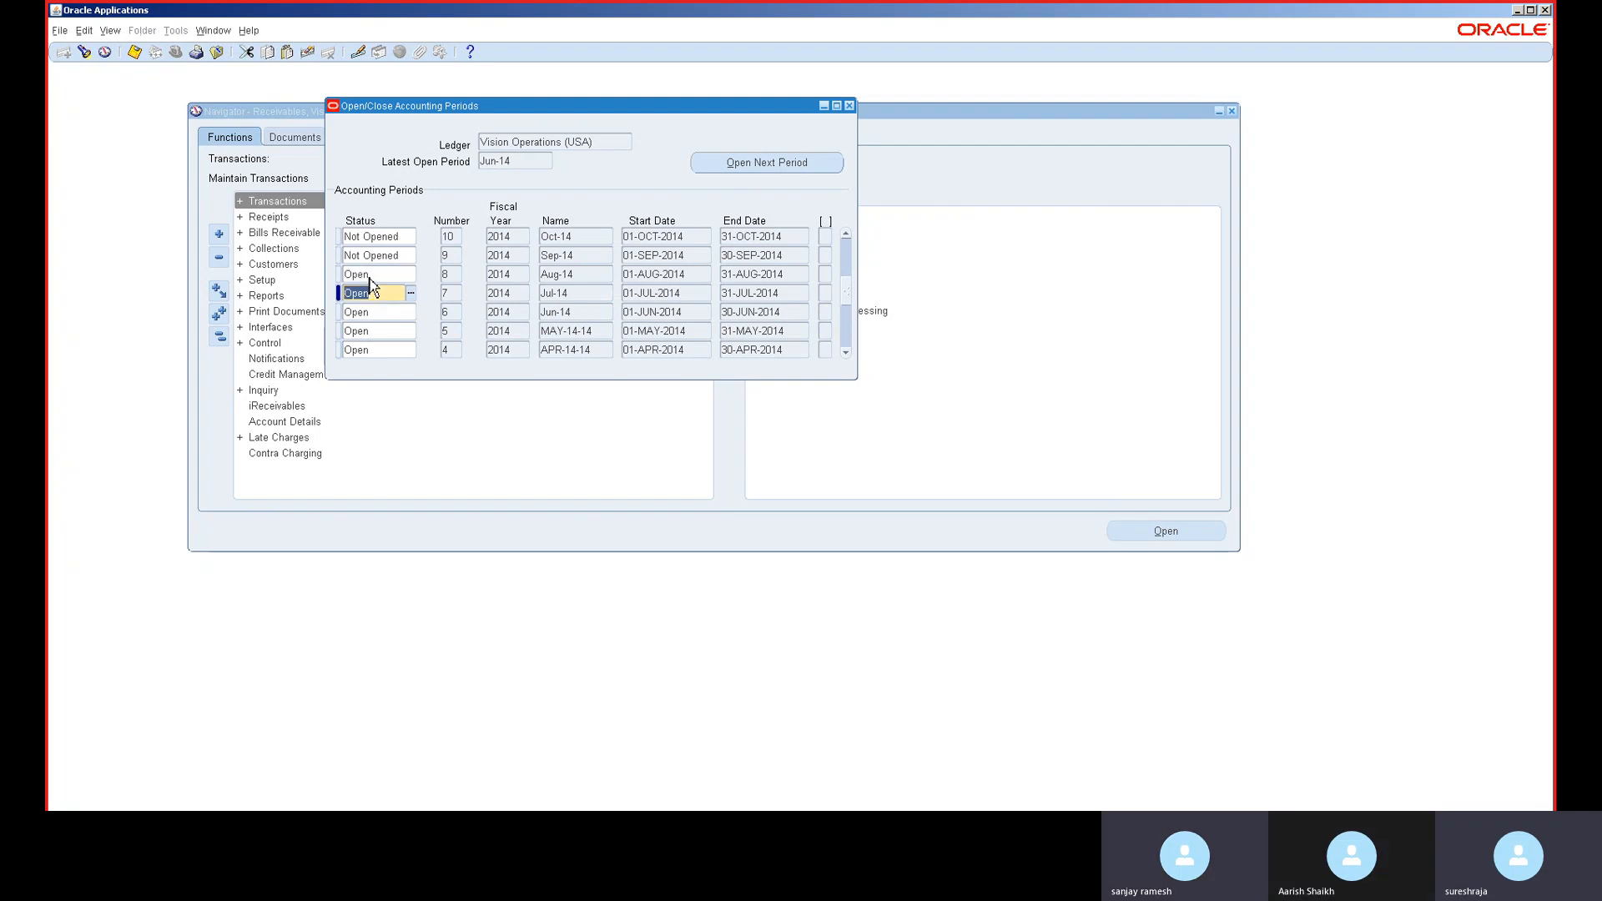
{"action": "left_click", "coordinate": [374, 255]}
{"action": "type", "text": "o"}
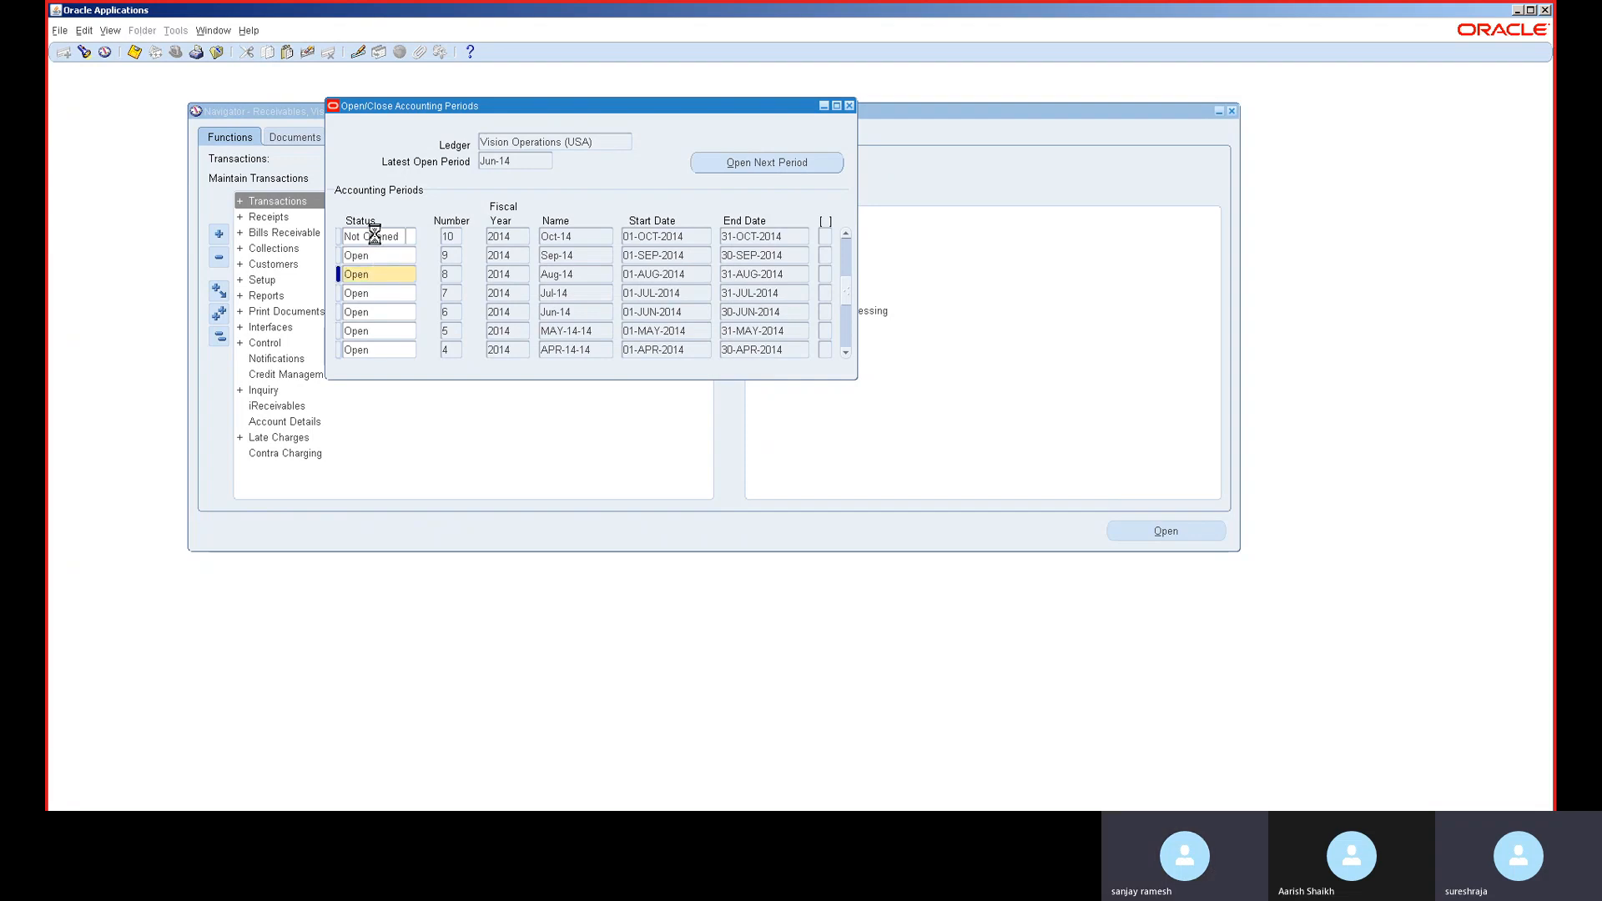
{"action": "left_click", "coordinate": [374, 232]}
{"action": "type", "text": "ope"}
{"action": "left_click", "coordinate": [376, 253]}
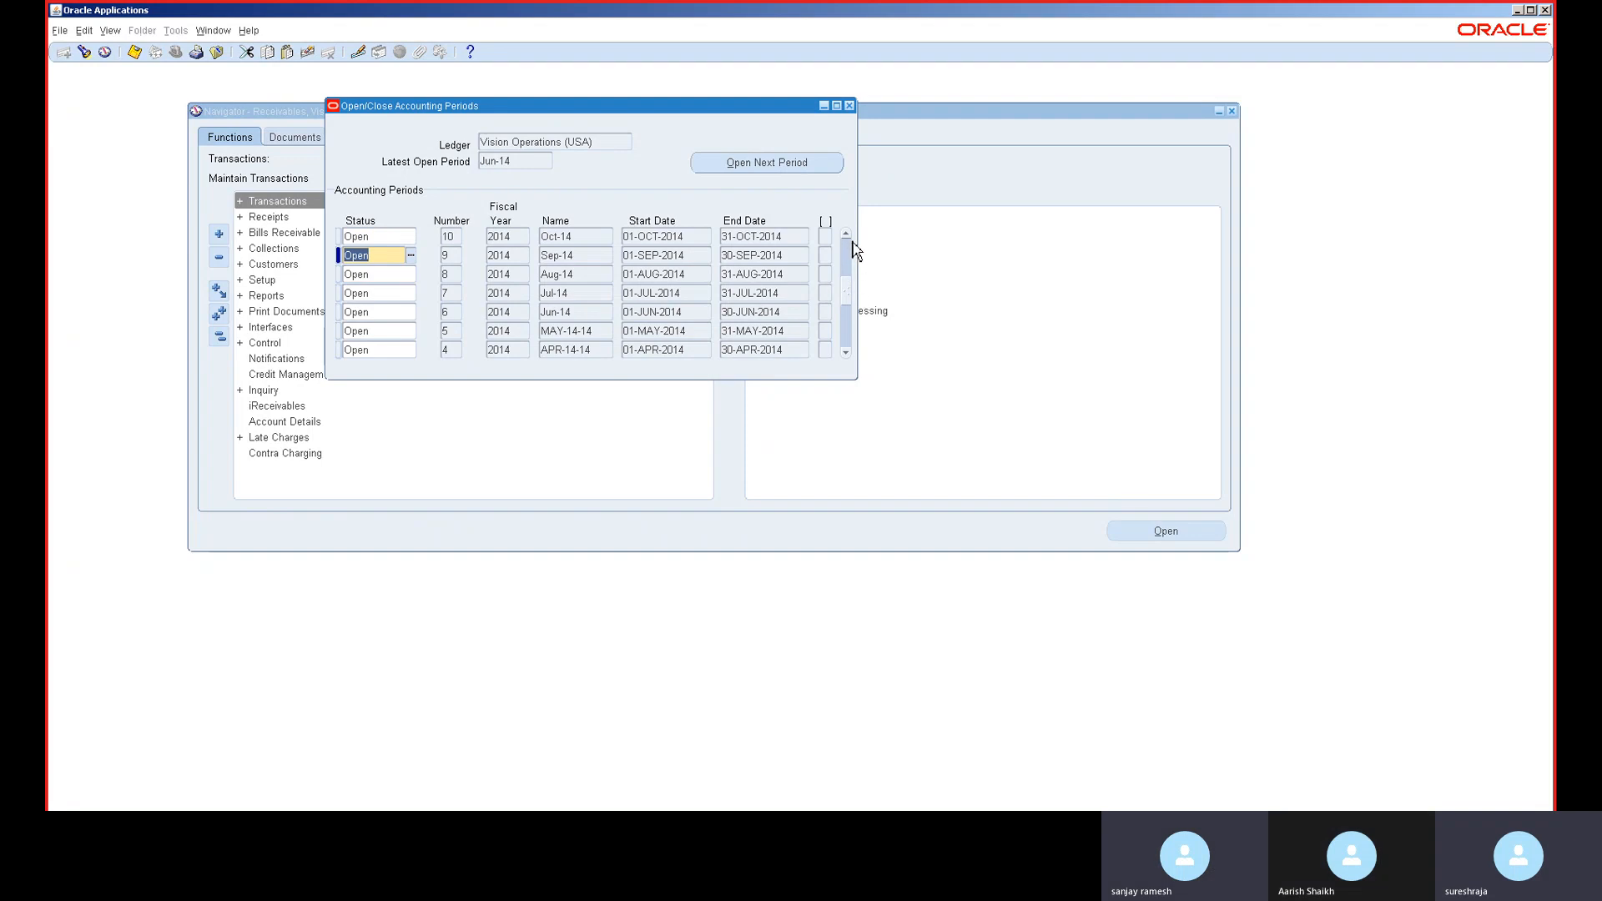
- Set the Nov-14, Dec-14 and Jan-15 period statuses to Open
{"action": "scroll", "coordinate": [848, 238], "scroll_direction": "up", "scroll_amount": 3}
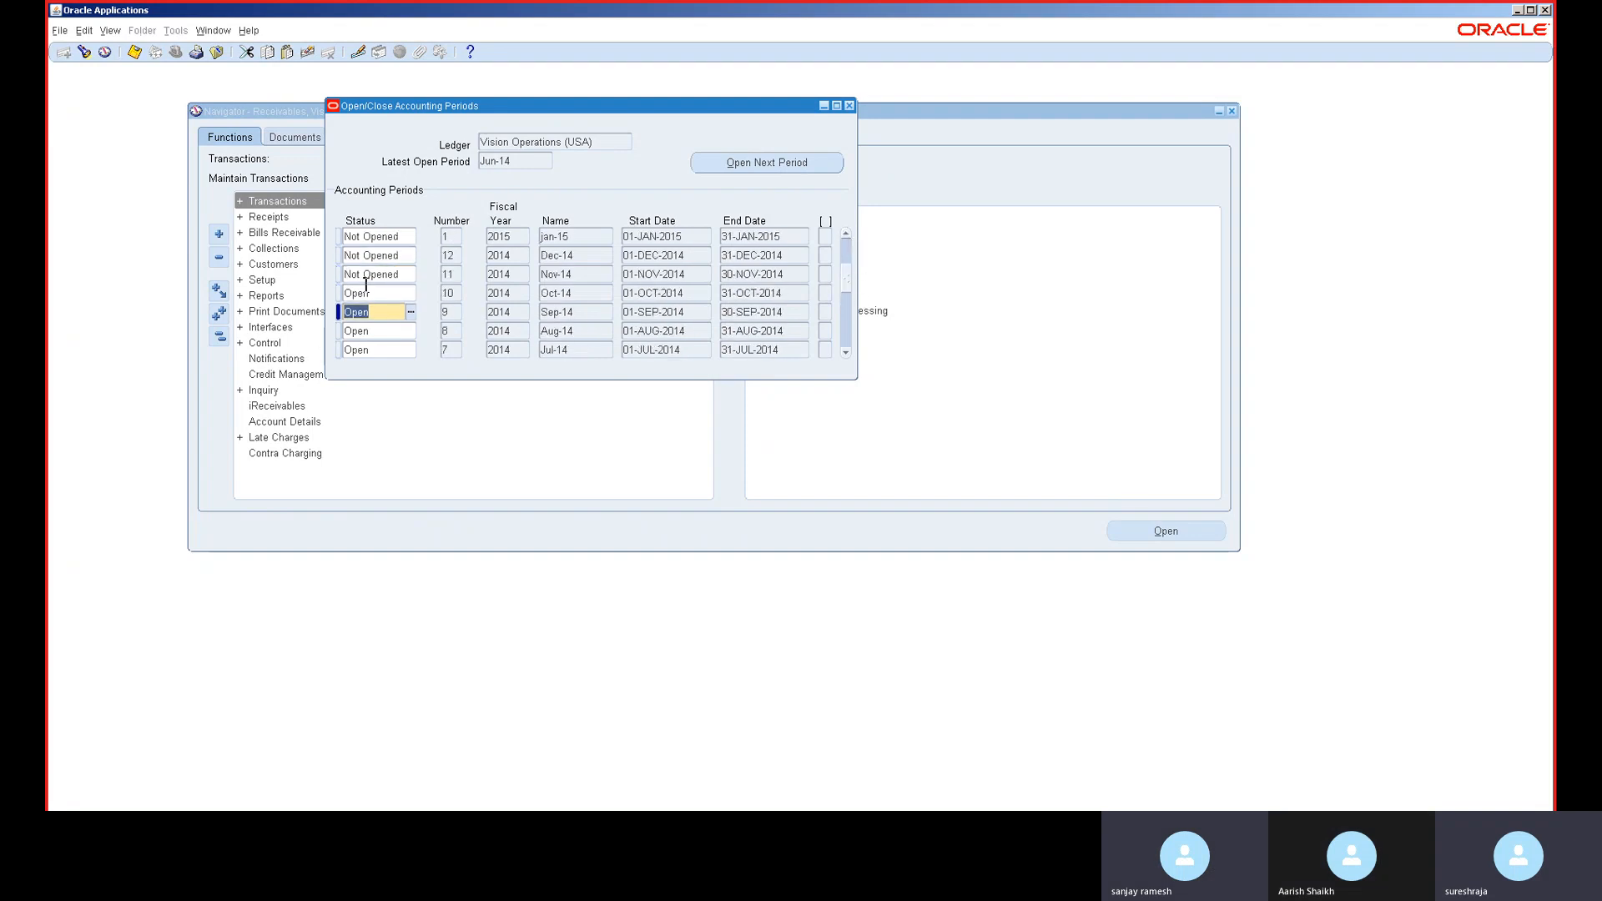
{"action": "left_click", "coordinate": [377, 276]}
{"action": "type", "text": "Open"}
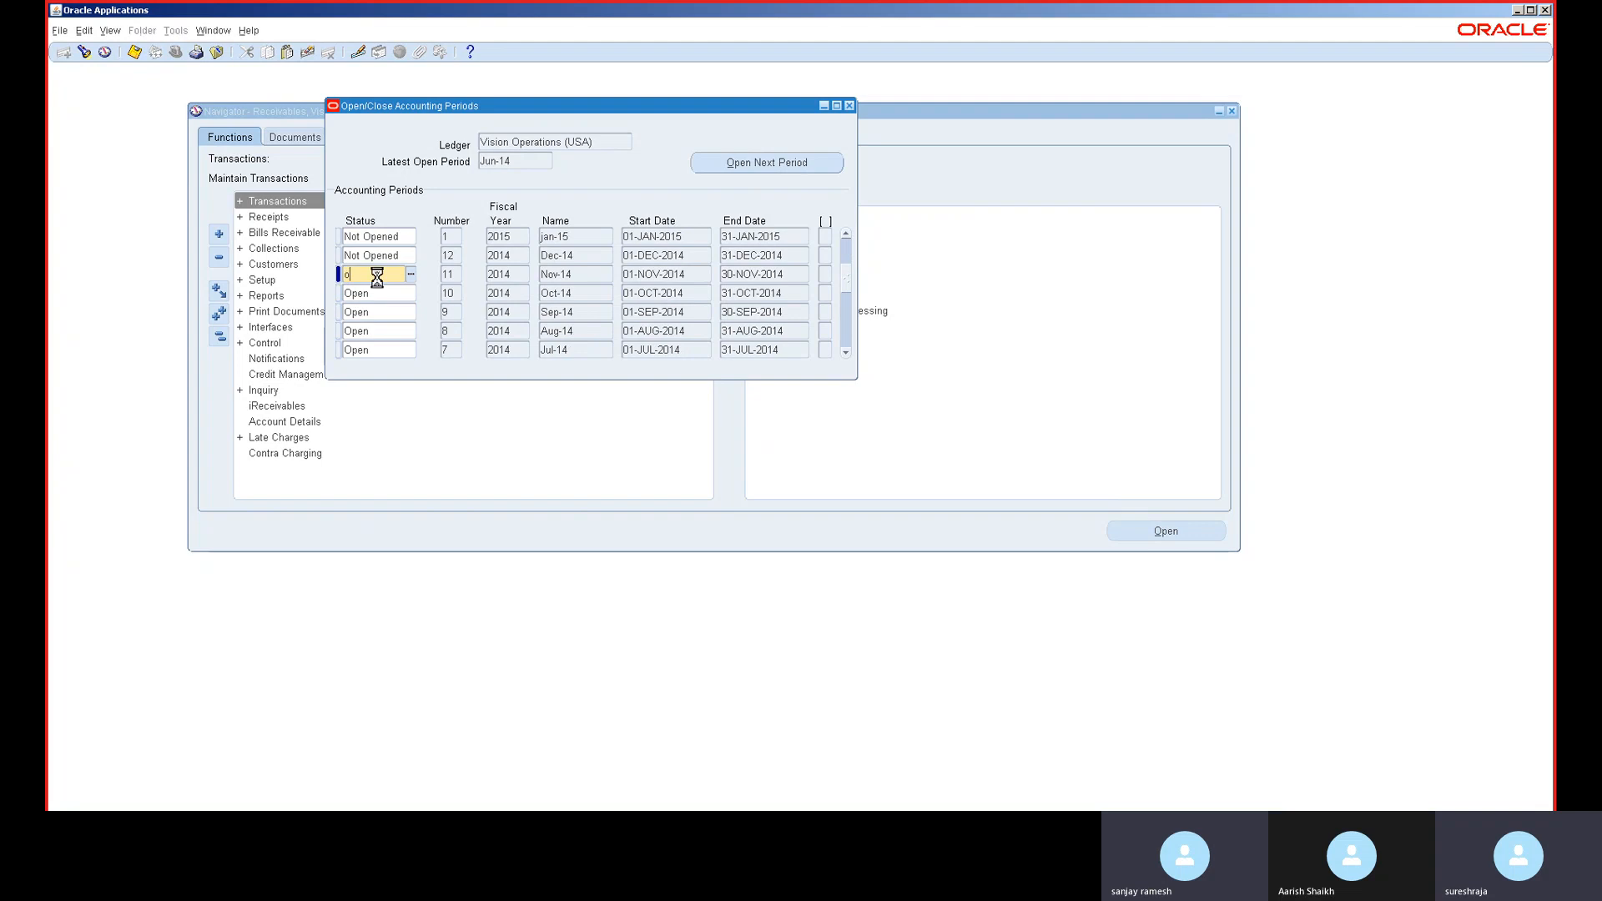
{"action": "key", "text": "Down"}
{"action": "left_click", "coordinate": [378, 257]}
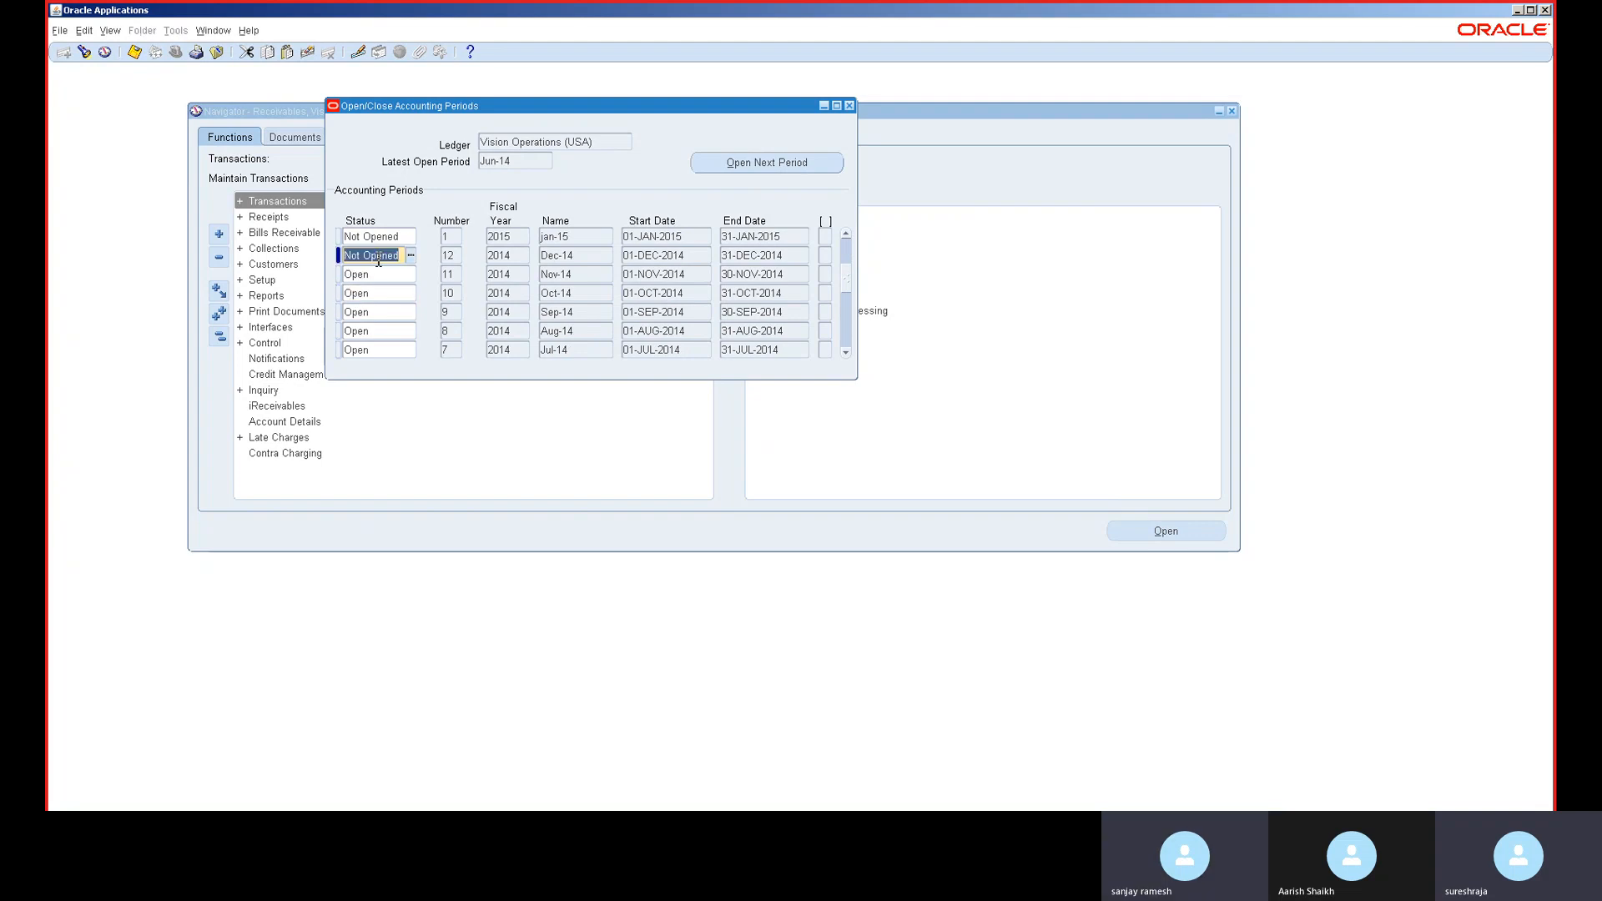
{"action": "type", "text": "Open"}
{"action": "key", "text": "Down"}
{"action": "left_click", "coordinate": [378, 238]}
{"action": "type", "text": "Open"}
{"action": "key", "text": "Down"}
- Set the Feb-15 through Jun-15 period statuses to Open
{"action": "left_click", "coordinate": [847, 237]}
{"action": "left_click", "coordinate": [848, 237]}
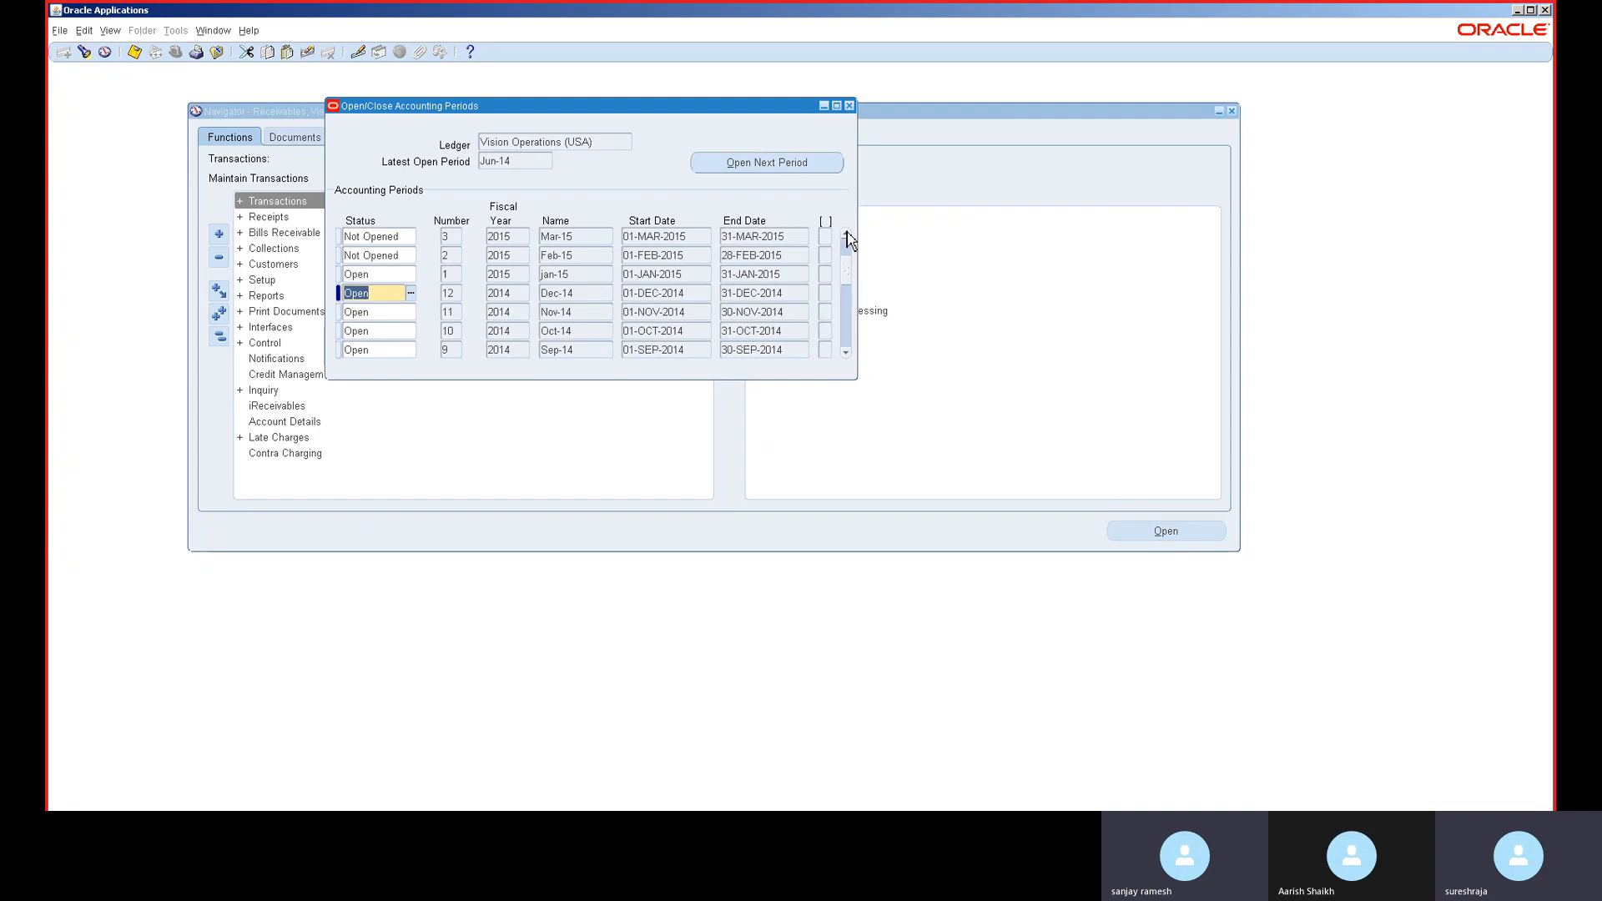
{"action": "left_click", "coordinate": [848, 236]}
{"action": "left_click", "coordinate": [848, 236]}
{"action": "left_click", "coordinate": [847, 236]}
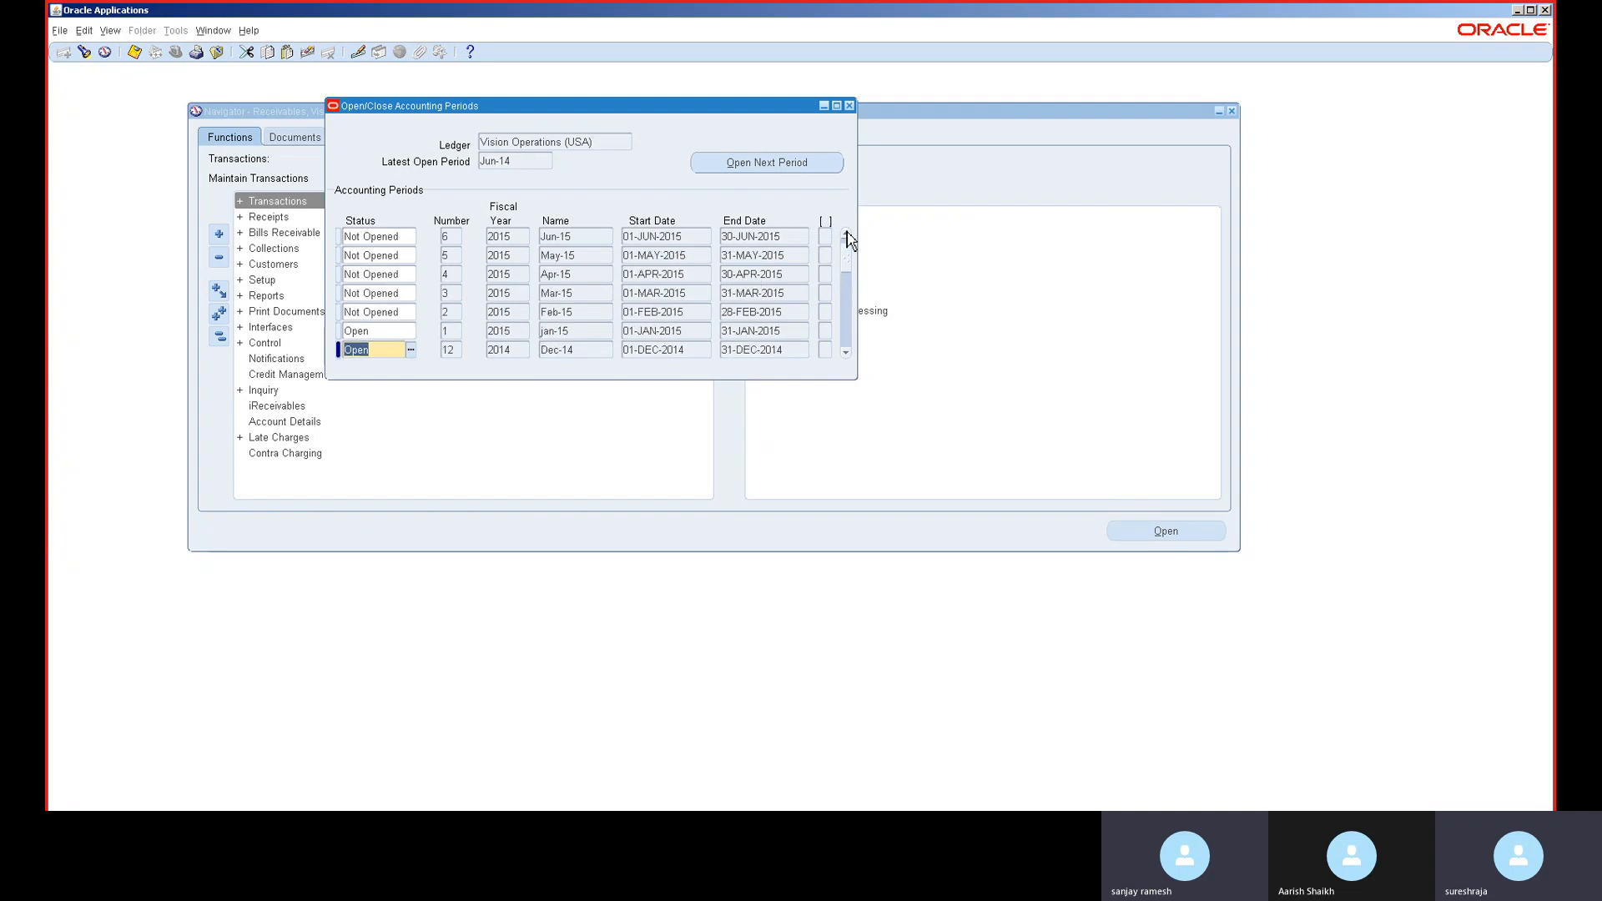
{"action": "left_click", "coordinate": [374, 314]}
{"action": "type", "text": "Open"}
{"action": "key", "text": "Down"}
{"action": "left_click", "coordinate": [374, 293]}
{"action": "type", "text": "Open"}
{"action": "key", "text": "Down"}
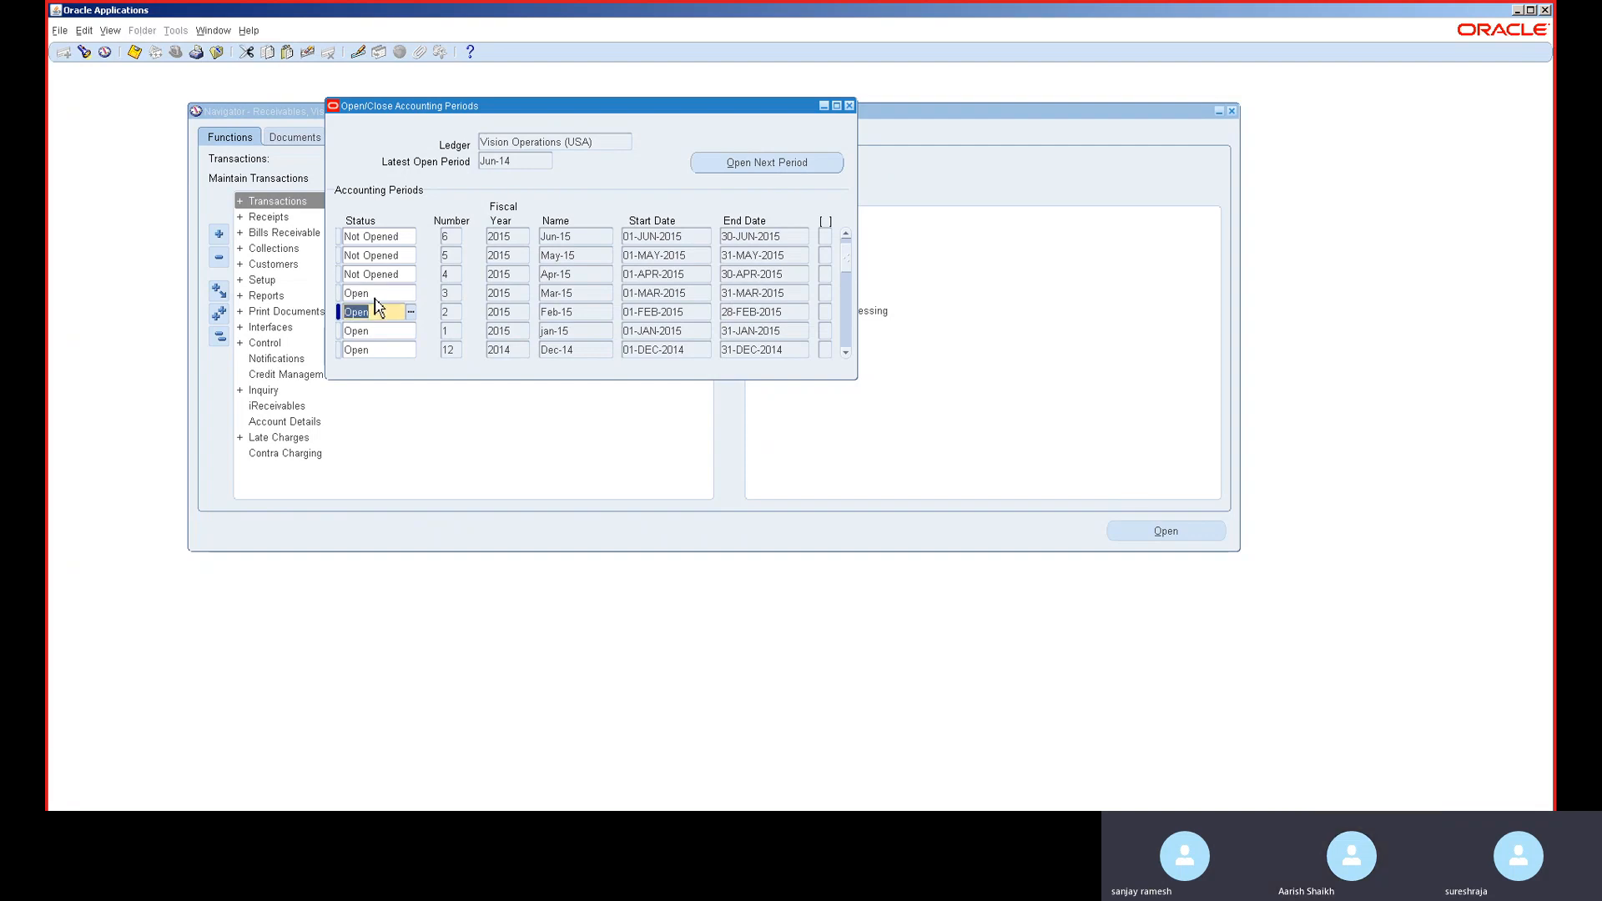
{"action": "left_click", "coordinate": [374, 276]}
{"action": "type", "text": "Open"}
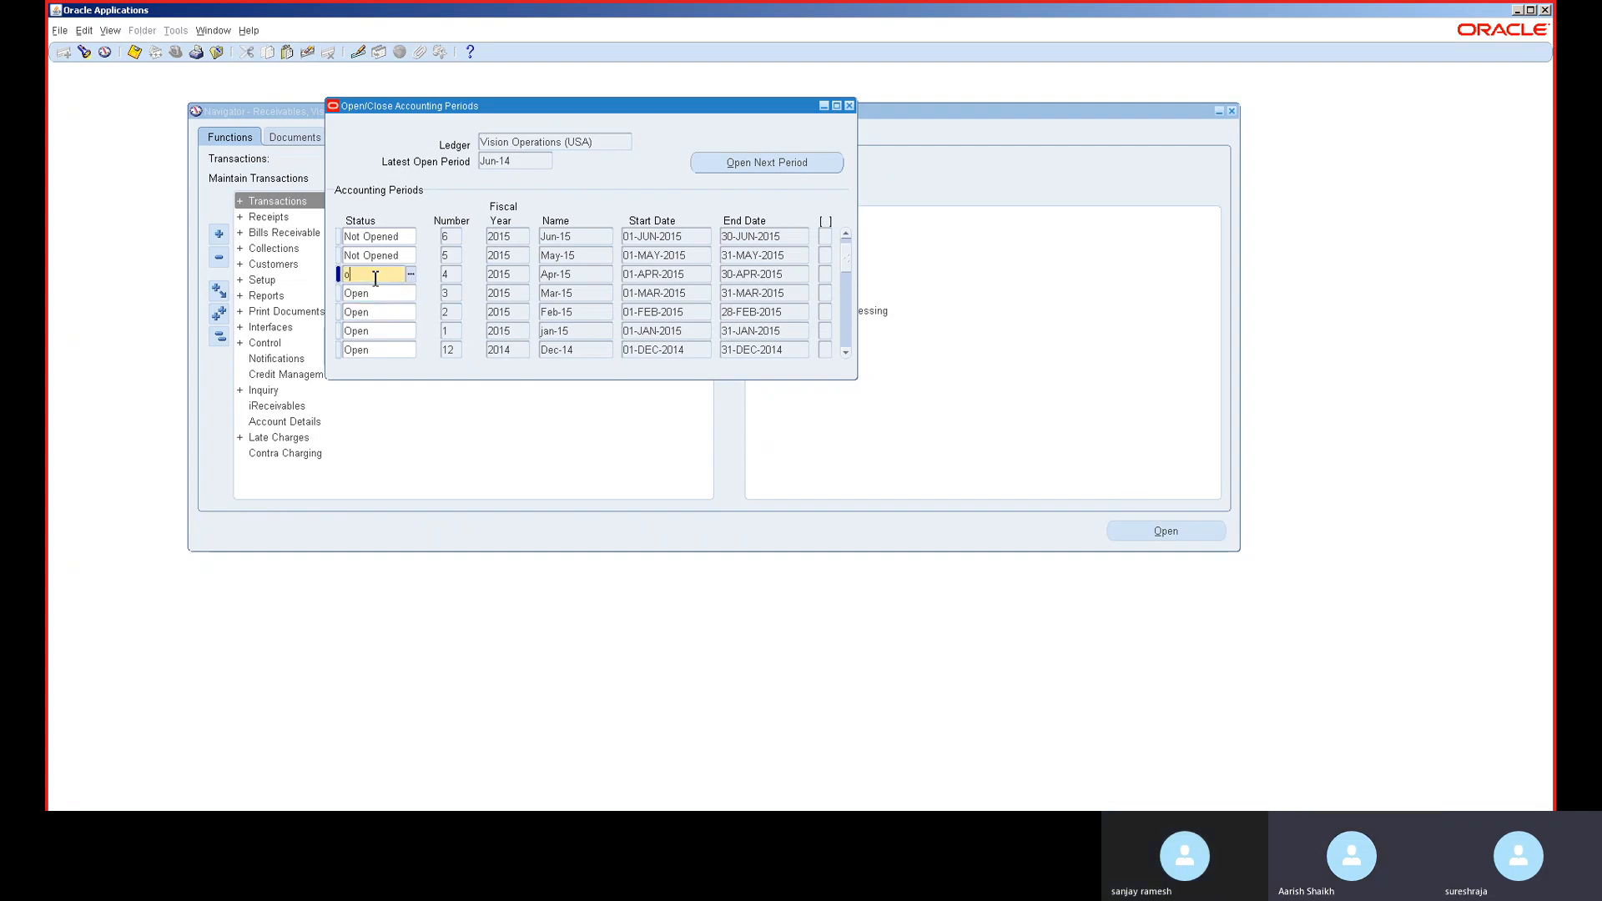
{"action": "key", "text": "Down"}
{"action": "left_click", "coordinate": [374, 255]}
{"action": "type", "text": "Open"}
{"action": "key", "text": "Down"}
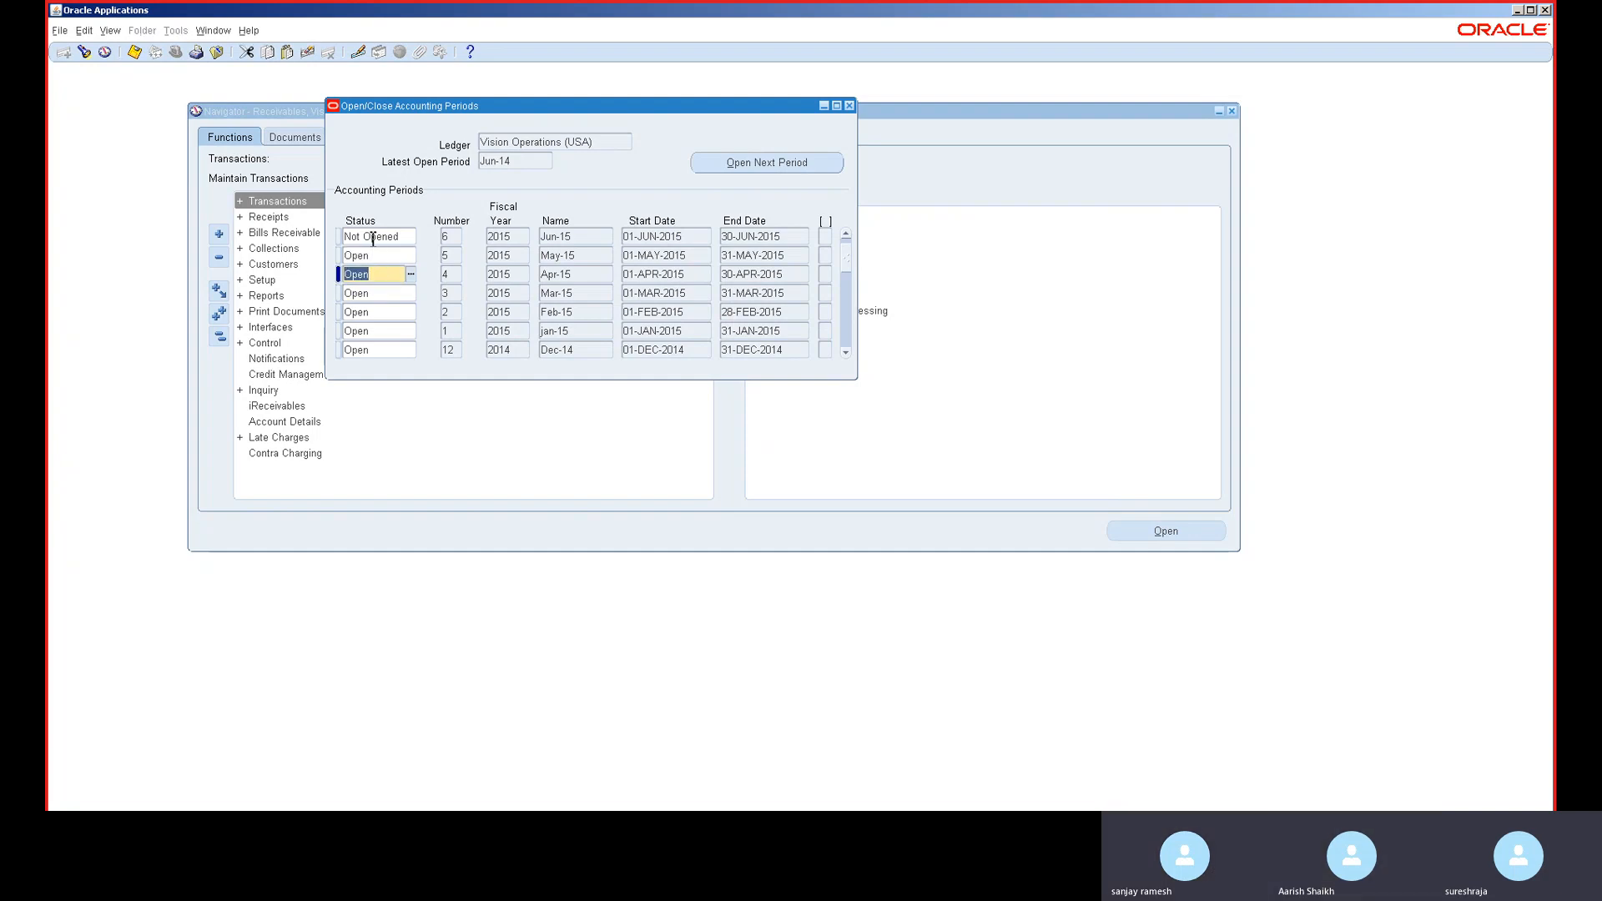
{"action": "left_click", "coordinate": [374, 237]}
{"action": "type", "text": "Open"}
{"action": "key", "text": "Down"}
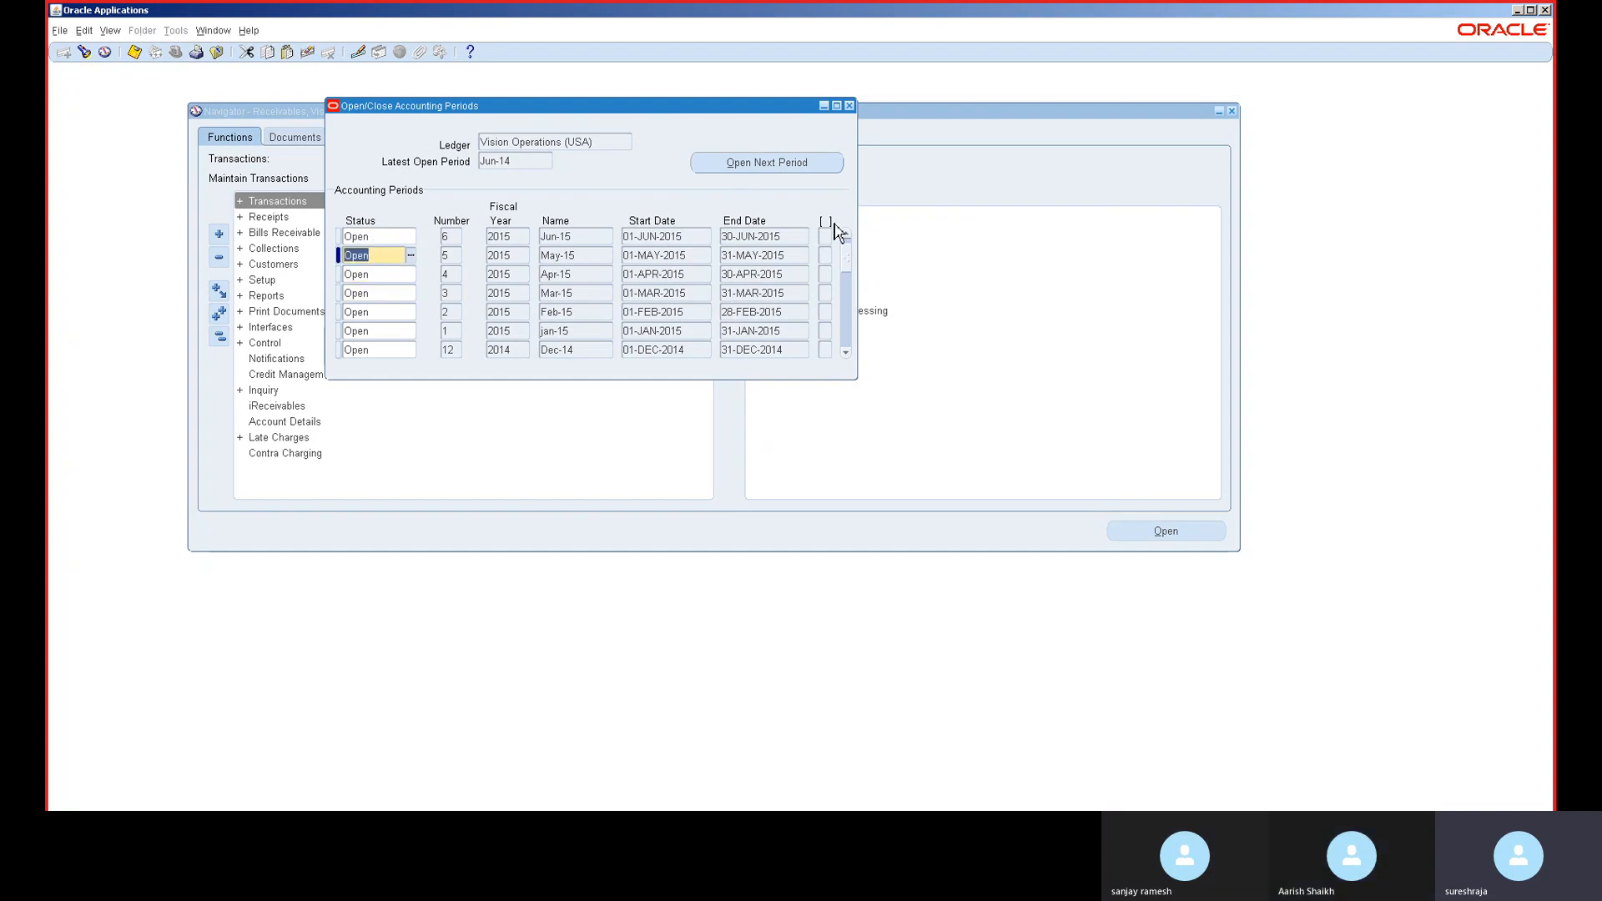
- Set Jun-22 to Open and close the accounting periods window
{"action": "left_click", "coordinate": [845, 235]}
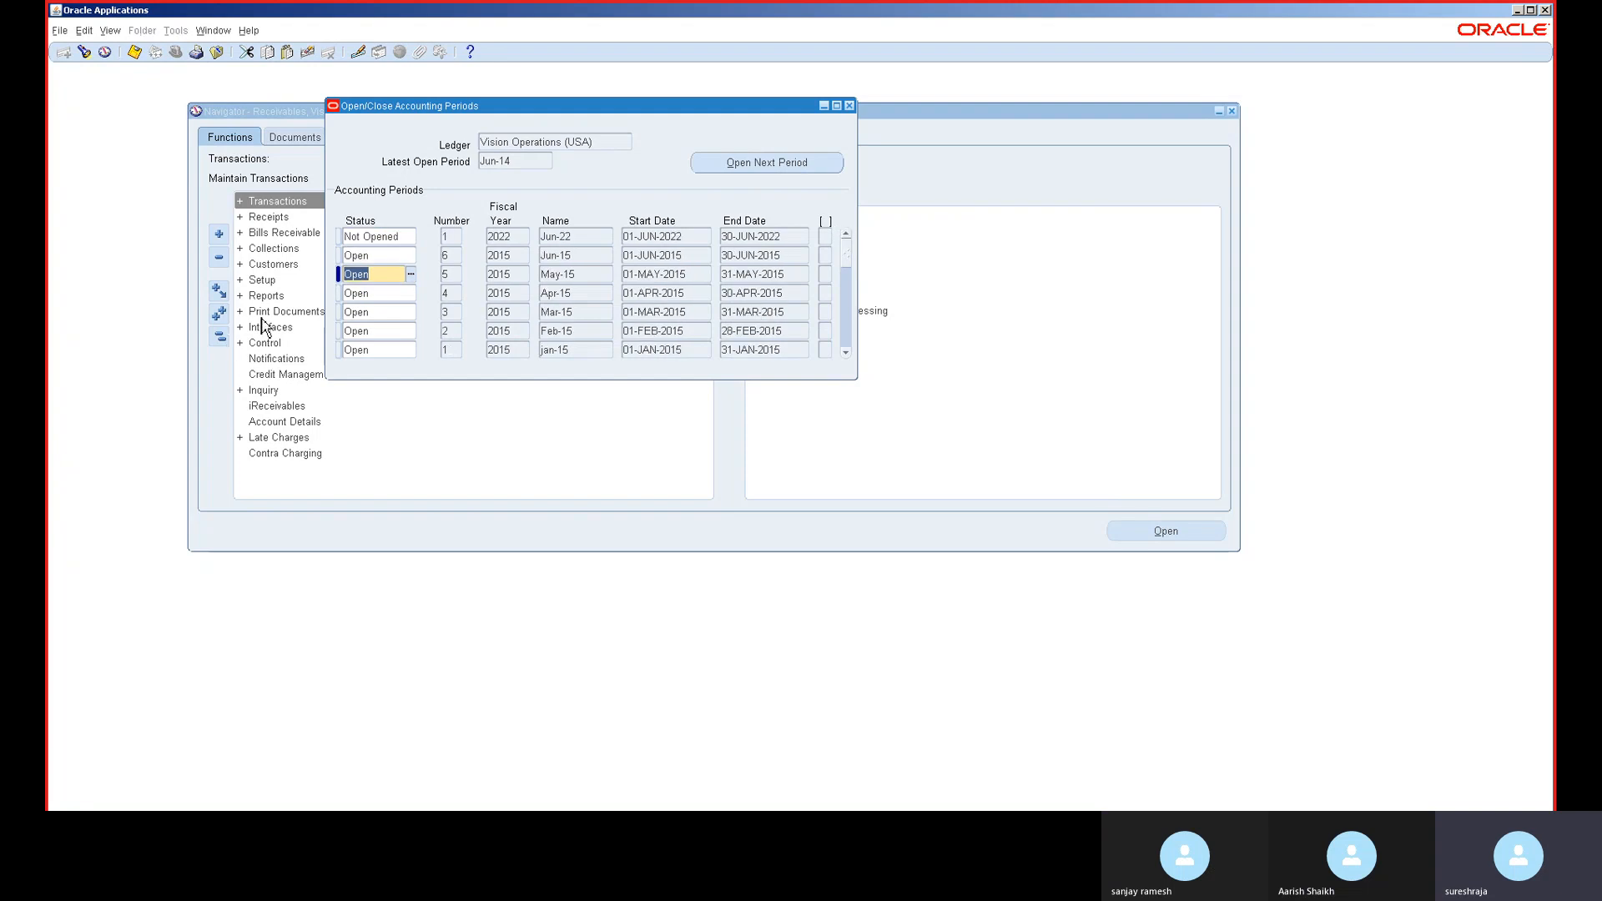
{"action": "left_click", "coordinate": [394, 239]}
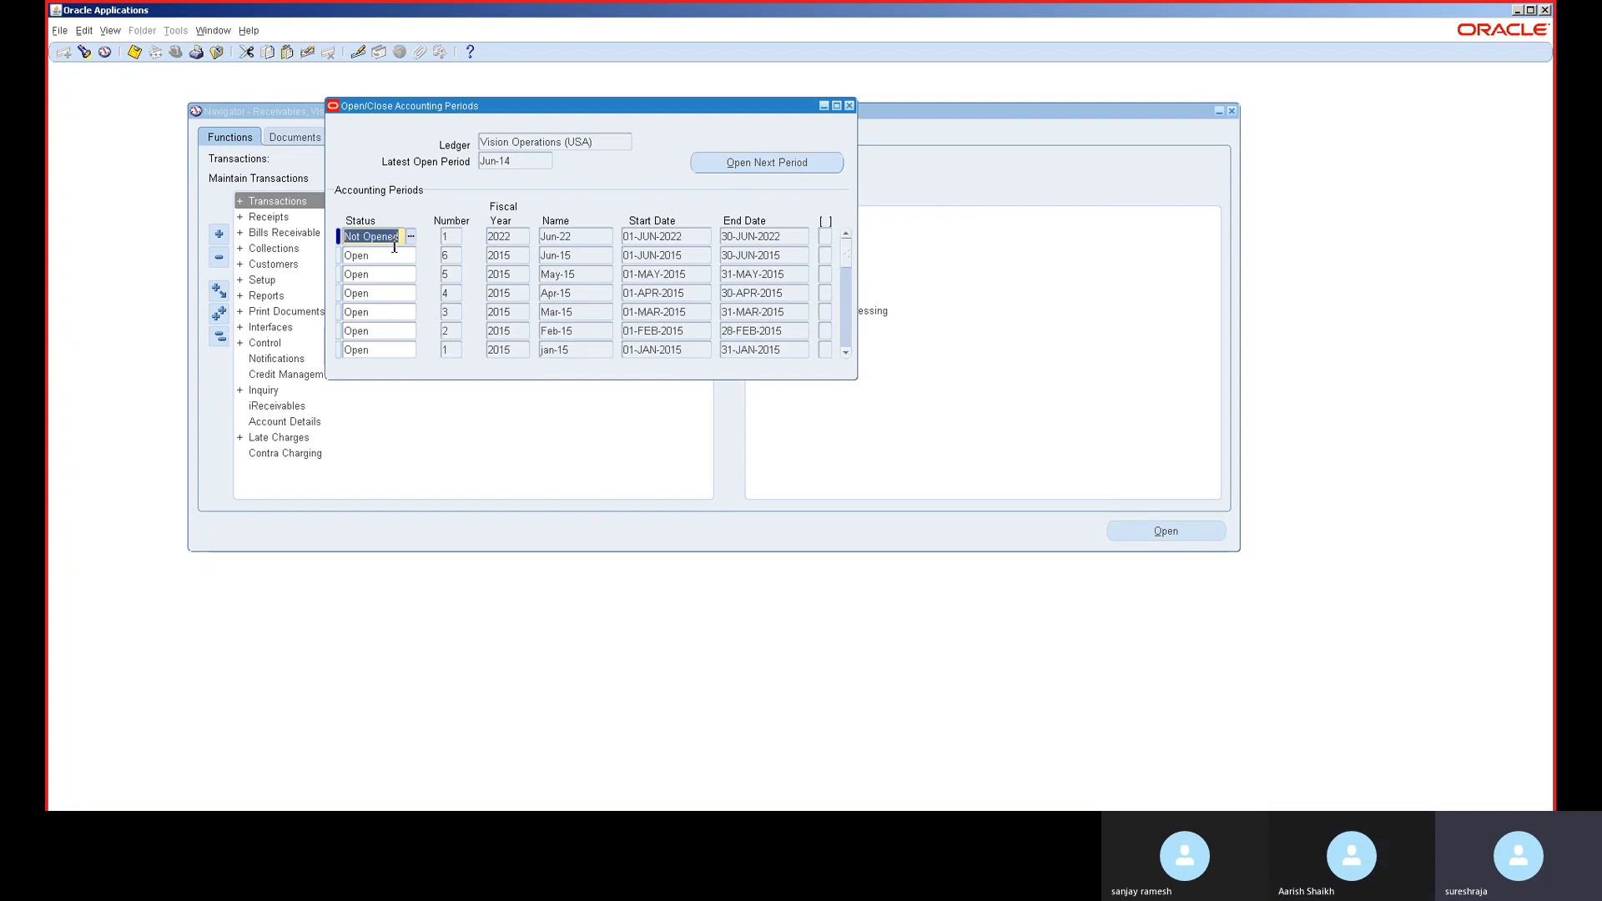
{"action": "type", "text": "Open"}
{"action": "key", "text": "Down"}
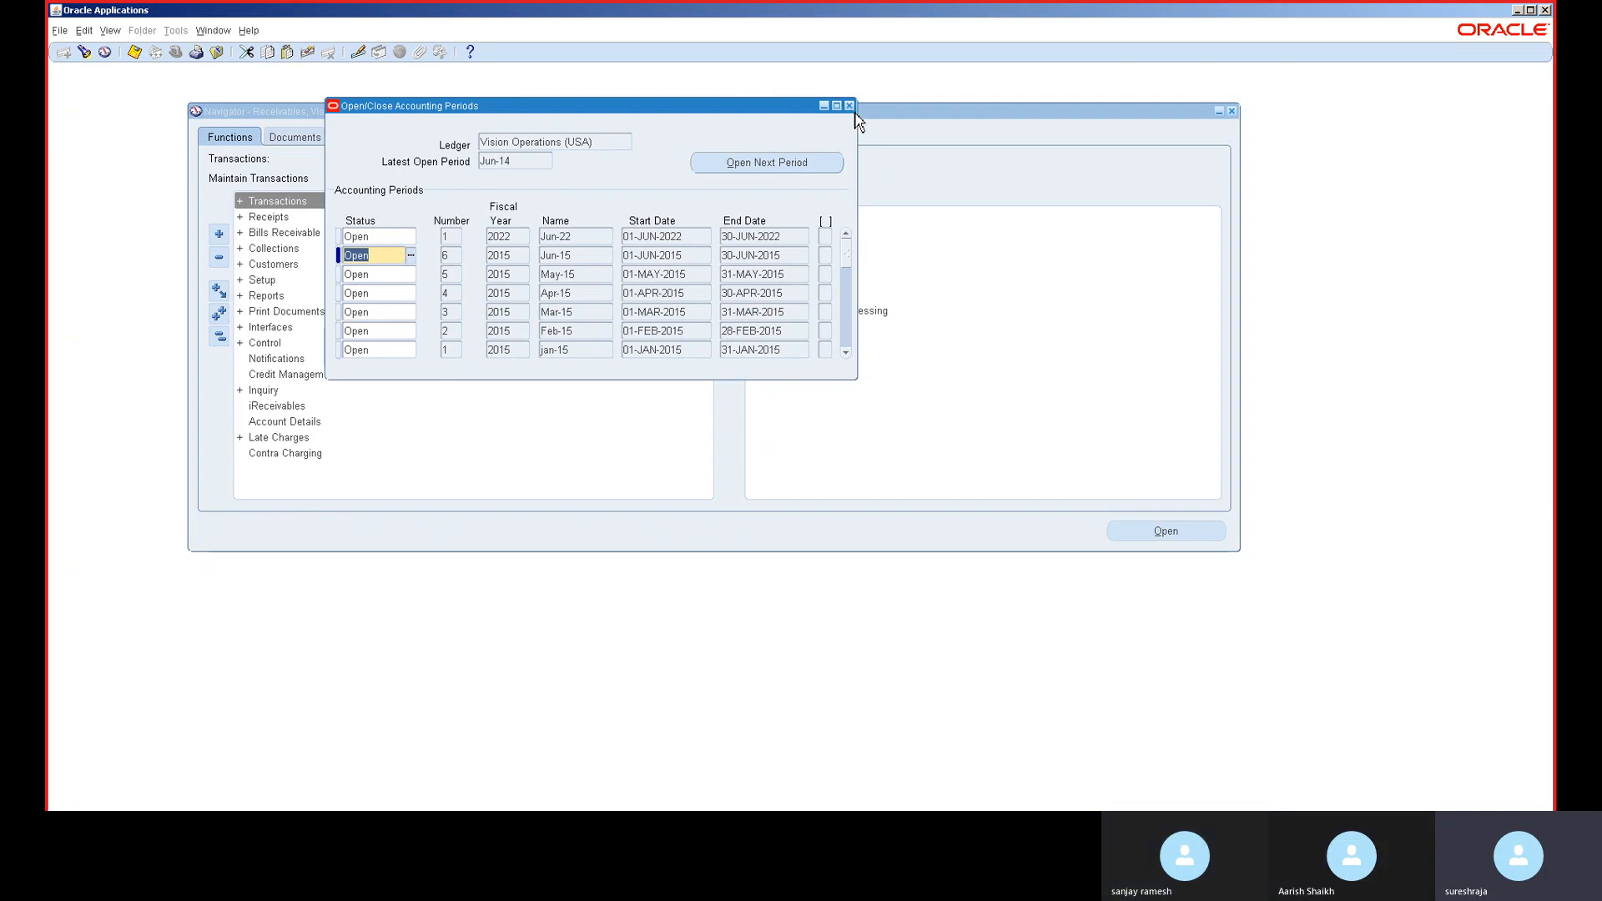
{"action": "left_click", "coordinate": [853, 107]}
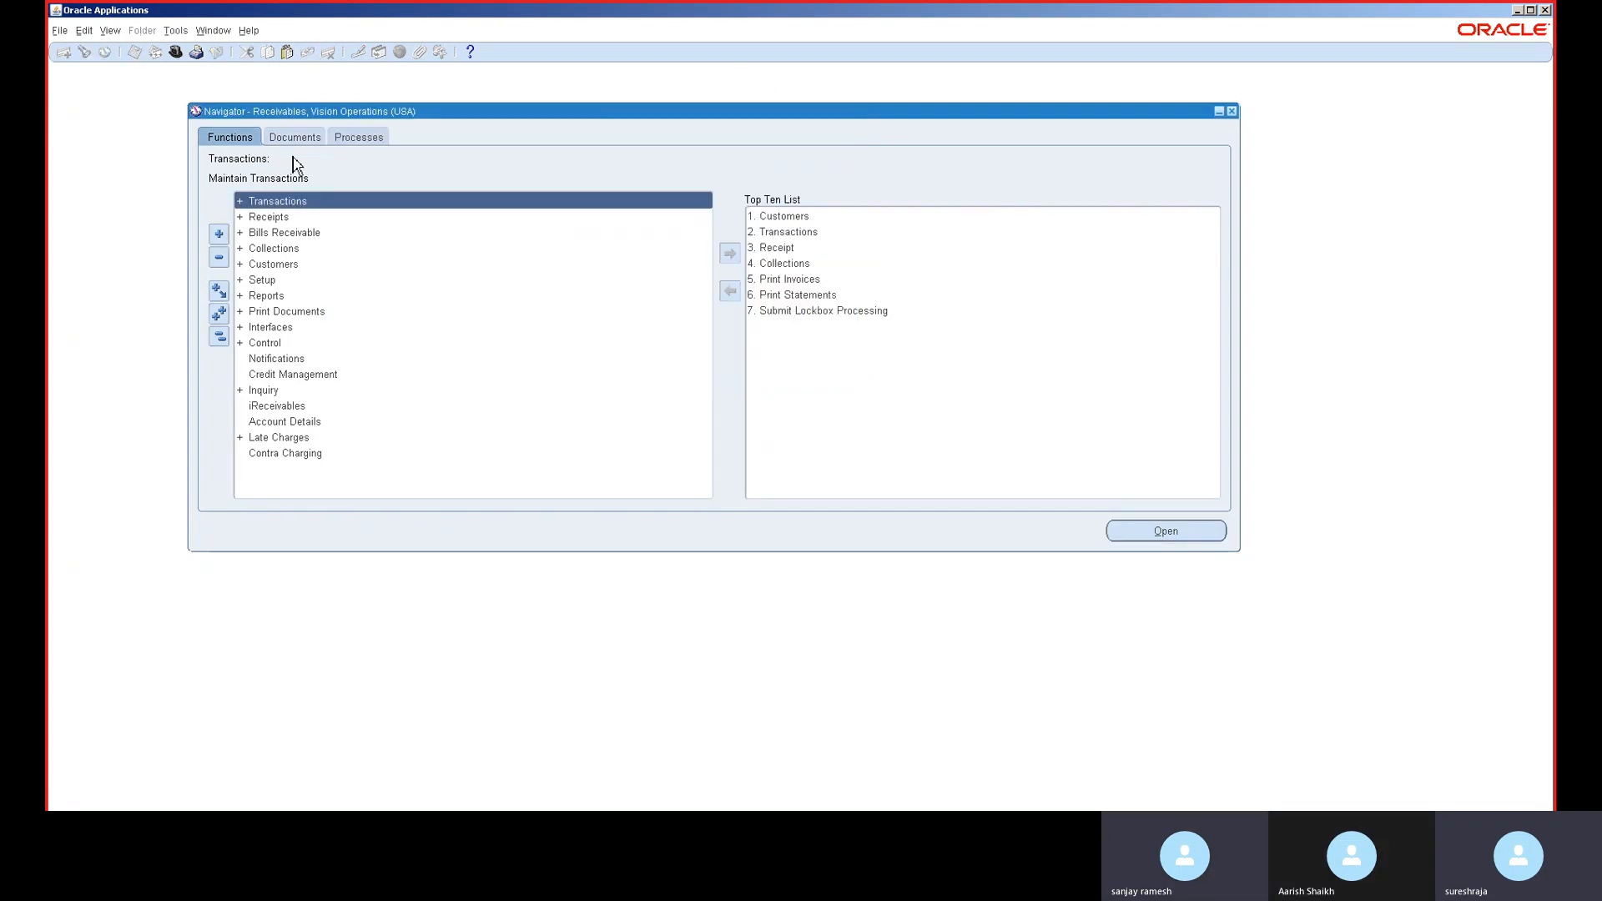
- Switch to General Ledger, Vision Operations (USA), closing the stray Period Types form and reopening the functions list
{"action": "left_click", "coordinate": [176, 52]}
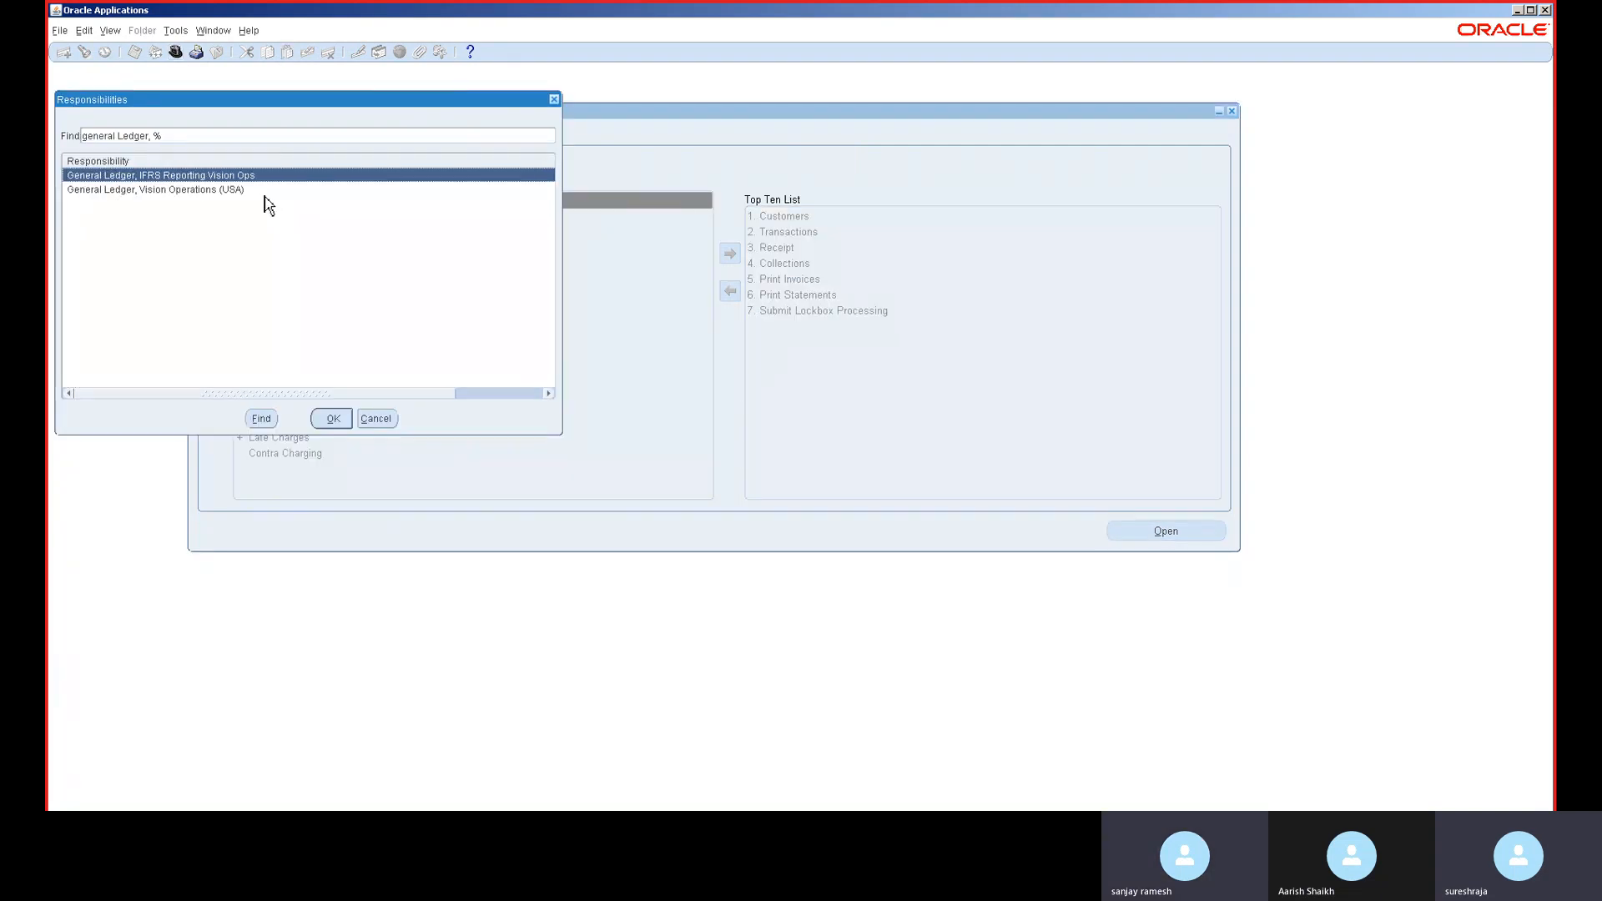
{"action": "double_click", "coordinate": [264, 191]}
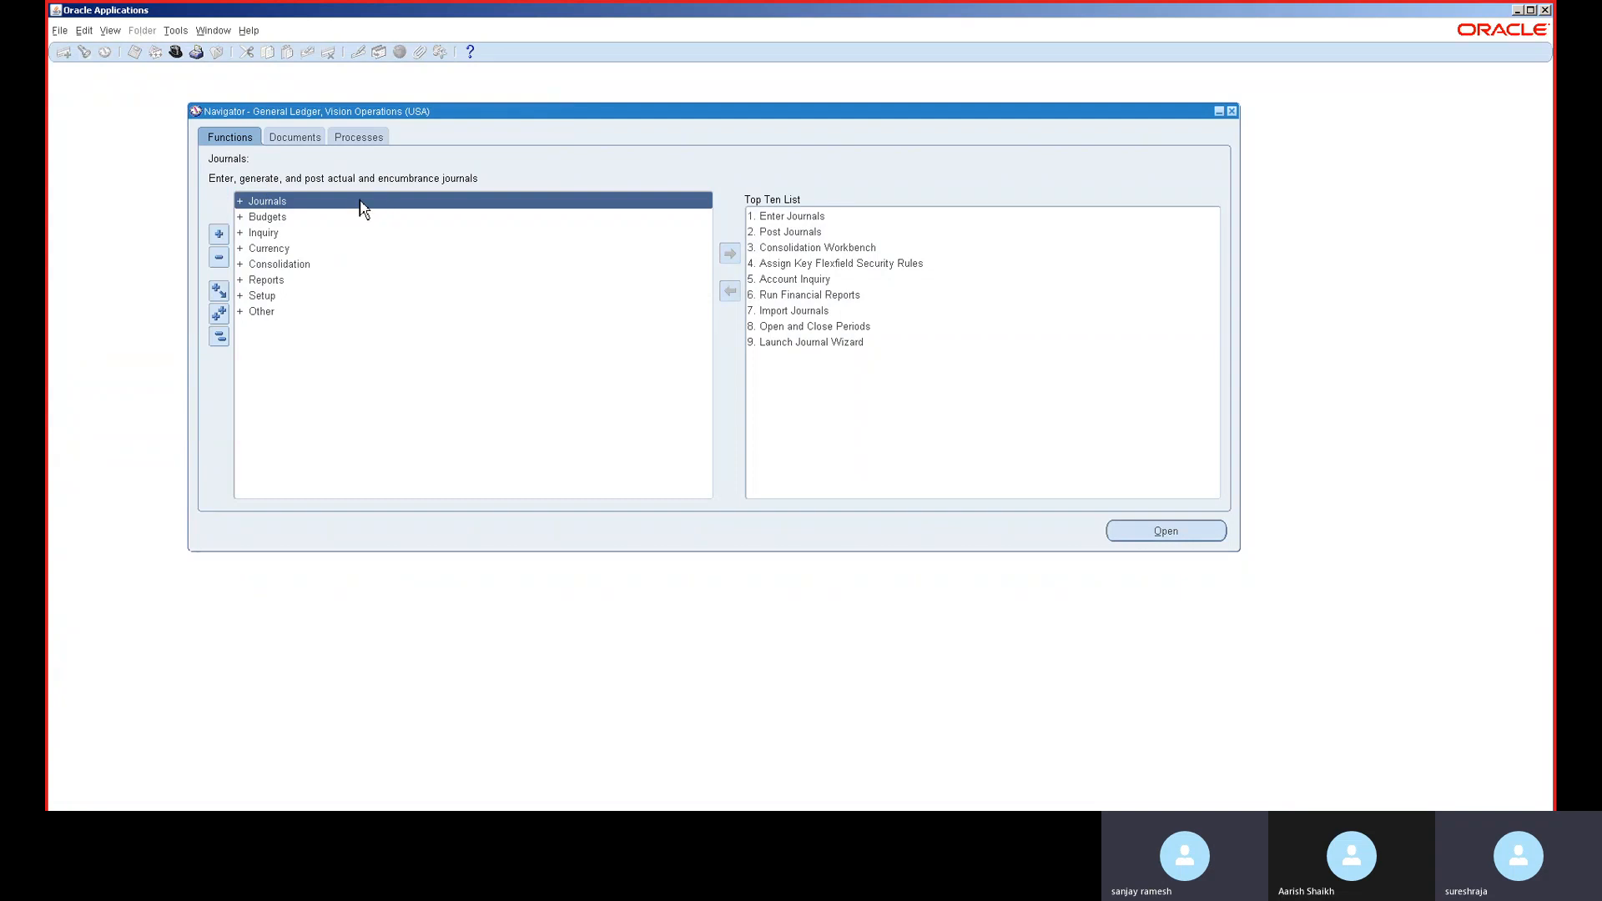
{"action": "key", "text": "ctrl+l"}
{"action": "type", "text": "per"}
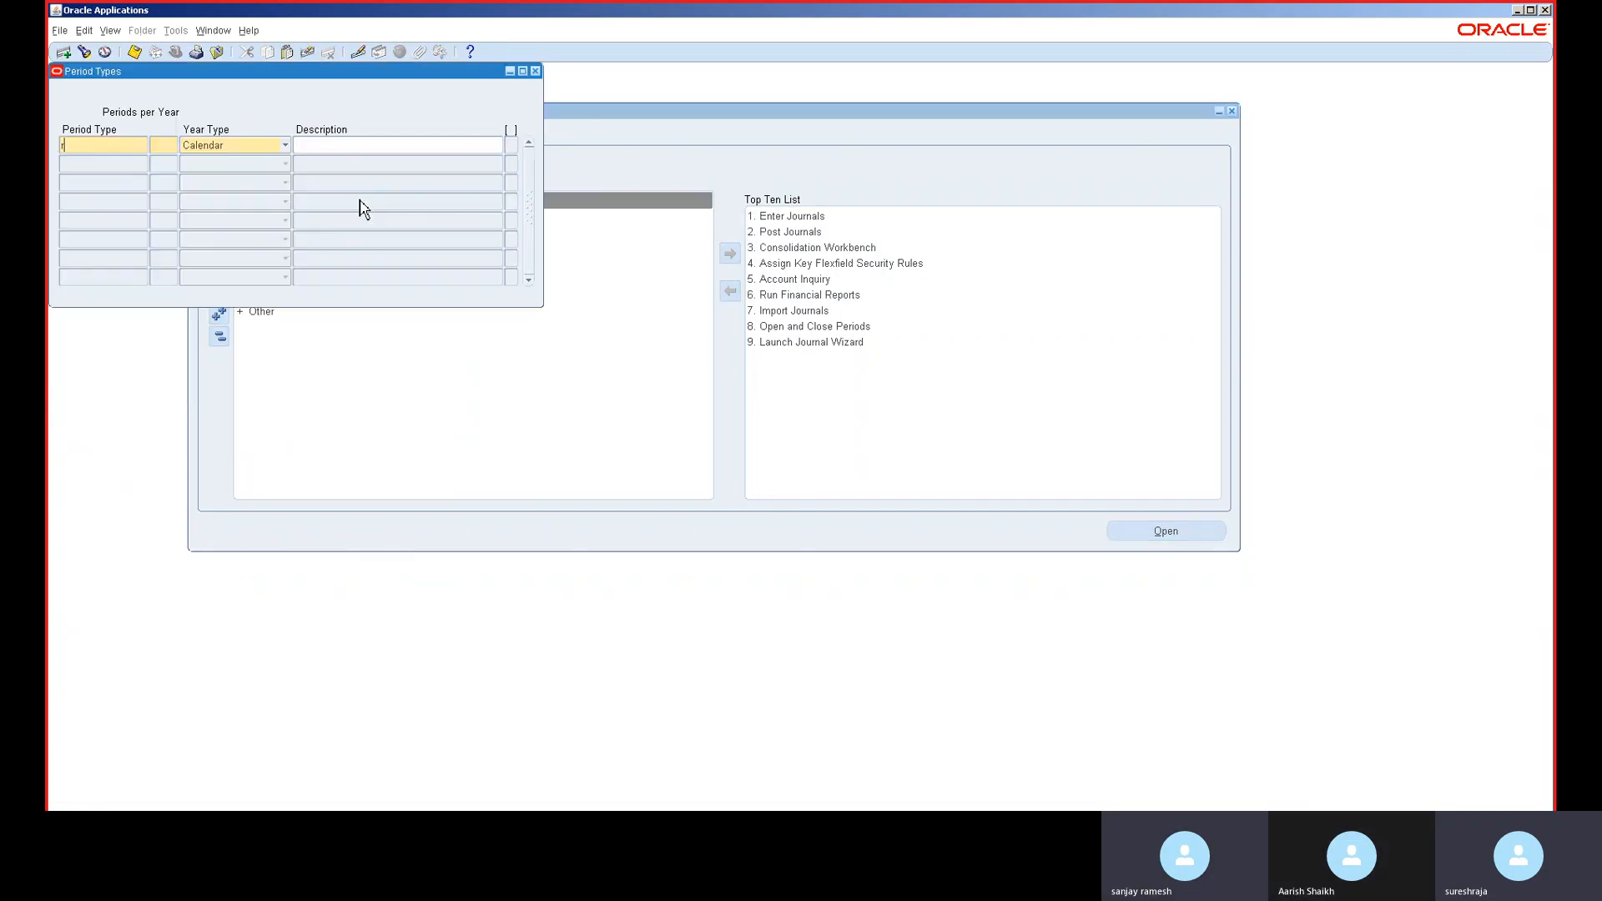
{"action": "left_click", "coordinate": [537, 71]}
{"action": "left_click", "coordinate": [808, 484]}
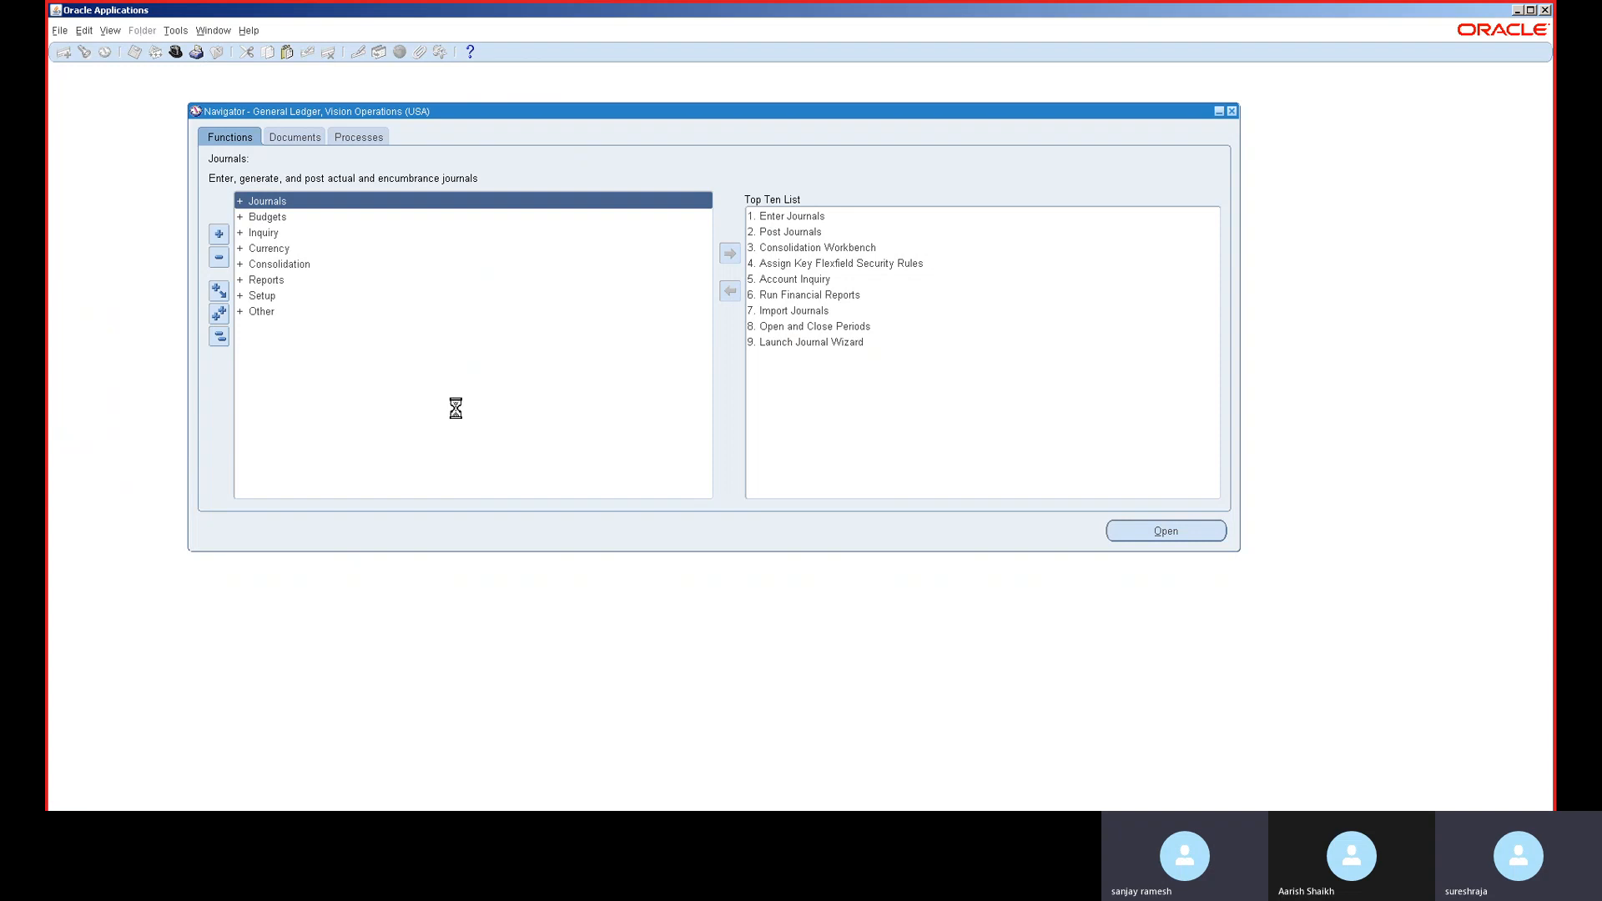
{"action": "key", "text": "ctrl+f"}
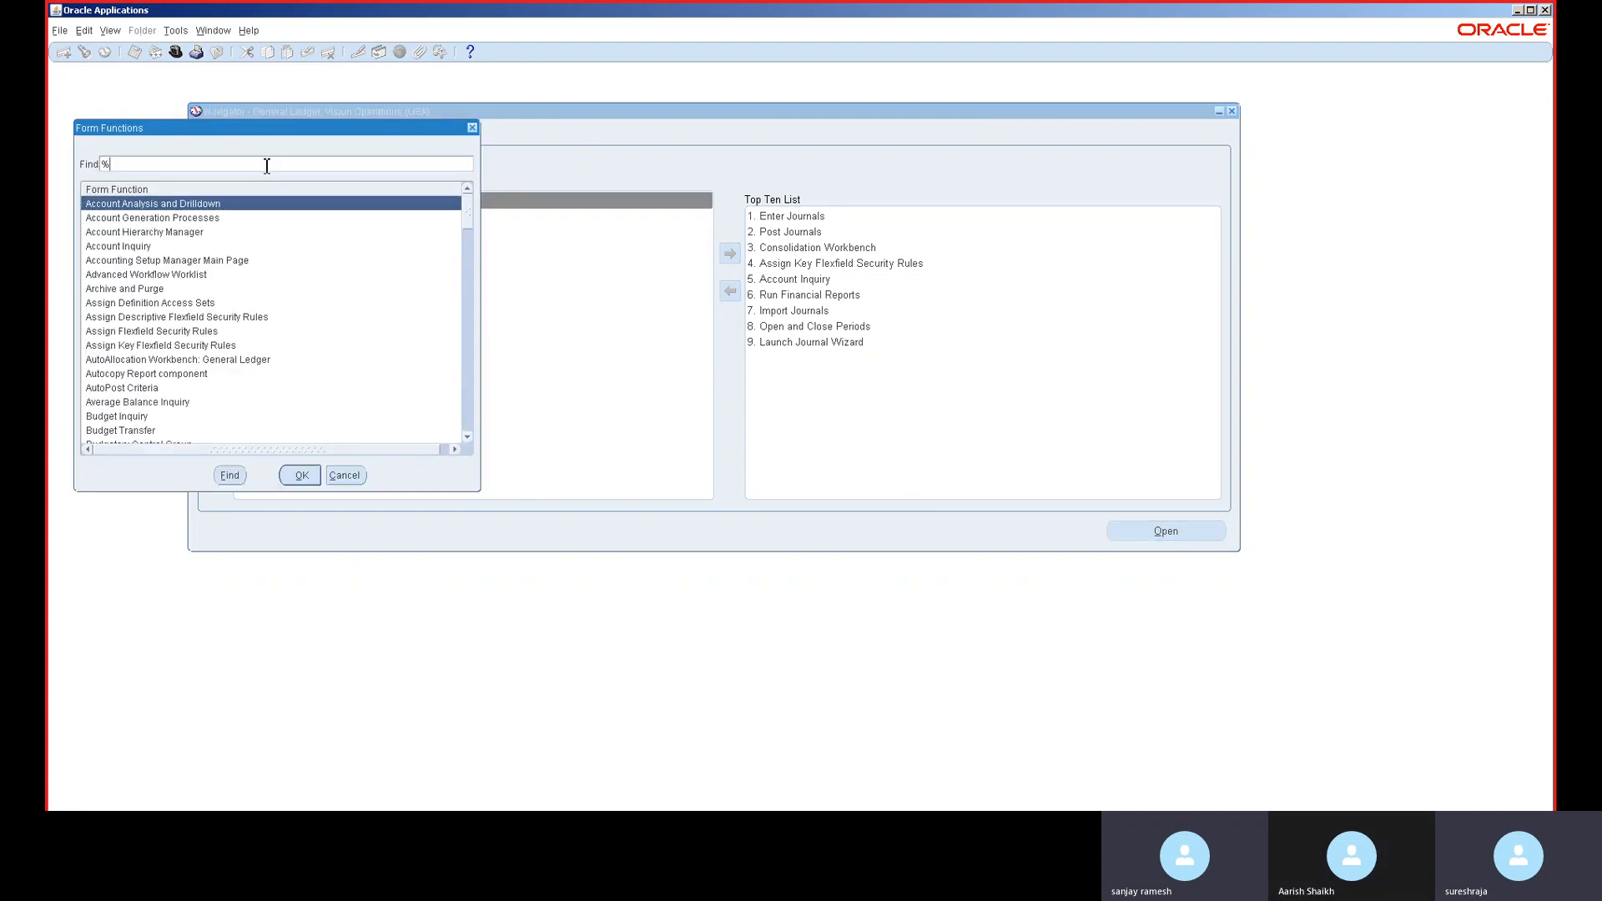
- Open the Open and Close Periods form and find the Vision Operations ledger periods
{"action": "key", "text": "Return"}
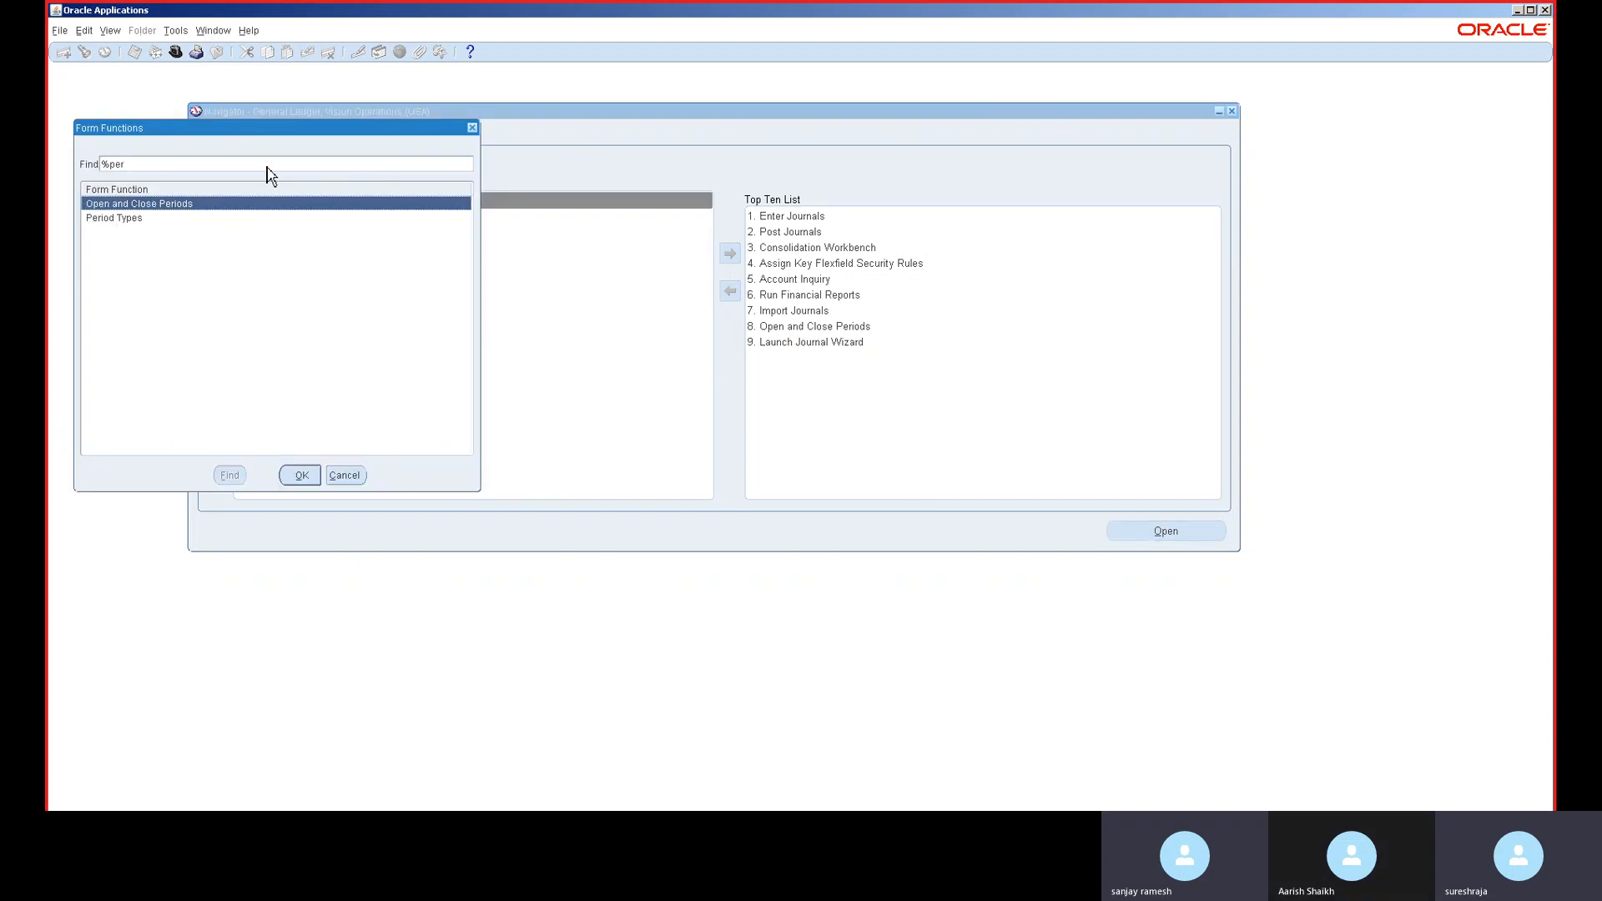
{"action": "double_click", "coordinate": [153, 206]}
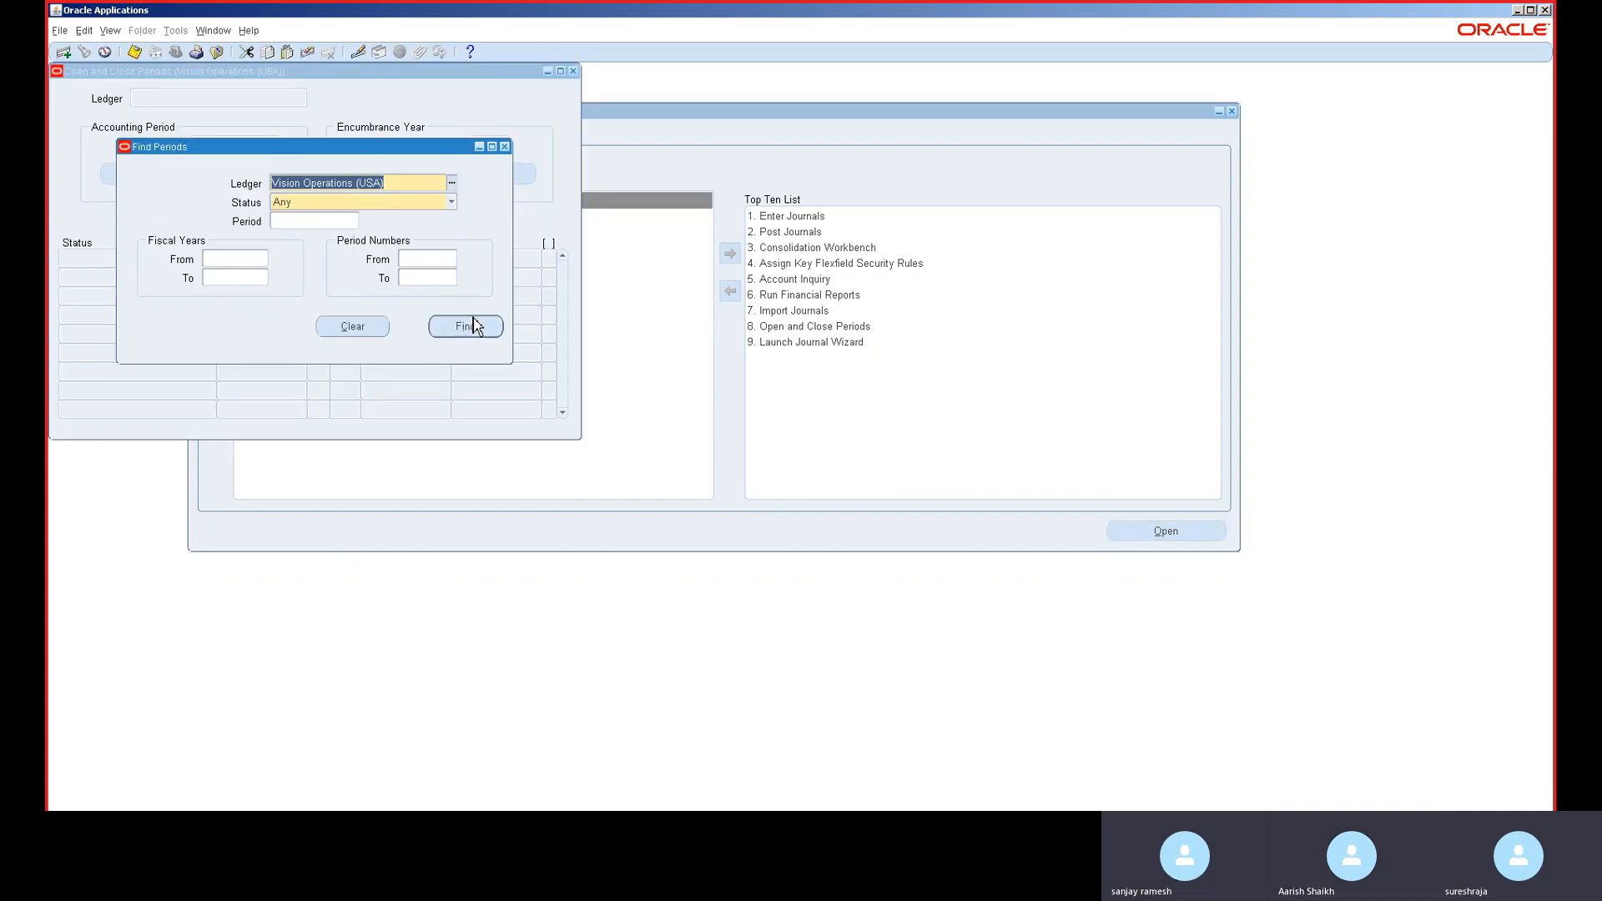
{"action": "left_click", "coordinate": [469, 324]}
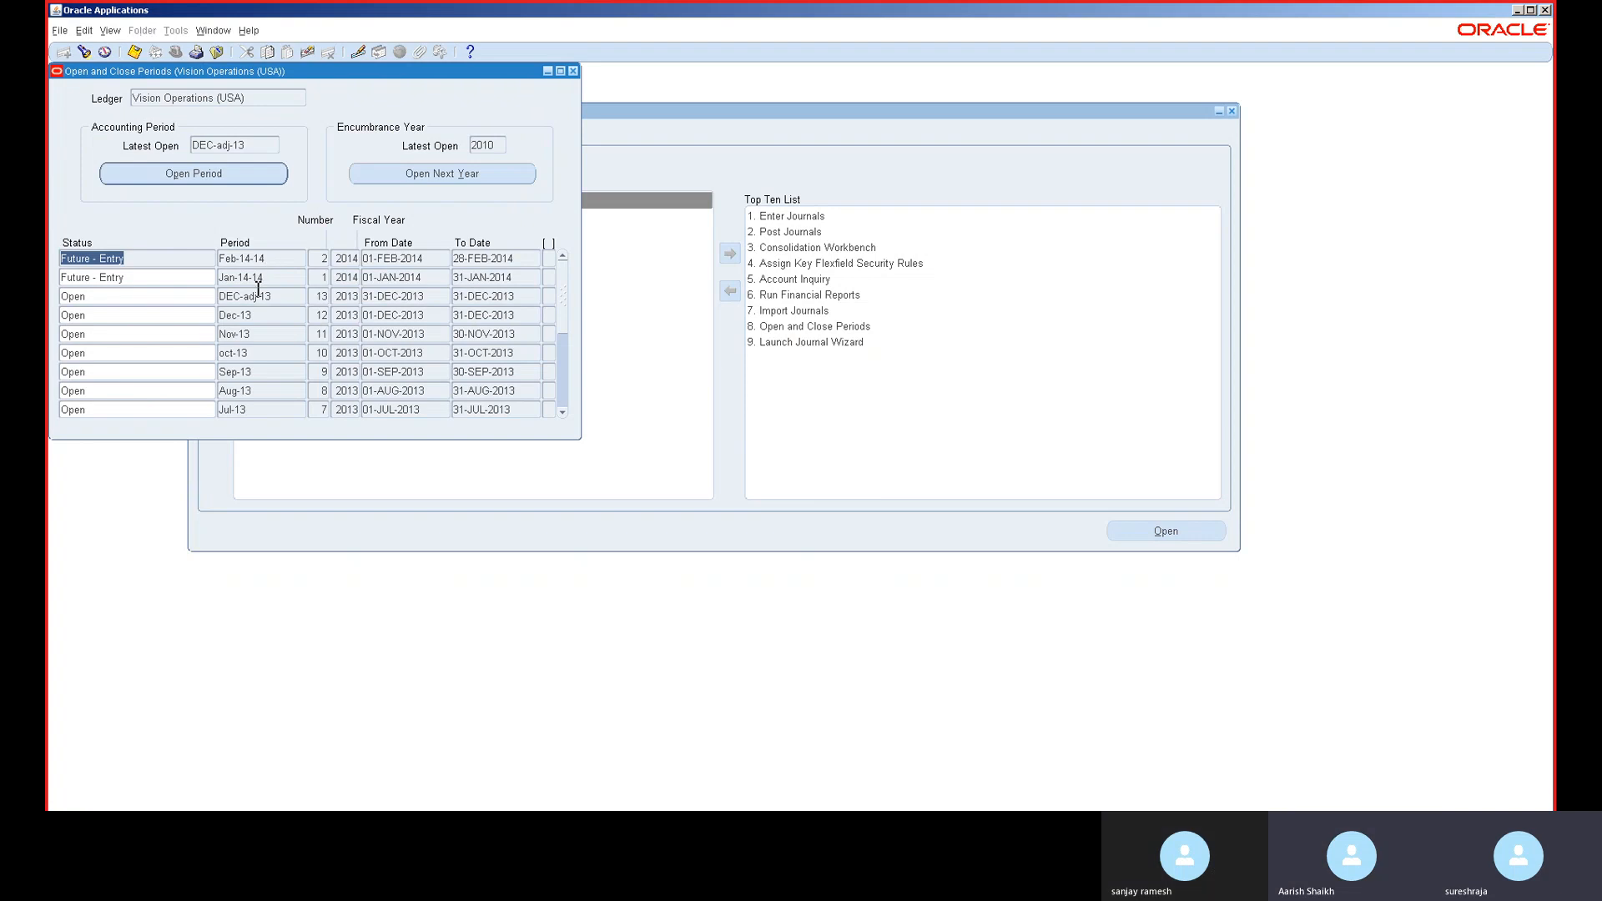
{"action": "left_click_drag", "start_coordinate": [253, 74], "coordinate": [691, 199]}
- Open periods up to target period Jun-15 and confirm the submitted request
{"action": "left_click", "coordinate": [705, 297]}
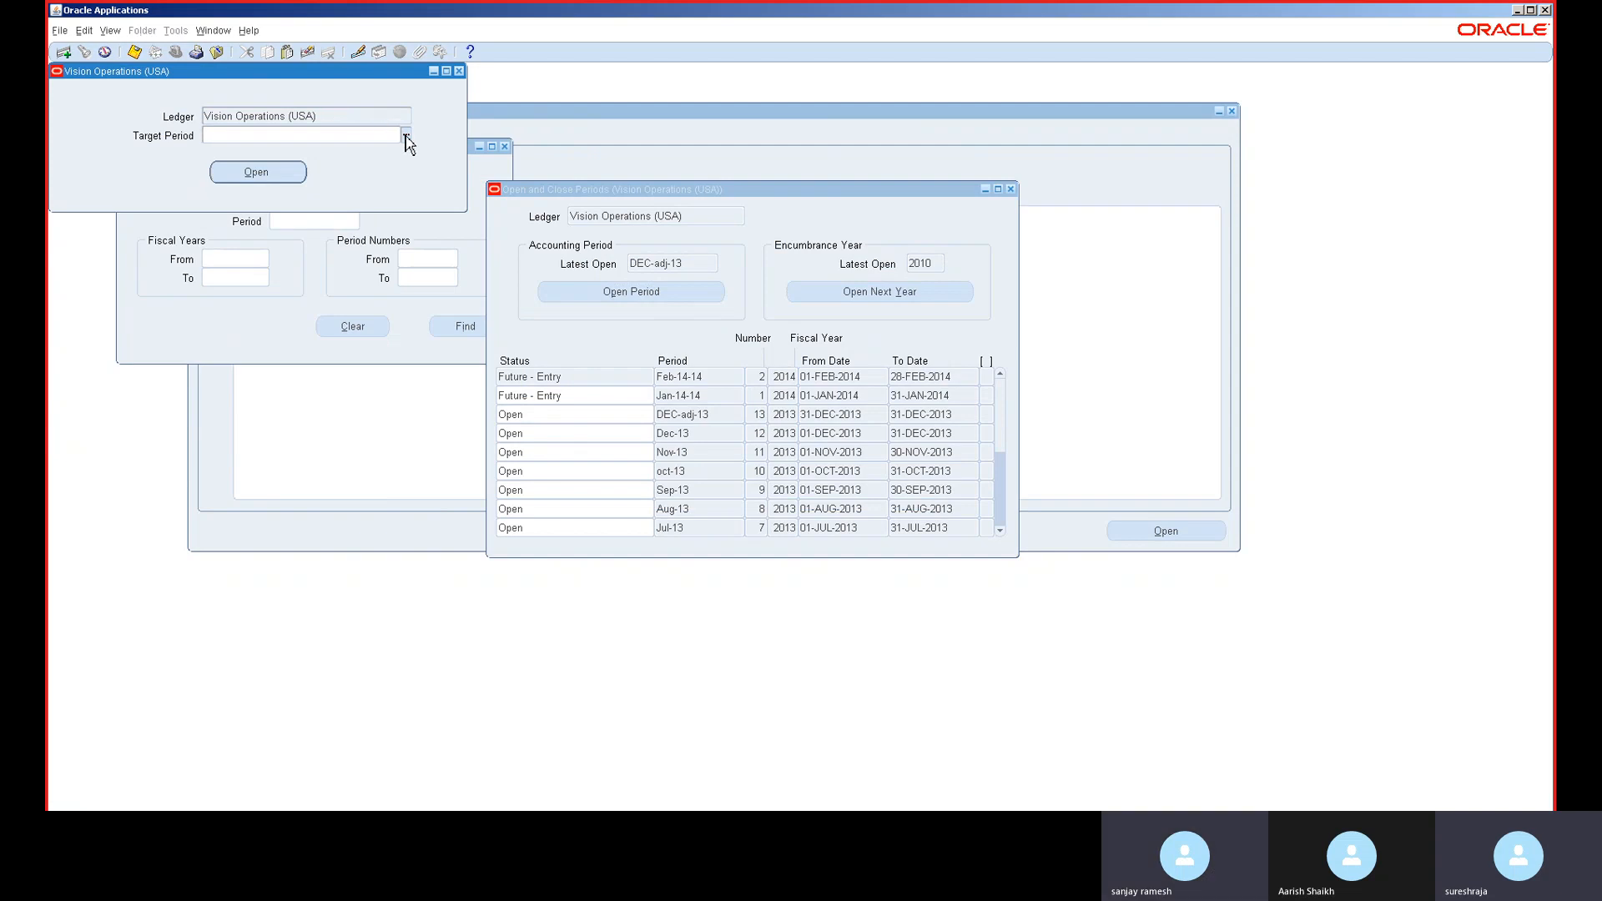
{"action": "left_click", "coordinate": [405, 135]}
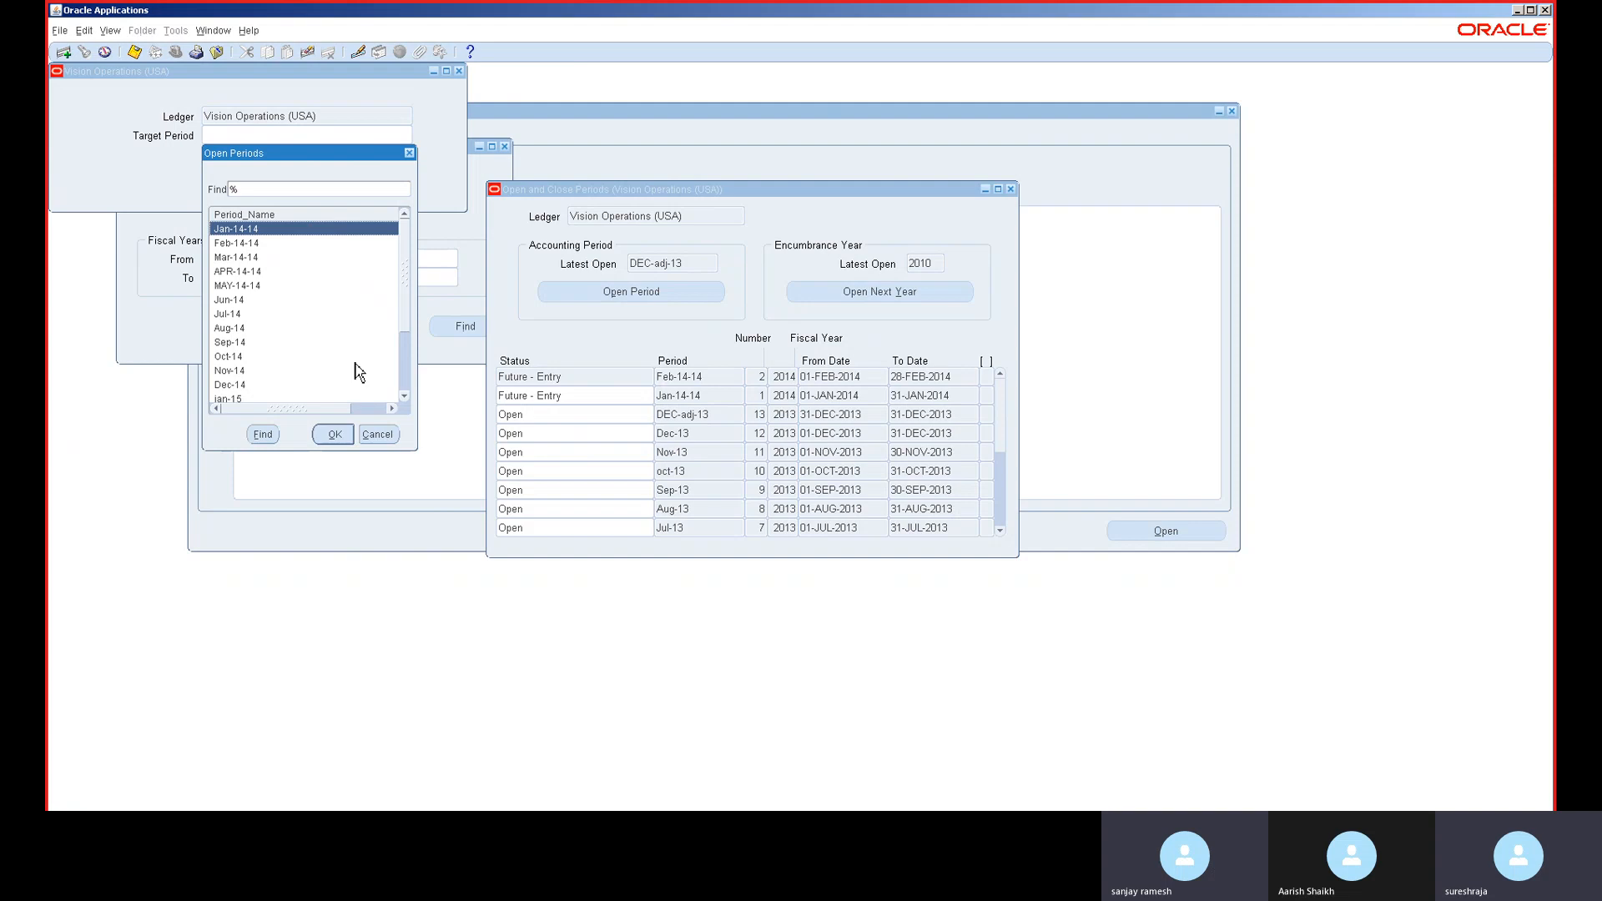
{"action": "scroll", "coordinate": [406, 390], "scroll_direction": "down", "scroll_amount": 3}
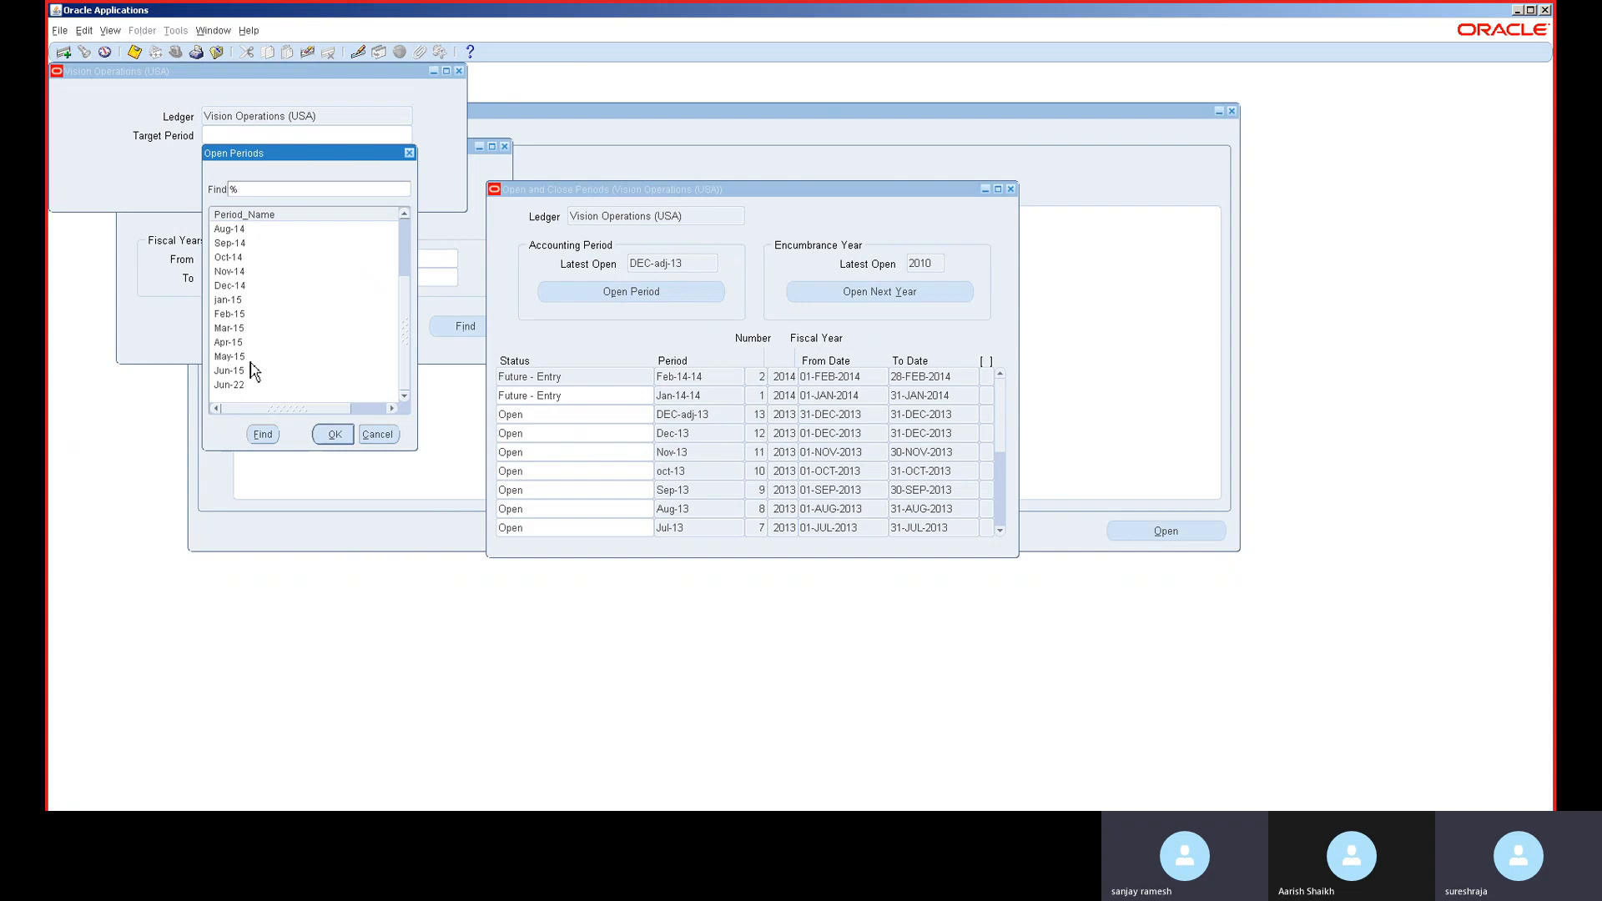
{"action": "double_click", "coordinate": [254, 371]}
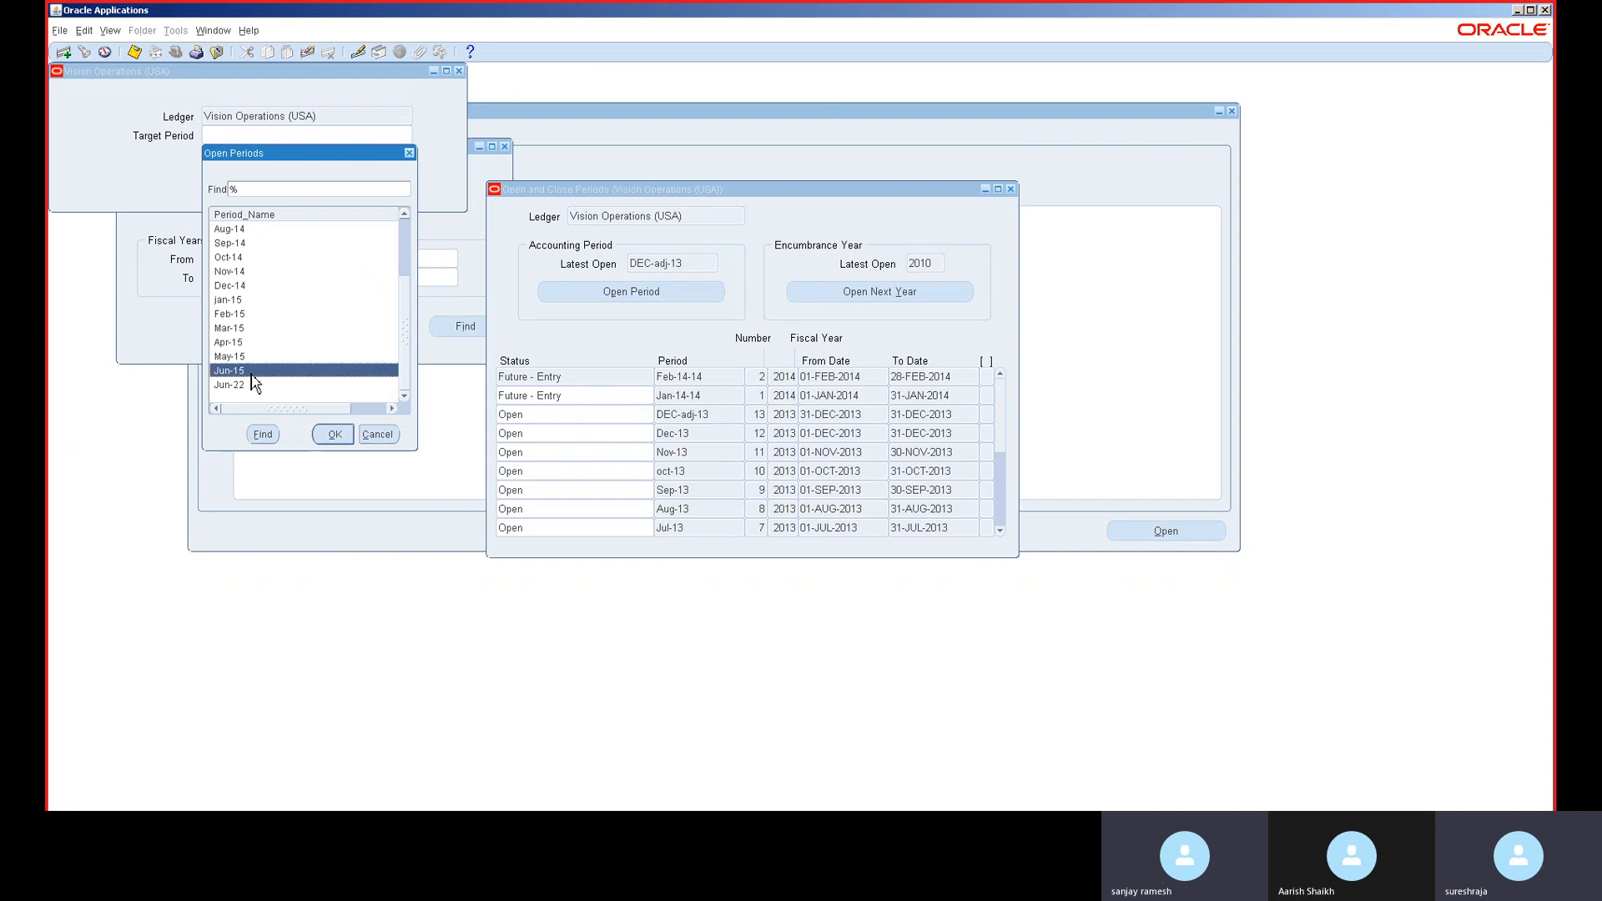
{"action": "left_click", "coordinate": [276, 171]}
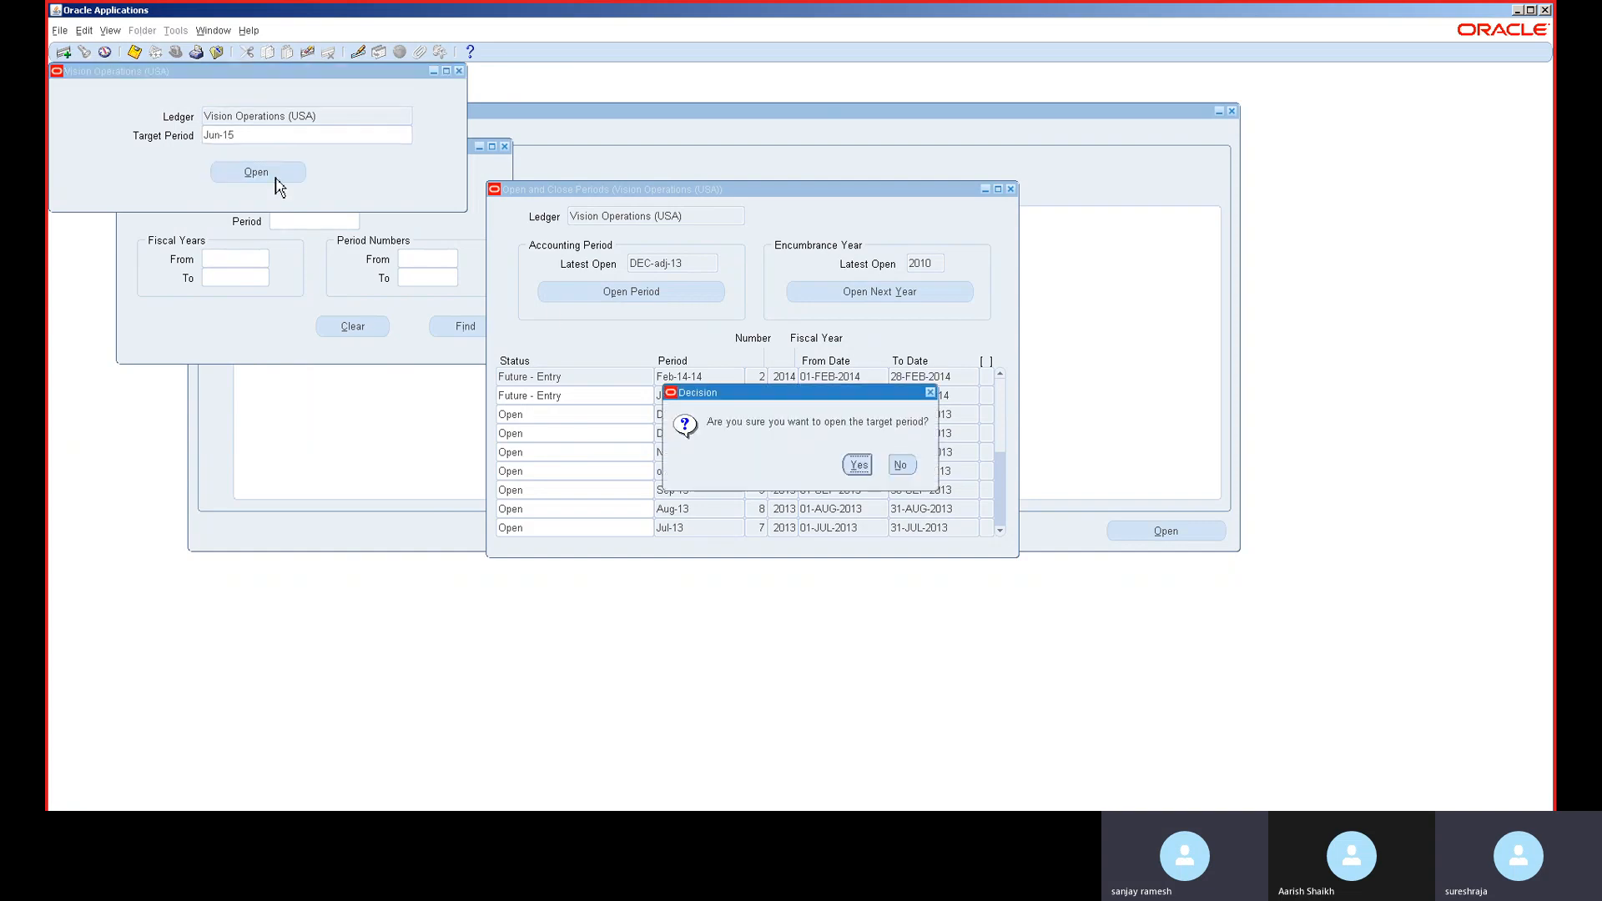
{"action": "left_click", "coordinate": [858, 465]}
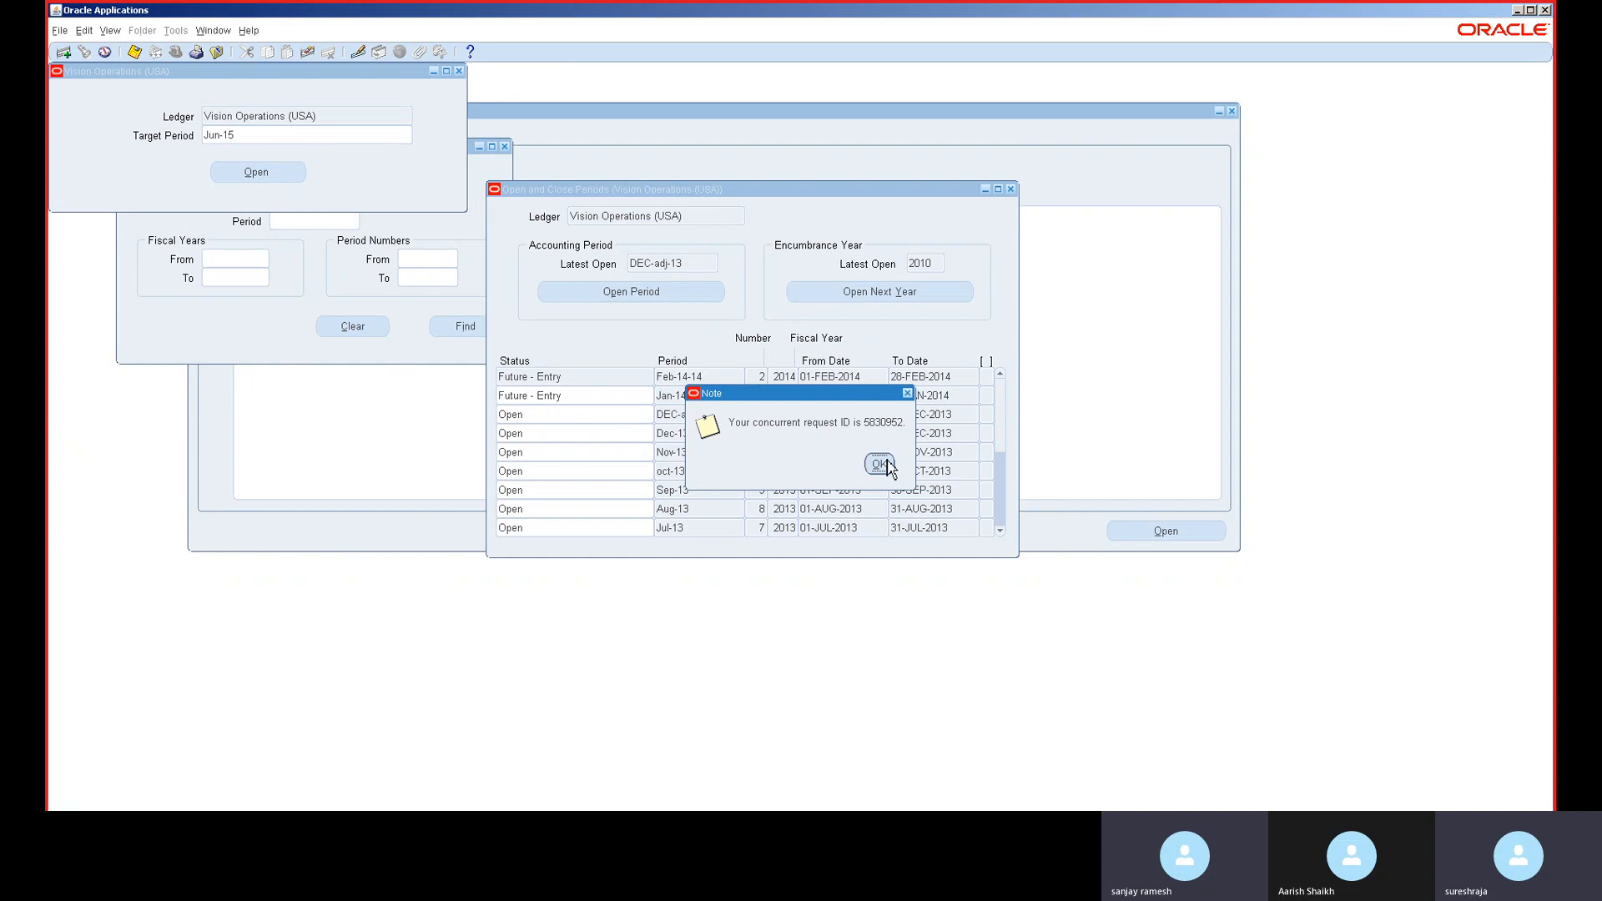
{"action": "left_click", "coordinate": [880, 464]}
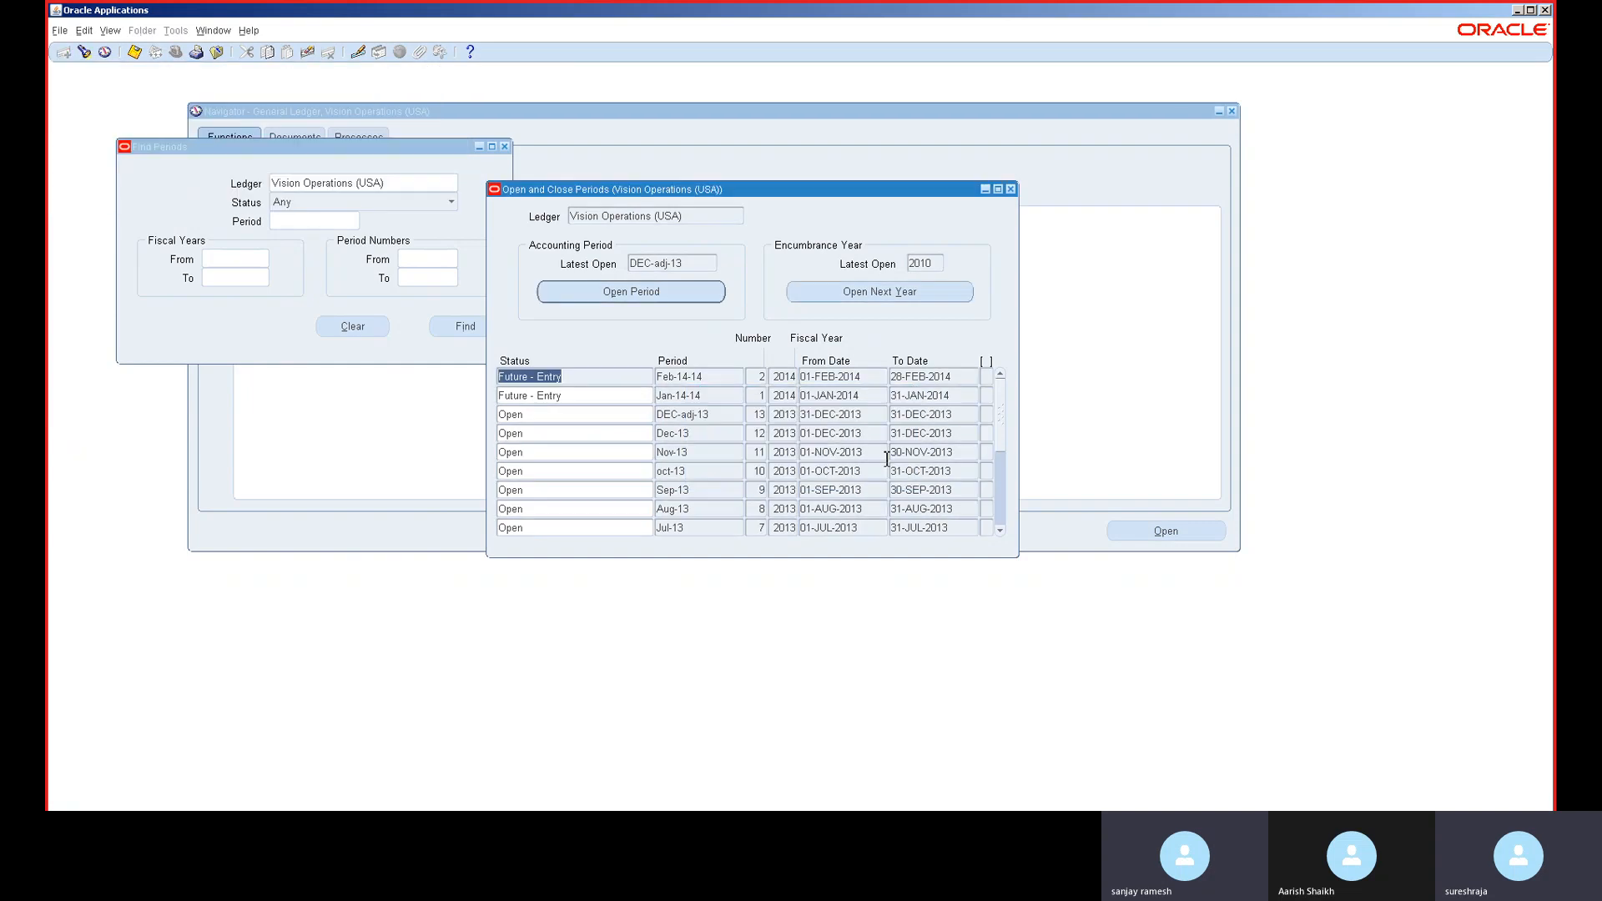
- Check in the Requests window that the Open Period Balances requests completed with Normal status
{"action": "left_click", "coordinate": [1011, 190]}
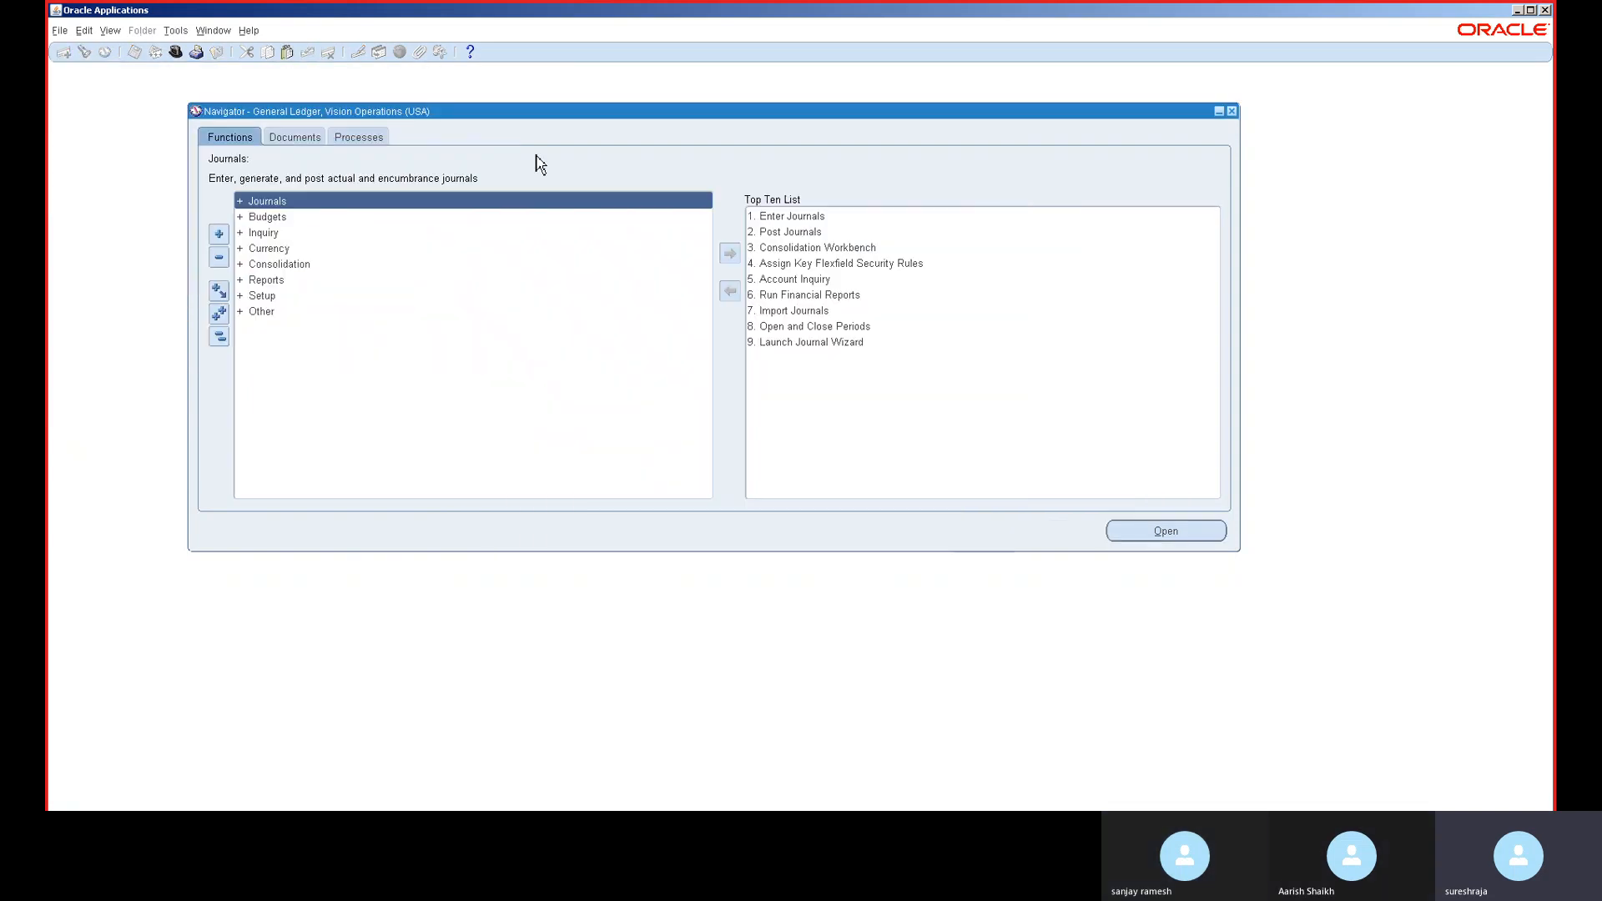
{"action": "left_click", "coordinate": [103, 31]}
{"action": "left_click", "coordinate": [142, 222]}
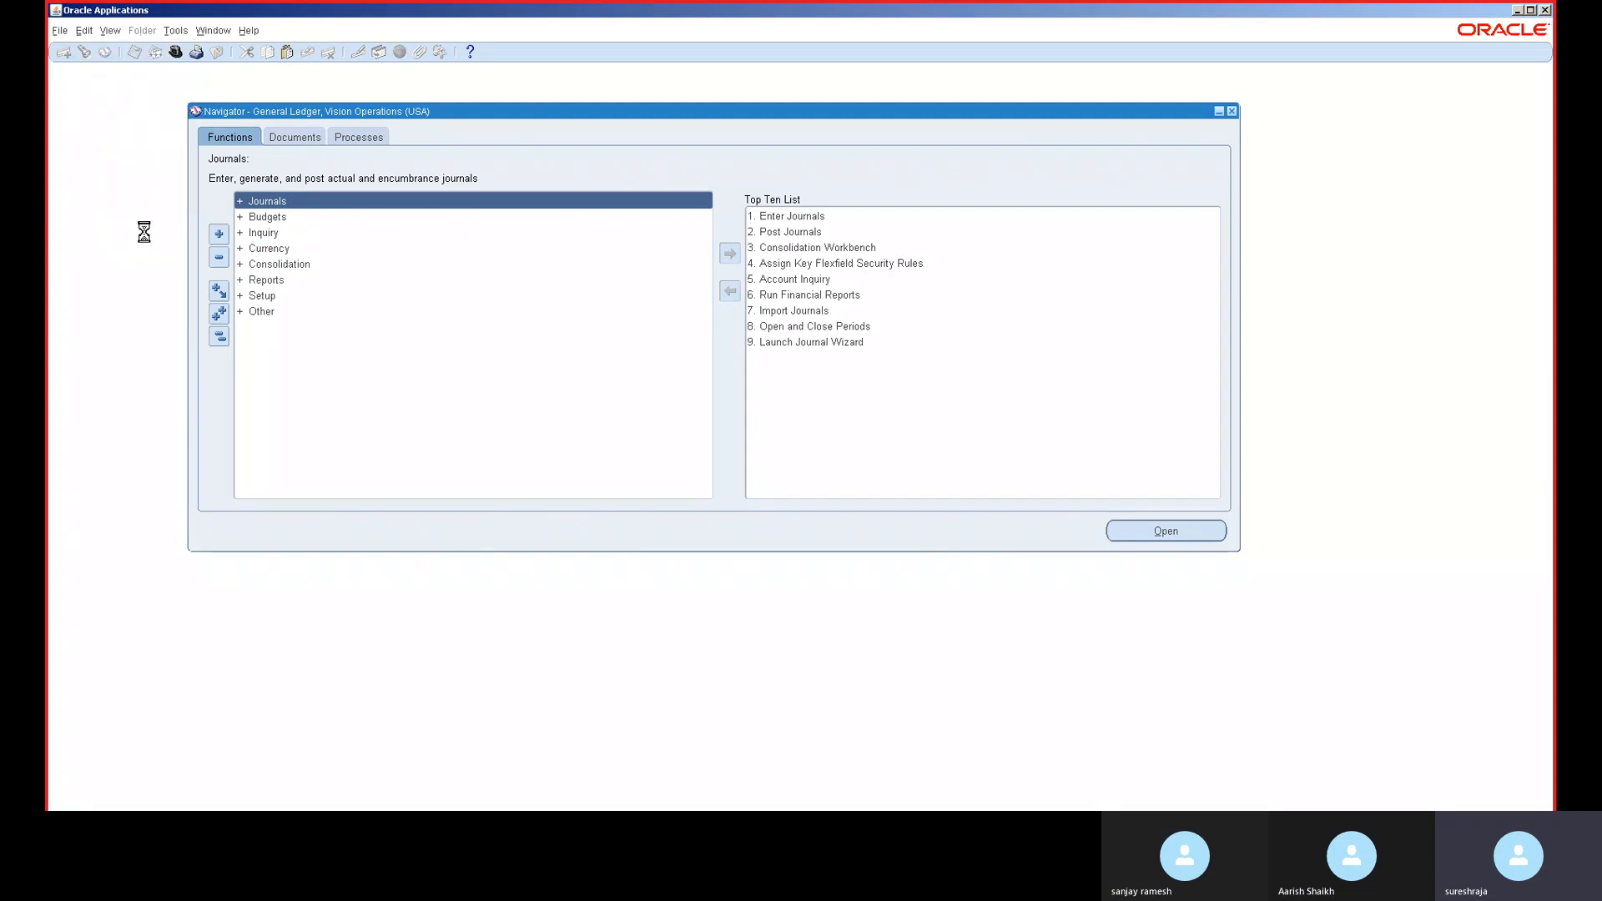
{"action": "left_click", "coordinate": [538, 412]}
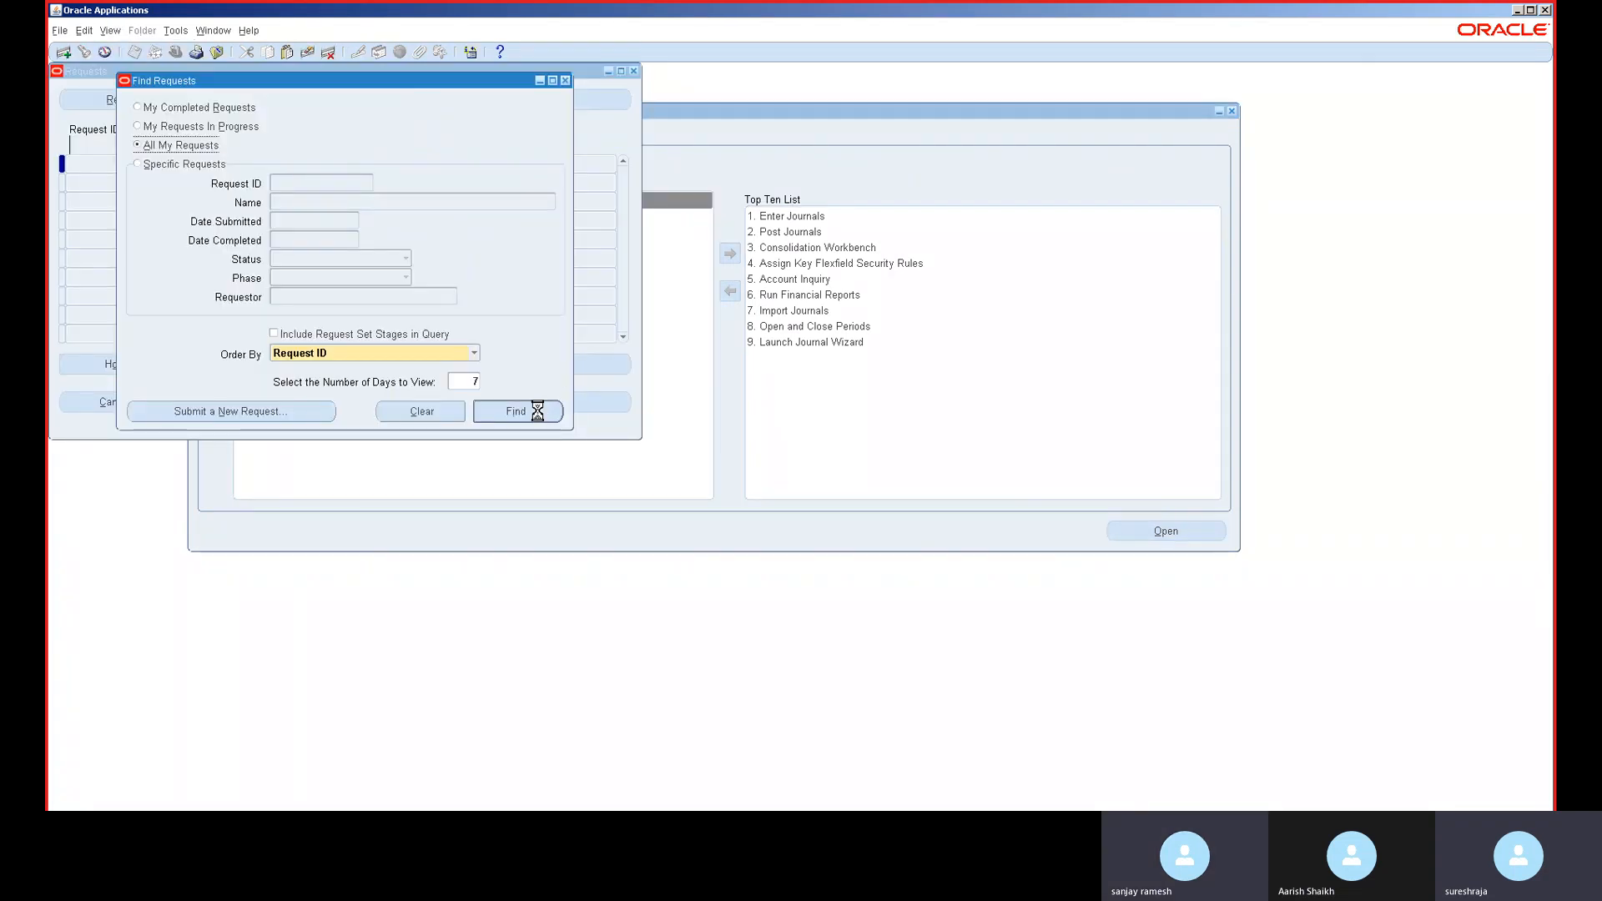
{"action": "left_click", "coordinate": [119, 104]}
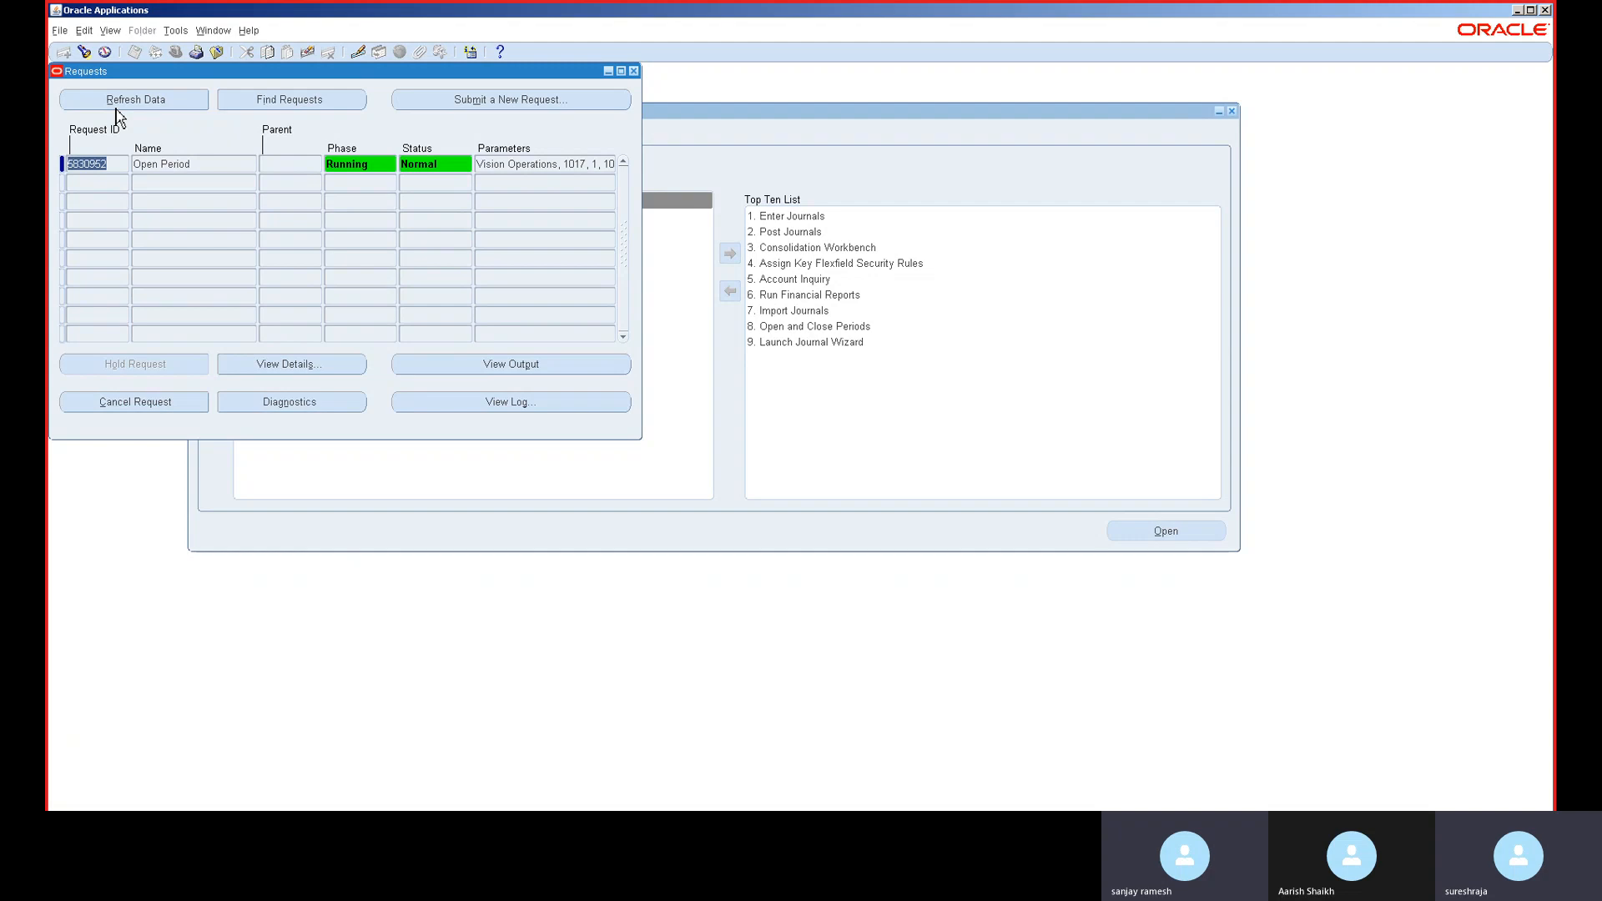
{"action": "left_click", "coordinate": [117, 109]}
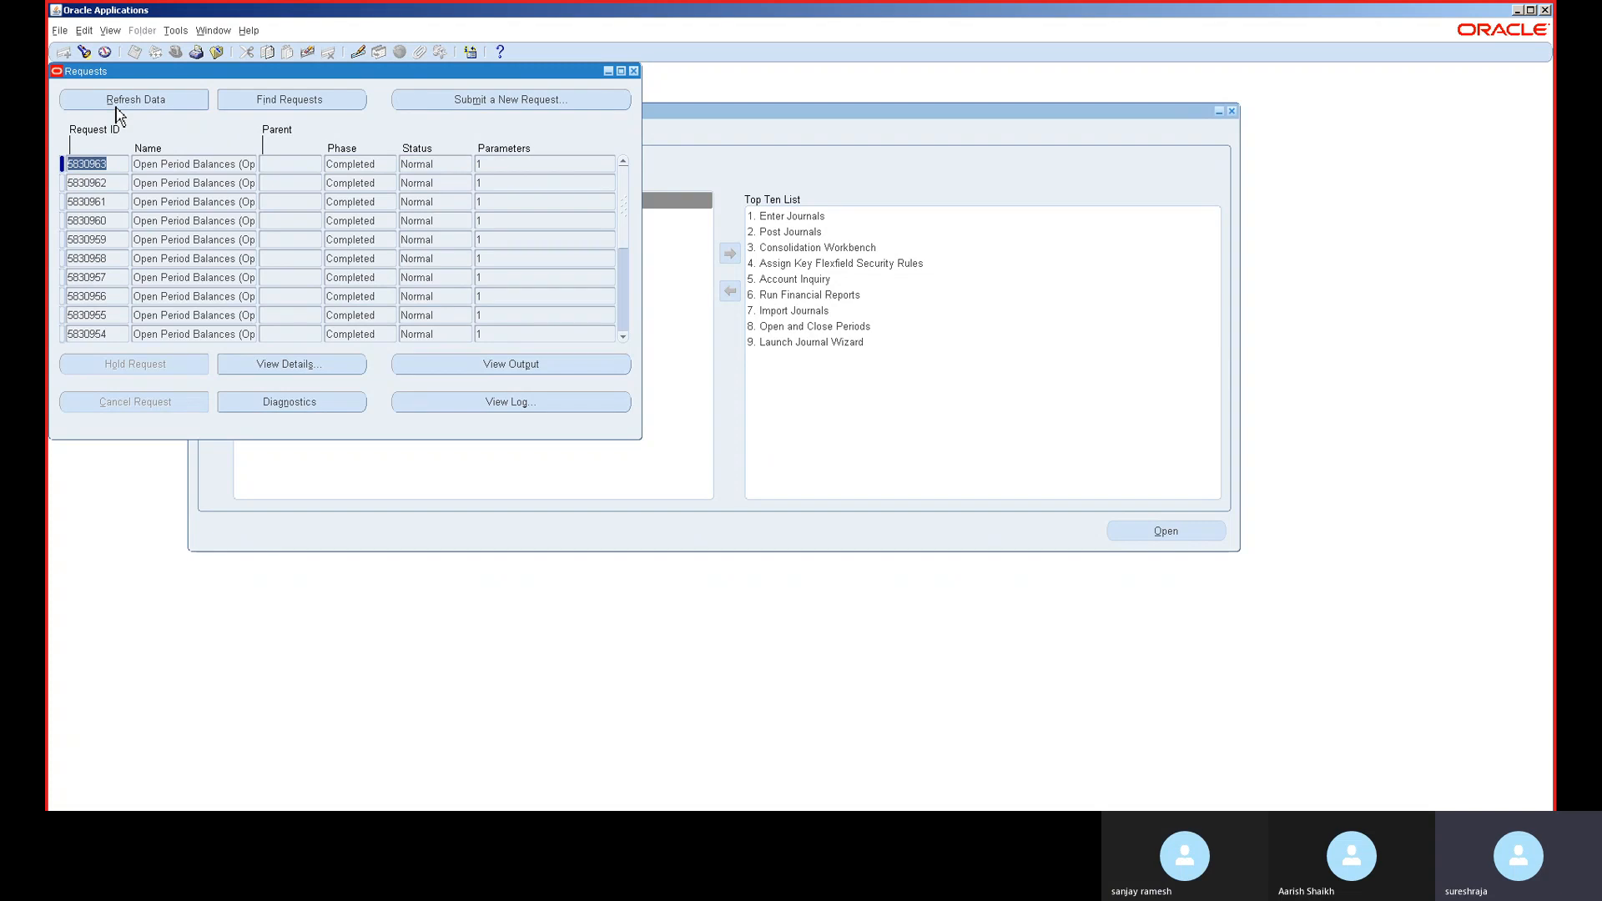
- Switch to Receivables, Vision Operations (USA) and open a new Receipts form from the Top Ten List
{"action": "left_click", "coordinate": [634, 71]}
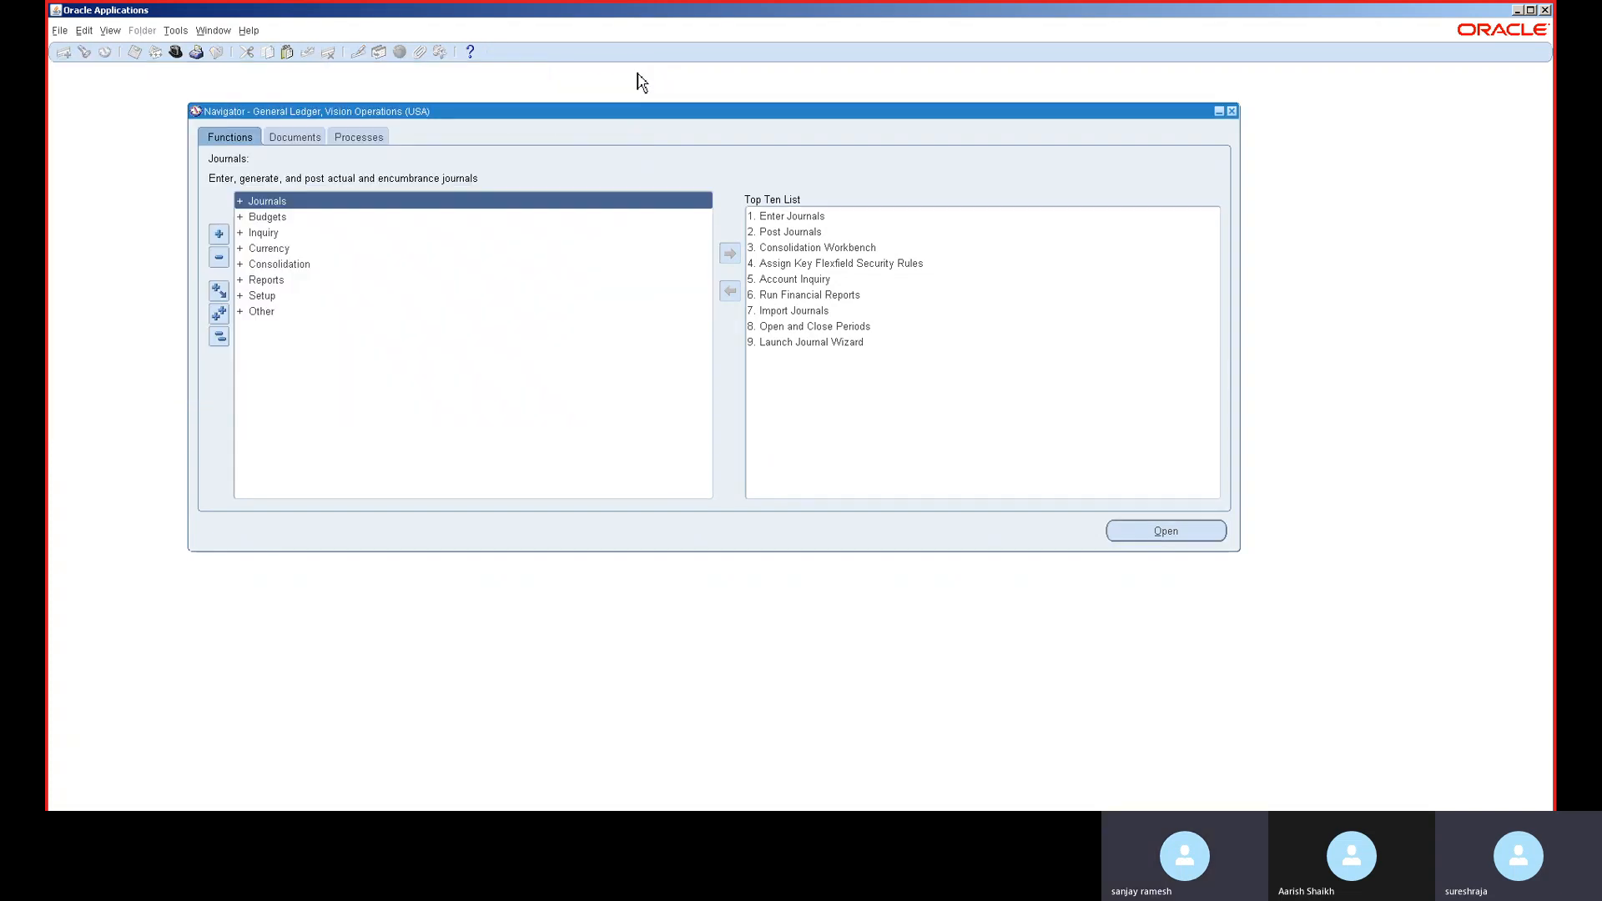
{"action": "left_click", "coordinate": [176, 52]}
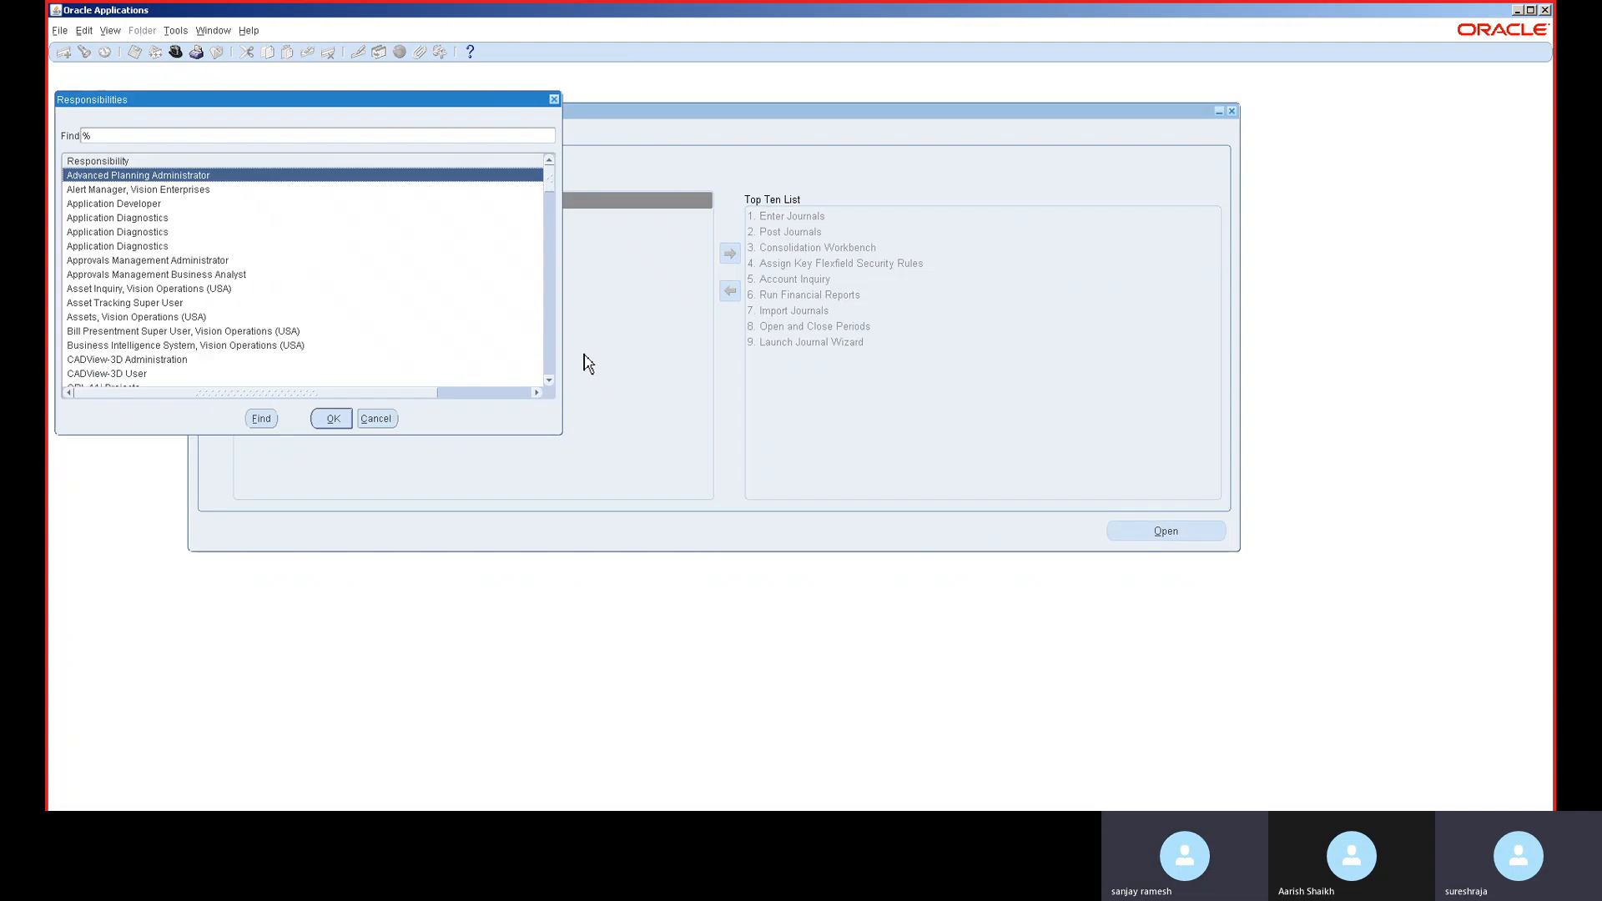
{"action": "type", "text": "r"}
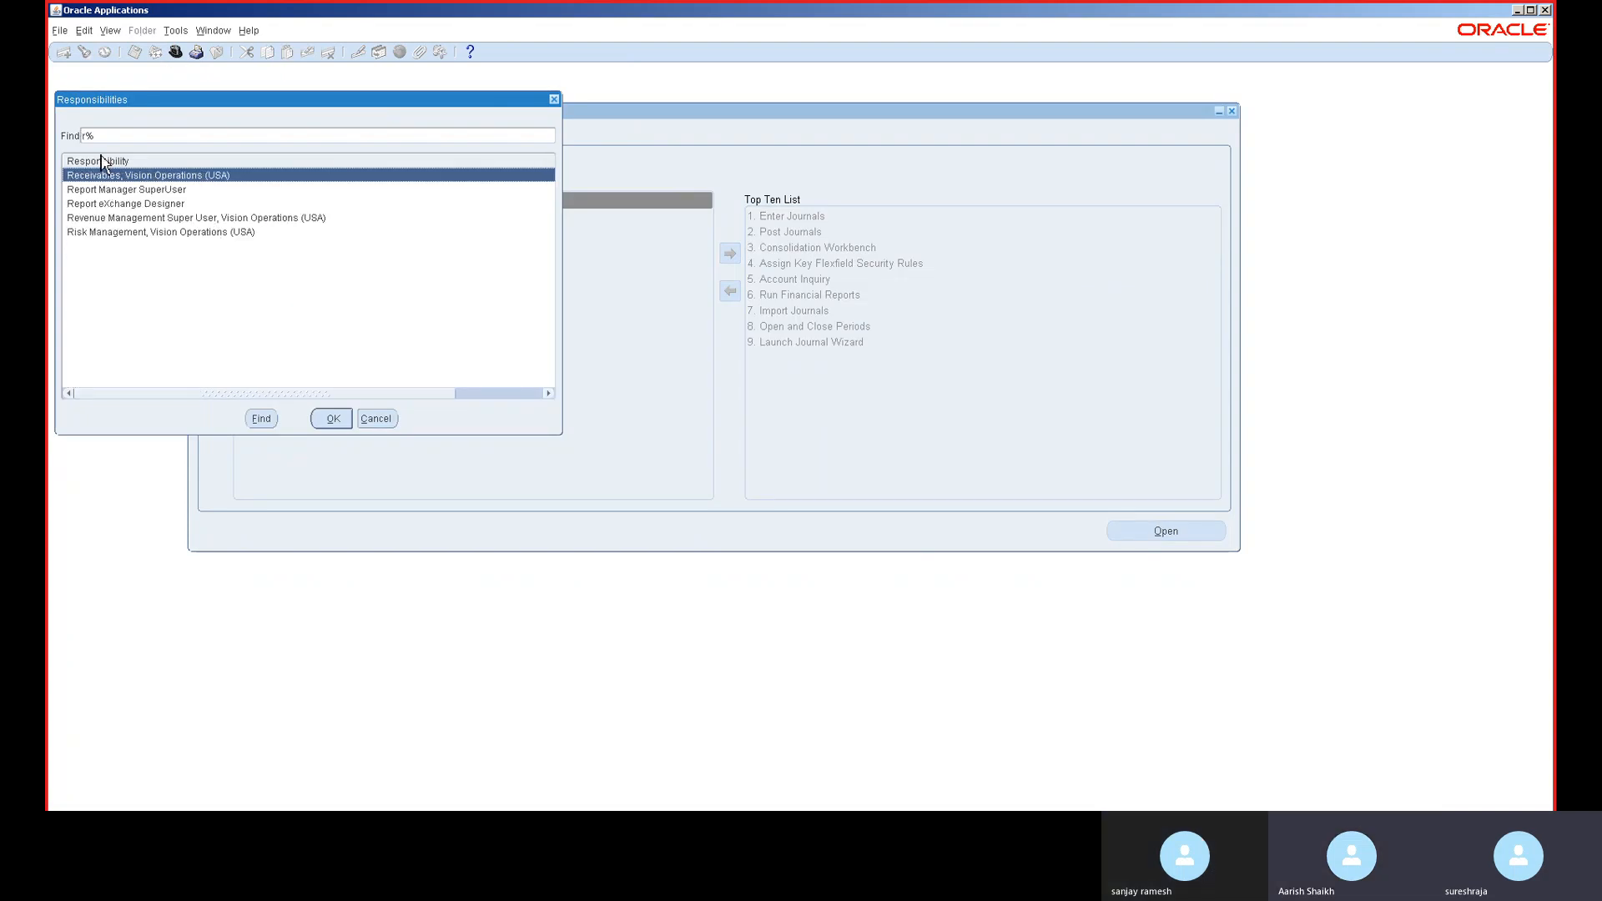
{"action": "double_click", "coordinate": [130, 175]}
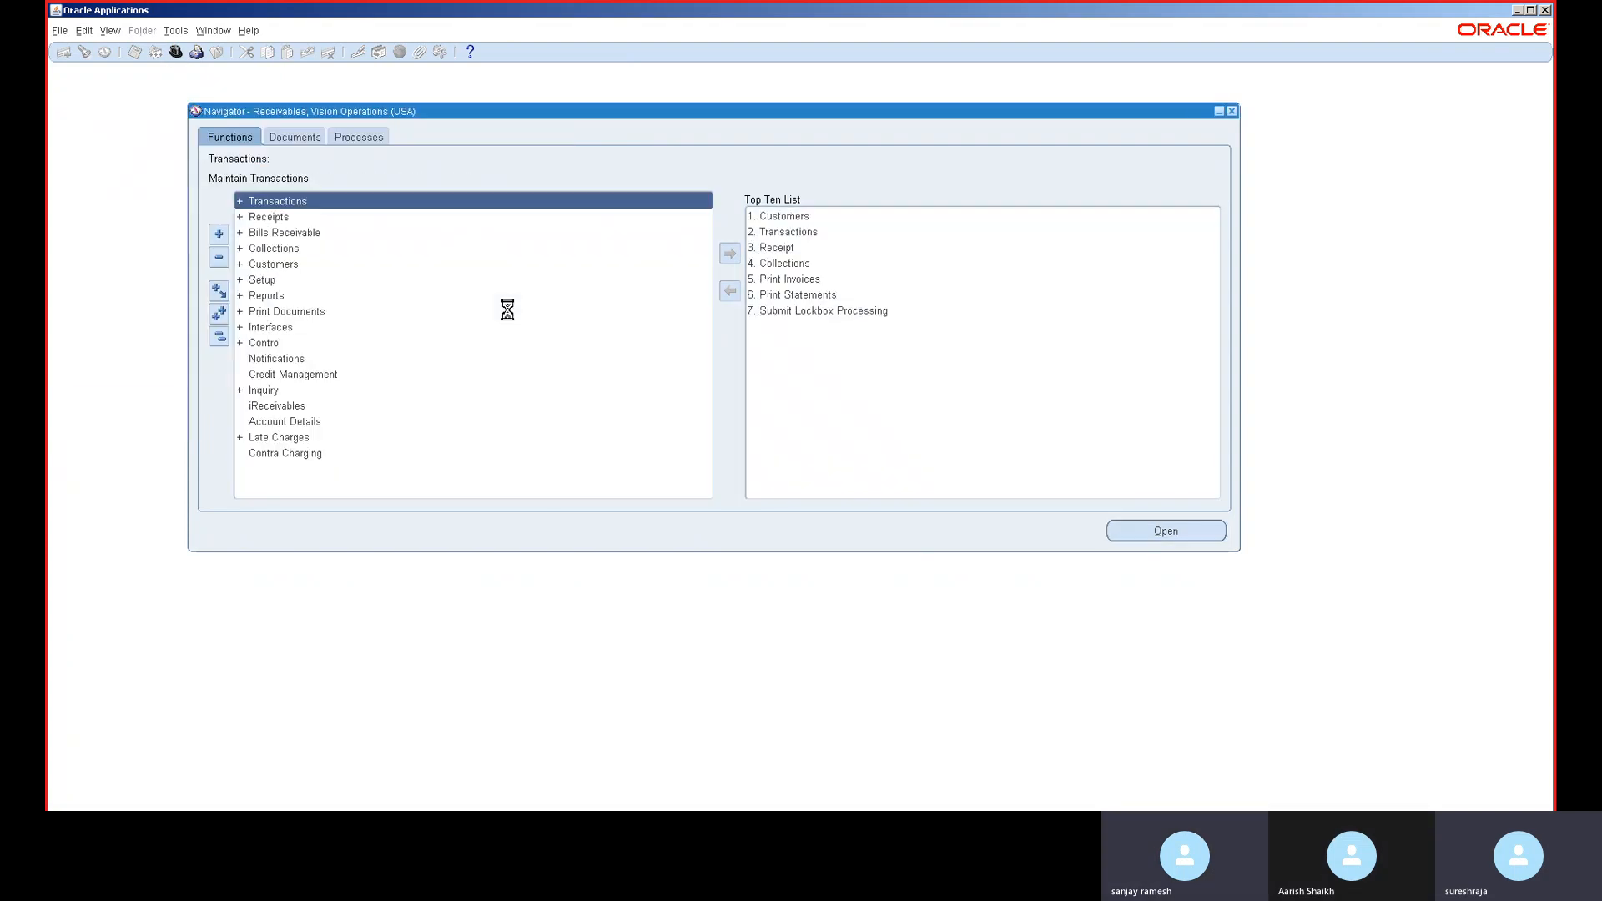
{"action": "double_click", "coordinate": [774, 233]}
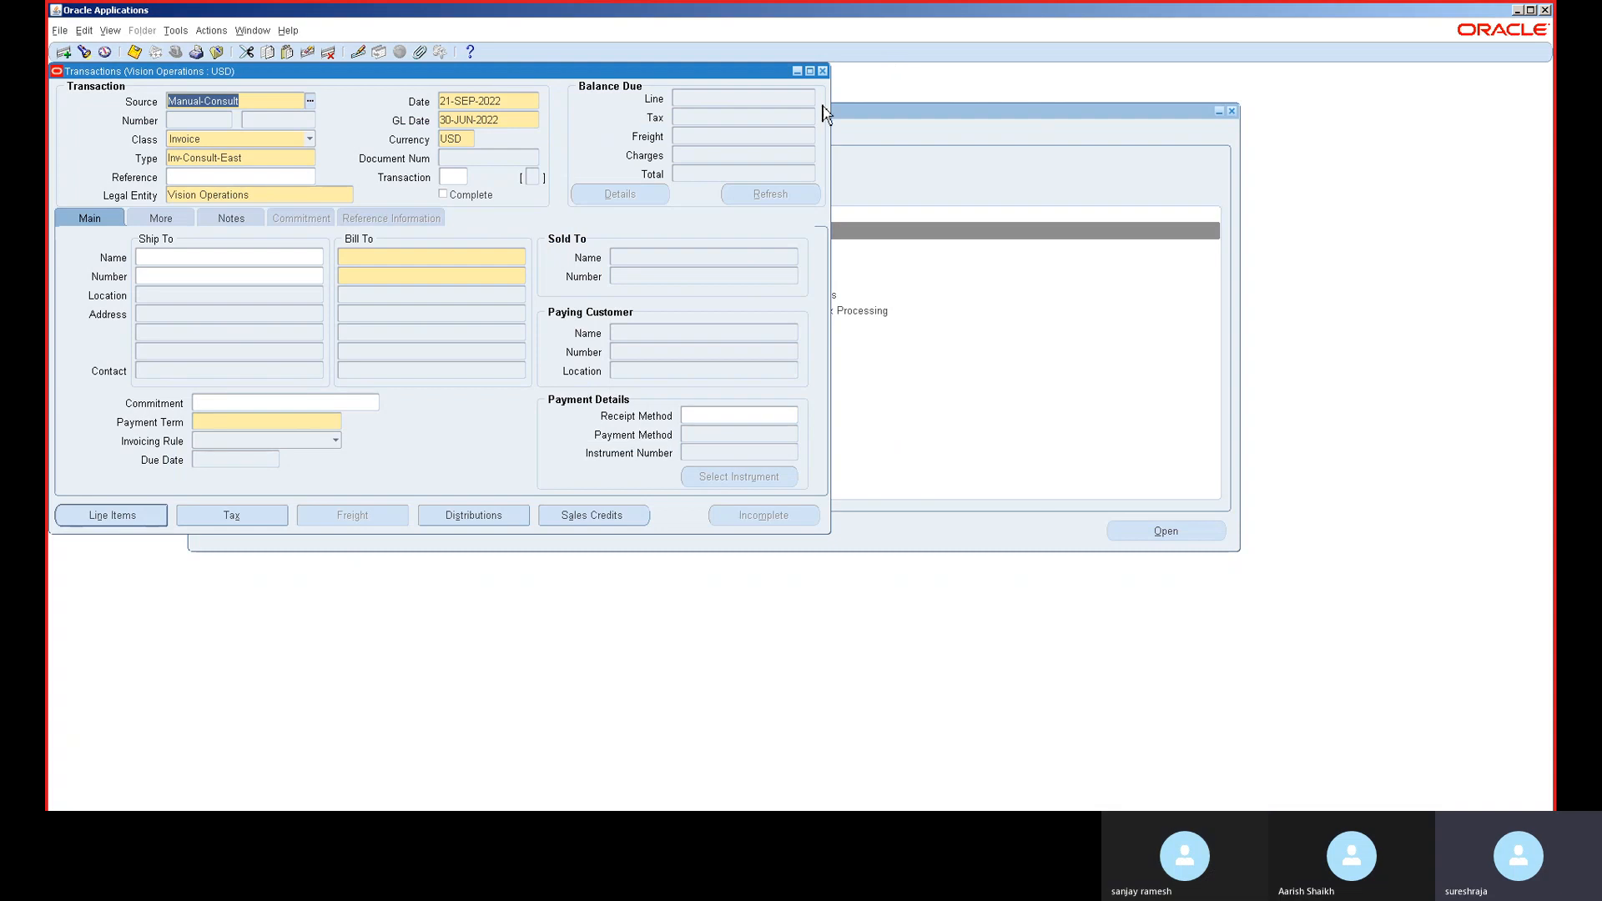
{"action": "left_click", "coordinate": [824, 74]}
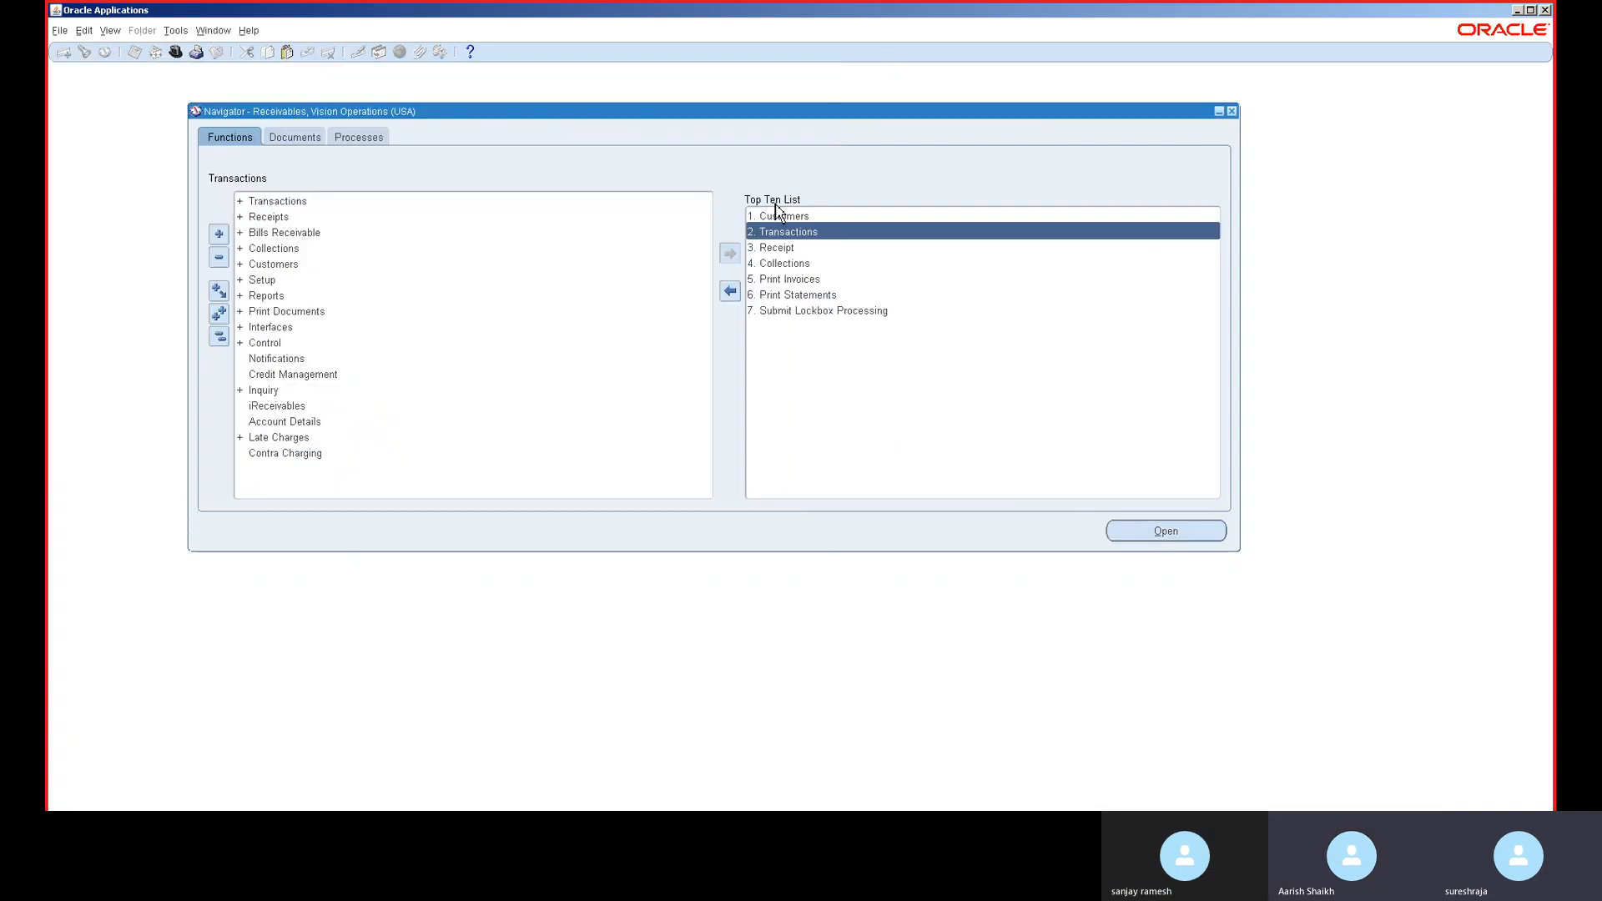
{"action": "double_click", "coordinate": [773, 247]}
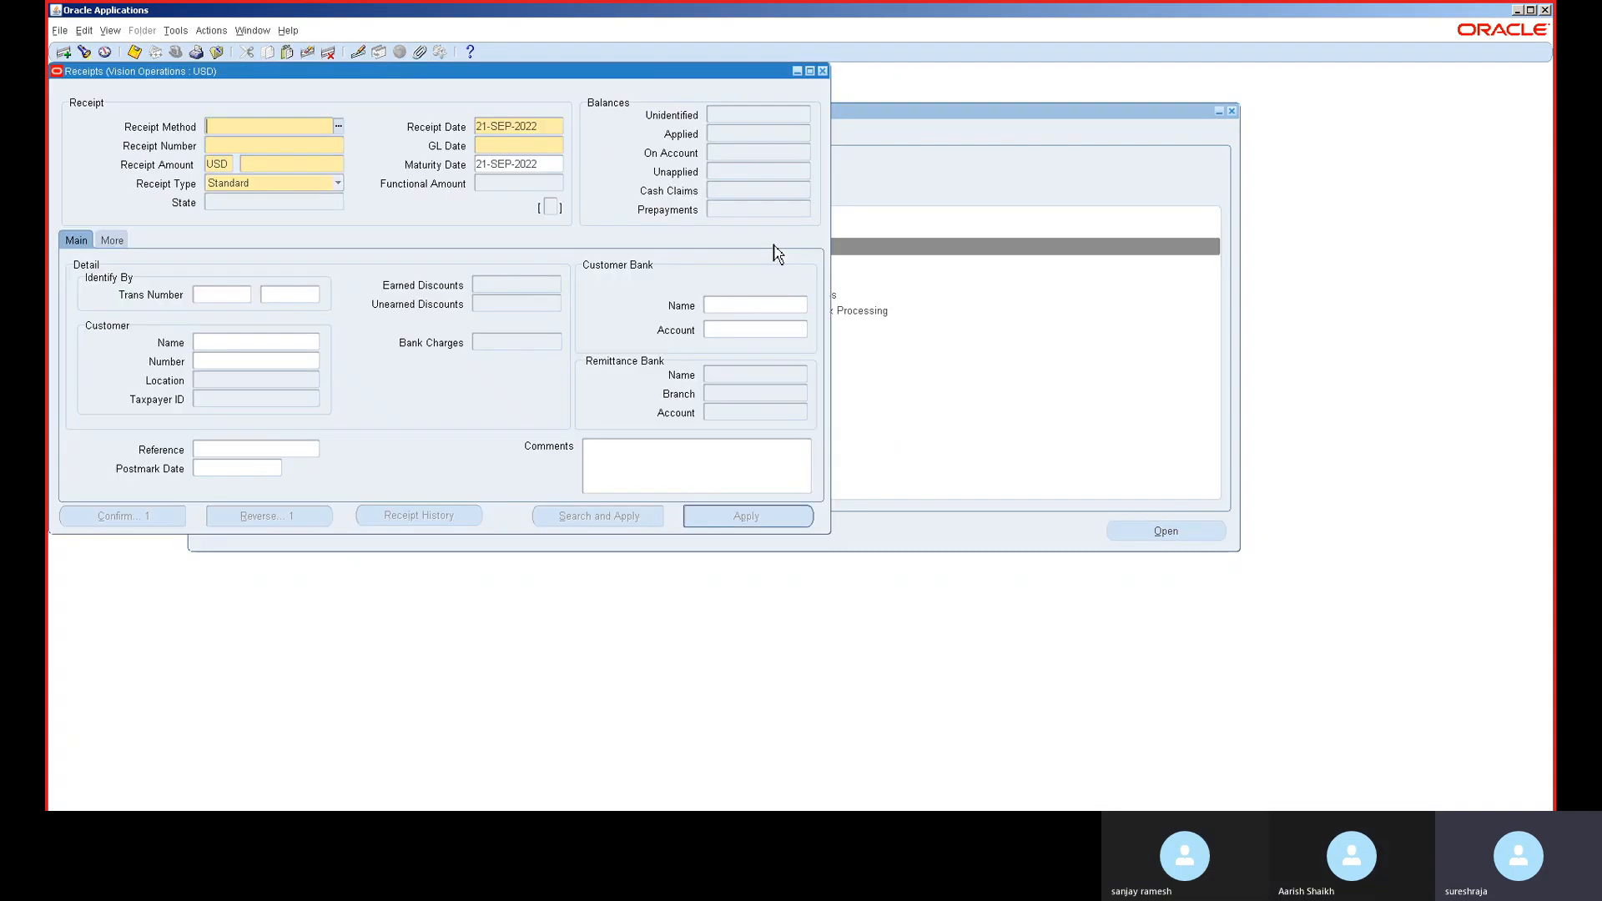
- Enter a Cash receipt numbered 123 for 12,000.00
{"action": "left_click", "coordinate": [339, 126]}
{"action": "double_click", "coordinate": [258, 306]}
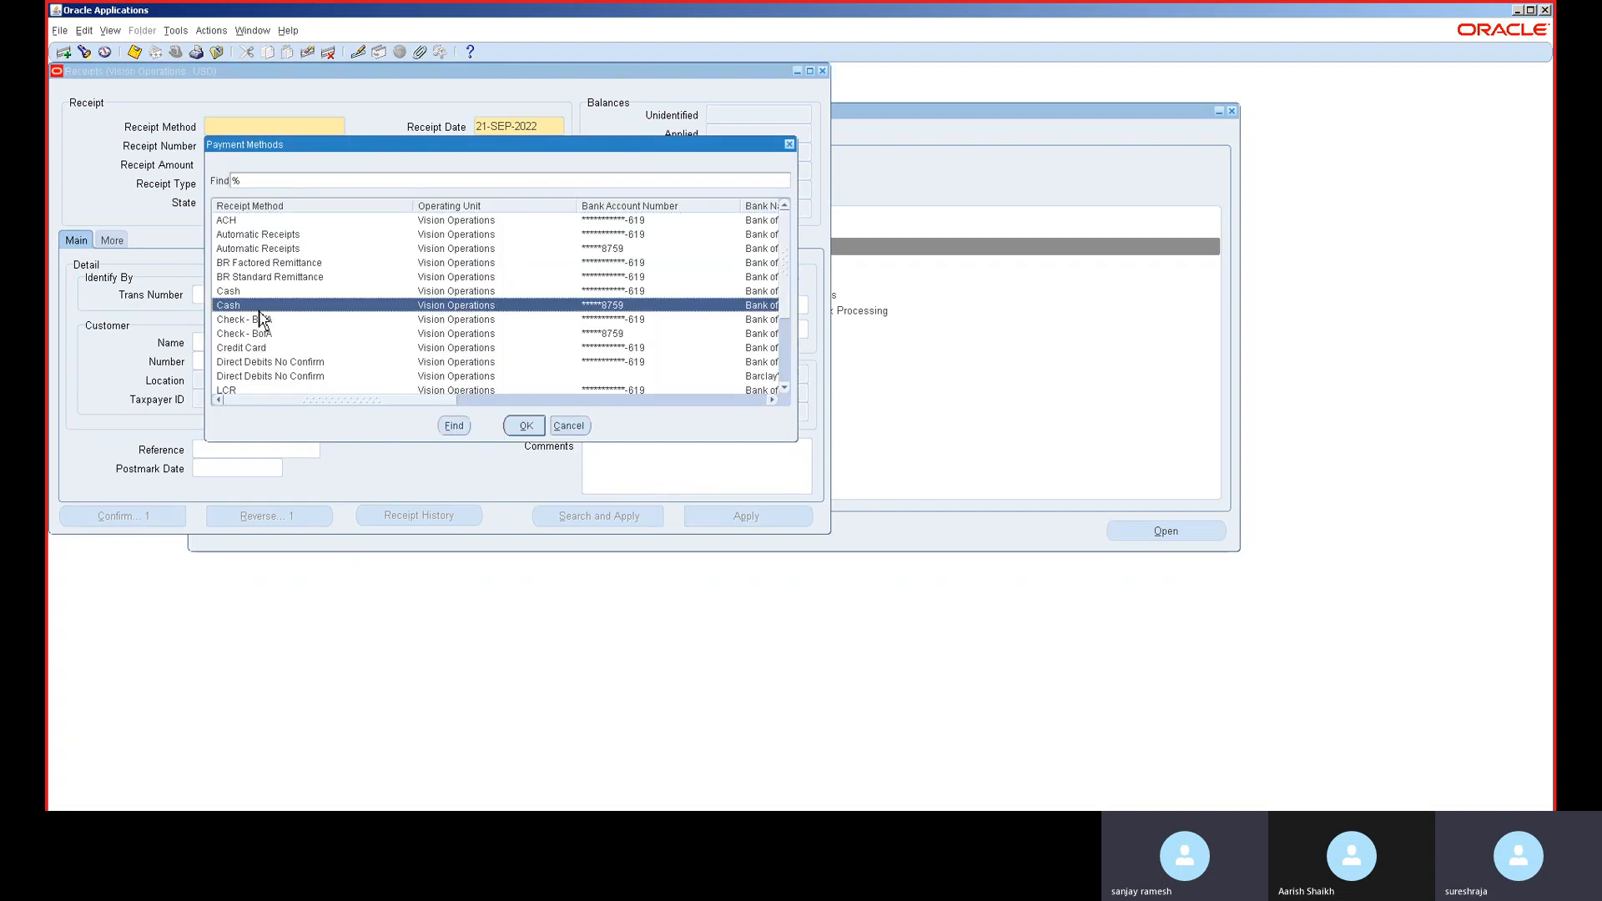
{"action": "left_click", "coordinate": [258, 145]}
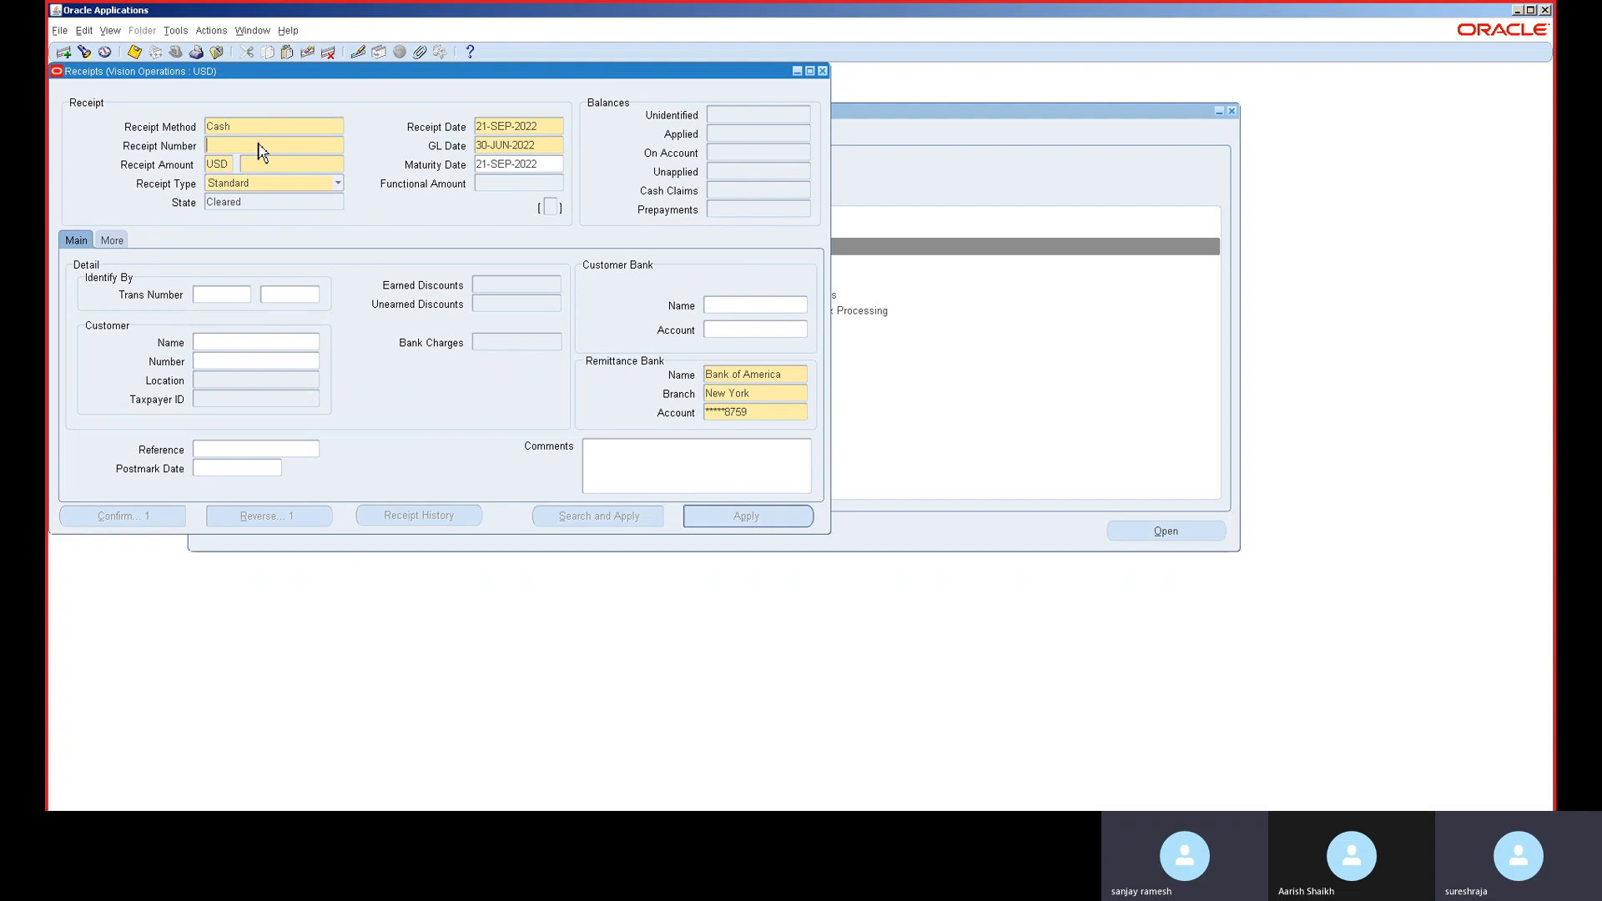
{"action": "type", "text": "123"}
{"action": "left_click", "coordinate": [269, 166]}
{"action": "type", "text": "12,000"}
{"action": "key", "text": "Tab"}
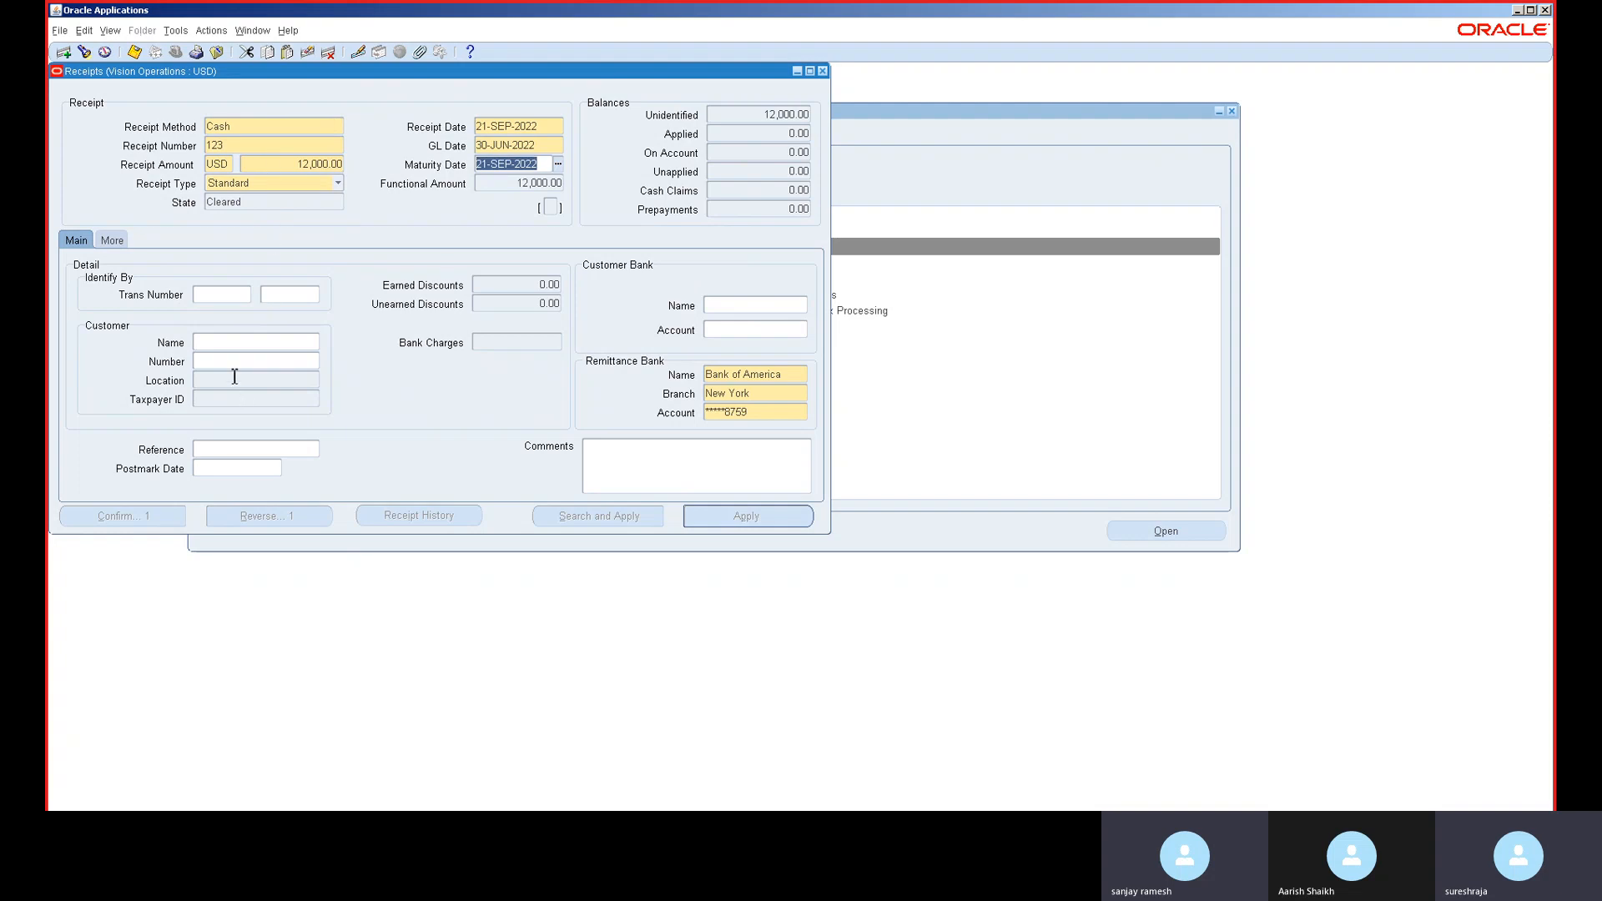
- Choose A. C. Networks as the paying customer and start applying the receipt
{"action": "left_click", "coordinate": [239, 343]}
{"action": "type", "text": "a"}
{"action": "key", "text": "Tab"}
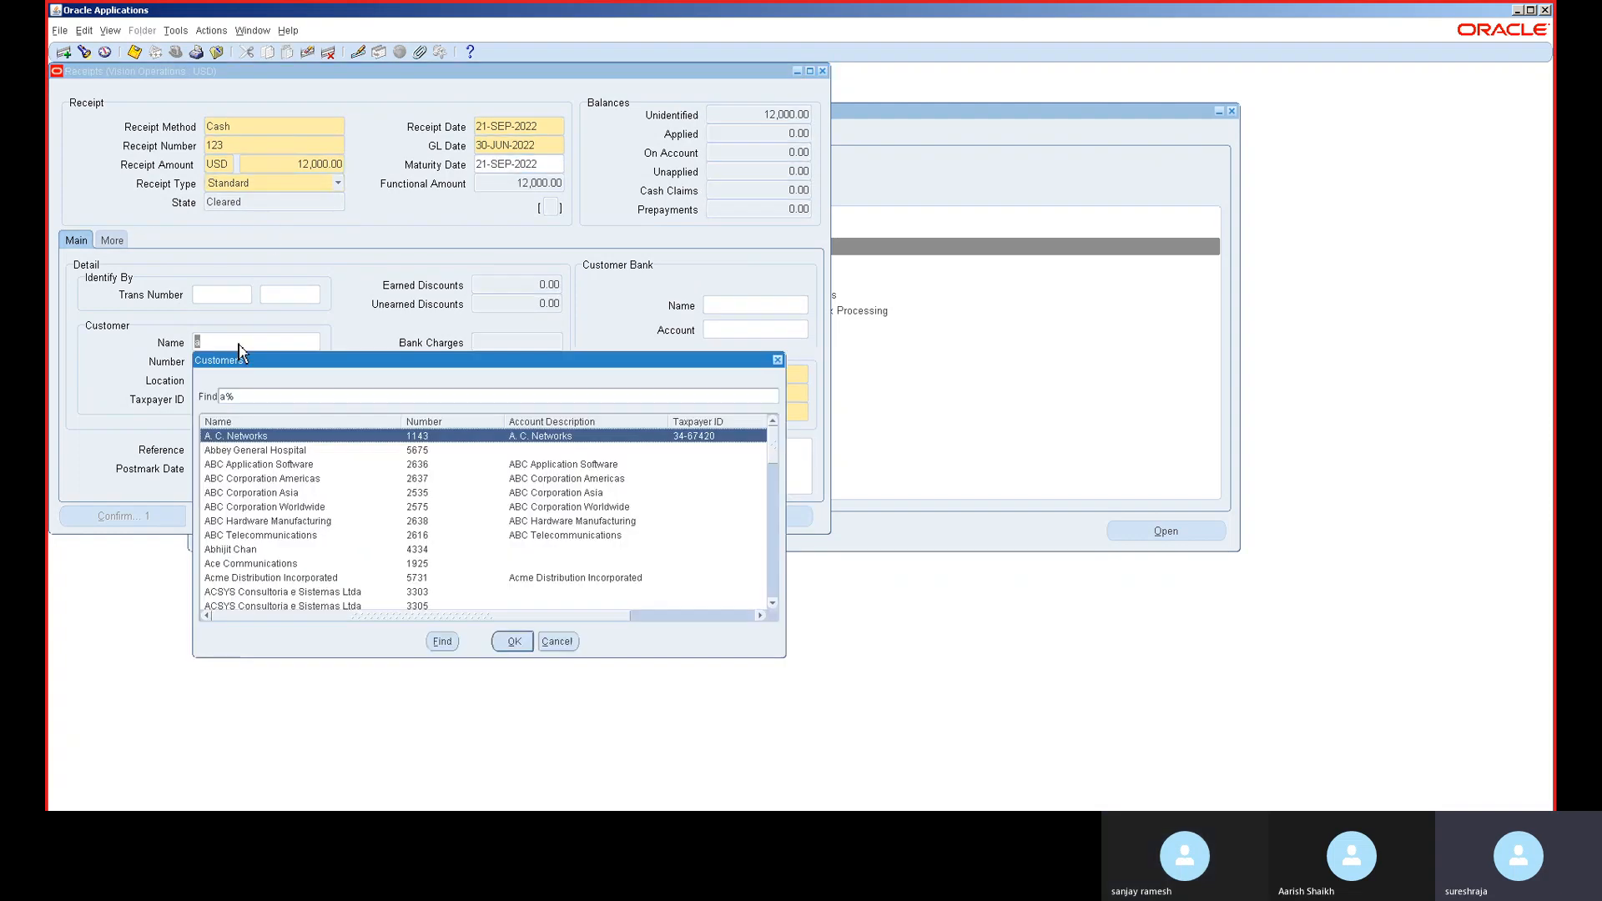
{"action": "left_click", "coordinate": [513, 641]}
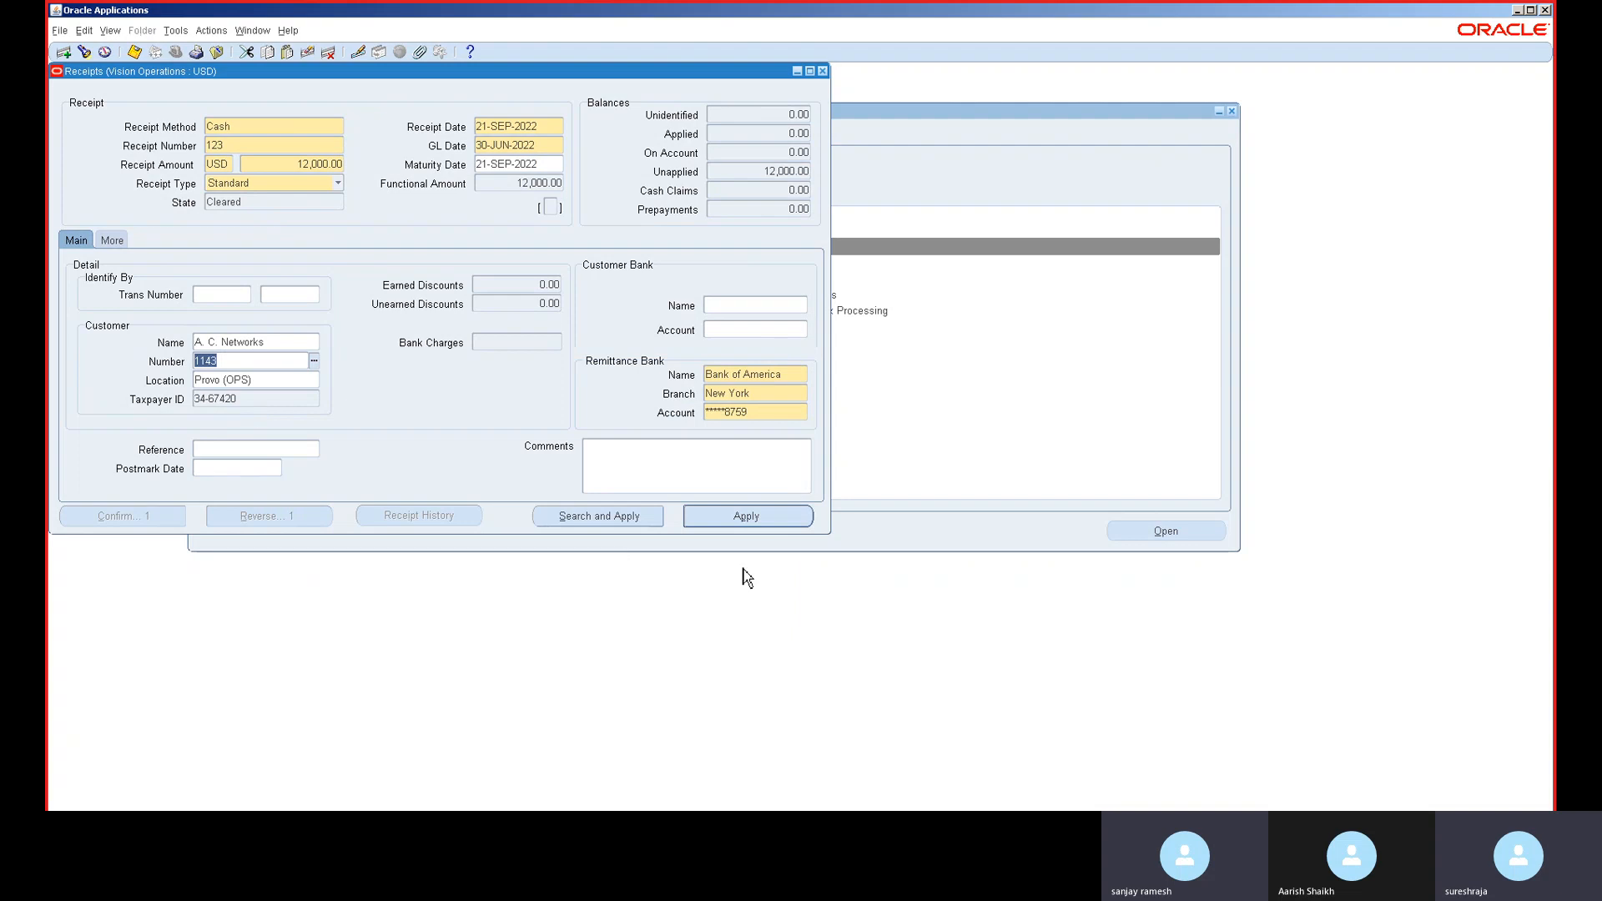
{"action": "left_click", "coordinate": [762, 519]}
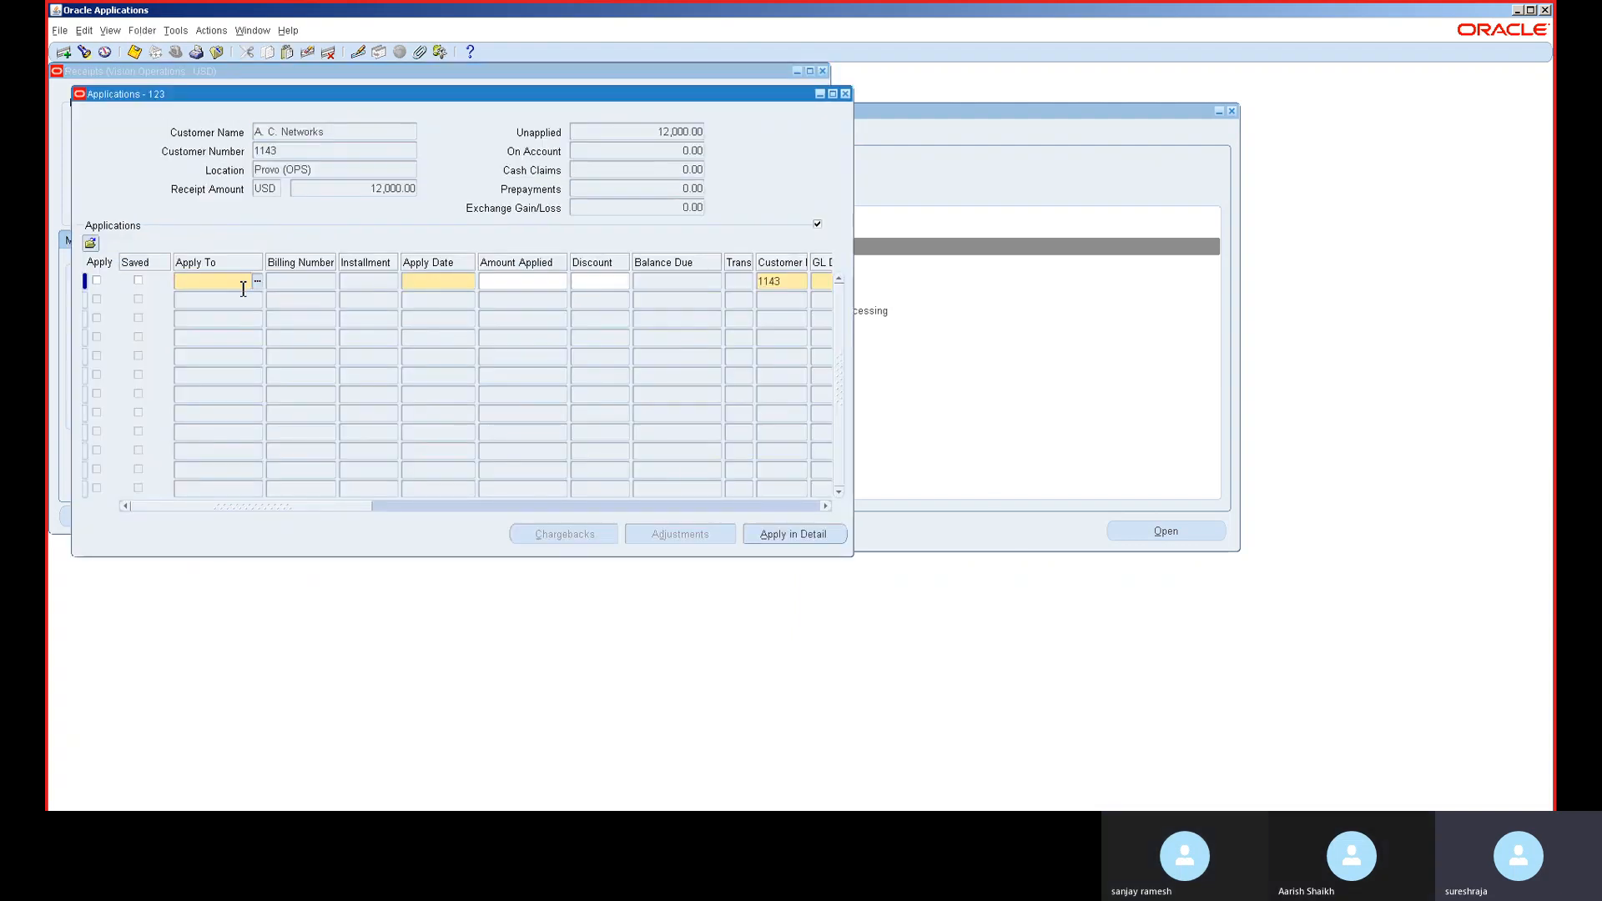
- Add a Refund application line and enter apply date 30JUN201
{"action": "double_click", "coordinate": [243, 288]}
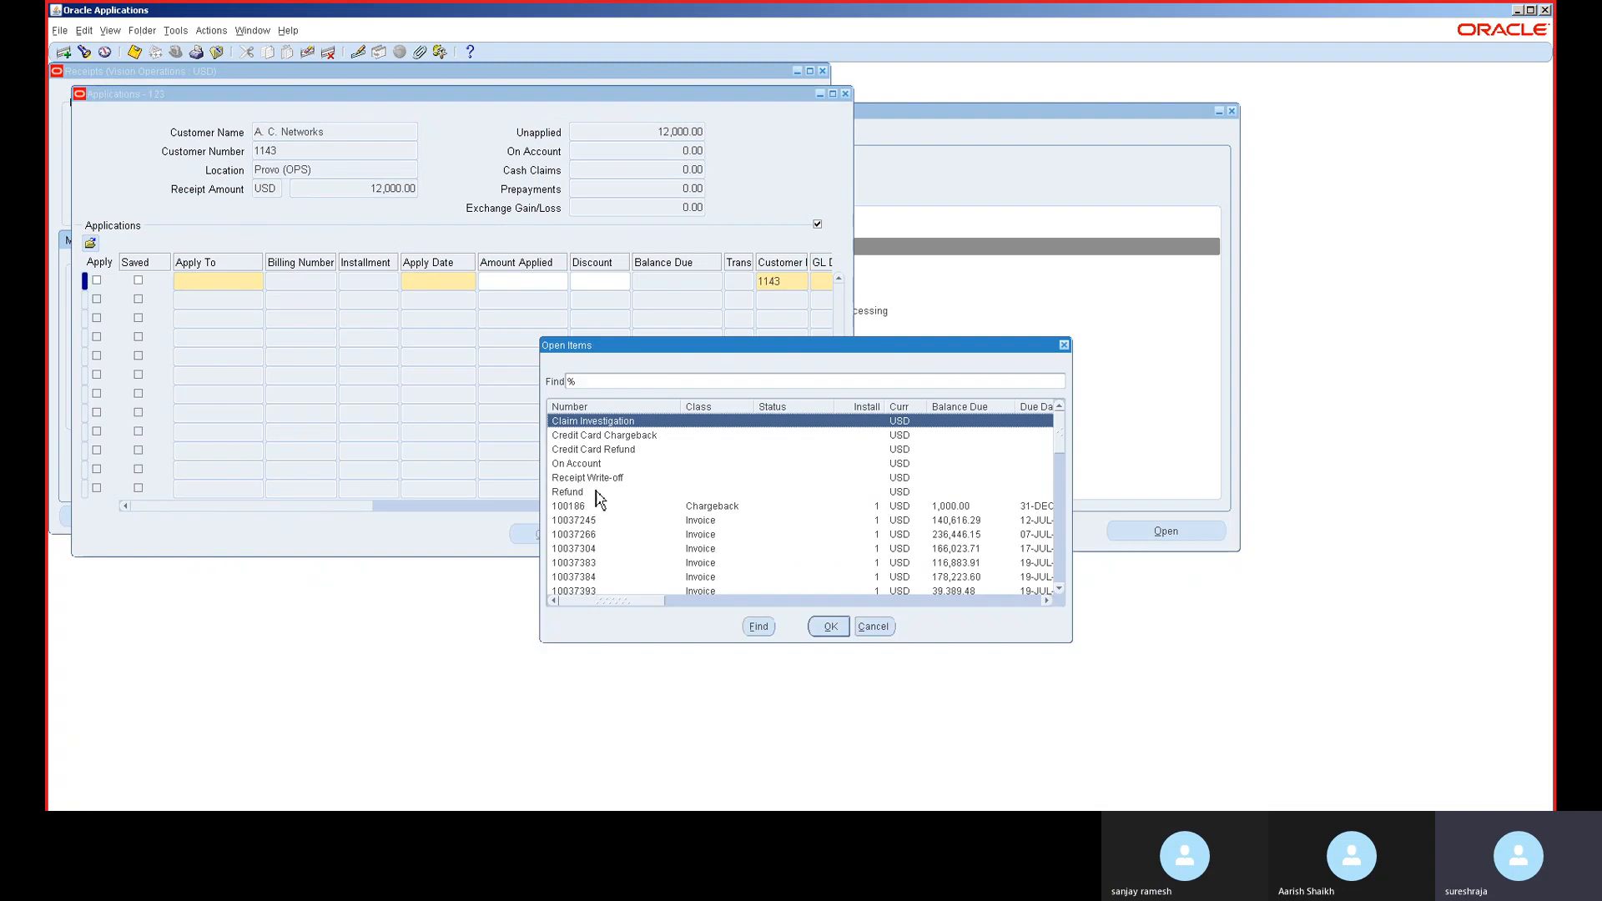
{"action": "double_click", "coordinate": [597, 492]}
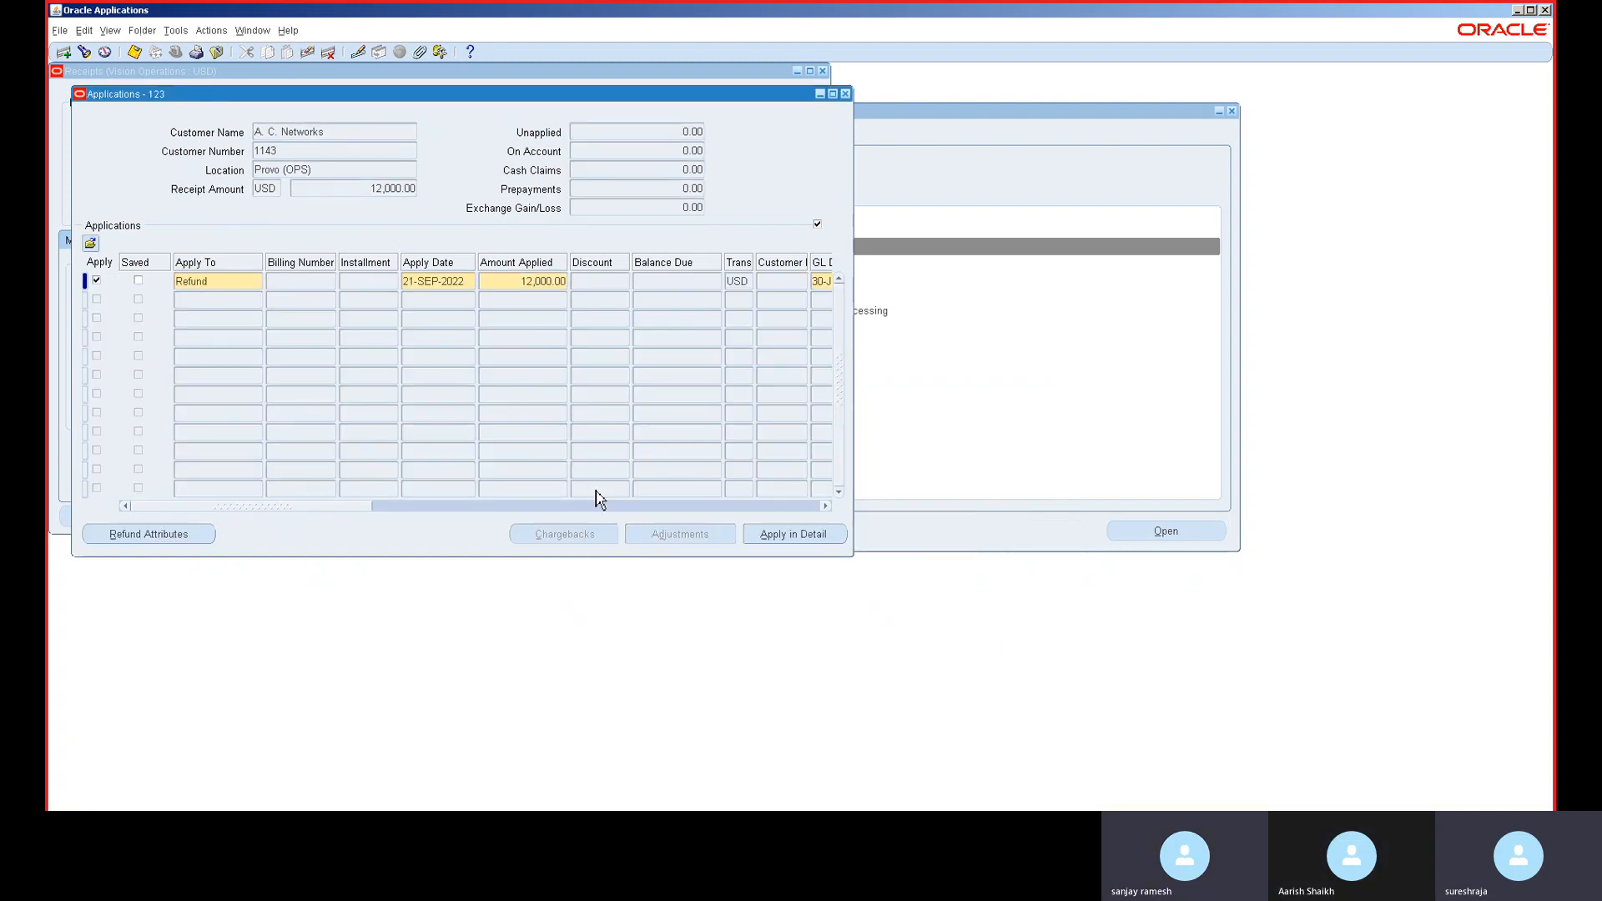
{"action": "key", "text": "Tab"}
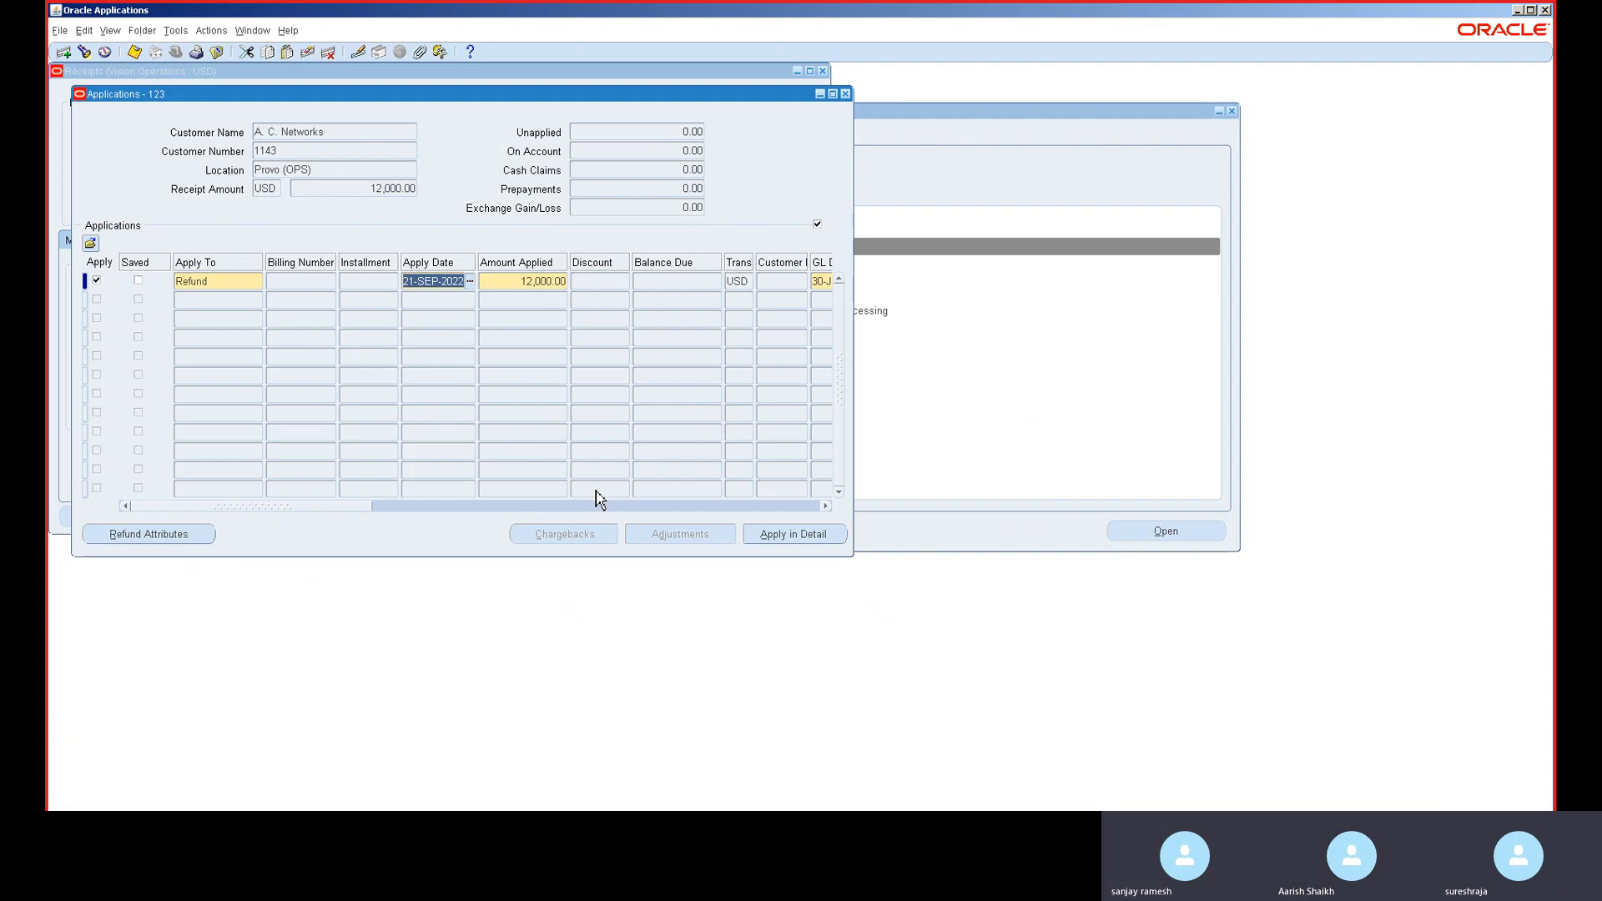
{"action": "type", "text": "30"}
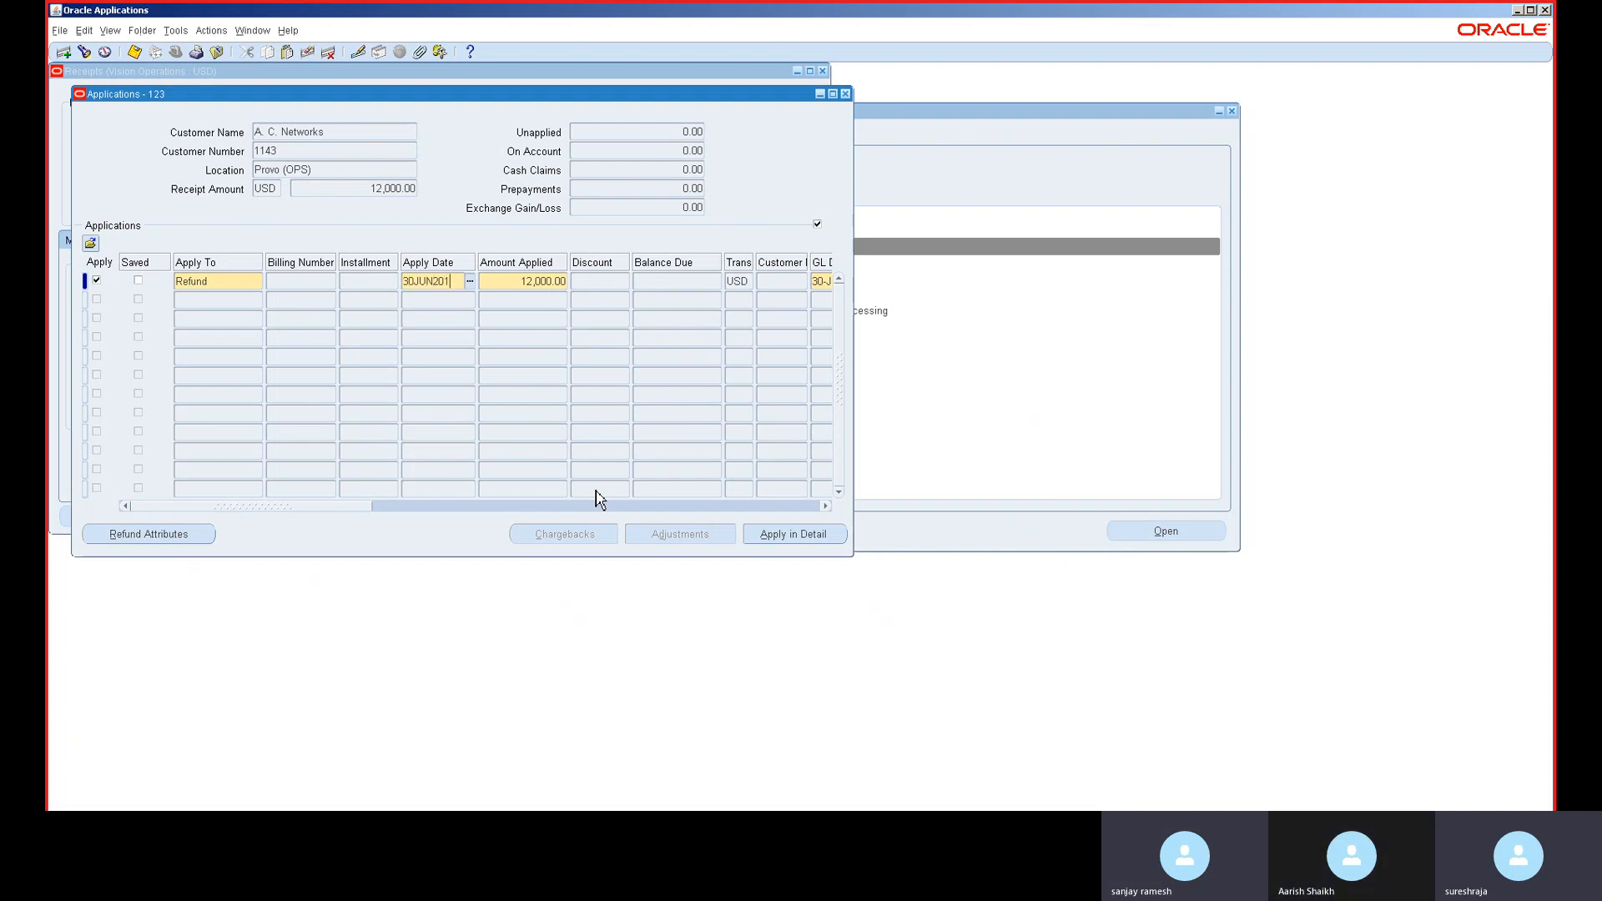
{"action": "type", "text": "JUN201"}
{"action": "key", "text": "Tab"}
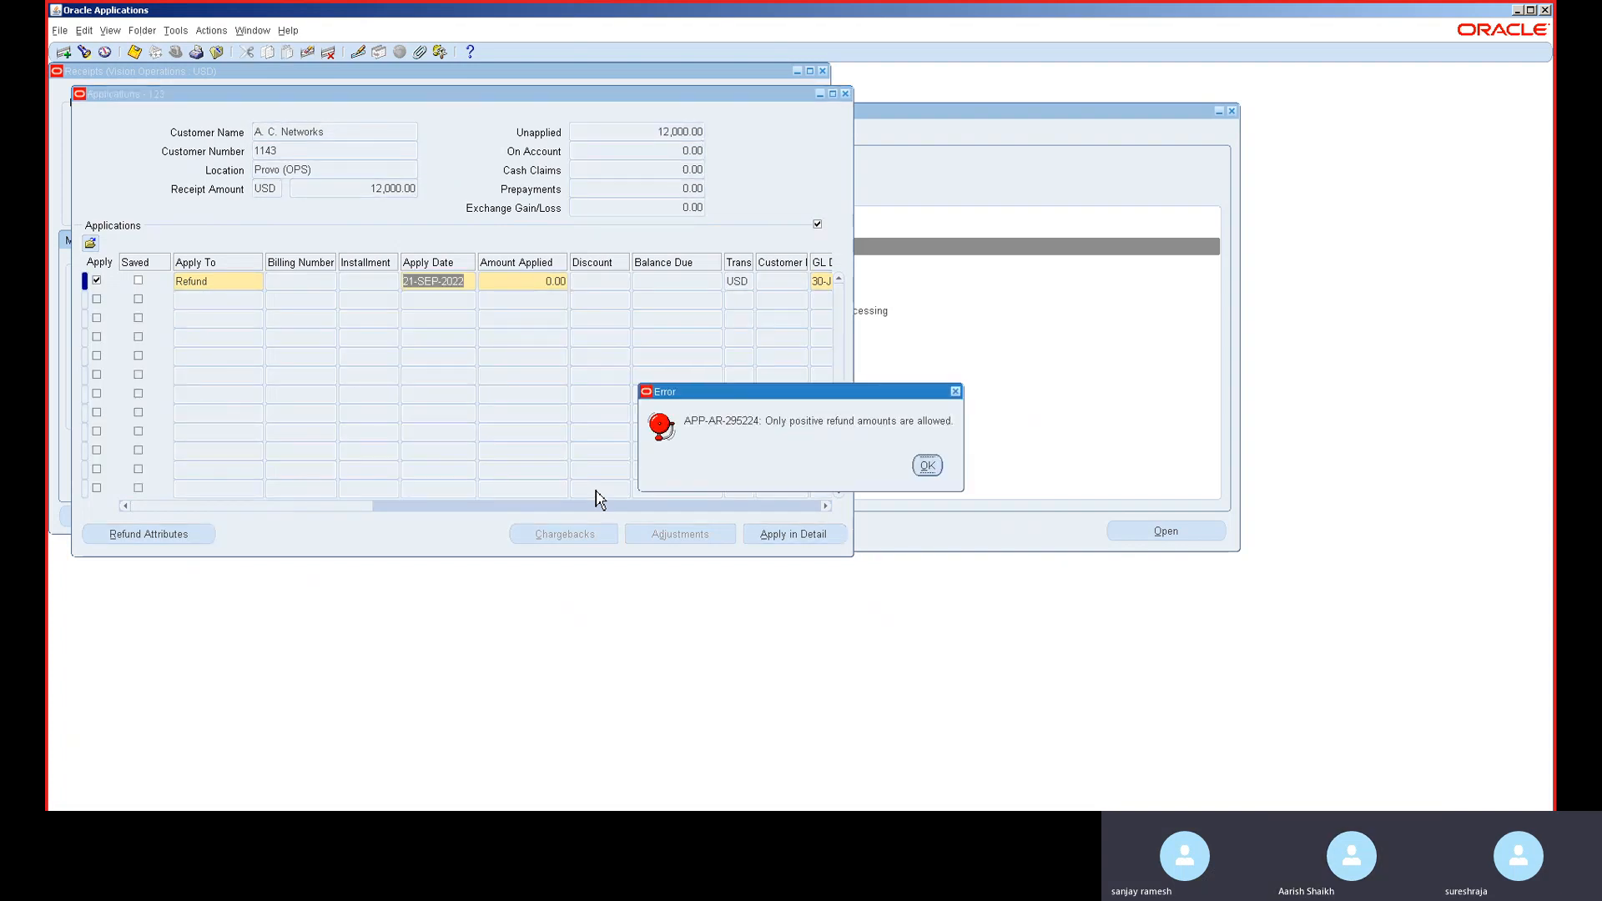
- Set the refund amount applied to 12,000, dismissing the amount and receipt method errors
{"action": "key", "text": "Return"}
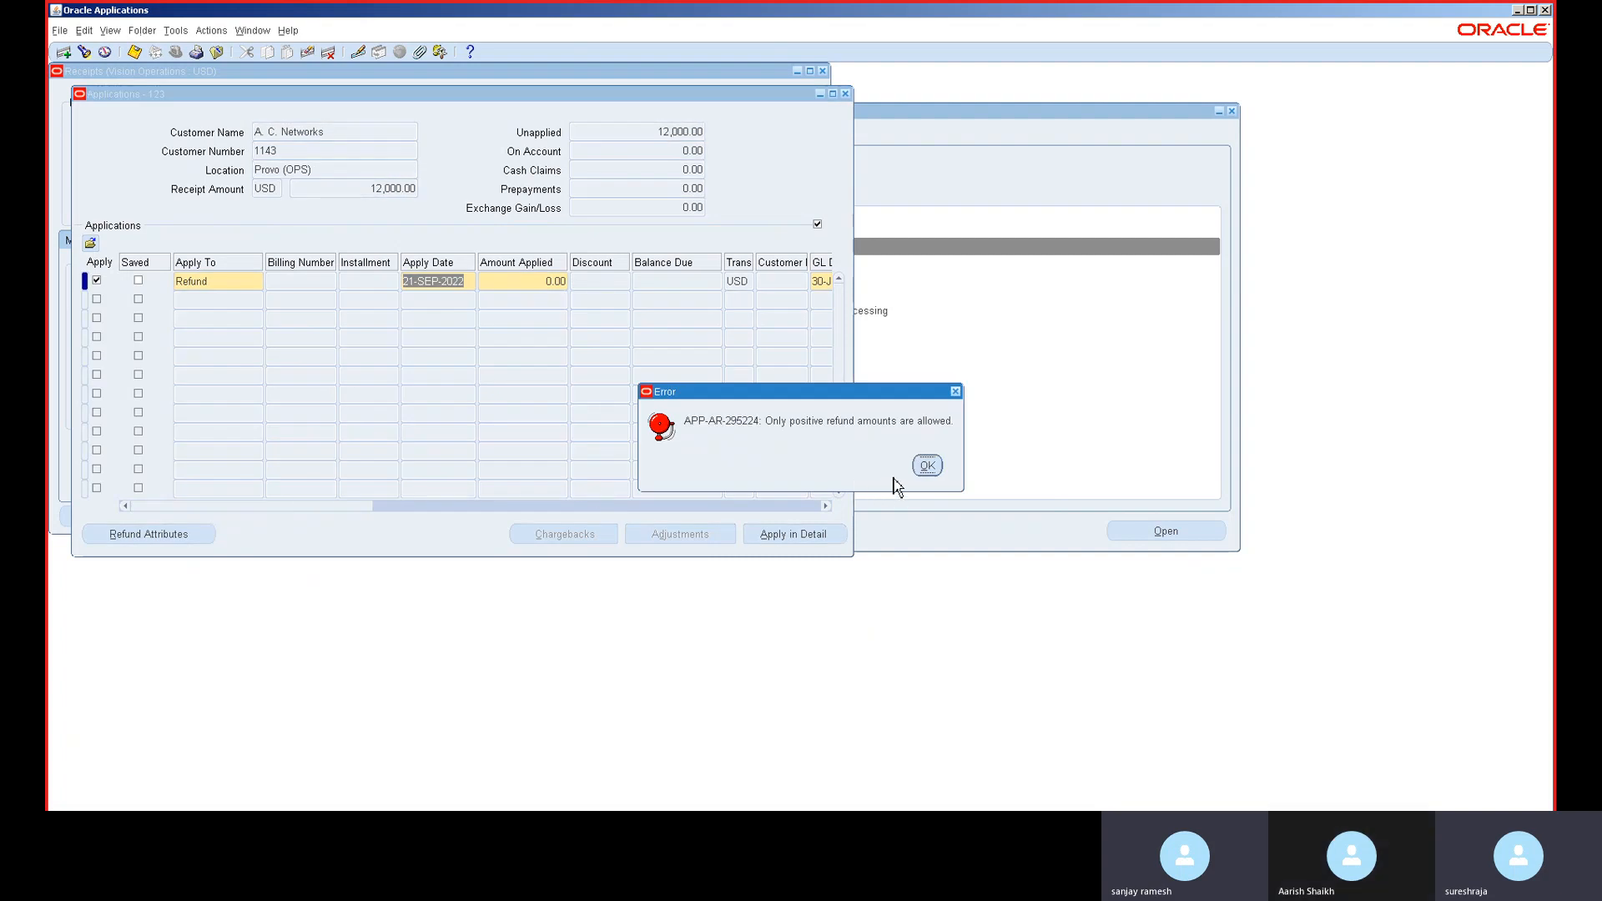
{"action": "left_click", "coordinate": [927, 465]}
{"action": "left_click", "coordinate": [926, 467]}
{"action": "type", "text": "1"}
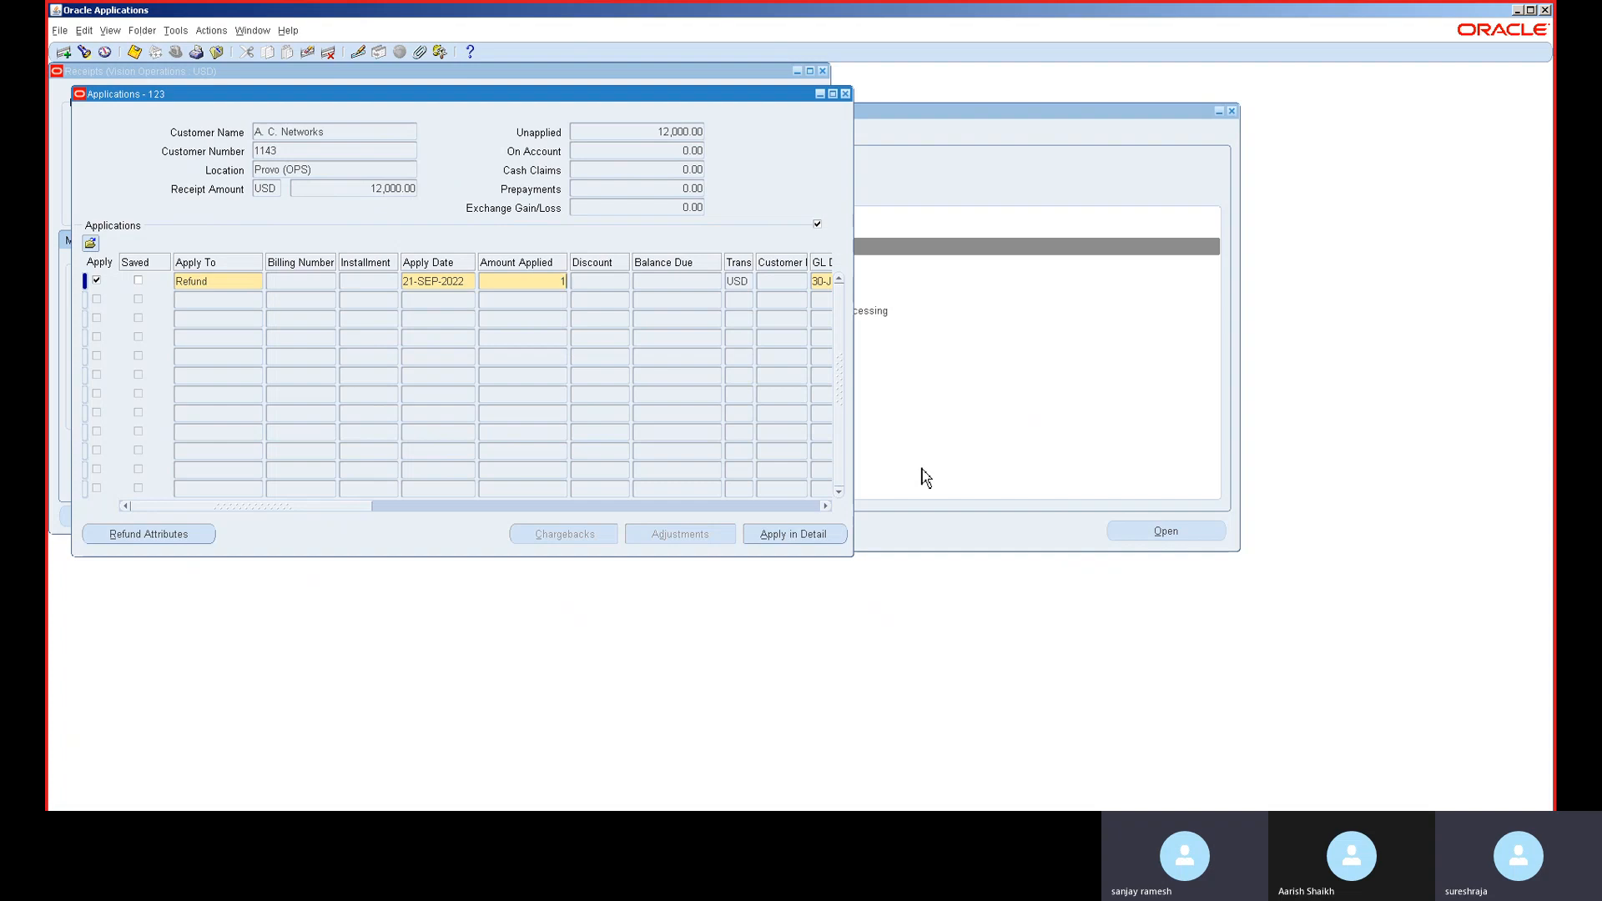
{"action": "type", "text": "2,000"}
{"action": "key", "text": "Tab"}
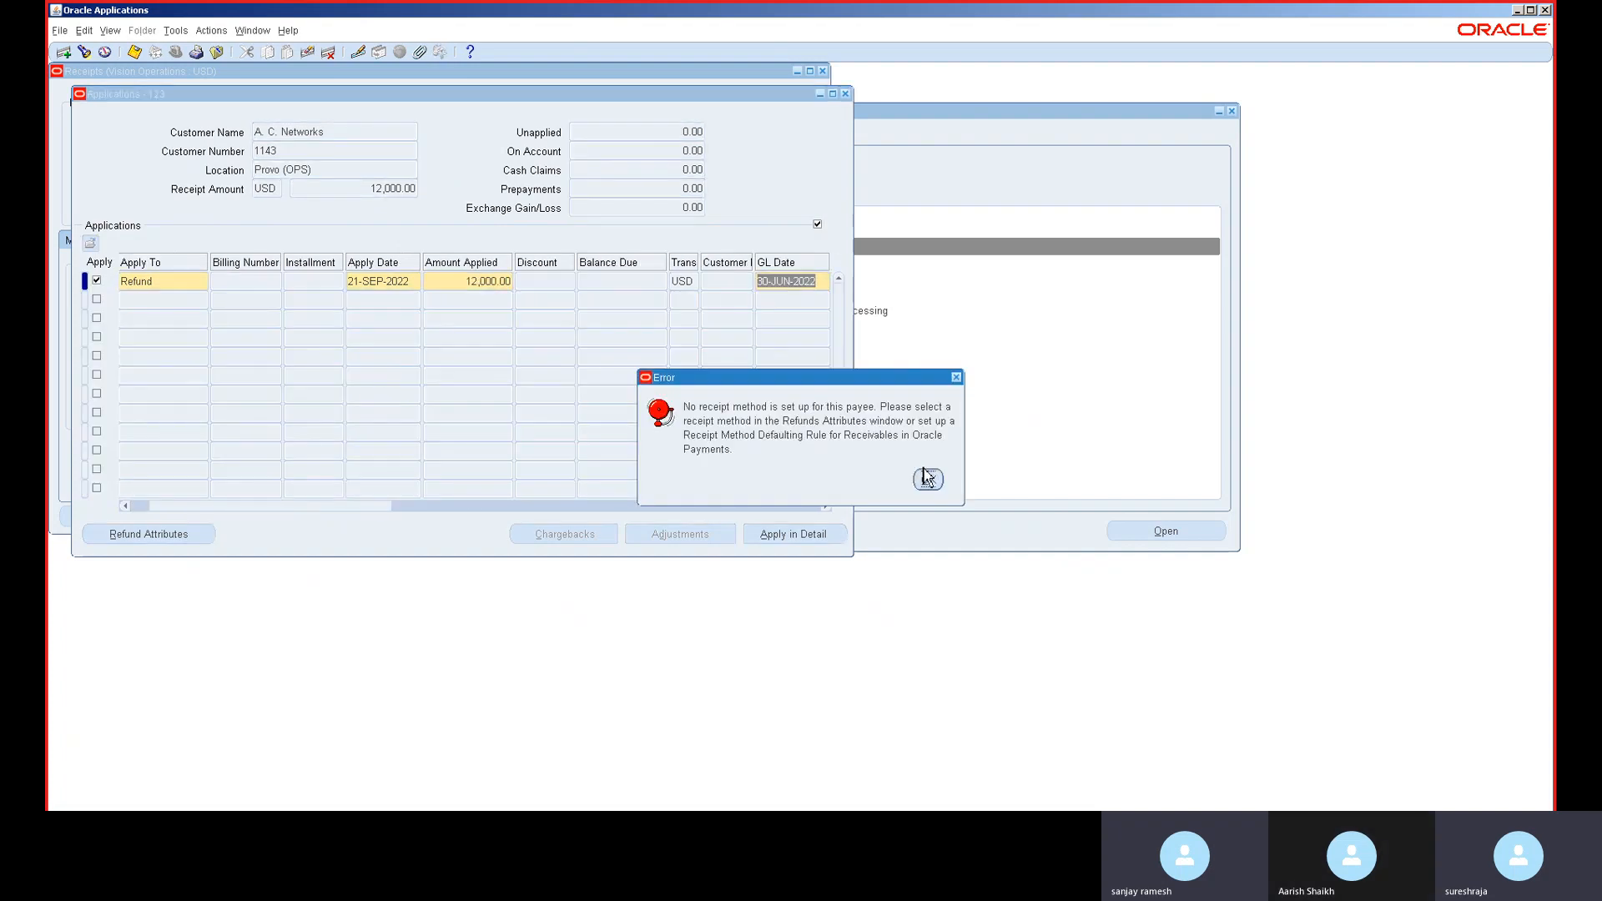
{"action": "left_click", "coordinate": [927, 481]}
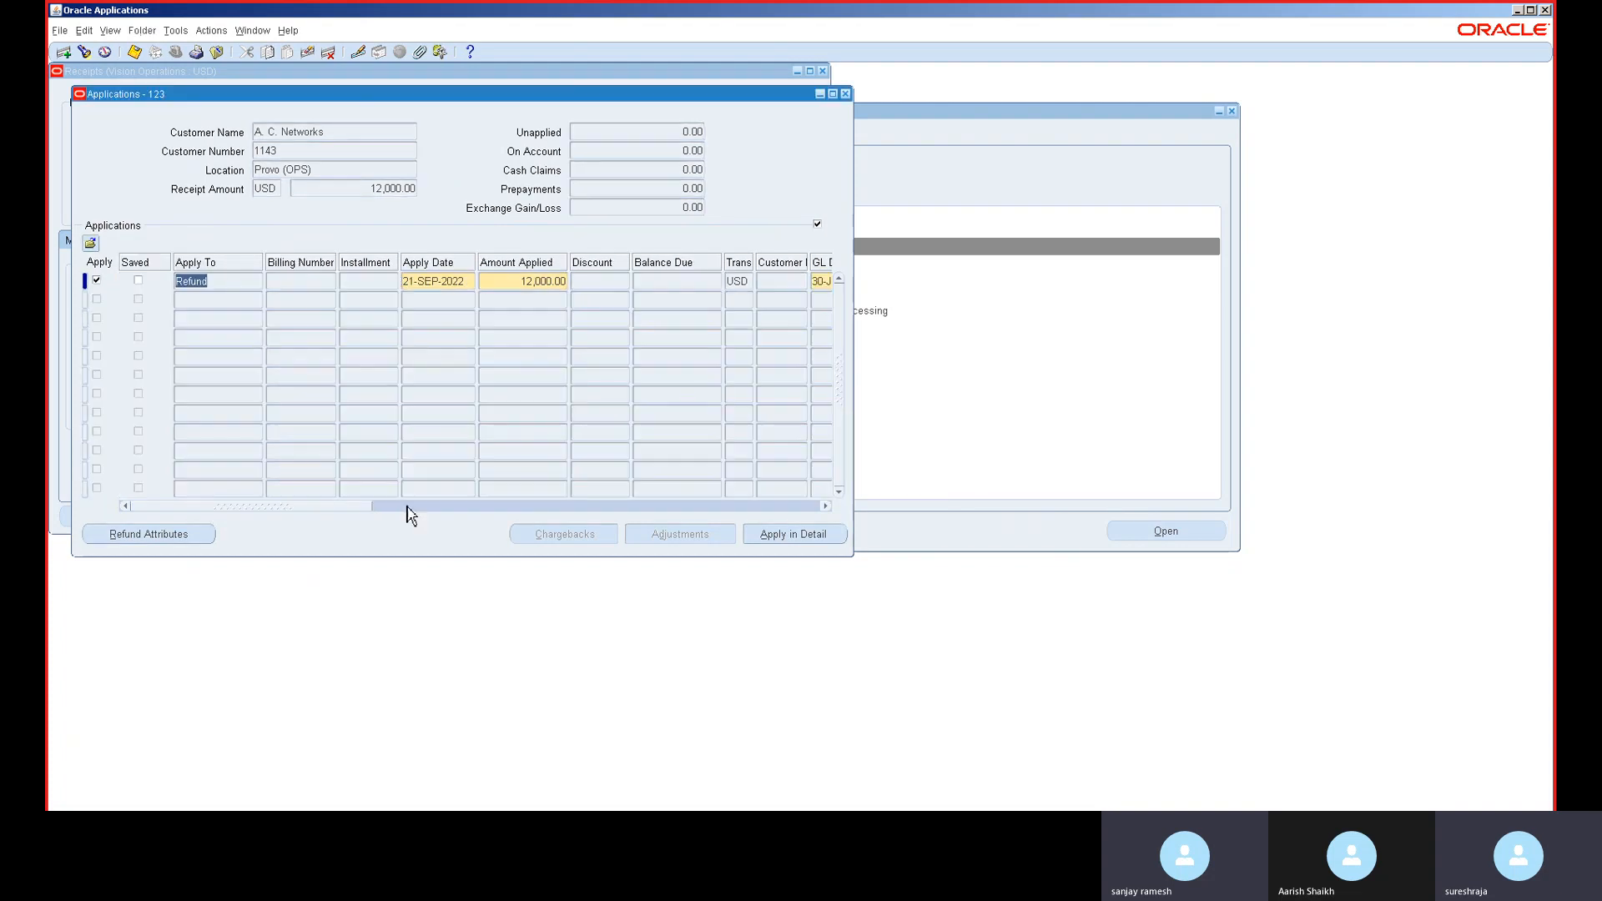
- Set the refund's payment method to Check in the refund attributes
{"action": "left_click", "coordinate": [145, 536]}
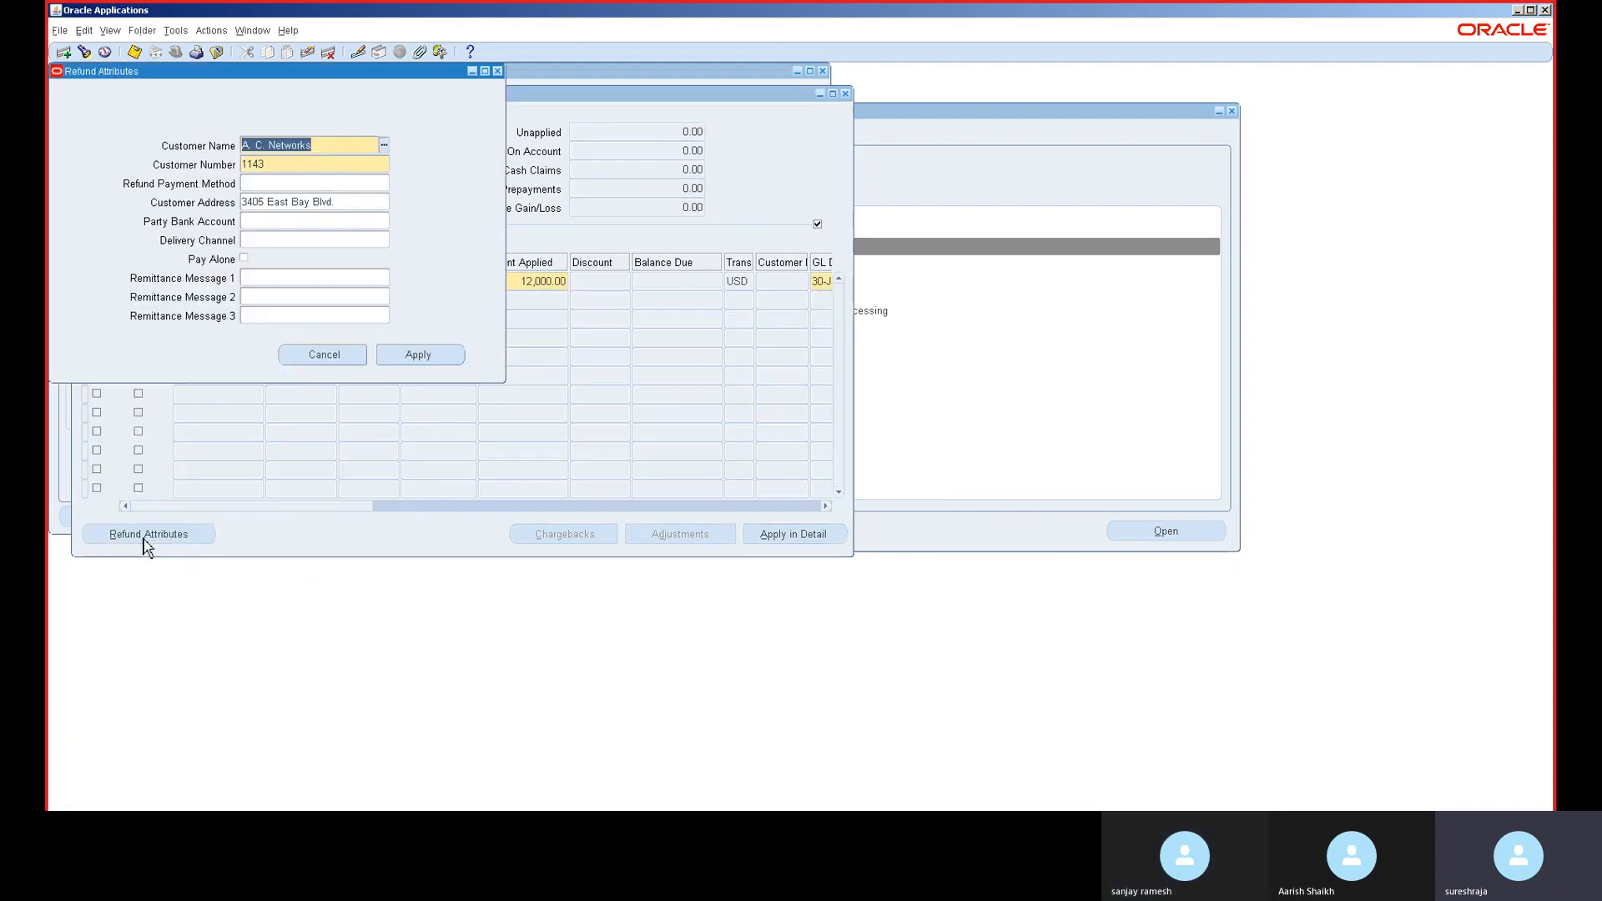
{"action": "left_click", "coordinate": [319, 184]}
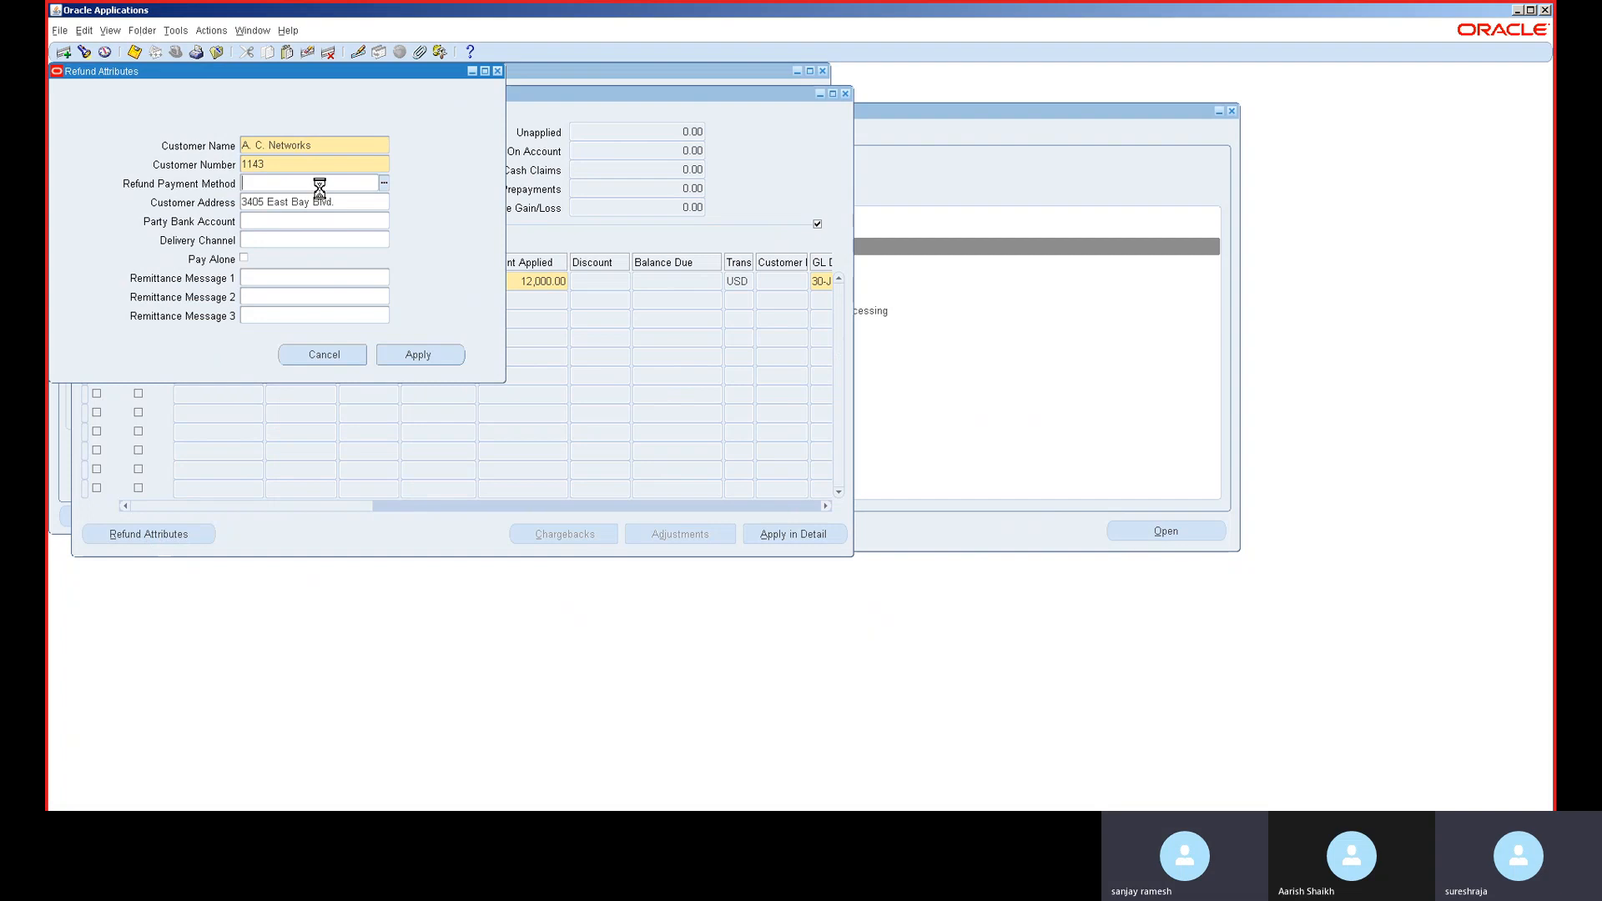
{"action": "type", "text": "c"}
{"action": "key", "text": "Tab"}
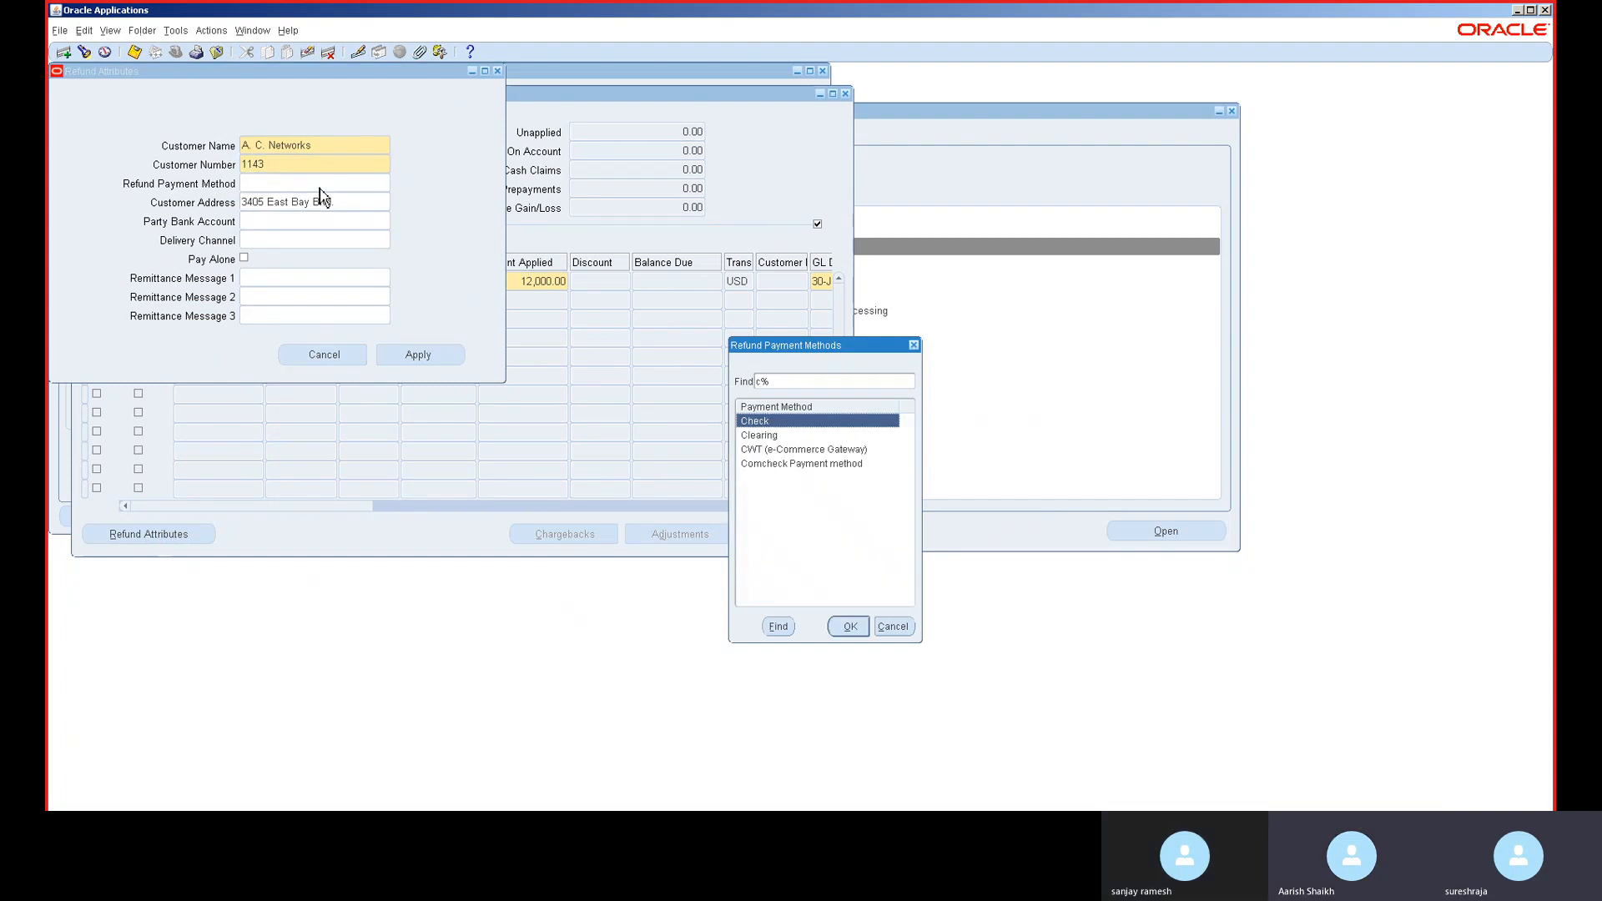
{"action": "key", "text": "Return"}
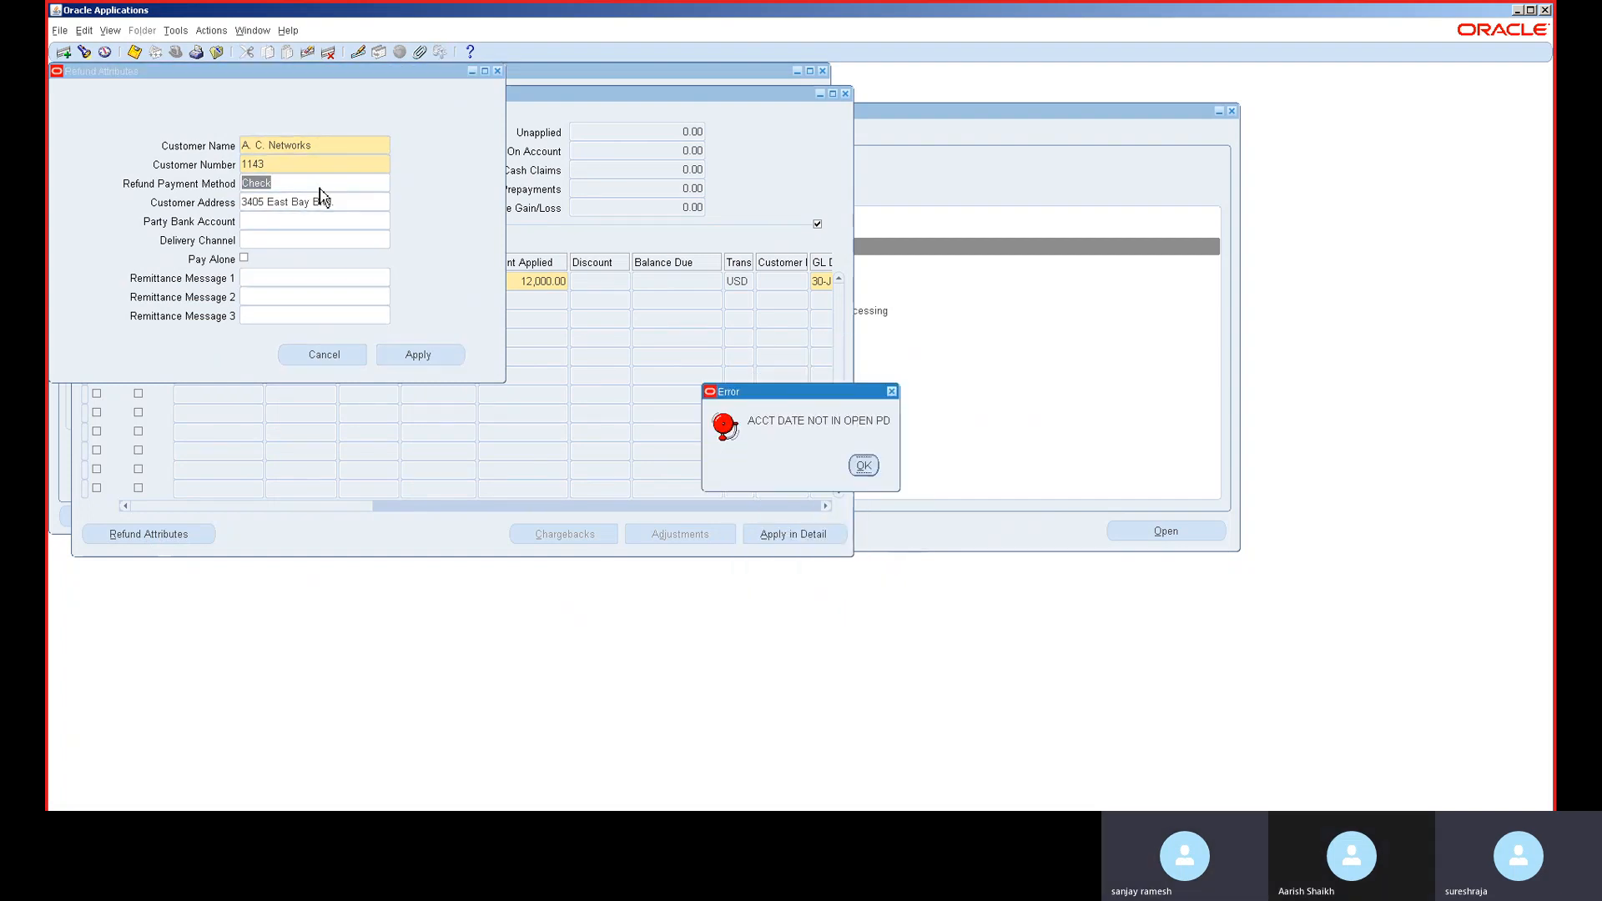
{"action": "left_click", "coordinate": [870, 474]}
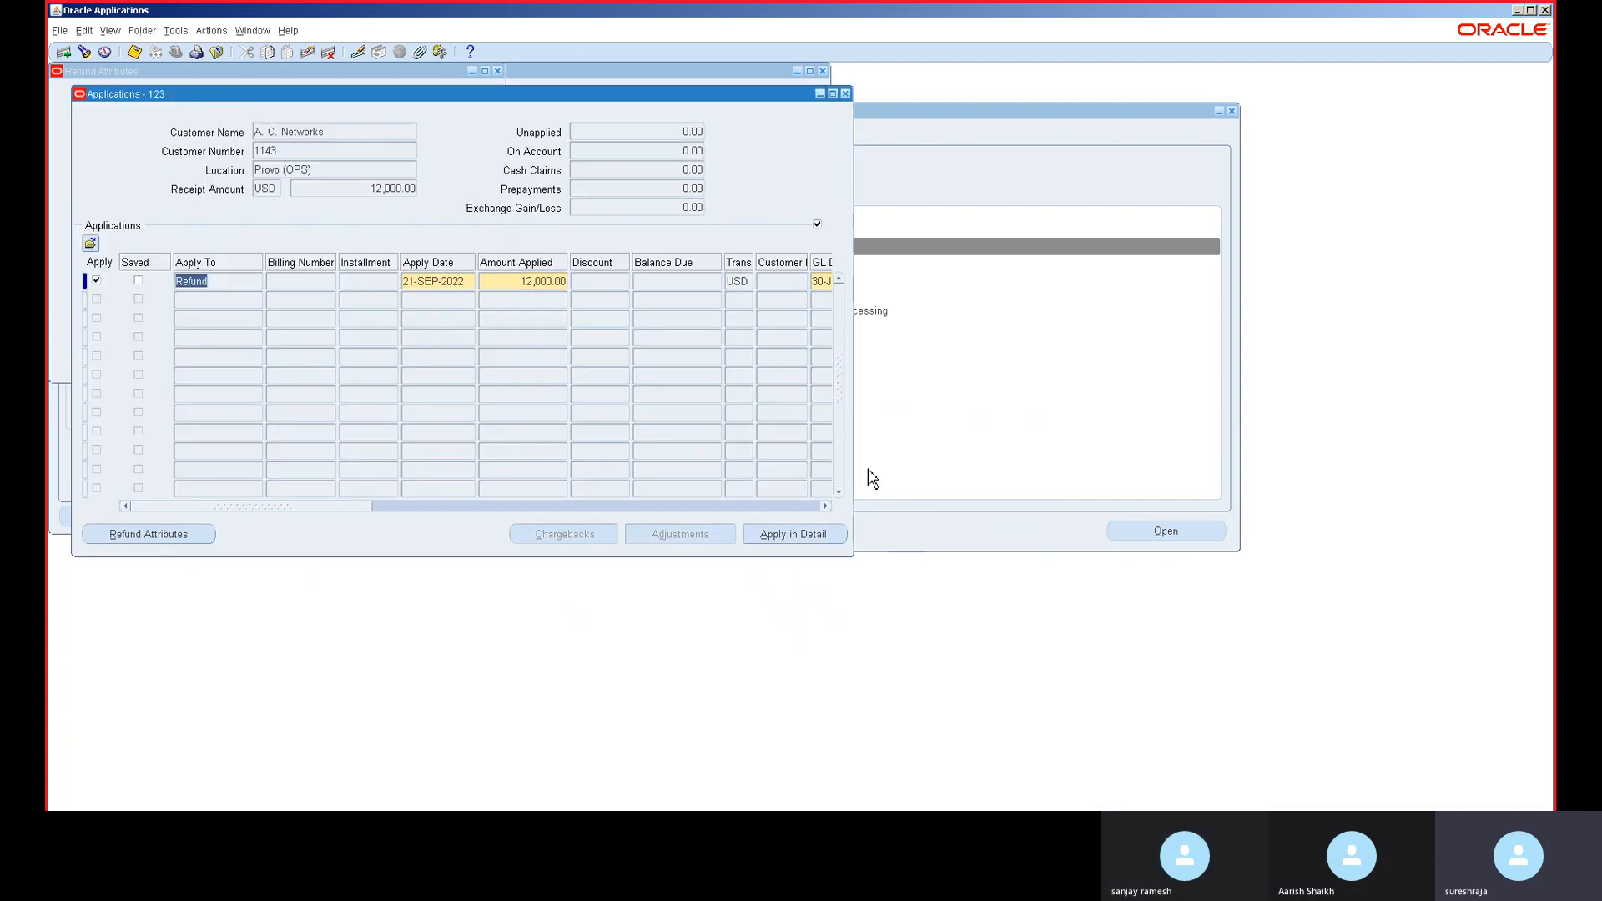
- Try apply date 30-JUN-2014, then clear the apply date and close the Applications window
{"action": "left_click", "coordinate": [474, 284]}
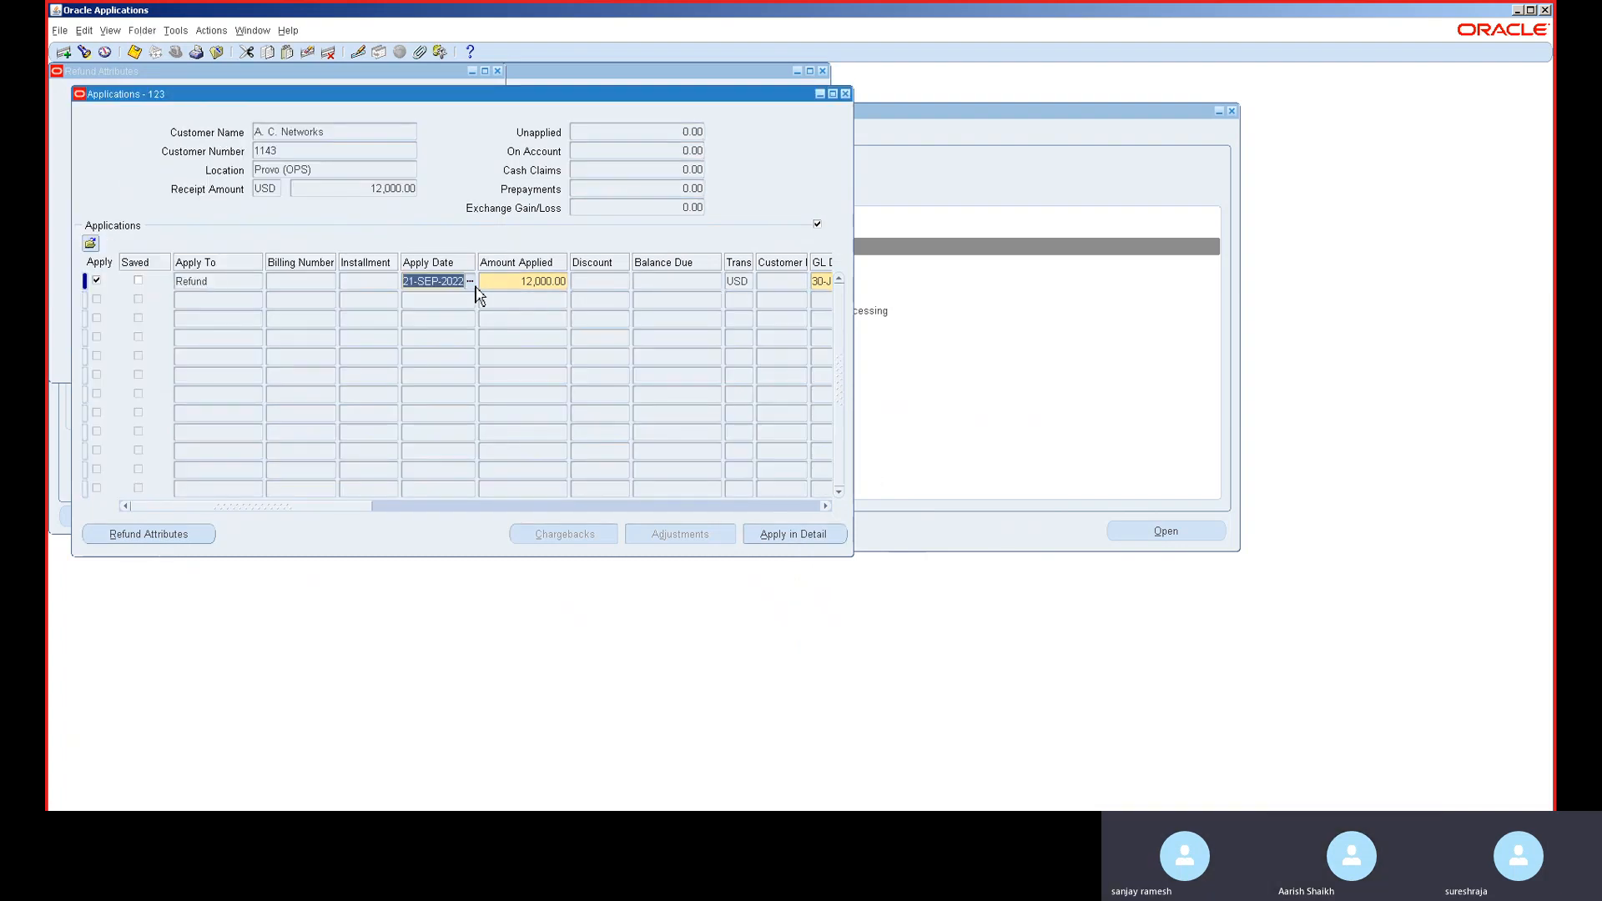
{"action": "type", "text": "30-JUN-"}
{"action": "type", "text": "201"}
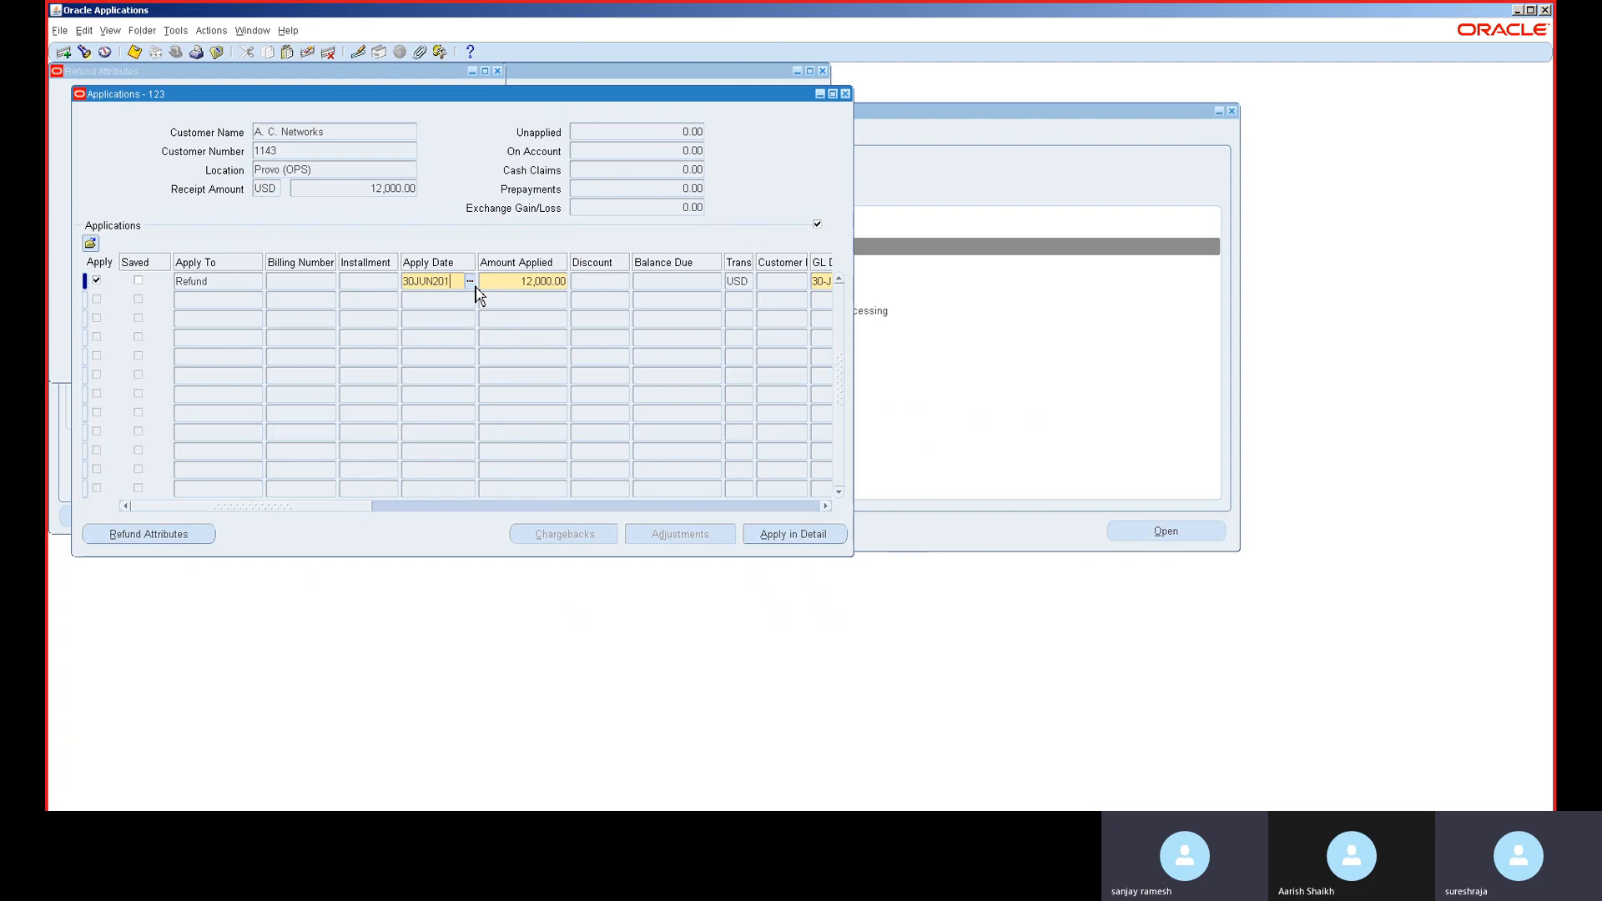
{"action": "type", "text": "4"}
{"action": "key", "text": "Tab"}
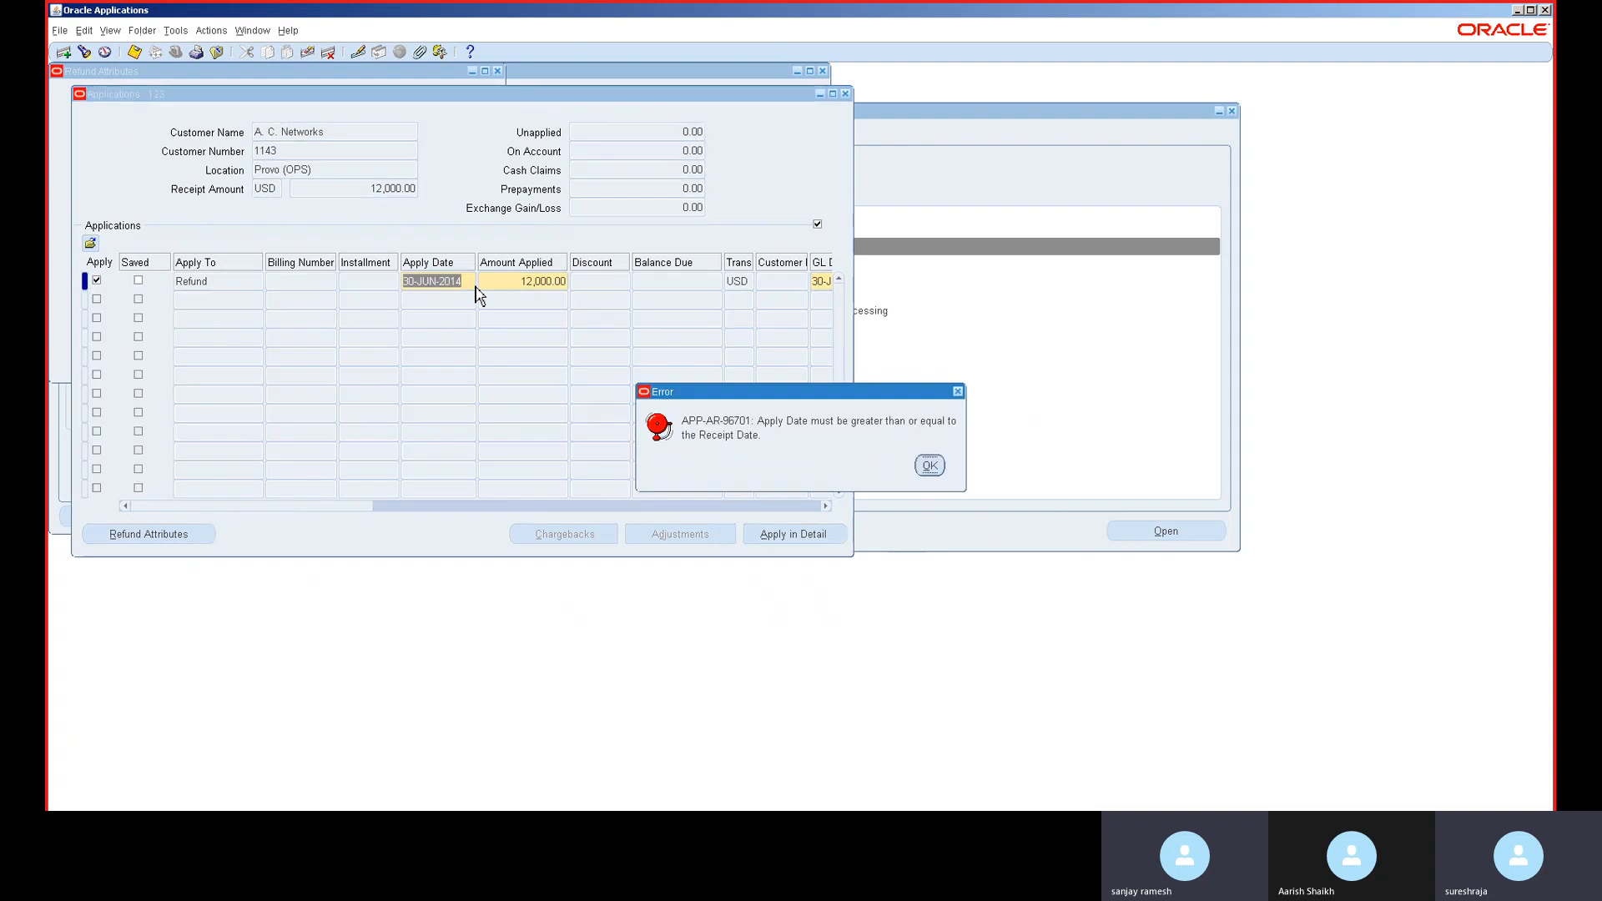
{"action": "key", "text": "Return"}
{"action": "key", "text": "Tab"}
{"action": "key", "text": "Return"}
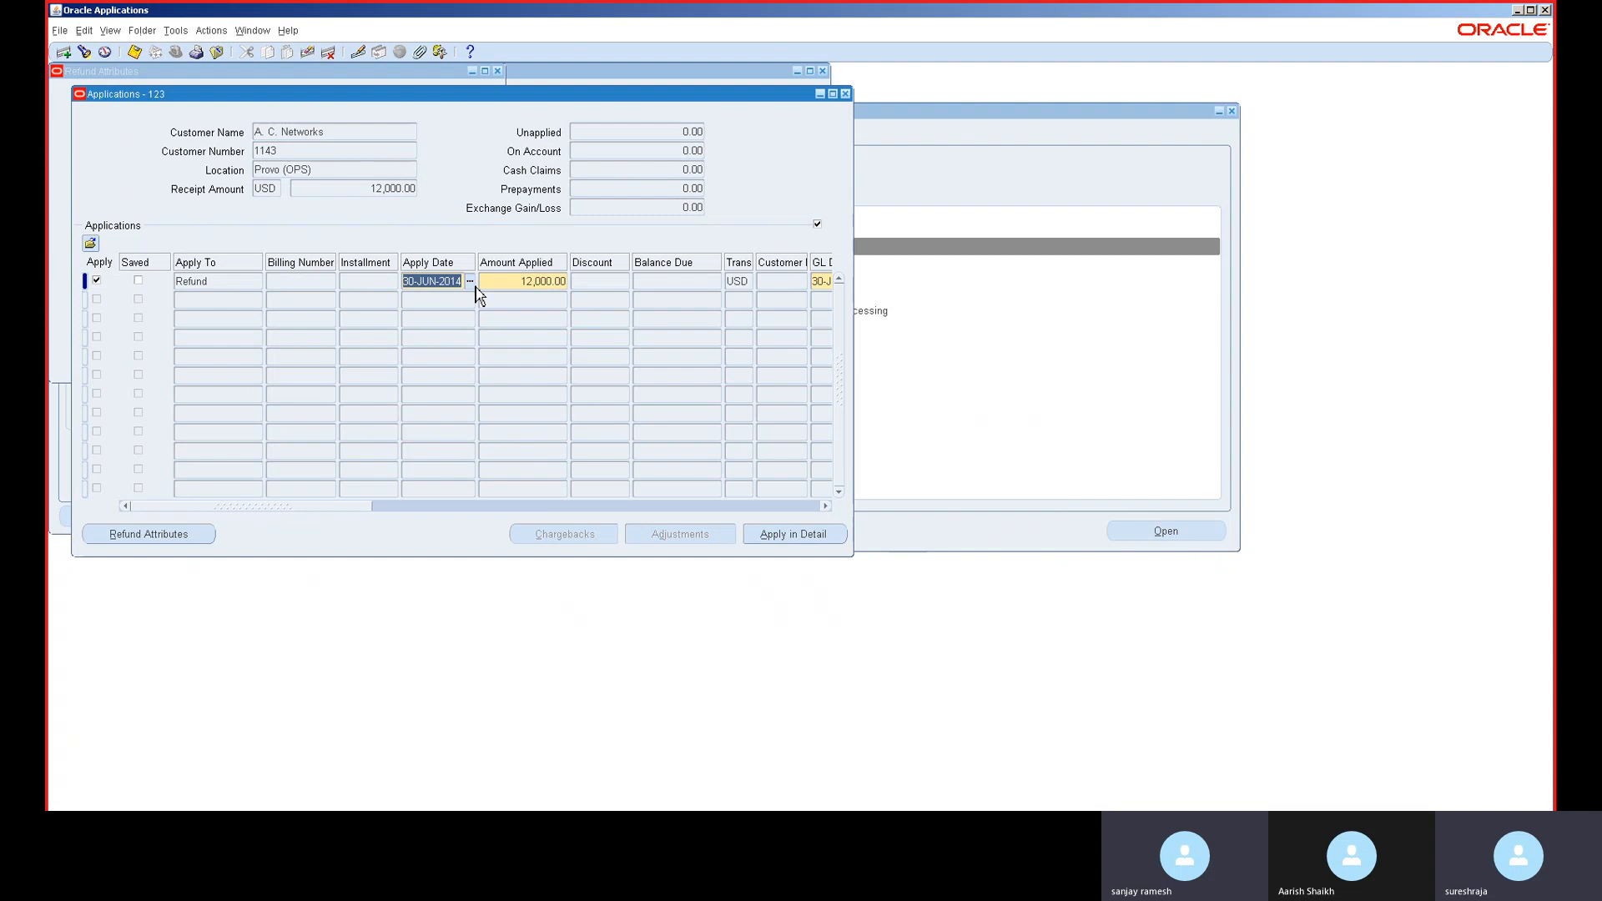
{"action": "key", "text": "Delete"}
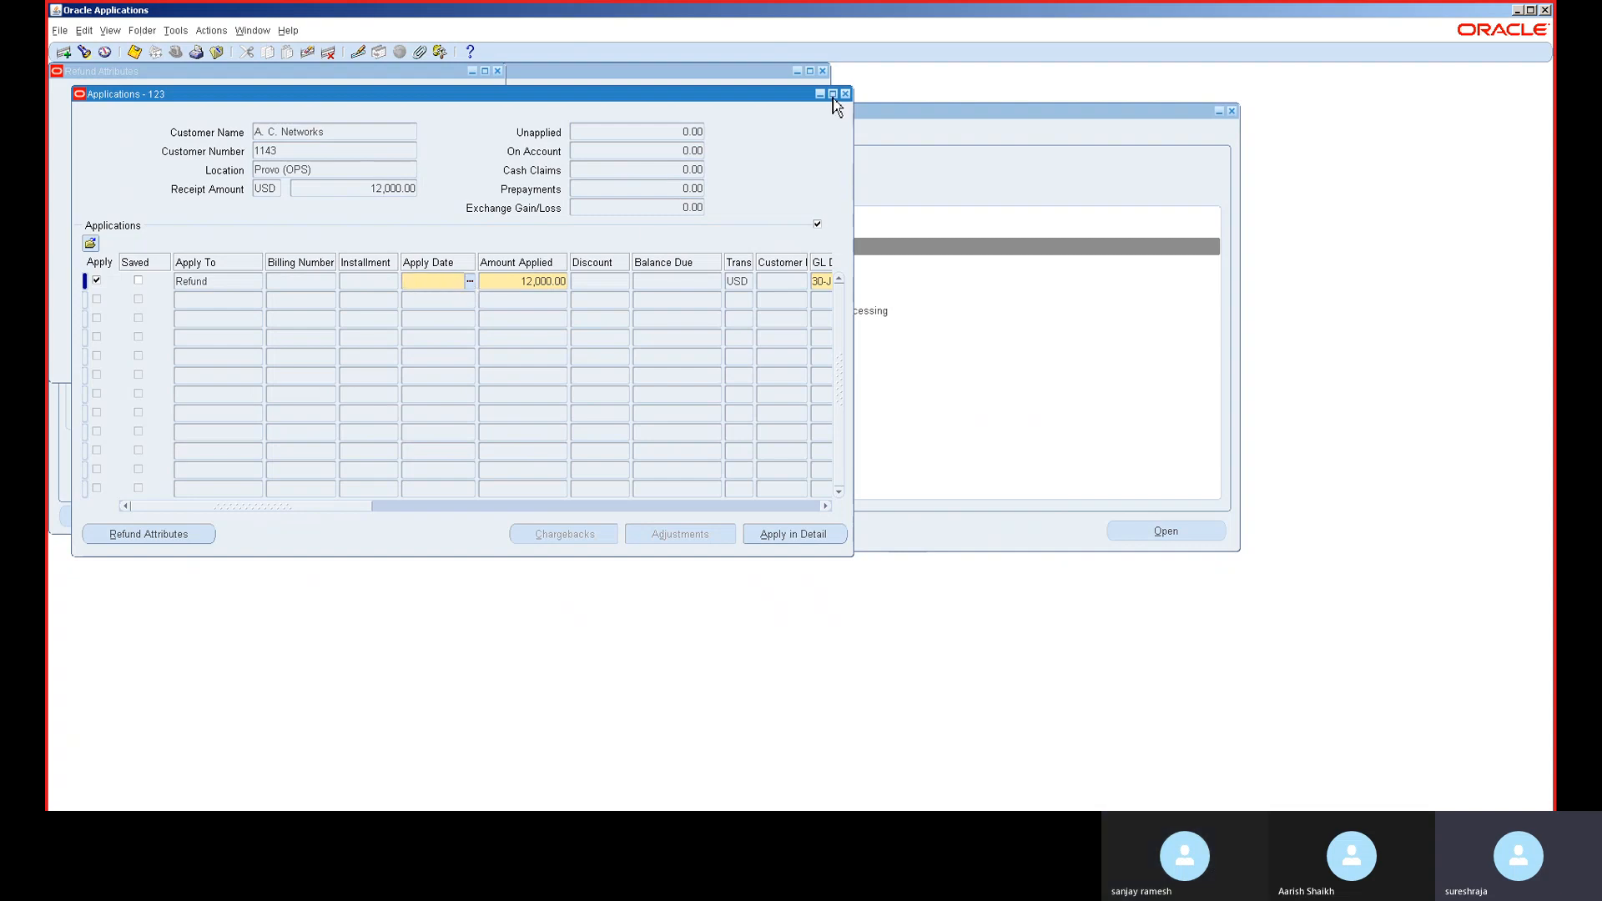
{"action": "left_click", "coordinate": [845, 93]}
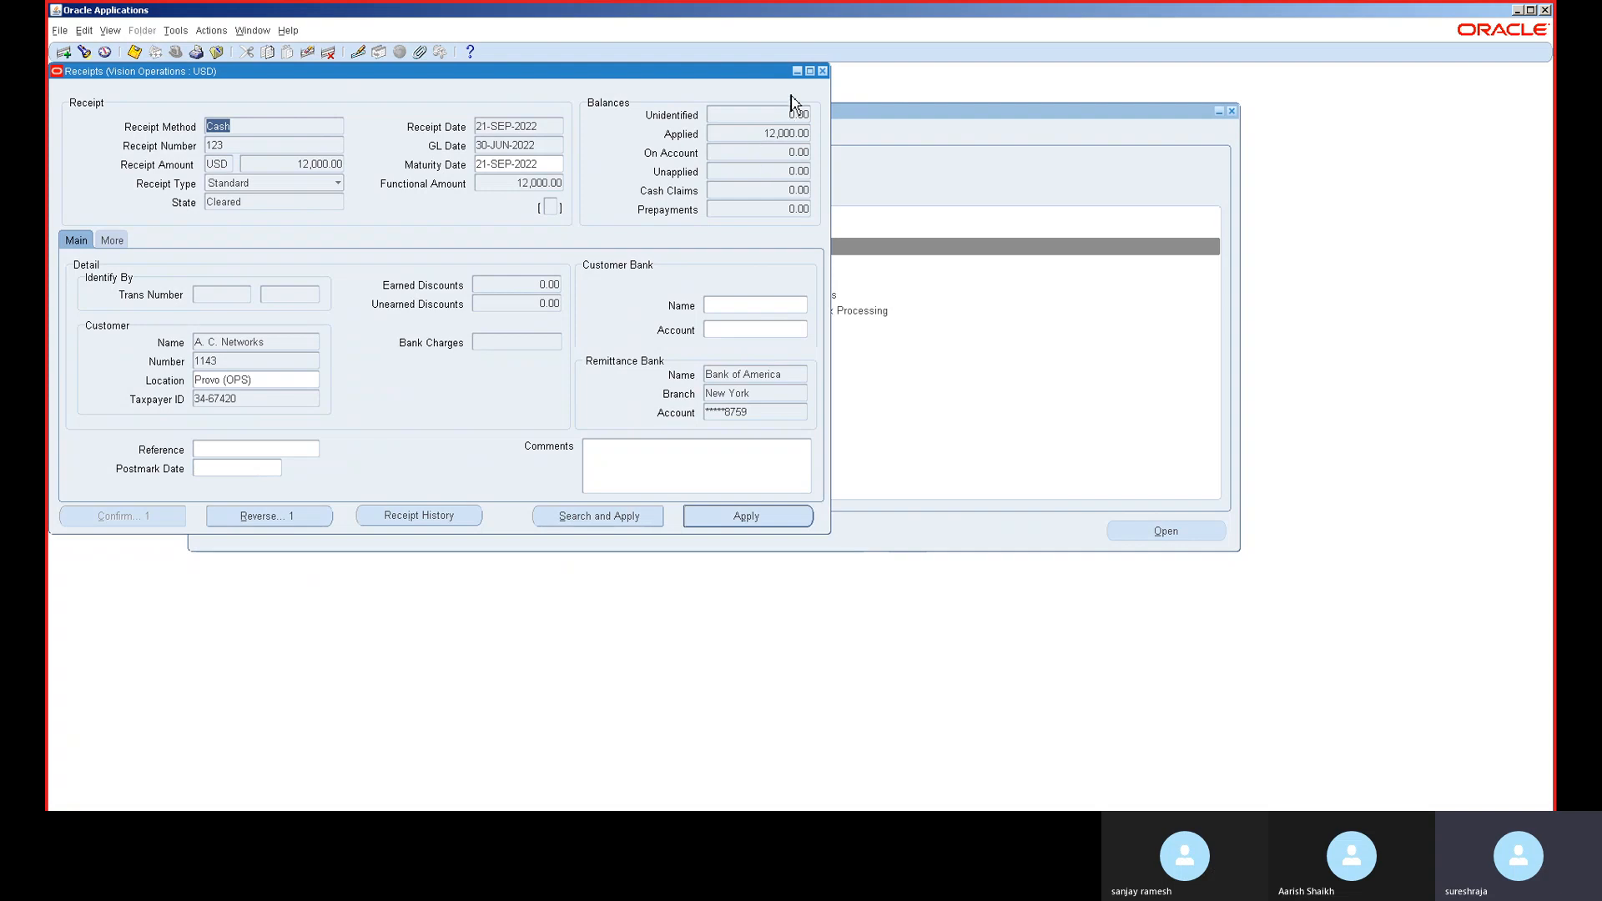
- Close receipt 123 discarding its unsaved changes, then bring up the responsibilities list
{"action": "left_click", "coordinate": [823, 71]}
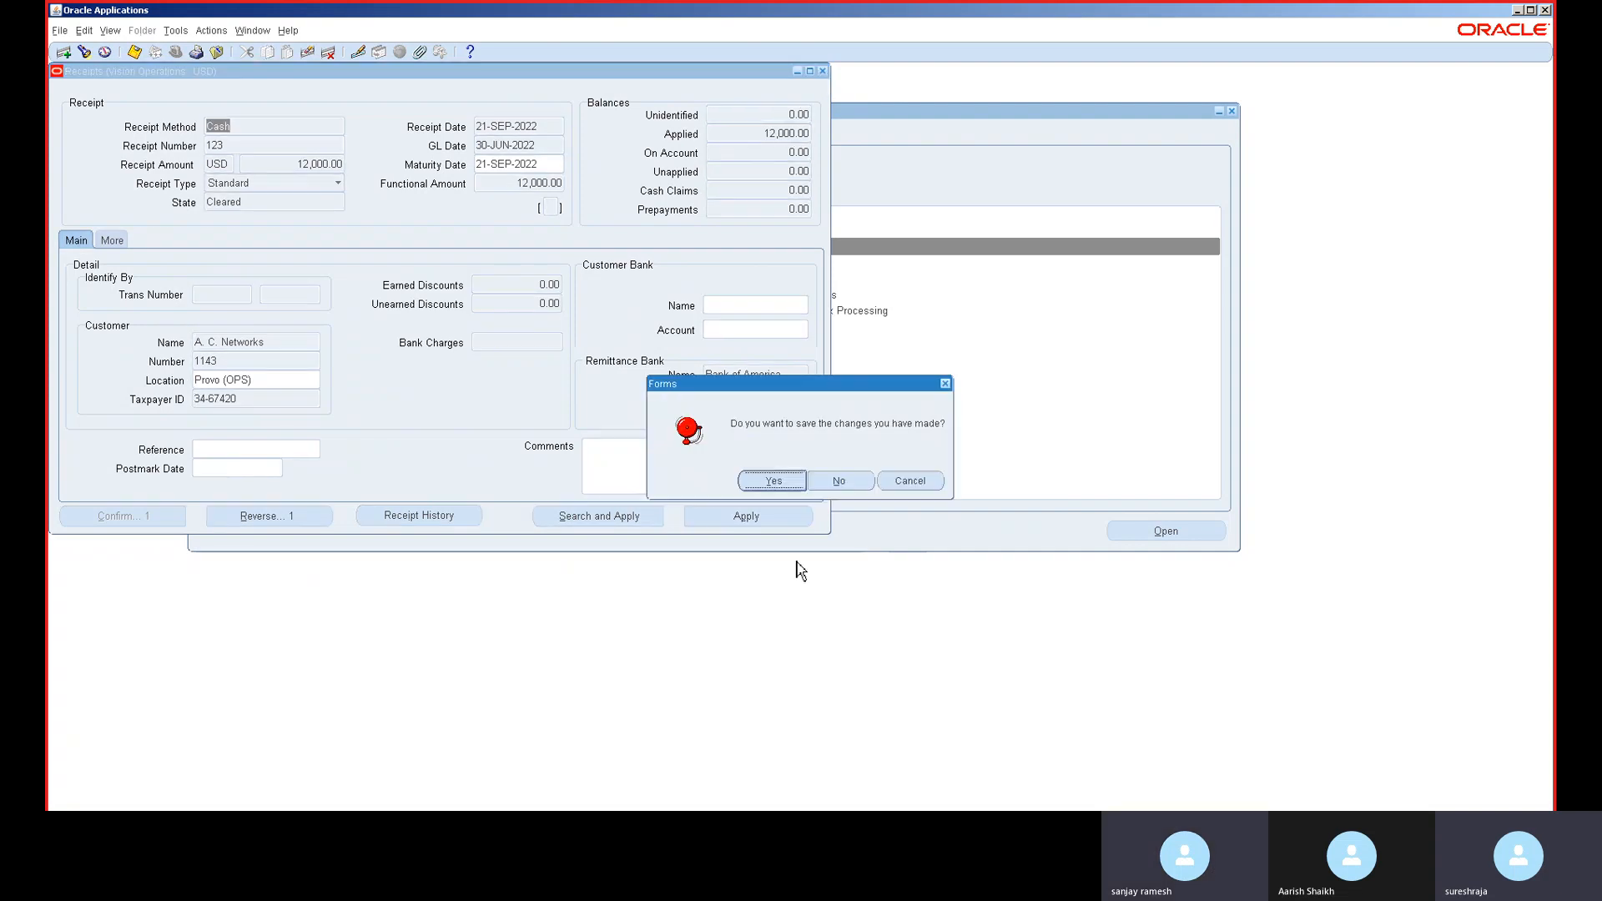
{"action": "left_click", "coordinate": [835, 481]}
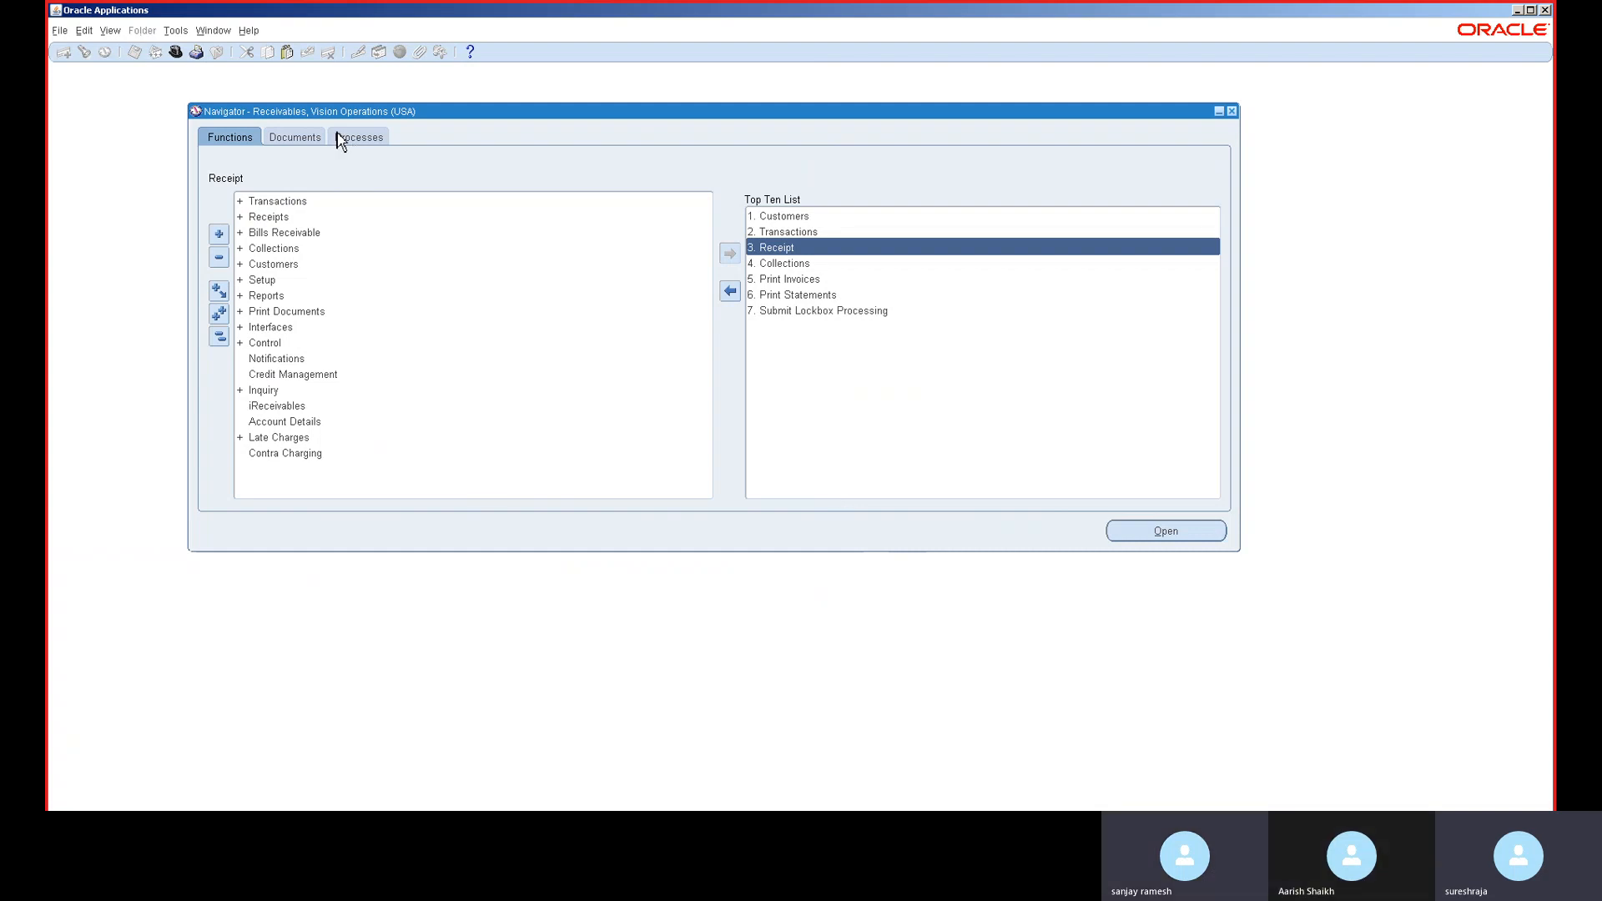
{"action": "left_click", "coordinate": [175, 55]}
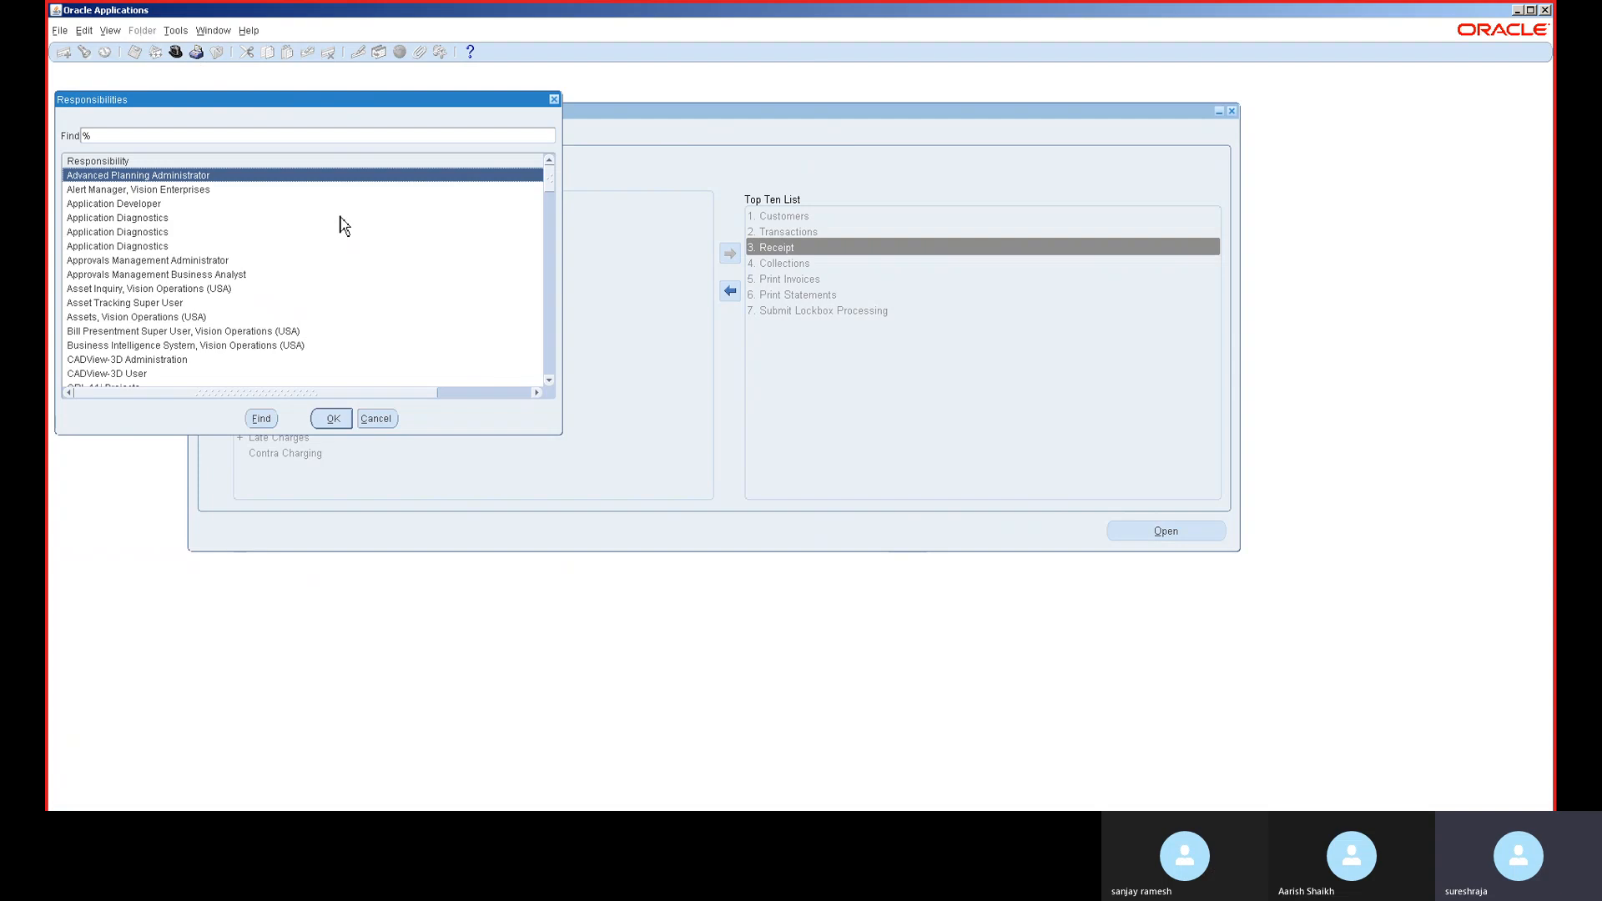
- Search 'general Ledger,' to switch to General Ledger, Vision Operations (USA) and expand Setup
{"action": "type", "text": "general Ledger,"}
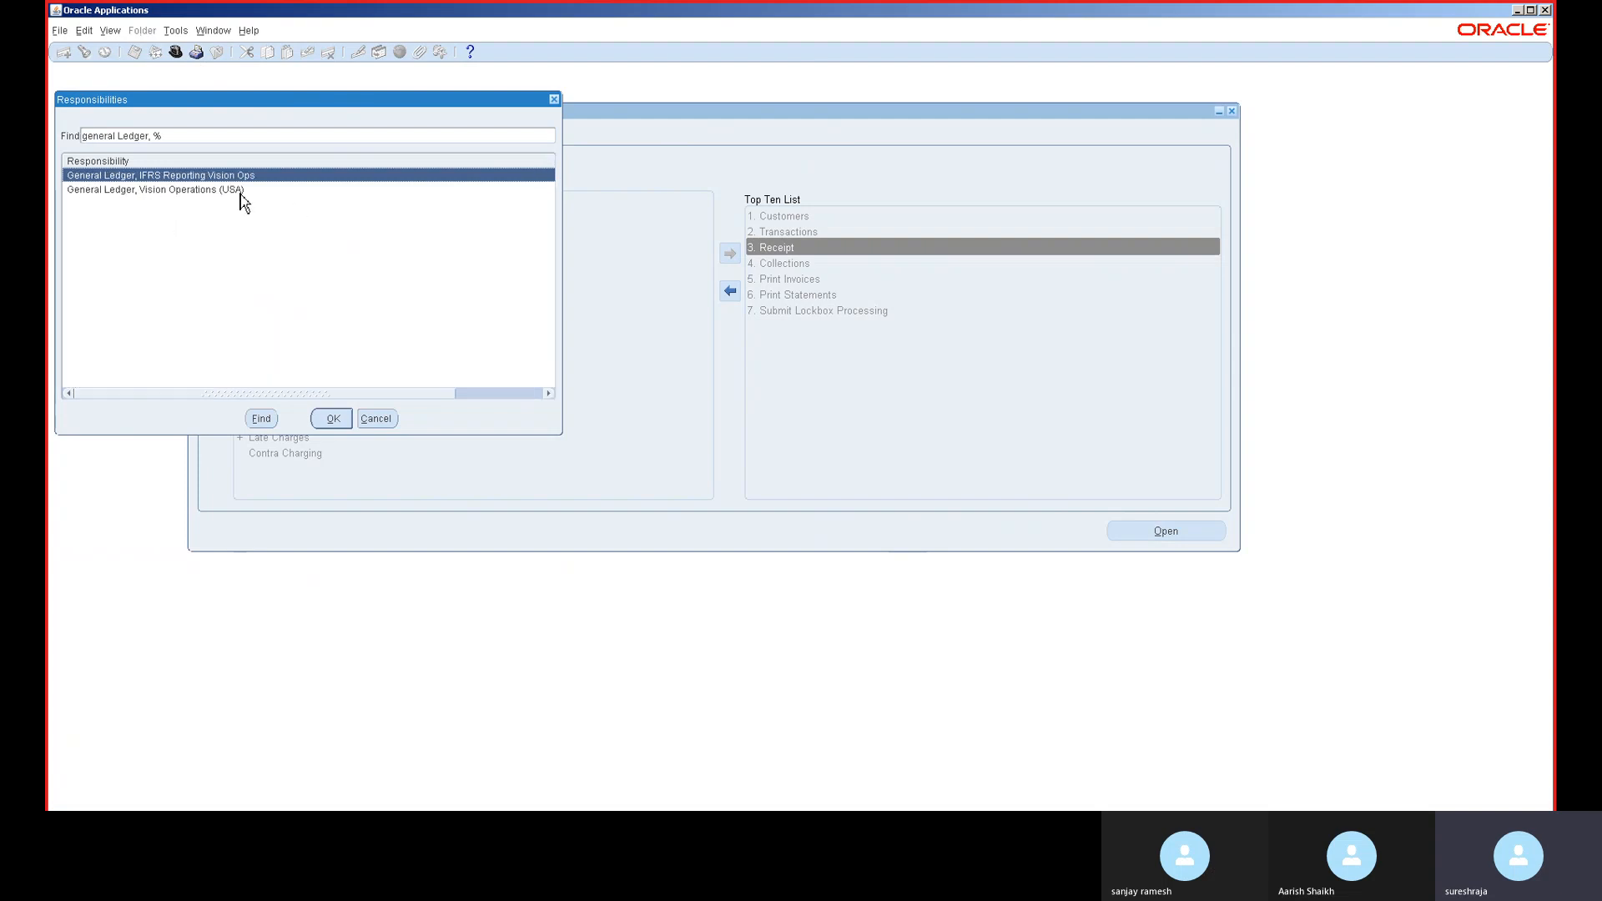
{"action": "left_click", "coordinate": [240, 193]}
{"action": "double_click", "coordinate": [242, 199]}
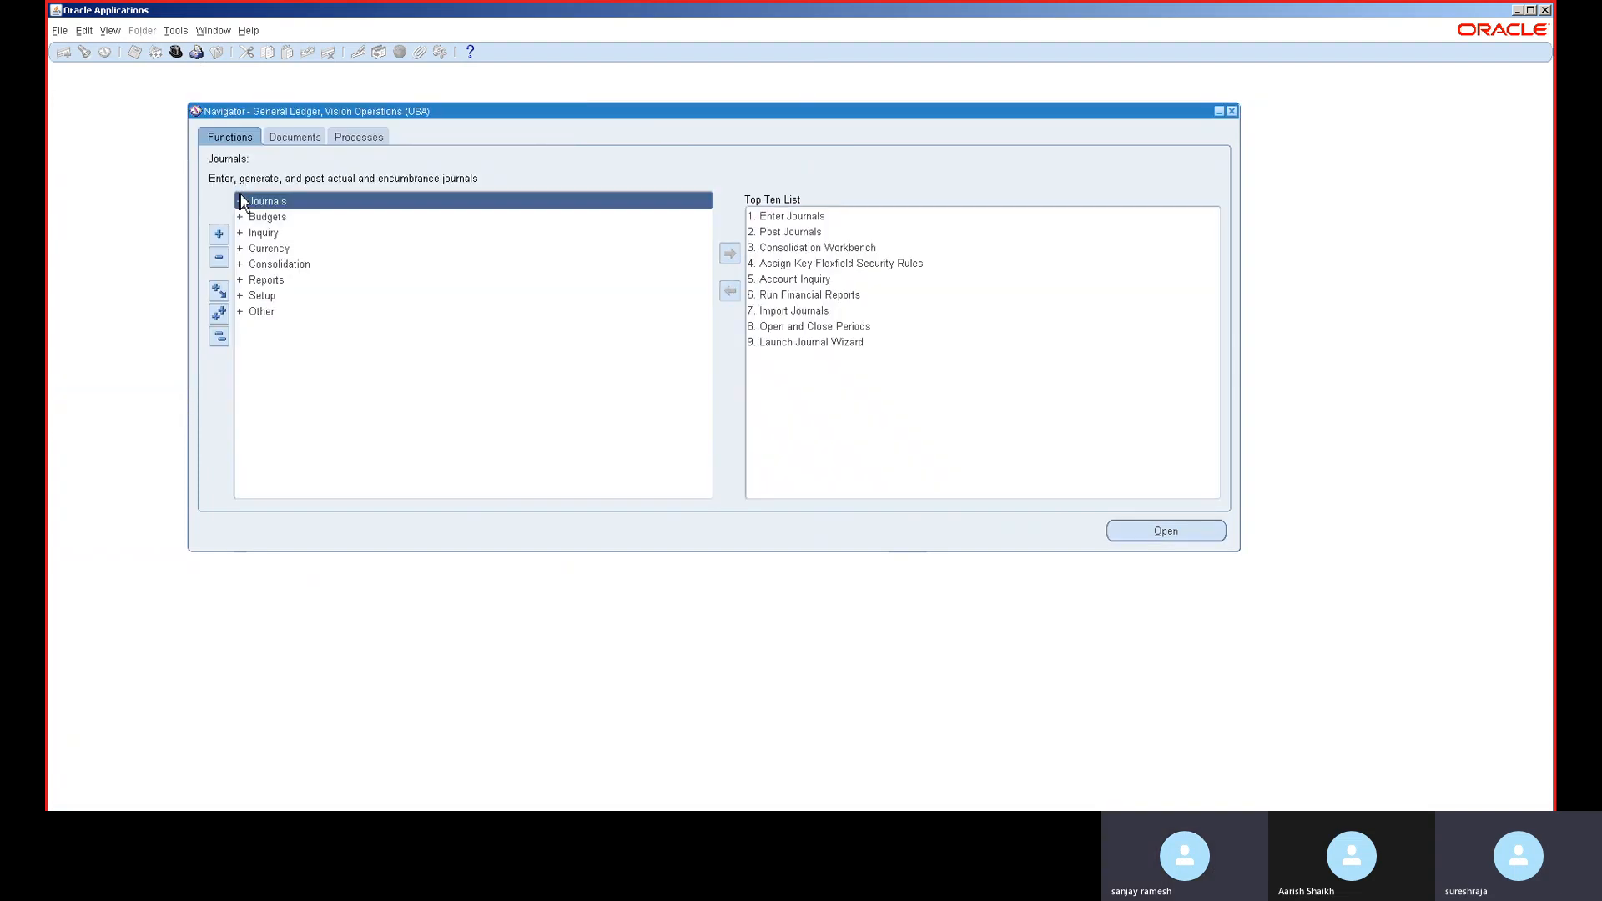
{"action": "double_click", "coordinate": [277, 298]}
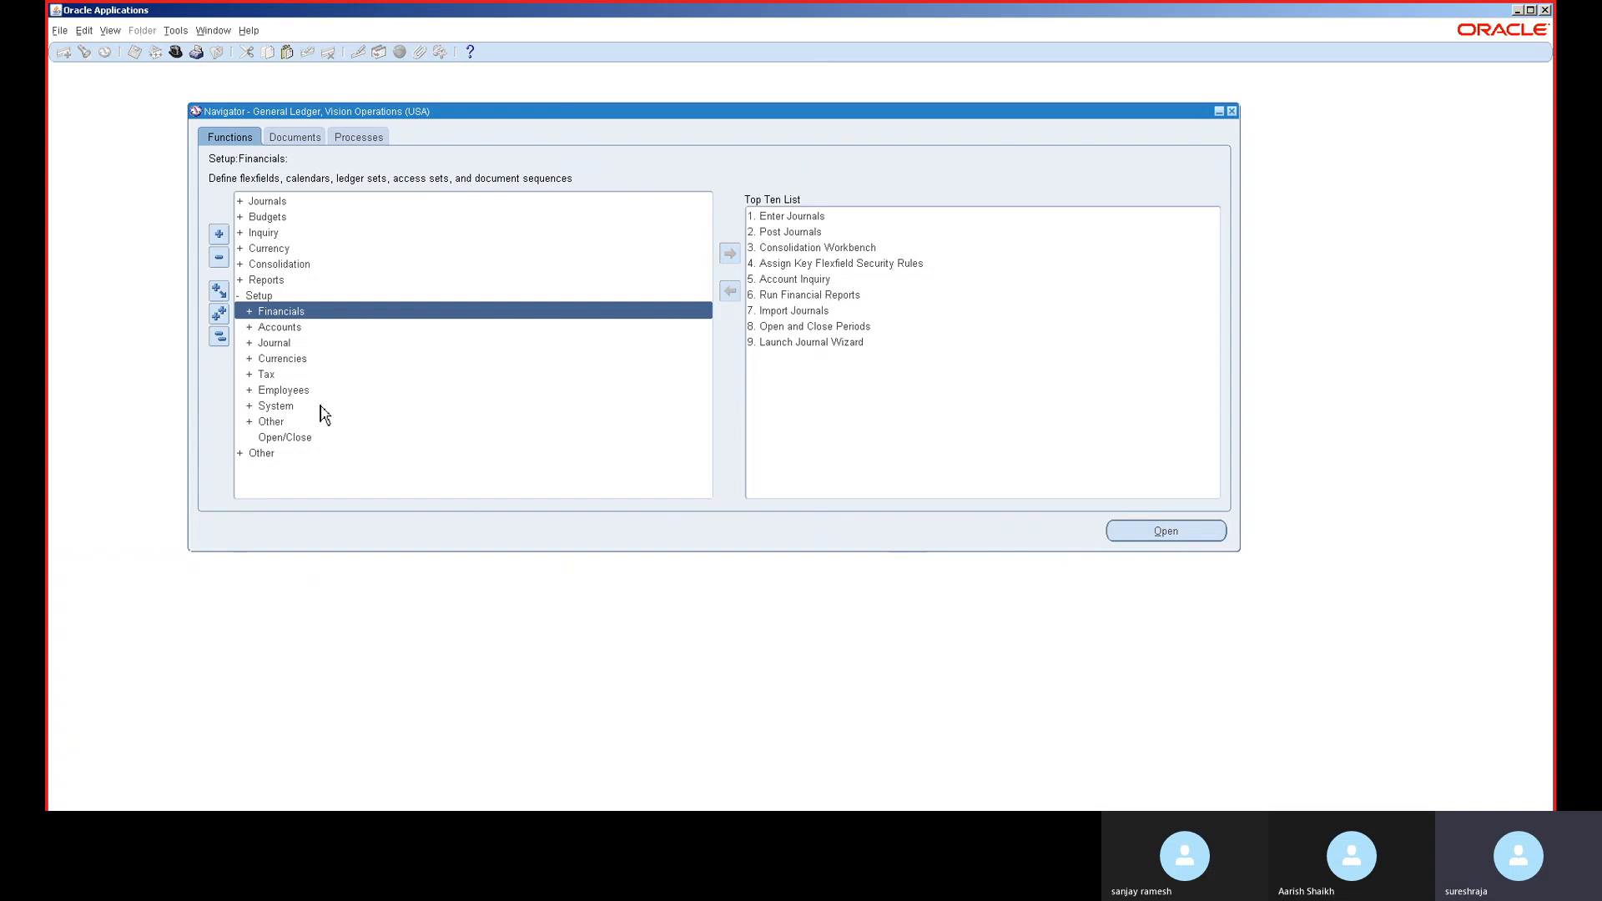
{"action": "key", "text": "ctrl+f"}
- Find and open the Calendars form, centre it, and query the existing accounting calendars
{"action": "type", "text": "cal%"}
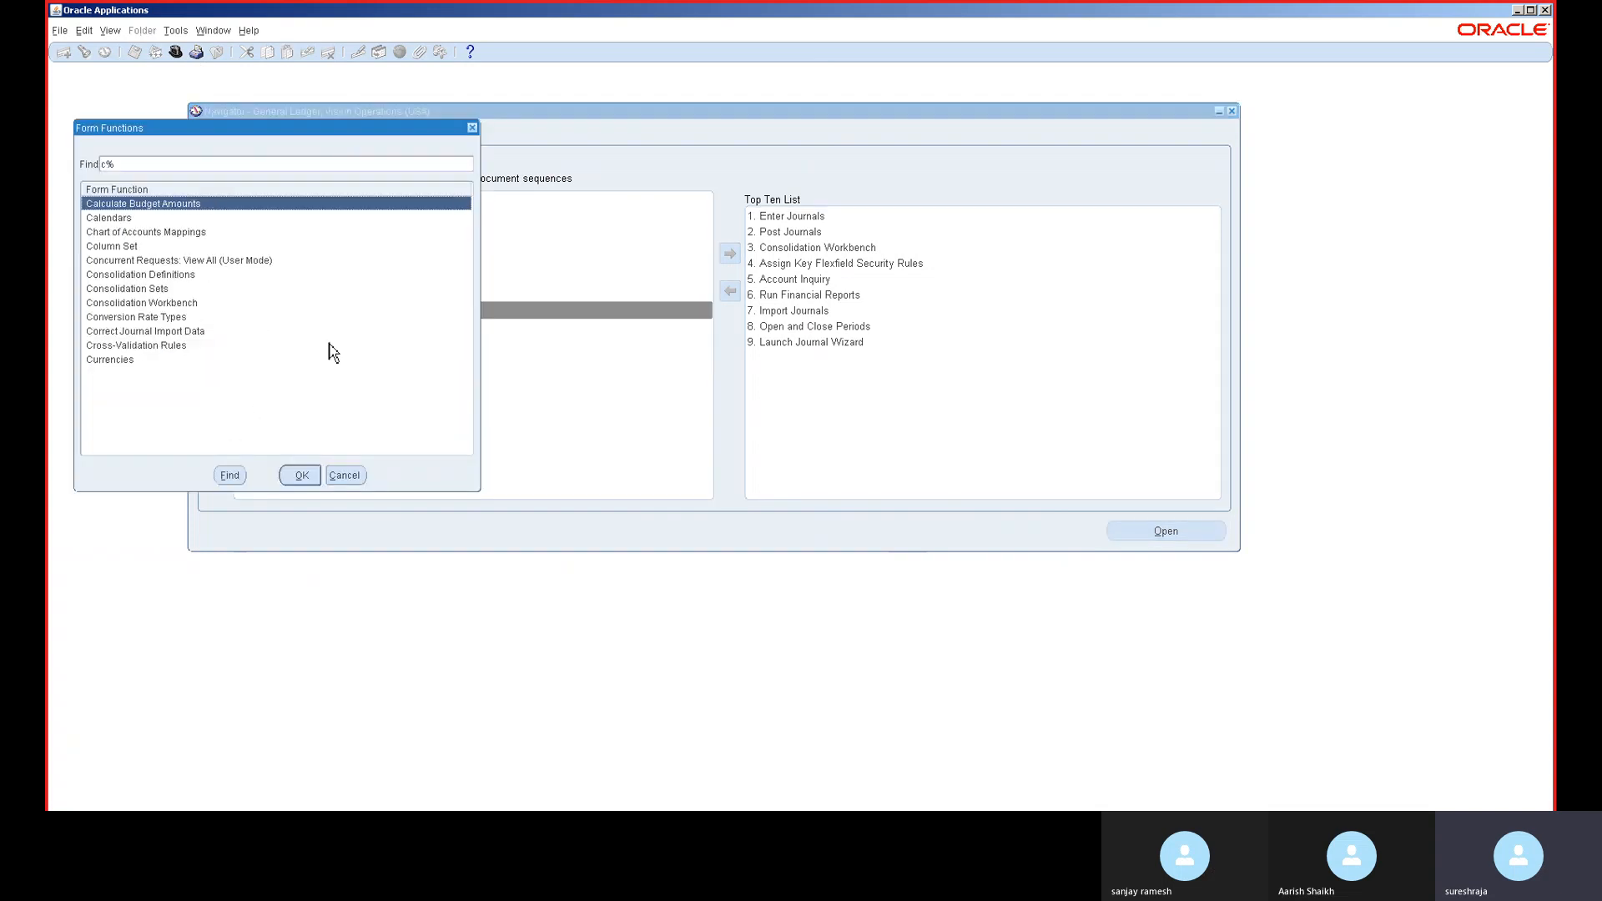
{"action": "double_click", "coordinate": [188, 217]}
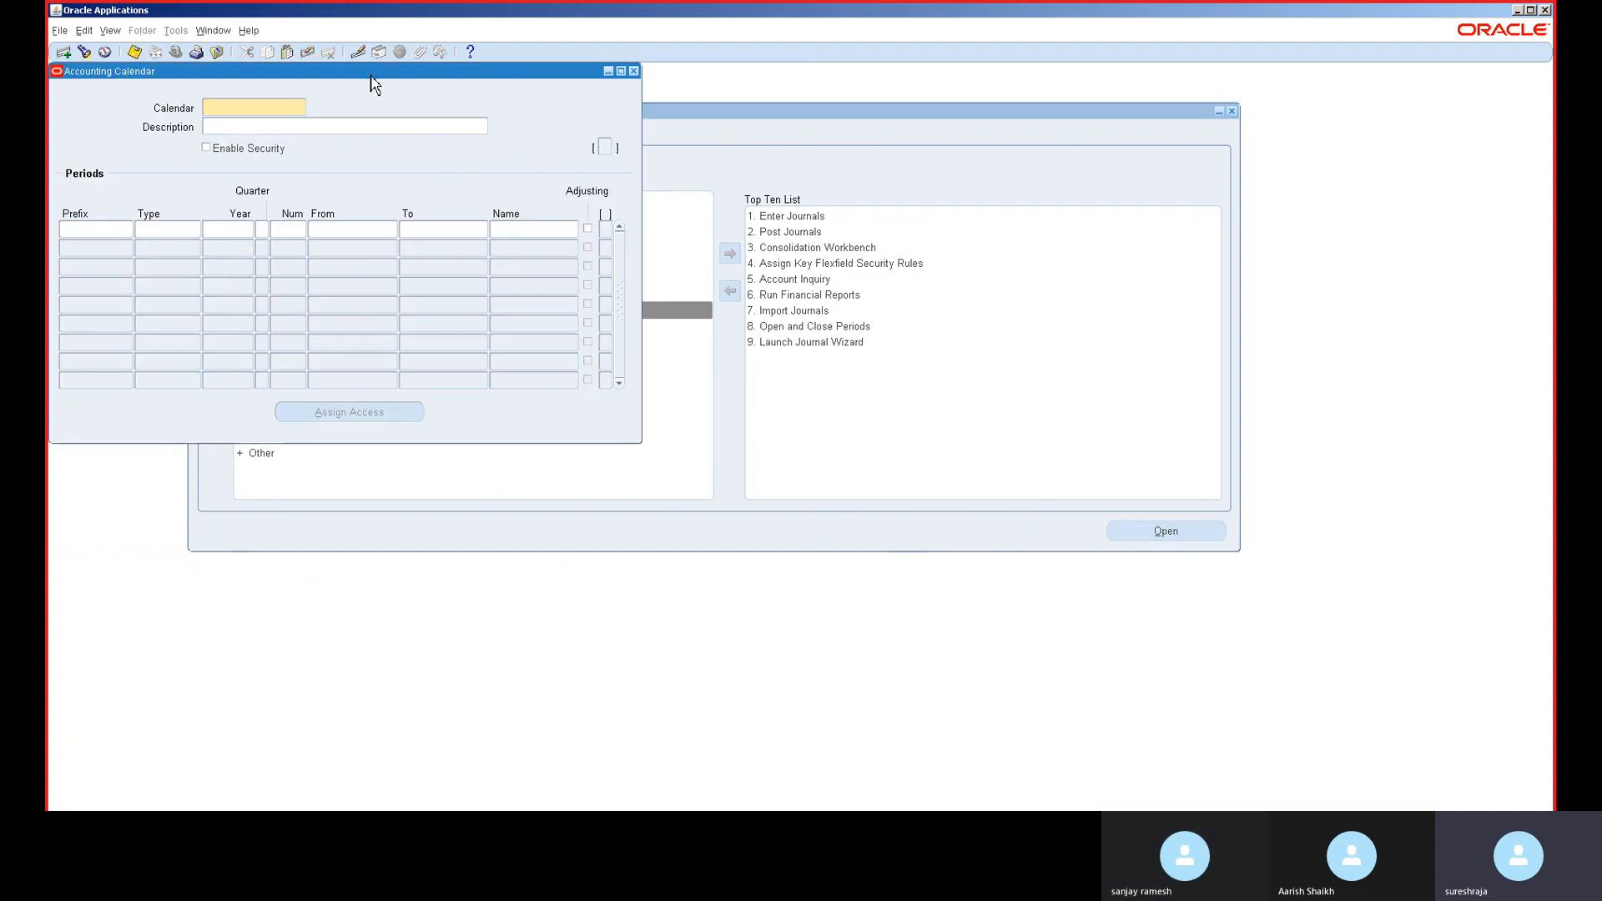
{"action": "left_click_drag", "start_coordinate": [371, 75], "coordinate": [632, 145]}
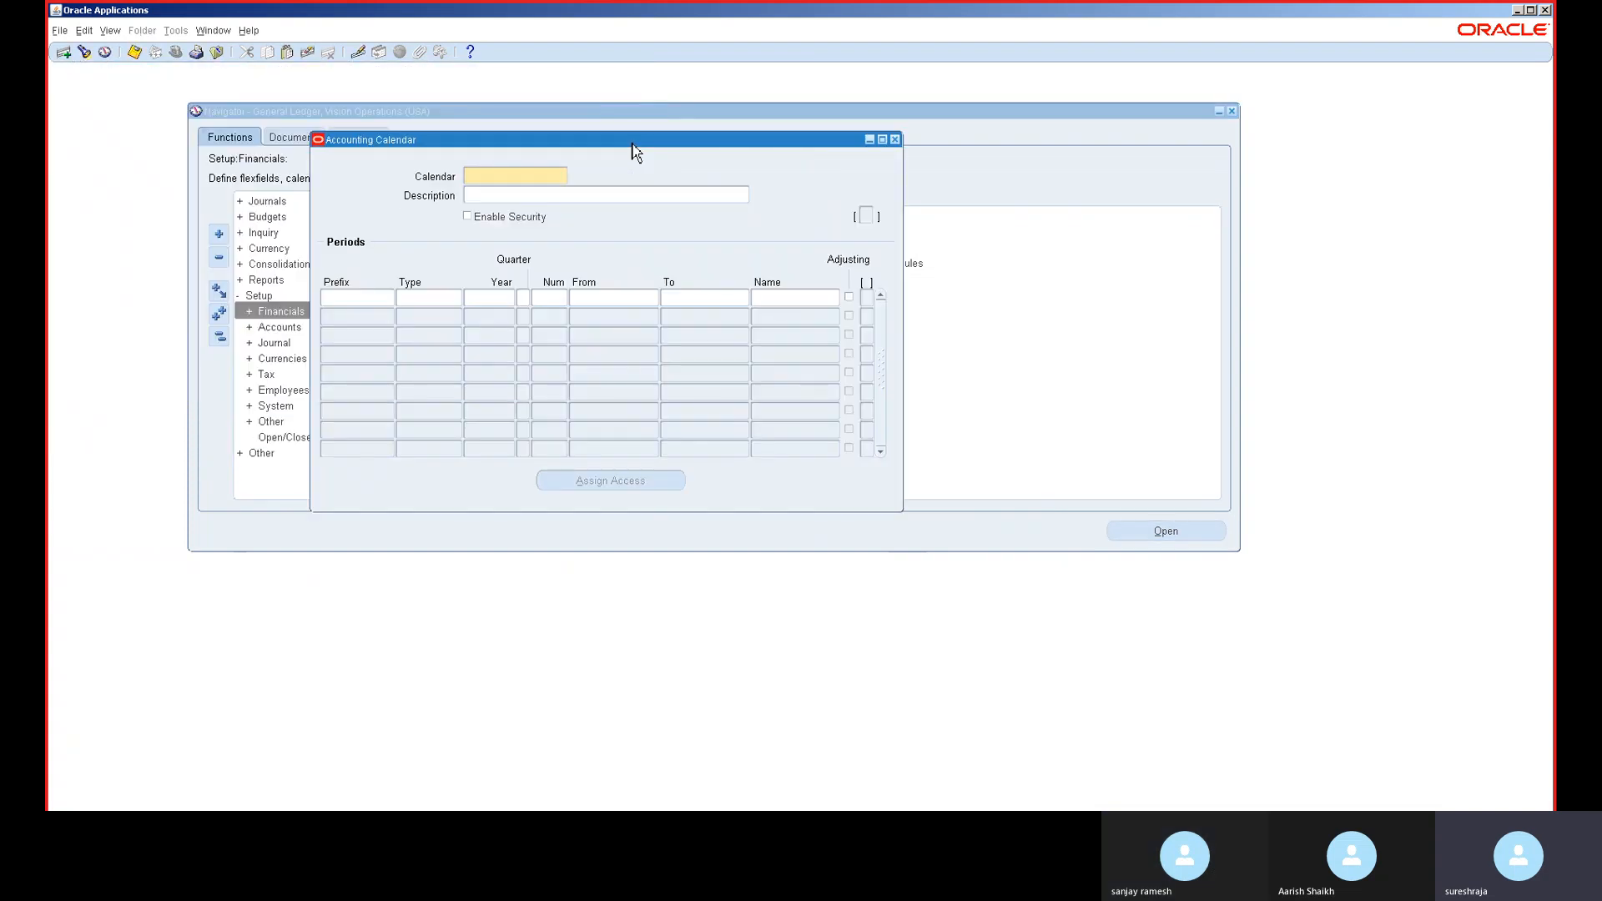
{"action": "key", "text": "ctrl+F11"}
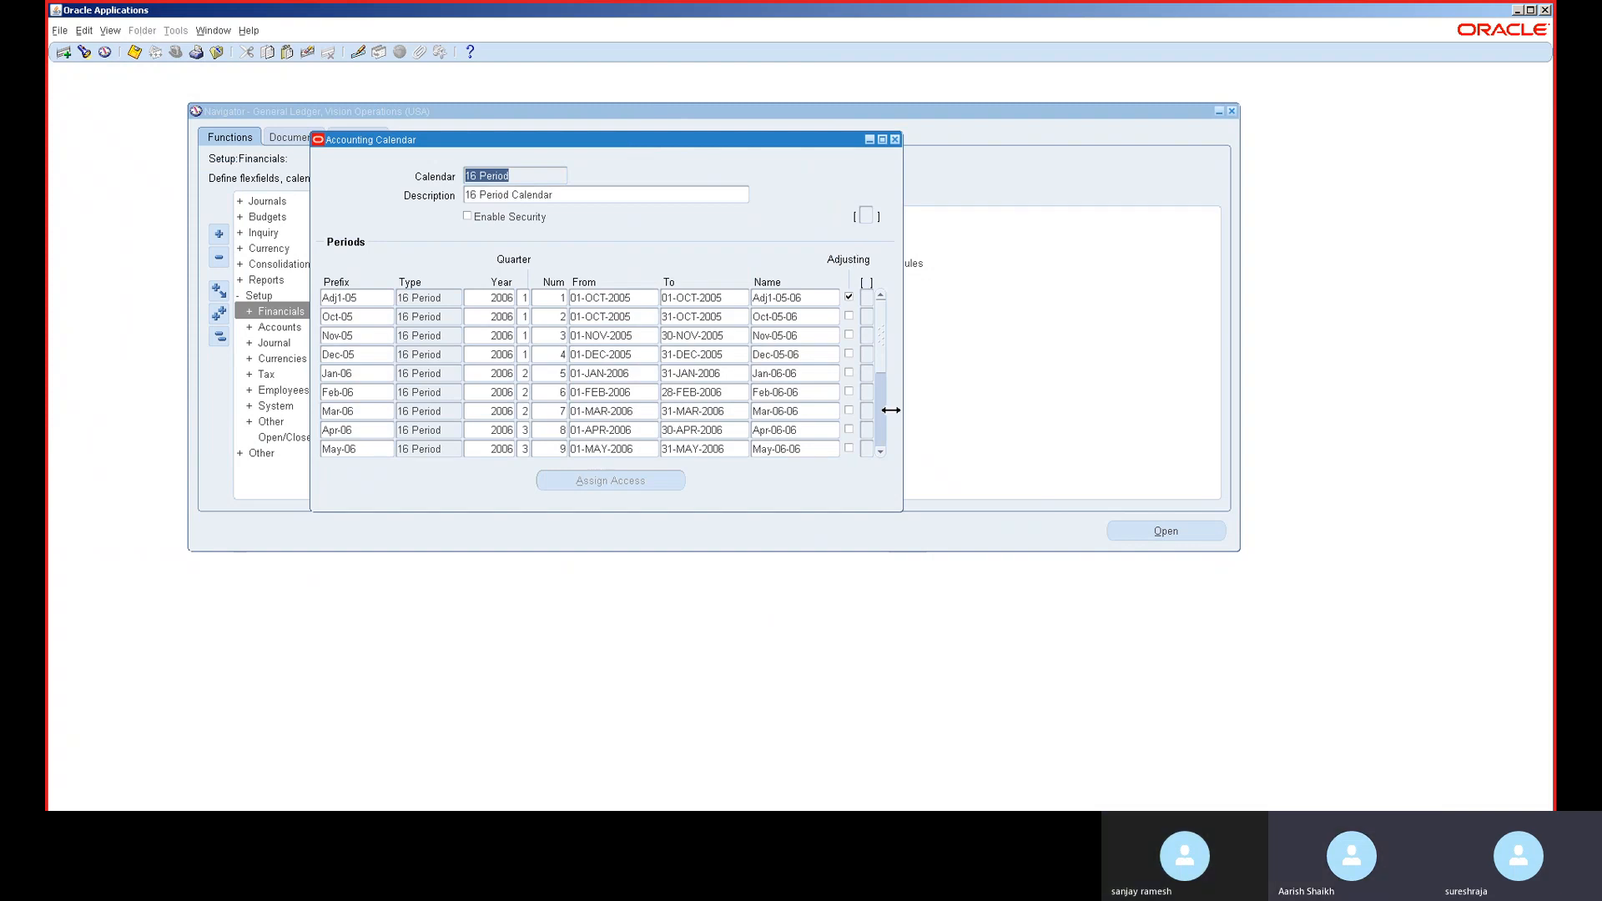
- Scroll the 16 Period calendar's periods, return to Adj1-05, then step to the next calendar
{"action": "left_click", "coordinate": [885, 435]}
{"action": "left_click", "coordinate": [886, 435]}
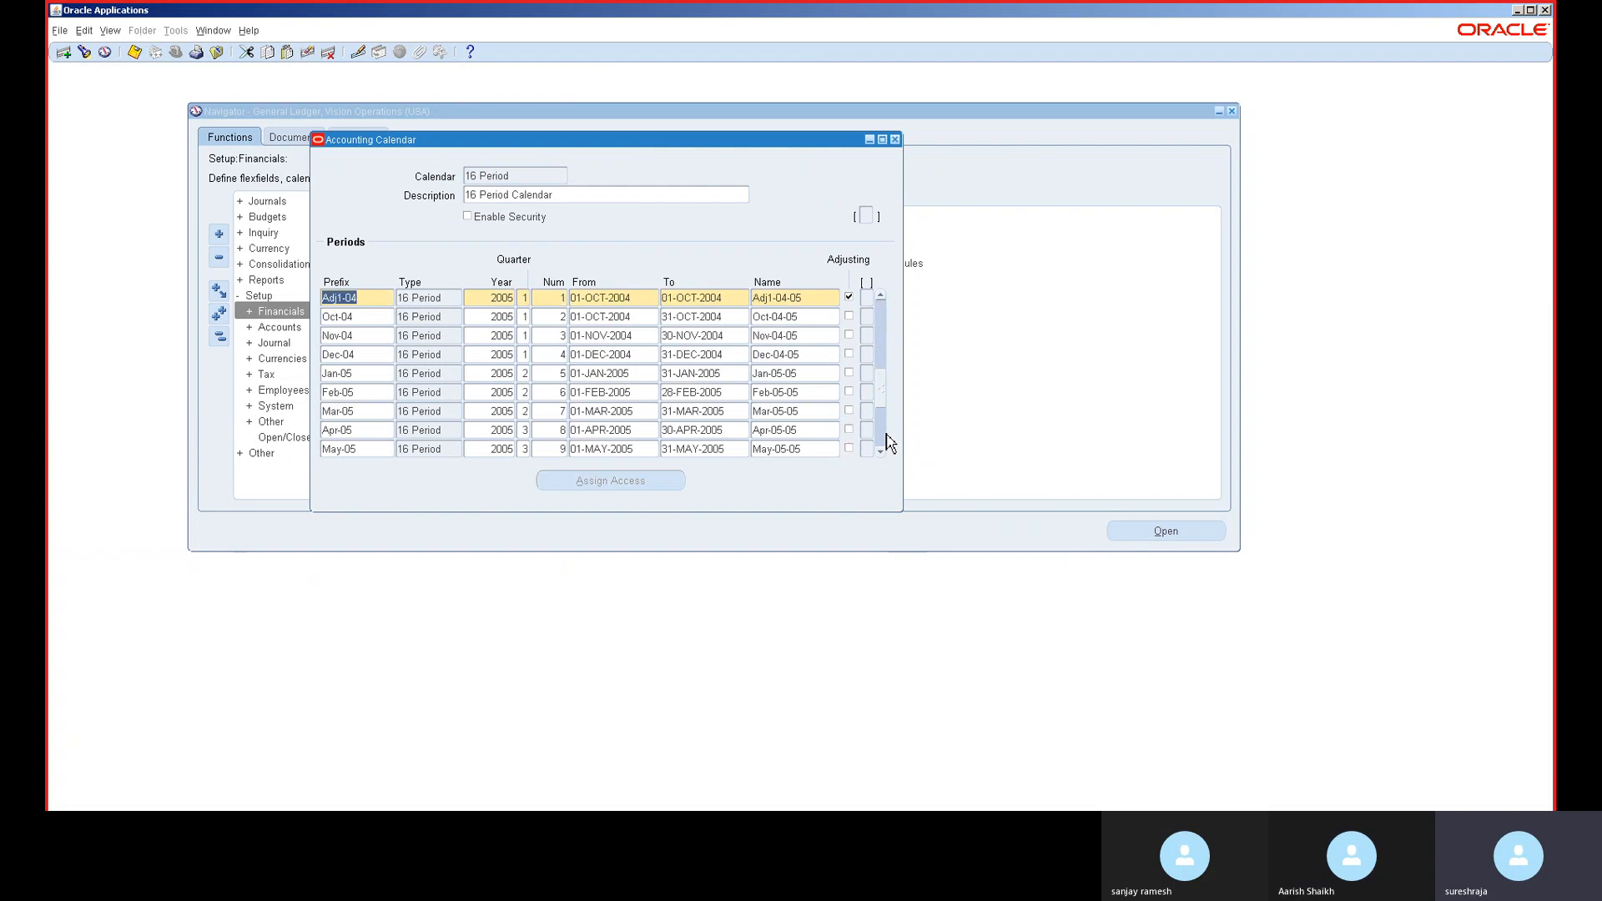
{"action": "left_click", "coordinate": [885, 435]}
{"action": "left_click", "coordinate": [887, 435]}
{"action": "left_click", "coordinate": [887, 434]}
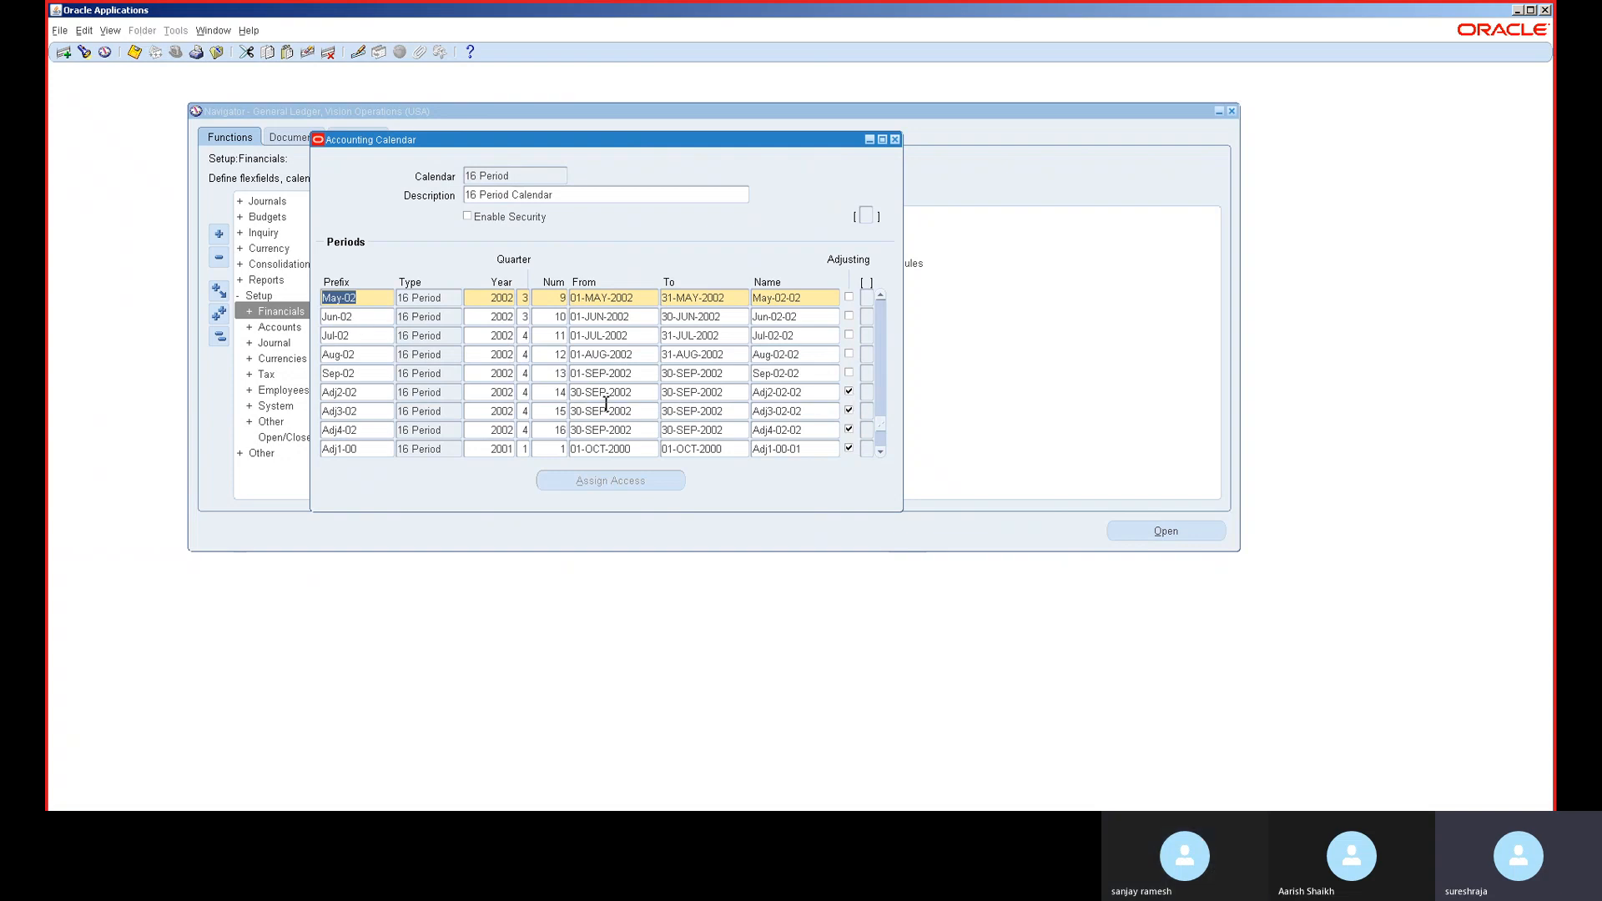
{"action": "scroll", "coordinate": [886, 449], "scroll_direction": "down", "scroll_amount": 3}
{"action": "left_click", "coordinate": [882, 443]}
{"action": "left_click", "coordinate": [883, 443]}
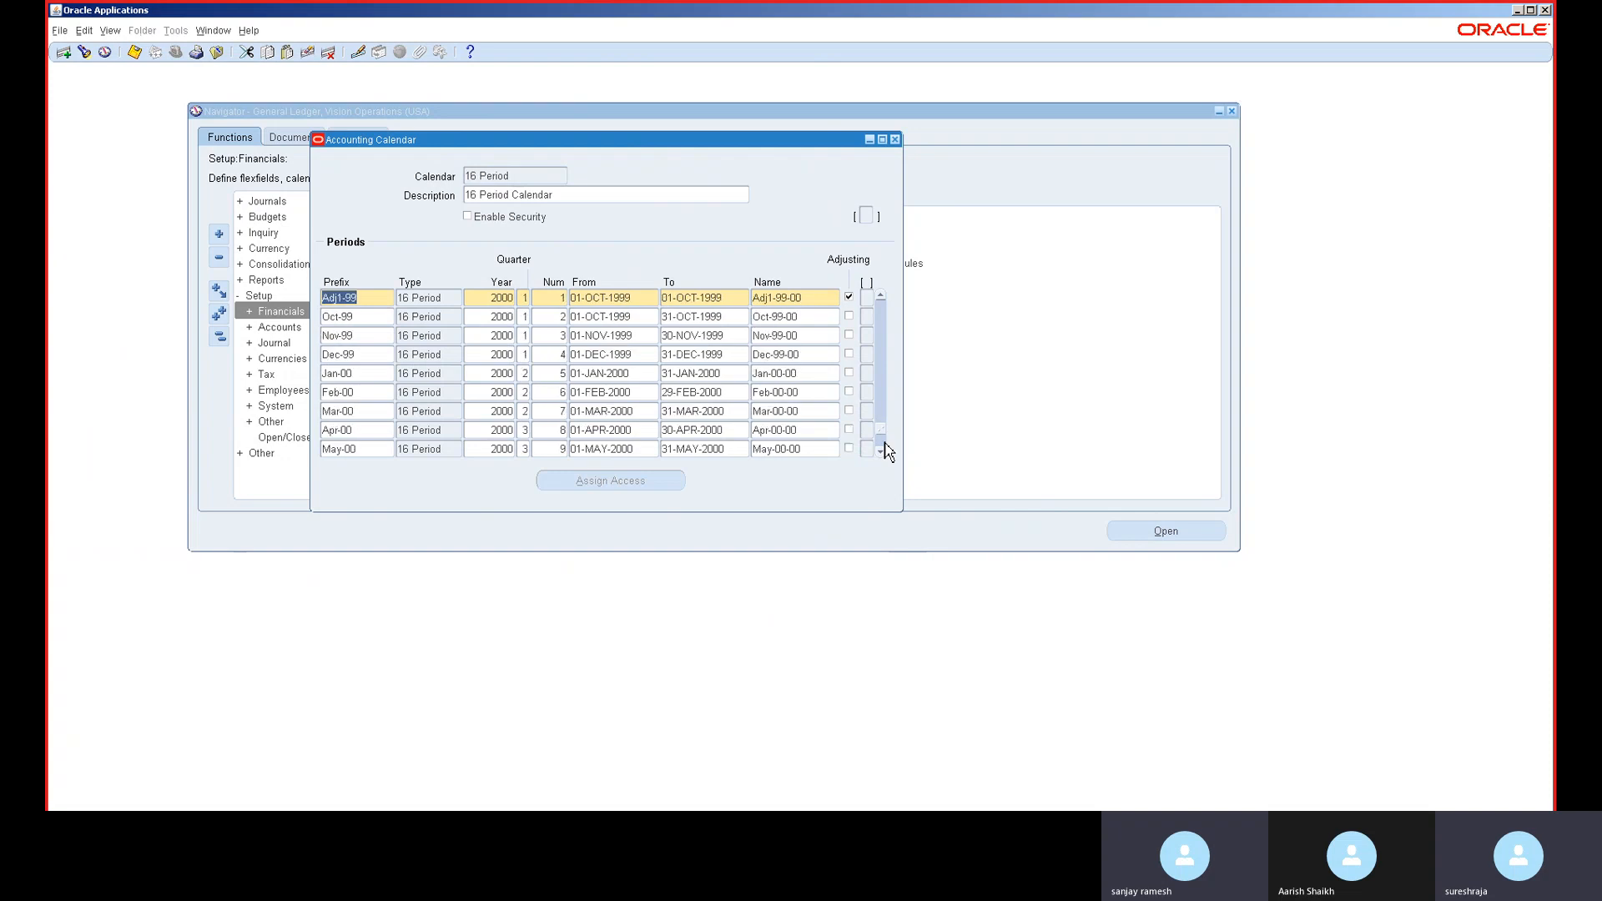
{"action": "left_click", "coordinate": [883, 443]}
{"action": "left_click_drag", "start_coordinate": [868, 227], "coordinate": [866, 227]}
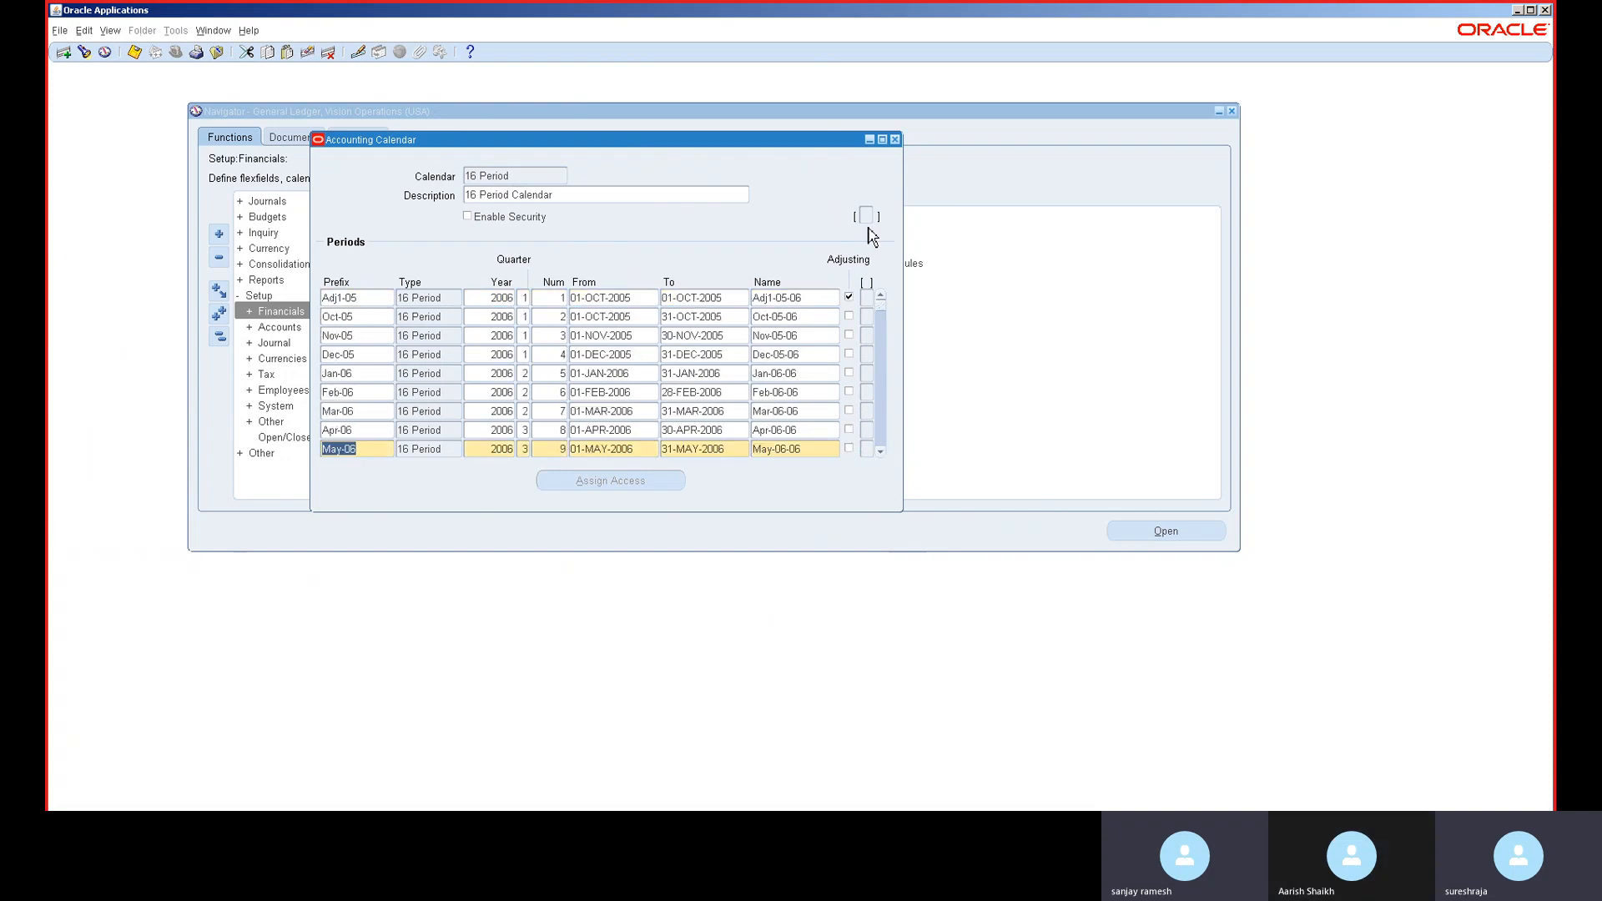
{"action": "left_click", "coordinate": [361, 300]}
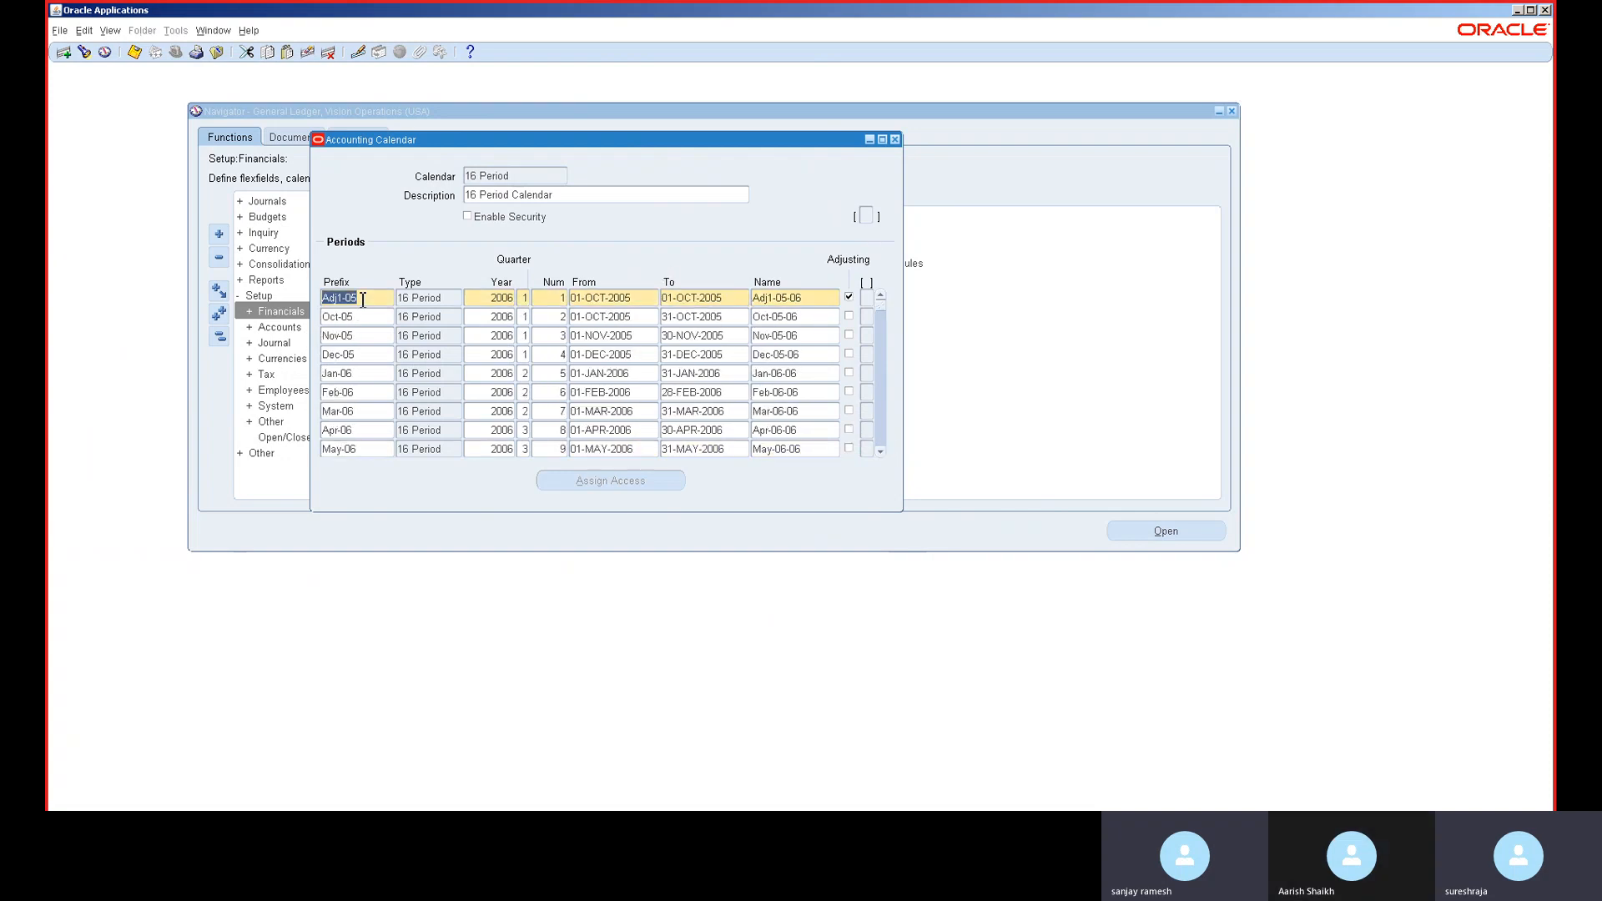
{"action": "left_click", "coordinate": [504, 177]}
{"action": "key", "text": "Down"}
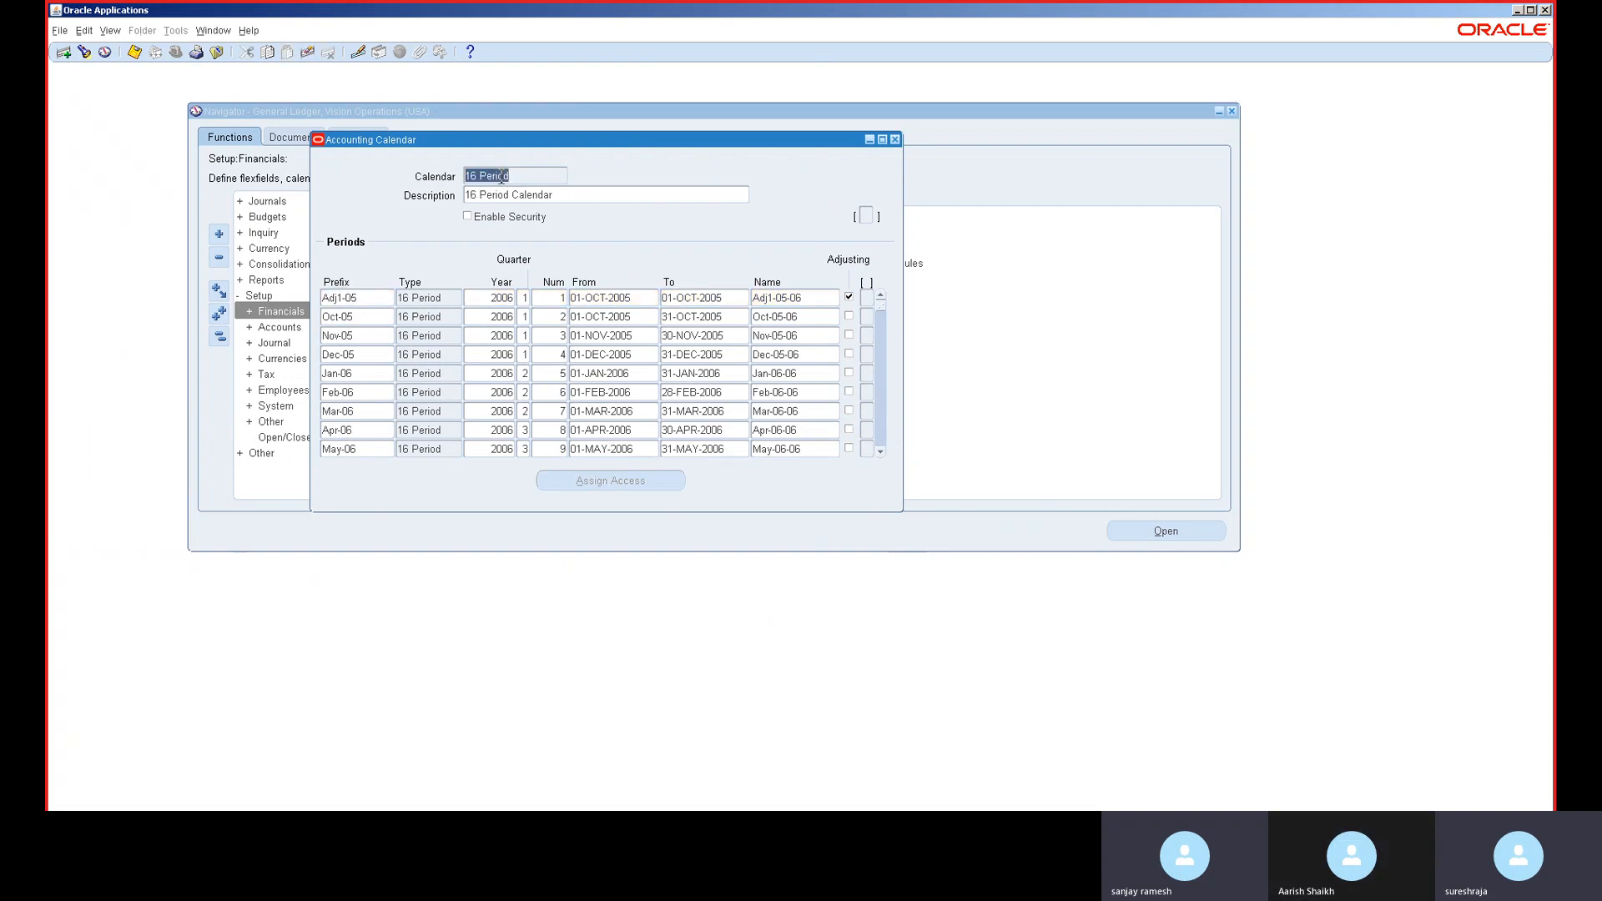
- In the Accounting calendar, insert a JUL period of type Month after Jun-22
{"action": "key", "text": "Down"}
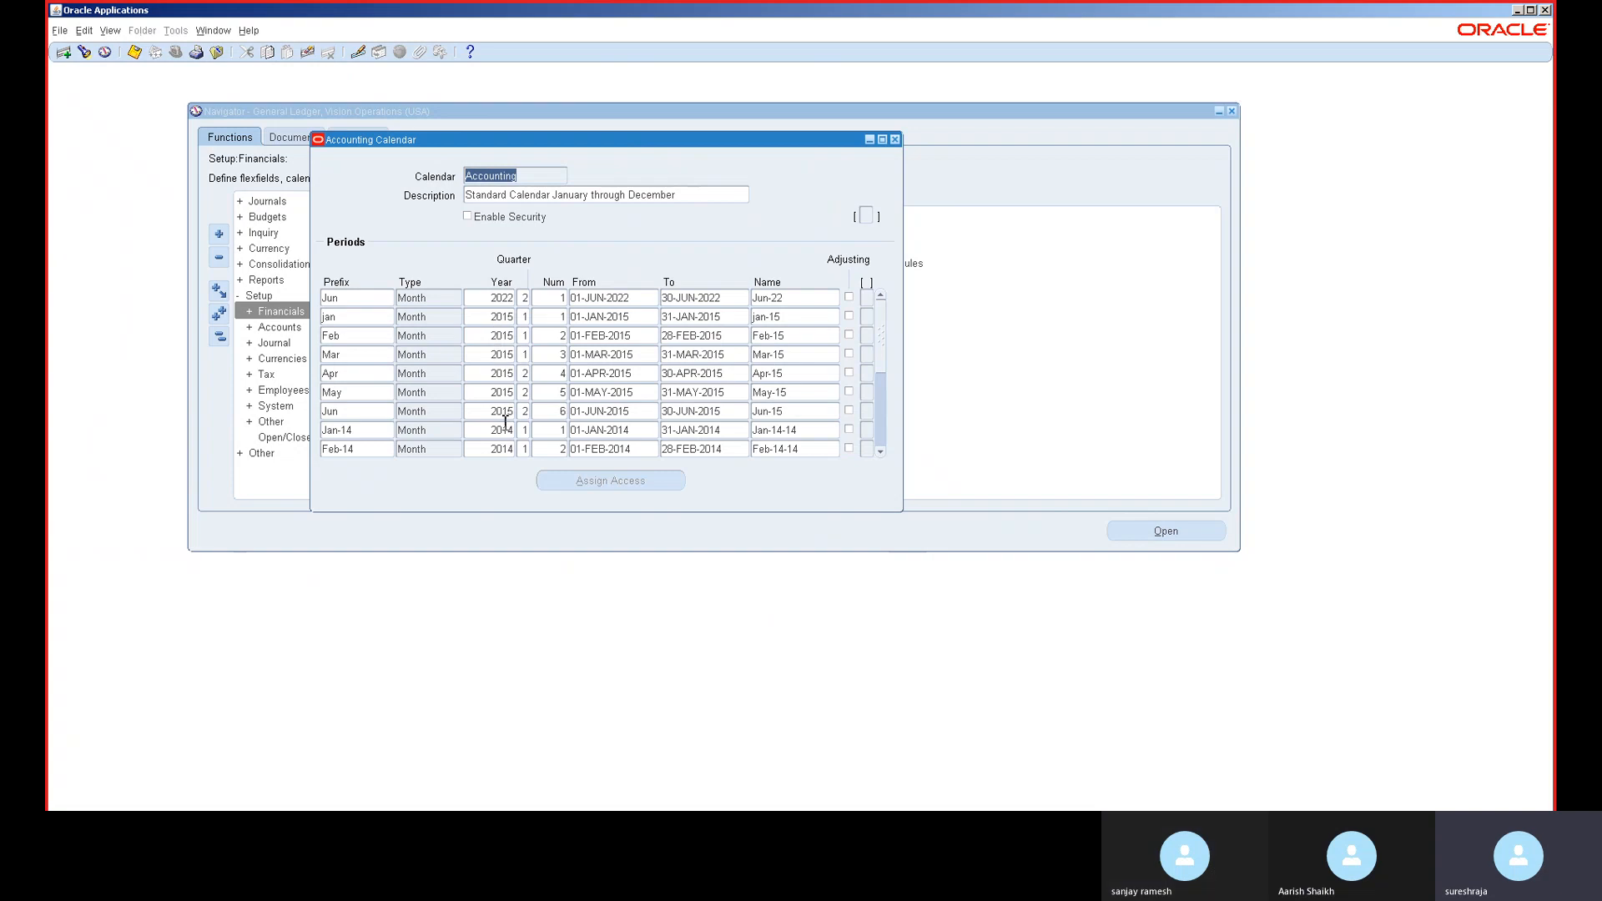
{"action": "left_click", "coordinate": [367, 299]}
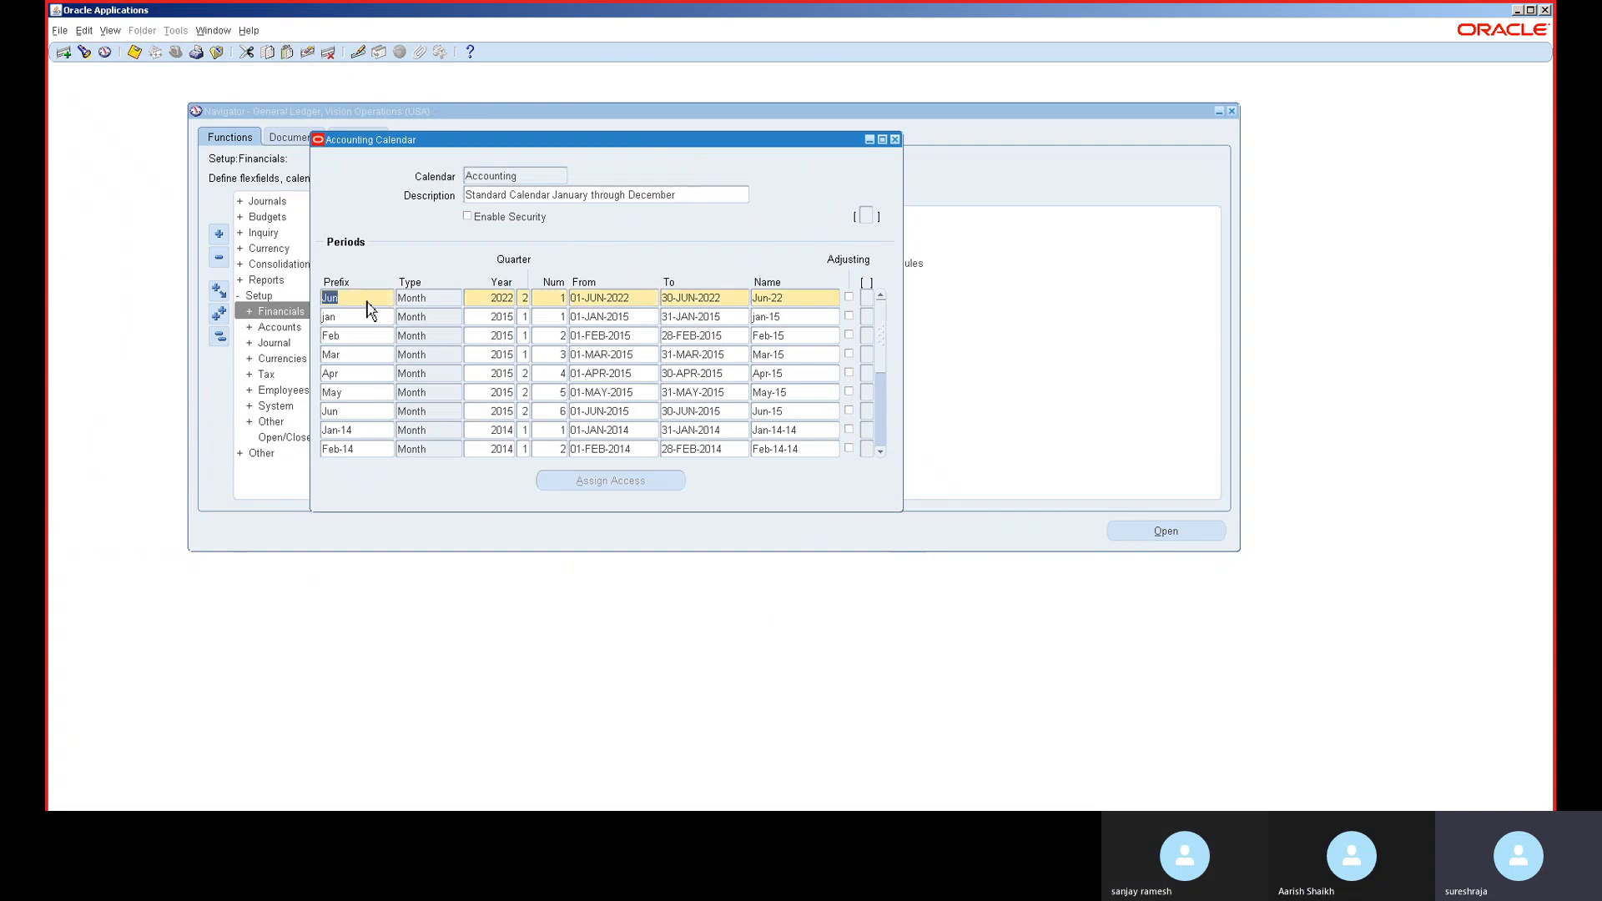
{"action": "key", "text": "ctrl+Down"}
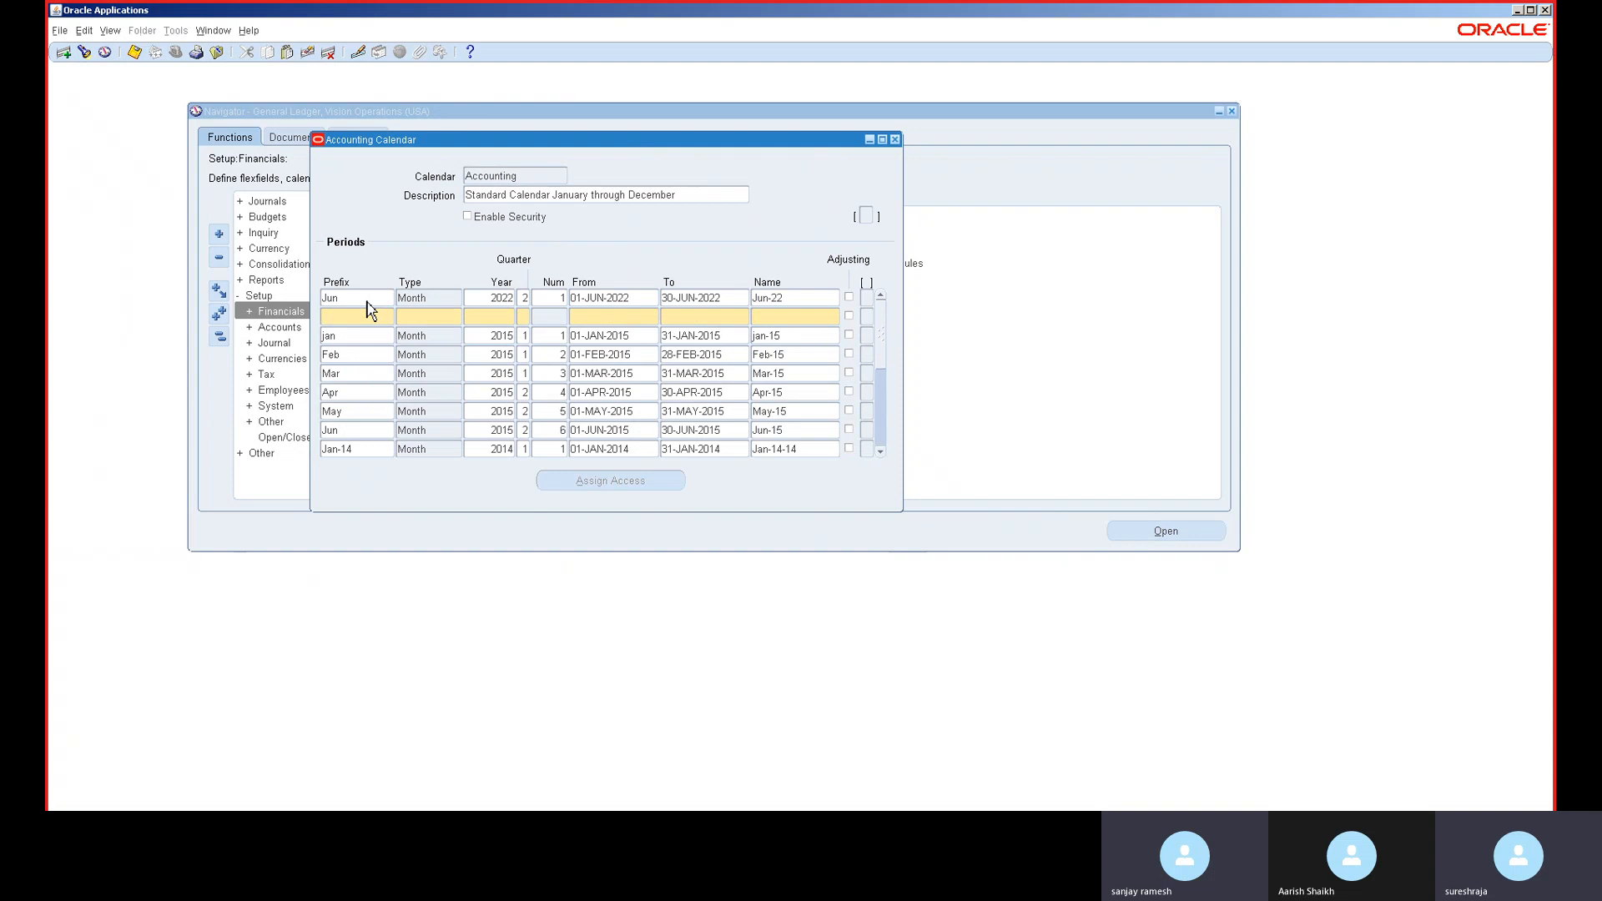
{"action": "type", "text": "JUL"}
{"action": "key", "text": "Tab"}
{"action": "type", "text": "MonTH"}
{"action": "key", "text": "Tab"}
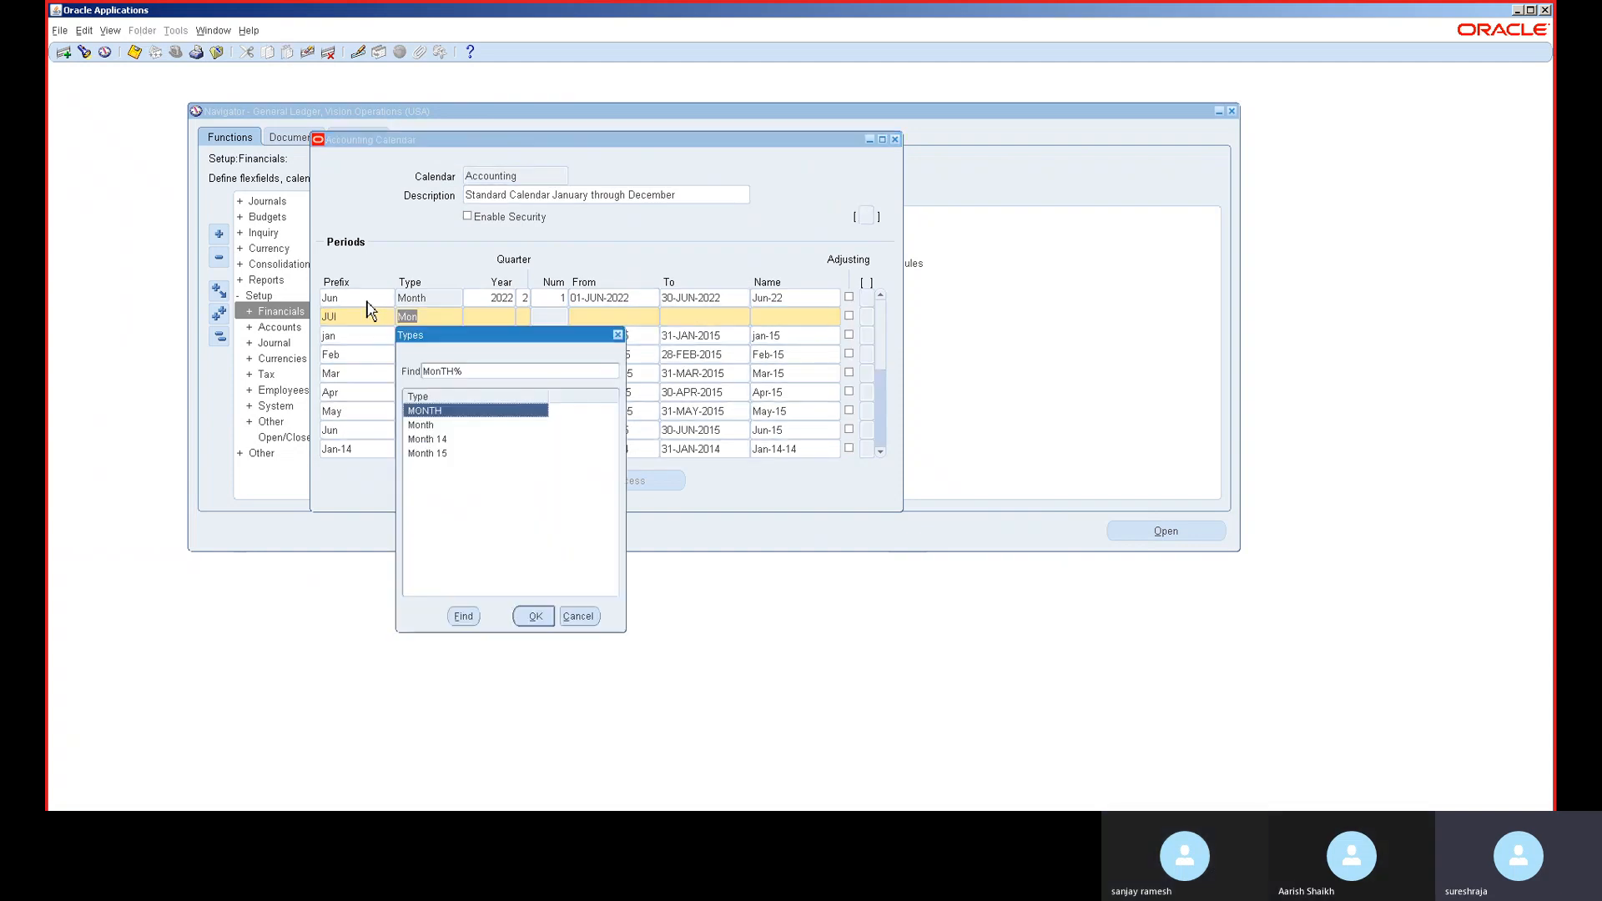
{"action": "key", "text": "Down"}
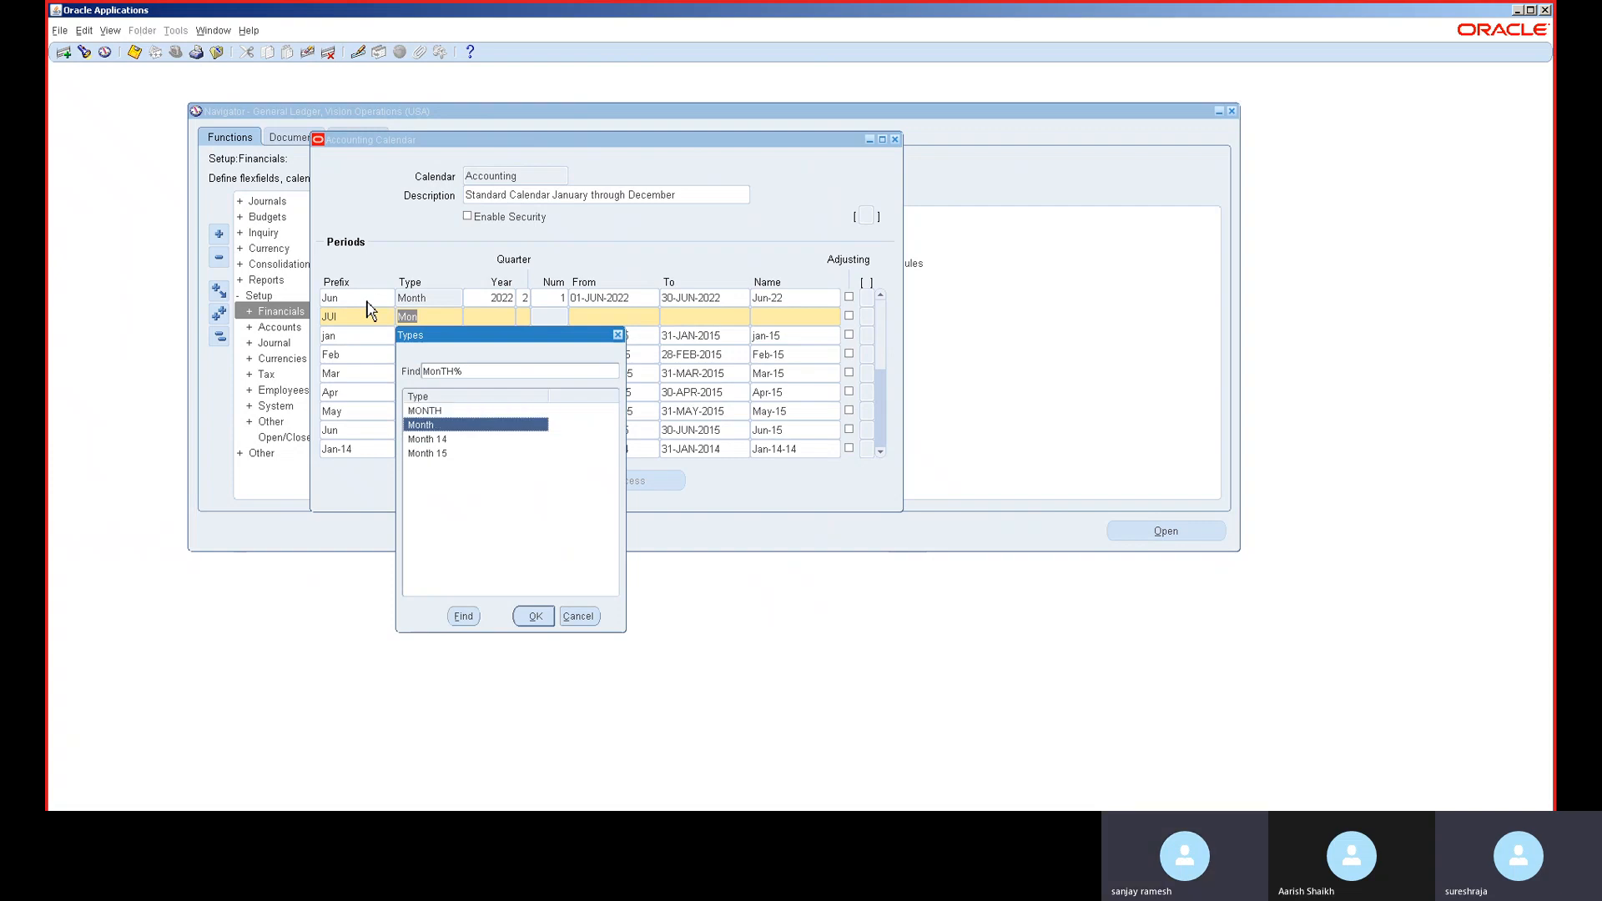
{"action": "key", "text": "Return"}
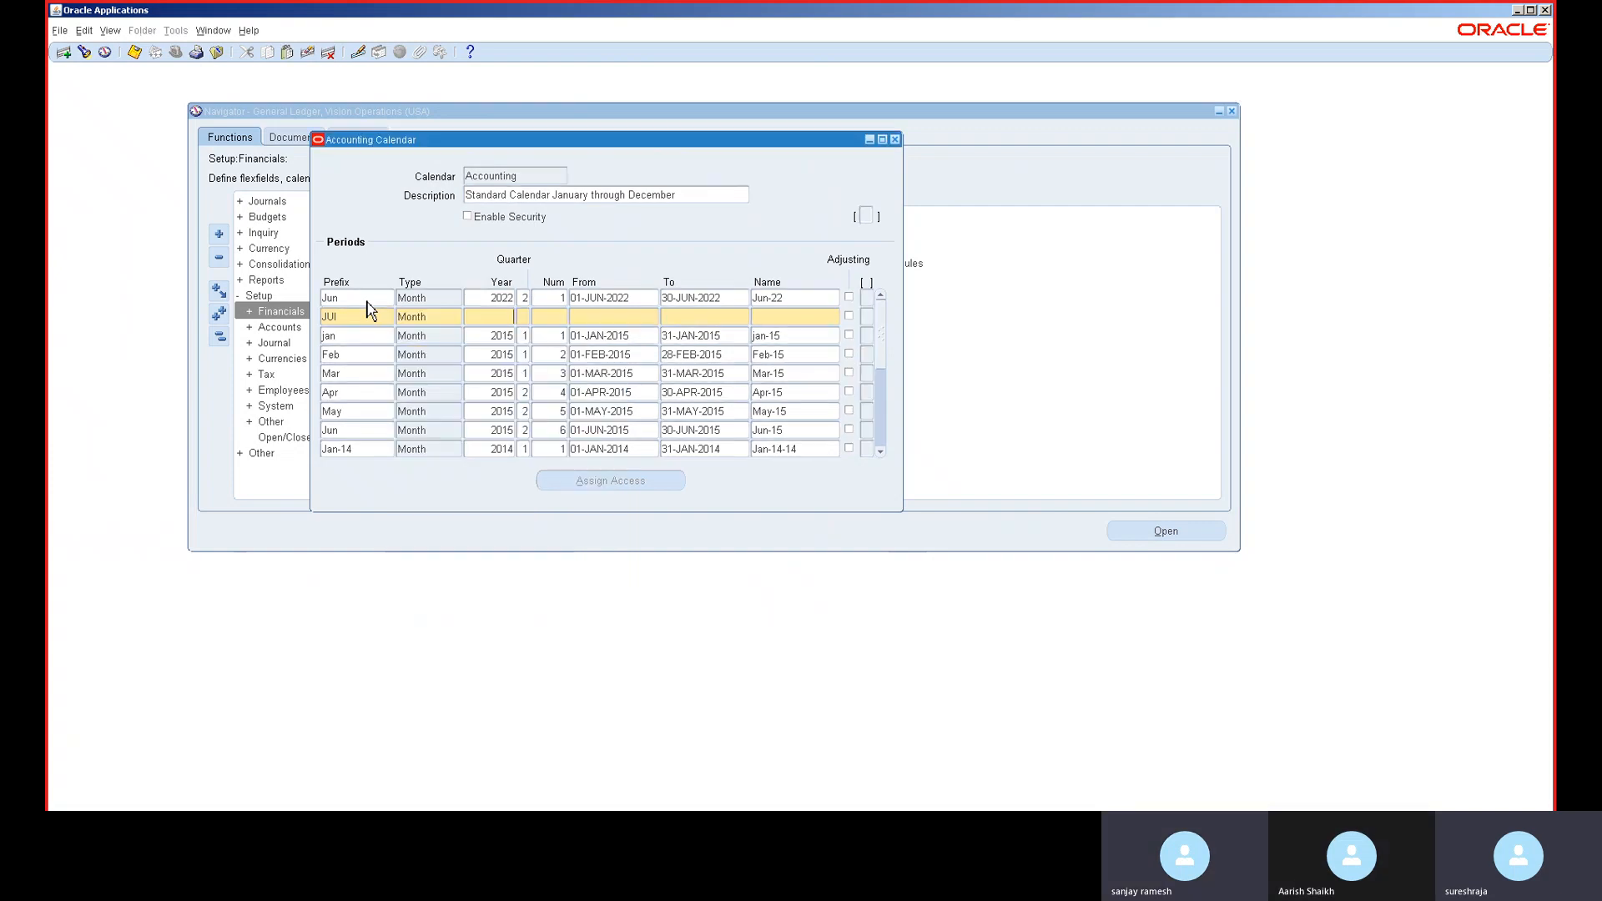
- Give July year 2015, number 7, dates 01-JUL-2022 to 31-JUL-2022, and commit it
{"action": "type", "text": "291"}
{"action": "key", "text": "BackSpace"}
{"action": "key", "text": "BackSpace"}
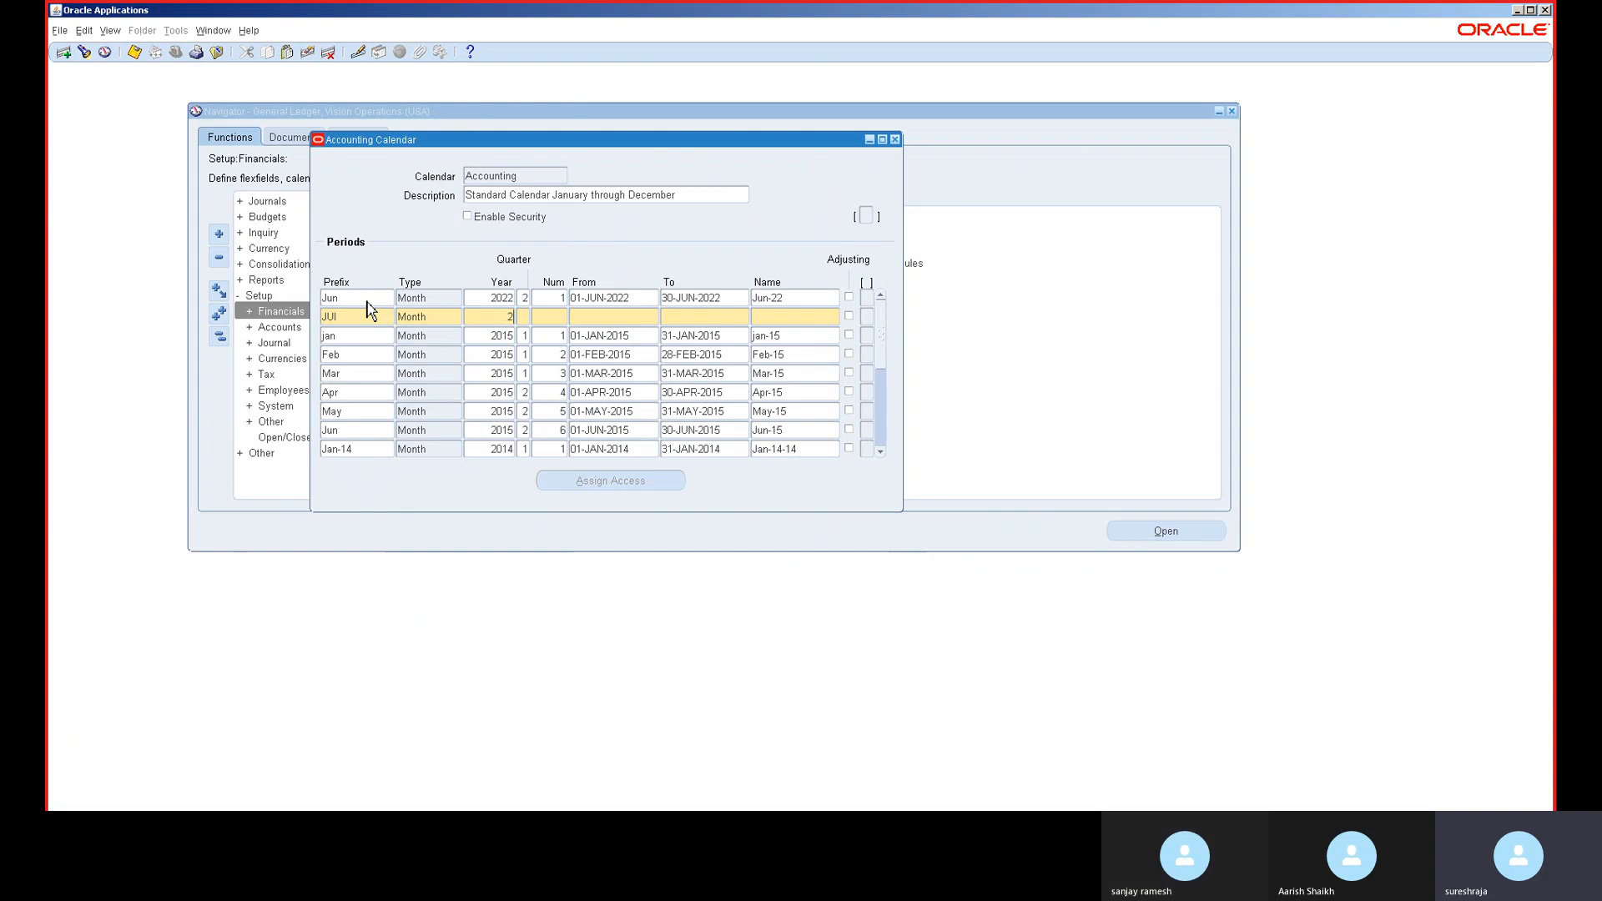
{"action": "type", "text": "015"}
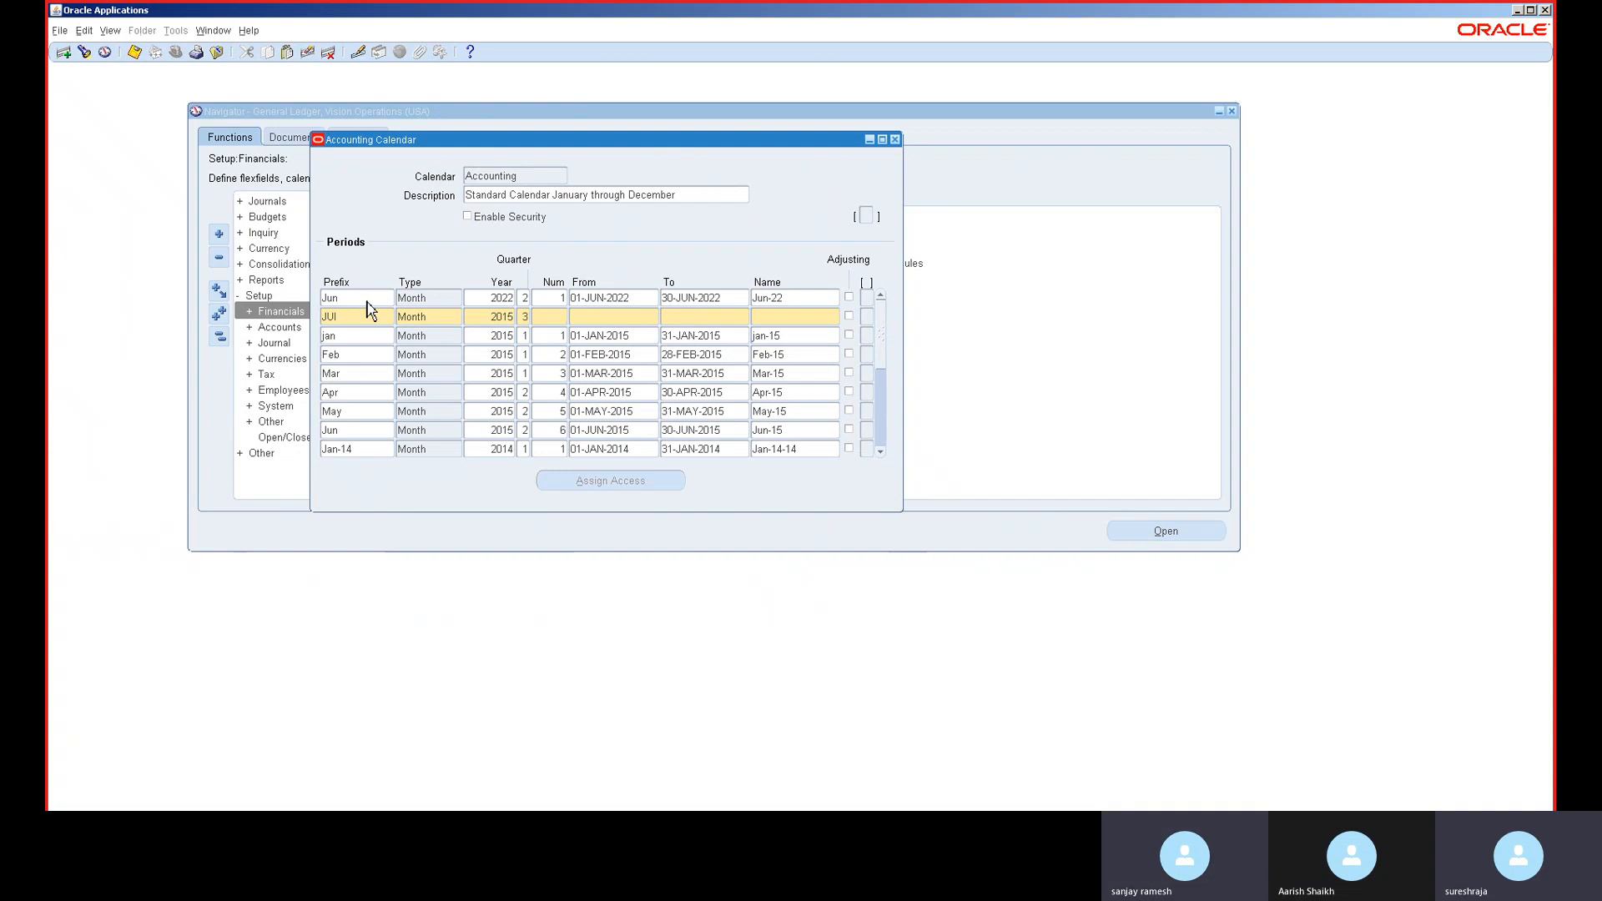
{"action": "type", "text": "7"}
{"action": "key", "text": "Tab"}
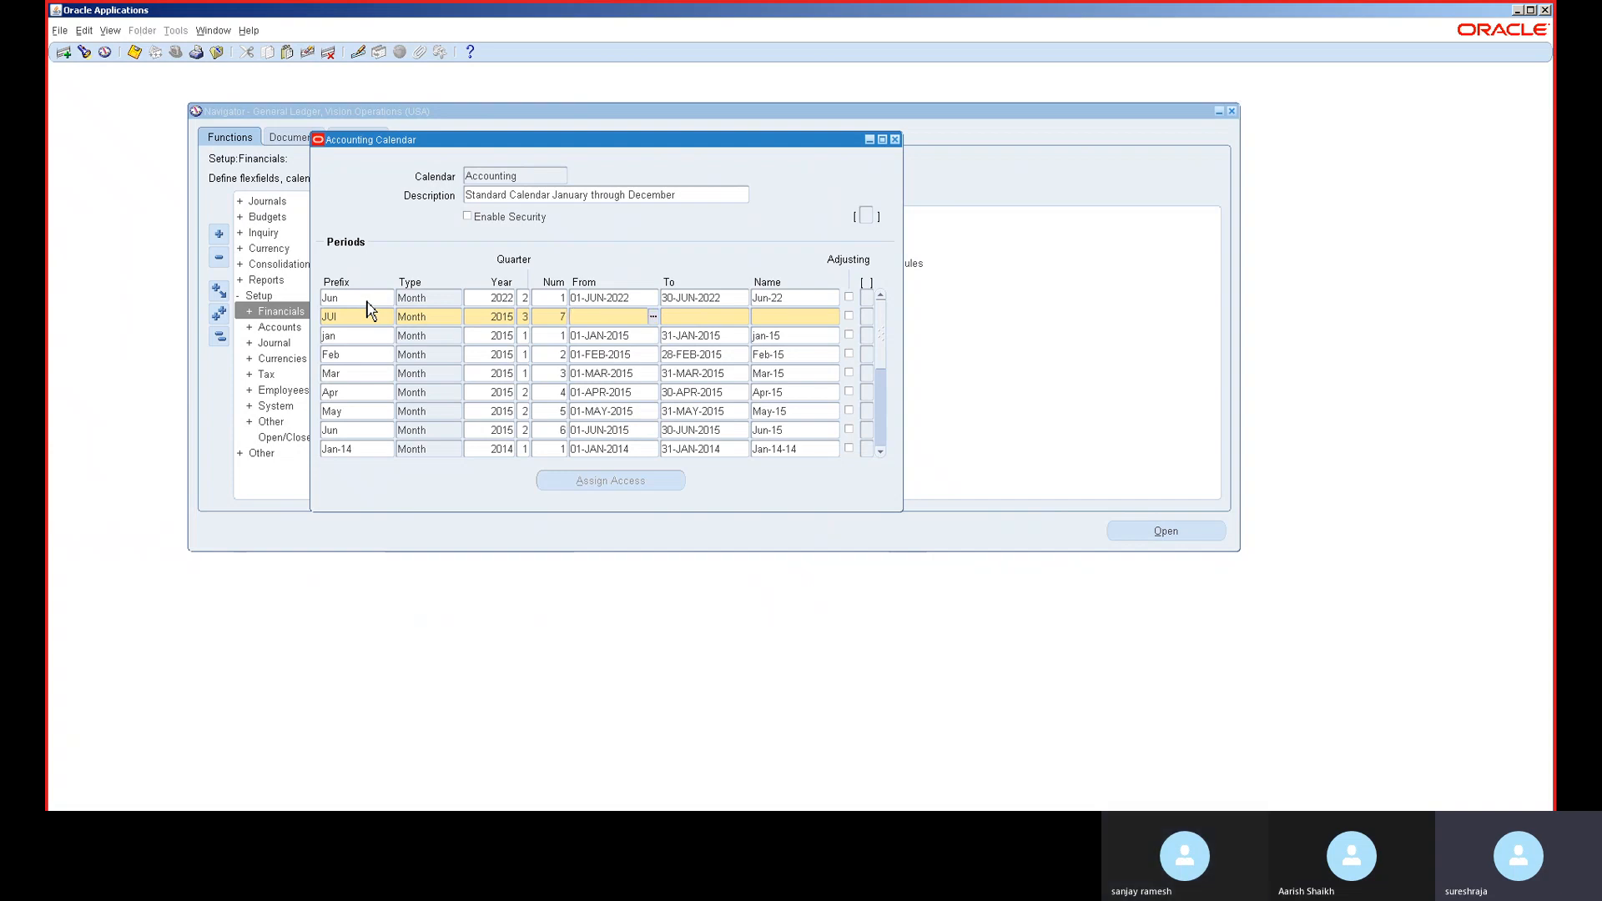
{"action": "type", "text": "01"}
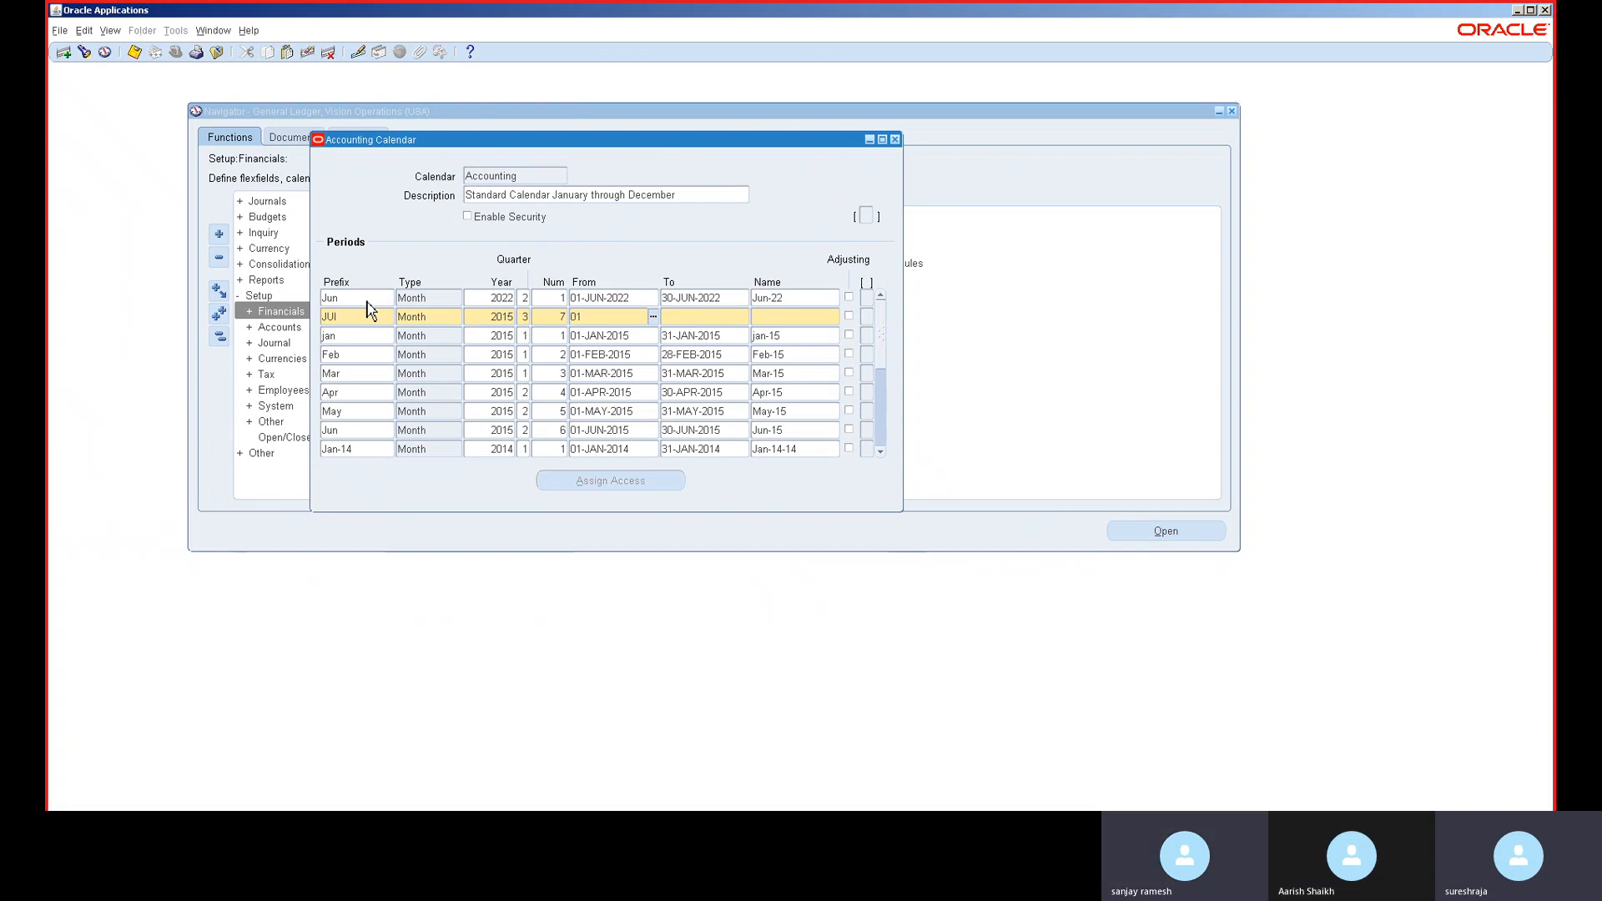
{"action": "type", "text": "JUL2022"}
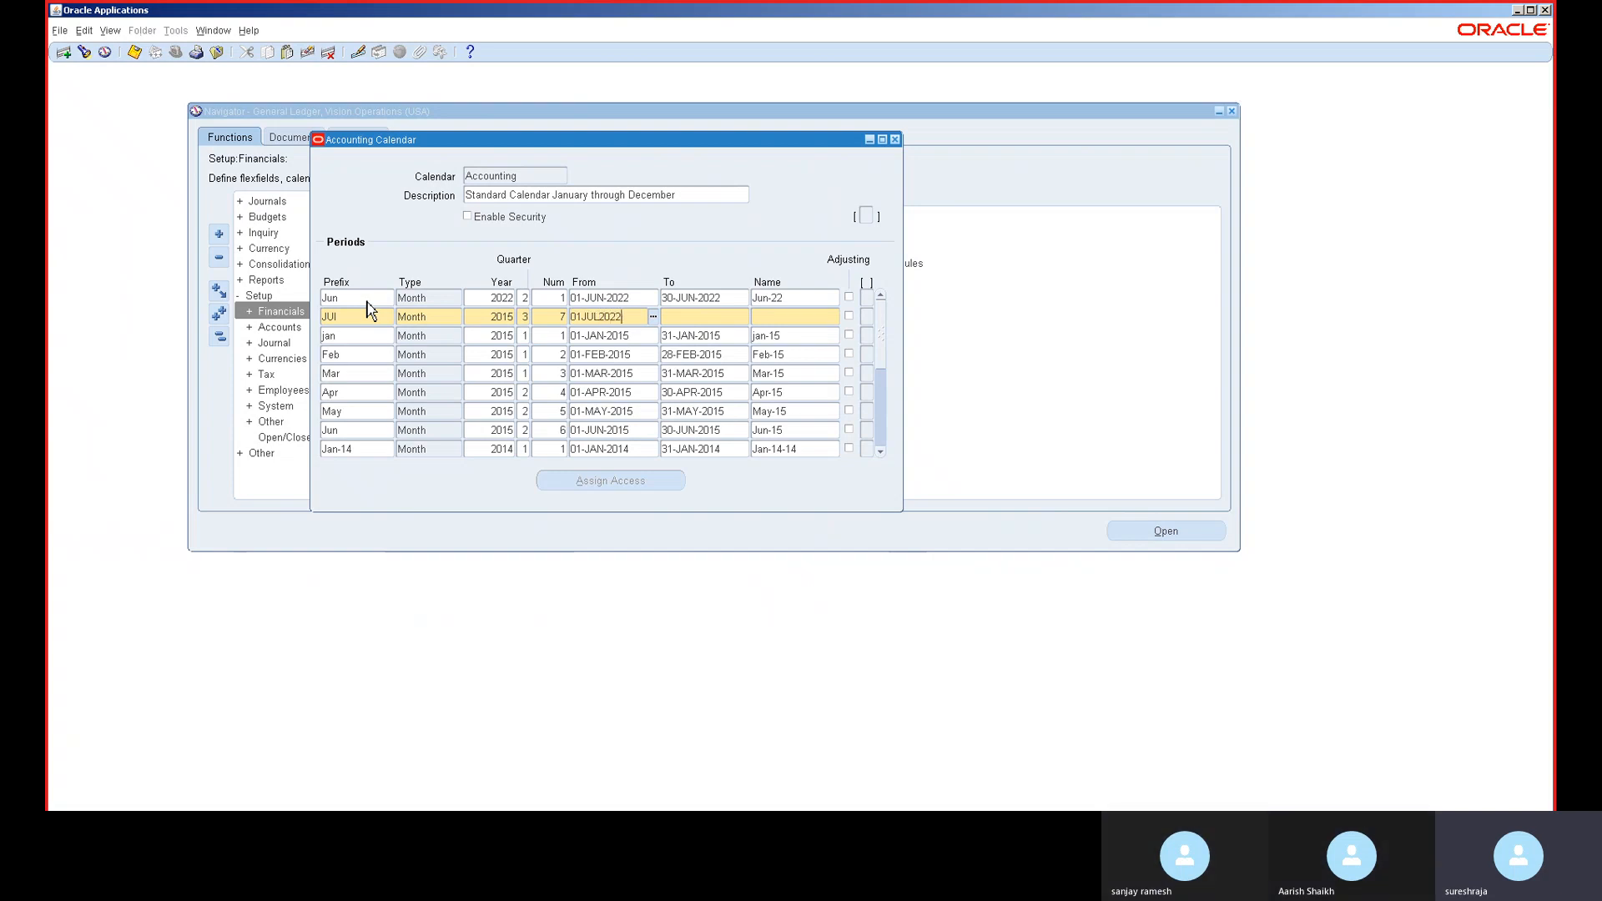
{"action": "key", "text": "Tab"}
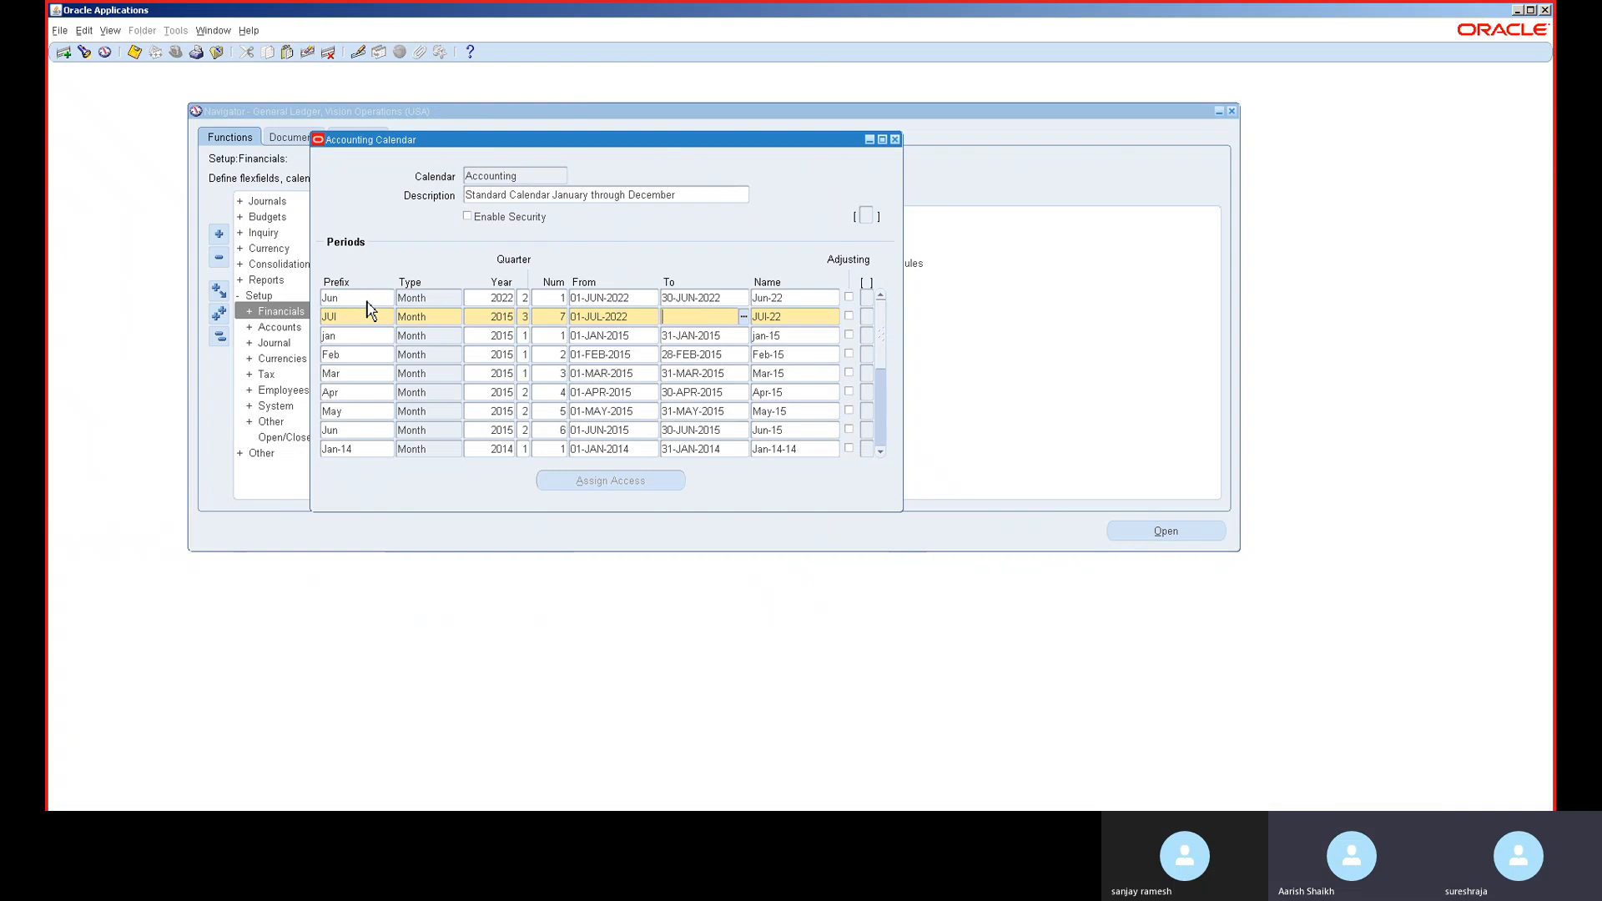
{"action": "type", "text": "31JUL"}
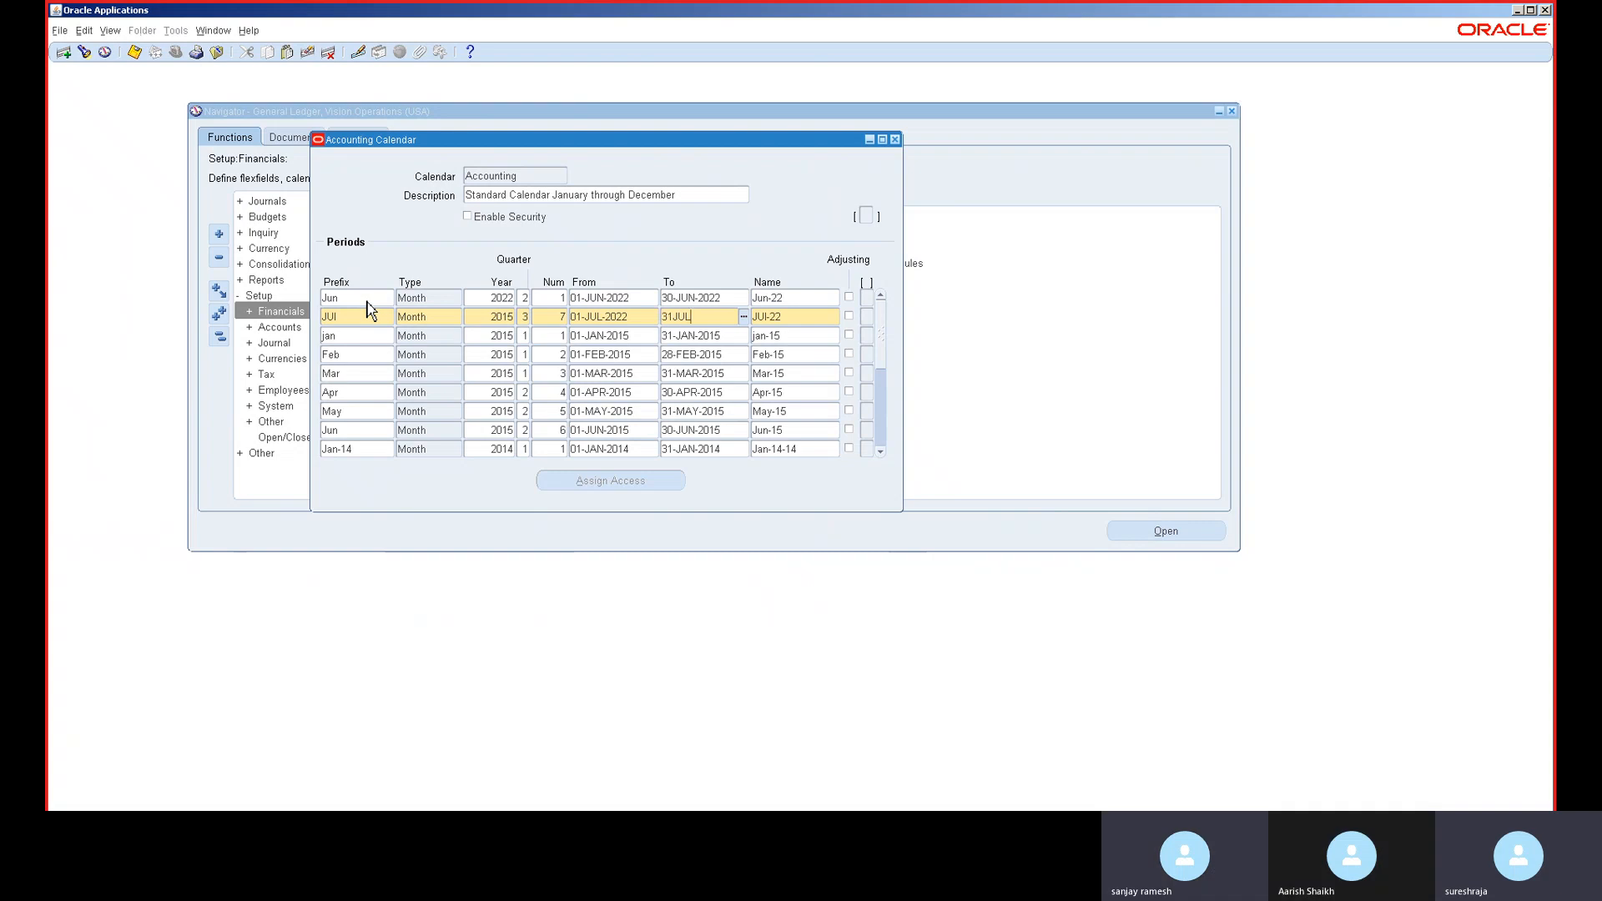
{"action": "type", "text": "2022"}
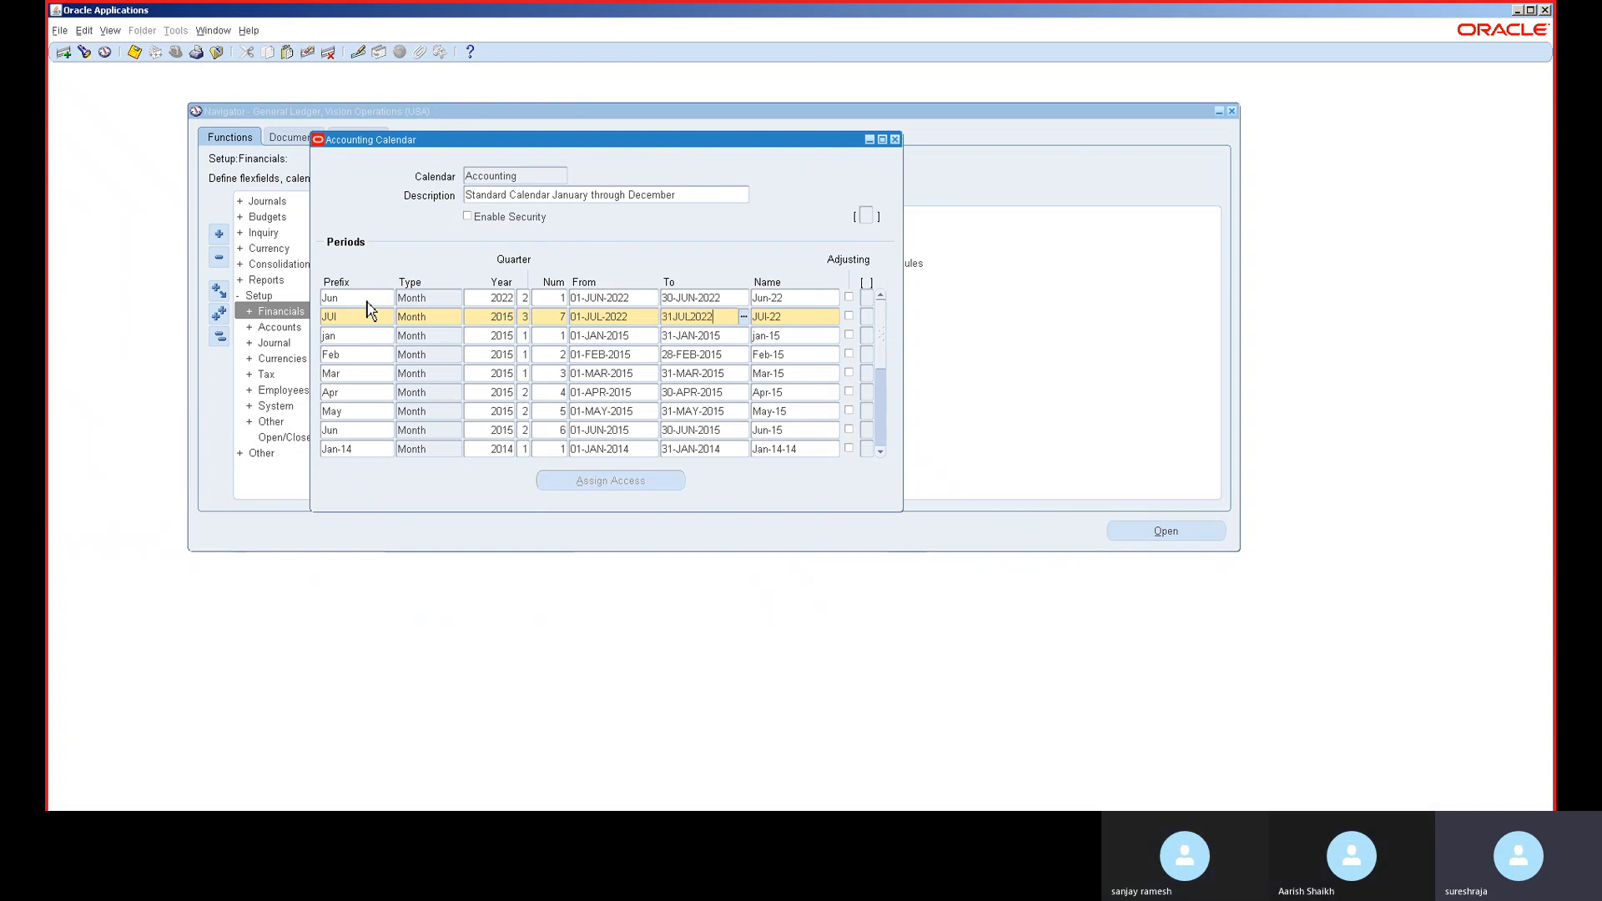
{"action": "key", "text": "ctrl+Down"}
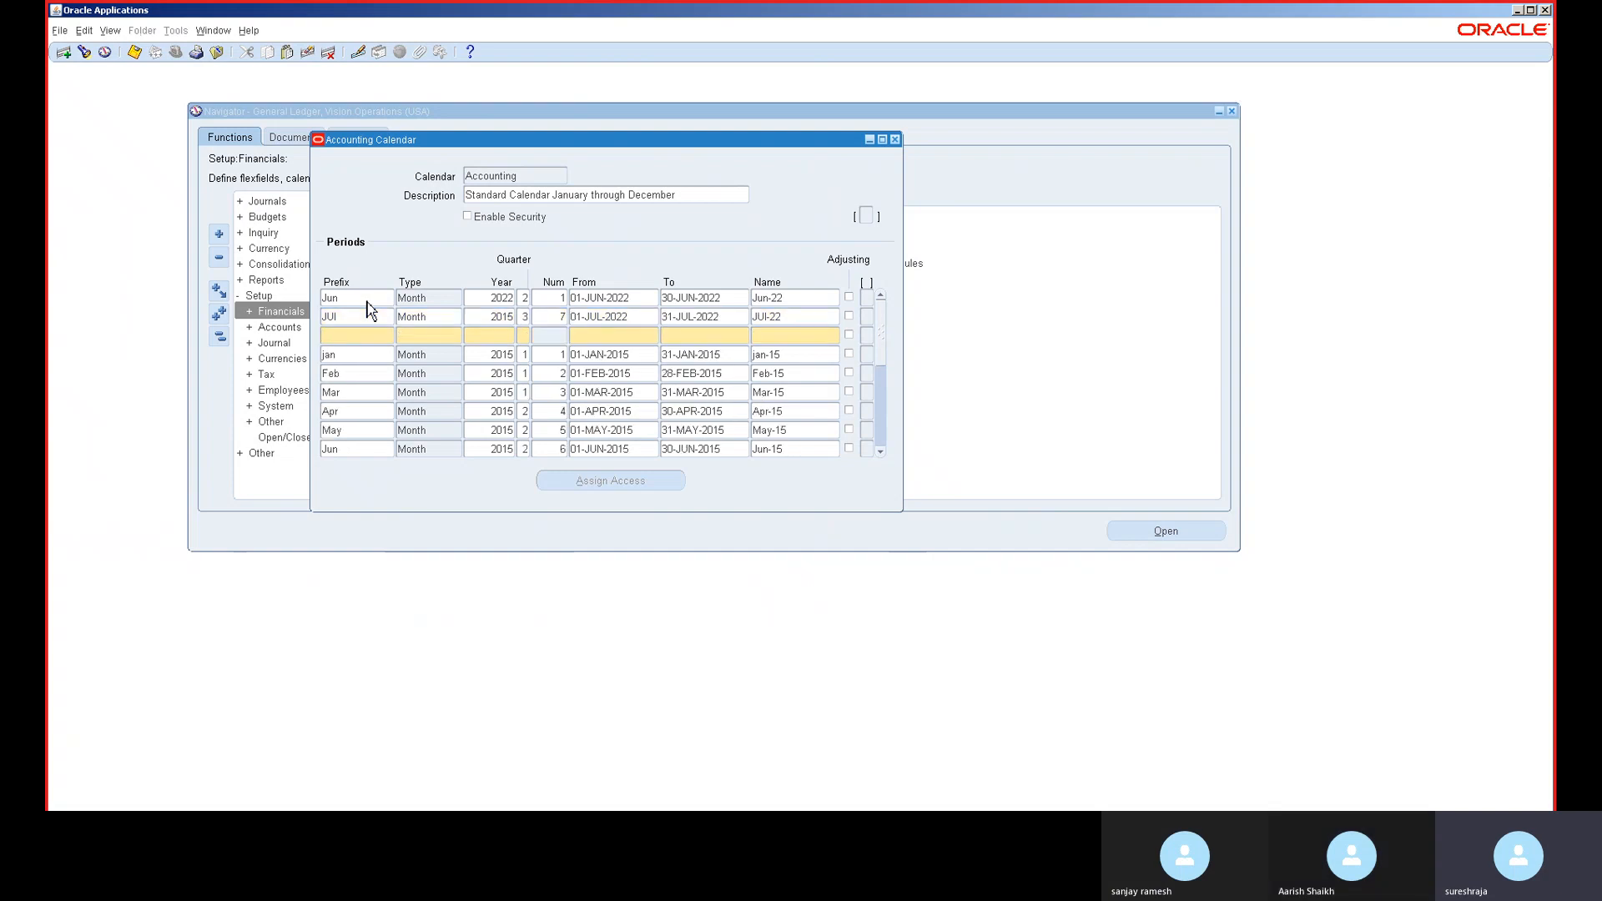
- Add the SEP Month period, year 2015, number 9, 01-SEP-2022 to 30-SEP-2022
{"action": "type", "text": "SEP"}
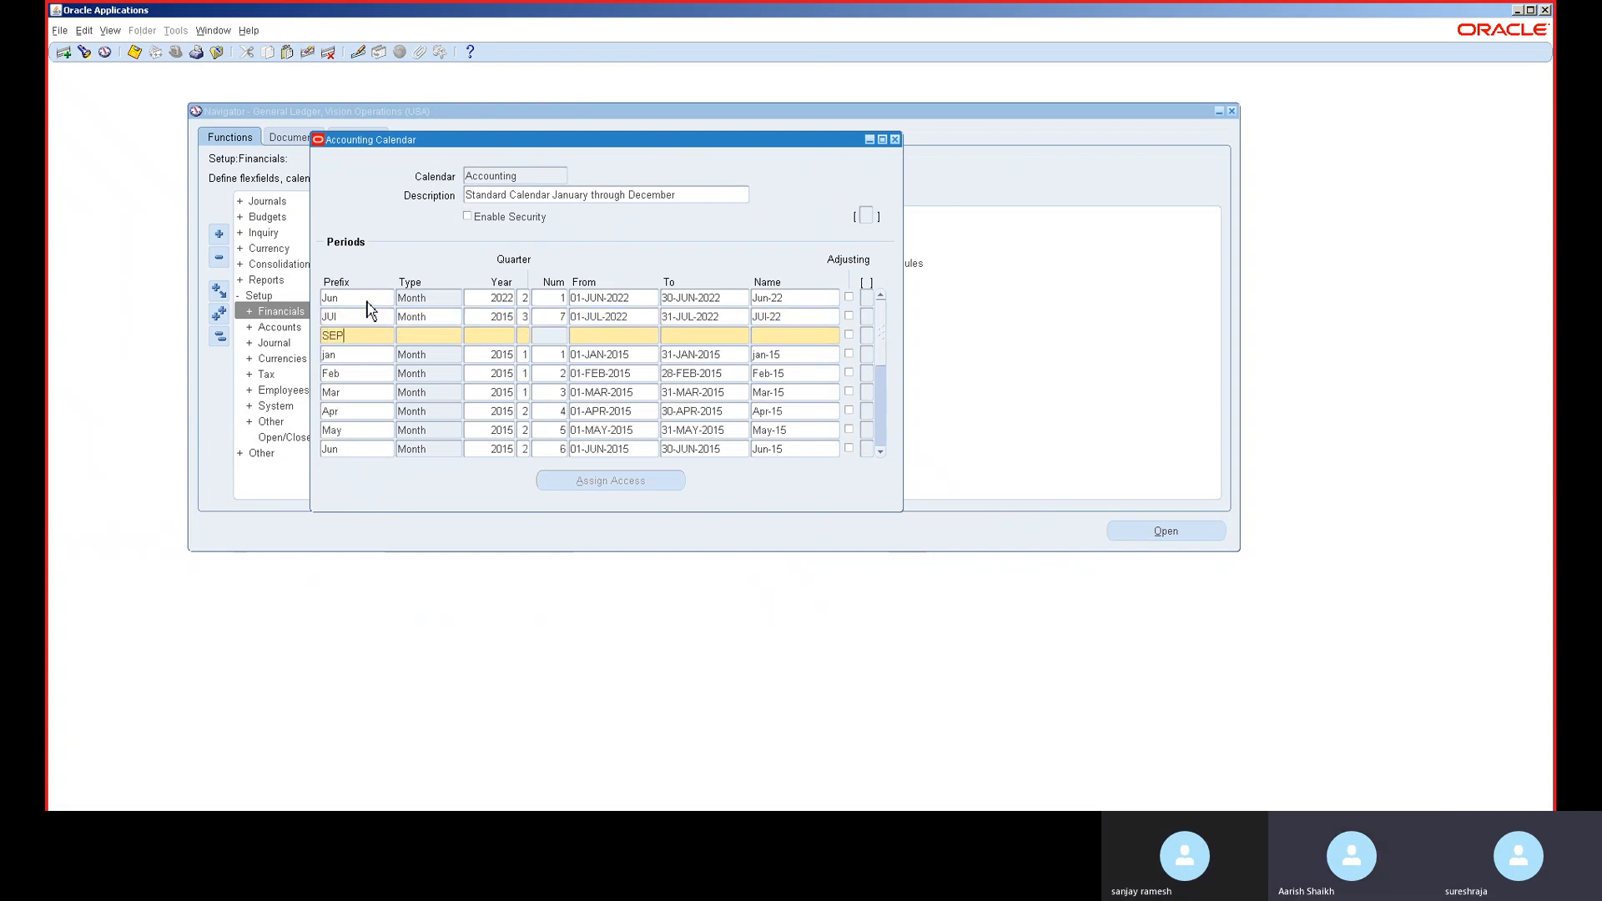
{"action": "key", "text": "Tab"}
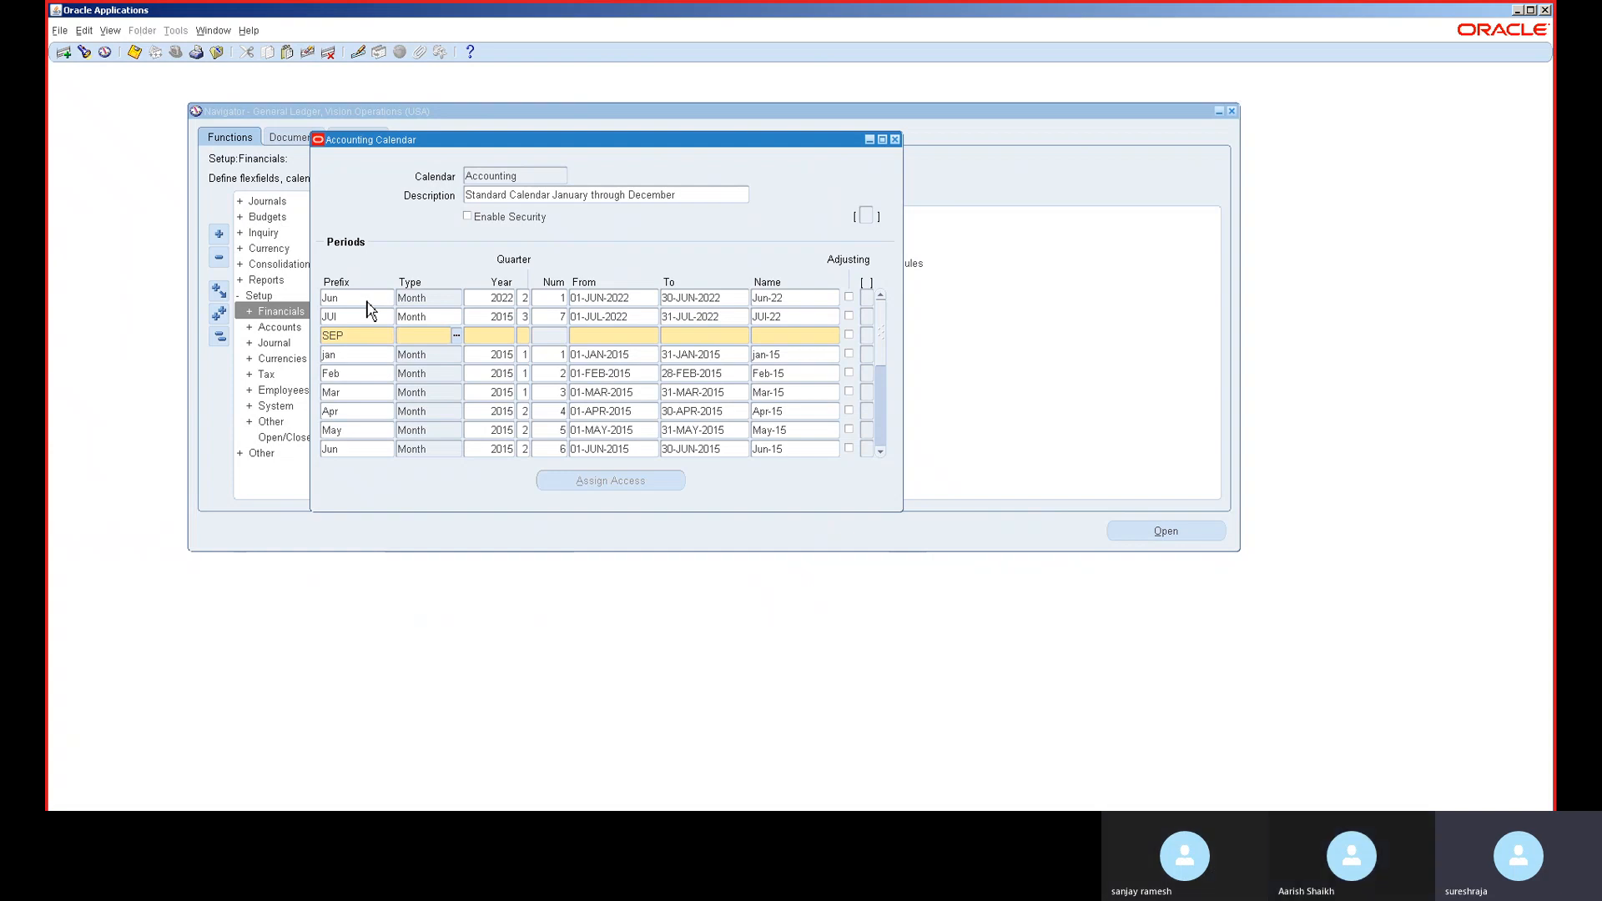
{"action": "type", "text": "MON"}
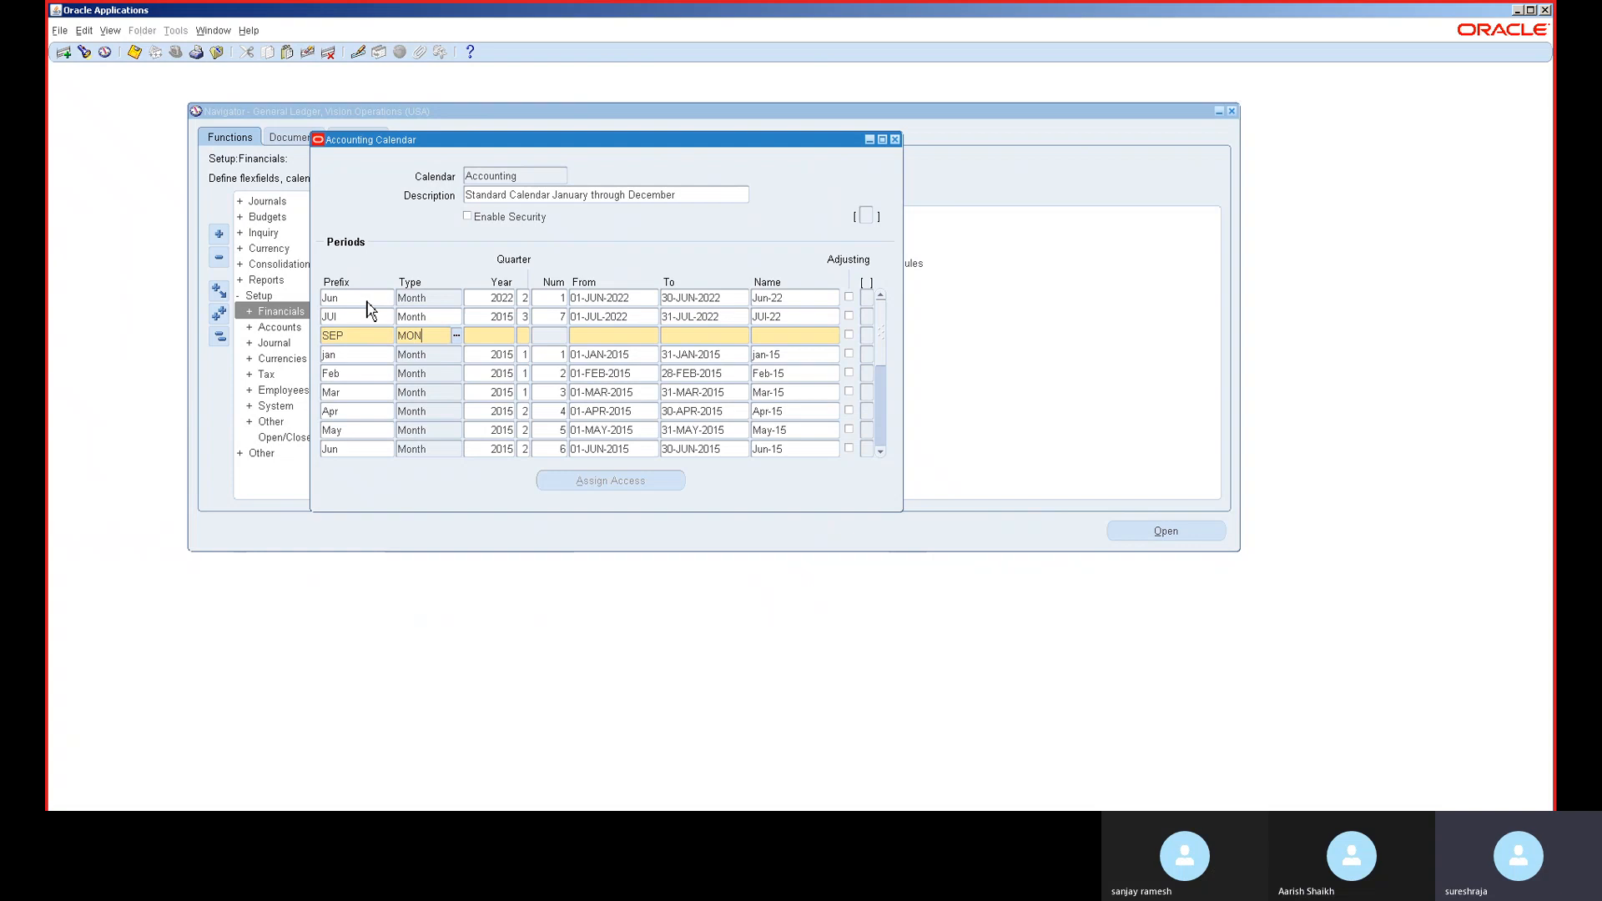
{"action": "key", "text": "Tab"}
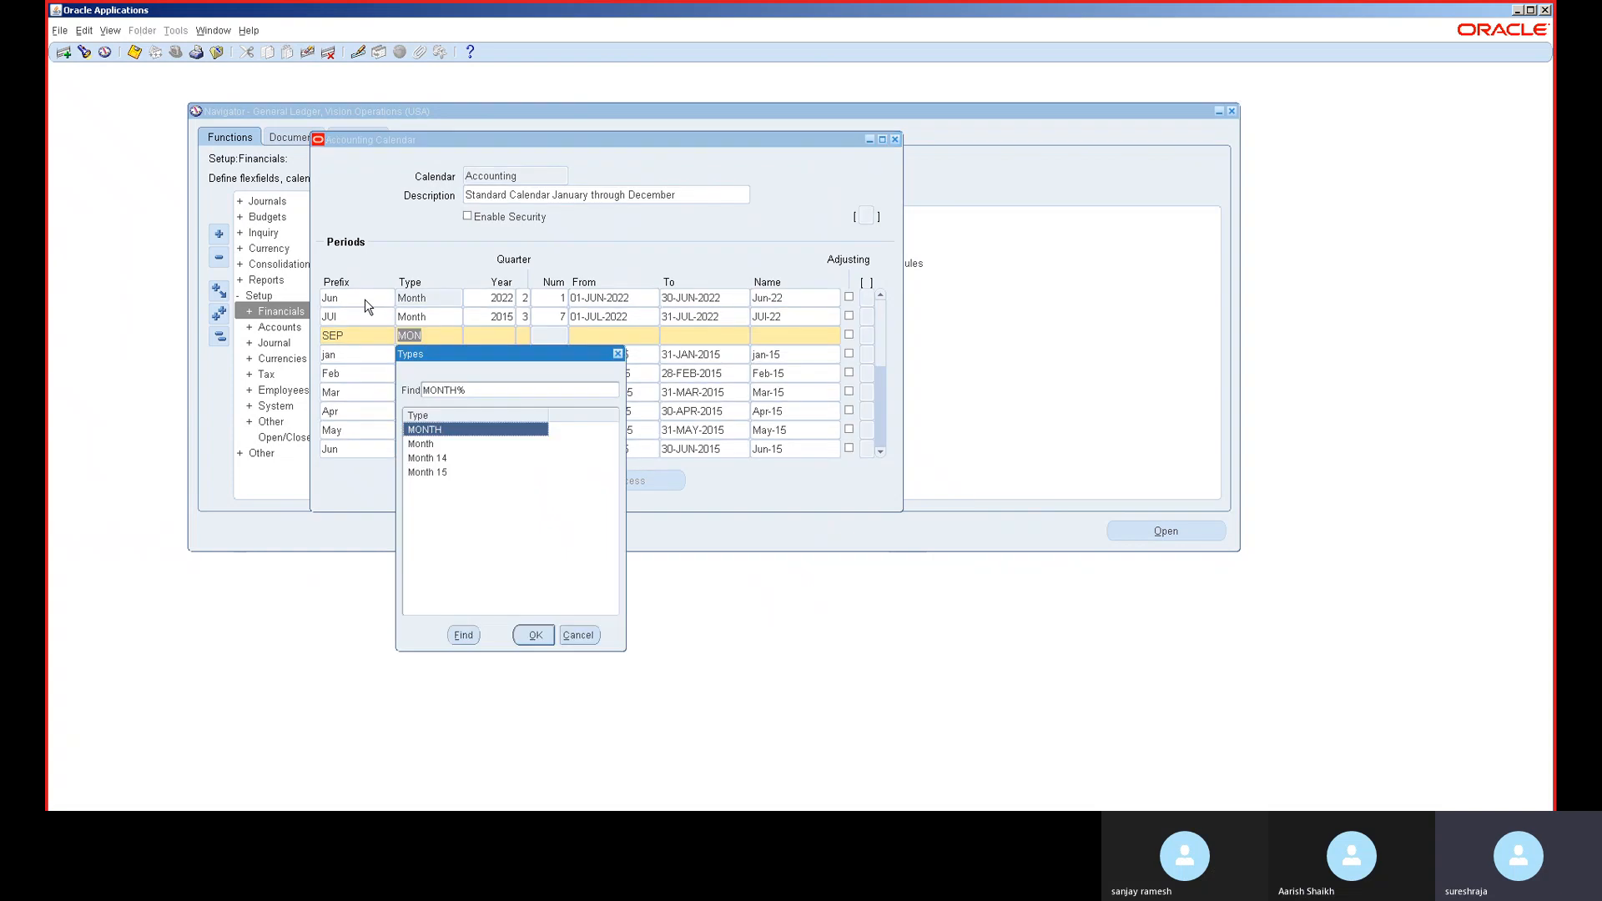
{"action": "key", "text": "Down"}
{"action": "key", "text": "Return"}
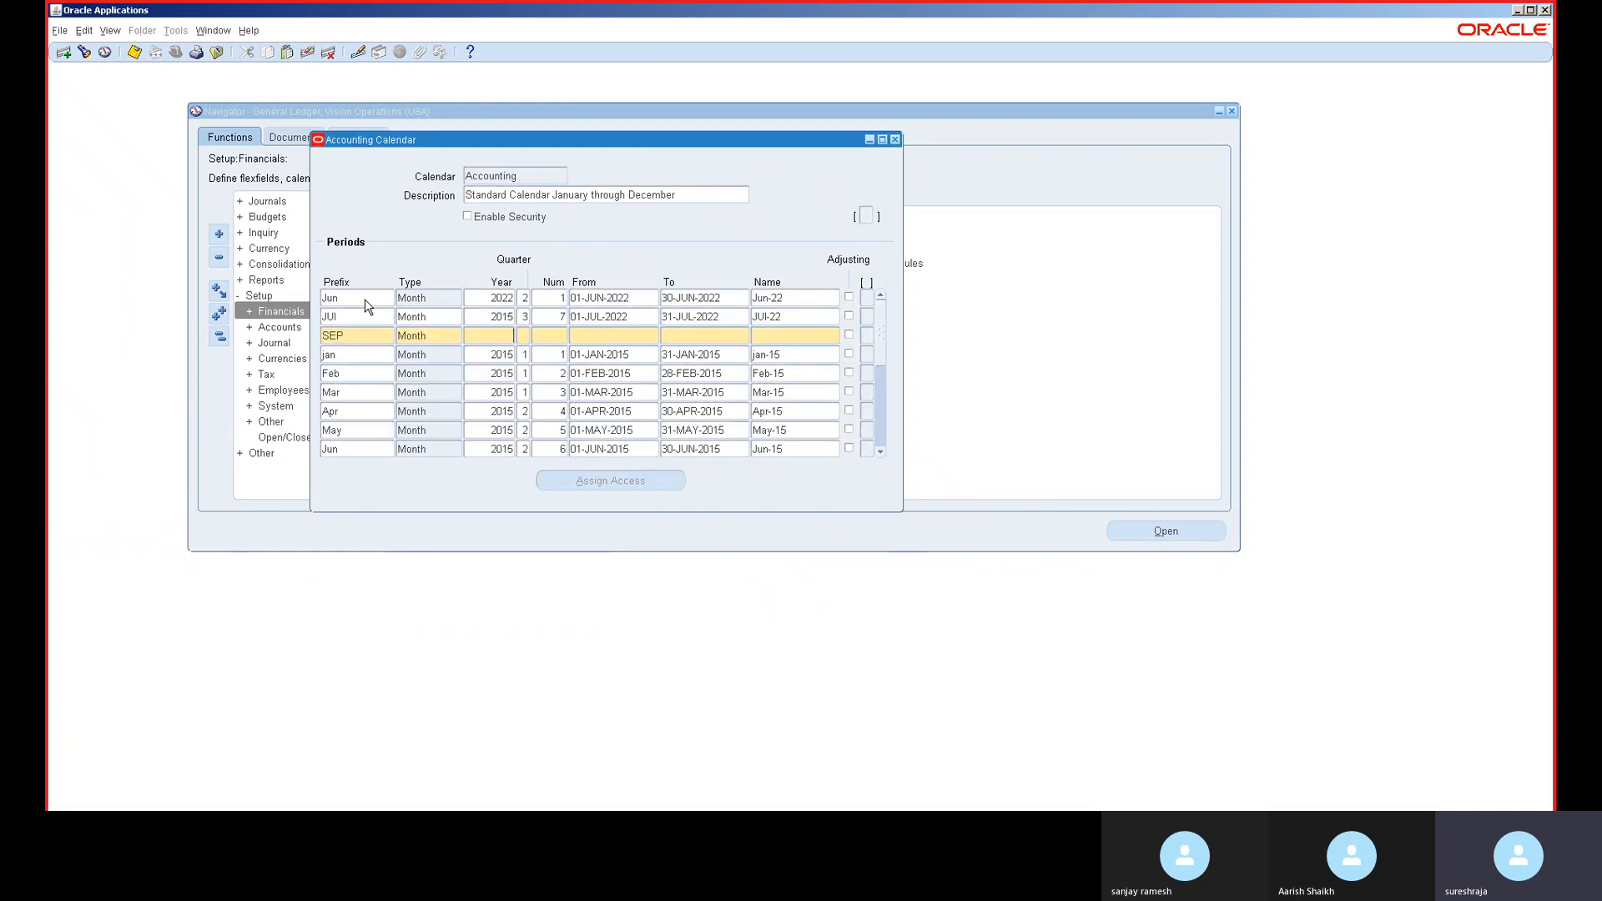
{"action": "type", "text": "201"}
{"action": "type", "text": "5"}
{"action": "type", "text": "8"}
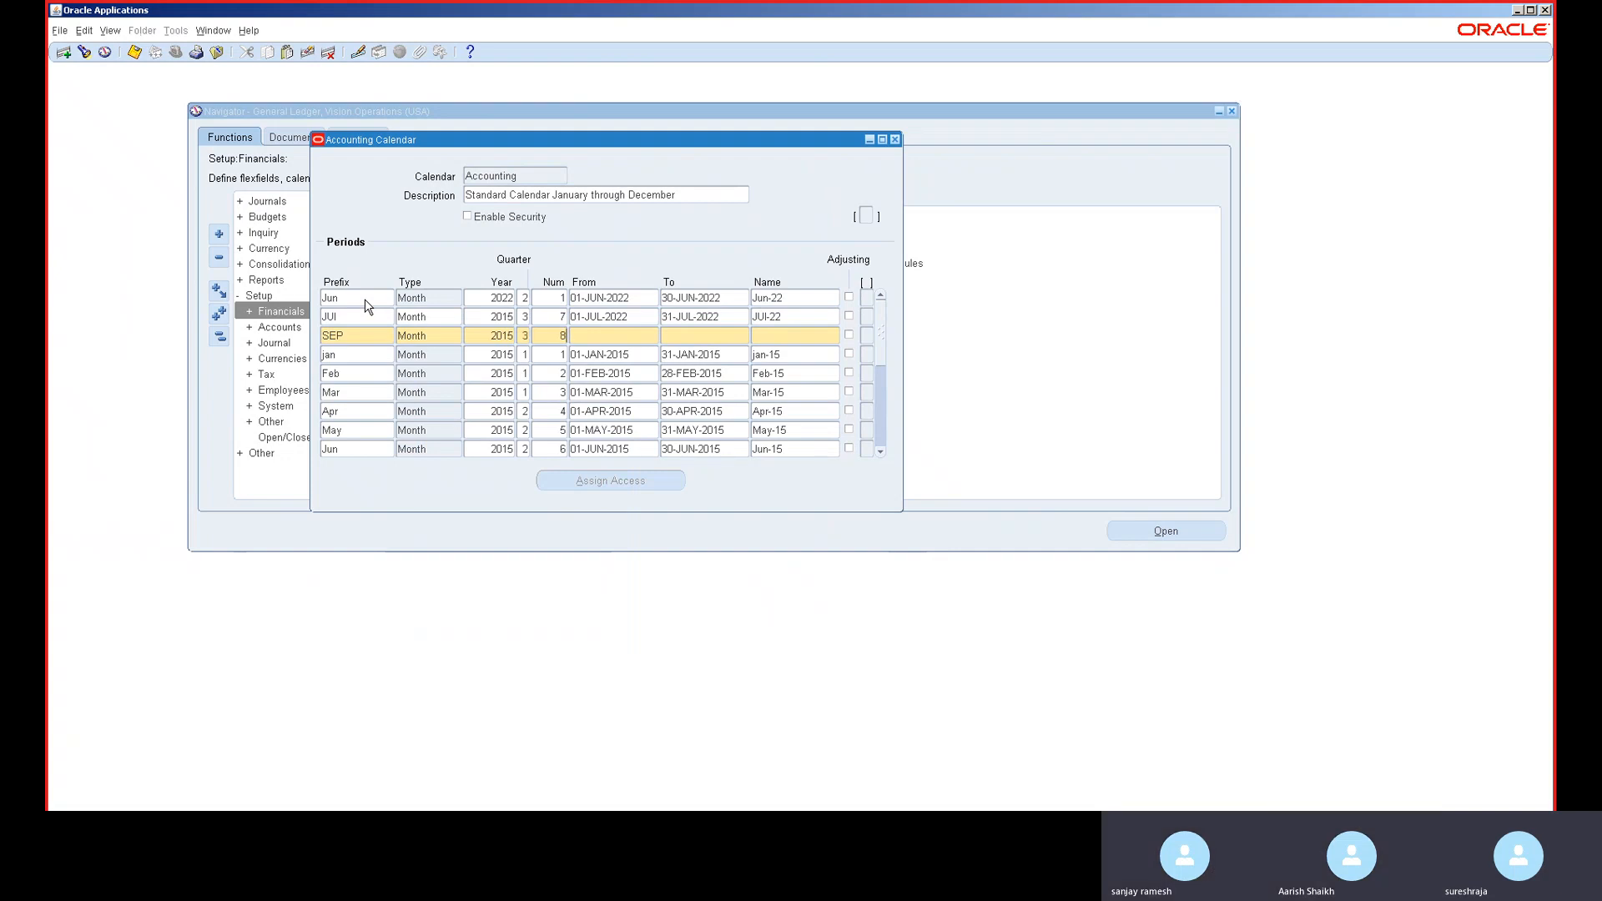
{"action": "key", "text": "BackSpace"}
{"action": "type", "text": "9"}
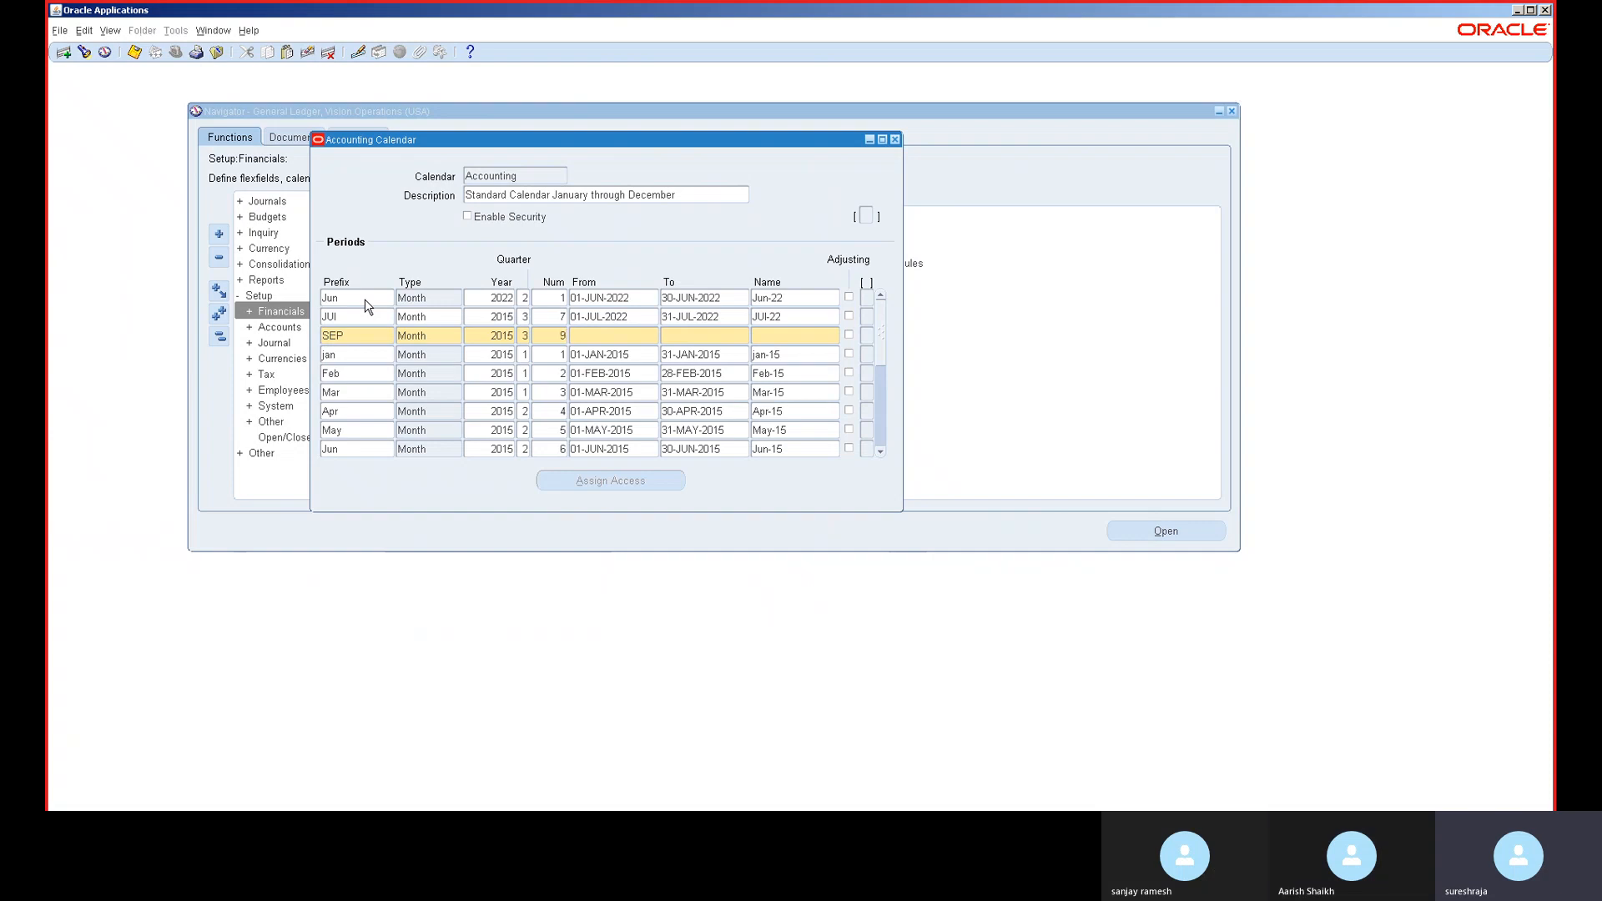
{"action": "key", "text": "Tab"}
{"action": "type", "text": "01-"}
{"action": "type", "text": "SEP-20"}
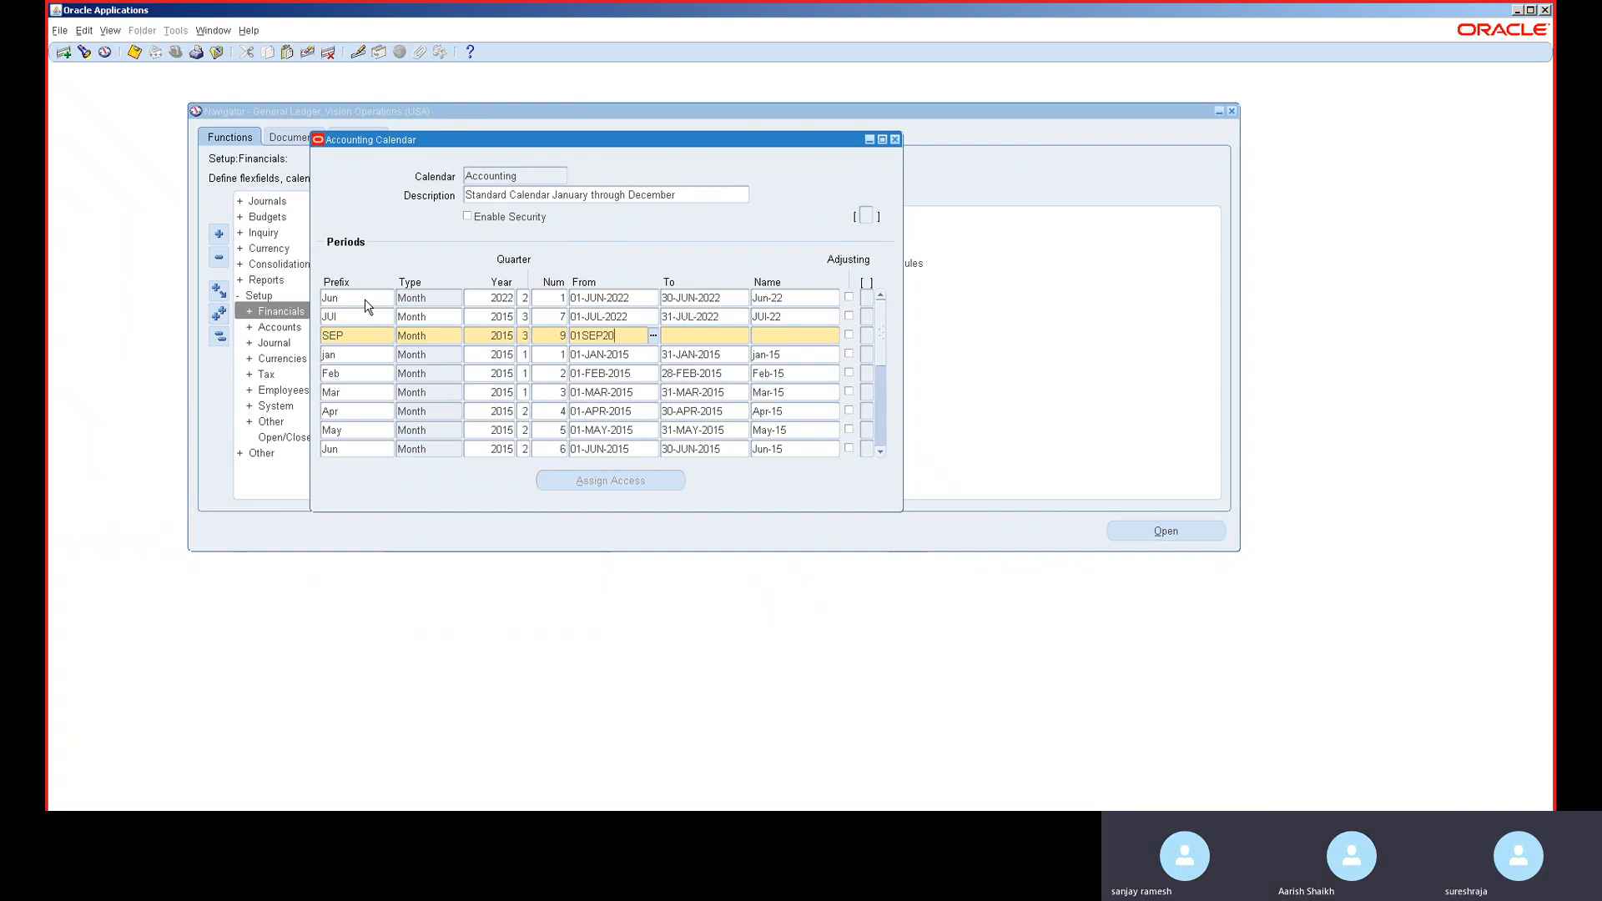
{"action": "type", "text": "22"}
{"action": "key", "text": "Tab"}
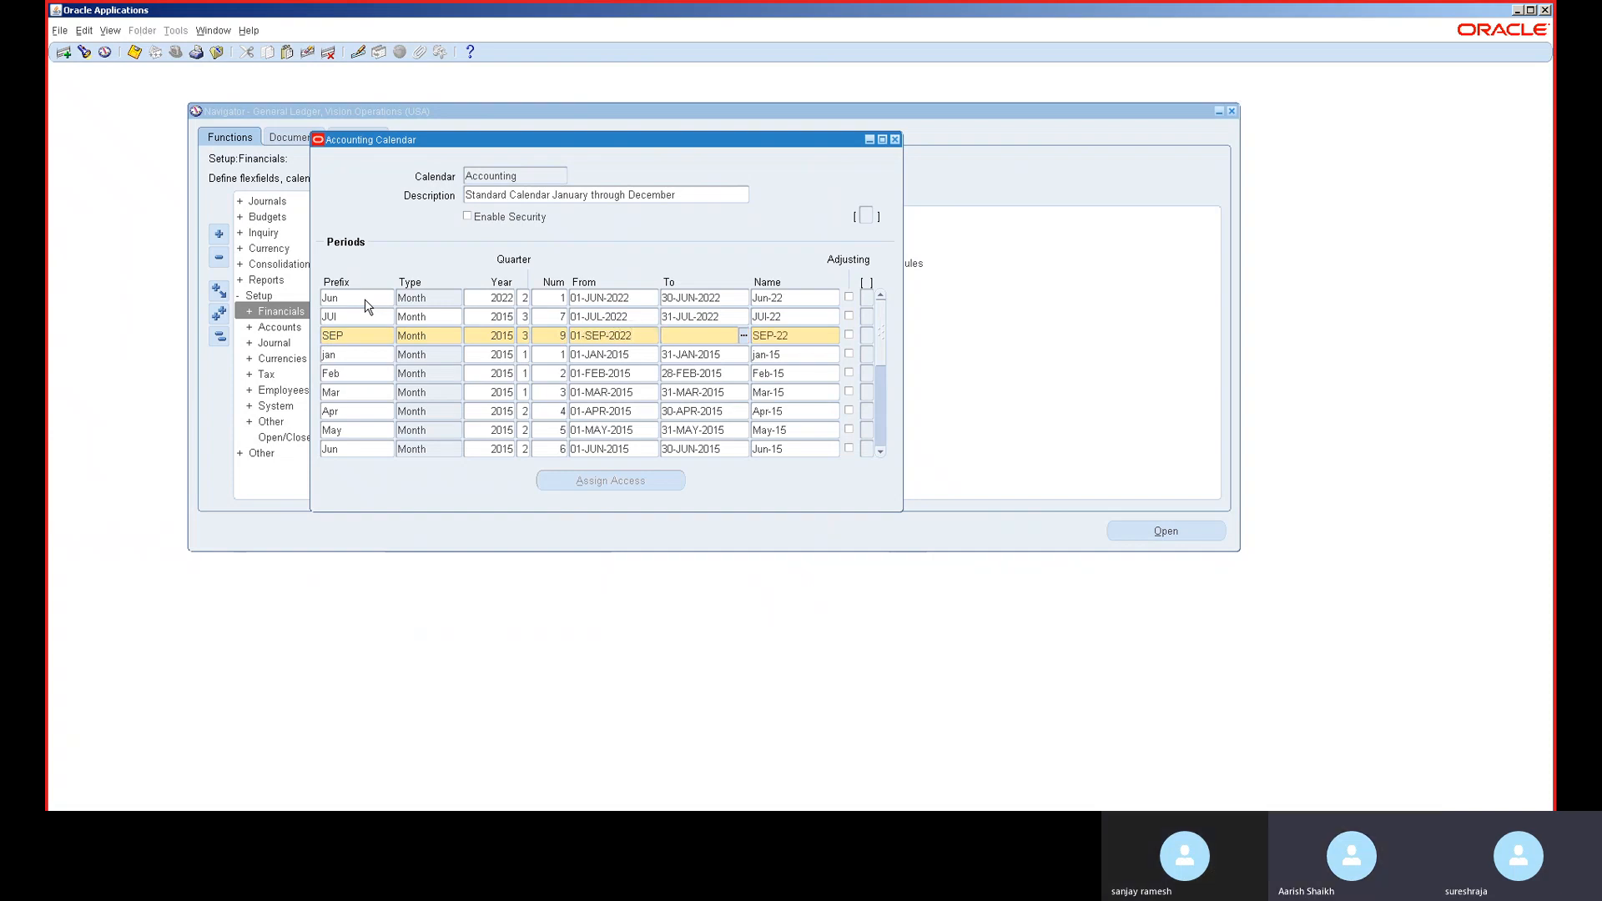
{"action": "type", "text": "30-SEP-"}
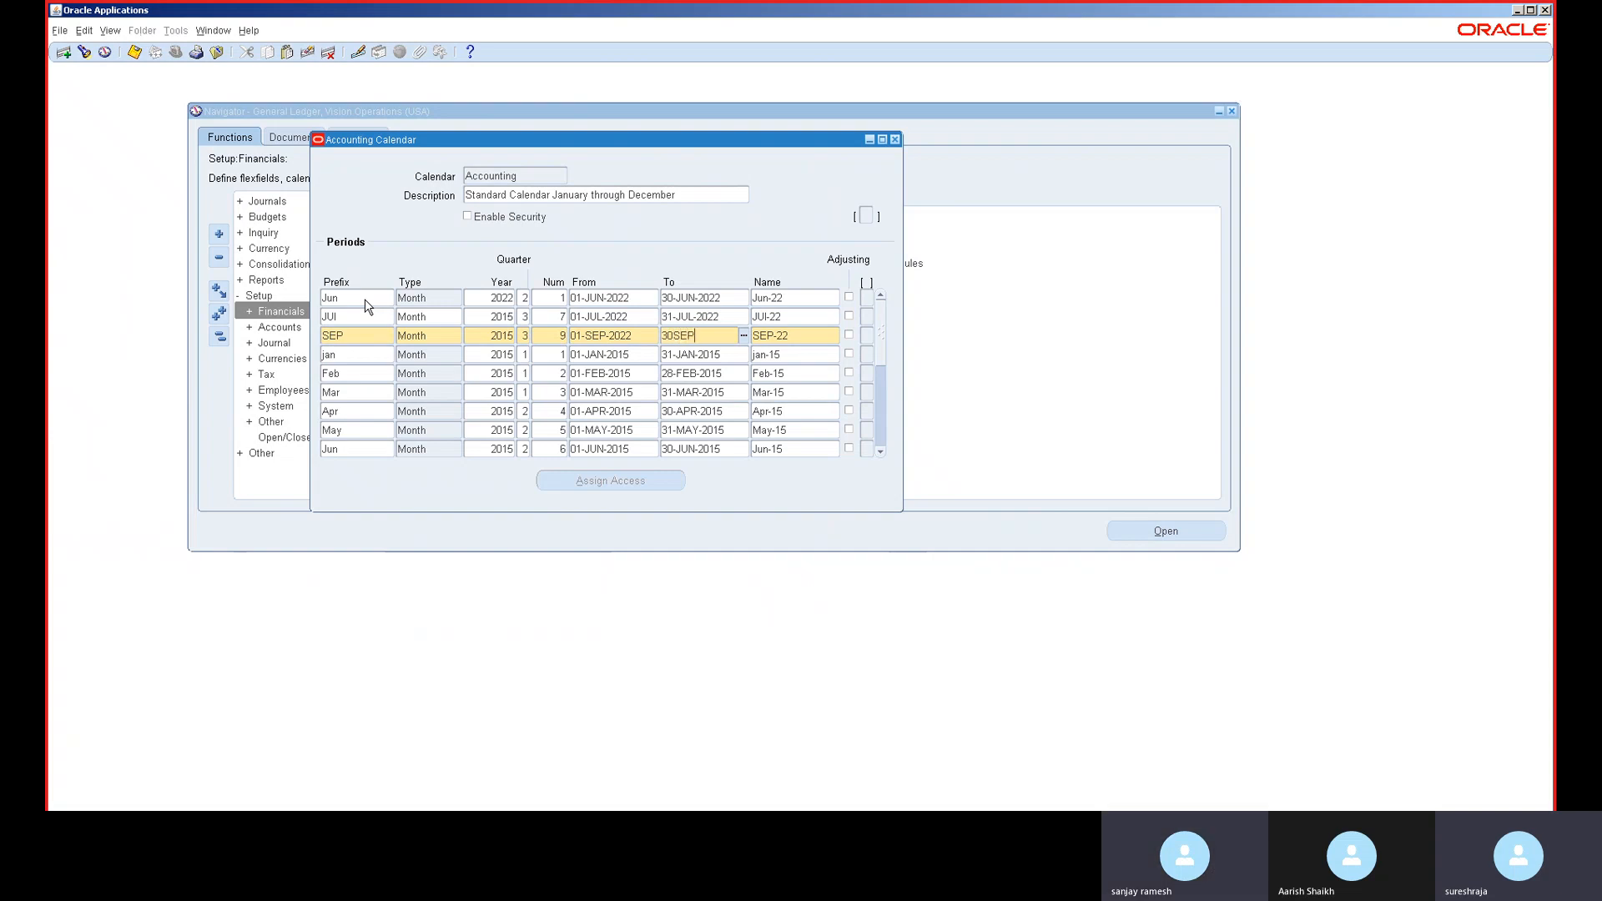
{"action": "type", "text": "2022"}
{"action": "key", "text": "ctrl+Down"}
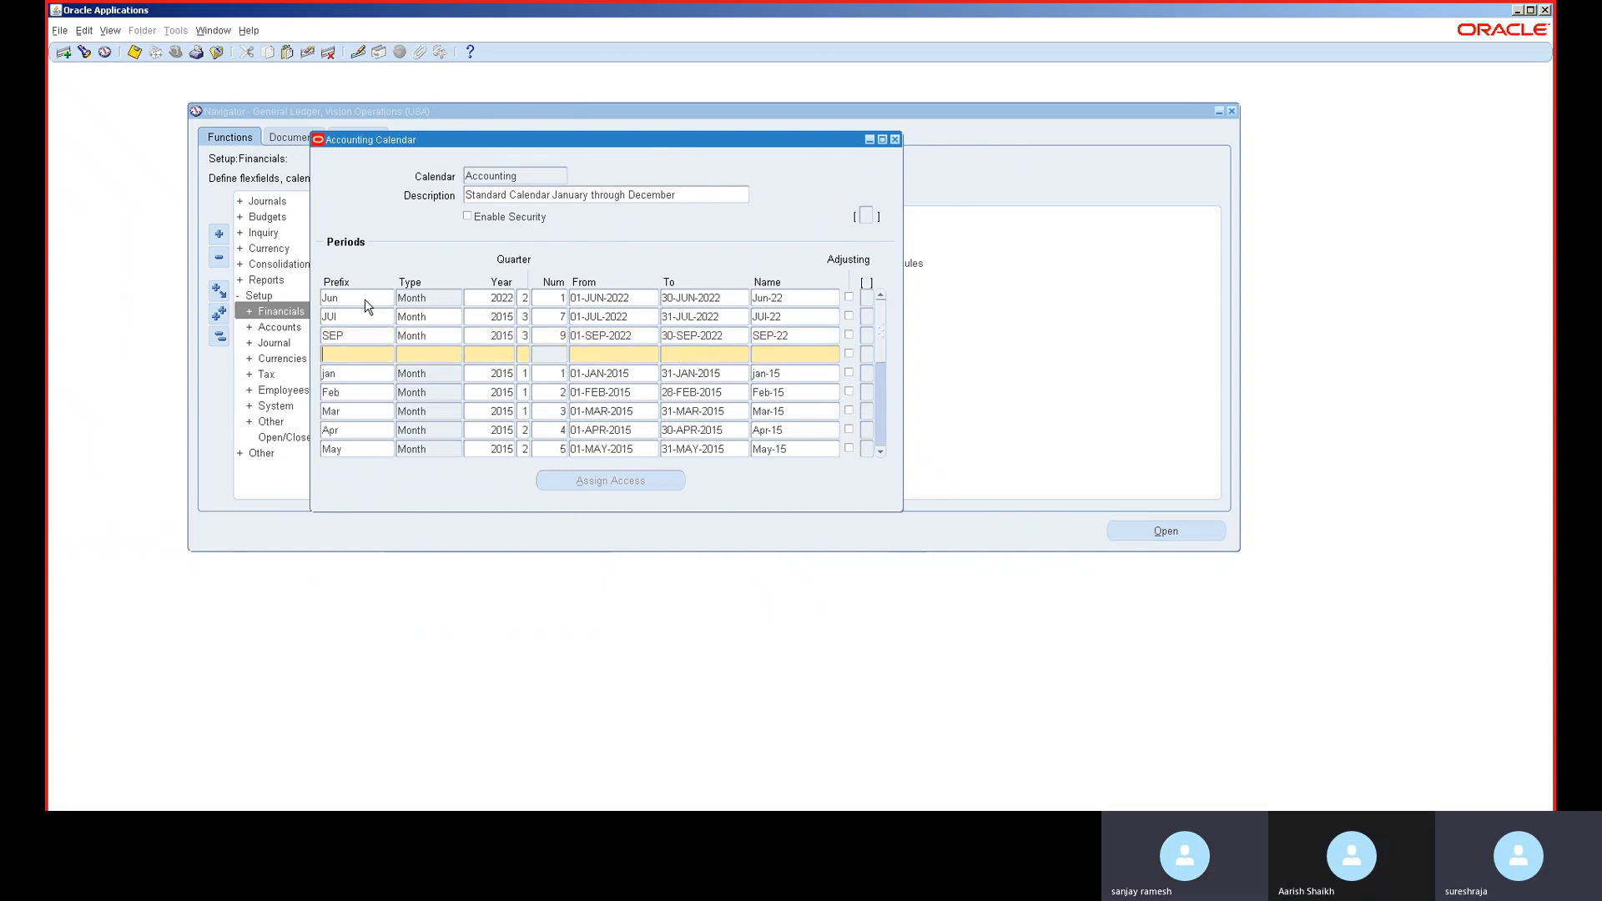
- Add the AUG Month period, year 2015, number 8, 01-AUG-2022 to 31-AUG-2022
{"action": "type", "text": "AUG"}
{"action": "key", "text": "Tab"}
{"action": "type", "text": "MON"}
{"action": "key", "text": "Tab"}
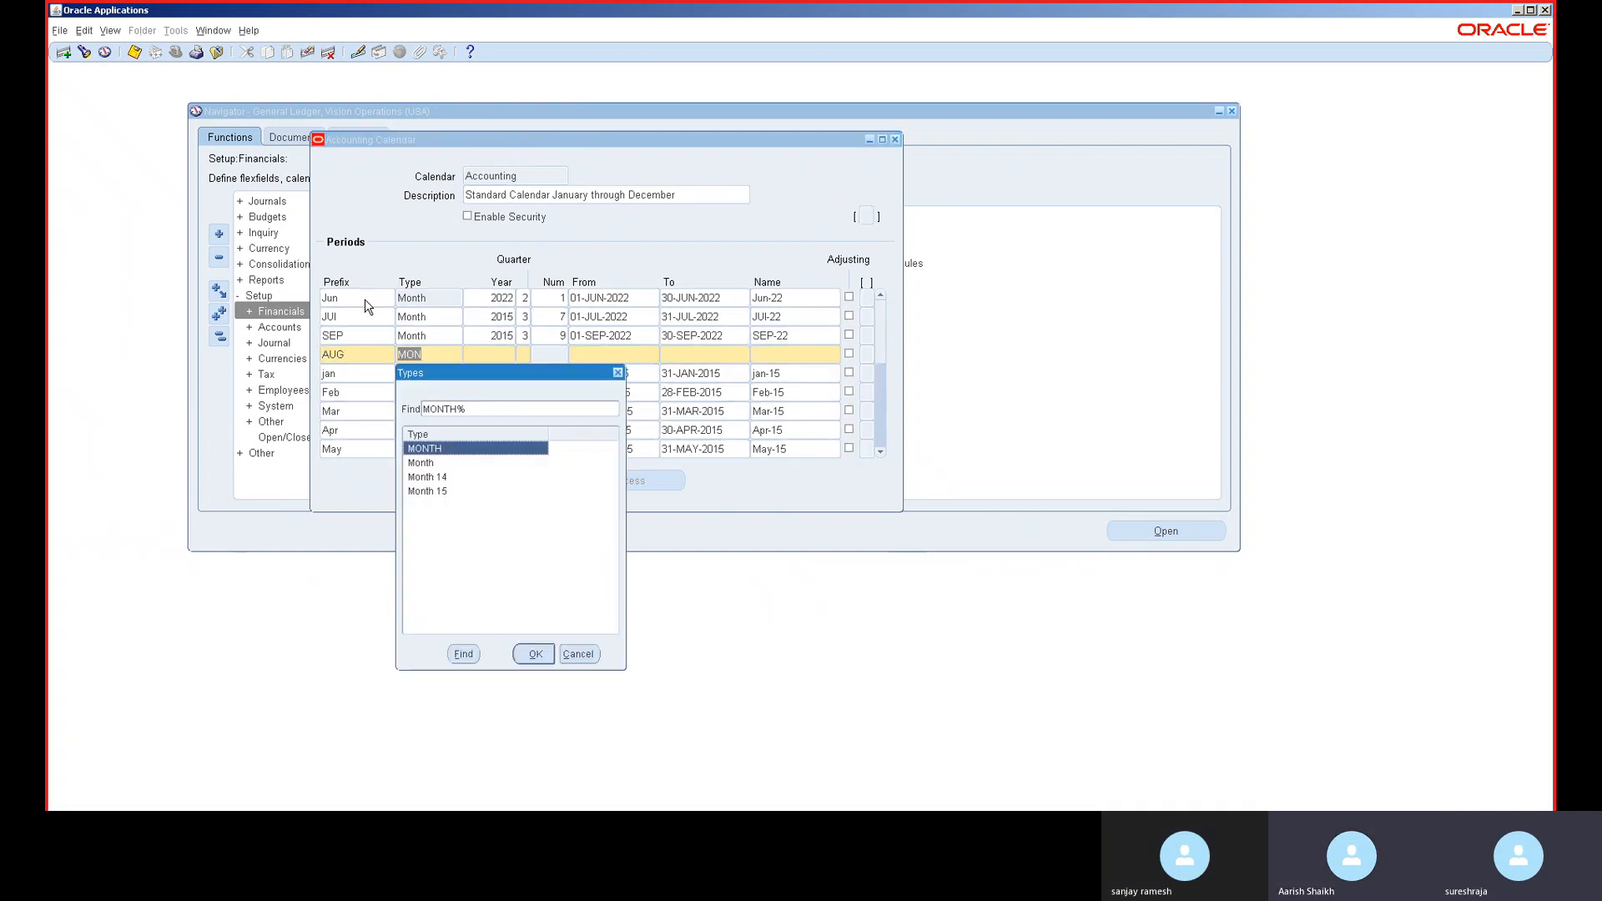
{"action": "key", "text": "Down"}
{"action": "key", "text": "Return"}
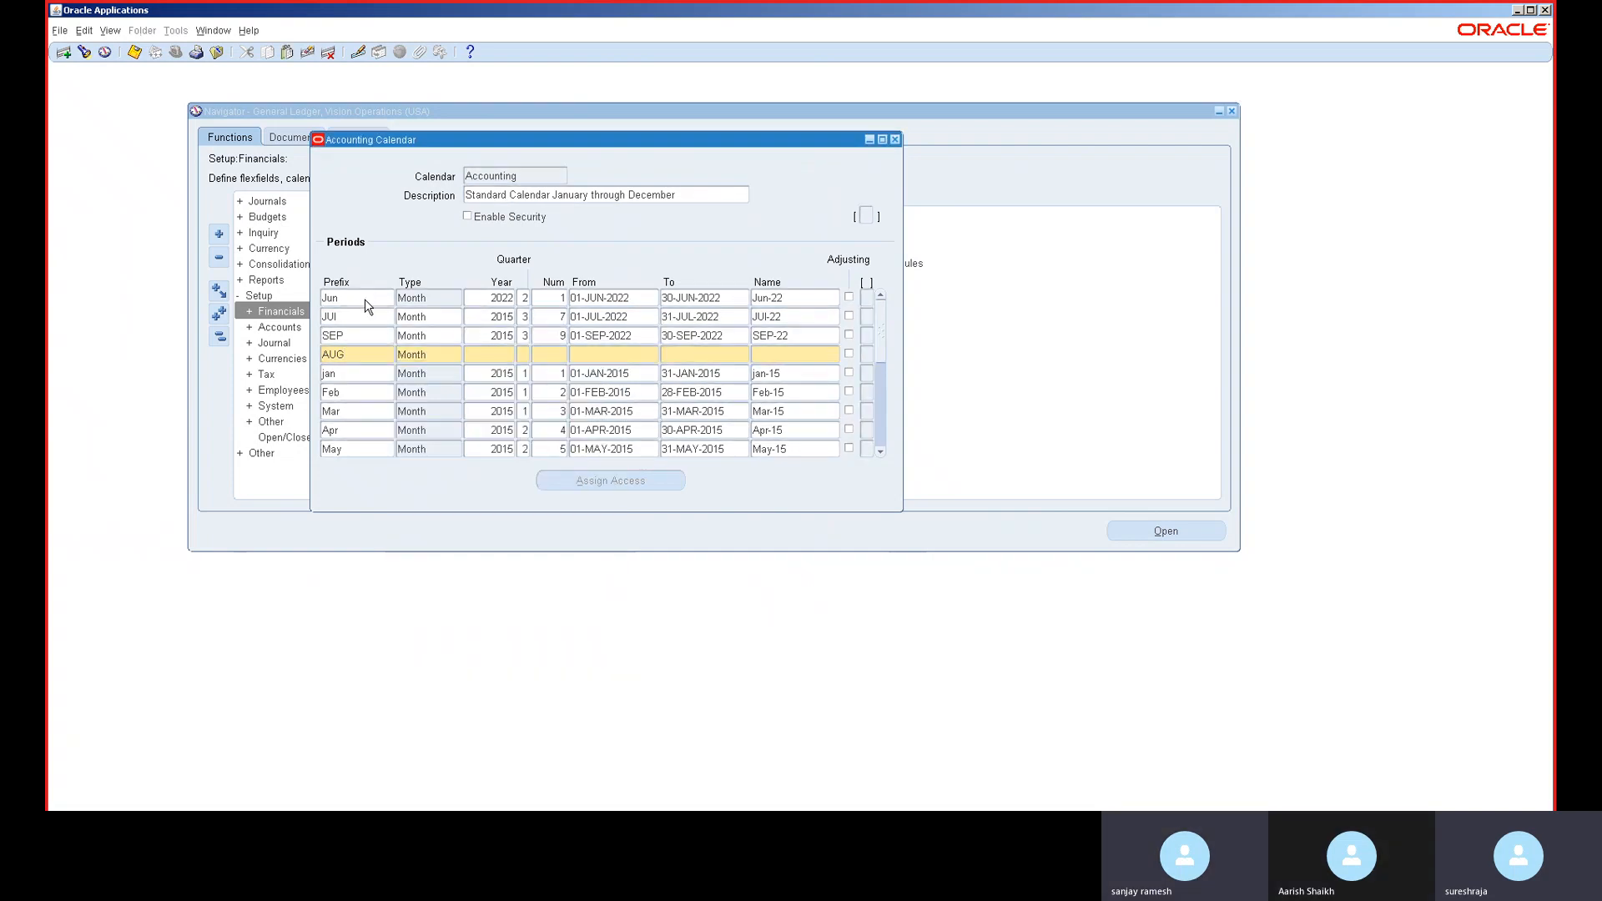
{"action": "type", "text": "2015"}
{"action": "type", "text": "8"}
{"action": "key", "text": "Tab"}
{"action": "type", "text": "01AUG"}
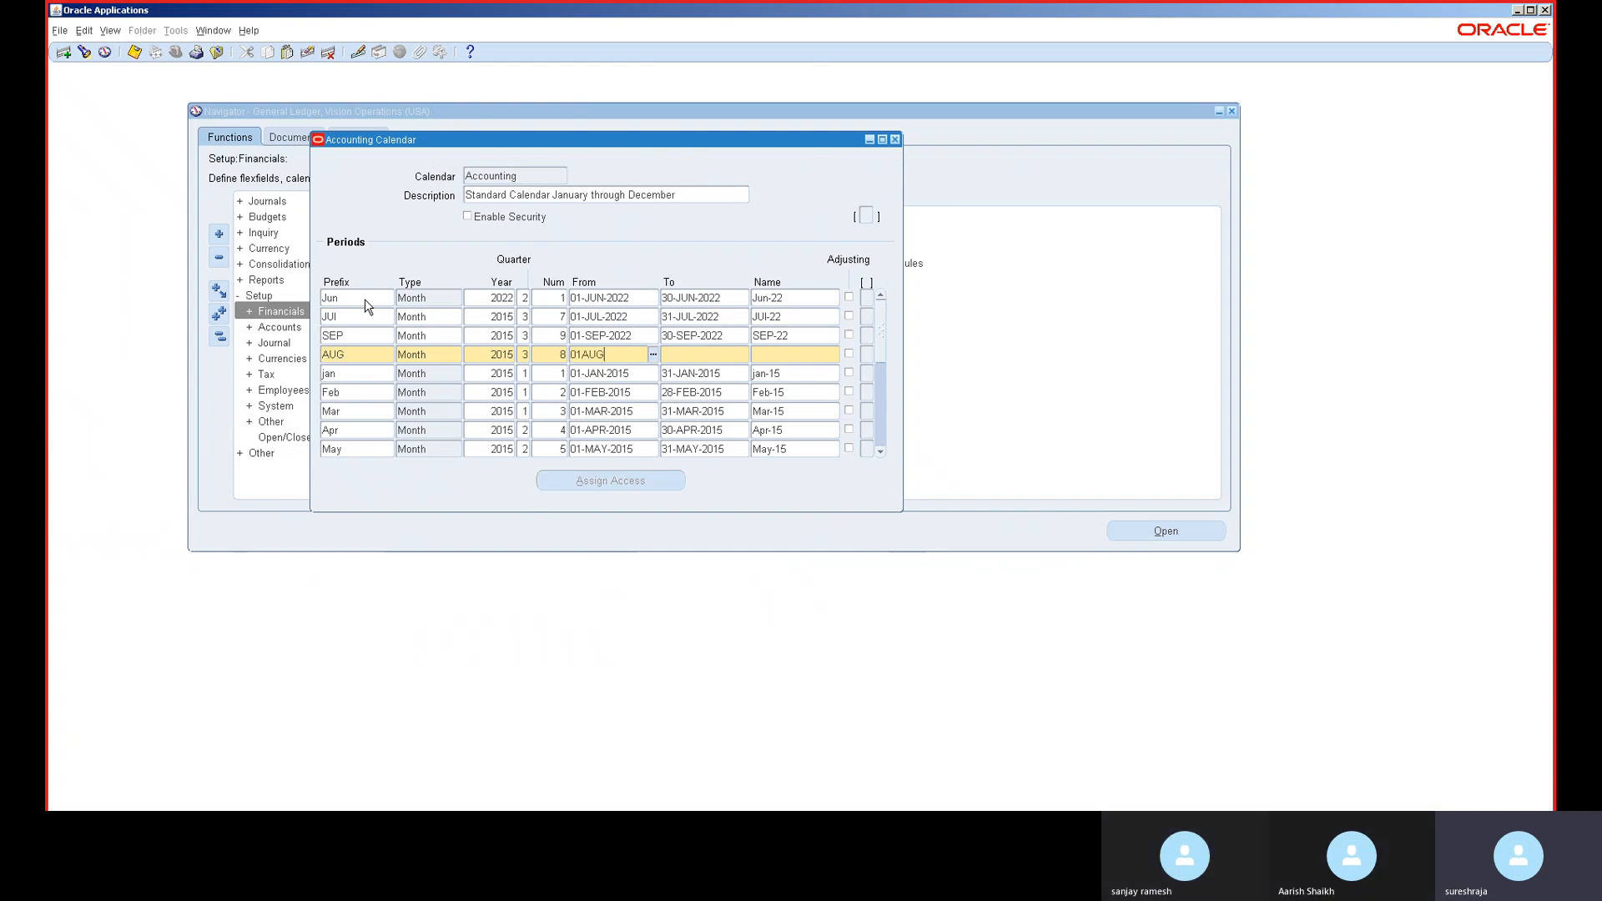
{"action": "type", "text": "2022"}
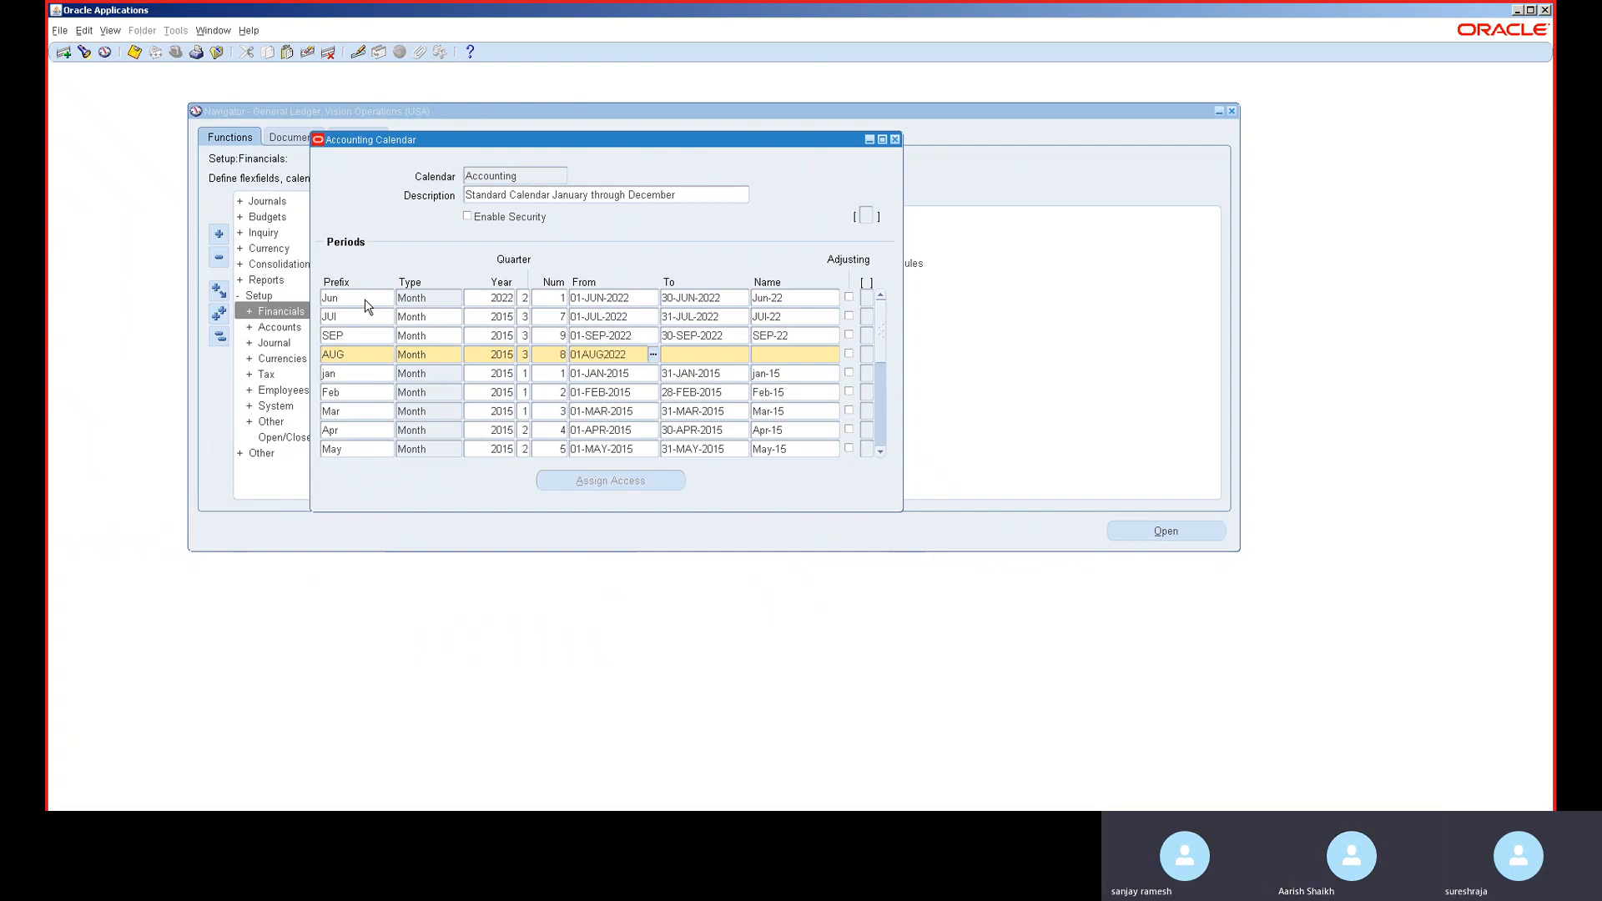
{"action": "key", "text": "Tab"}
{"action": "type", "text": "31-AUG-2"}
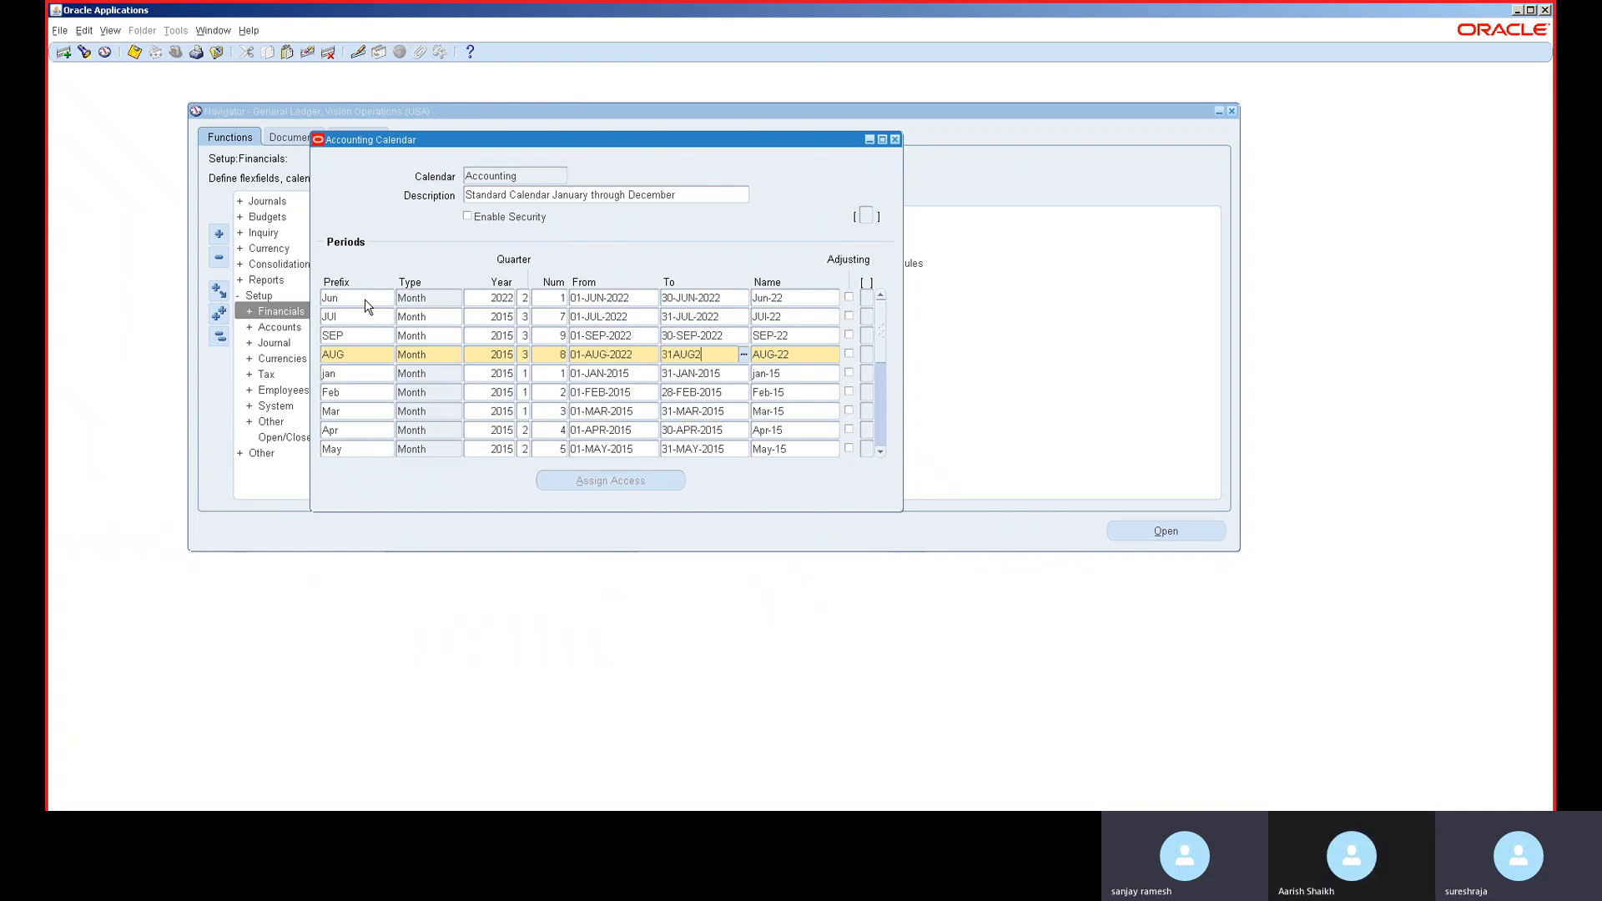
{"action": "type", "text": "022"}
{"action": "key", "text": "ctrl+Down"}
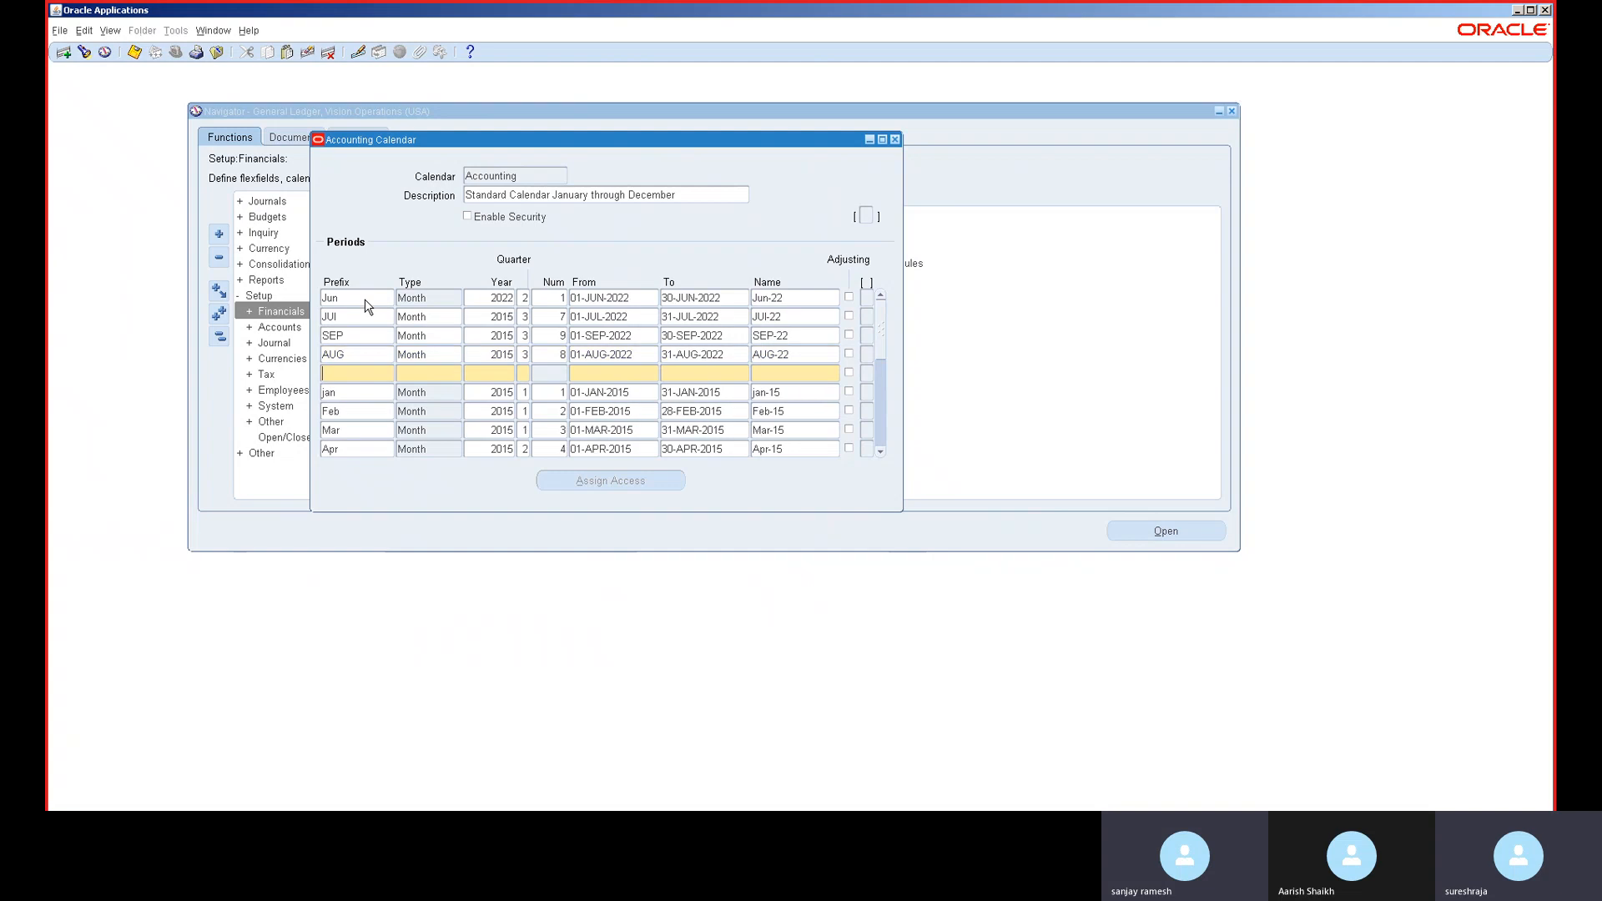
- Add the OCT Month period, year 2015, quarter 4, 01-OCT-2022 to 31-OCT-2022
{"action": "type", "text": "OCT"}
{"action": "key", "text": "Tab"}
{"action": "type", "text": "MONTH"}
{"action": "key", "text": "Tab"}
{"action": "key", "text": "Down"}
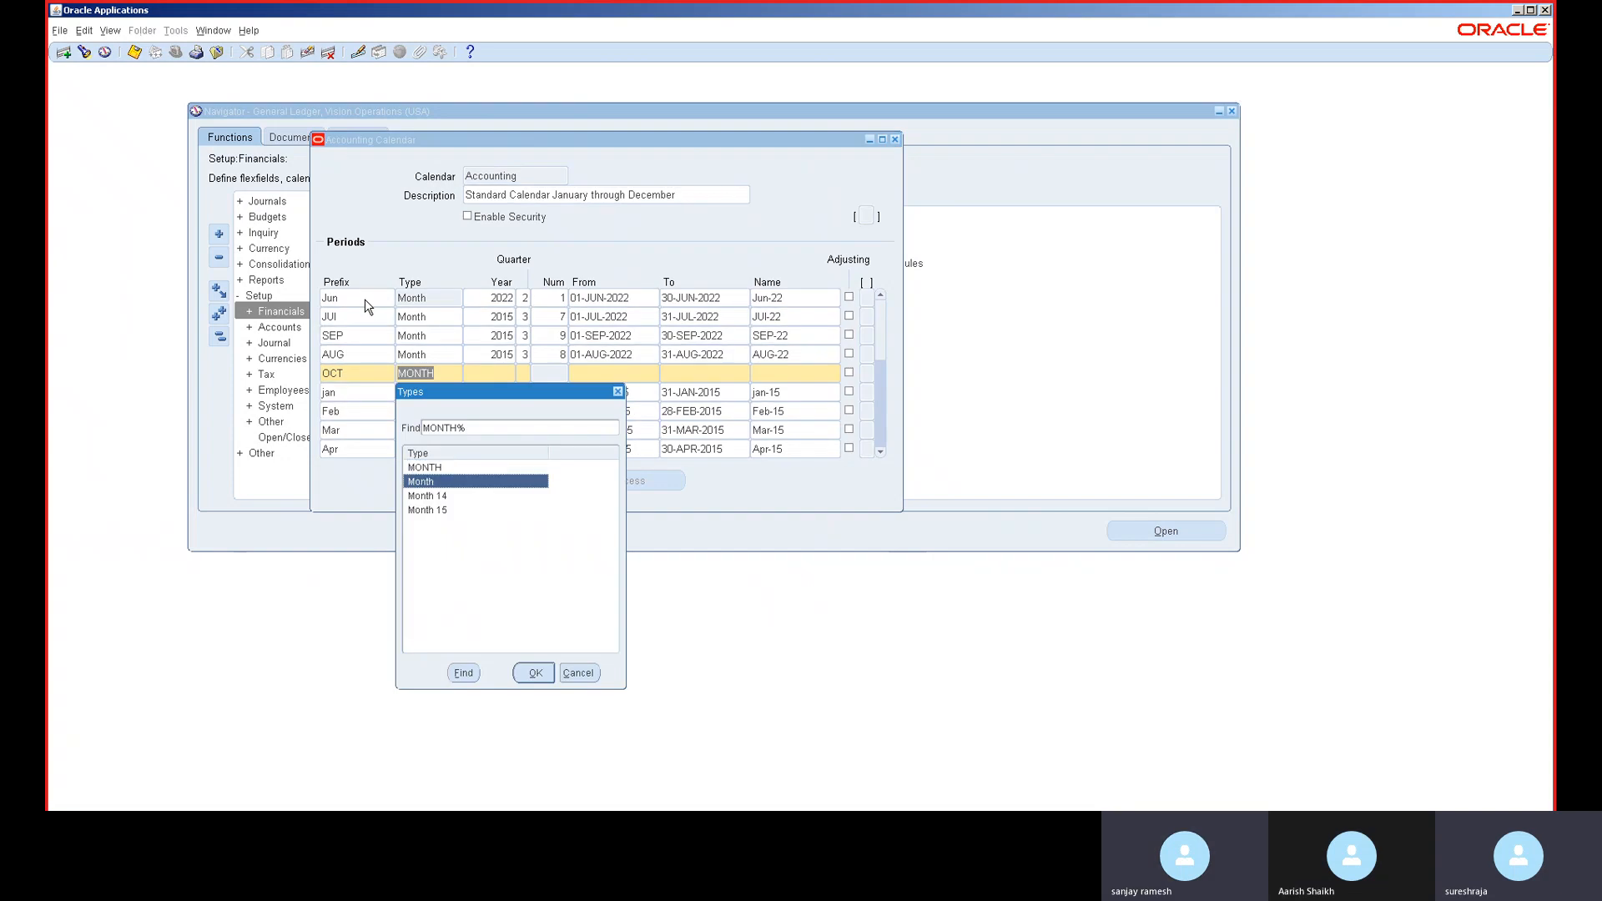
{"action": "key", "text": "Return"}
{"action": "type", "text": "2015"}
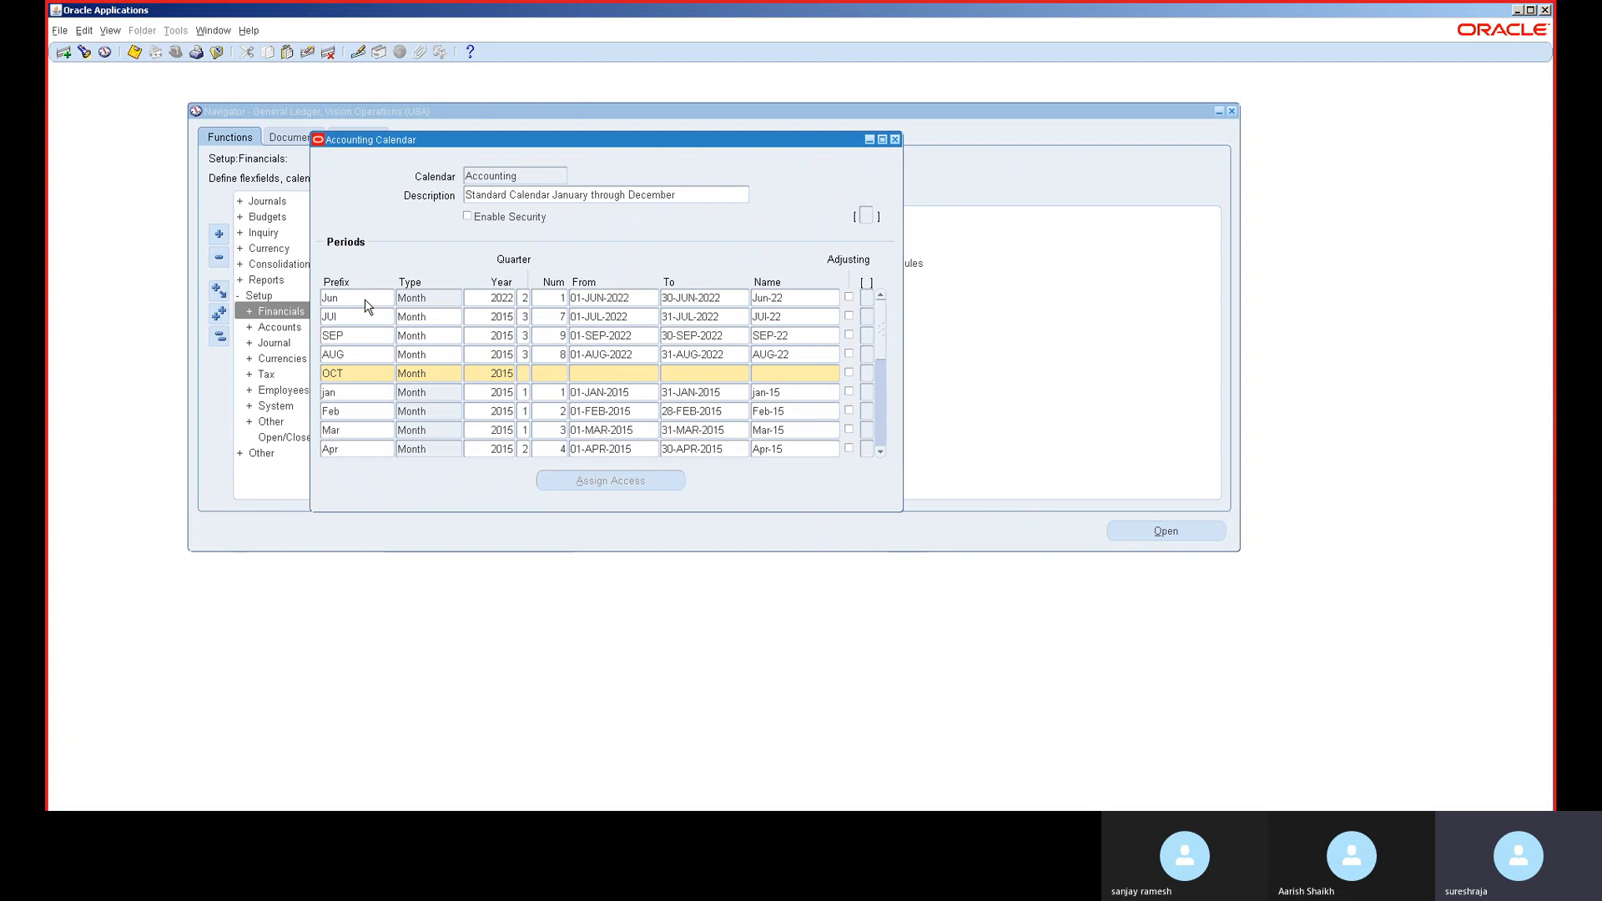
{"action": "key", "text": "Tab"}
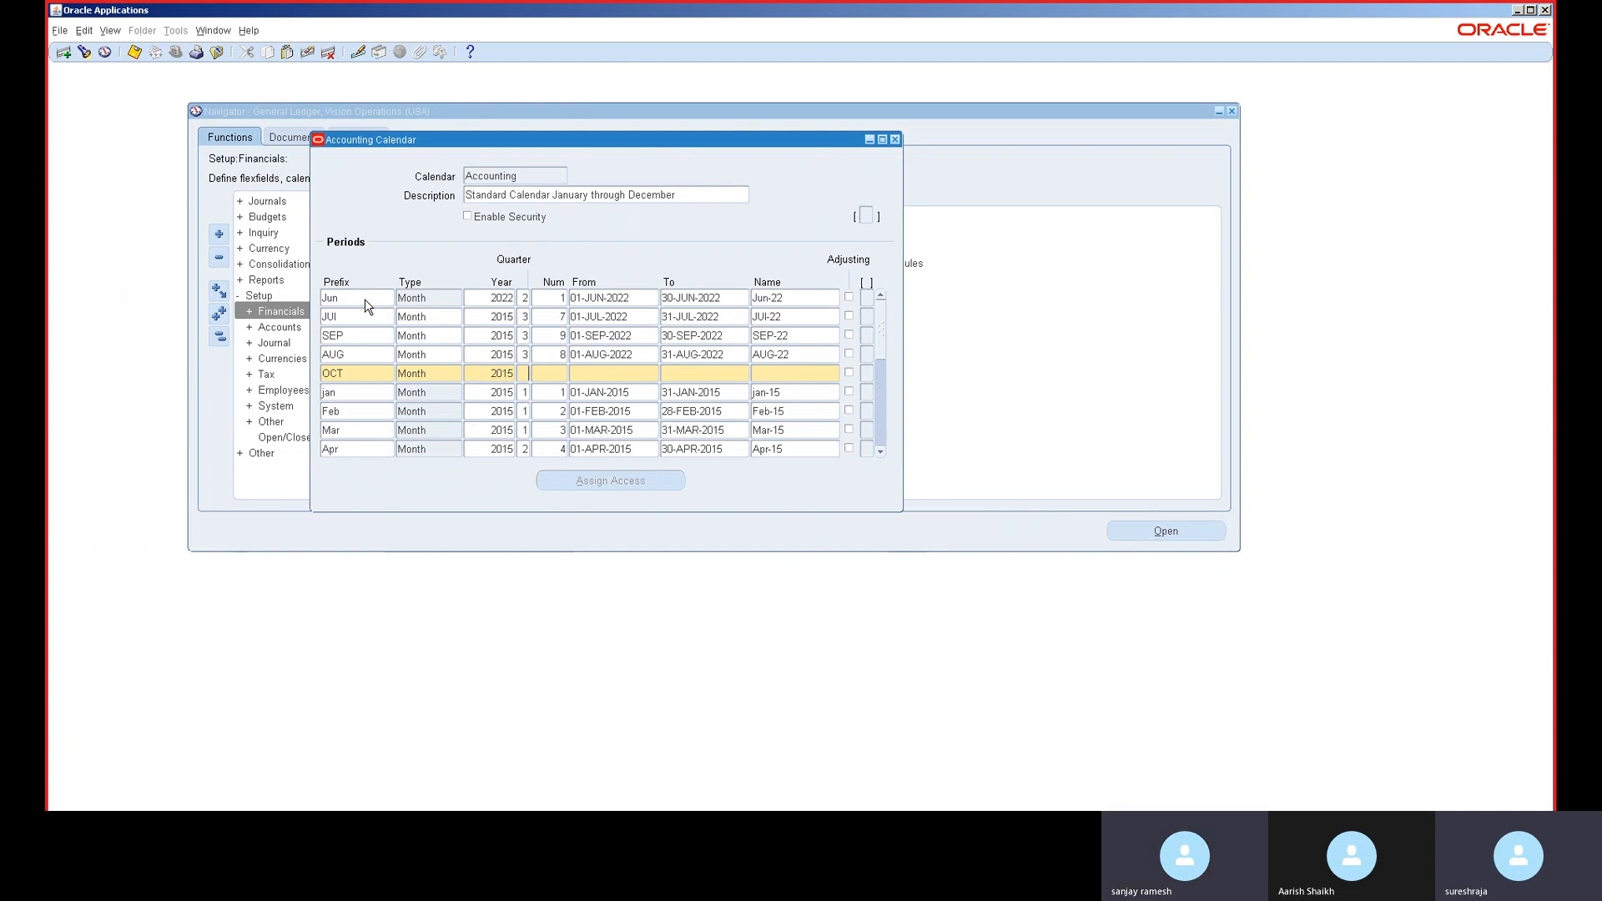
{"action": "type", "text": "4"}
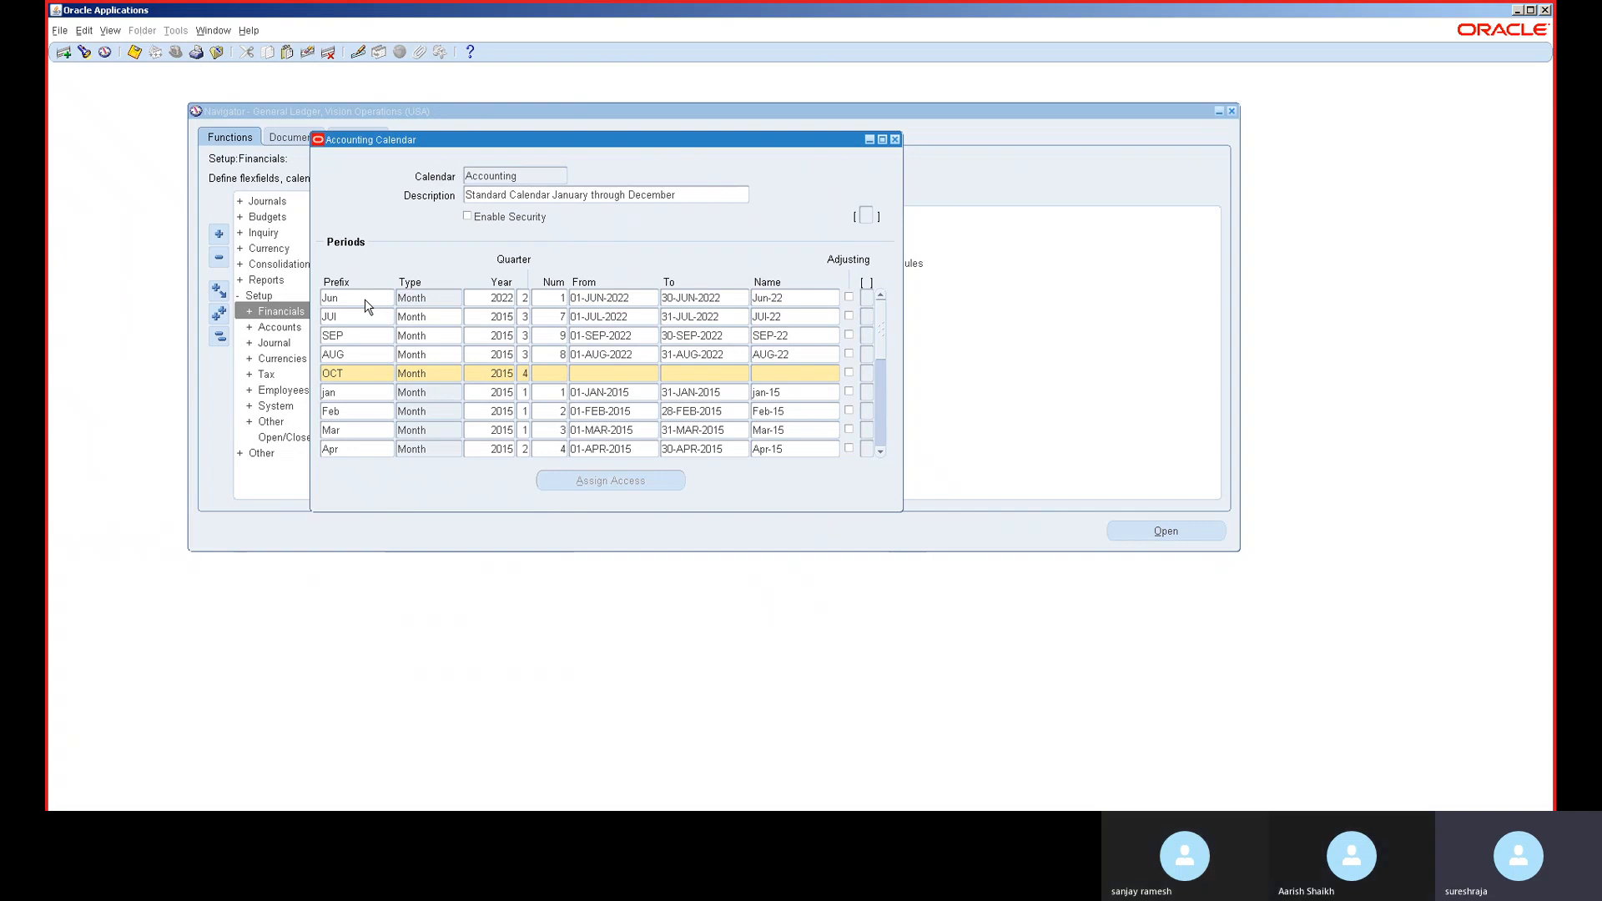
{"action": "key", "text": "Tab"}
{"action": "type", "text": "1"}
{"action": "key", "text": "Tab"}
{"action": "type", "text": "01-OCT-"}
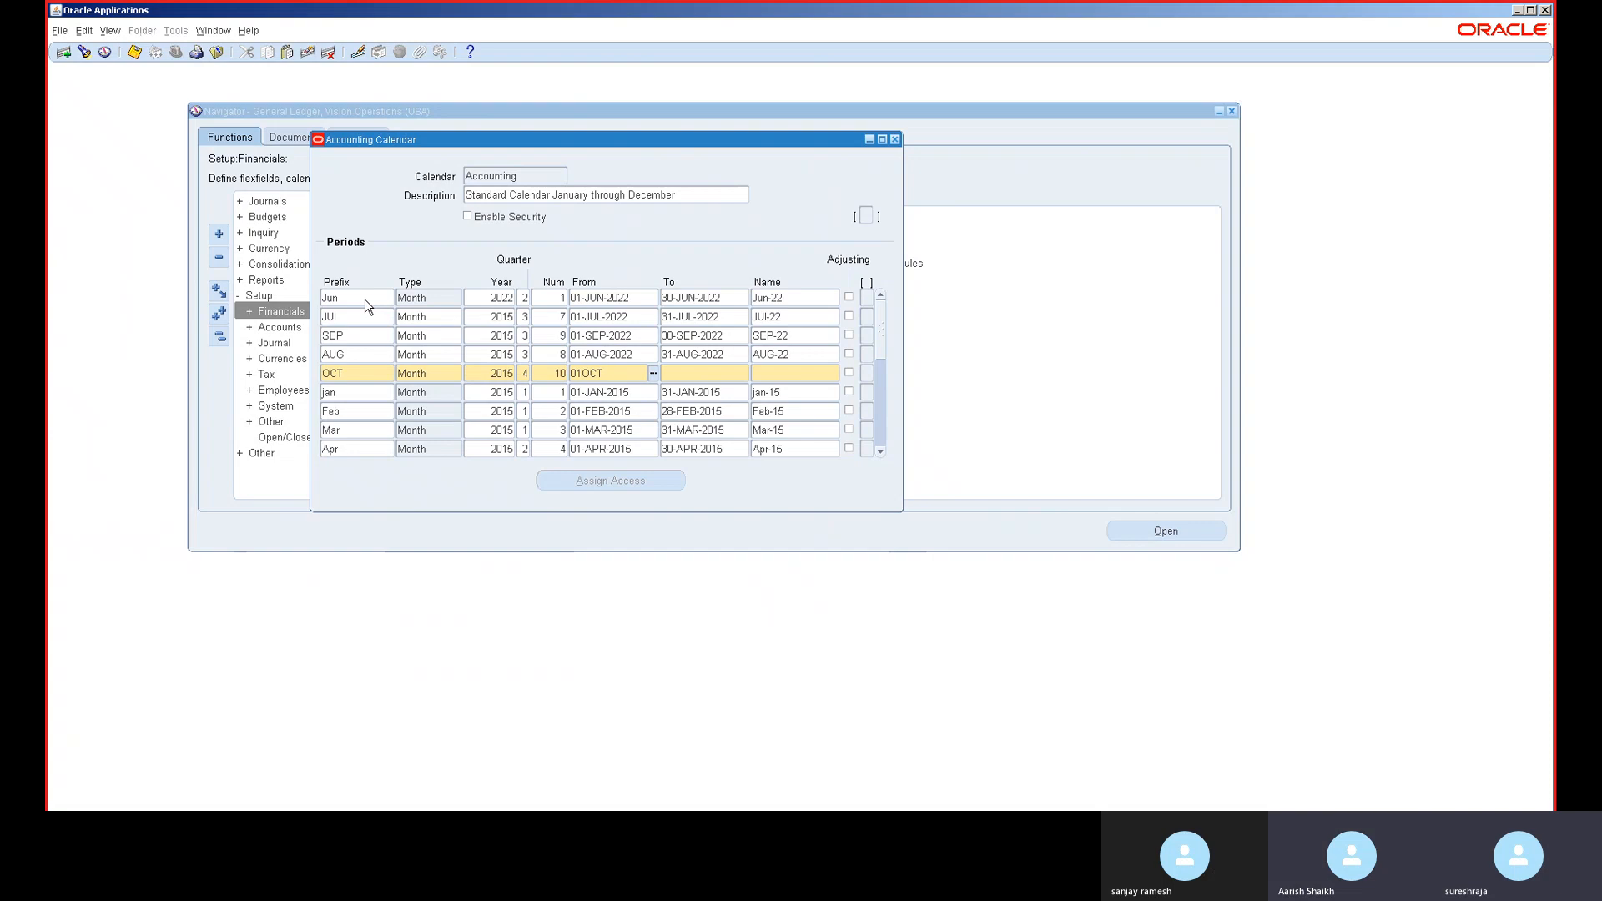
{"action": "type", "text": "2022"}
{"action": "key", "text": "Tab"}
{"action": "type", "text": "3"}
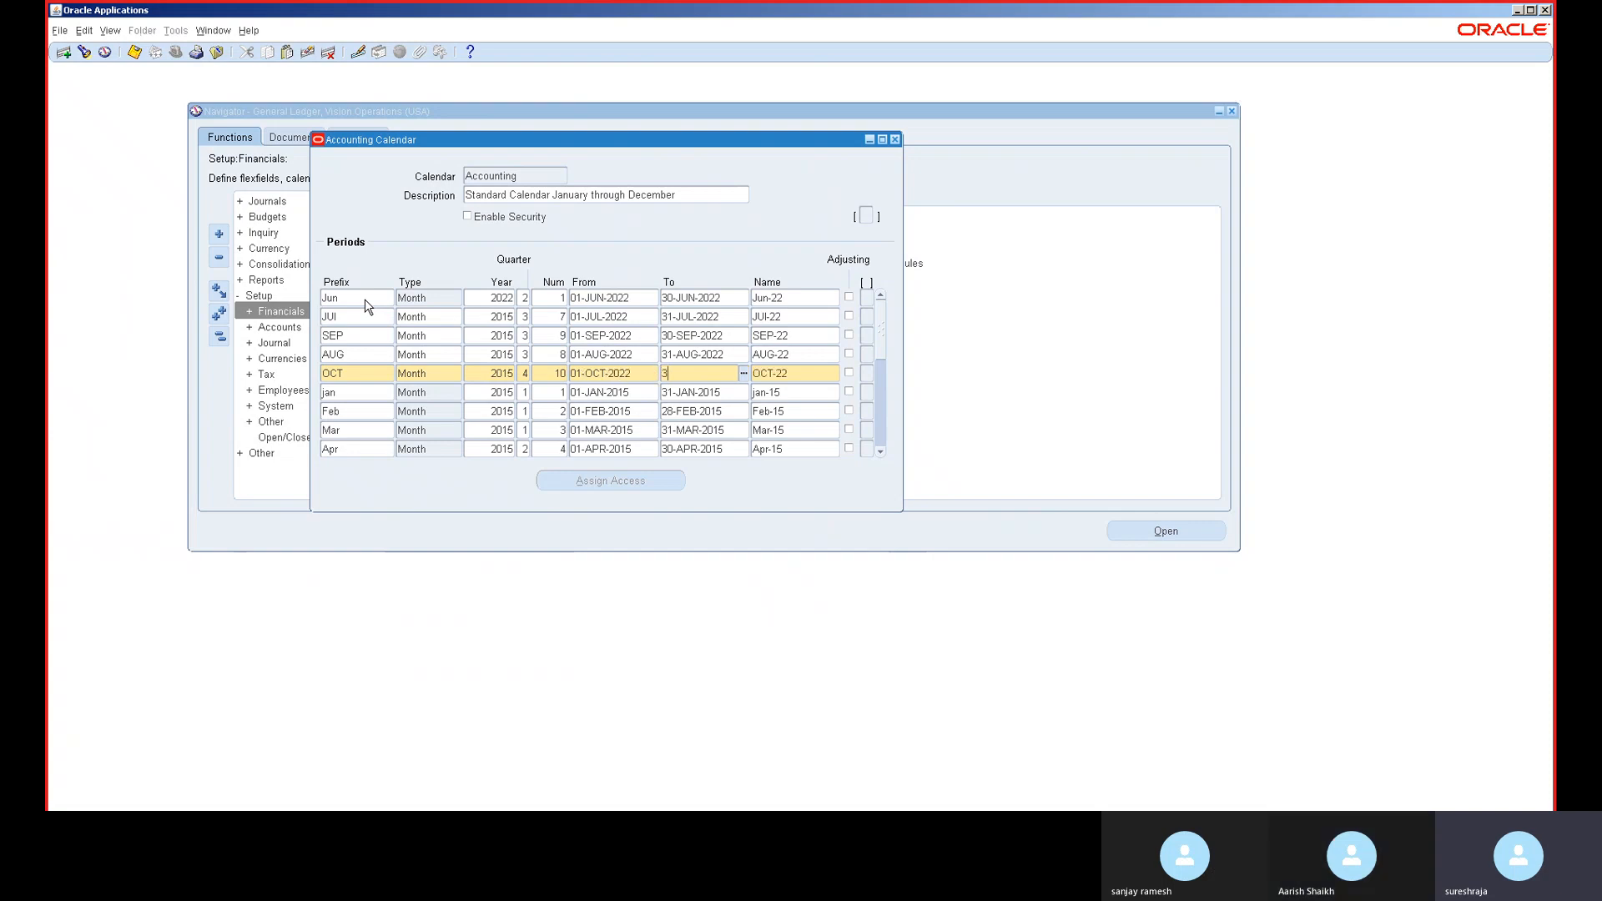
{"action": "type", "text": "1-OCT-2022"}
{"action": "key", "text": "Tab"}
{"action": "key", "text": "ctrl+Down"}
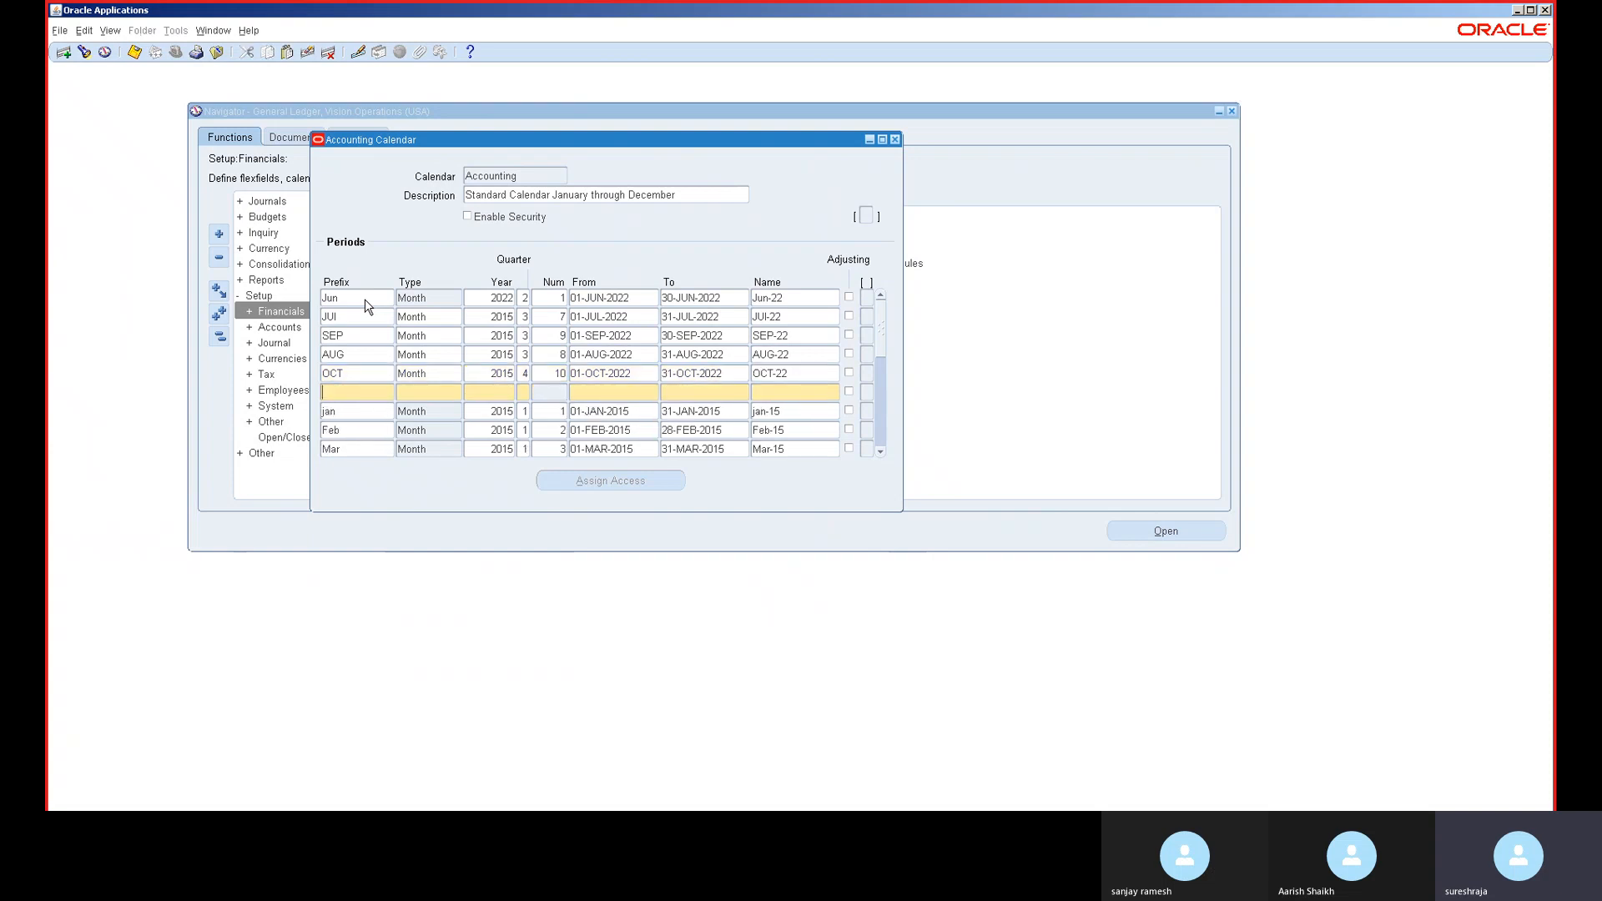
- Fill in the NOV Month period: year 2015, number 11, 01-NOV-2022 to 30-NOV-2022
{"action": "type", "text": "NOV"}
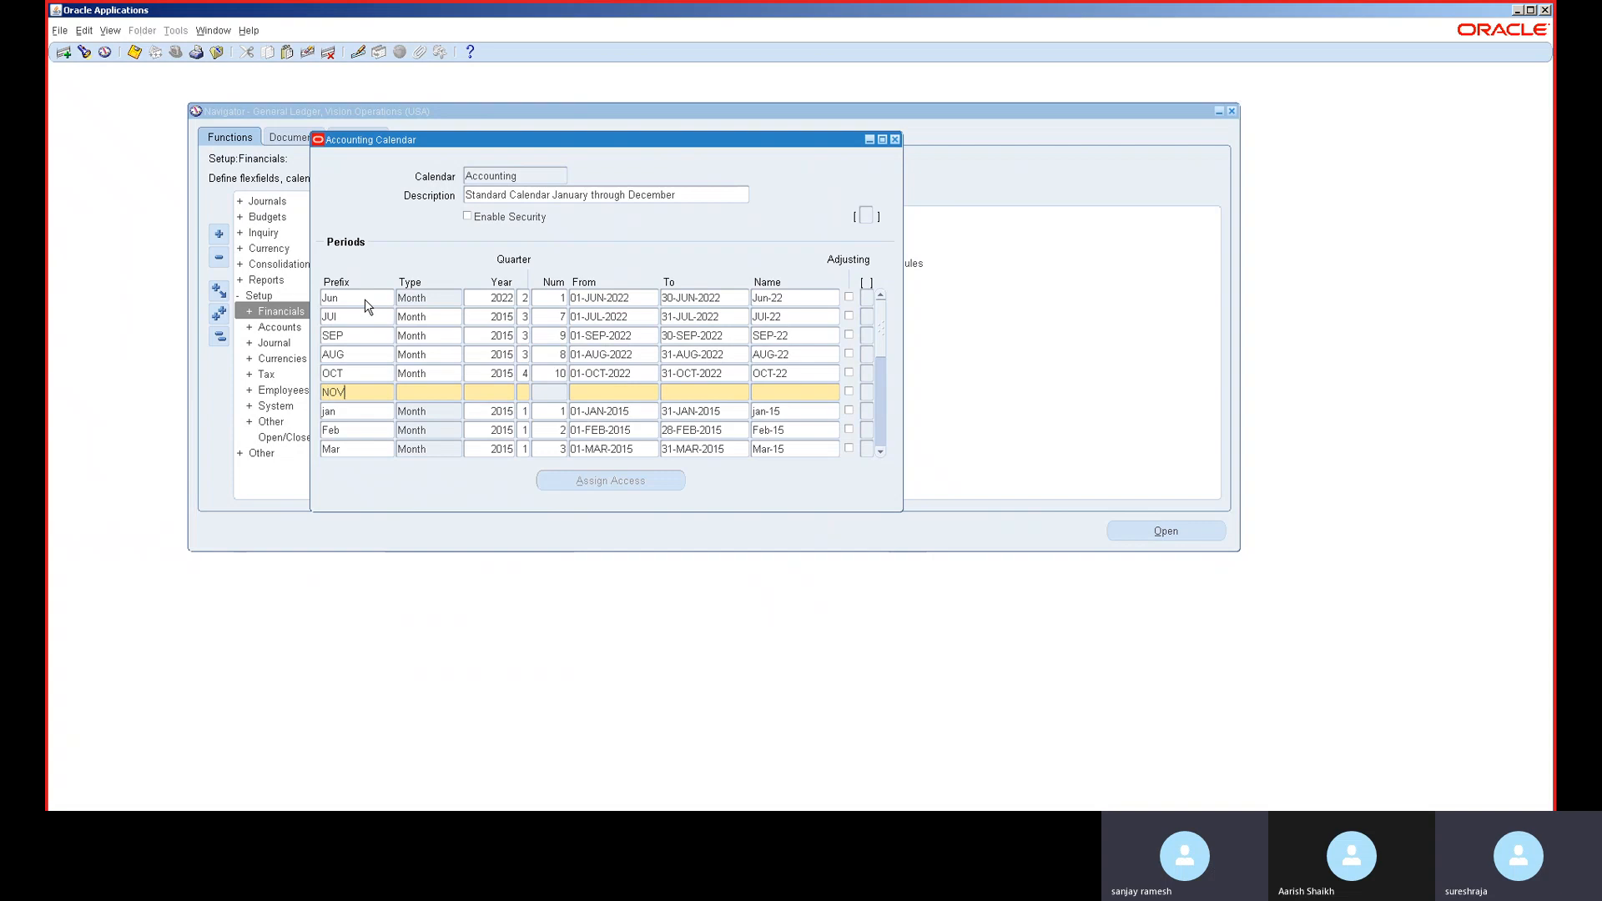
{"action": "key", "text": "Tab"}
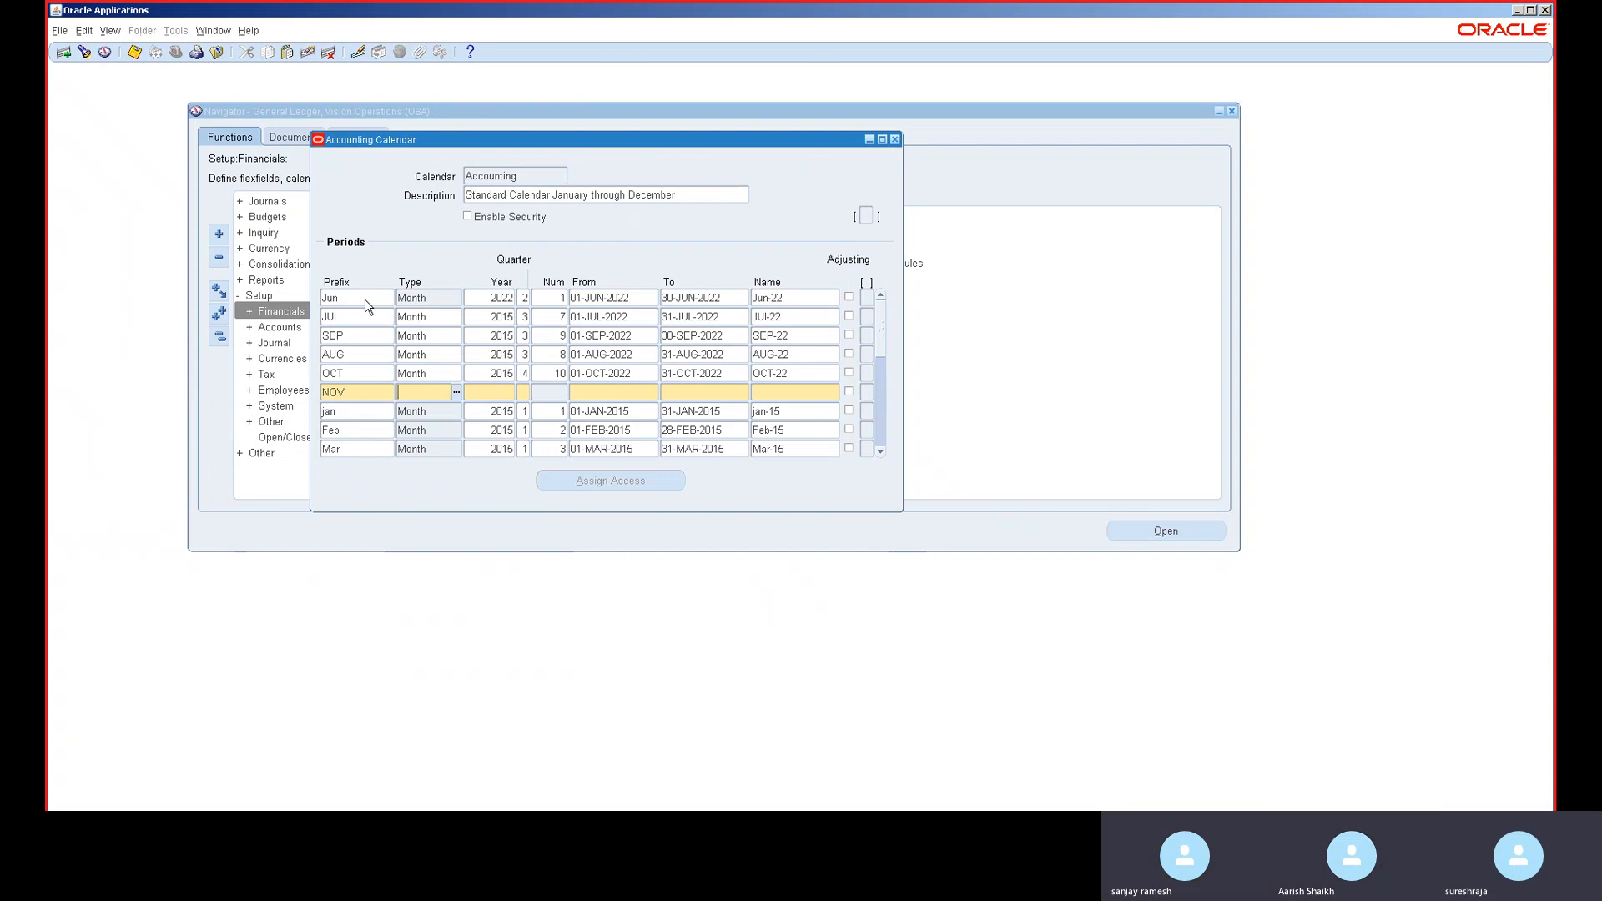
{"action": "type", "text": "MO"}
{"action": "key", "text": "Tab"}
{"action": "key", "text": "Down"}
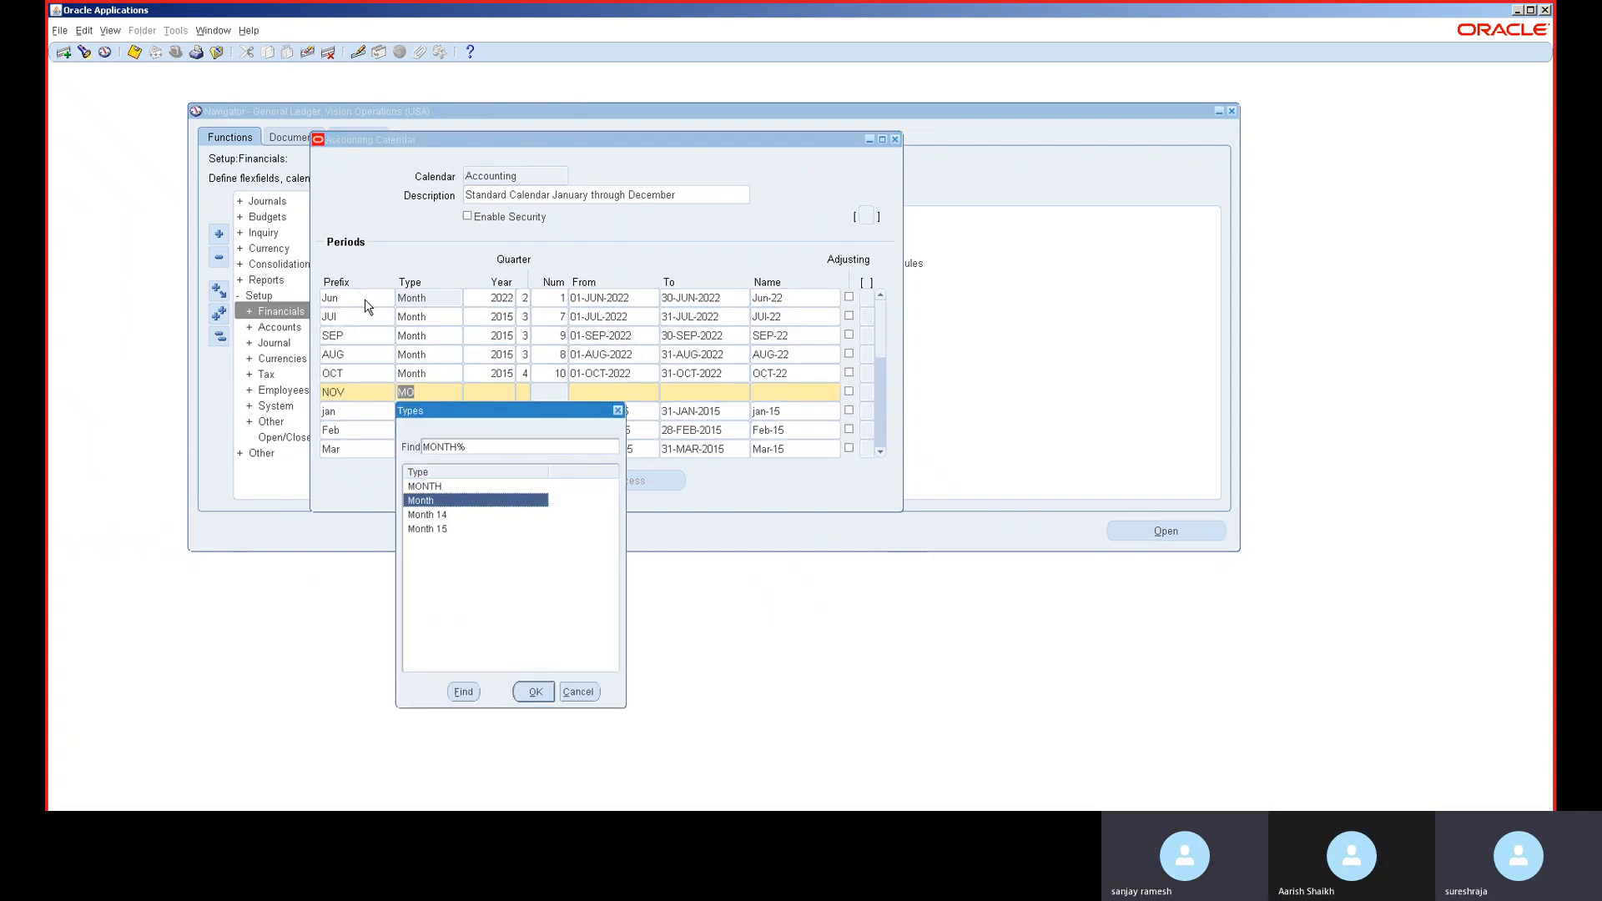
{"action": "key", "text": "Return"}
{"action": "type", "text": "2015"}
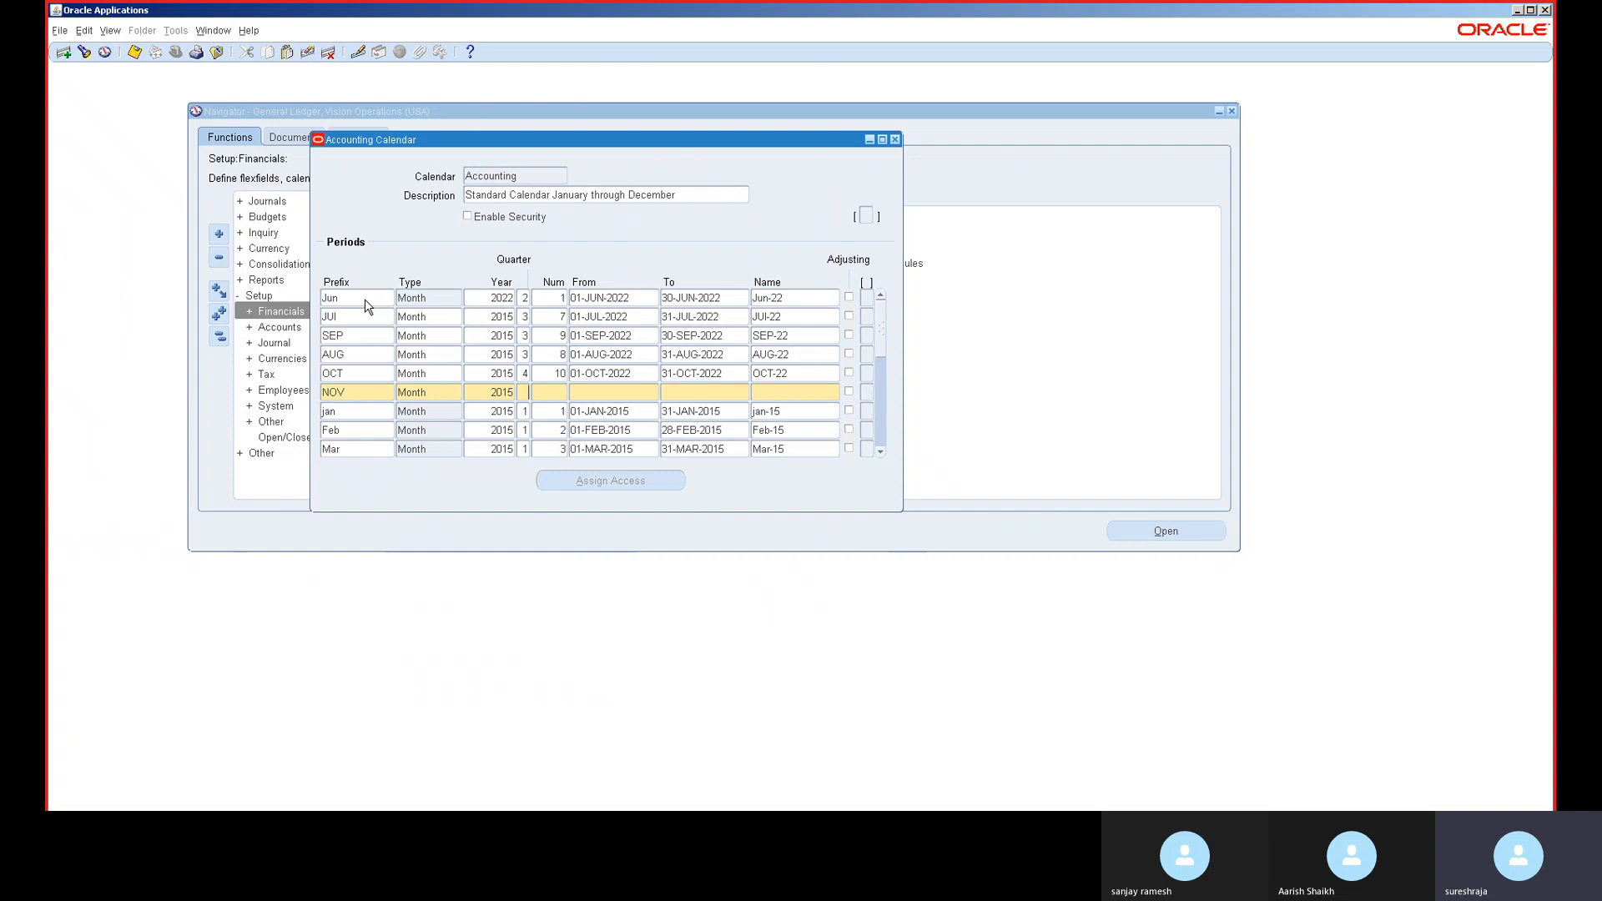
{"action": "key", "text": "Tab"}
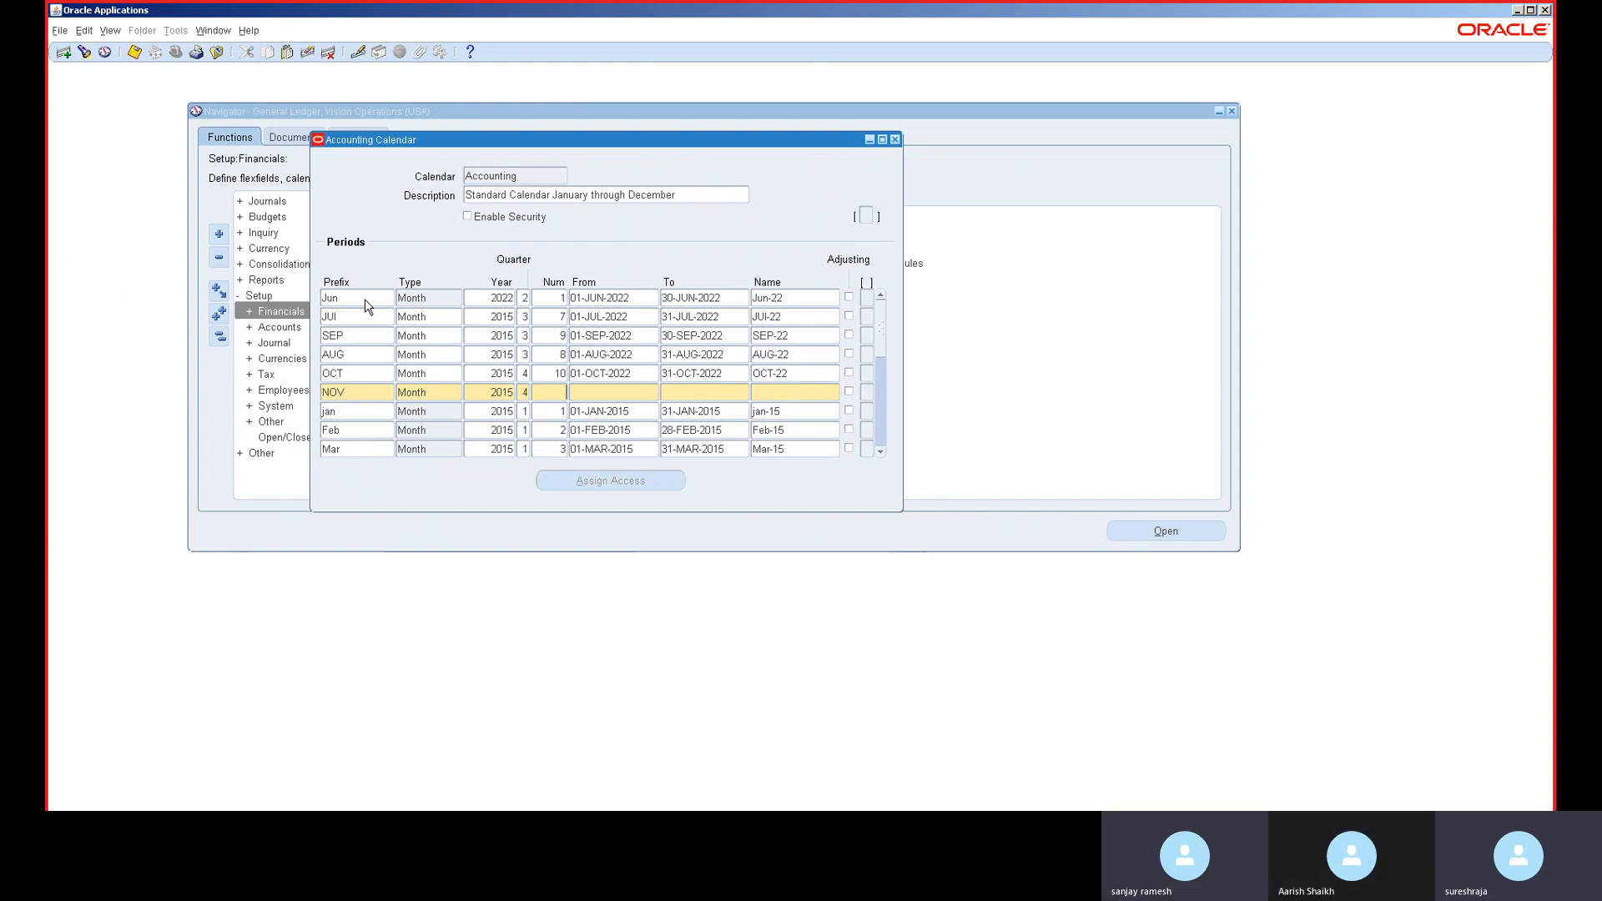
{"action": "type", "text": "11"}
{"action": "key", "text": "Tab"}
{"action": "type", "text": "01-NOV-2022"}
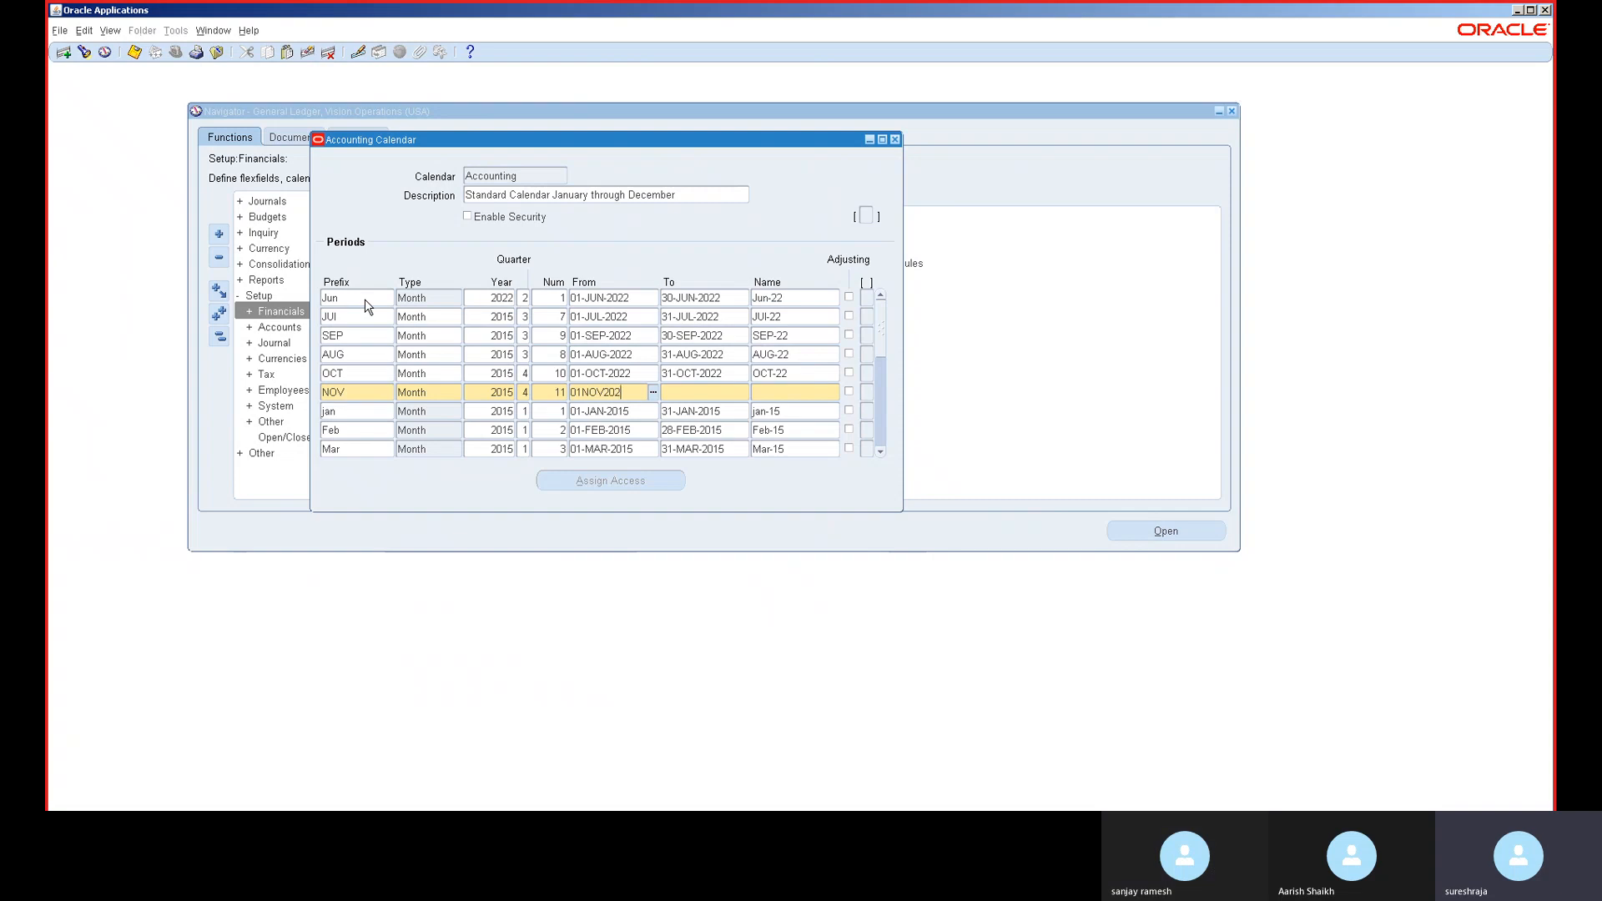
{"action": "key", "text": "Tab"}
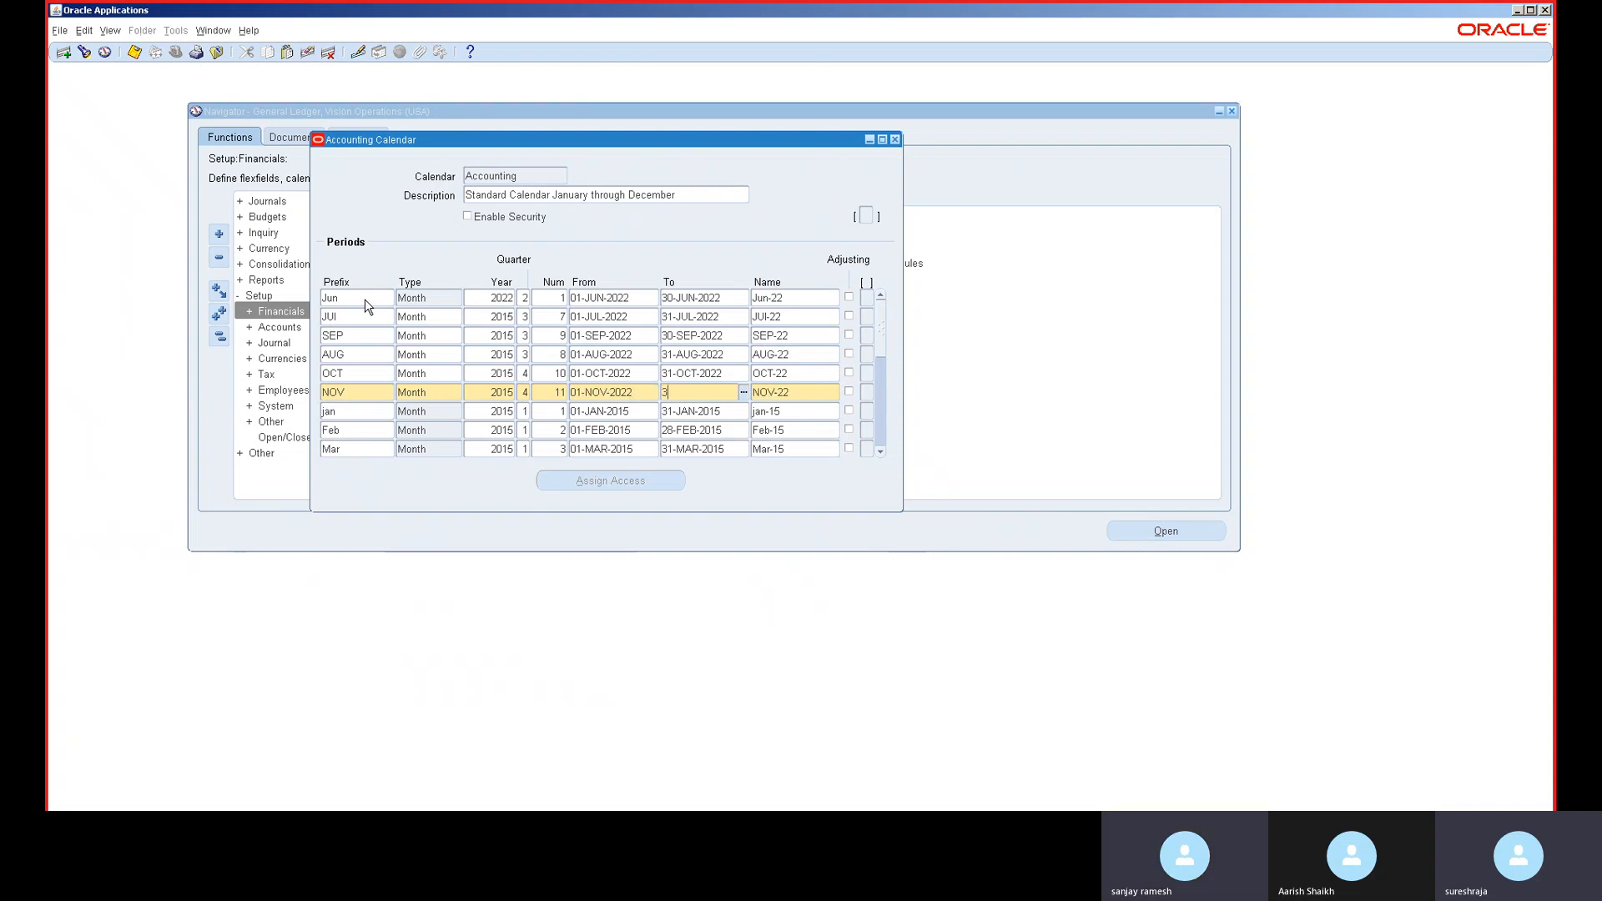
{"action": "type", "text": "30-NOV-2022"}
{"action": "key", "text": "Tab"}
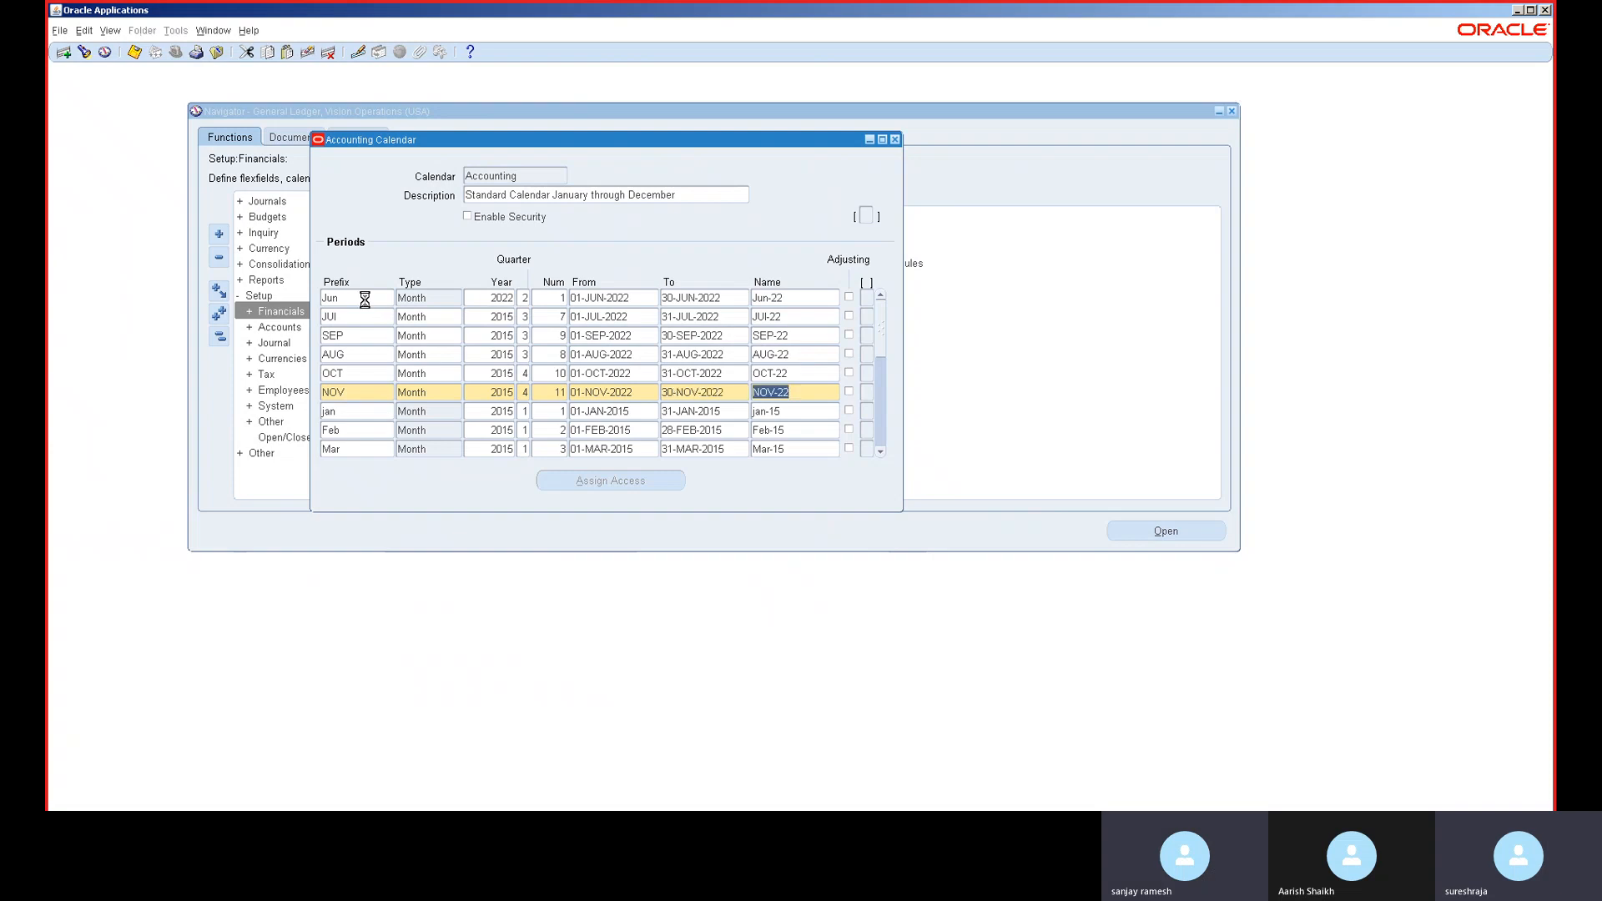
- Add the DEC Month period, year 2015, 01-DEC-2022 to 31-DEC-2022, and save
{"action": "key", "text": "ctrl+Down"}
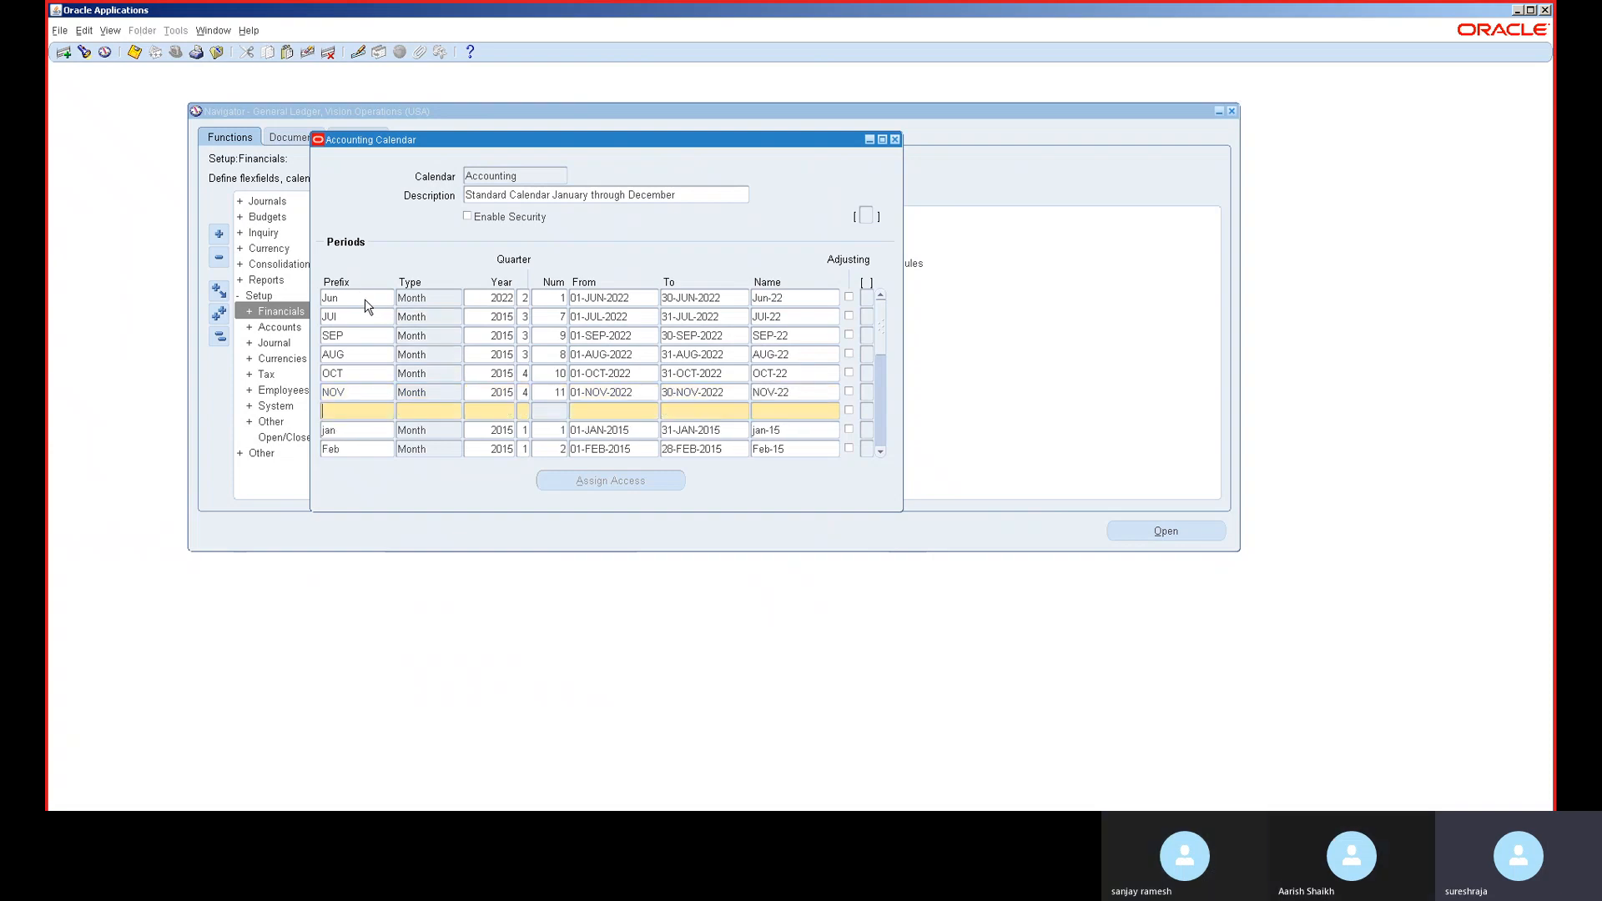
{"action": "type", "text": "DEC"}
{"action": "key", "text": "Tab"}
{"action": "type", "text": "MO"}
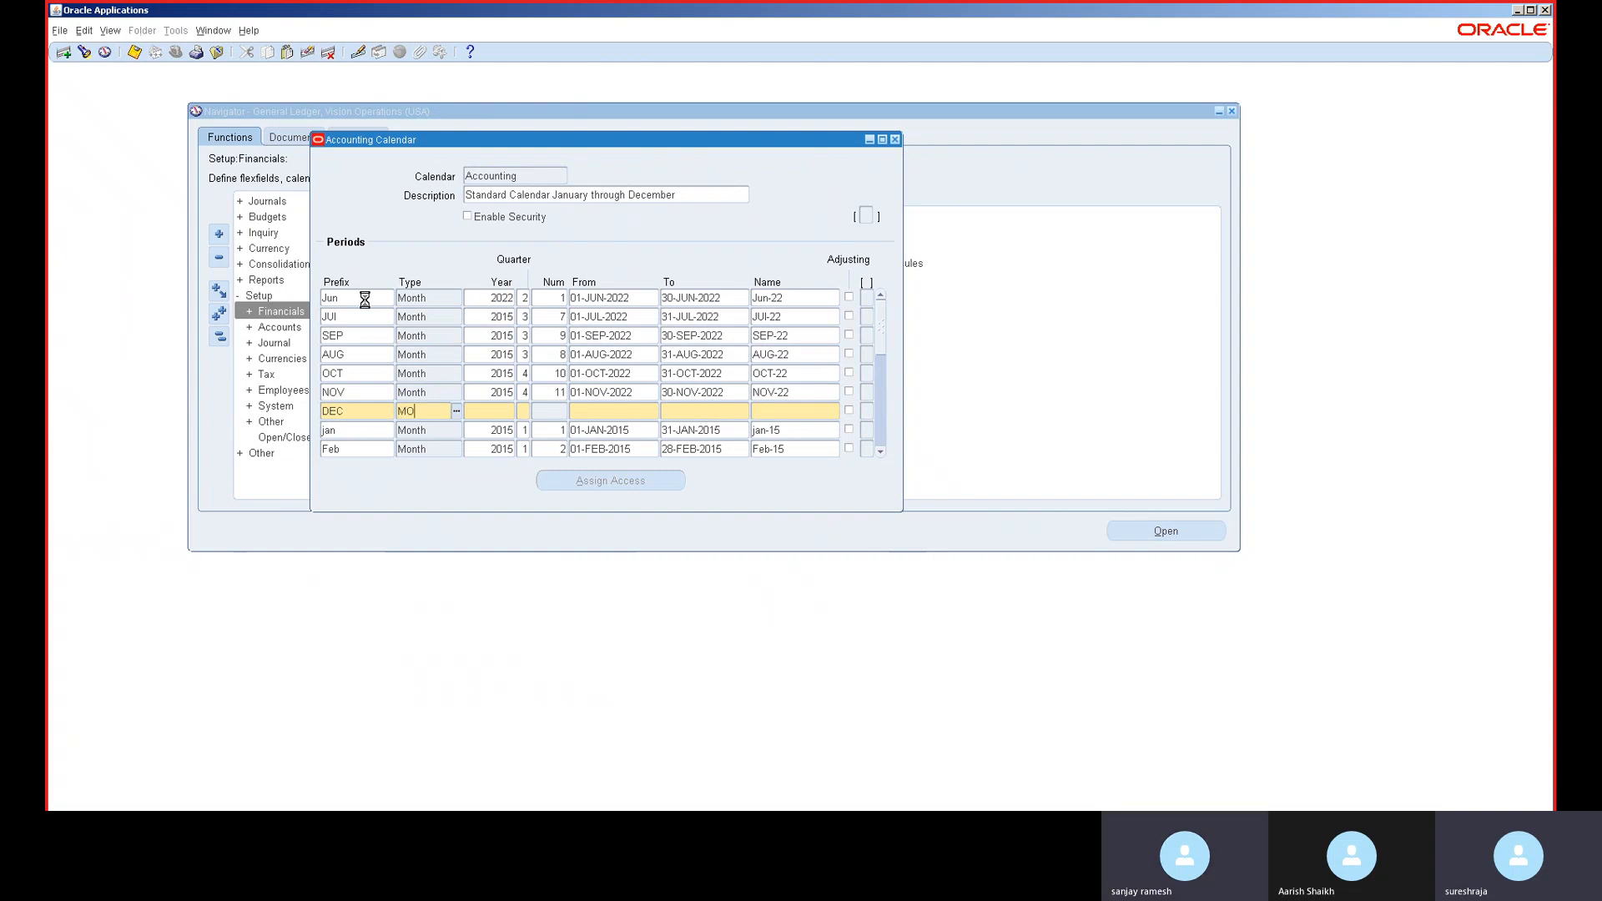
{"action": "key", "text": "Tab"}
{"action": "key", "text": "Down"}
{"action": "key", "text": "Return"}
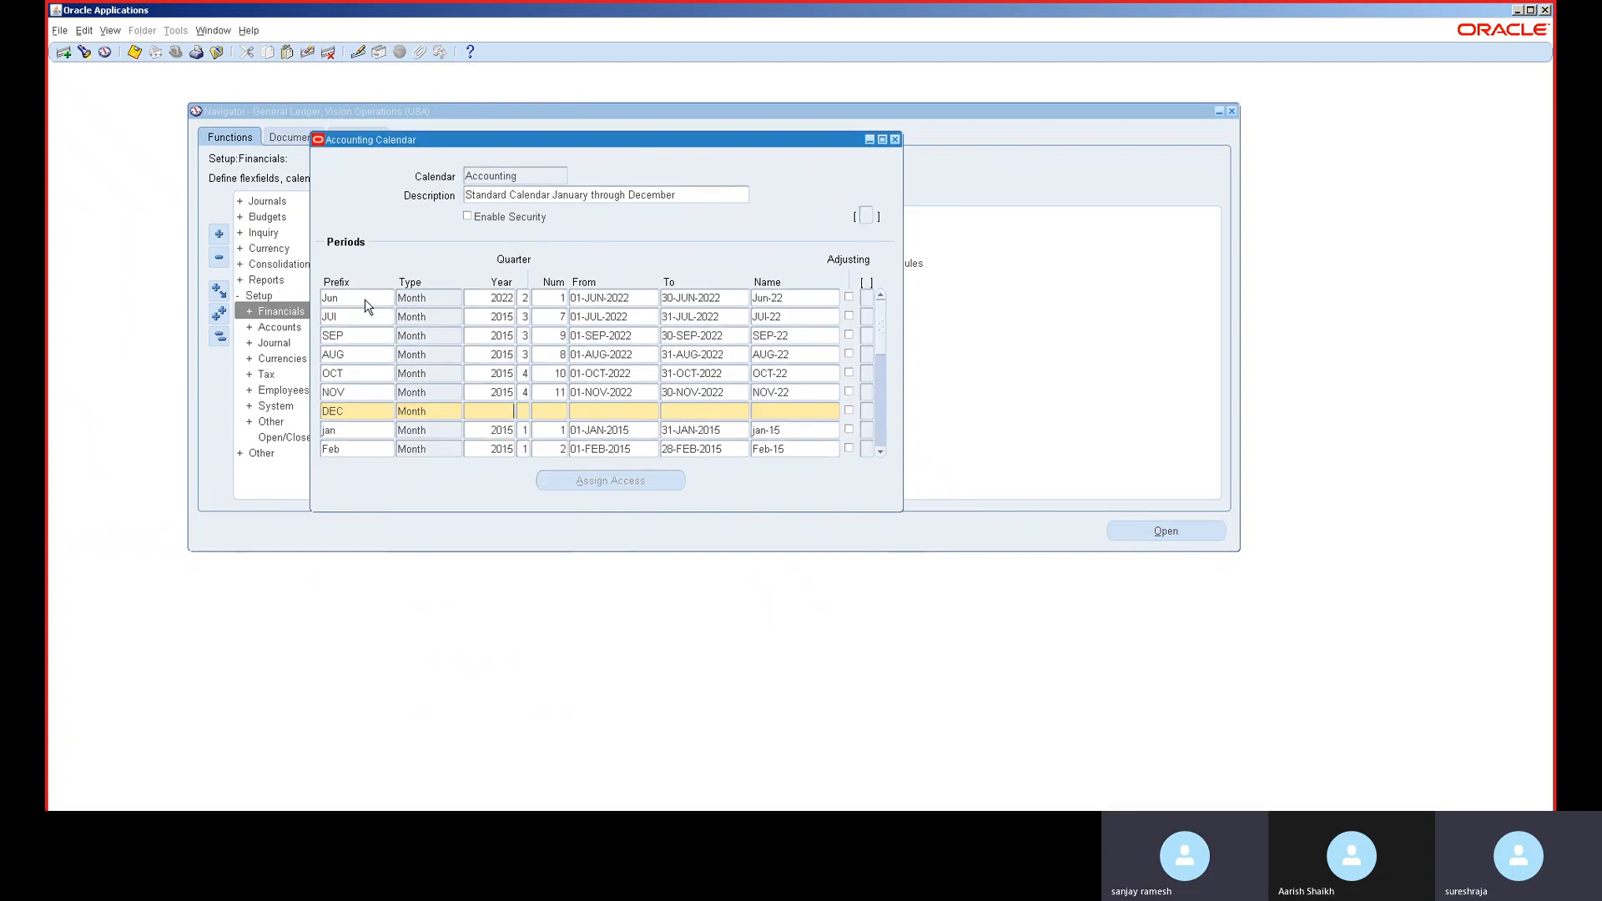
{"action": "type", "text": "2015"}
{"action": "key", "text": "Tab"}
{"action": "key", "text": "Tab"}
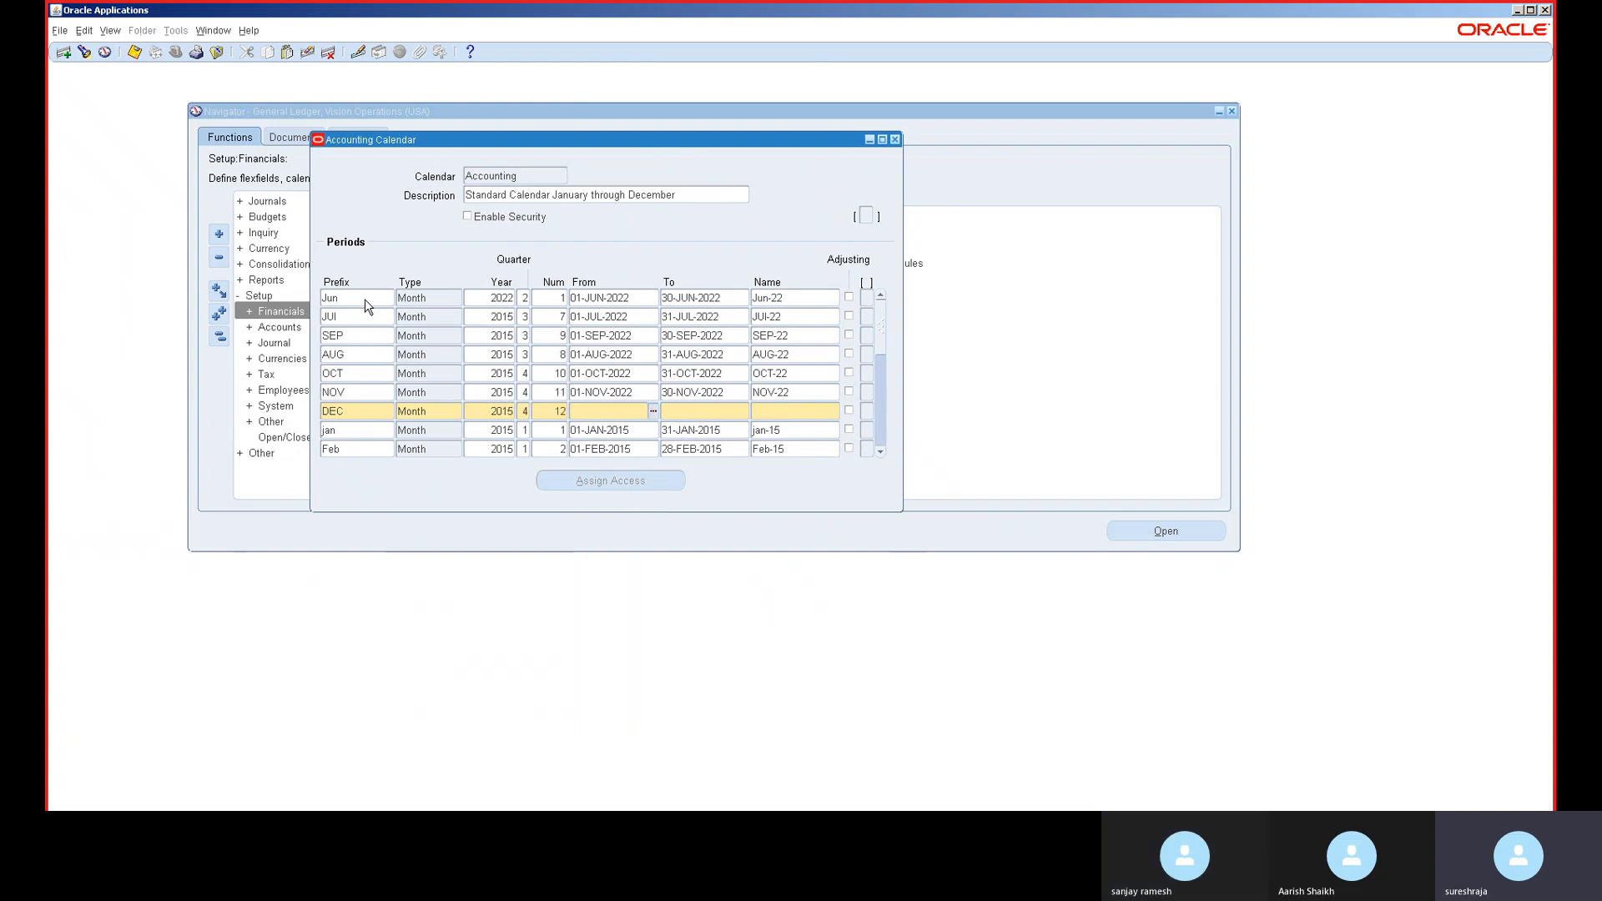
{"action": "type", "text": "01-DEC-202"}
{"action": "key", "text": "Tab"}
{"action": "type", "text": "31-DEC-20"}
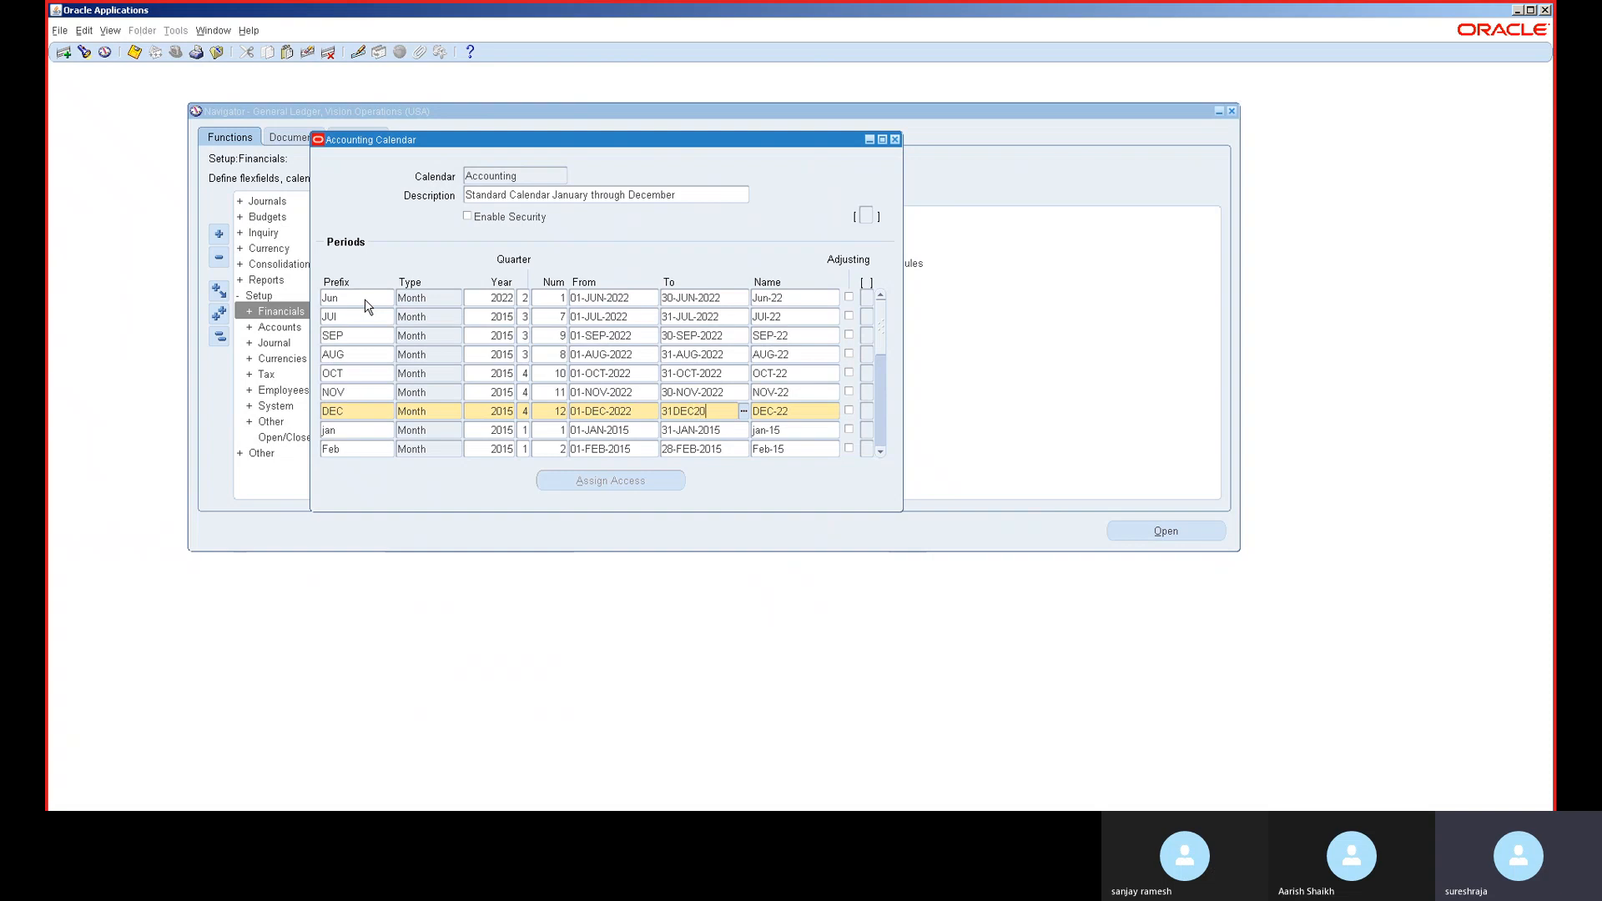
{"action": "type", "text": "22"}
{"action": "key", "text": "ctrl+s"}
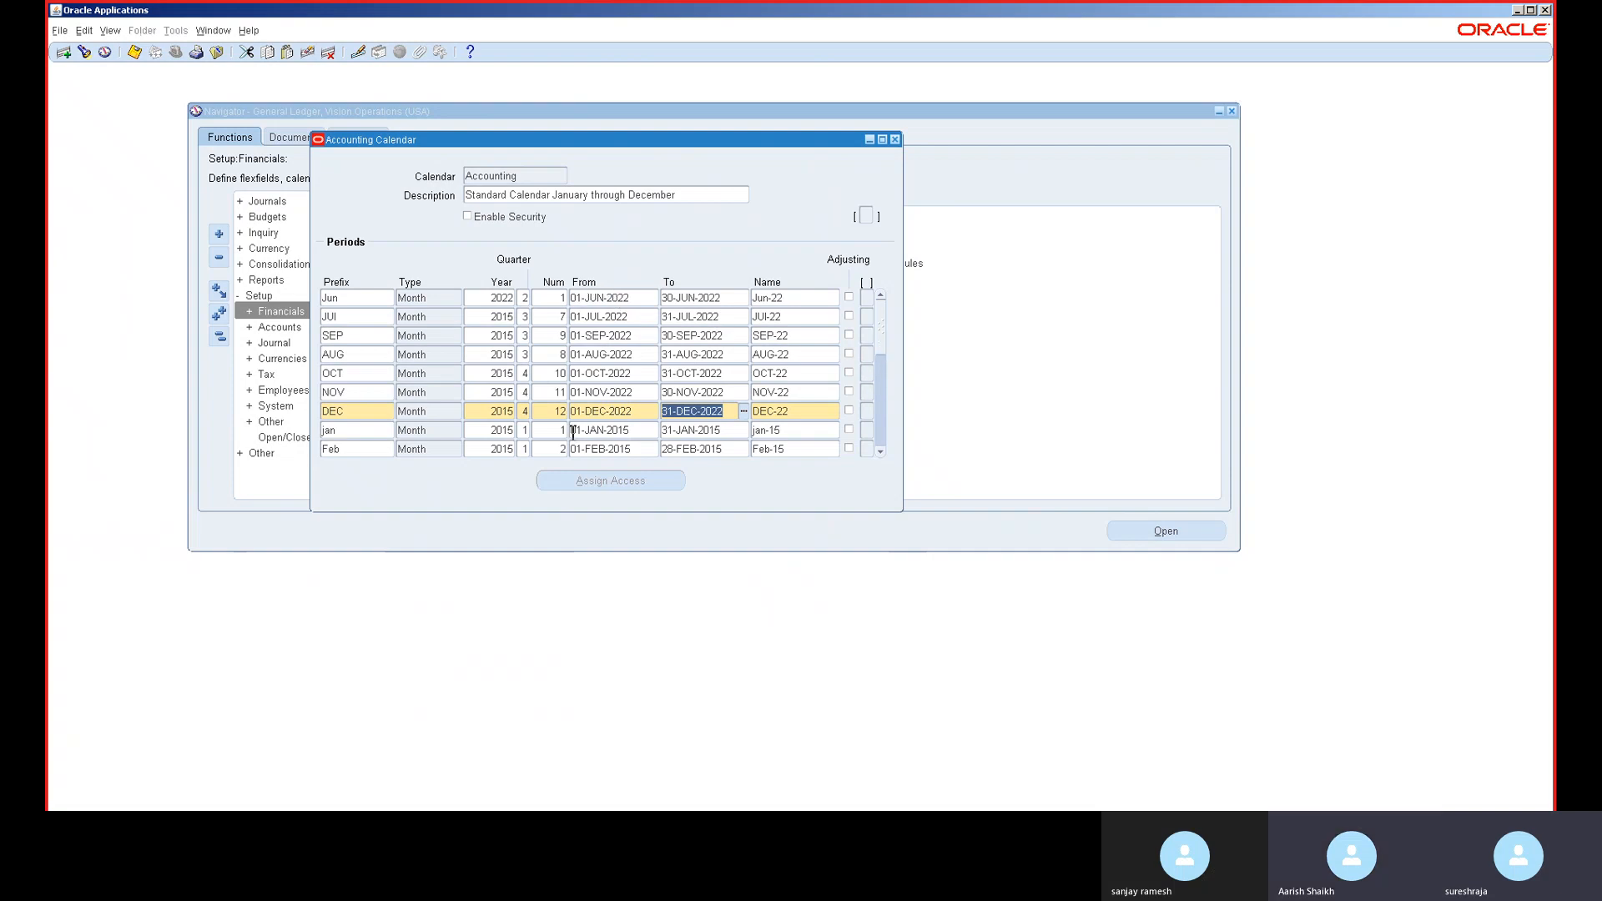
- Close the calendar and open target period SEP-22 in Open and Close Periods, confirming the request
{"action": "left_click", "coordinate": [894, 140]}
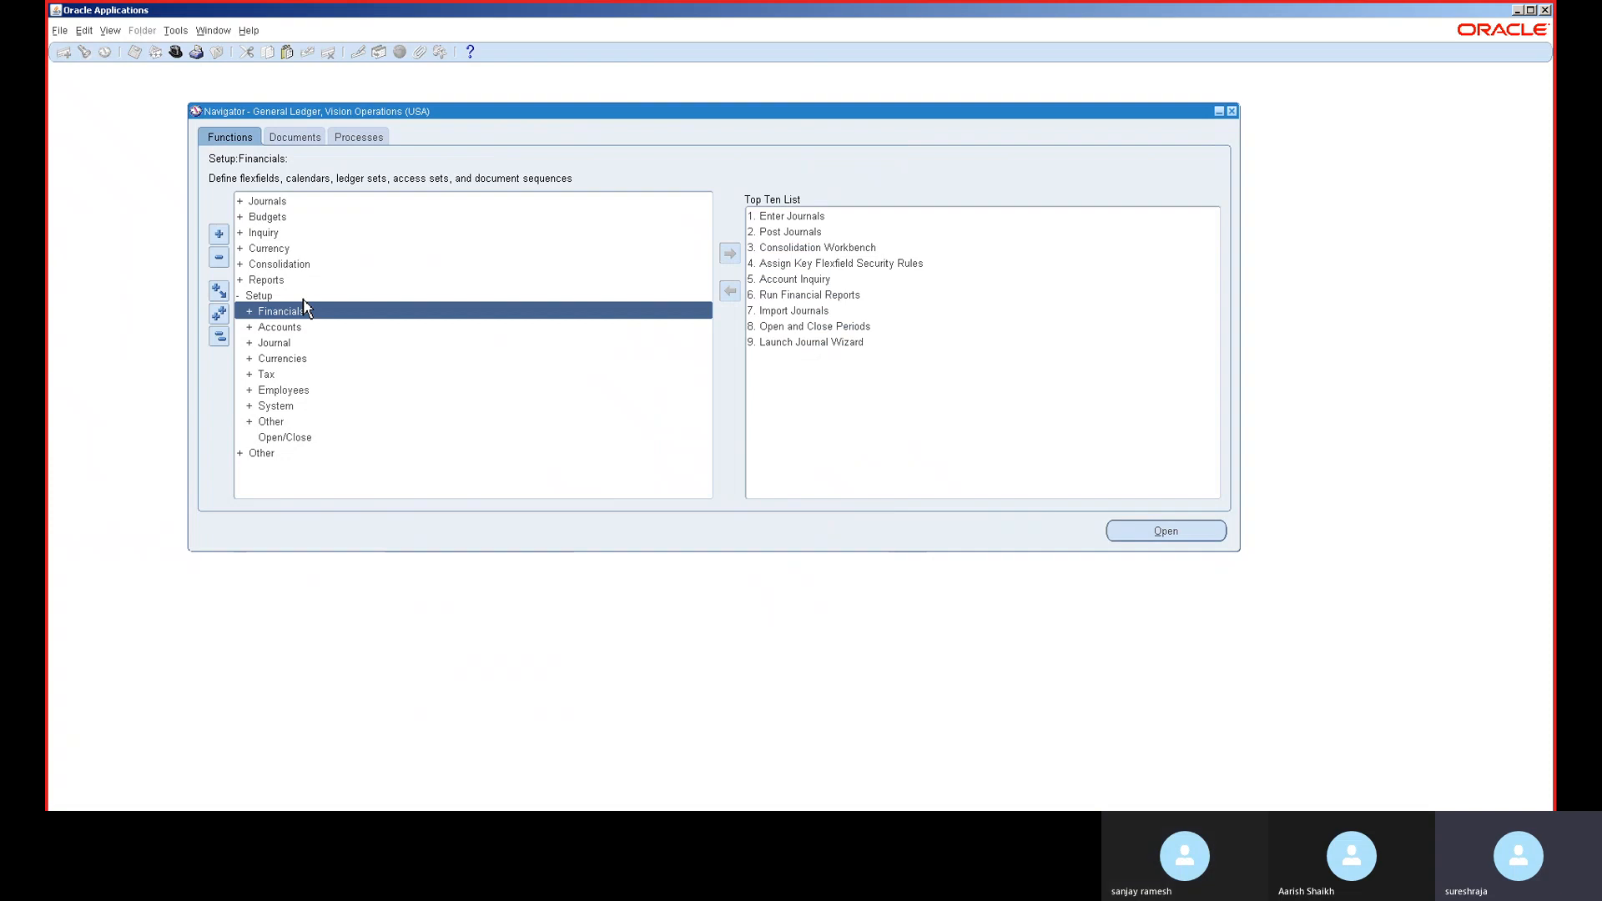
{"action": "key", "text": "ctrl+l"}
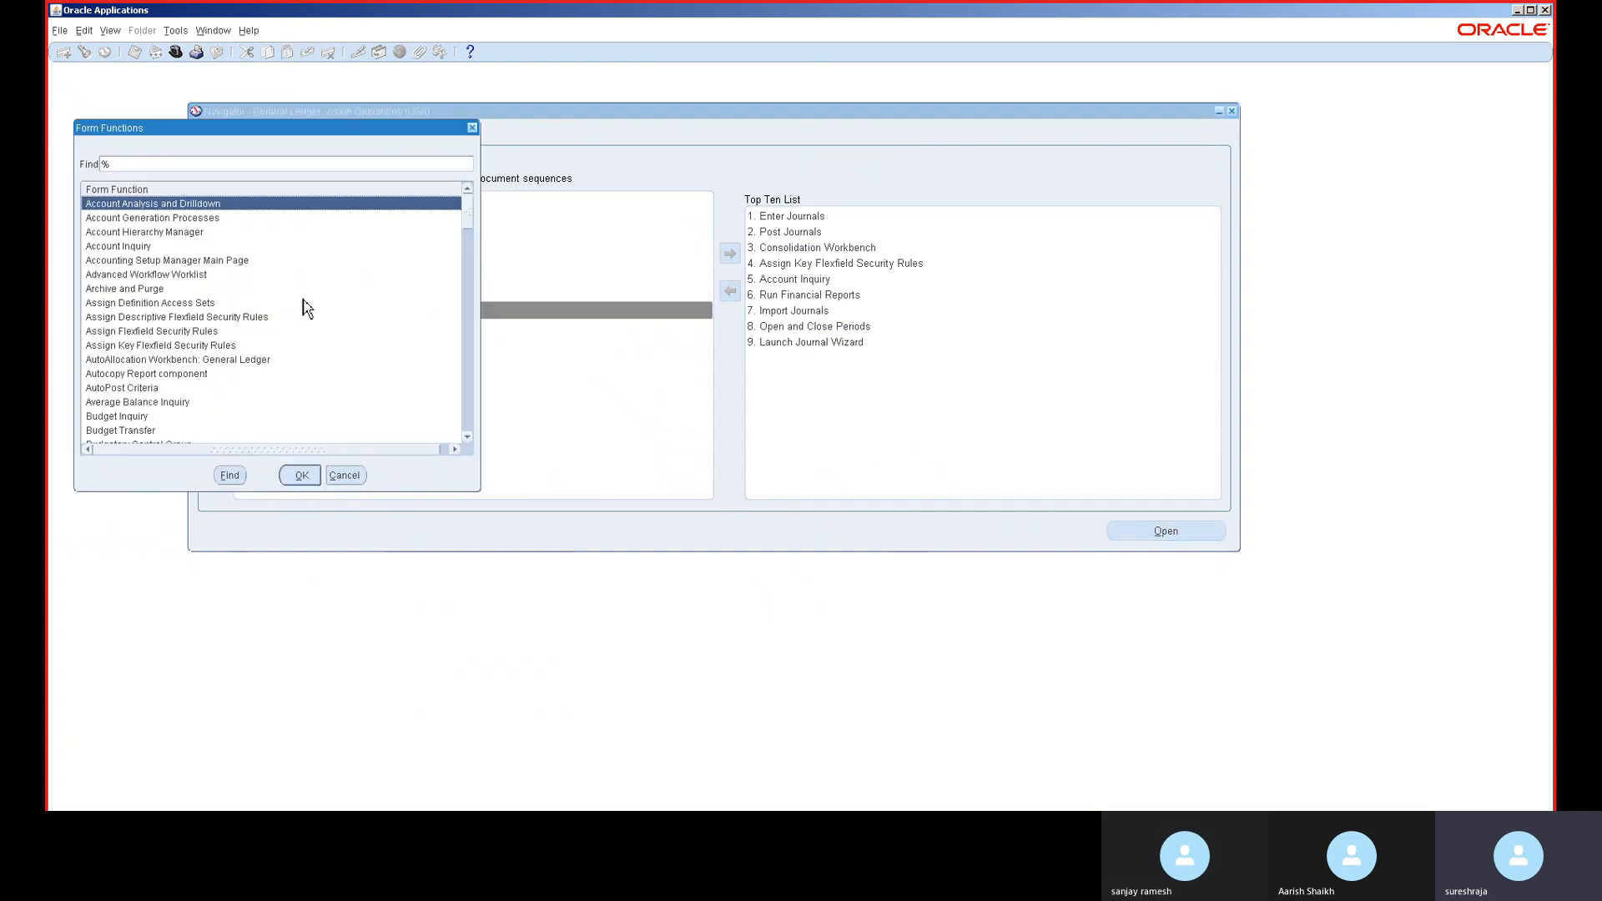
{"action": "type", "text": "o"}
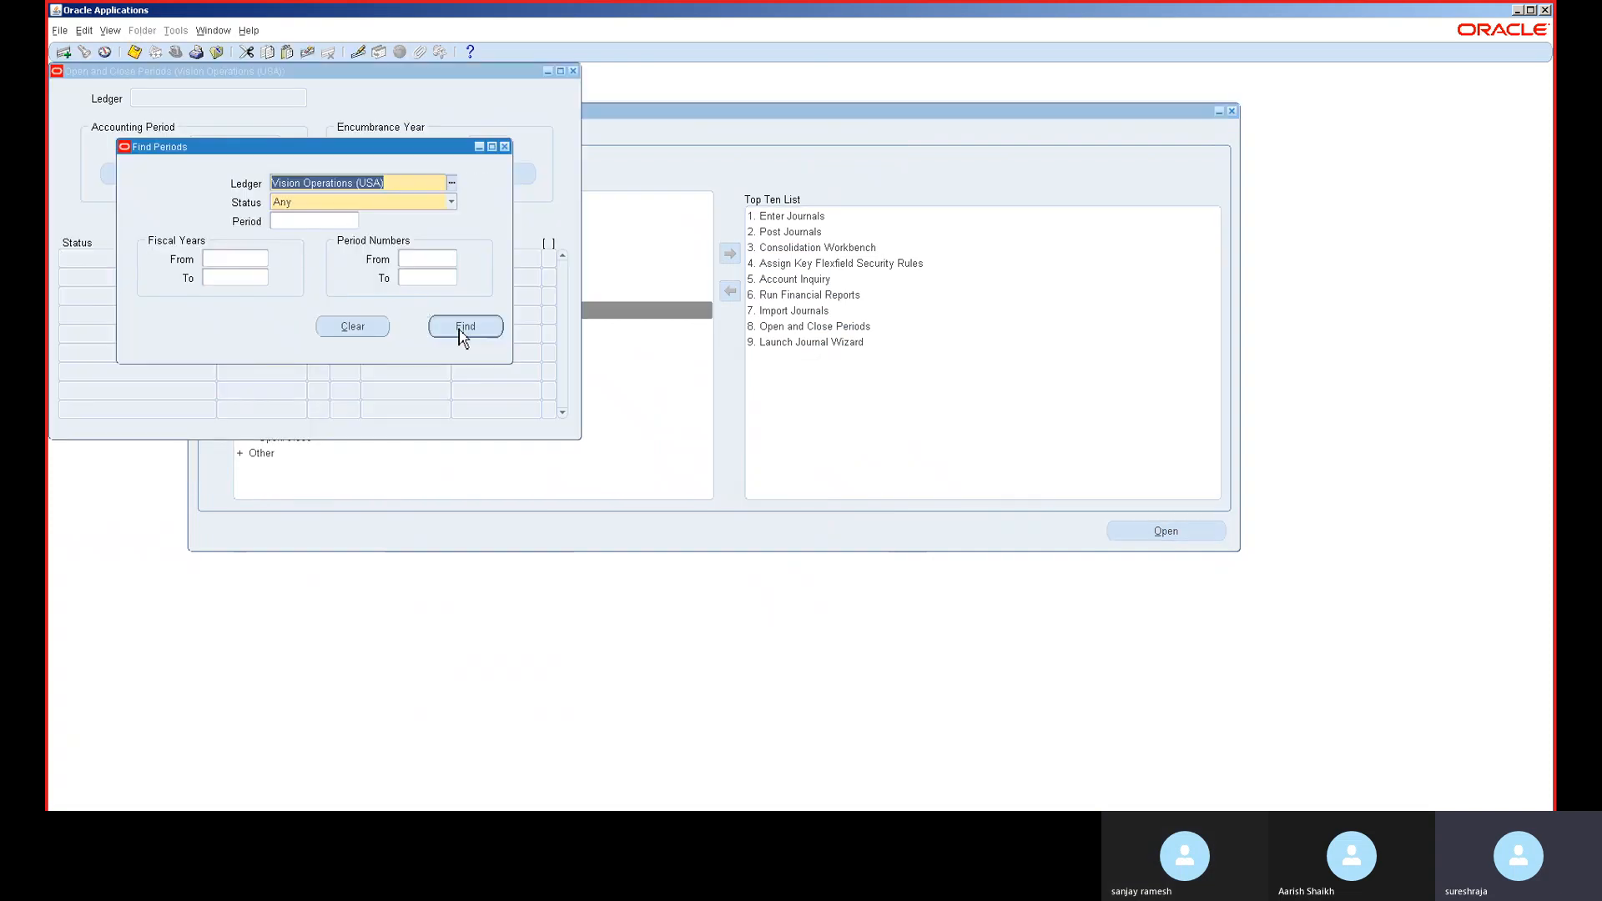
{"action": "left_click", "coordinate": [465, 327]}
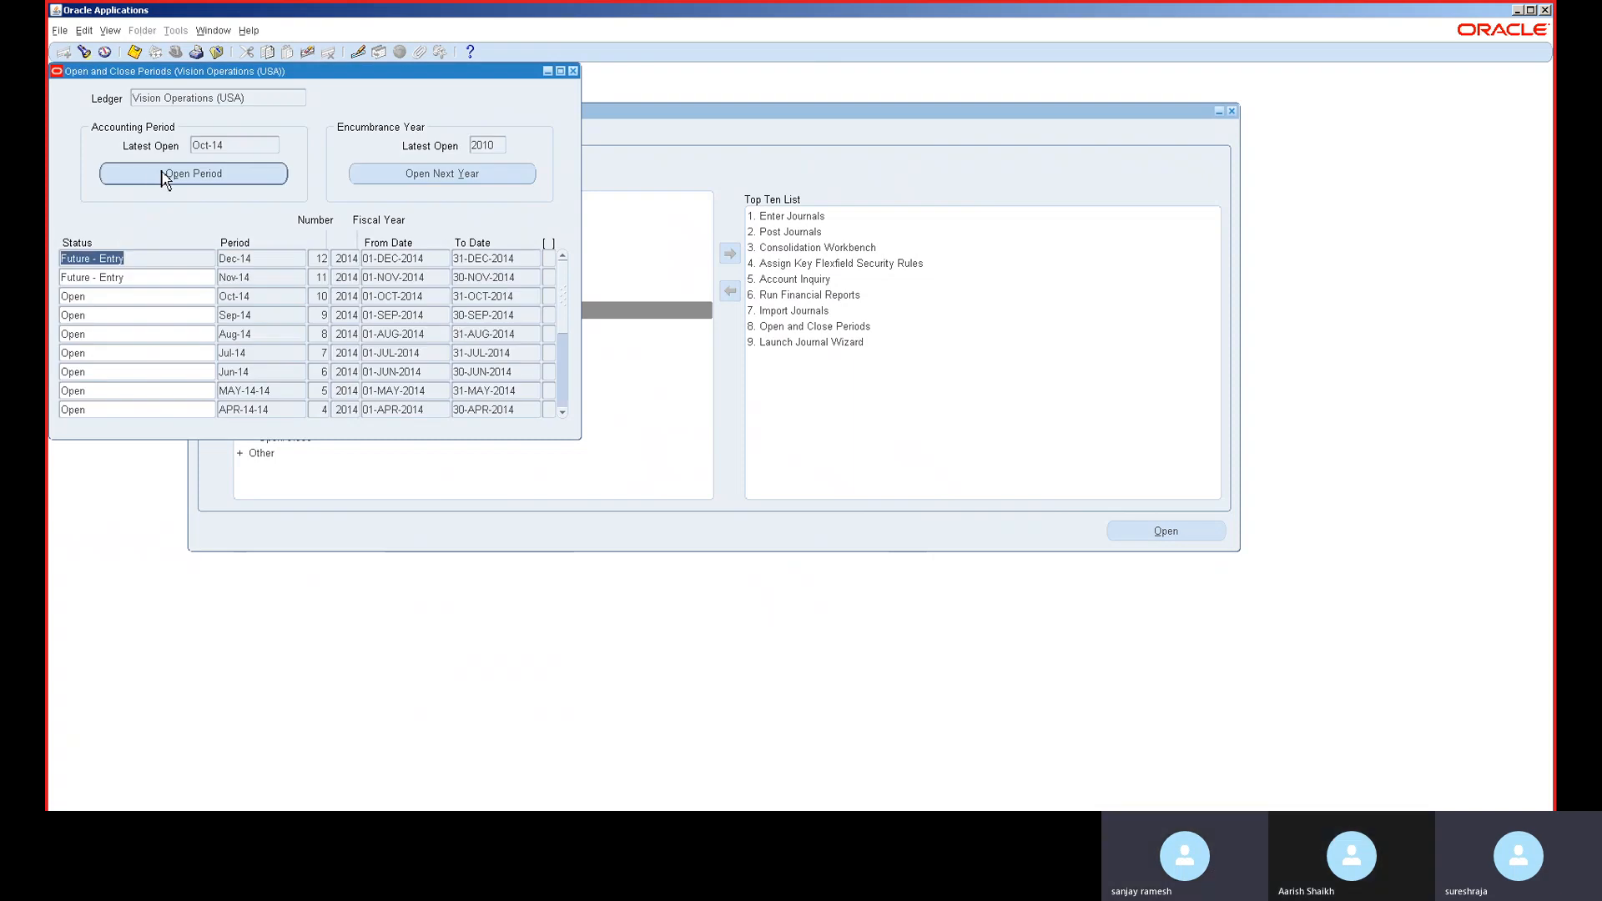
{"action": "left_click", "coordinate": [165, 180]}
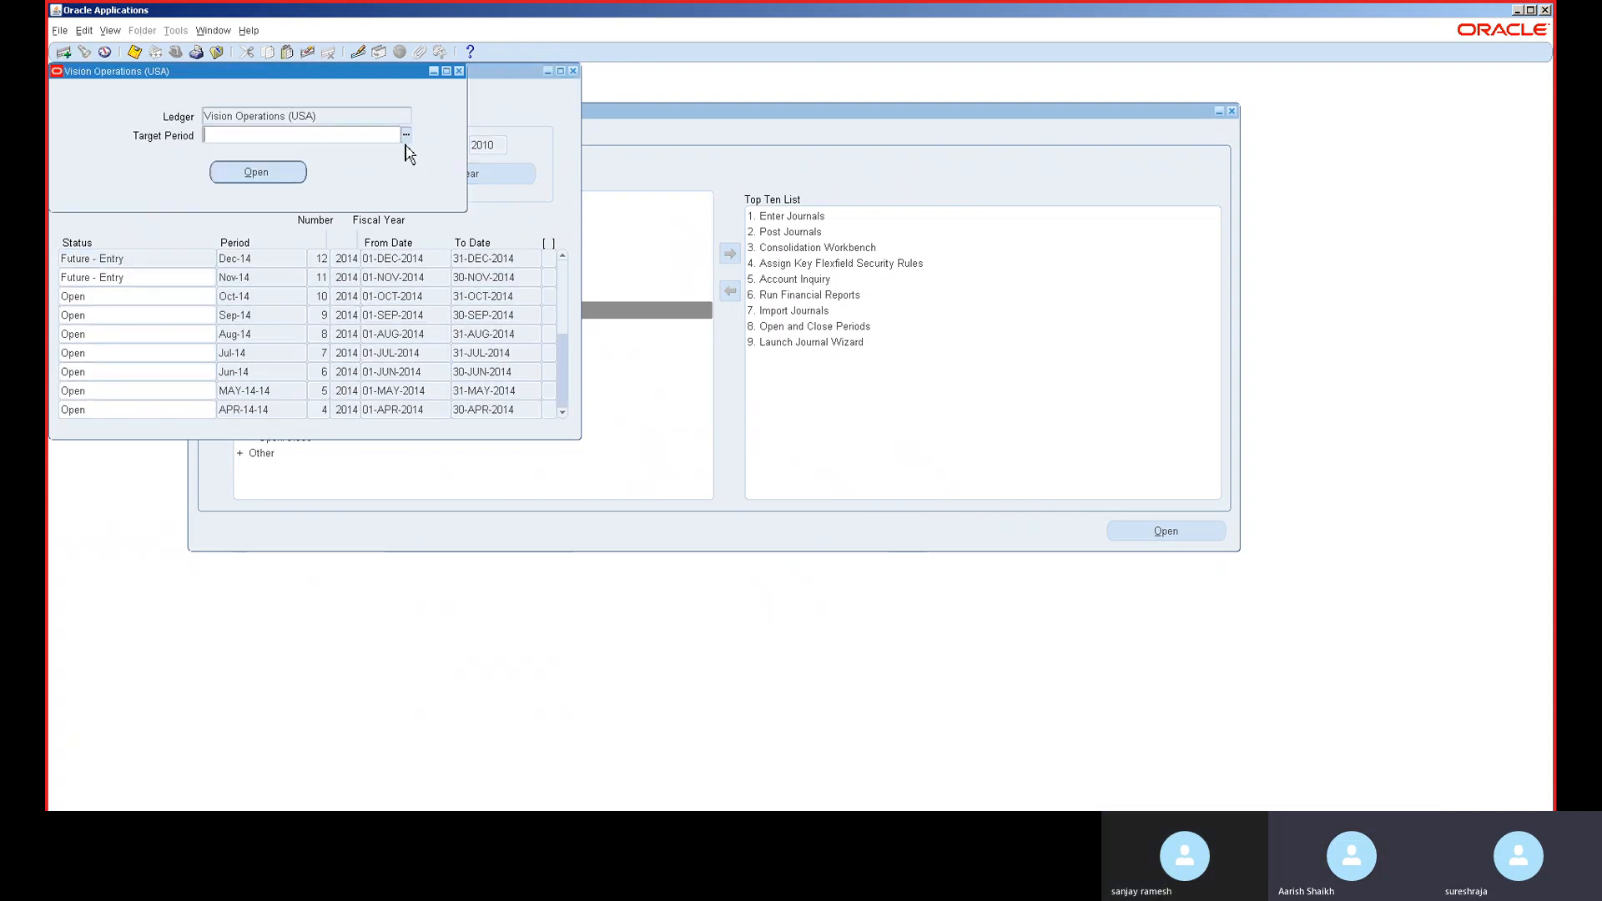
{"action": "left_click", "coordinate": [405, 136]}
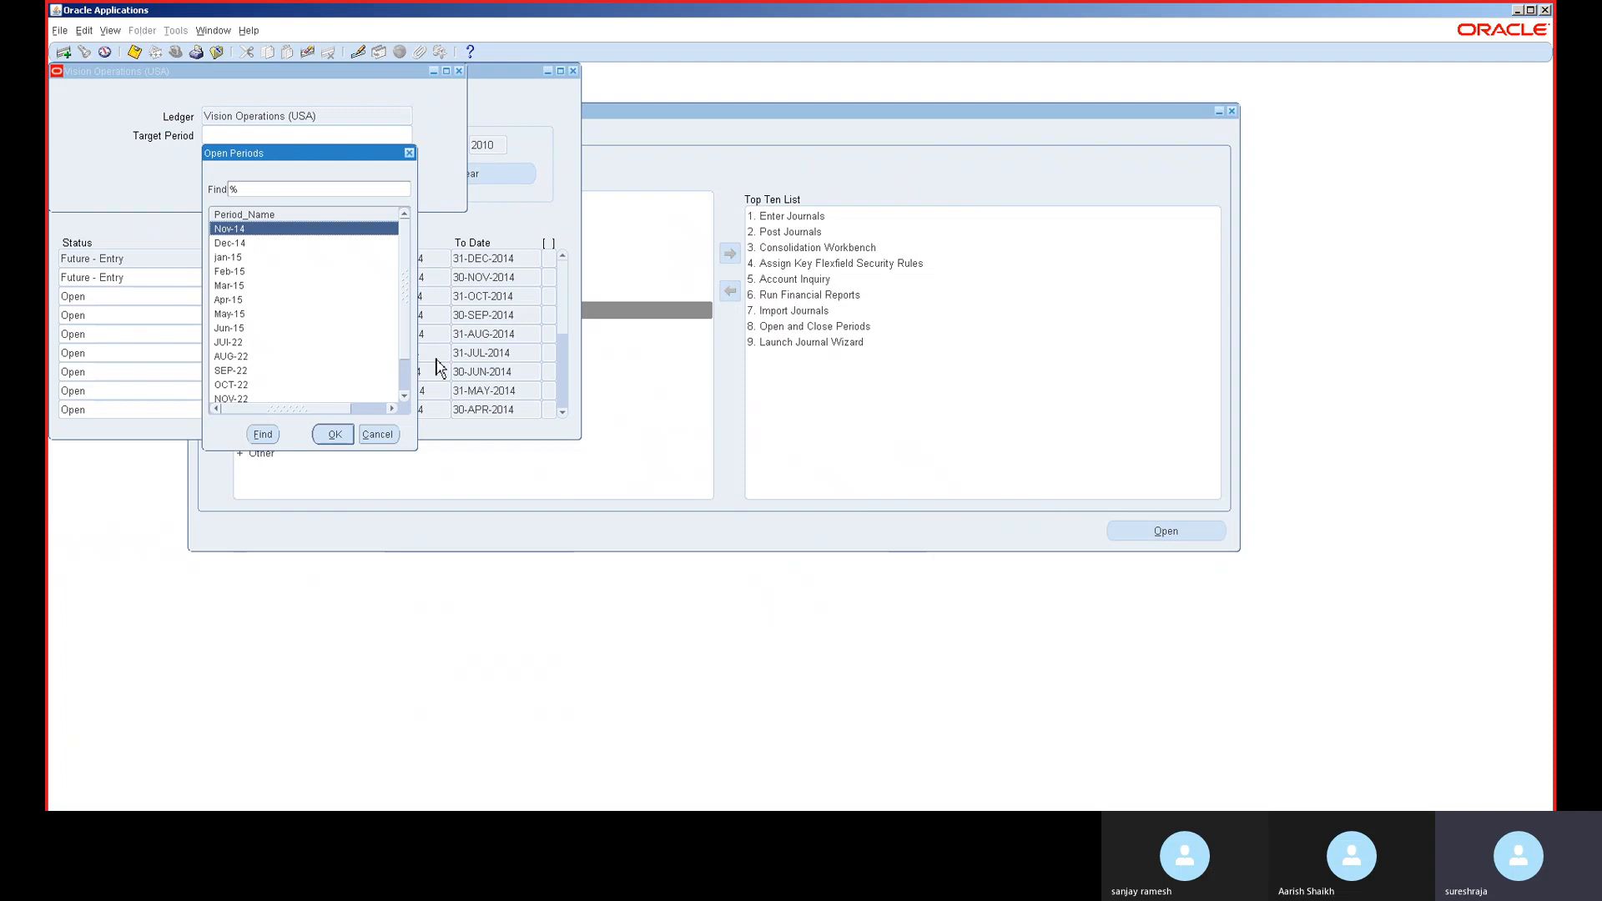
{"action": "left_click", "coordinate": [405, 397]}
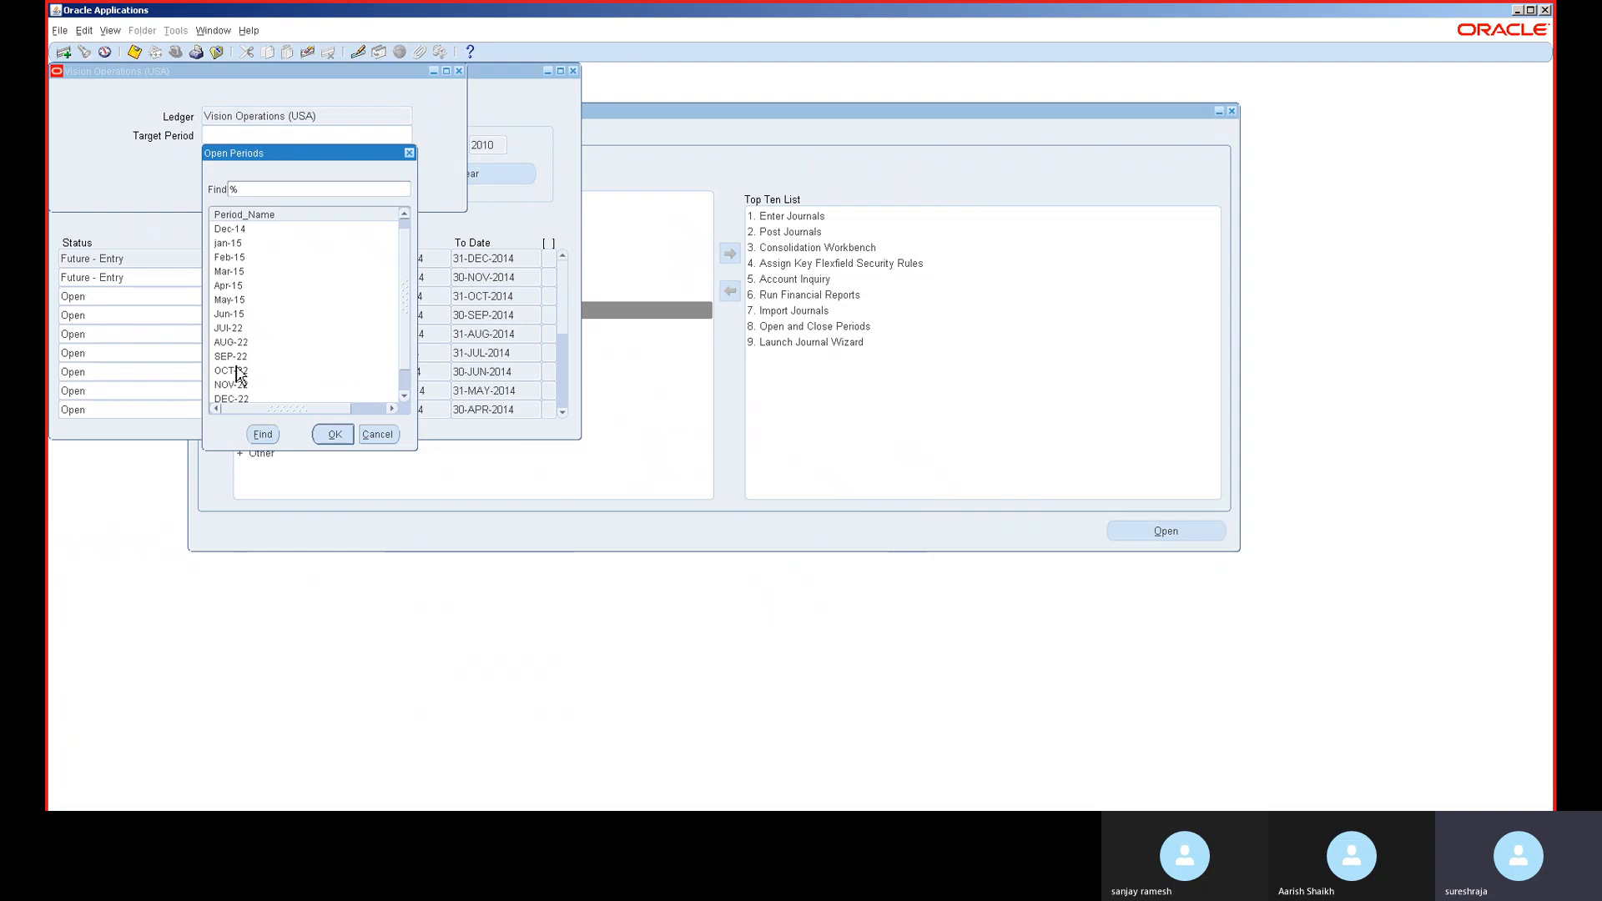
{"action": "double_click", "coordinate": [236, 359]}
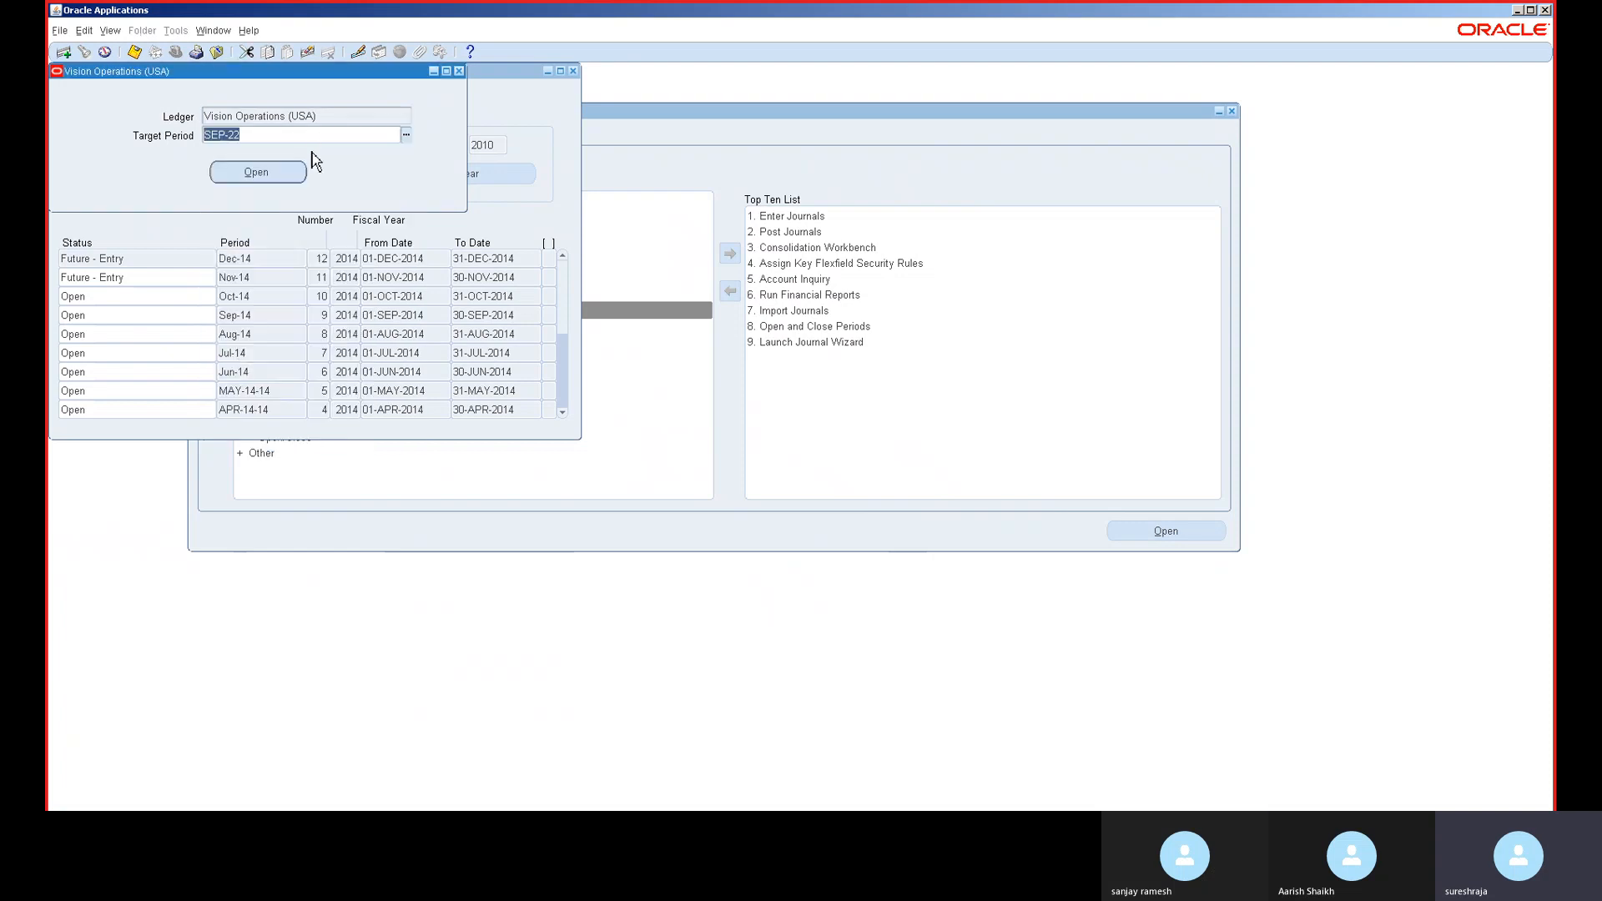
{"action": "left_click", "coordinate": [286, 178]}
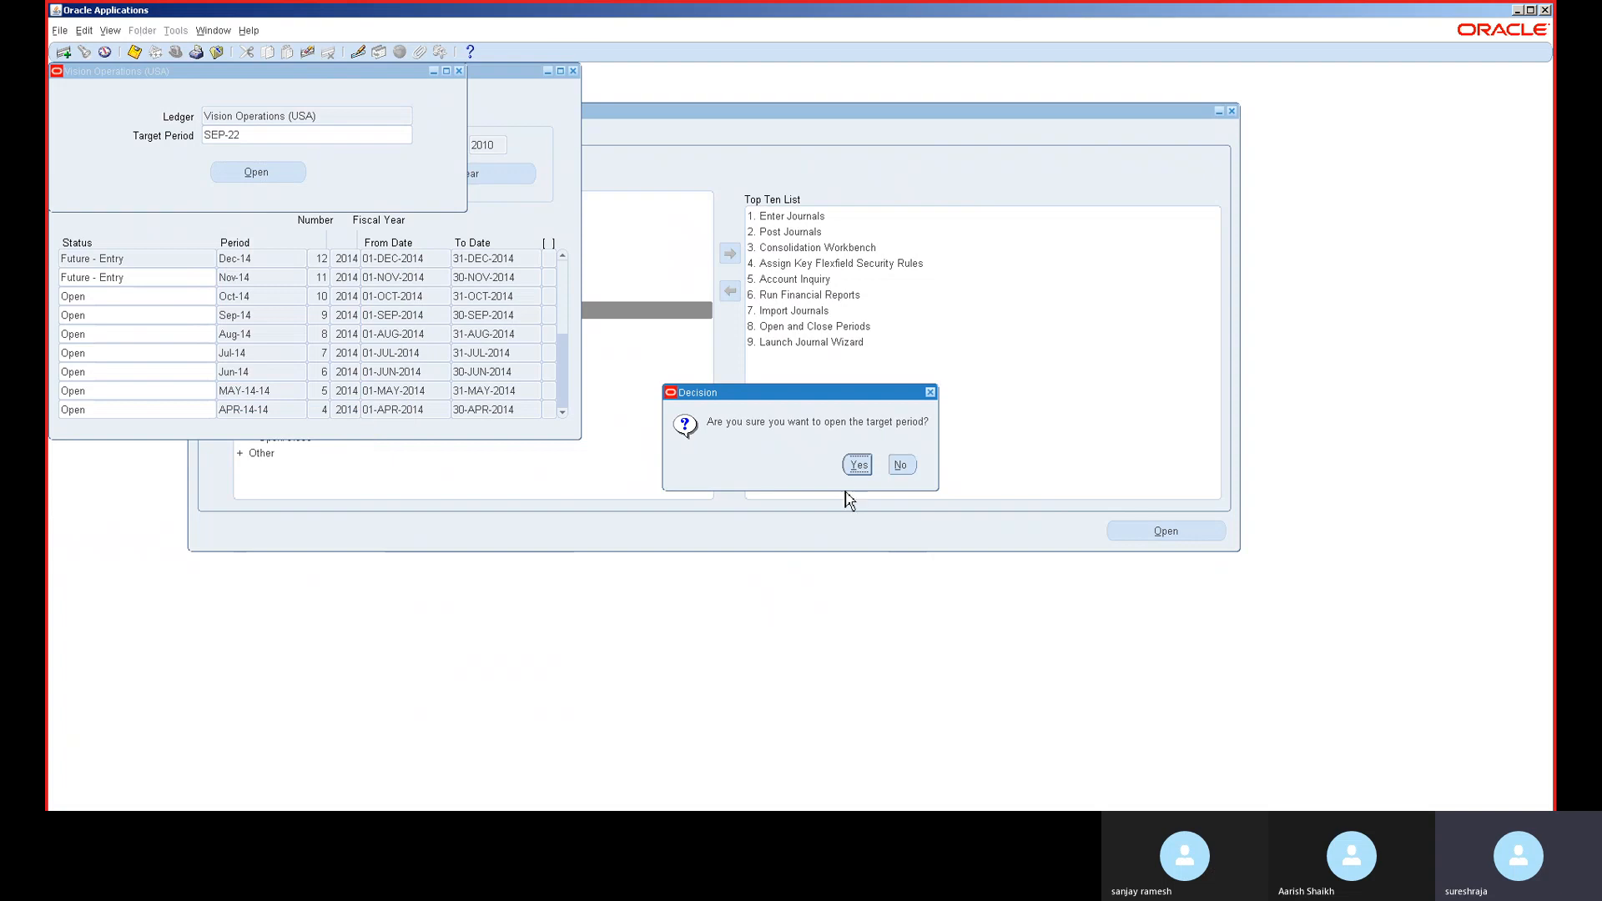
{"action": "left_click", "coordinate": [859, 465]}
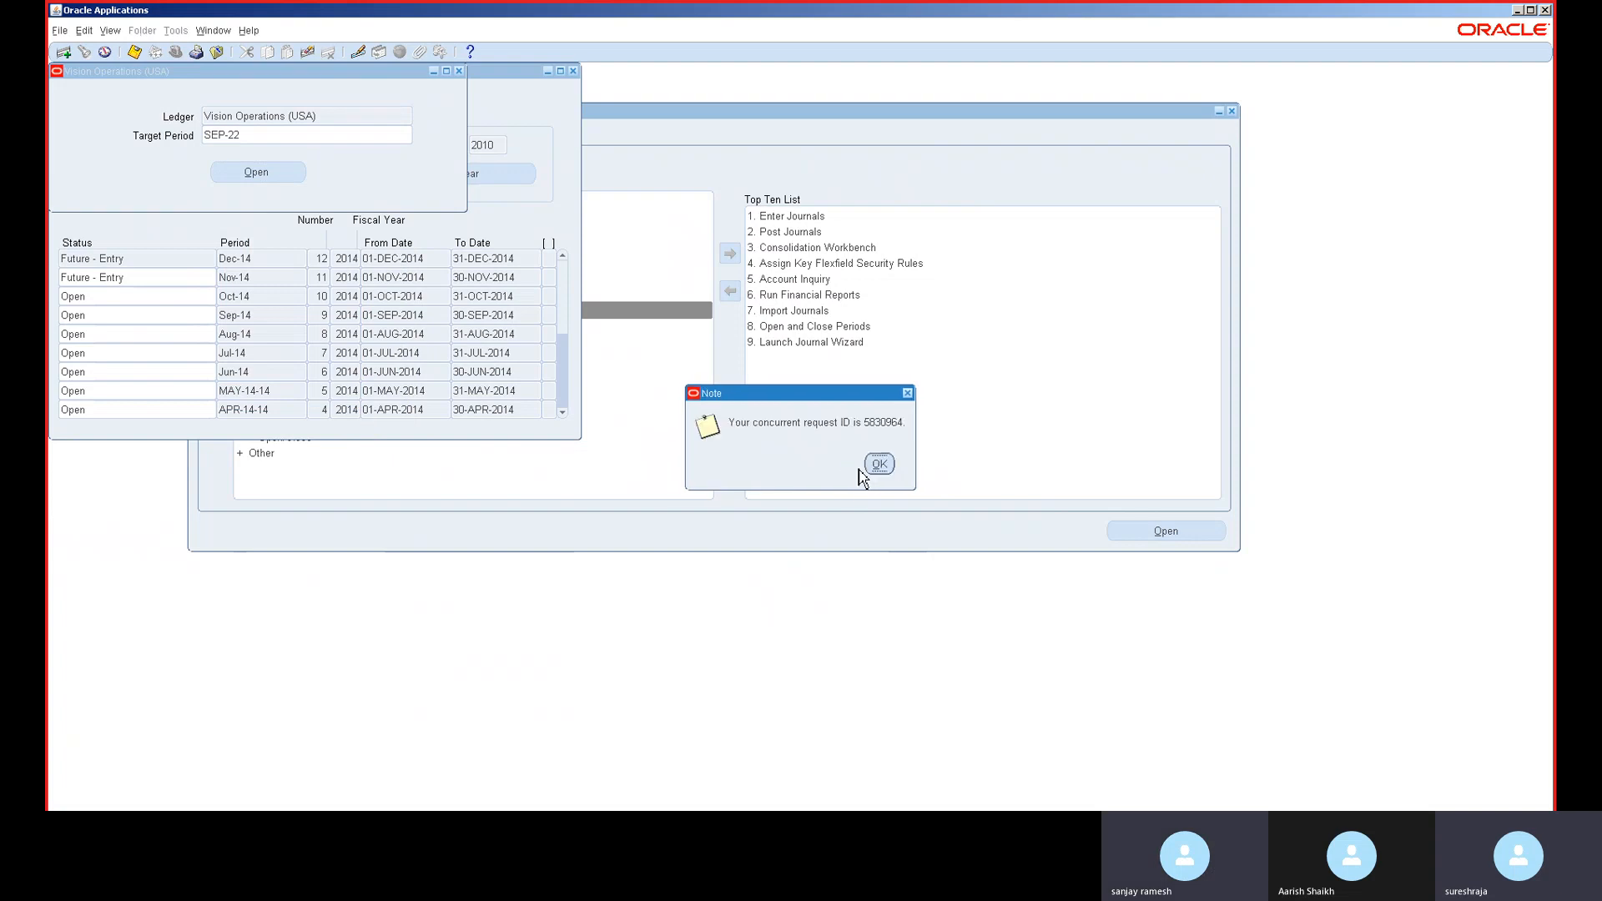
{"action": "left_click", "coordinate": [880, 466]}
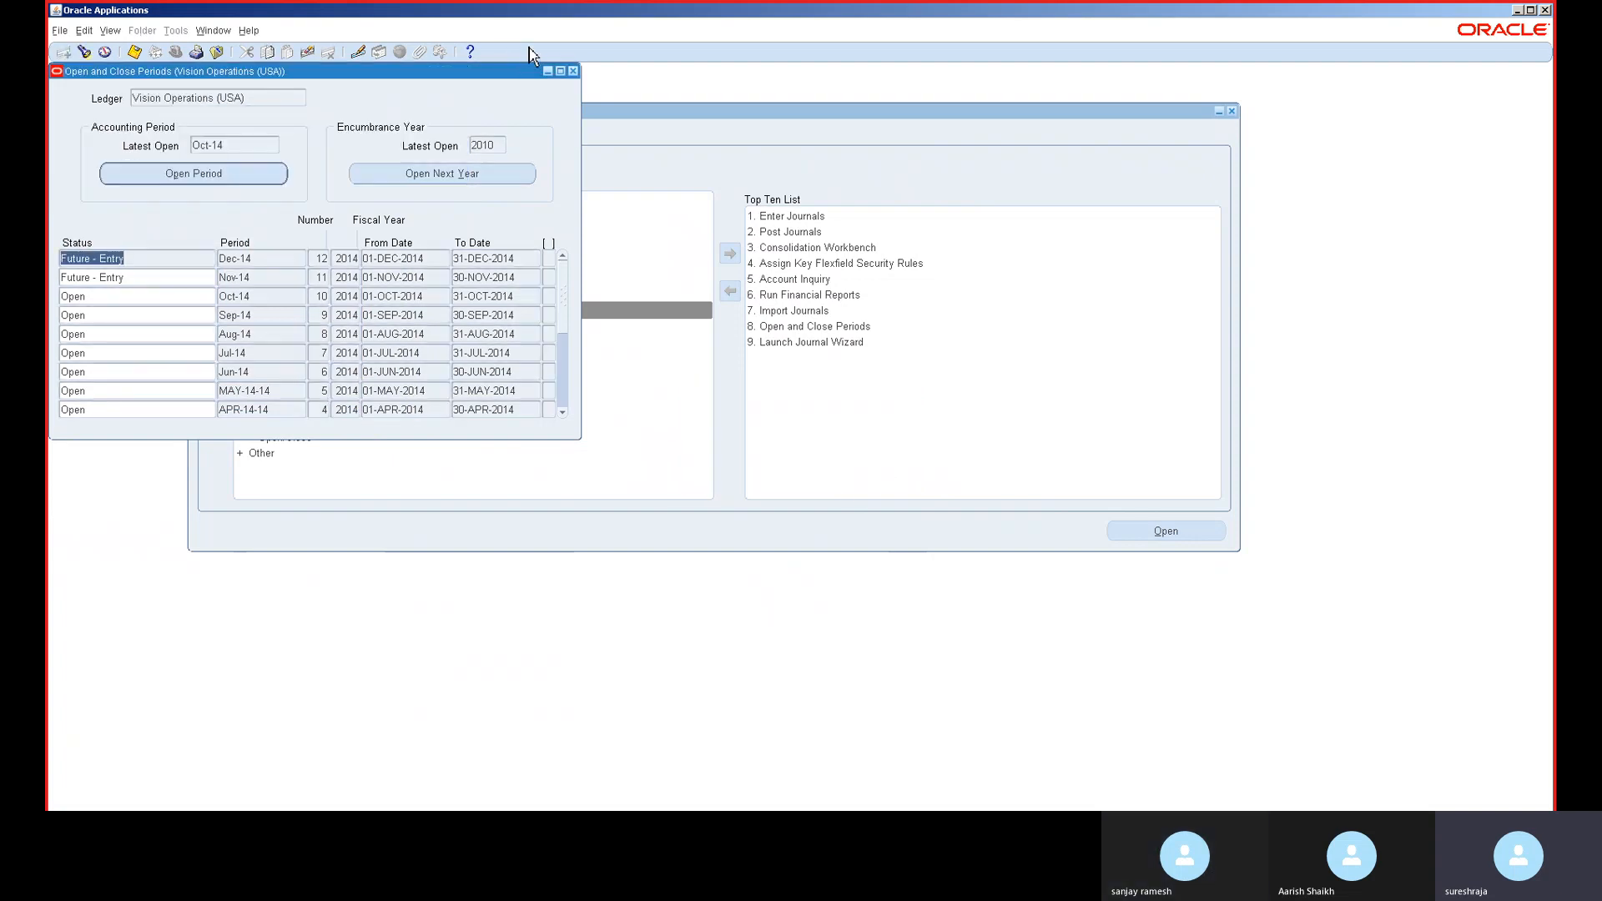
- Close Open and Close Periods and switch responsibility to Receivables, Vision Operations (USA)
{"action": "left_click", "coordinate": [573, 71]}
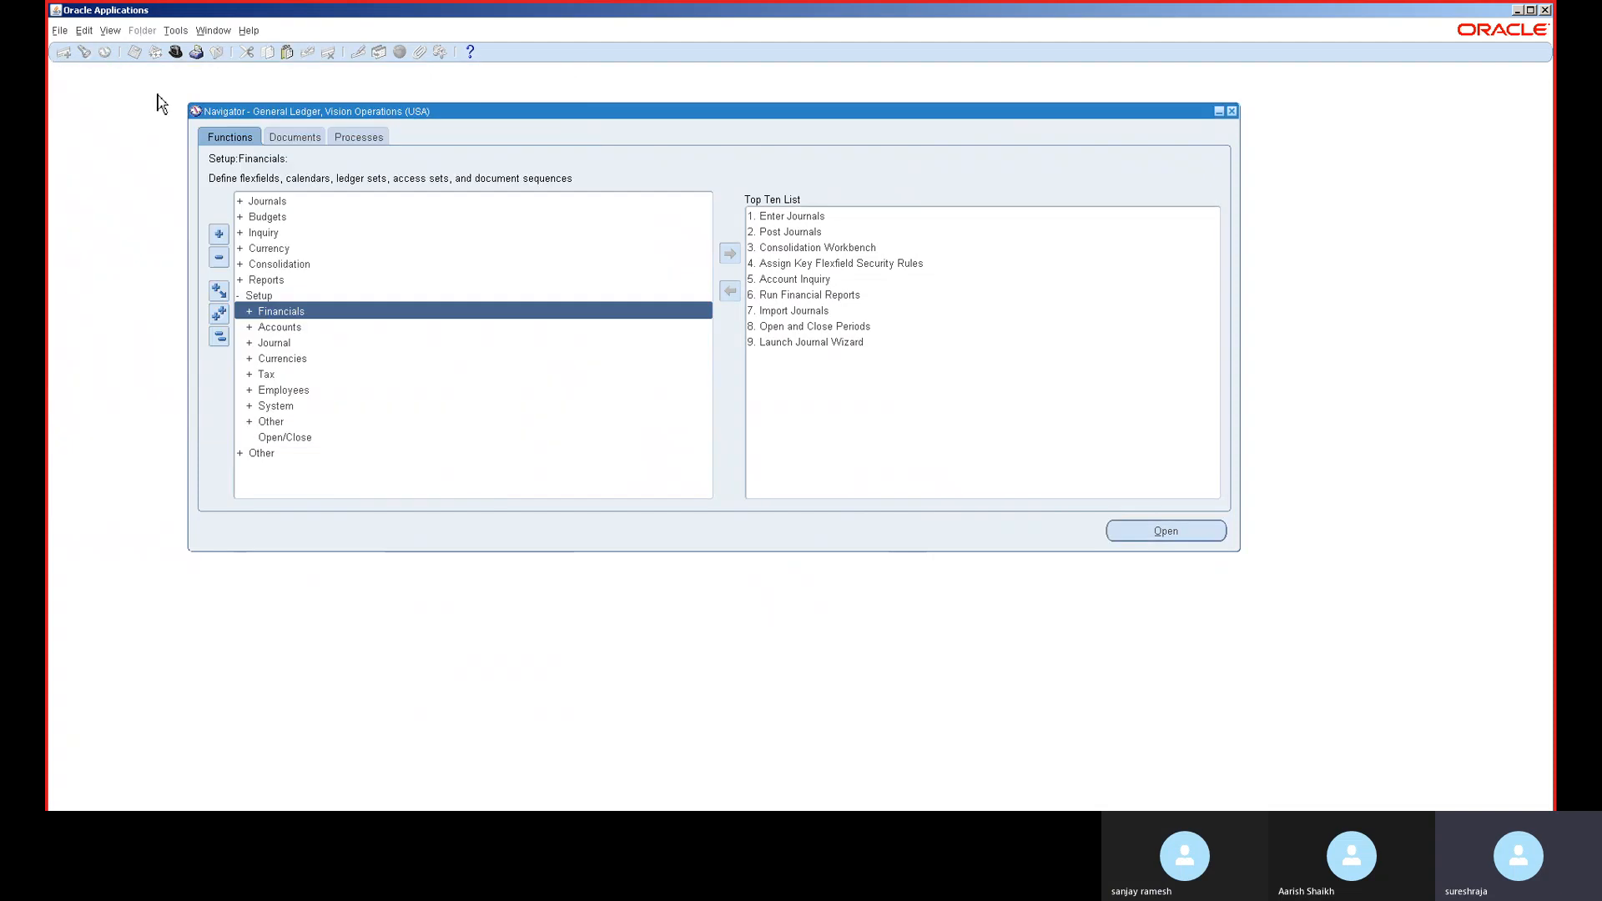
{"action": "left_click", "coordinate": [176, 52]}
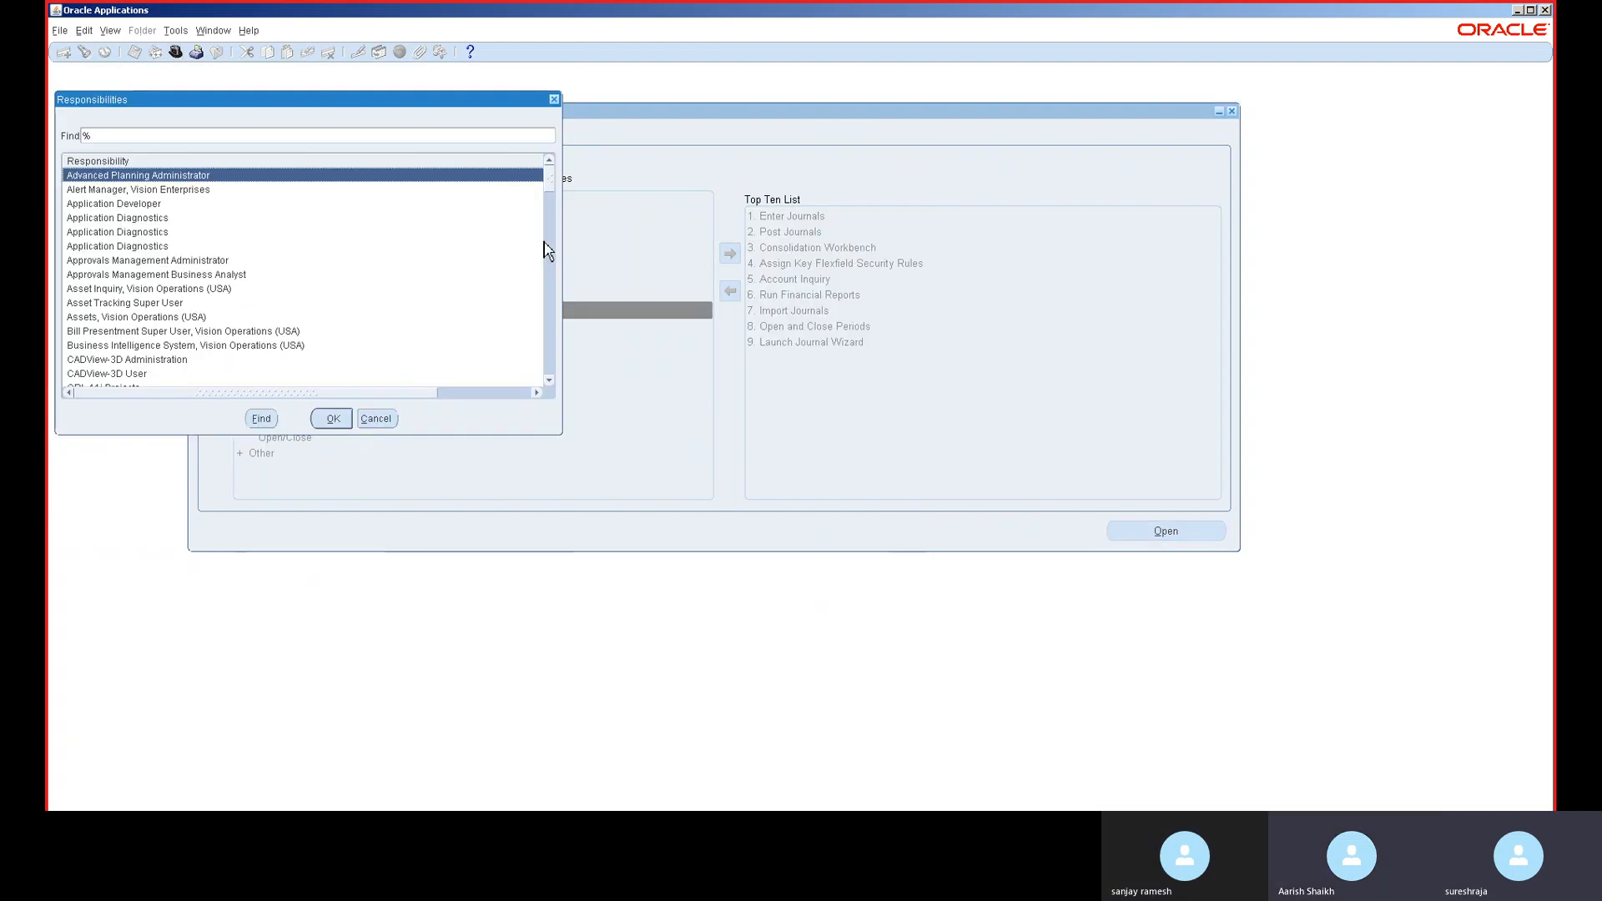
{"action": "type", "text": "r"}
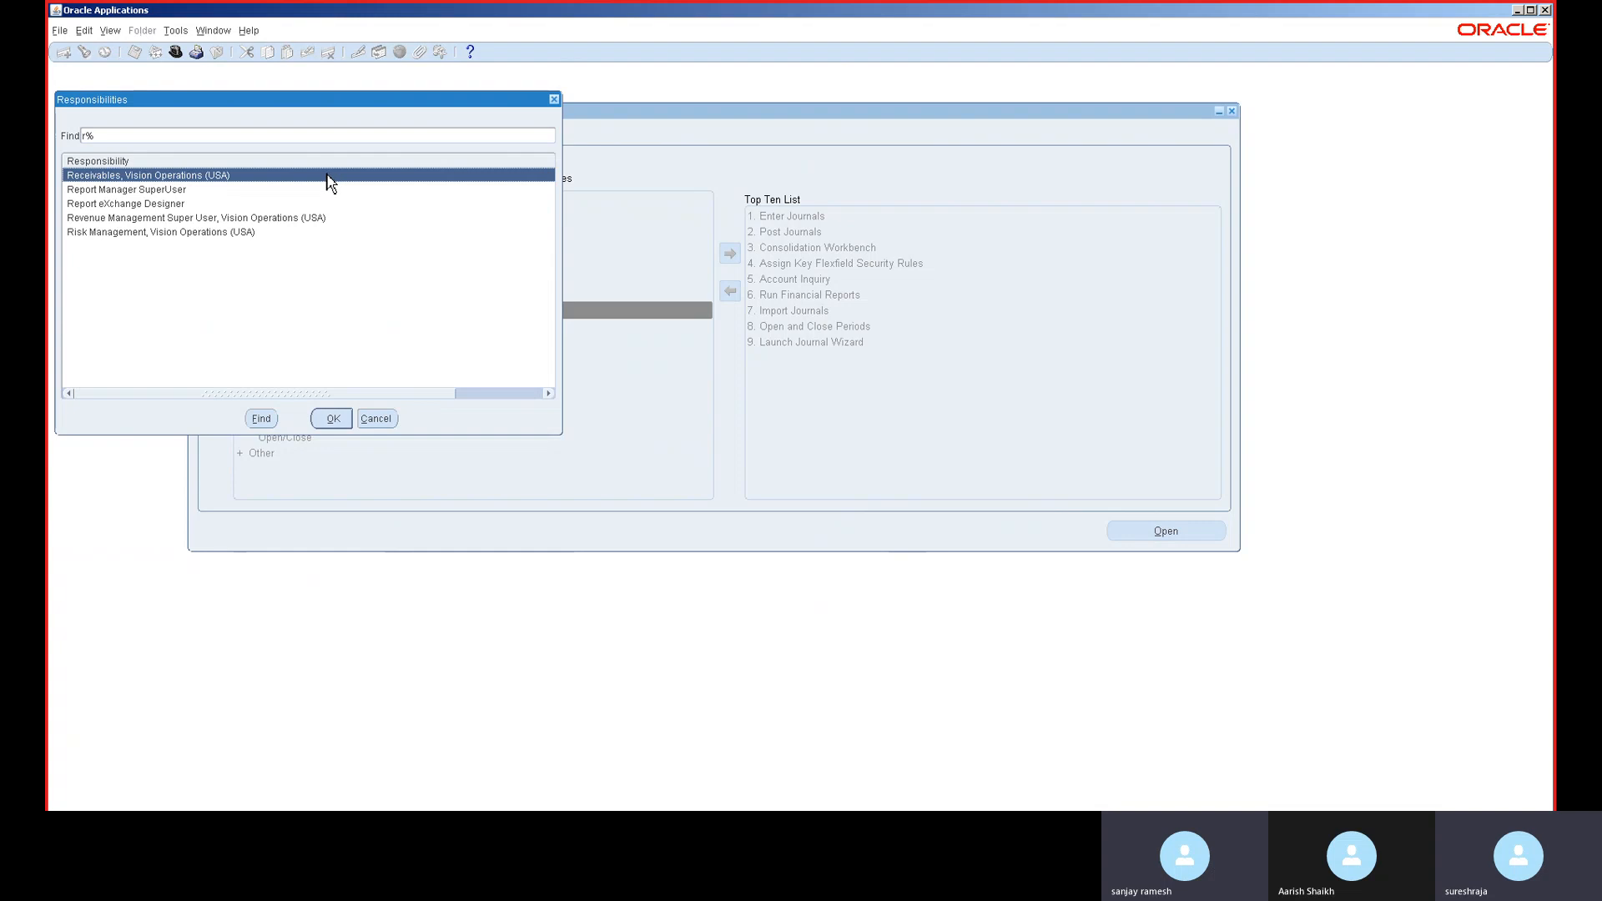
{"action": "double_click", "coordinate": [328, 177]}
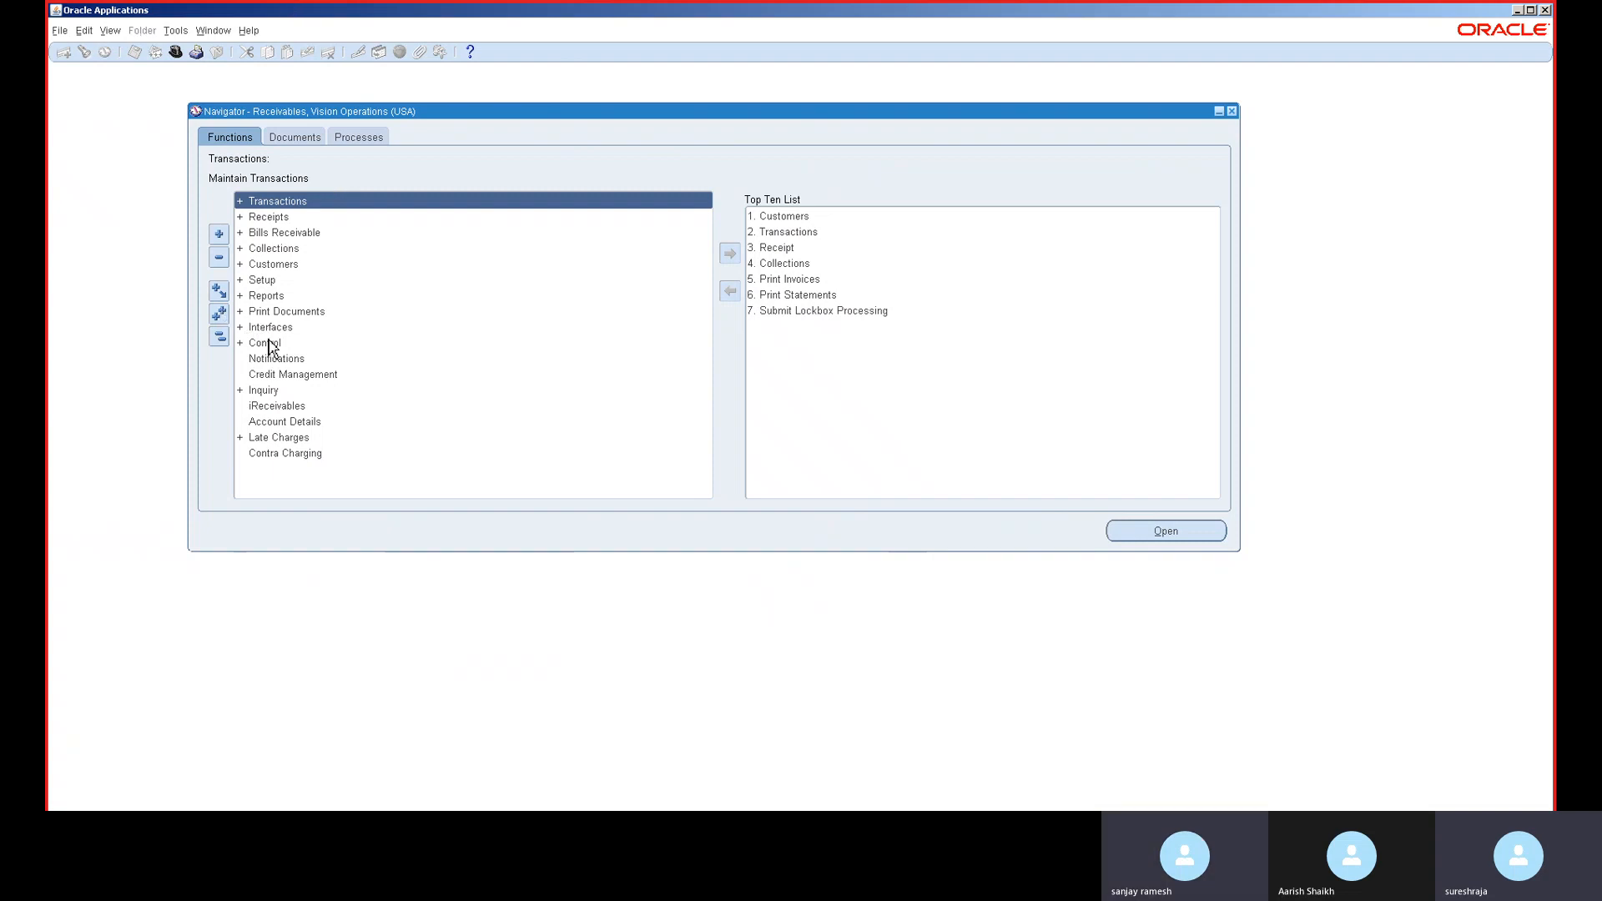
- Open the Open/Close Accounting Periods form through the PER function search
{"action": "key", "text": "ctrl+l"}
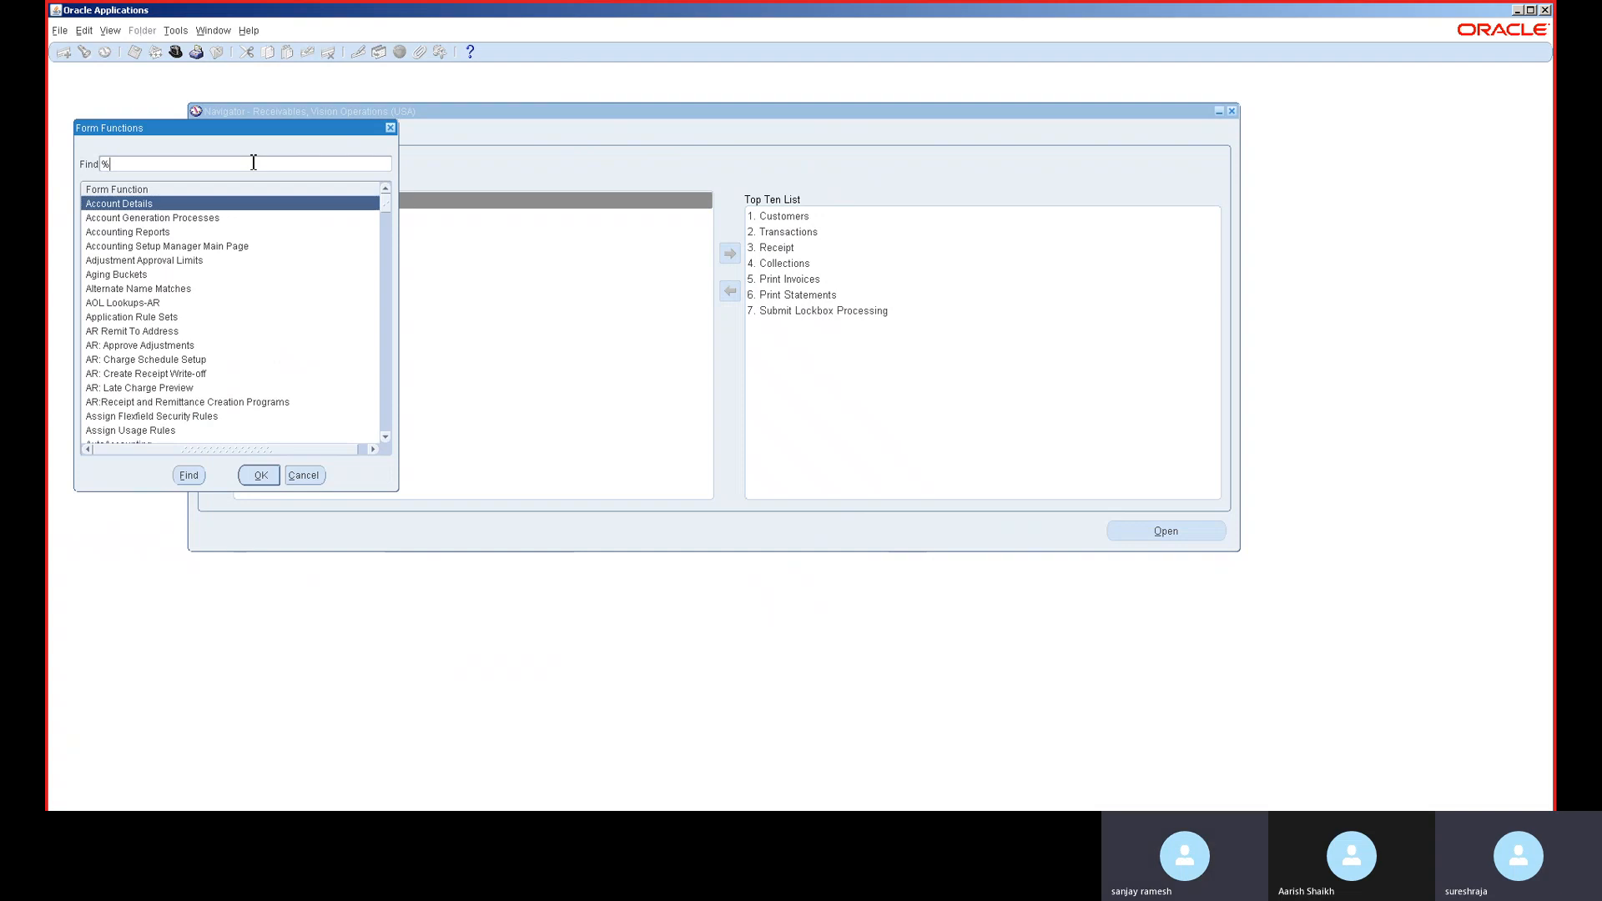
{"action": "type", "text": "PERIOD"}
{"action": "key", "text": "Return"}
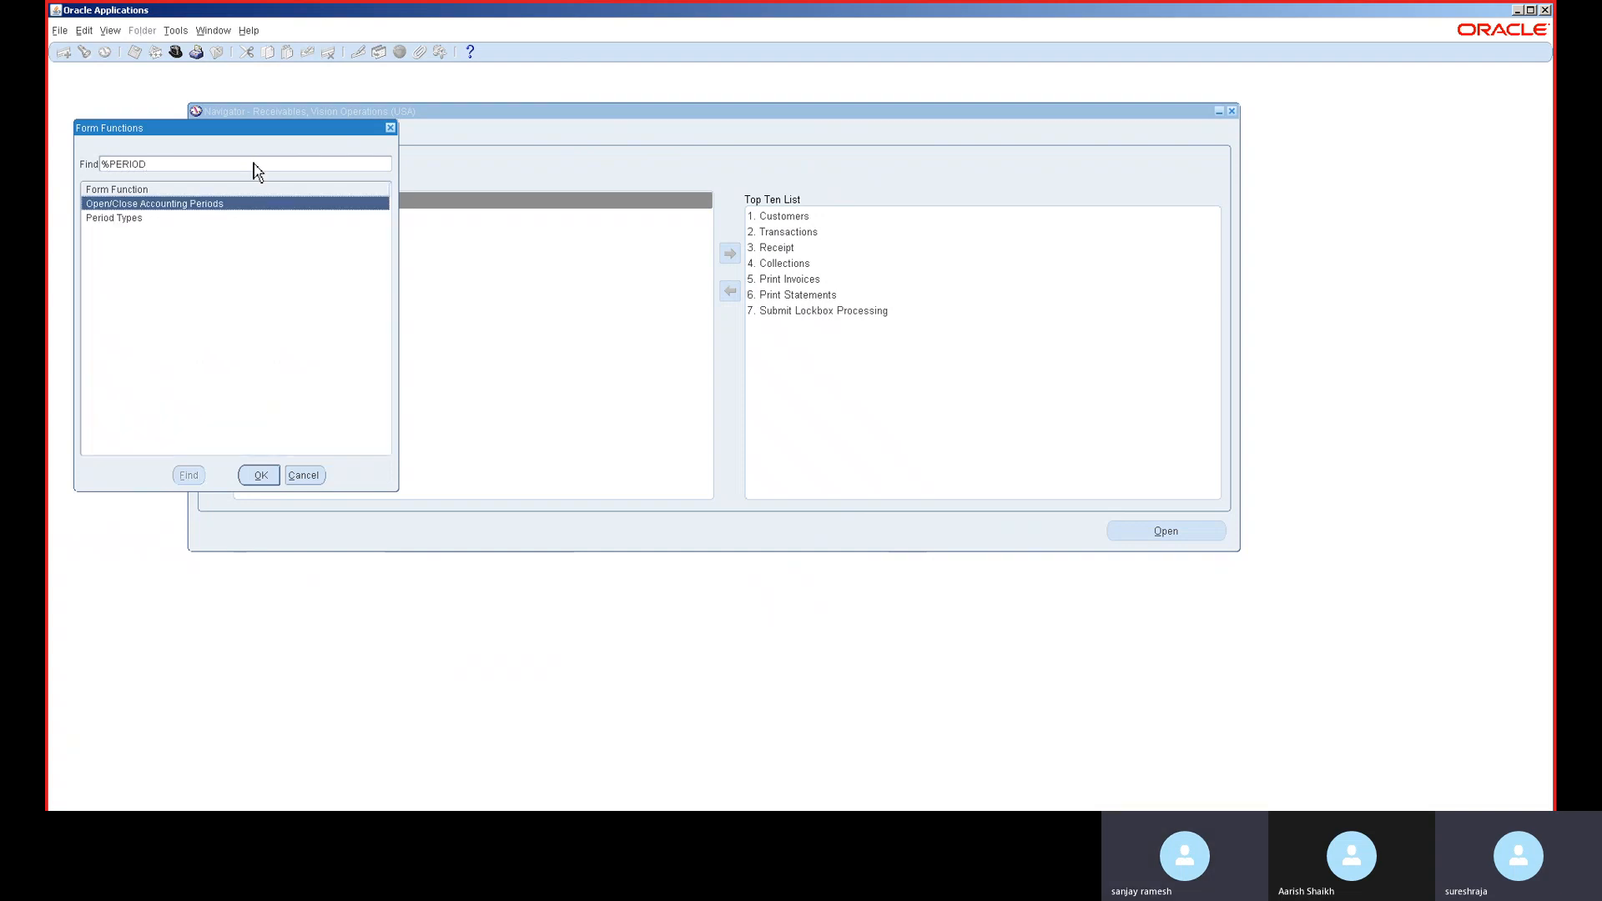
{"action": "double_click", "coordinate": [157, 204]}
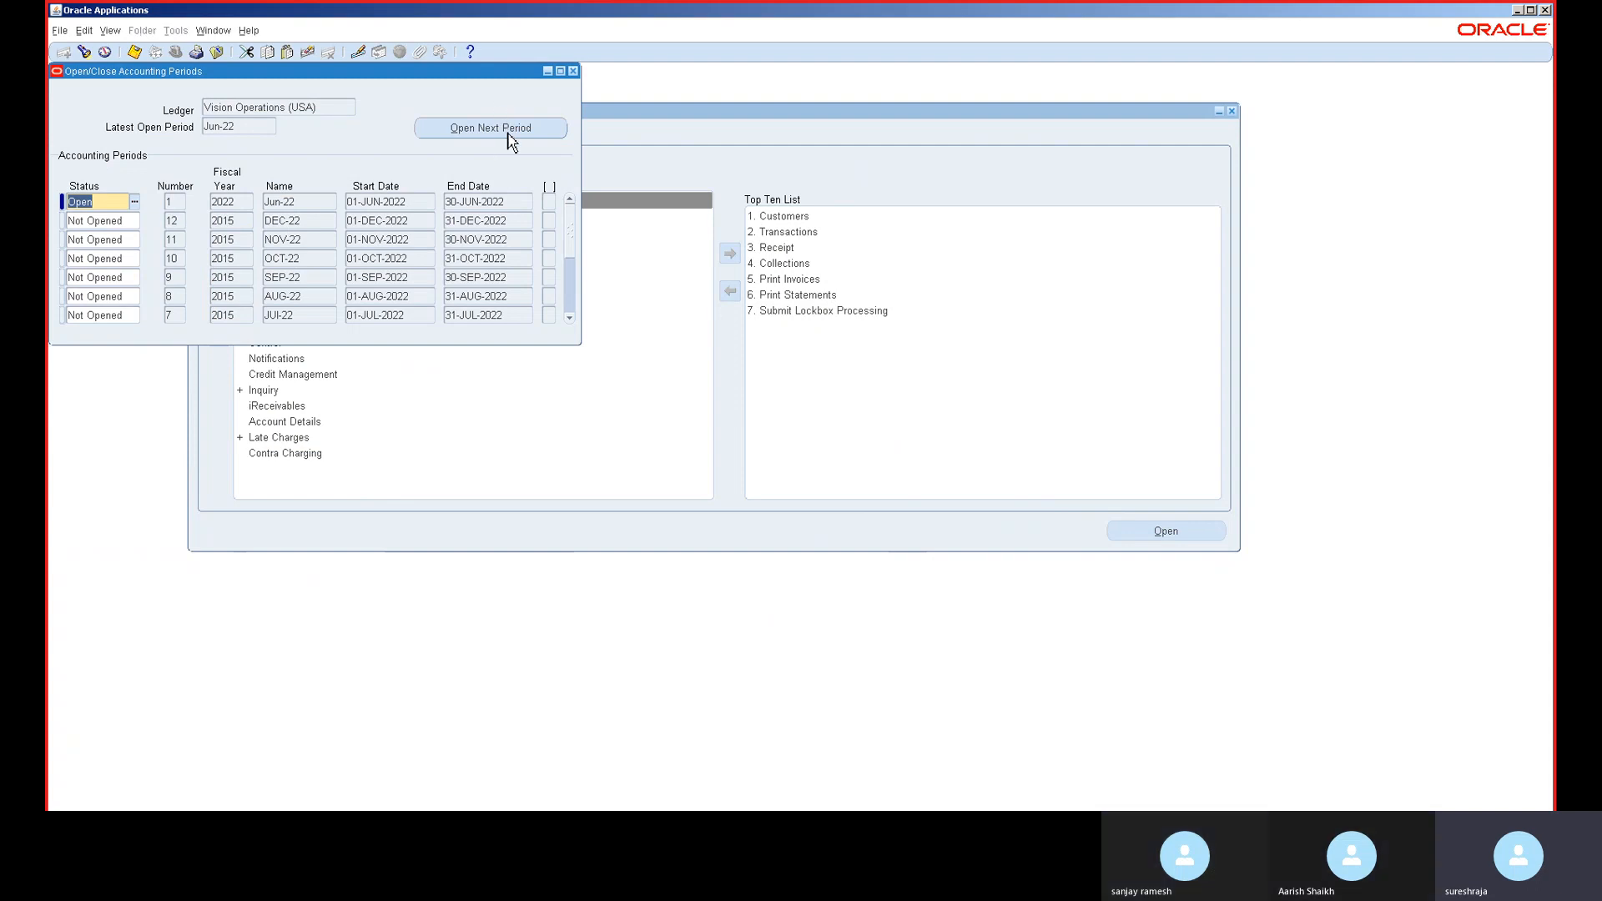
- Open the next periods JUL-22, AUG-22, SEP-22 and OCT-22
{"action": "left_click", "coordinate": [503, 130]}
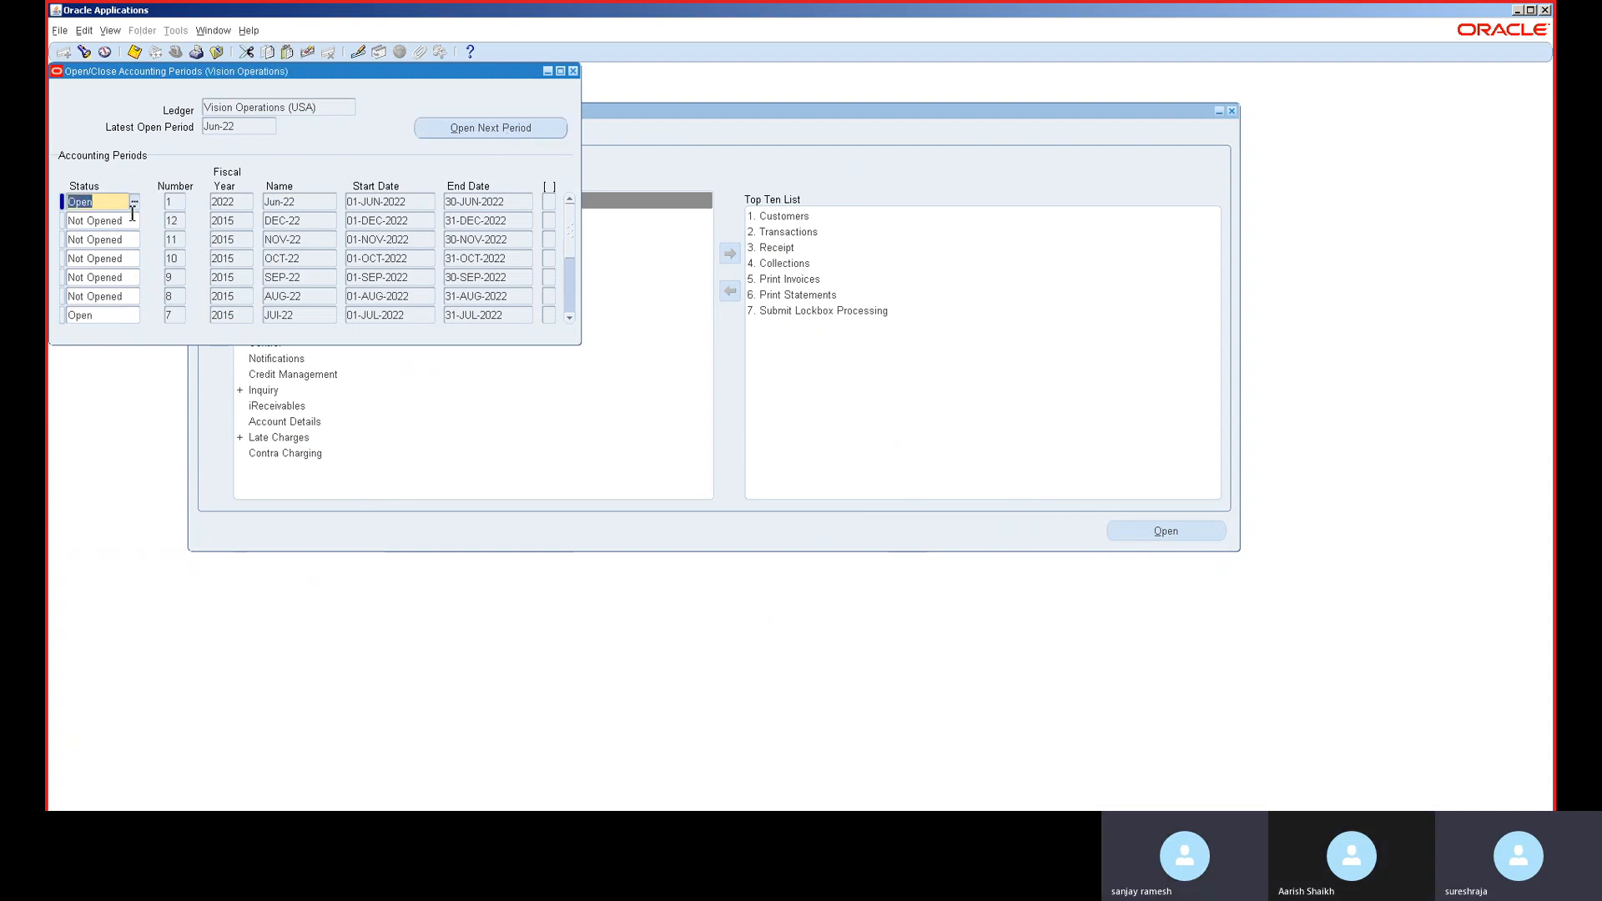
{"action": "left_click", "coordinate": [135, 201]}
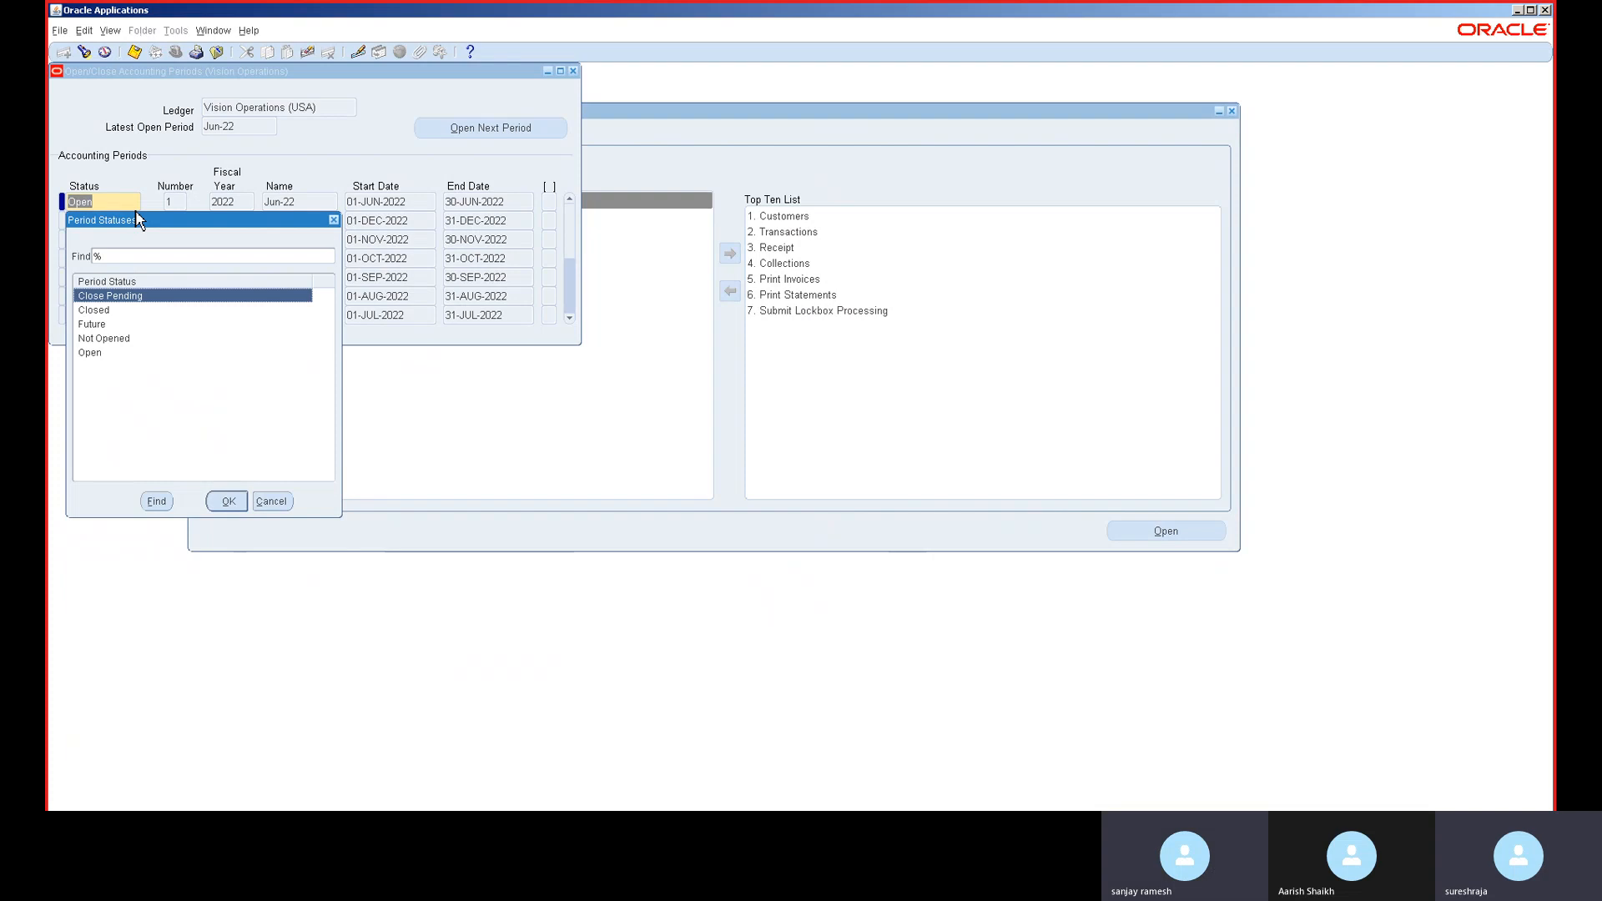
{"action": "left_click", "coordinate": [333, 220]}
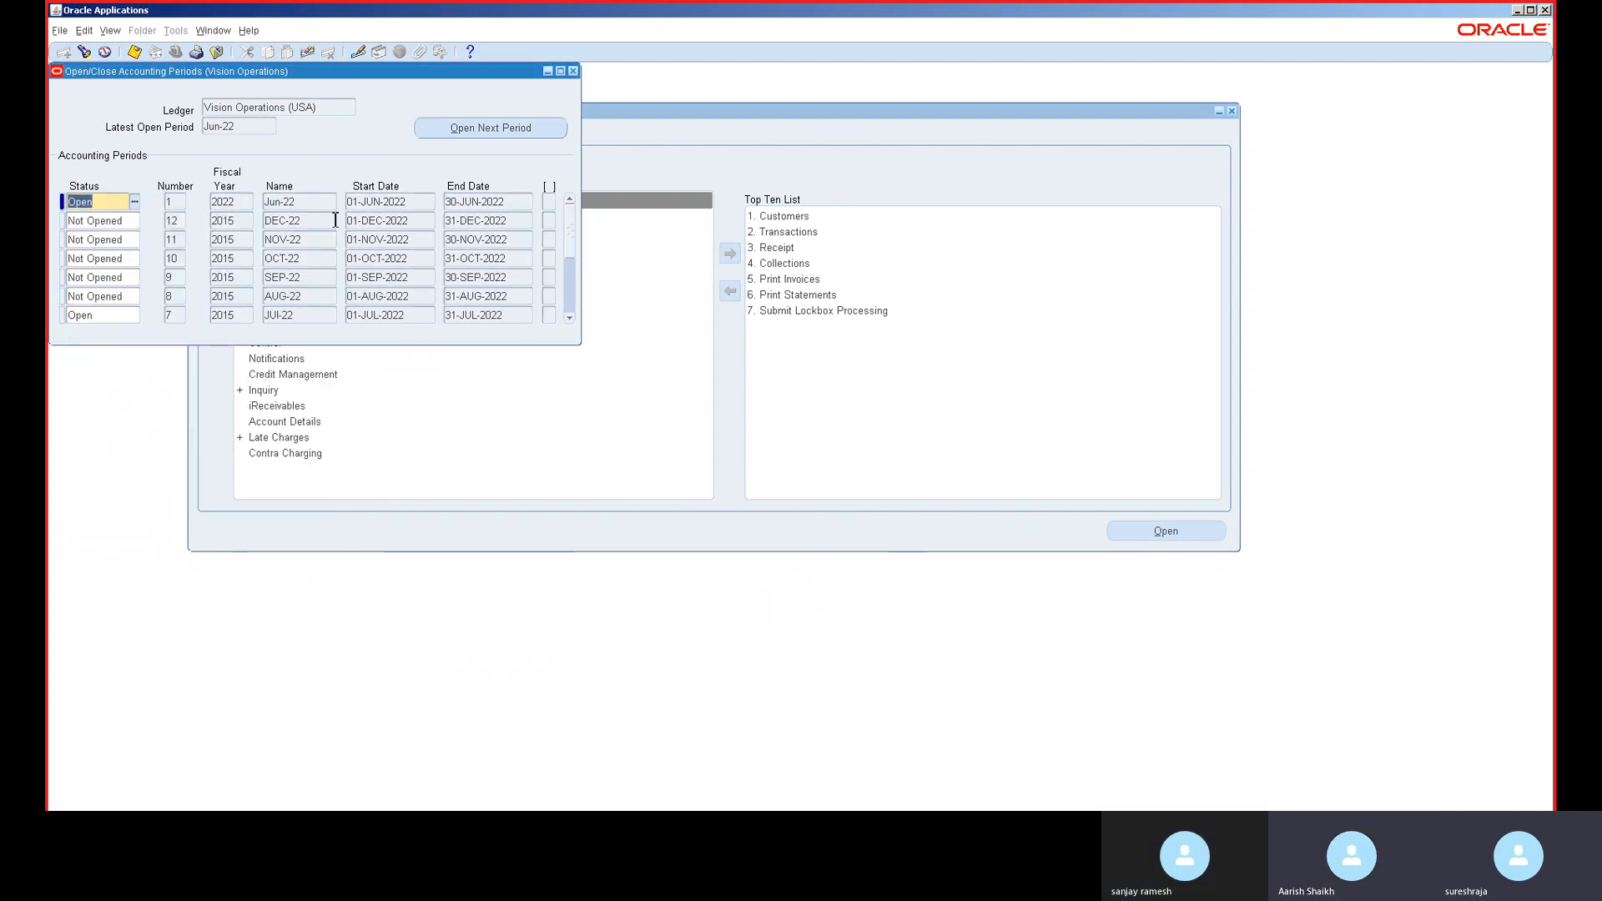
{"action": "left_click", "coordinate": [553, 130]}
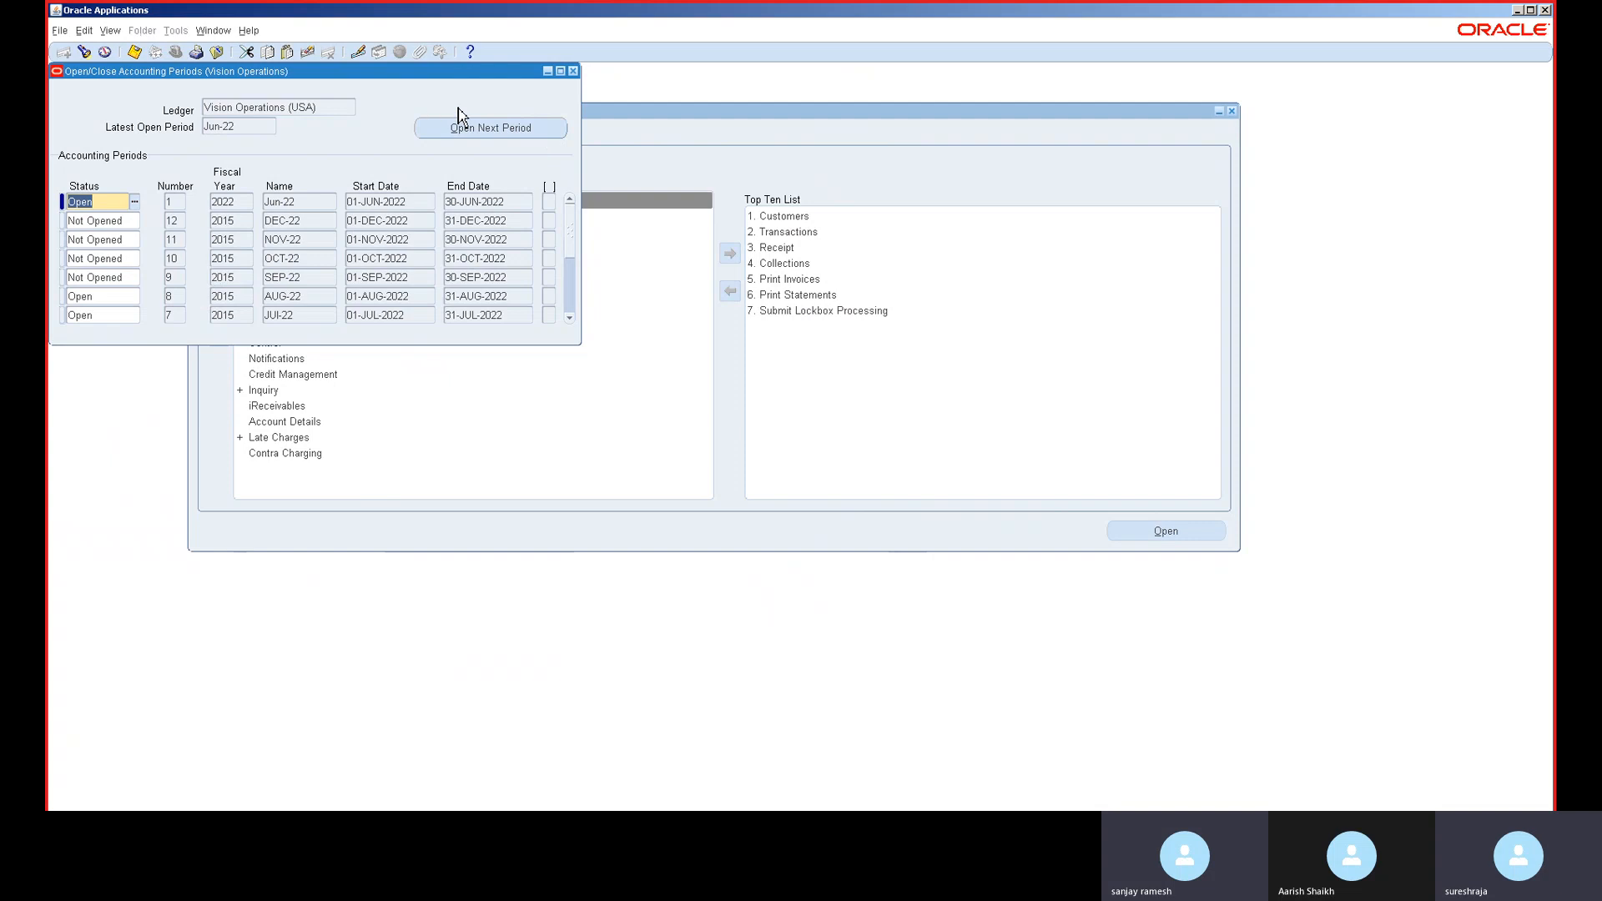
{"action": "left_click", "coordinate": [483, 132]}
{"action": "left_click", "coordinate": [483, 130]}
- Page through older periods, then open the remaining NOV-22 and DEC-22 periods
{"action": "left_click_drag", "start_coordinate": [489, 83], "coordinate": [717, 171]}
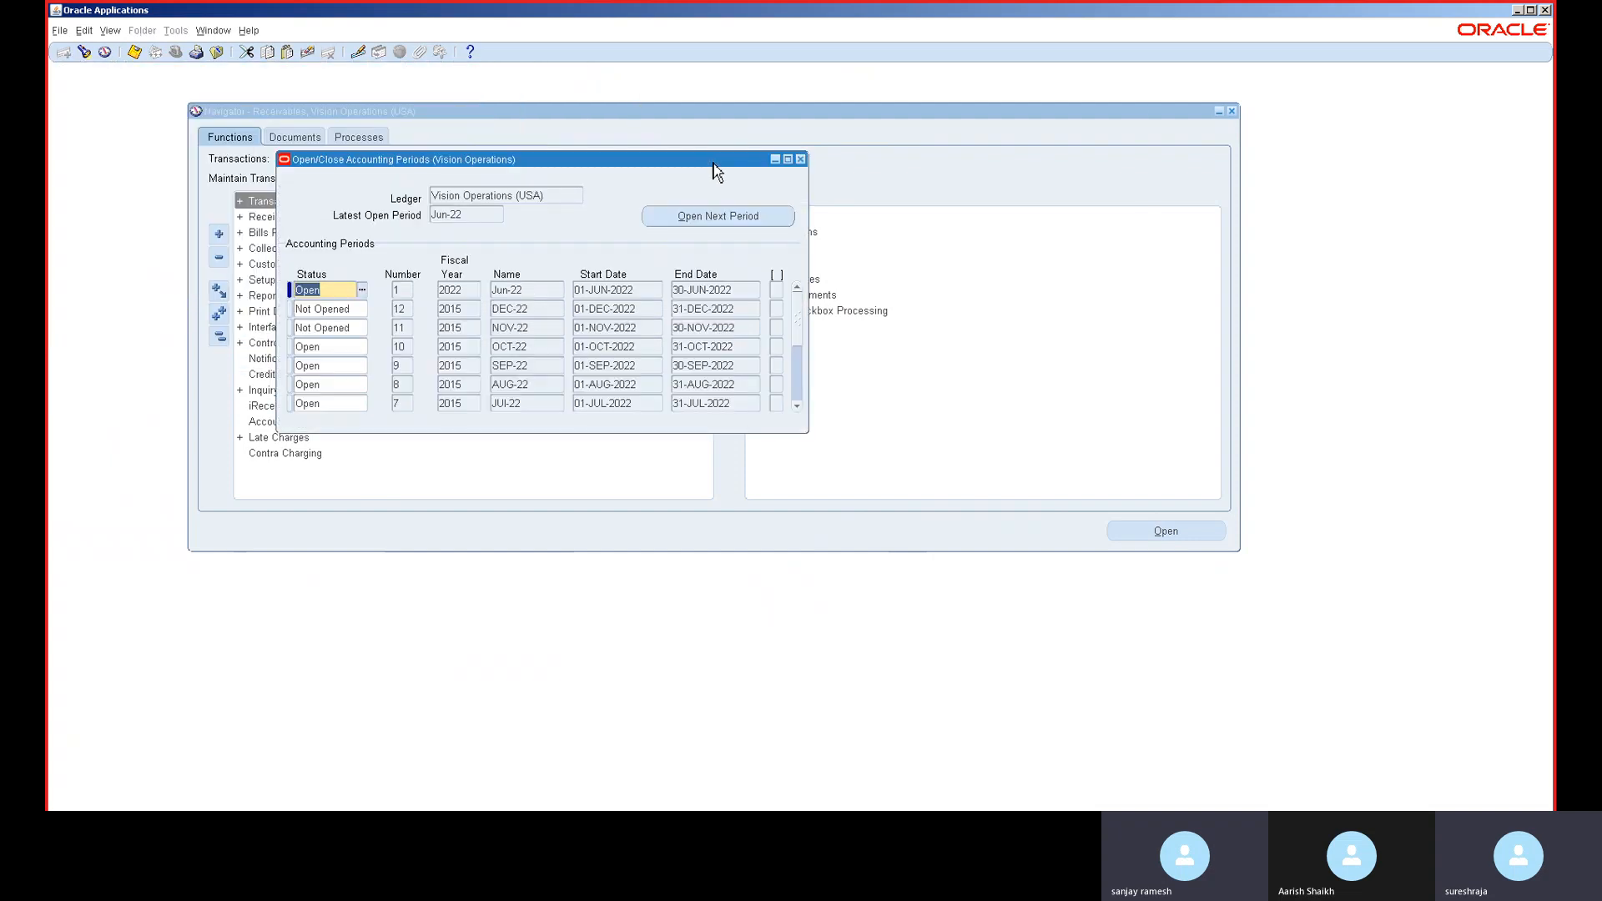
{"action": "left_click", "coordinate": [797, 393]}
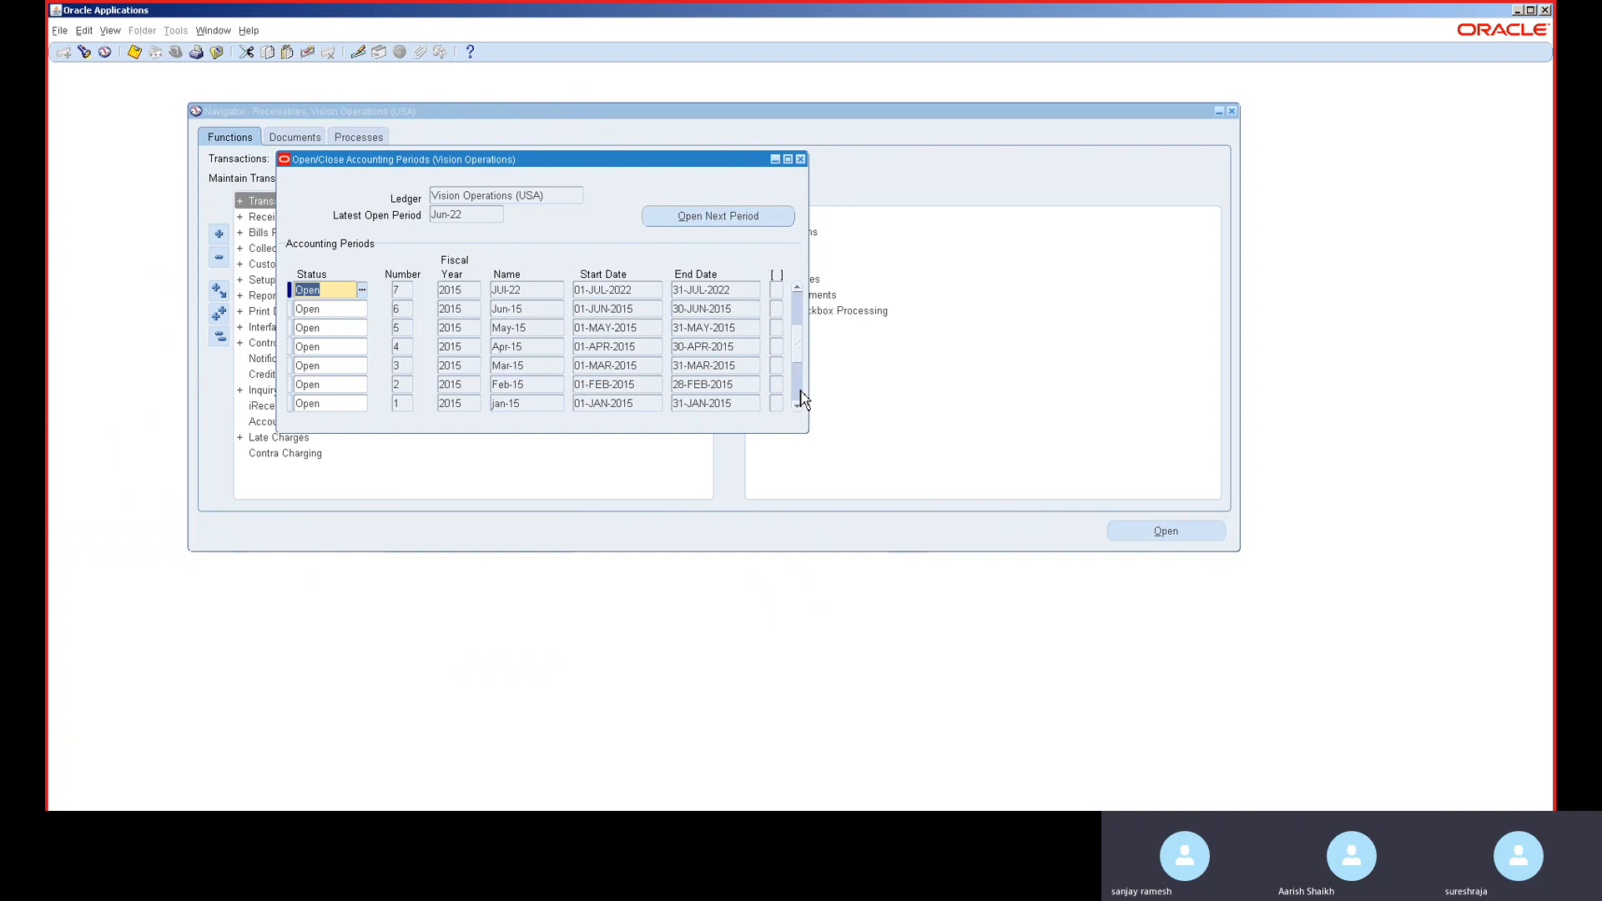
{"action": "left_click", "coordinate": [799, 397]}
{"action": "left_click", "coordinate": [798, 311]}
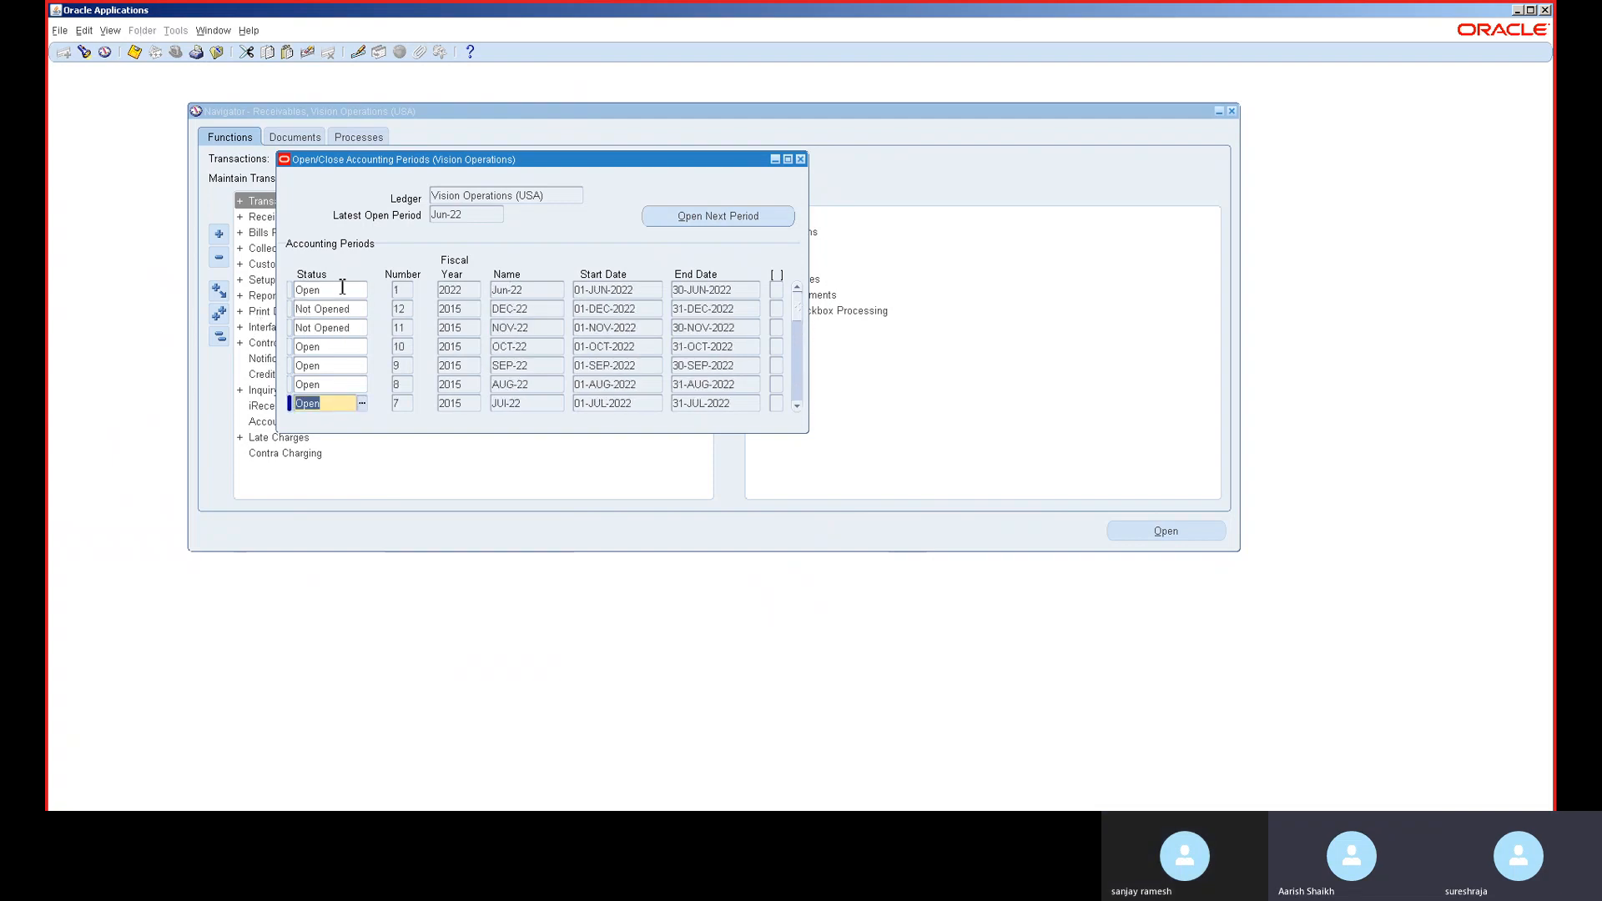
{"action": "left_click", "coordinate": [342, 289]}
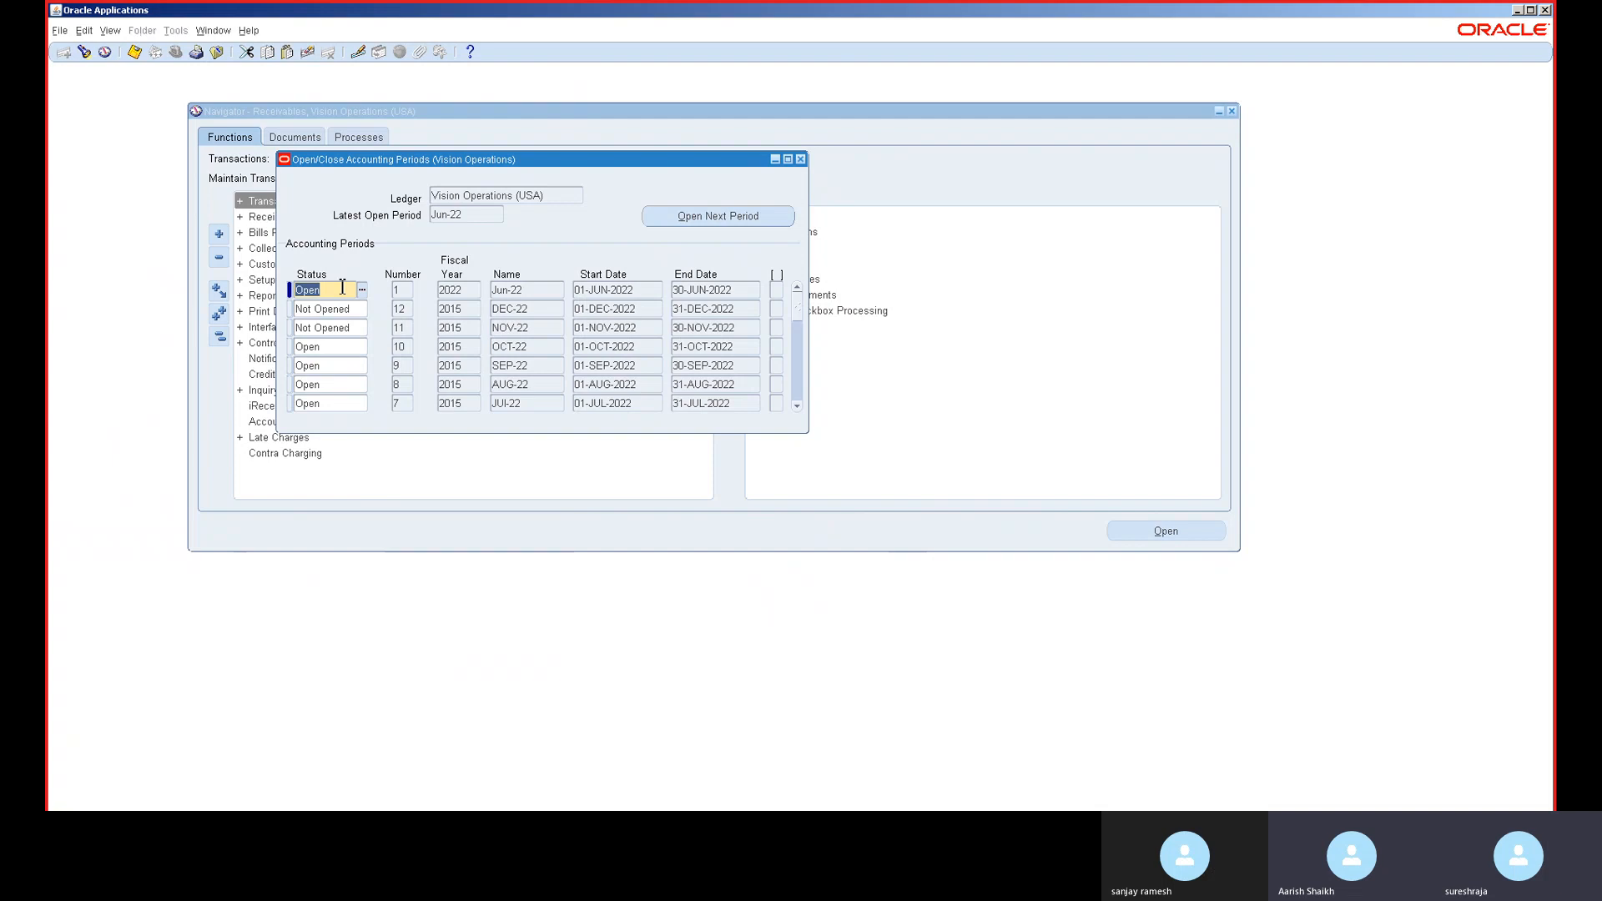
{"action": "left_click", "coordinate": [713, 216]}
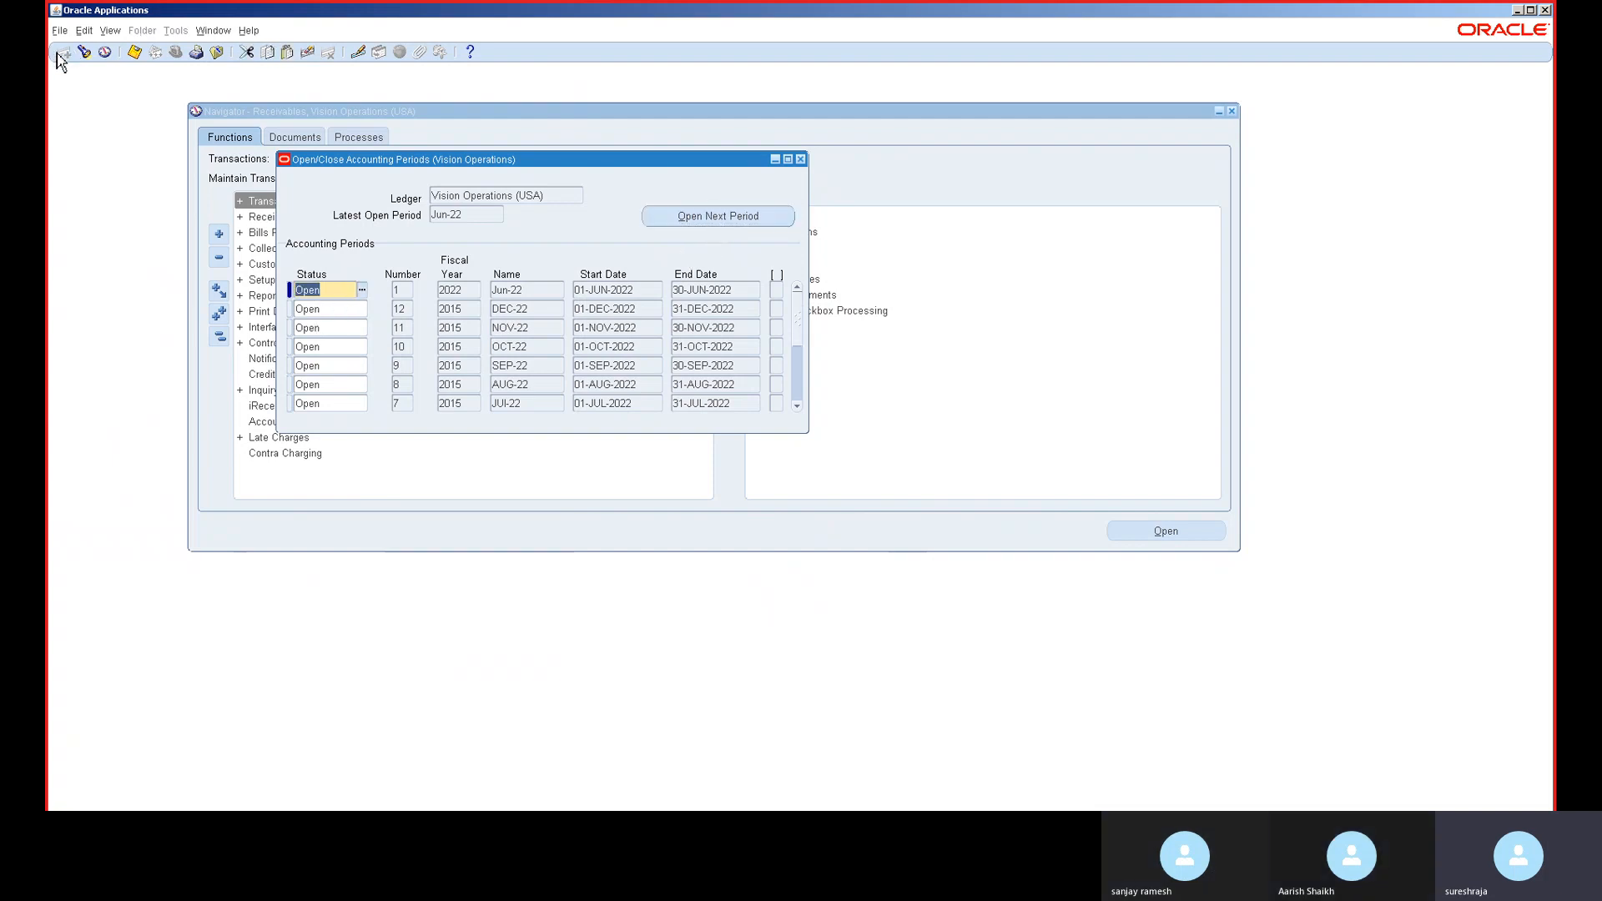
{"action": "left_click", "coordinate": [103, 31]}
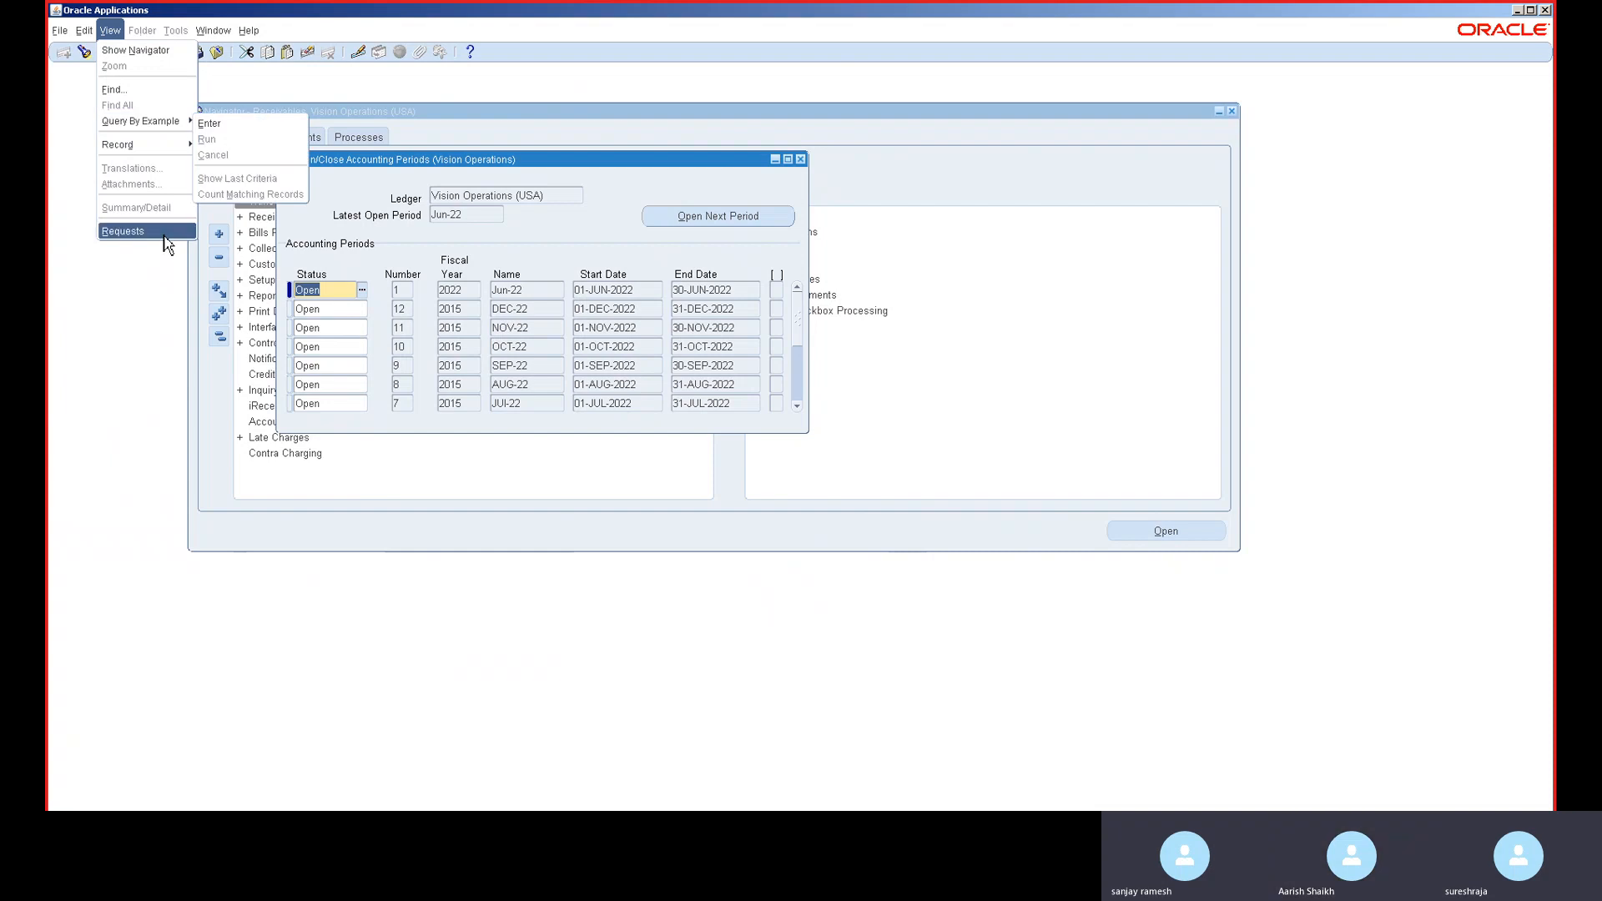
- List all my recent requests and view the log of the errored Open Period request
{"action": "left_click", "coordinate": [165, 238]}
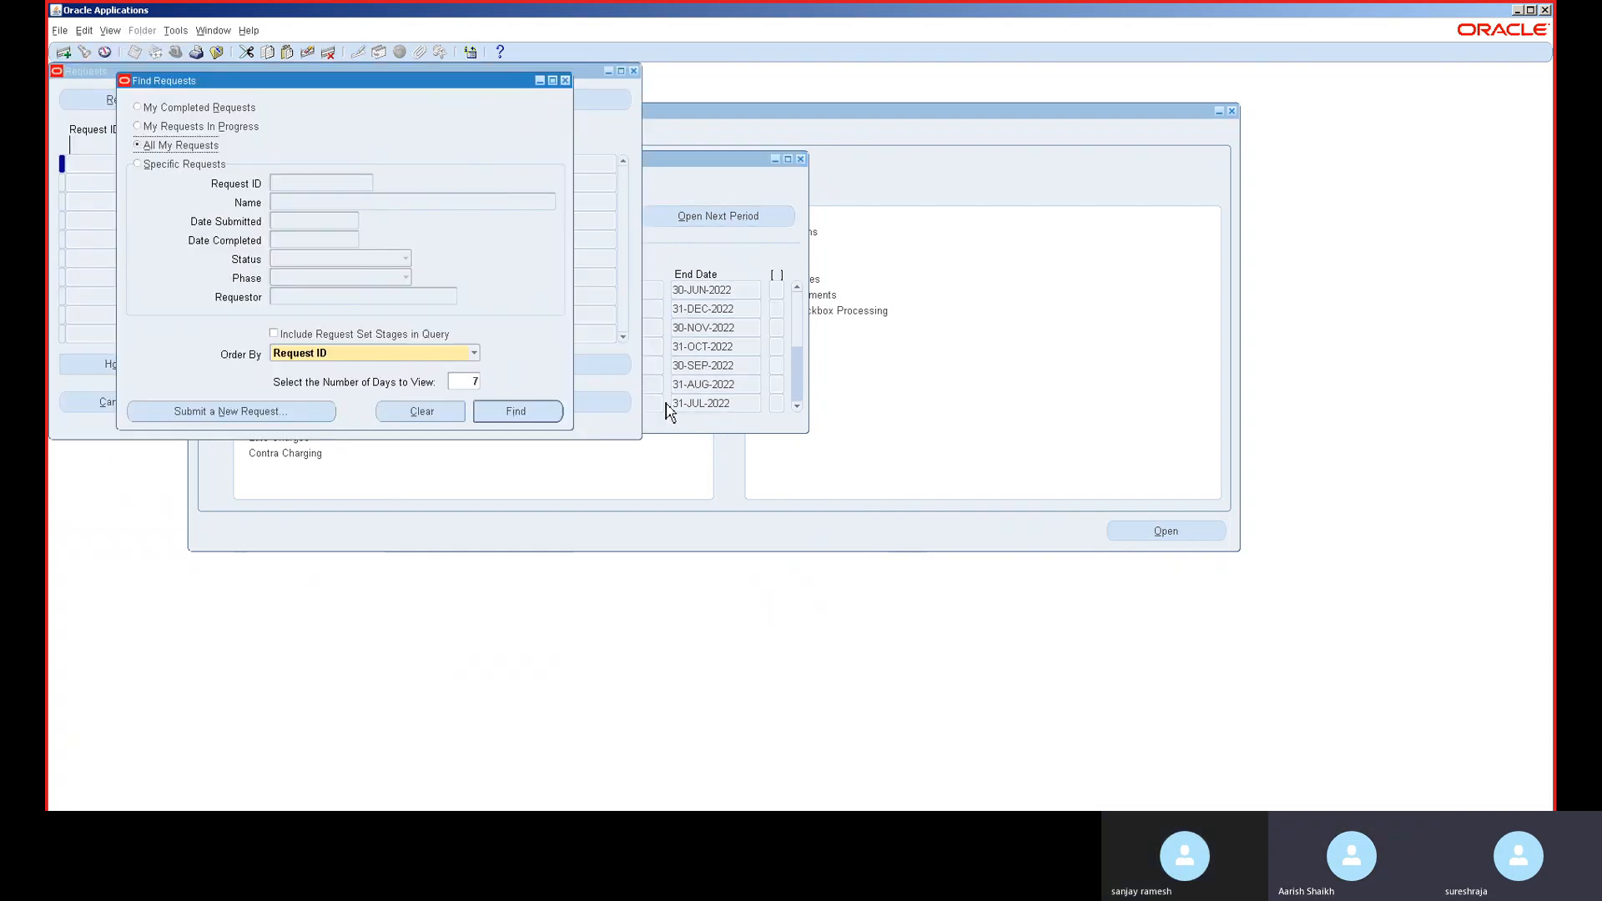
{"action": "left_click", "coordinate": [552, 412]}
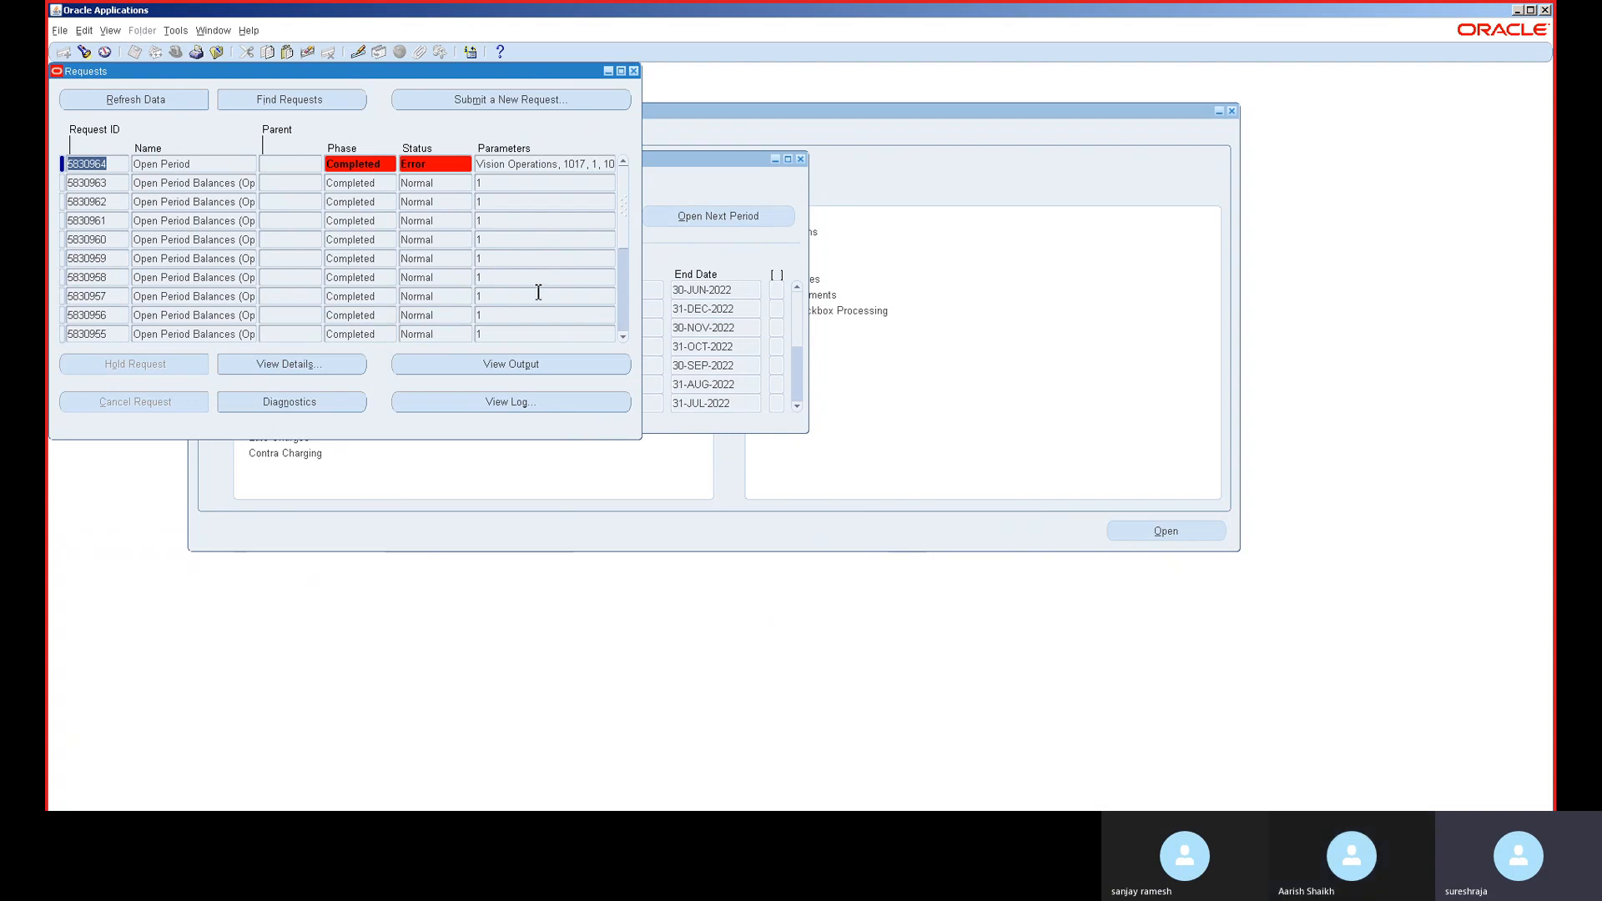
{"action": "left_click", "coordinate": [241, 164]}
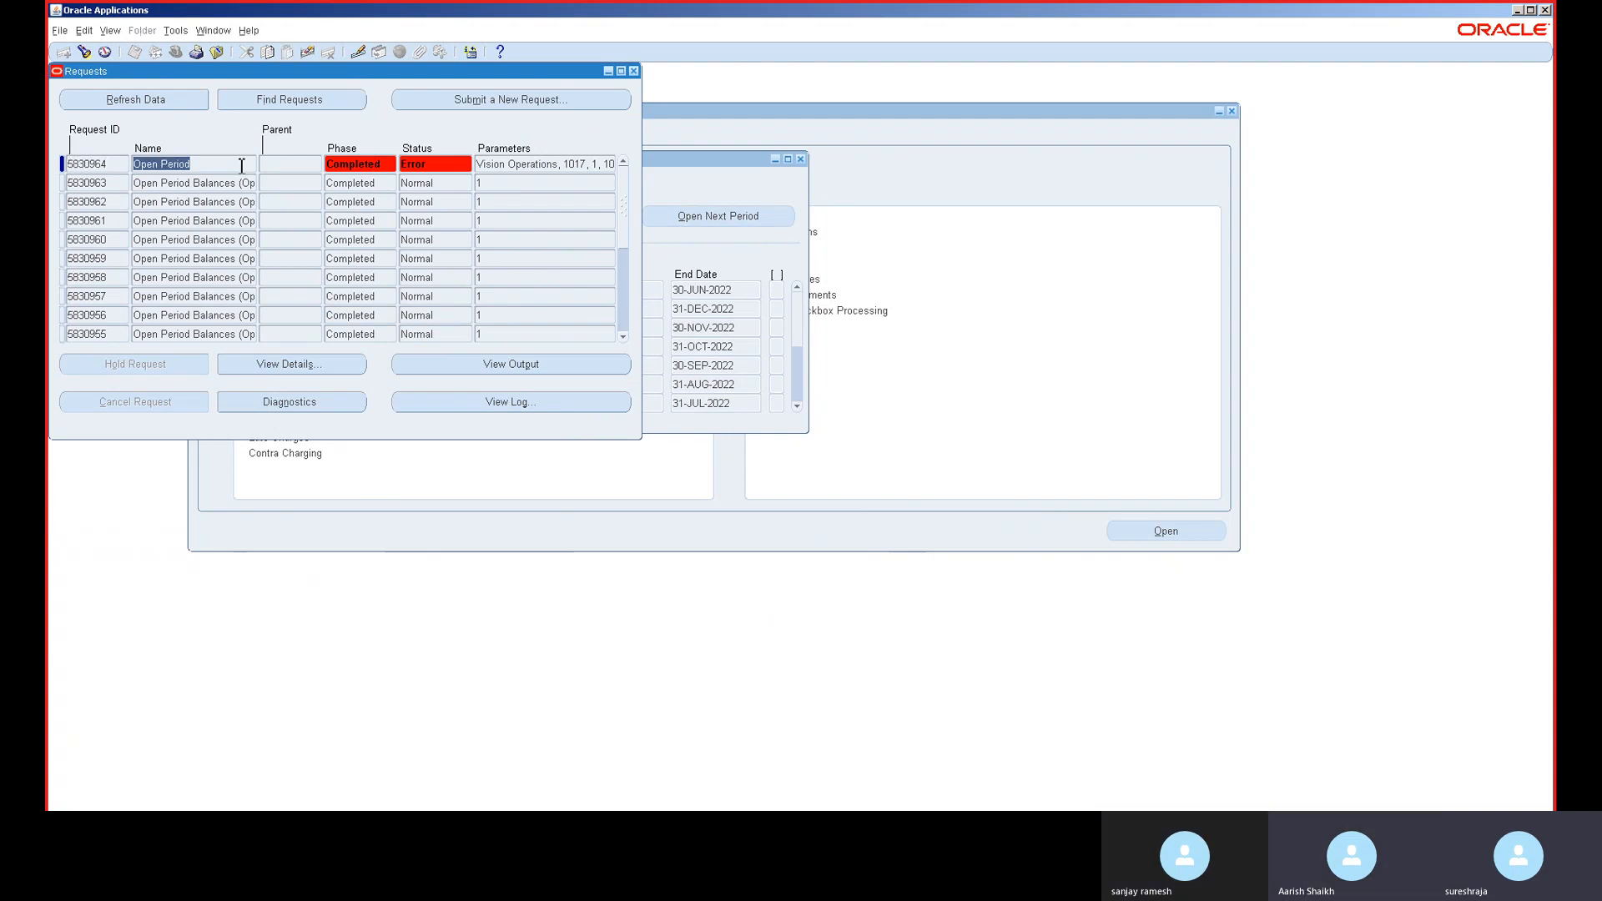
{"action": "left_click", "coordinate": [511, 401]}
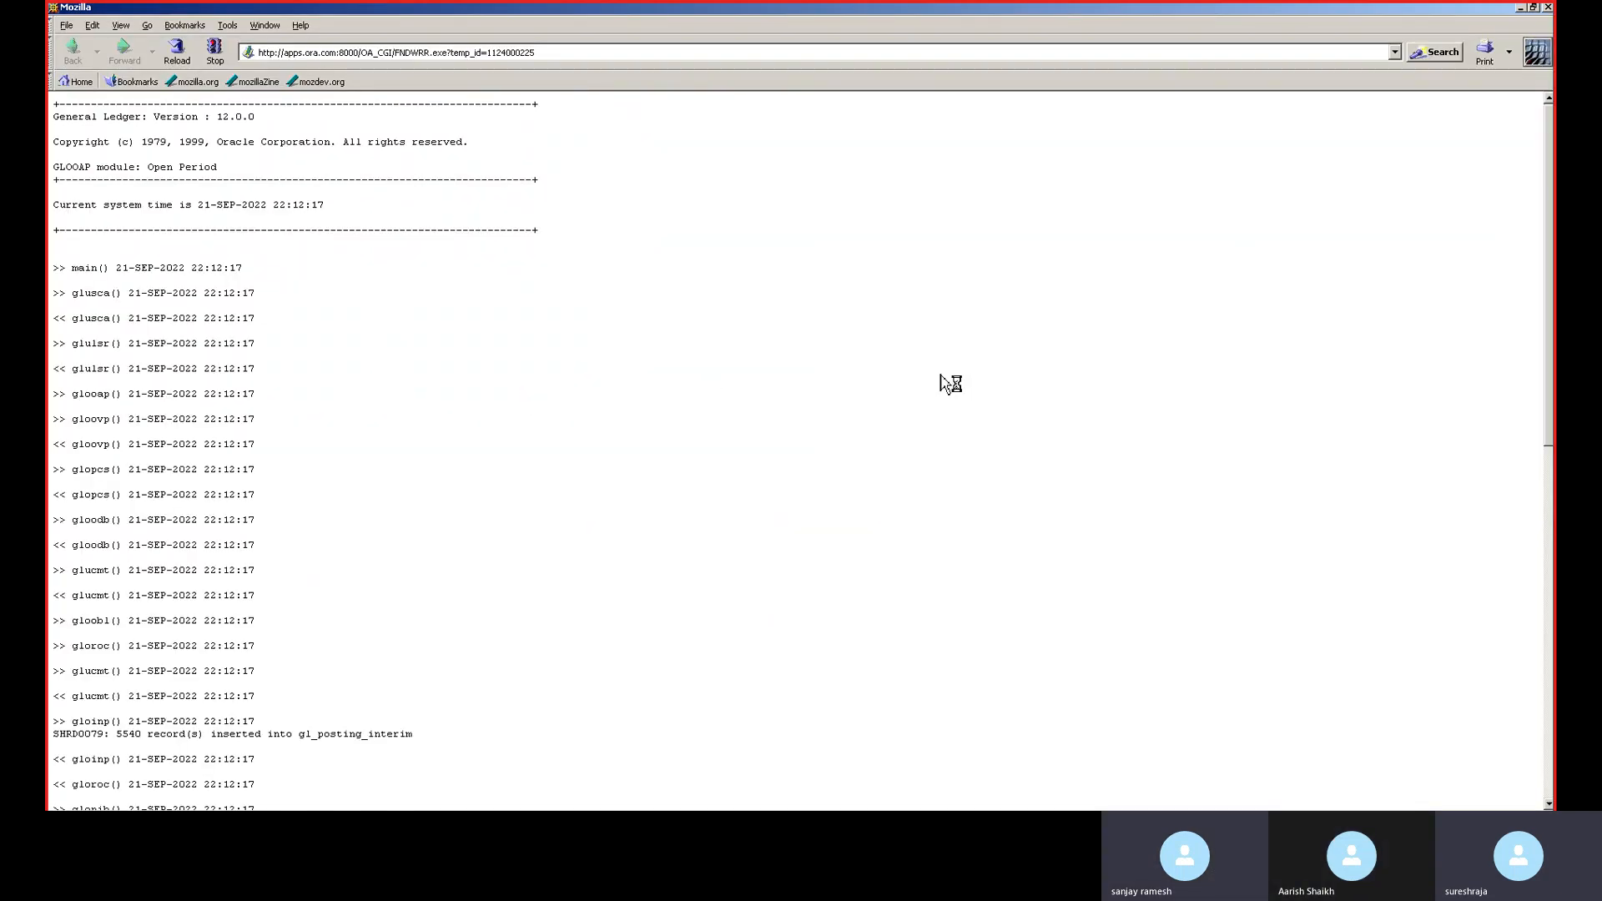
- Search the log for the error saying not enough calendar periods are defined
{"action": "key", "text": "ctrl+f"}
{"action": "type", "text": "ERROR"}
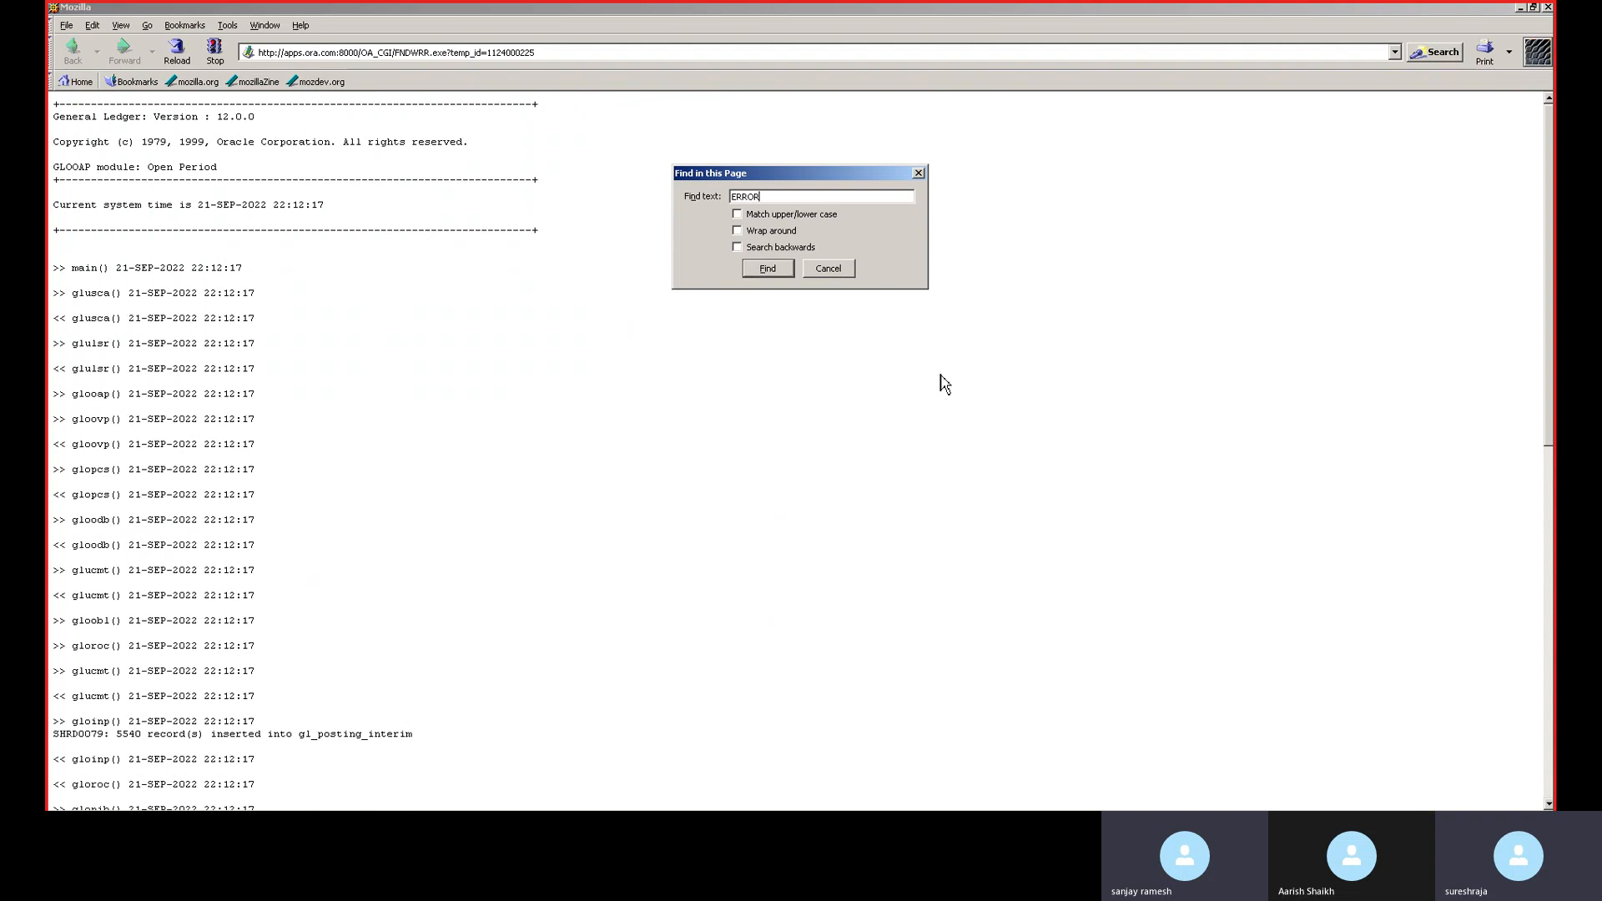
{"action": "key", "text": "Return"}
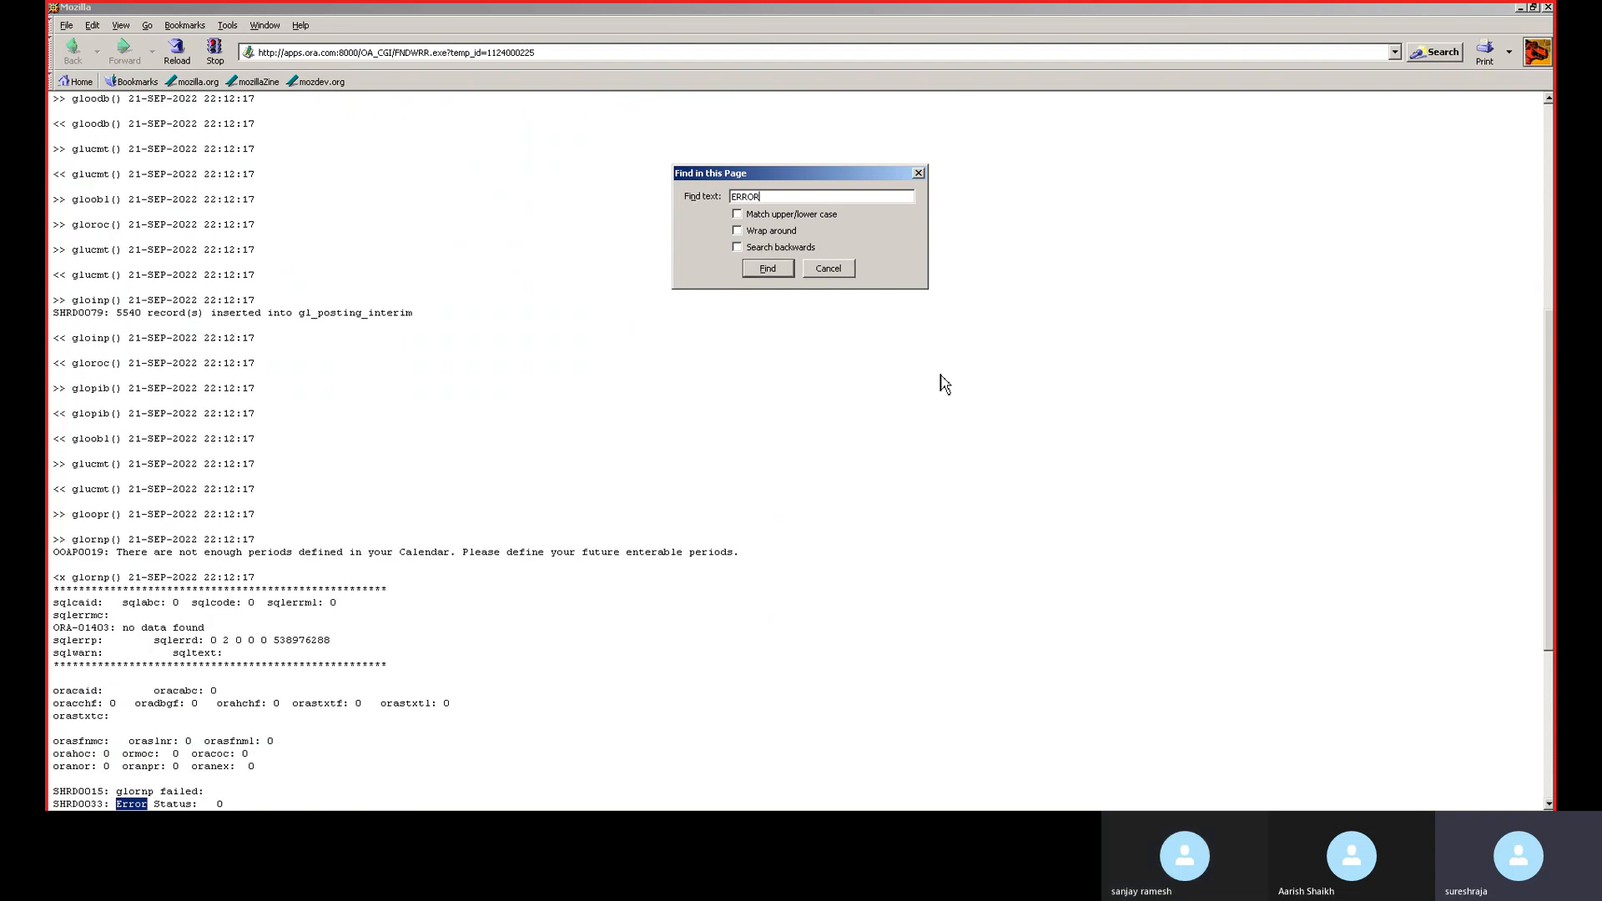
{"action": "key", "text": "Return"}
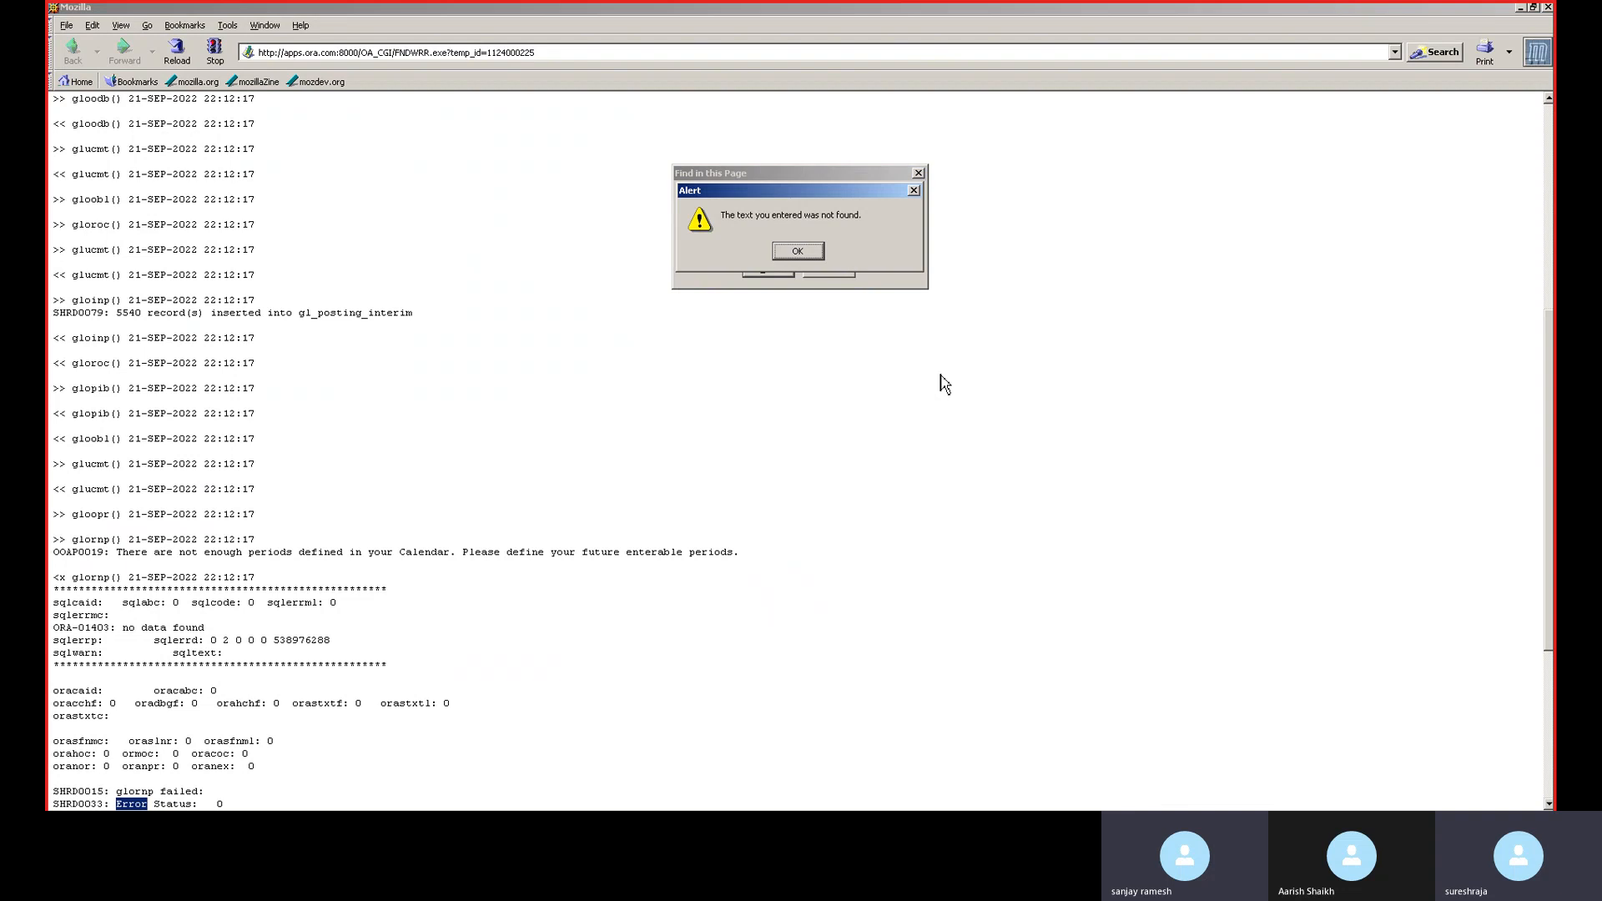
- Dismiss the not-found alert and search bar, and close the Mozilla log window
{"action": "left_click", "coordinate": [801, 252]}
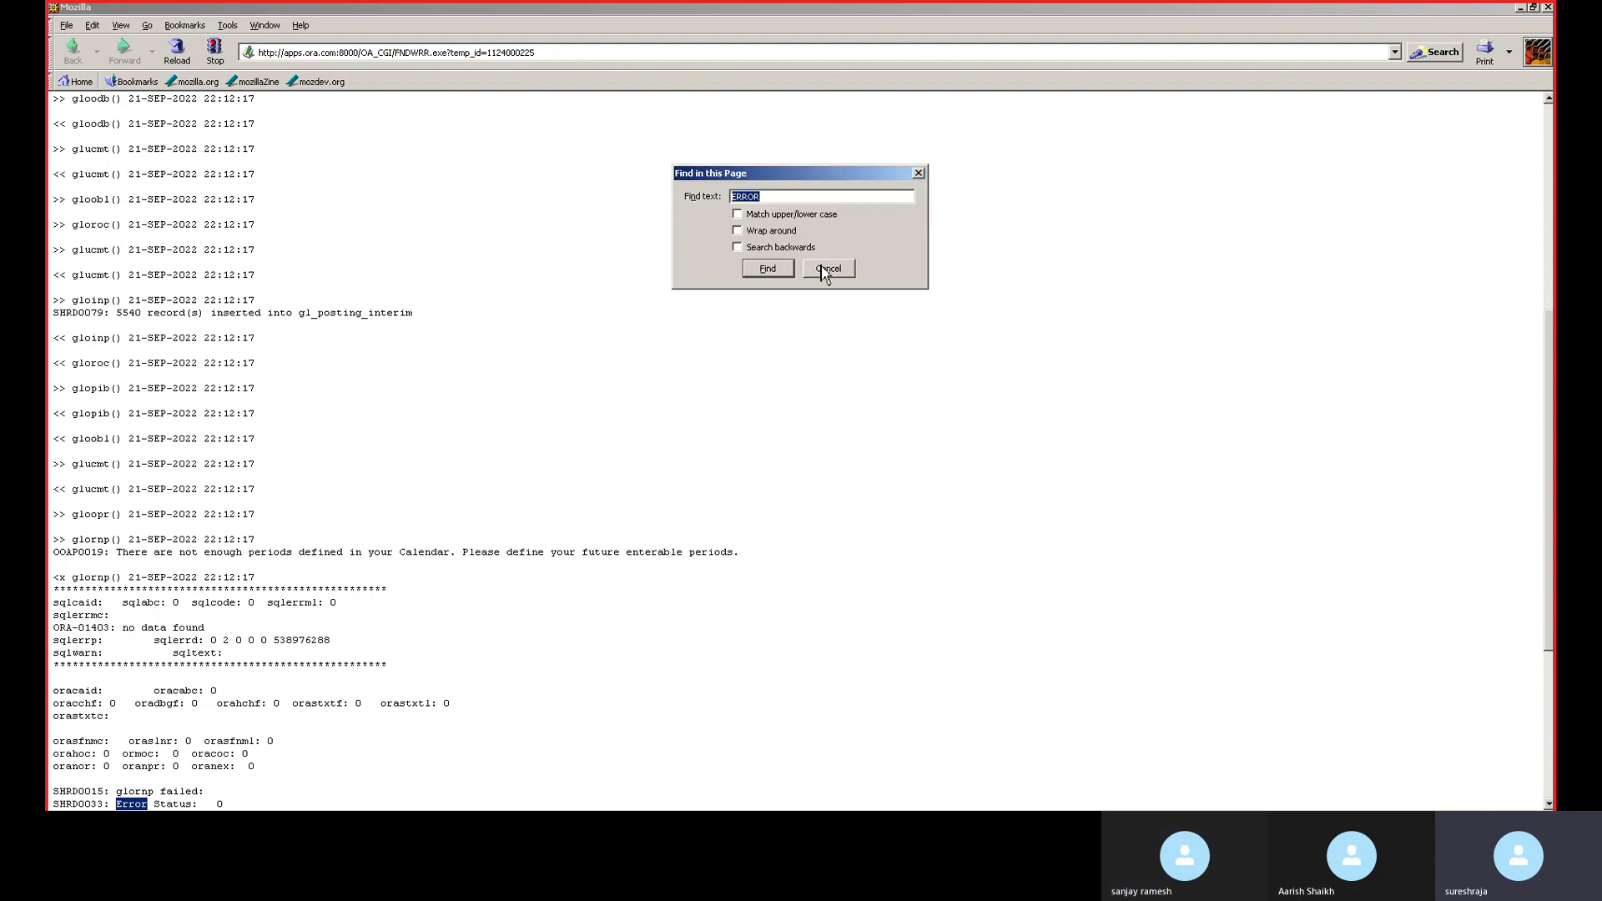
{"action": "left_click", "coordinate": [829, 268]}
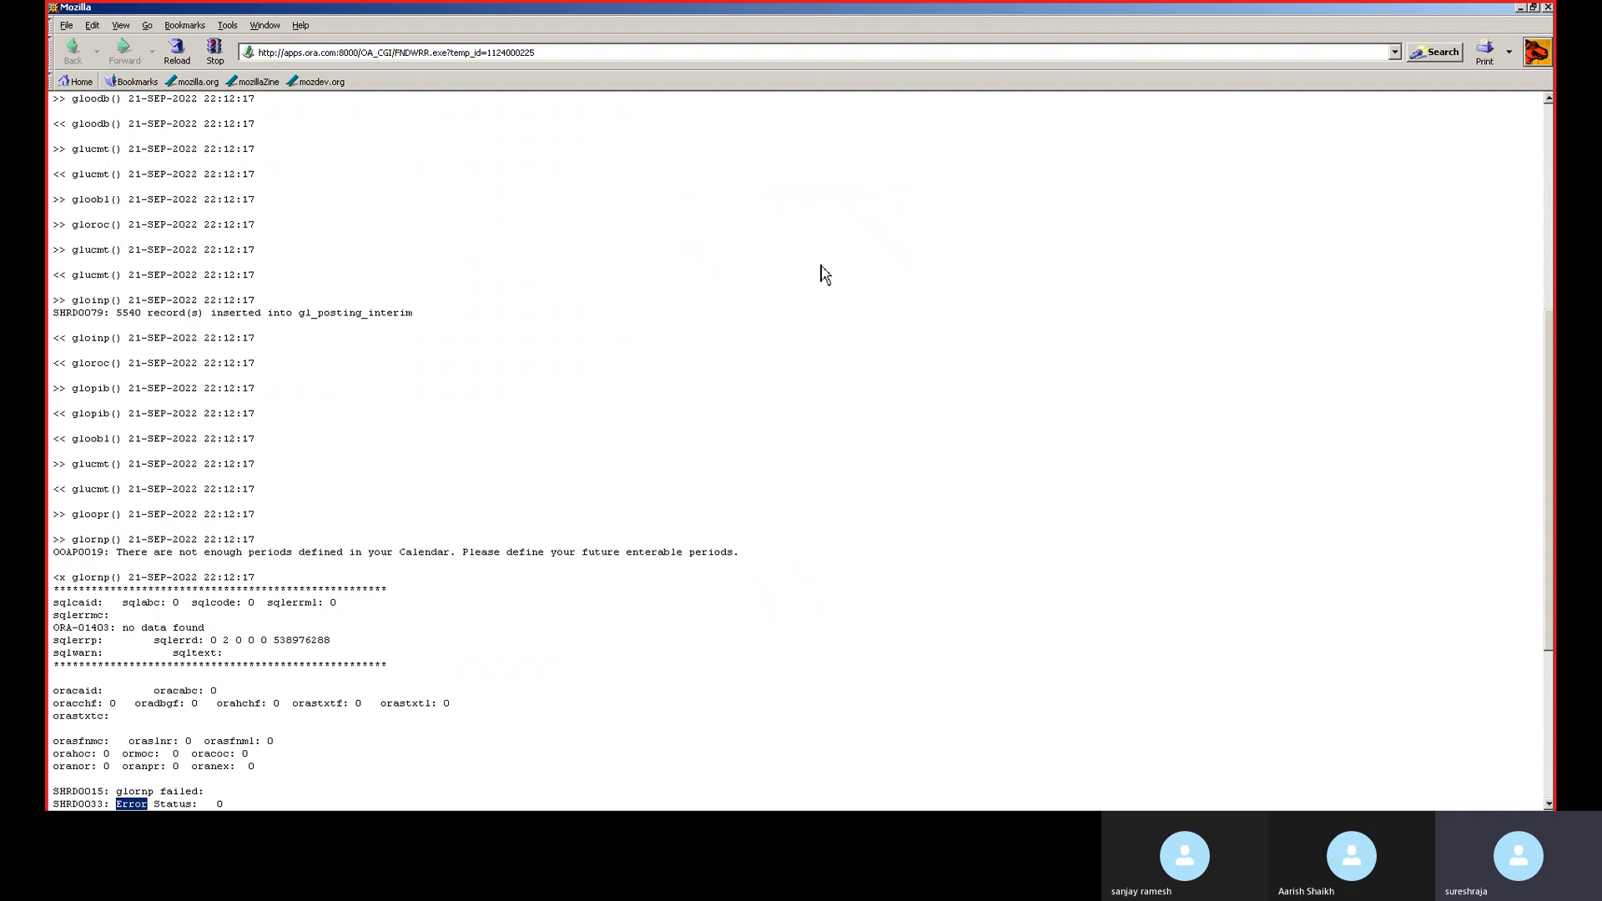
{"action": "left_click", "coordinate": [1548, 8]}
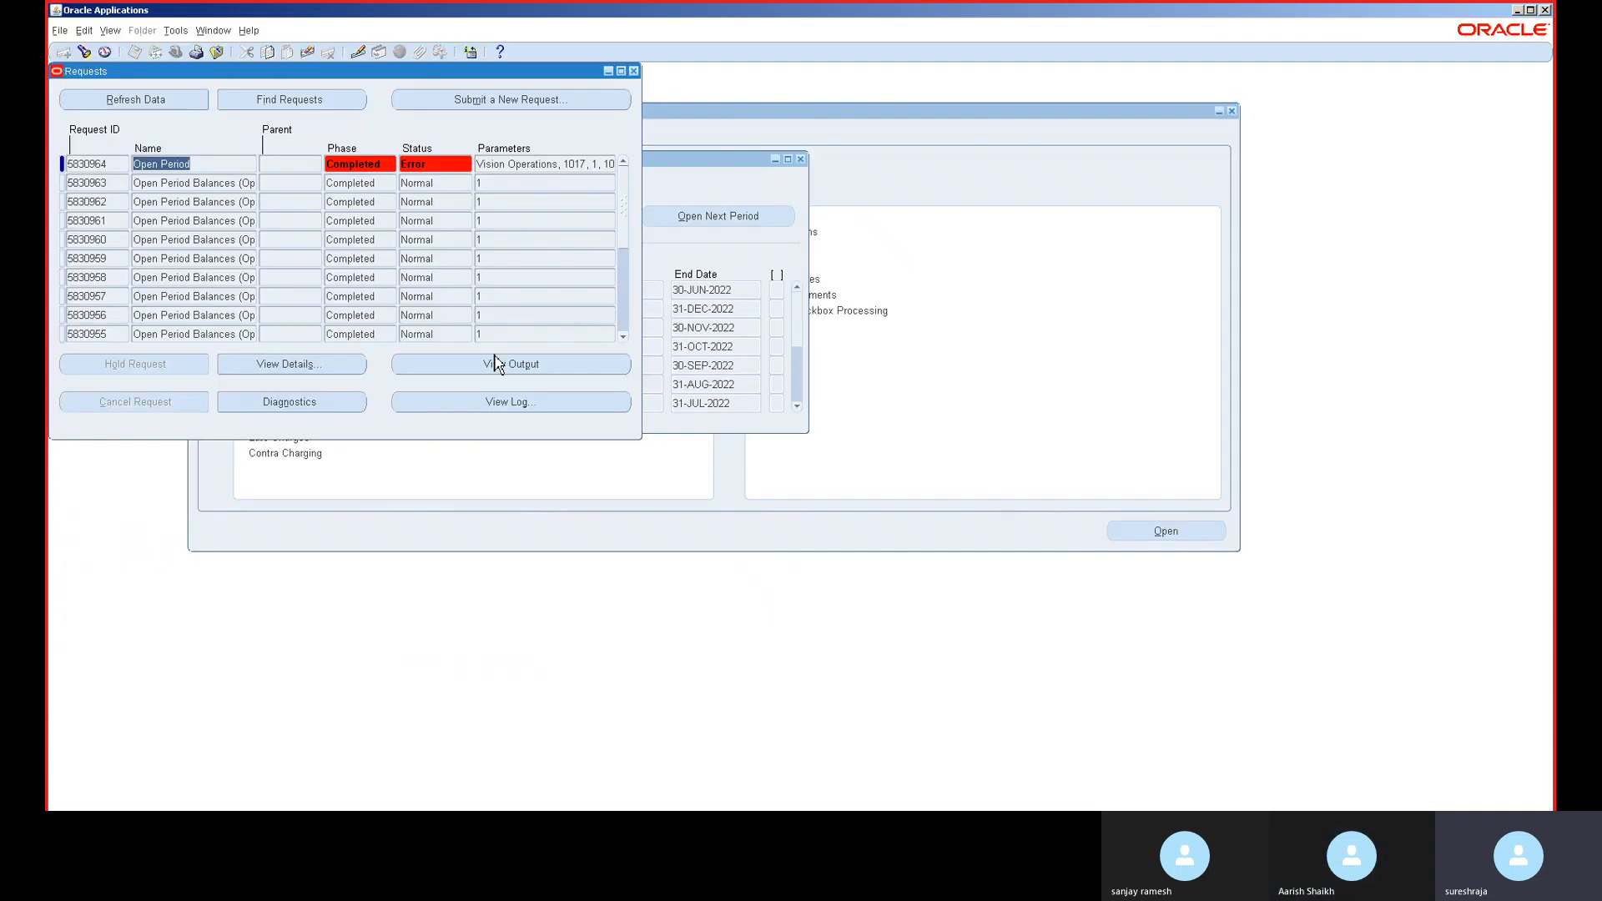
- Close the open forms and switch to the General Ledger, Vision Operations (USA) responsibility
{"action": "left_click", "coordinate": [633, 71]}
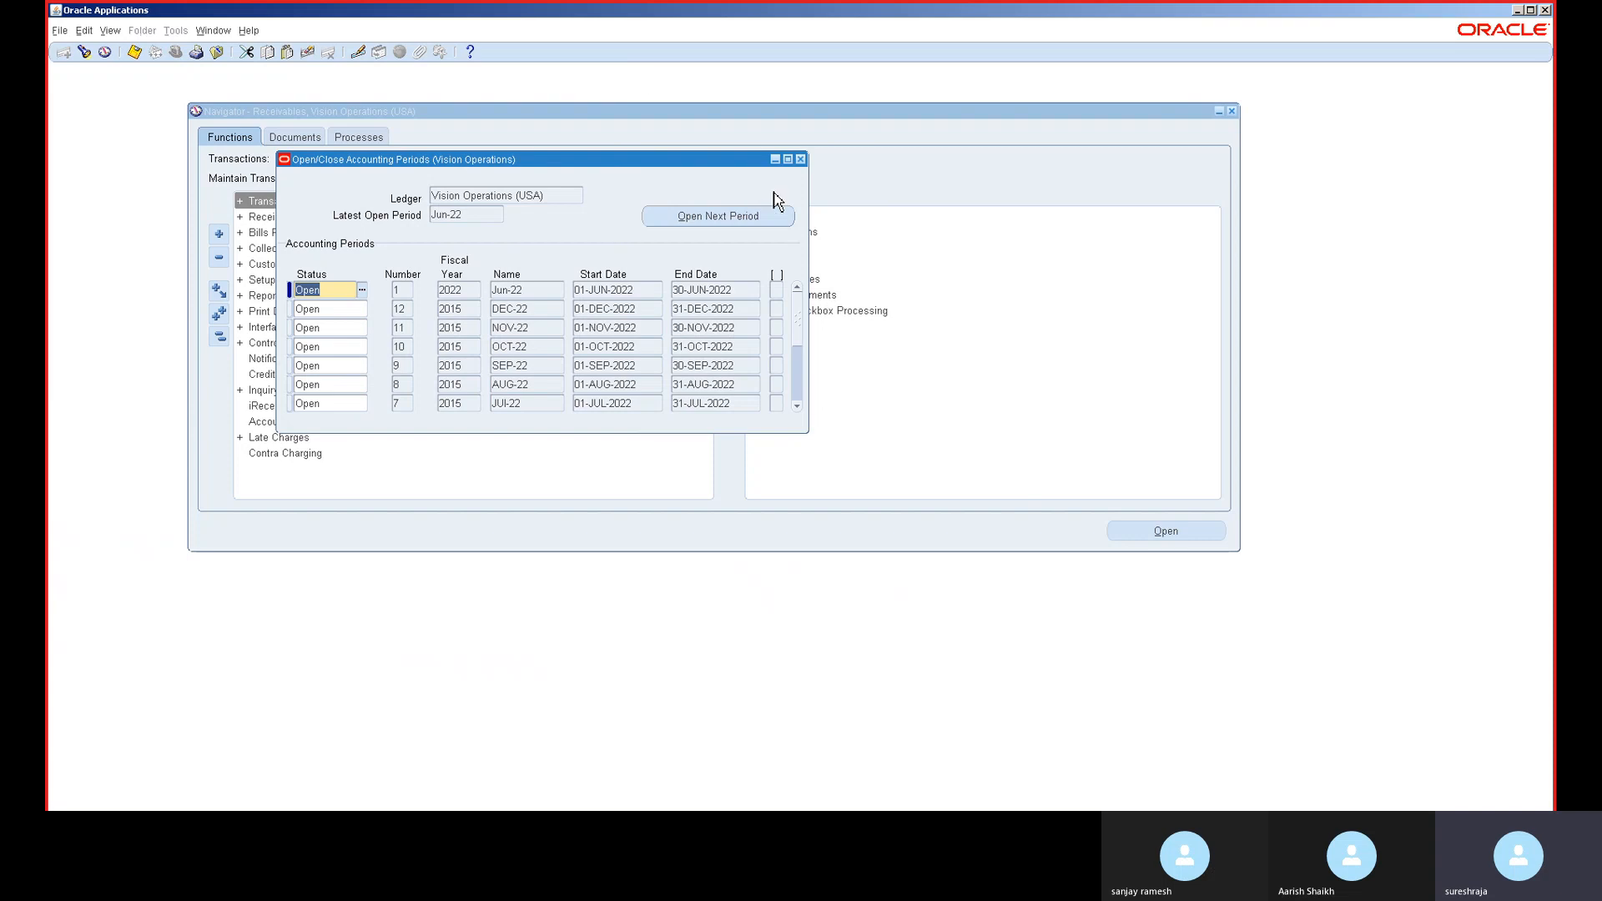
{"action": "left_click", "coordinate": [801, 158]}
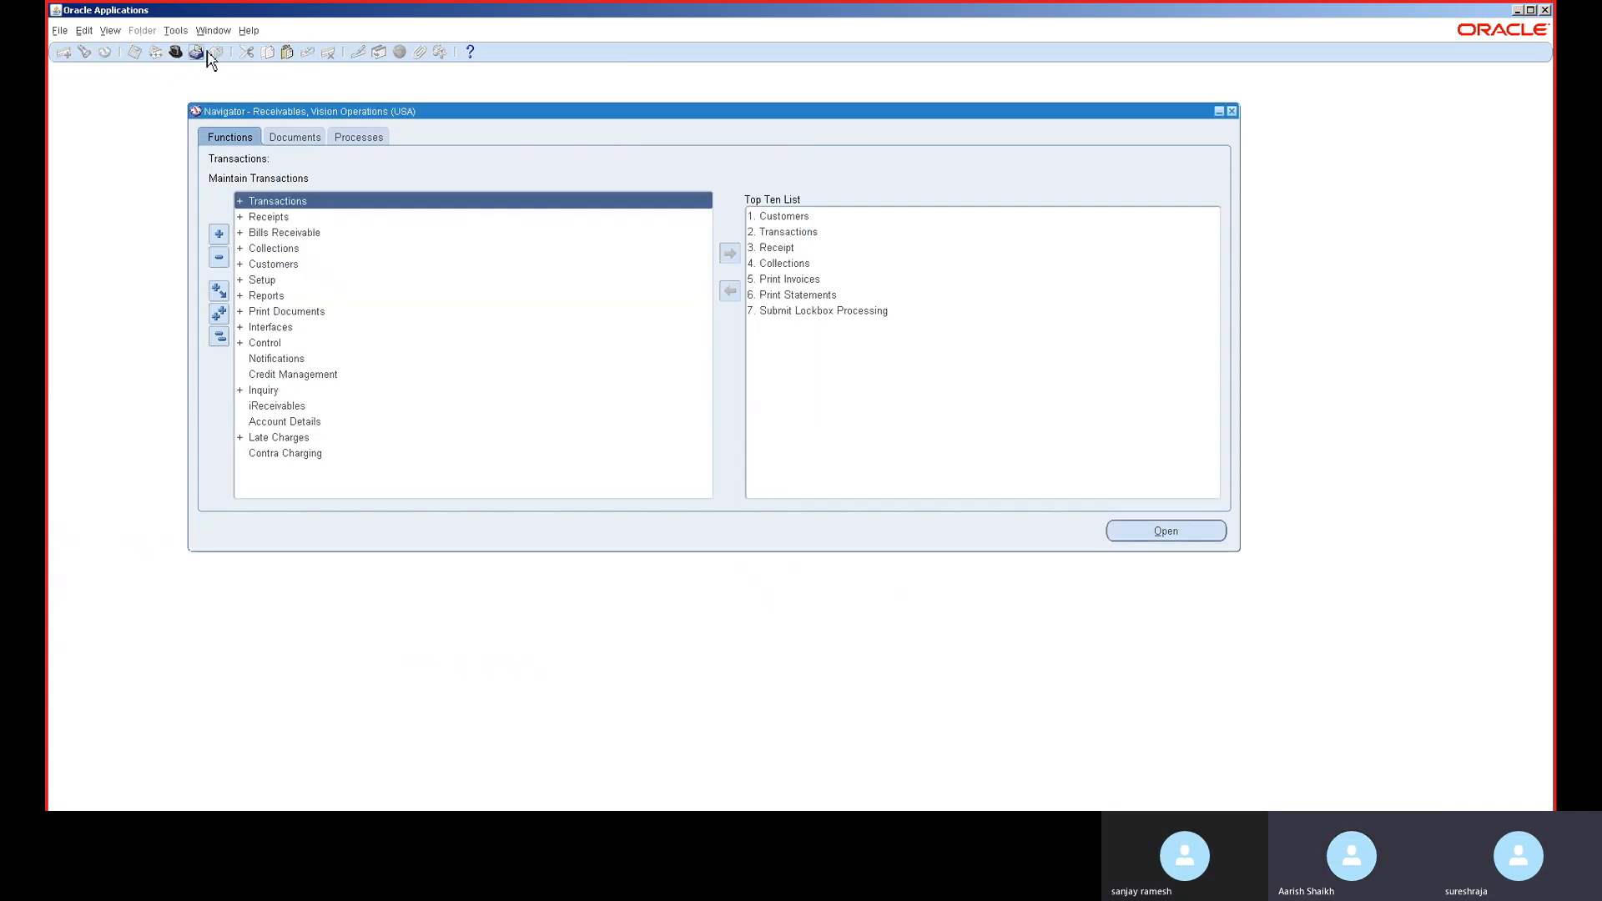
{"action": "left_click", "coordinate": [196, 51]}
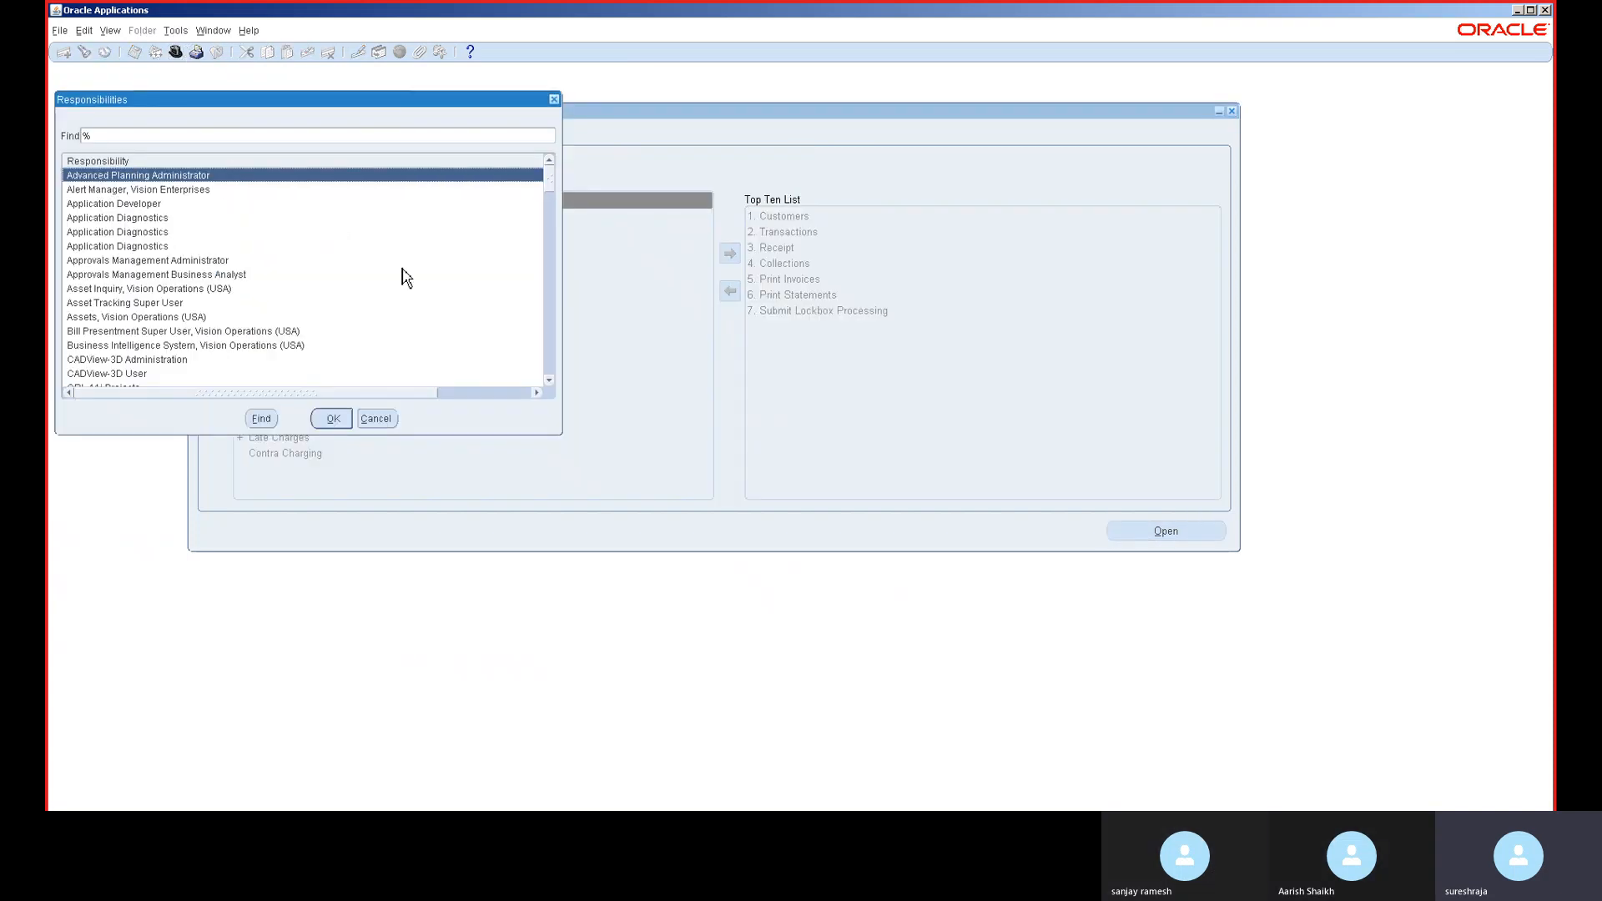
{"action": "type", "text": "general Ledger,"}
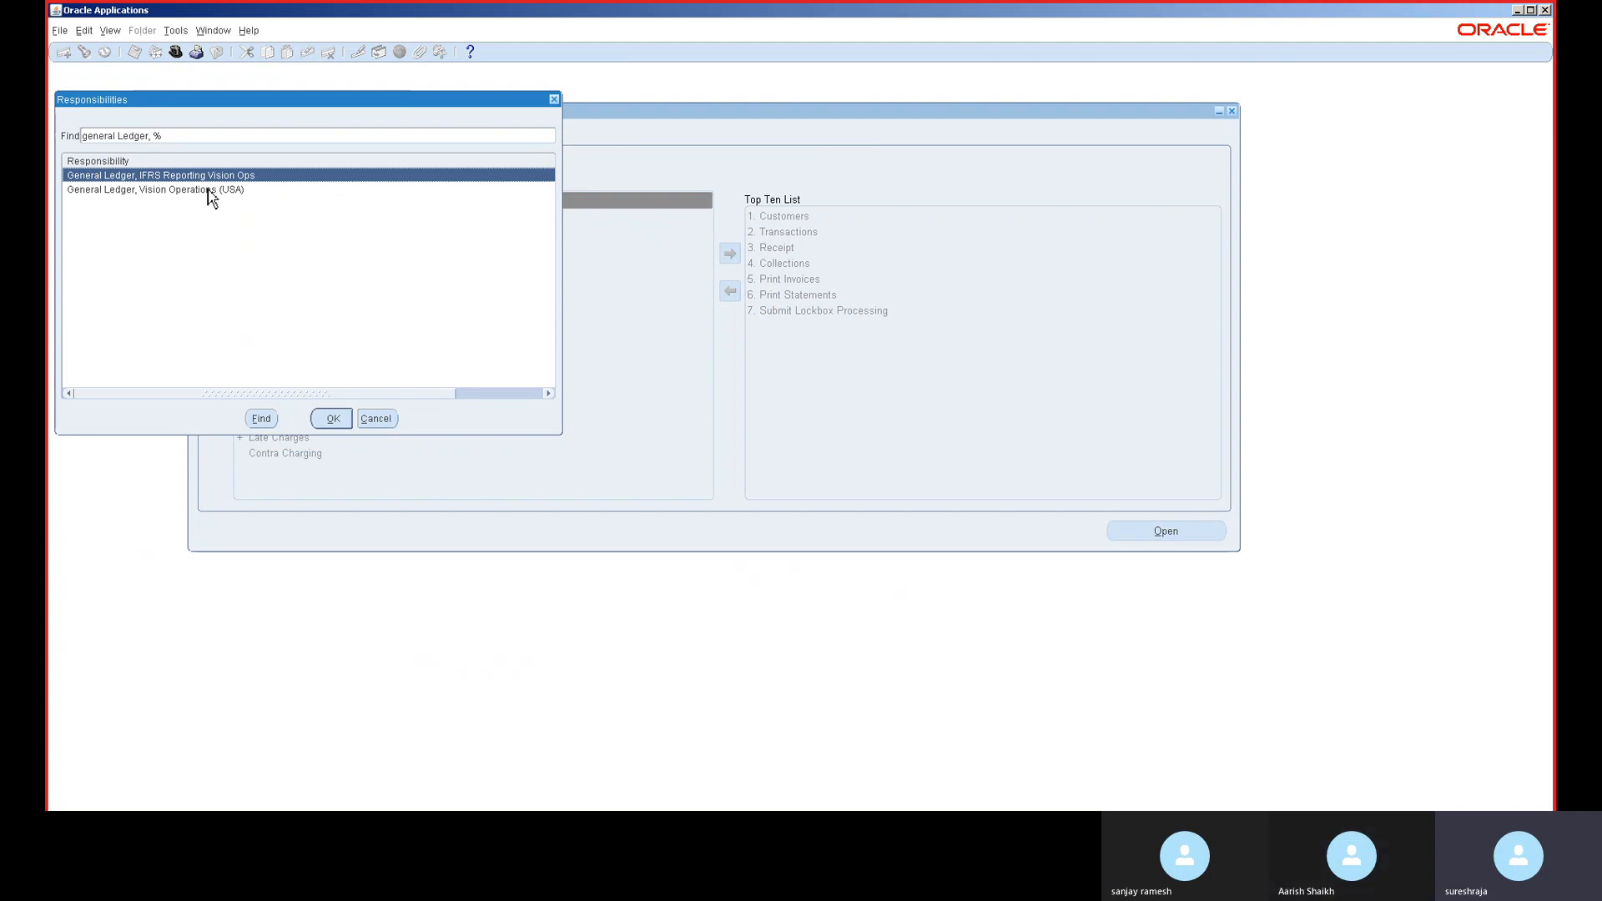
{"action": "double_click", "coordinate": [211, 192]}
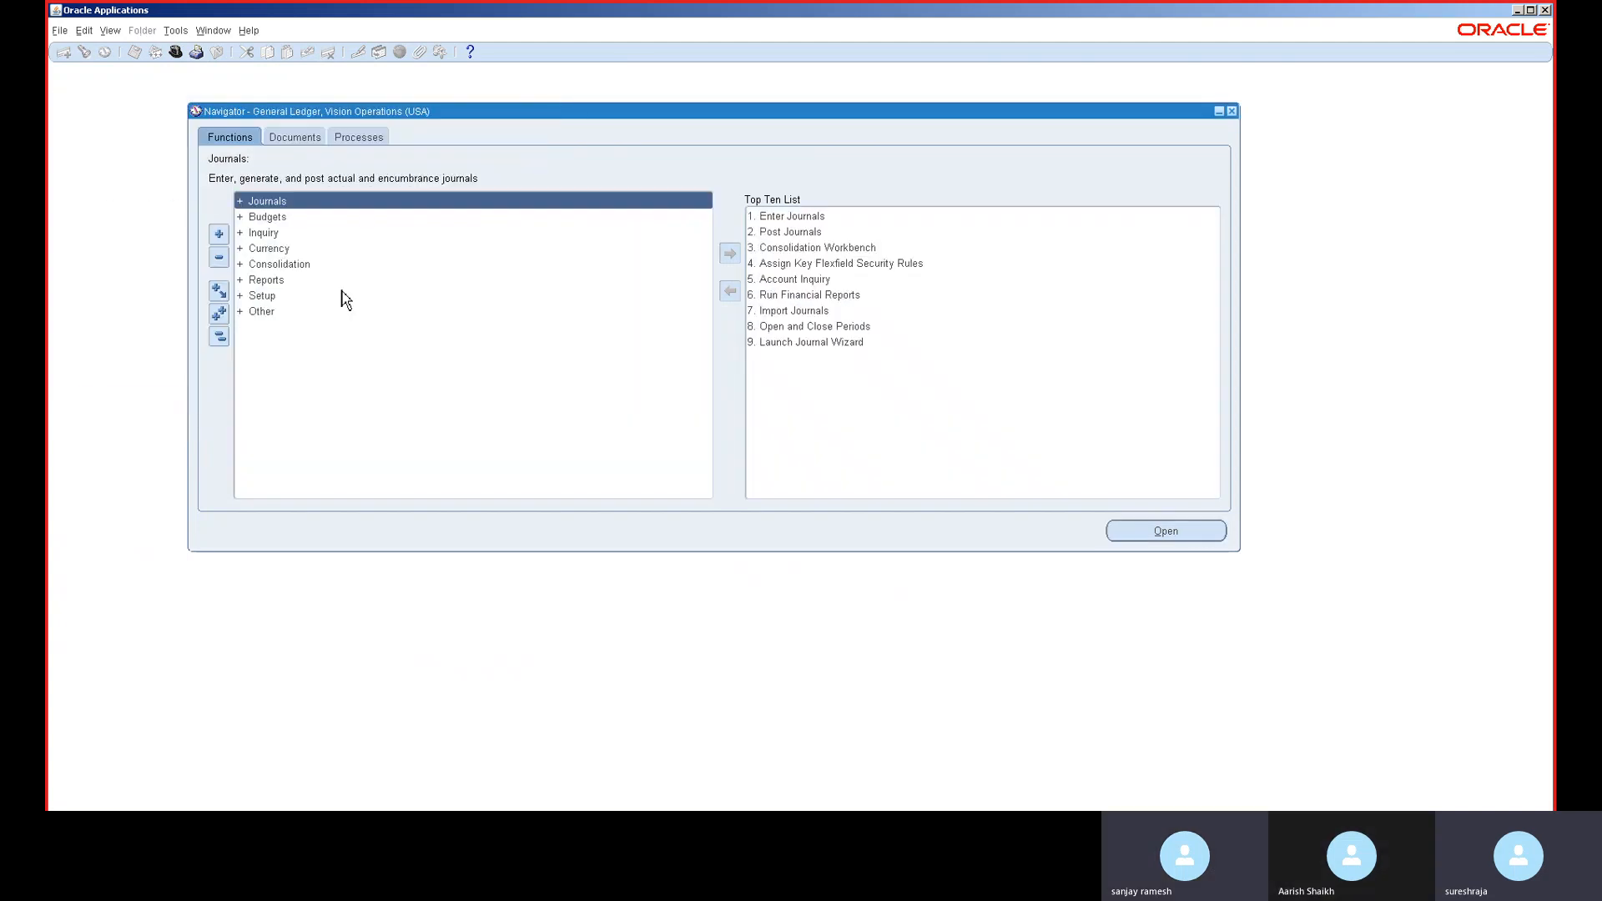
- Open Open and Close Periods via the PER function search and retrieve the ledger's periods
{"action": "key", "text": "ctrl+l"}
{"action": "type", "text": "period"}
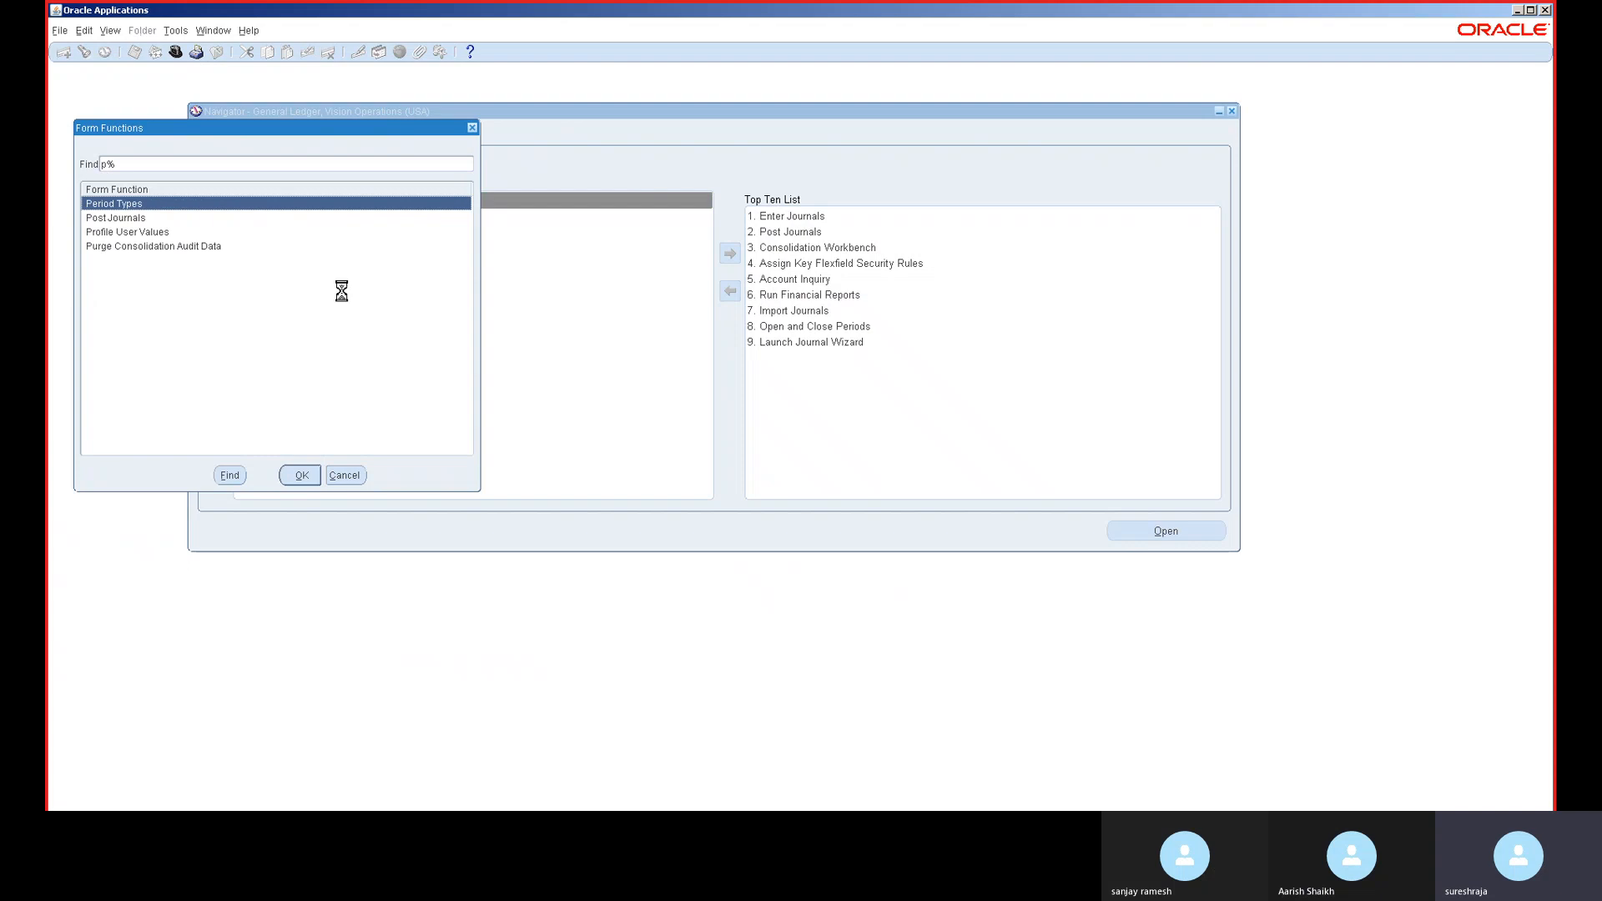
{"action": "key", "text": "Return"}
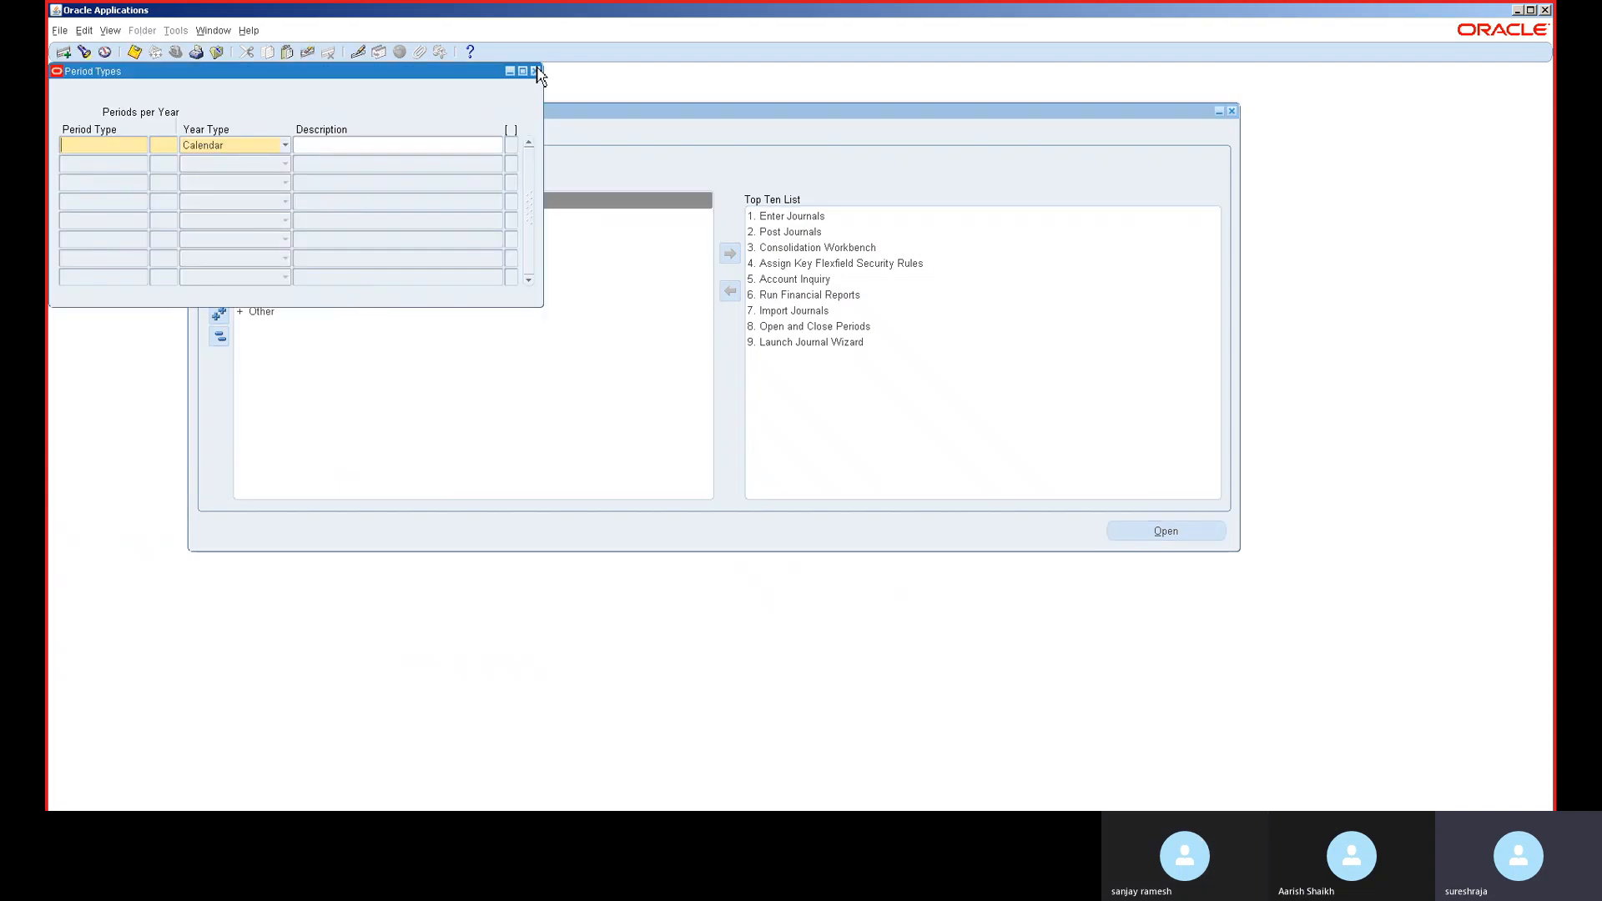
{"action": "left_click", "coordinate": [535, 70]}
{"action": "key", "text": "ctrl+l"}
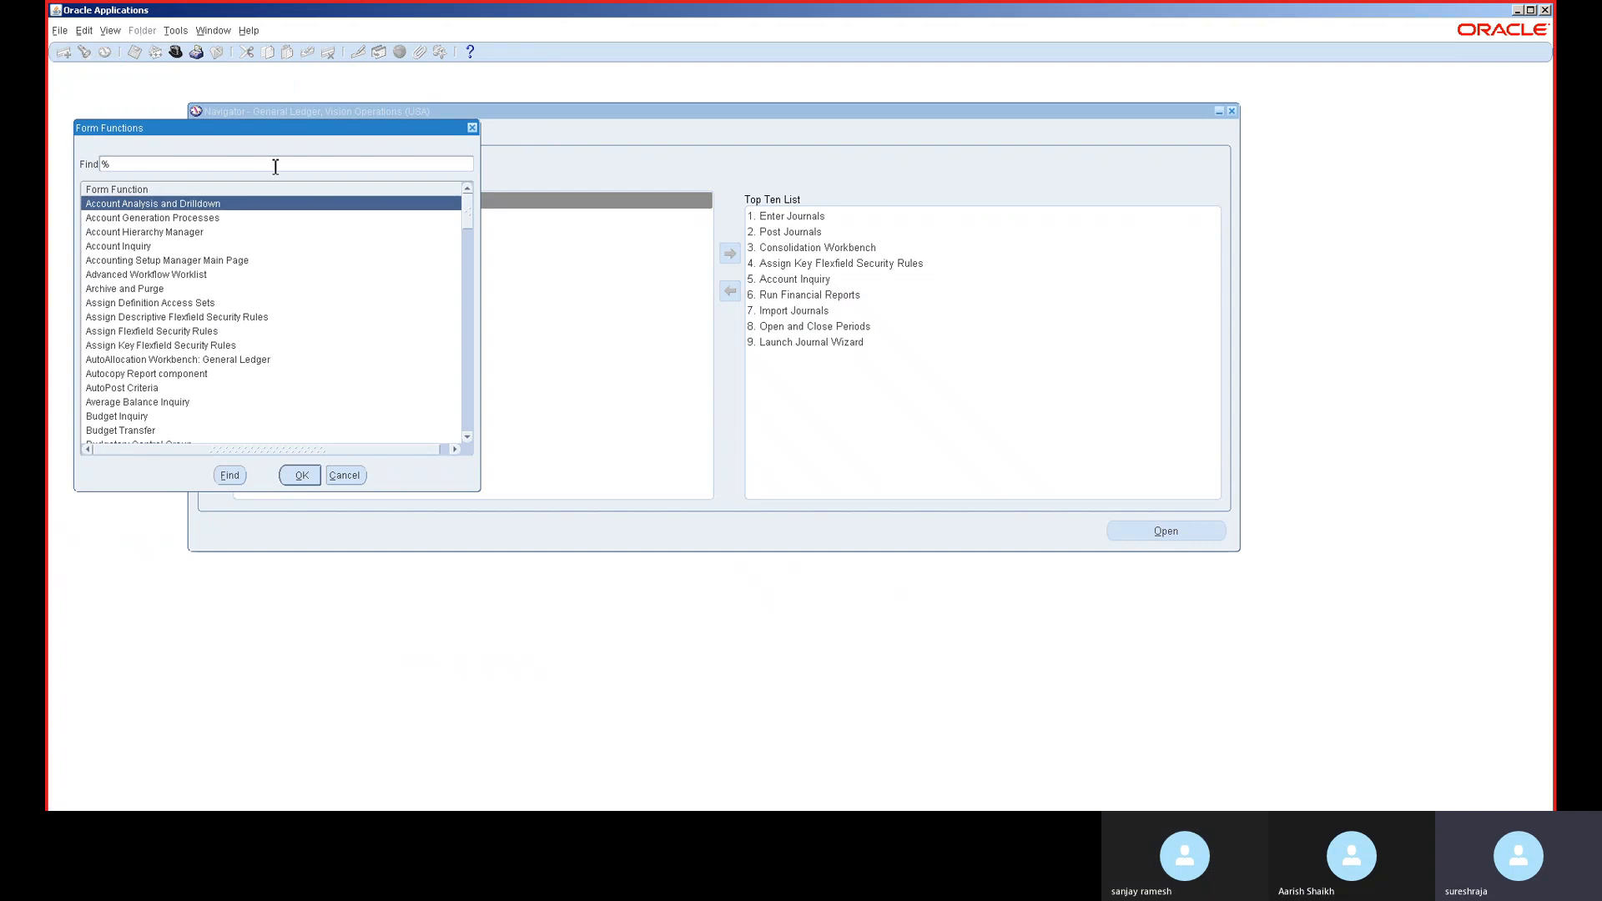
{"action": "type", "text": "PER"}
{"action": "key", "text": "Return"}
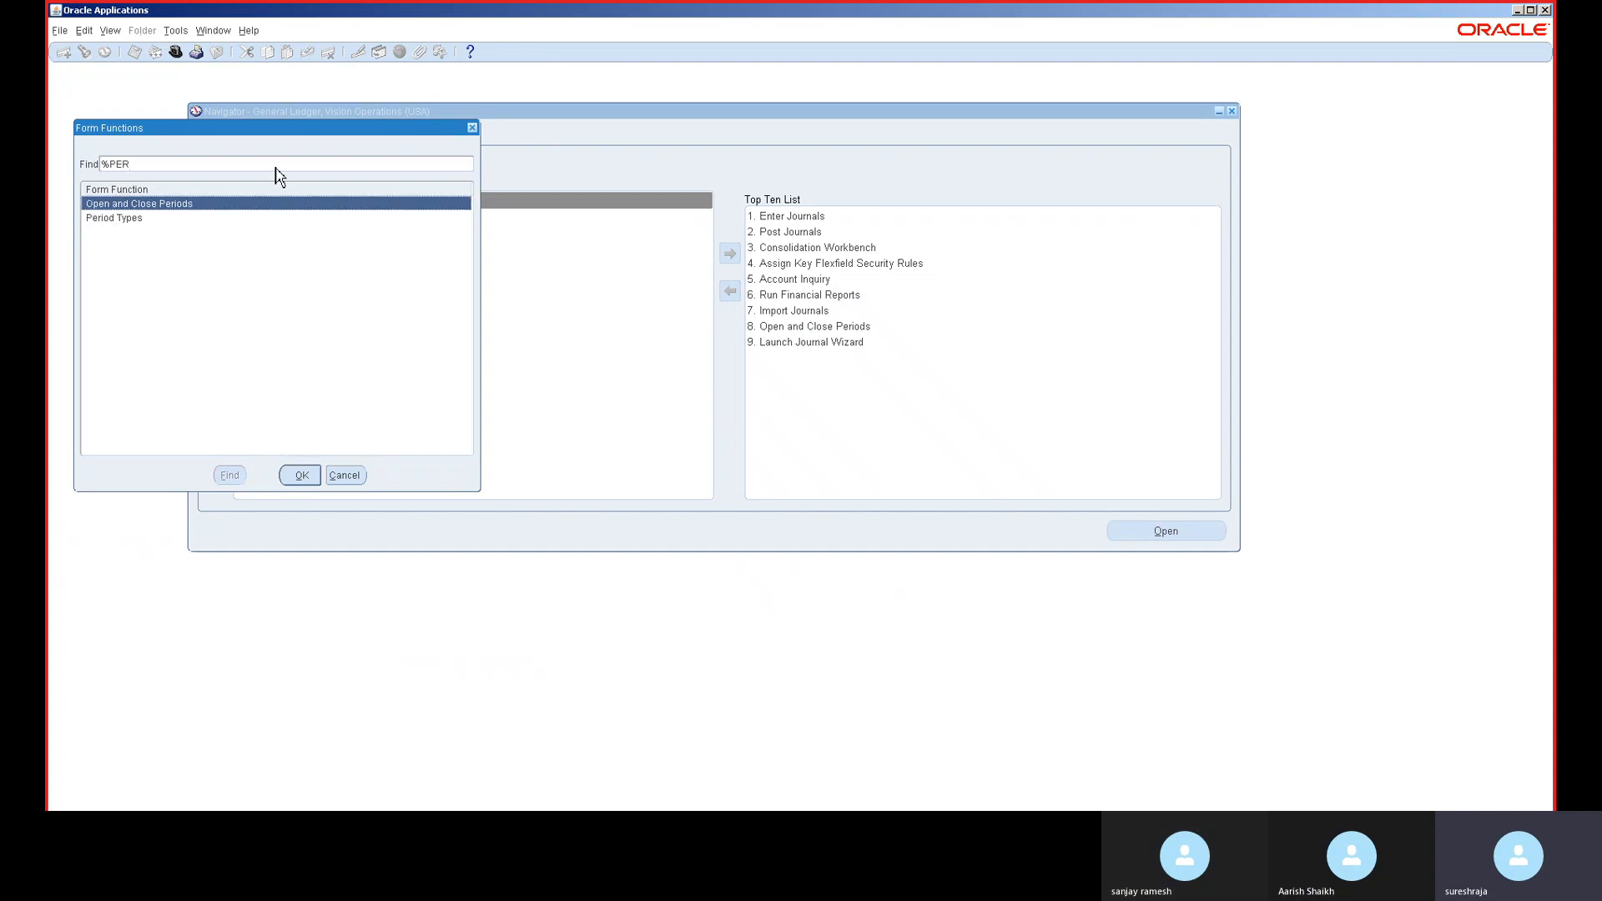
{"action": "double_click", "coordinate": [157, 208]}
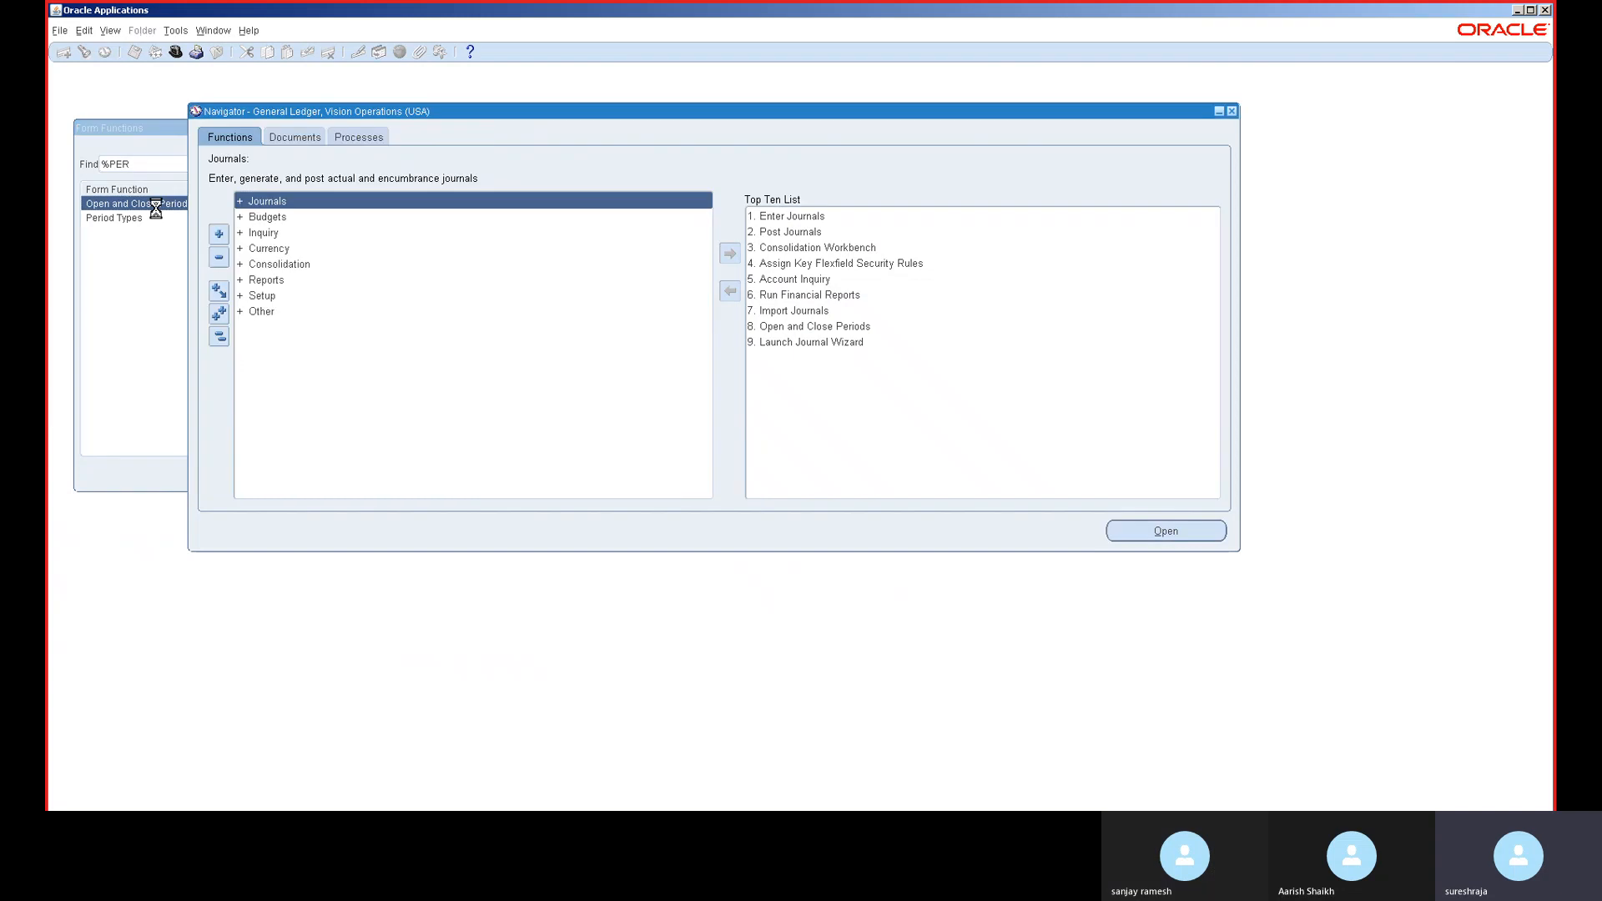
{"action": "left_click", "coordinate": [466, 326]}
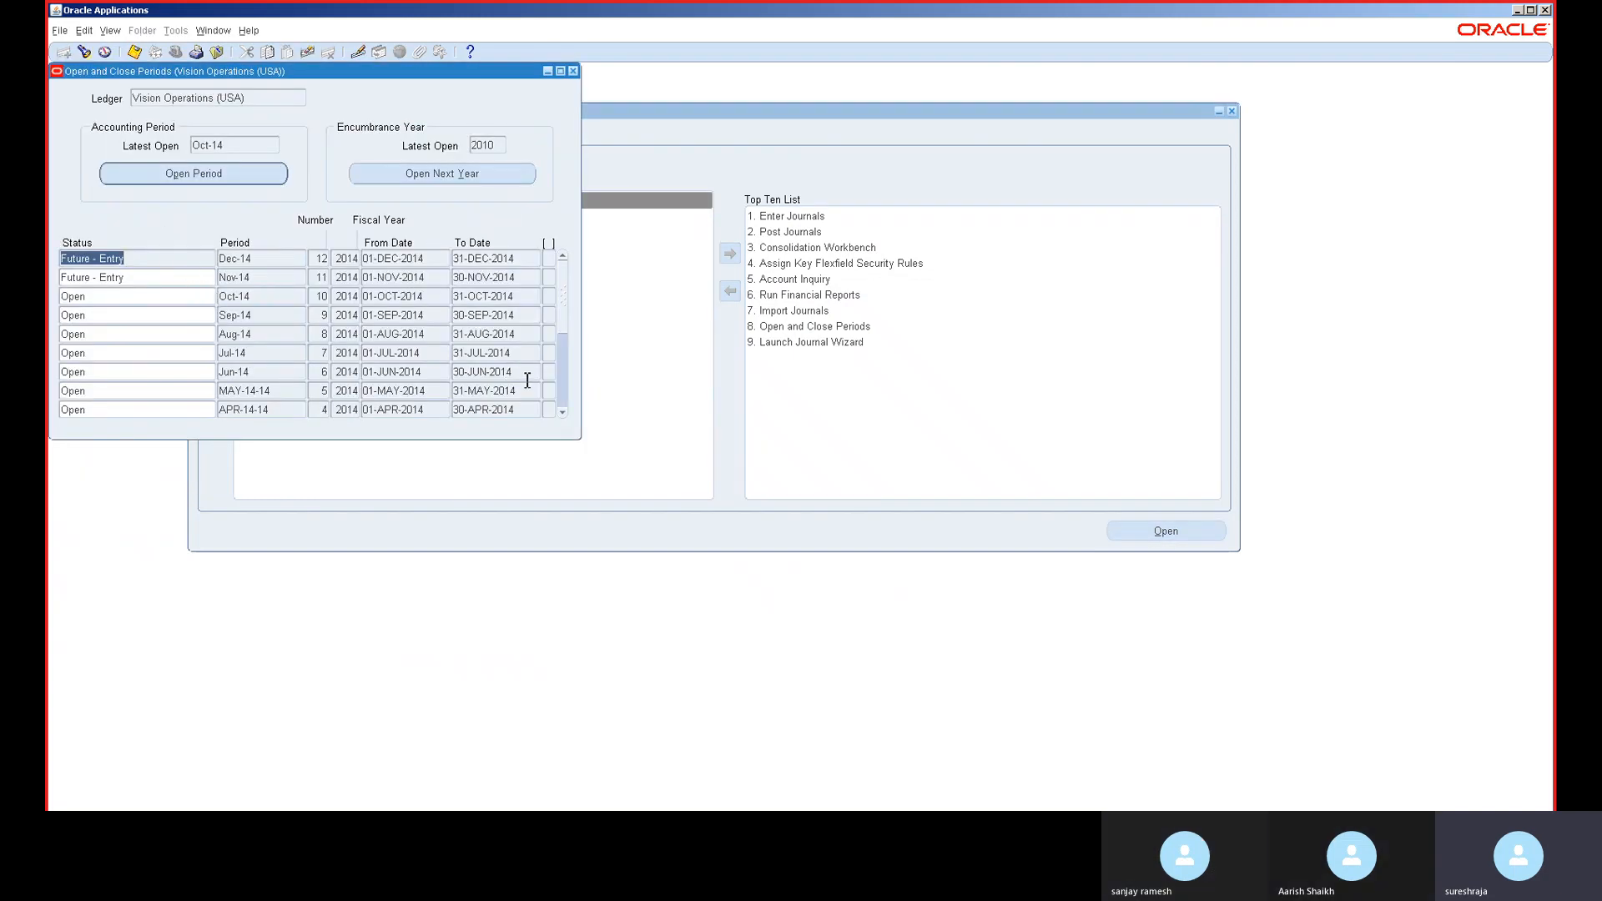
- Submit an Open Period request with target period JUL-22 and confirm it
{"action": "left_click", "coordinate": [279, 185]}
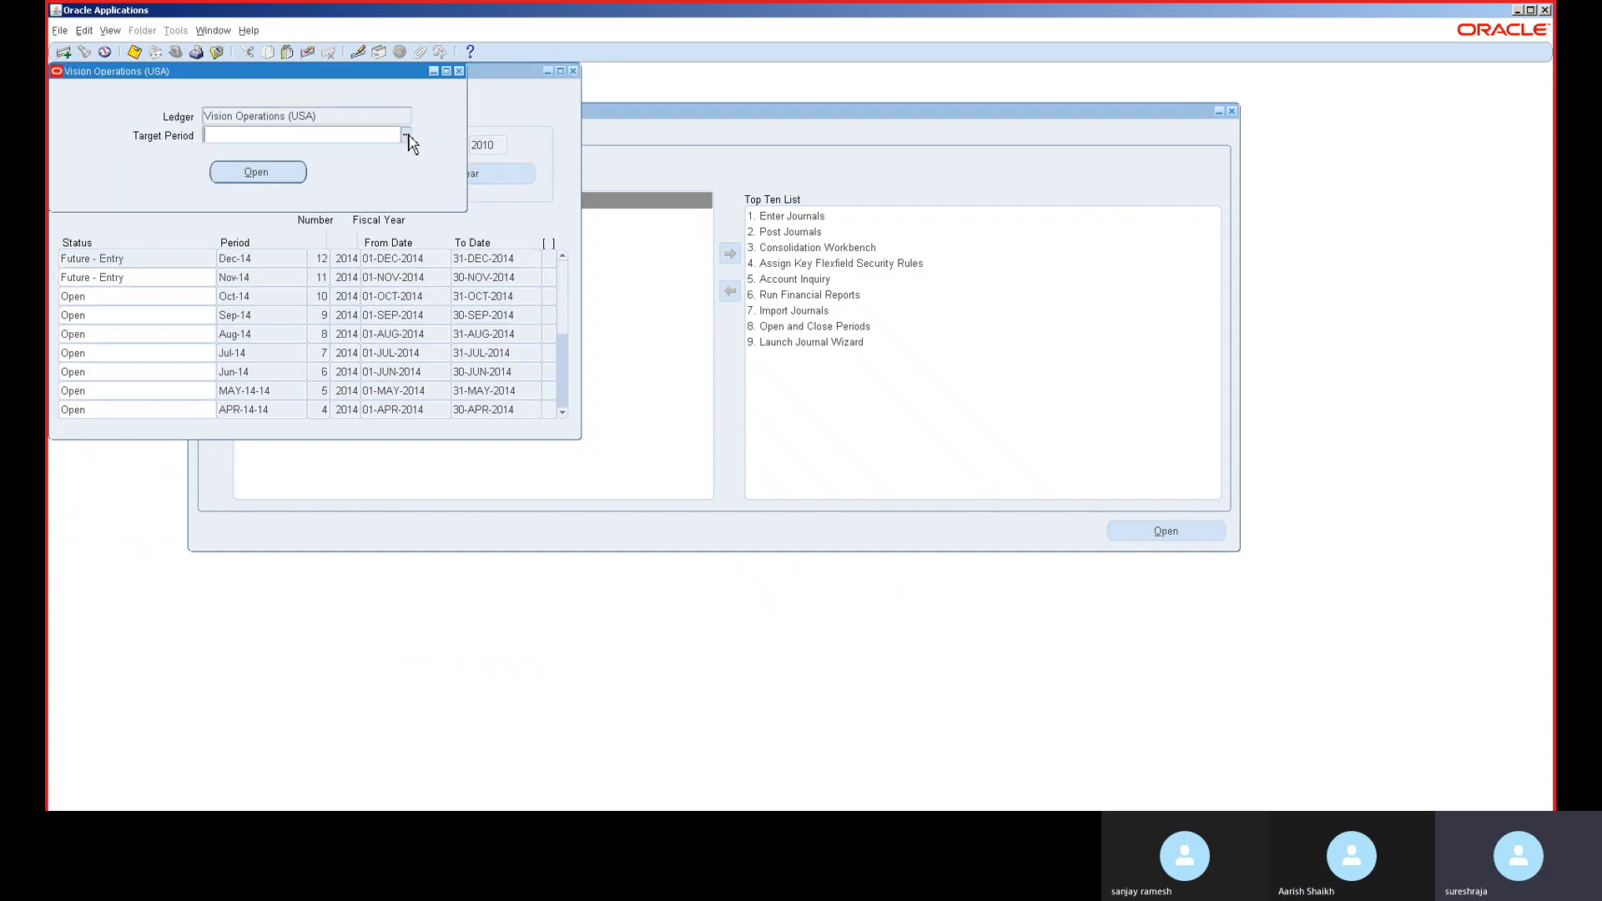
{"action": "left_click", "coordinate": [407, 138]}
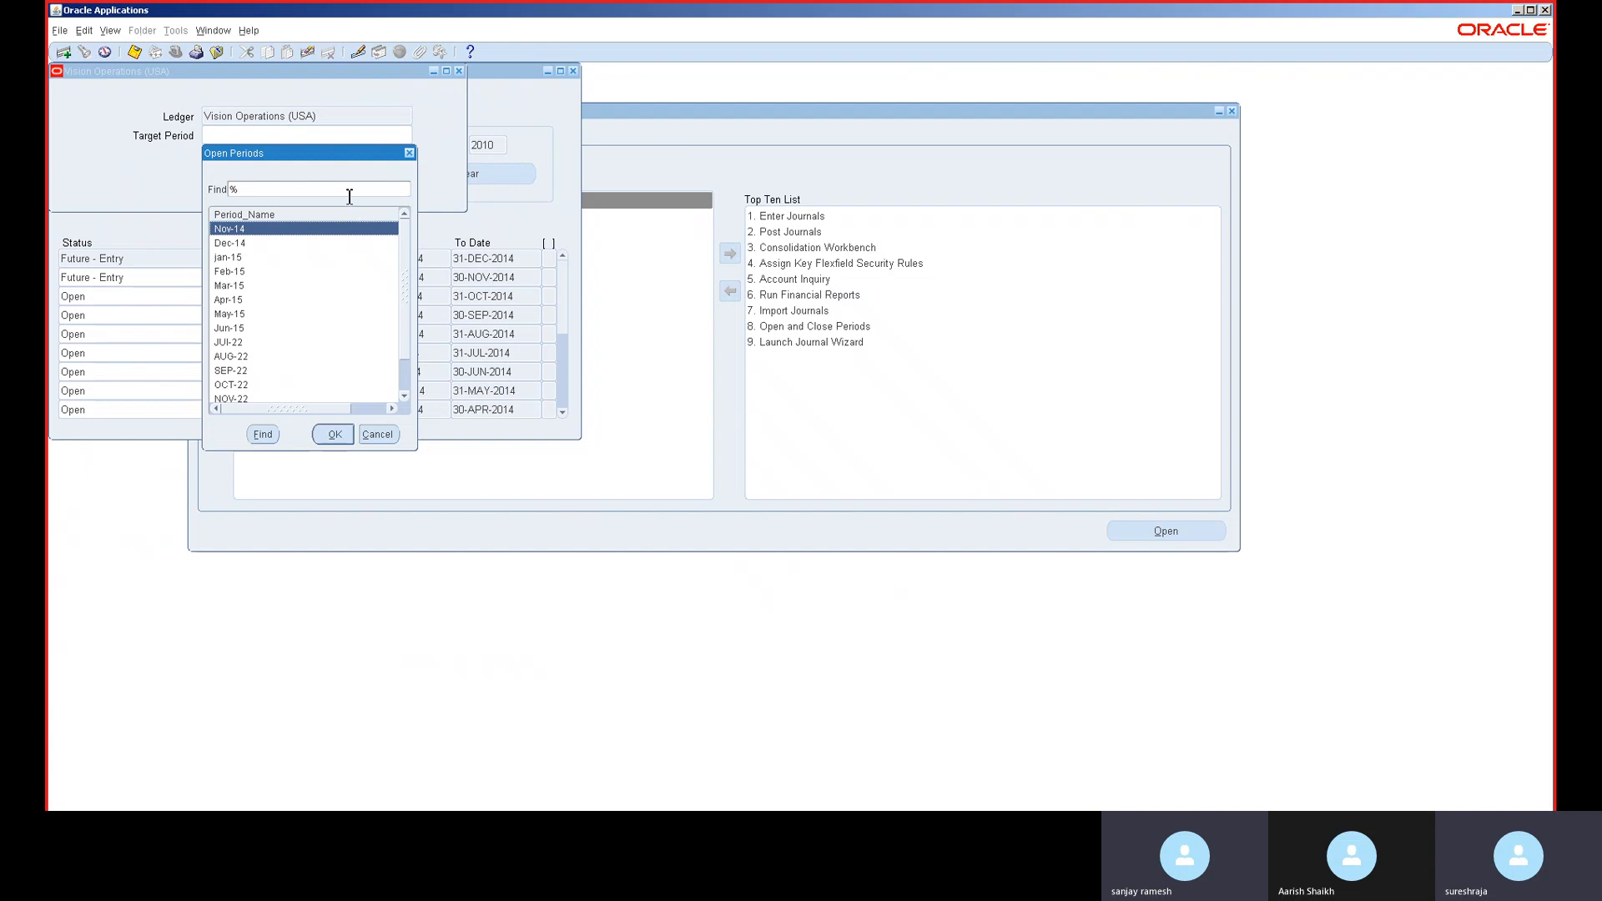
{"action": "type", "text": "22"}
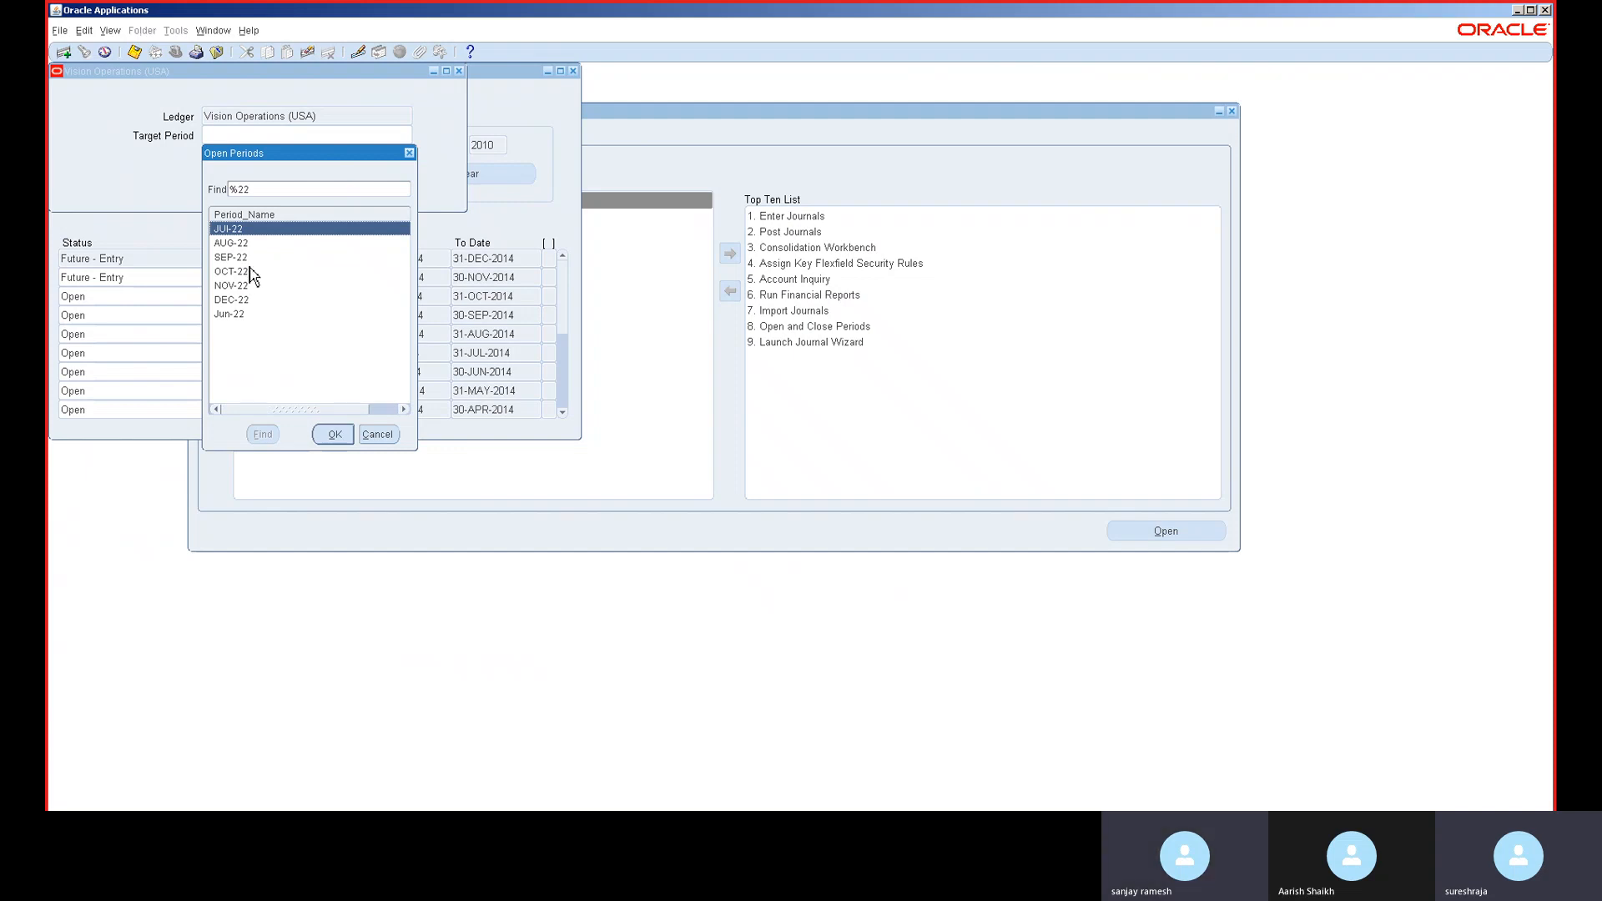
{"action": "left_click", "coordinate": [251, 259]}
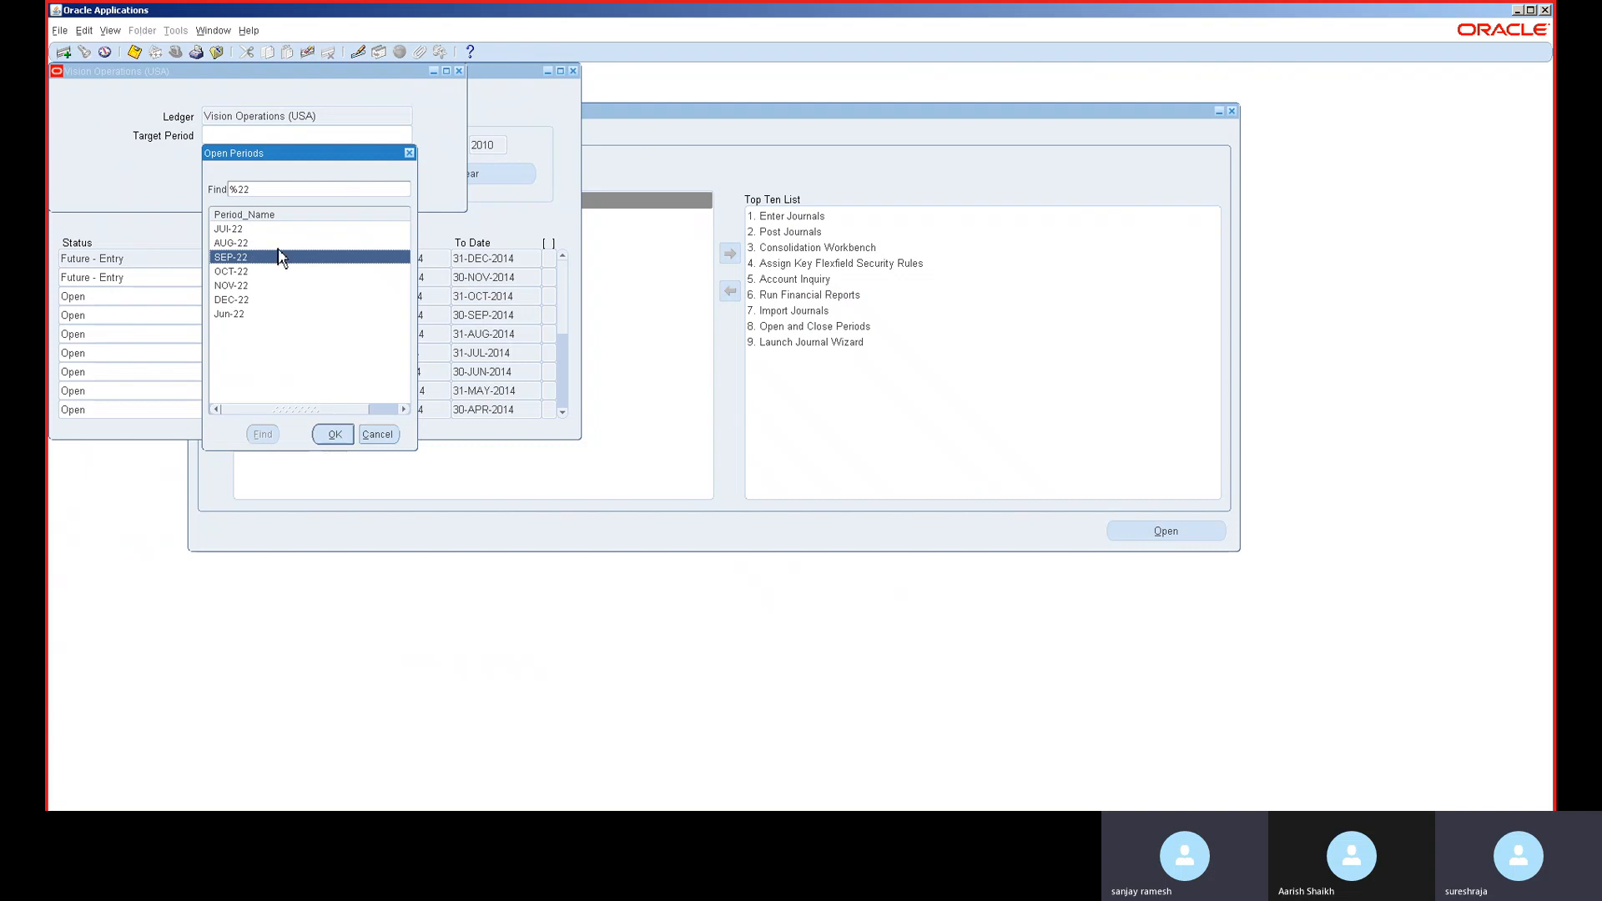
{"action": "left_click", "coordinate": [279, 232]}
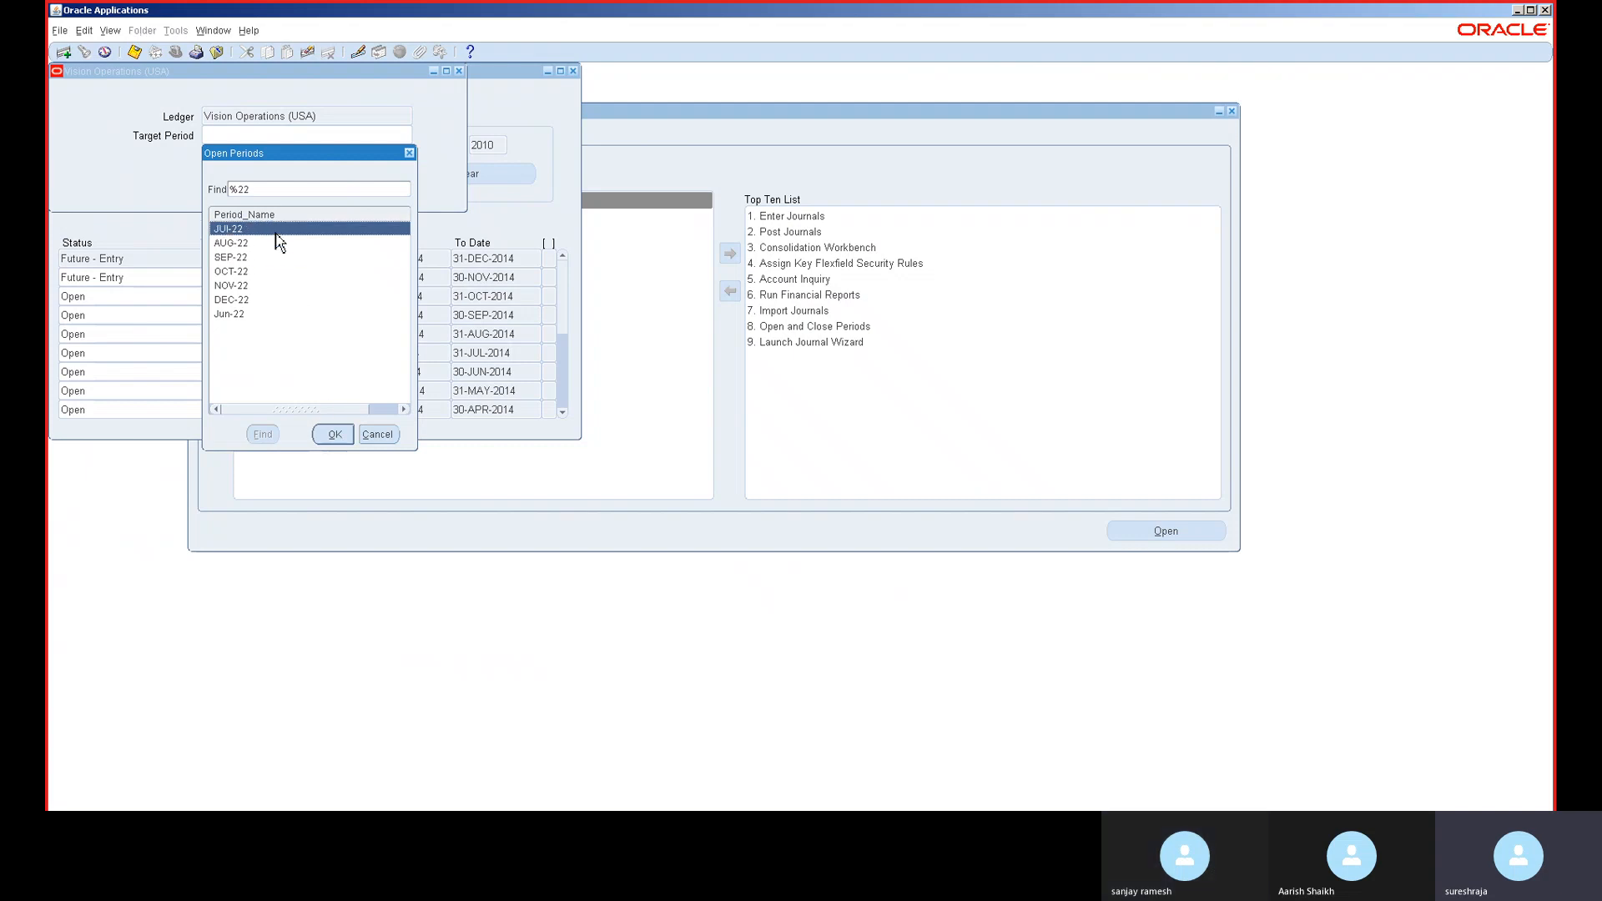
{"action": "left_click", "coordinate": [334, 435]}
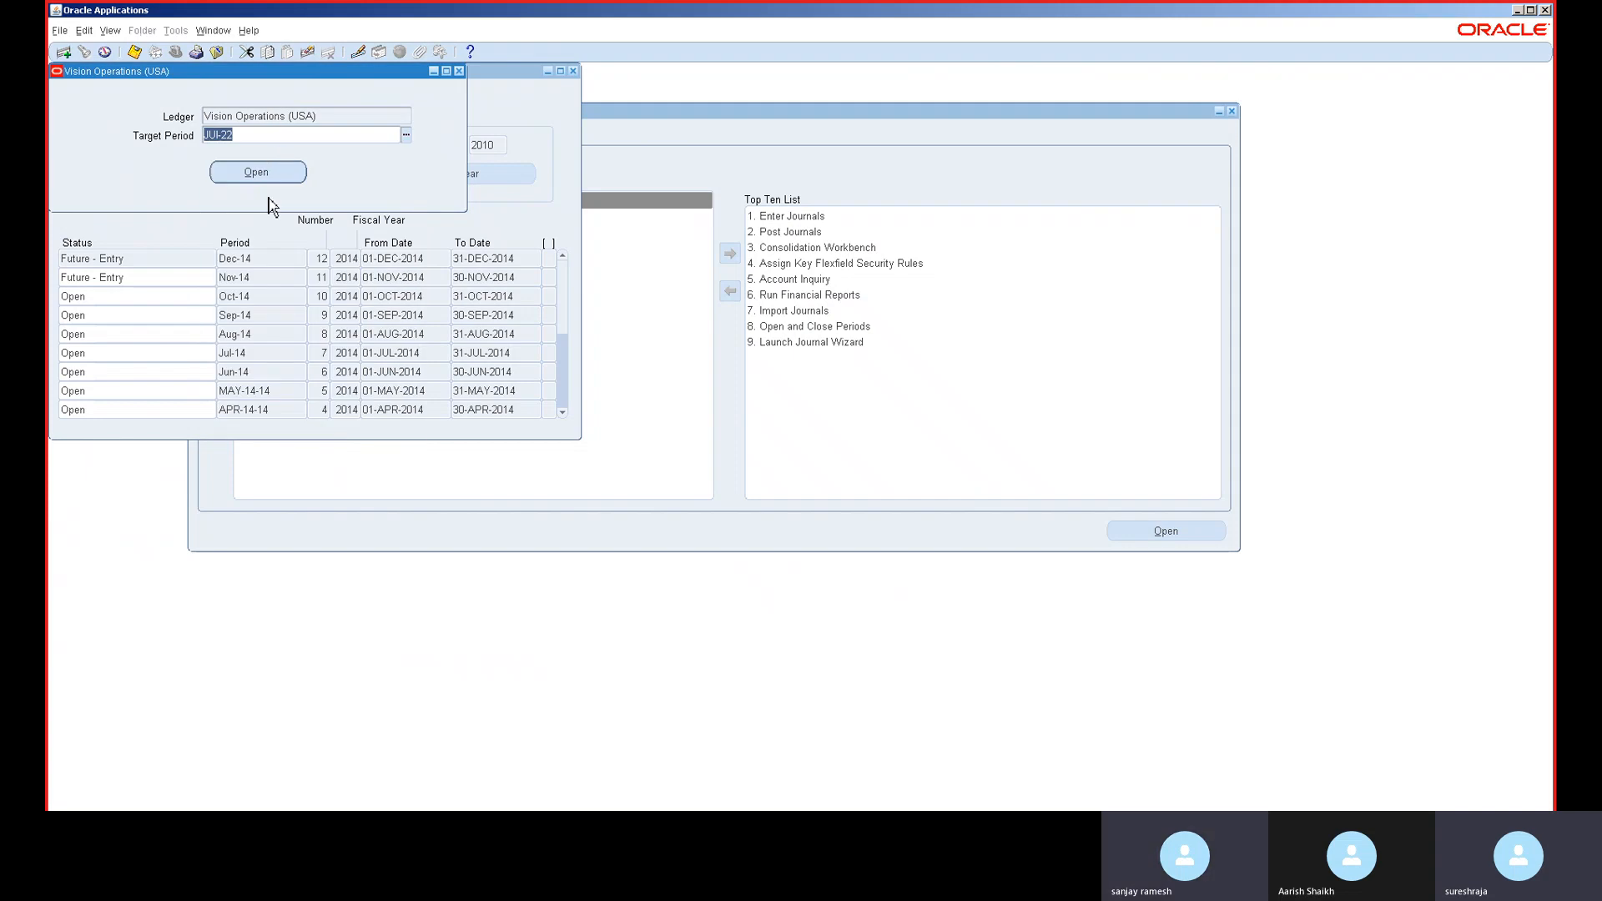
{"action": "left_click", "coordinate": [269, 171]}
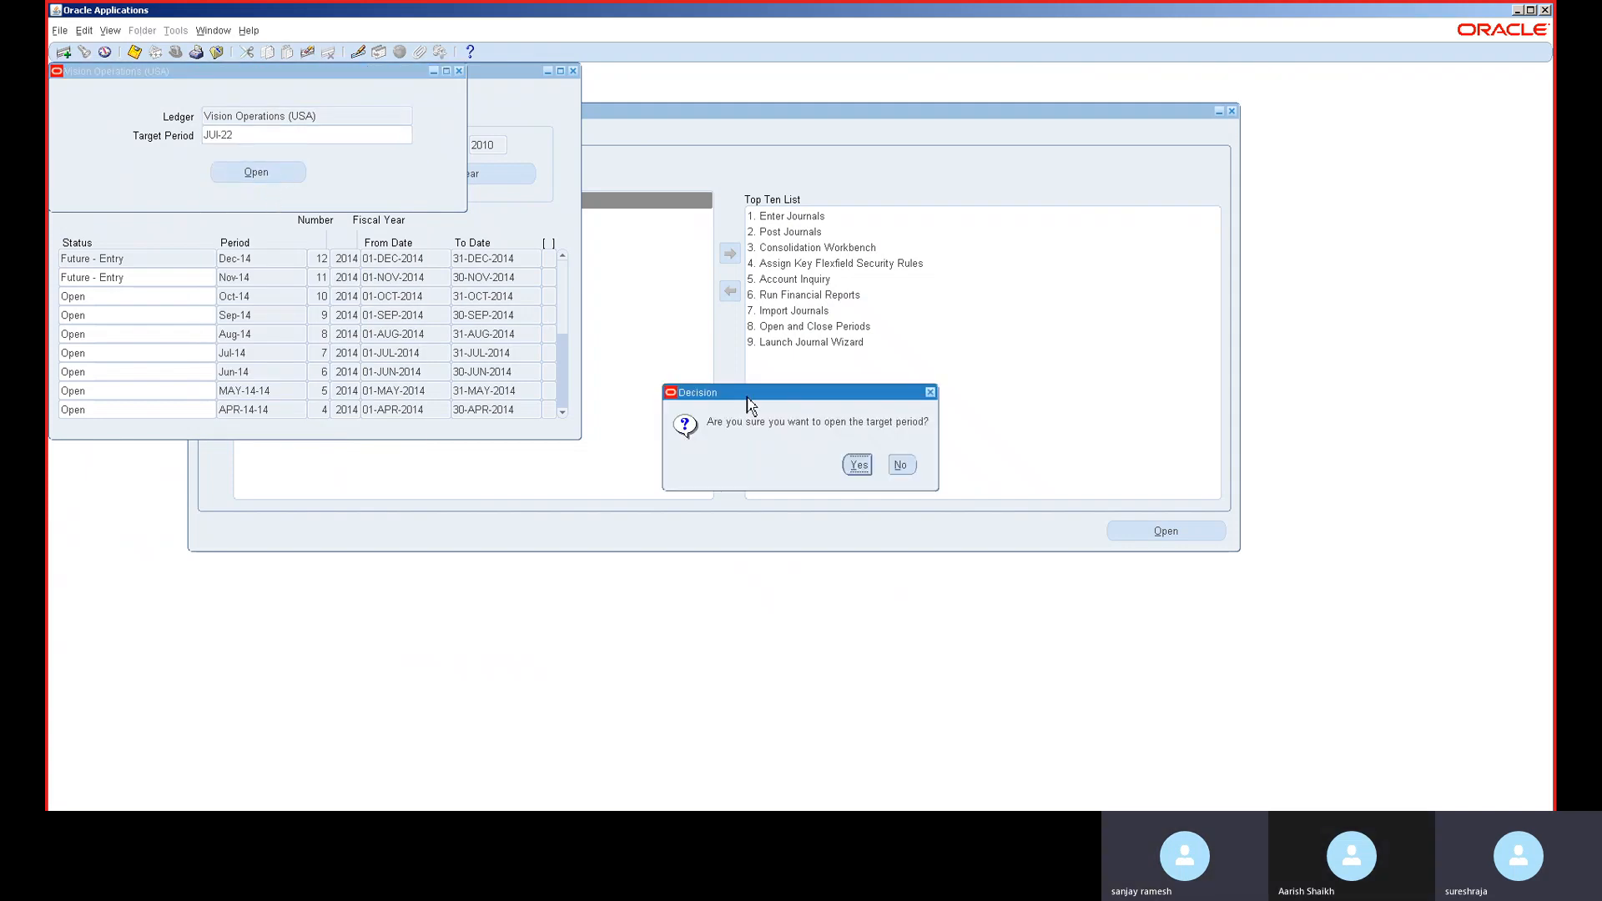
{"action": "left_click", "coordinate": [857, 464]}
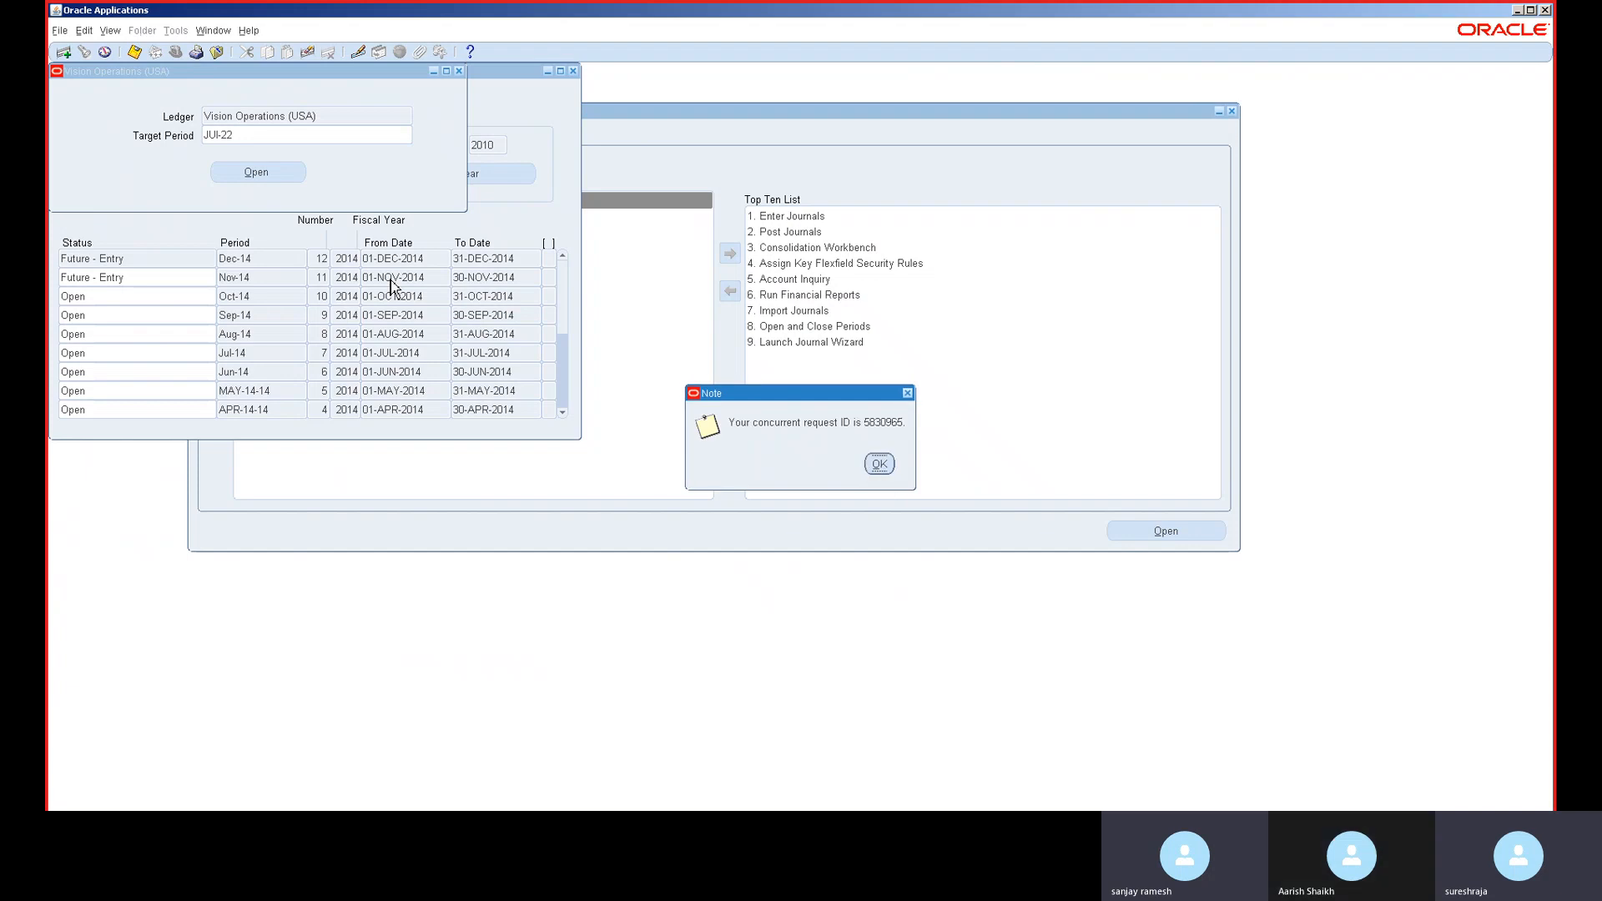
- Submit and confirm an Open Period request for target period AUG-22
{"action": "left_click", "coordinate": [879, 464]}
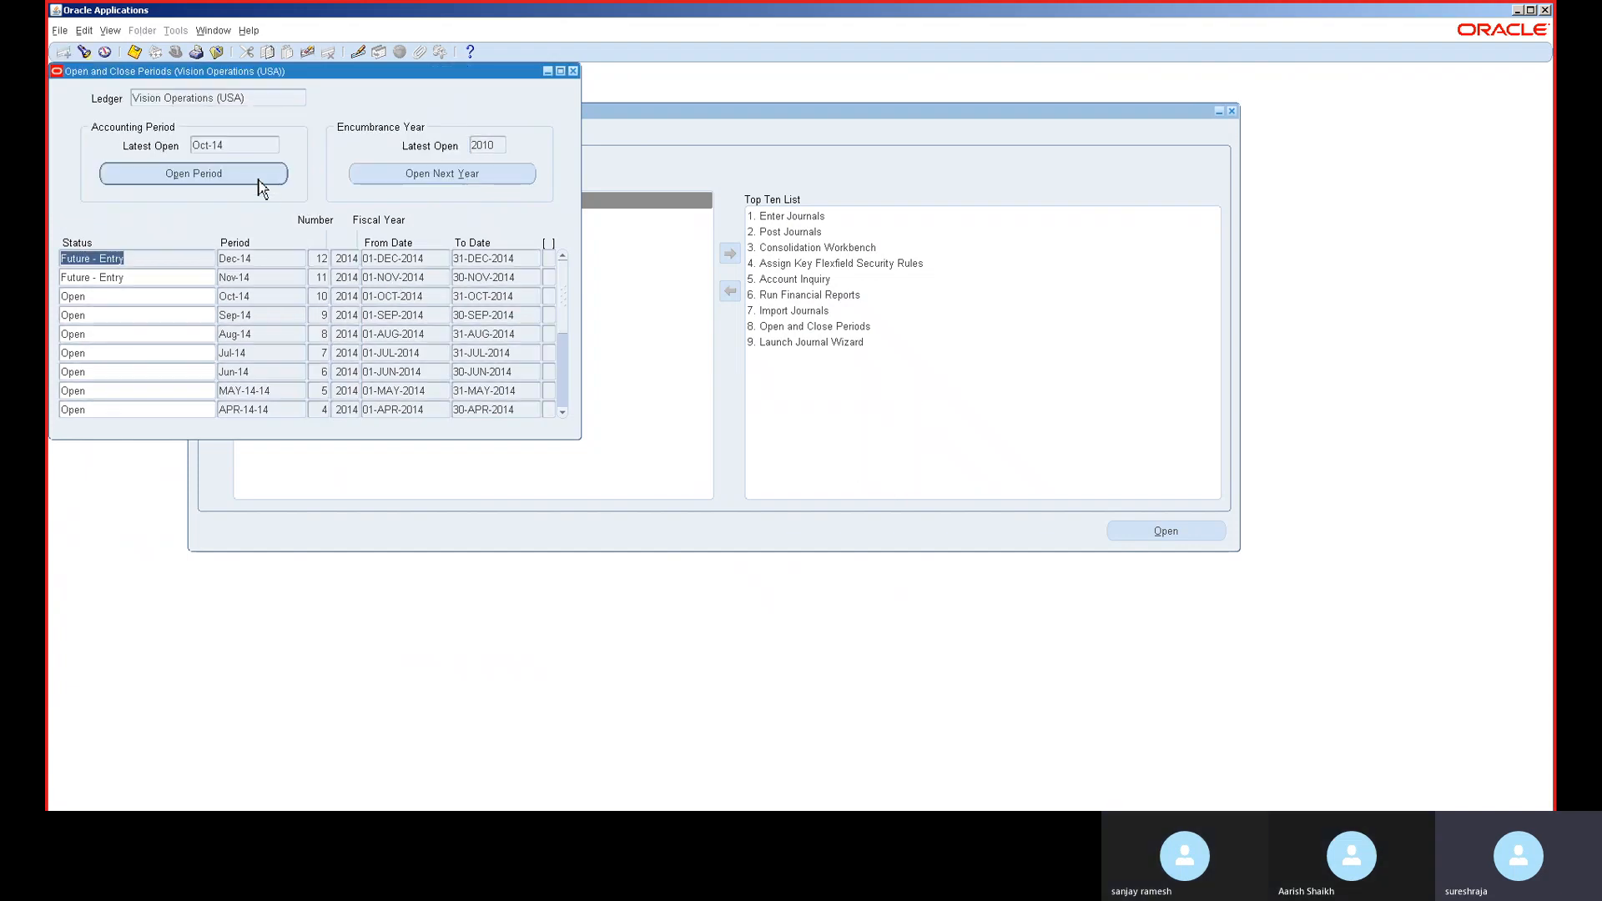
{"action": "left_click", "coordinate": [260, 186]}
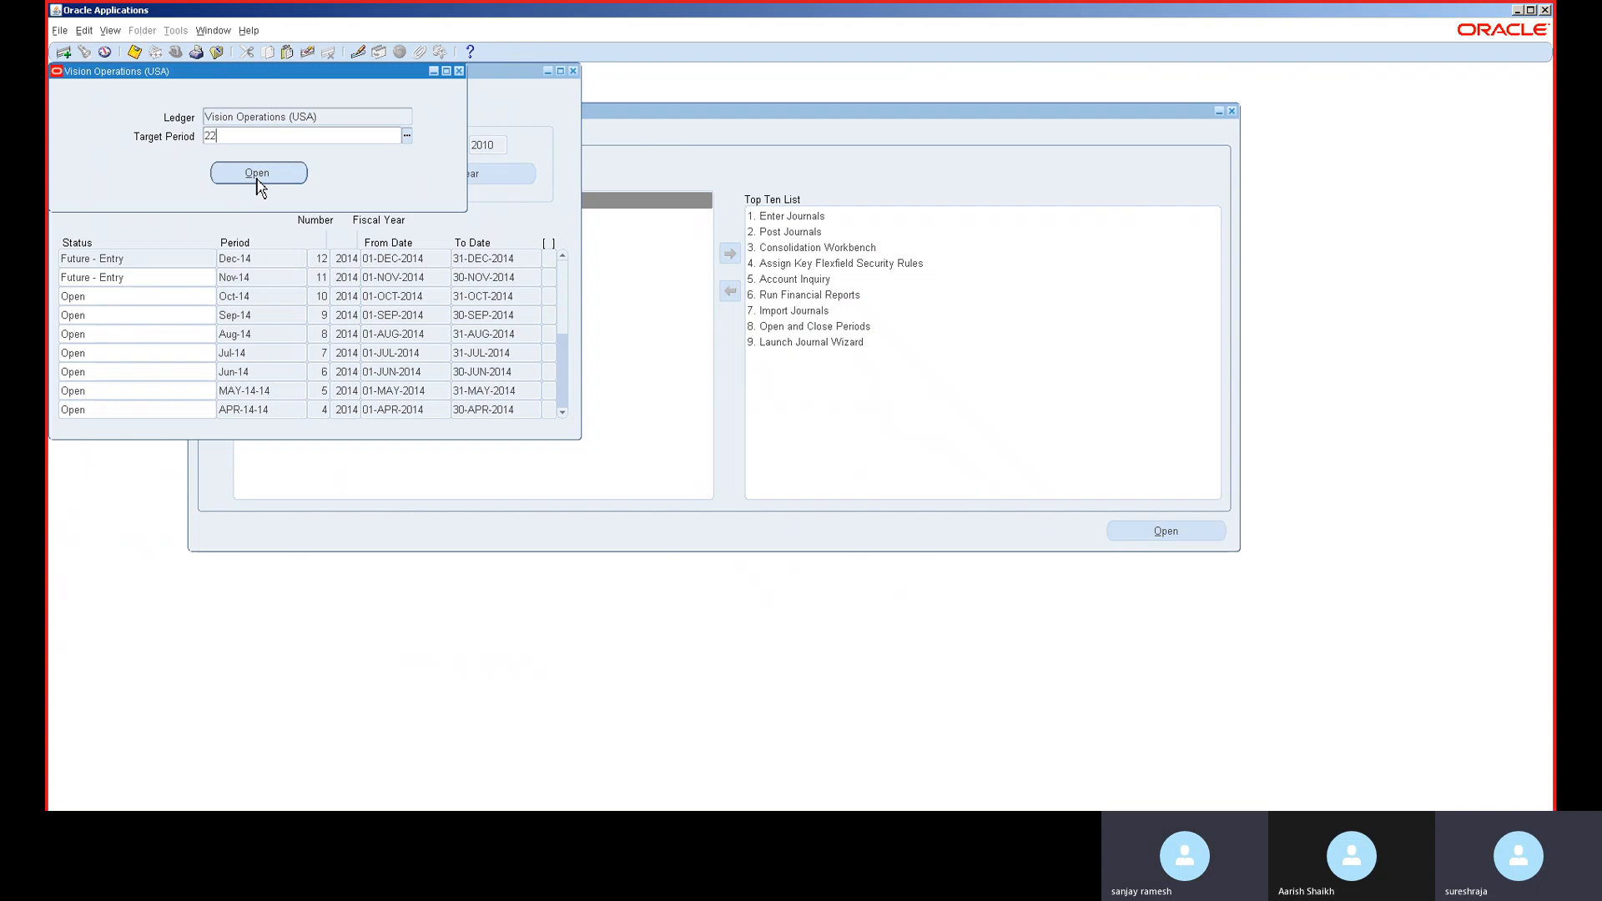
{"action": "left_click", "coordinate": [258, 180]}
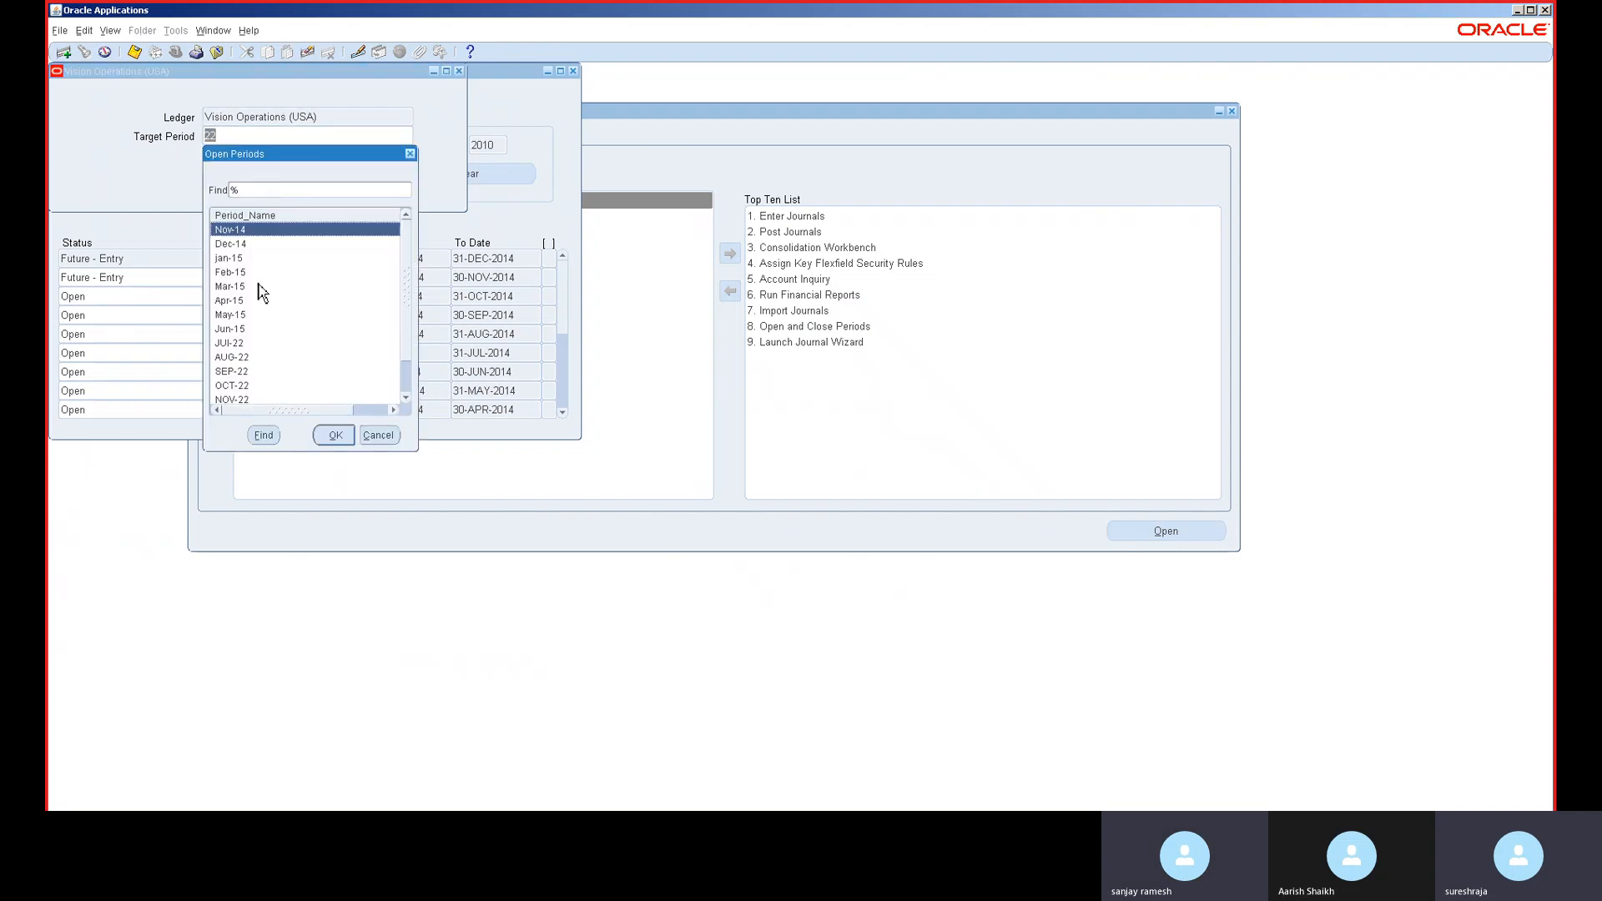
{"action": "double_click", "coordinate": [247, 360]}
{"action": "left_click", "coordinate": [259, 173]}
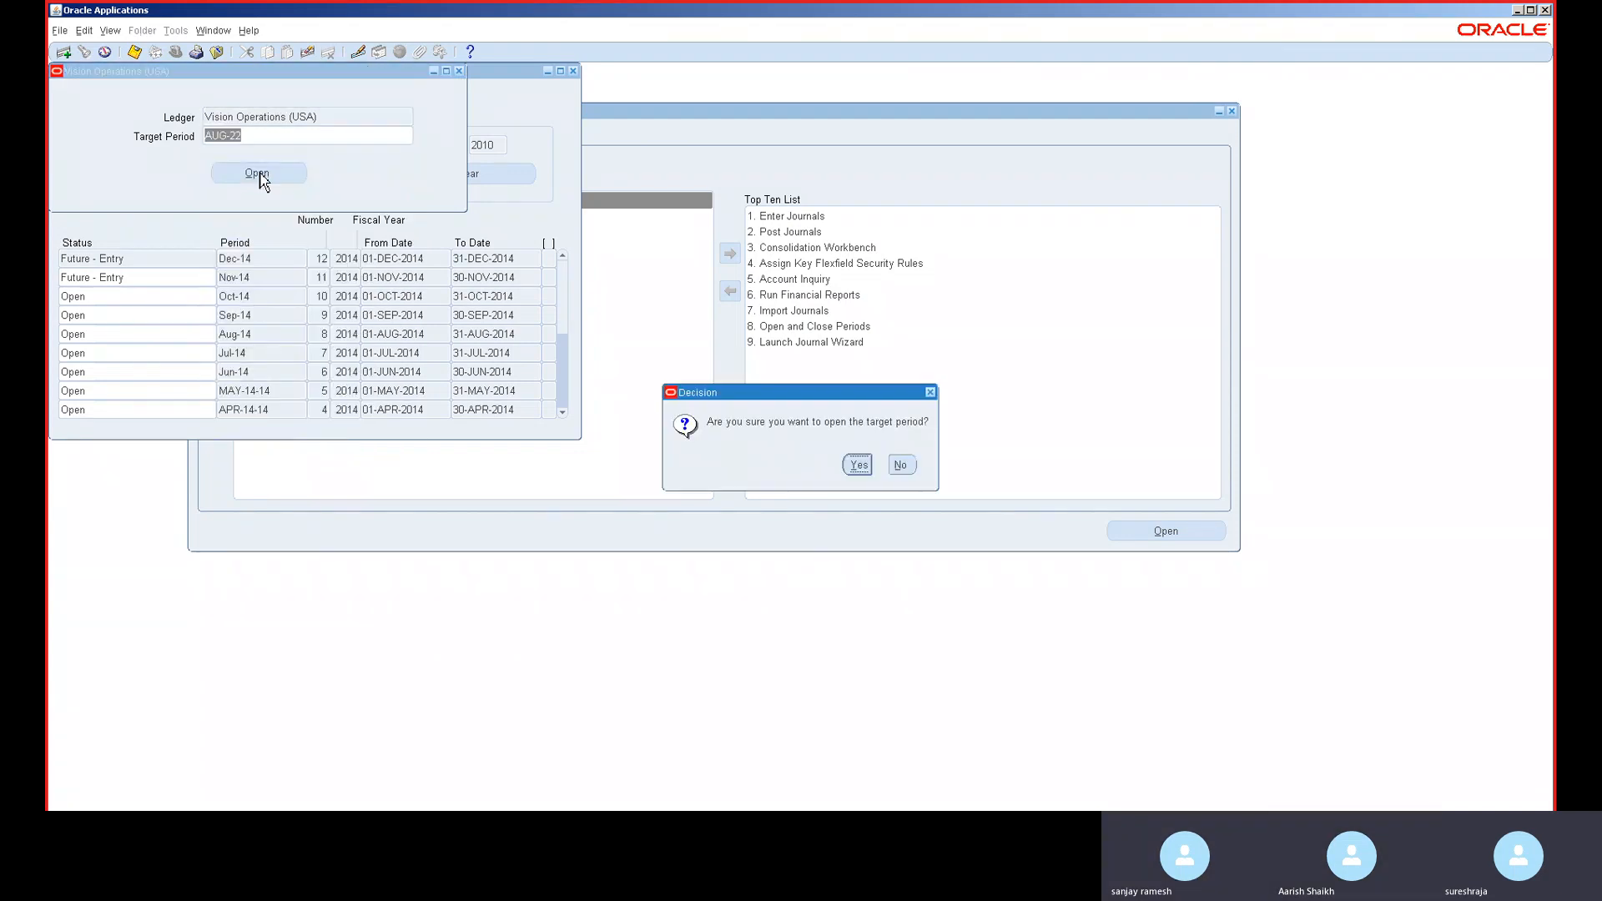
{"action": "left_click", "coordinate": [858, 466]}
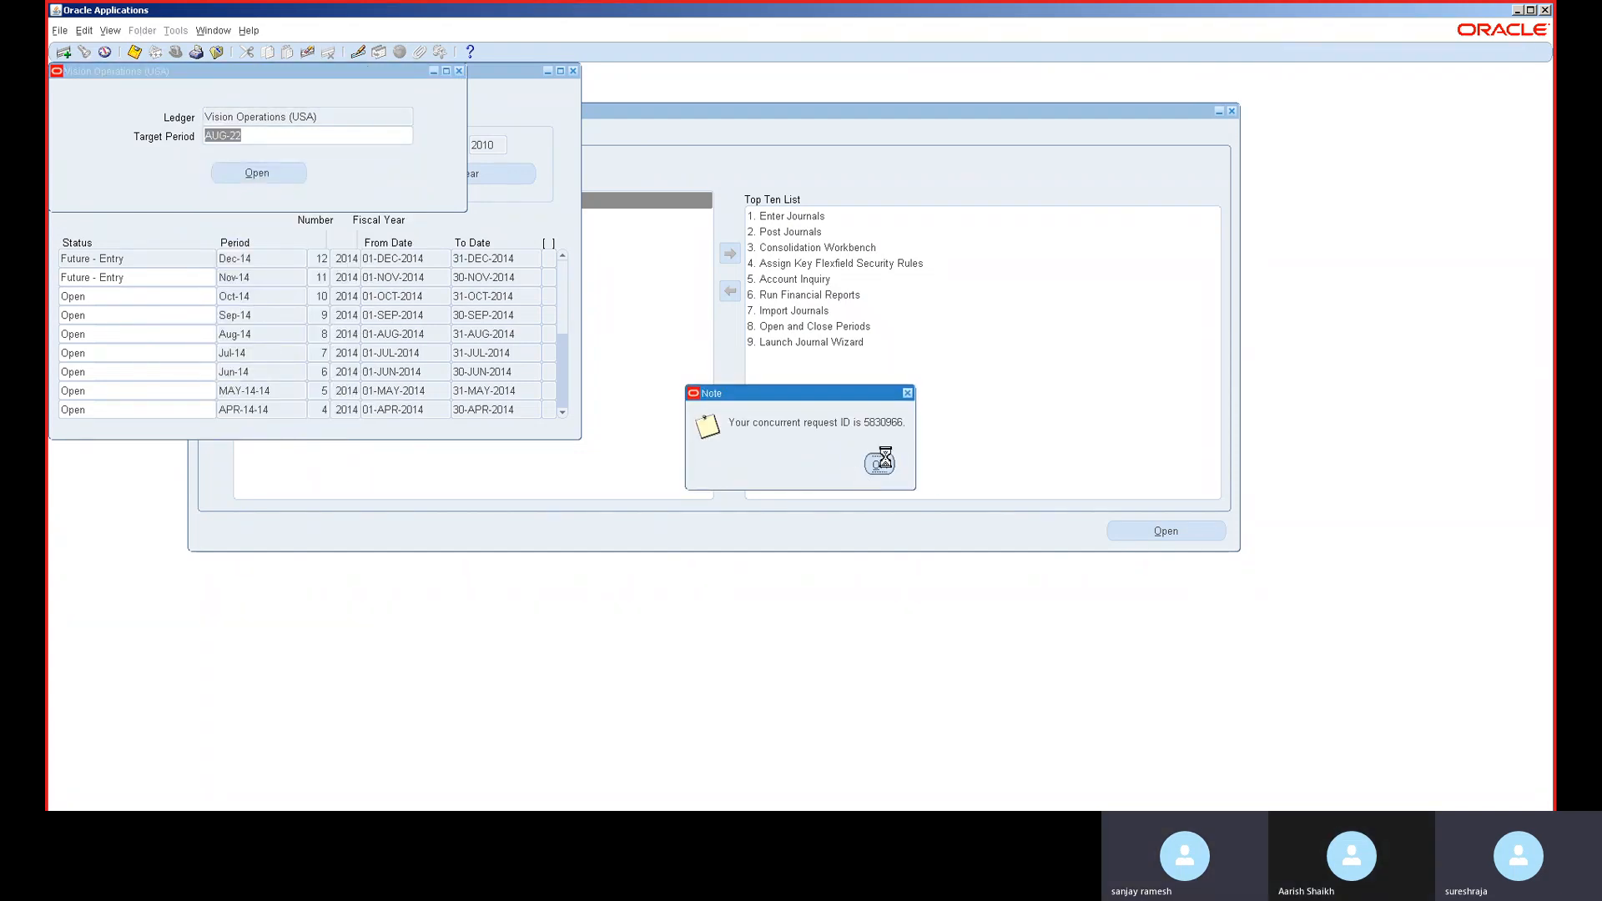
{"action": "left_click", "coordinate": [883, 461]}
- Submit and confirm an Open Period request for target period SEP-22
{"action": "left_click", "coordinate": [182, 175]}
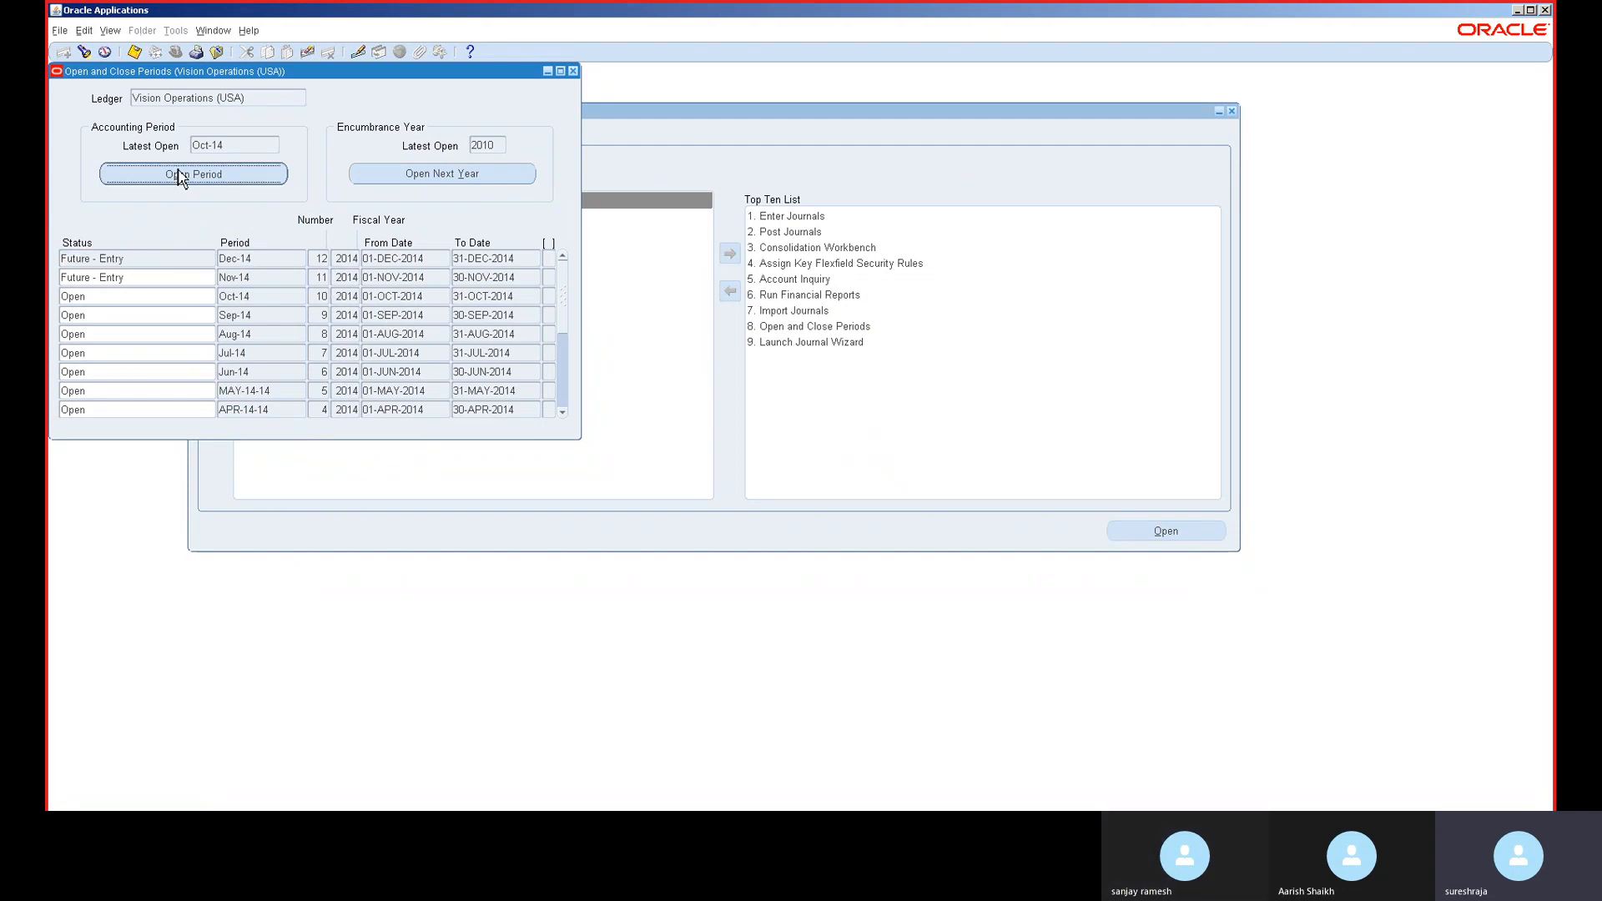
{"action": "type", "text": "22"}
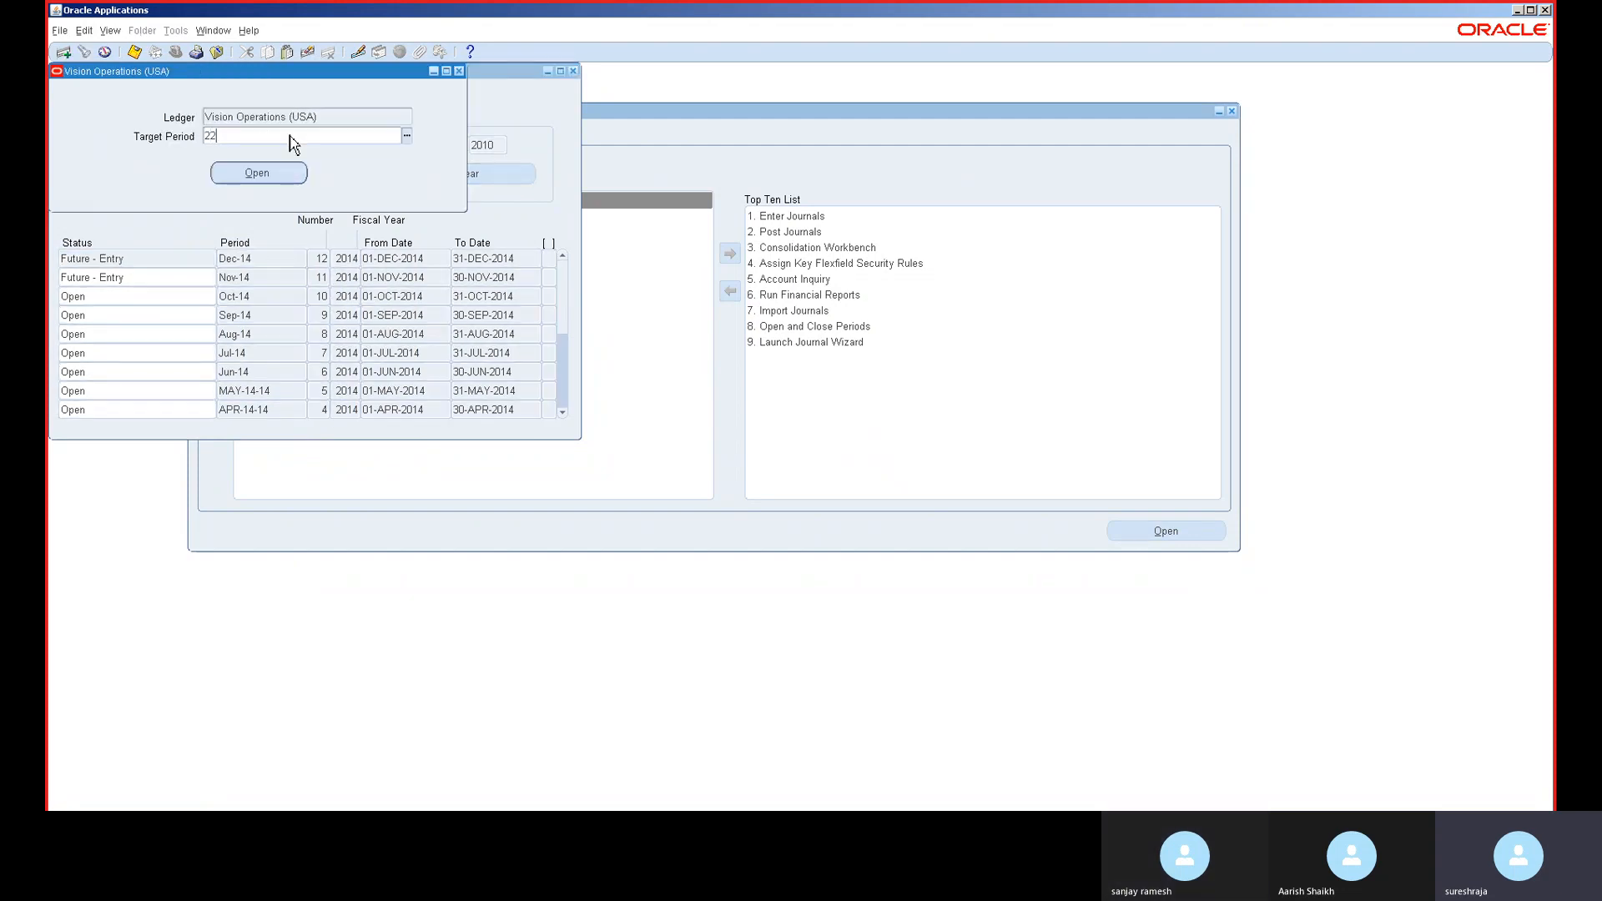
{"action": "key", "text": "Tab"}
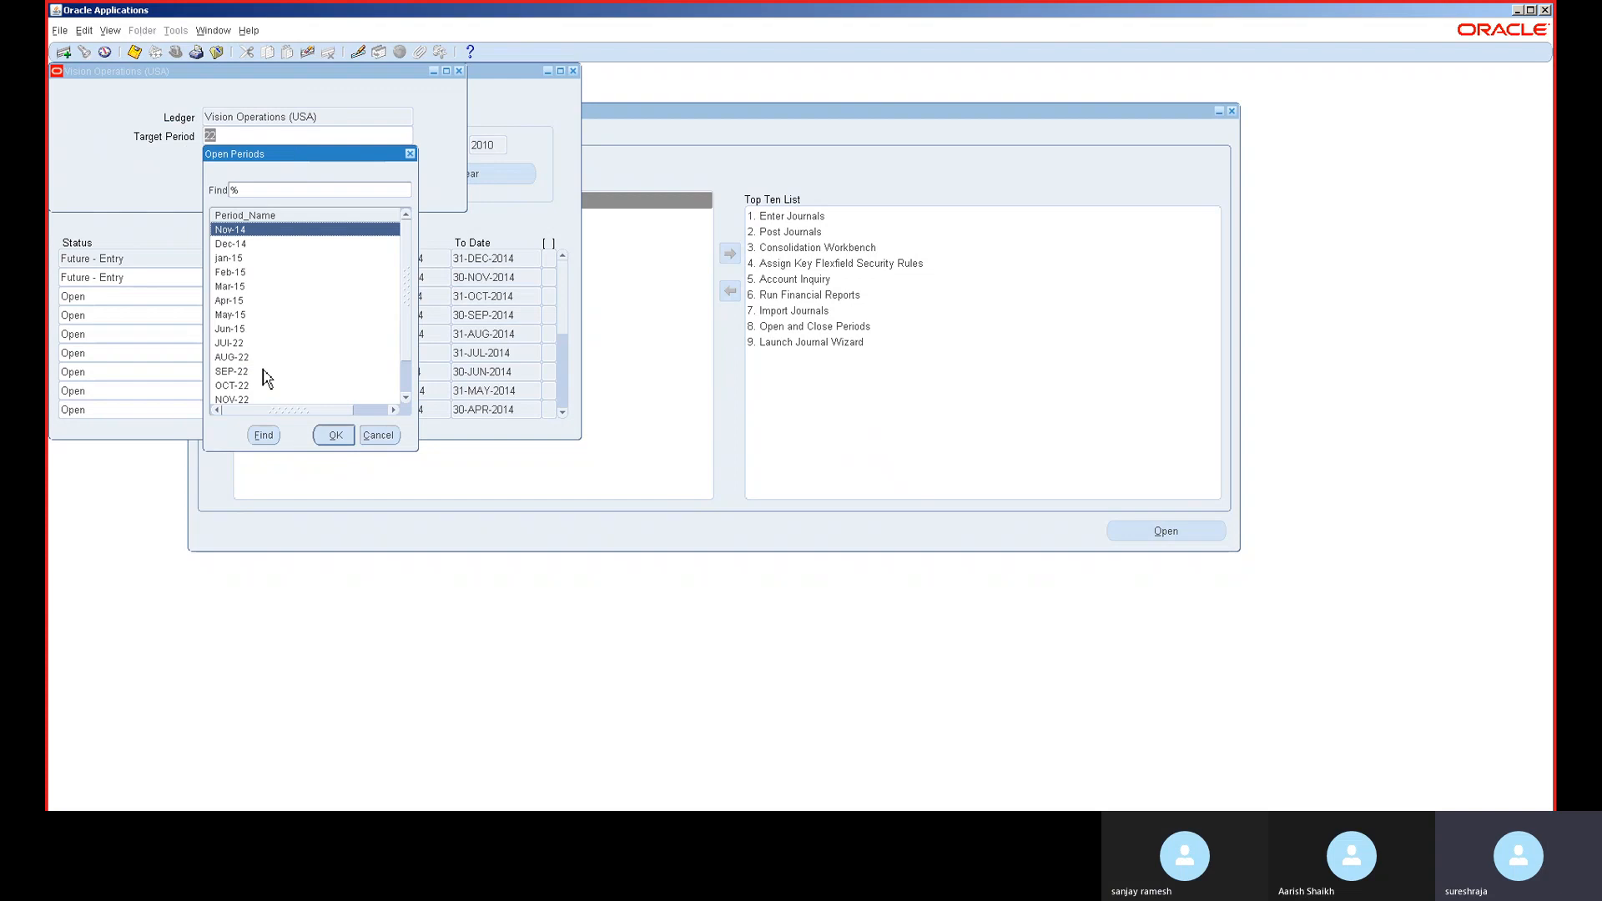
{"action": "double_click", "coordinate": [265, 372]}
{"action": "left_click", "coordinate": [286, 178]}
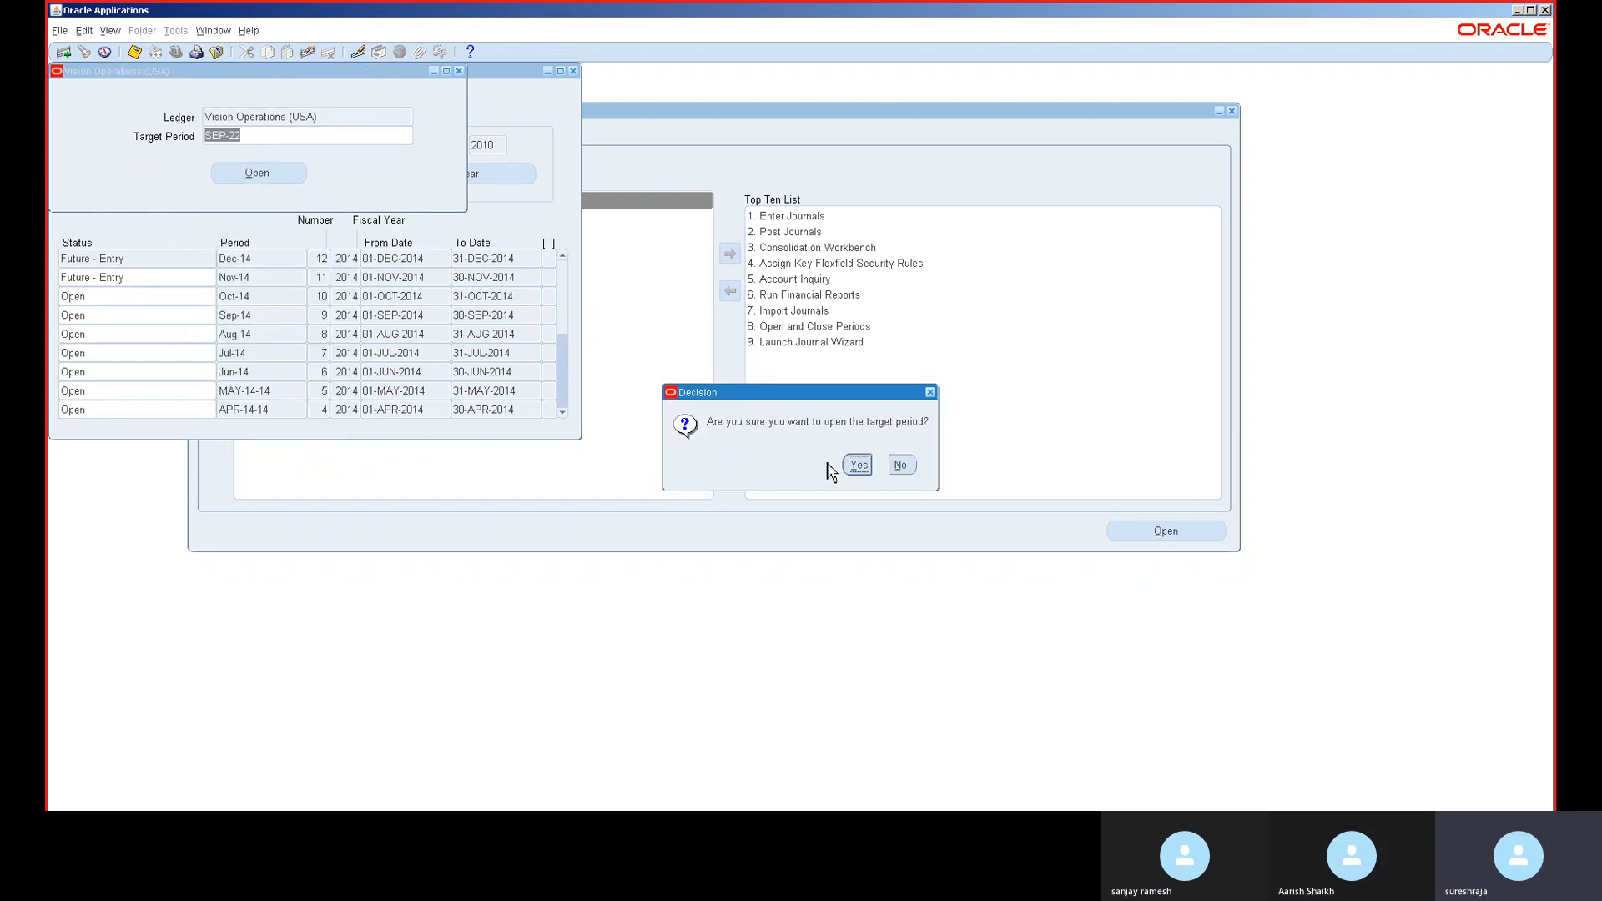
{"action": "left_click", "coordinate": [859, 466]}
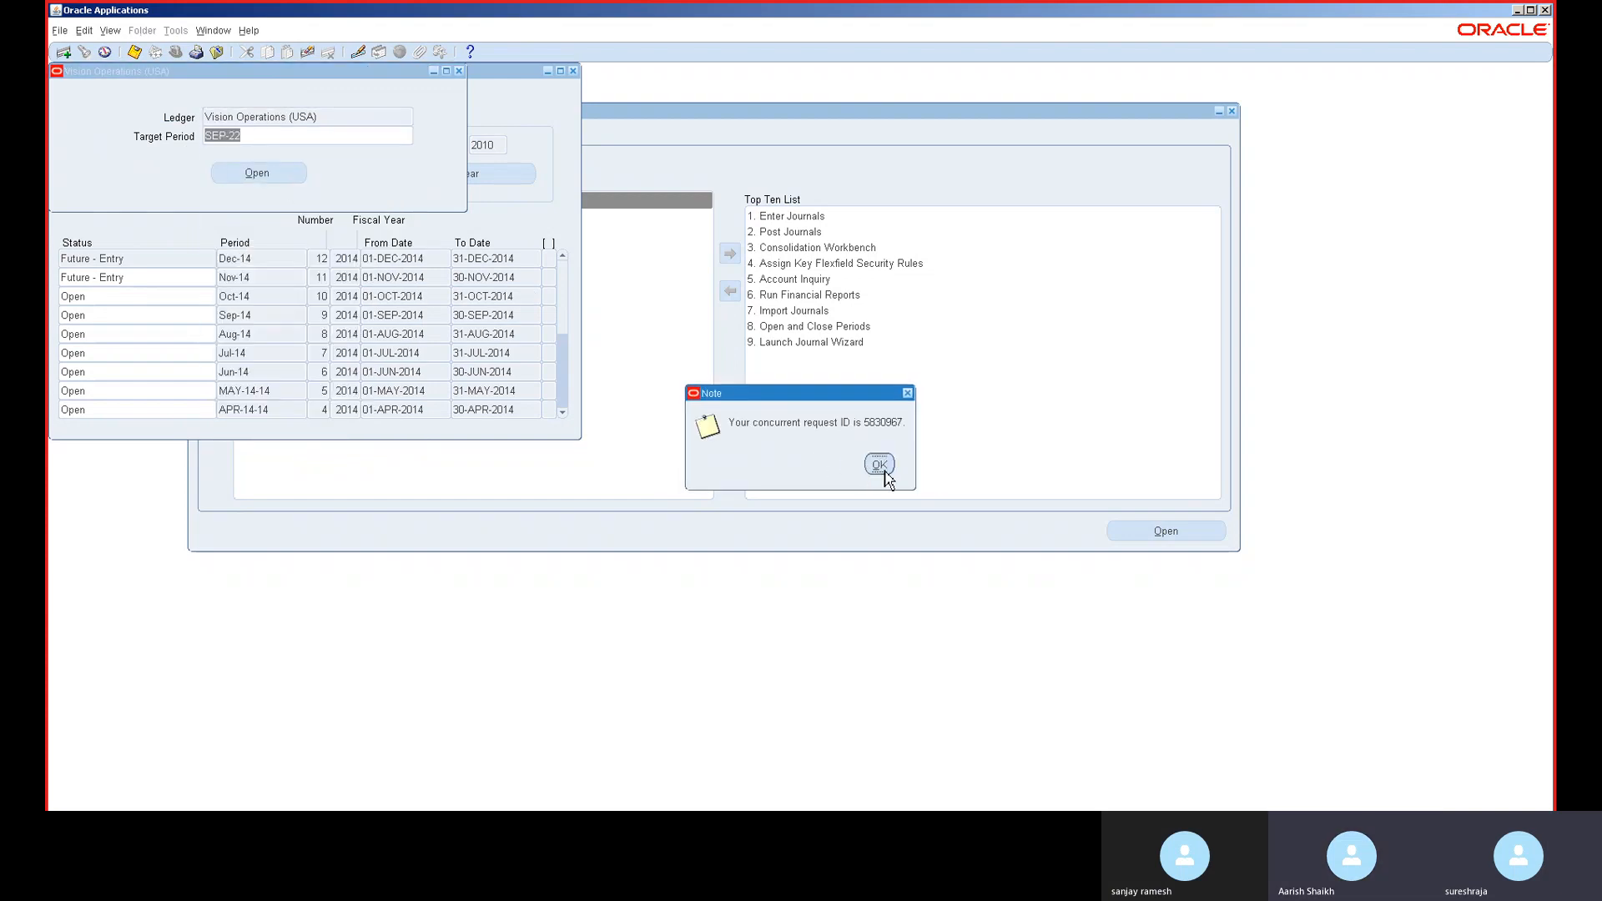
{"action": "left_click", "coordinate": [882, 468]}
- Submit and confirm an Open Period request for target period OCT-22
{"action": "left_click", "coordinate": [260, 175]}
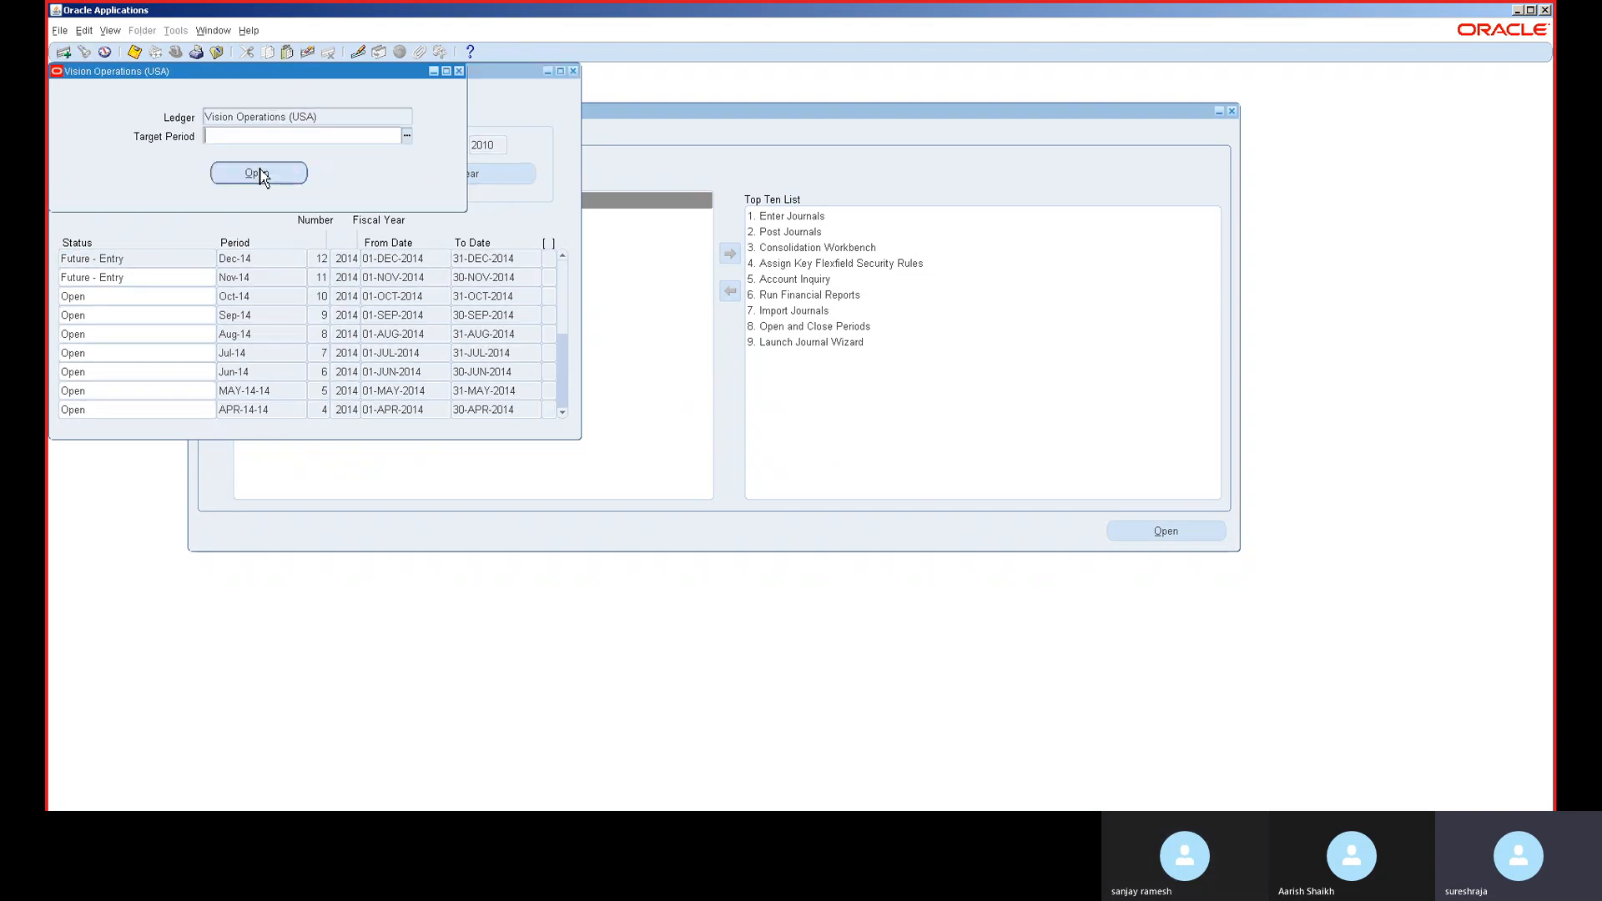
{"action": "type", "text": "22"}
{"action": "left_click", "coordinate": [262, 174]}
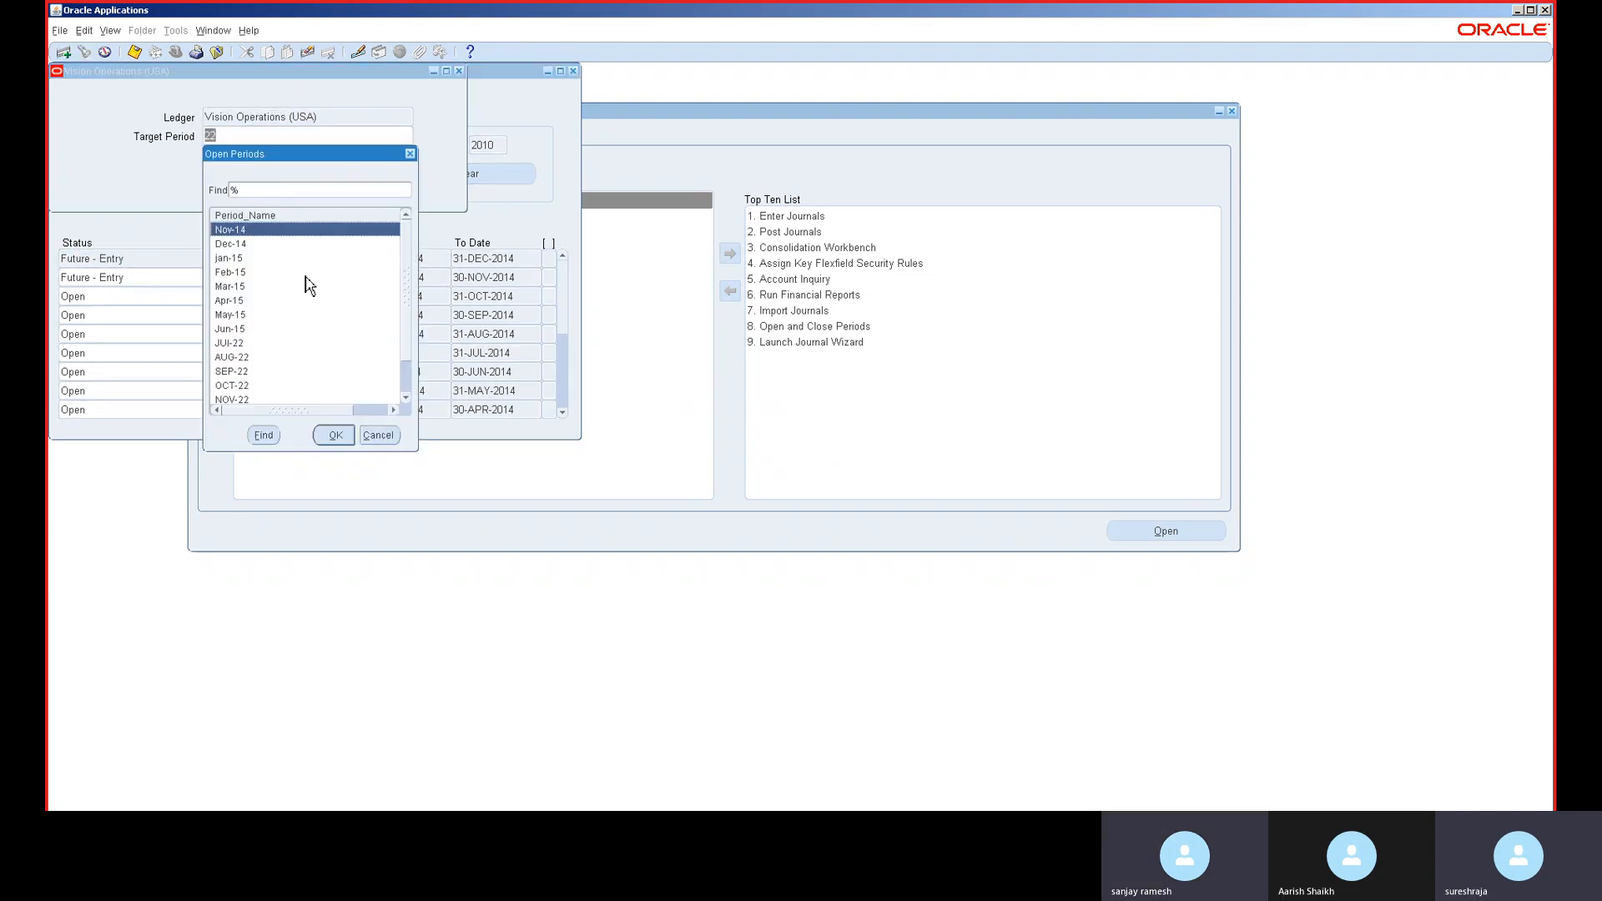
{"action": "double_click", "coordinate": [262, 390]}
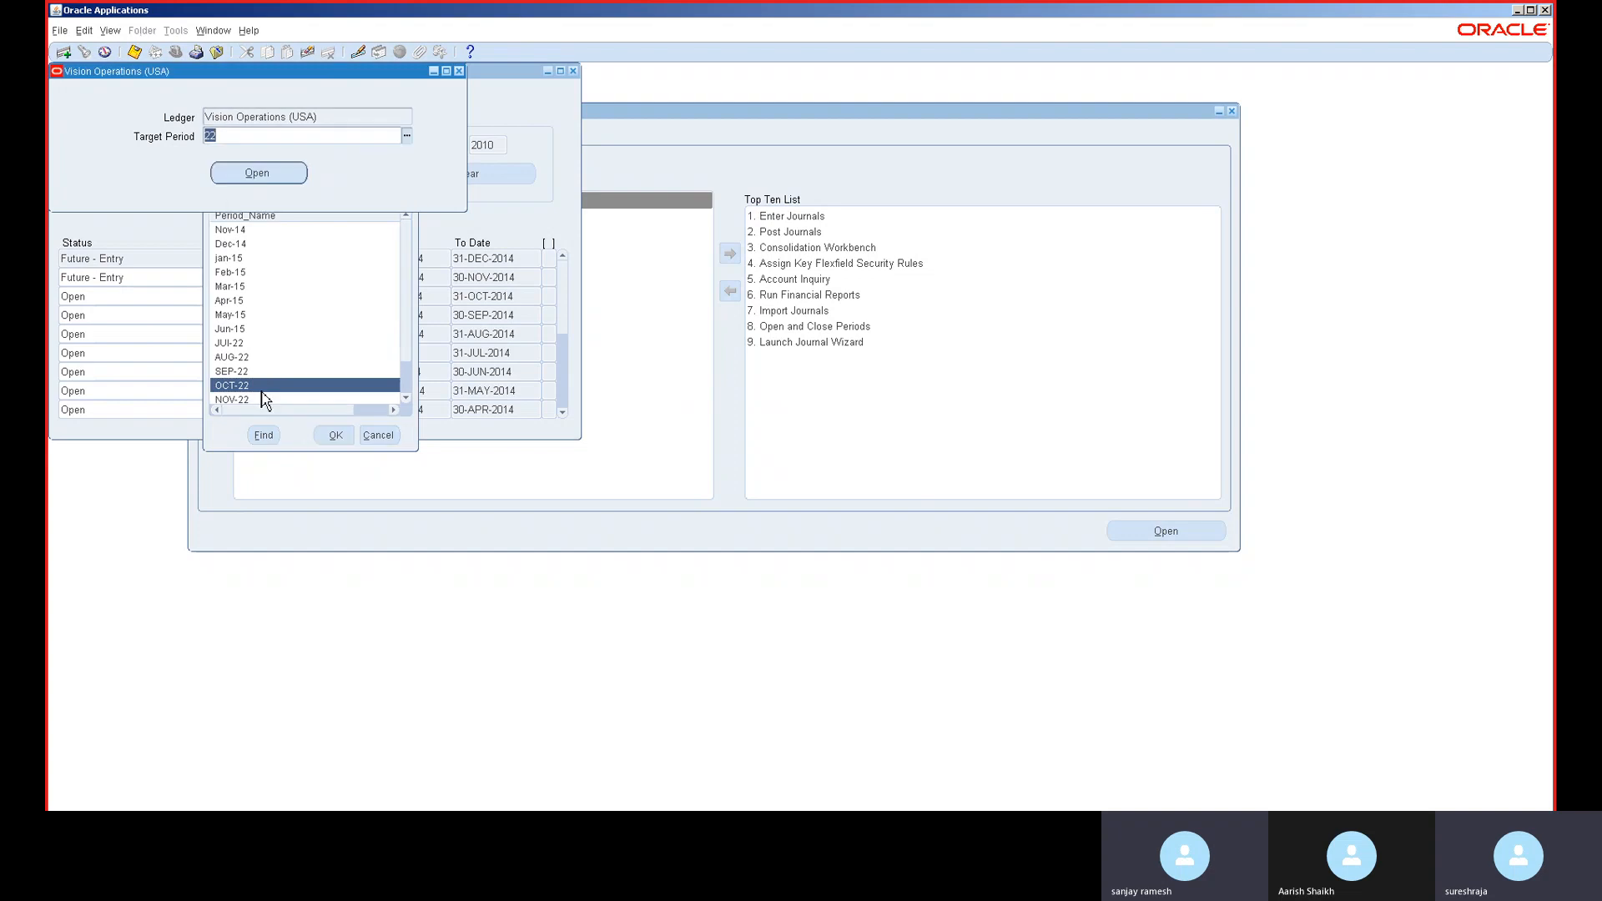
{"action": "left_click", "coordinate": [862, 467]}
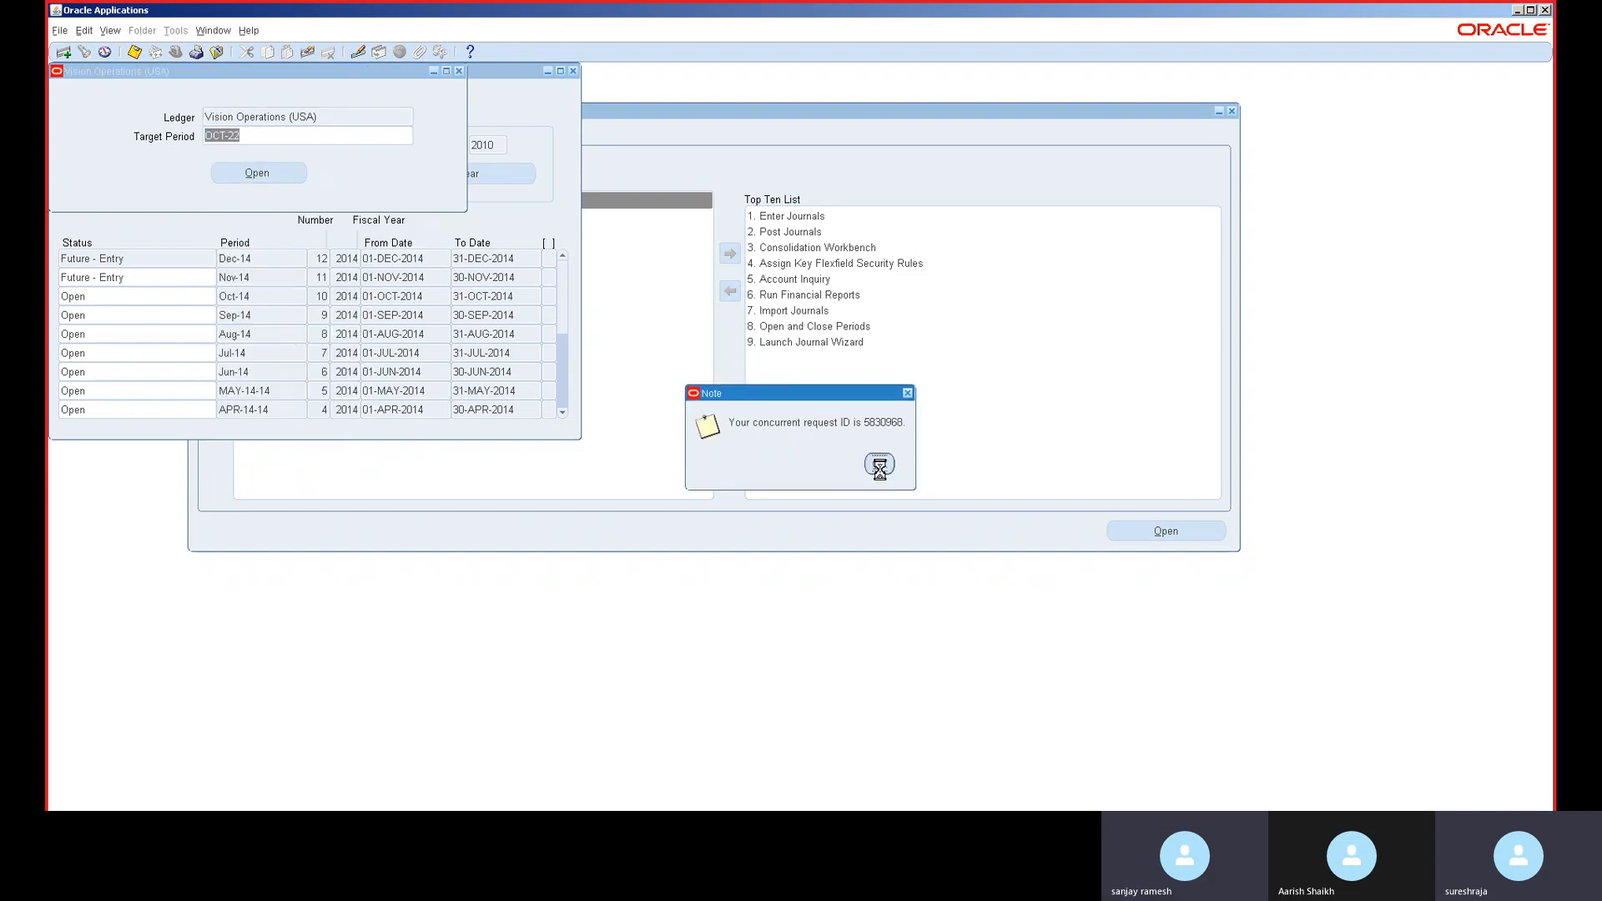
{"action": "left_click", "coordinate": [879, 466]}
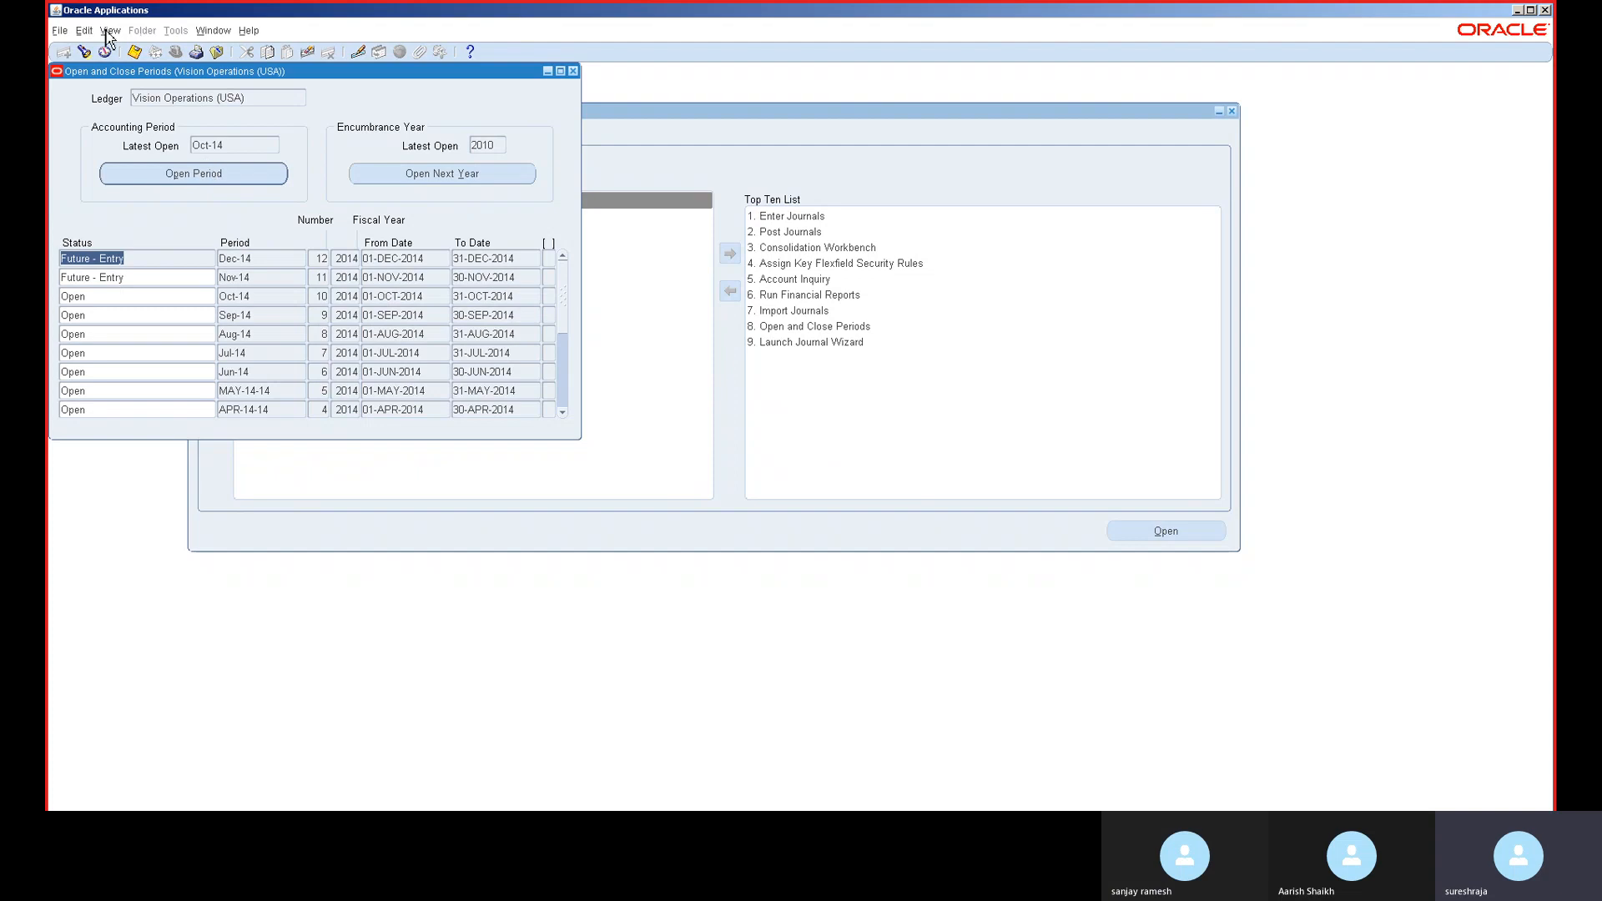
{"action": "left_click", "coordinate": [108, 31]}
{"action": "left_click", "coordinate": [163, 227]}
{"action": "left_click", "coordinate": [517, 412]}
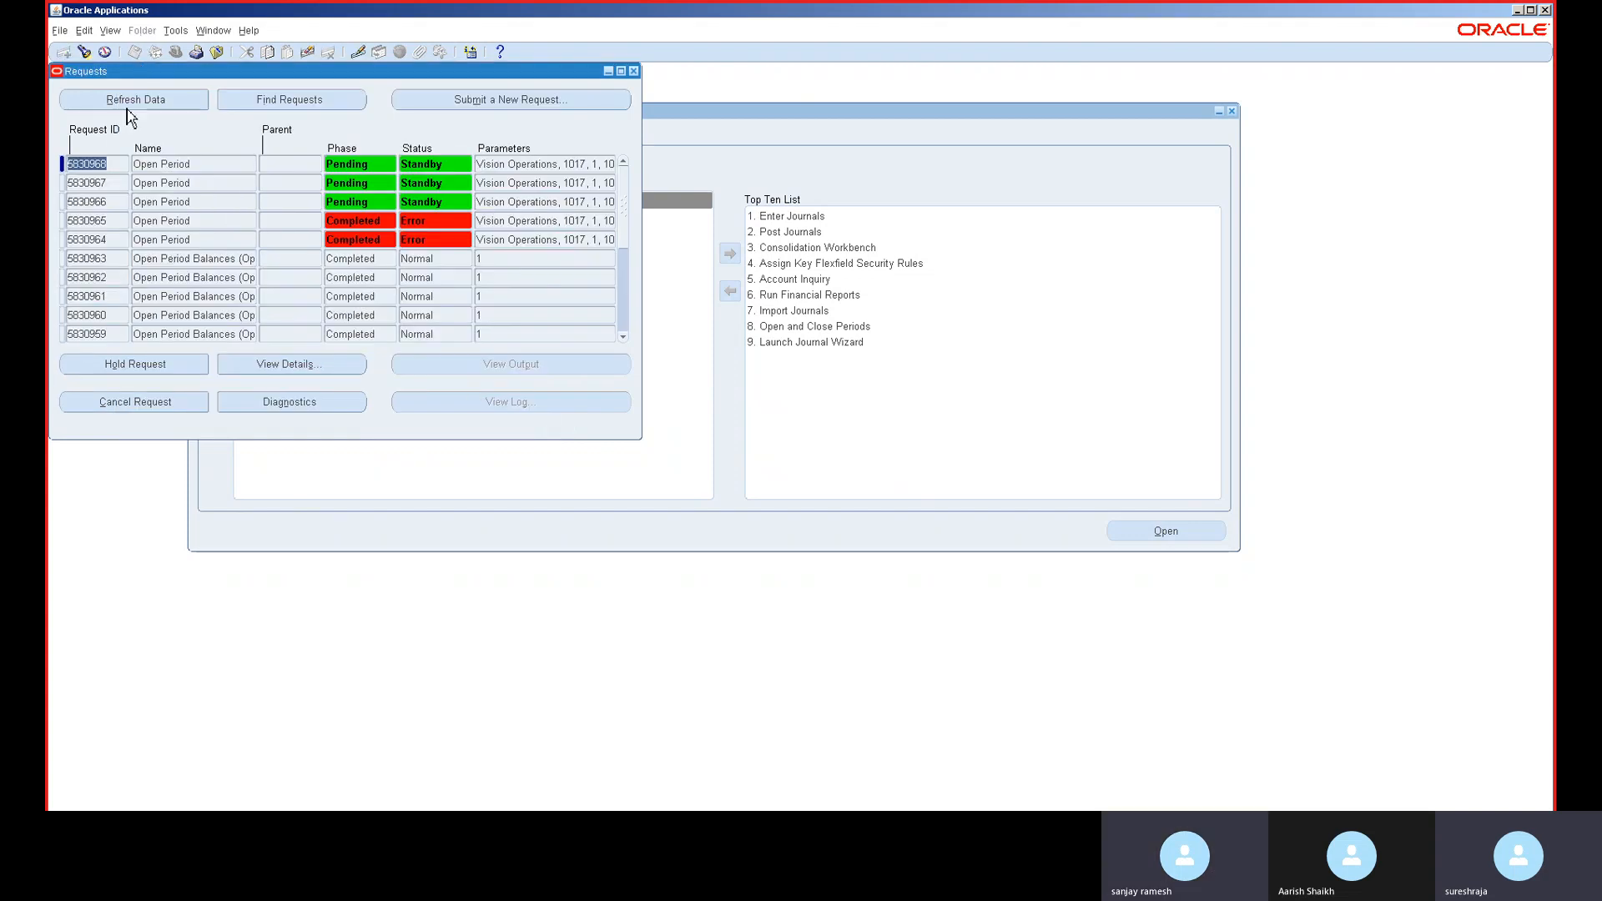
{"action": "left_click", "coordinate": [129, 105]}
{"action": "left_click", "coordinate": [129, 106]}
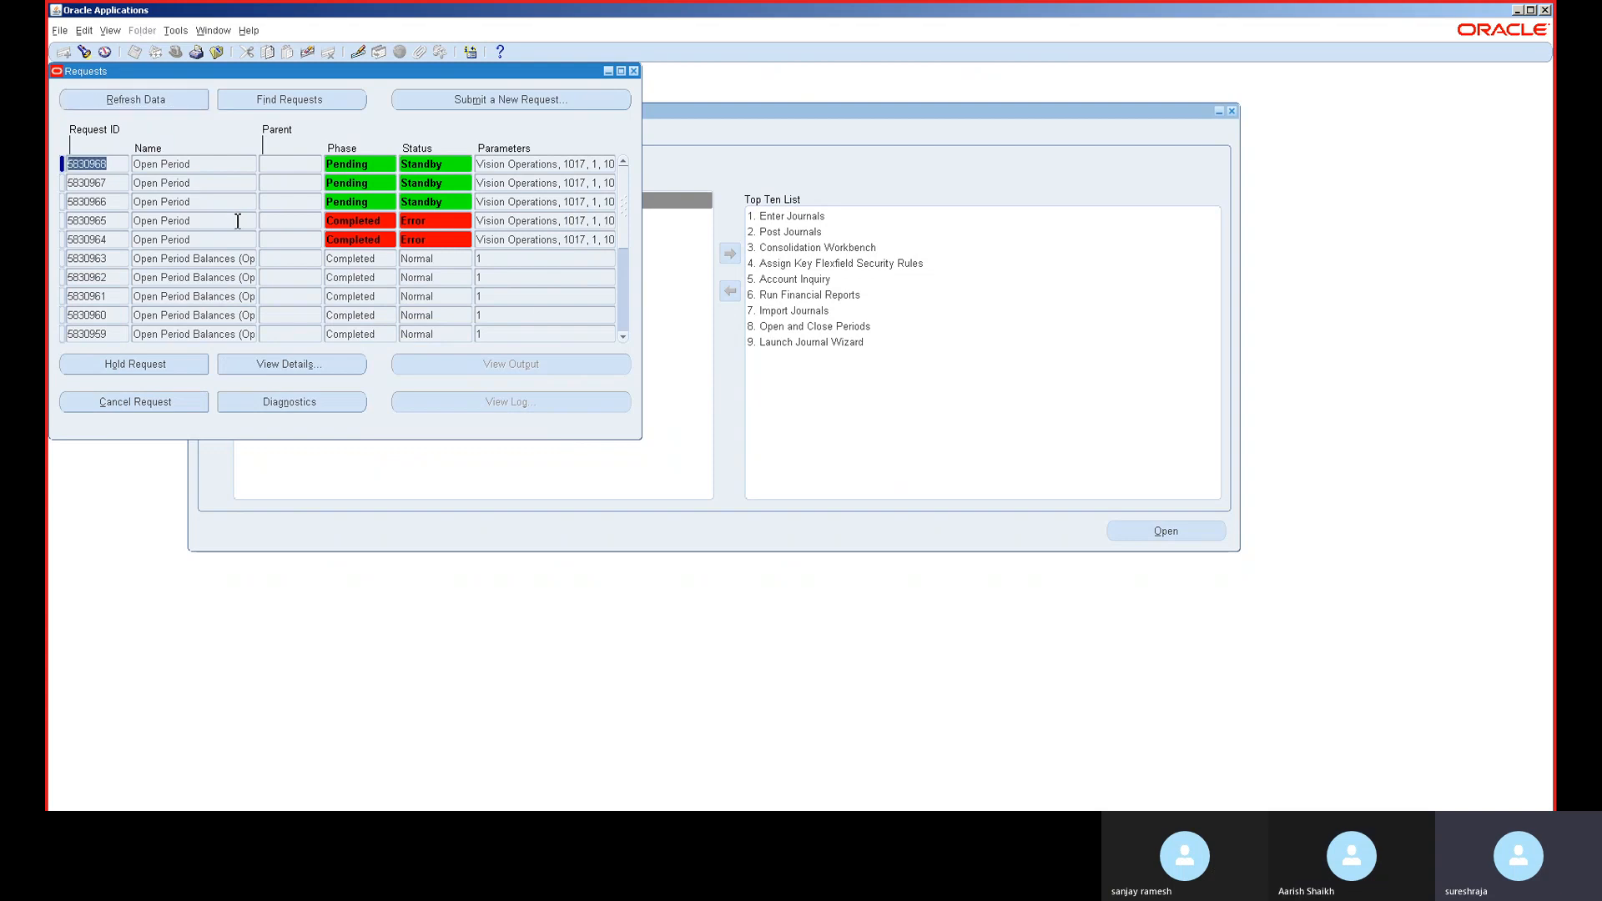
{"action": "left_click", "coordinate": [635, 71]}
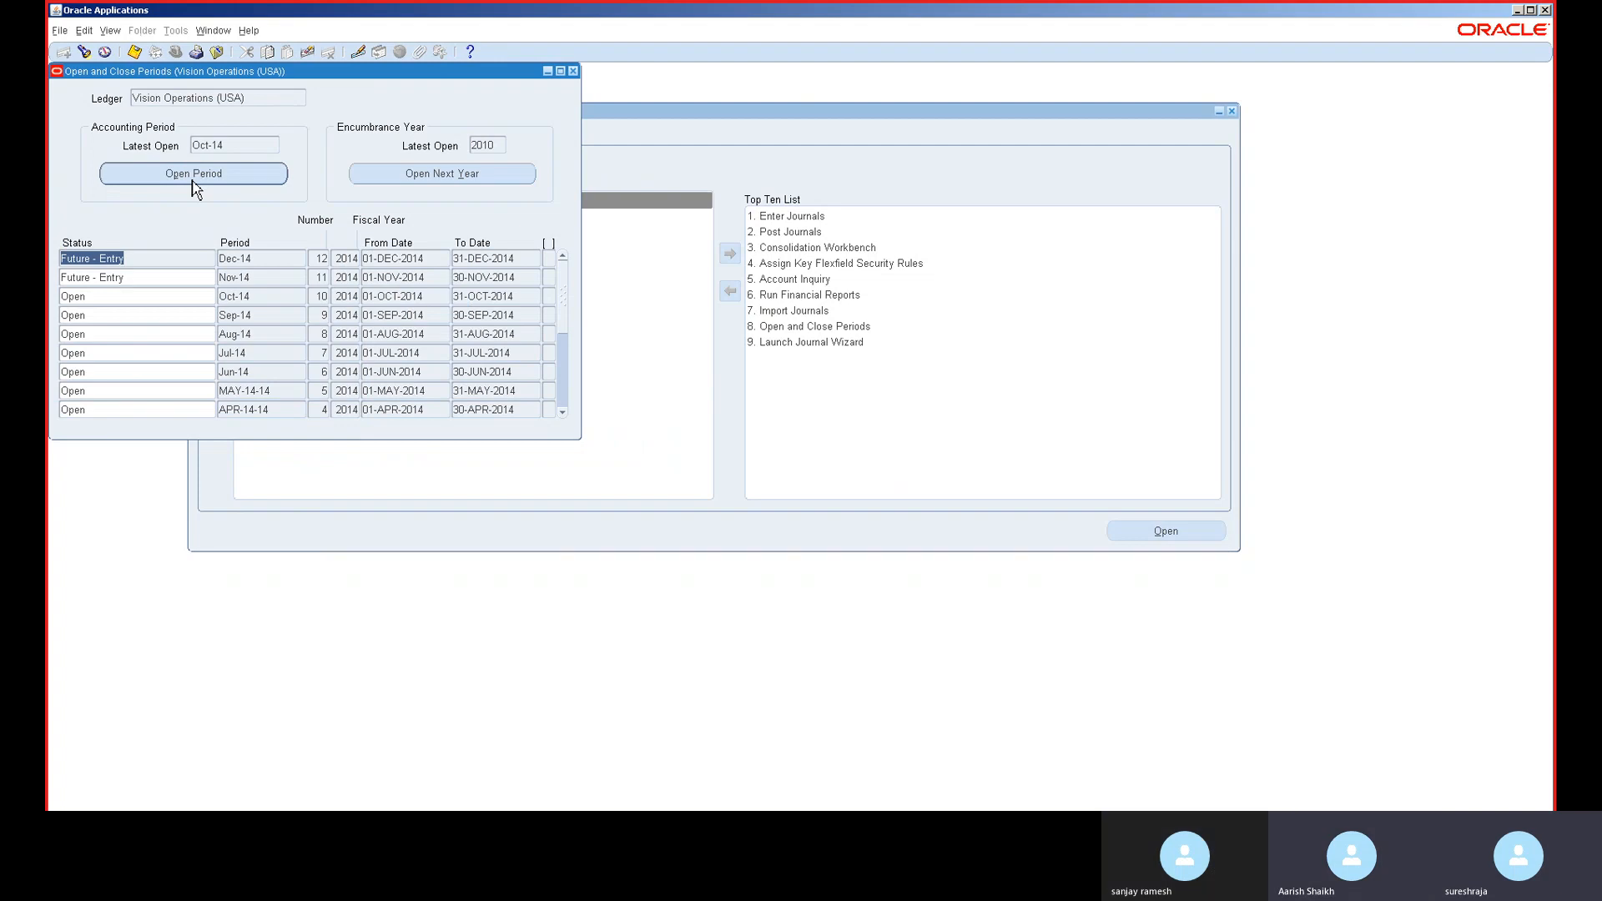
- After clearing the missing target period error, submit another Open Period request for SEP-22
{"action": "left_click", "coordinate": [257, 178]}
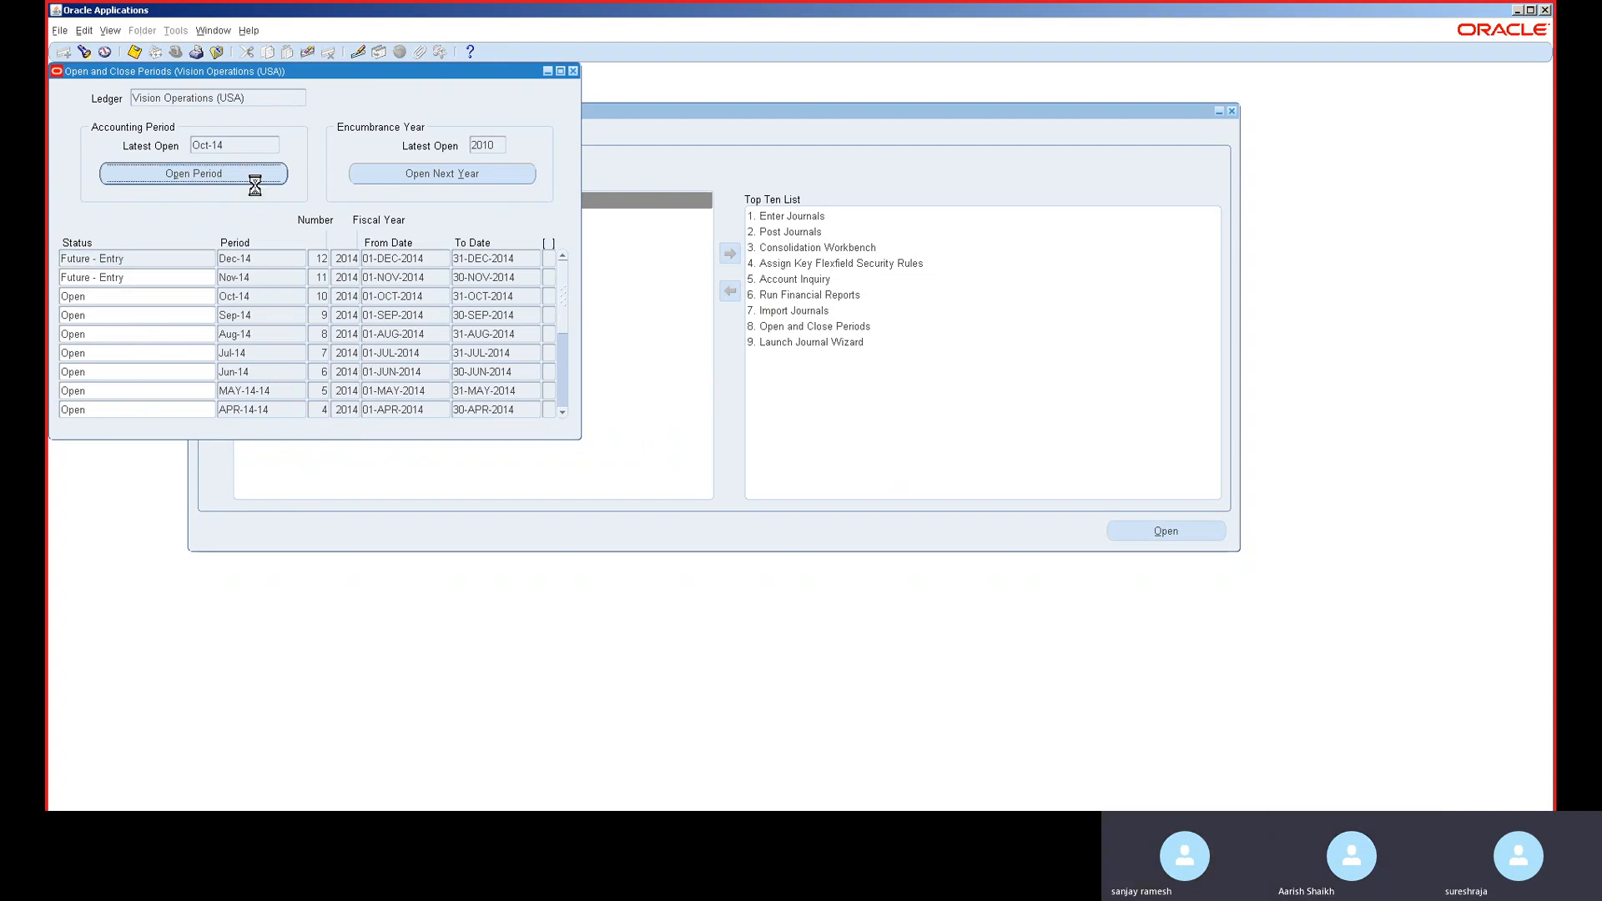
{"action": "left_click", "coordinate": [272, 182]}
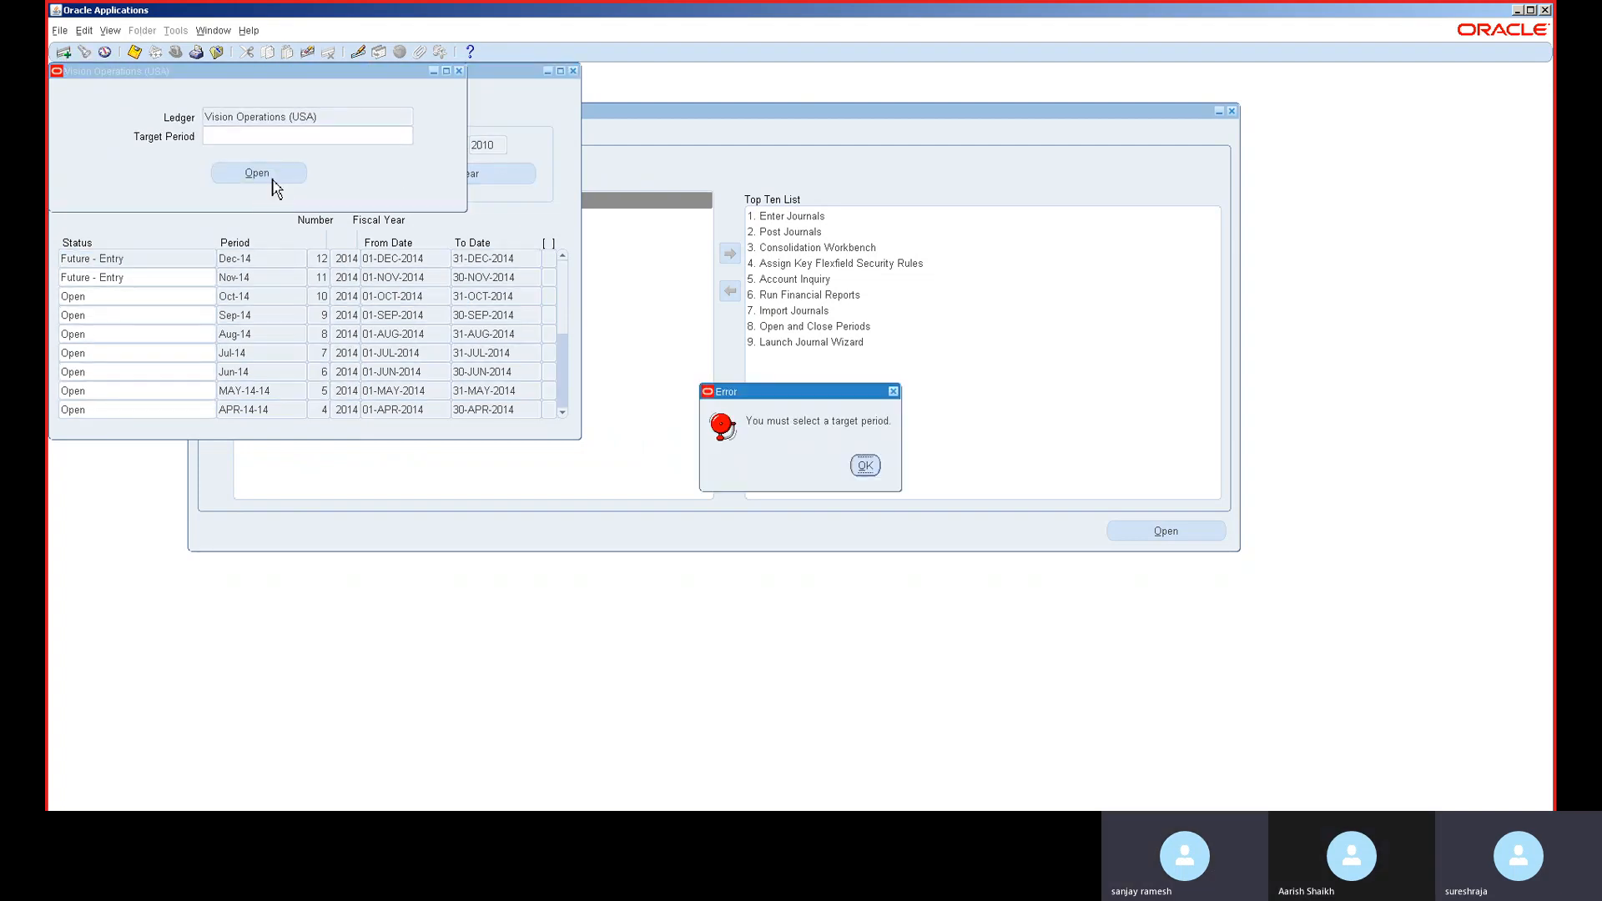
{"action": "left_click", "coordinate": [864, 466]}
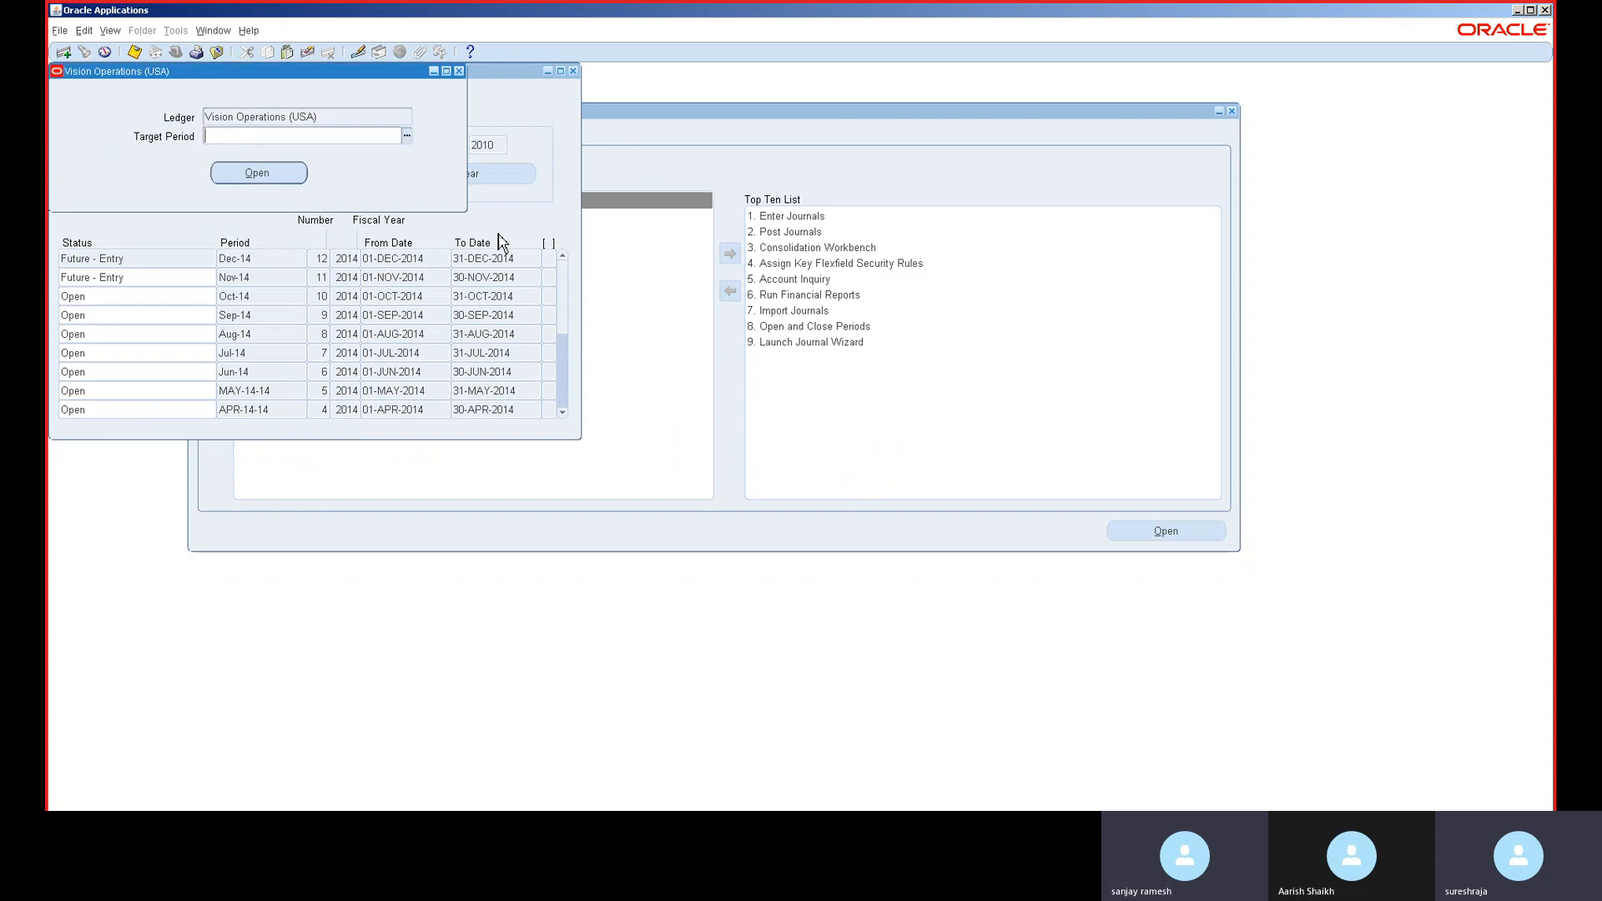
{"action": "left_click", "coordinate": [408, 137]}
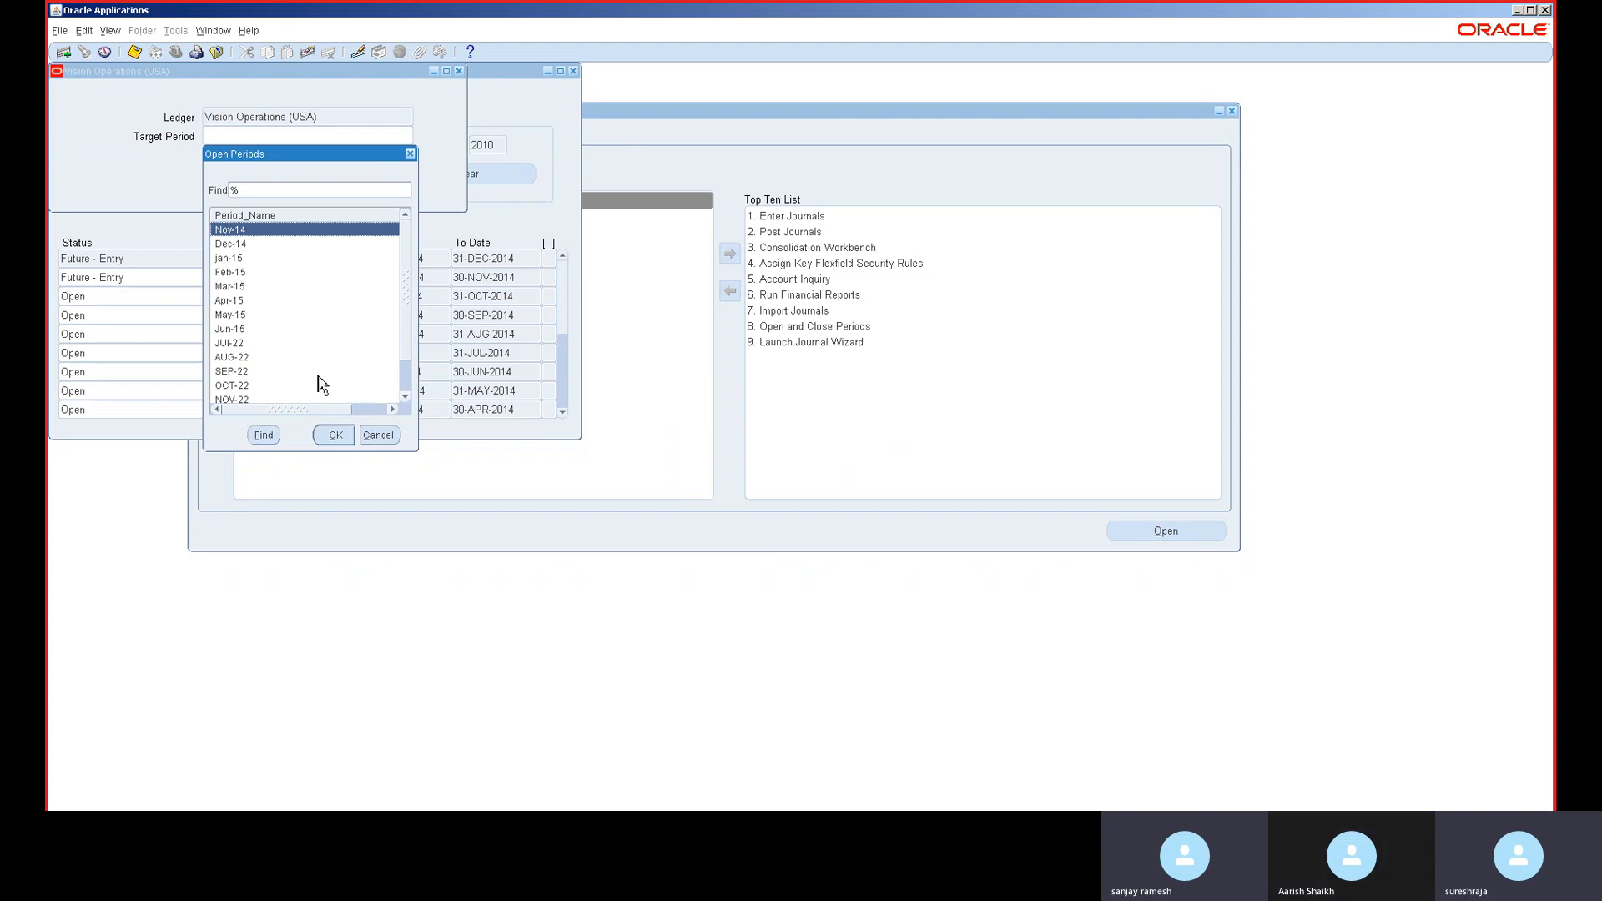
{"action": "double_click", "coordinate": [318, 375]}
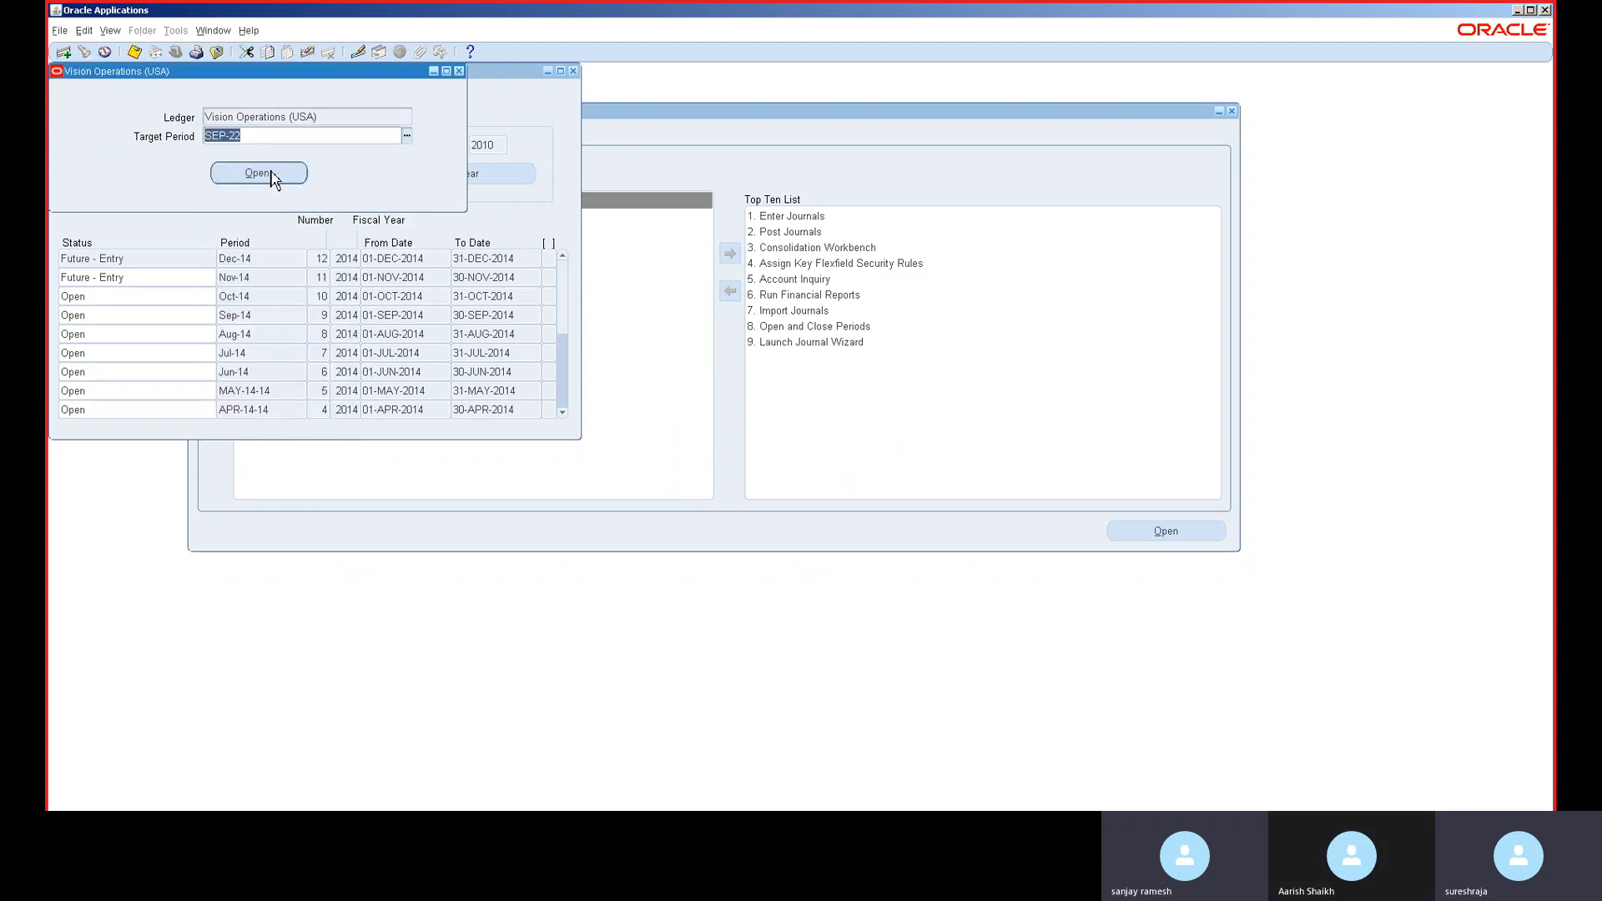
{"action": "left_click", "coordinate": [273, 176]}
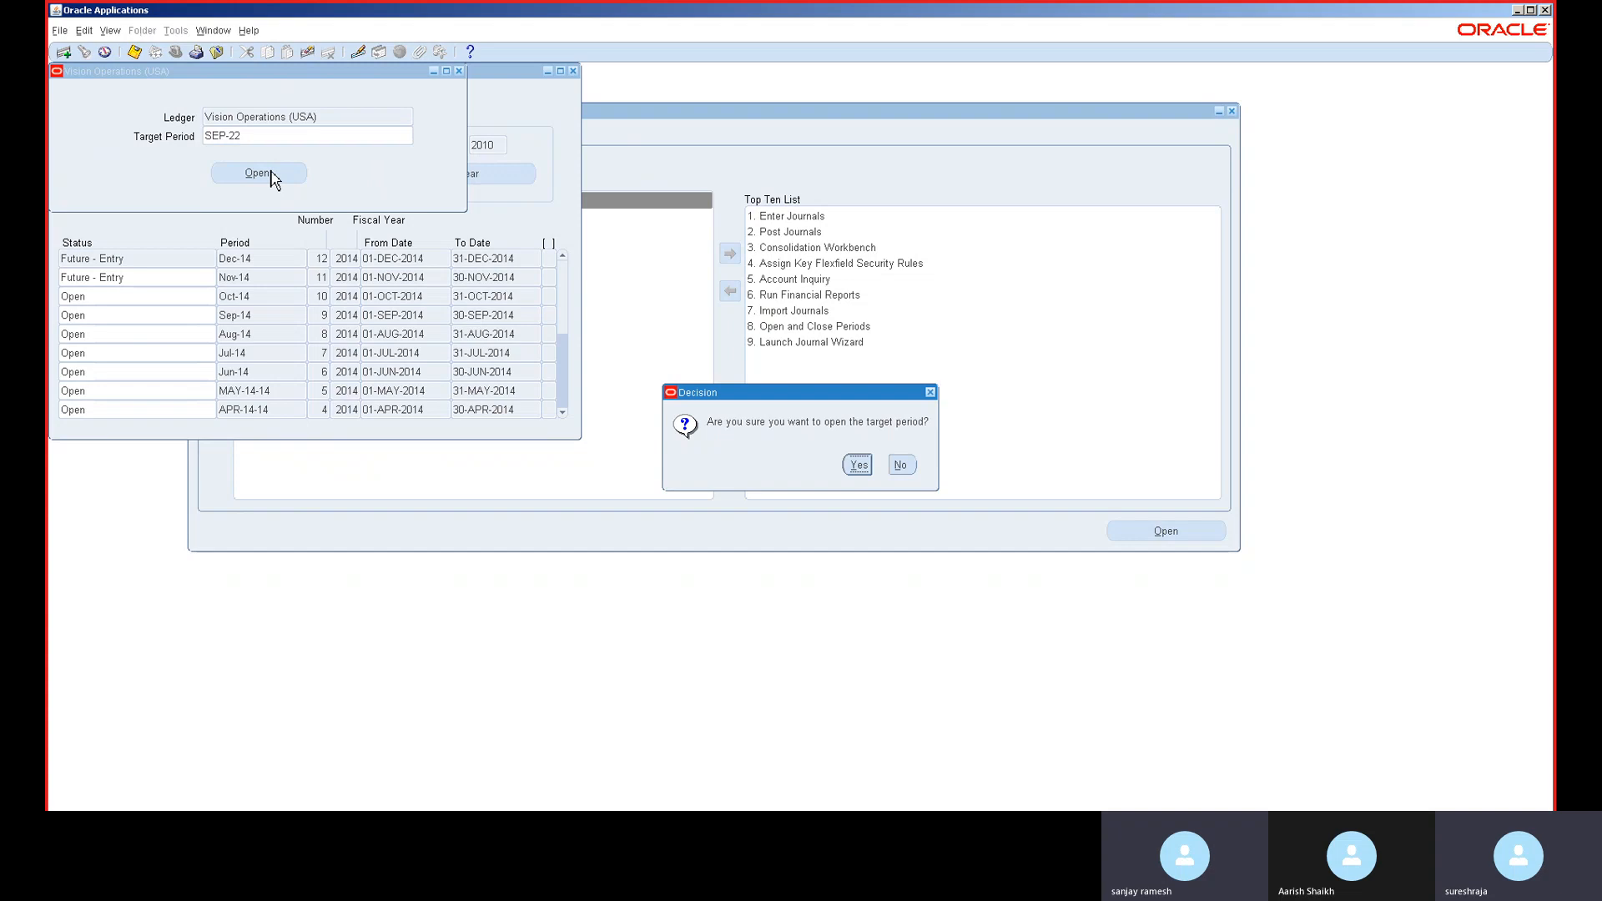
{"action": "left_click", "coordinate": [865, 472]}
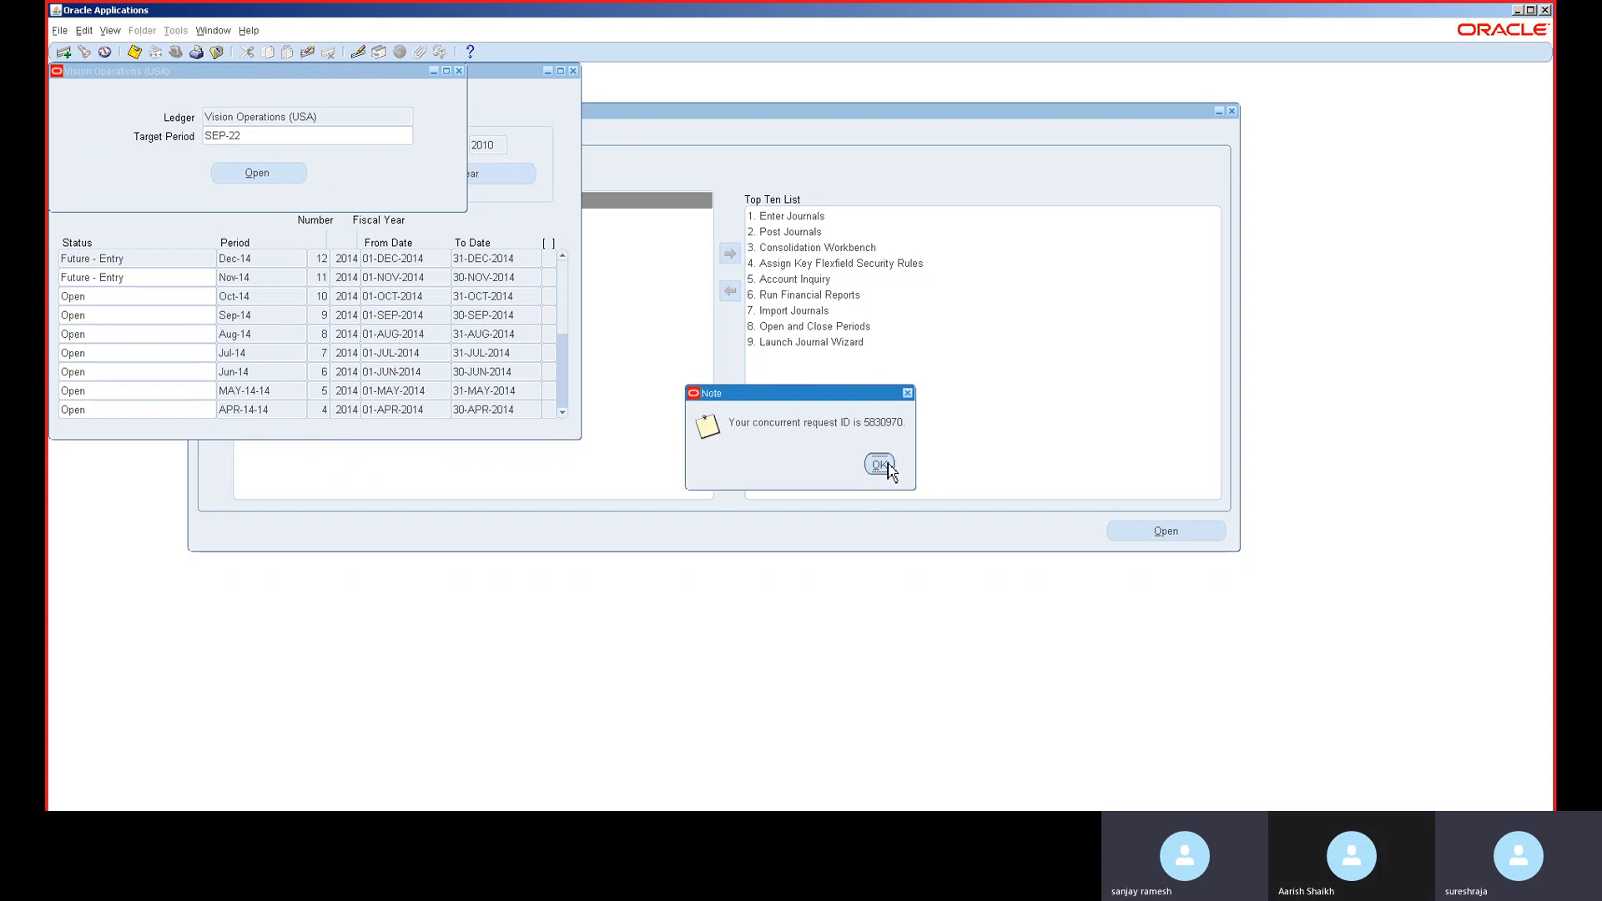
{"action": "left_click", "coordinate": [880, 465]}
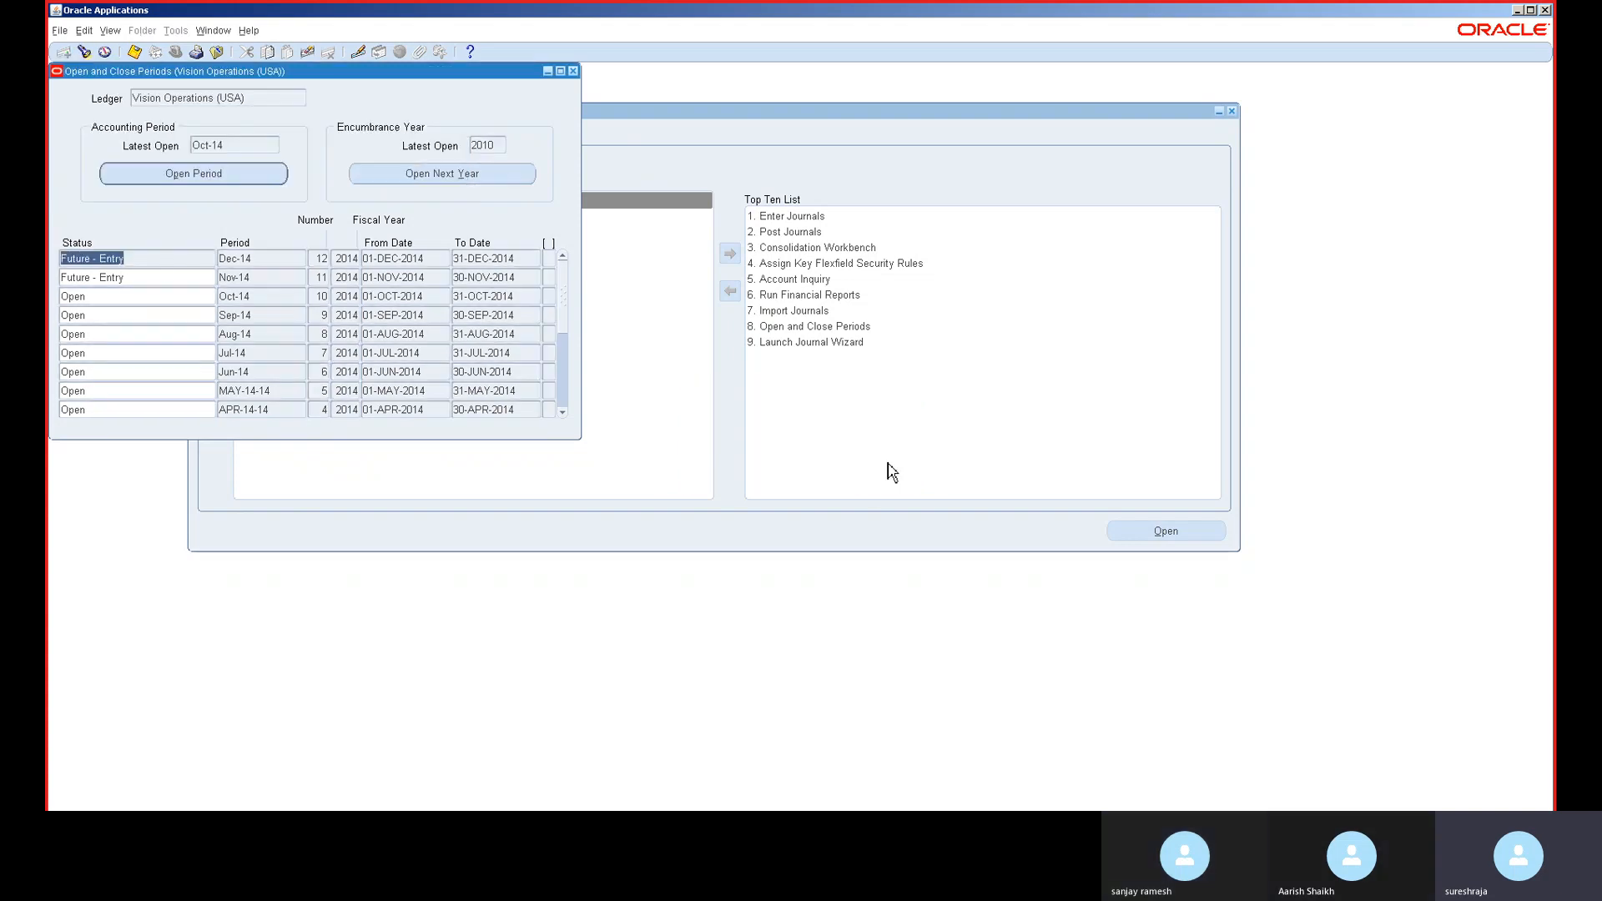
{"action": "left_click", "coordinate": [111, 31]}
{"action": "left_click", "coordinate": [171, 239]}
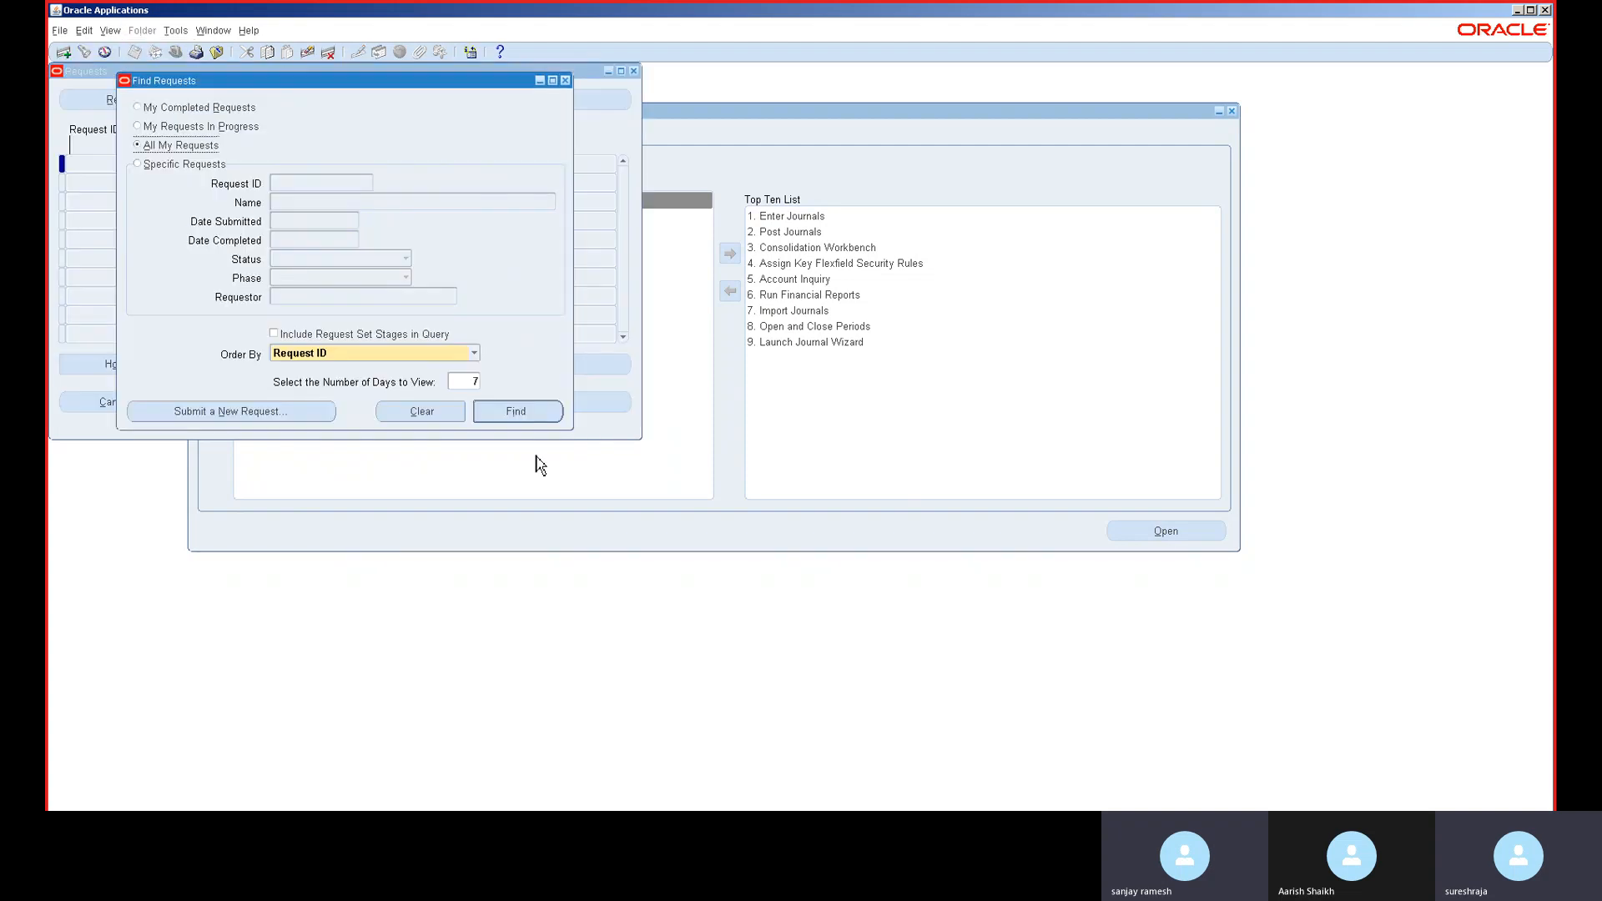
{"action": "left_click", "coordinate": [531, 413]}
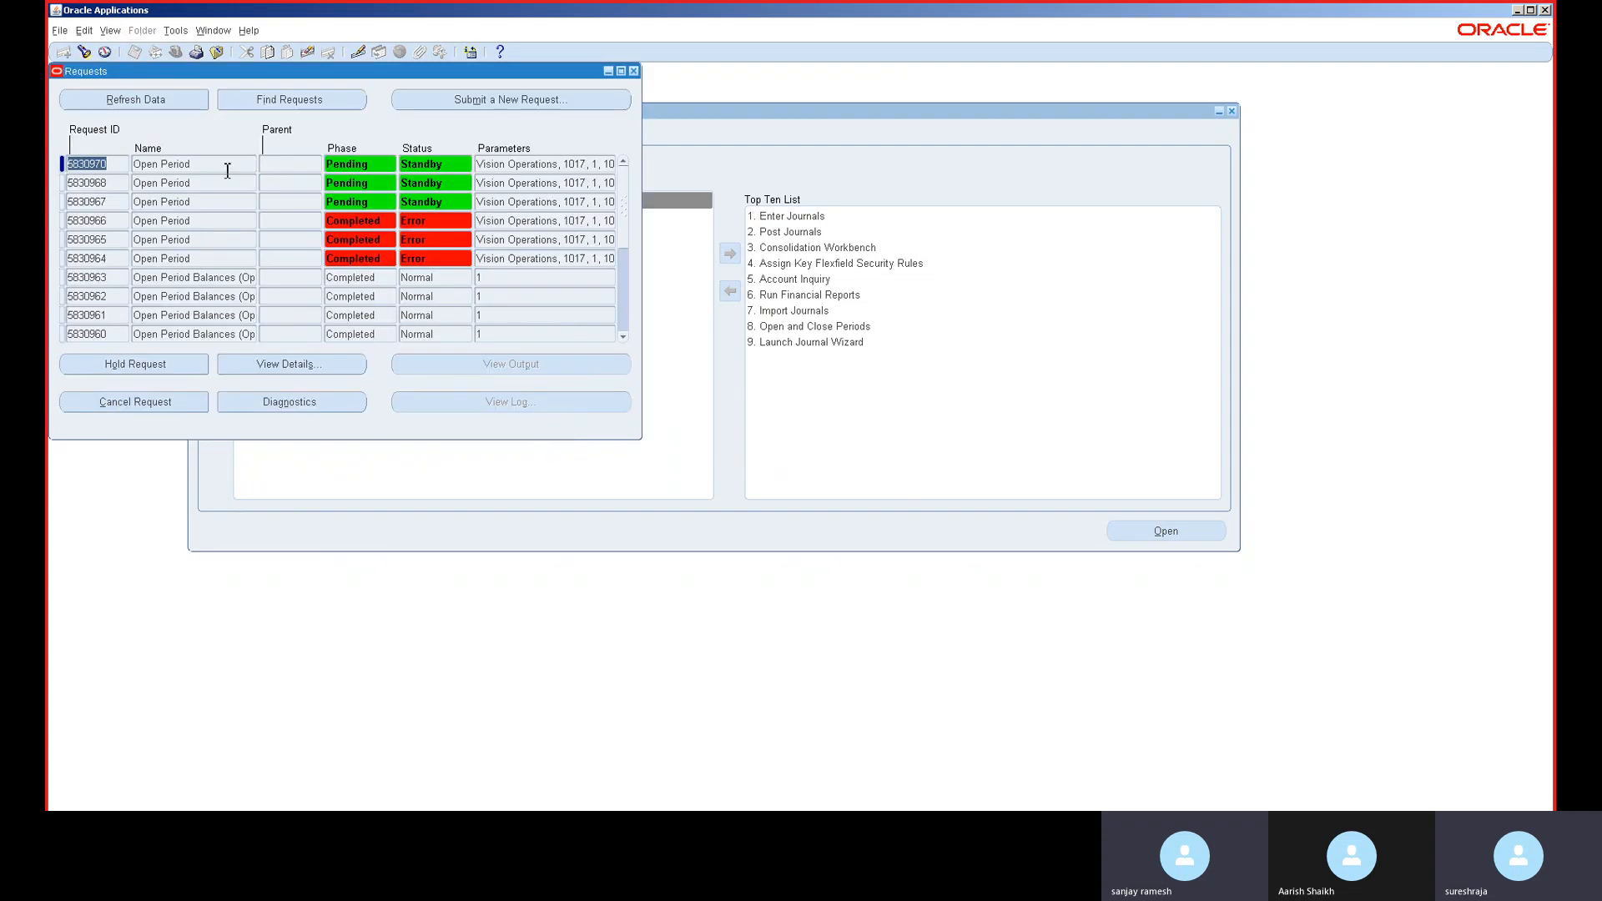
{"action": "left_click", "coordinate": [125, 96]}
{"action": "left_click", "coordinate": [126, 95]}
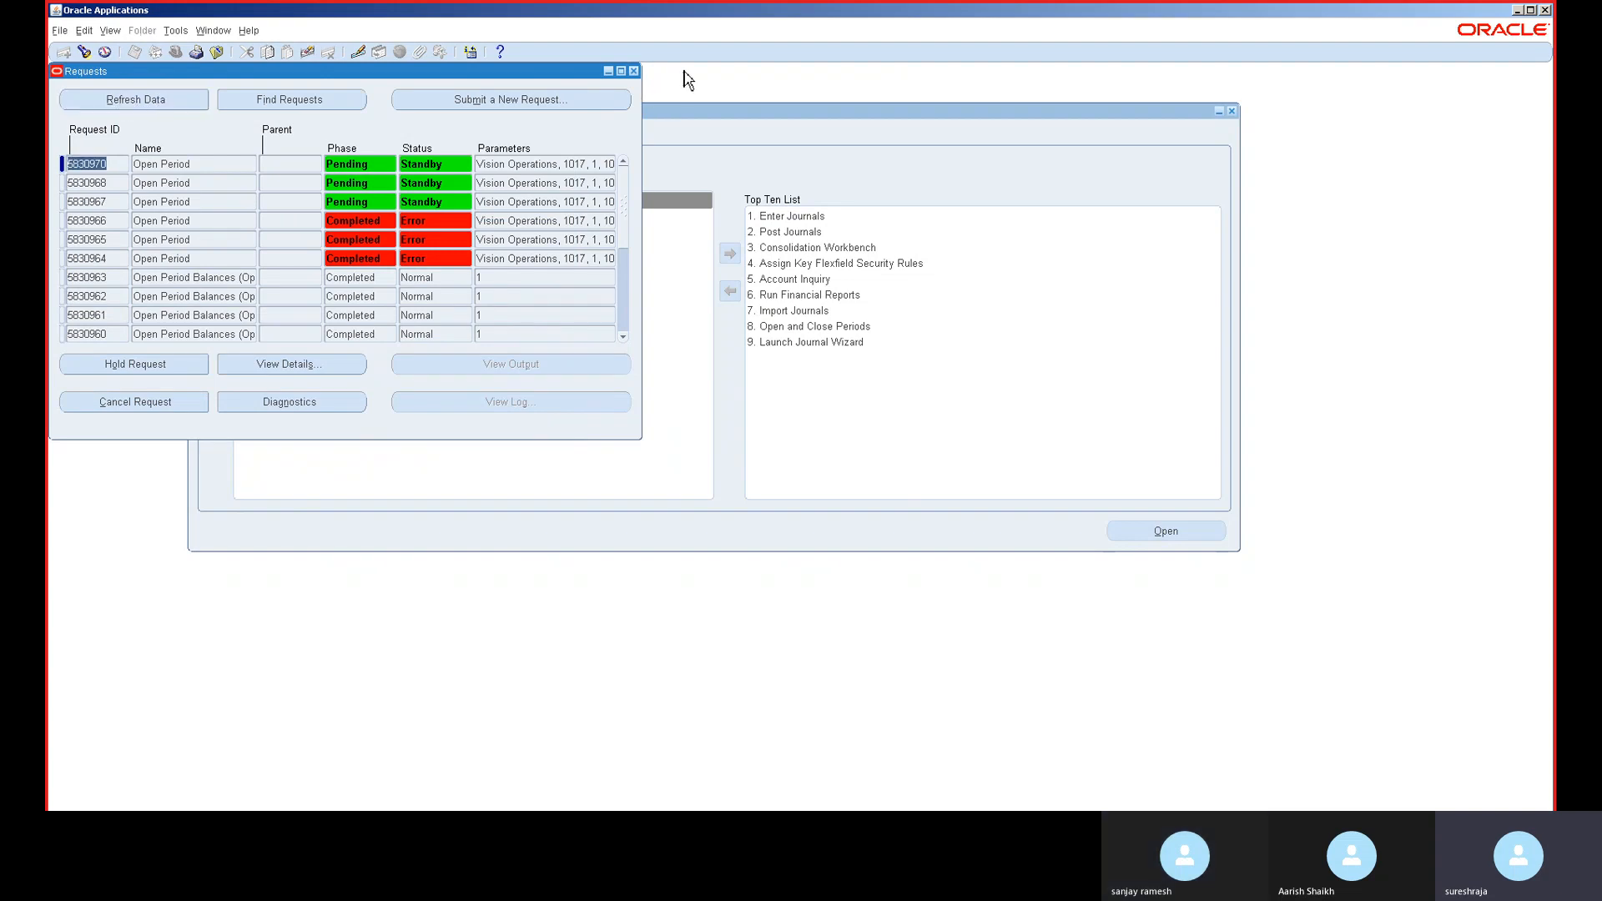
{"action": "left_click", "coordinate": [637, 72]}
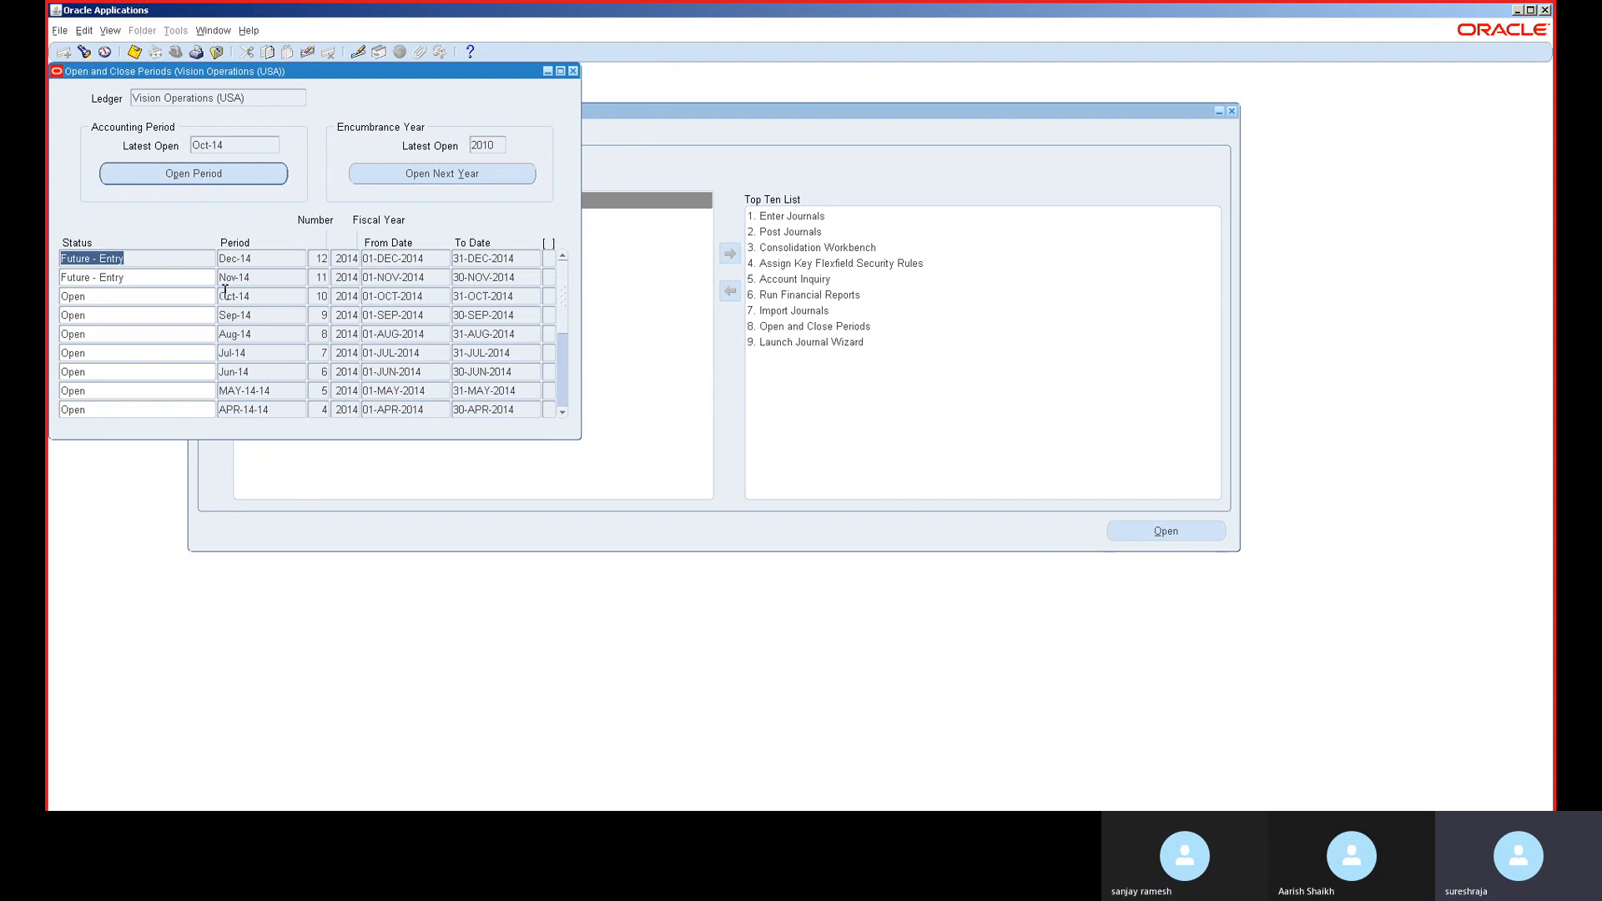
- Page through the periods table, then close the Open and Close Periods form
{"action": "left_click", "coordinate": [564, 404]}
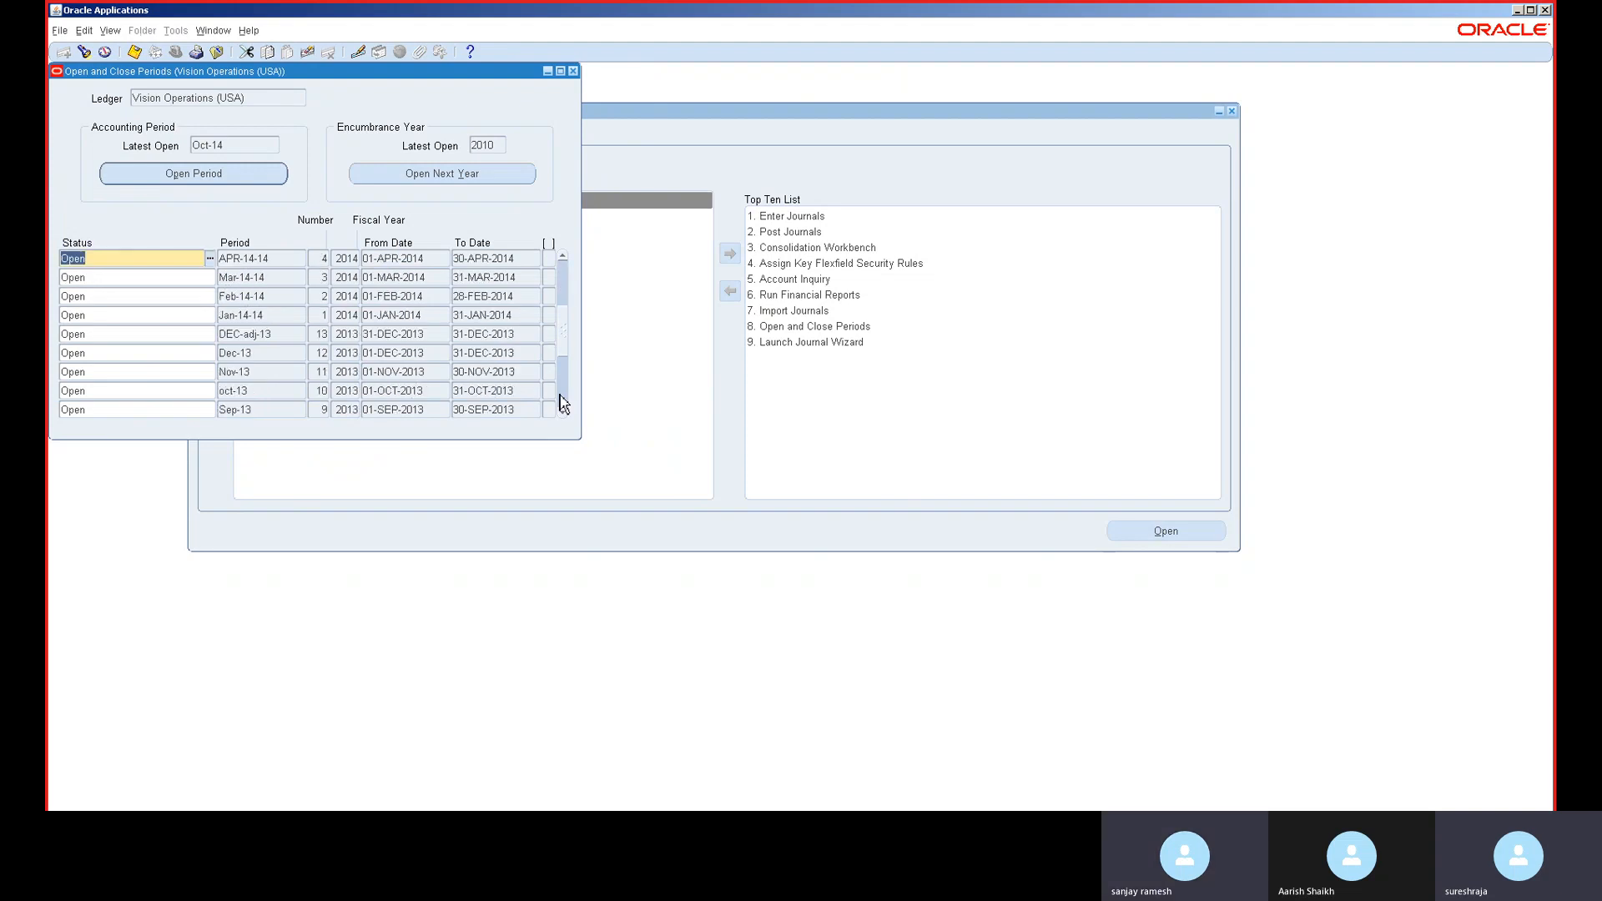
{"action": "left_click", "coordinate": [564, 288]}
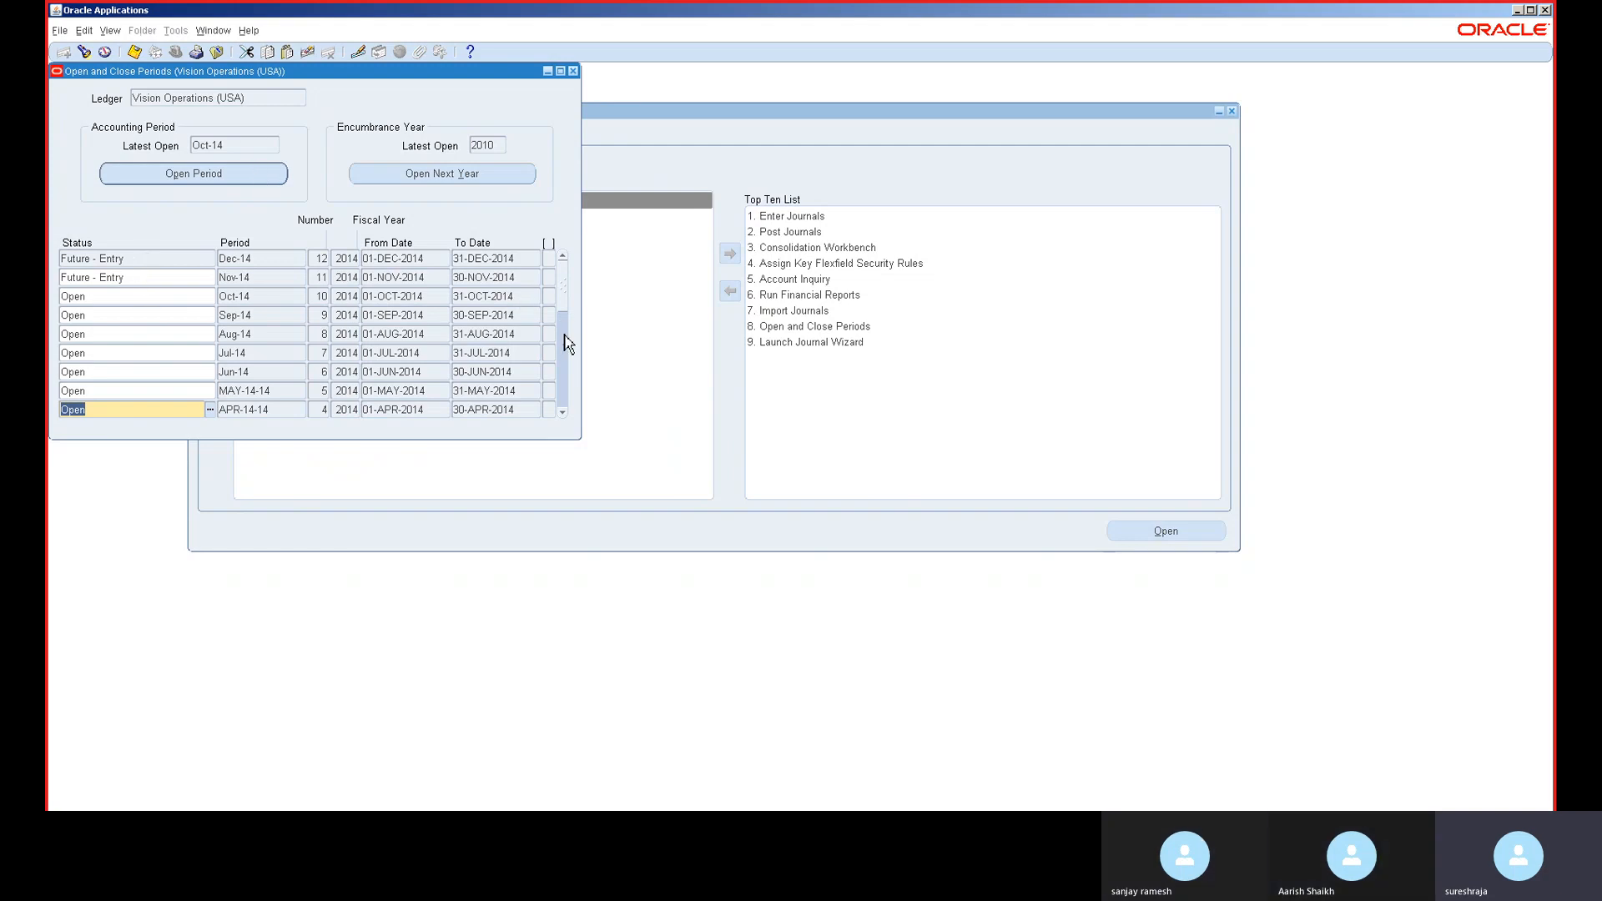
{"action": "left_click", "coordinate": [564, 372]}
{"action": "left_click", "coordinate": [566, 377]}
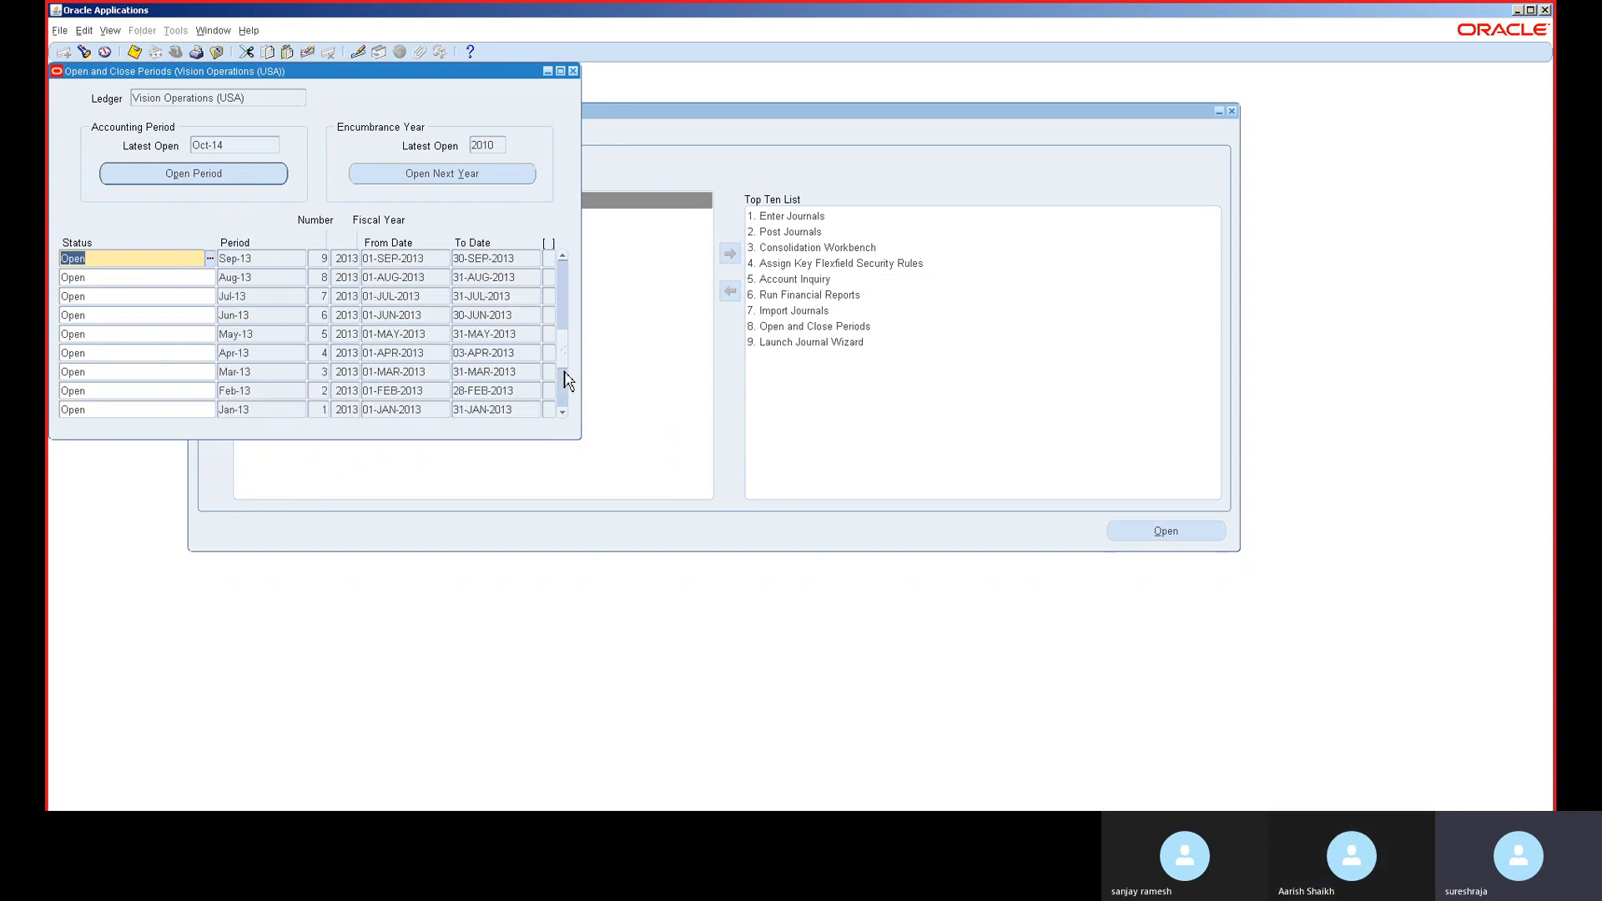
{"action": "left_click", "coordinate": [573, 71]}
{"action": "mouse_move", "coordinate": [690, 8]}
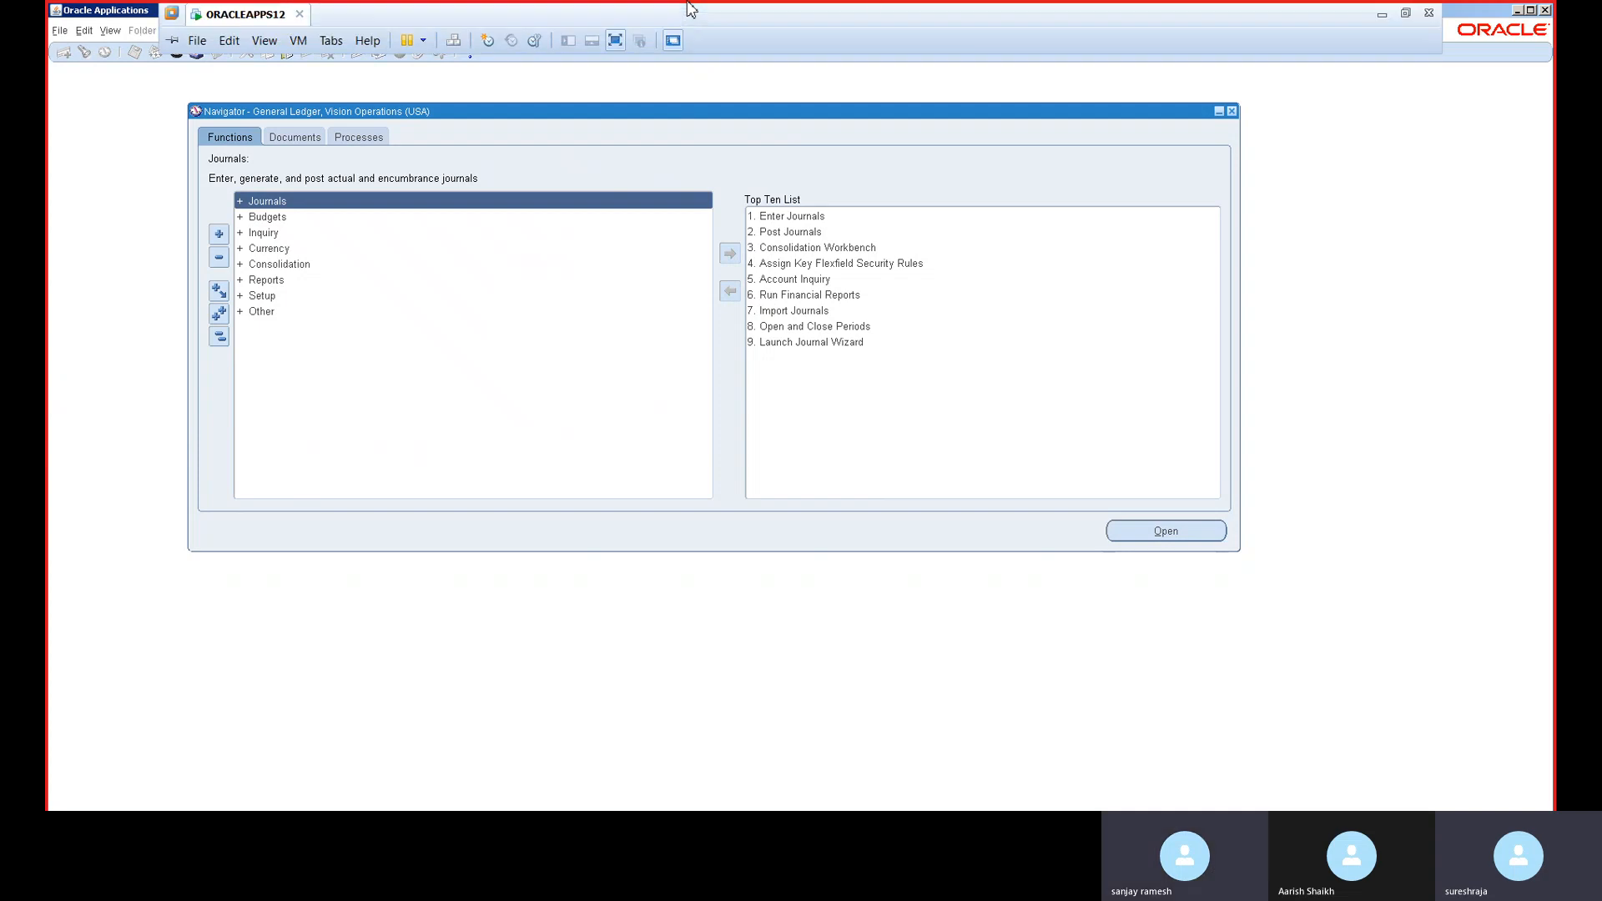